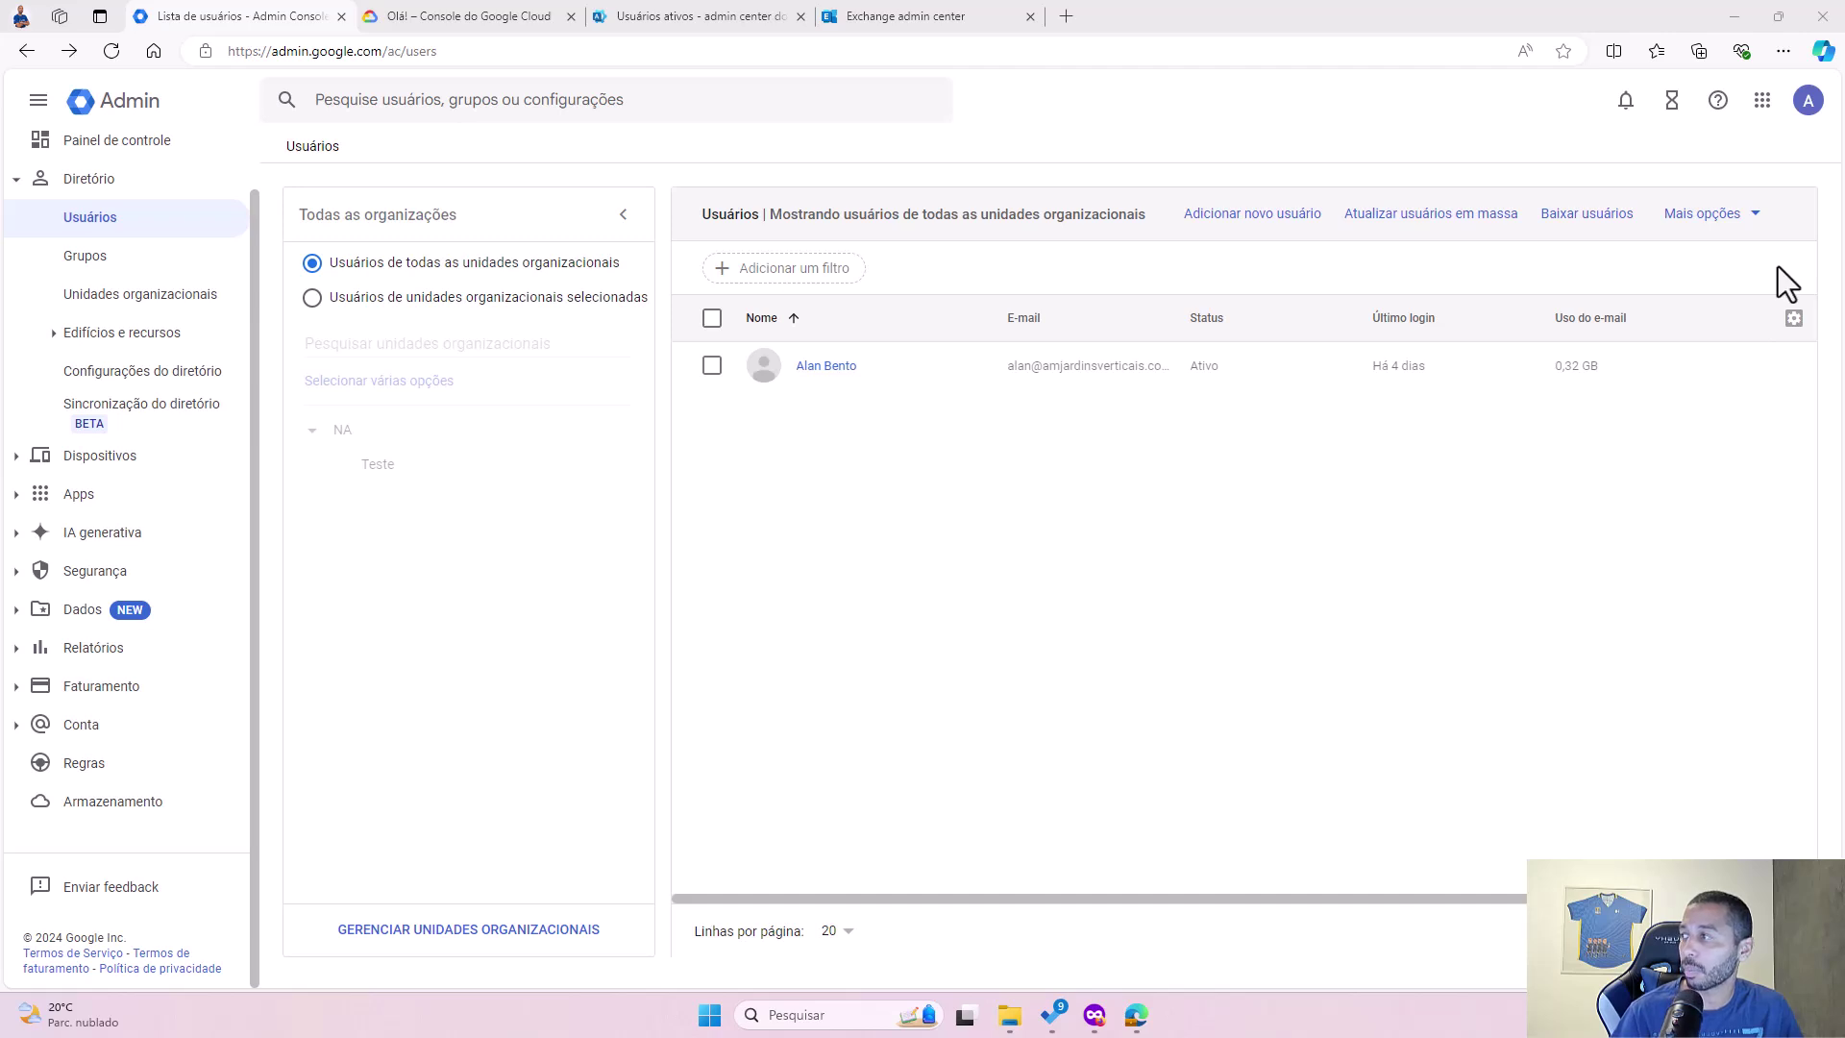
Step: Leave the Google Admin users list for the Exchange admin center's Migration batches page
mouse_move(1052, 389)
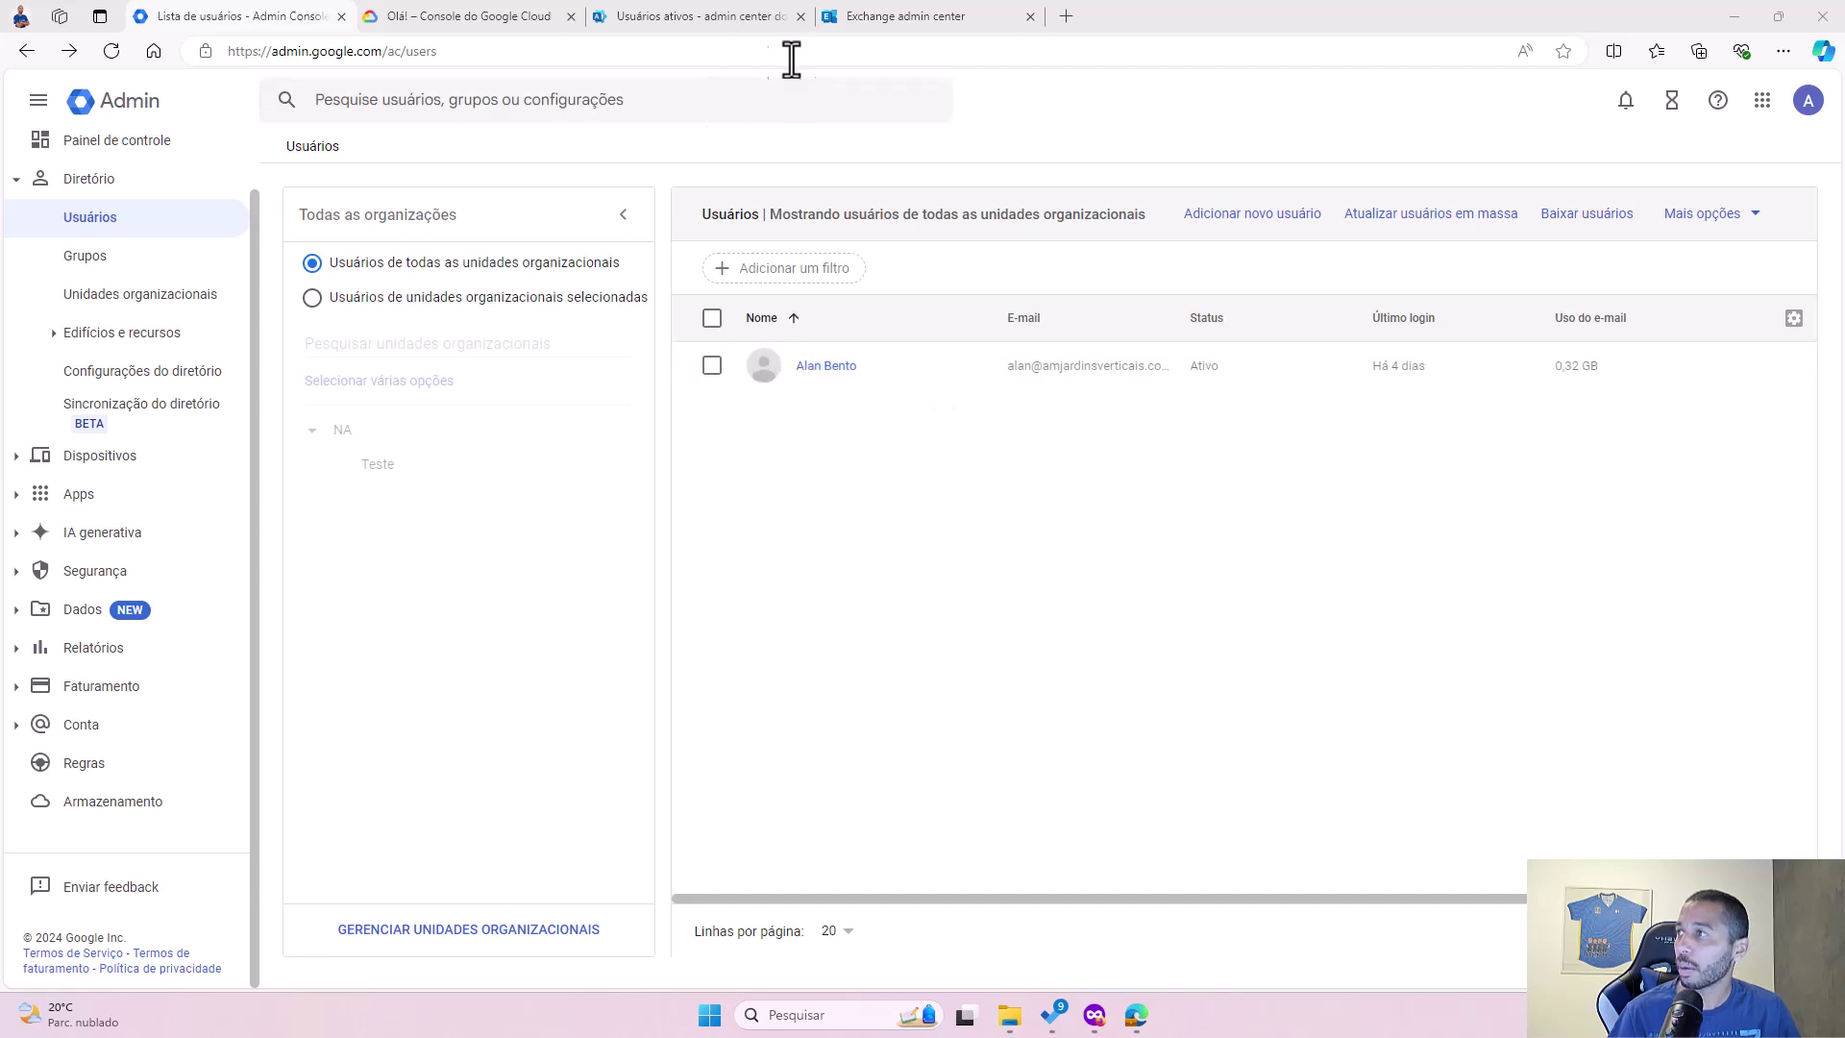
click(890, 20)
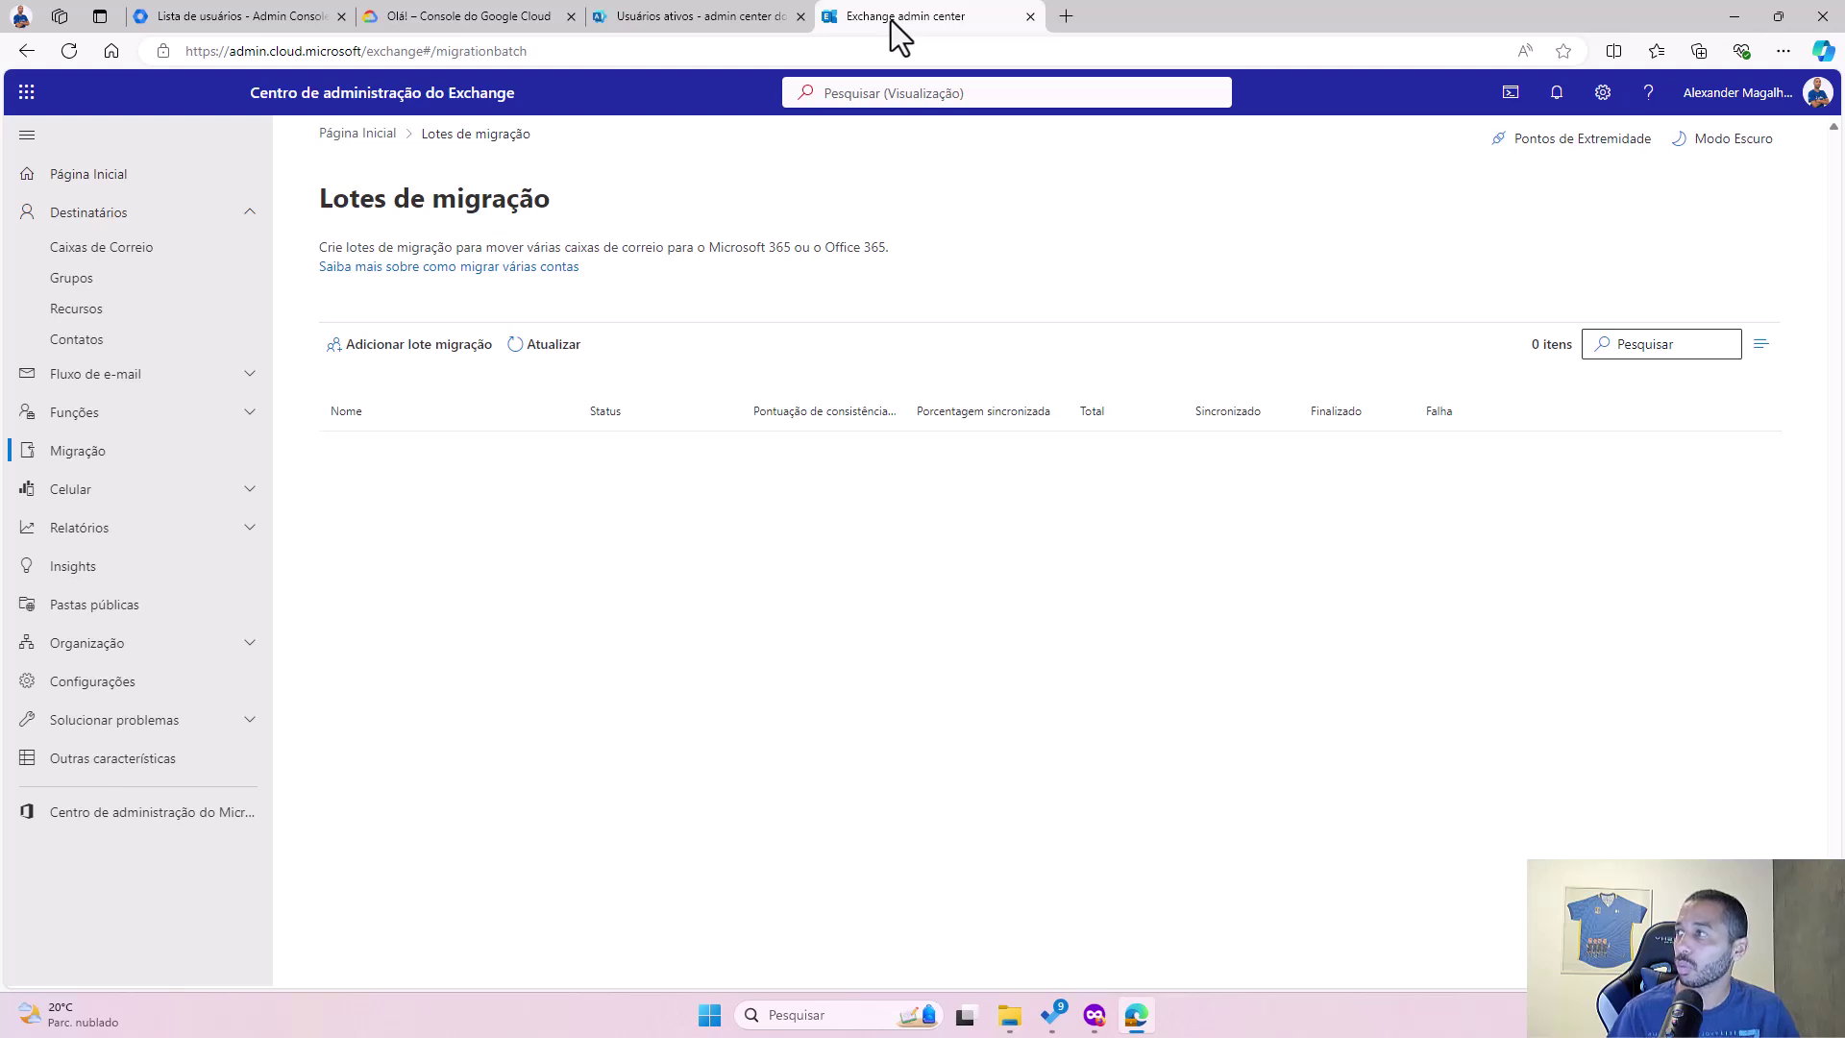
click(726, 17)
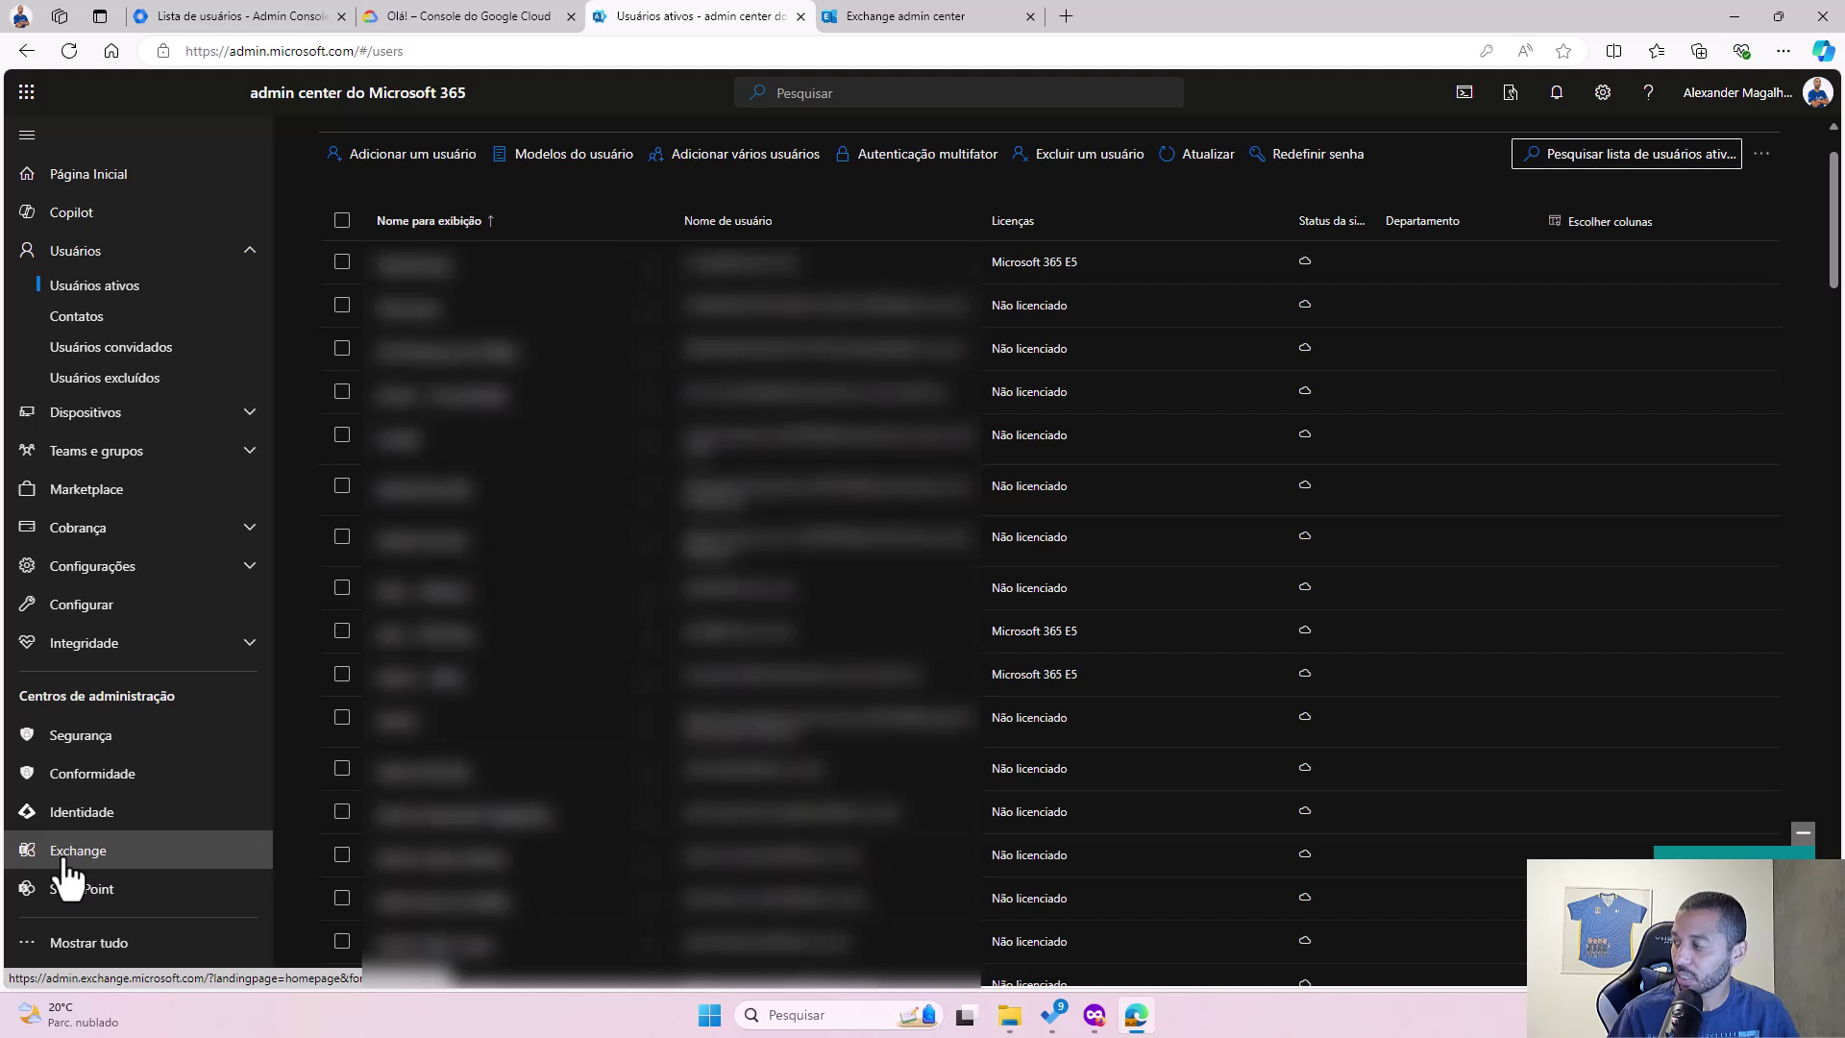
click(906, 26)
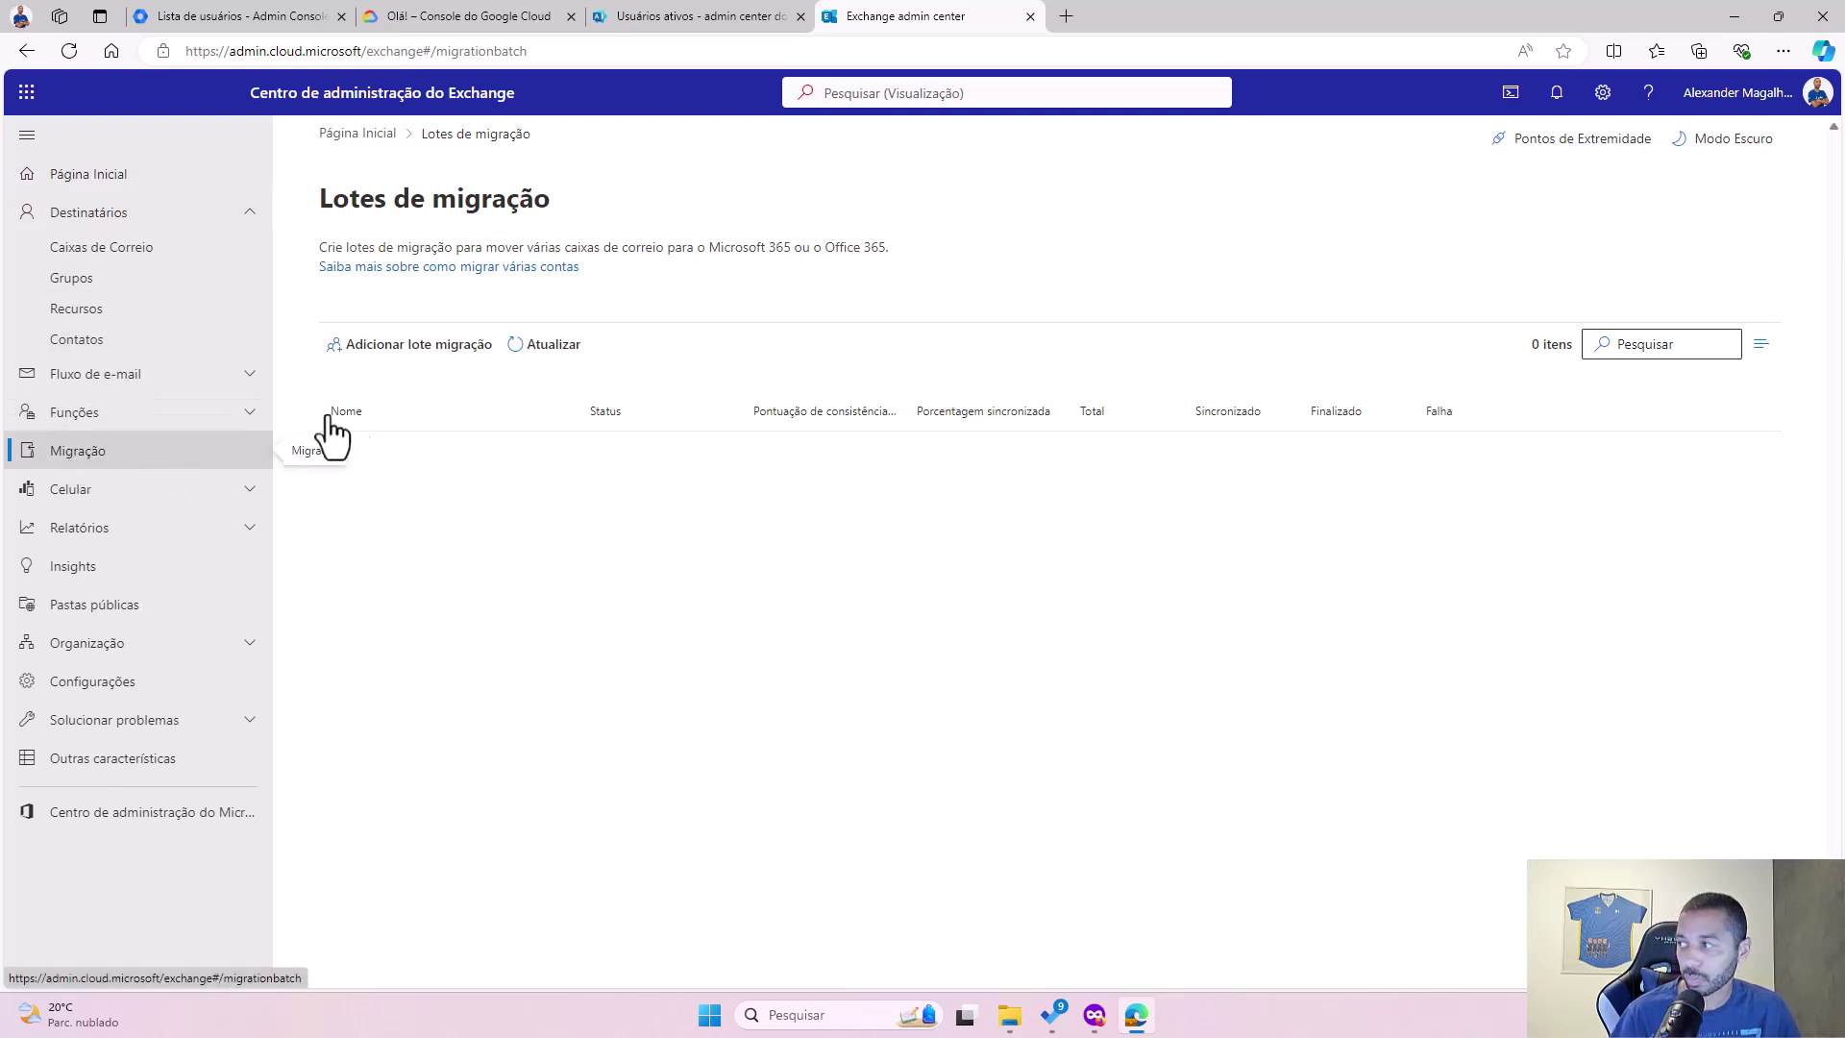
Step: Start a migration batch named 'Google' on the Migração para Exchange Online path and continue
click(417, 353)
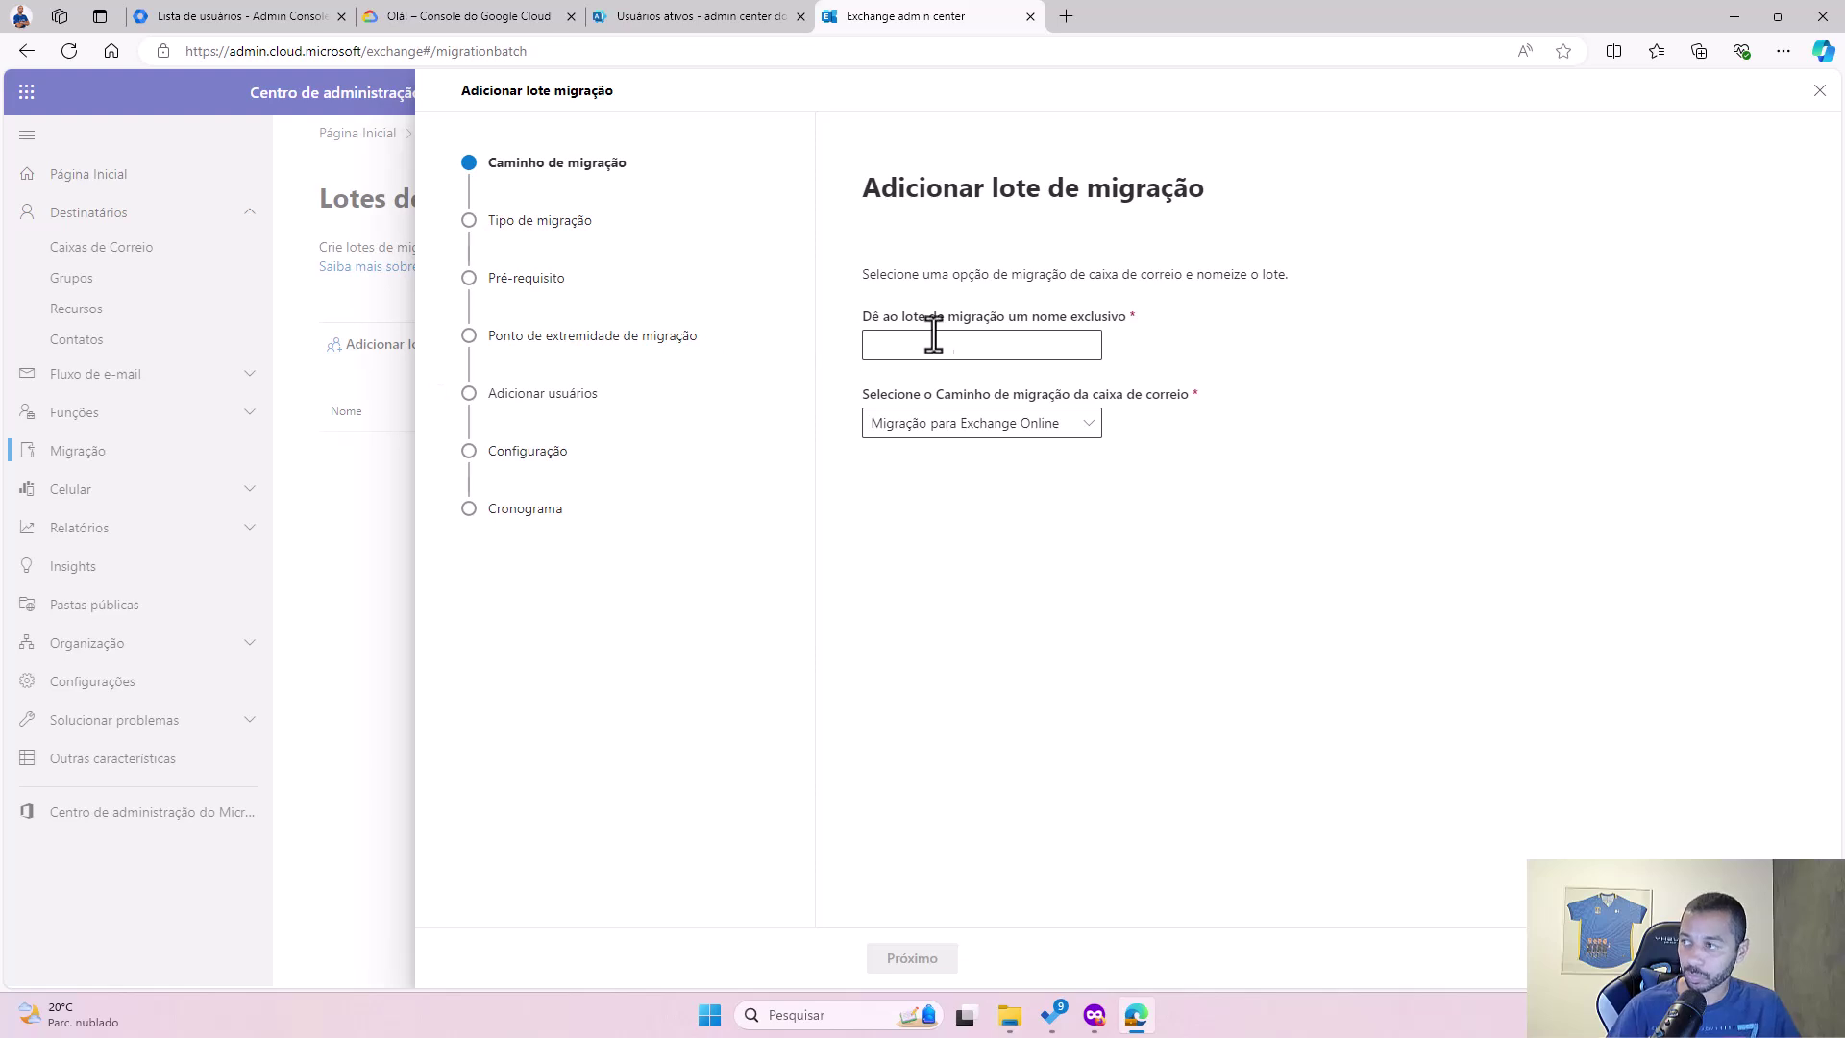
click(949, 346)
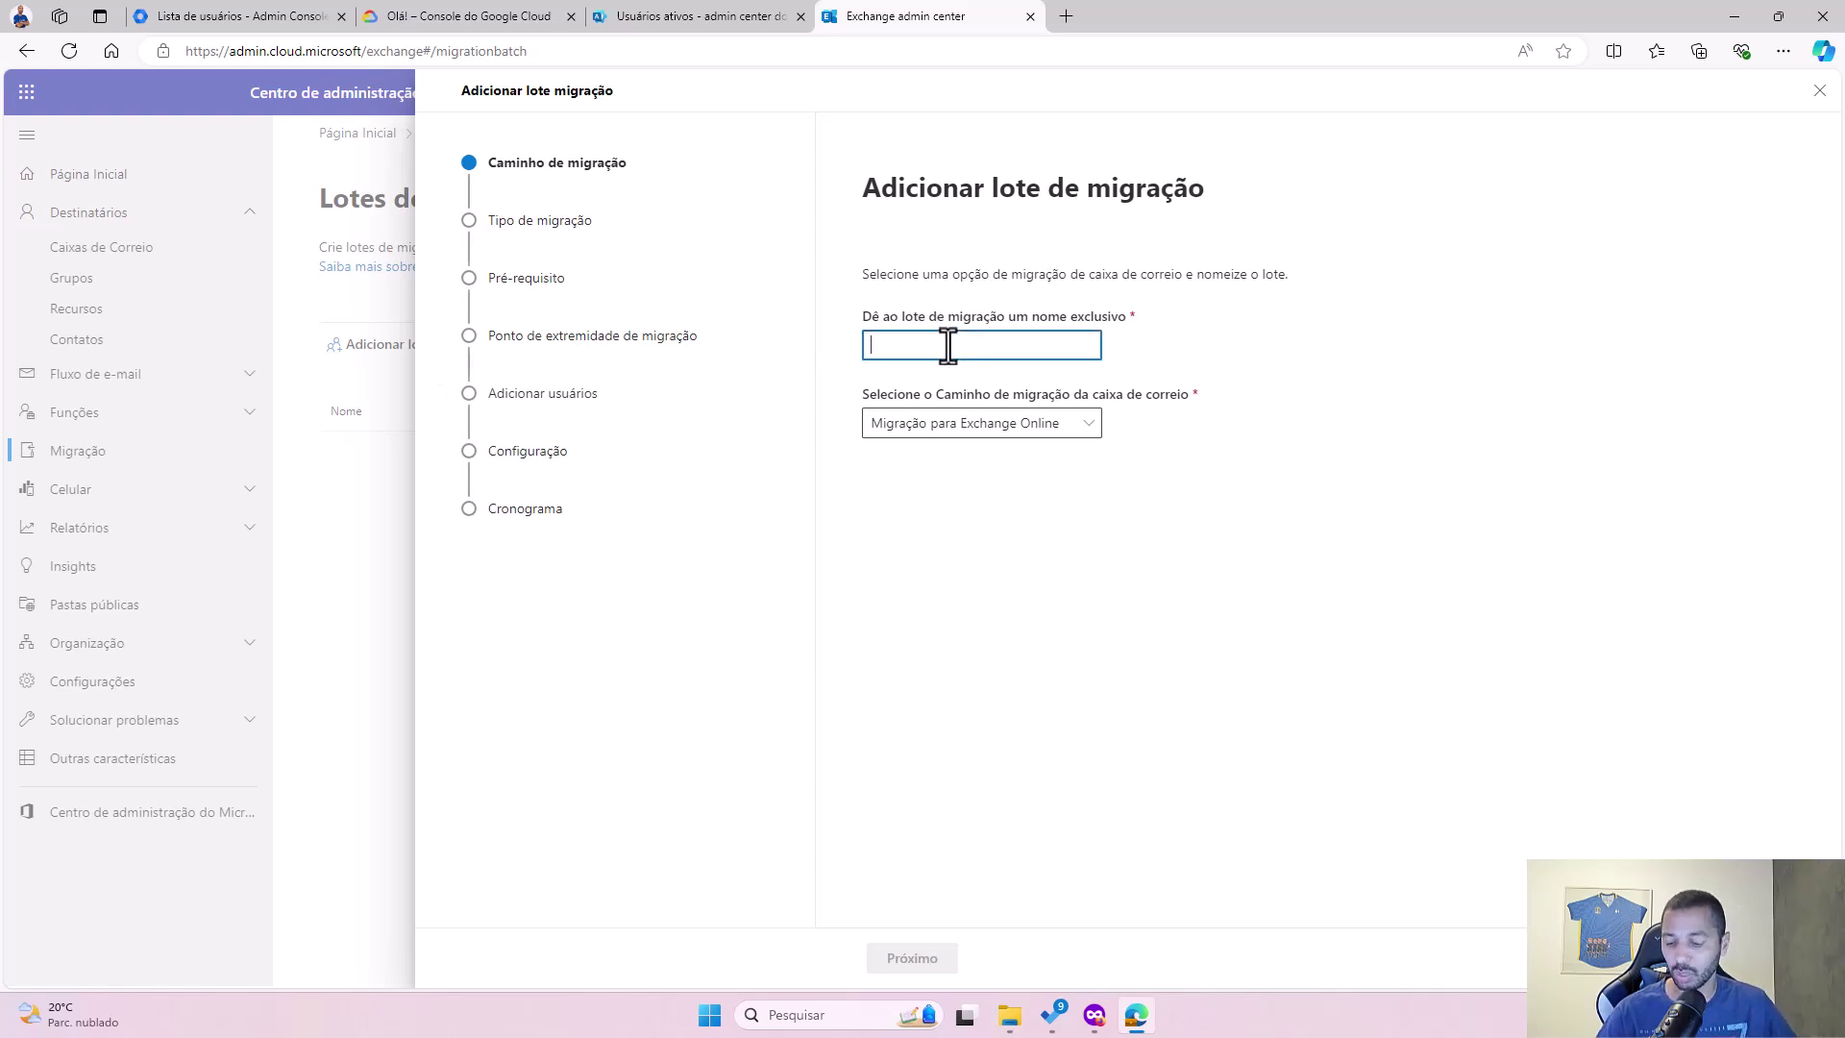
text(Google)
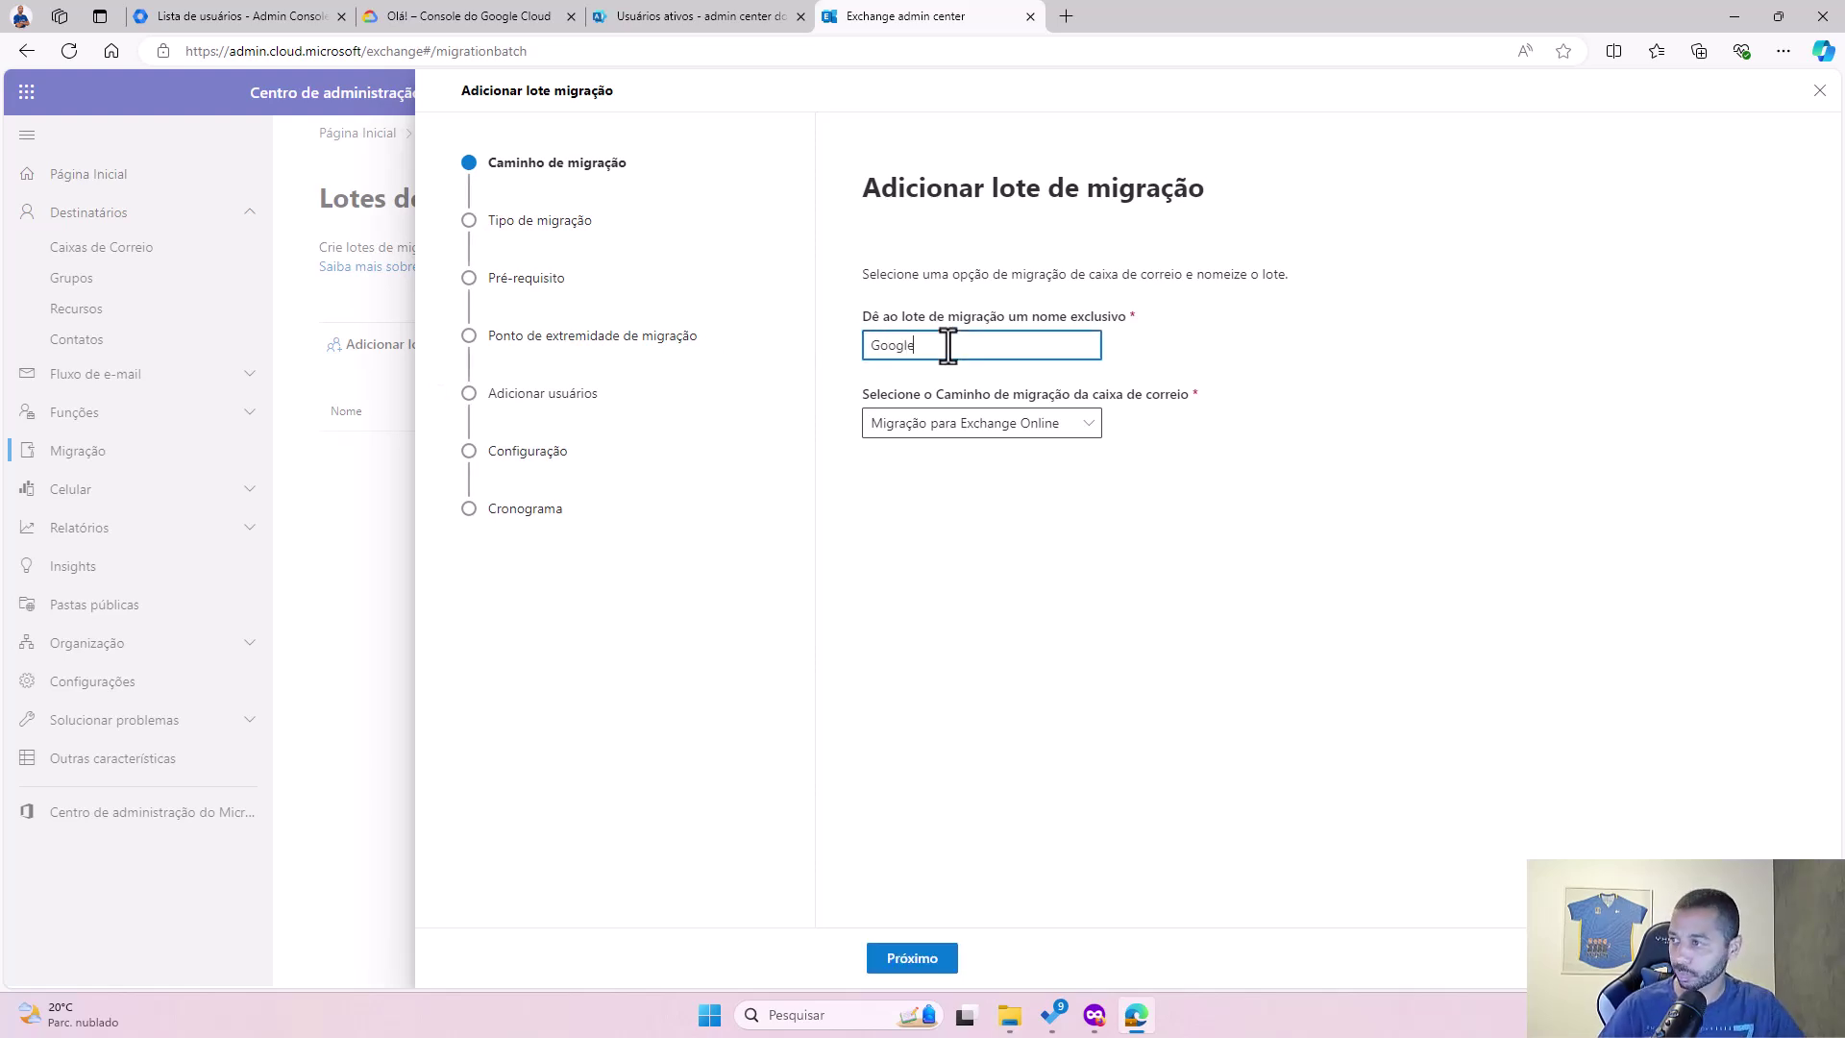
click(1024, 431)
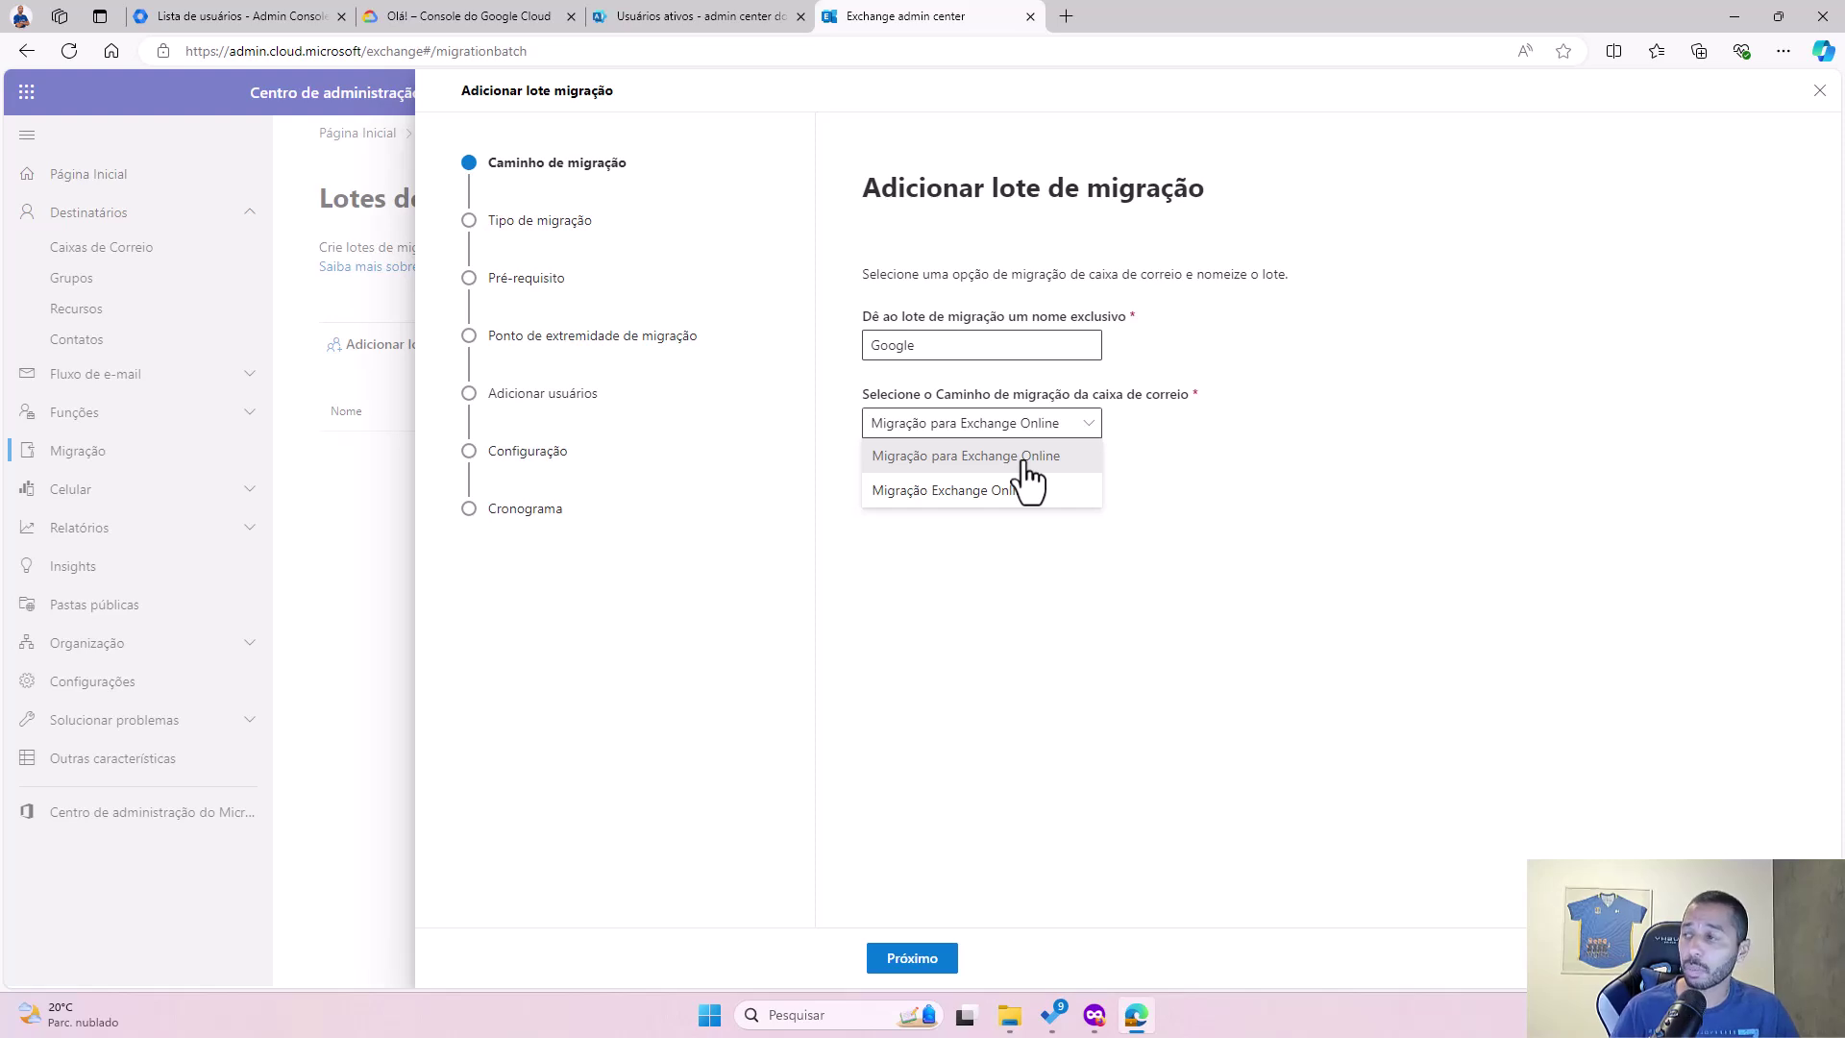
click(1184, 446)
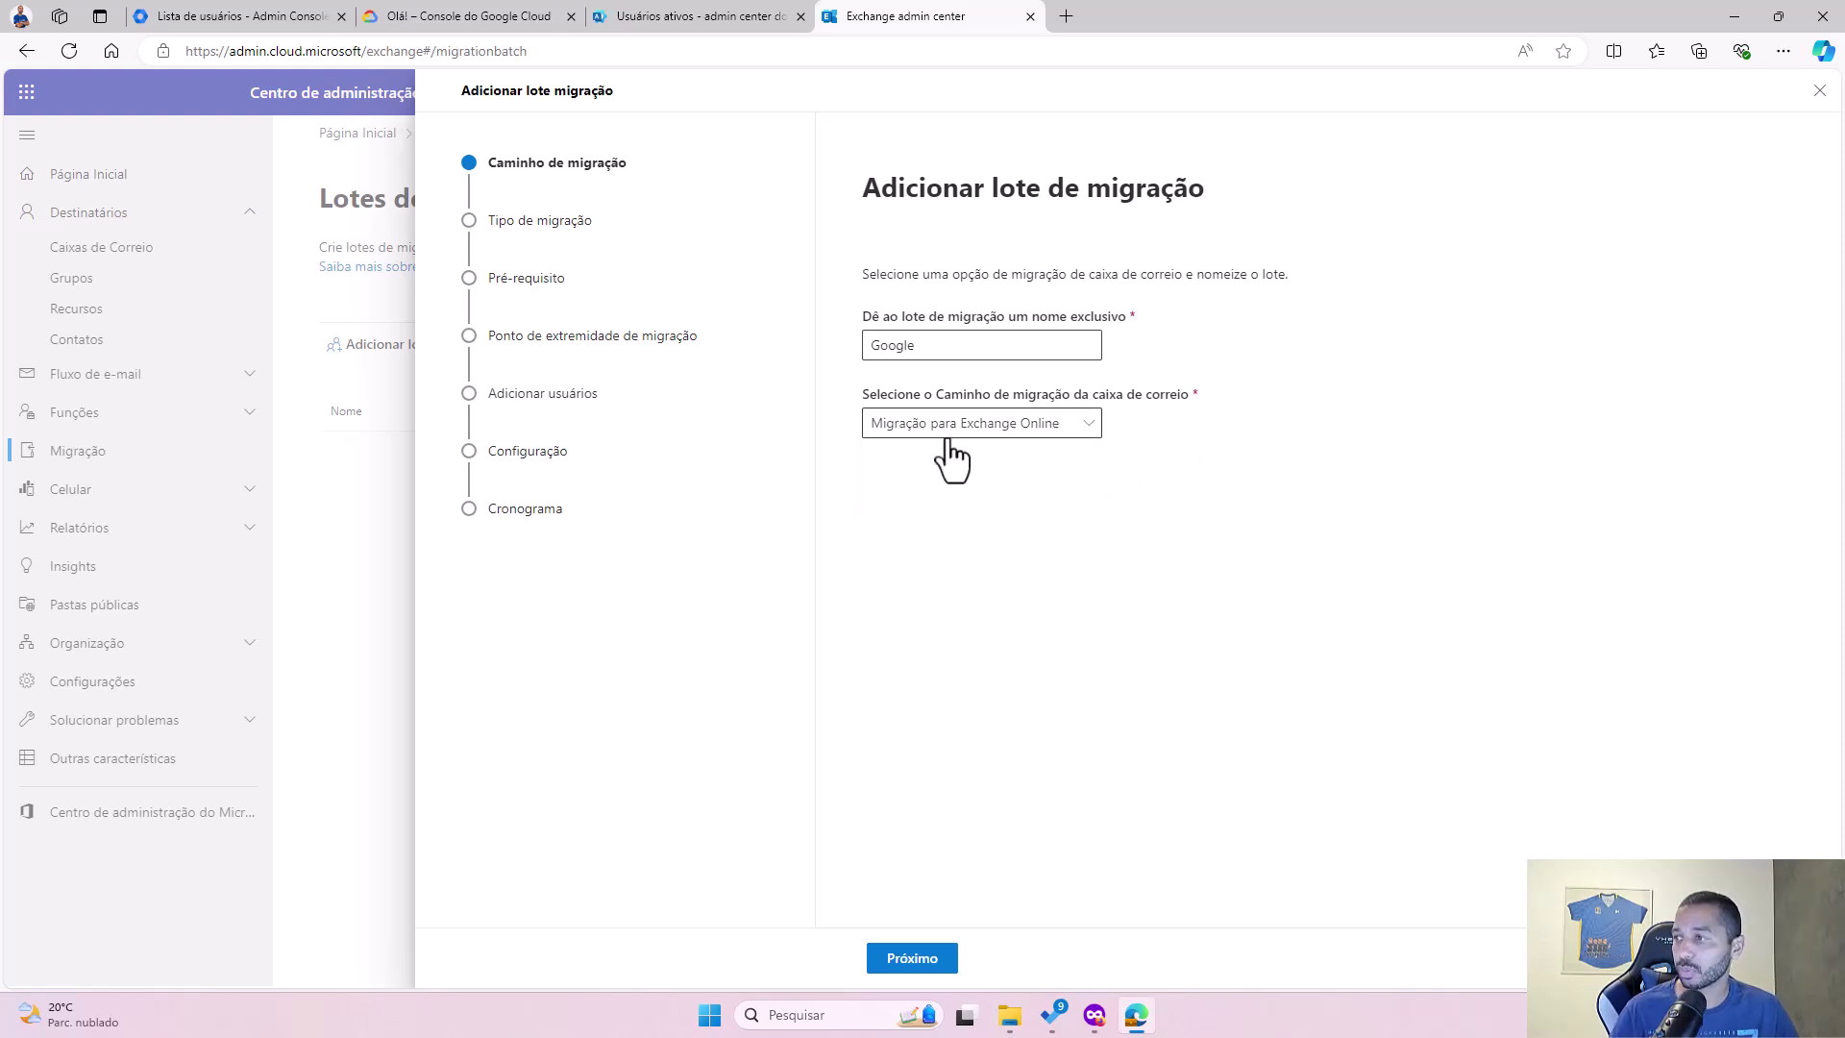
click(937, 343)
click(996, 632)
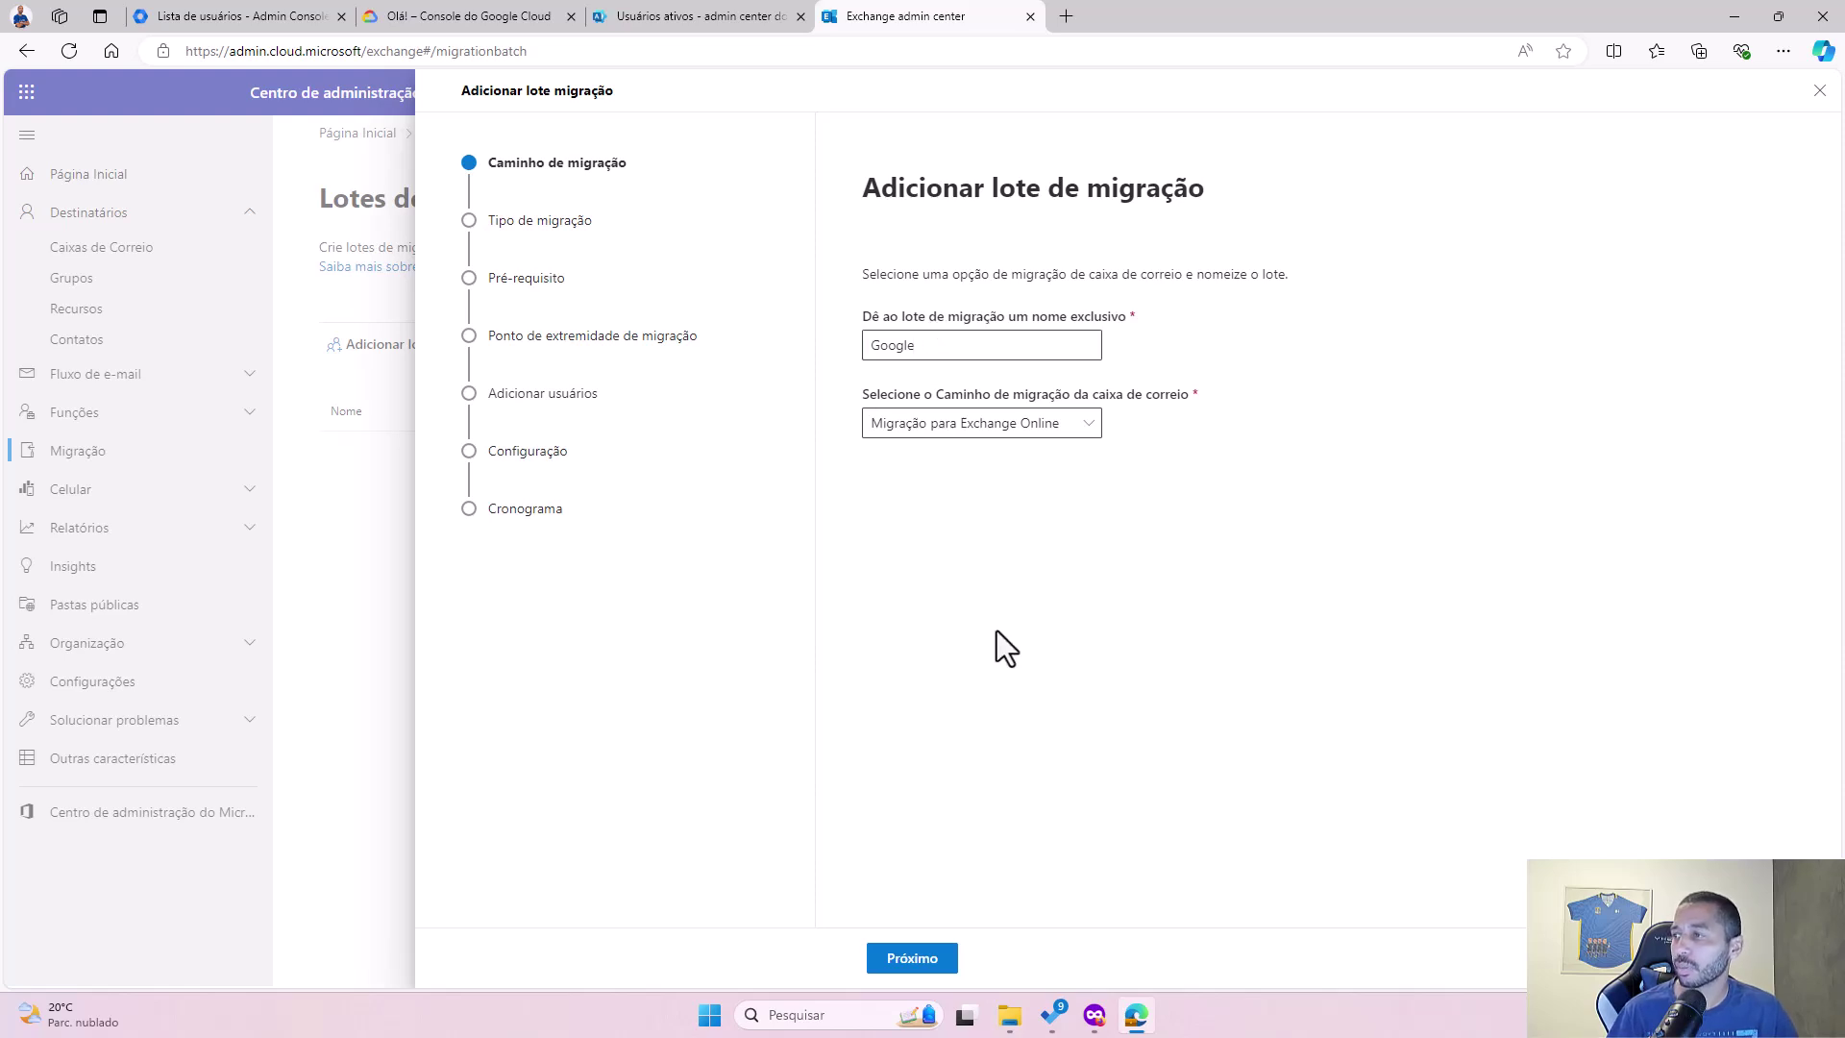
click(910, 960)
Step: Pick Migração do Google Workspace as the new batch's migration type
click(1065, 396)
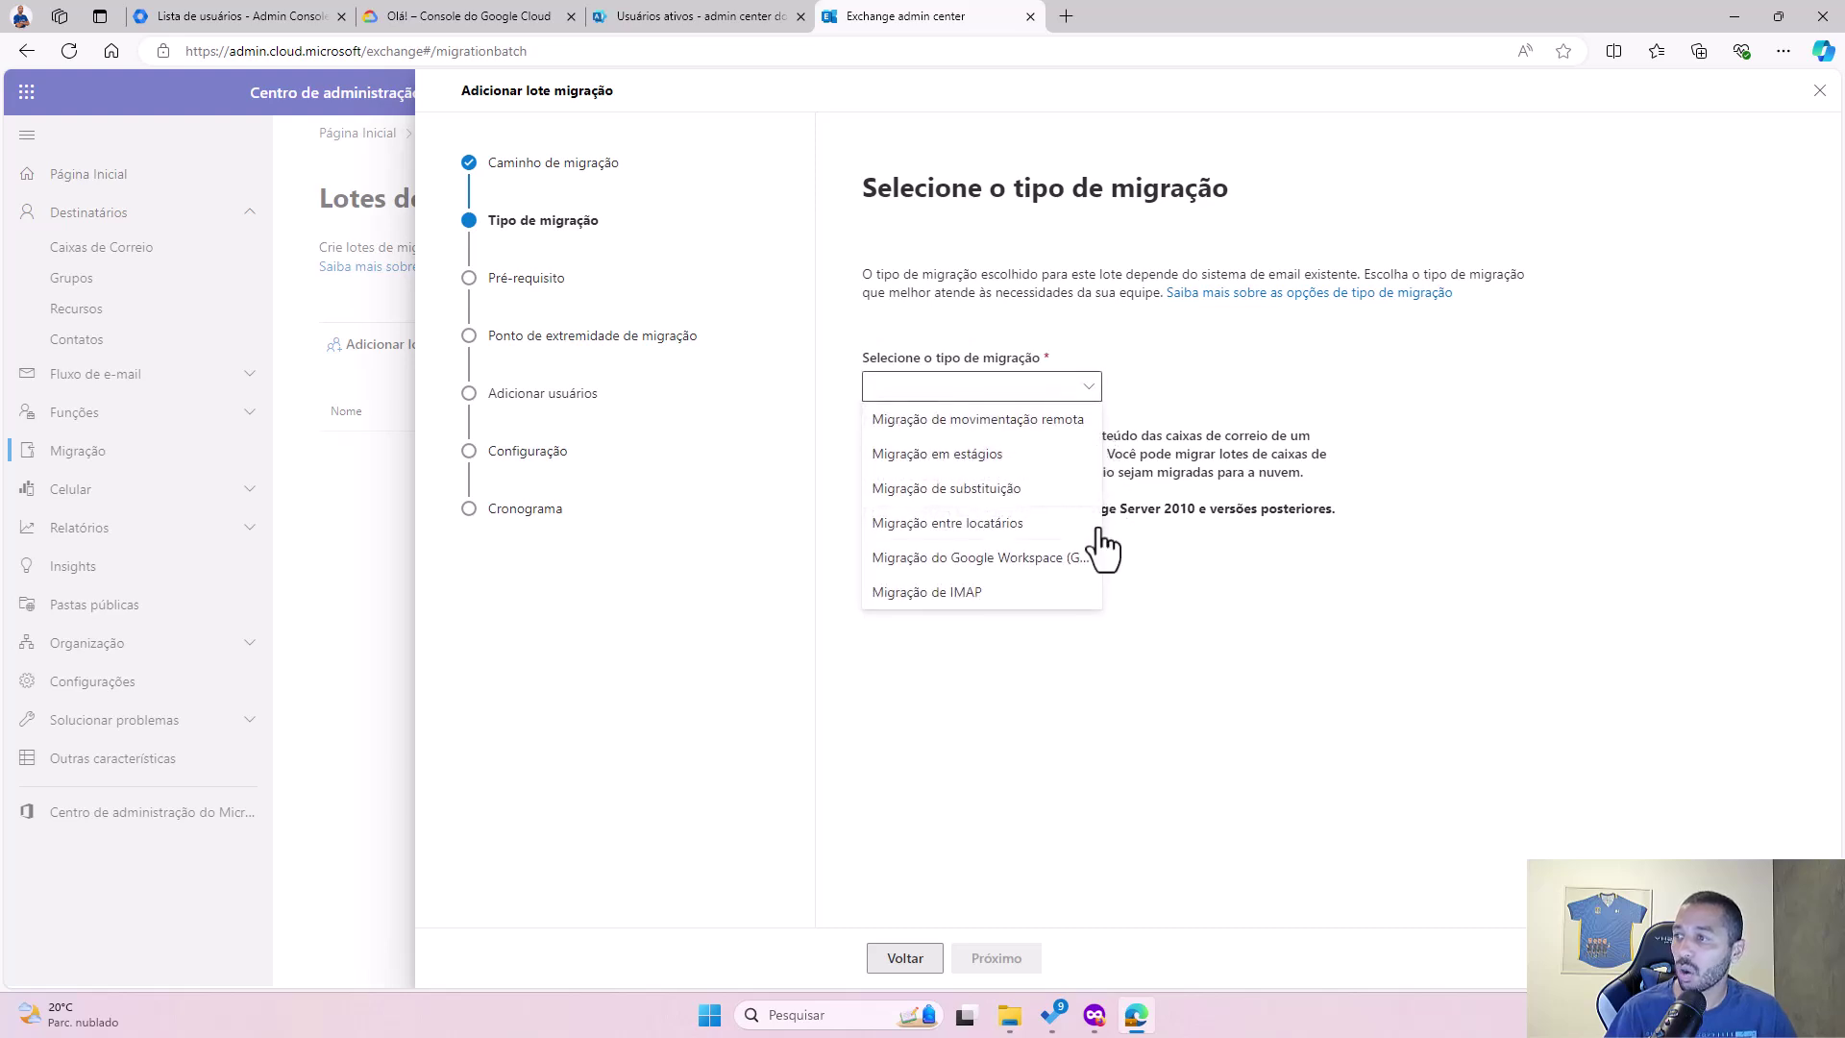
click(996, 573)
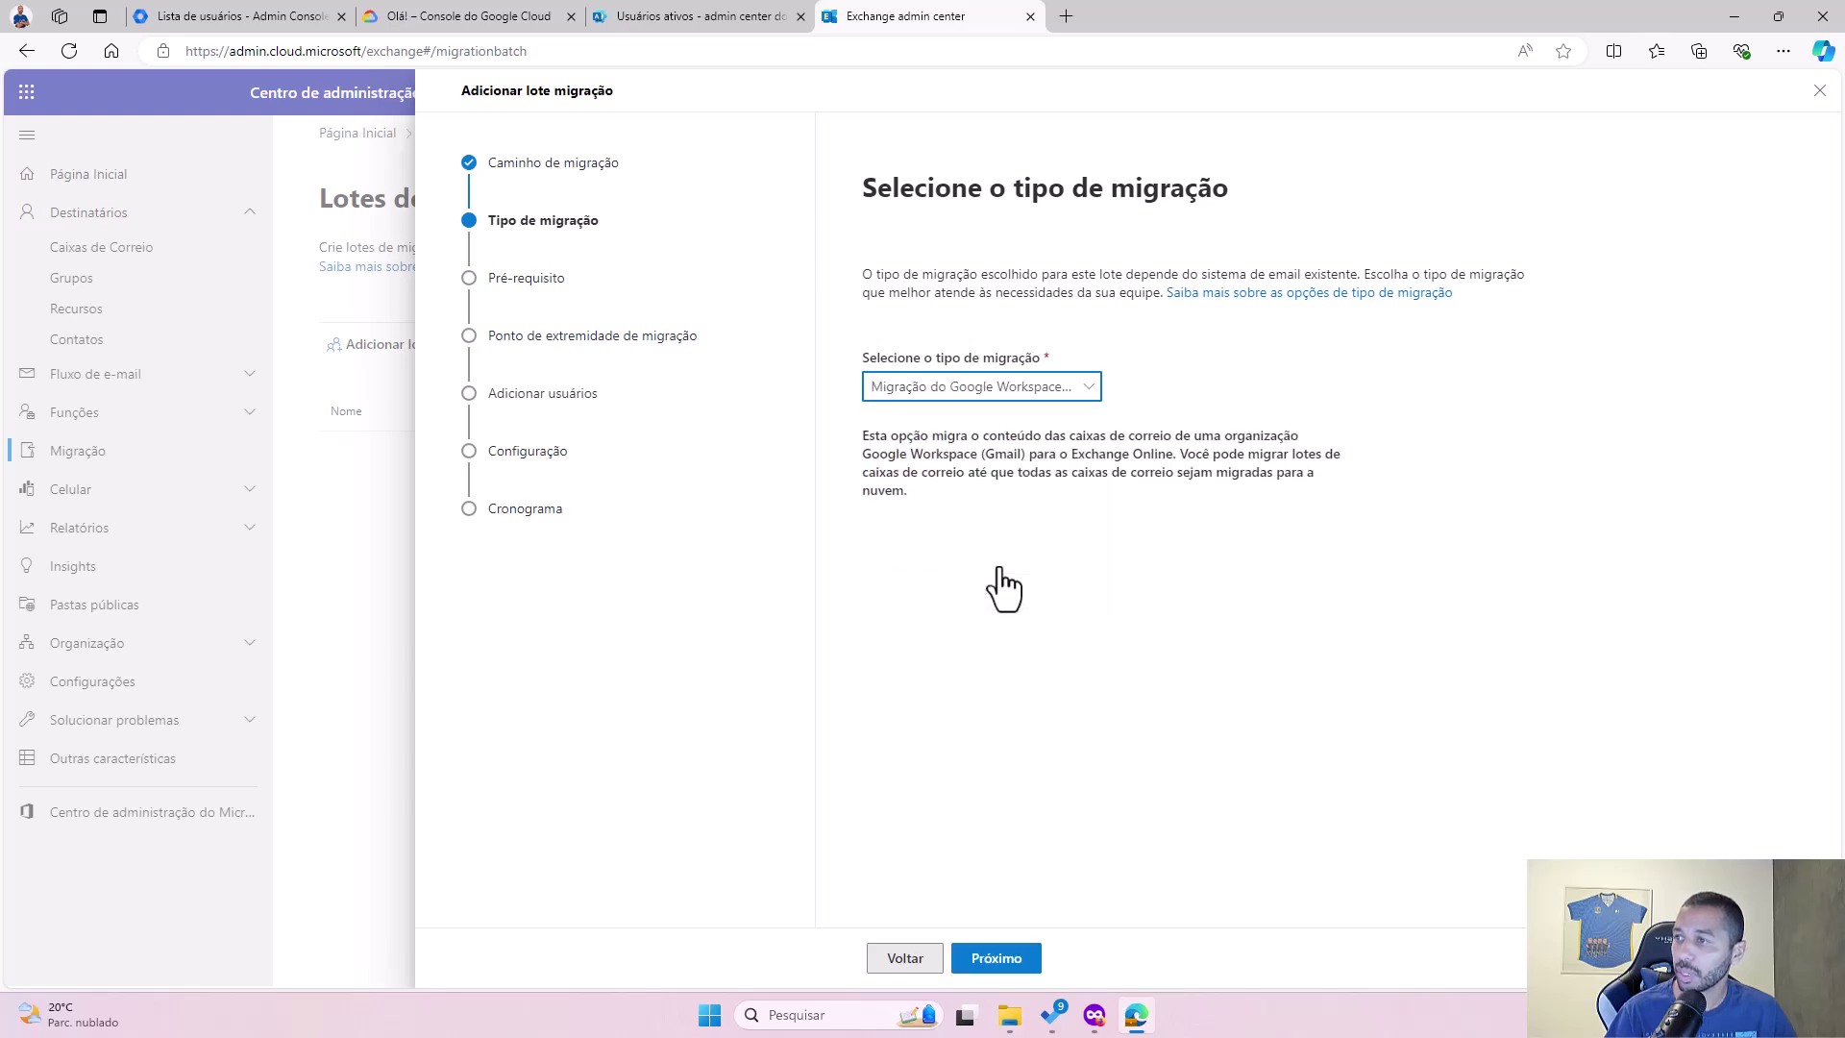
click(1028, 389)
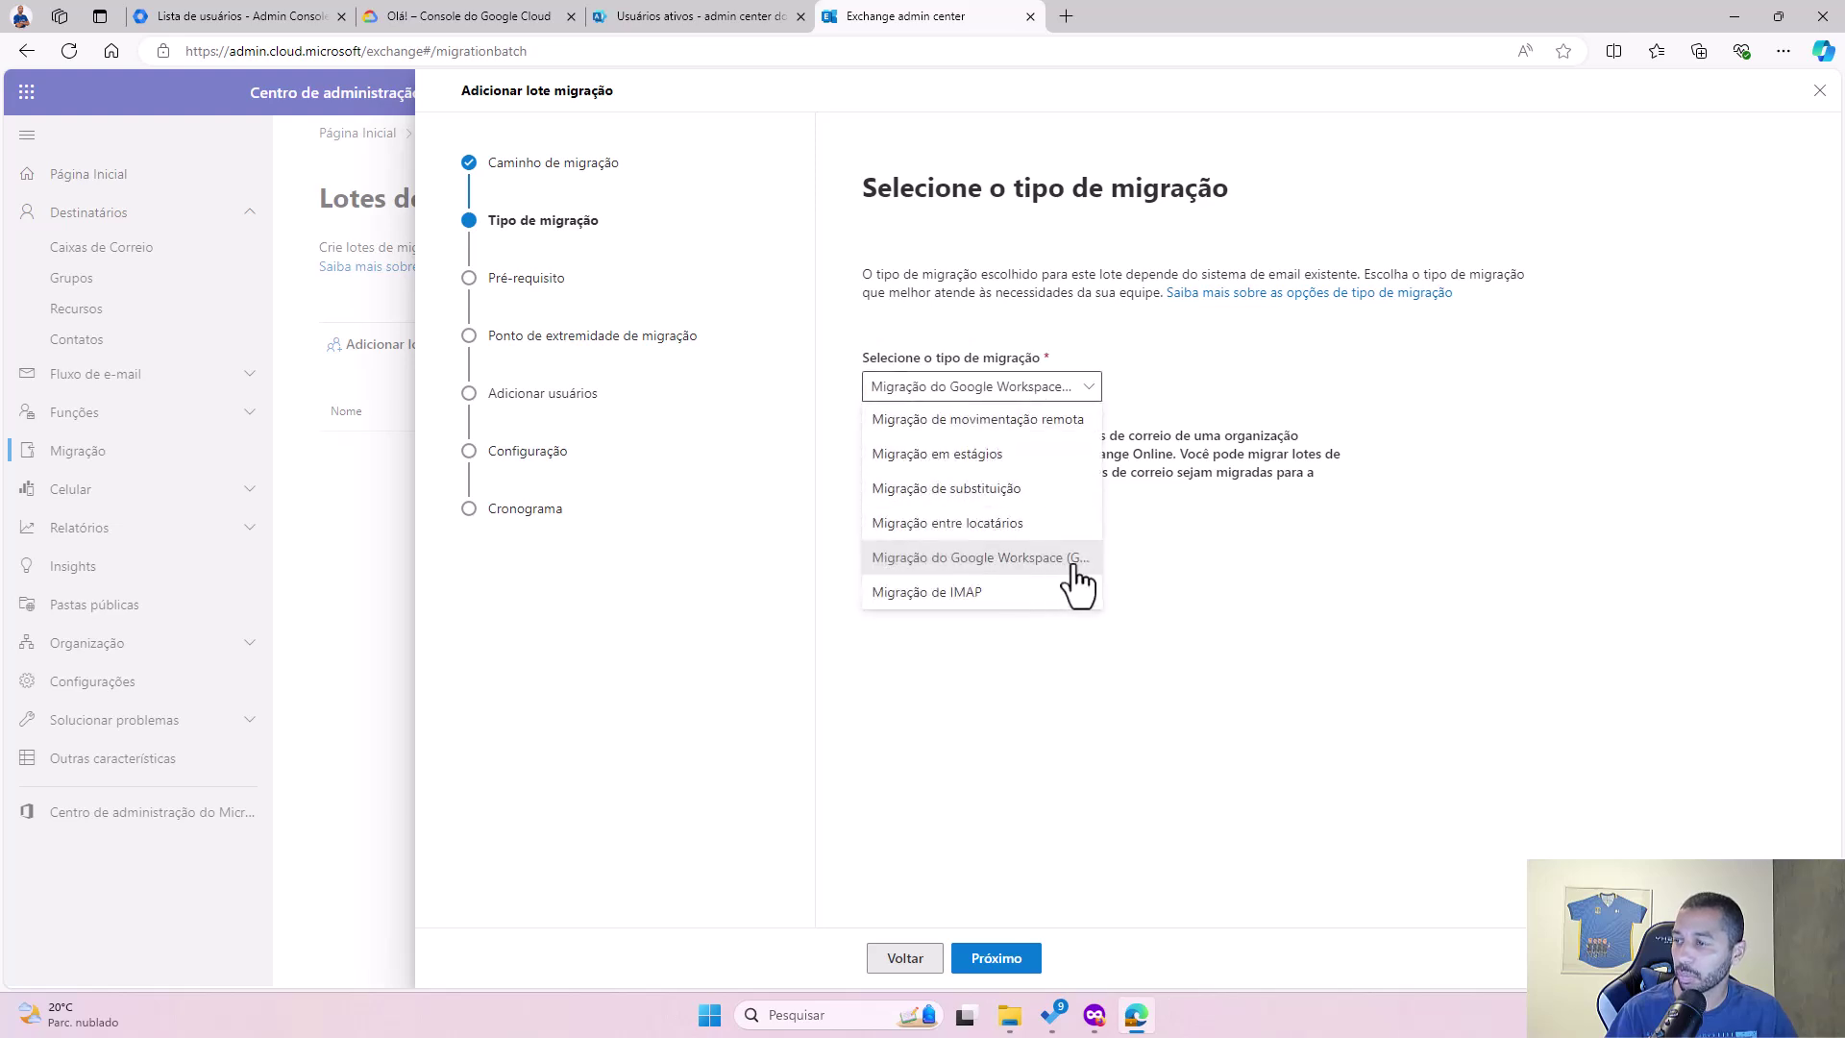
click(1180, 528)
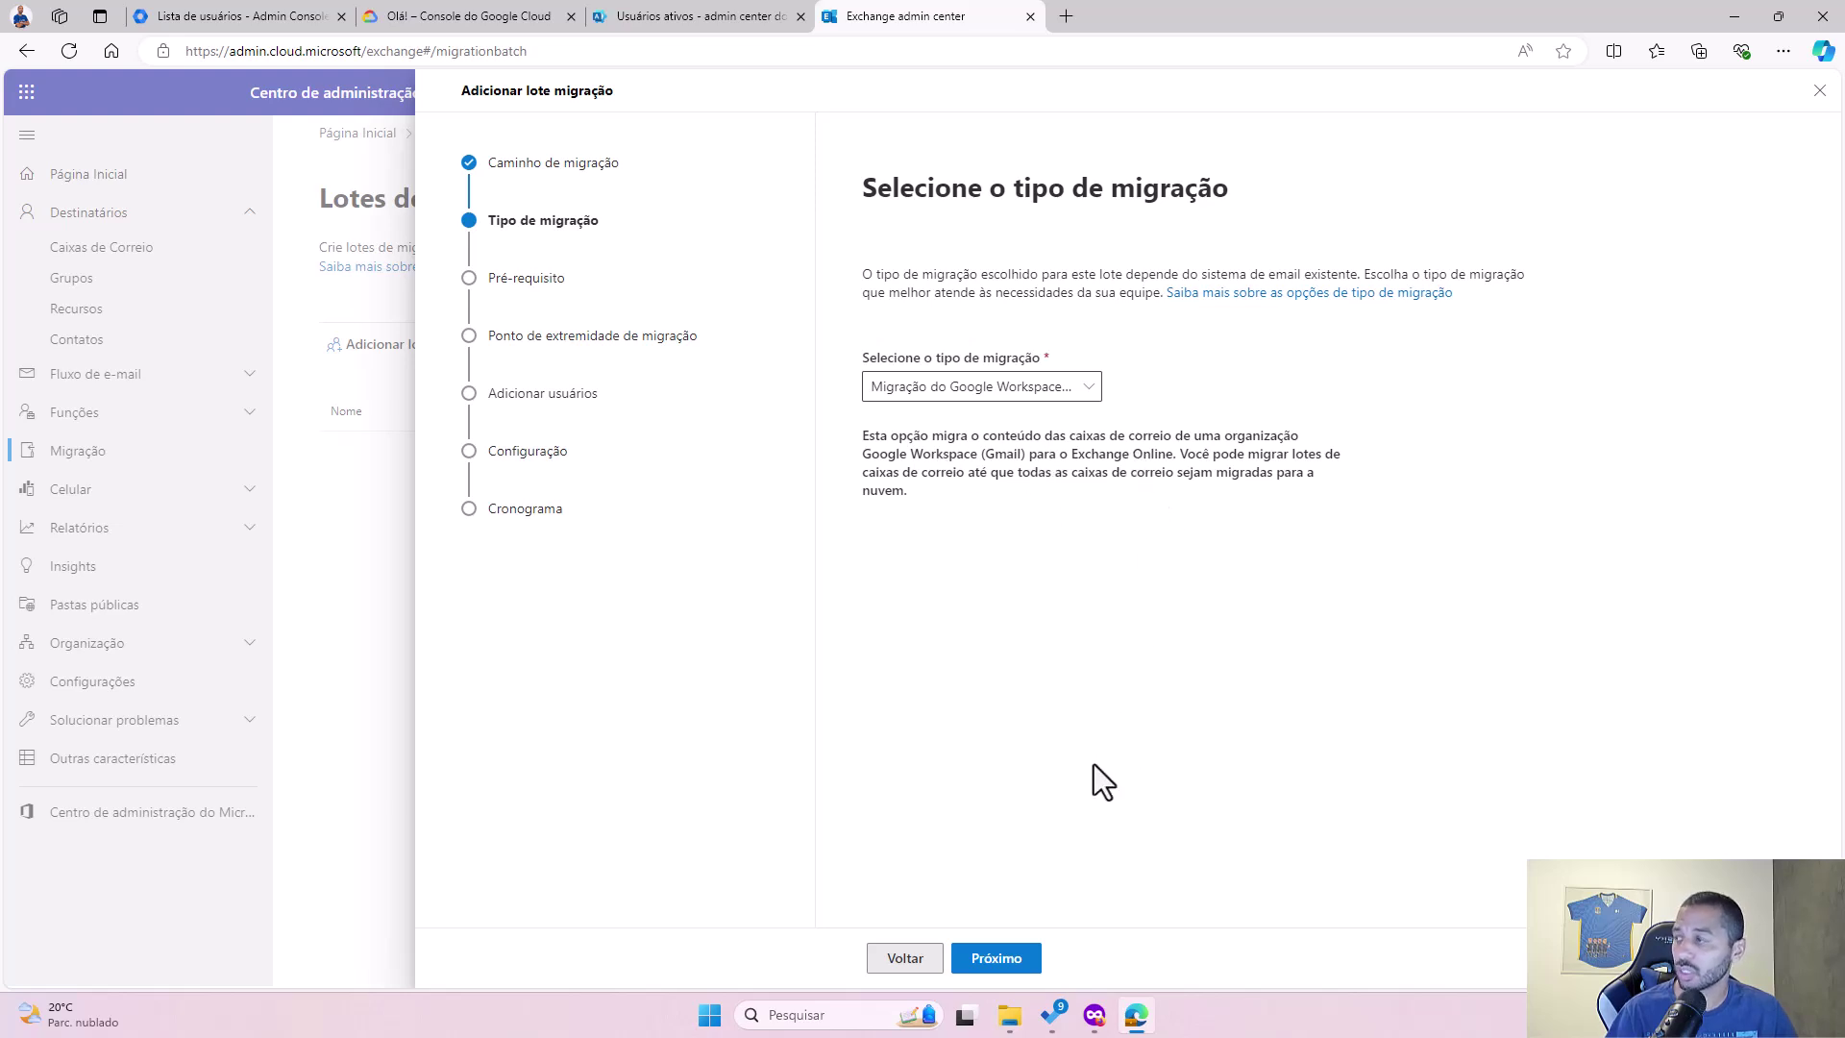
Step: Advance to the Google Workspace prerequisites, read the manual setup tasks, then return to Google Admin
click(1014, 959)
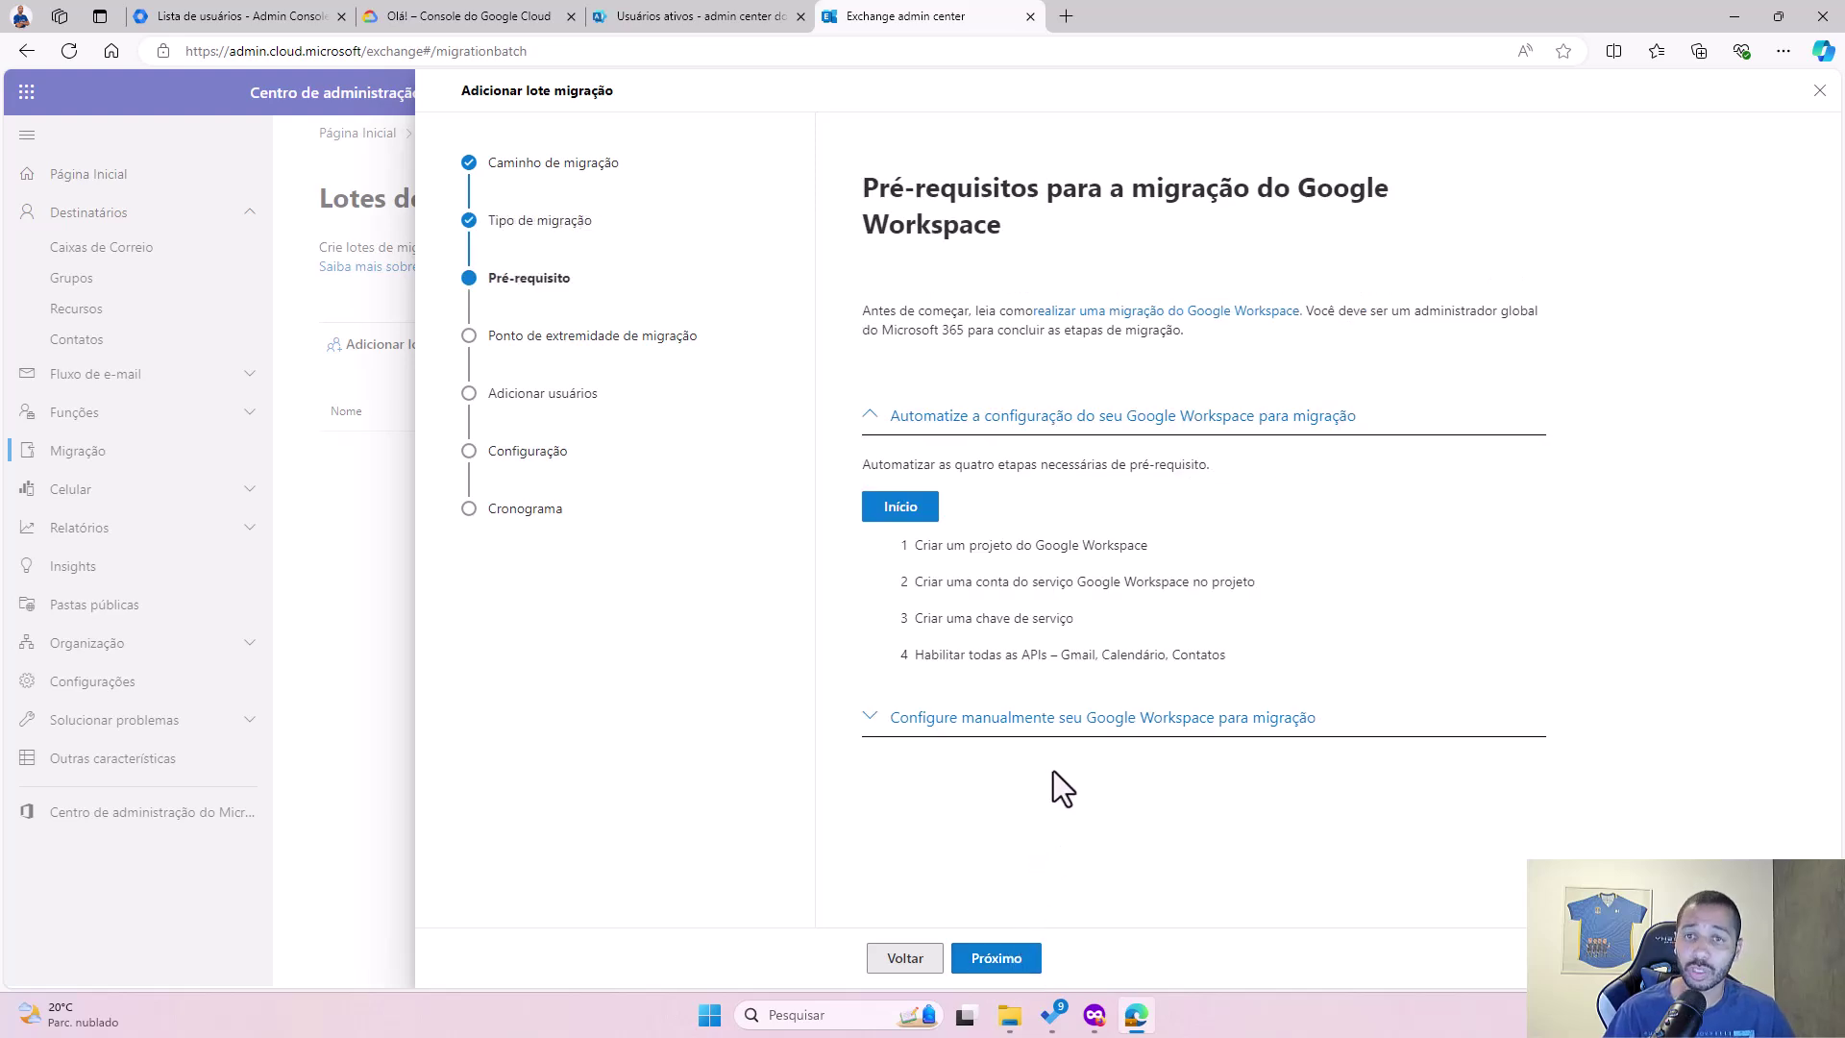
click(869, 728)
scroll(1221, 775, down, 2)
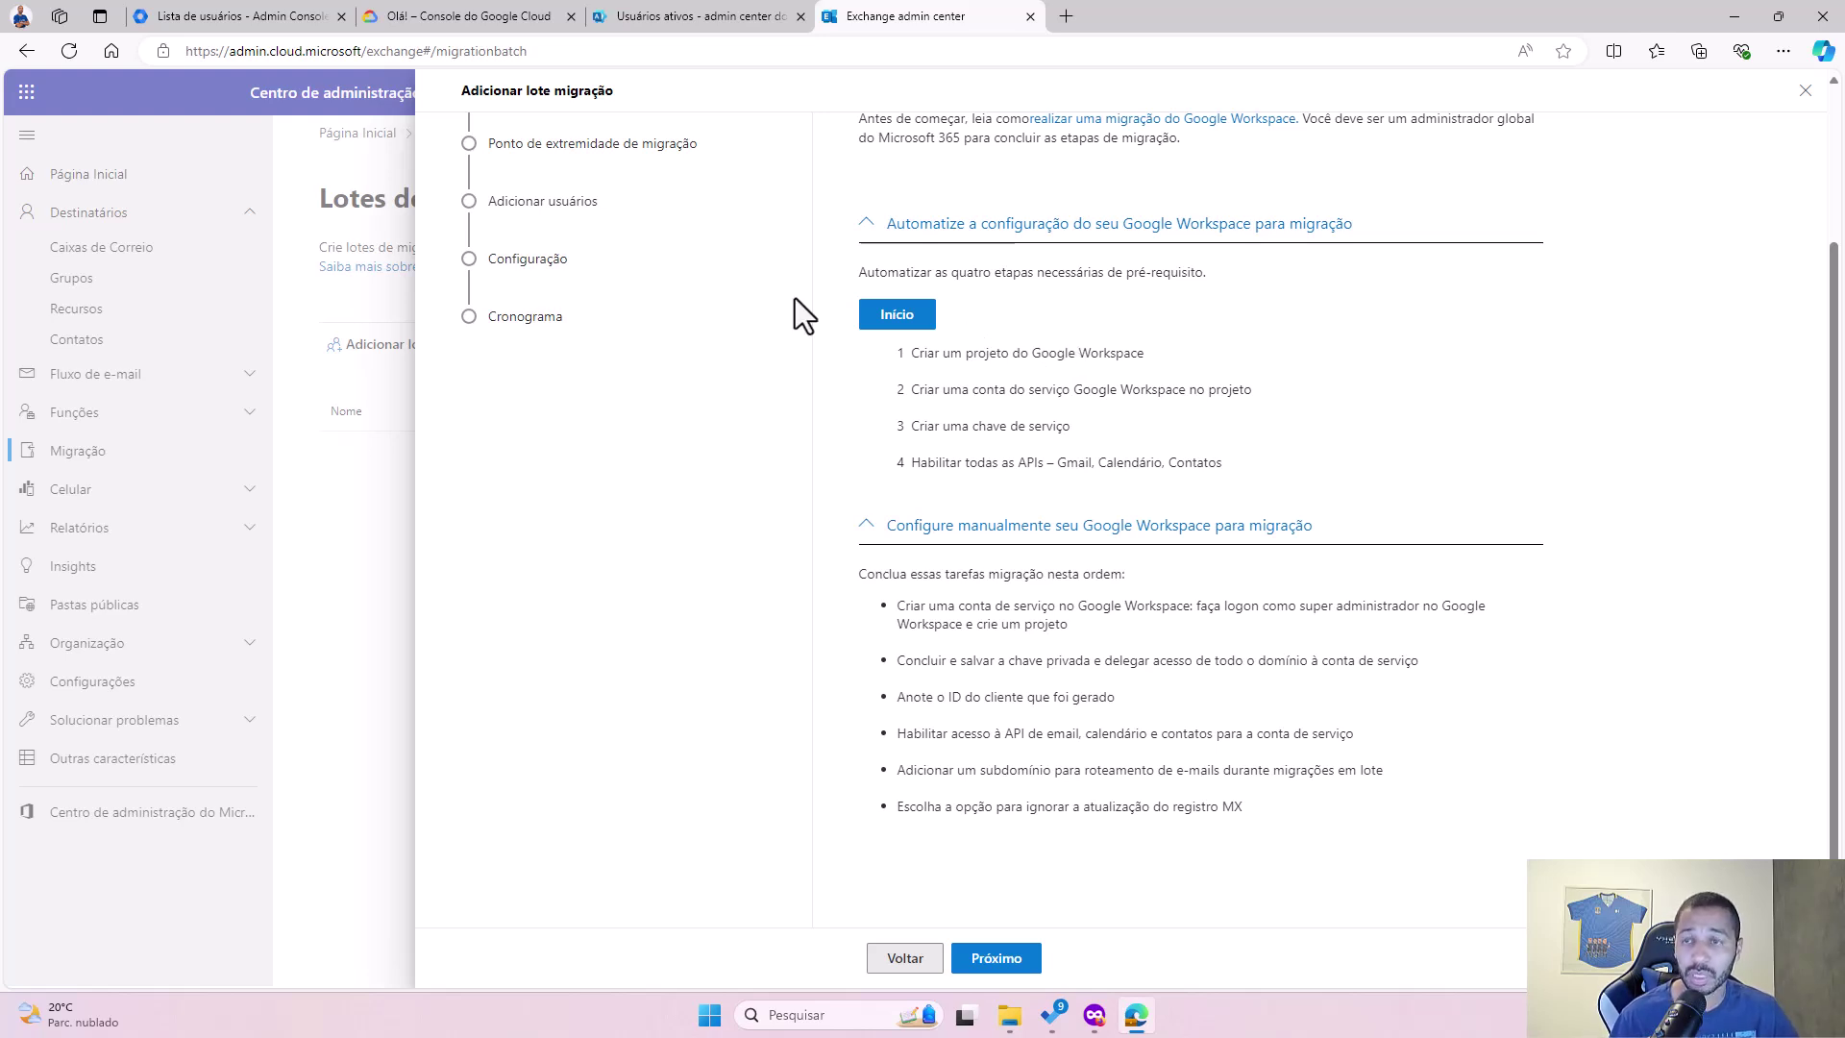
click(265, 11)
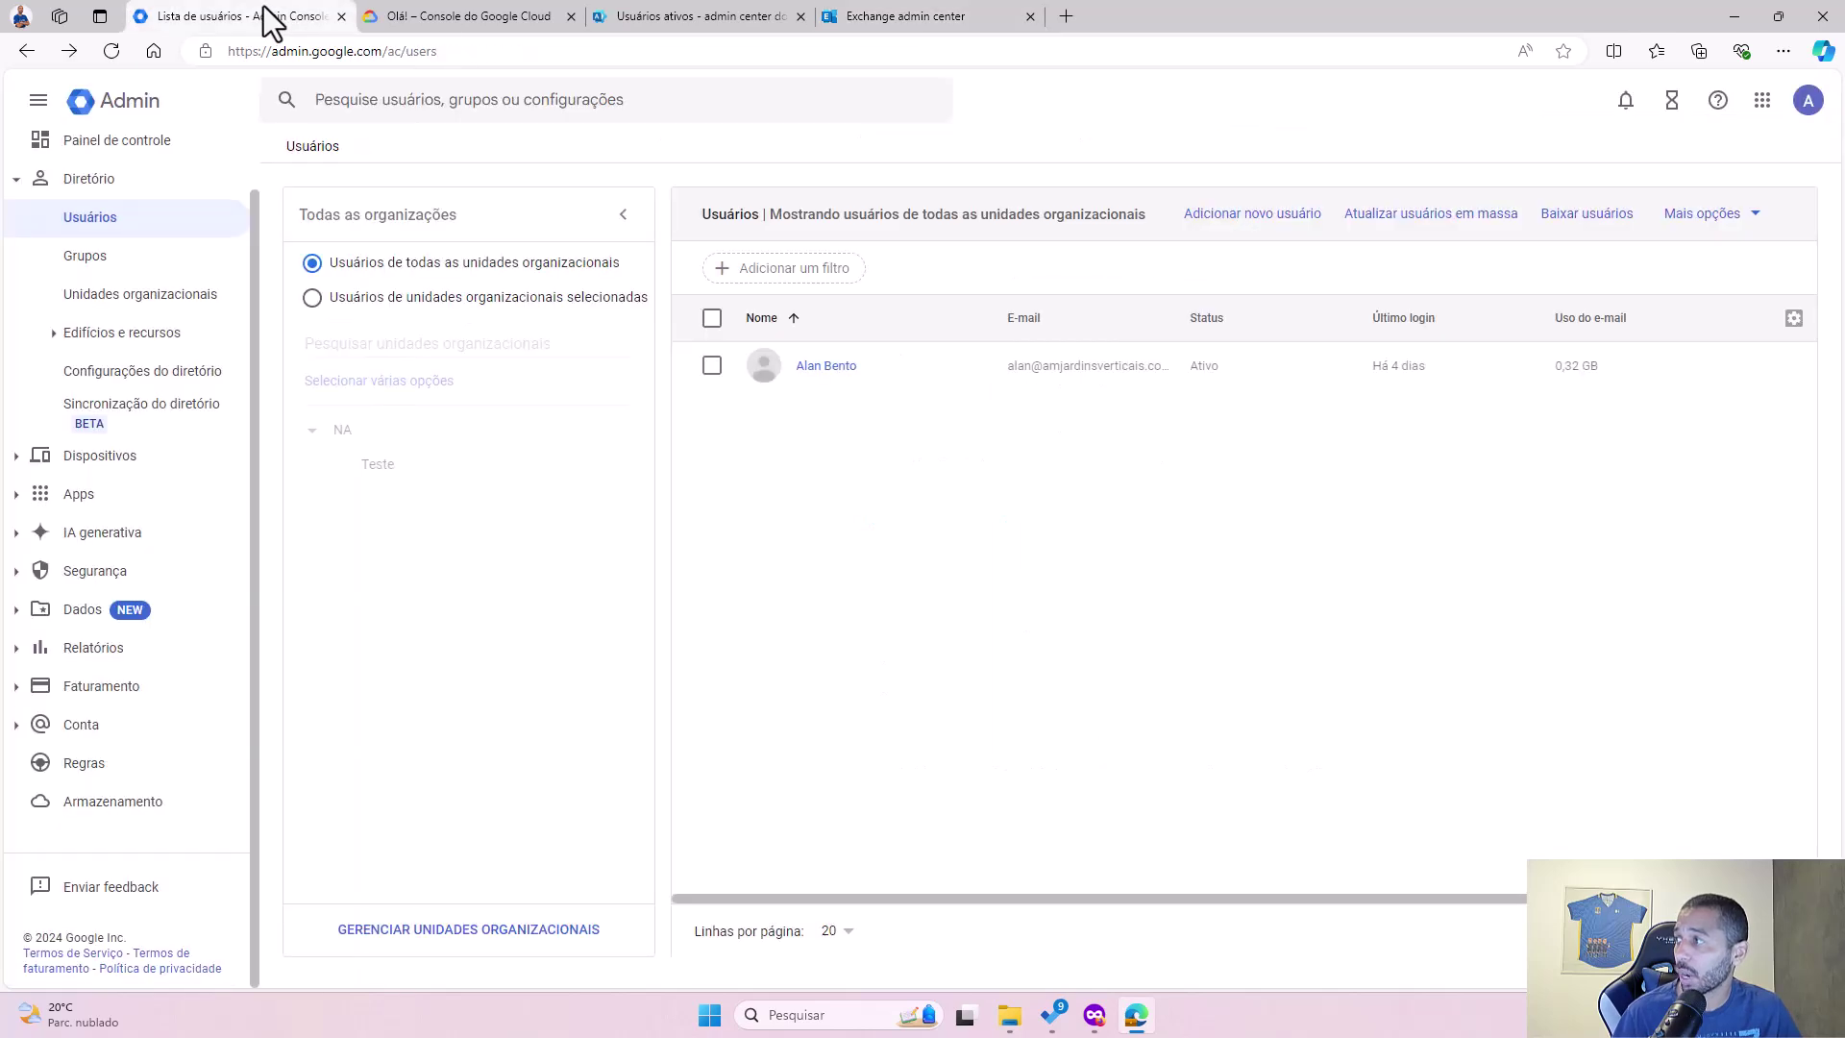
Step: In Google Cloud Console, scope the project selector to Sem organização
click(490, 19)
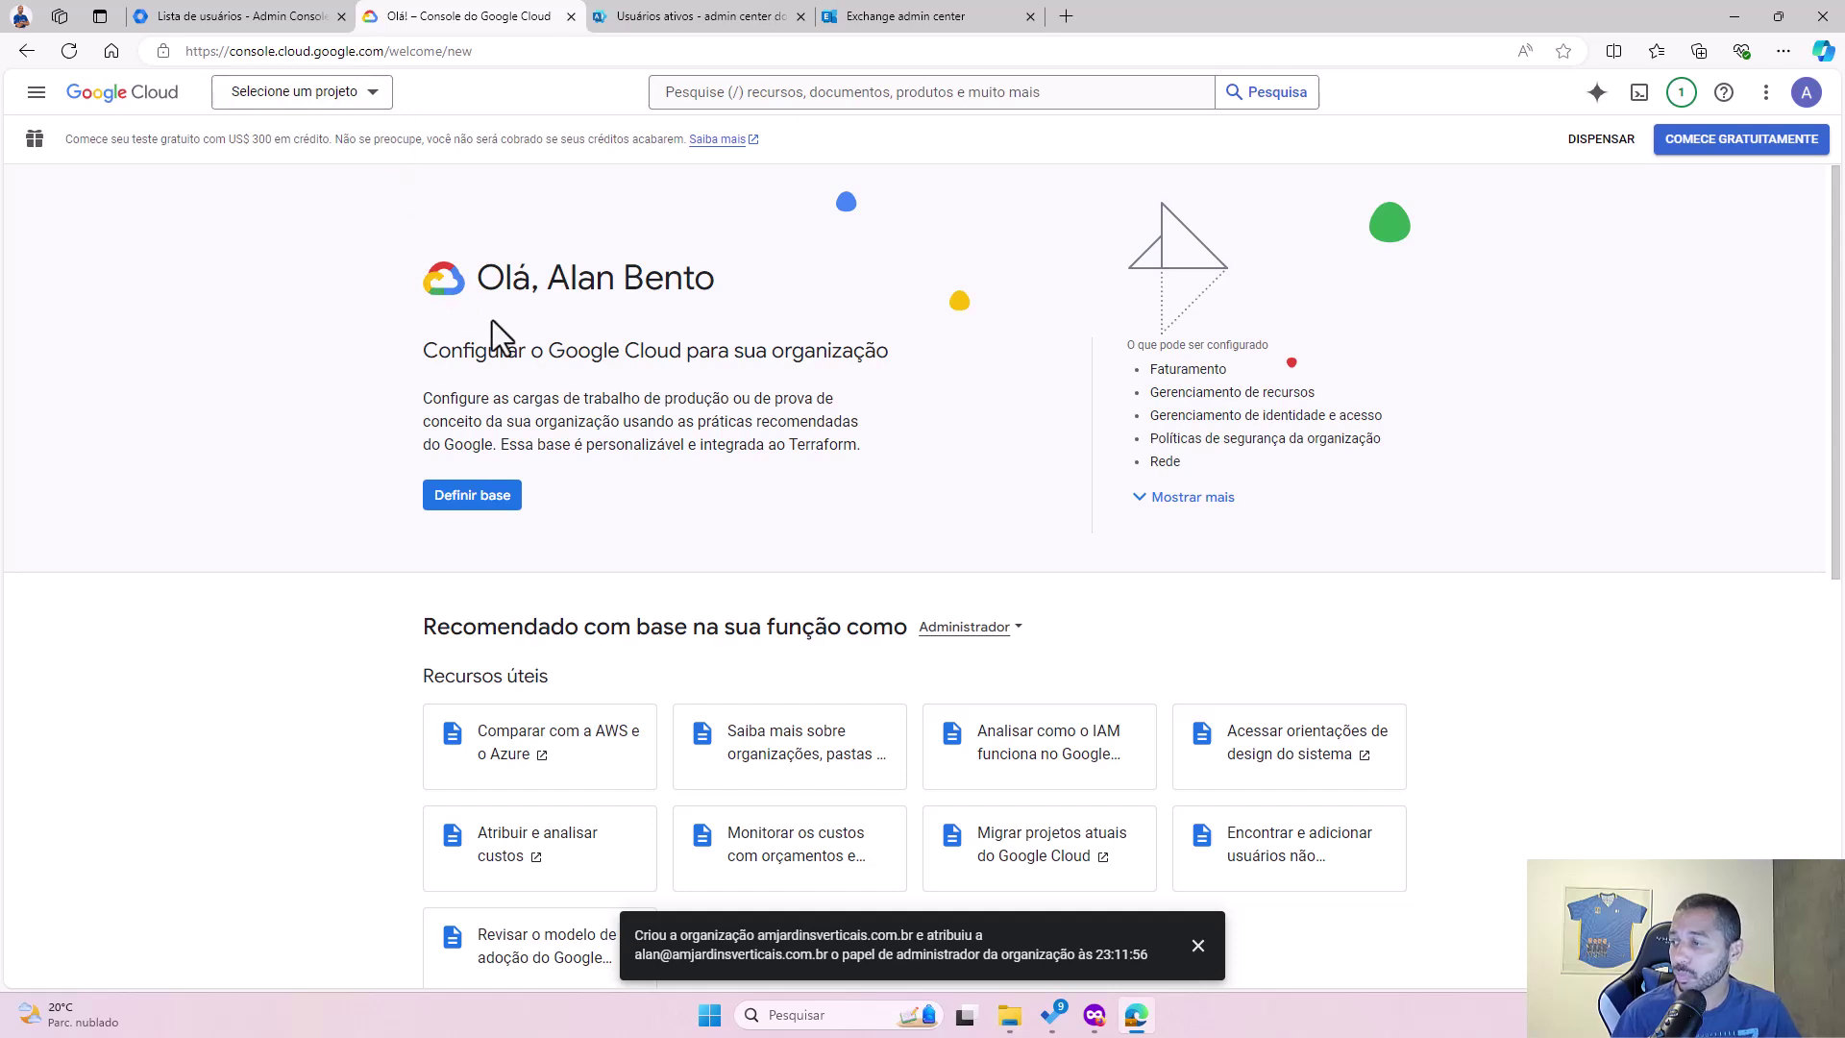
click(348, 93)
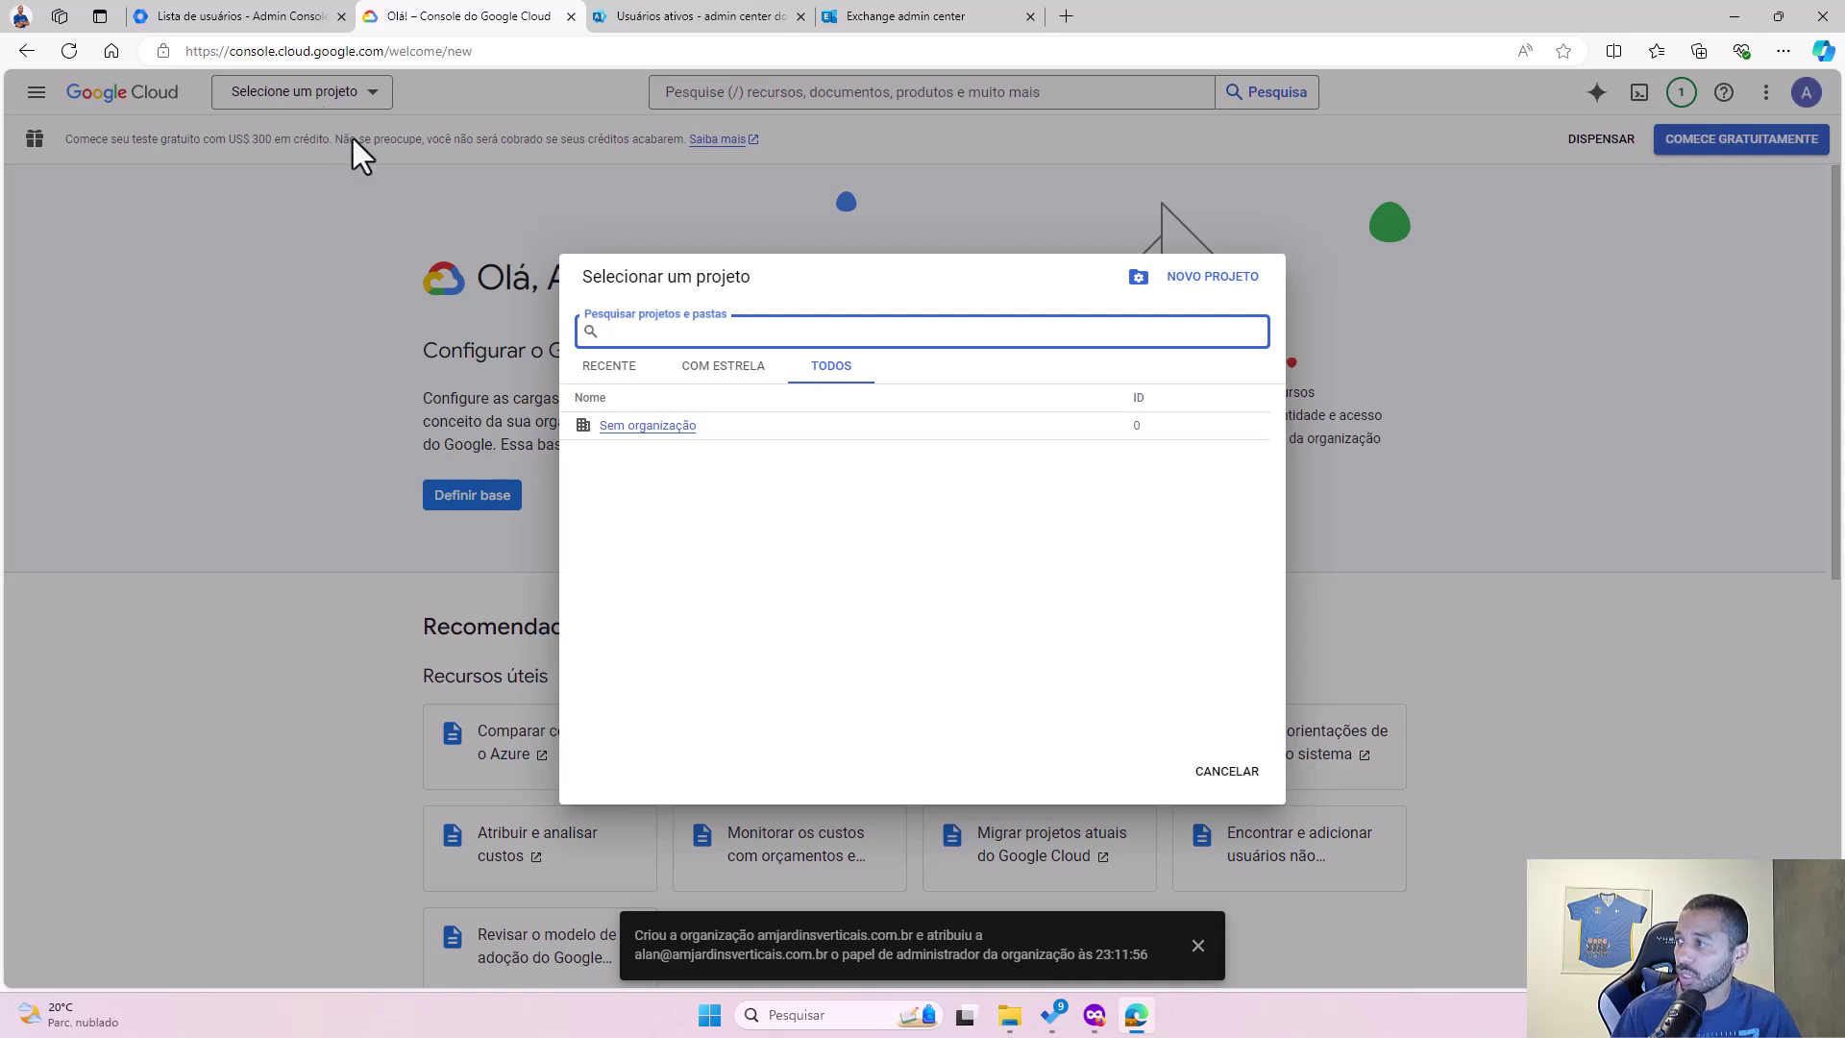
click(673, 425)
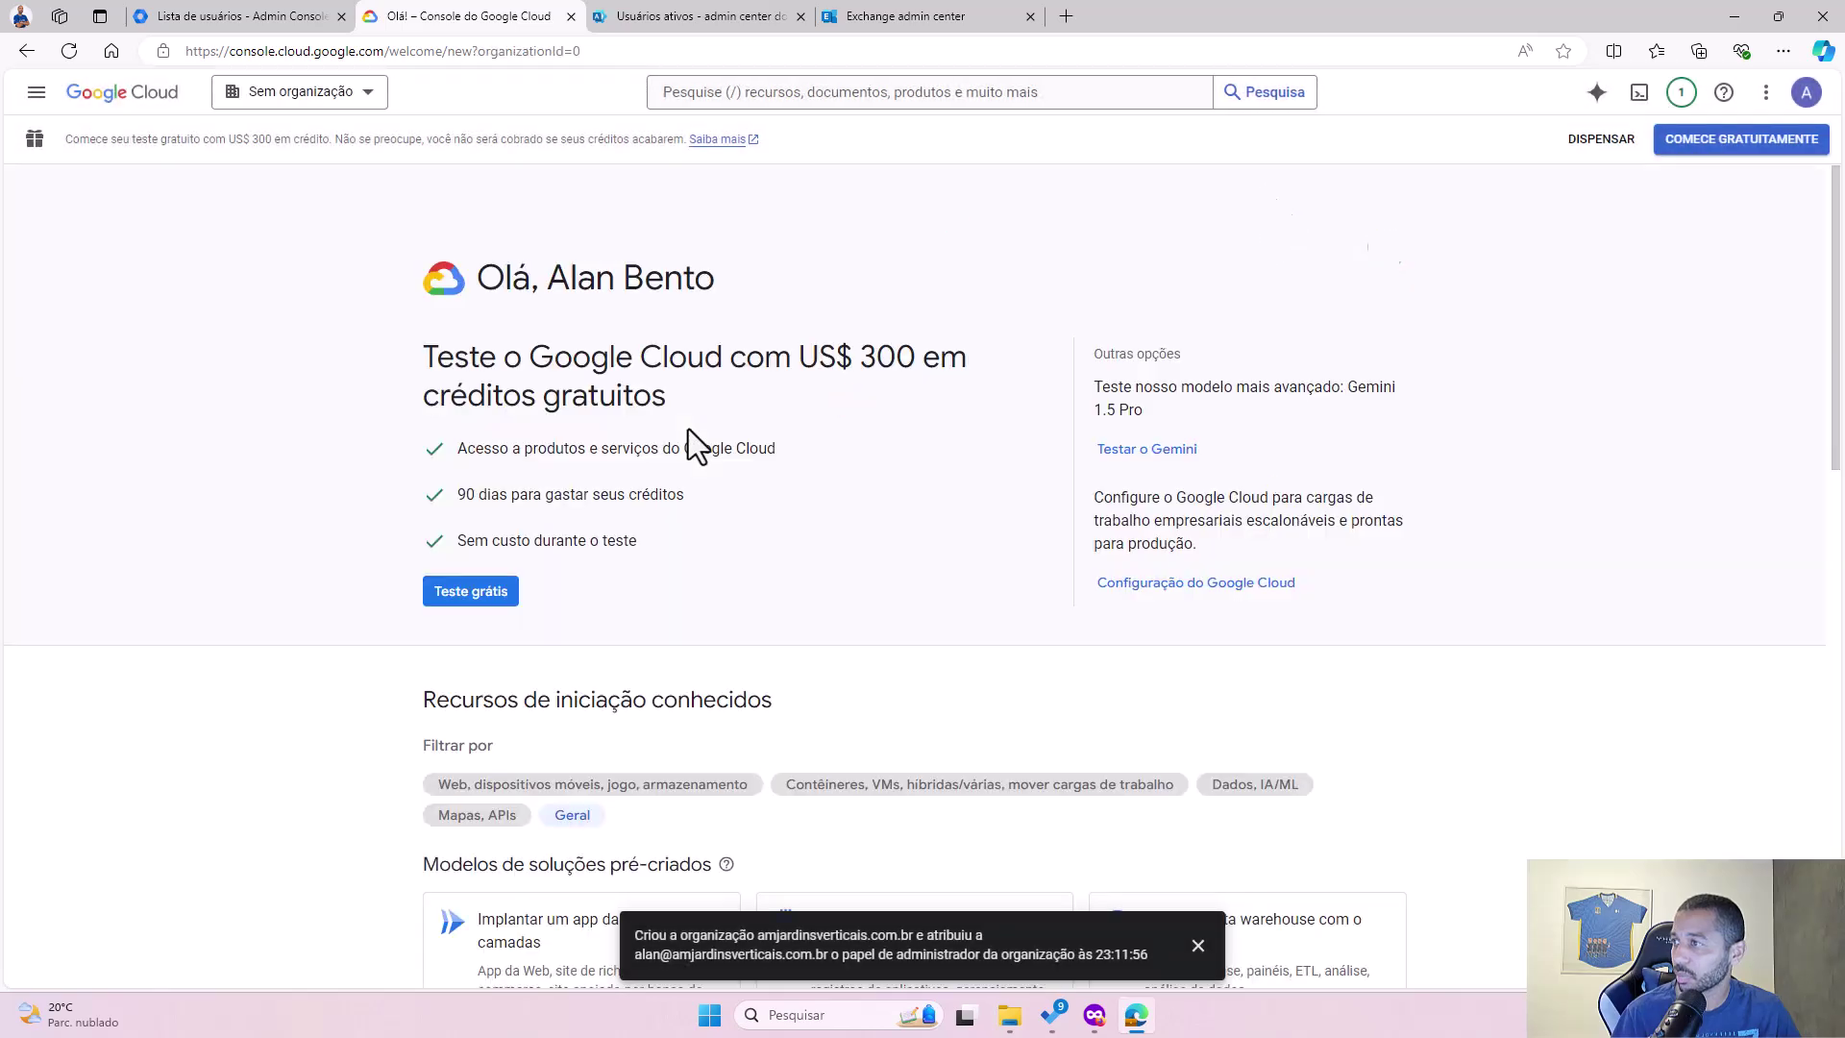
scroll(679, 457, down, 4)
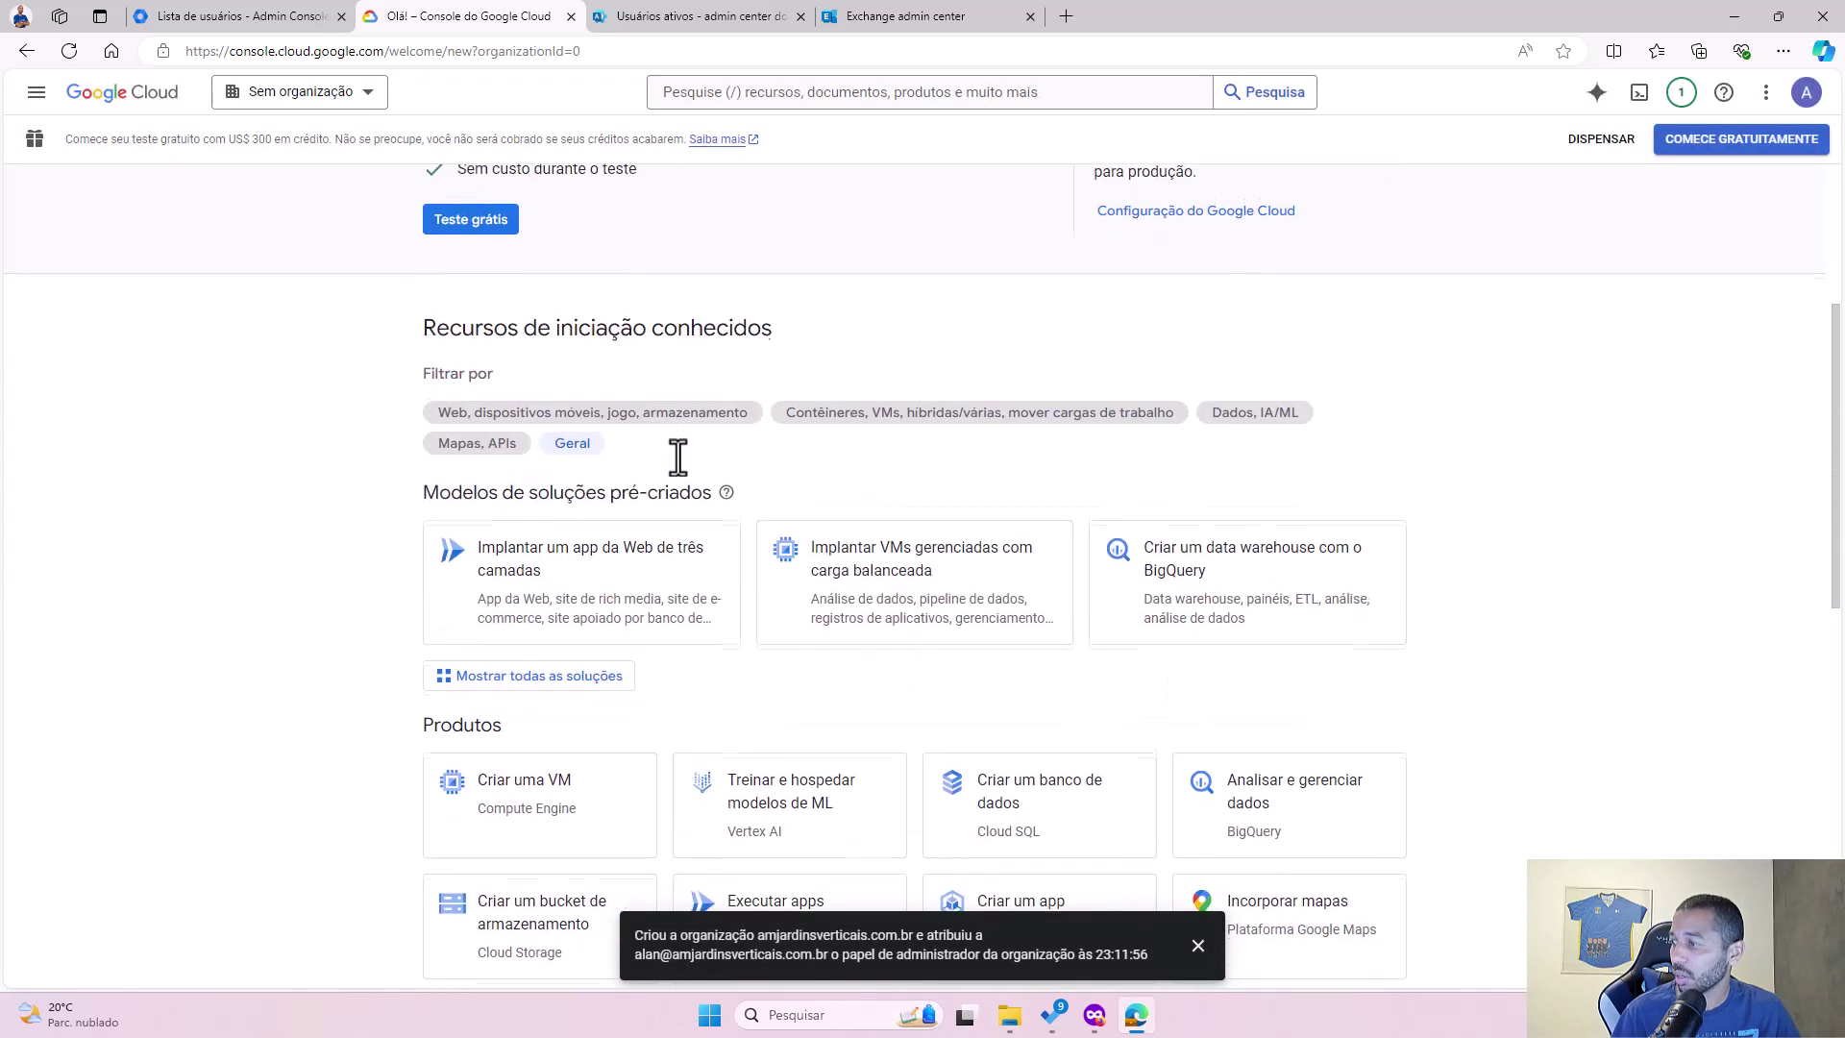
scroll(679, 458, up, 4)
Step: Open IAM e administrador > Contas de serviço, leaving no project chosen and dismissing the notice
click(34, 107)
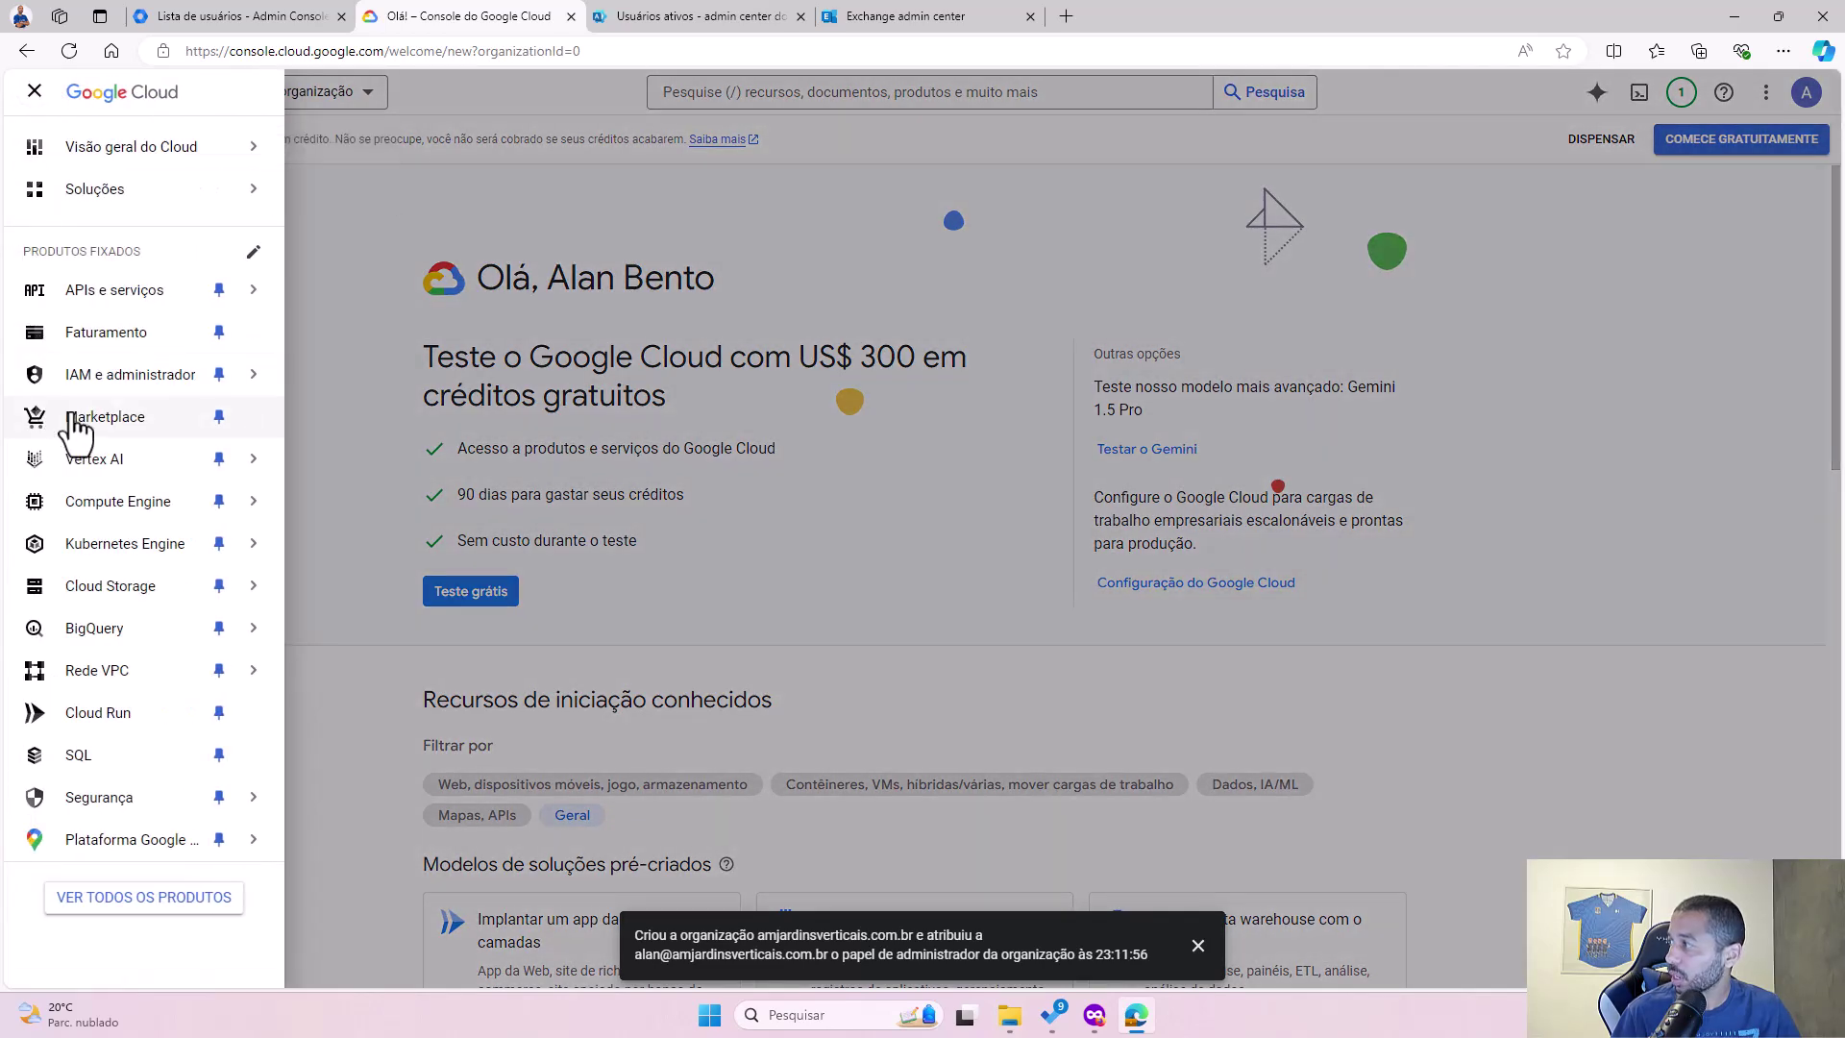
click(88, 376)
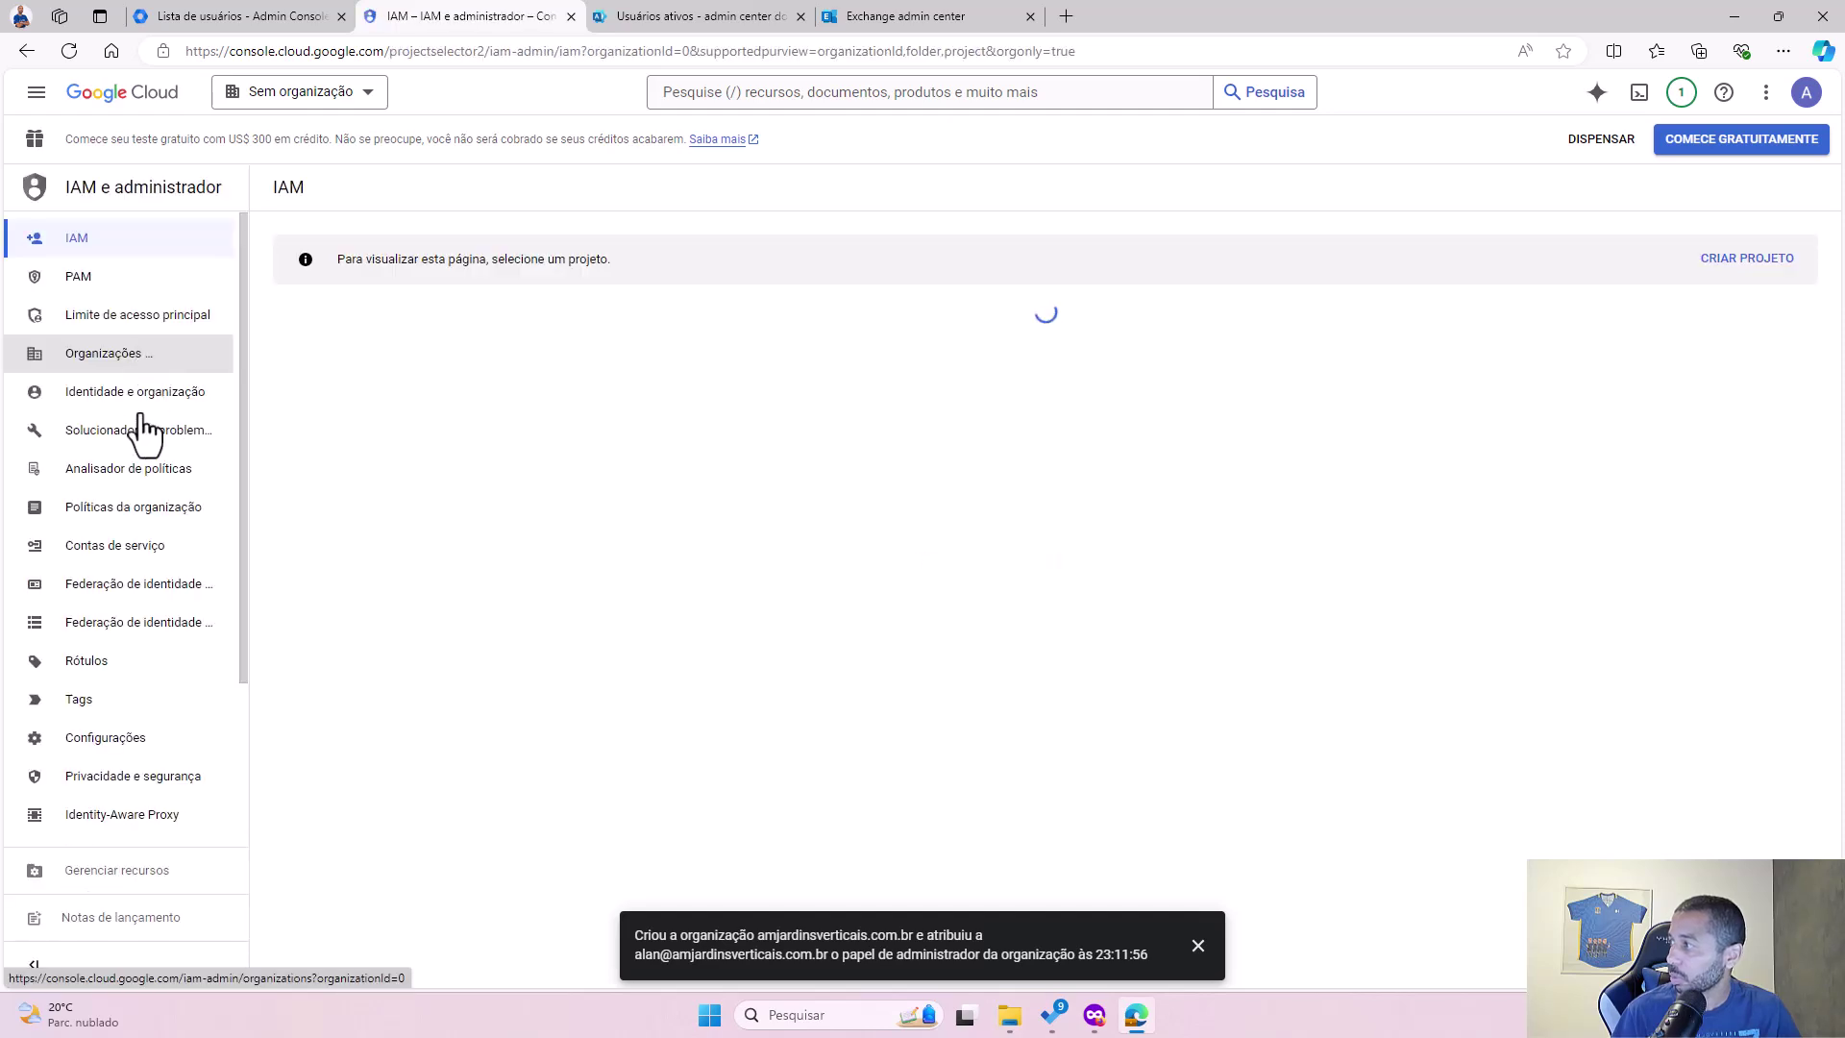
click(128, 563)
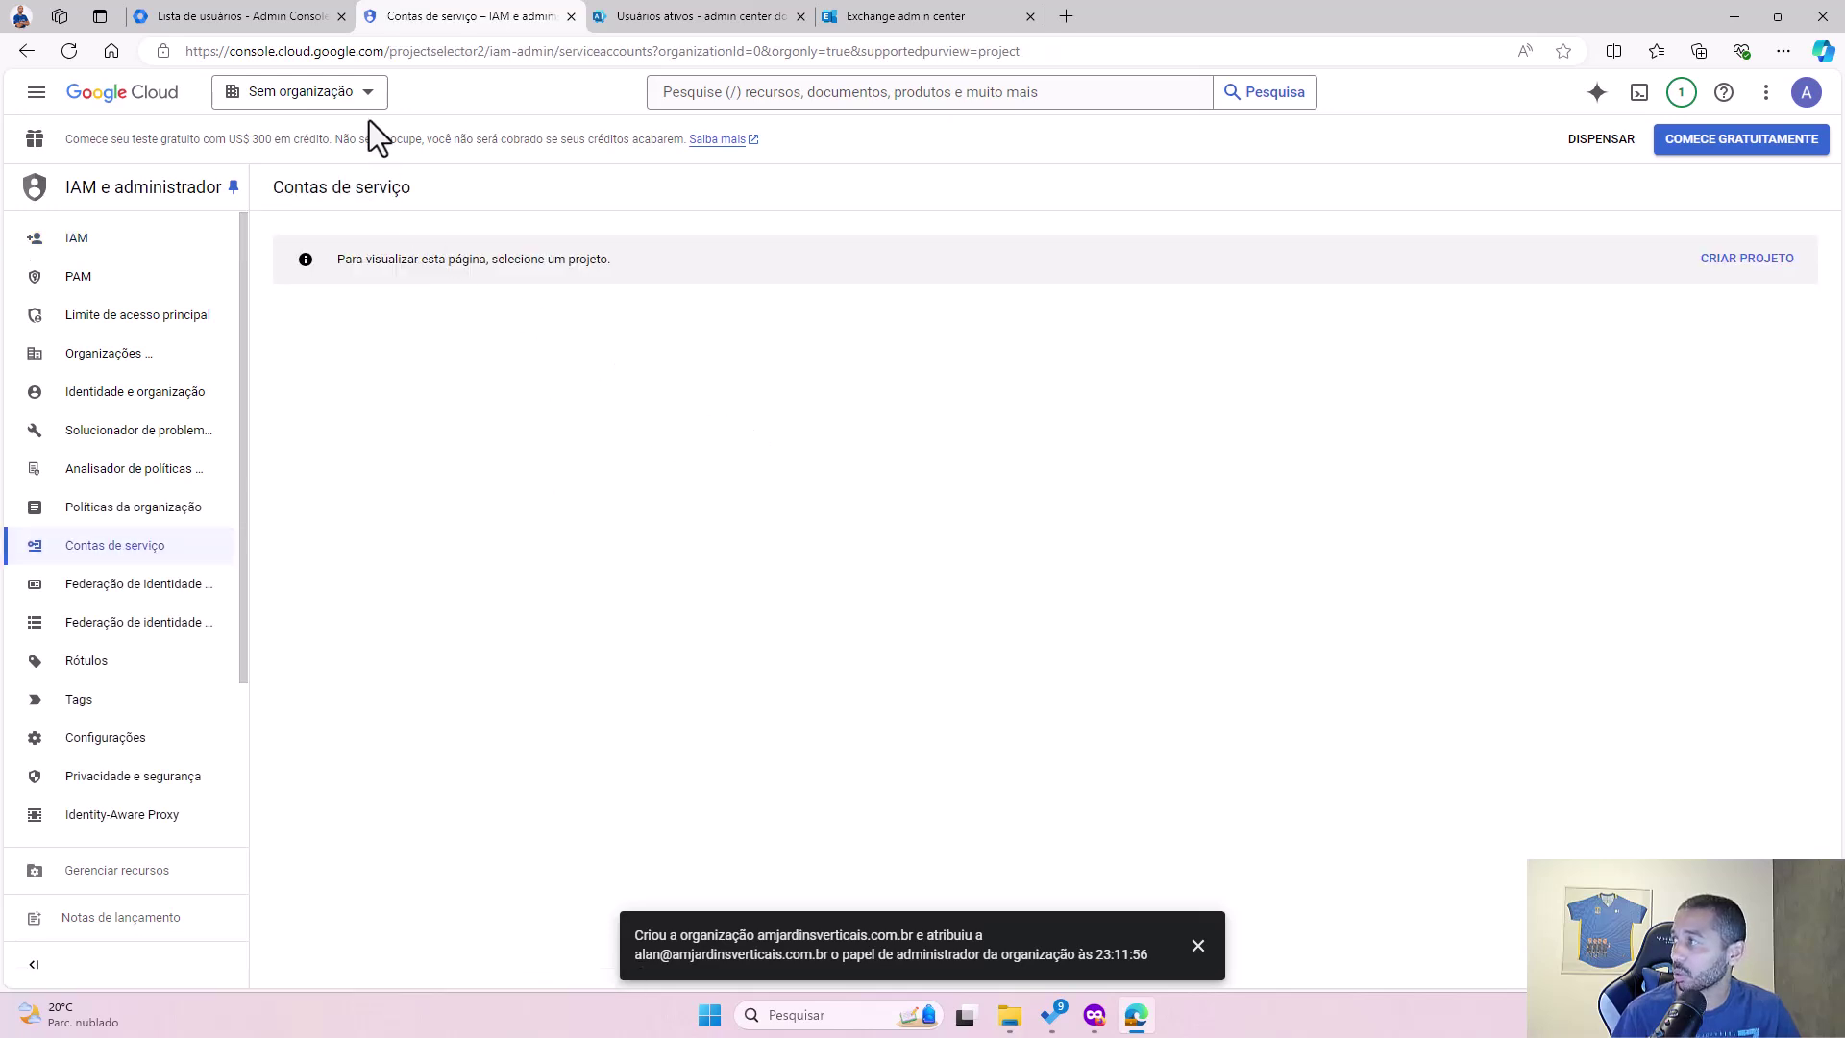
click(366, 96)
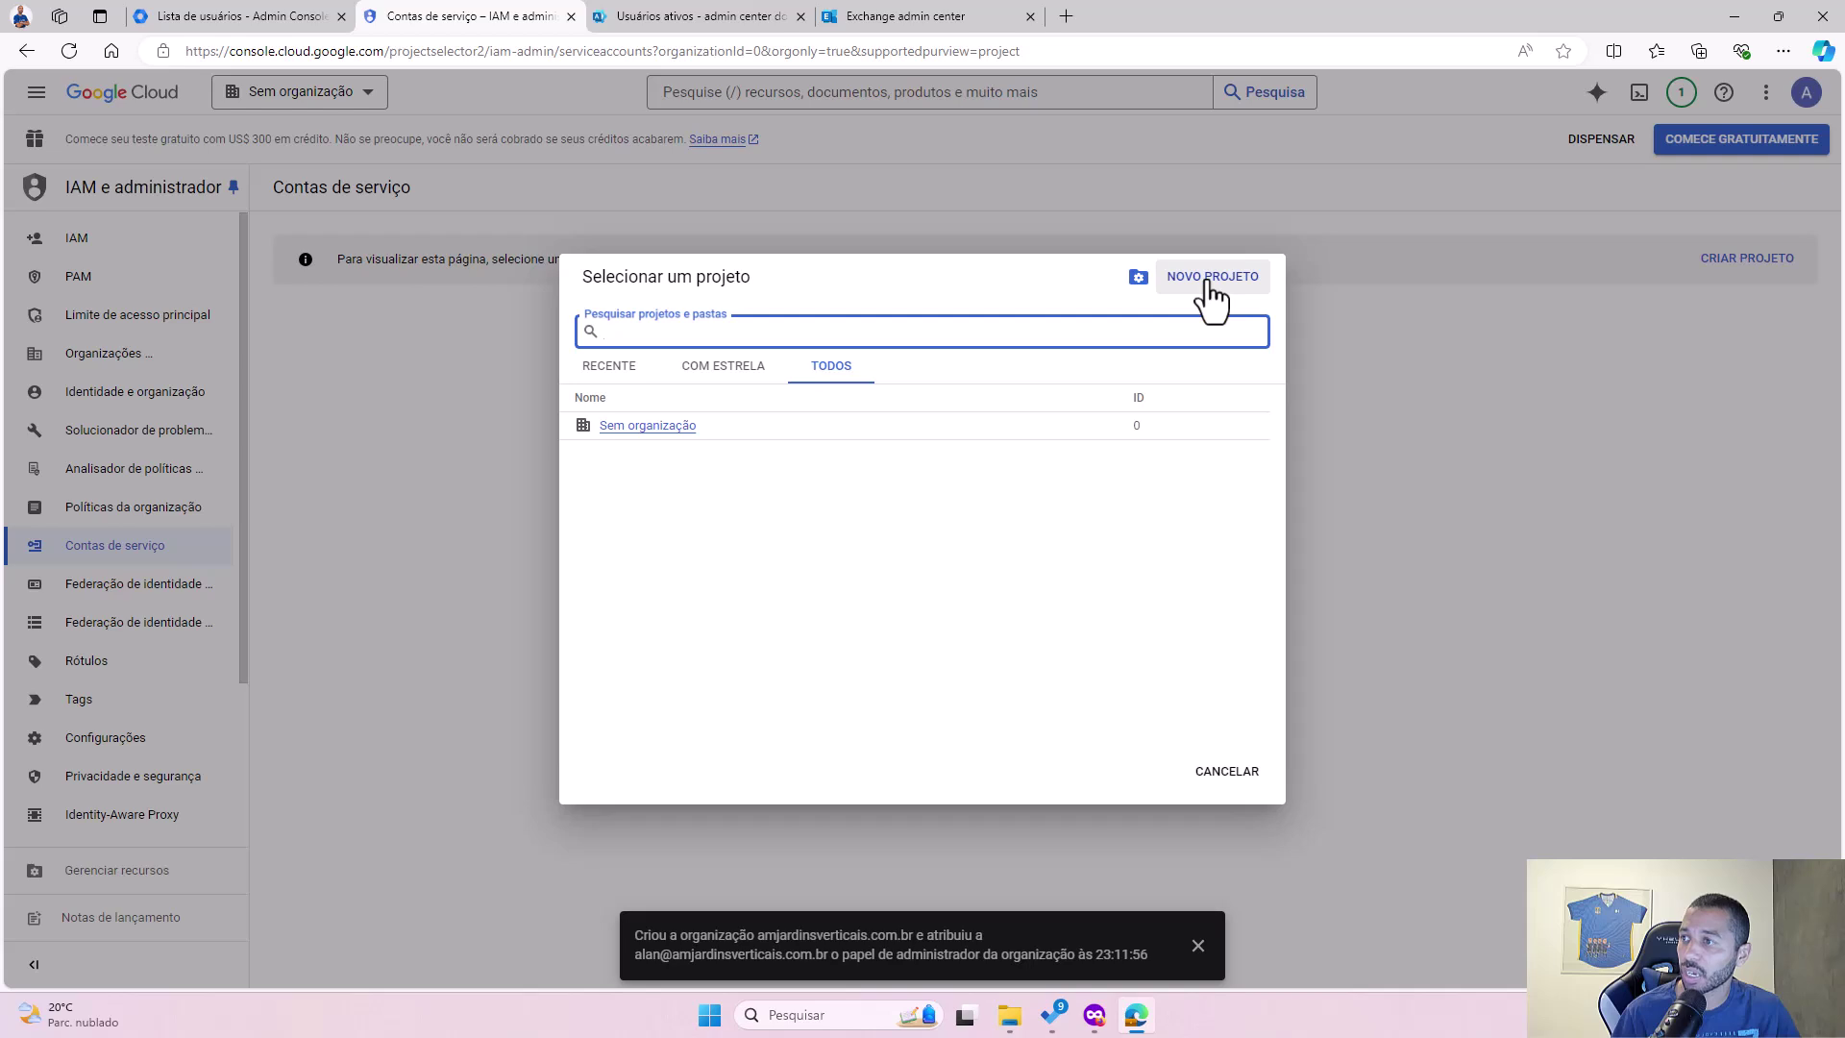
click(1227, 774)
click(1202, 949)
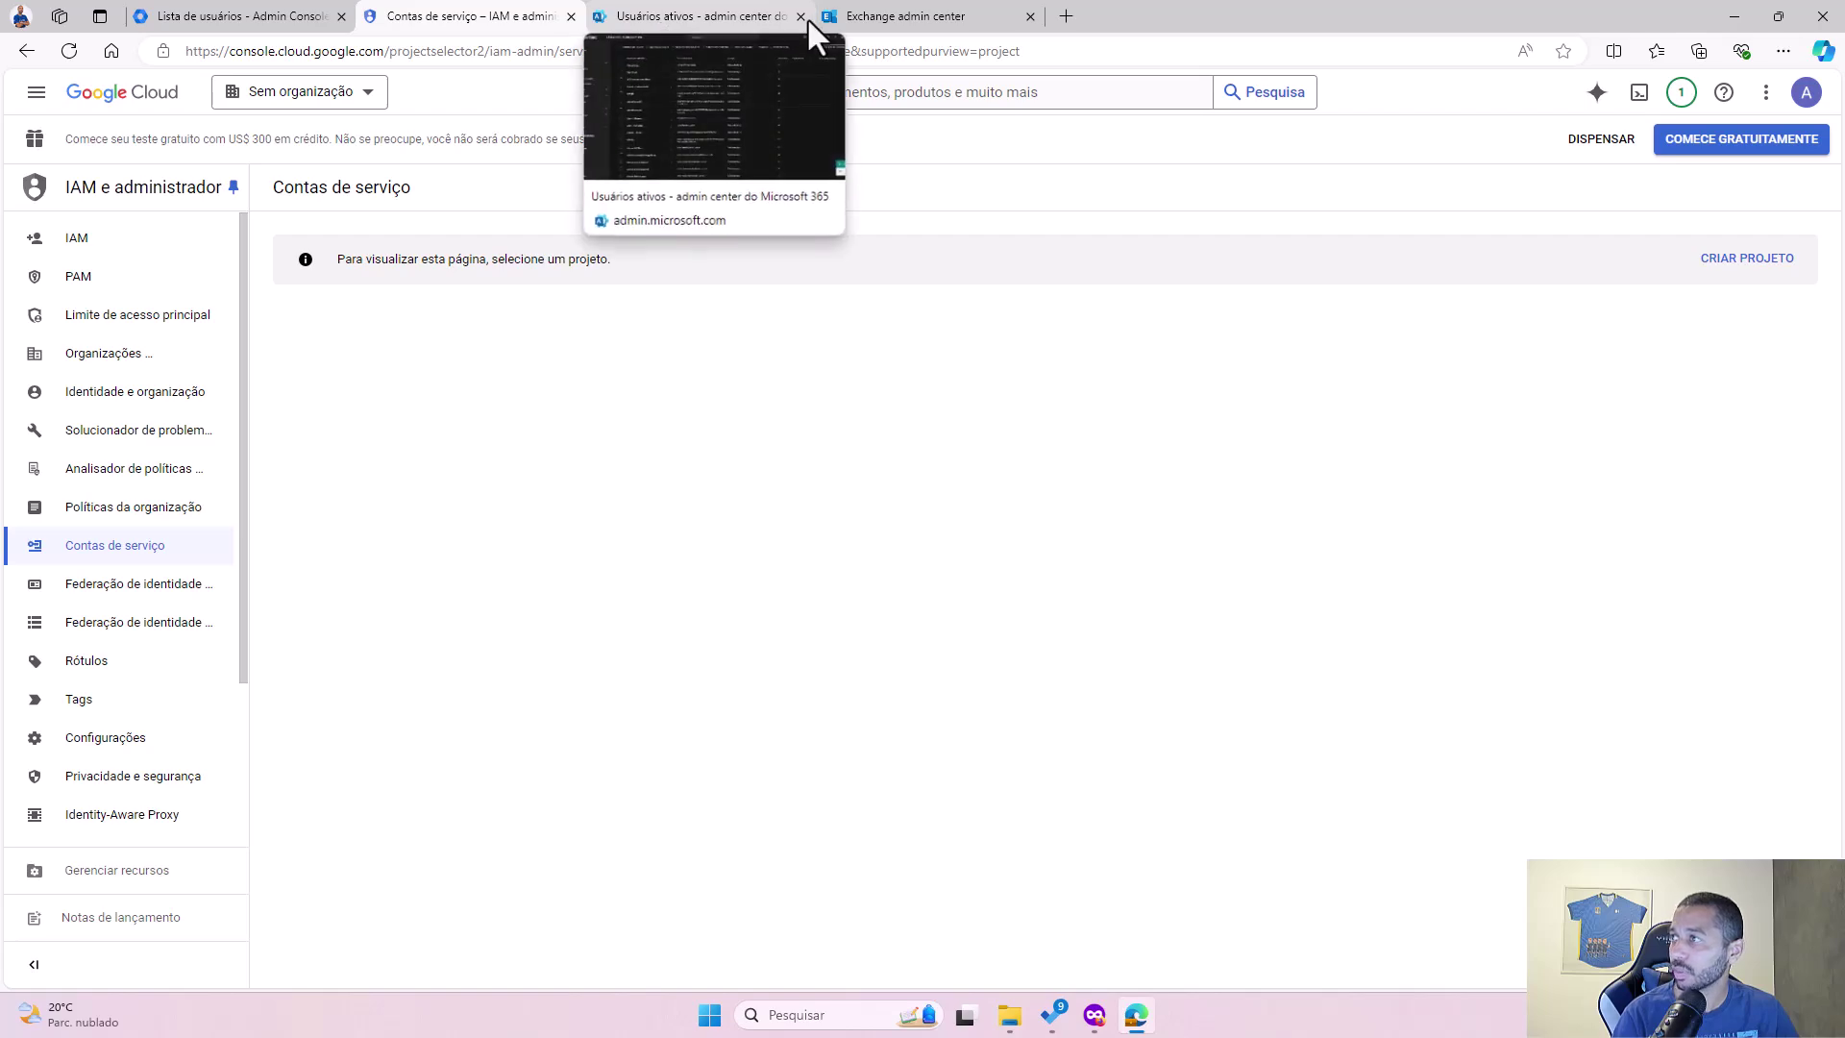
Step: Try the automatic Google Workspace setup, which fails with Error 400: redirect_uri_mismatch, and close the sign-in window
click(903, 19)
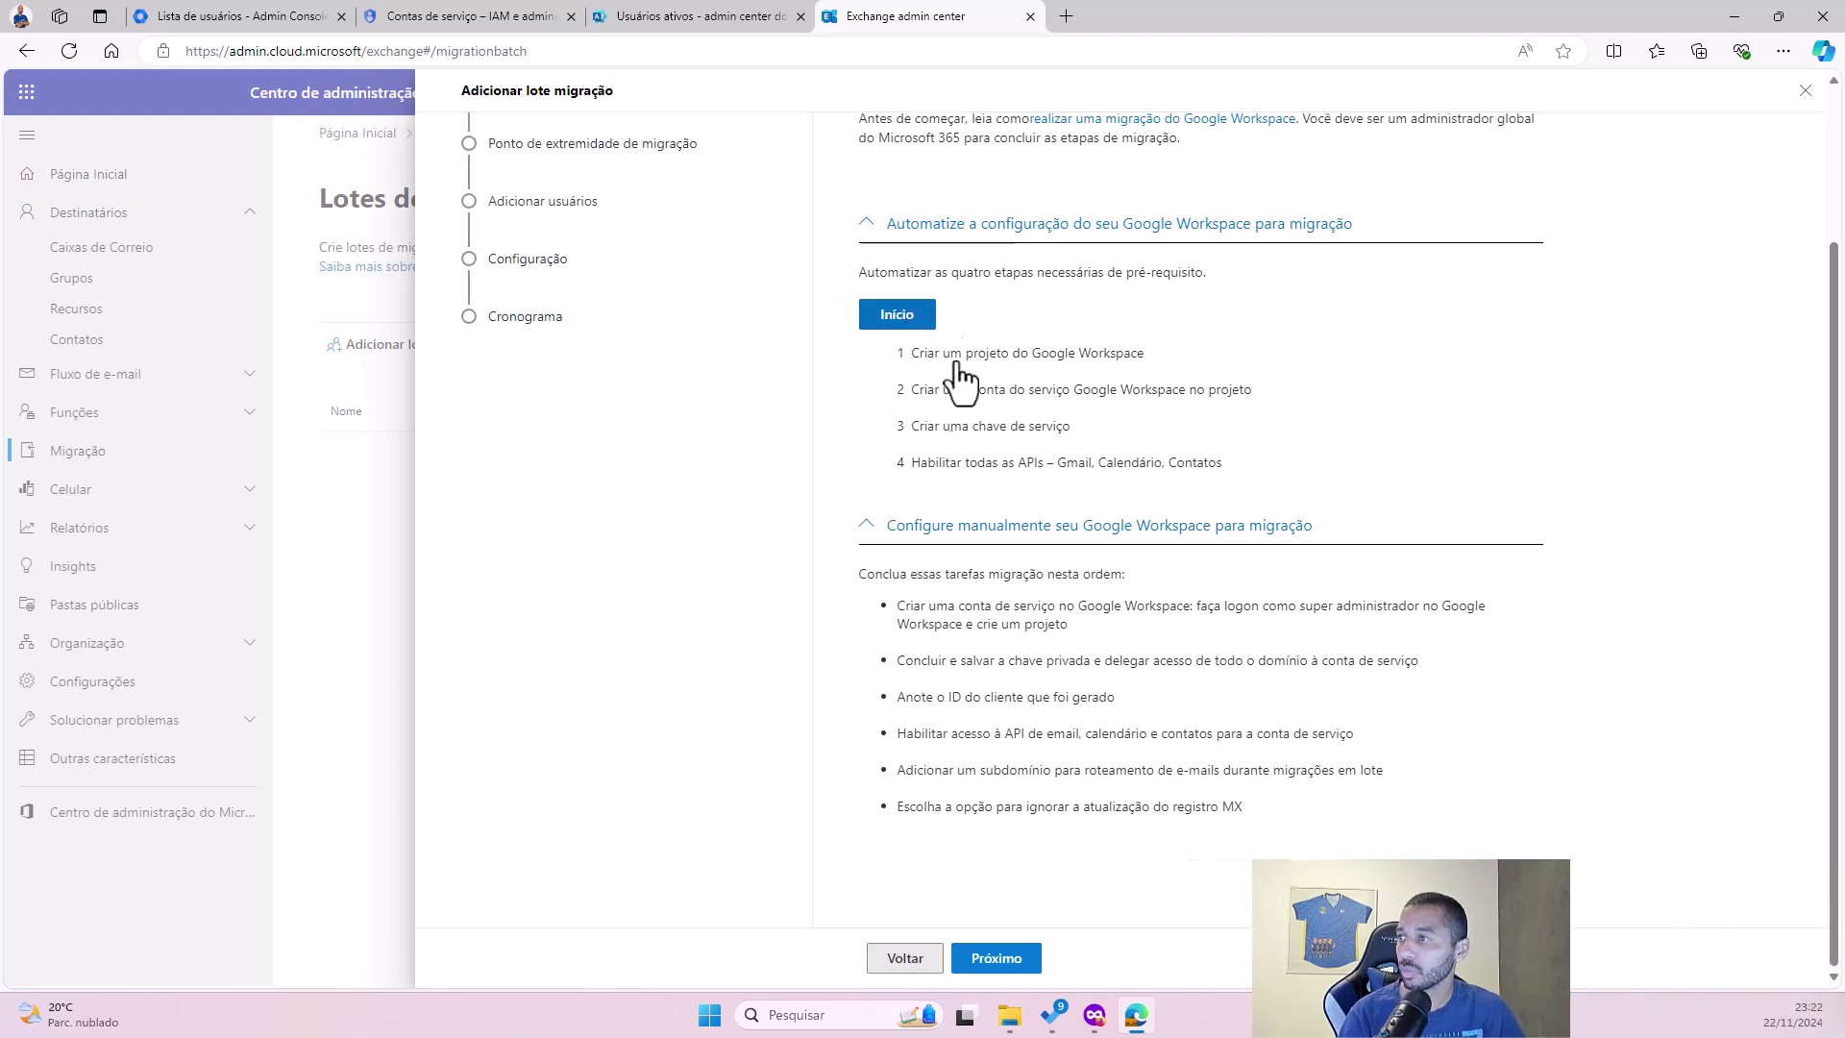
click(901, 317)
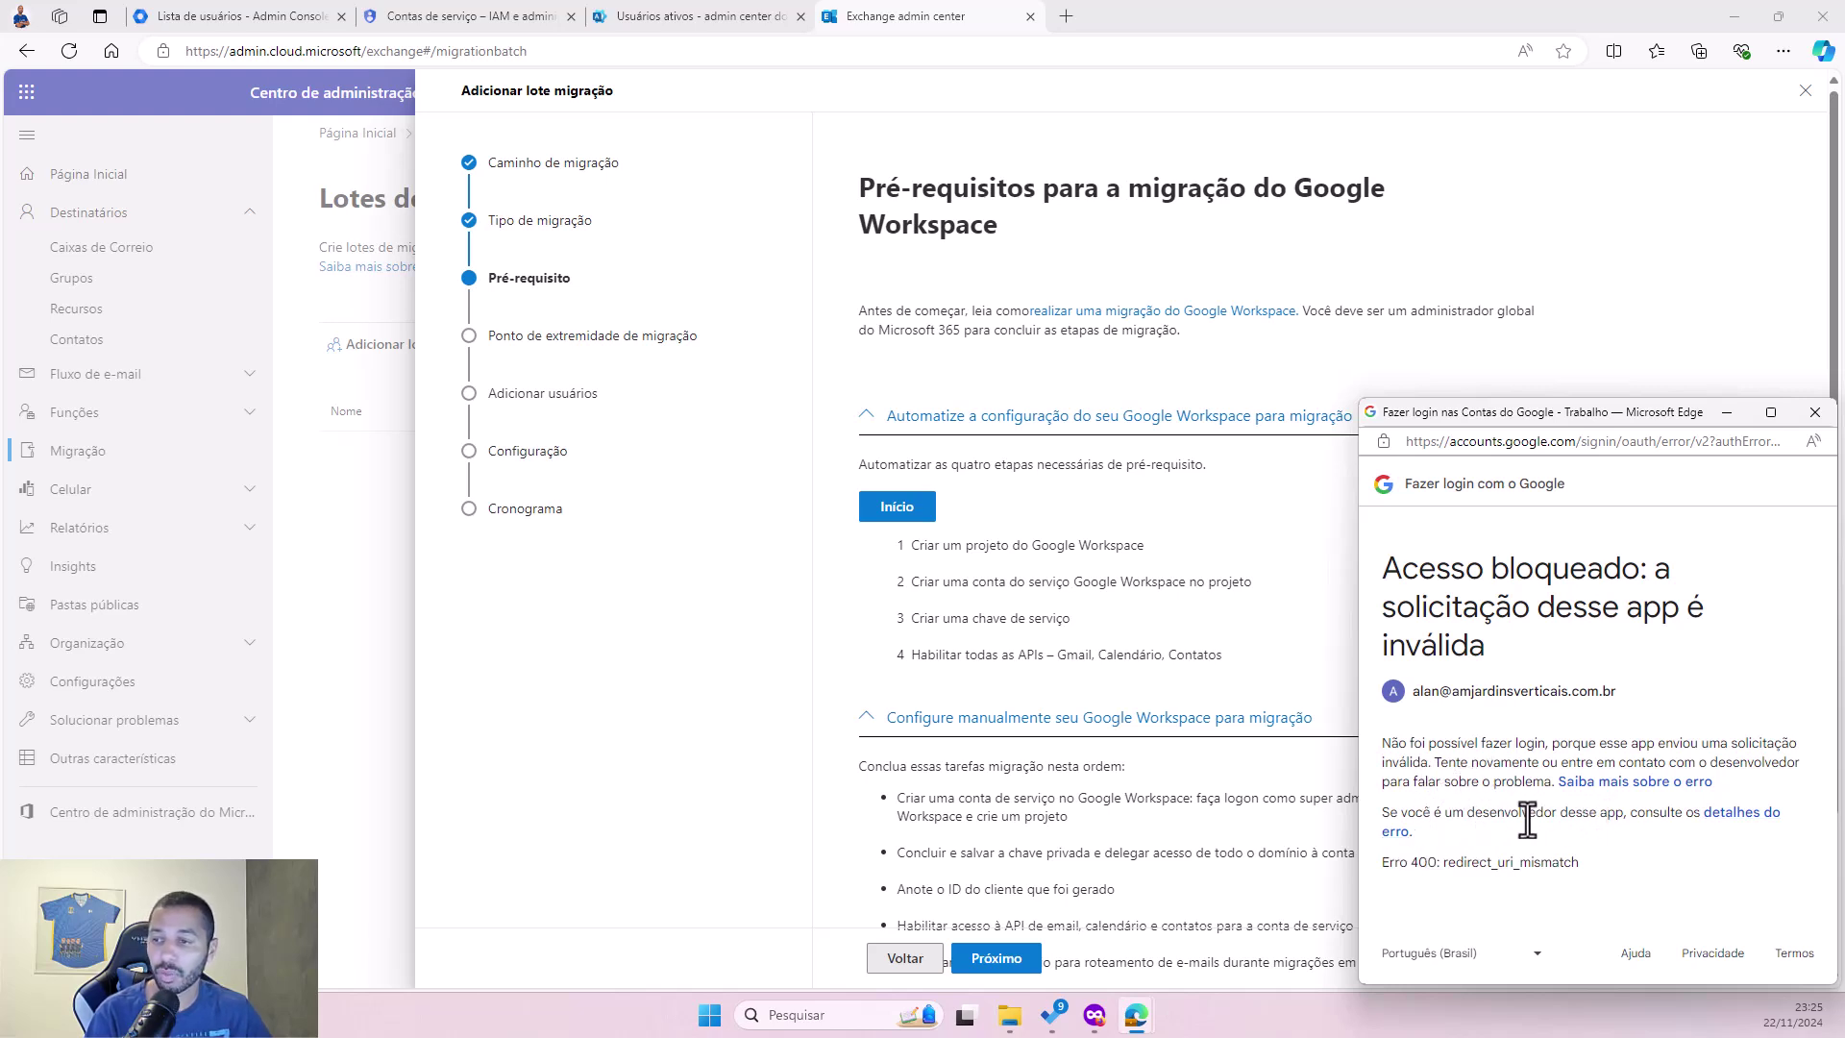
drag(1483, 813, 1660, 814)
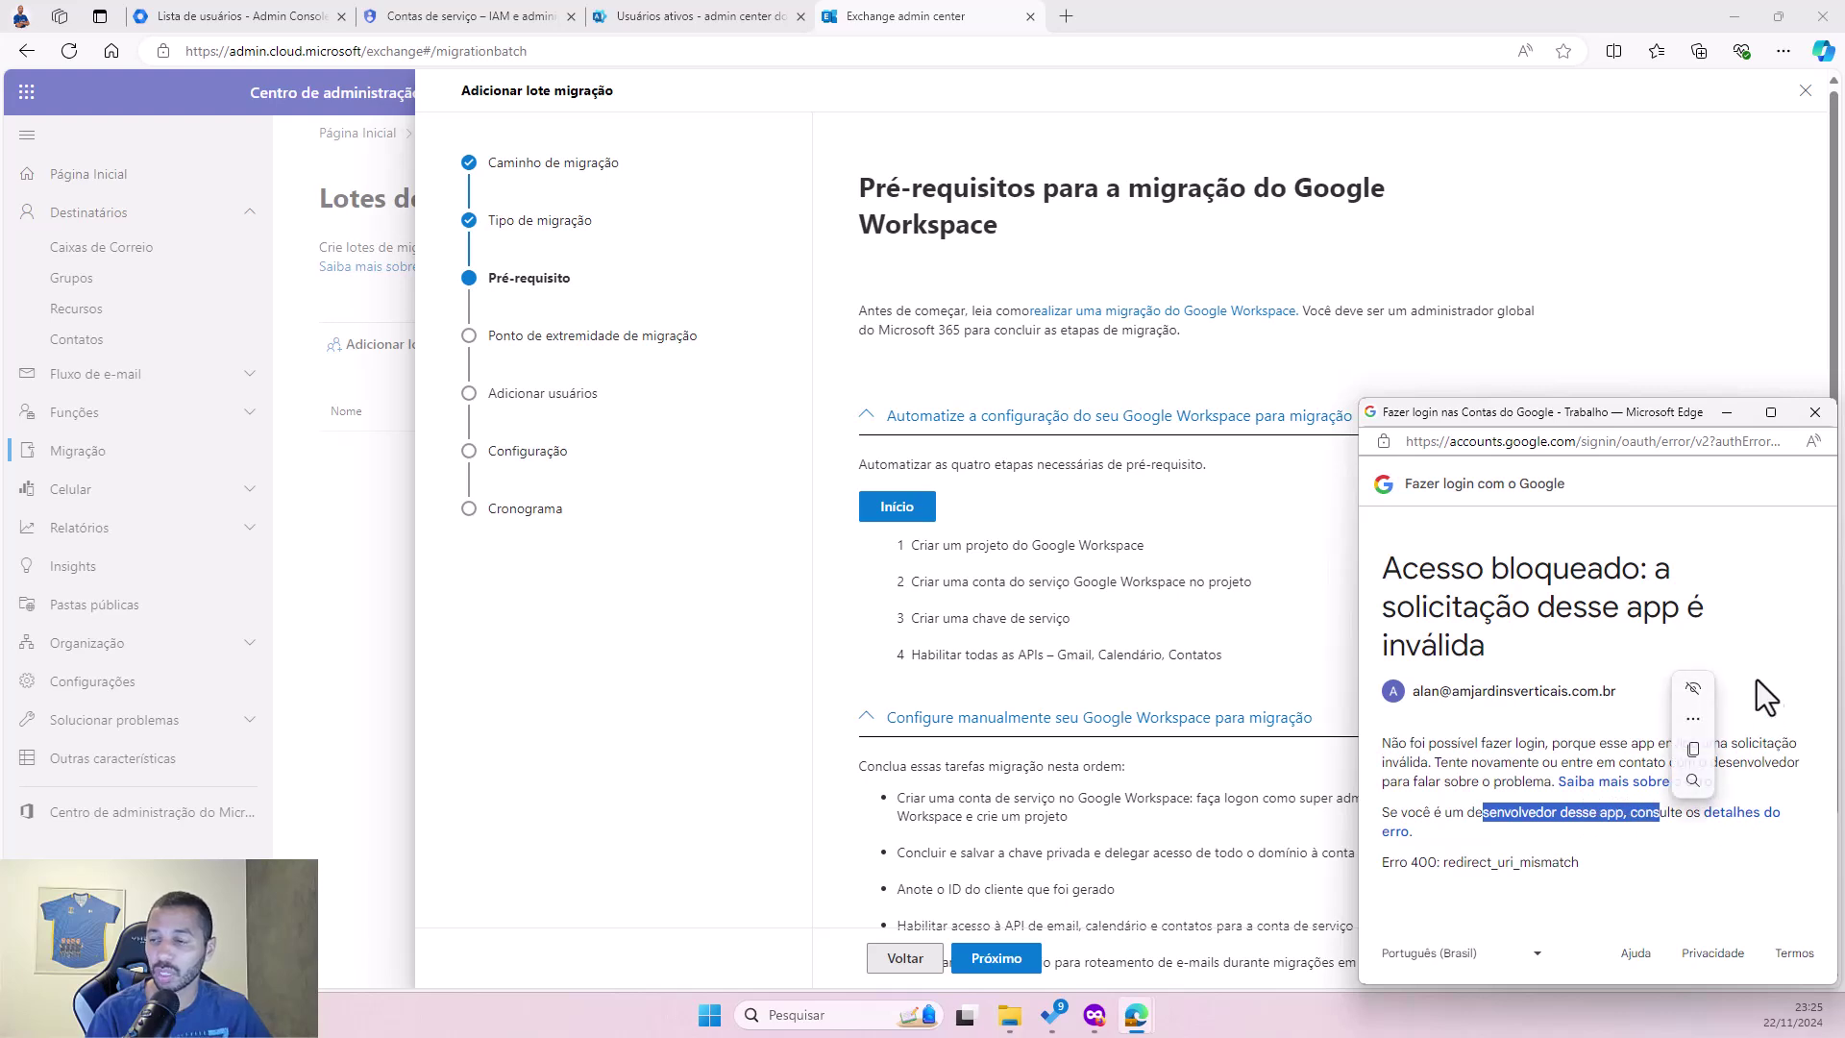
click(1815, 412)
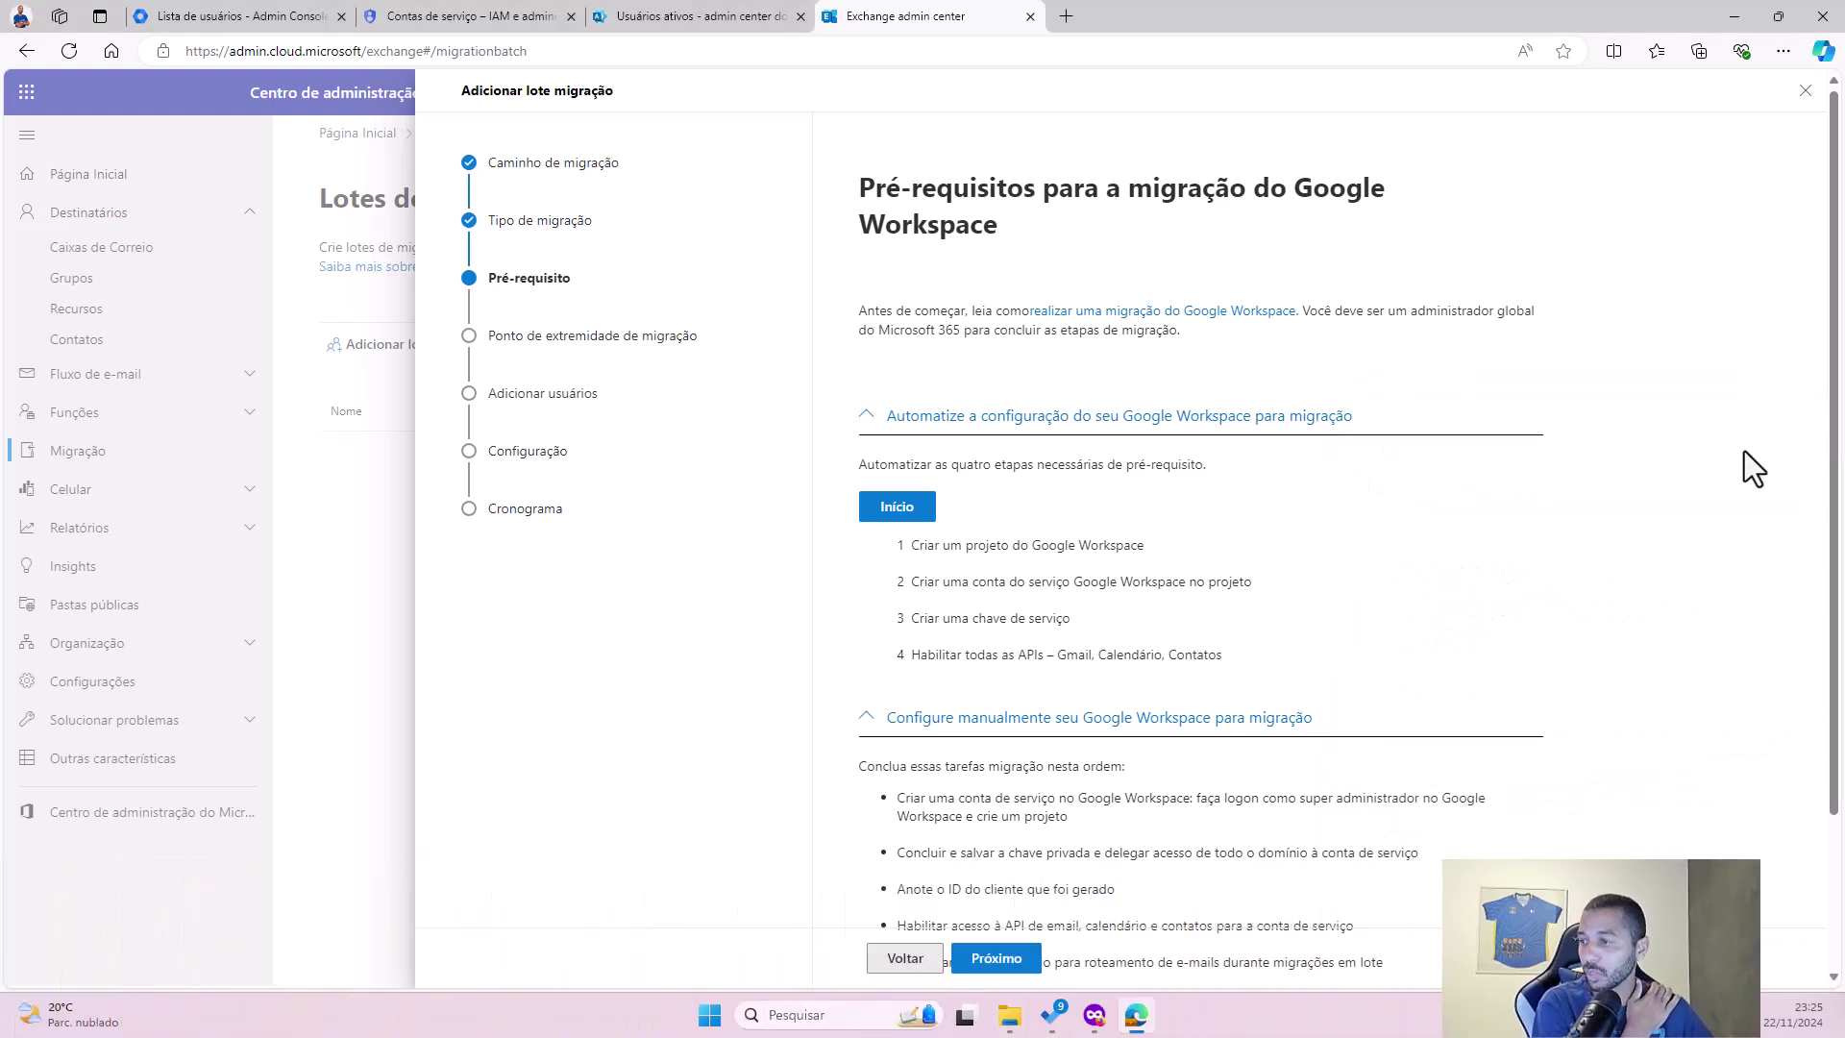
scroll(1109, 681, down, 2)
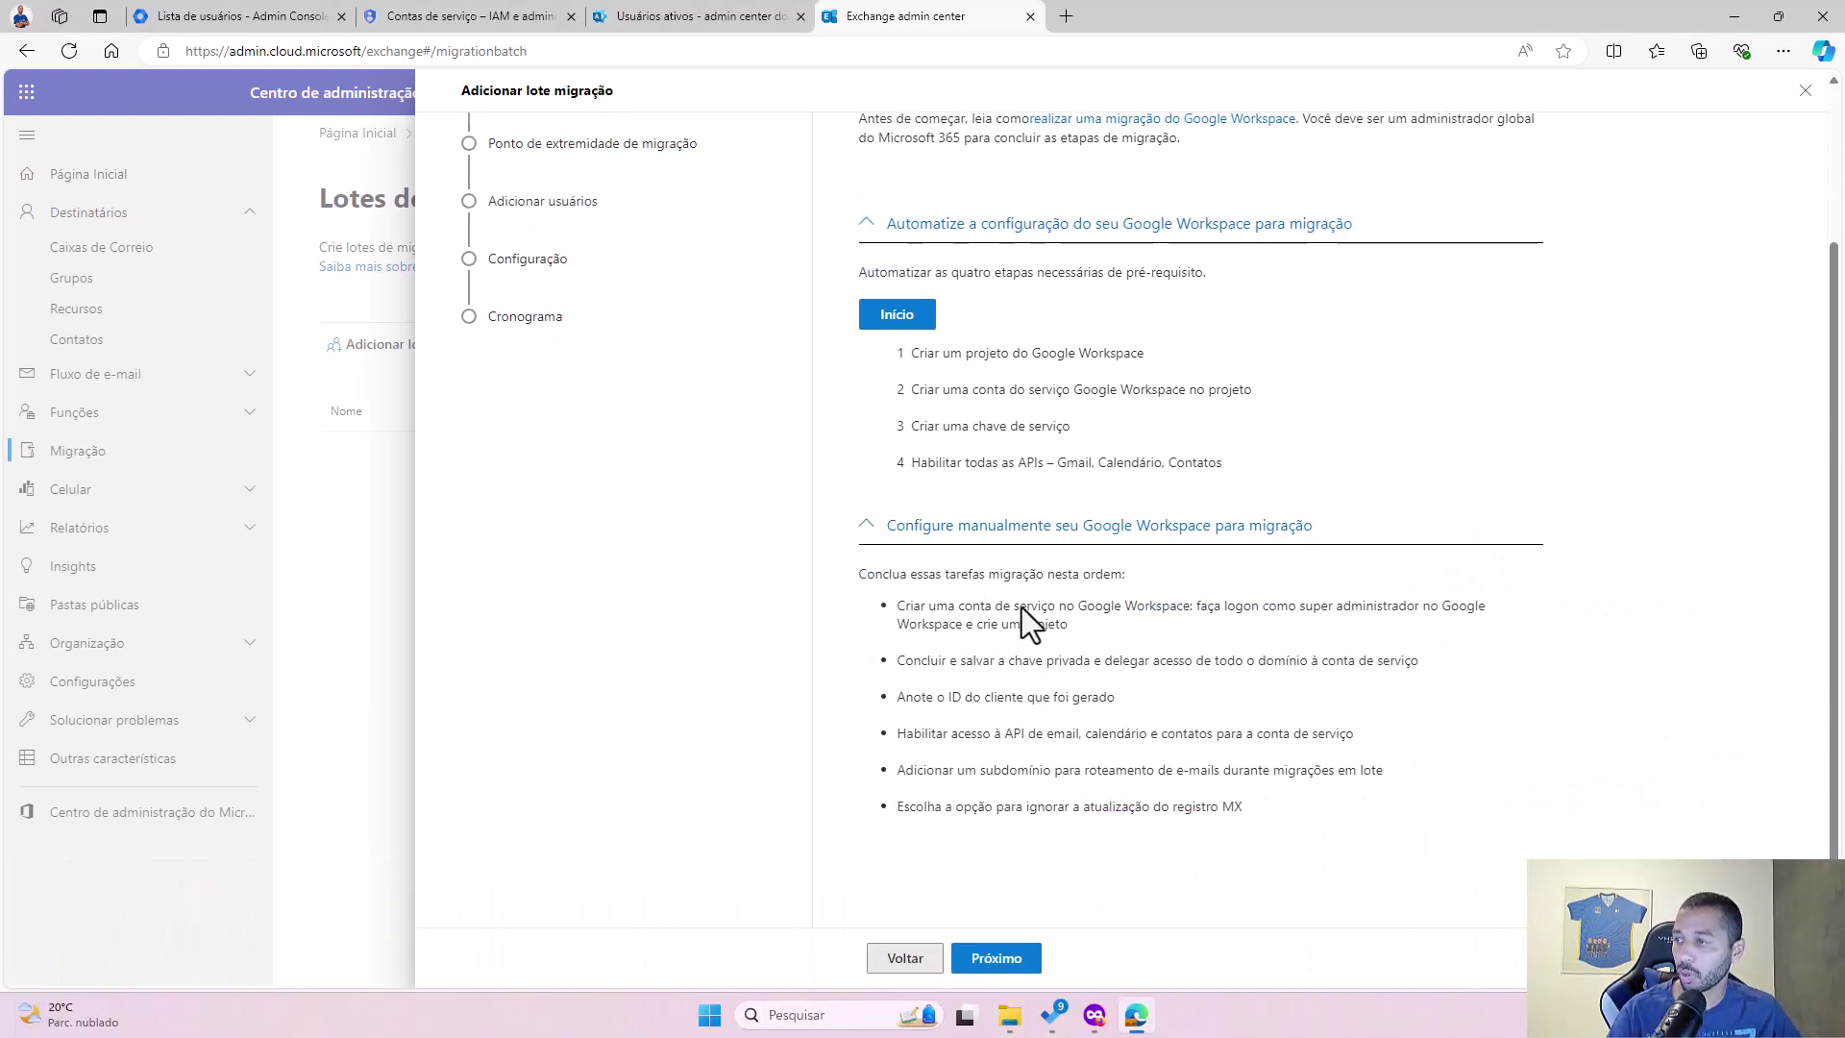
Step: Choose to create a new migration endpoint and move to its general information
click(1005, 957)
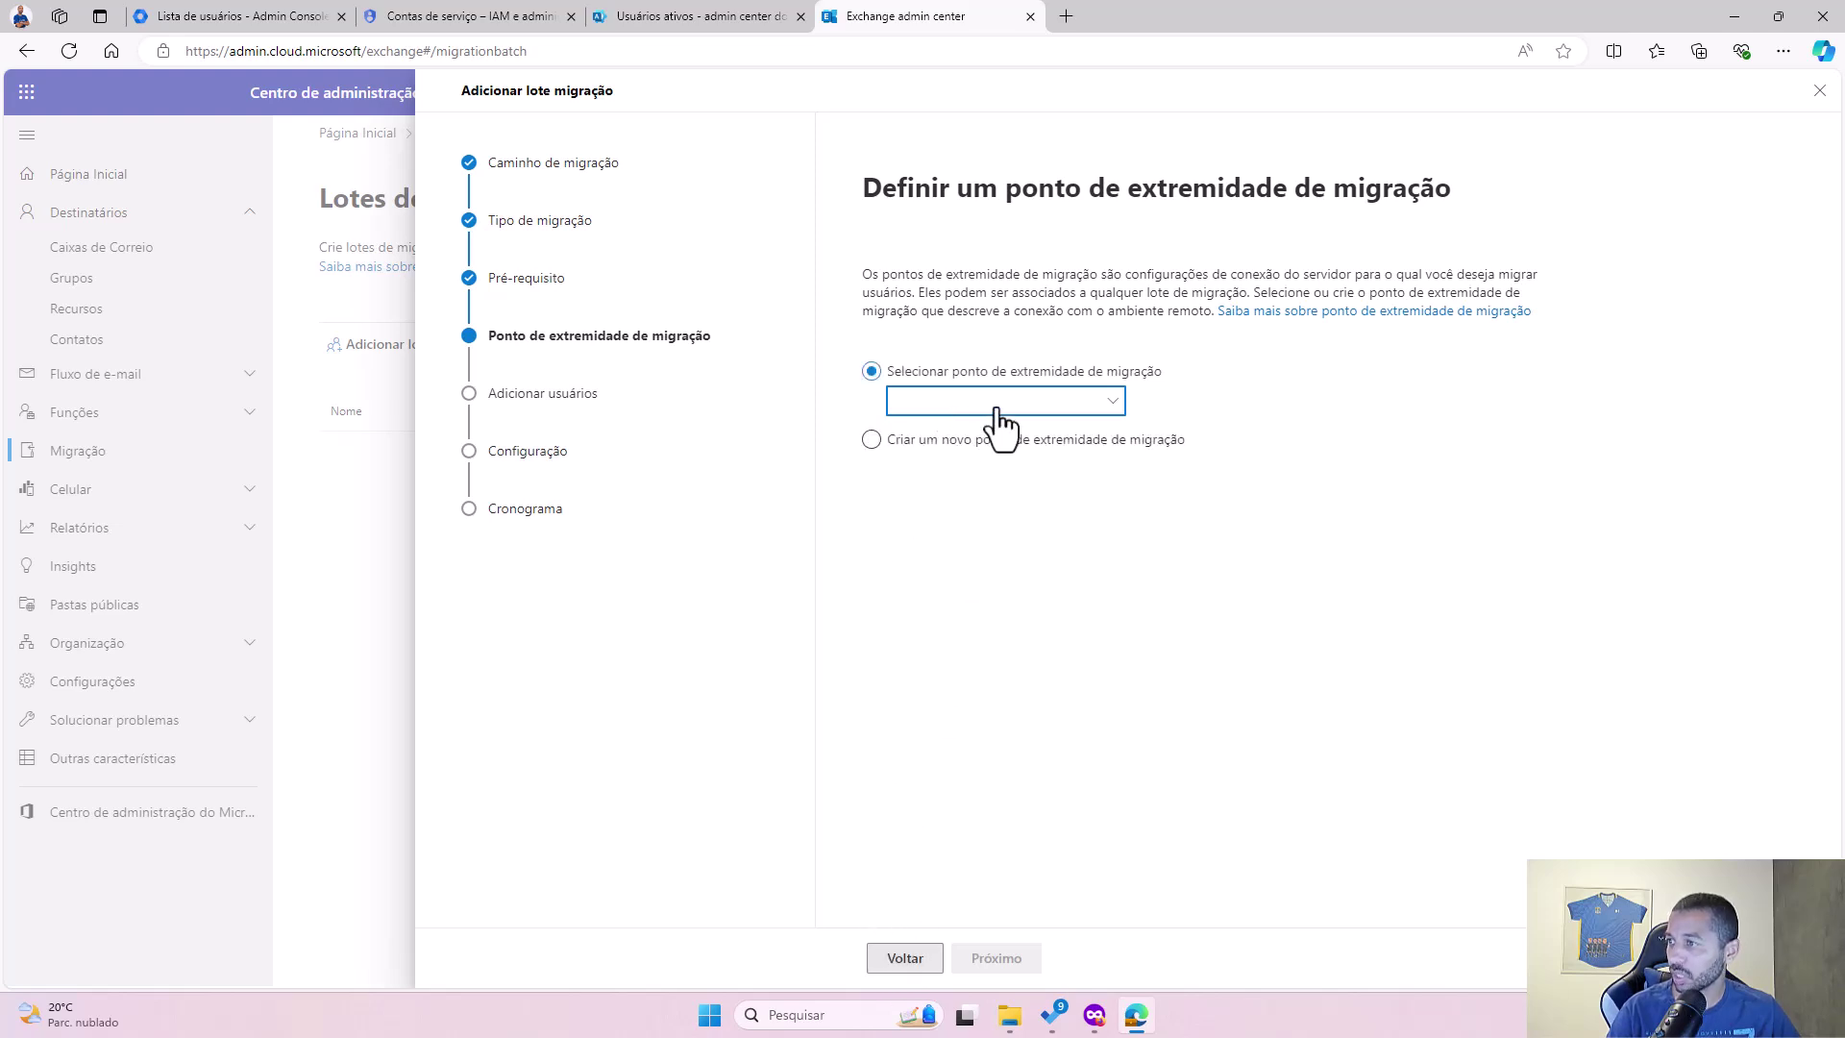
click(953, 444)
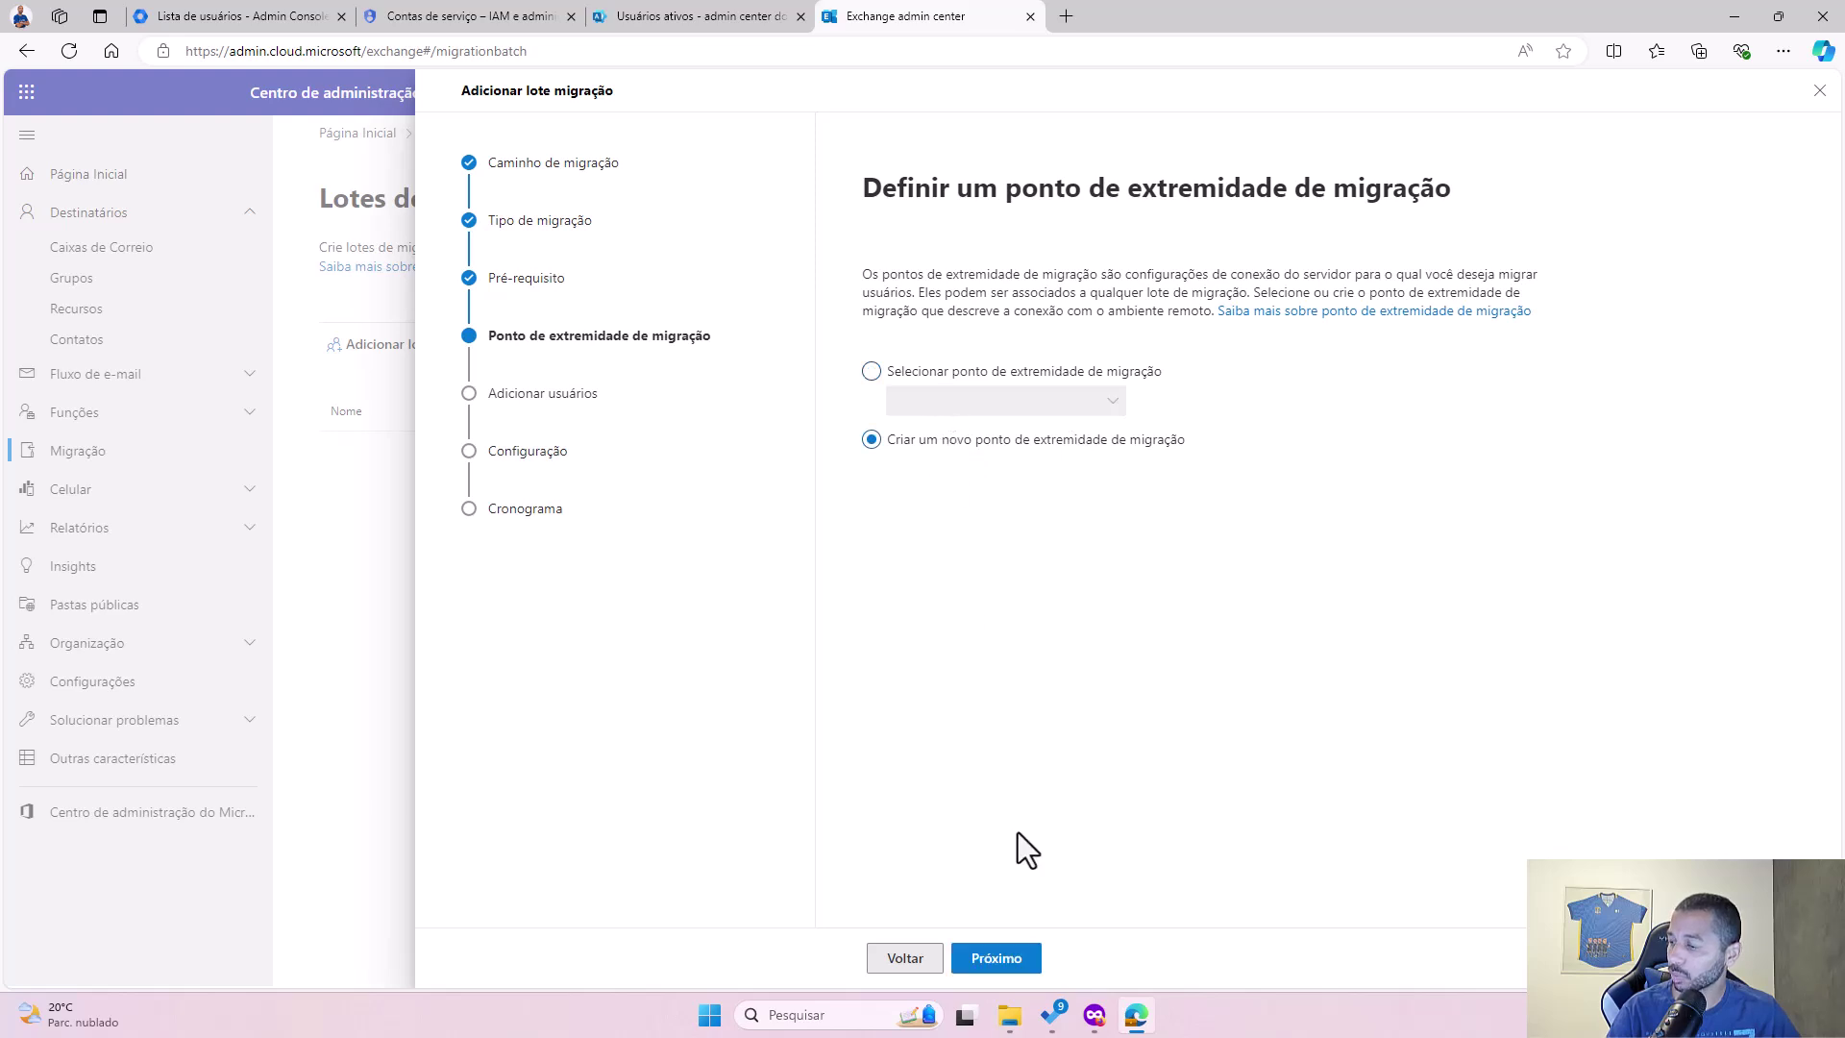
click(996, 959)
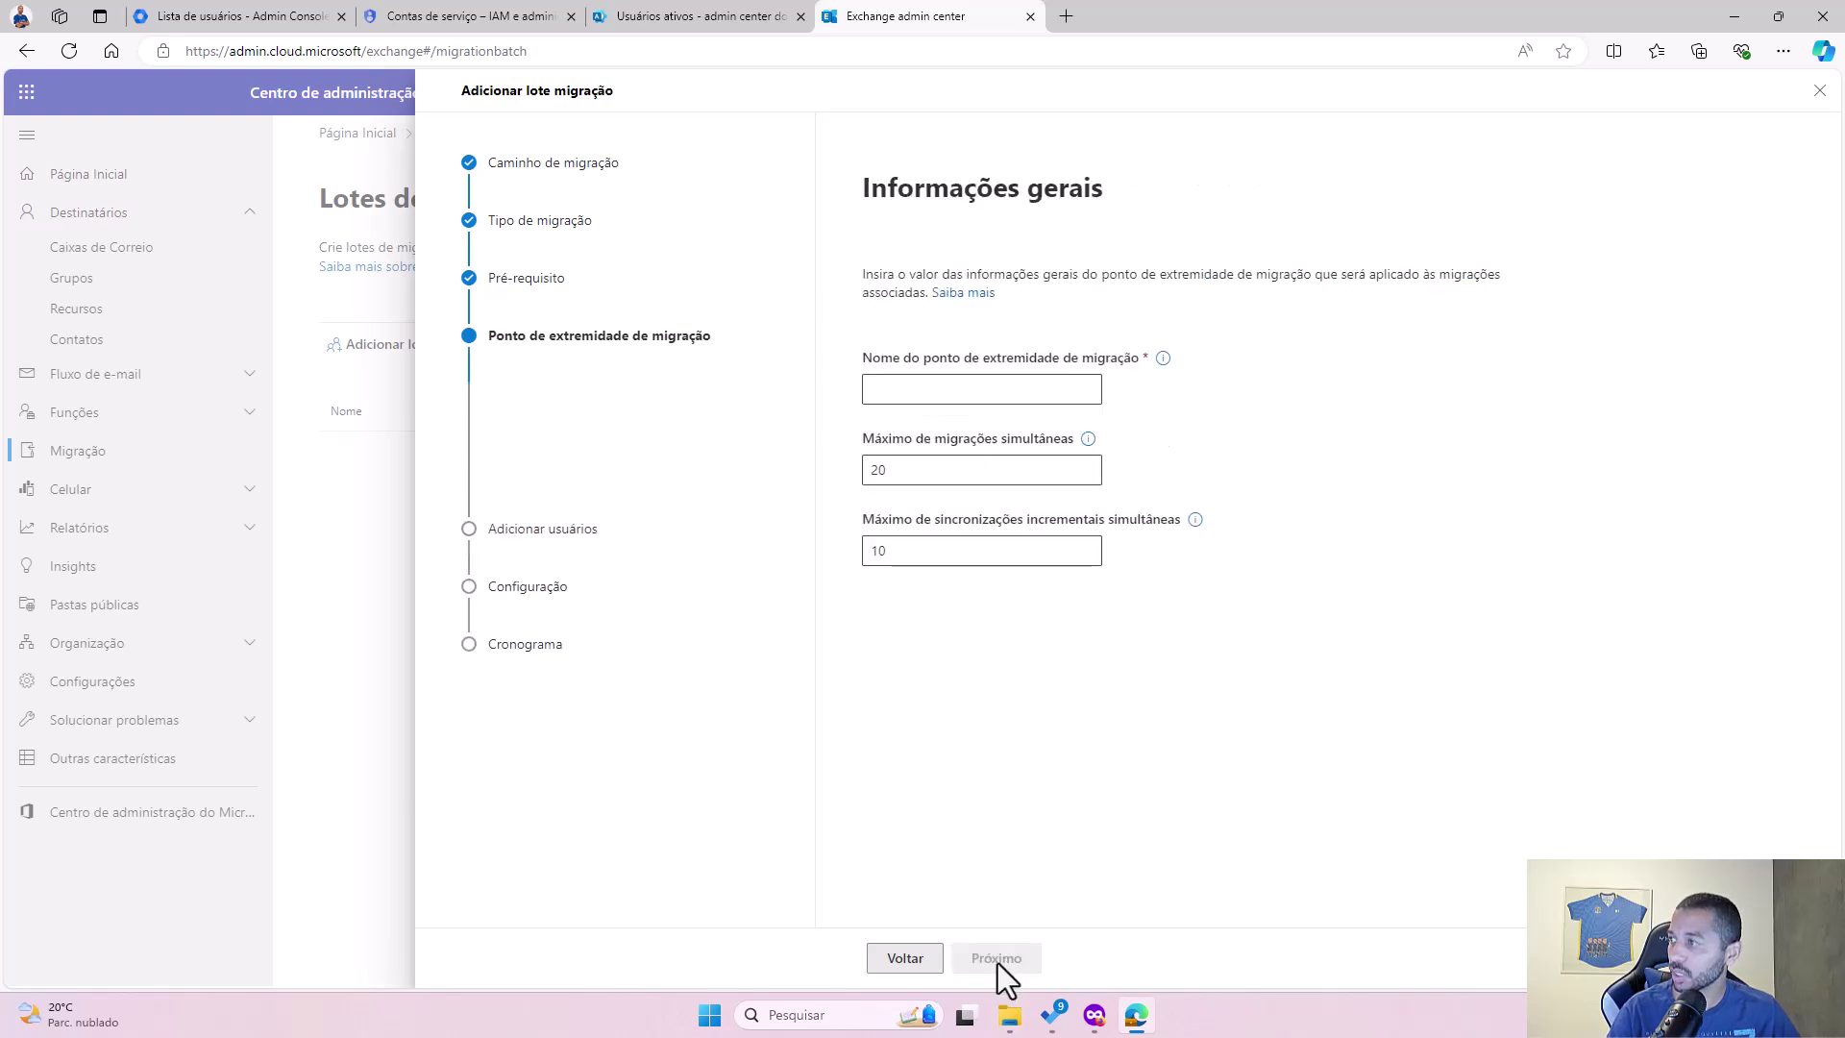
Step: Name the endpoint 'Google' with 50 simultaneous migrations and 30 incremental syncs
click(1017, 396)
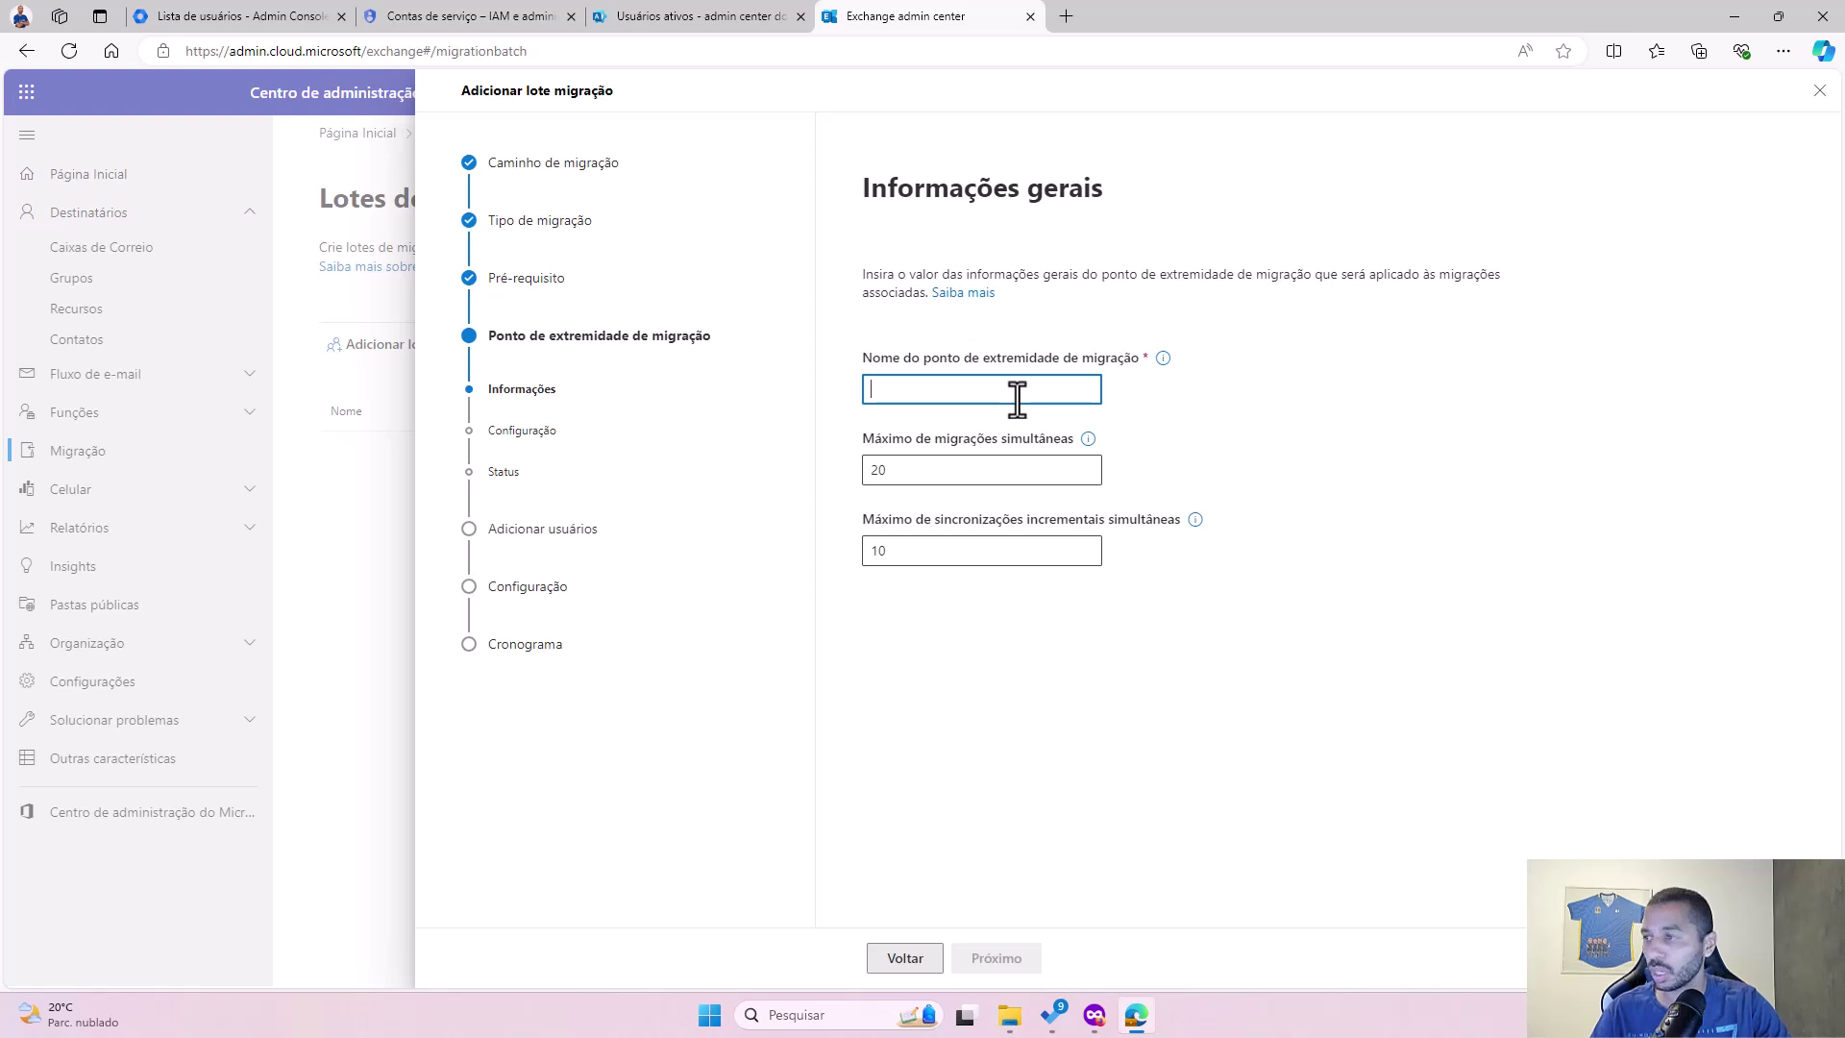
text(Google)
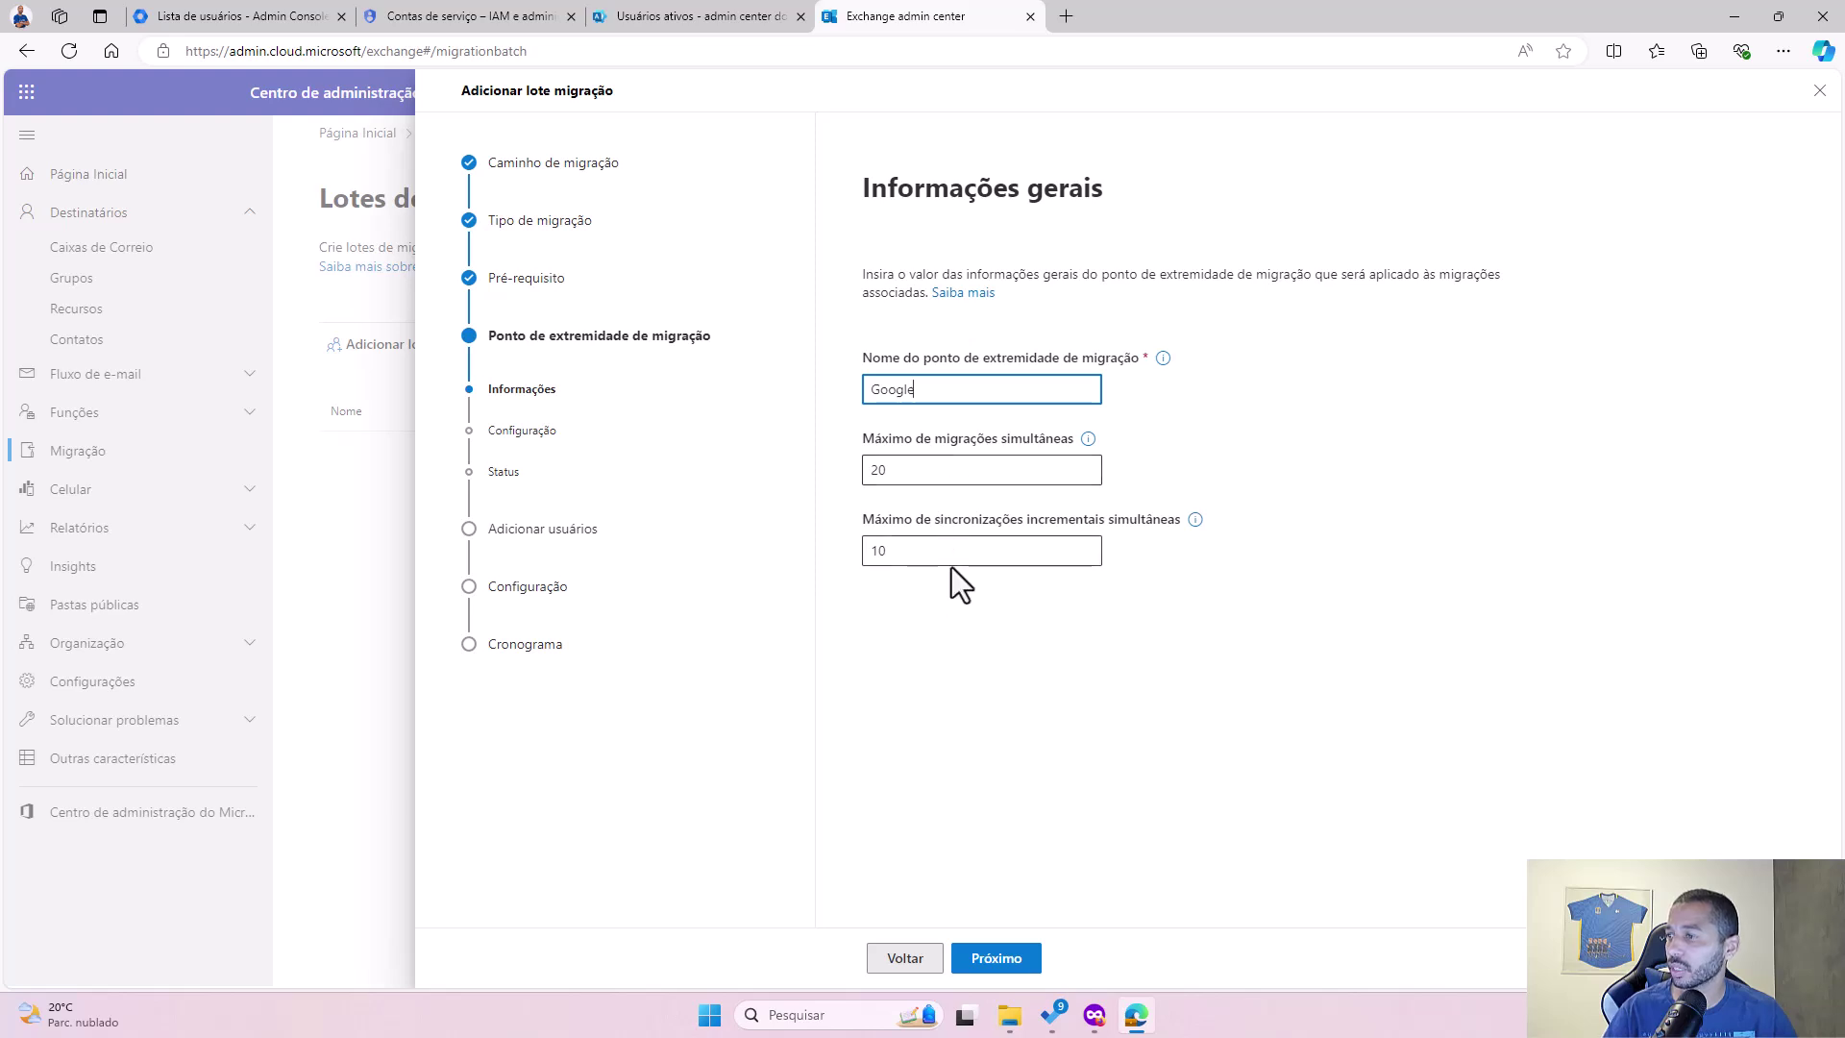
mouse_move(1091, 444)
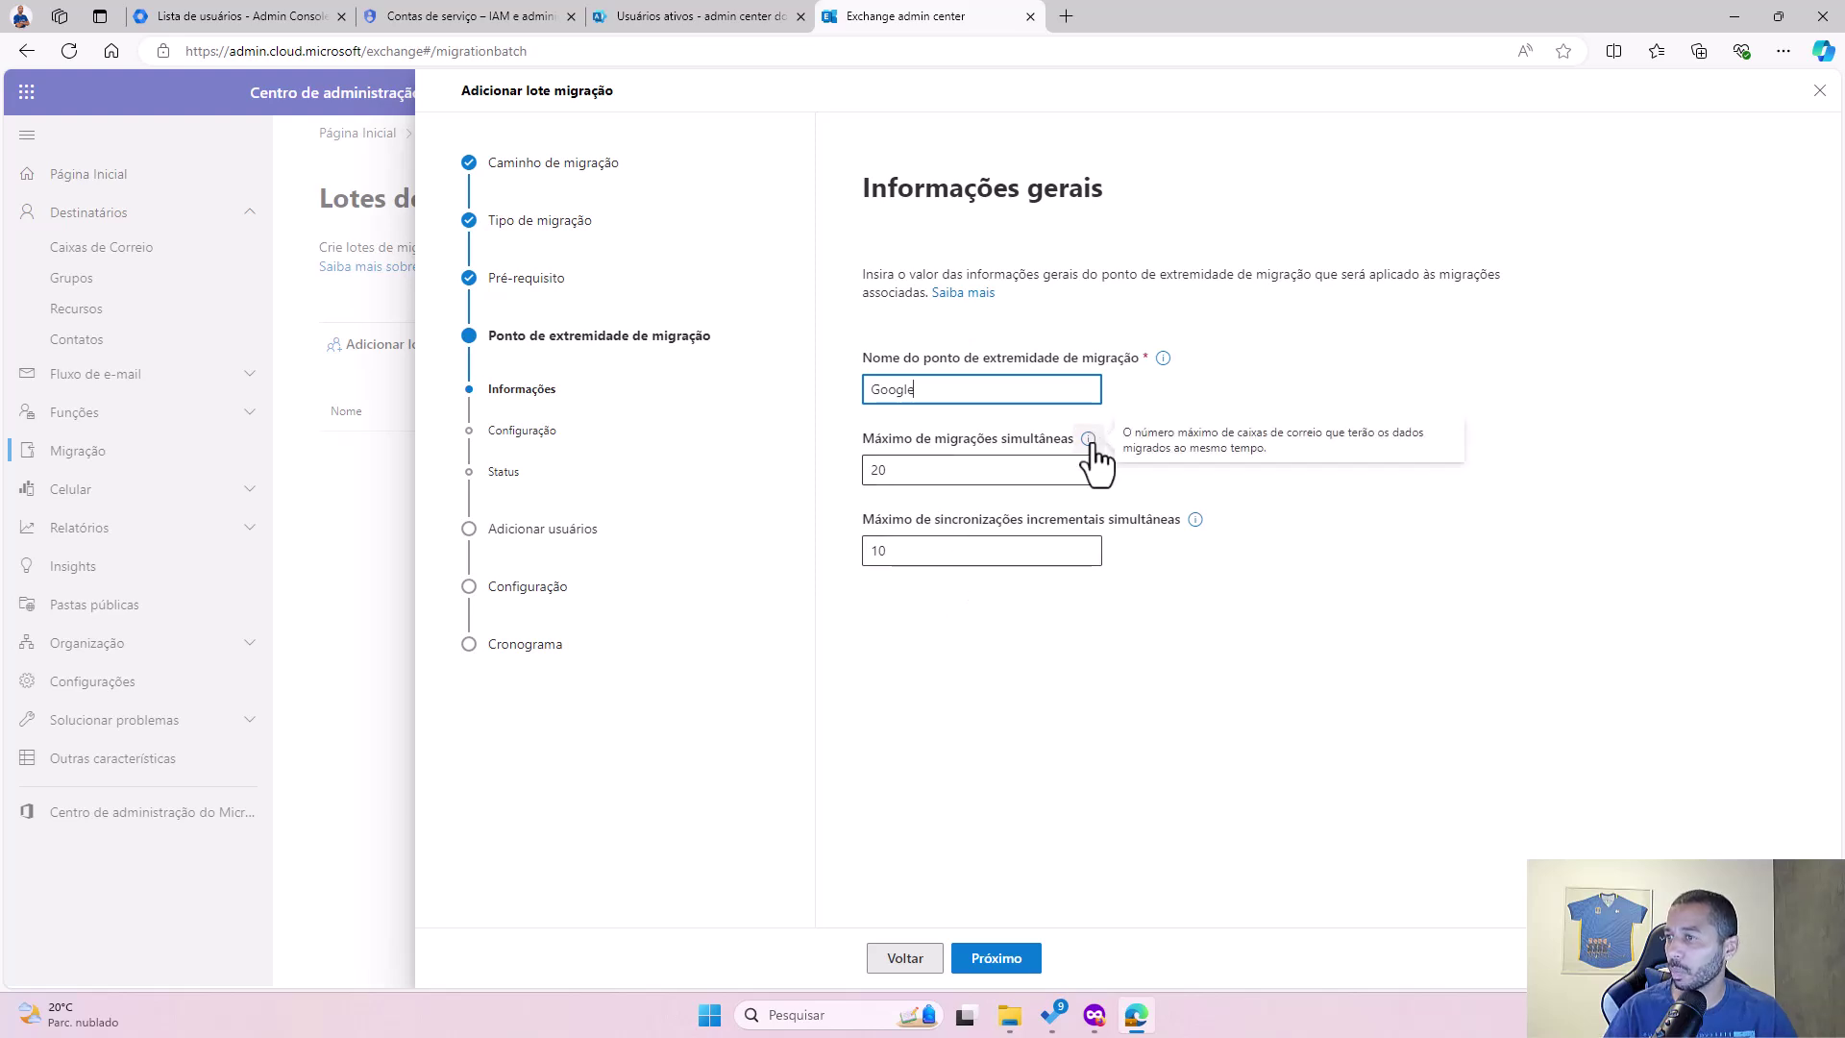
click(989, 474)
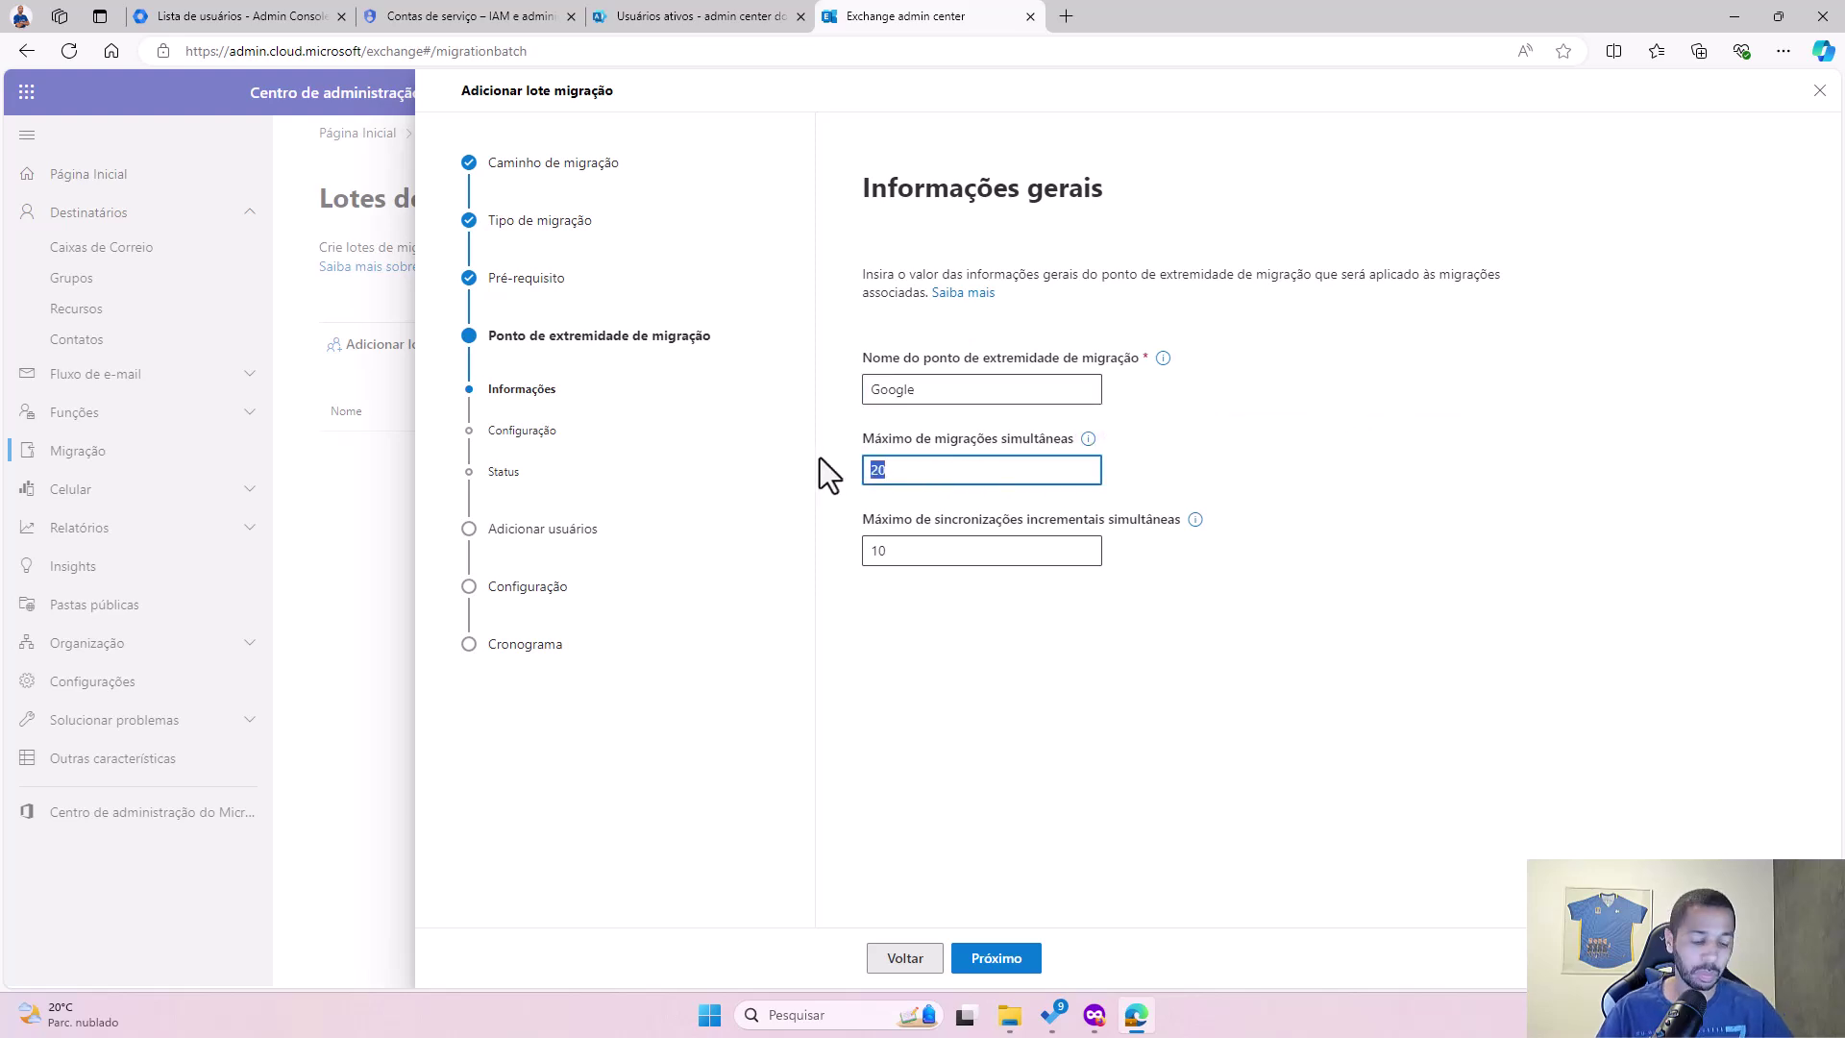
text(50)
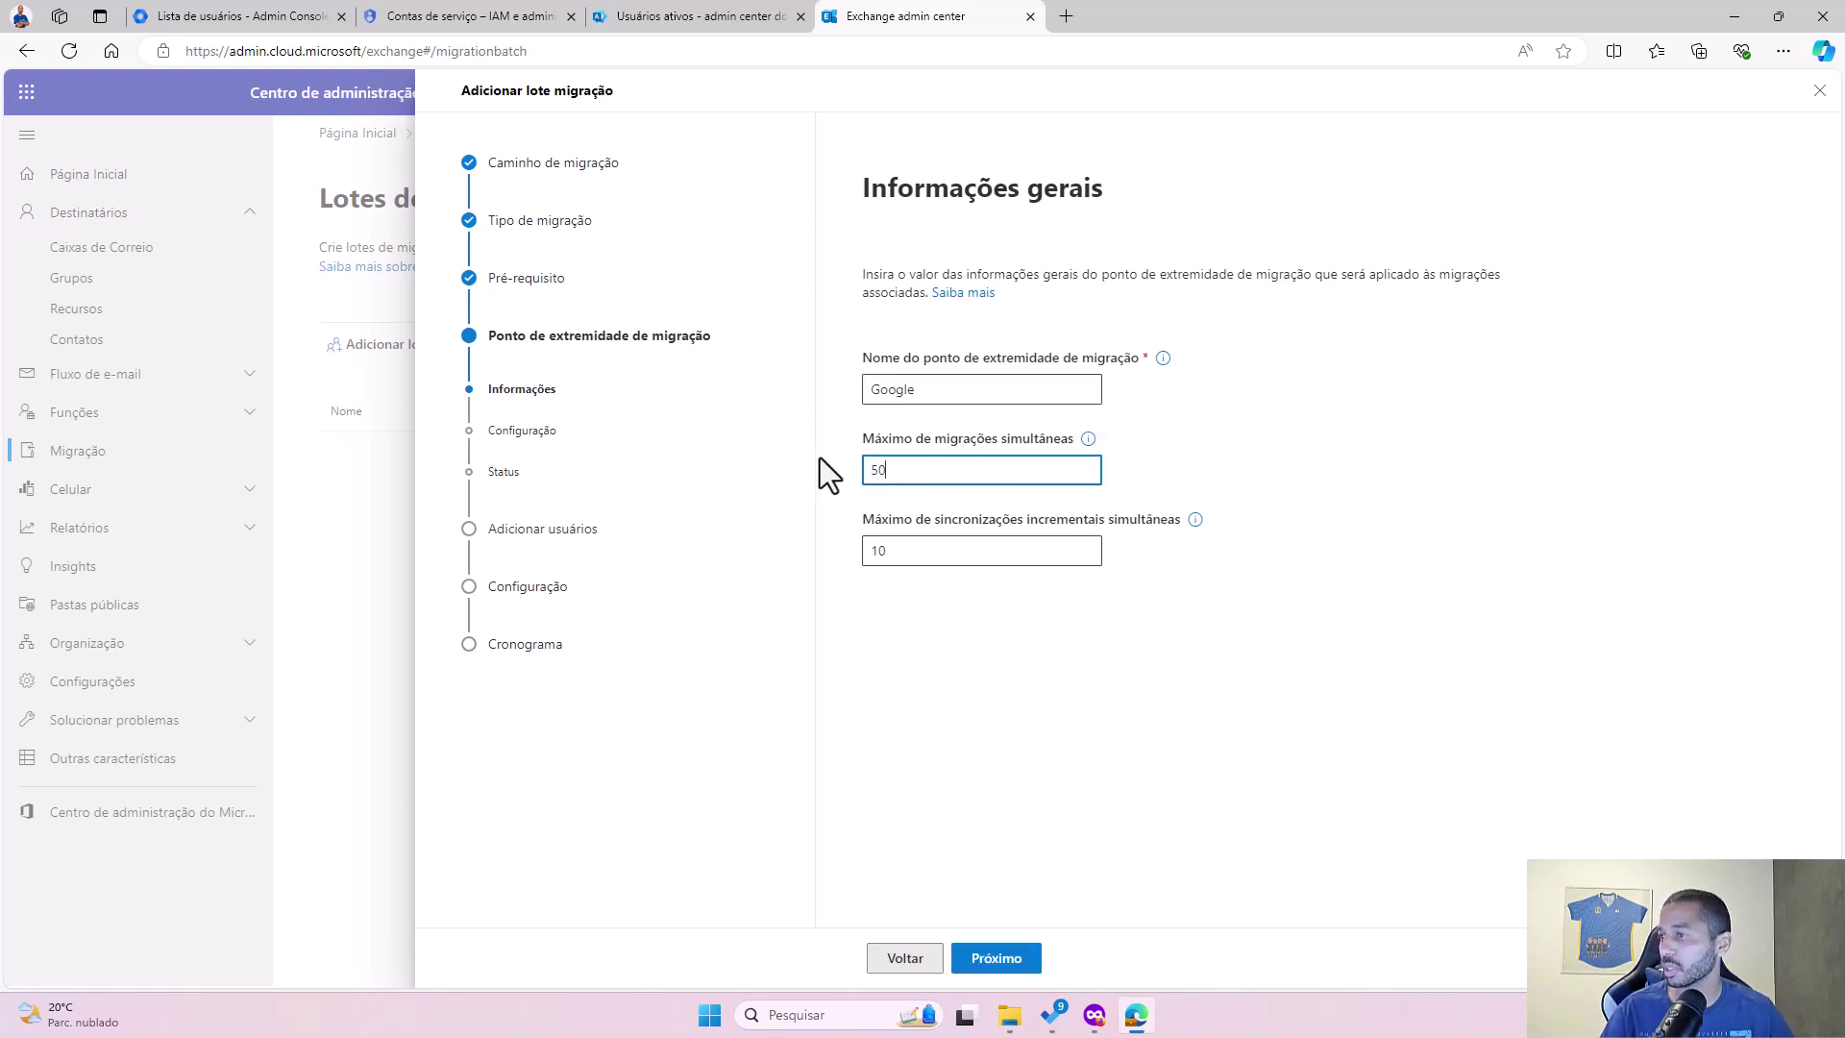
click(937, 554)
mouse_move(1197, 522)
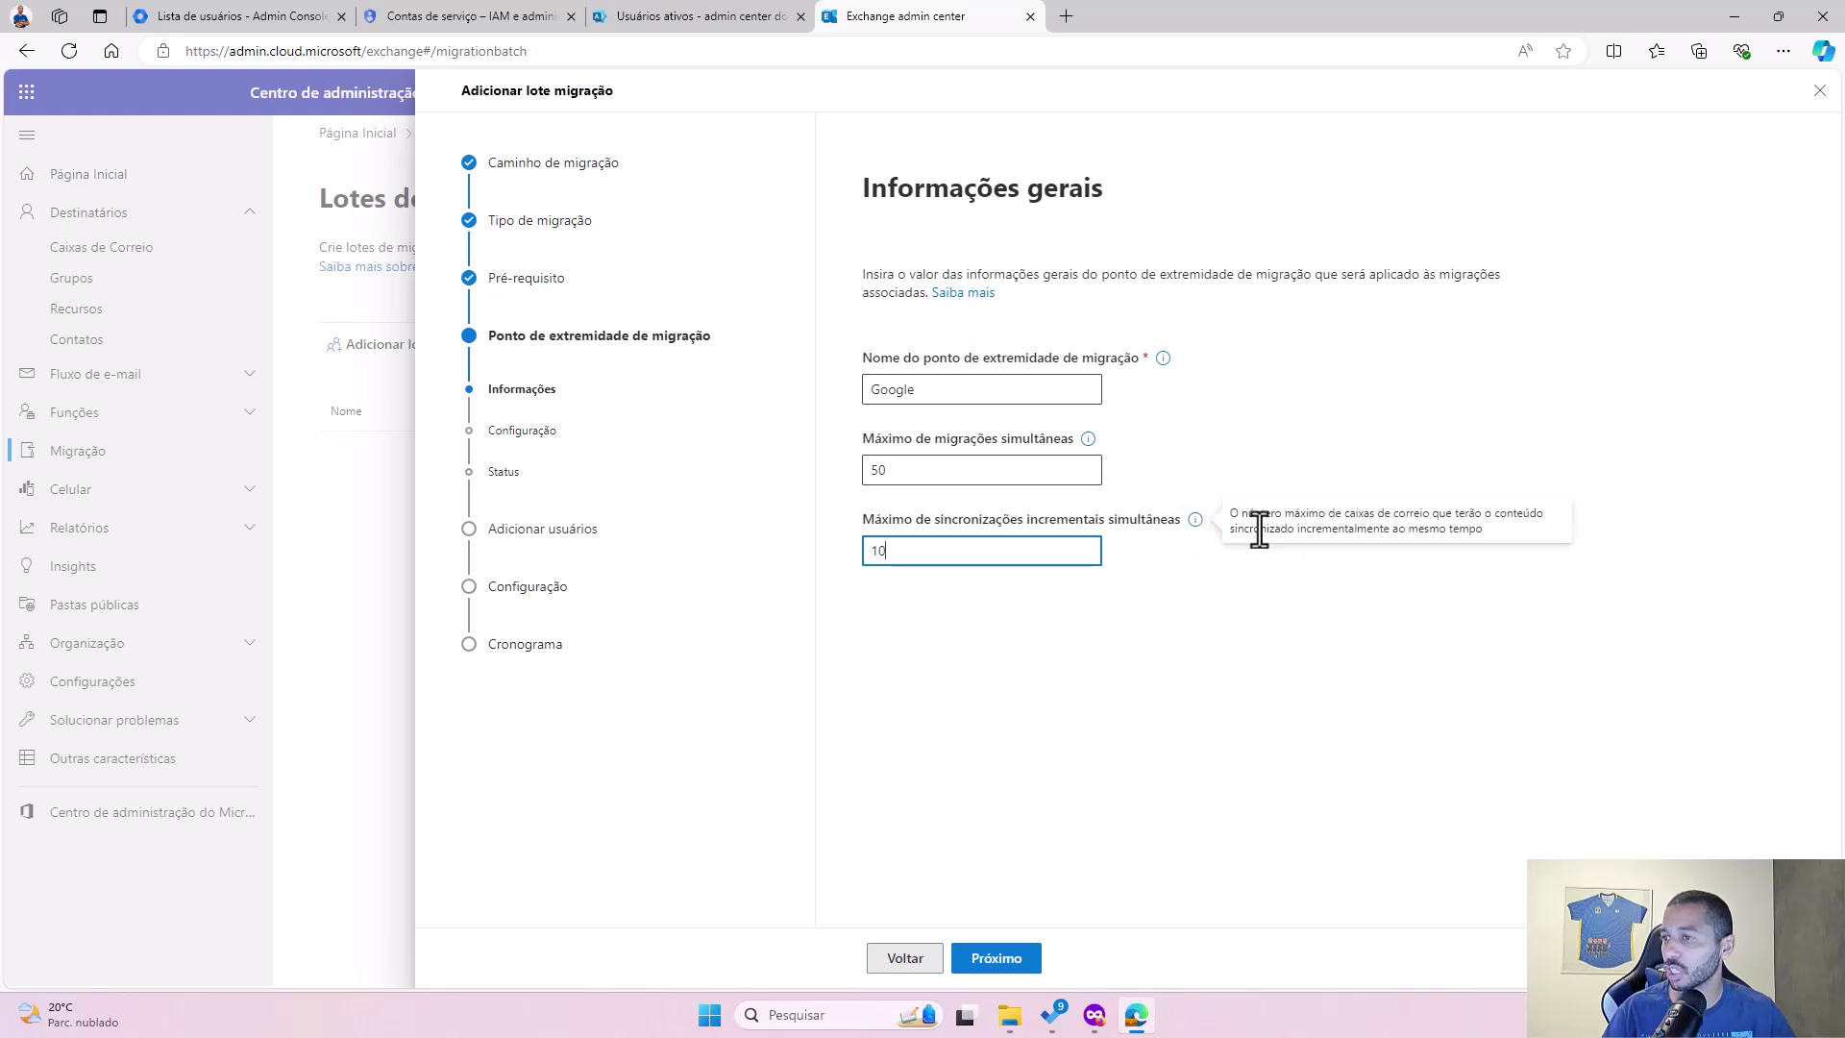
double_click(877, 550)
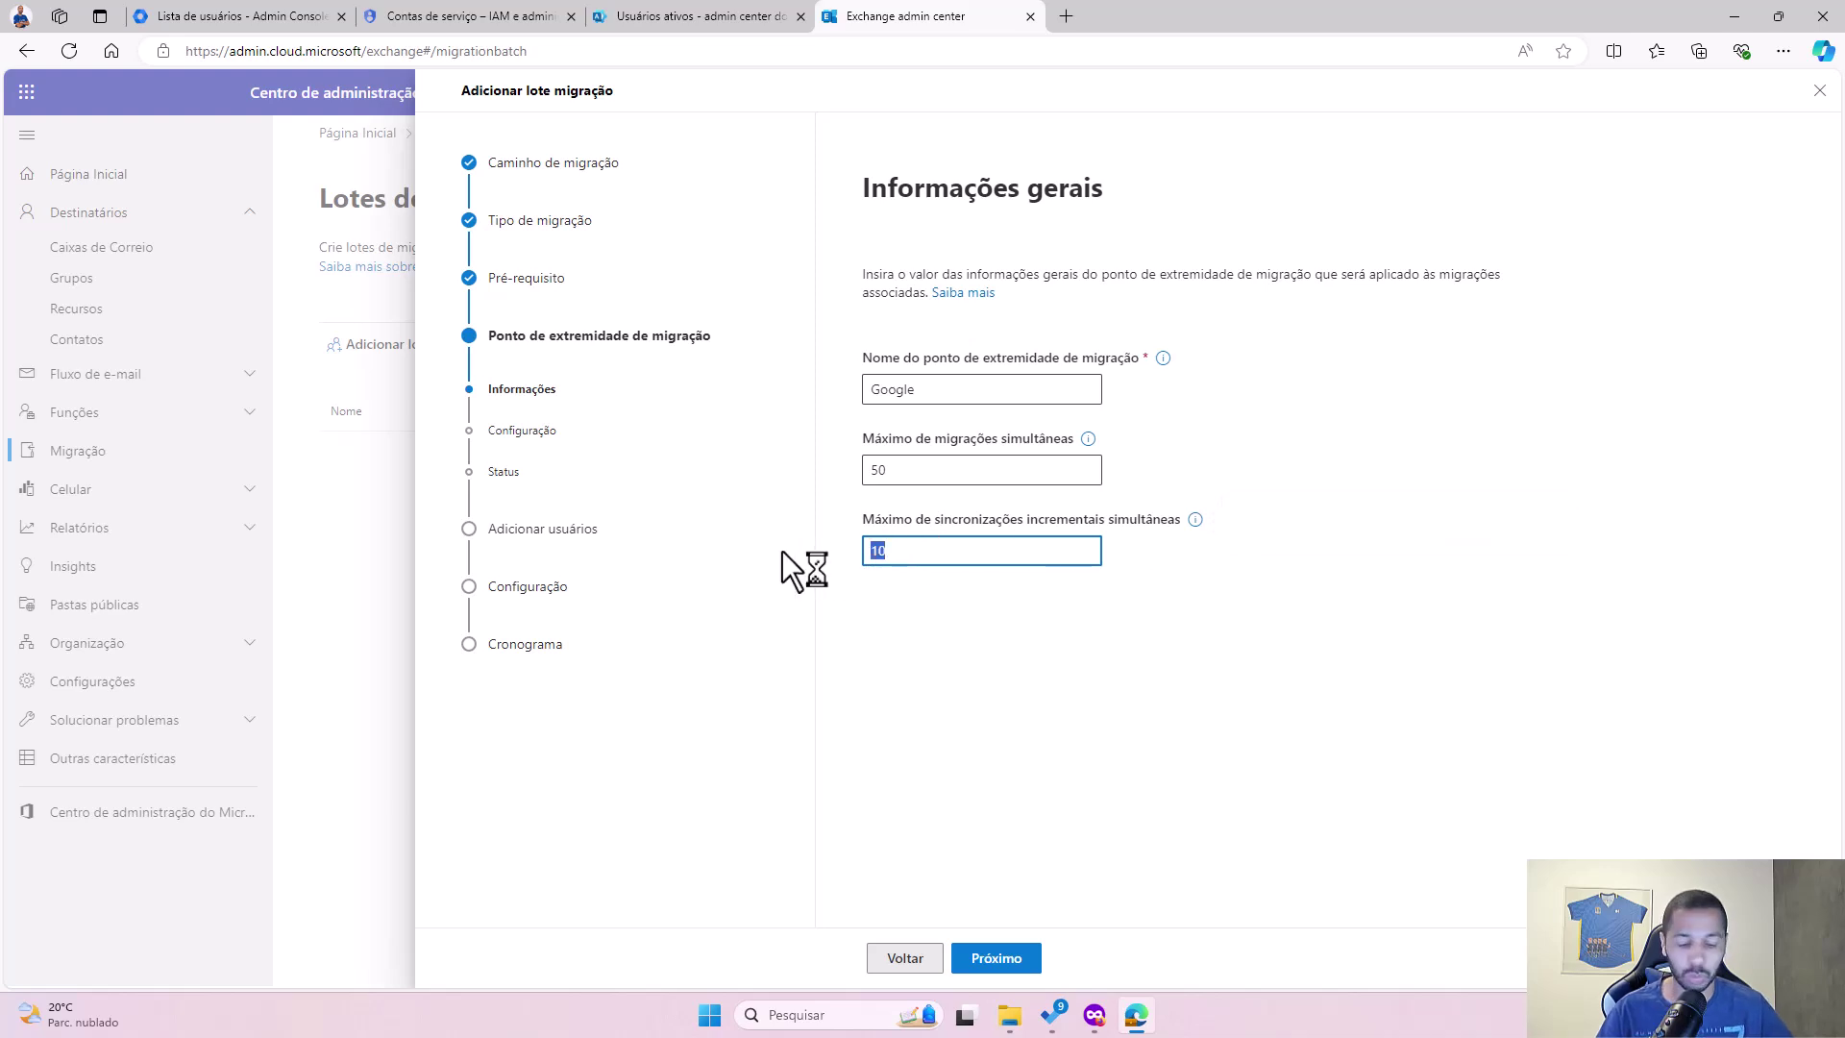
text(30)
click(931, 585)
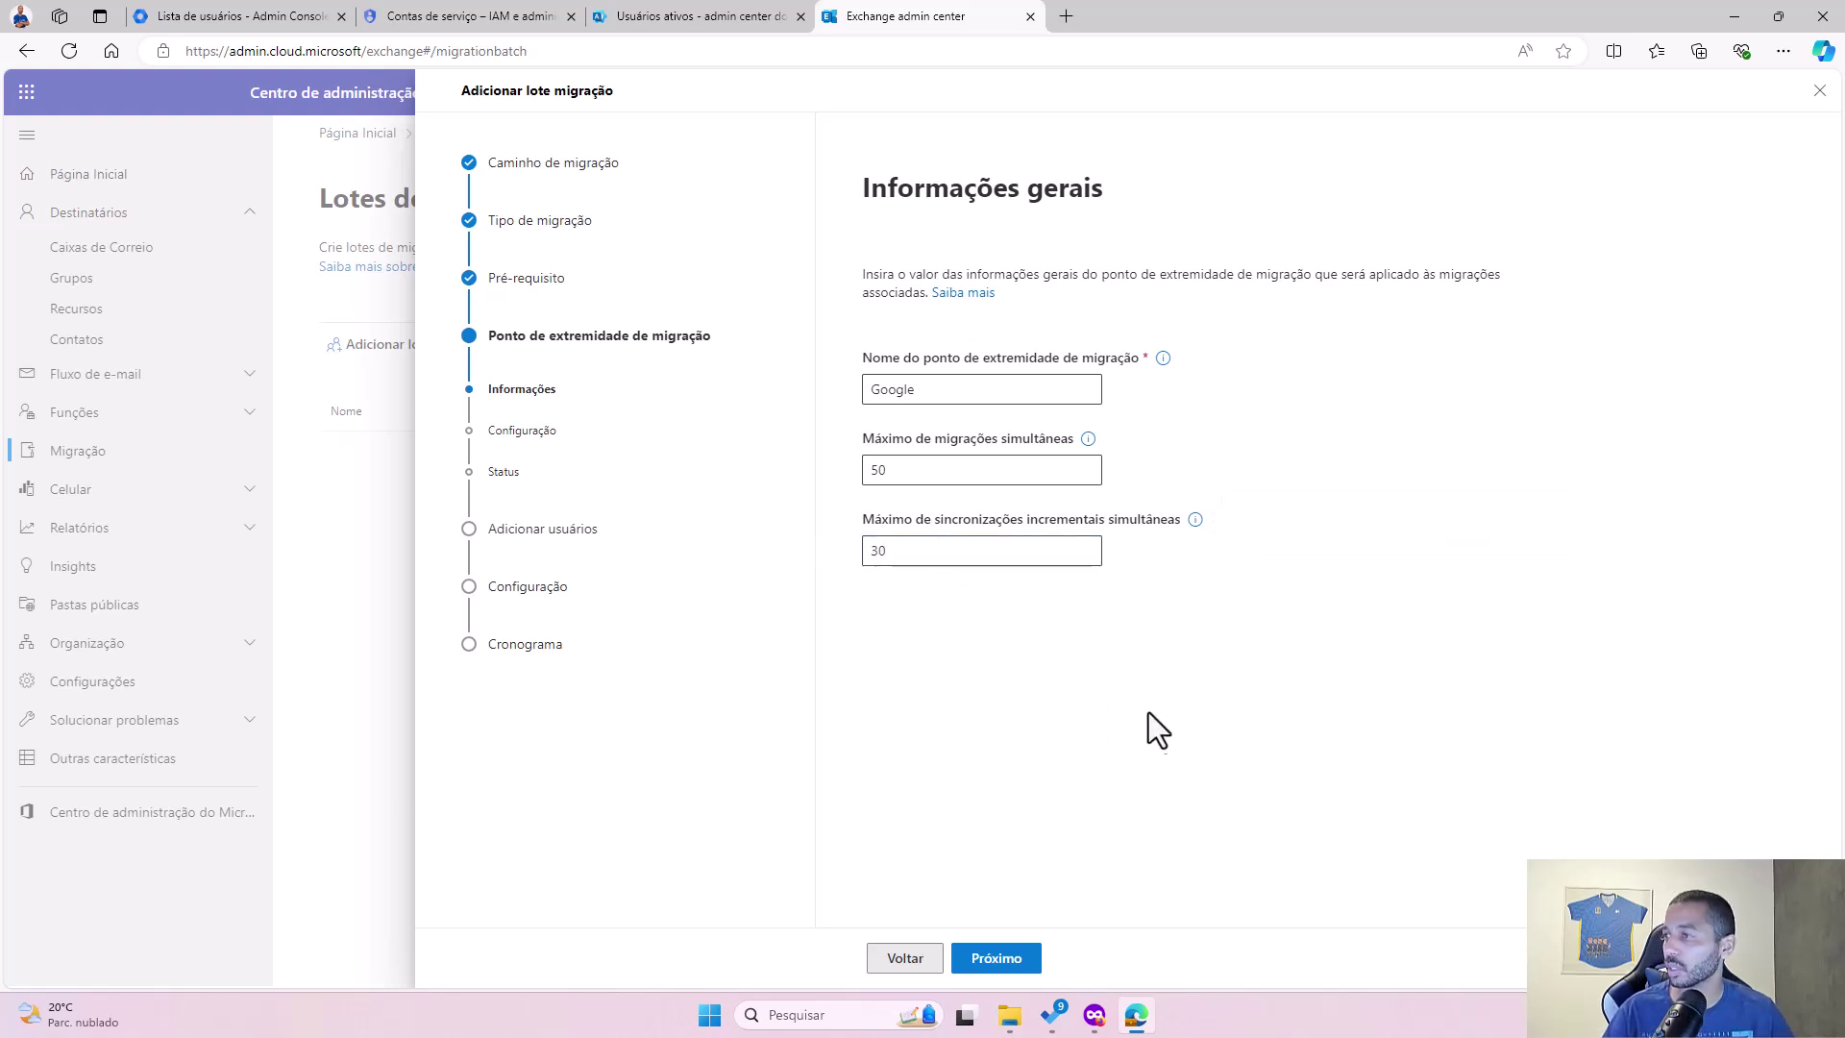
Step: Reach the Gmail migration configuration step and focus the e-mail field, then switch to Google Admin
click(1011, 968)
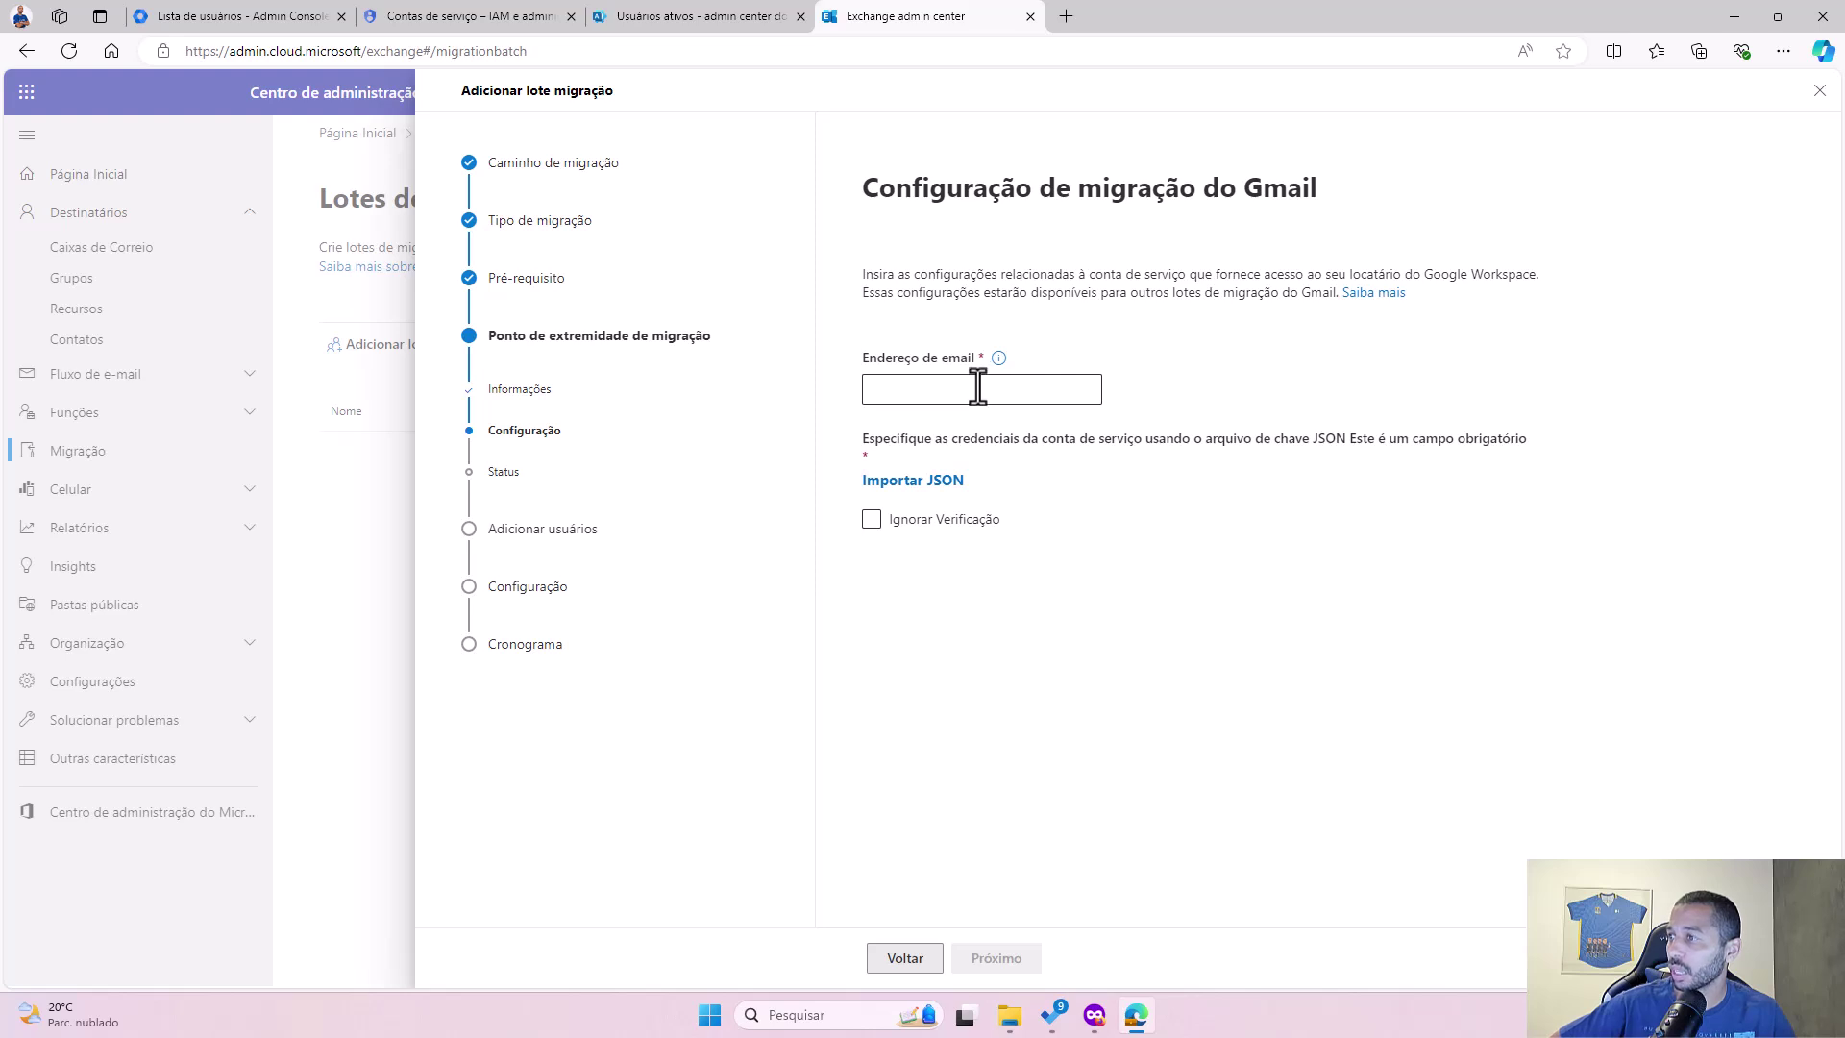
mouse_move(998, 363)
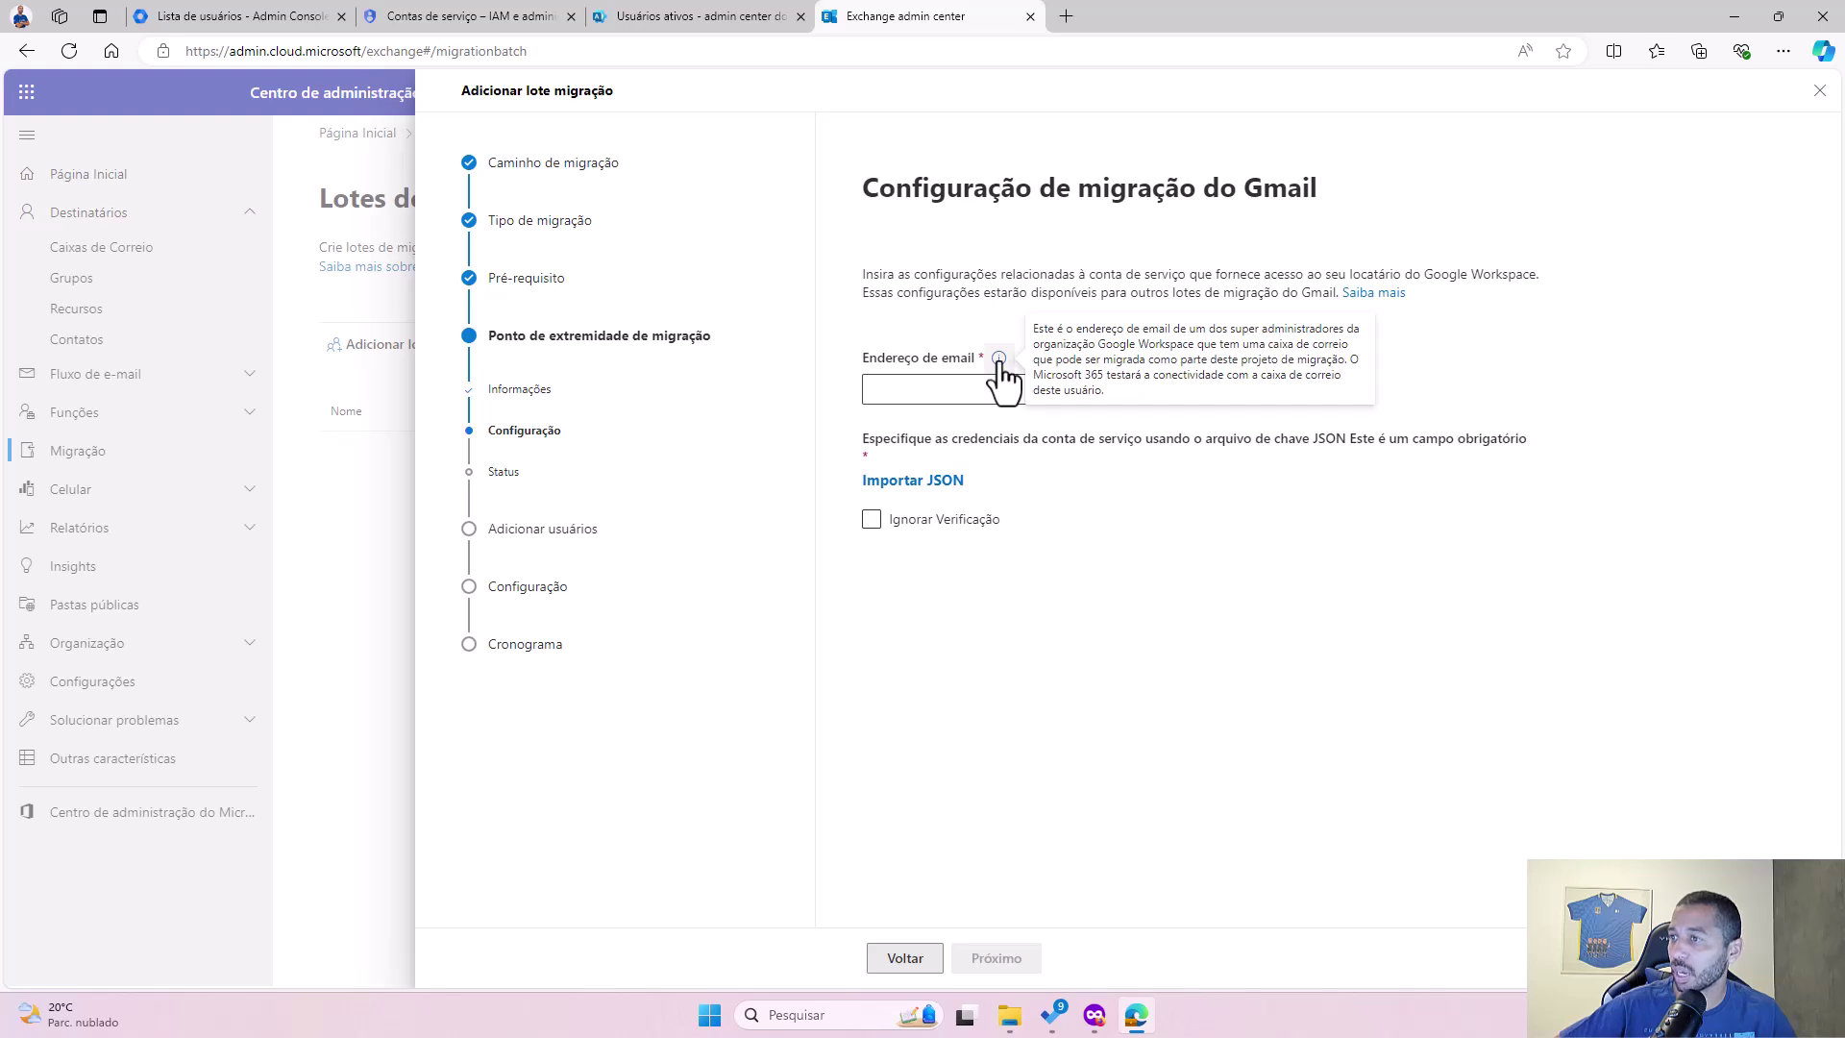
click(935, 392)
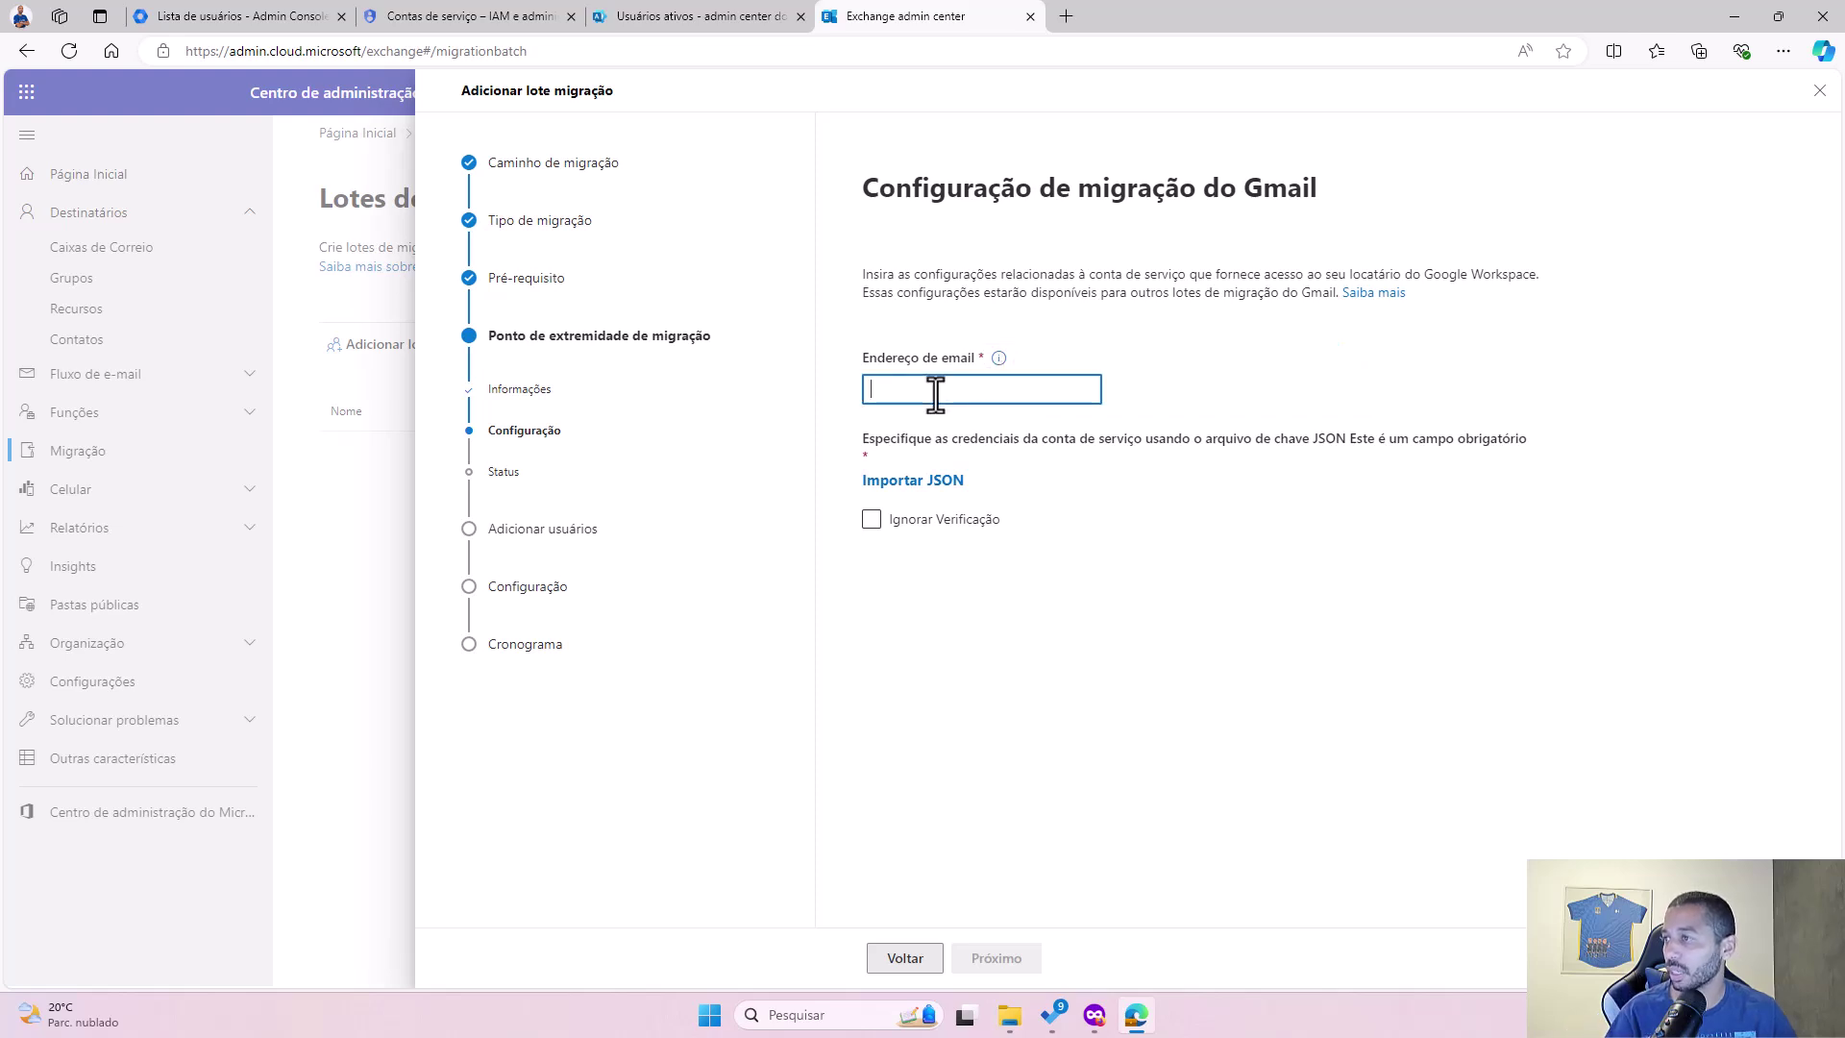
click(935, 392)
click(1018, 342)
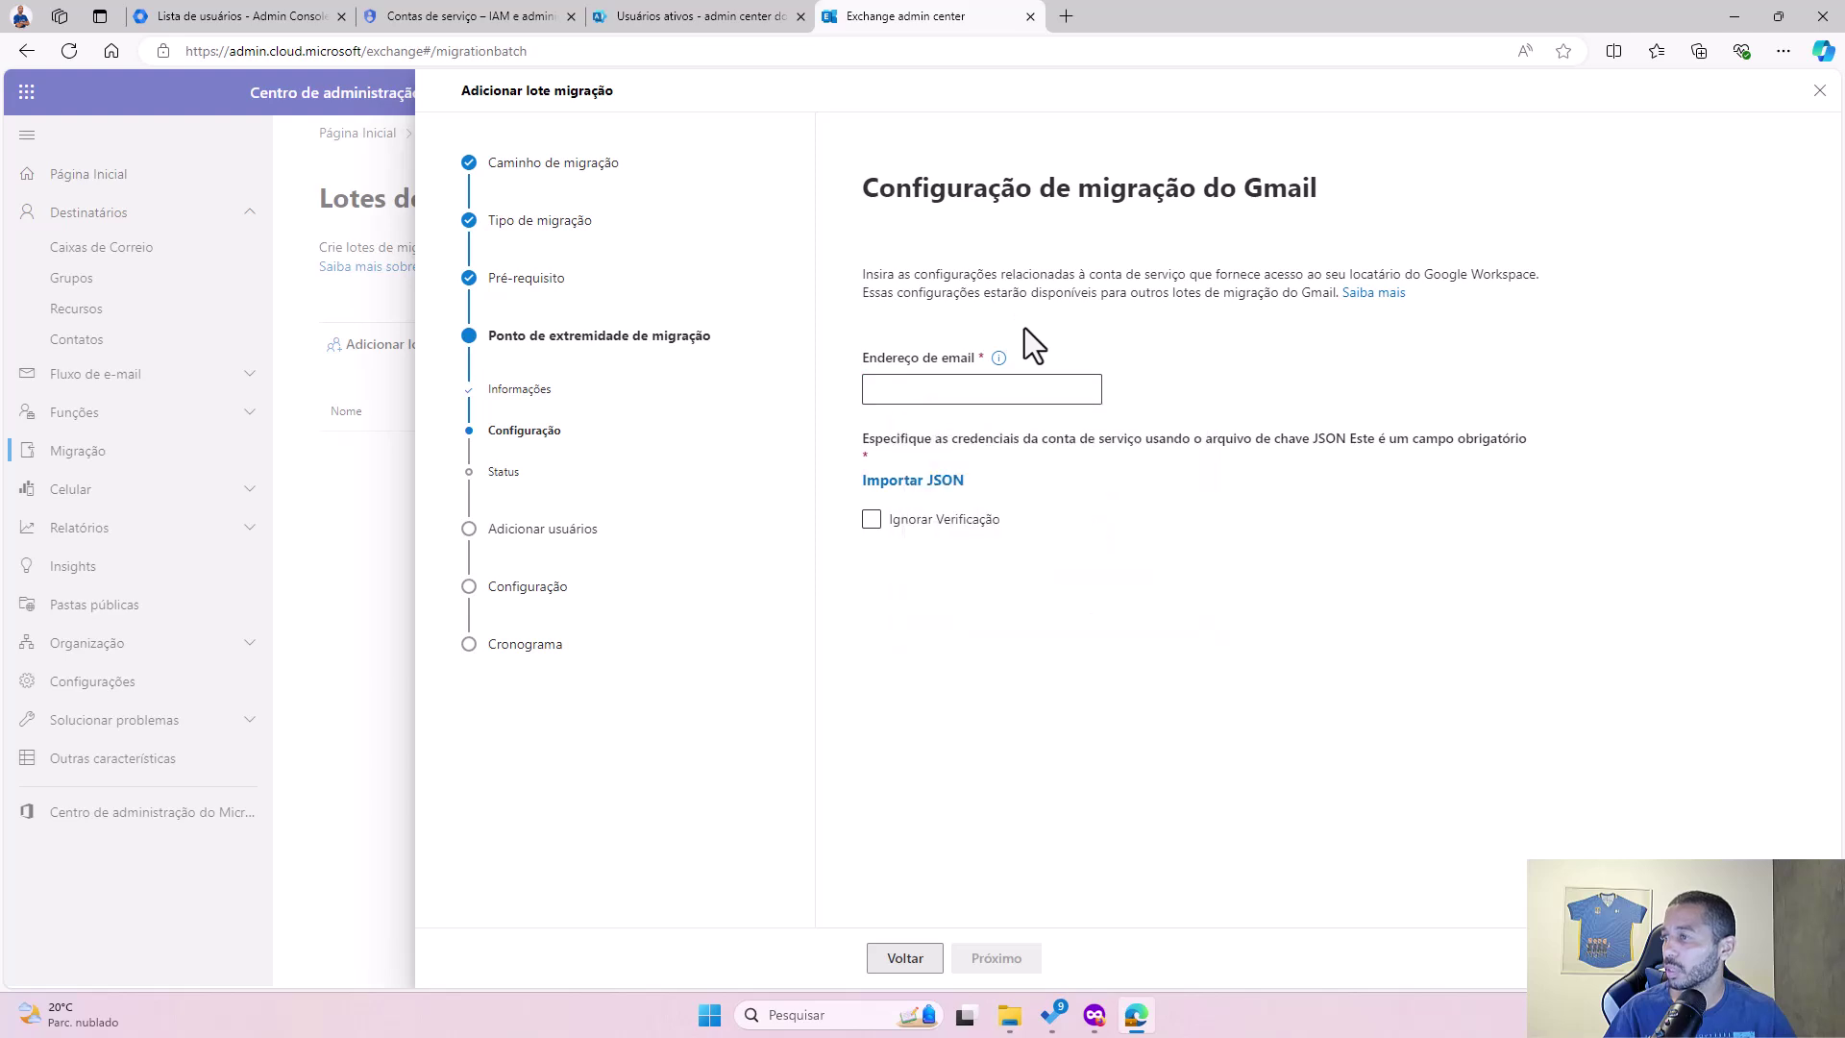
click(181, 19)
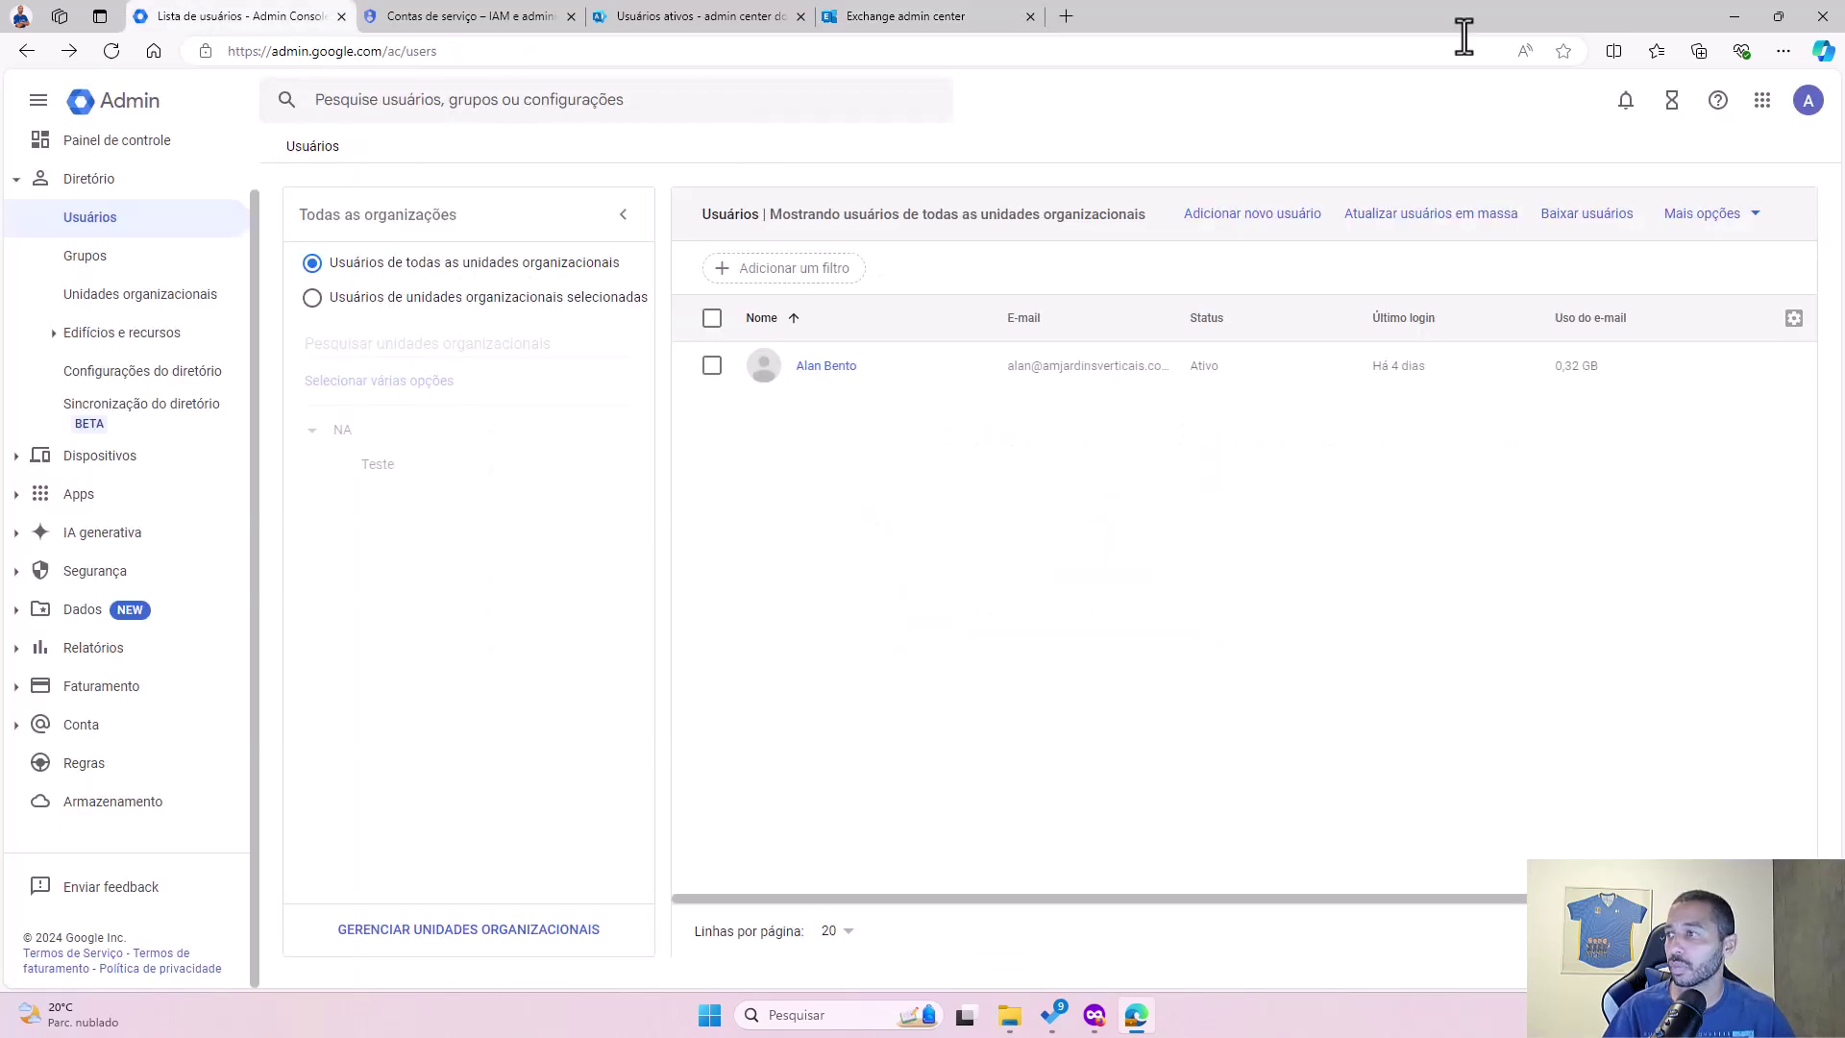
Step: Copy the signed-in administrator's e-mail address from the account panel and return to Exchange
click(1807, 100)
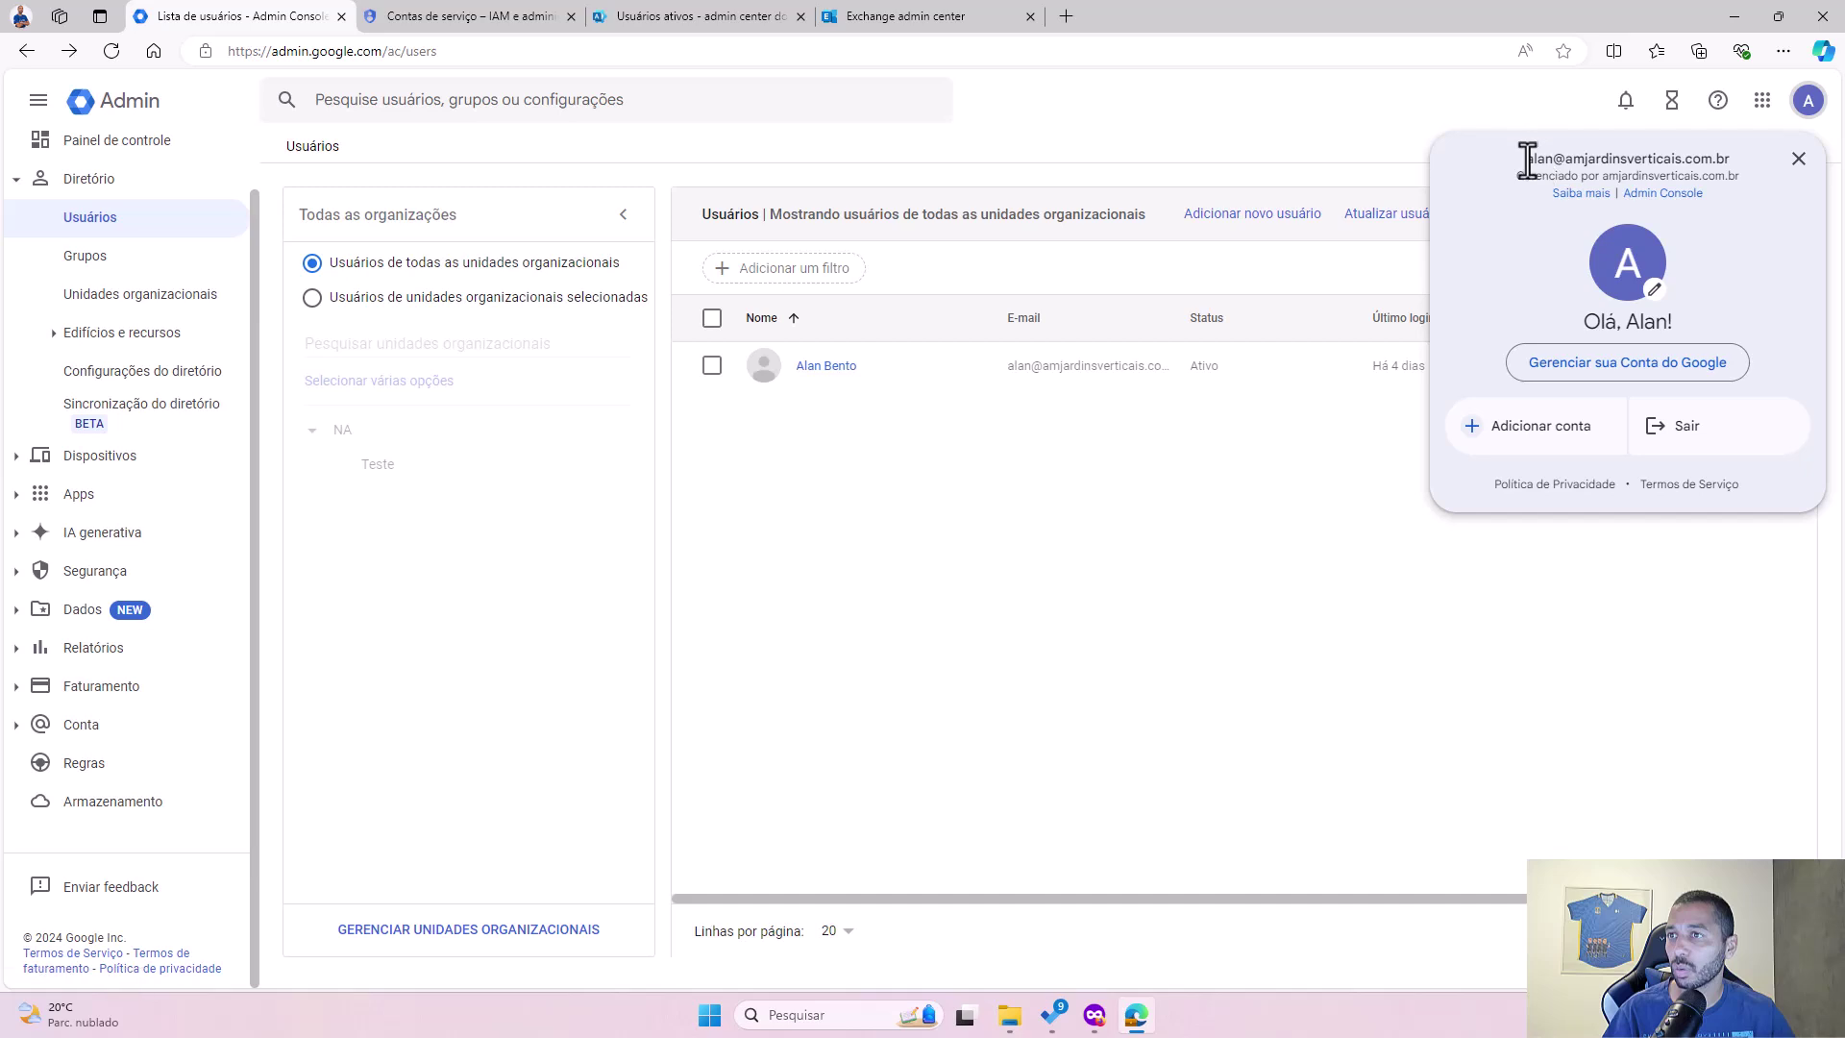
drag(1526, 158, 1730, 157)
key(ctrl+c)
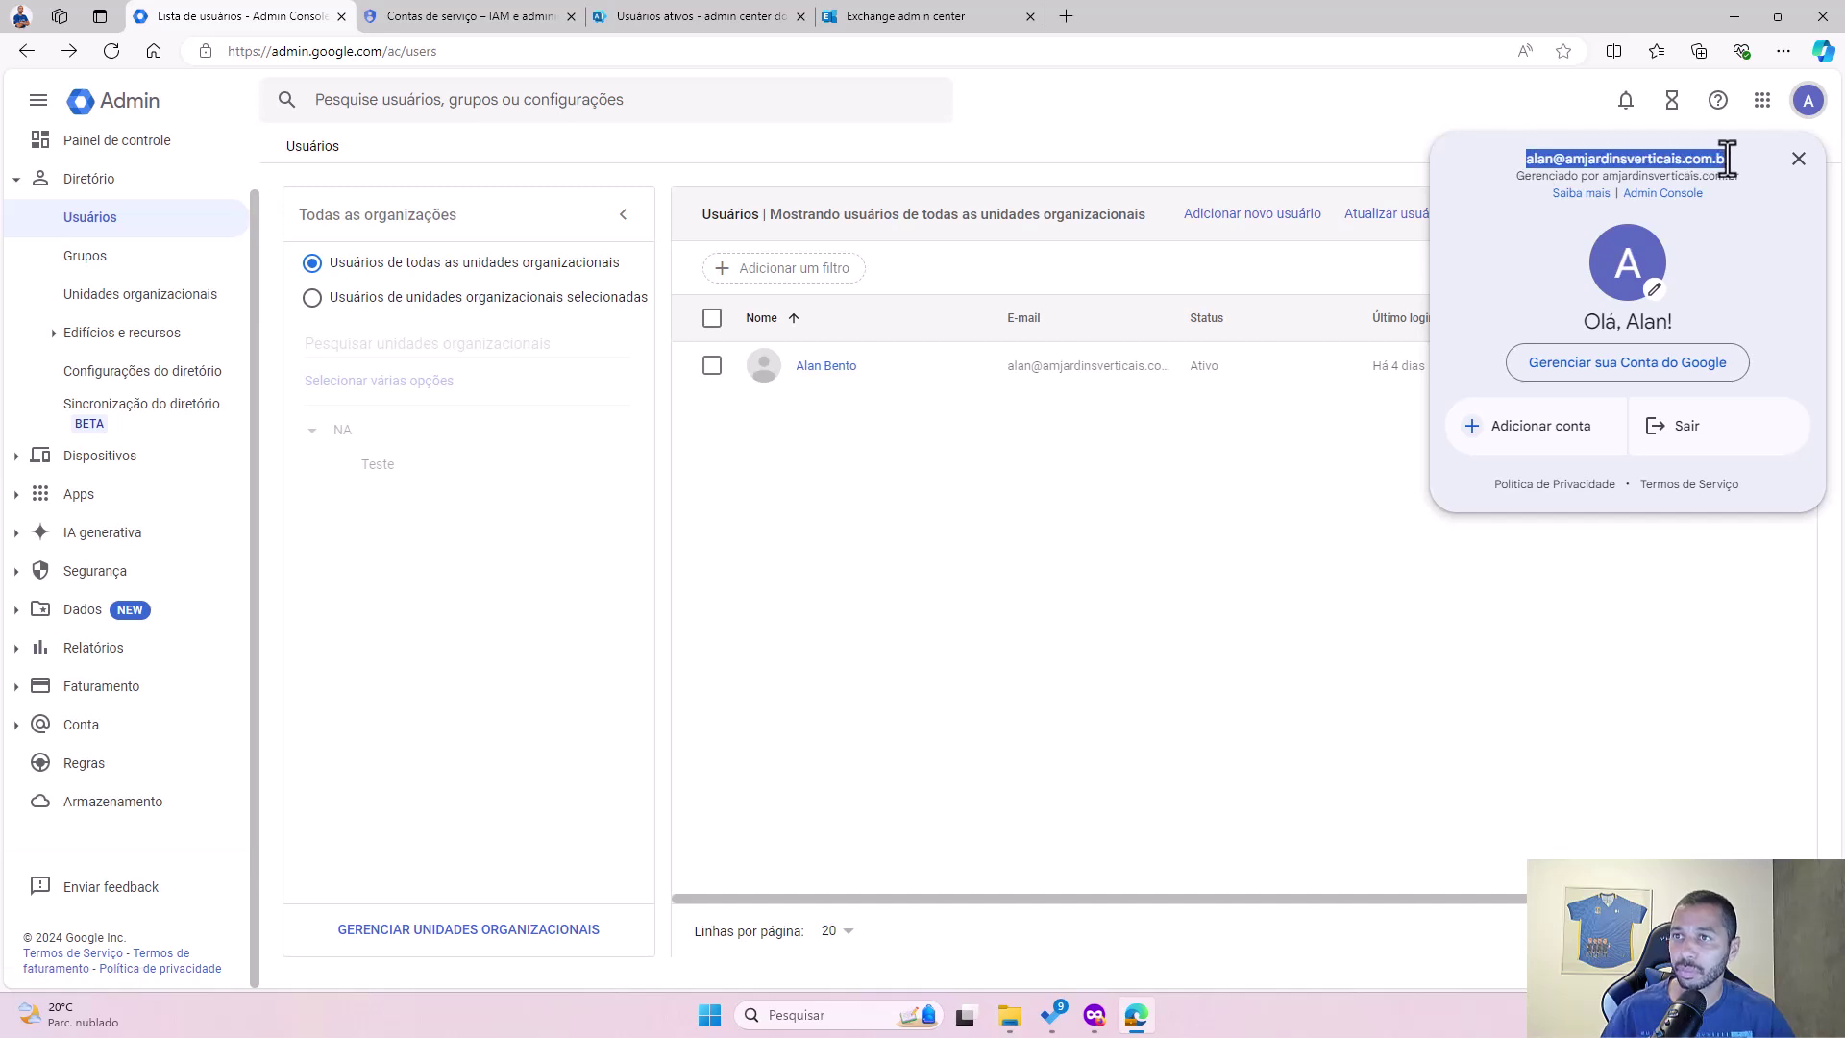
click(1195, 148)
click(896, 18)
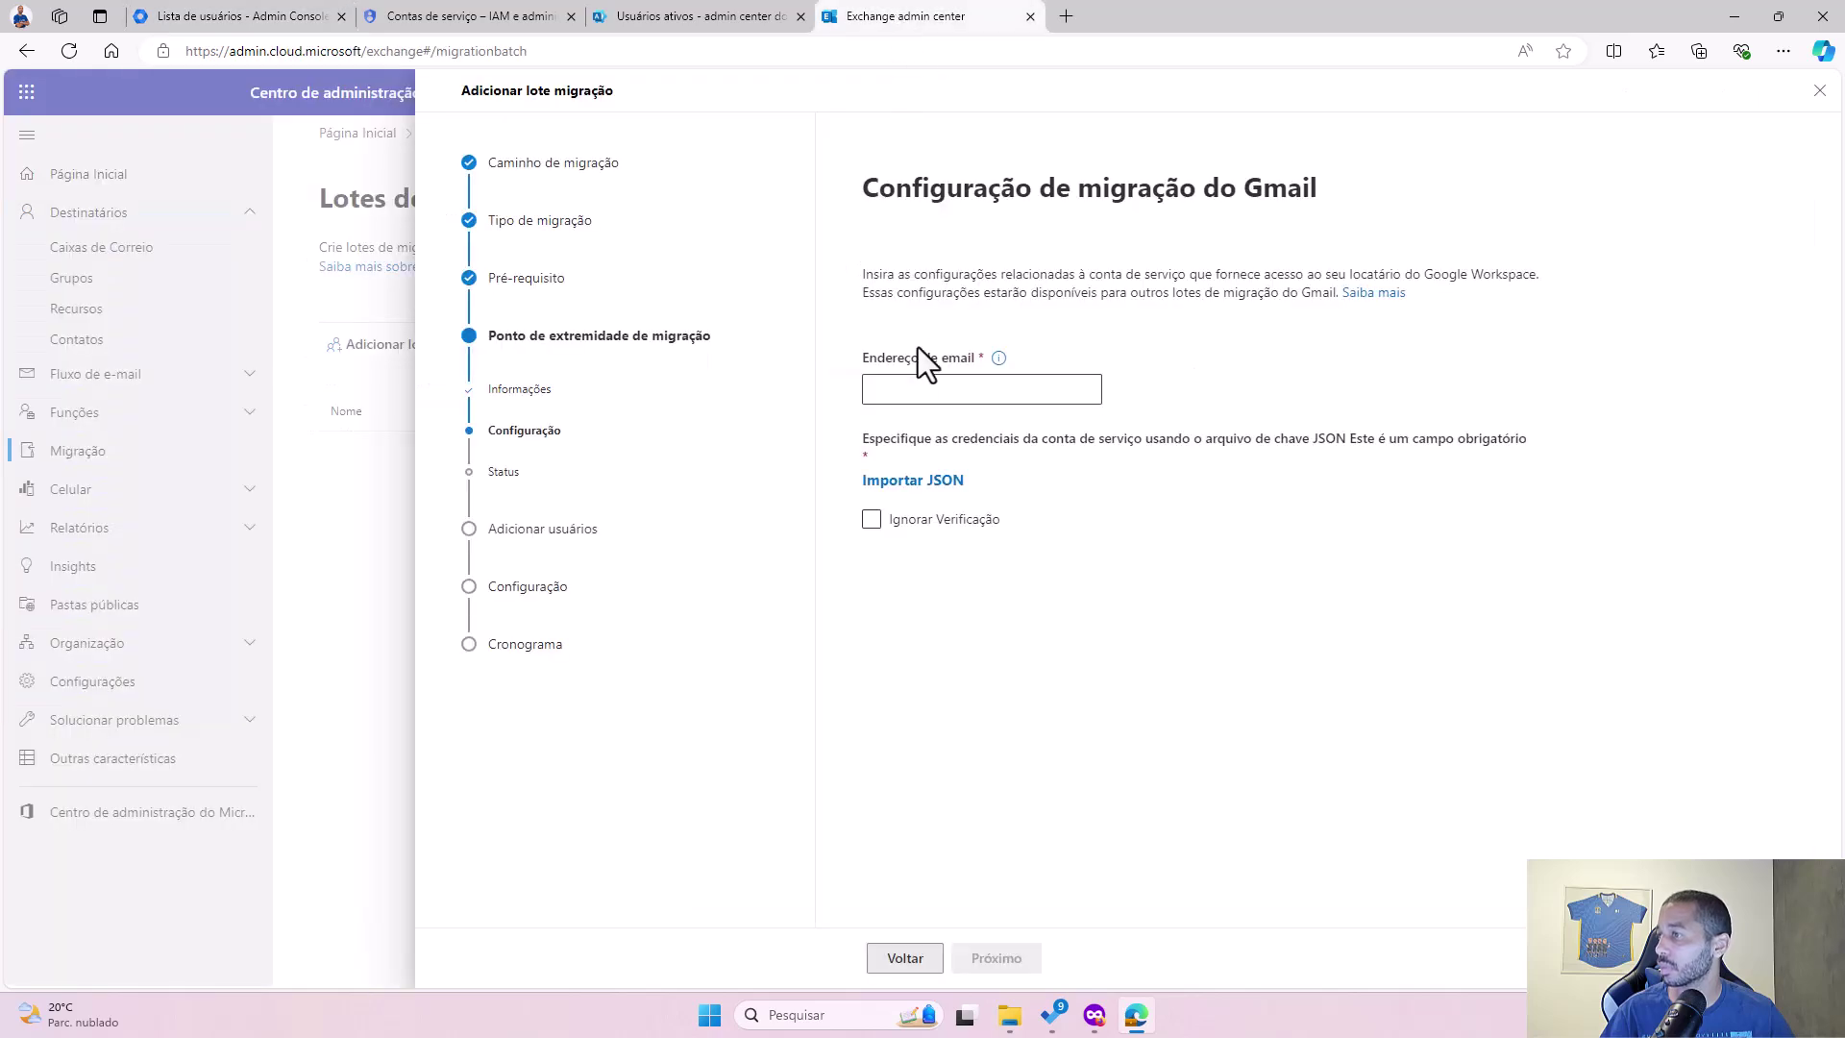
Step: Paste the administrator's e-mail into Endereço de email, start Importar JSON, then return to Google Admin
click(927, 394)
key(ctrl+v)
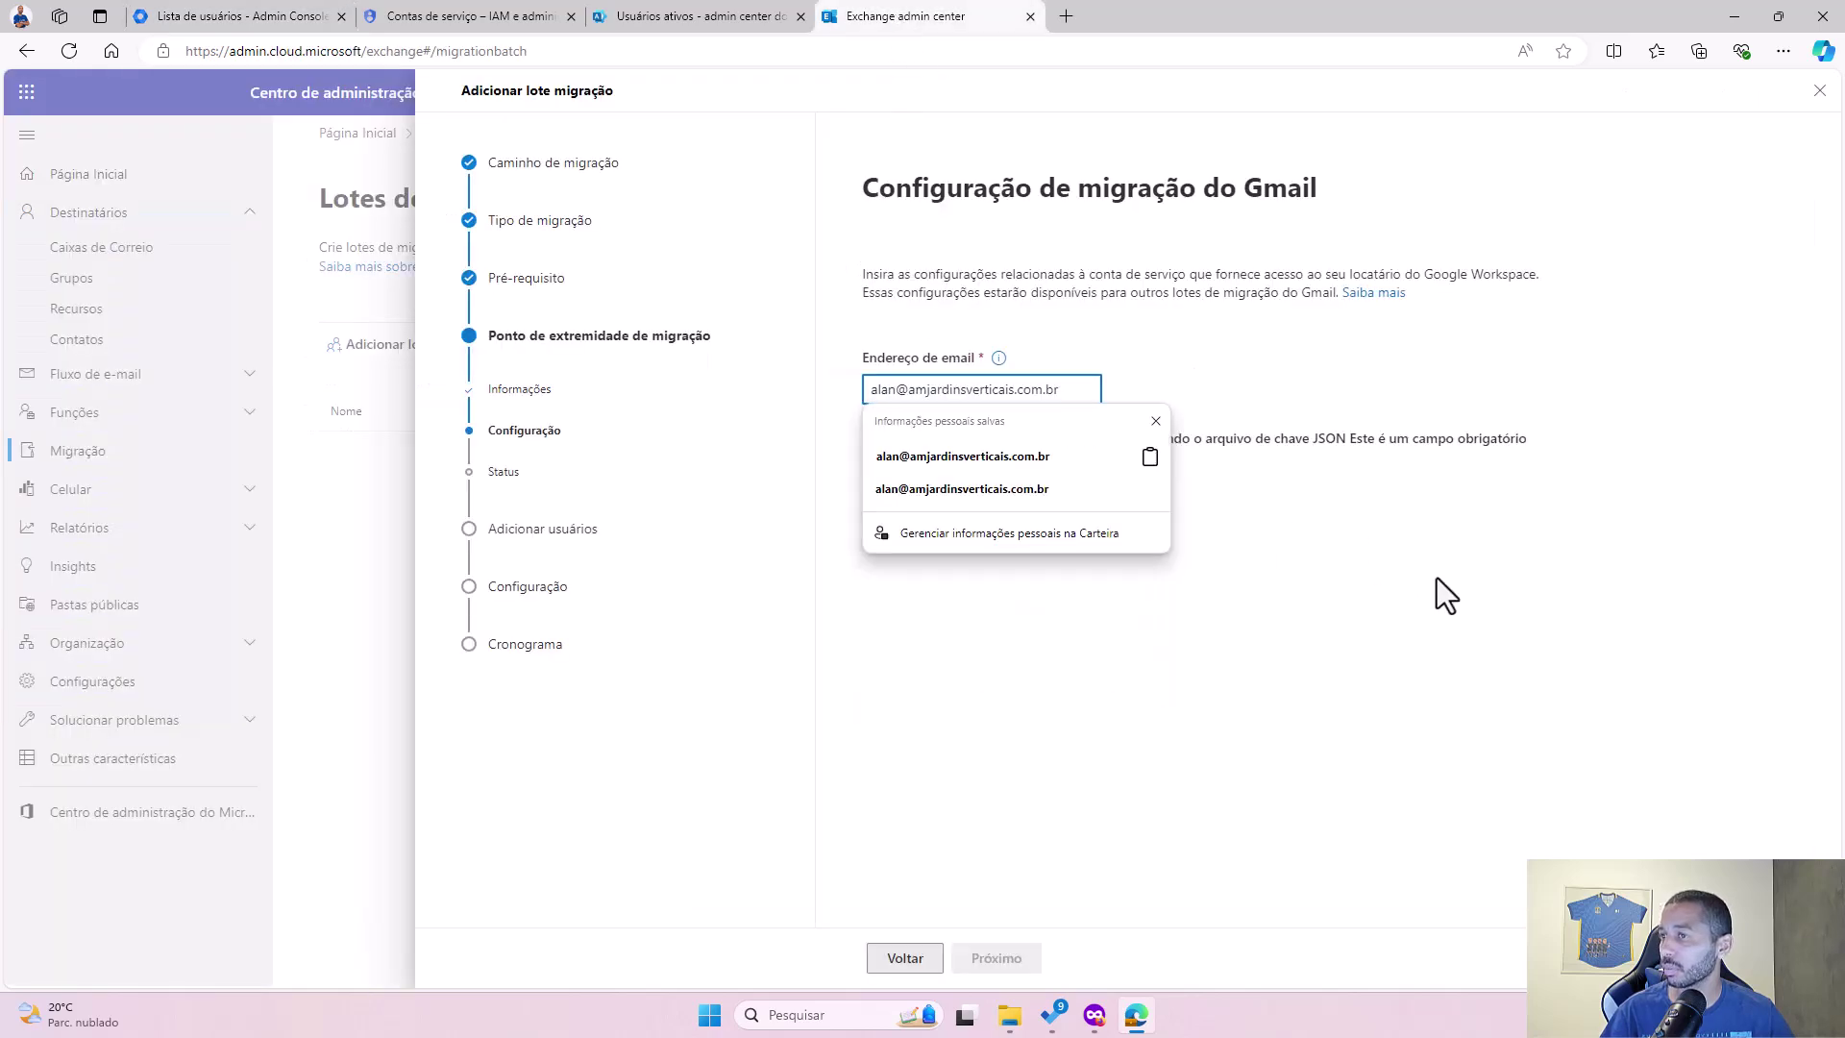
click(1438, 579)
click(954, 467)
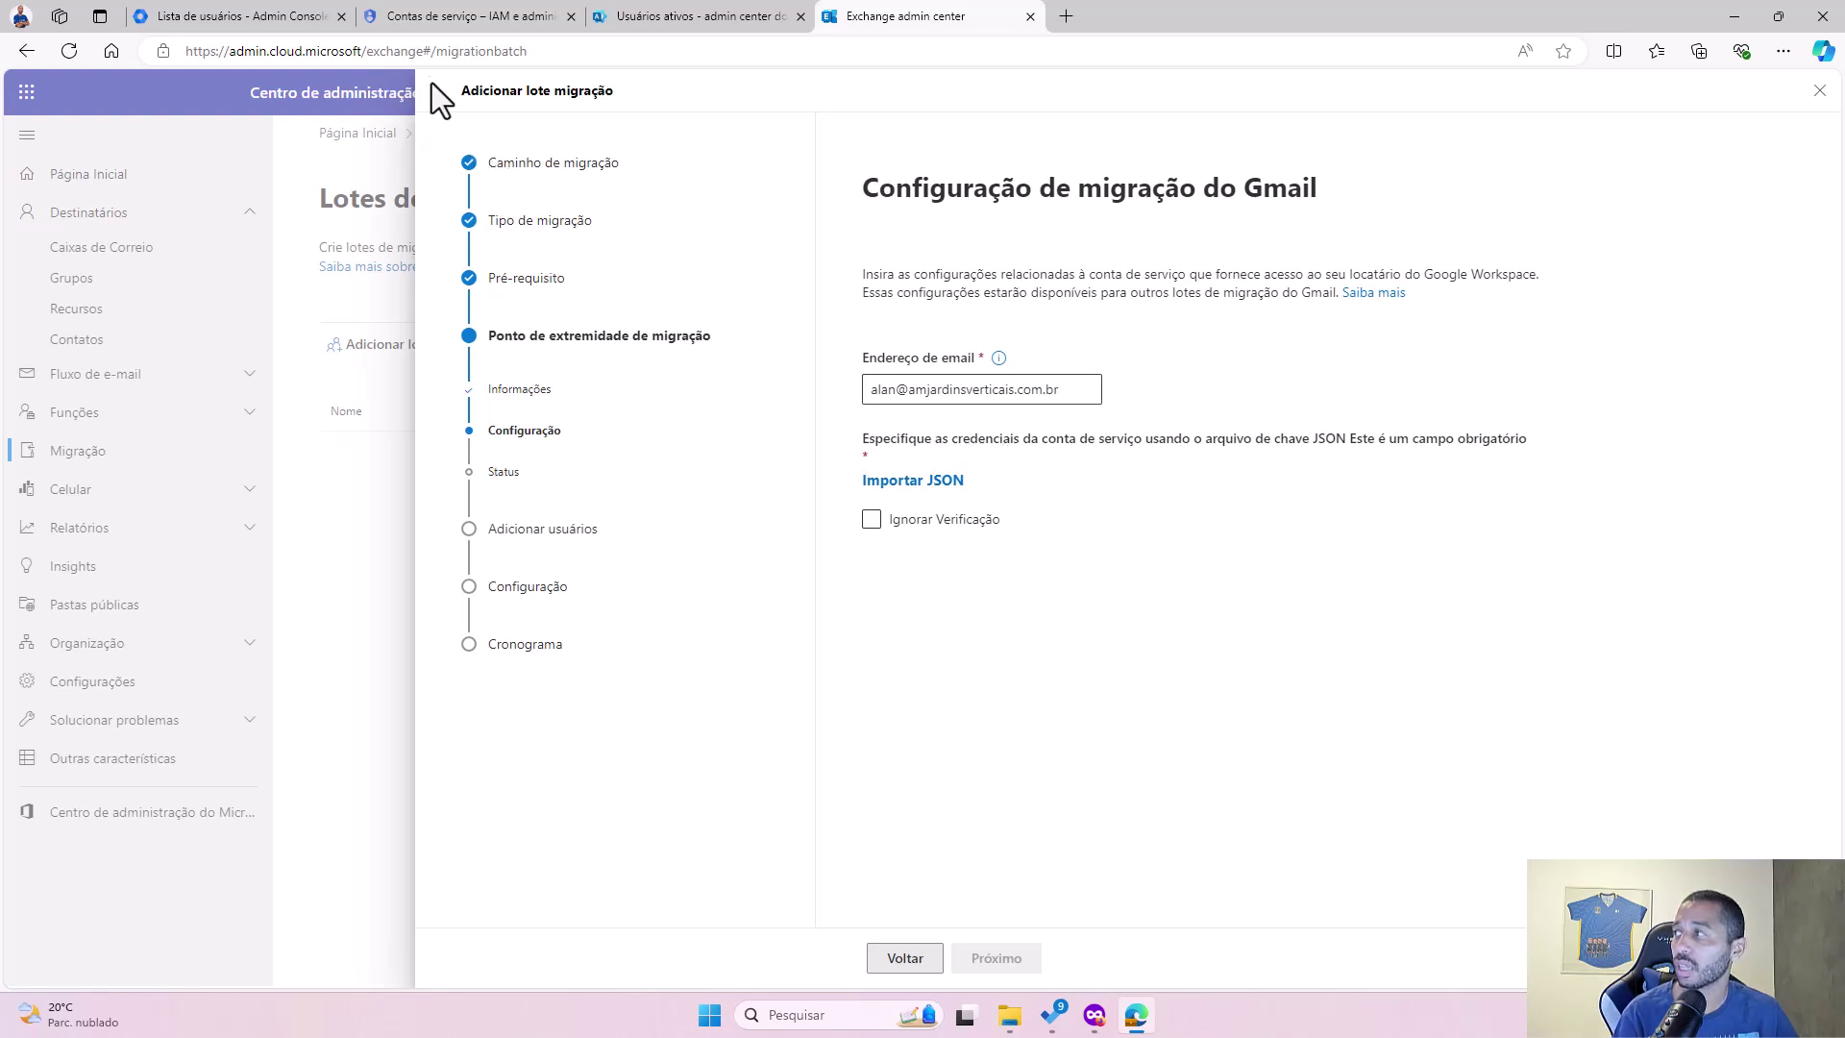
click(274, 26)
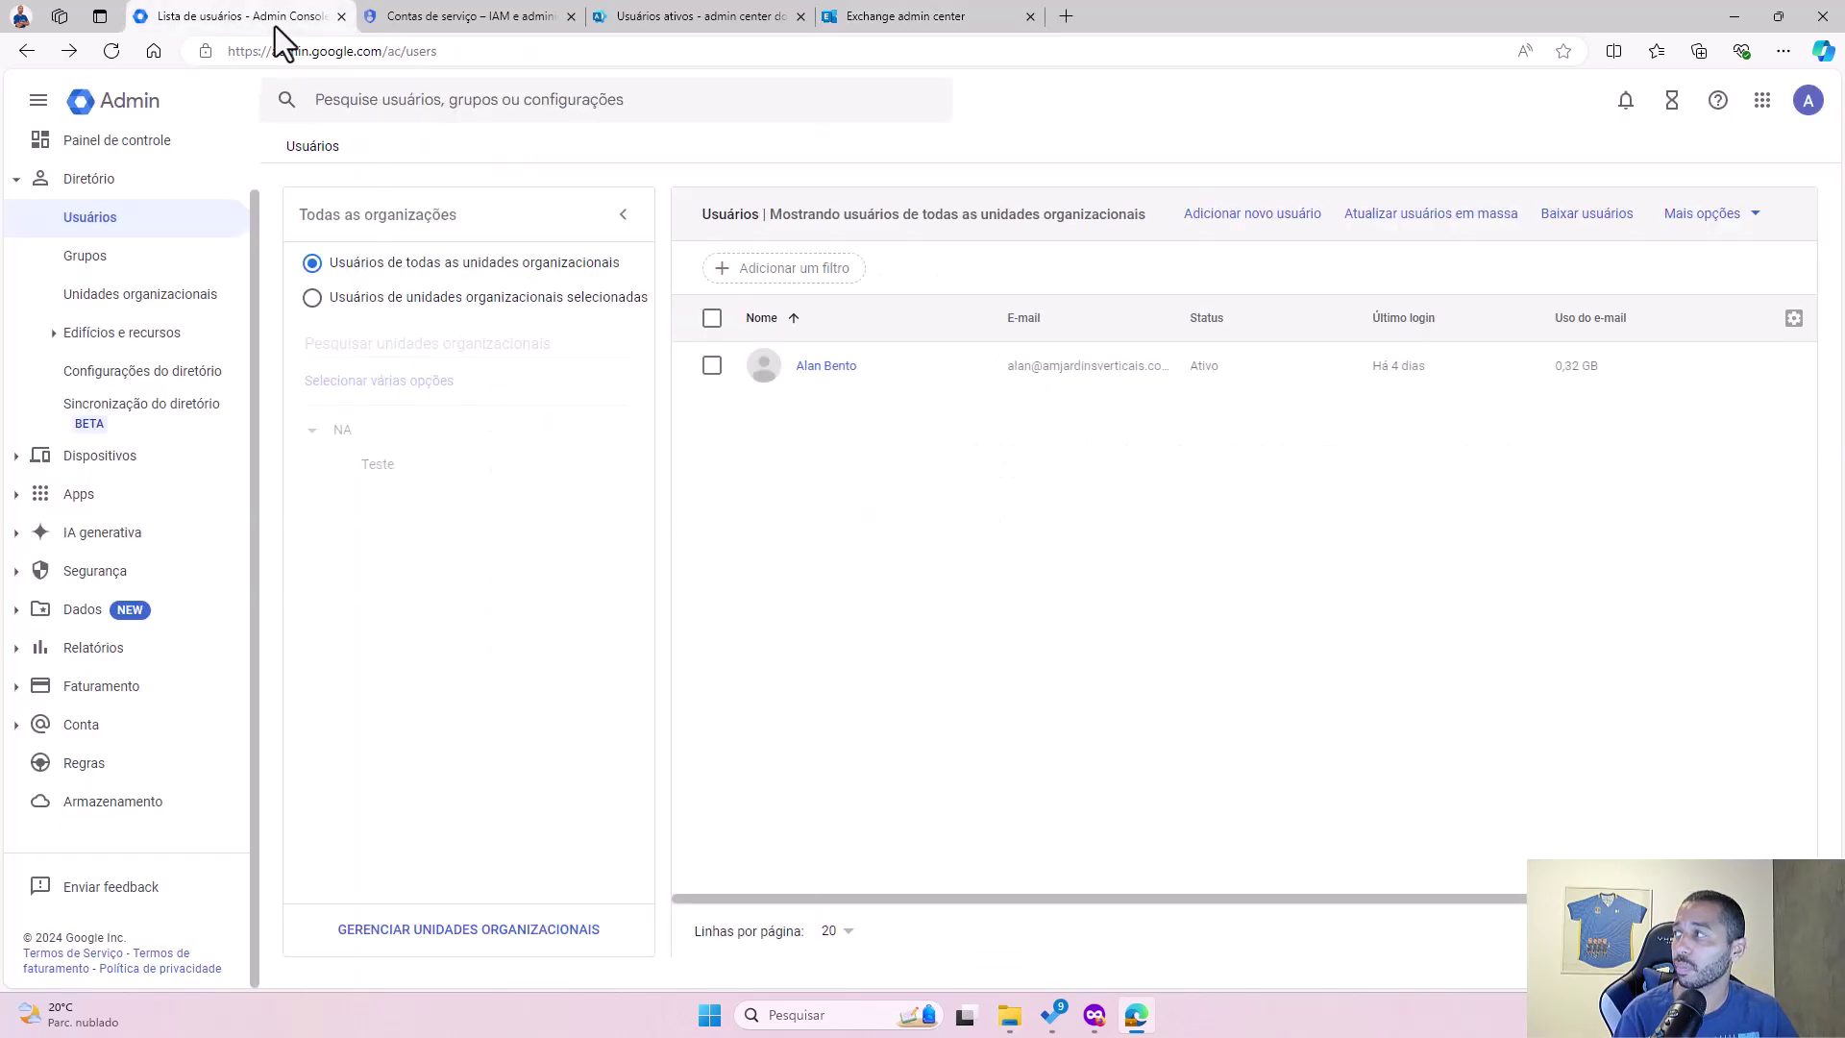
Step: Go to the Service accounts page and start a new project from the Sem organização picker
click(444, 27)
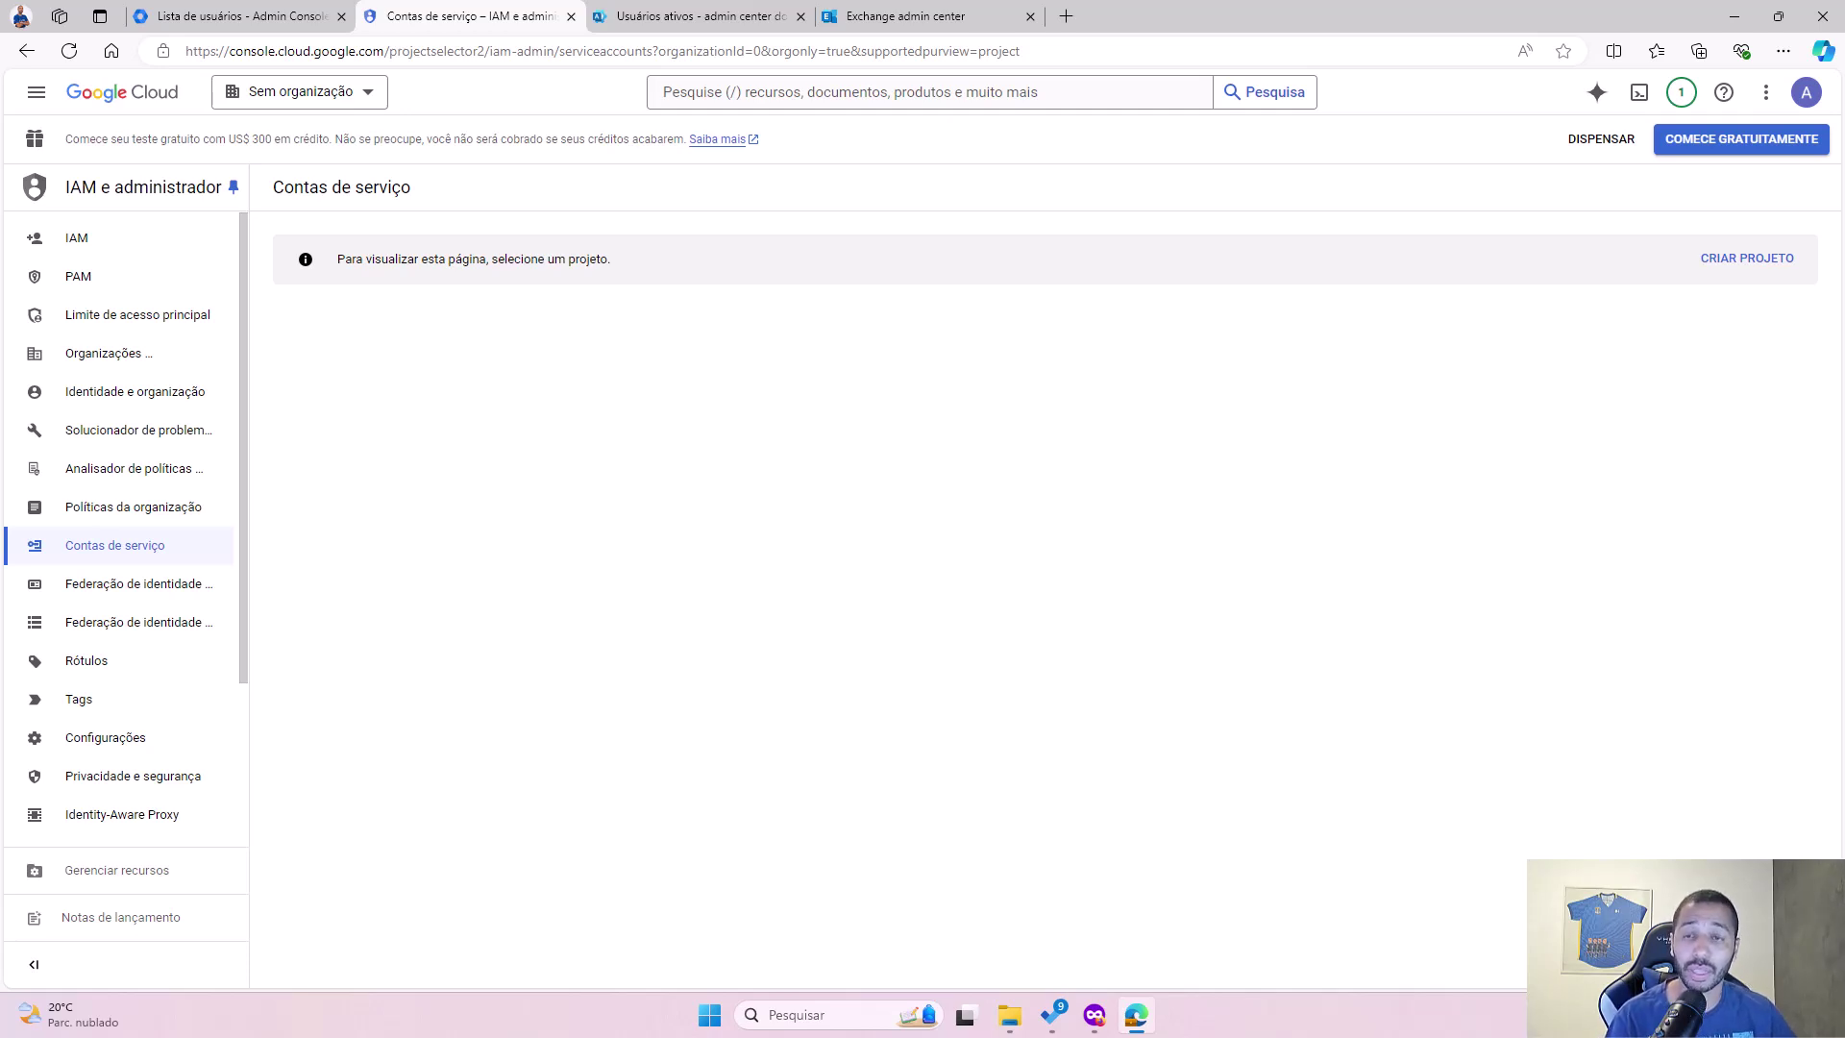
click(309, 81)
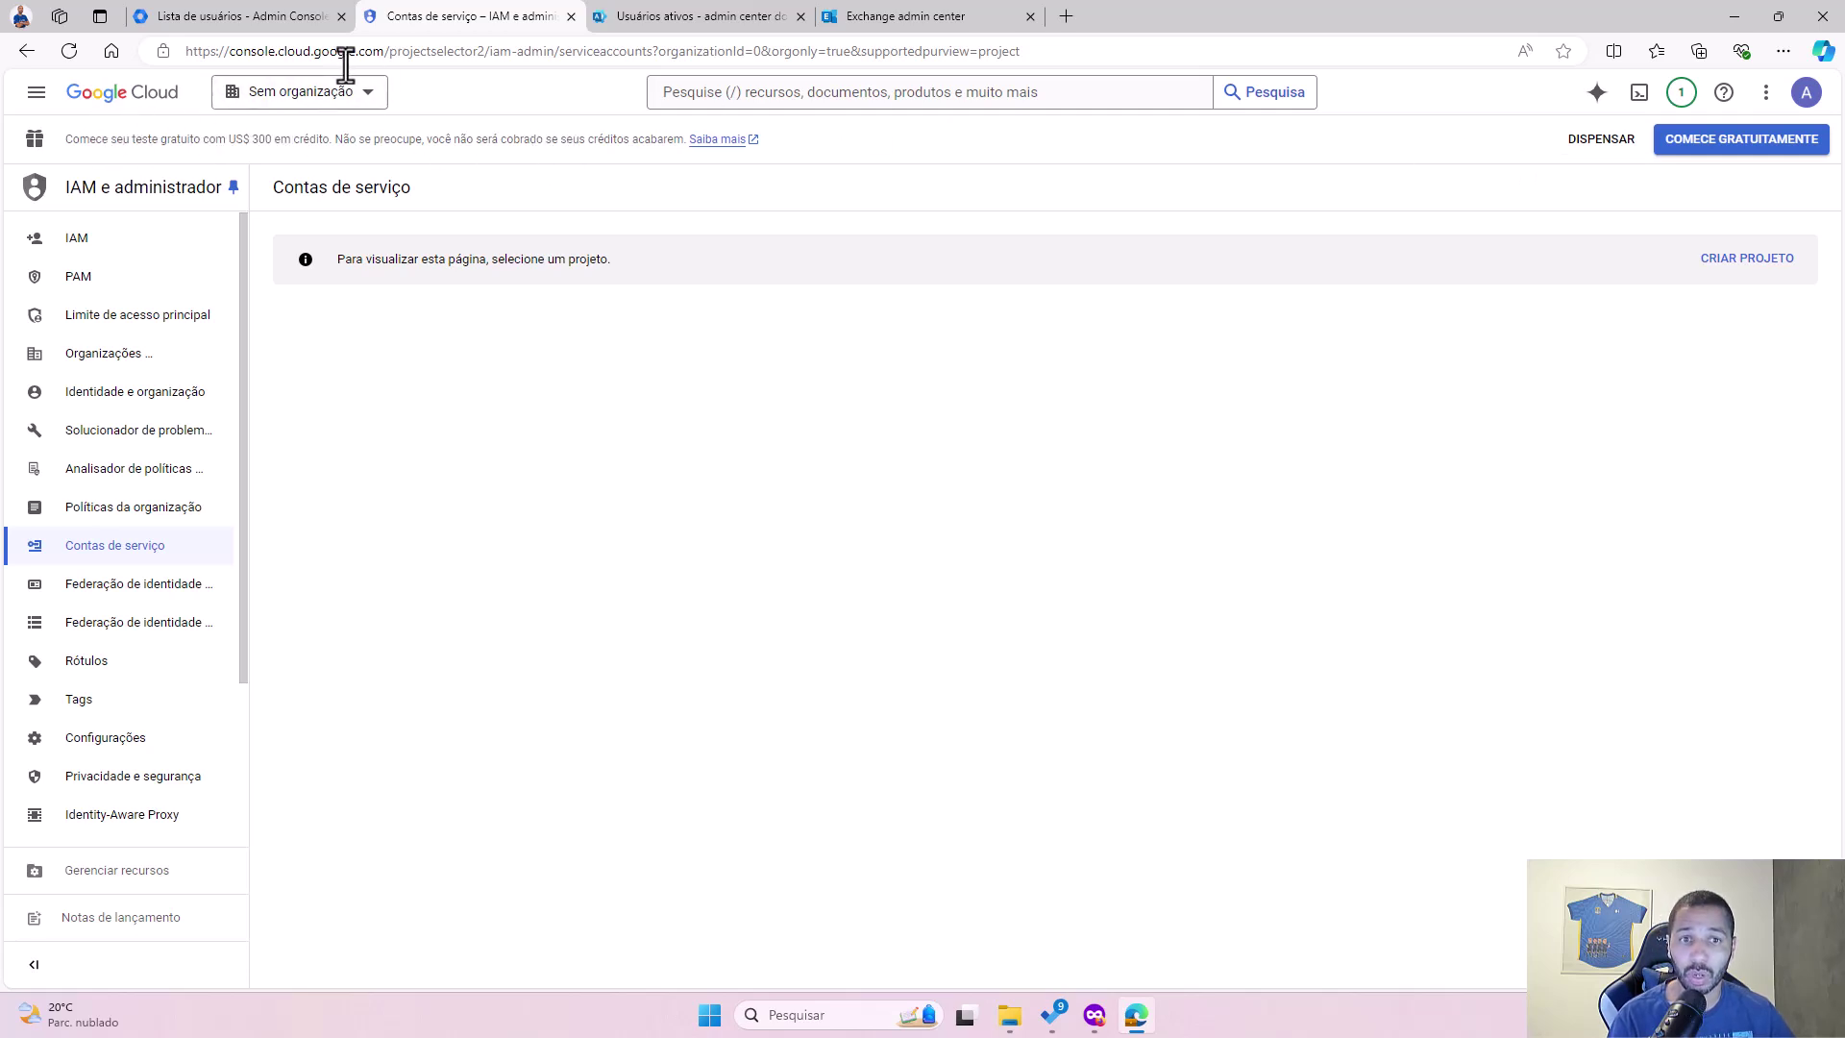
click(304, 100)
Step: Create a project named Migracao with Sem organização as its parent location
click(1213, 279)
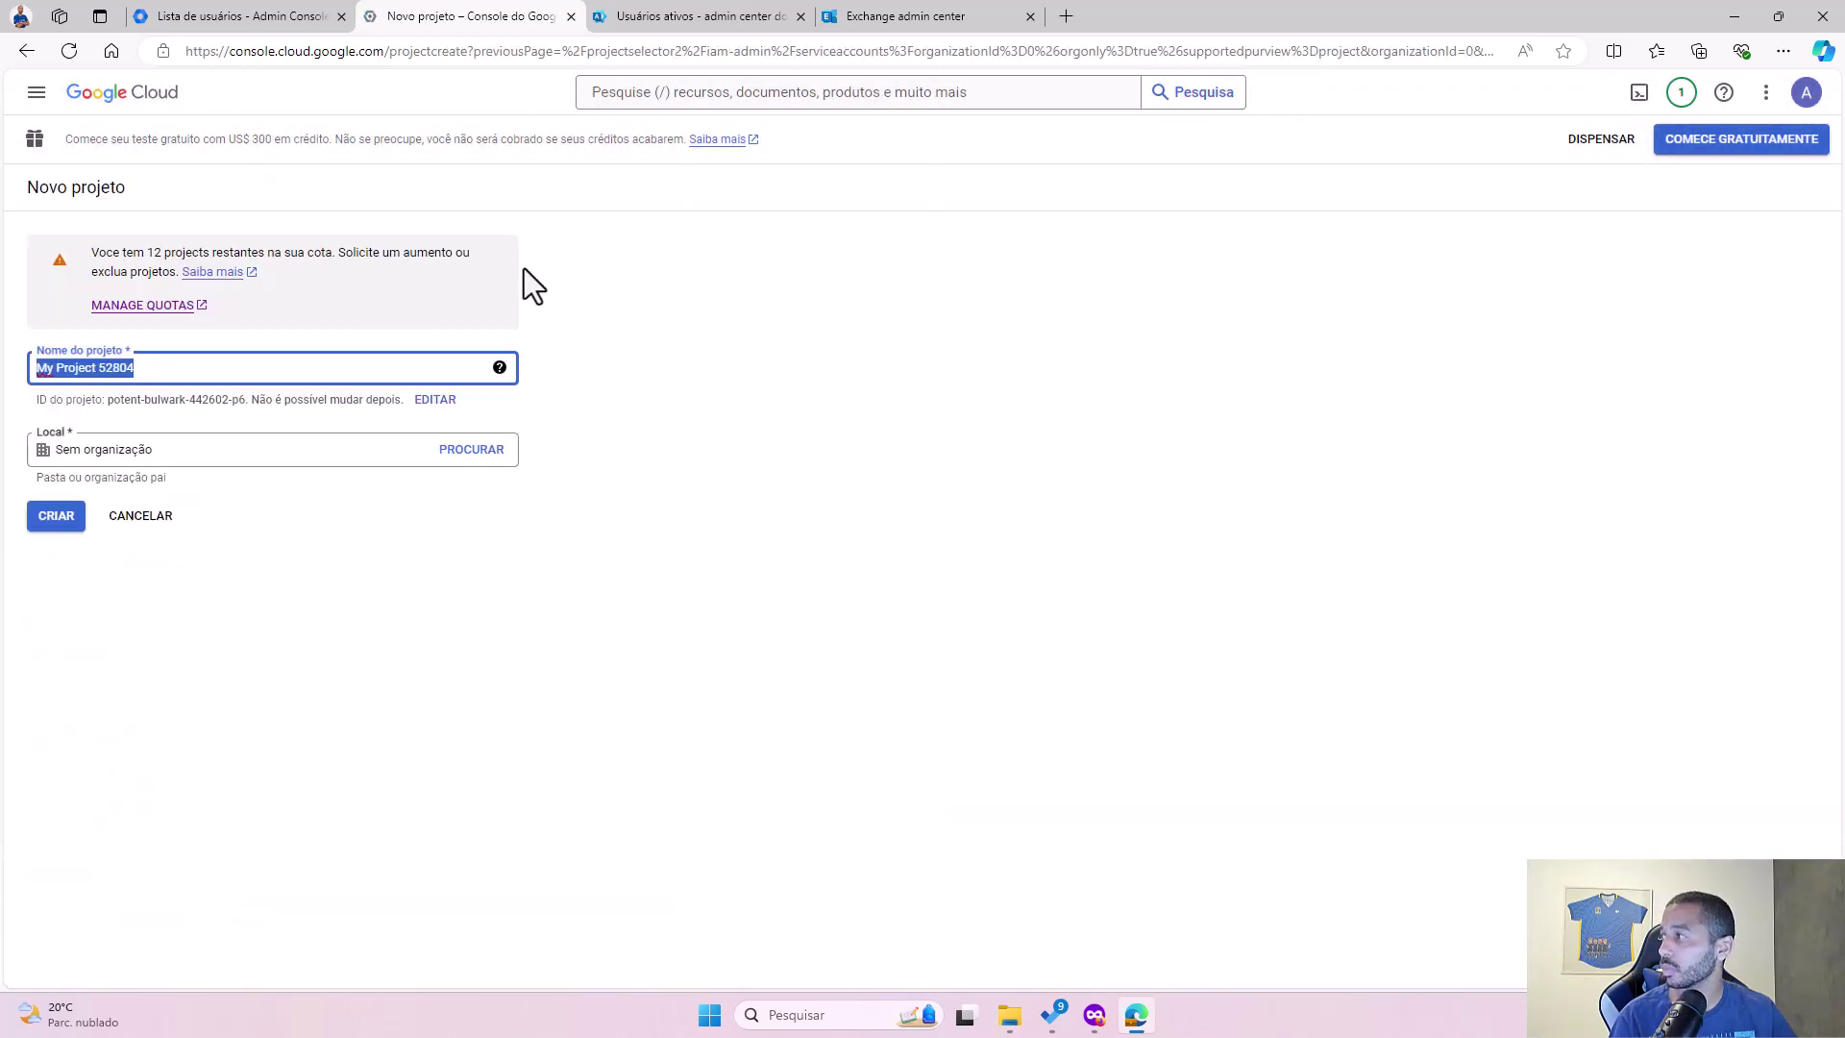
click(185, 366)
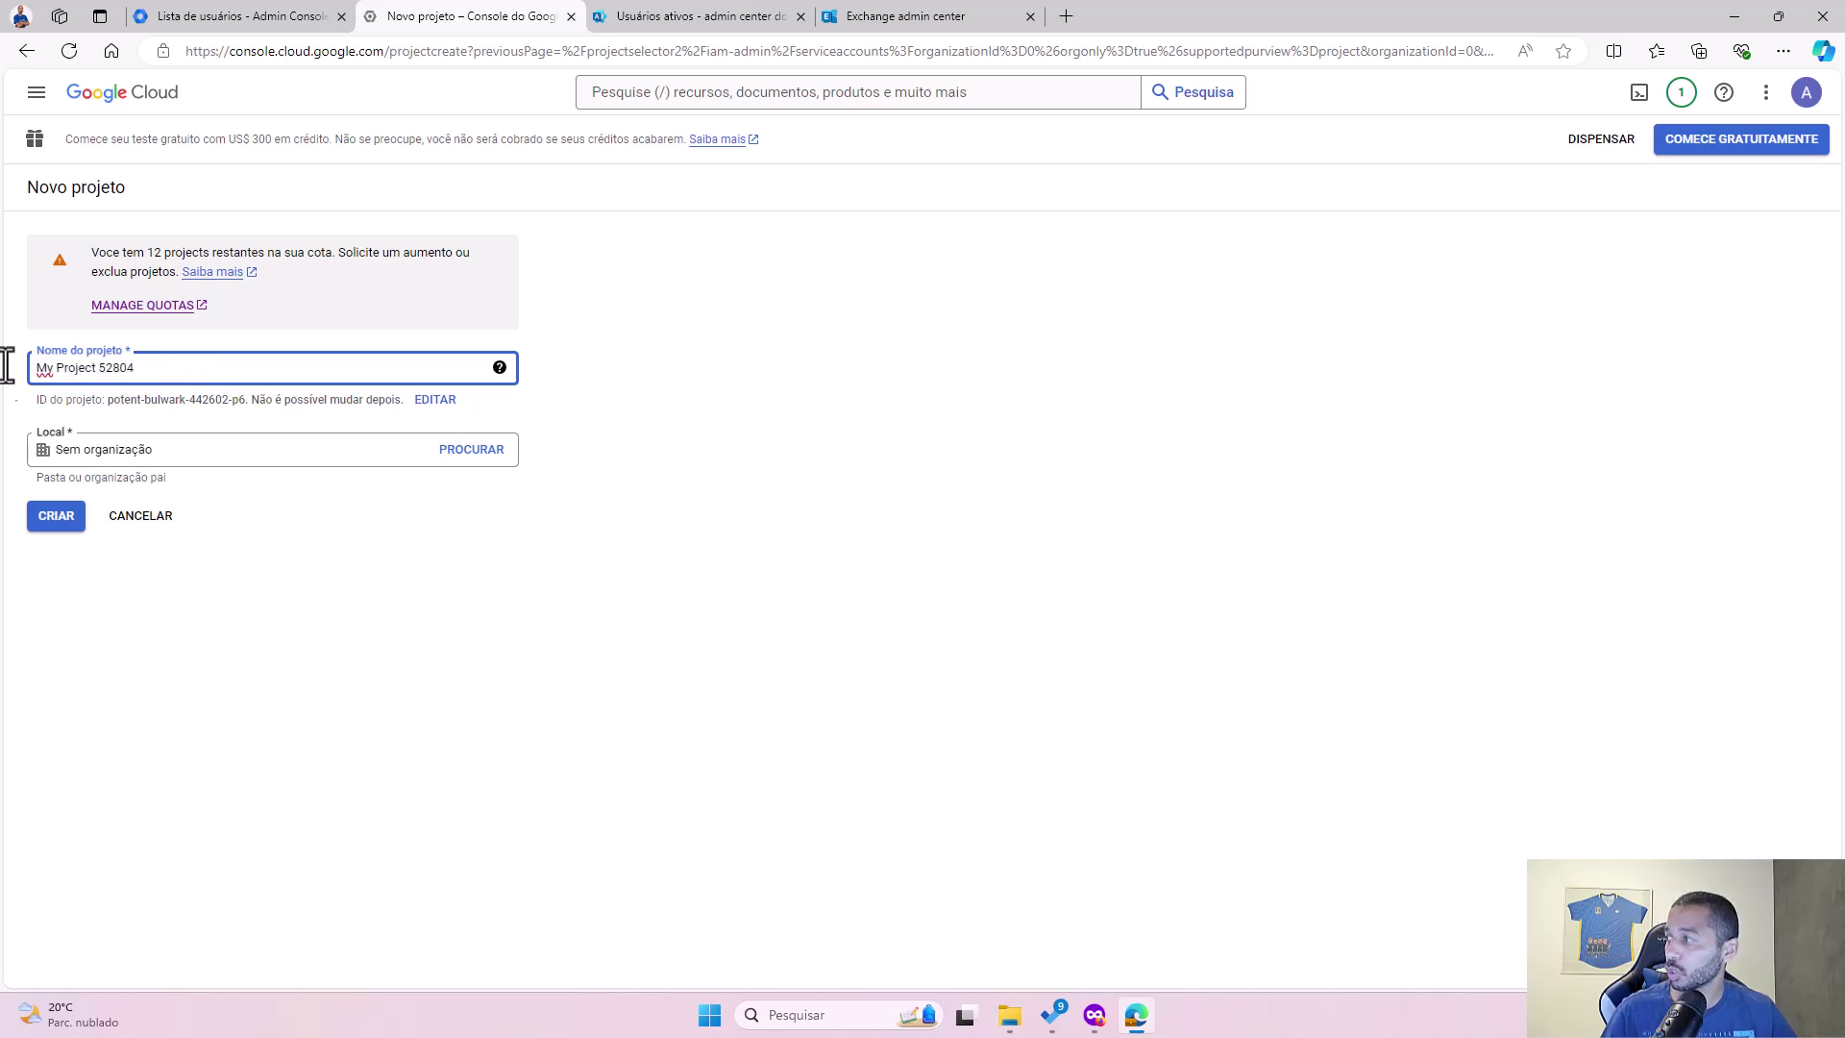
triple_click(74, 366)
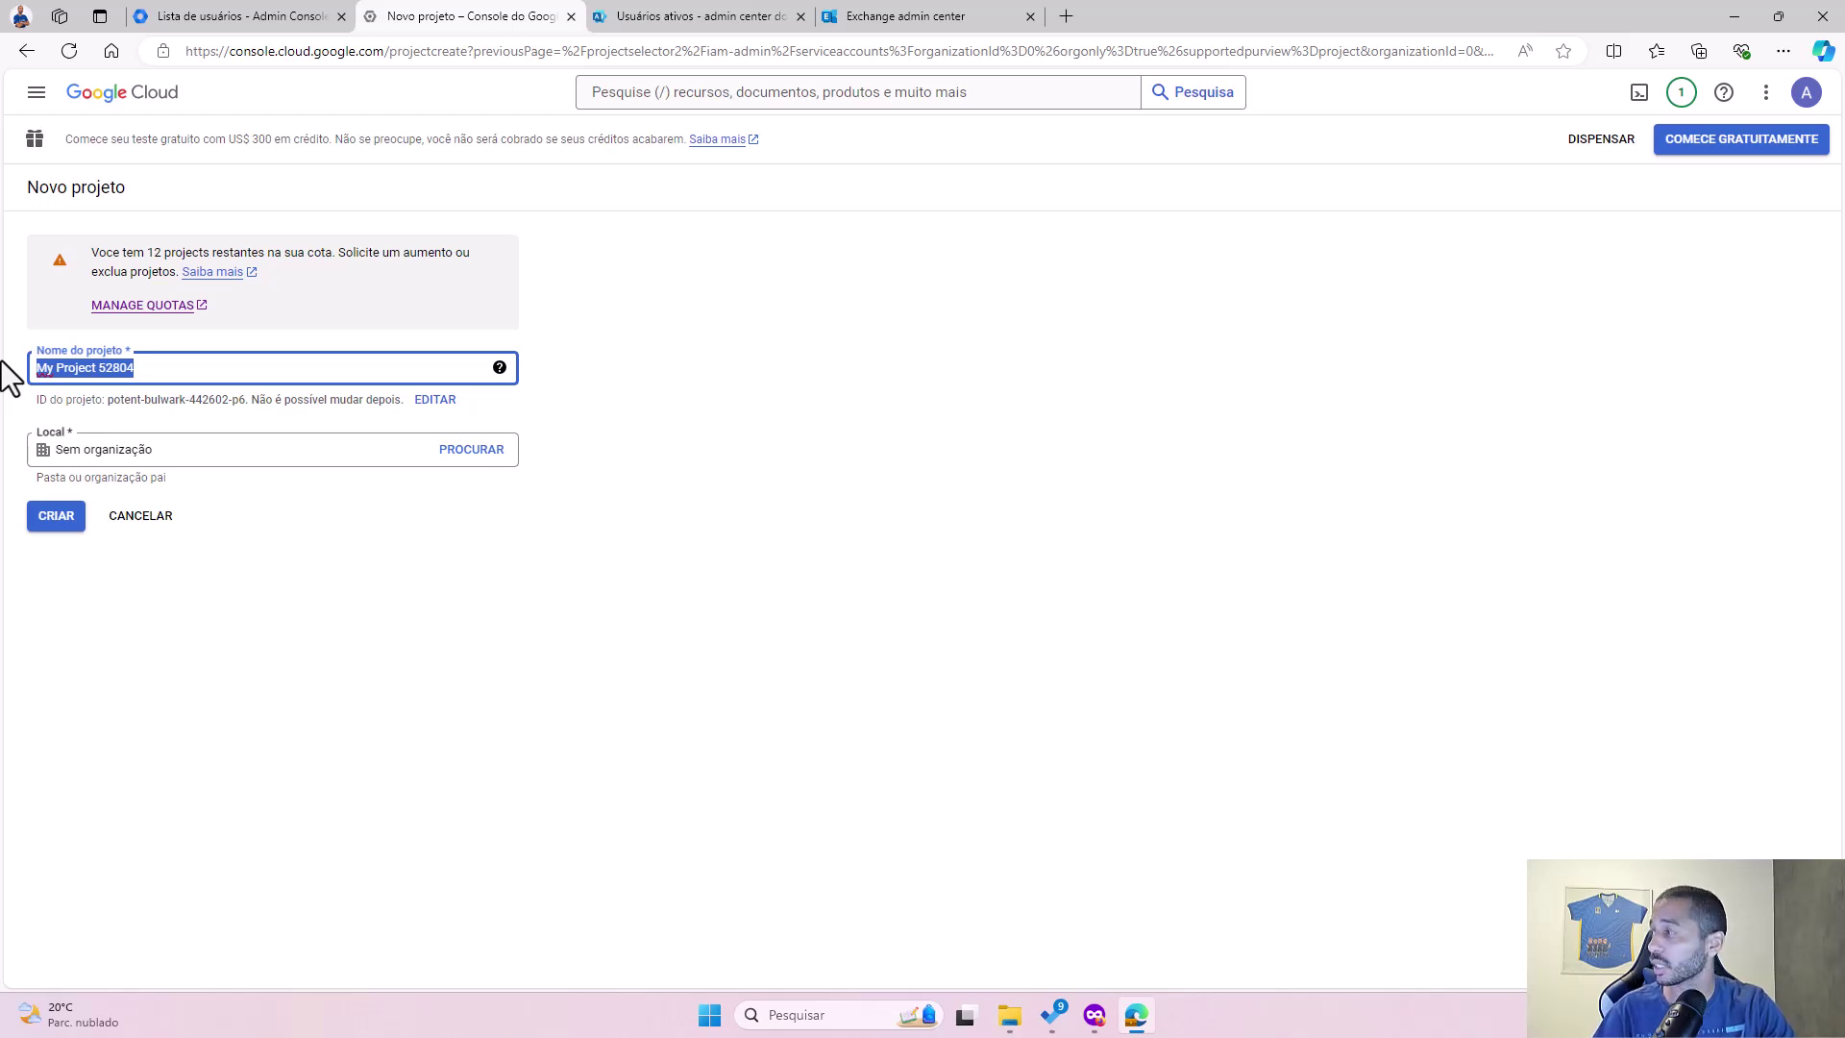
text(Migracao)
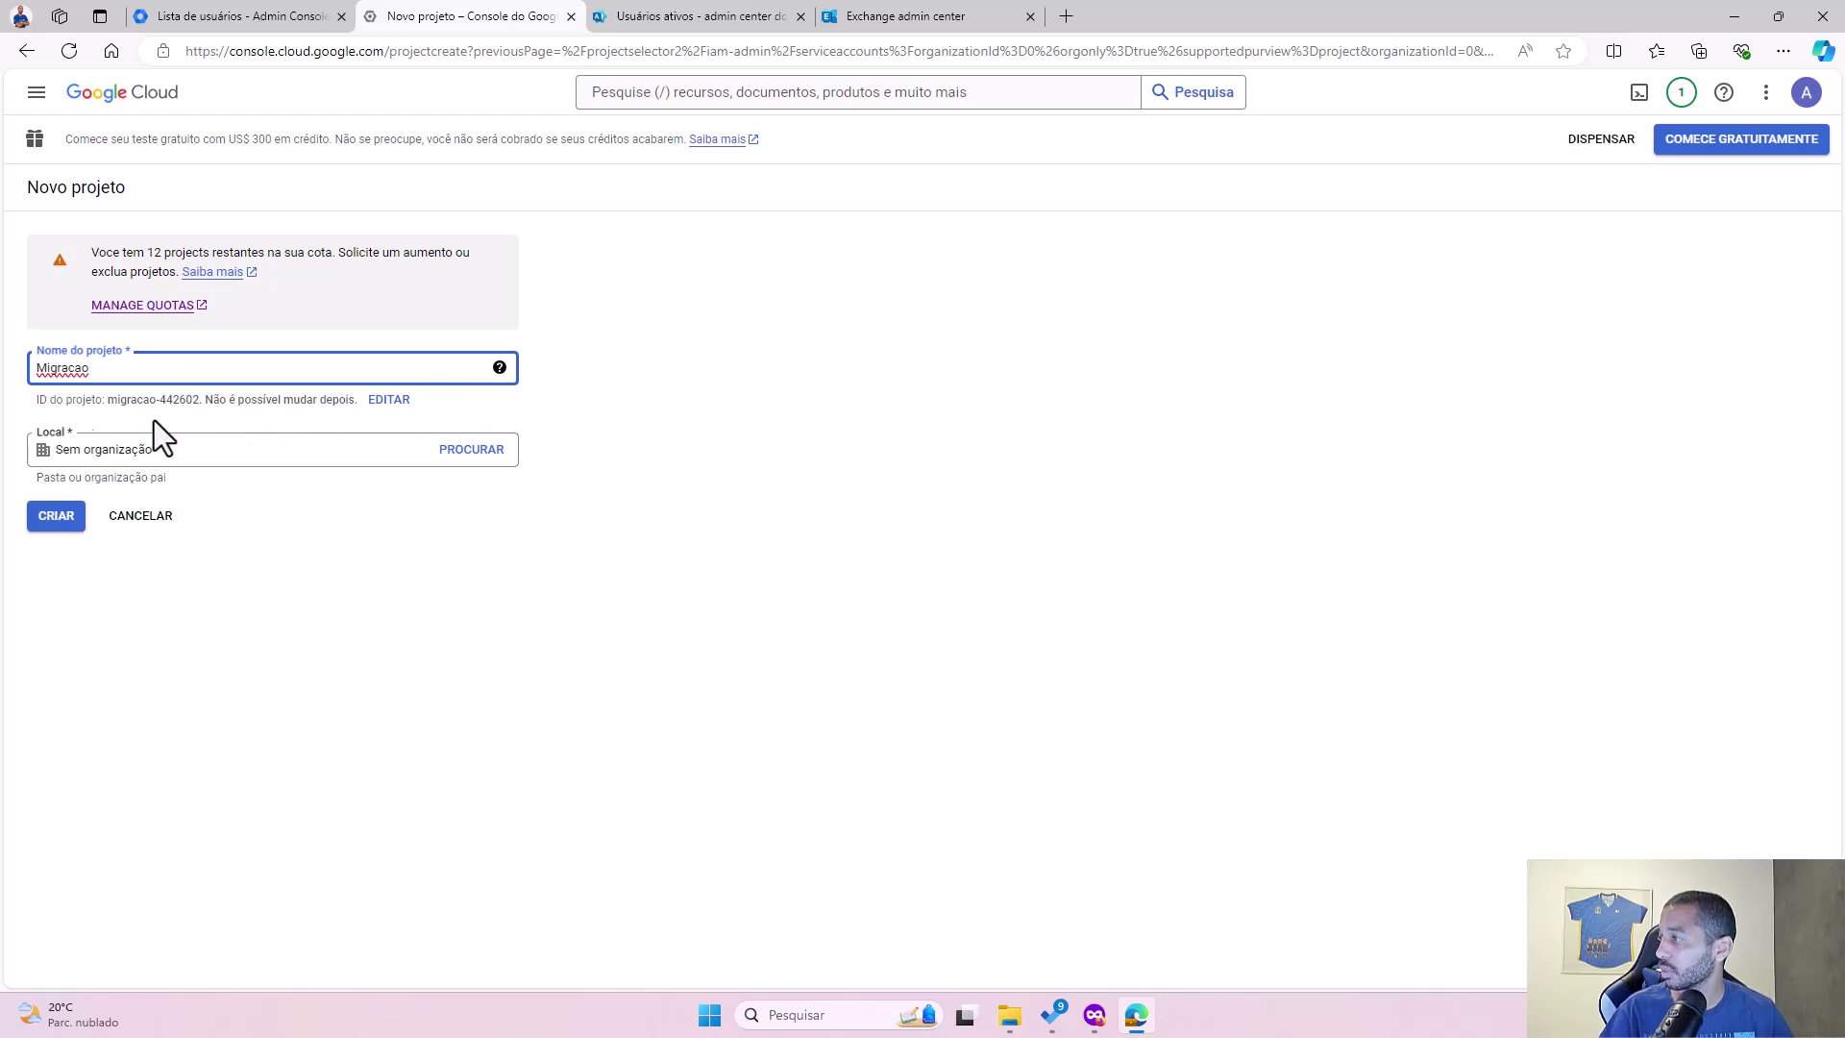
click(413, 540)
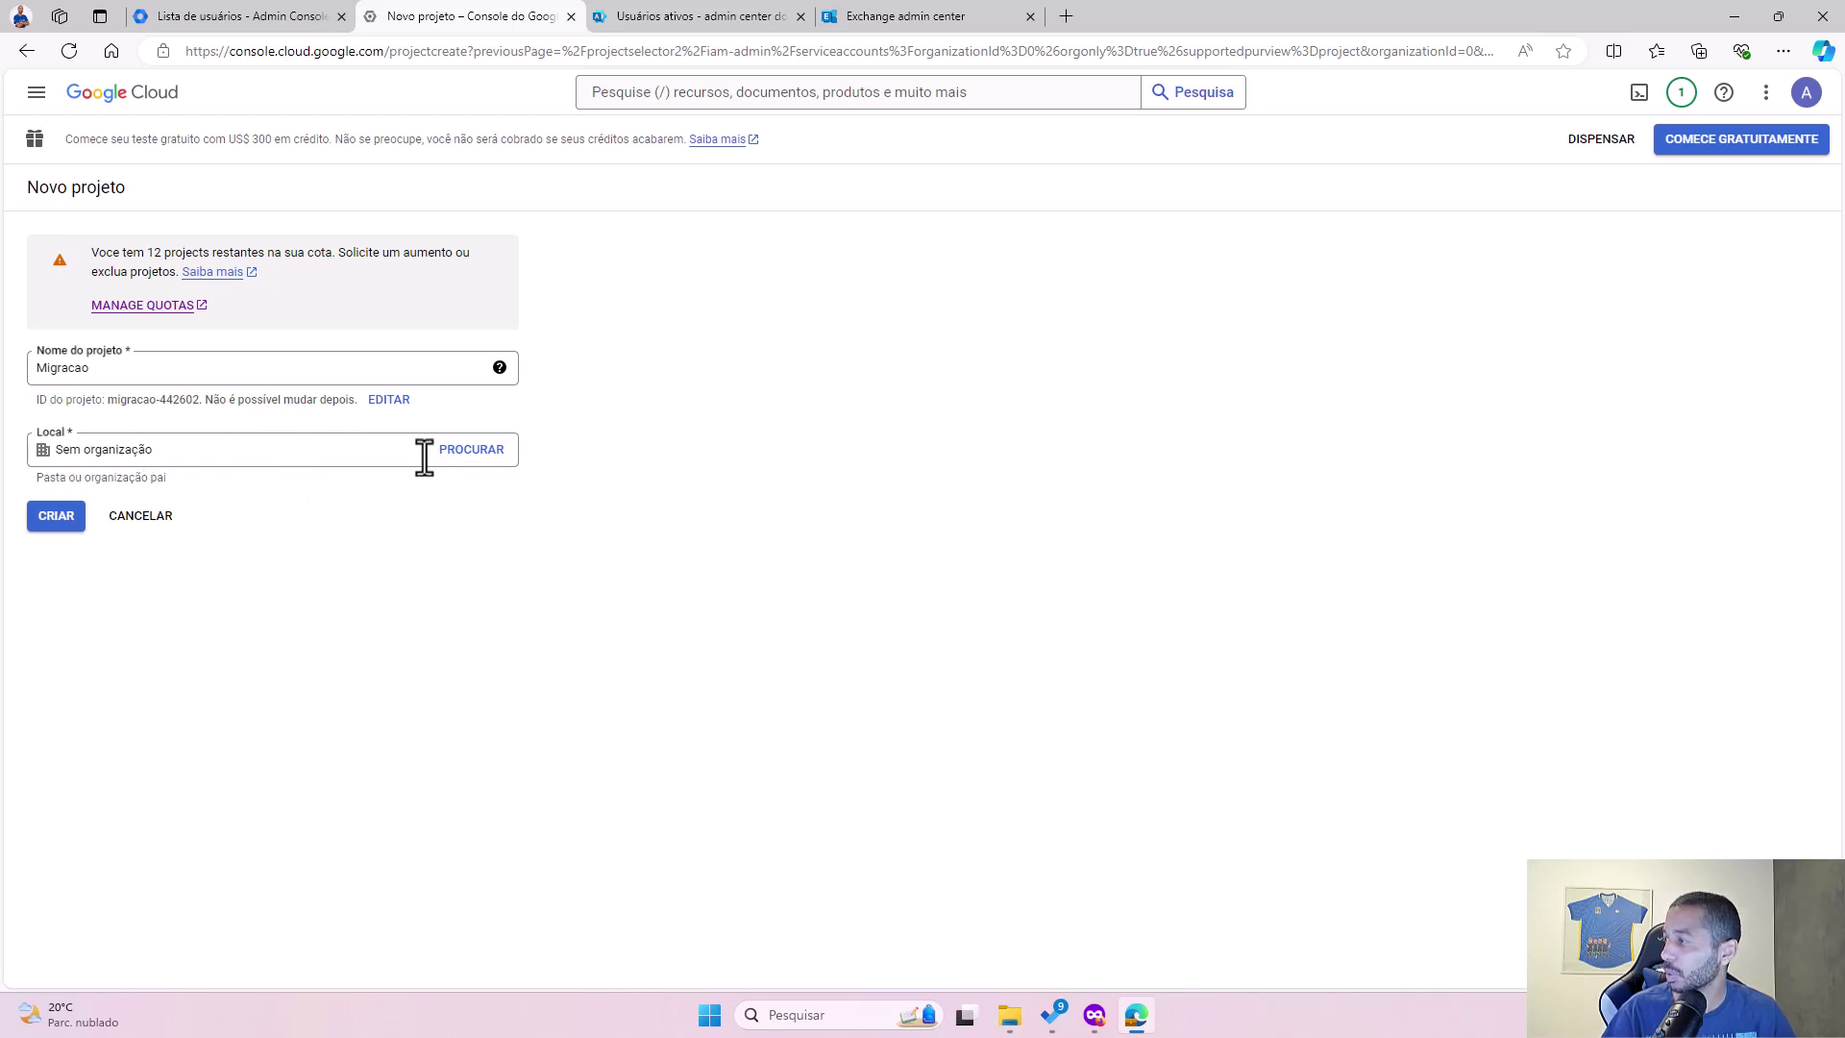
click(460, 458)
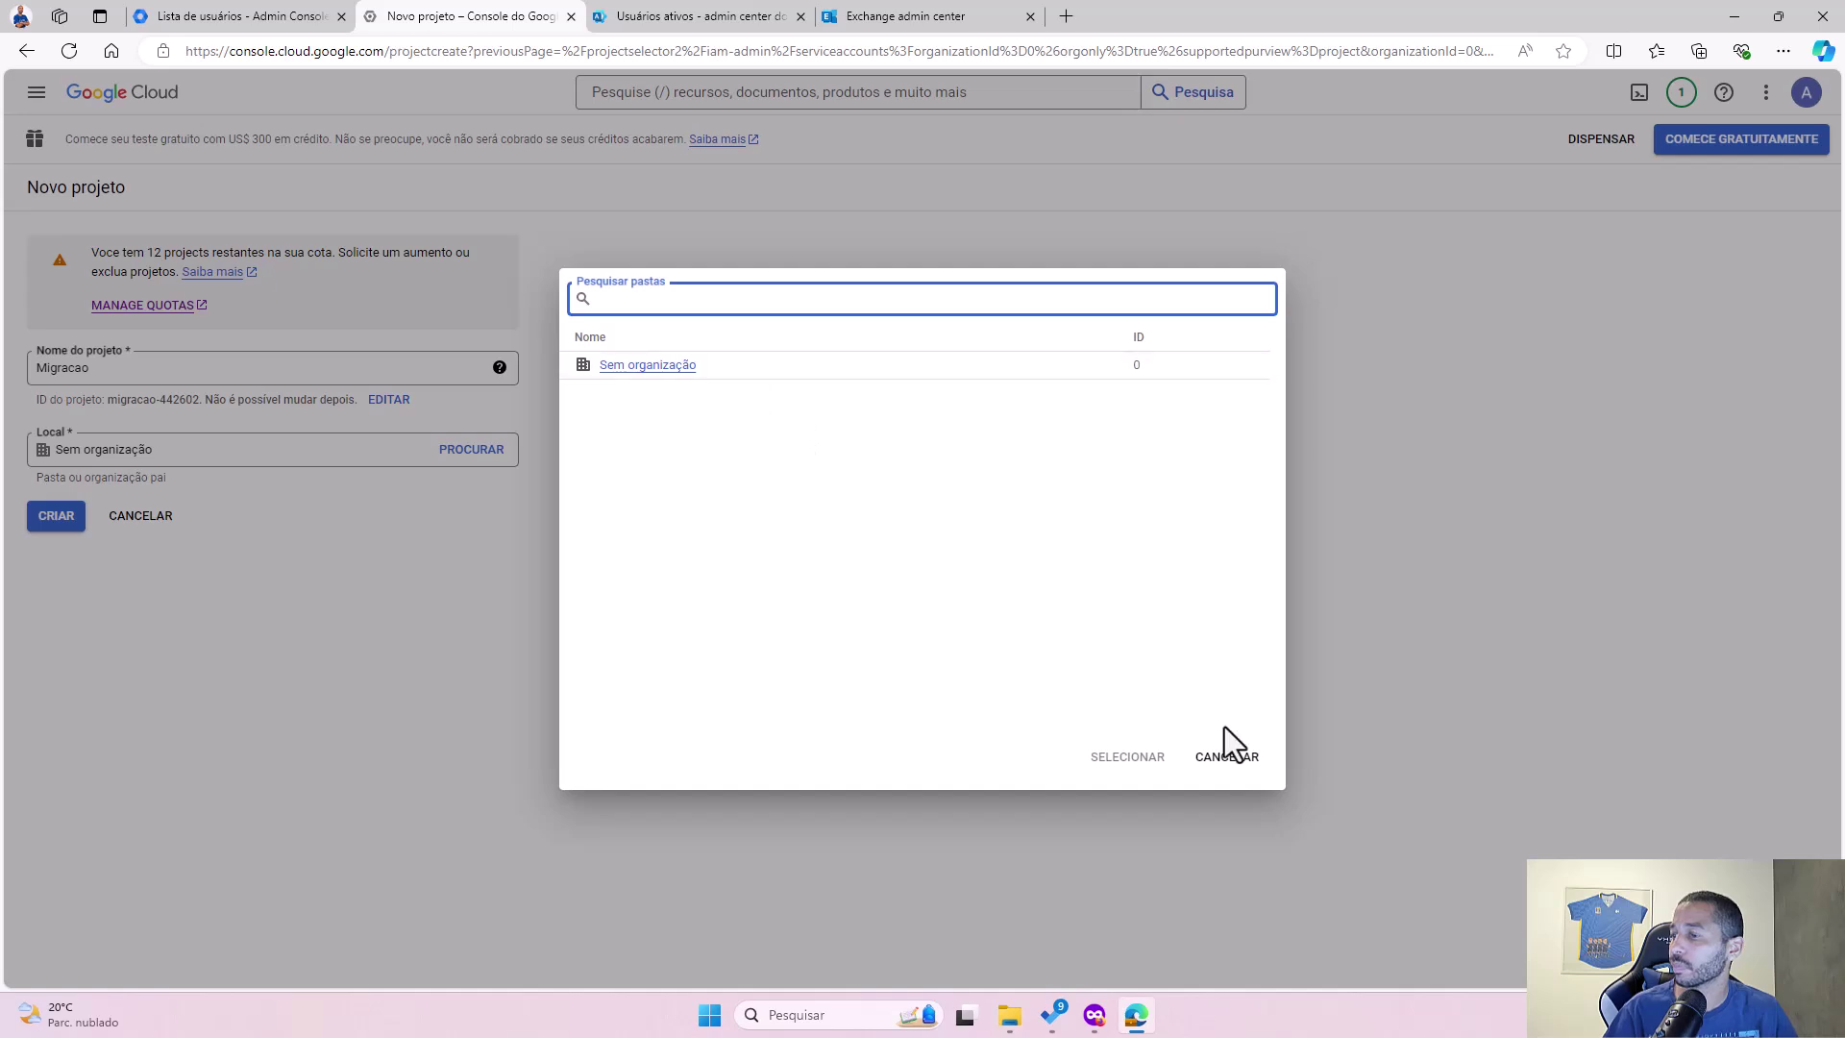
click(727, 369)
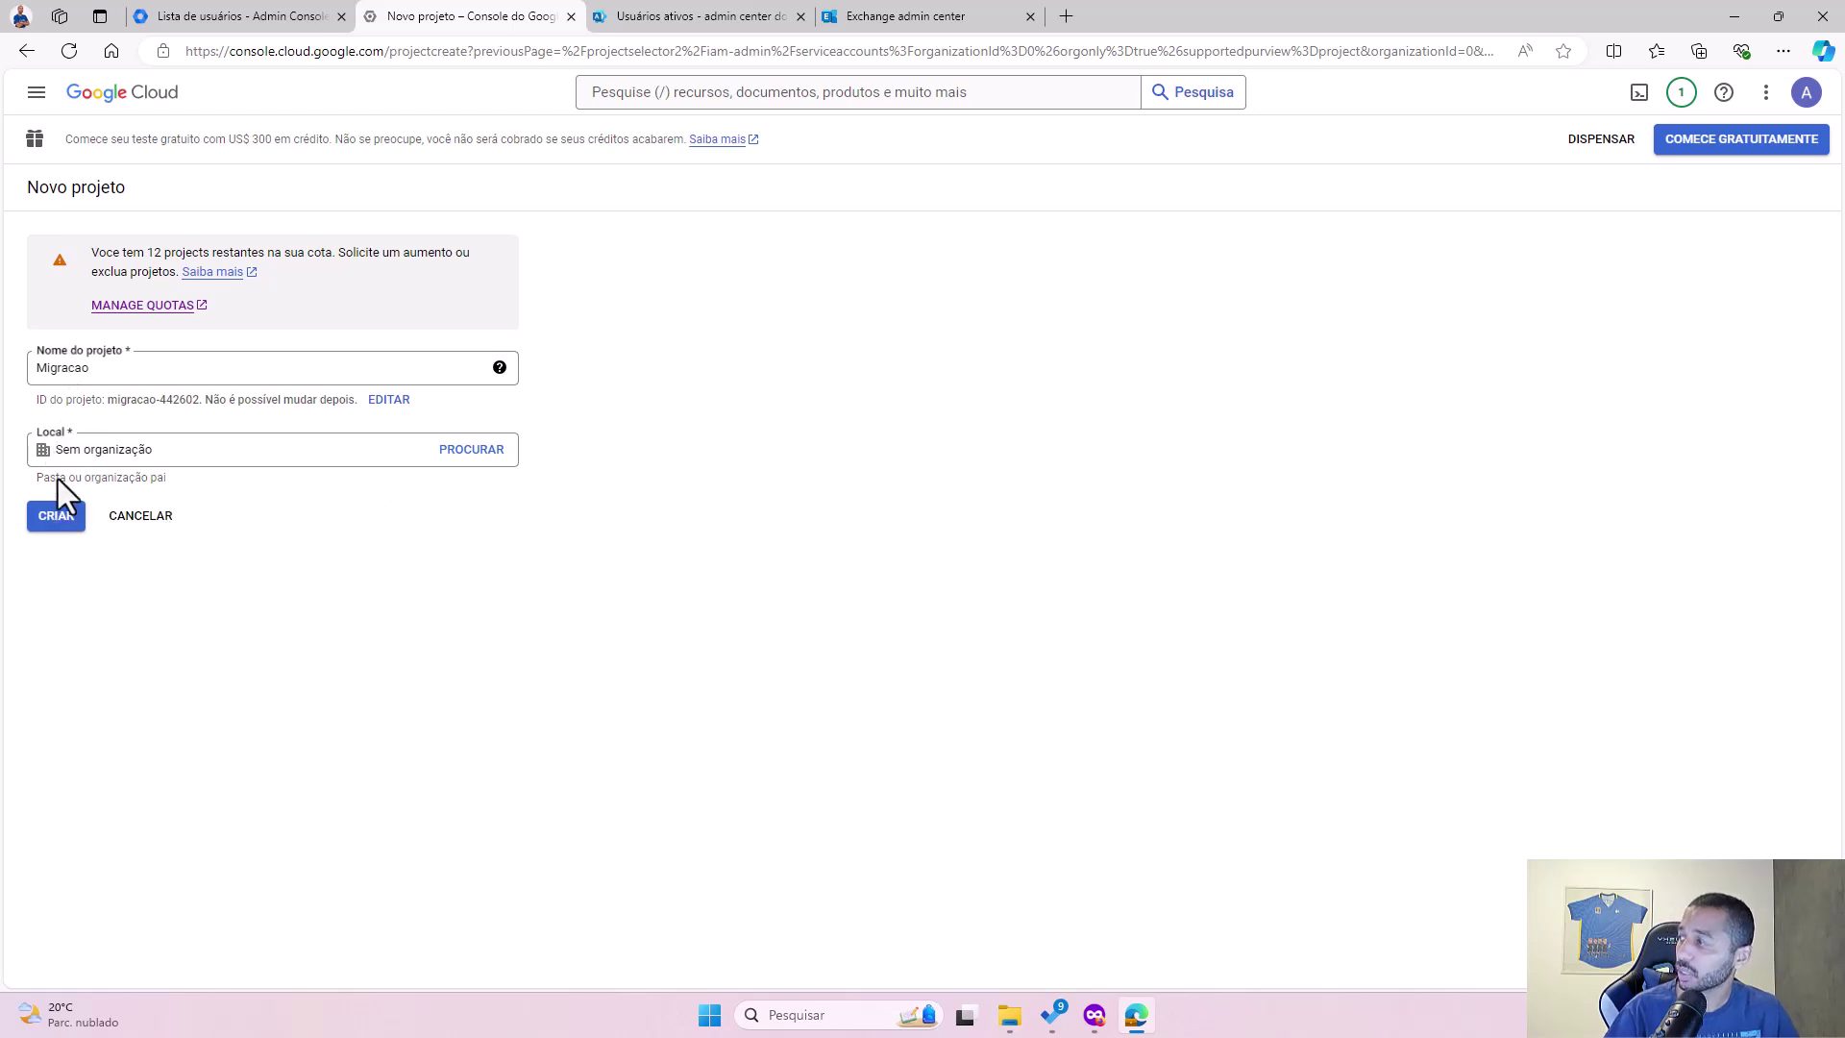
click(51, 524)
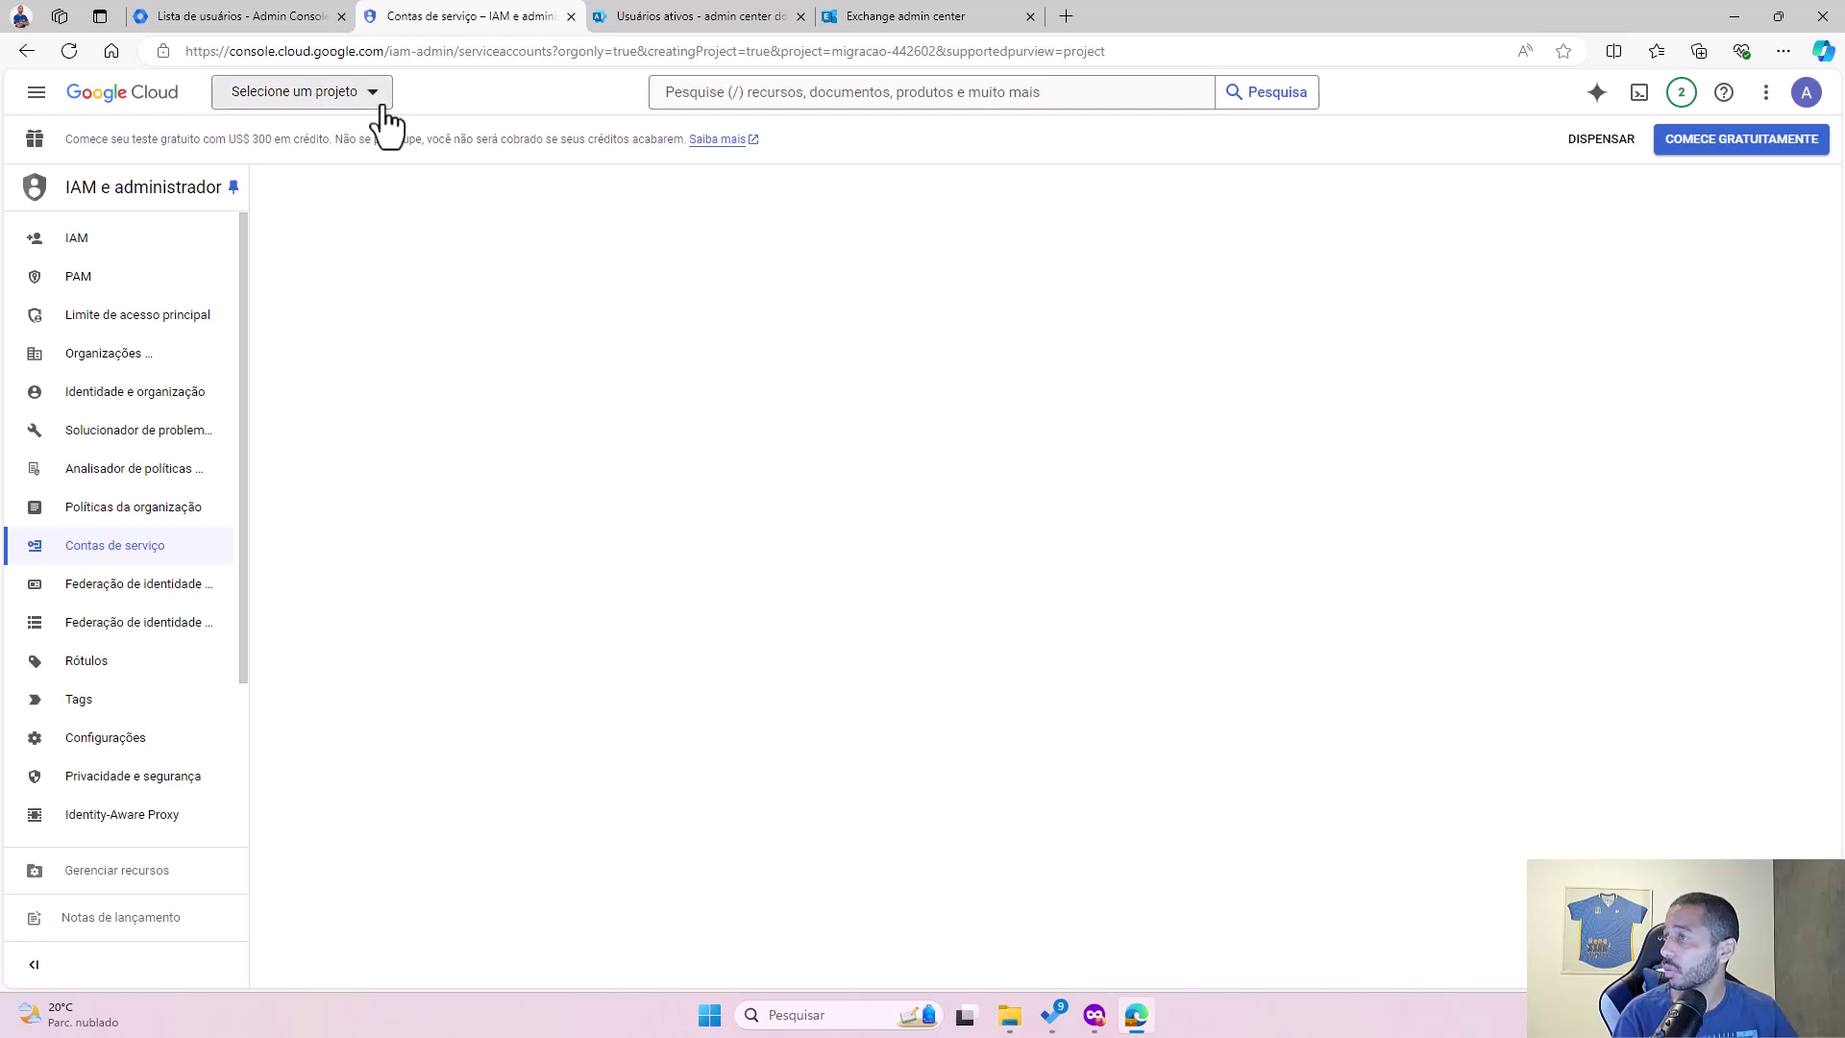
Step: Check the project-creation notifications and the project list, keeping the current project
click(1677, 96)
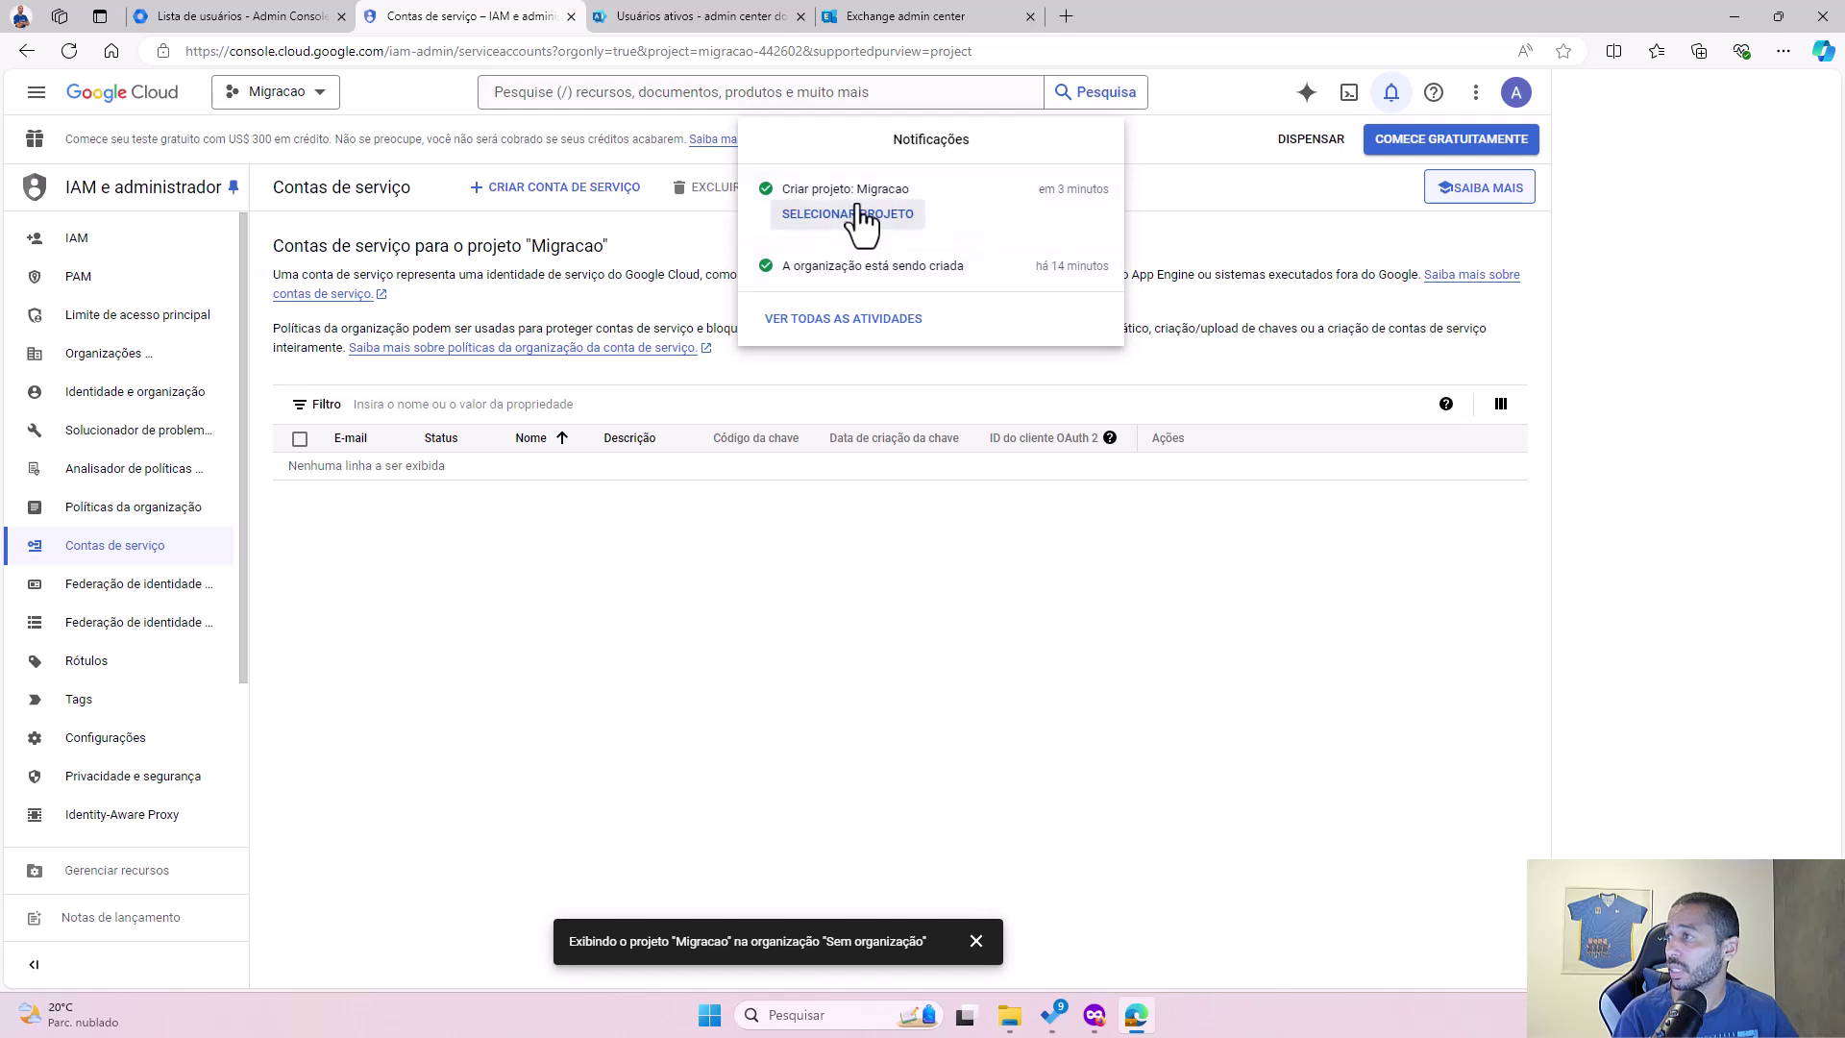
click(784, 513)
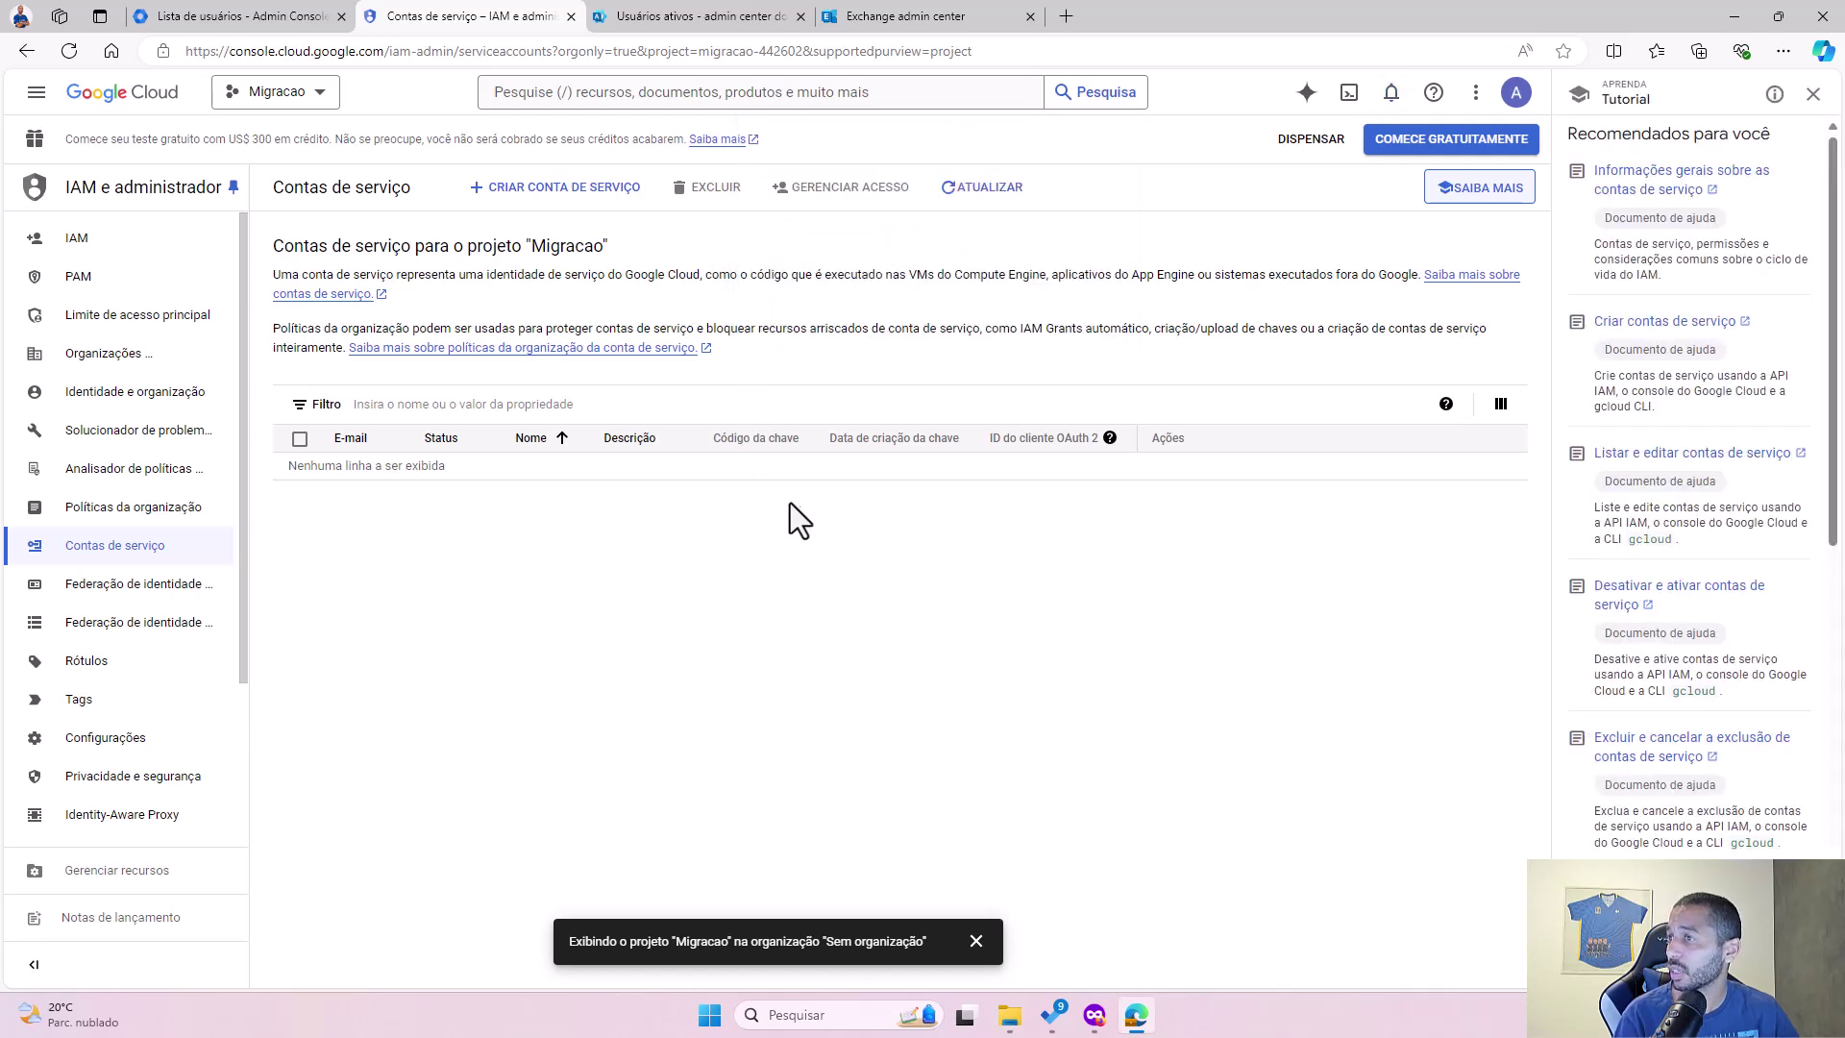
click(314, 113)
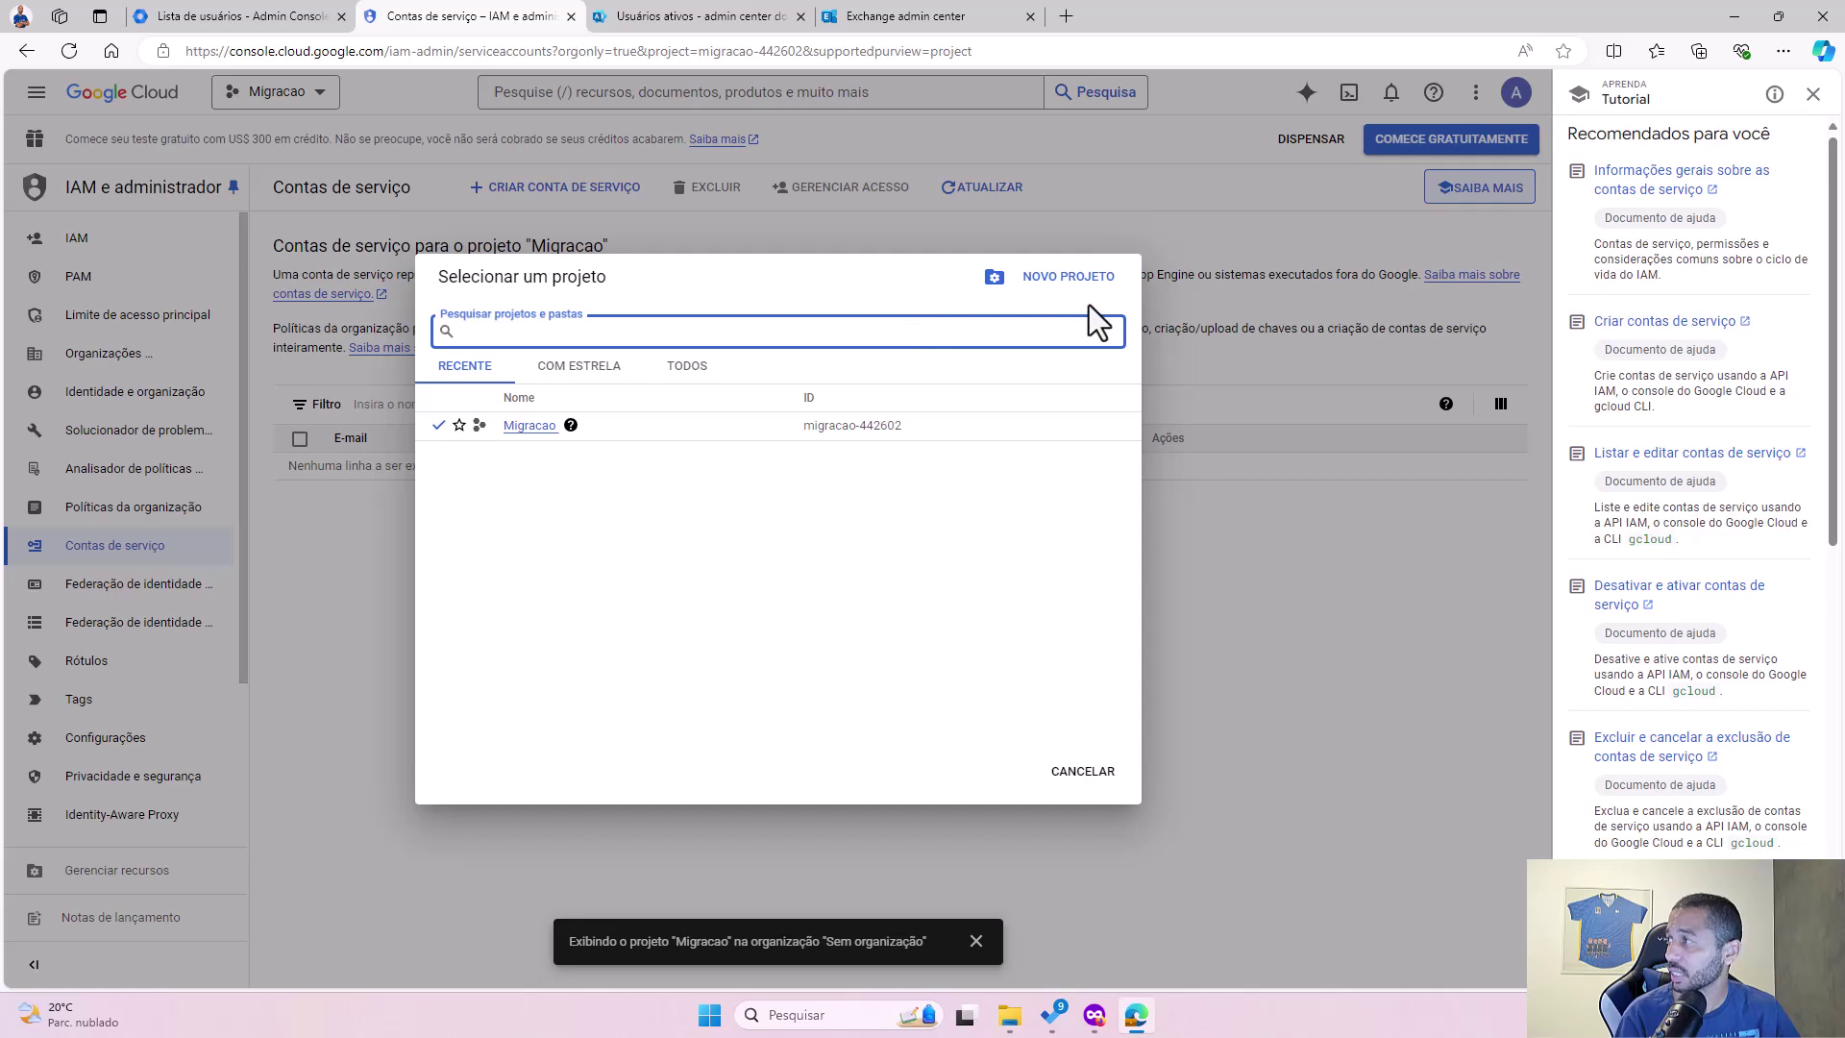
click(1091, 772)
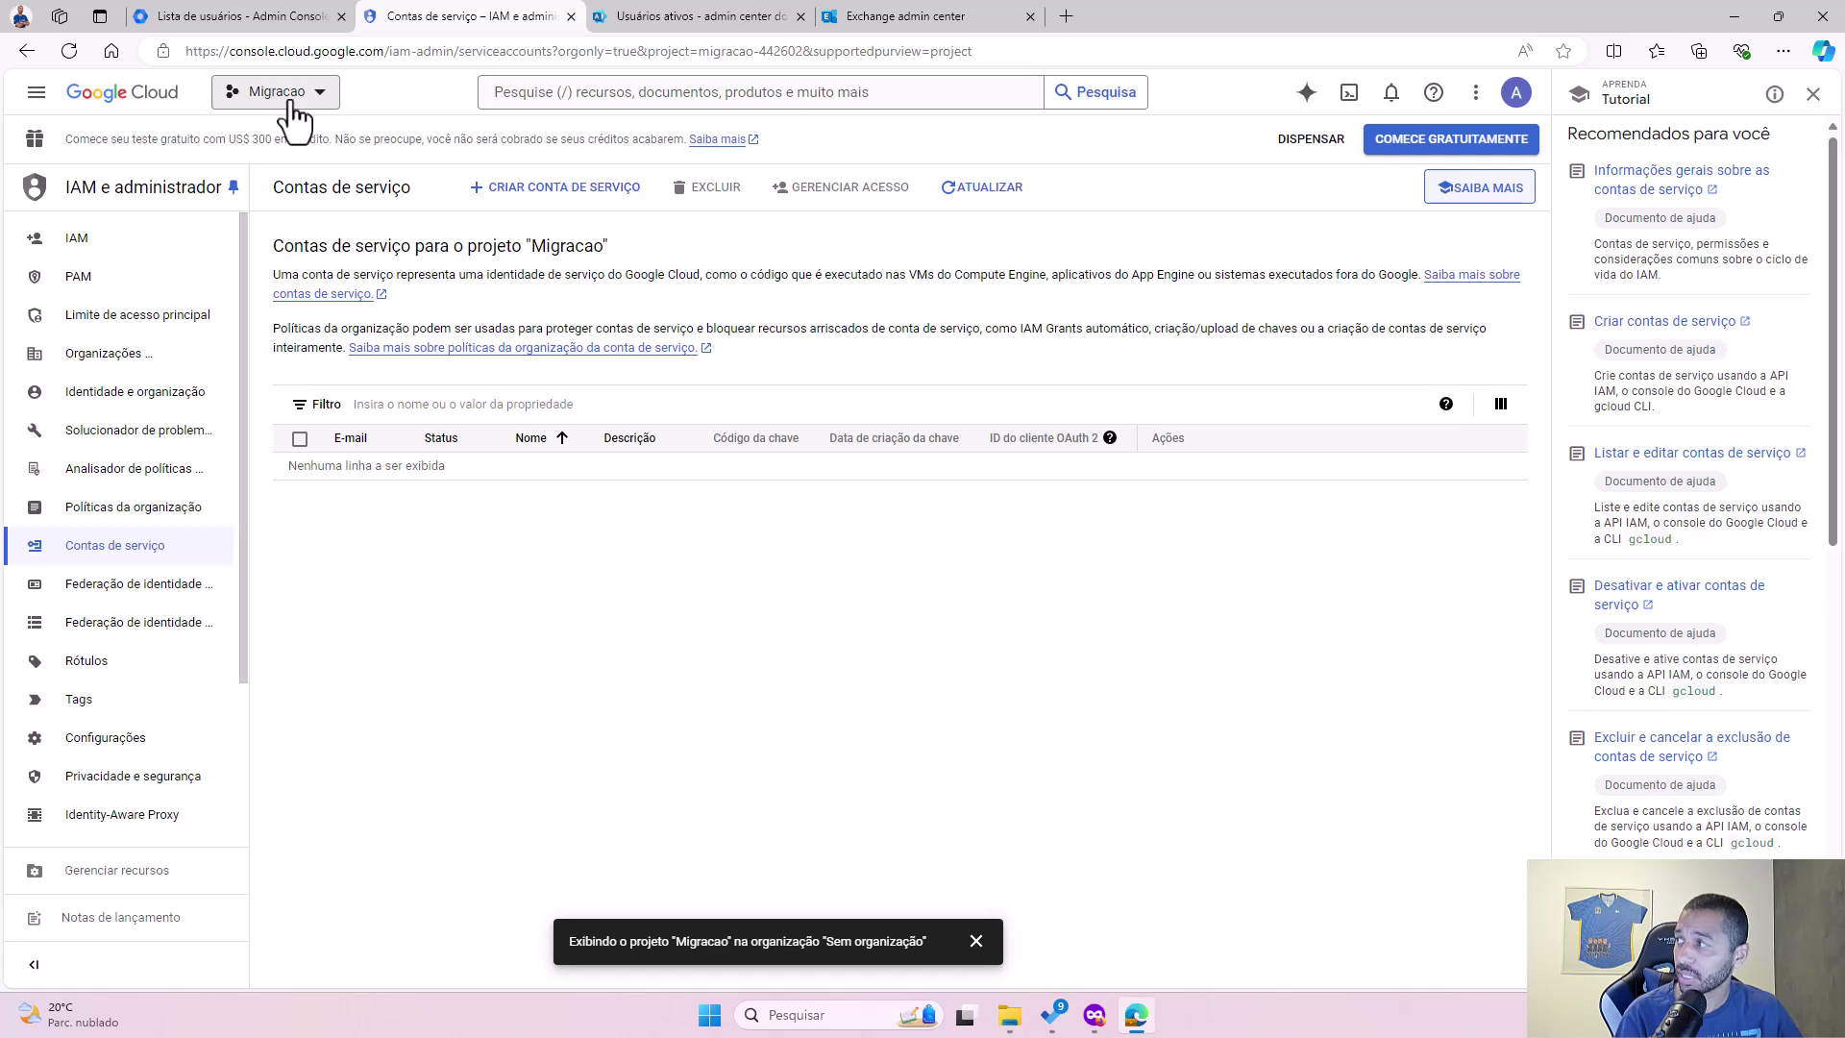
Step: Go to the APIs e serviços dashboard from the main navigation menu
click(35, 93)
mouse_move(149, 308)
click(120, 306)
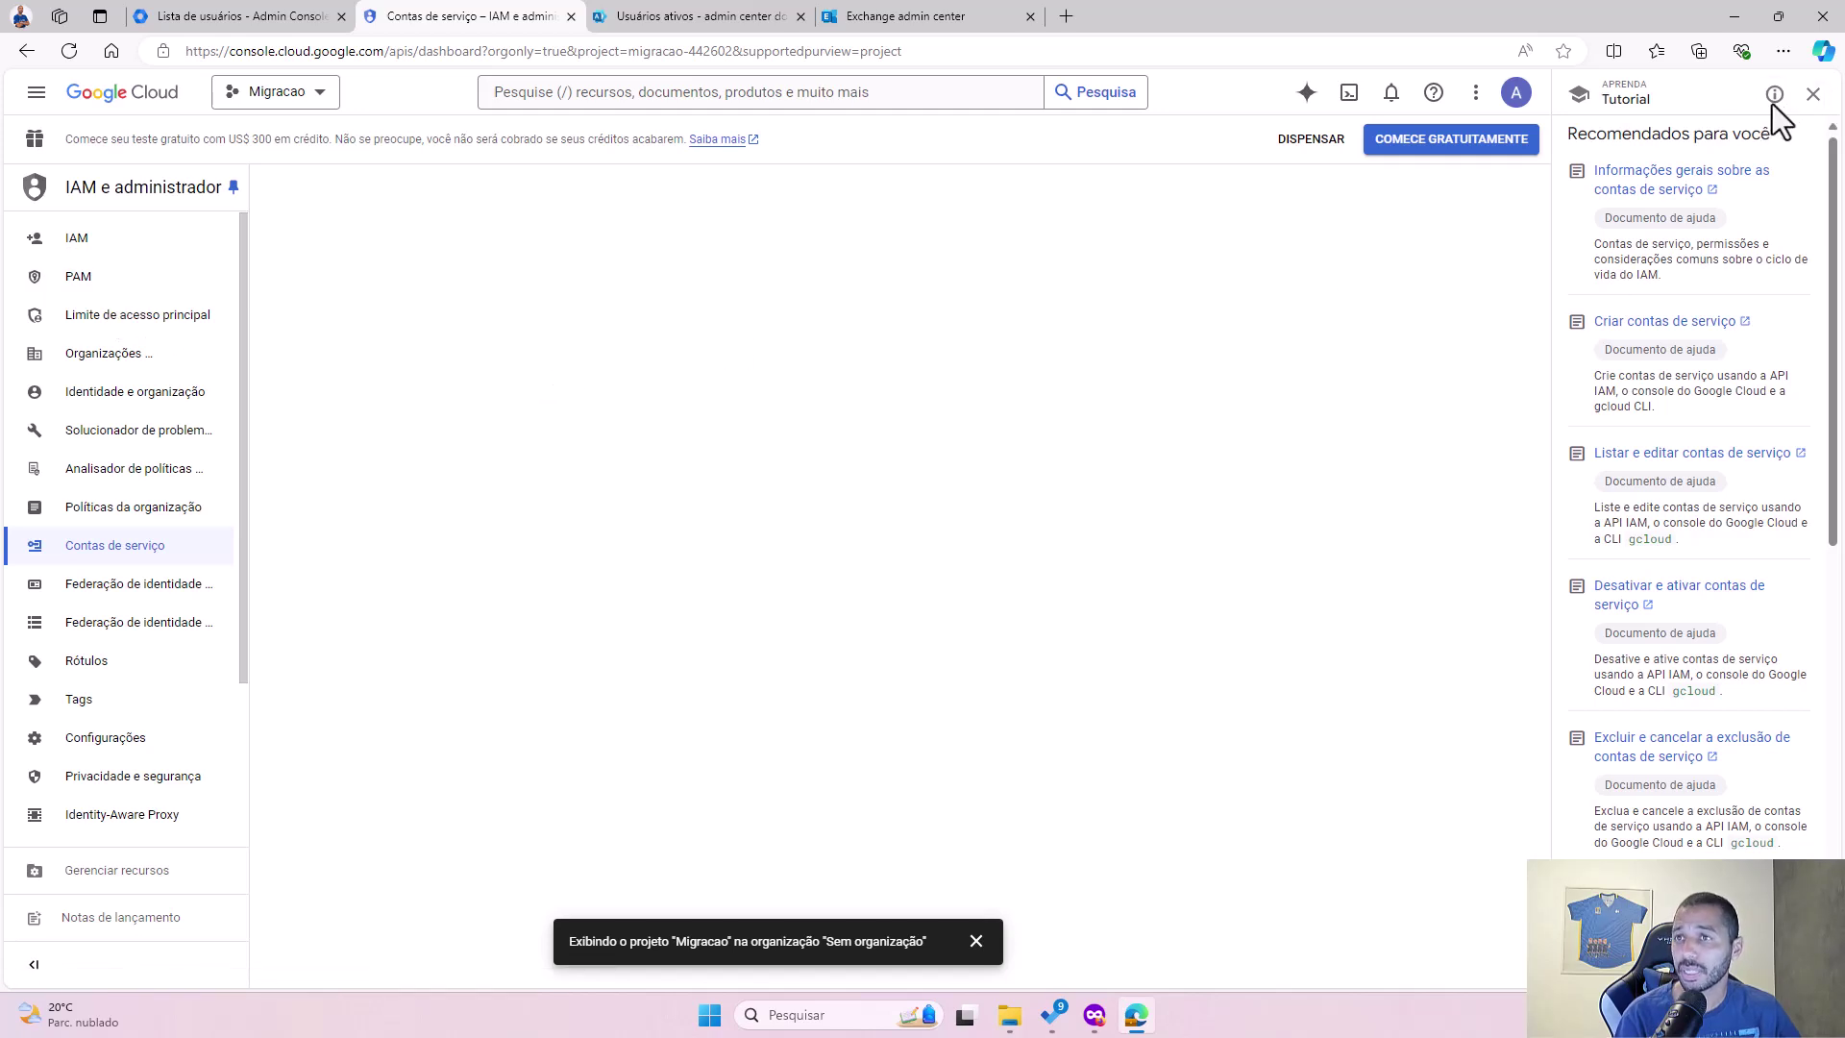
Step: Close the Tutorial panel, search 'google calendar' and enable the Google Calendar API, then return to Biblioteca
click(1813, 95)
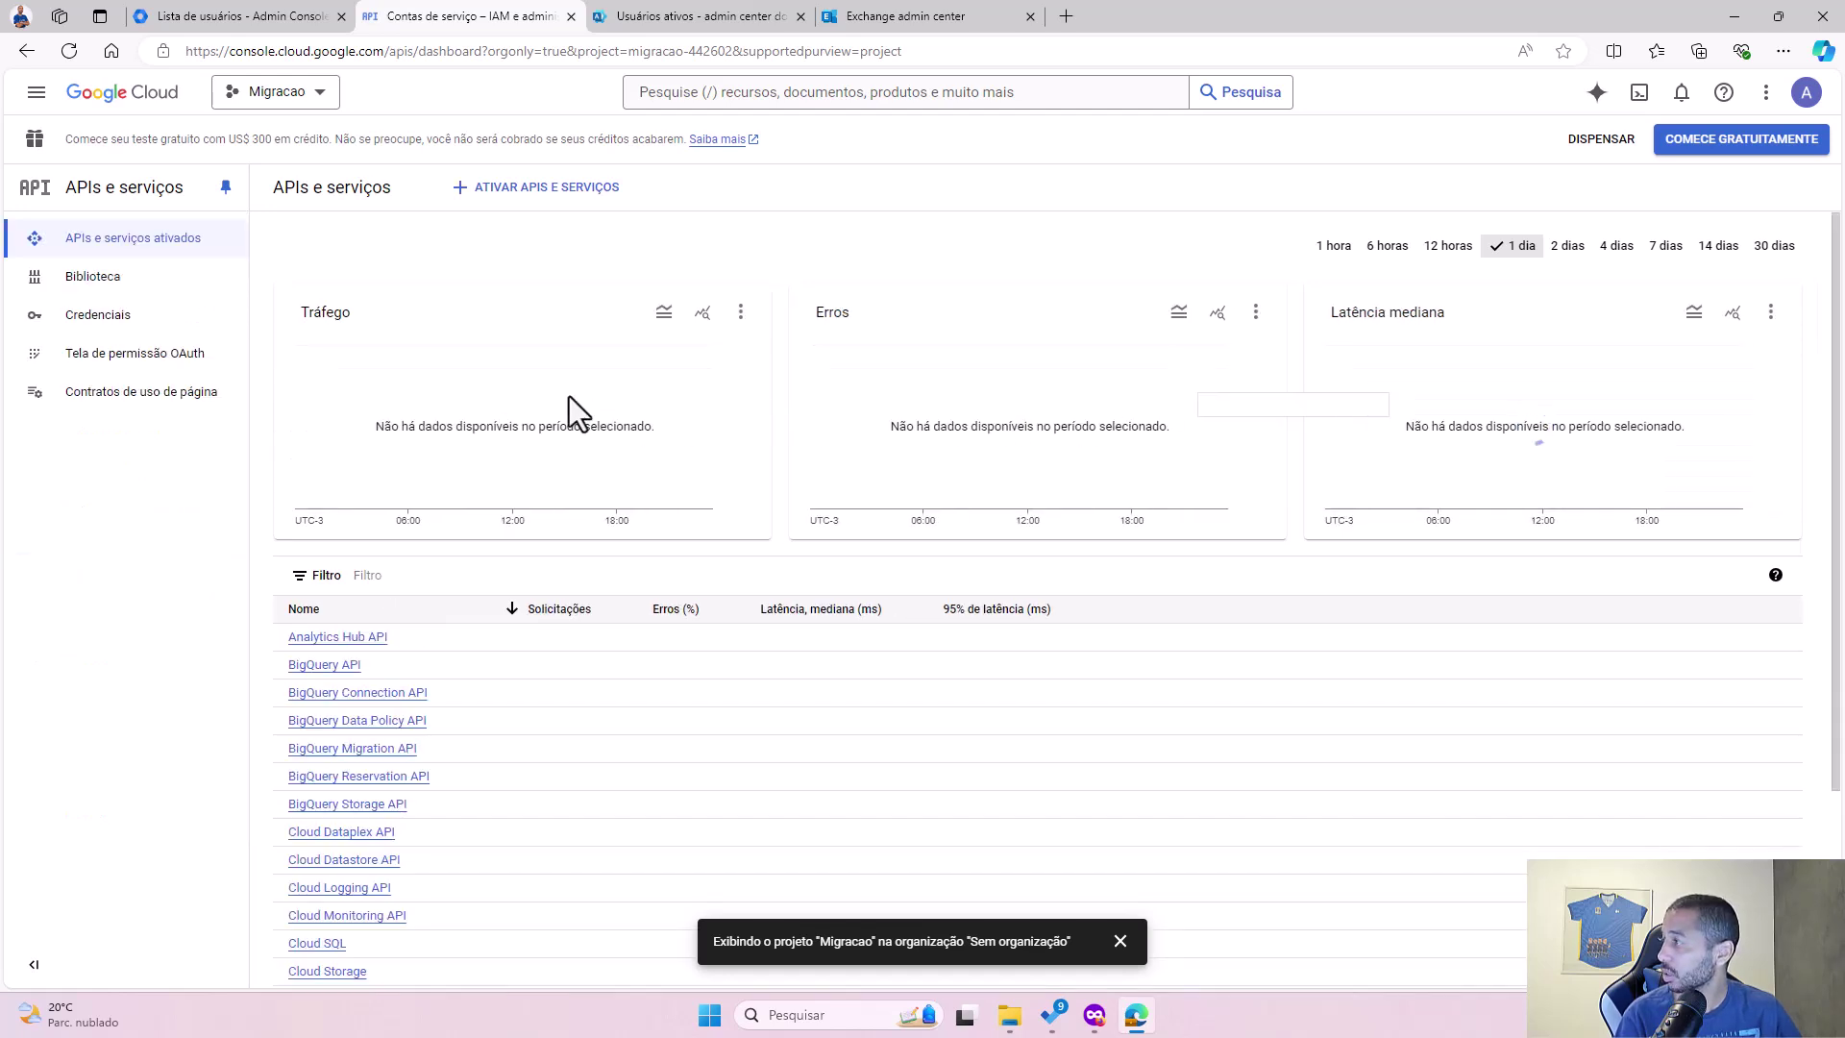
click(115, 281)
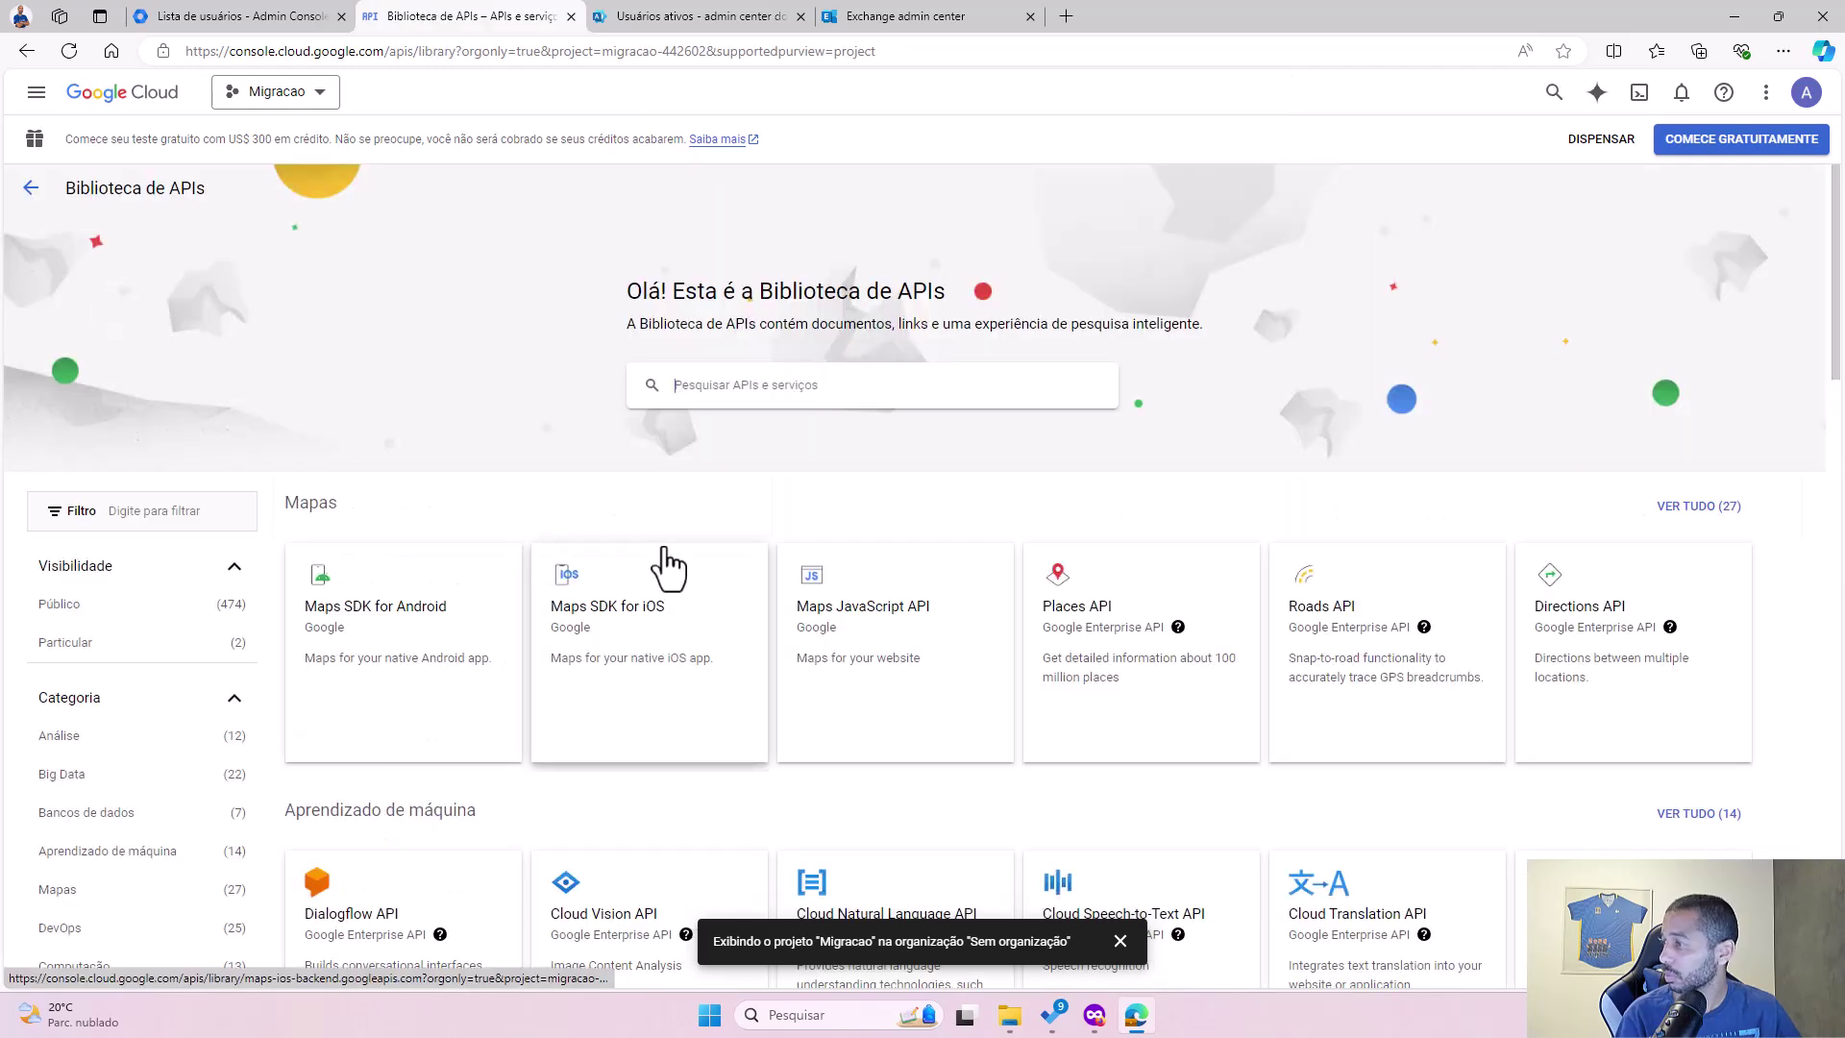
click(800, 392)
text(google calenda)
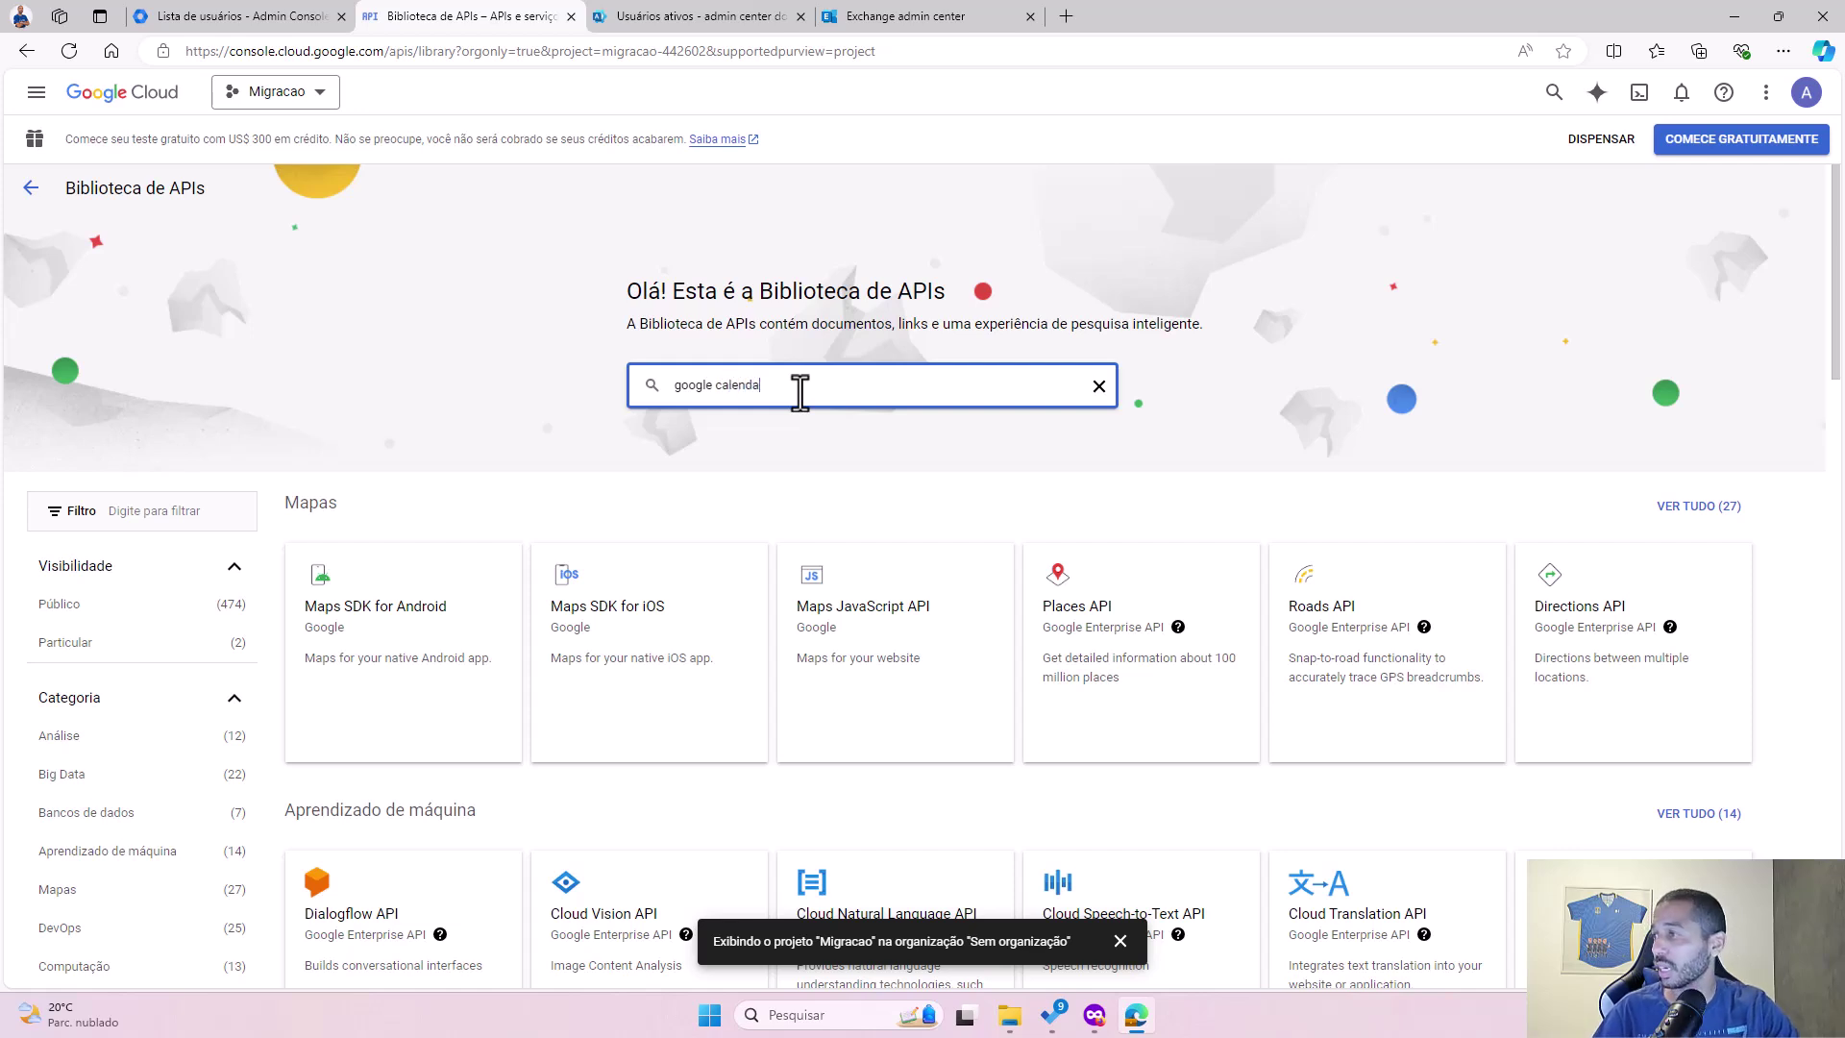
text(r)
key(Return)
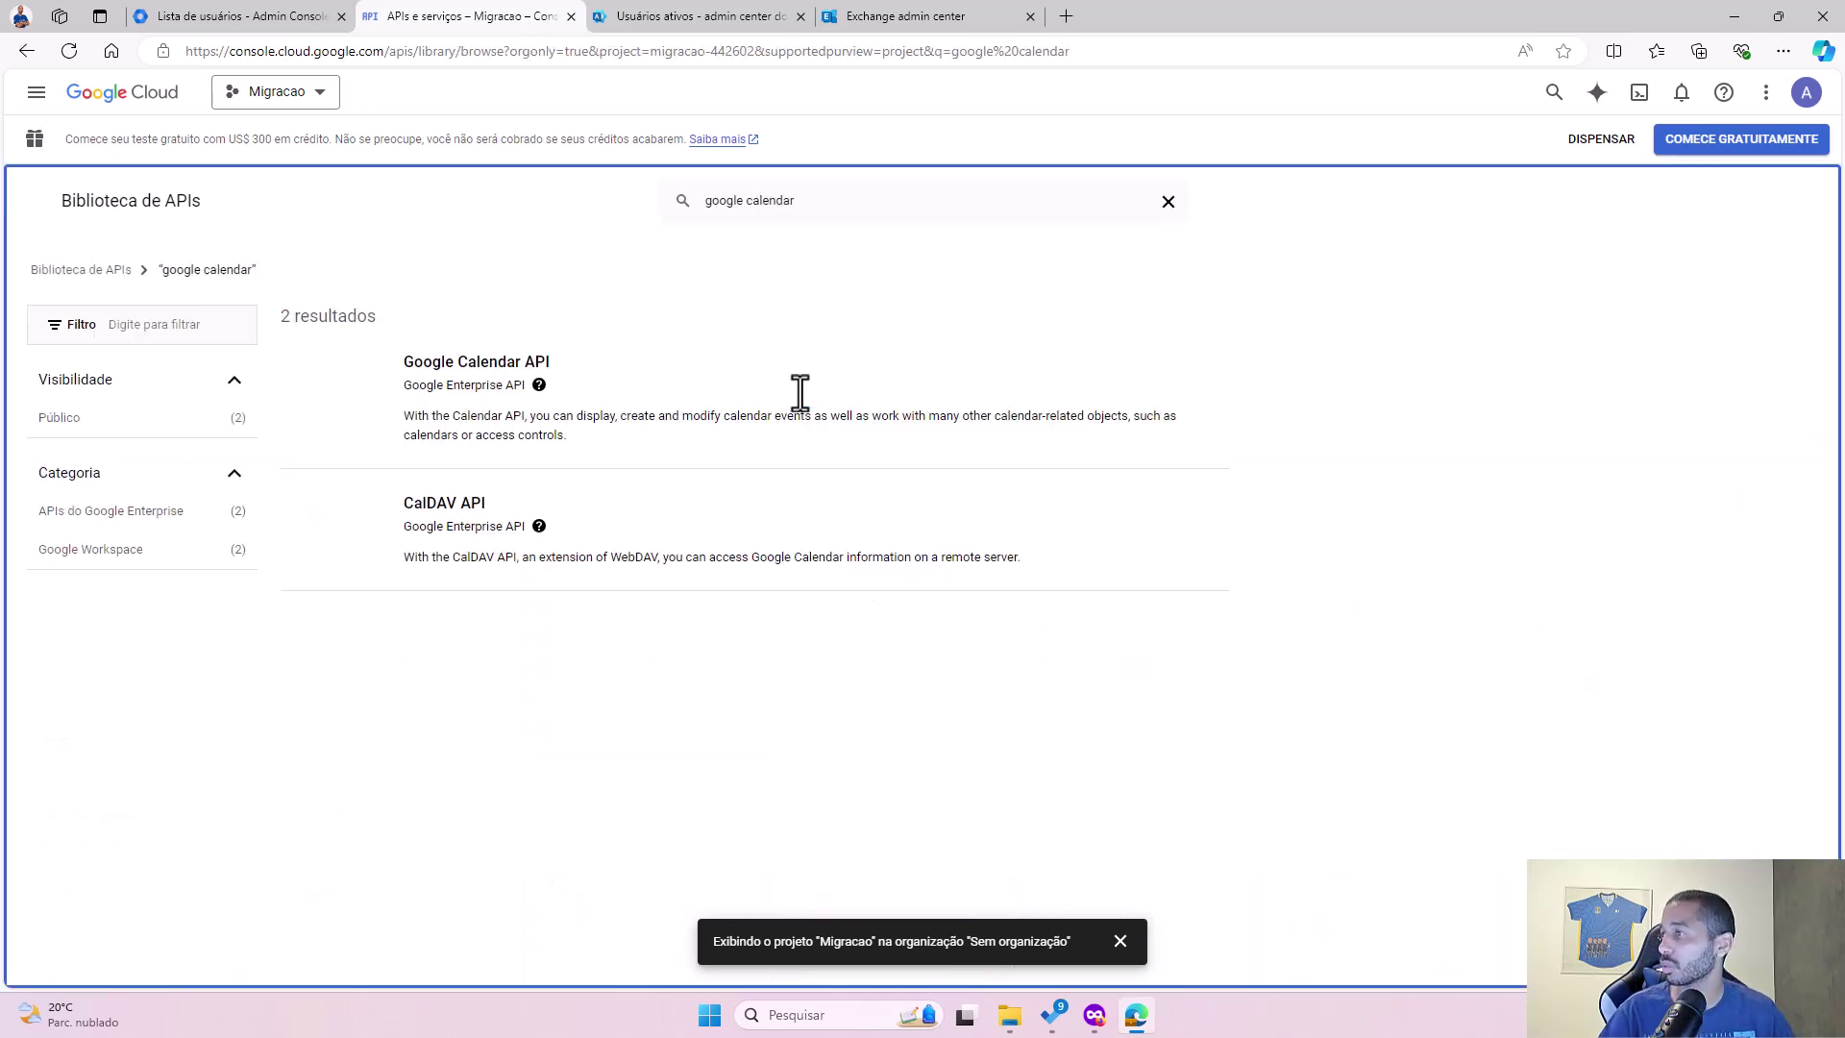
click(447, 367)
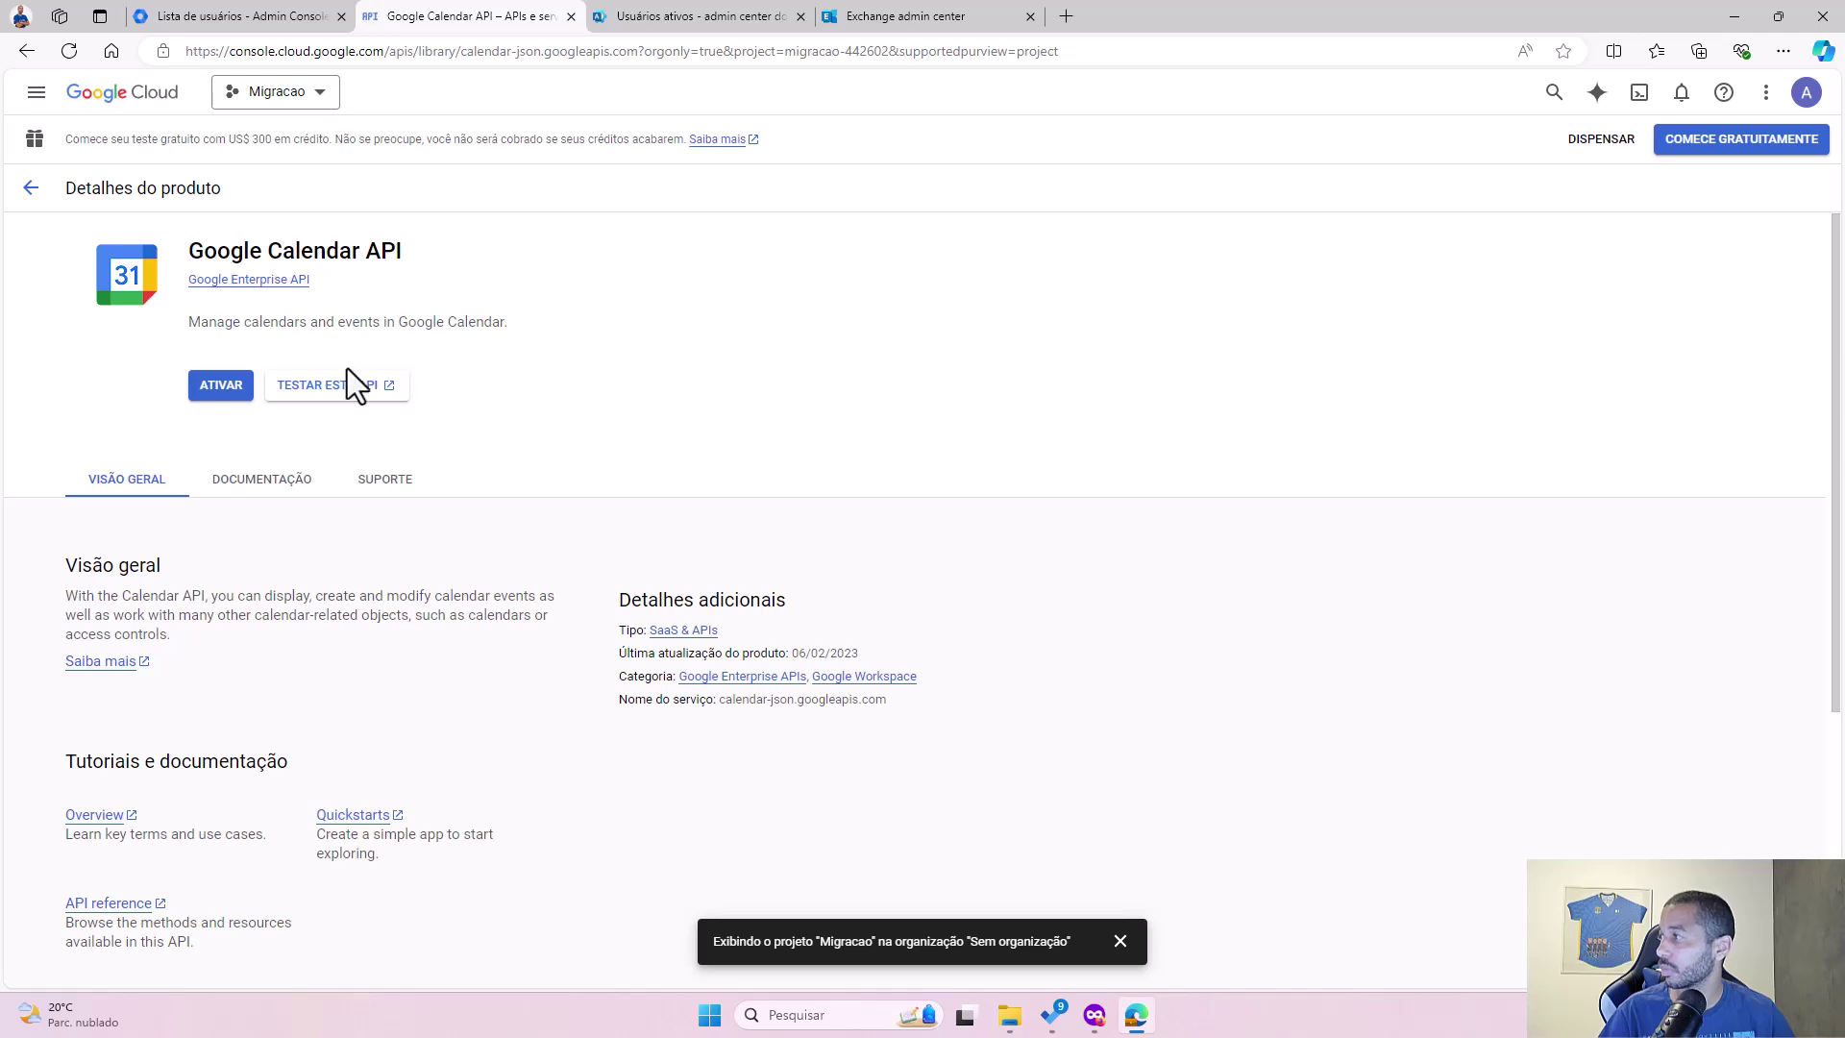
click(206, 387)
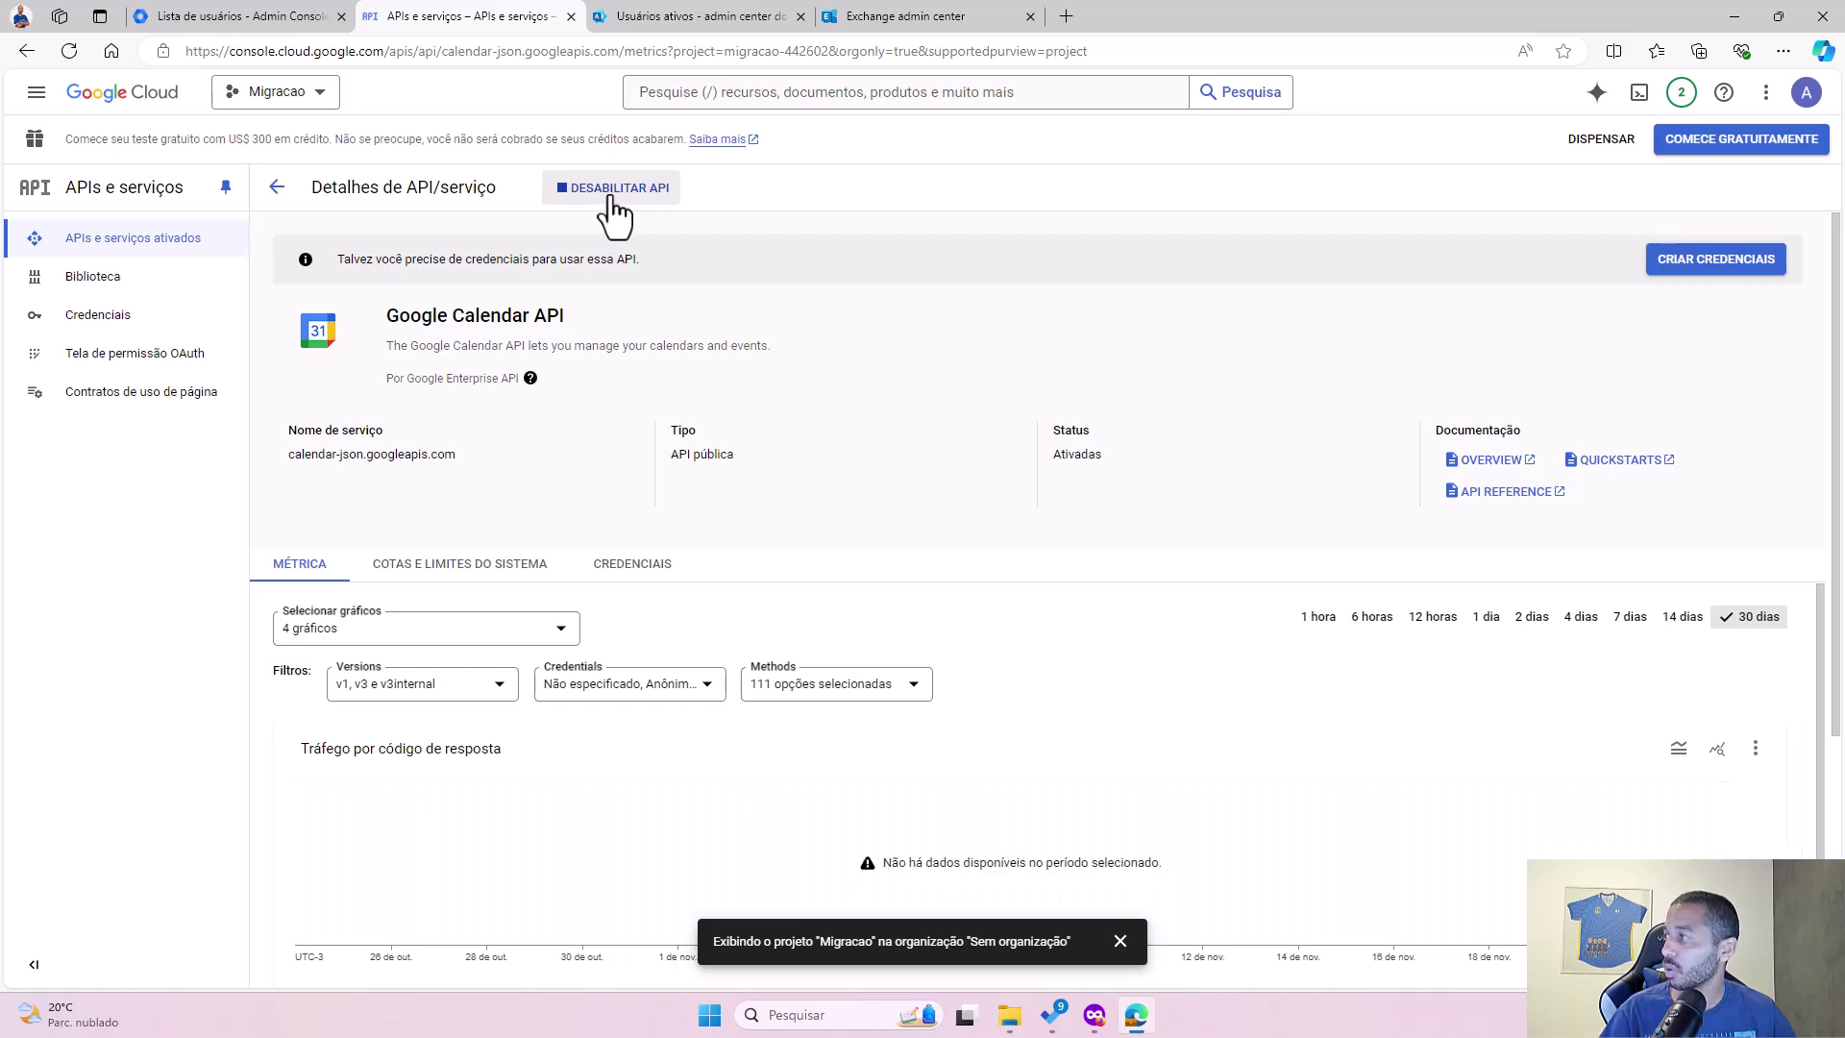
click(173, 241)
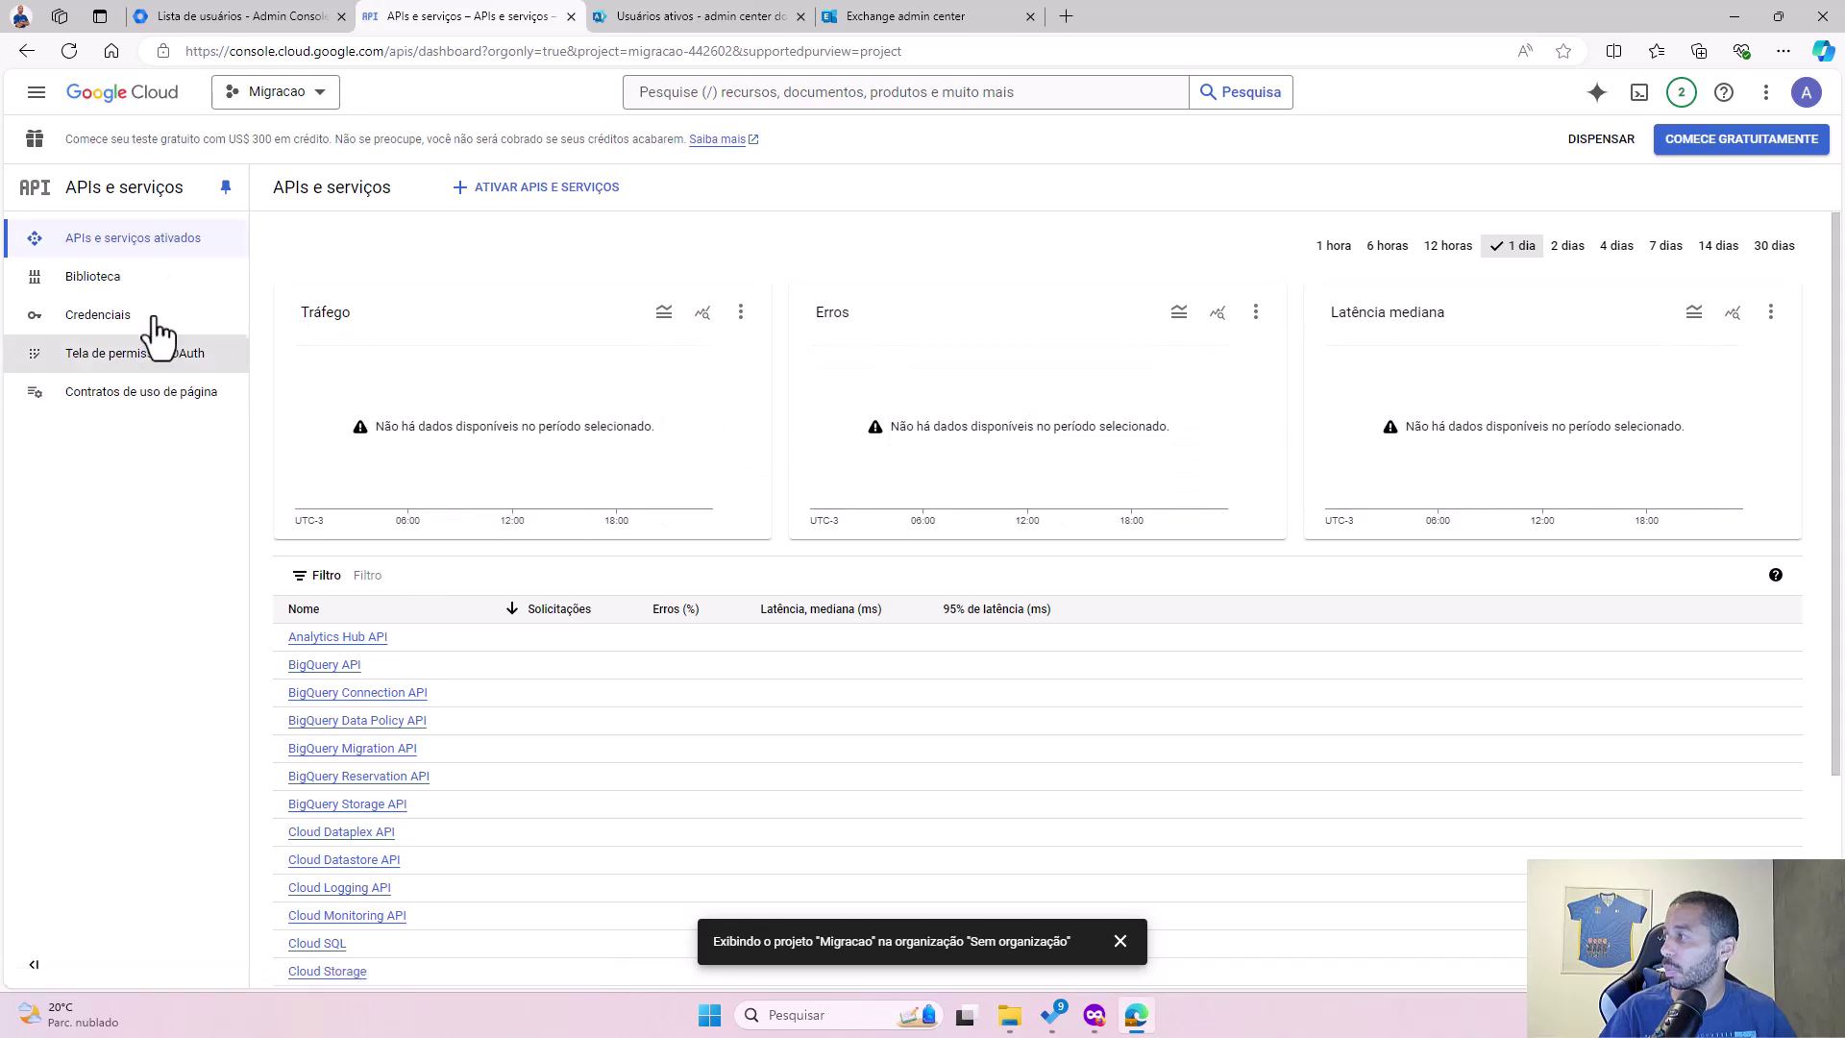
click(168, 281)
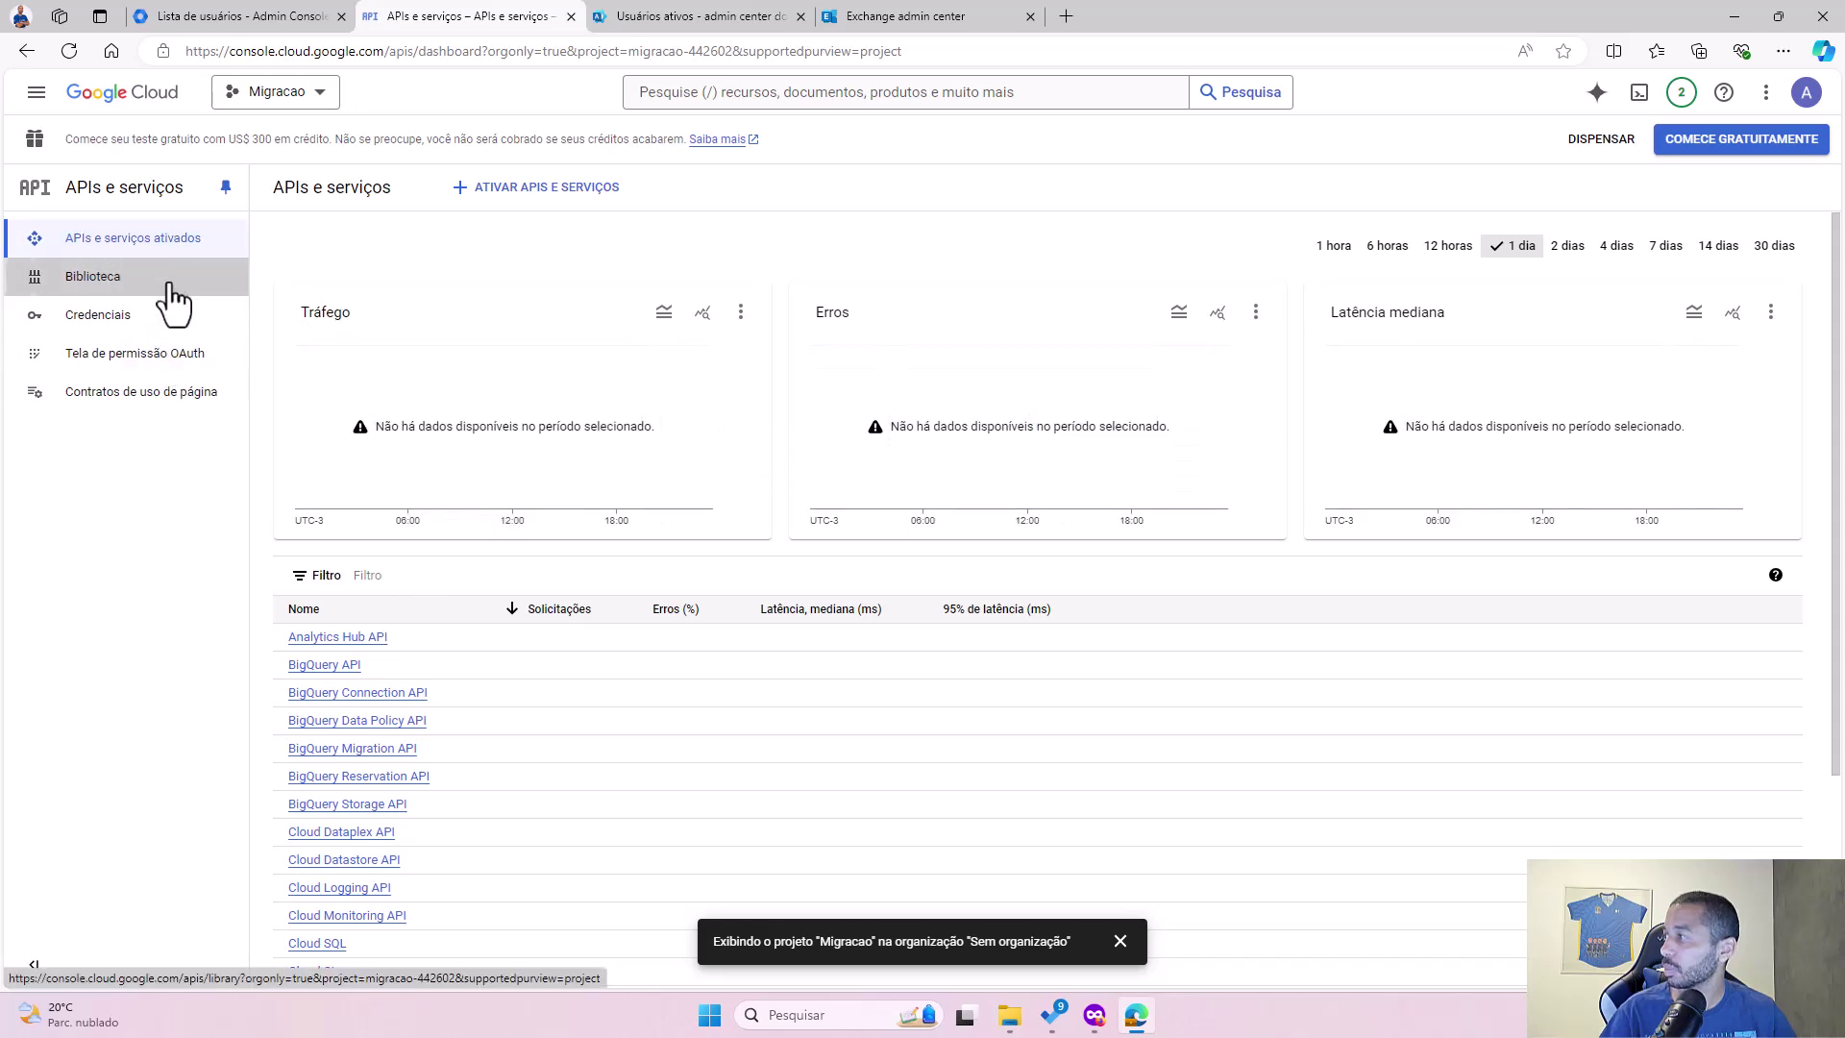
click(154, 285)
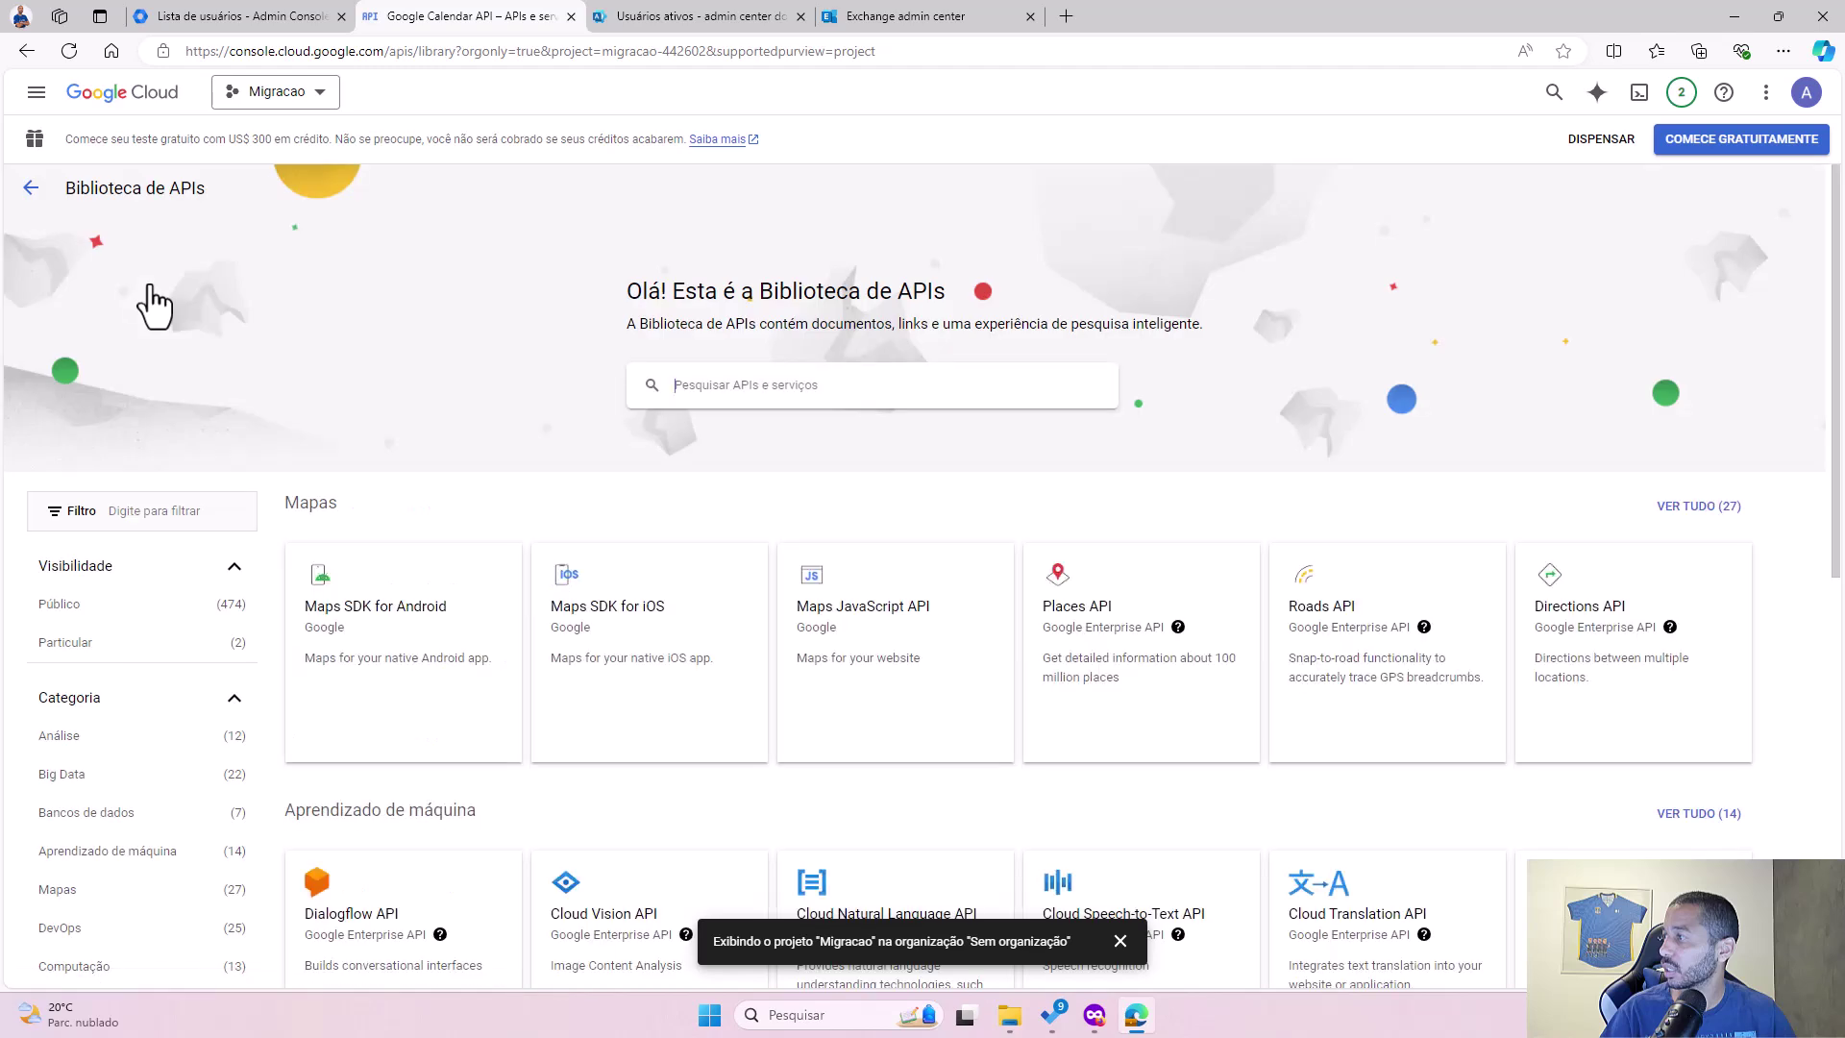
Step: Search the library for 'gmail', enable the Gmail API, and check the activation notifications
click(788, 389)
text(gmail)
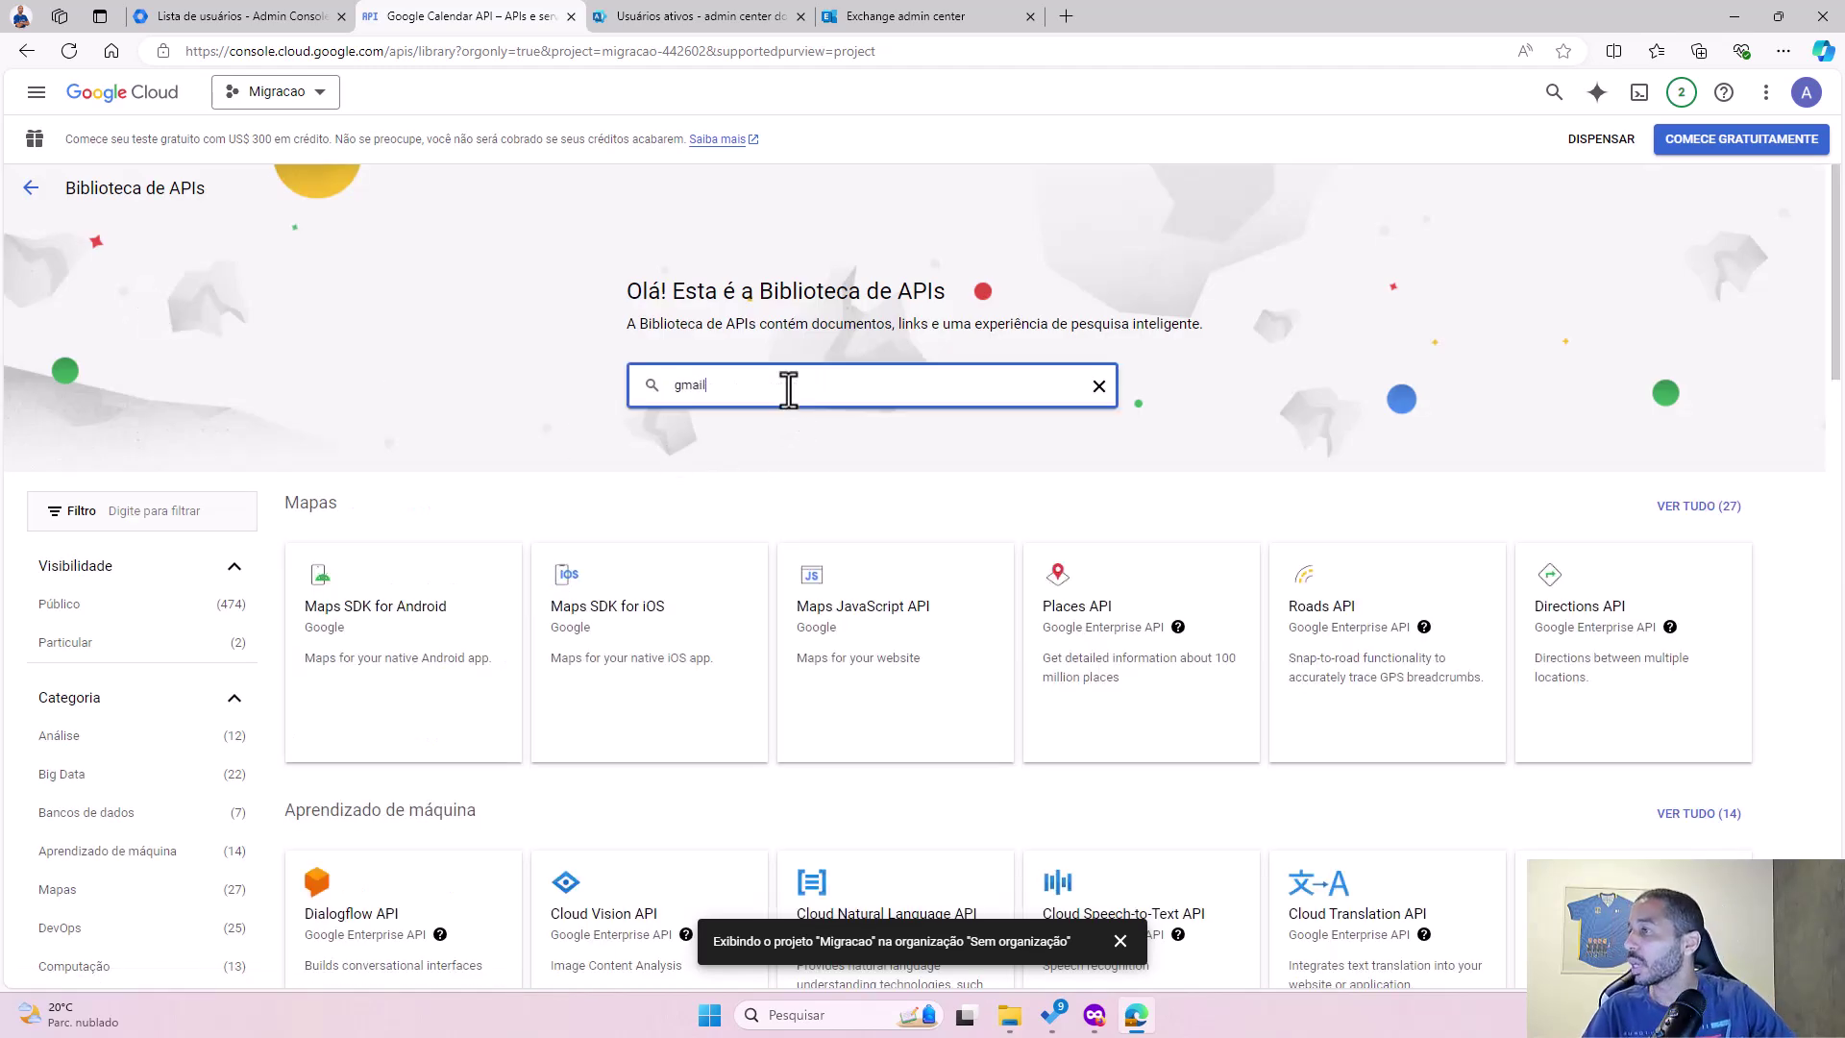
key(Return)
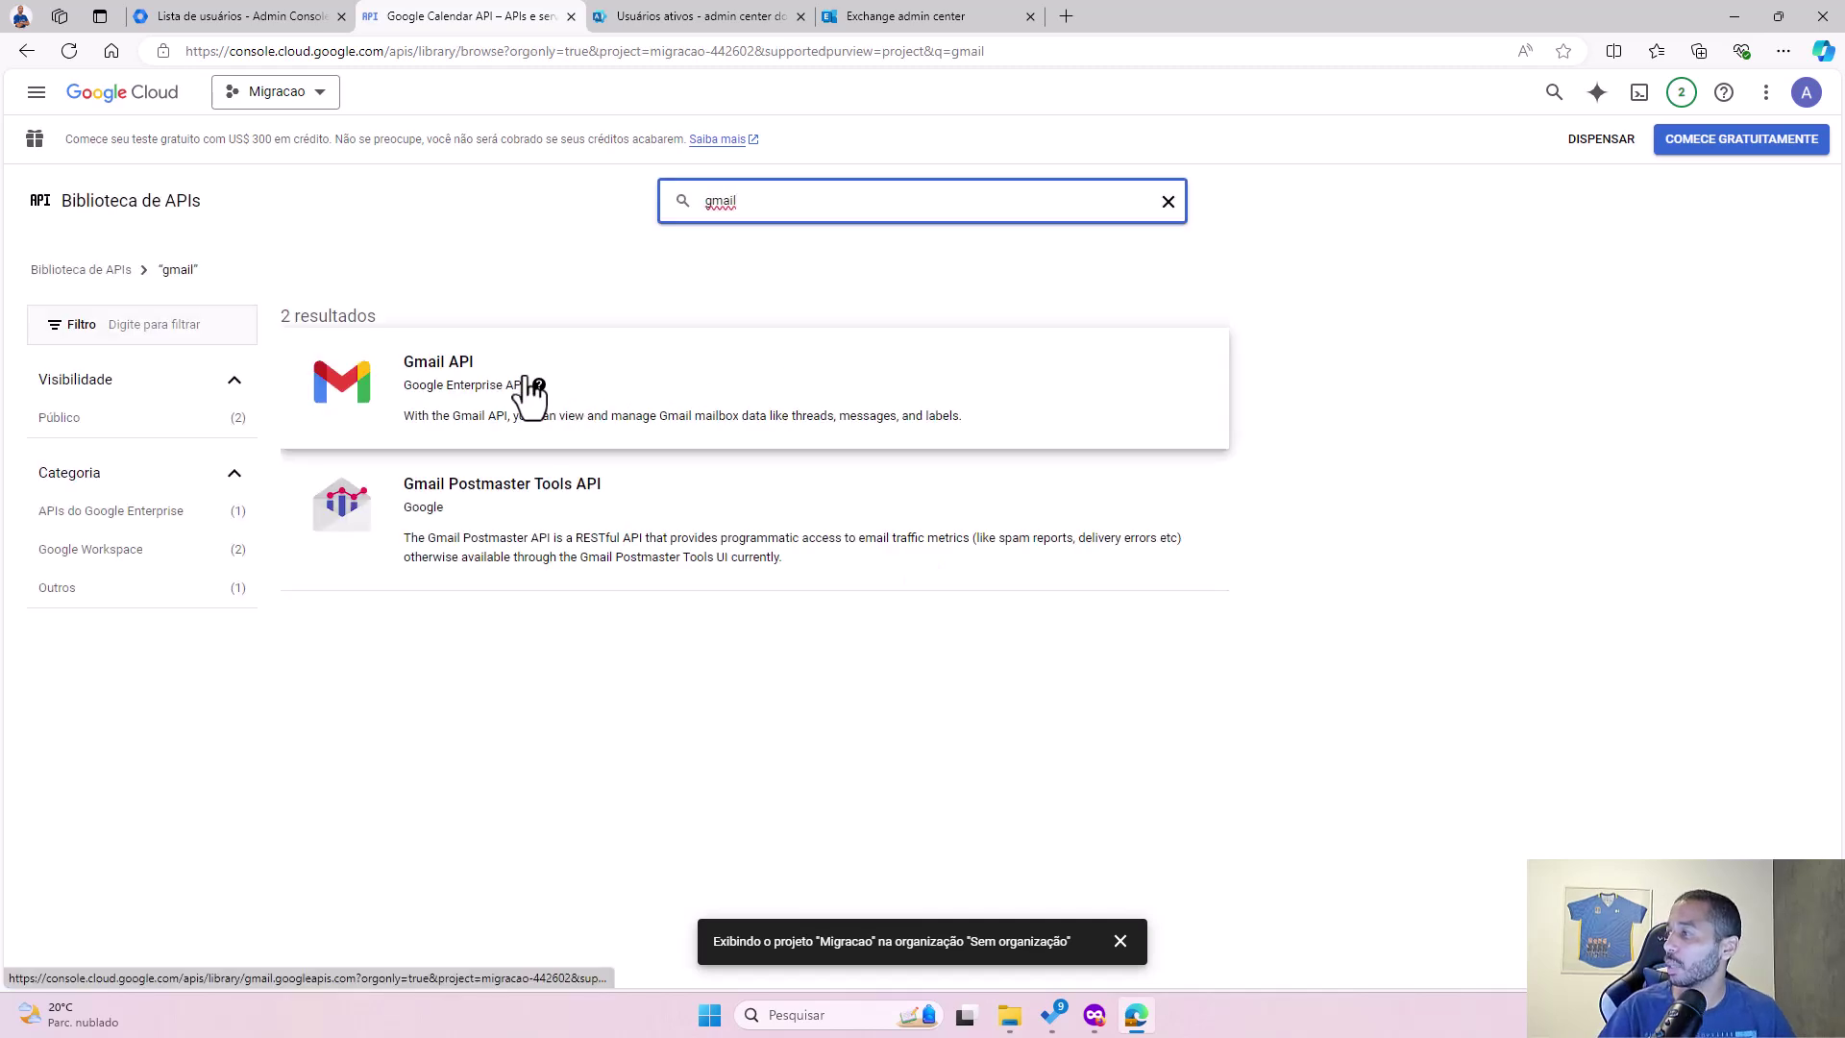
click(452, 386)
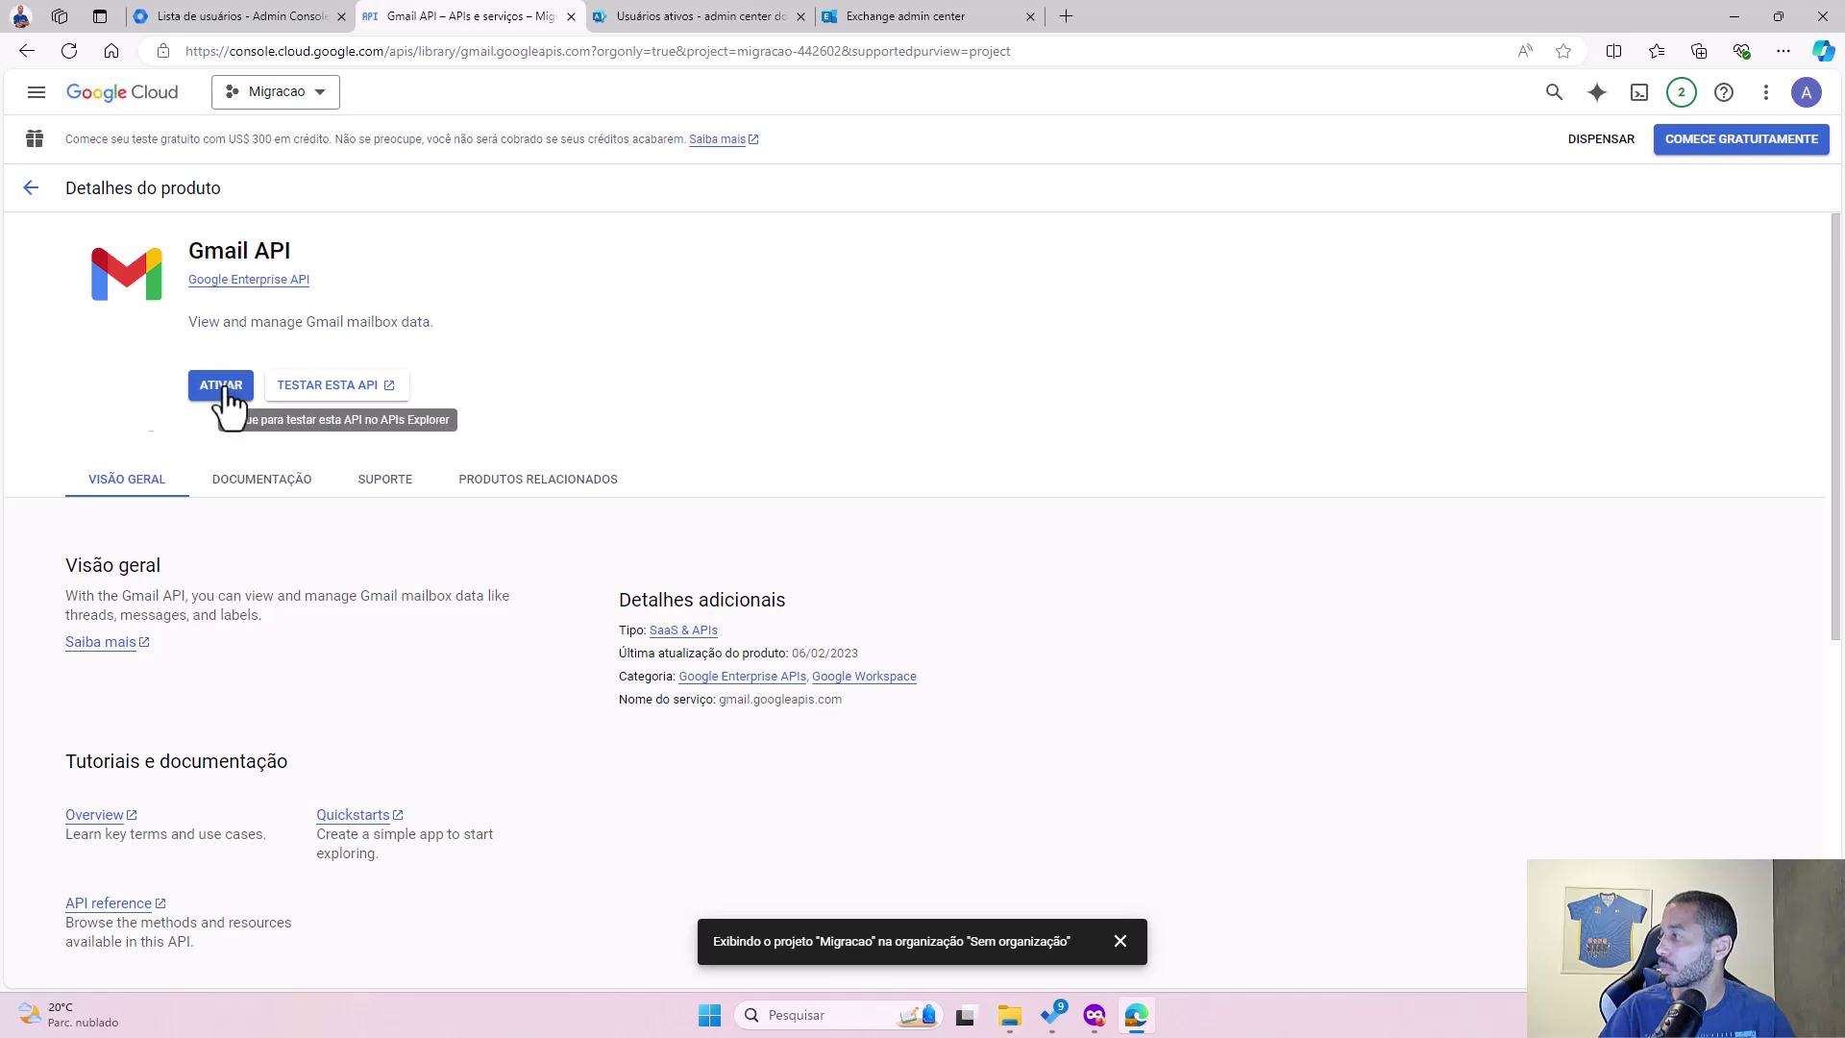
click(223, 384)
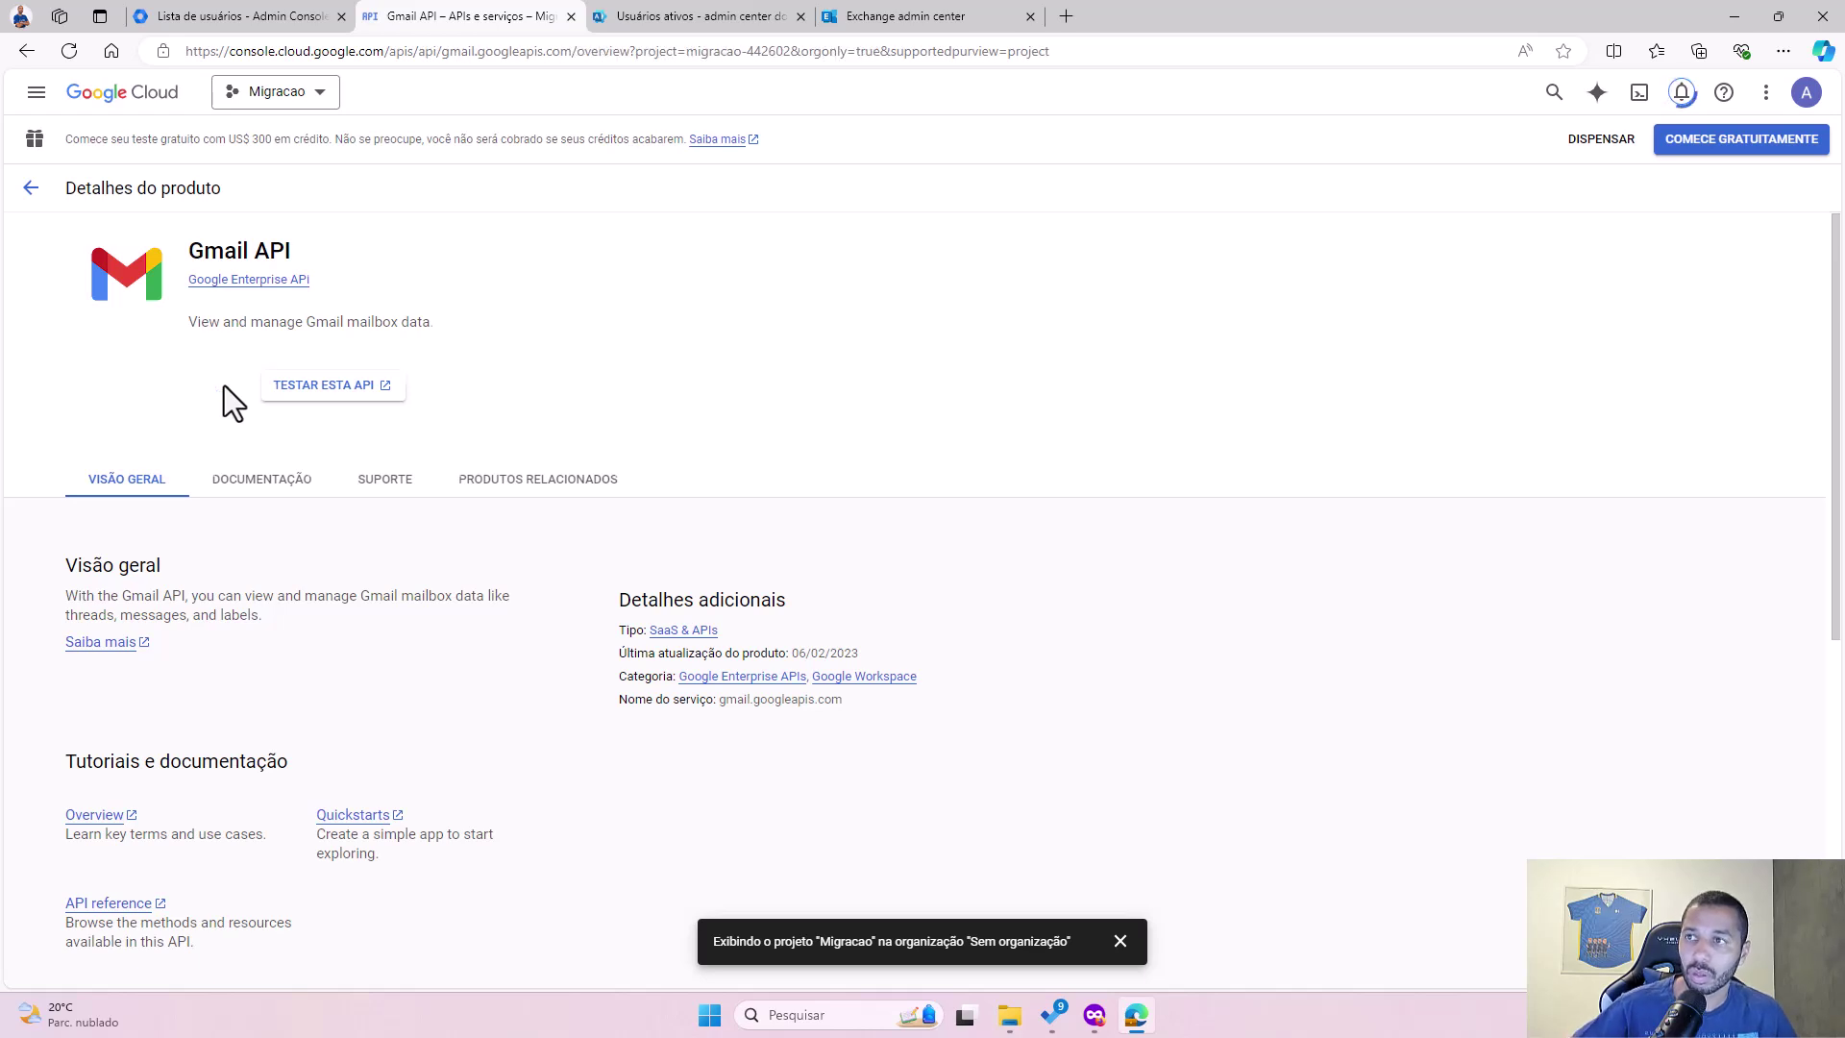
click(1682, 93)
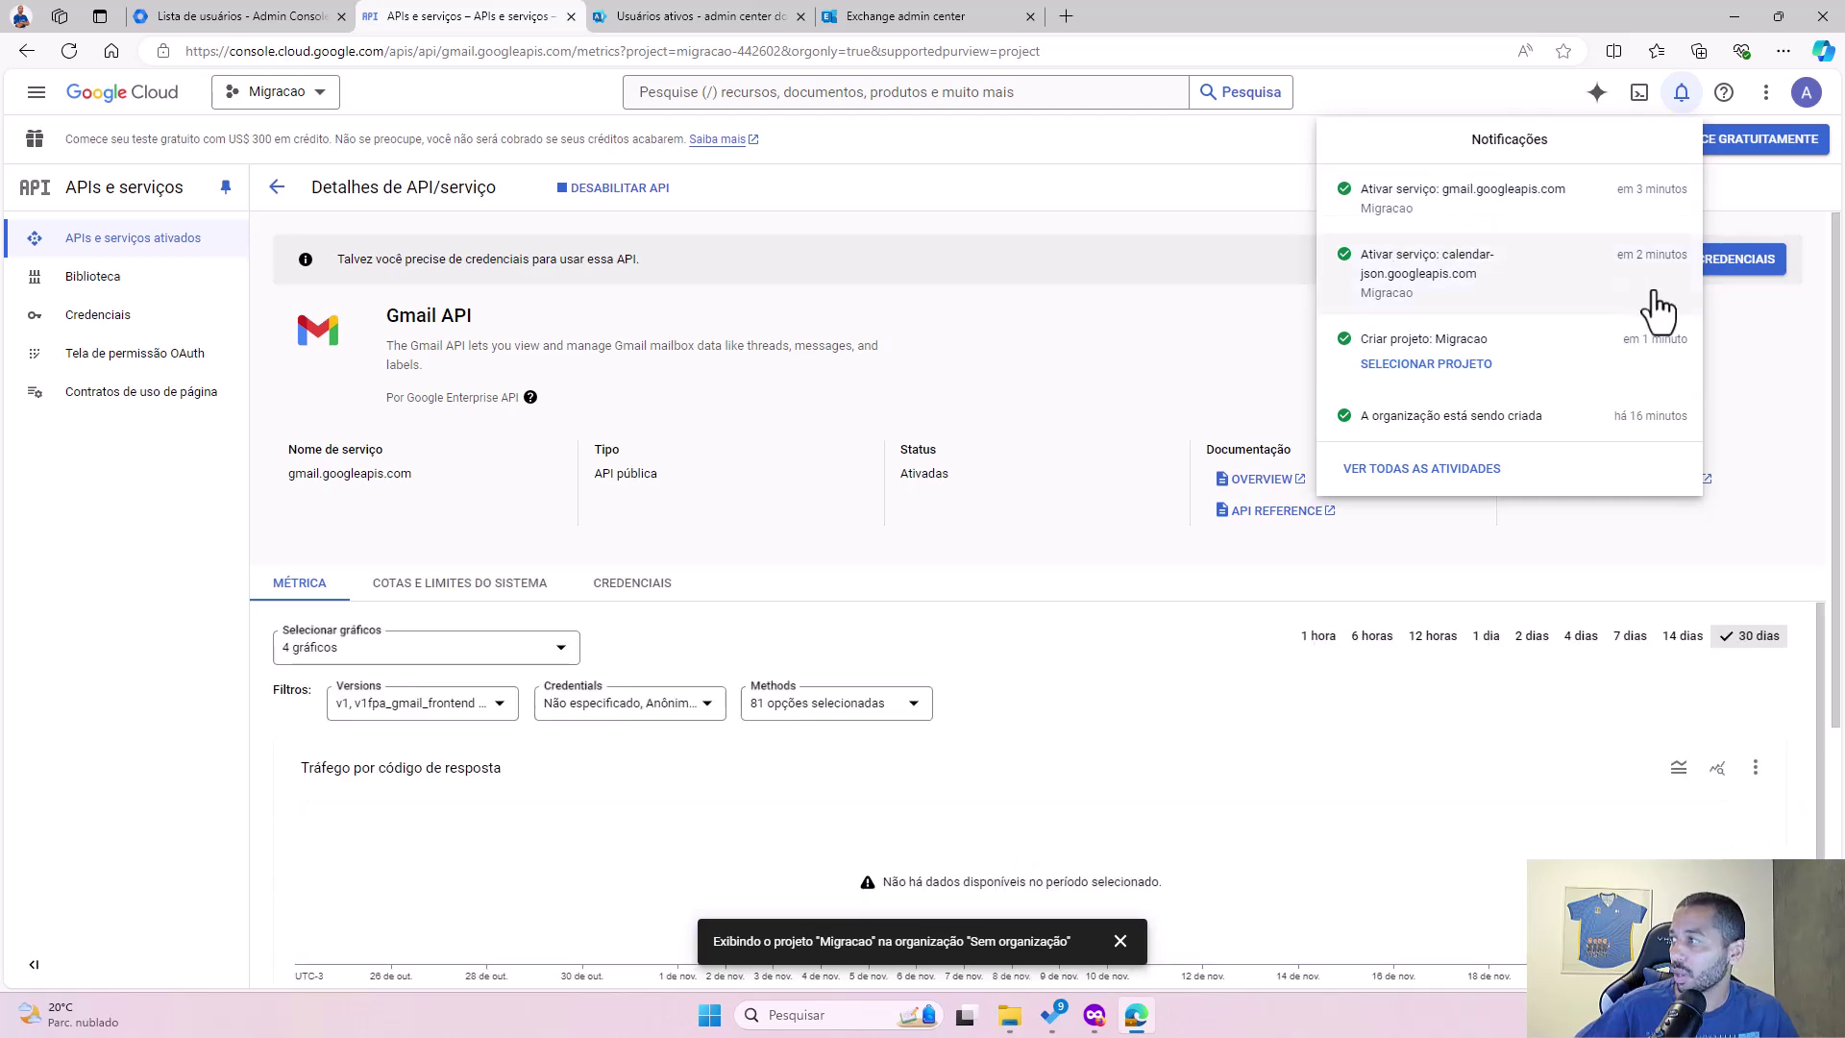
click(1756, 419)
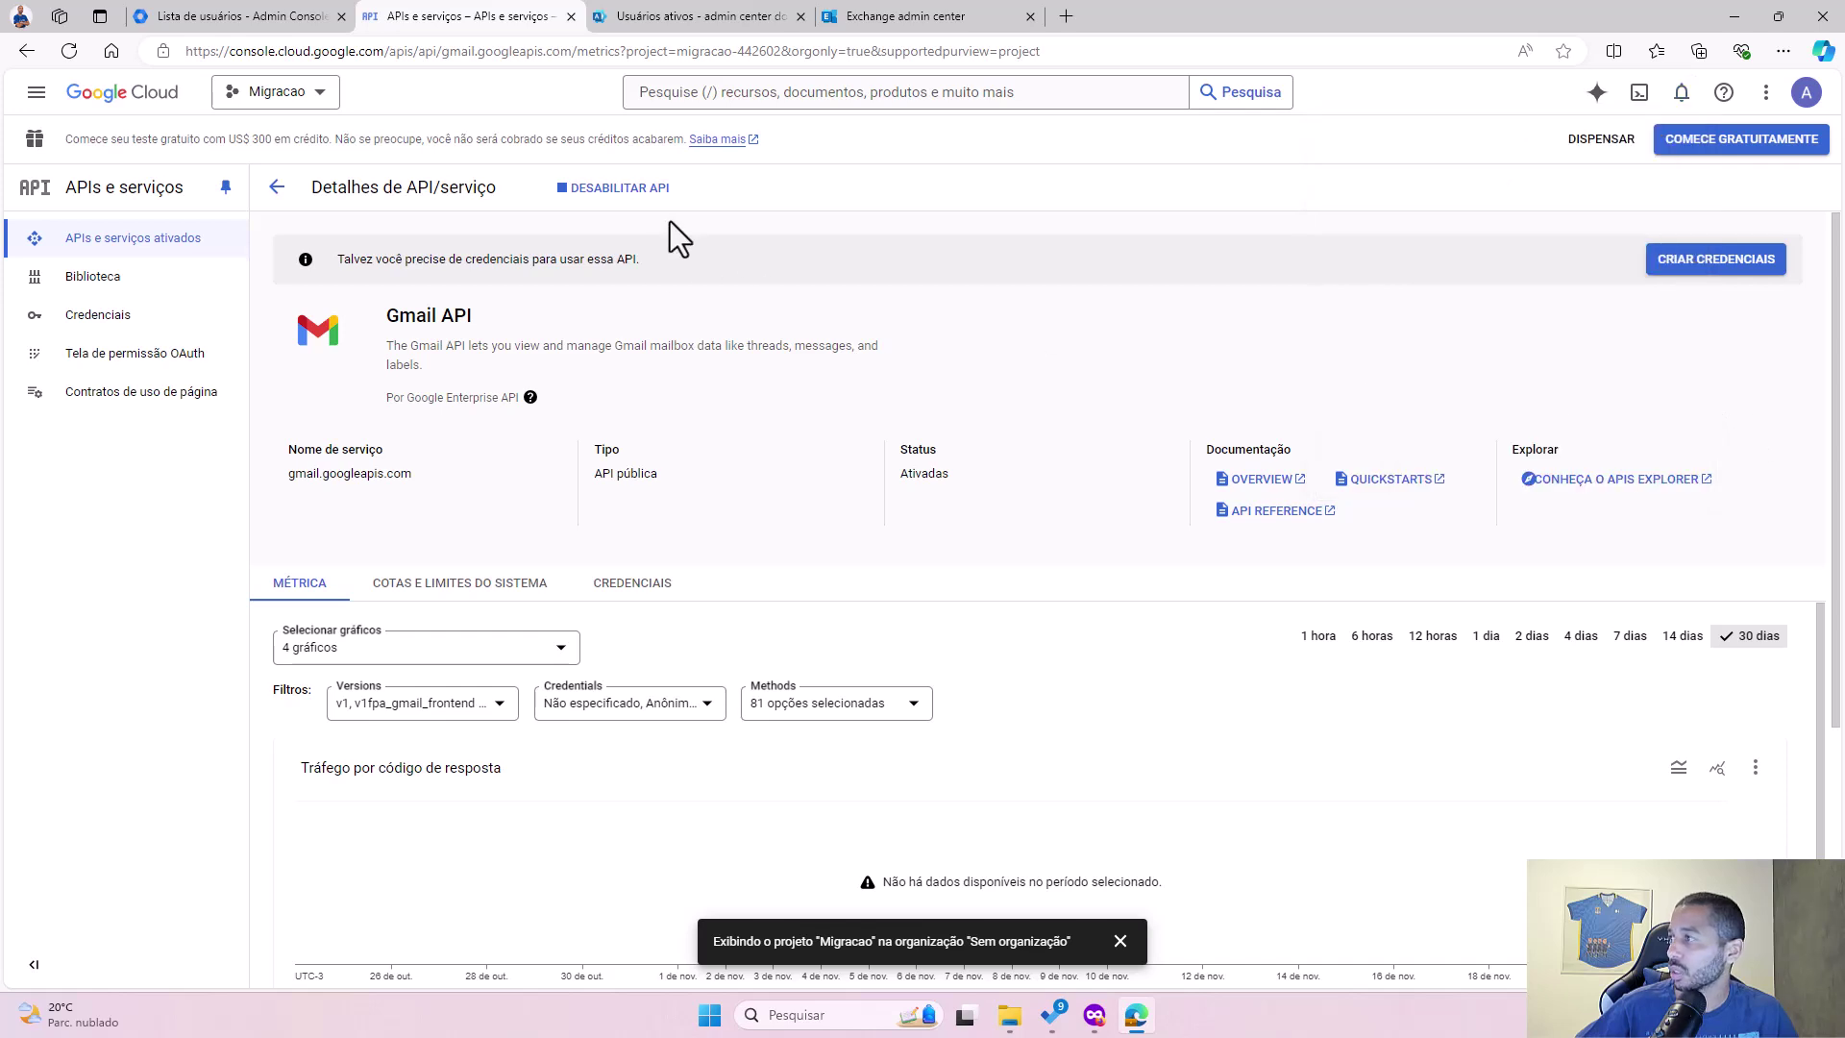
Step: Search the library for 'people' and enable the Google People API
click(102, 291)
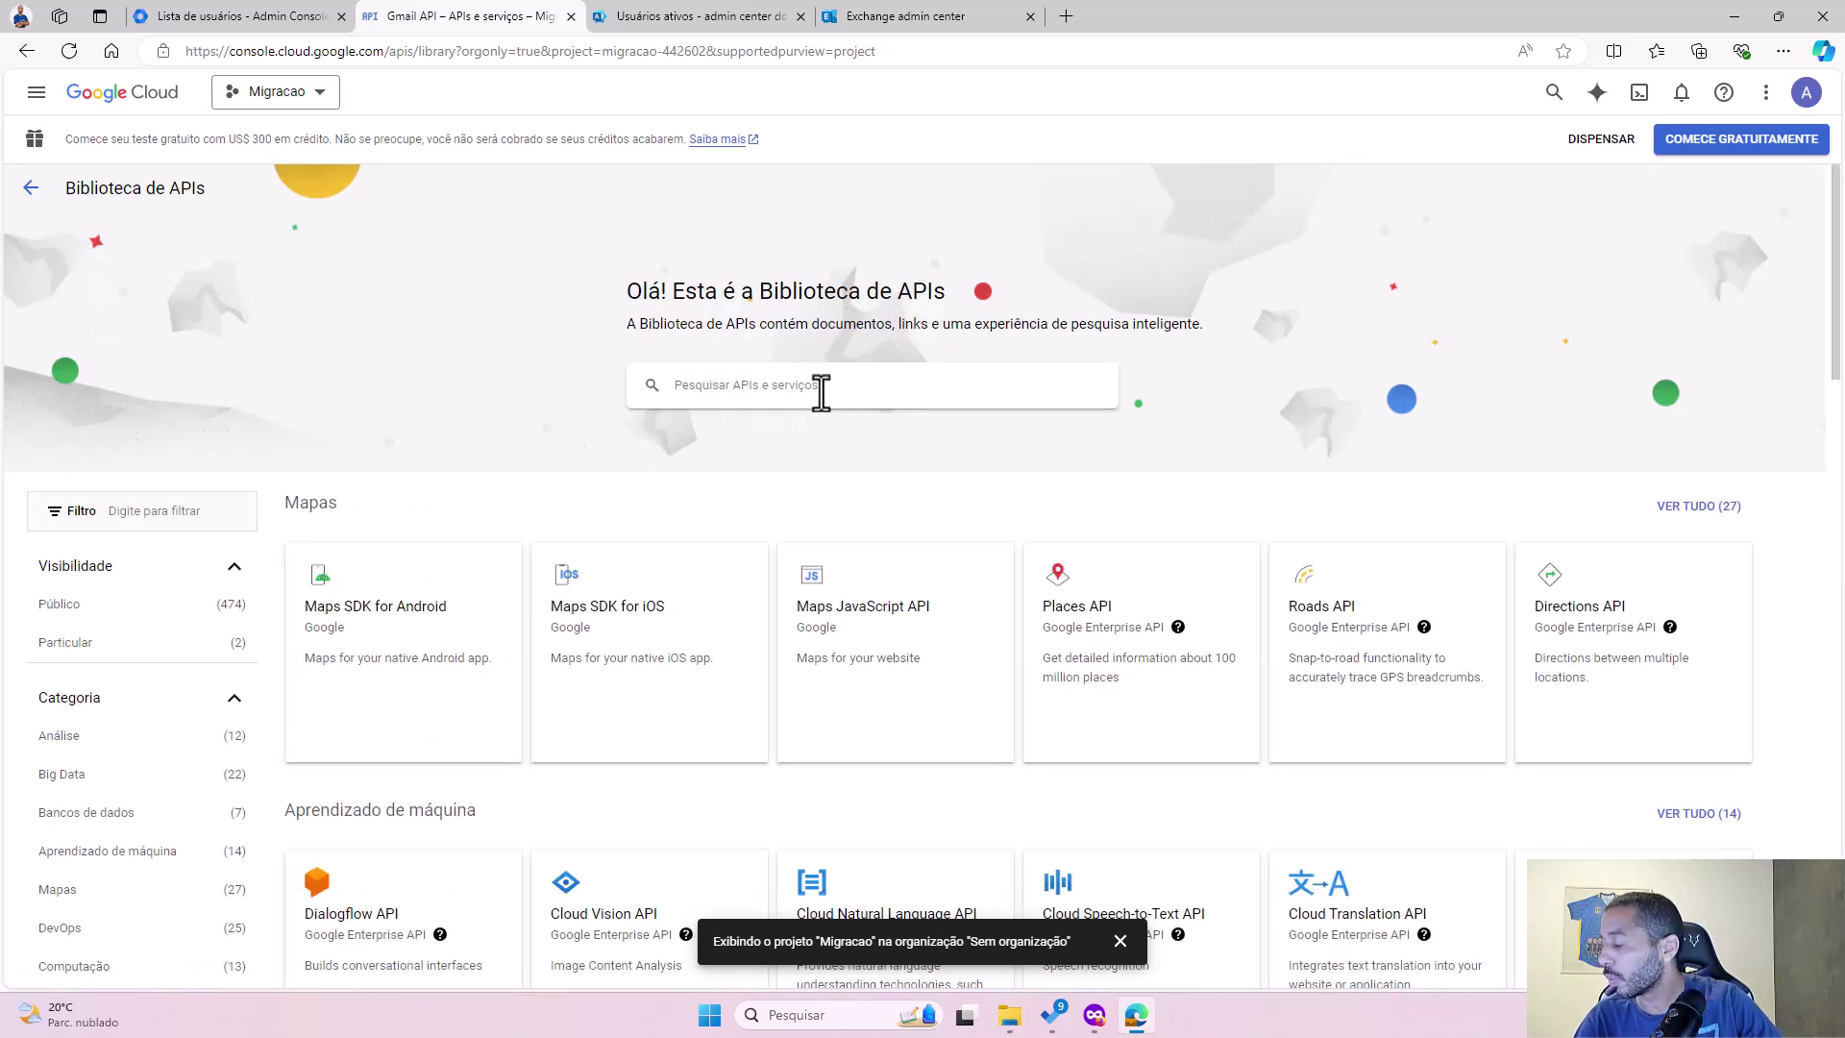
text(people)
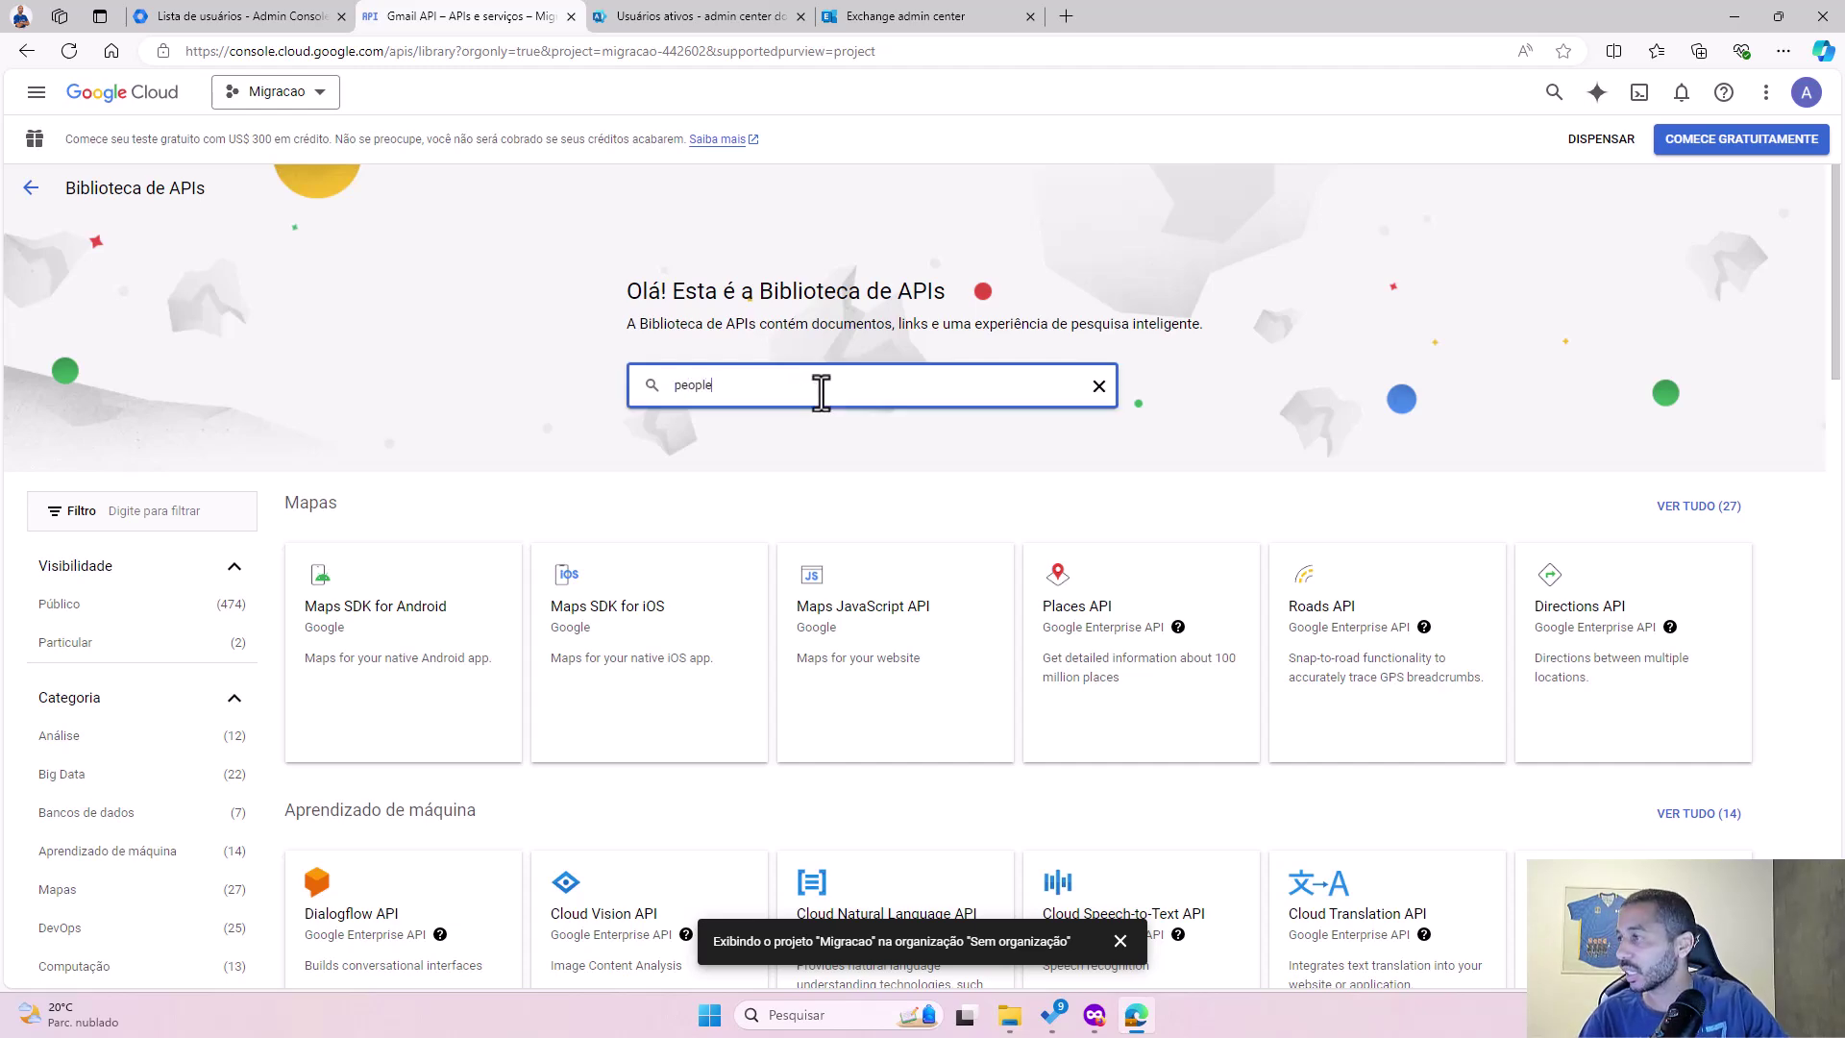
key(Return)
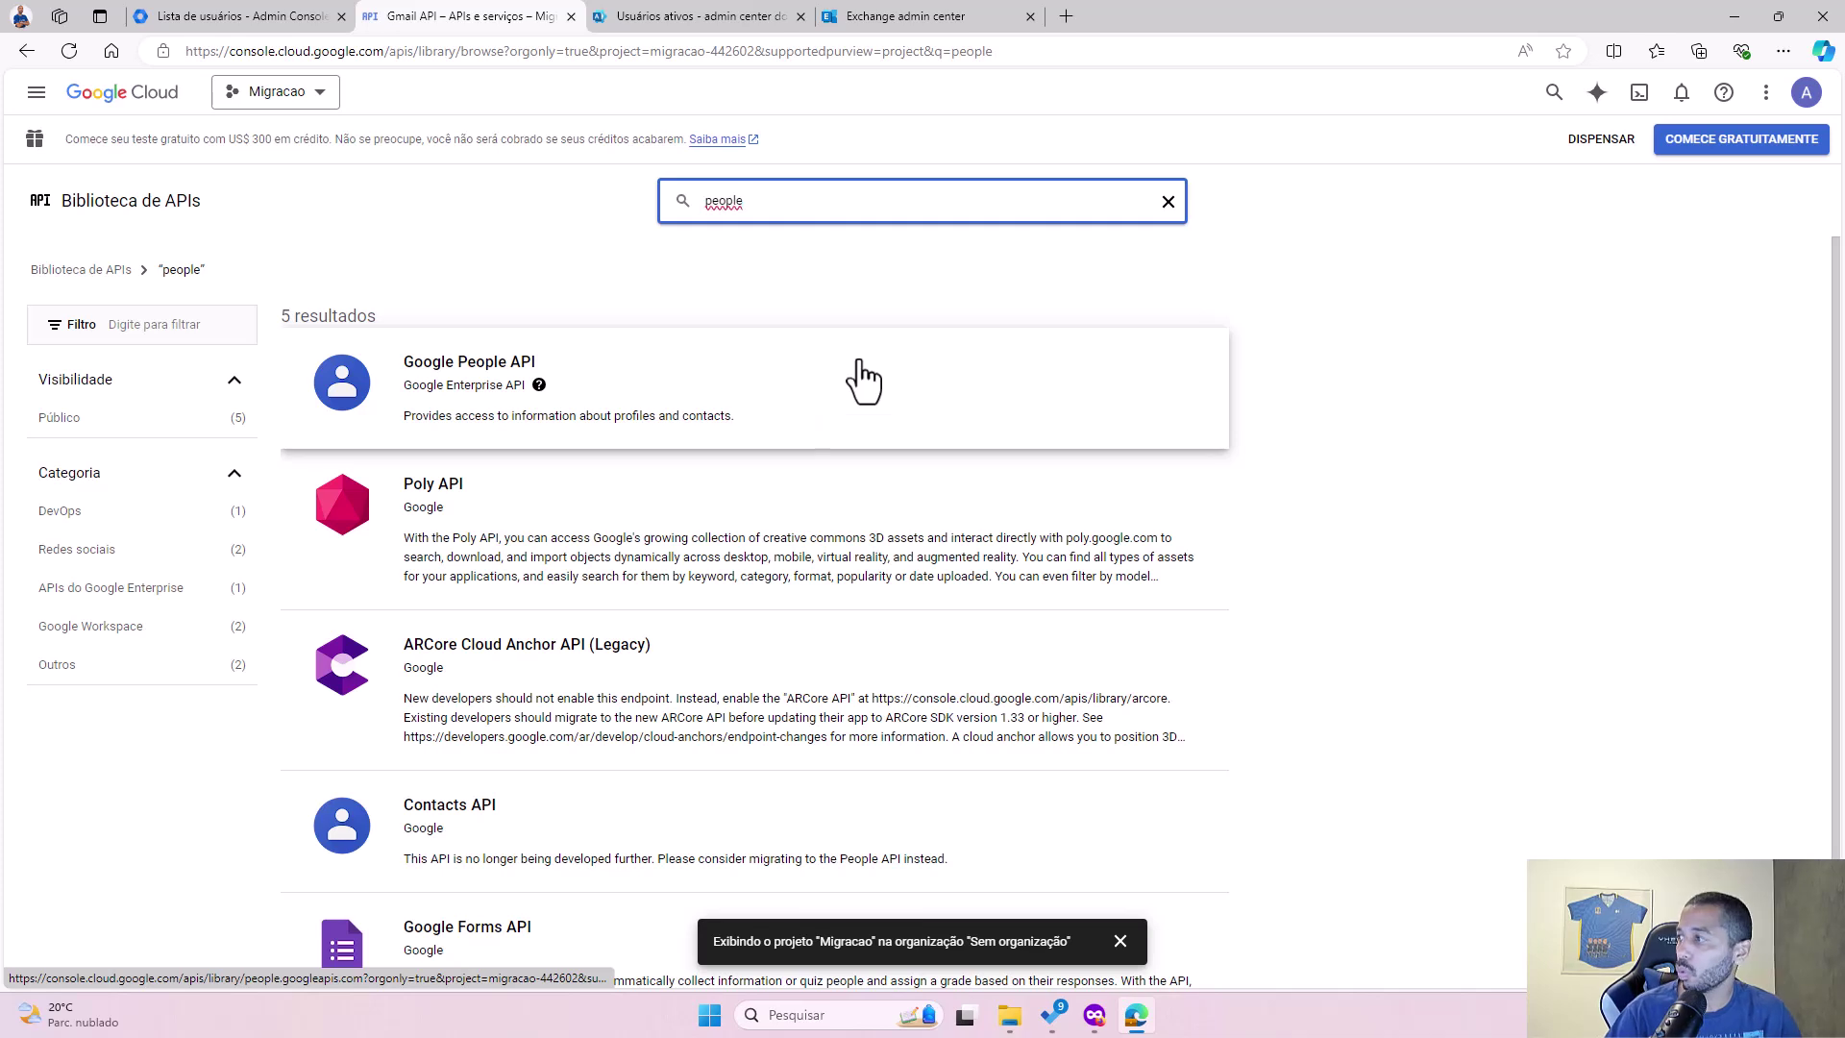
click(488, 384)
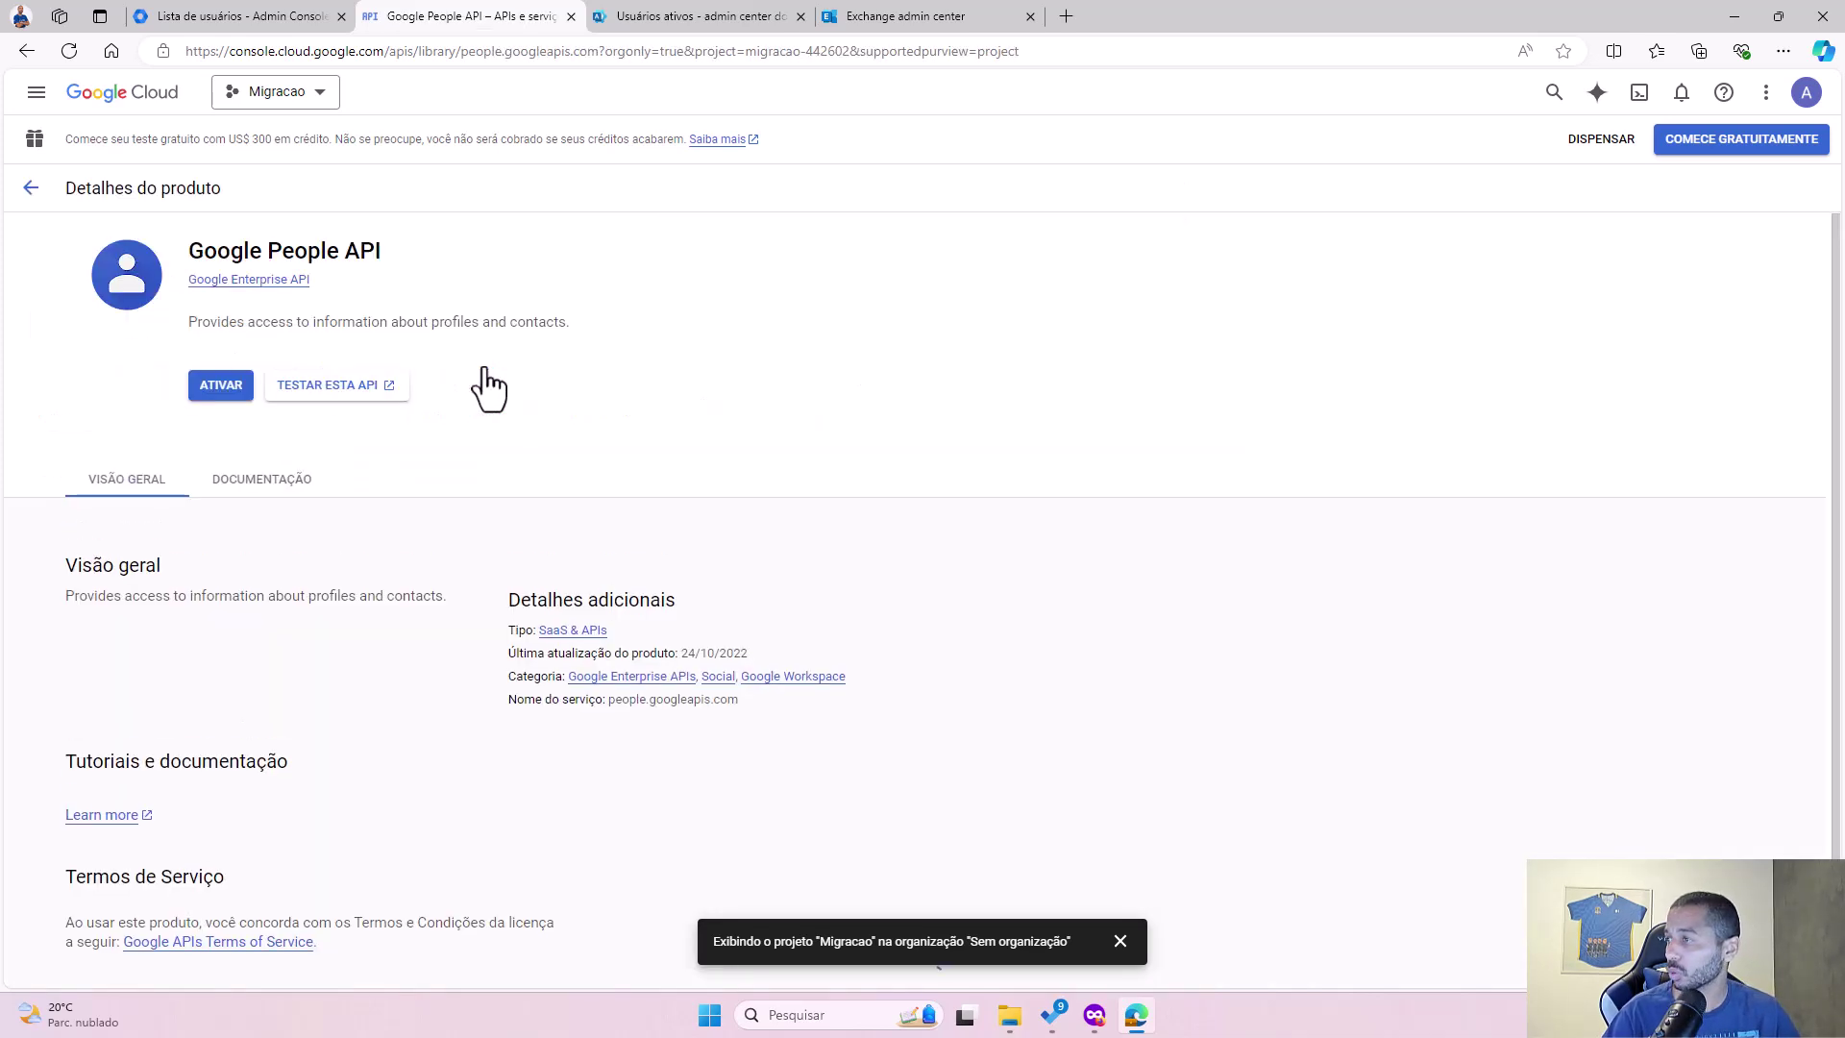
click(222, 385)
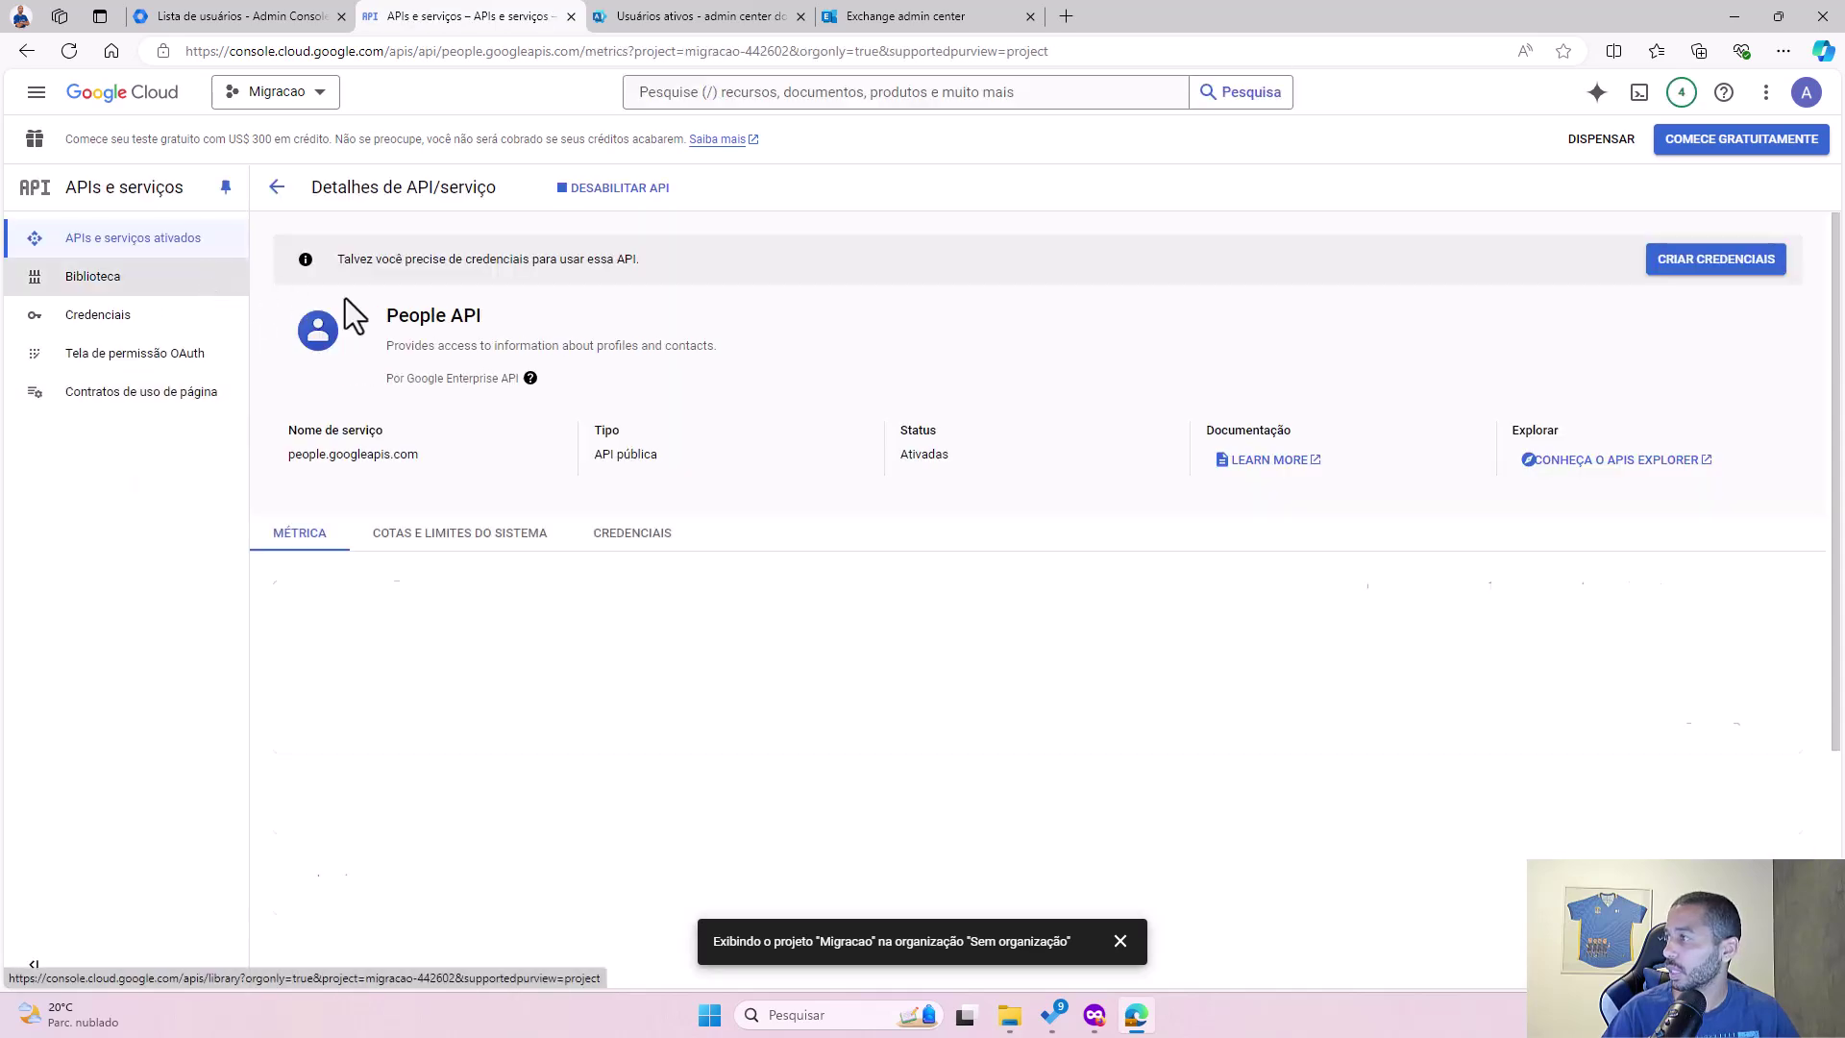
Step: Search the library for 'conta' and enable the Contacts API
click(96, 278)
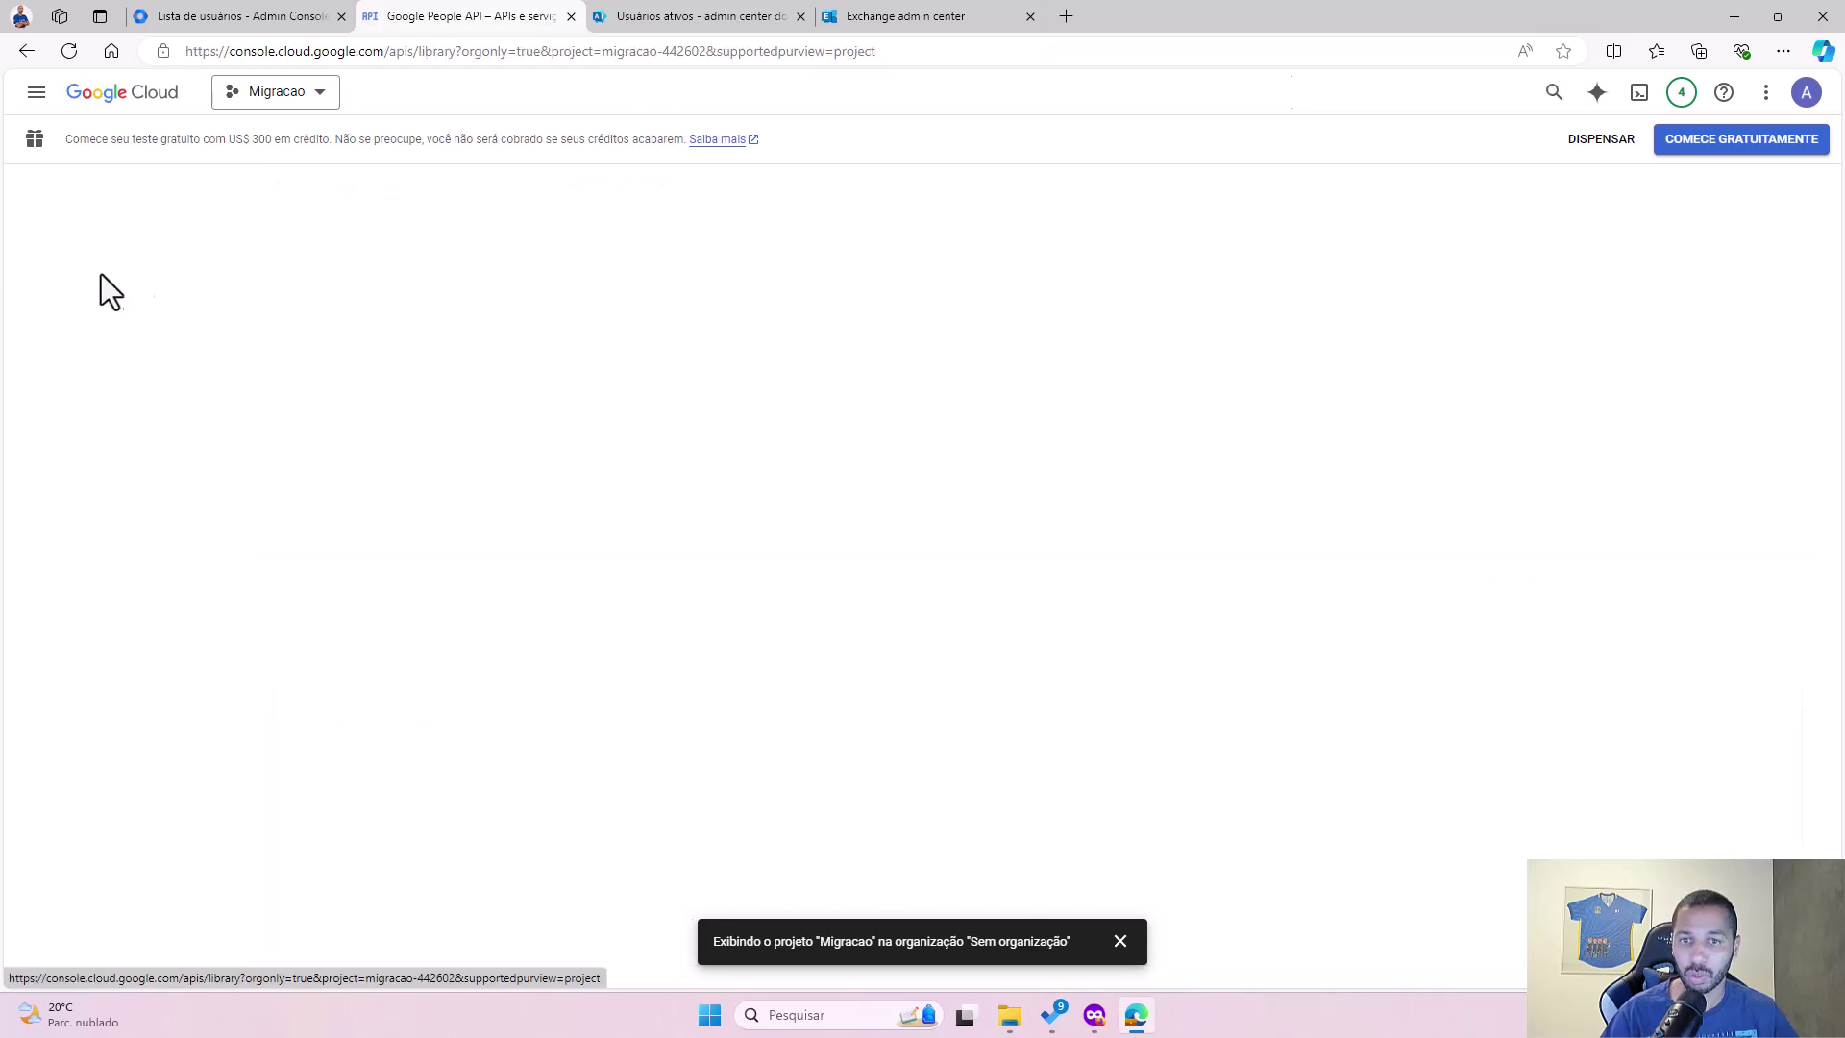
click(794, 388)
text(conta)
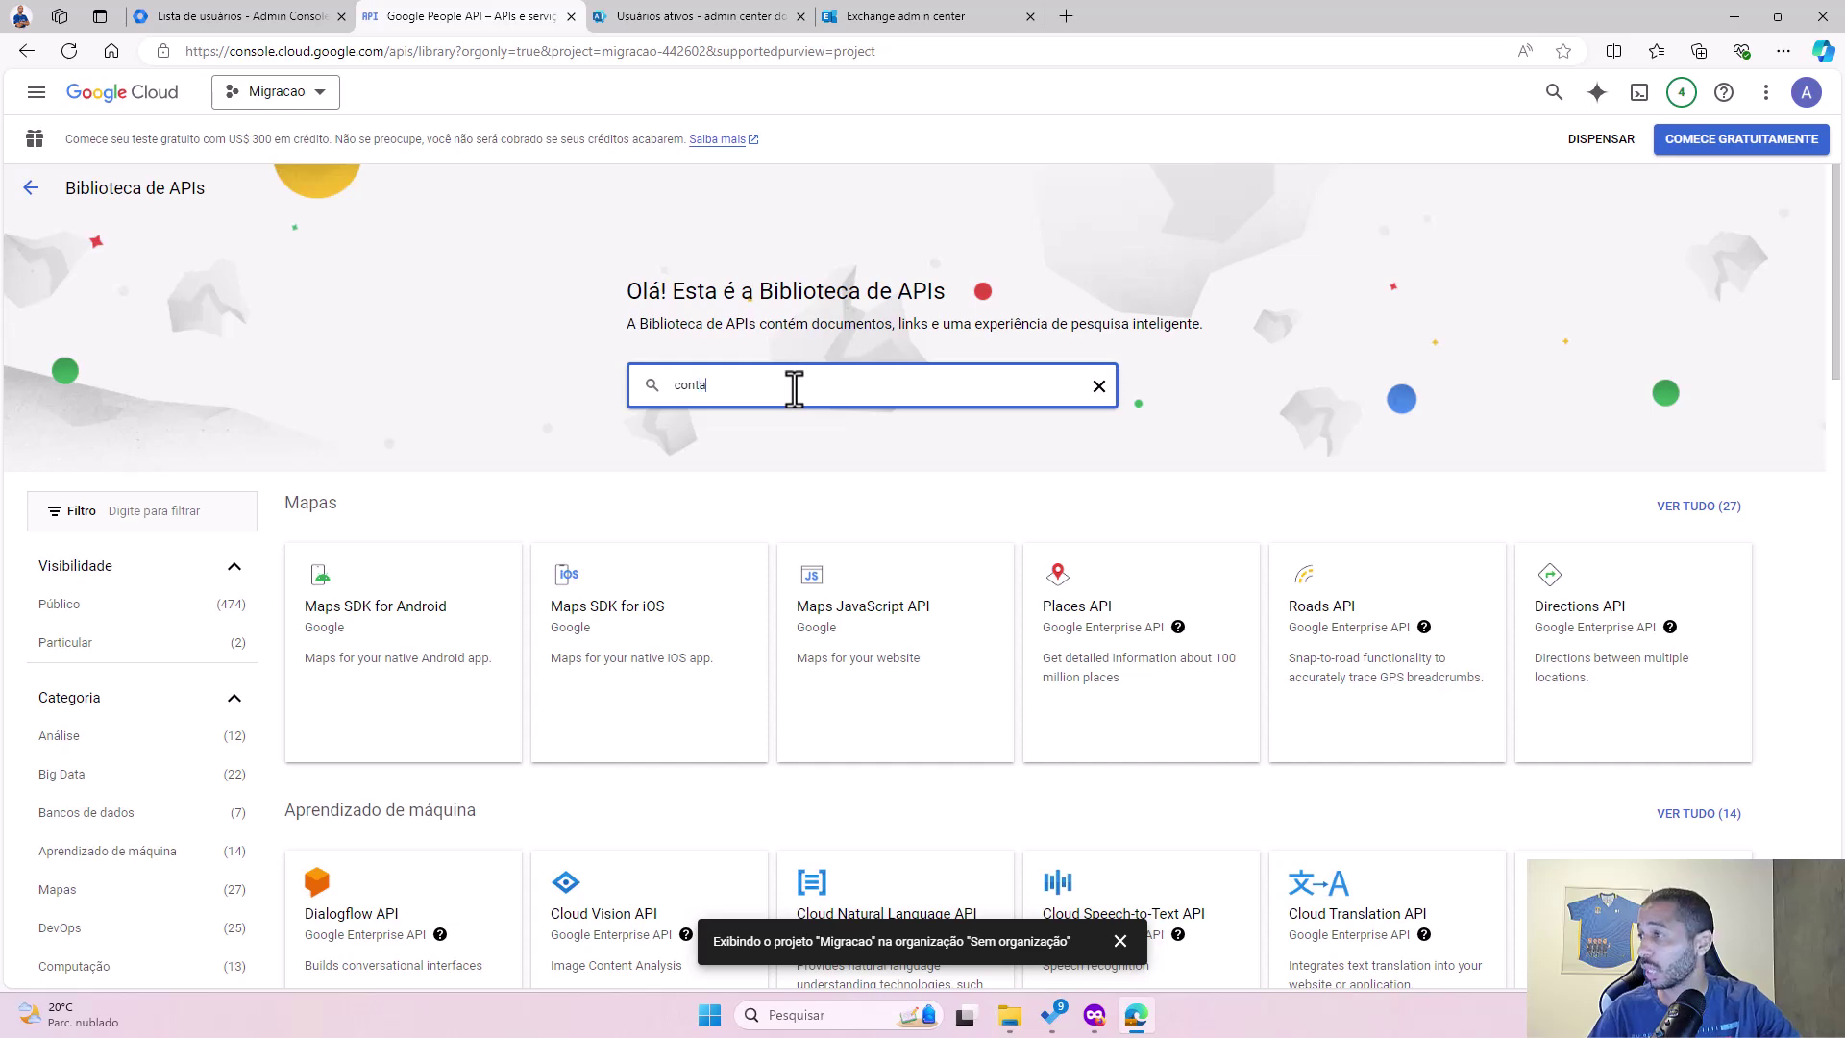
key(Return)
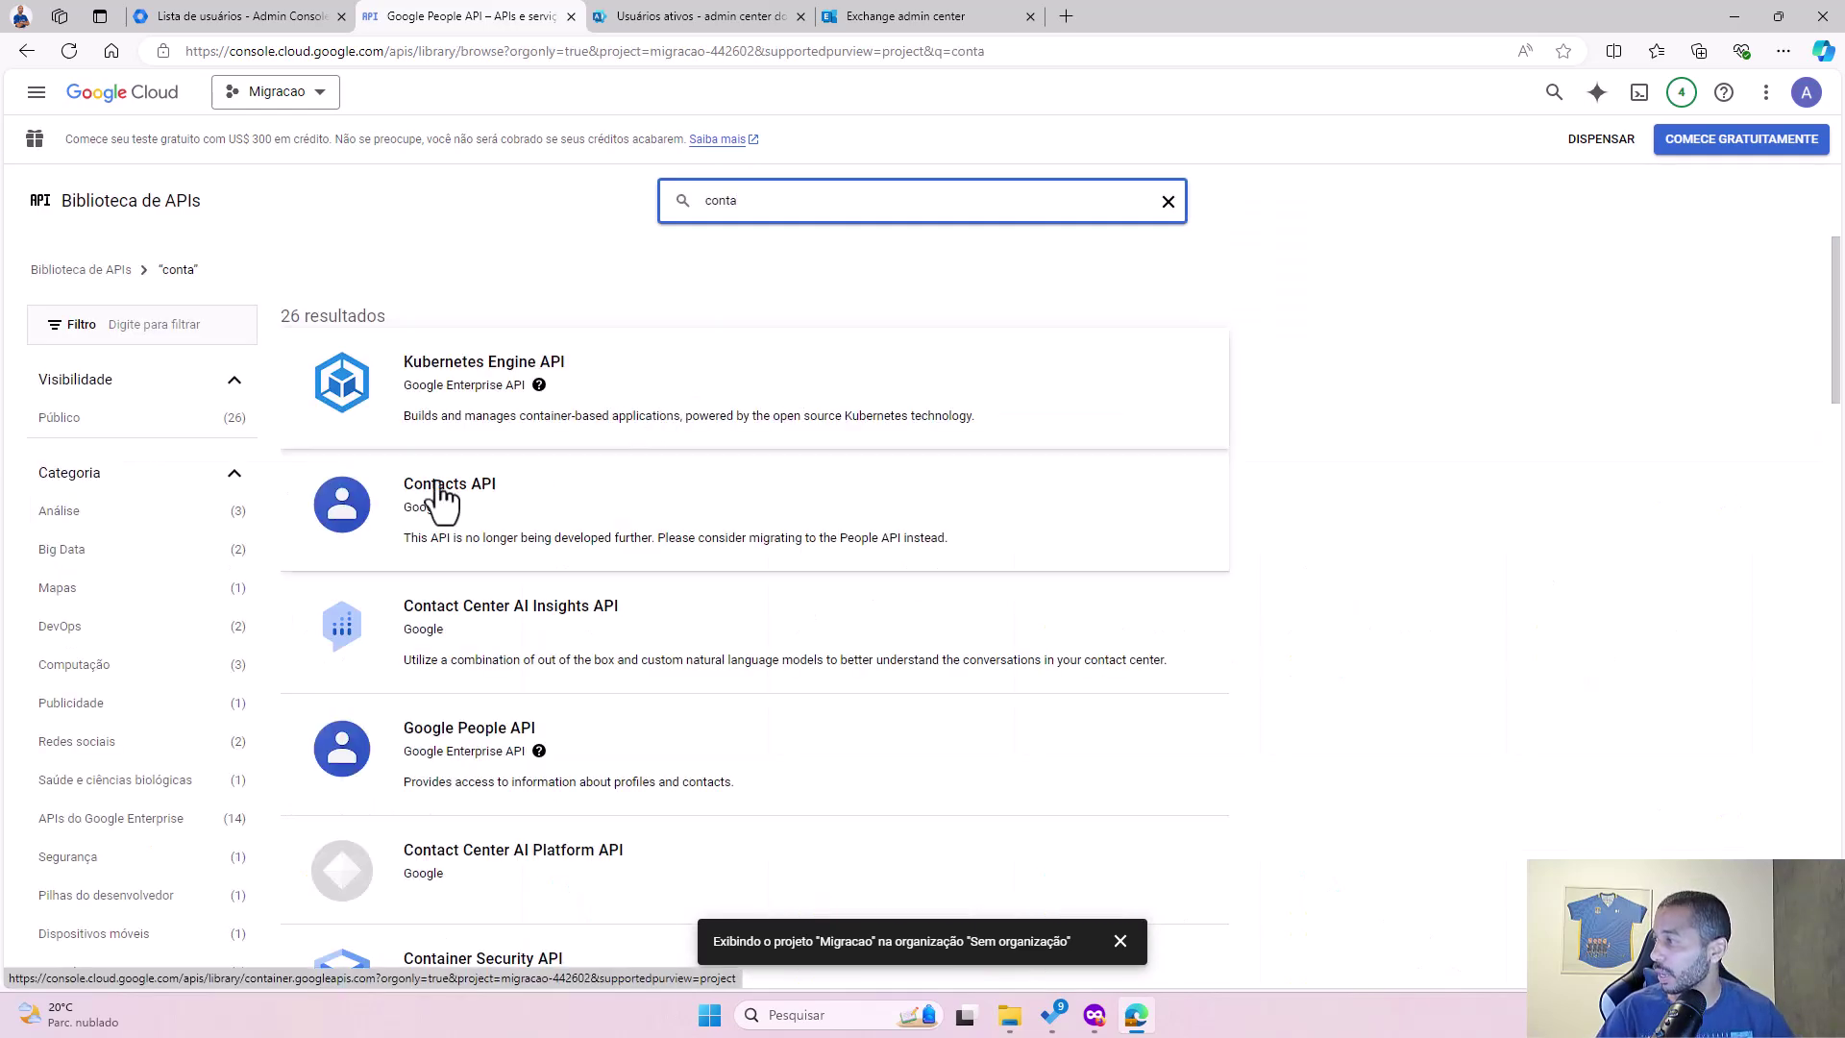
click(430, 509)
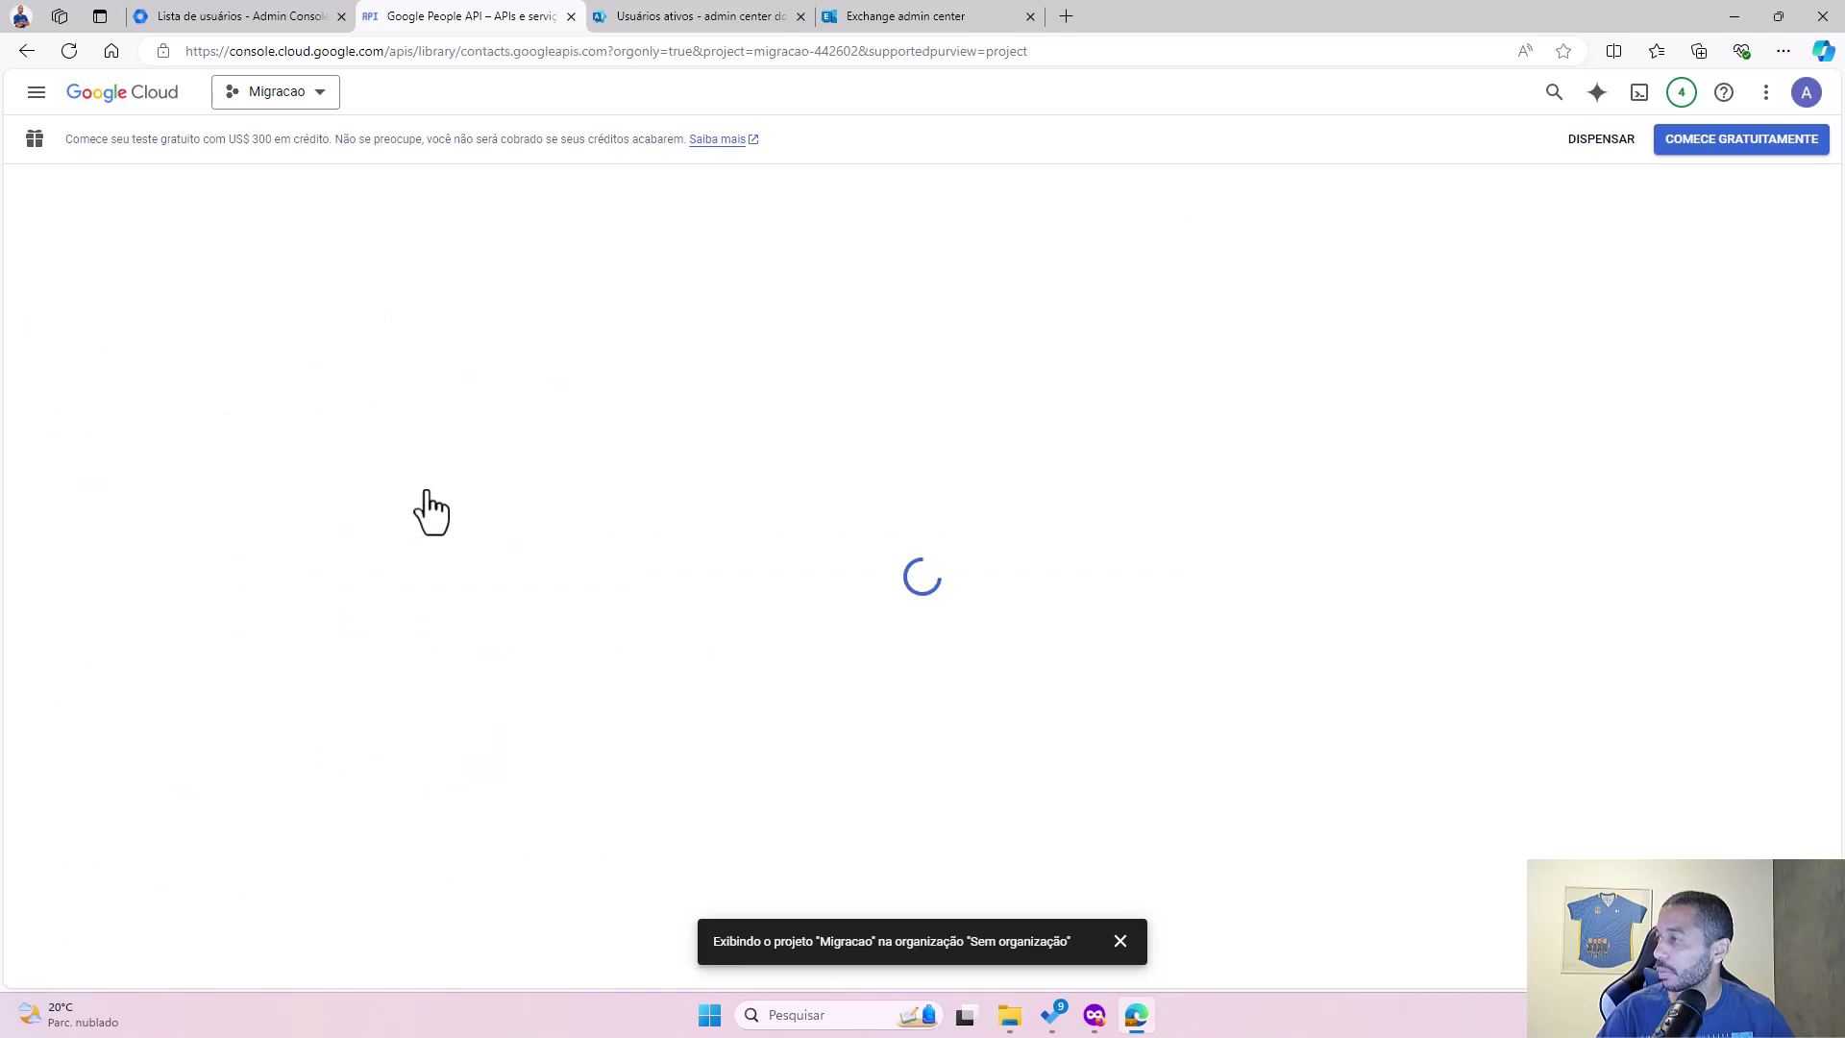
click(199, 392)
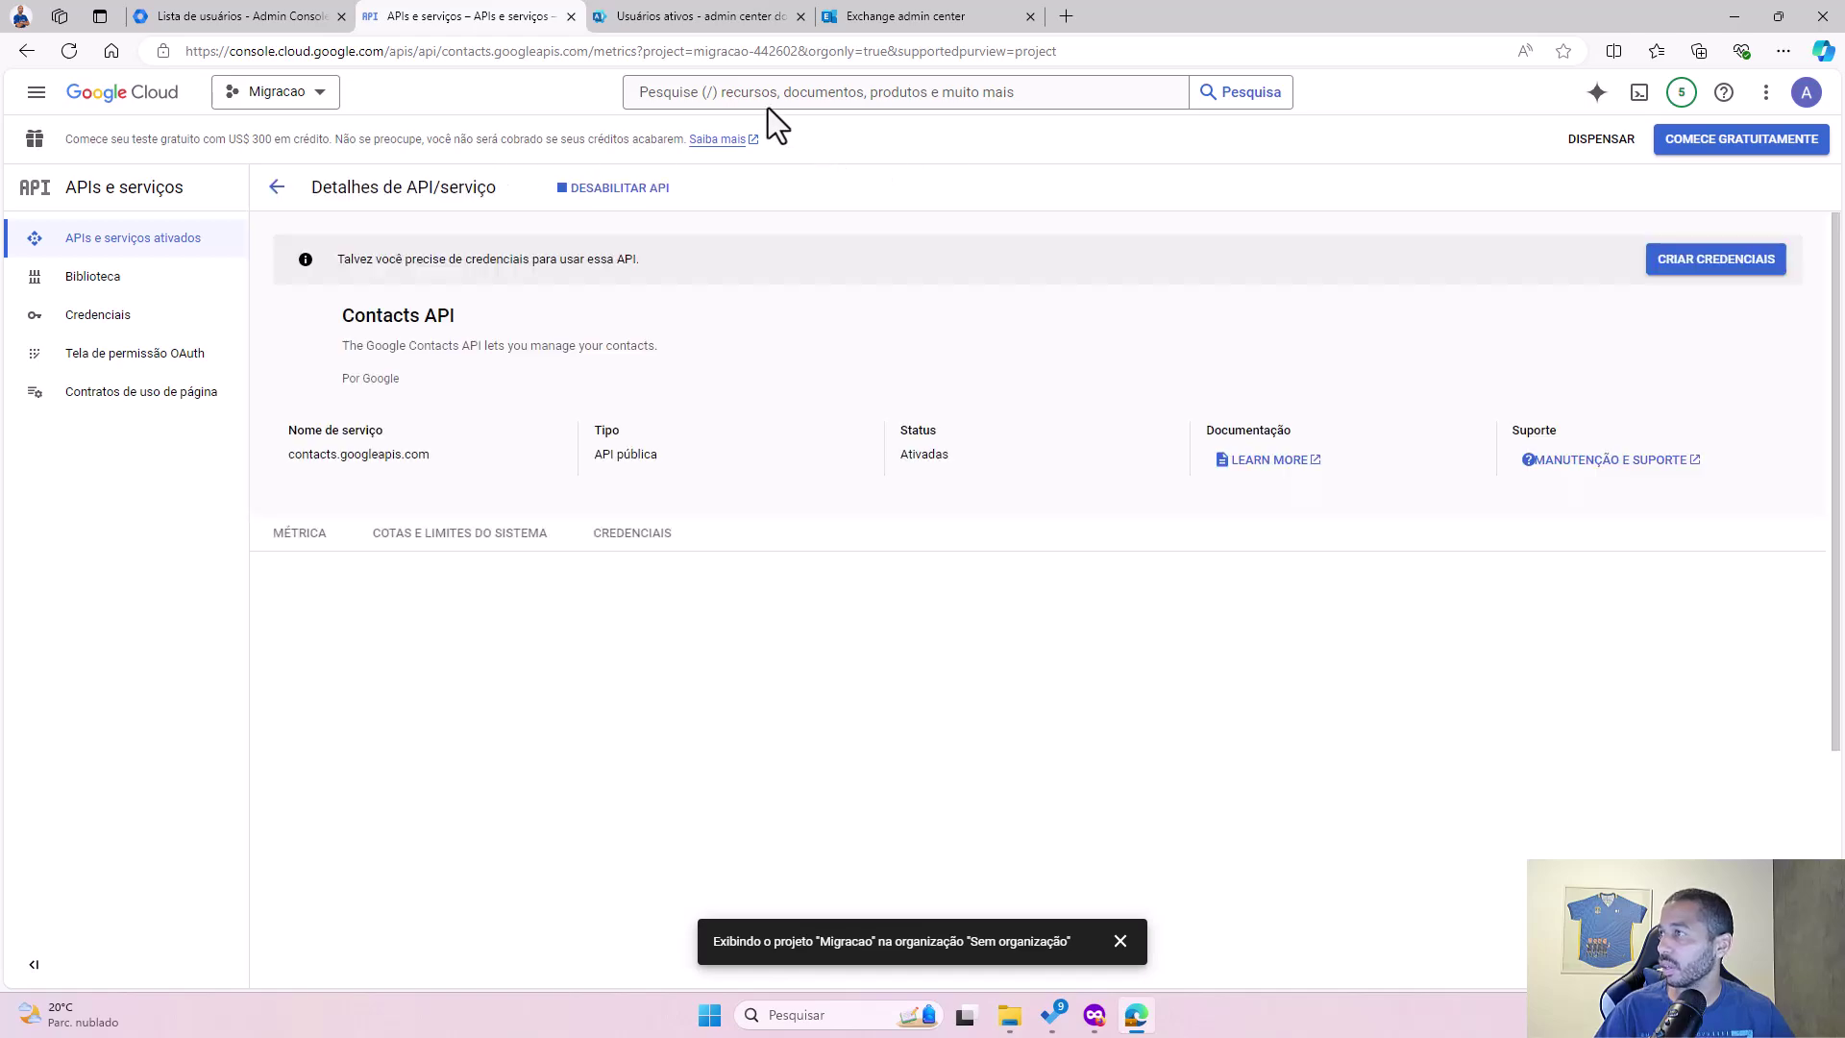
Step: Search the library for 'admin', enable the Admin SDK API, and return to Biblioteca
click(103, 278)
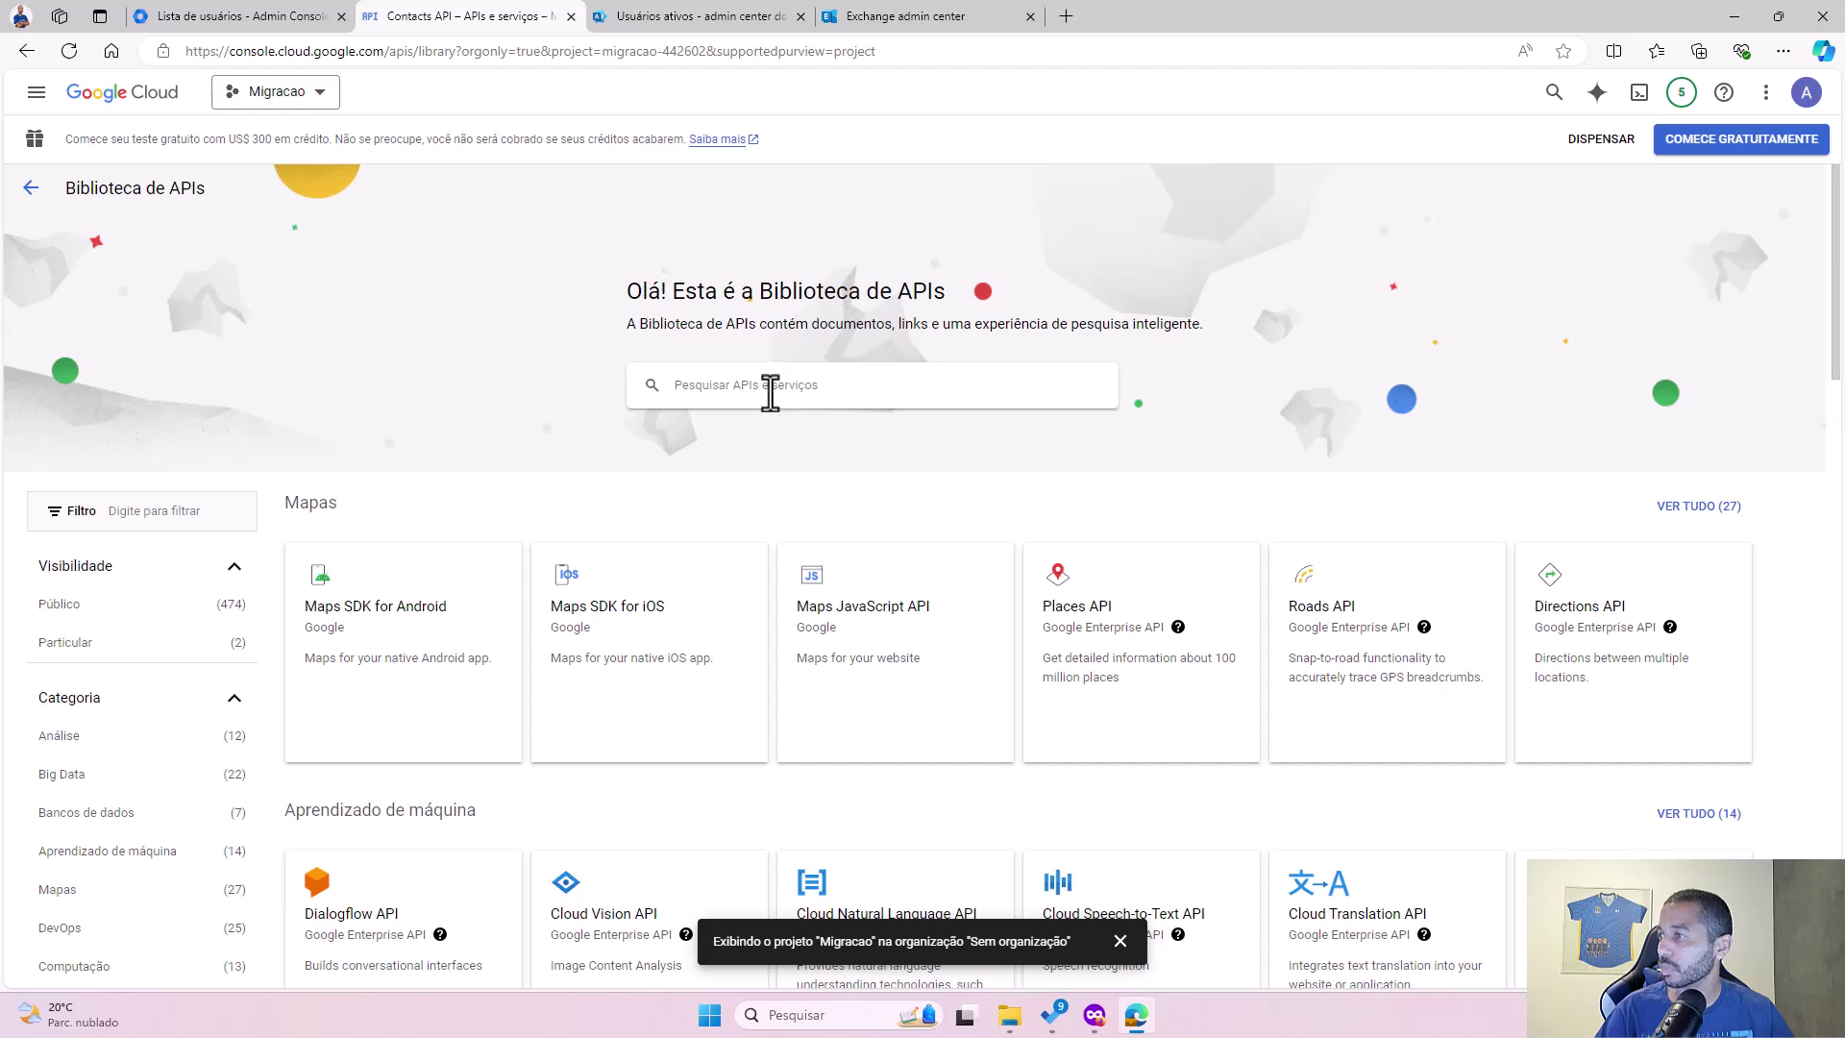
click(769, 389)
text(admin)
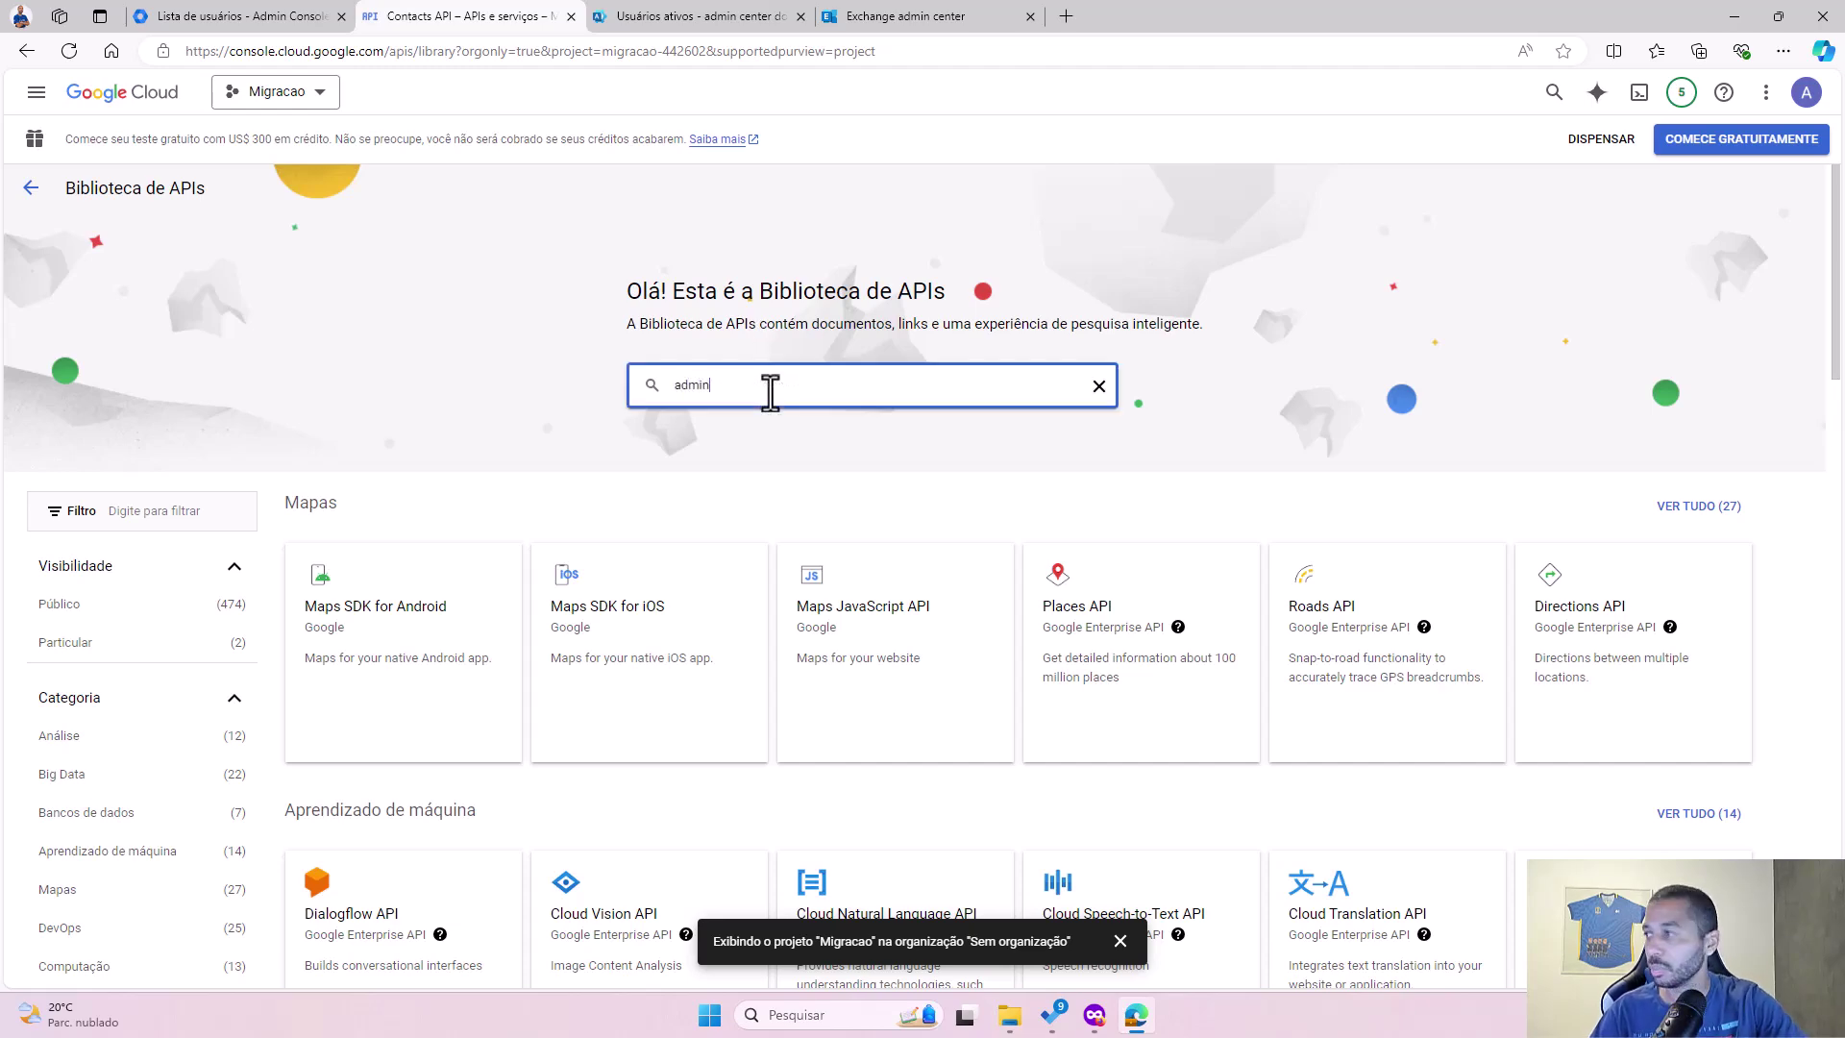
key(Return)
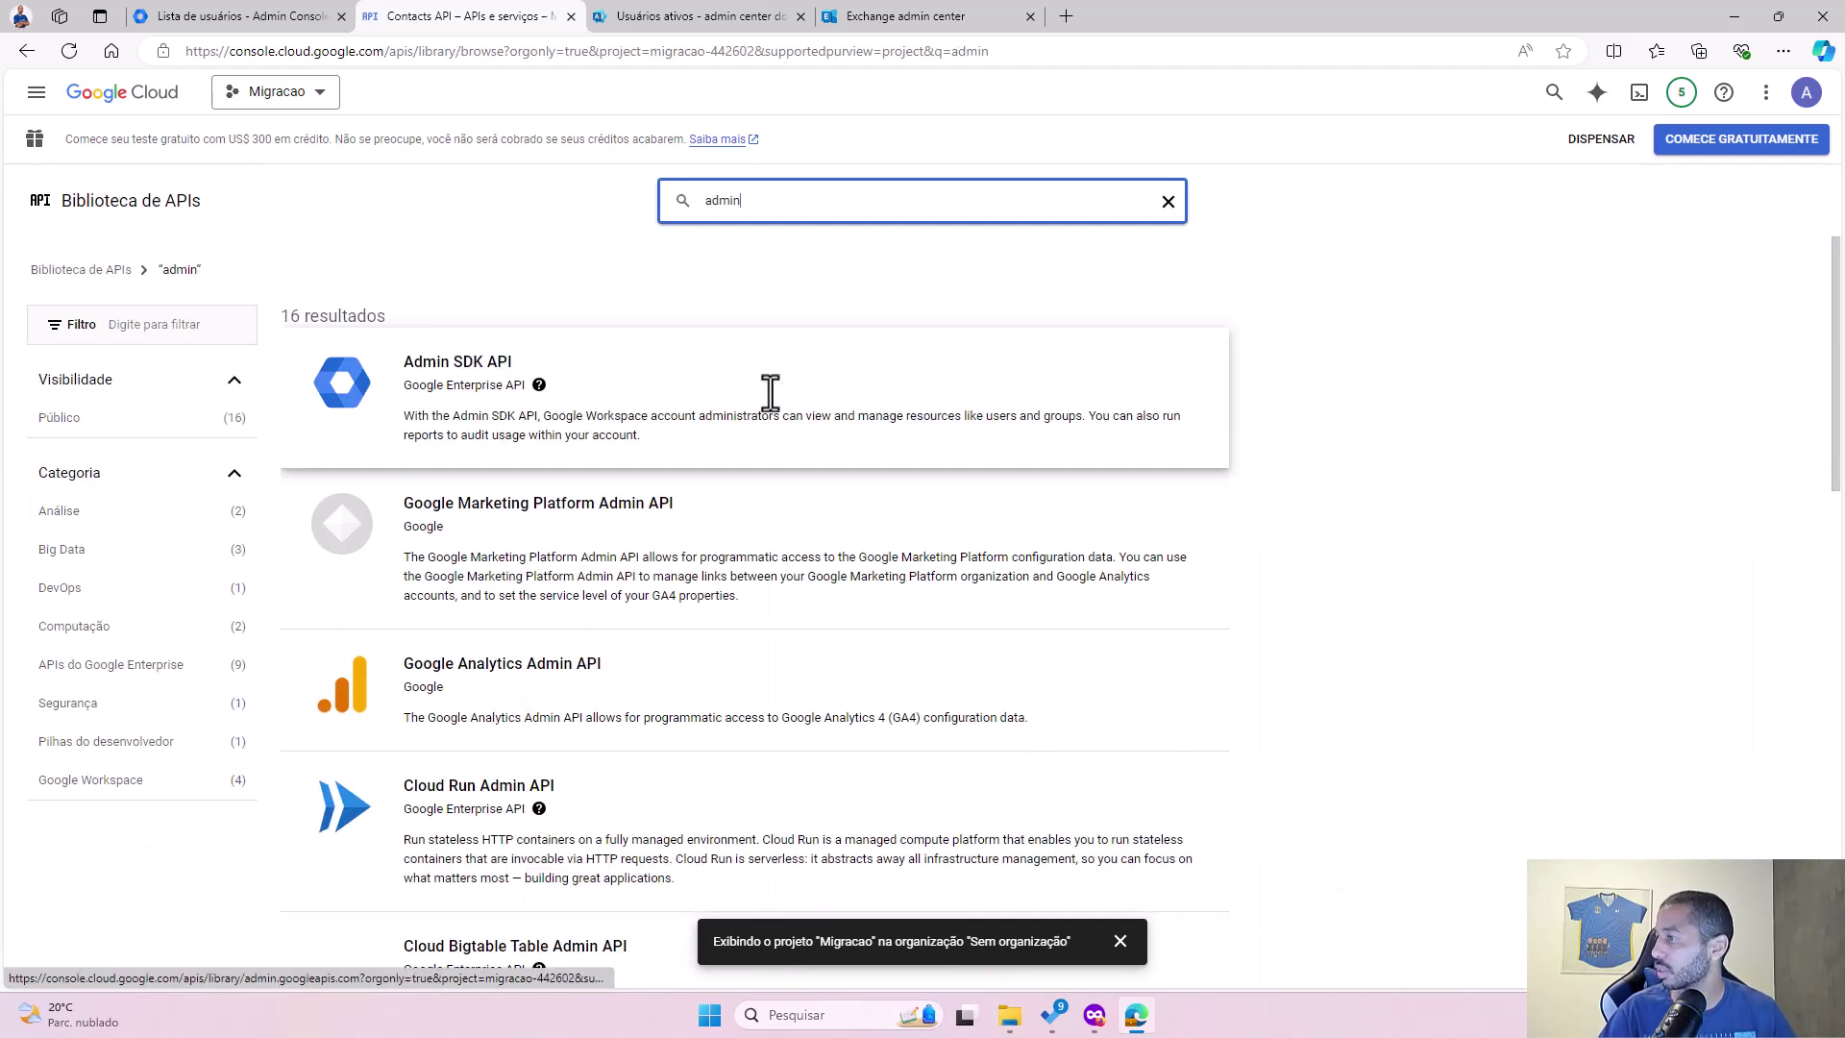
click(456, 380)
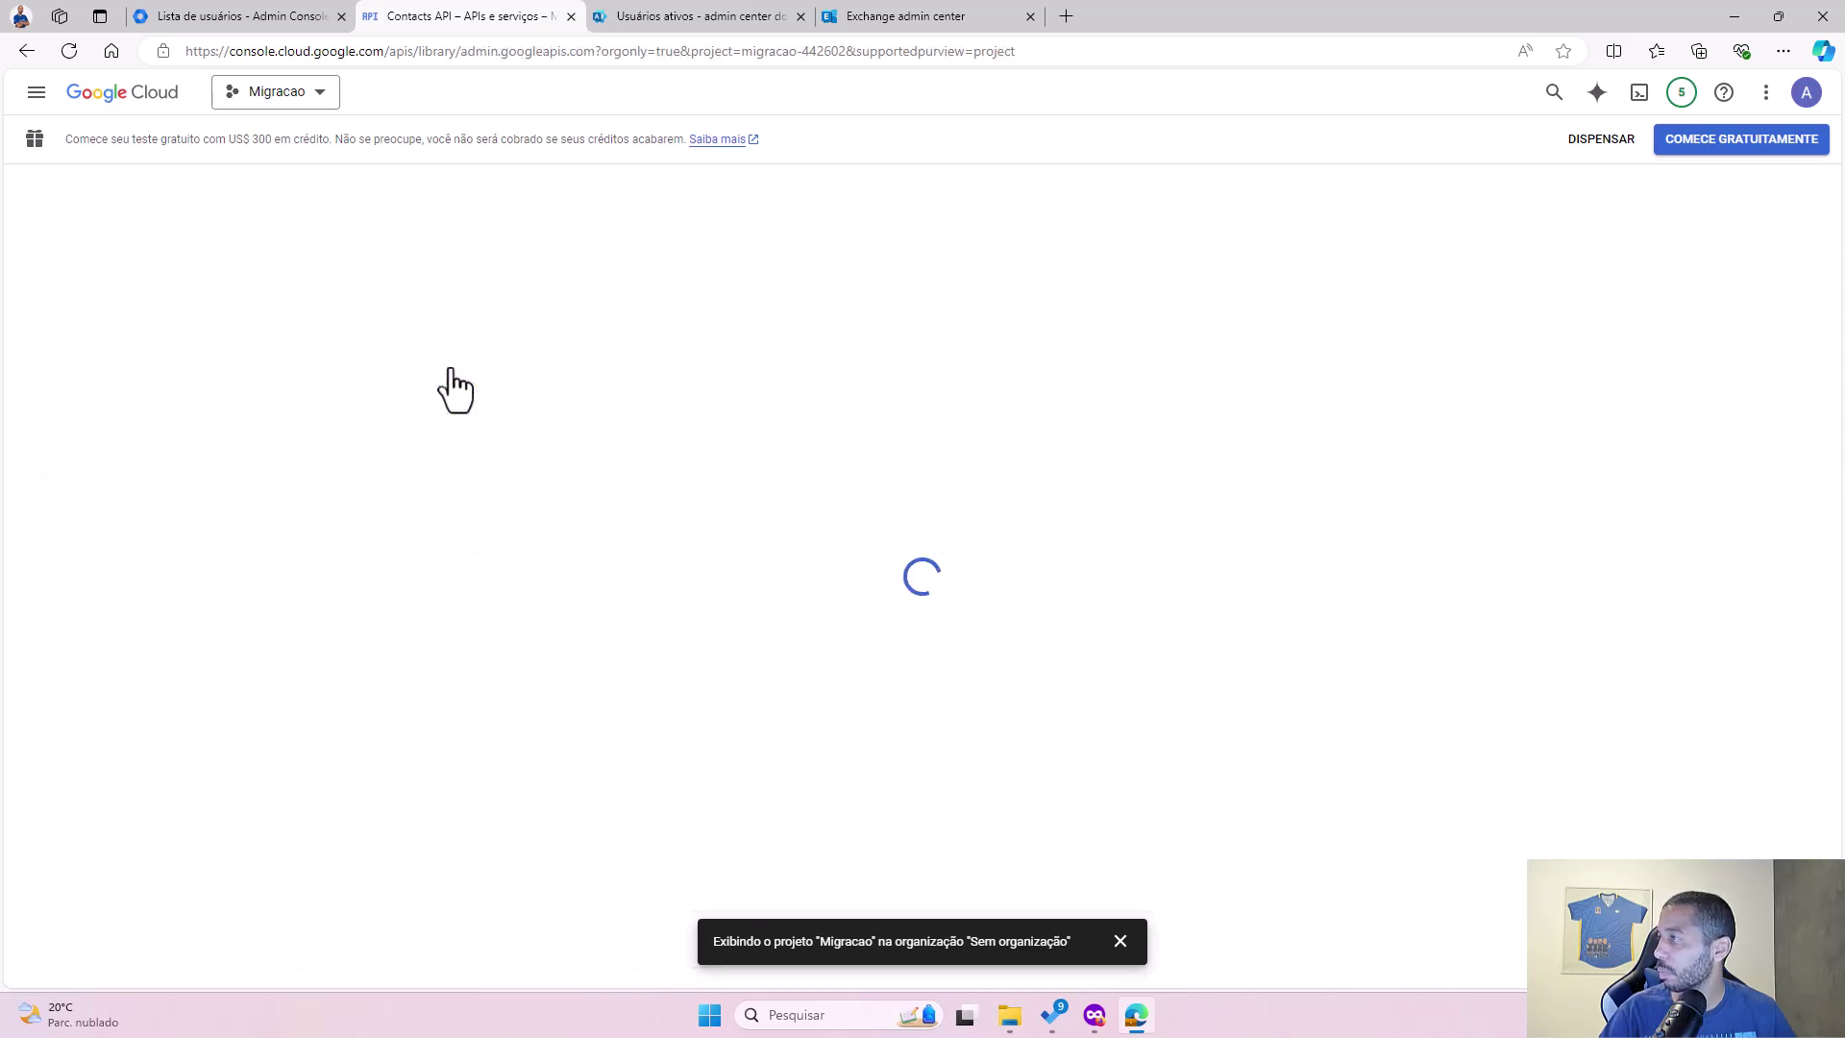
click(220, 385)
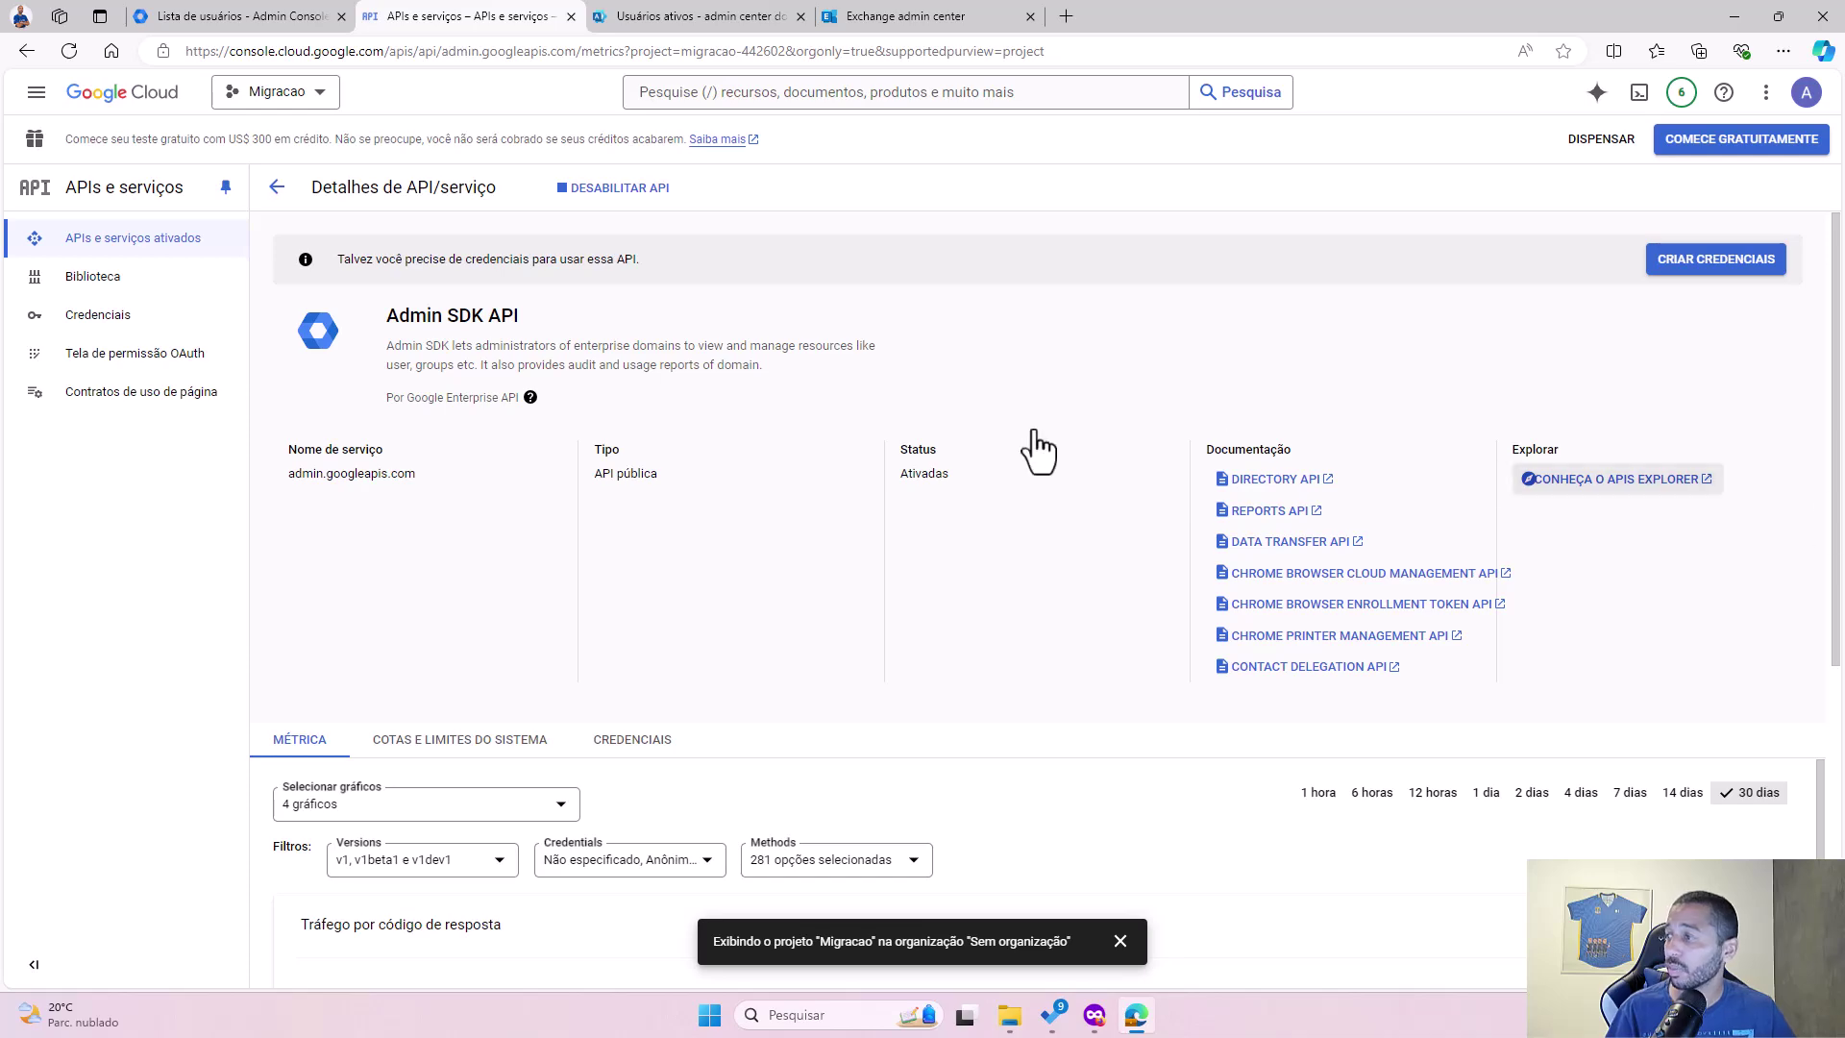
click(112, 285)
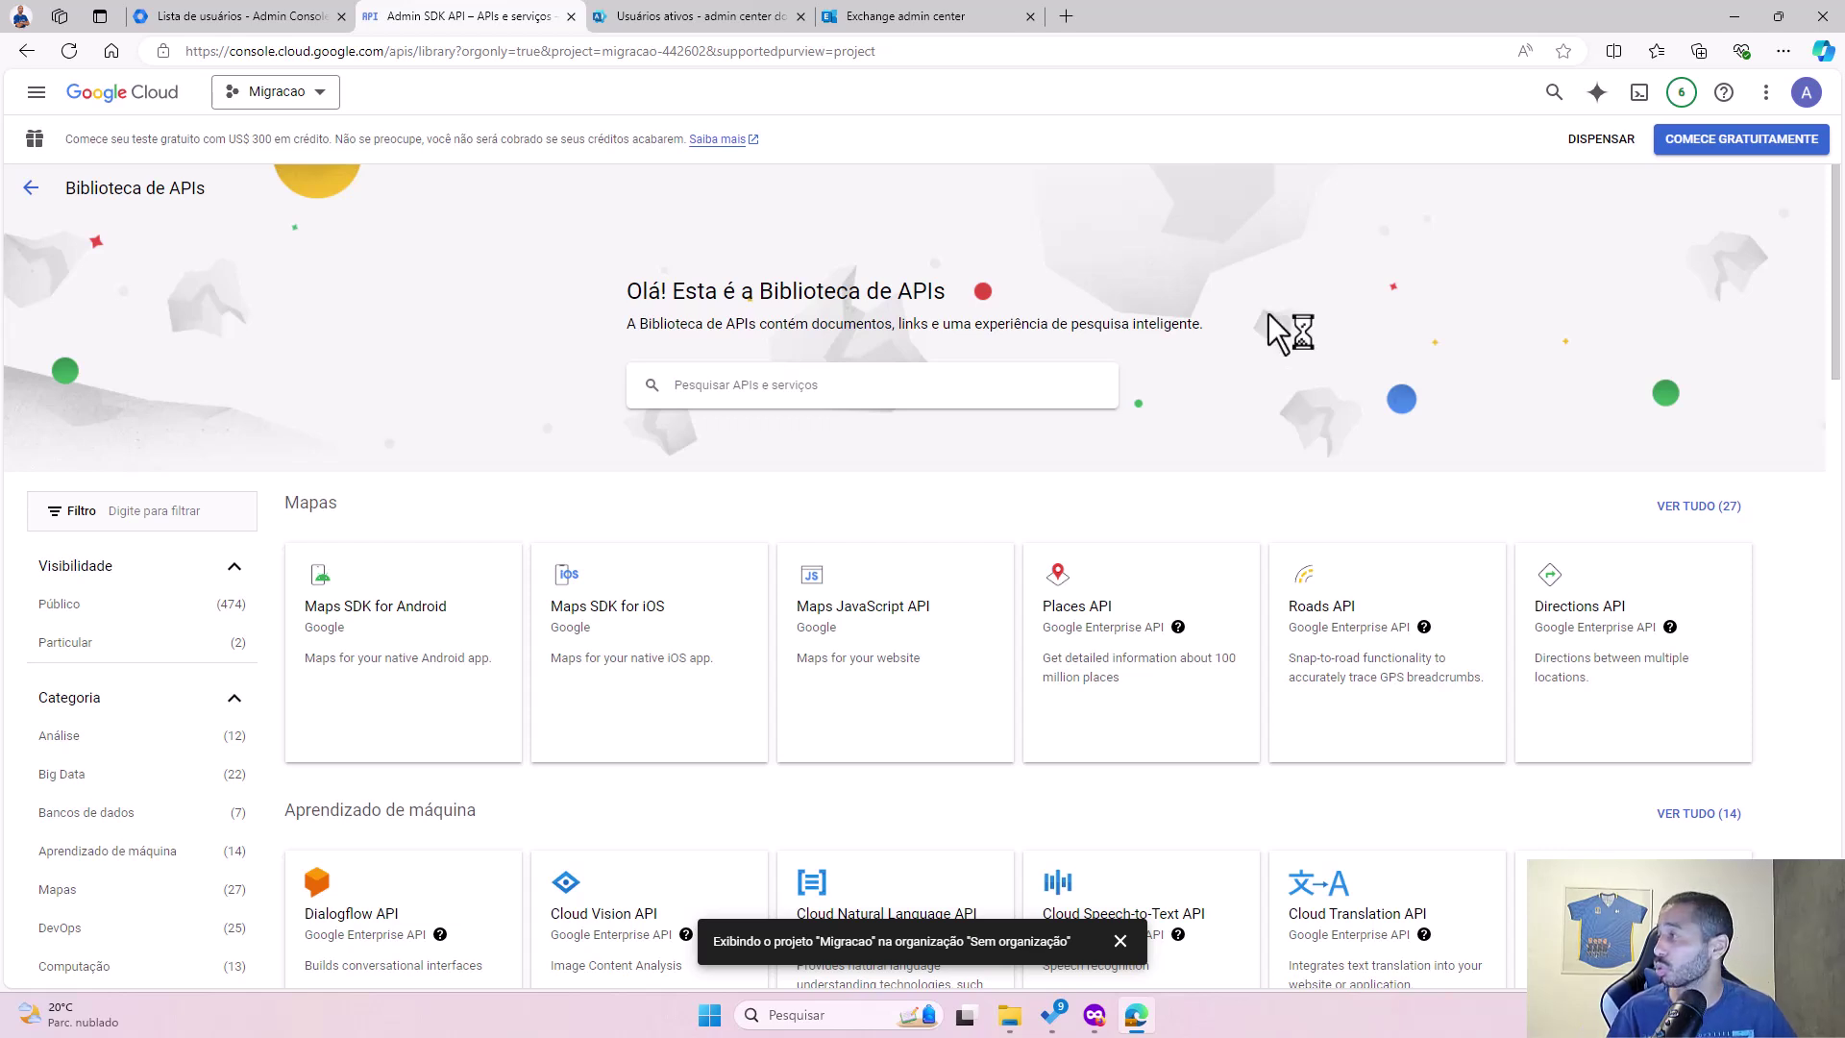
Step: Open the IAM e administrador section from the main navigation menu, keeping the Migracao project
click(35, 93)
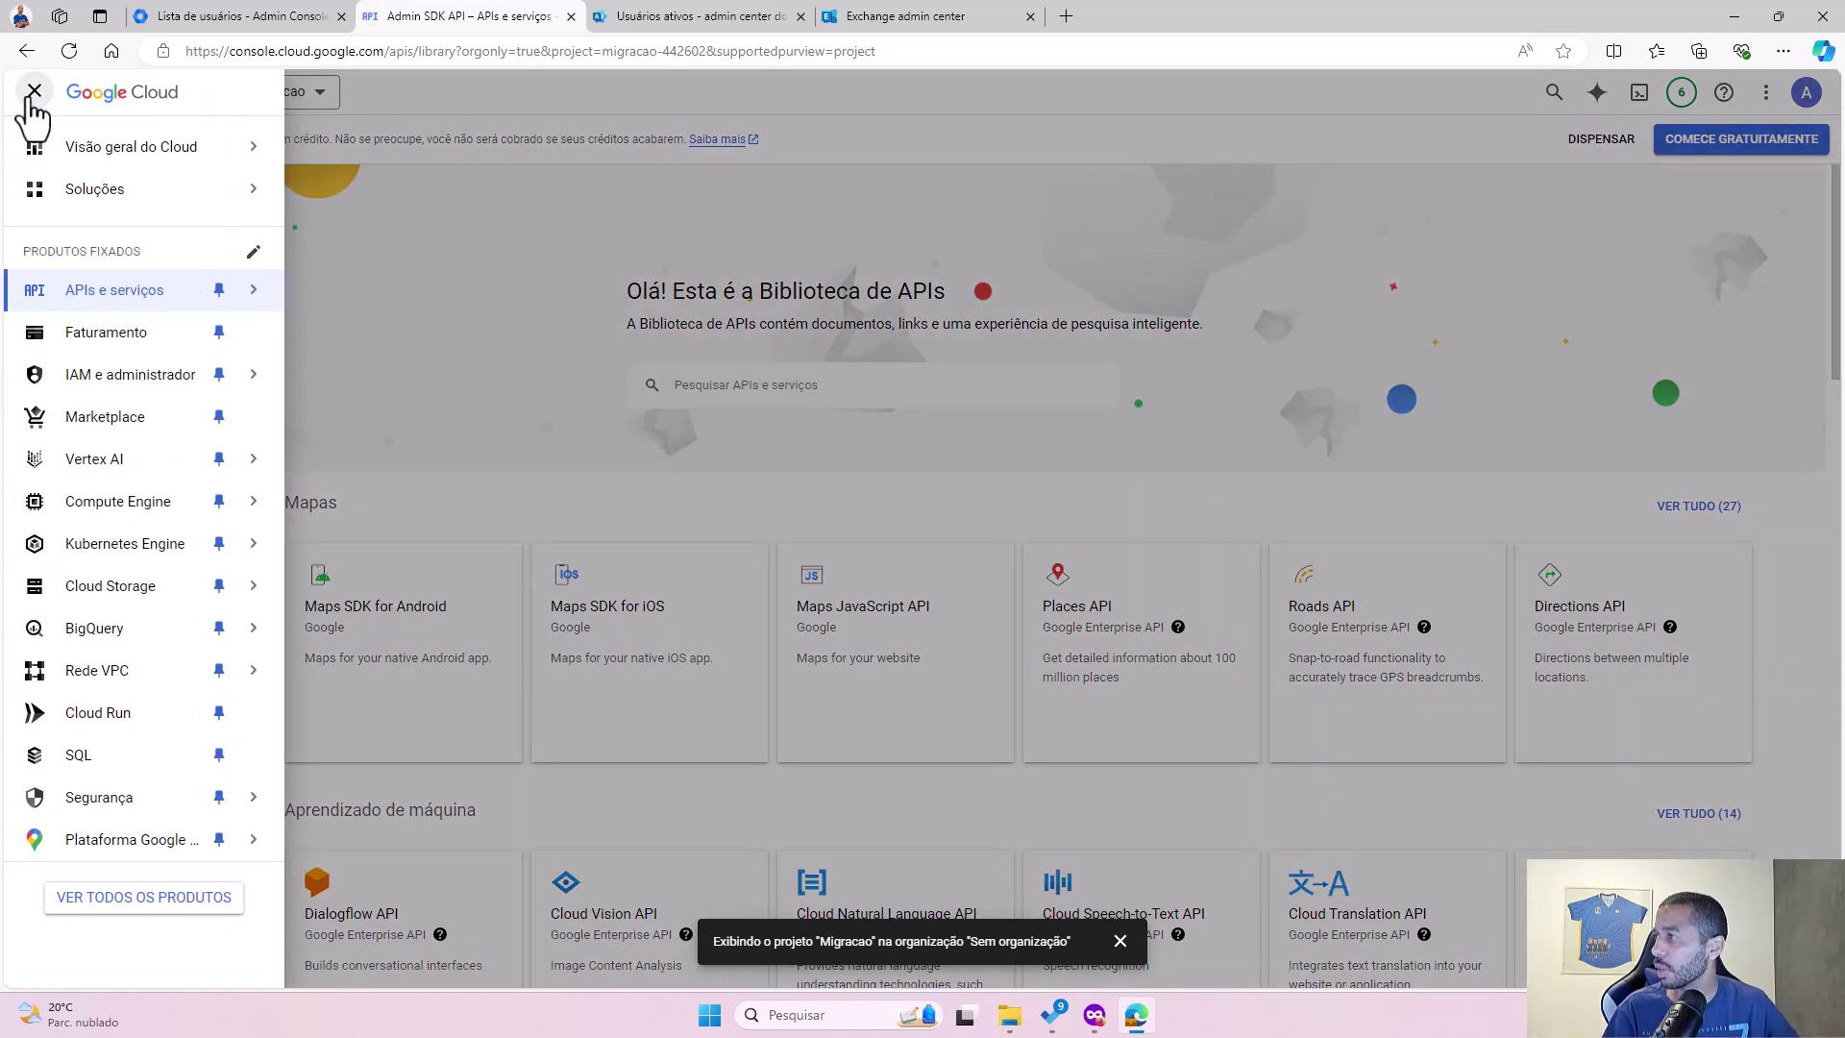
click(290, 106)
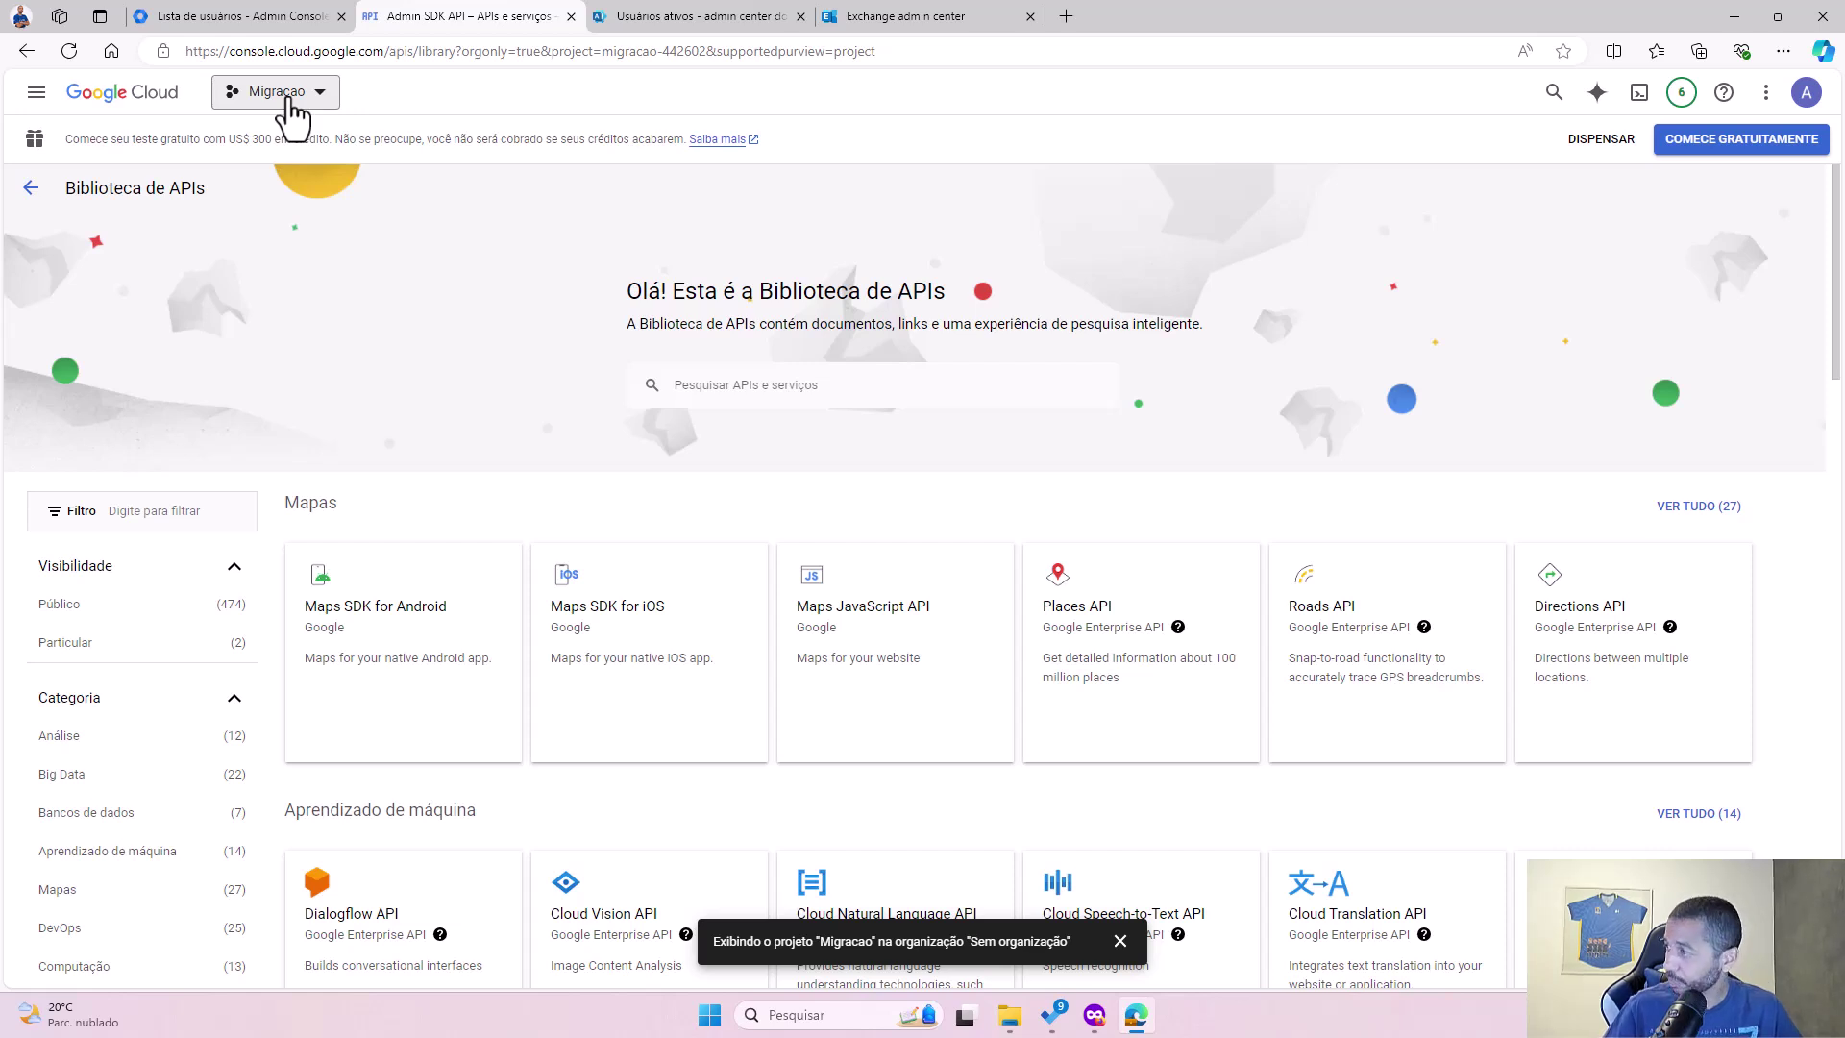
click(292, 105)
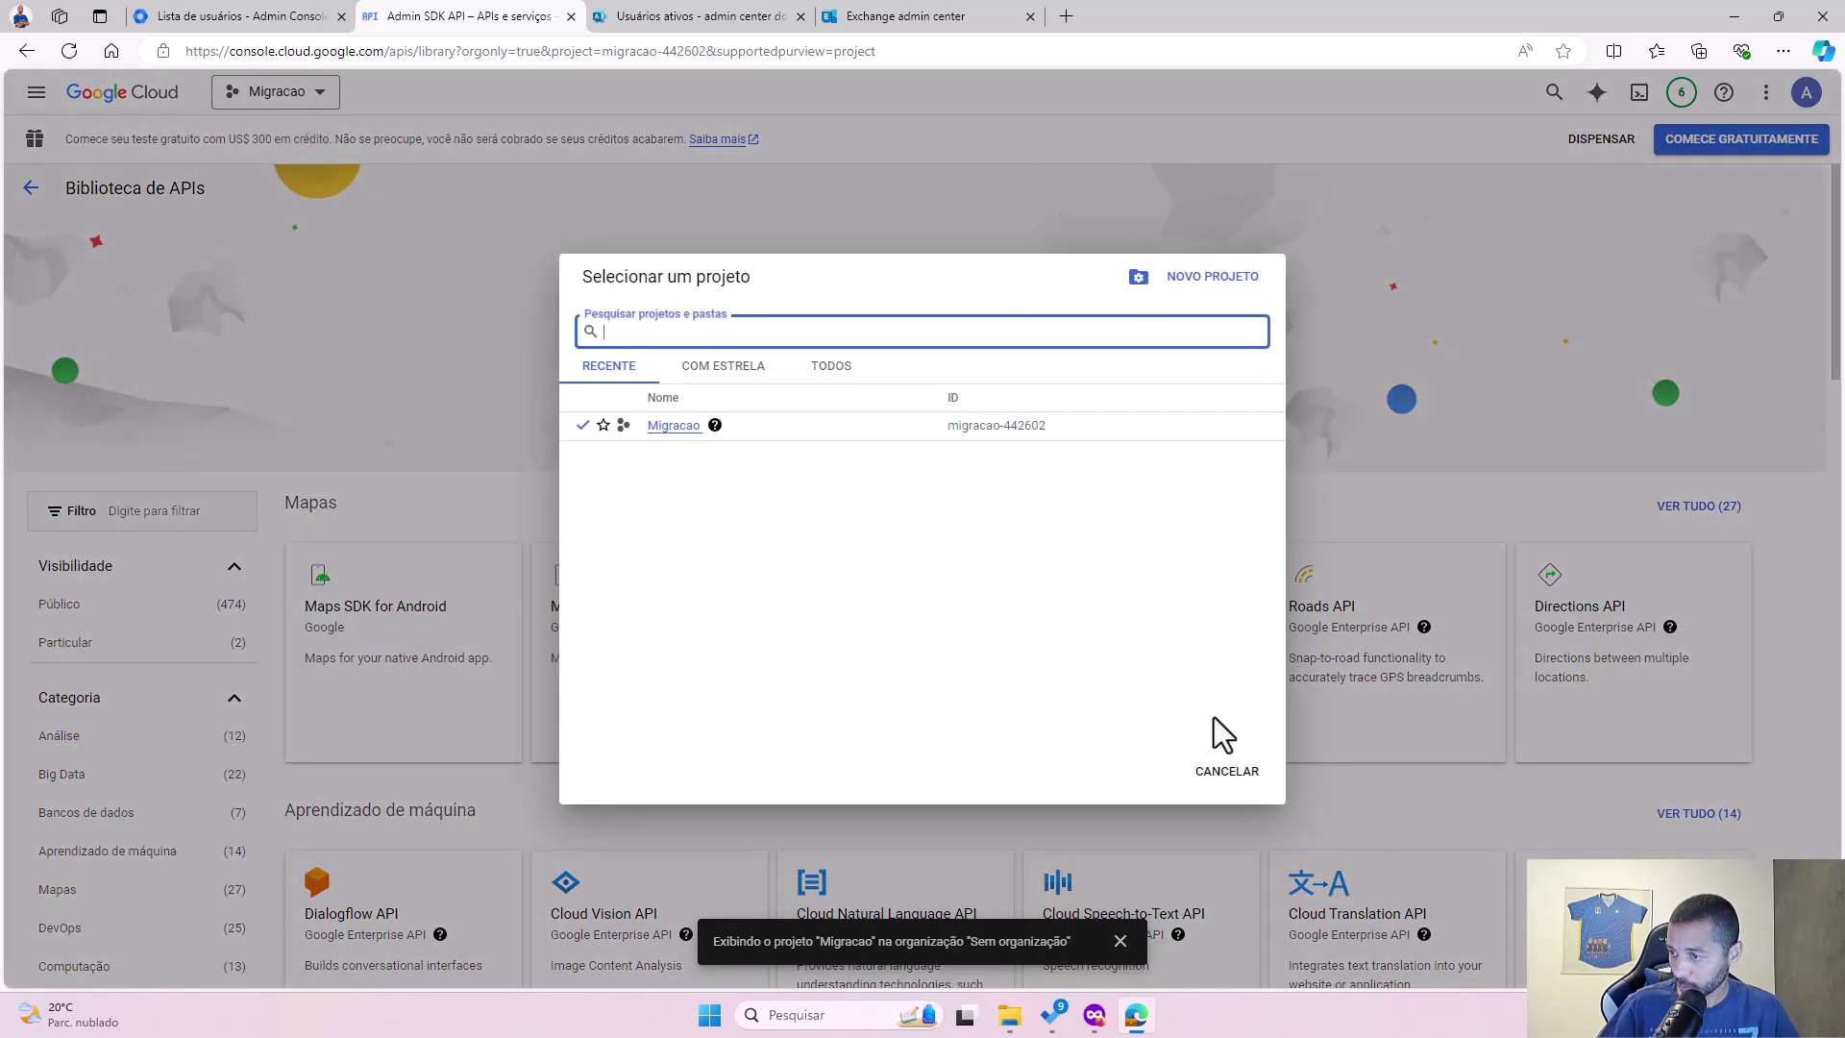
click(1227, 772)
click(41, 104)
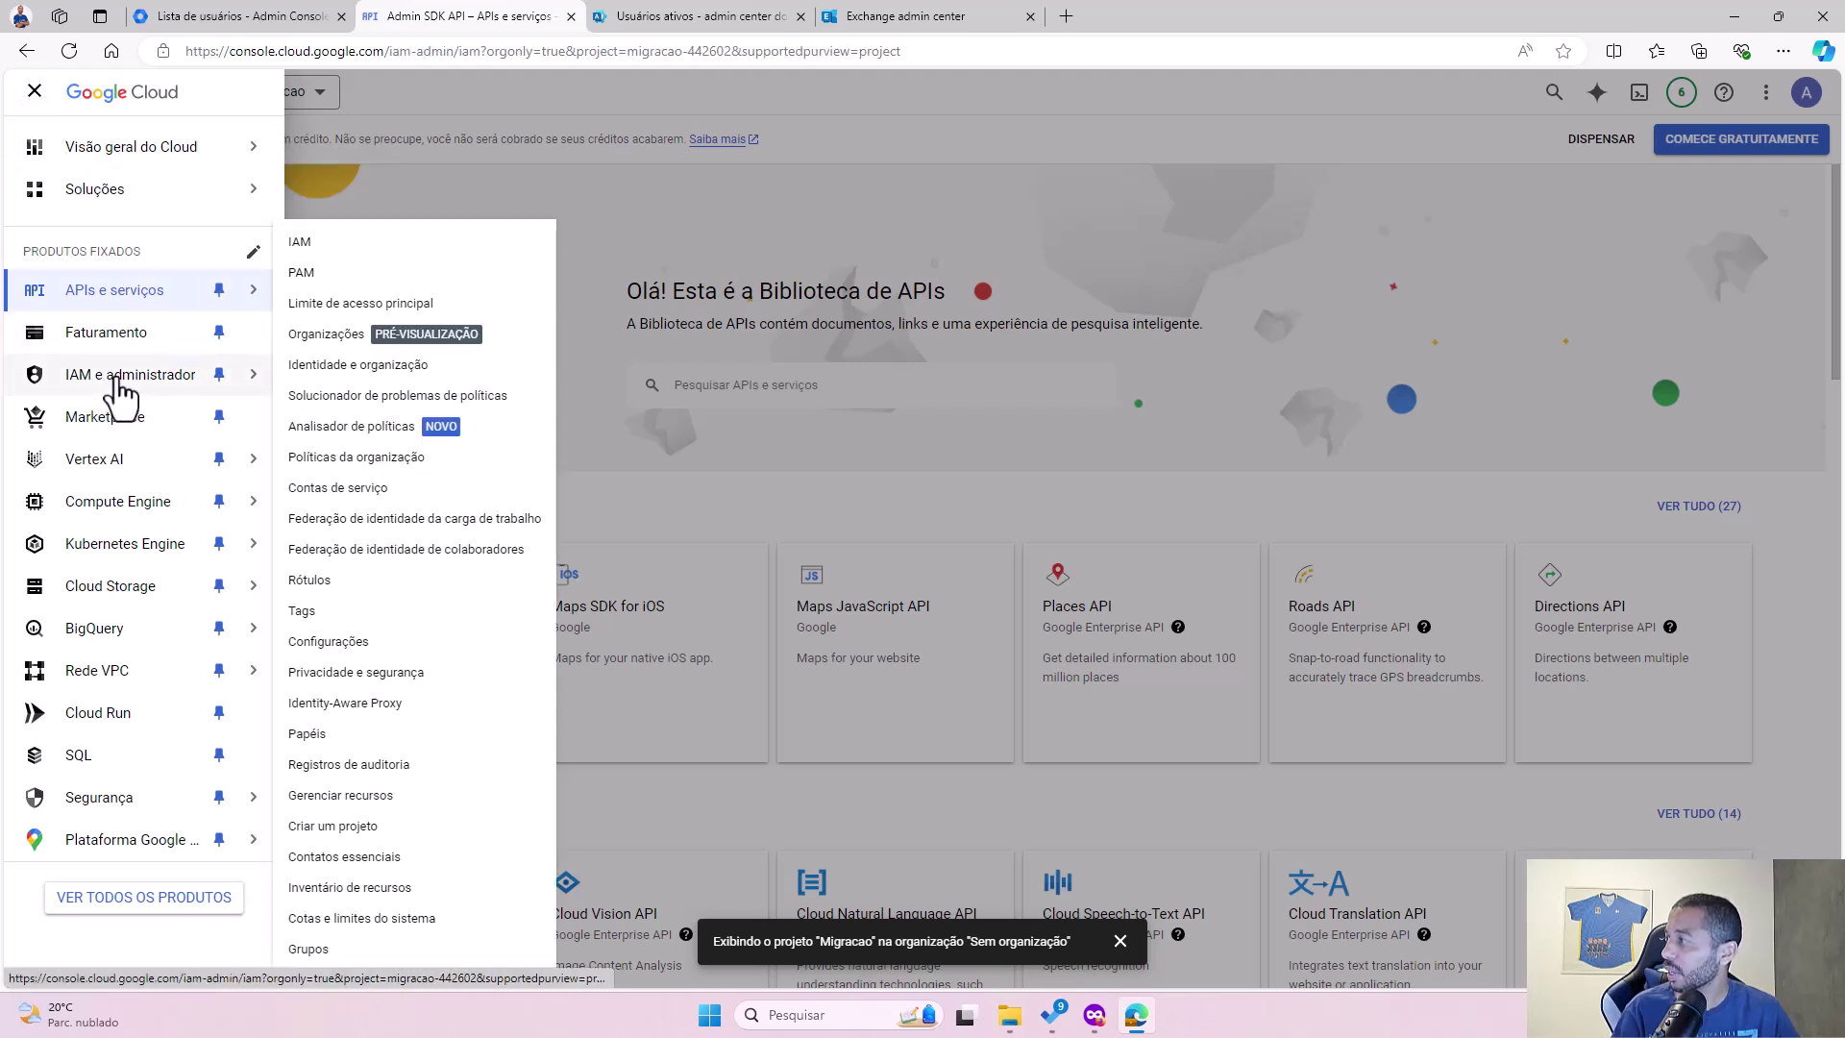
click(116, 392)
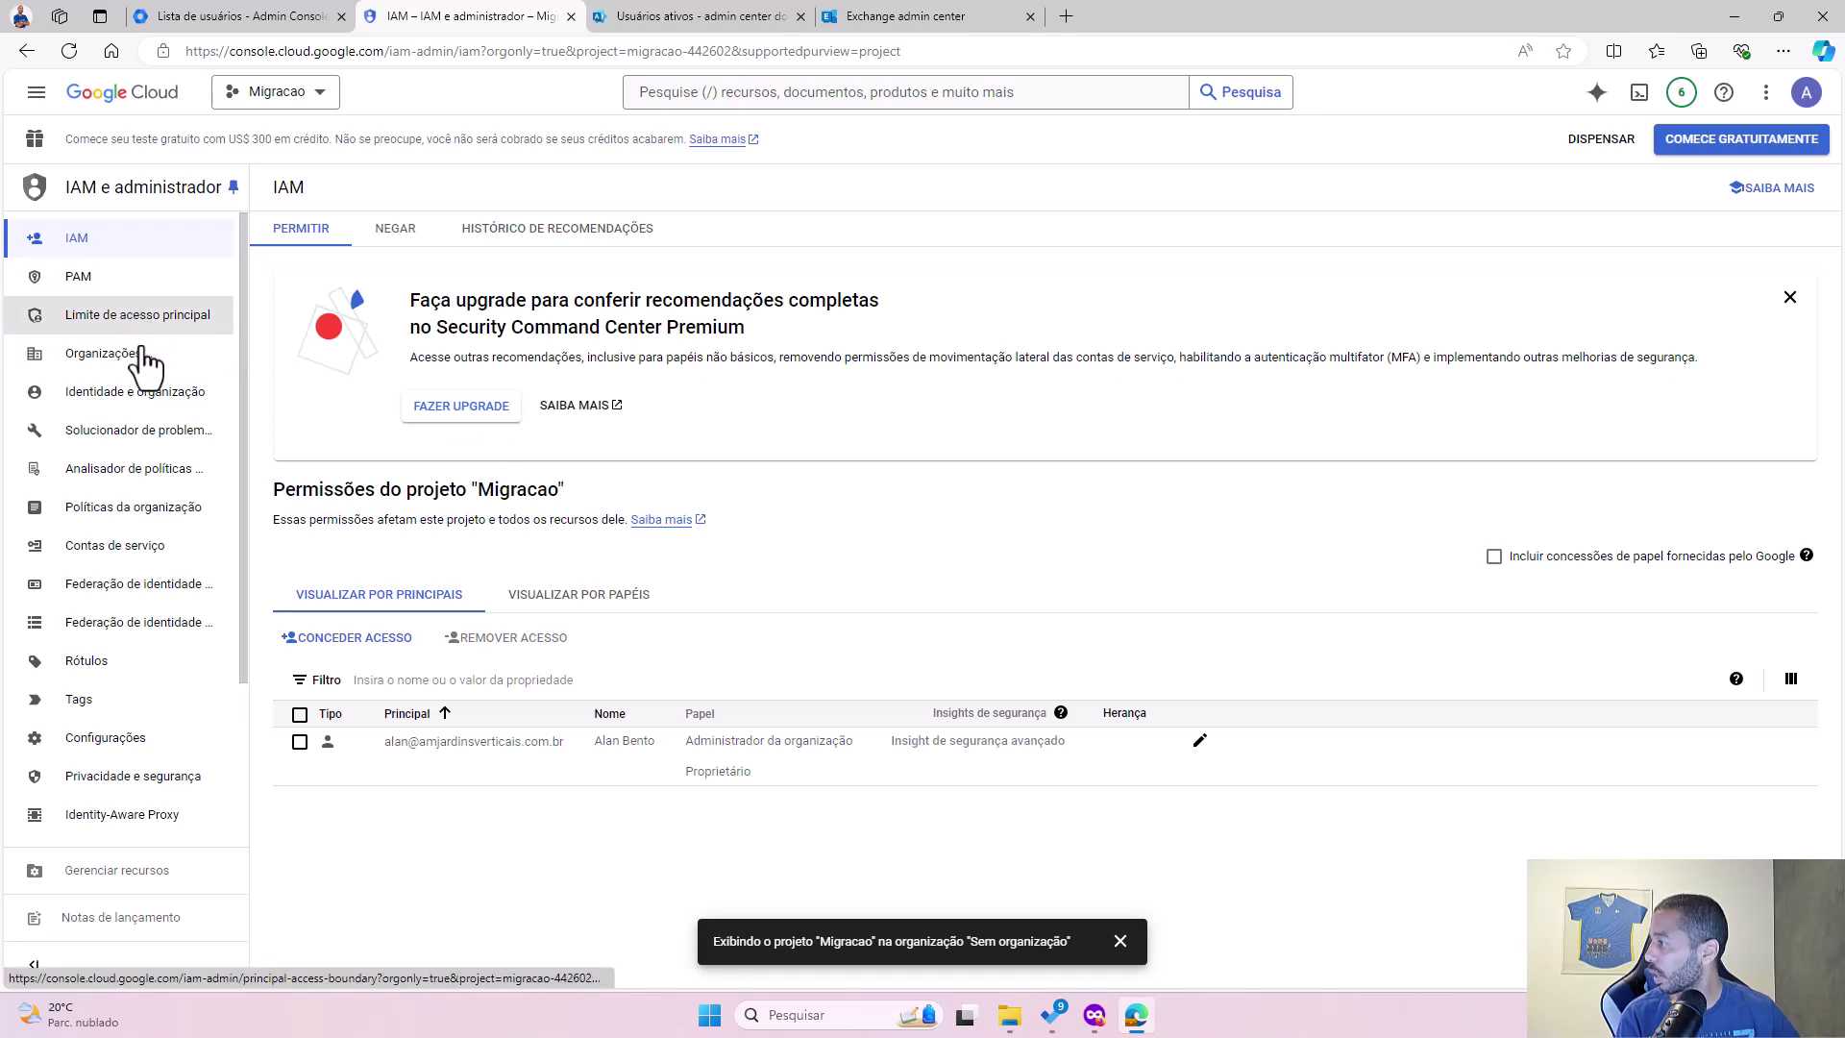
Step: Under Contas de serviço, create the service account 'migracaoemail' and continue to the access step
click(131, 548)
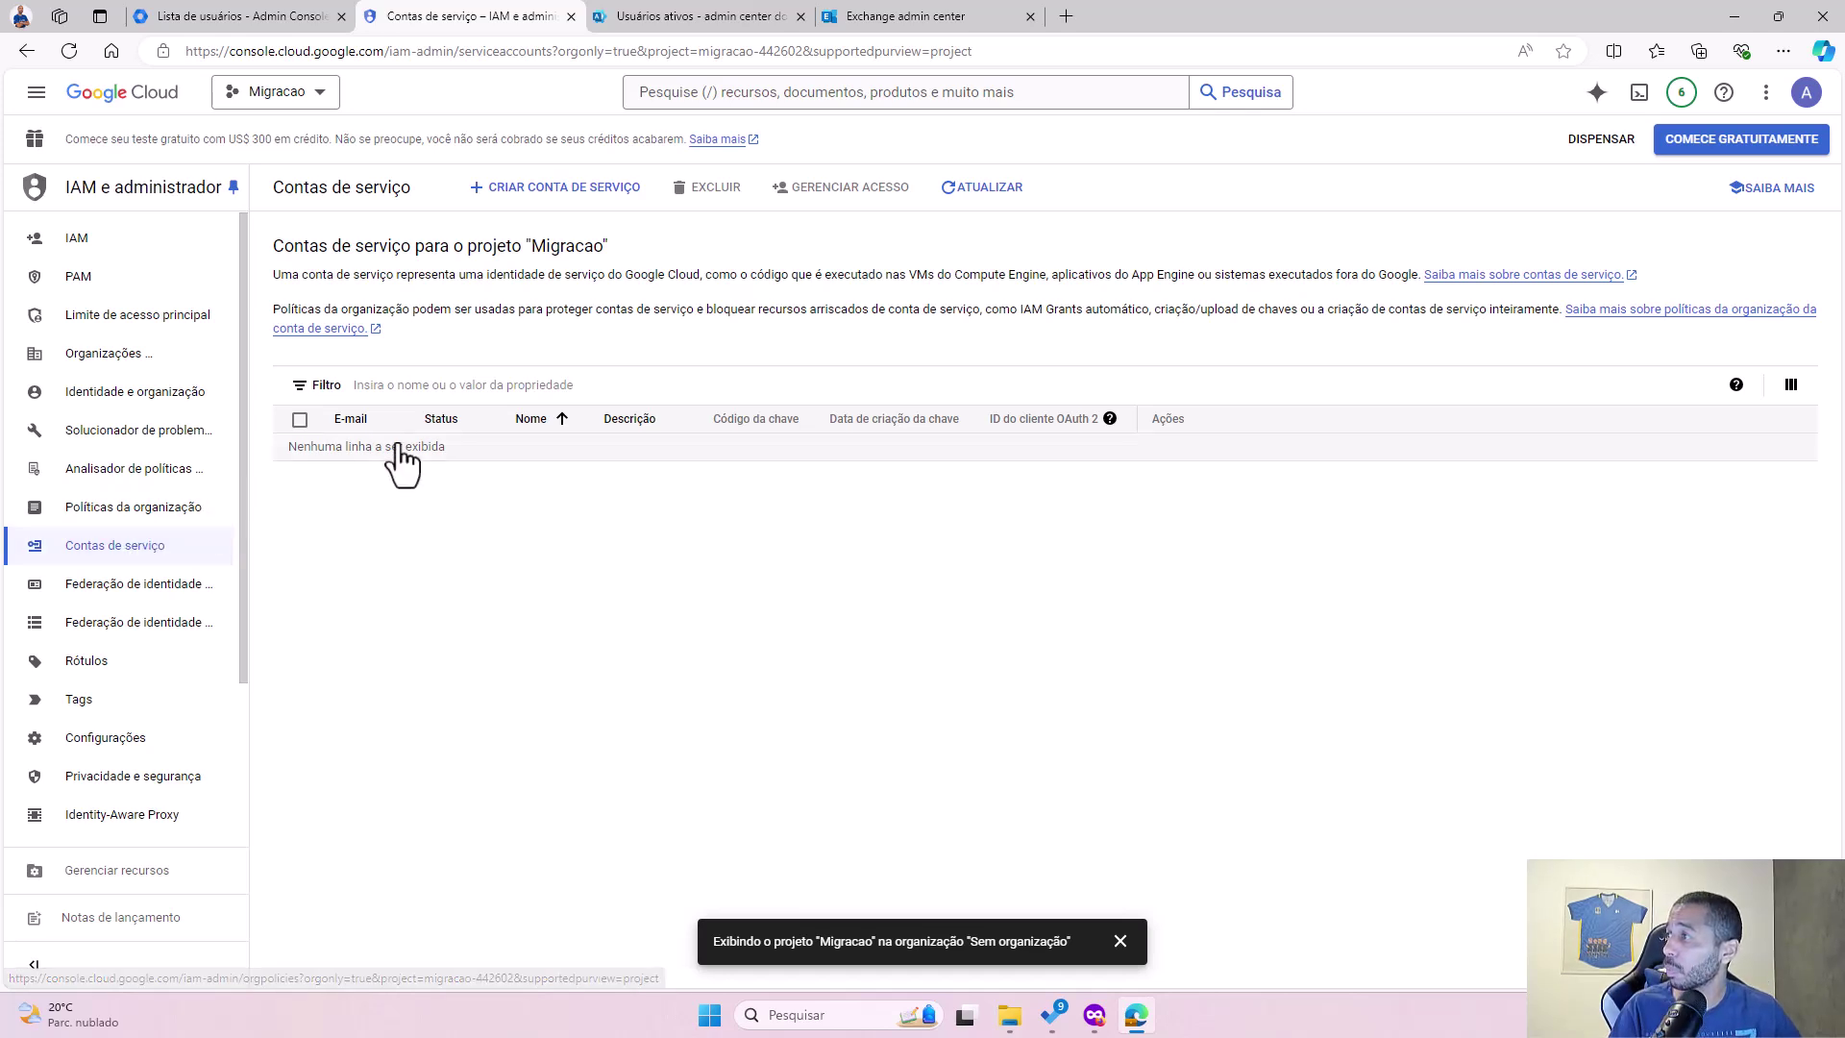
click(549, 193)
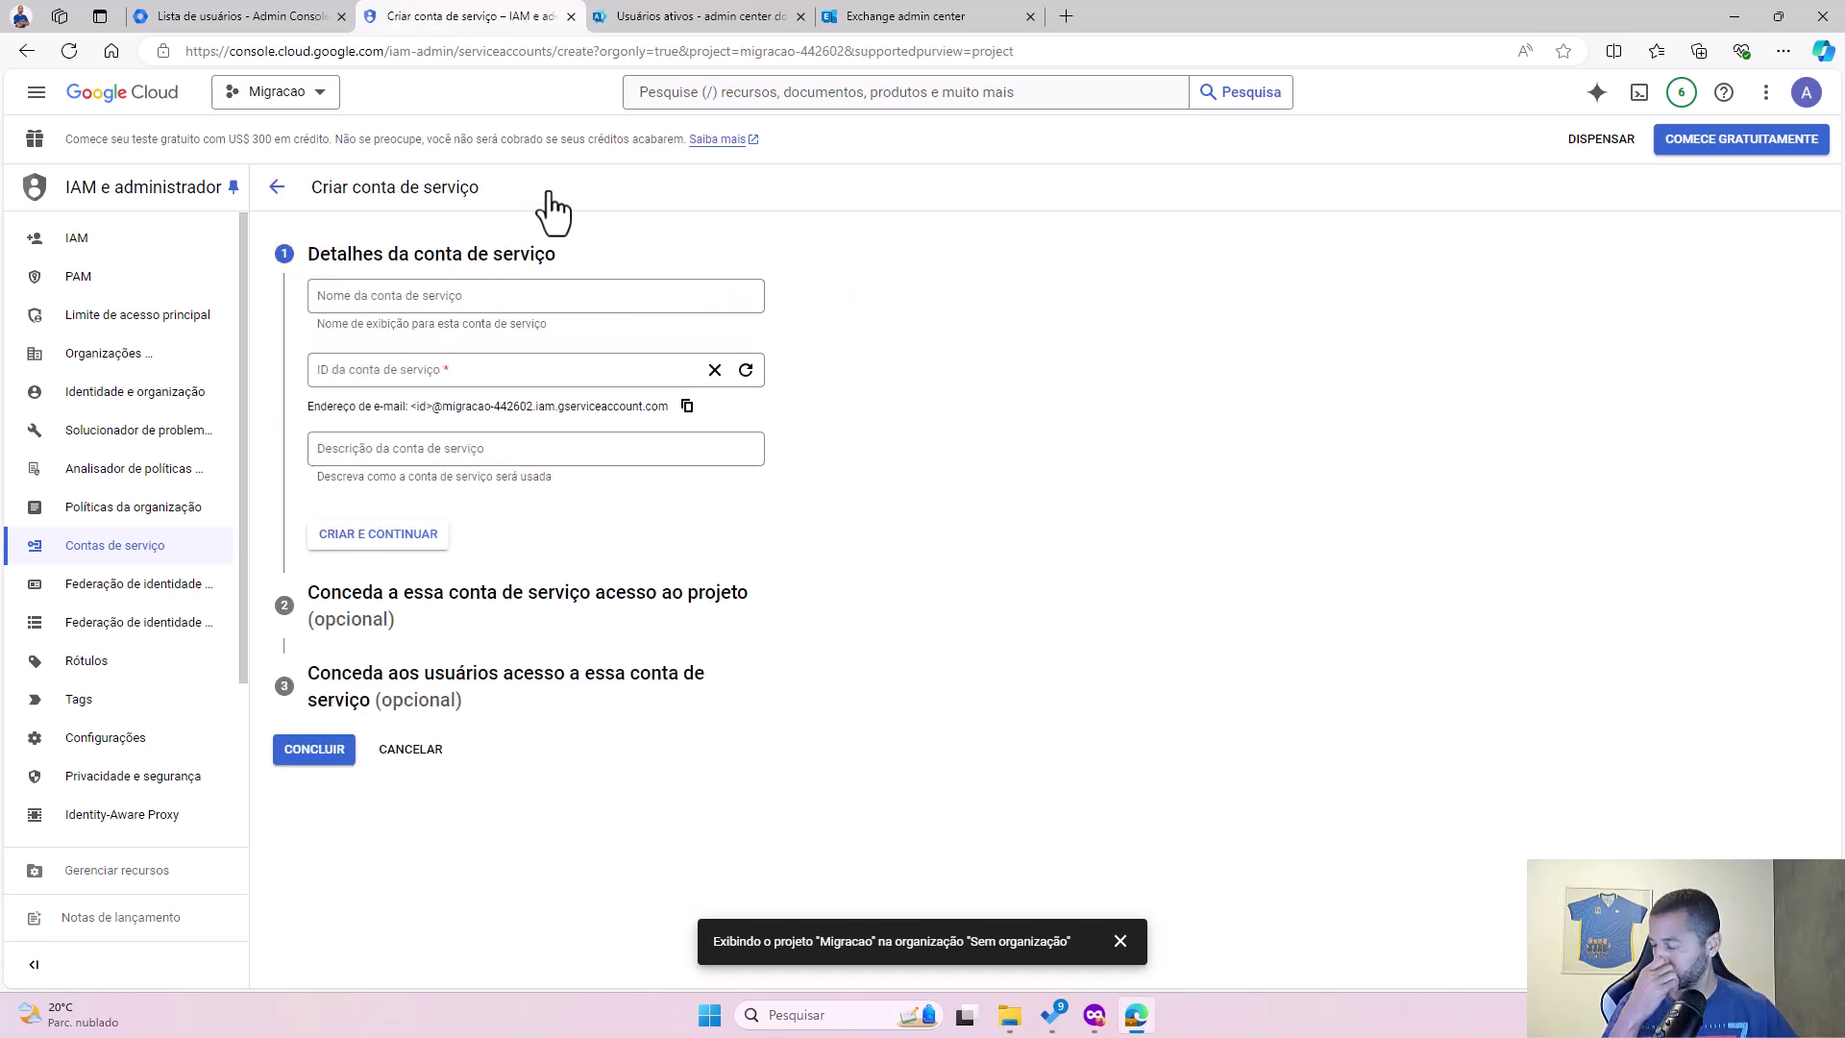
click(517, 303)
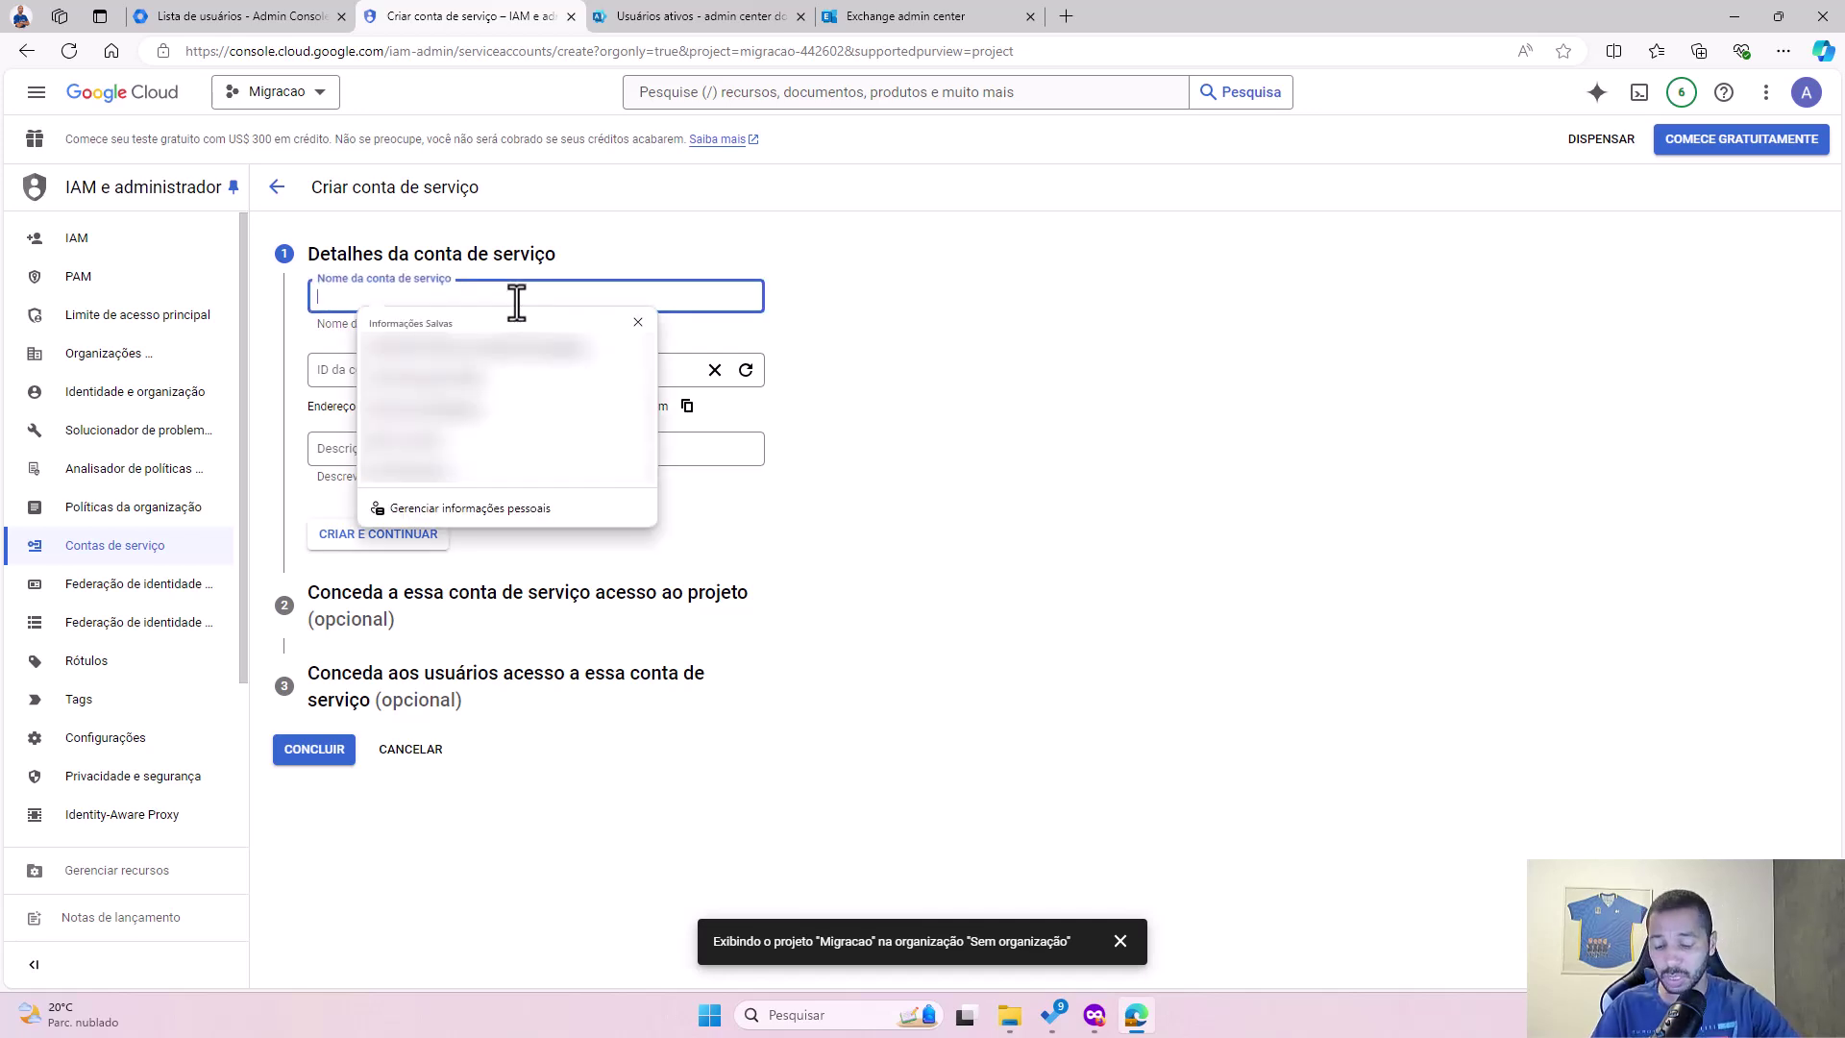
text(migraca)
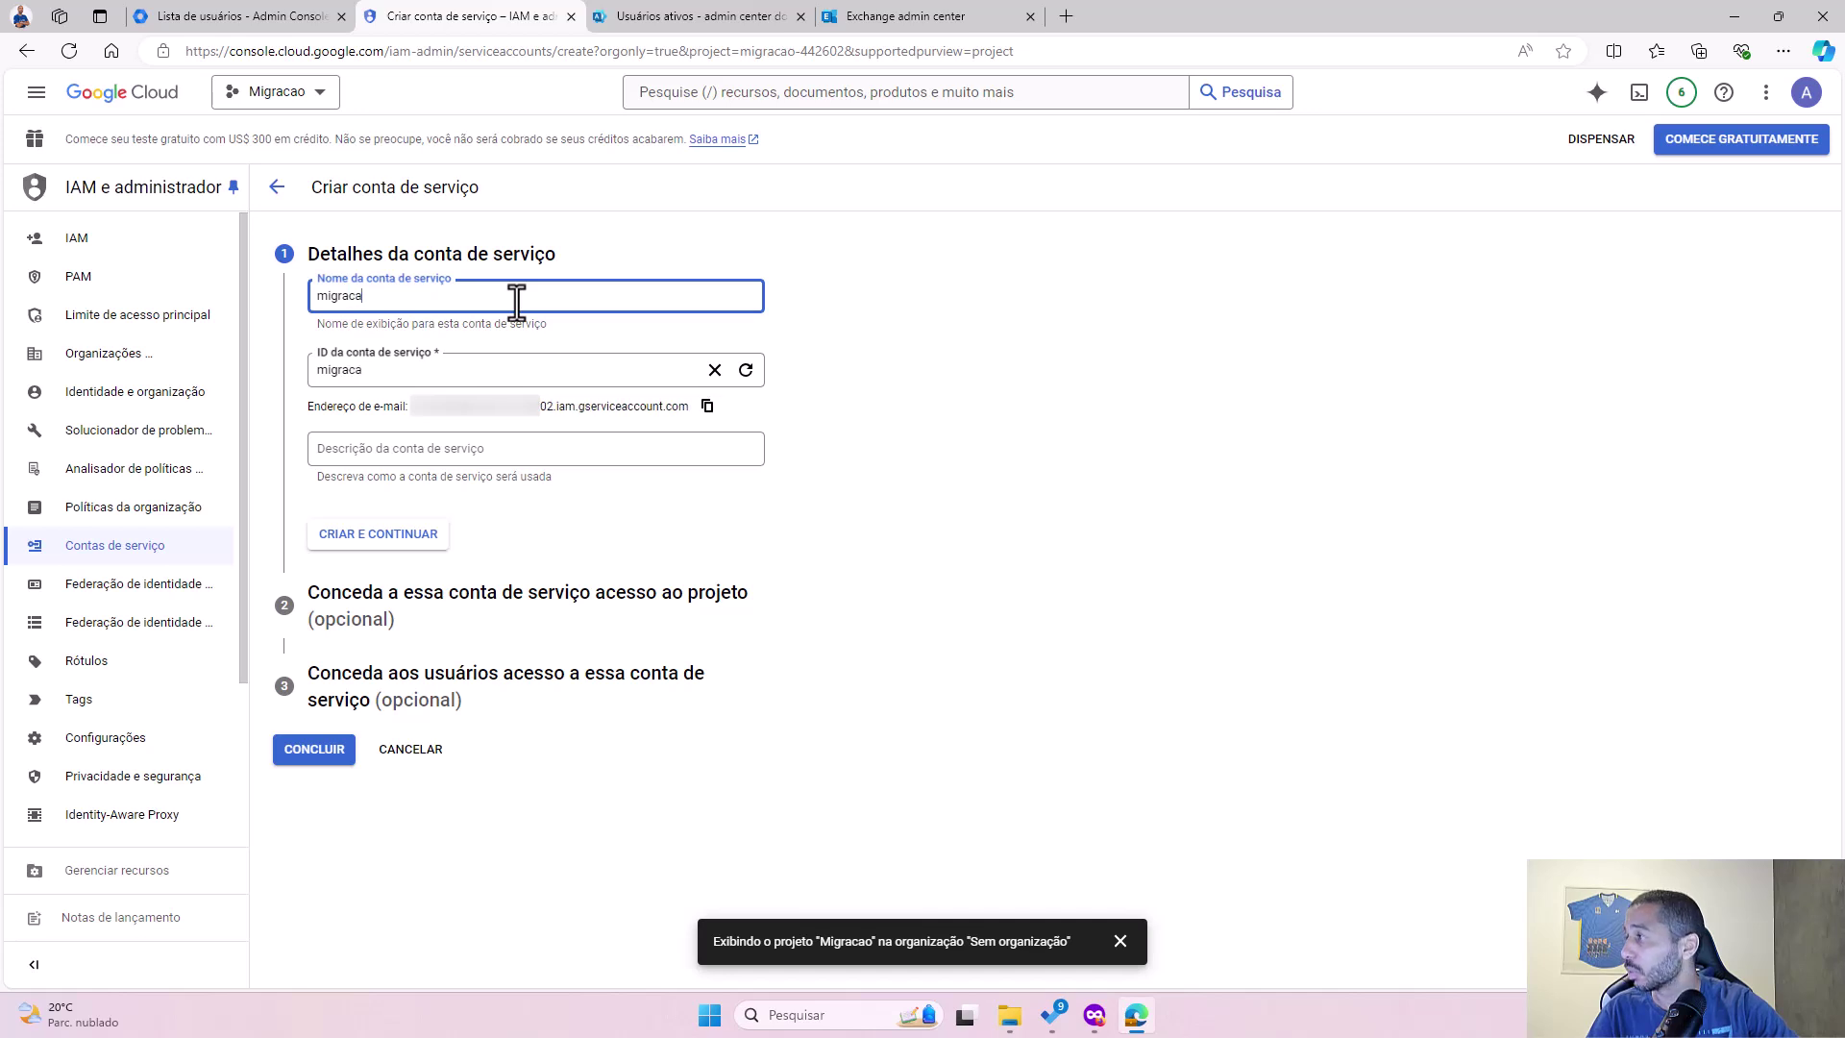
text(oemail)
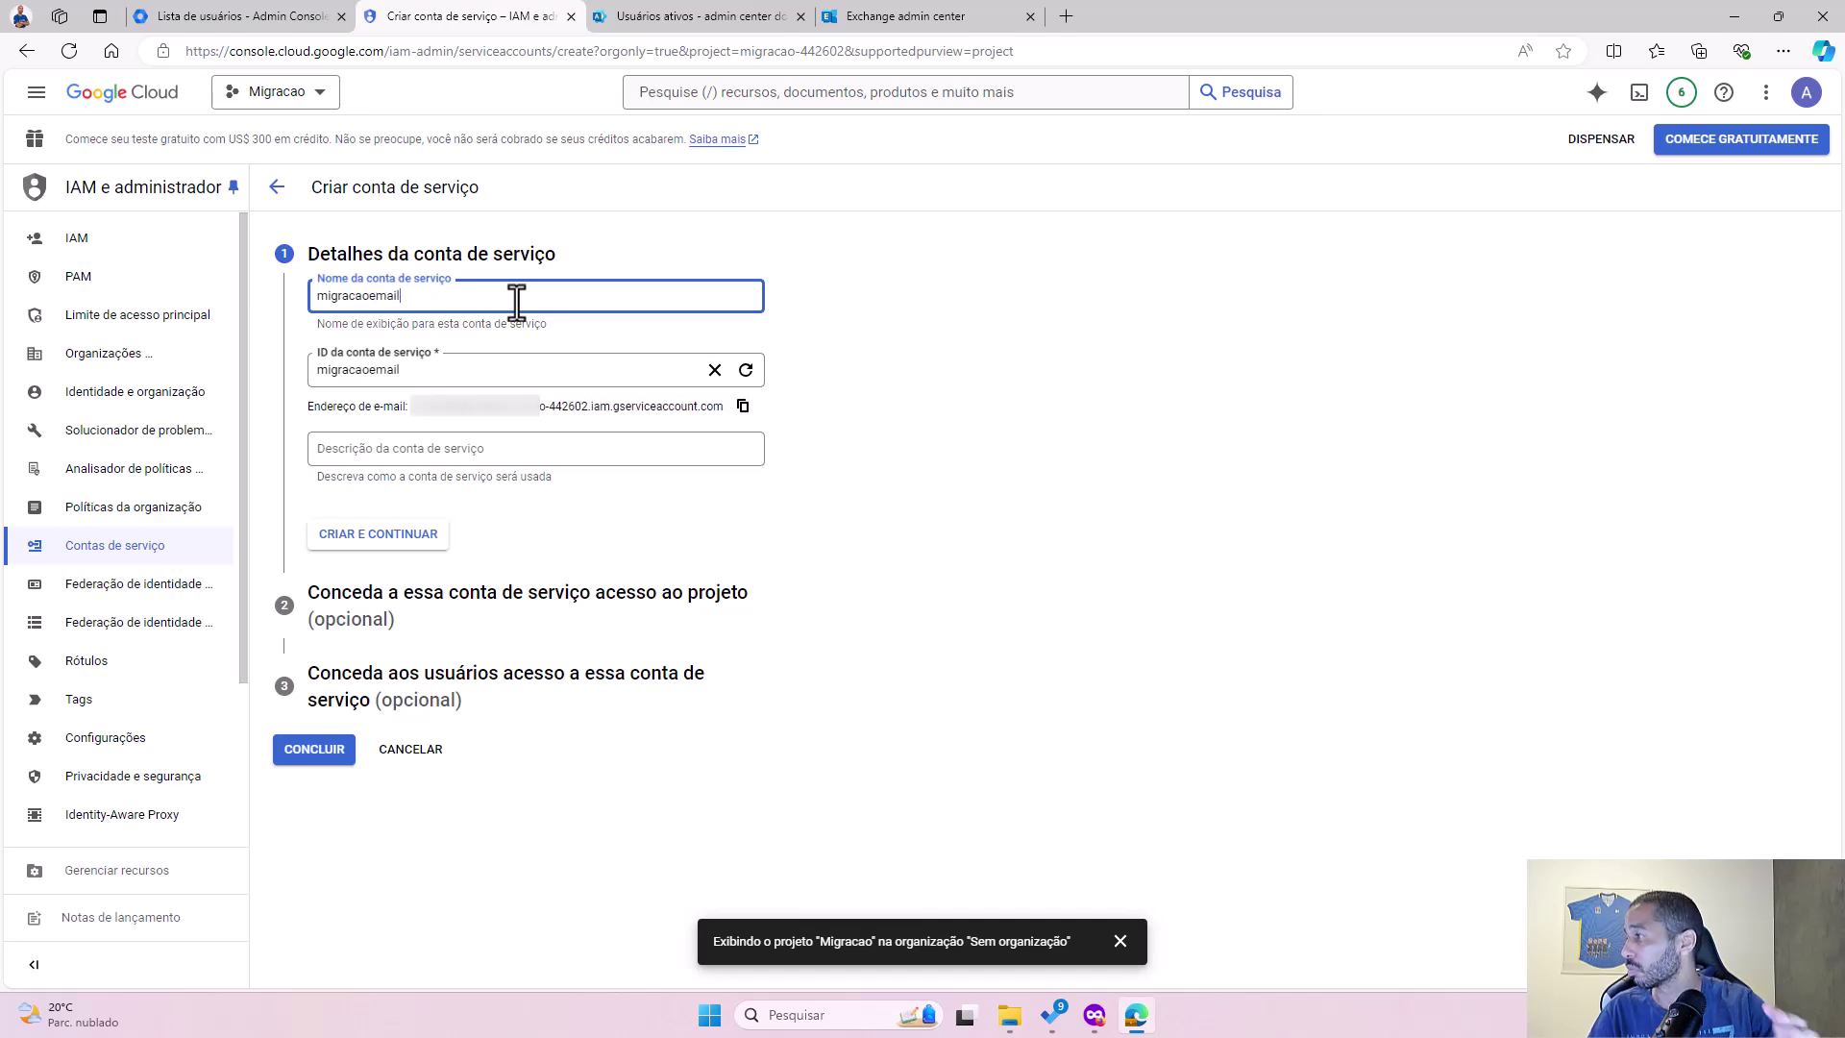
click(947, 427)
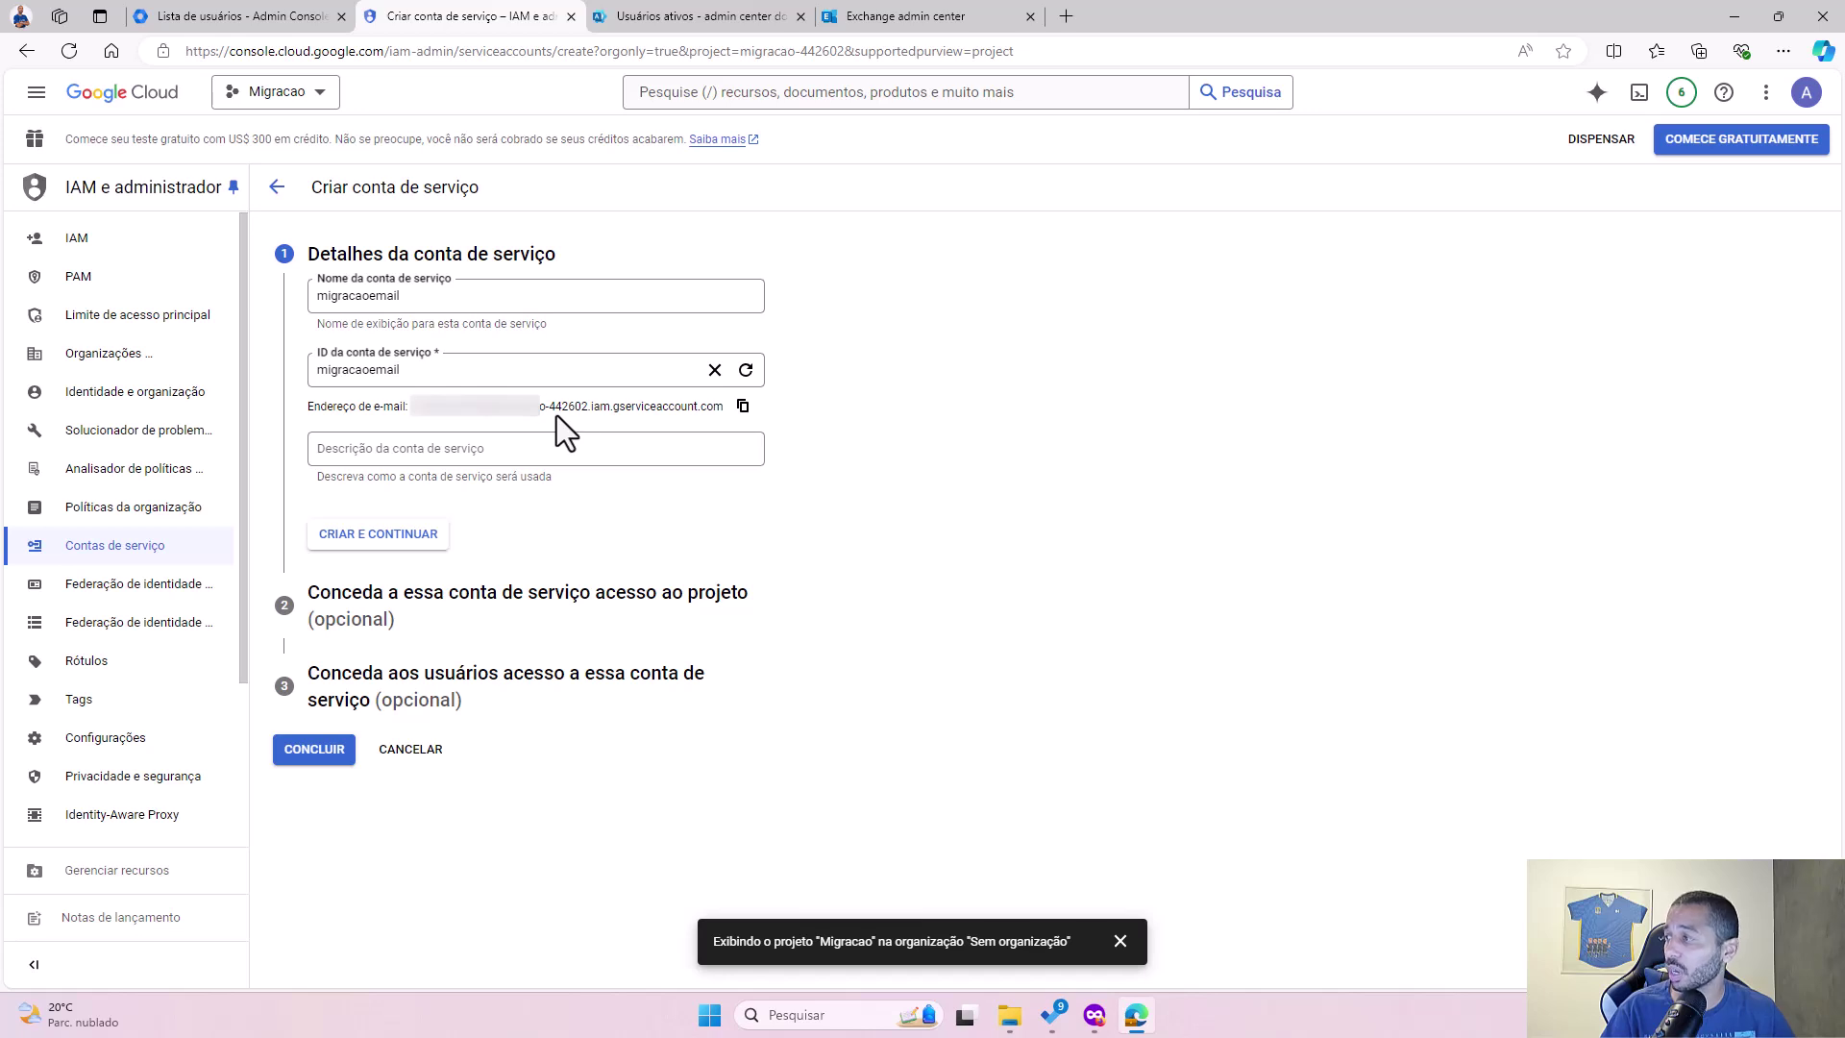
click(389, 538)
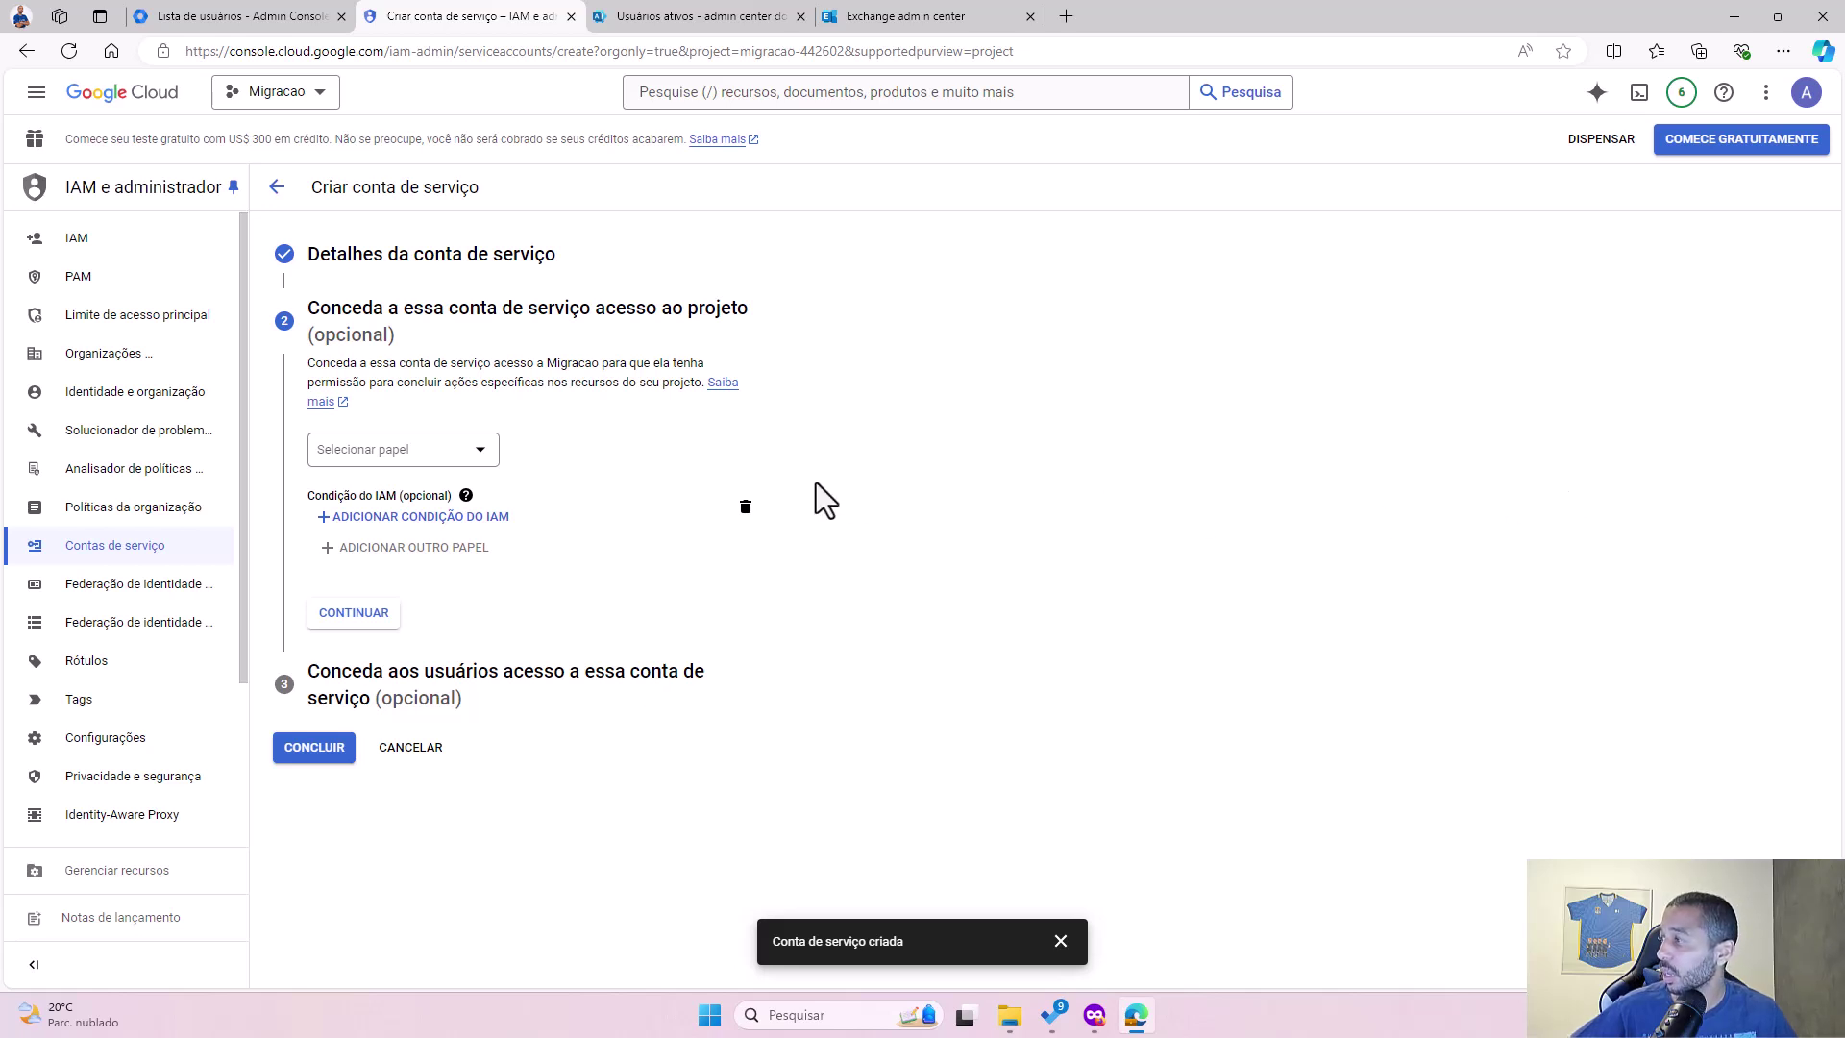
Step: Grant the migracaoemail service account the Proprietário role on the project
click(483, 457)
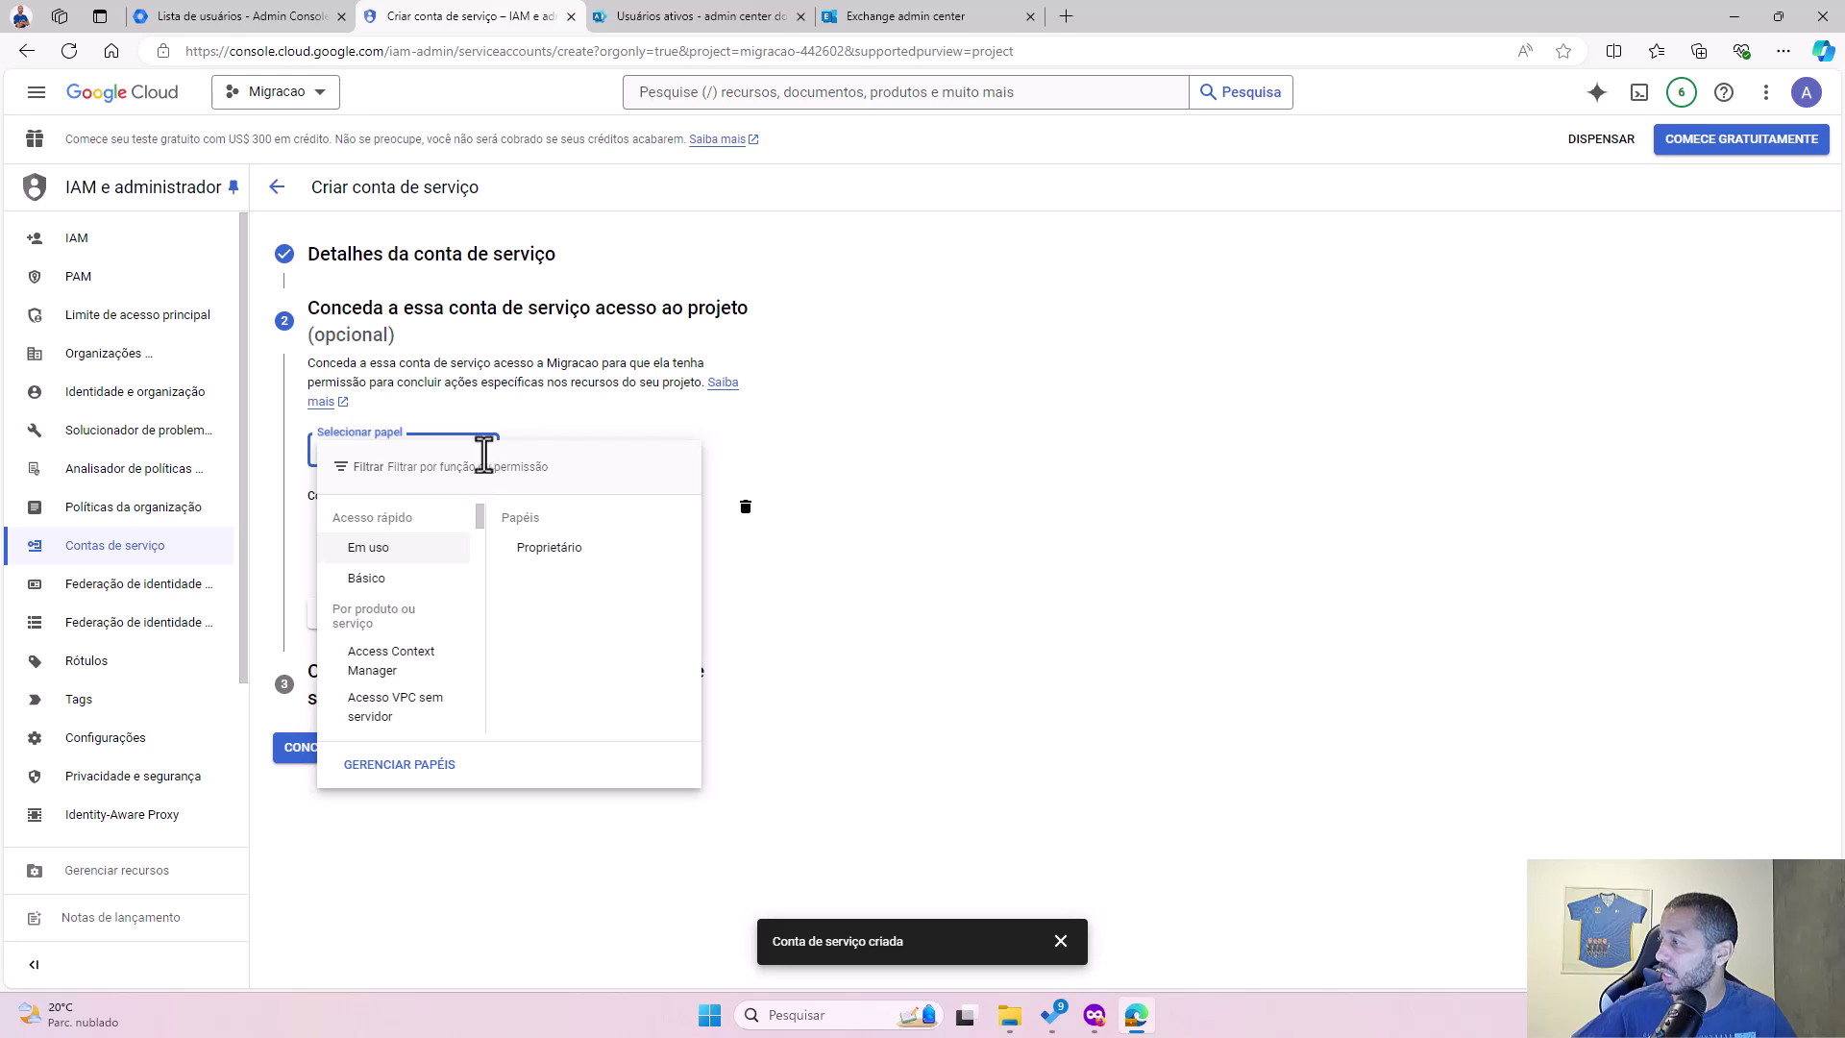
click(396, 579)
click(383, 548)
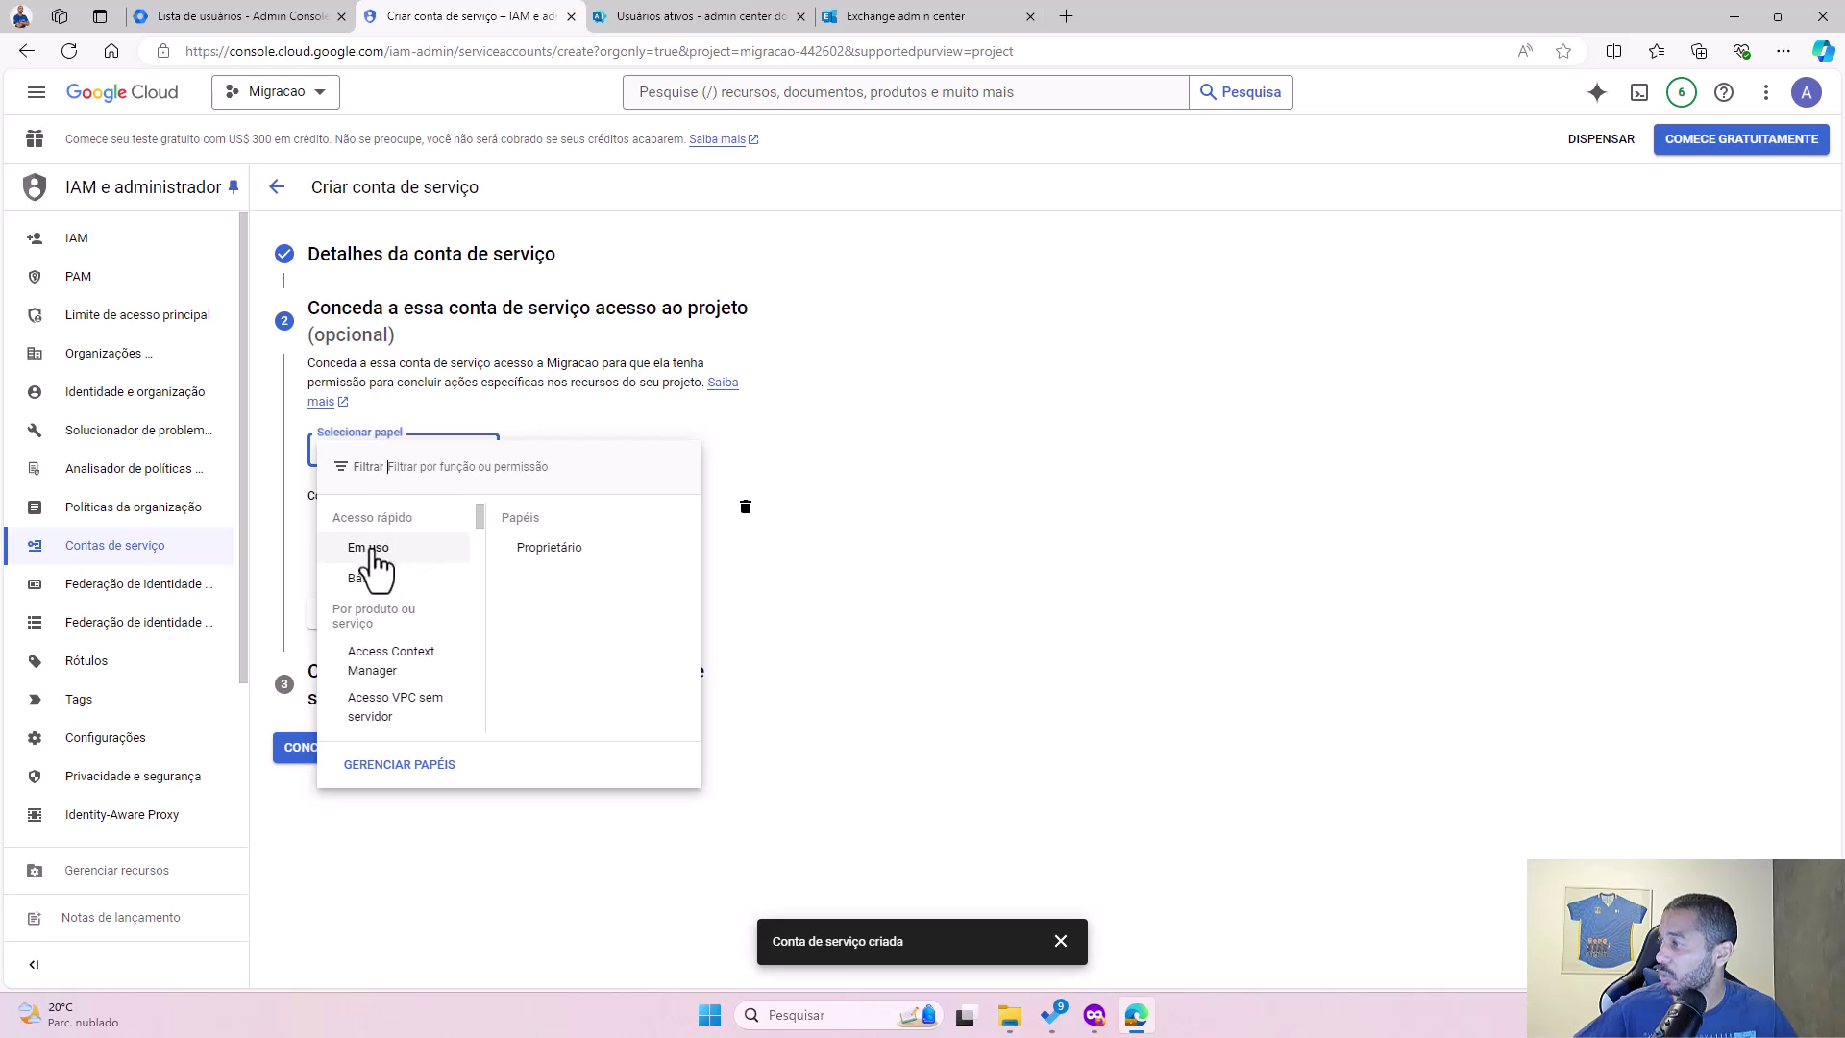
click(549, 548)
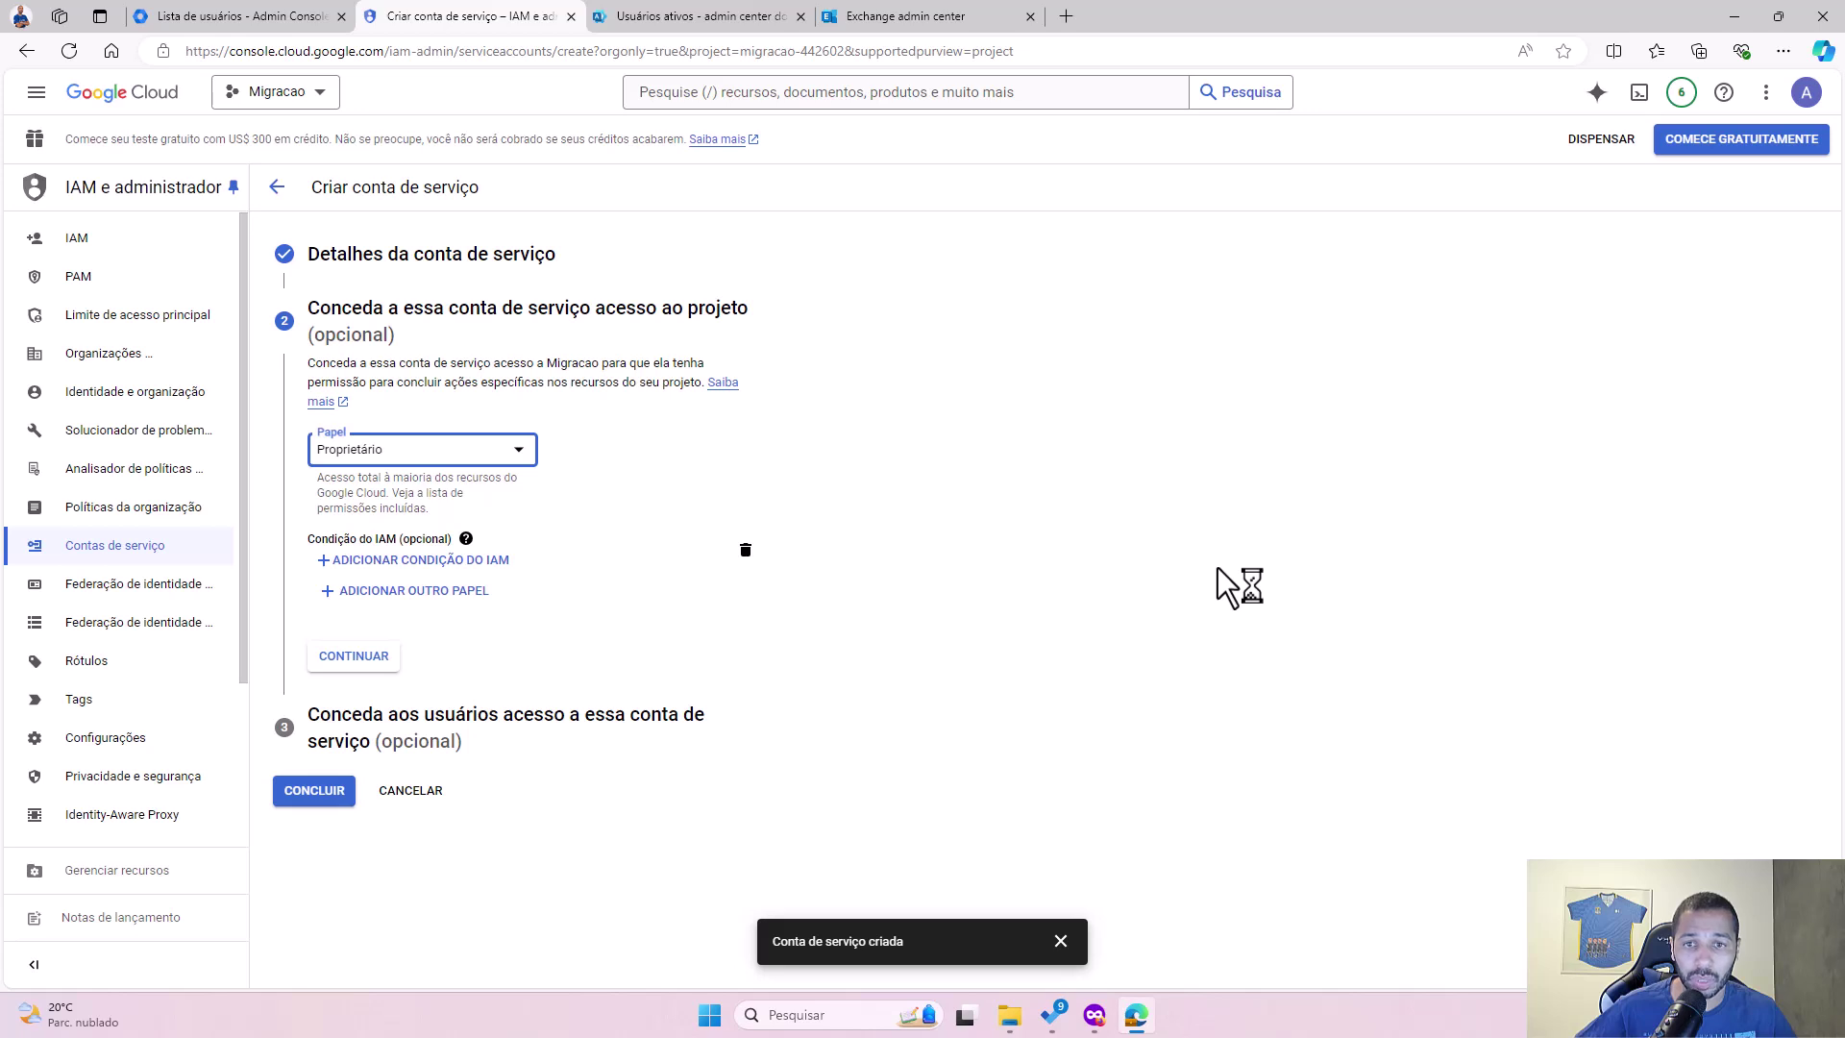
click(342, 661)
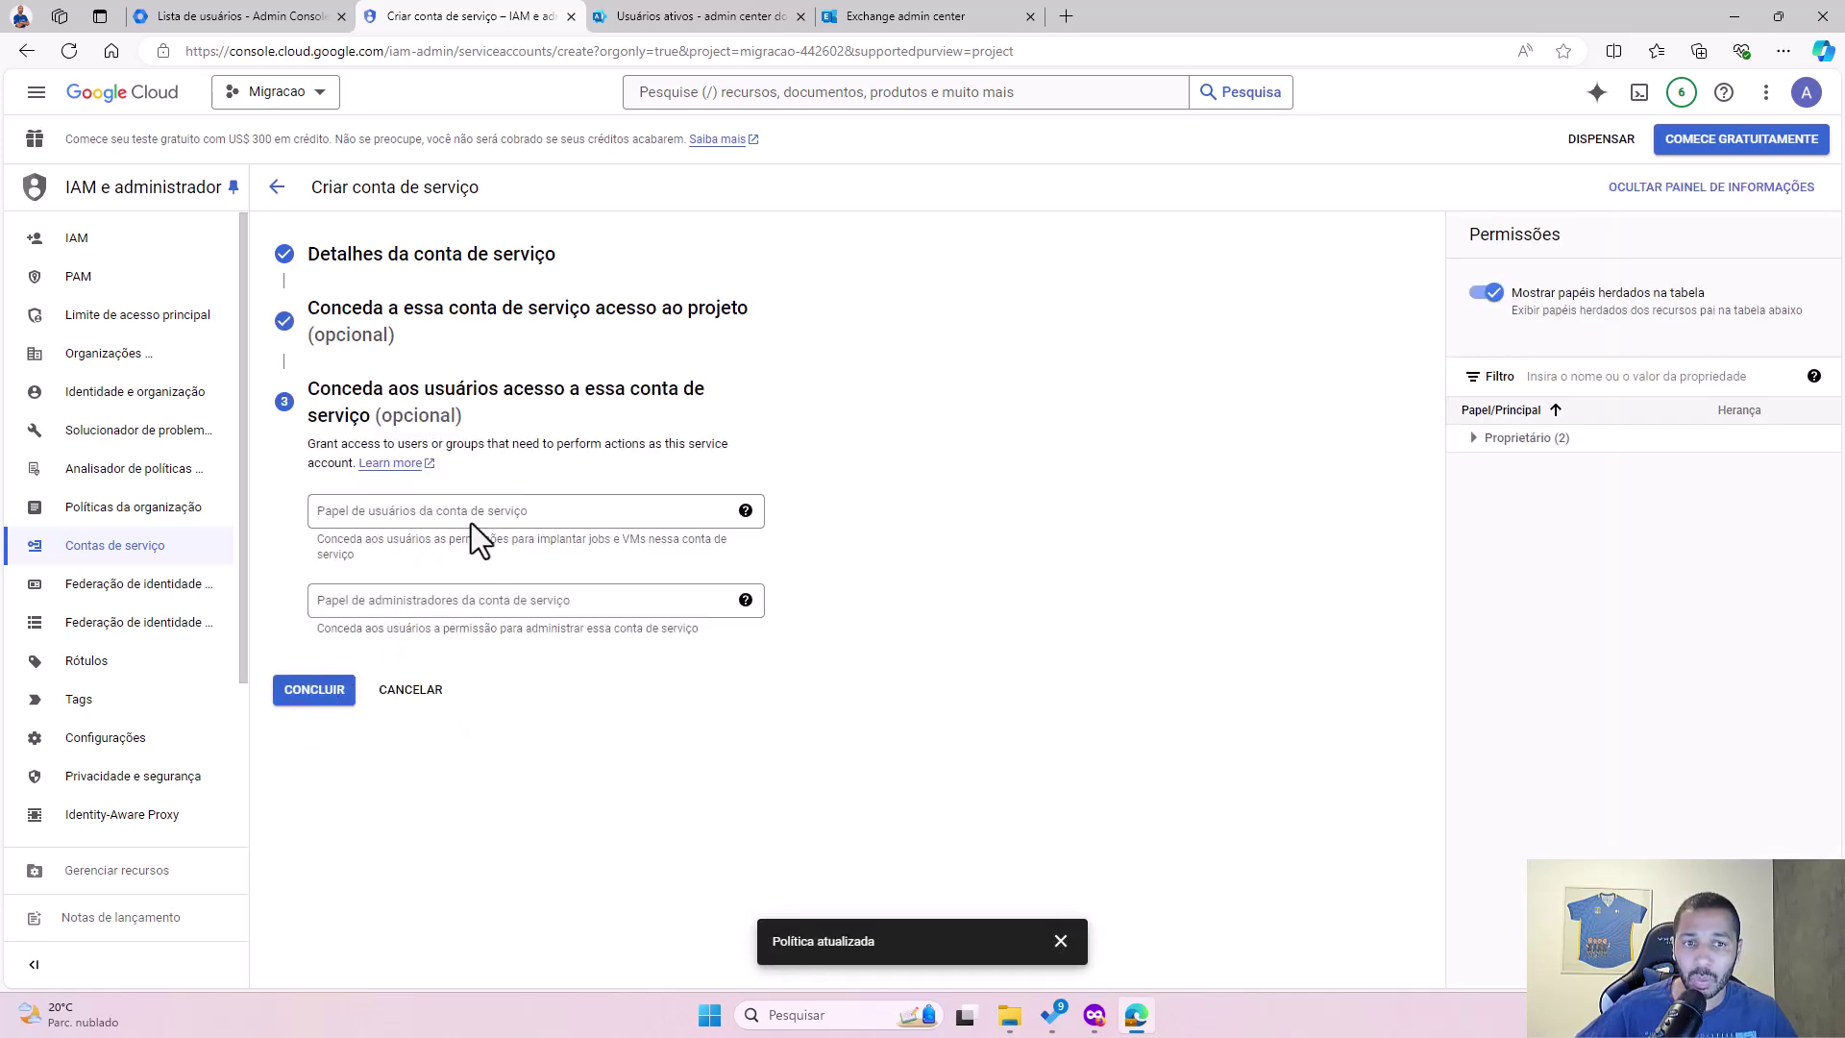
Step: Leave the optional user and admin access fields empty and finish creating the service account
click(471, 523)
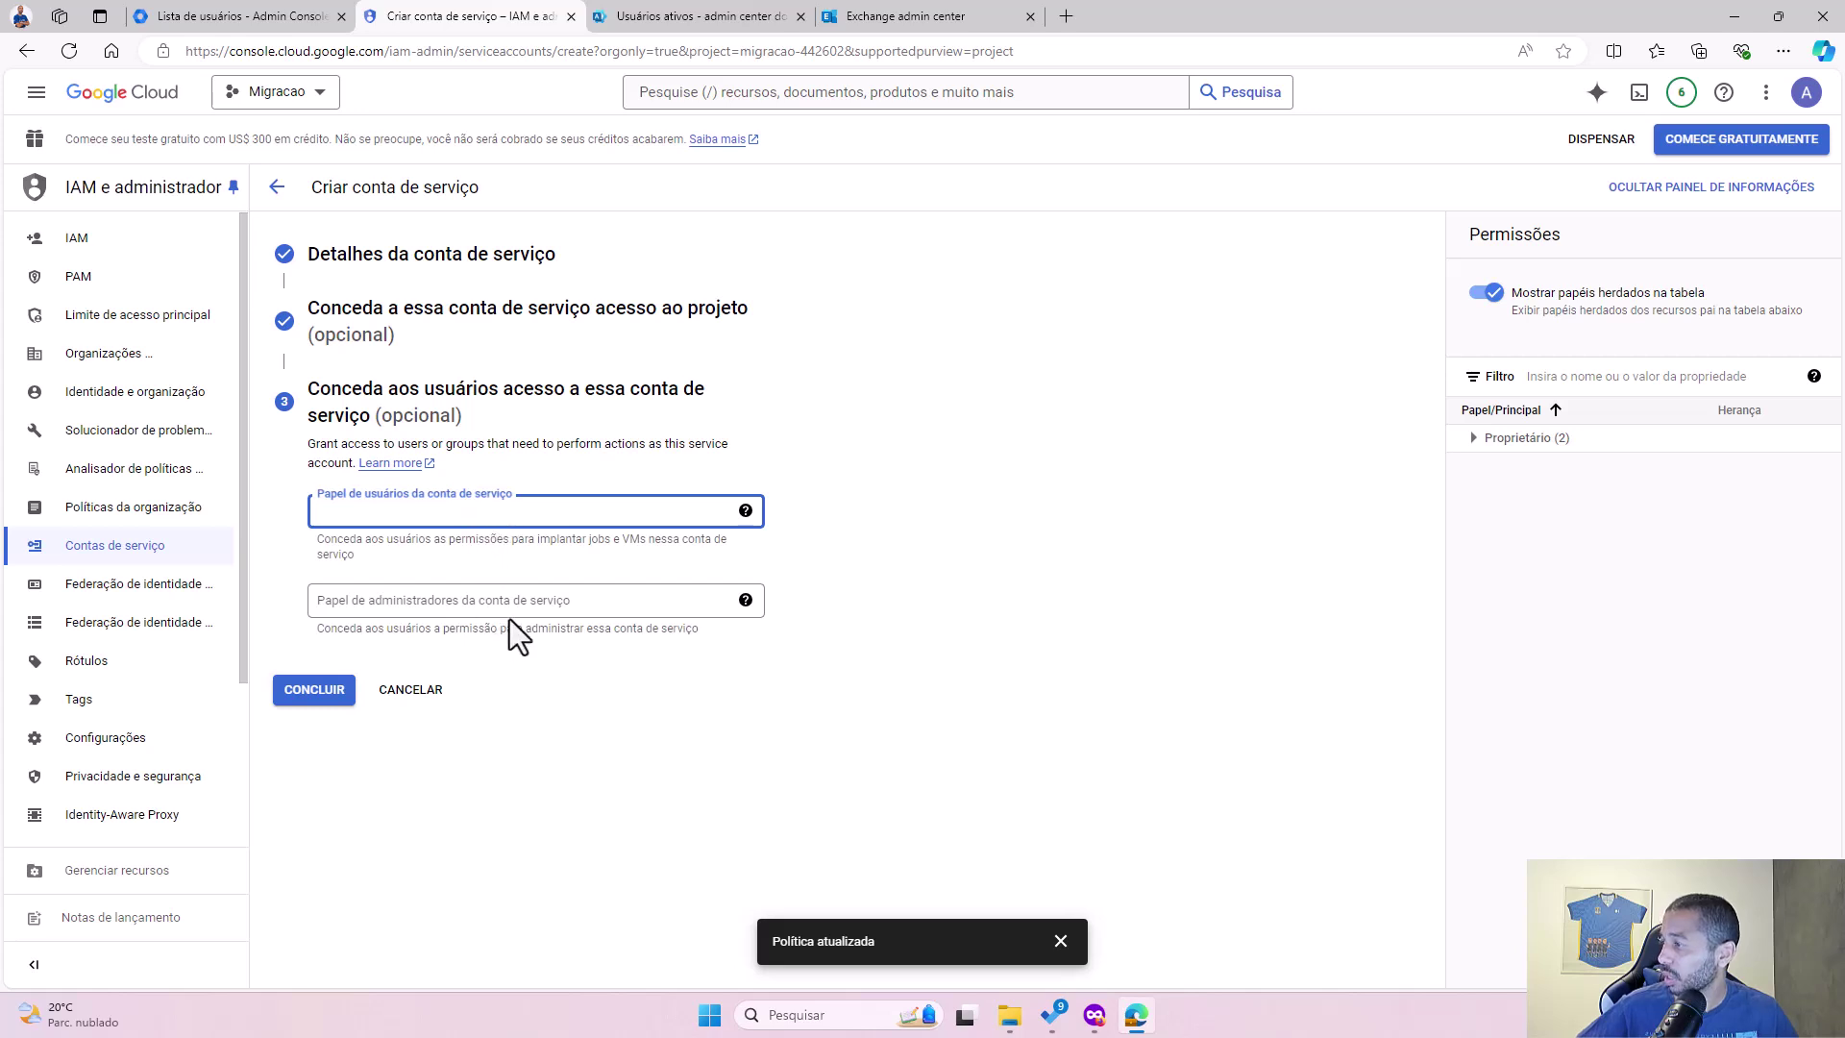
click(524, 604)
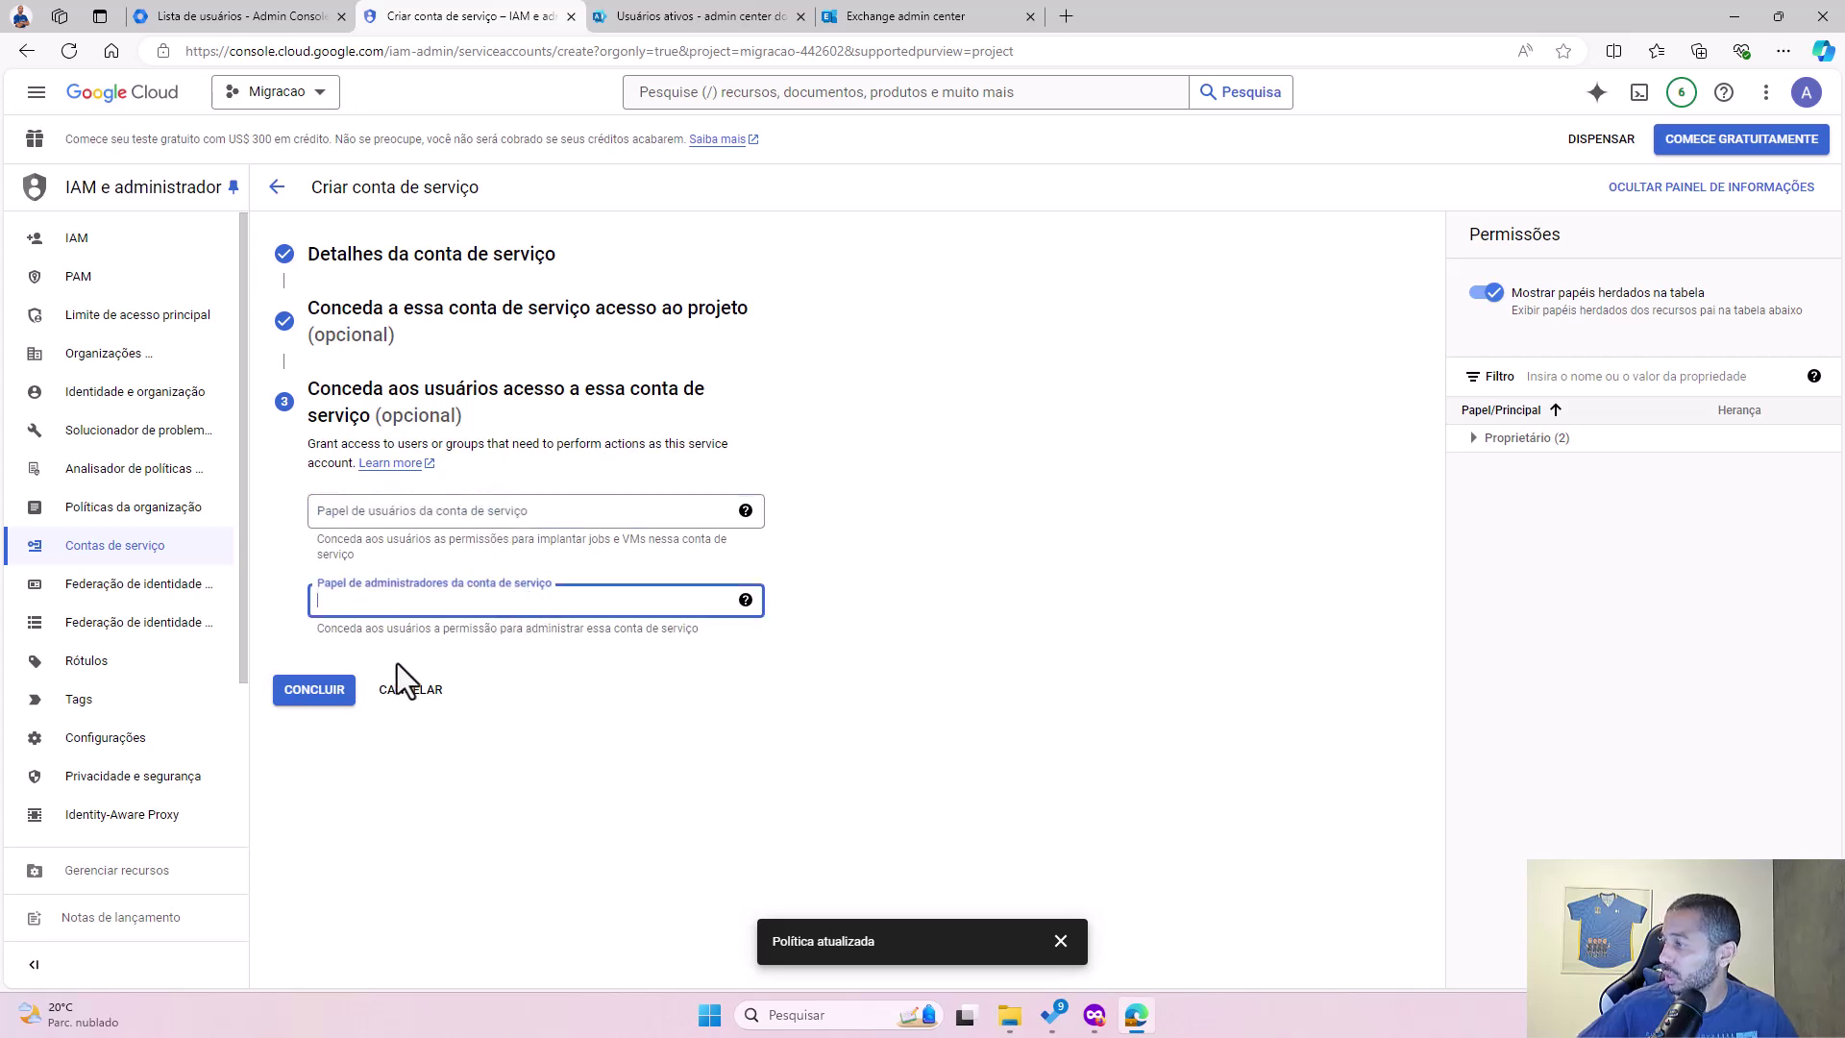
click(320, 692)
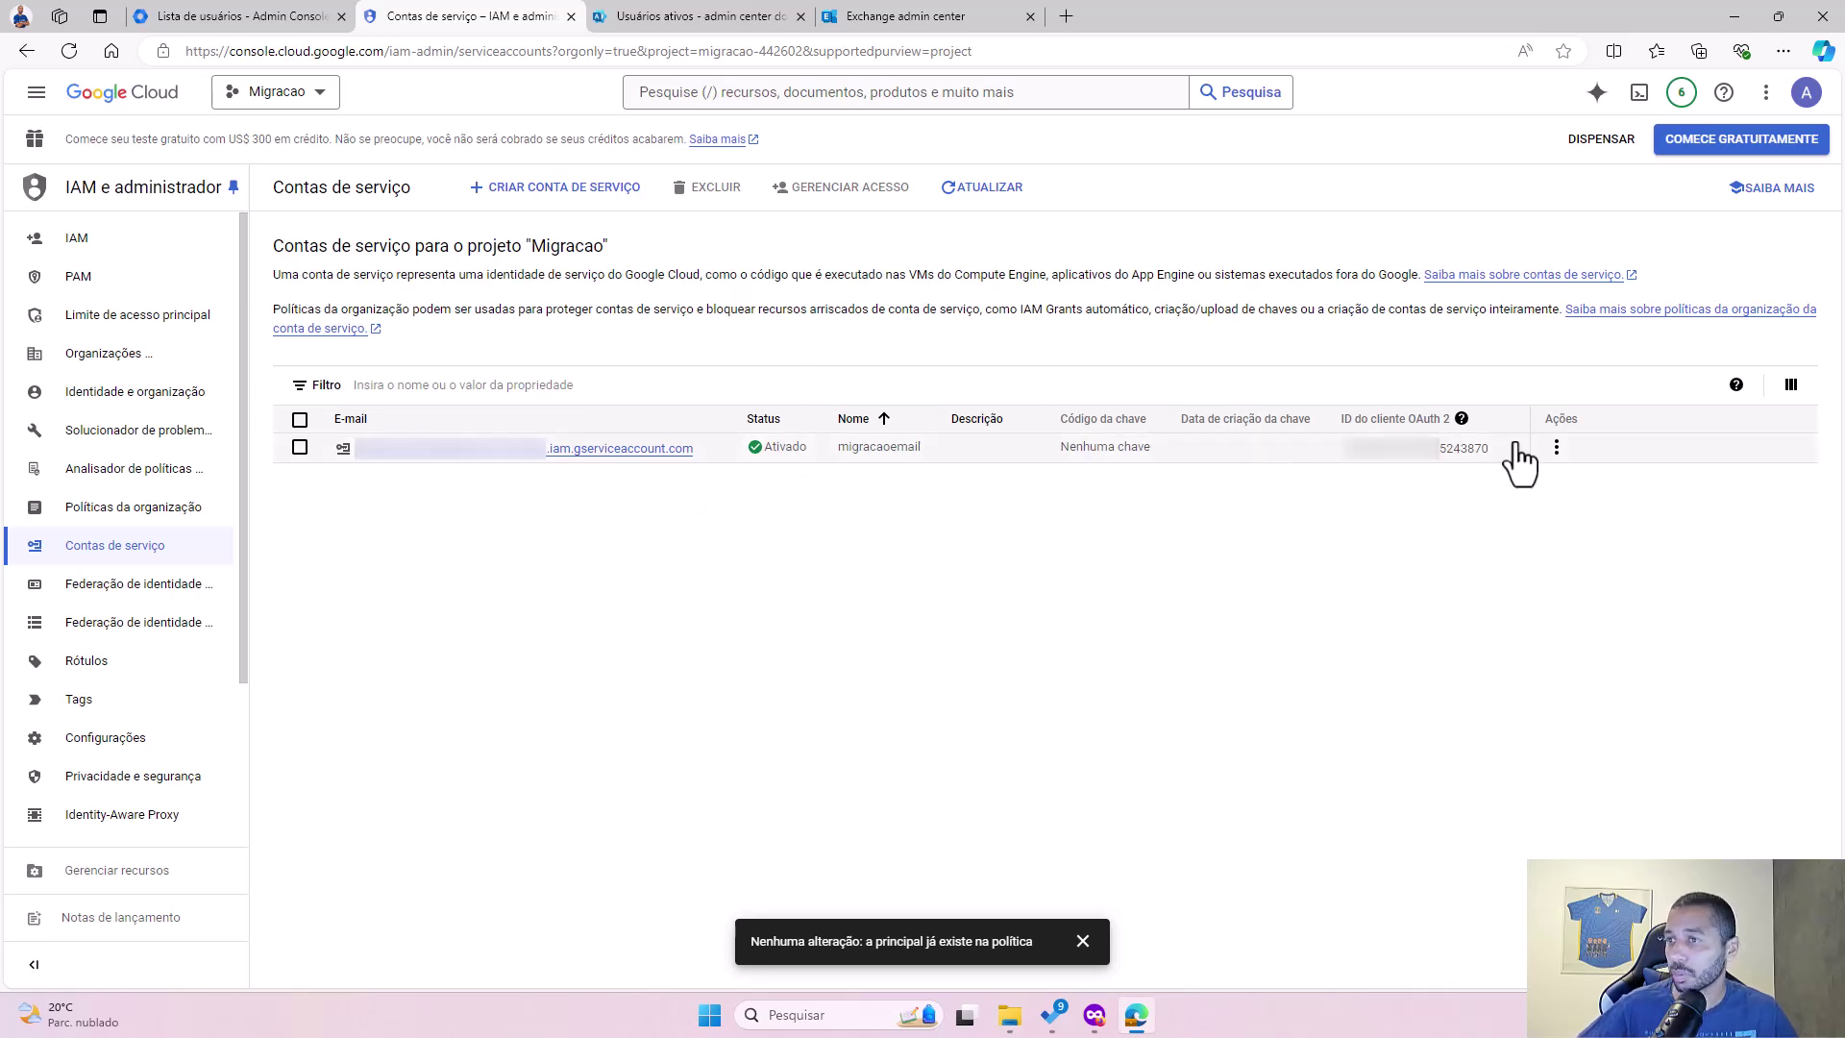
Step: Turn on the ID exclusivo column in the service accounts table's column options
click(1556, 448)
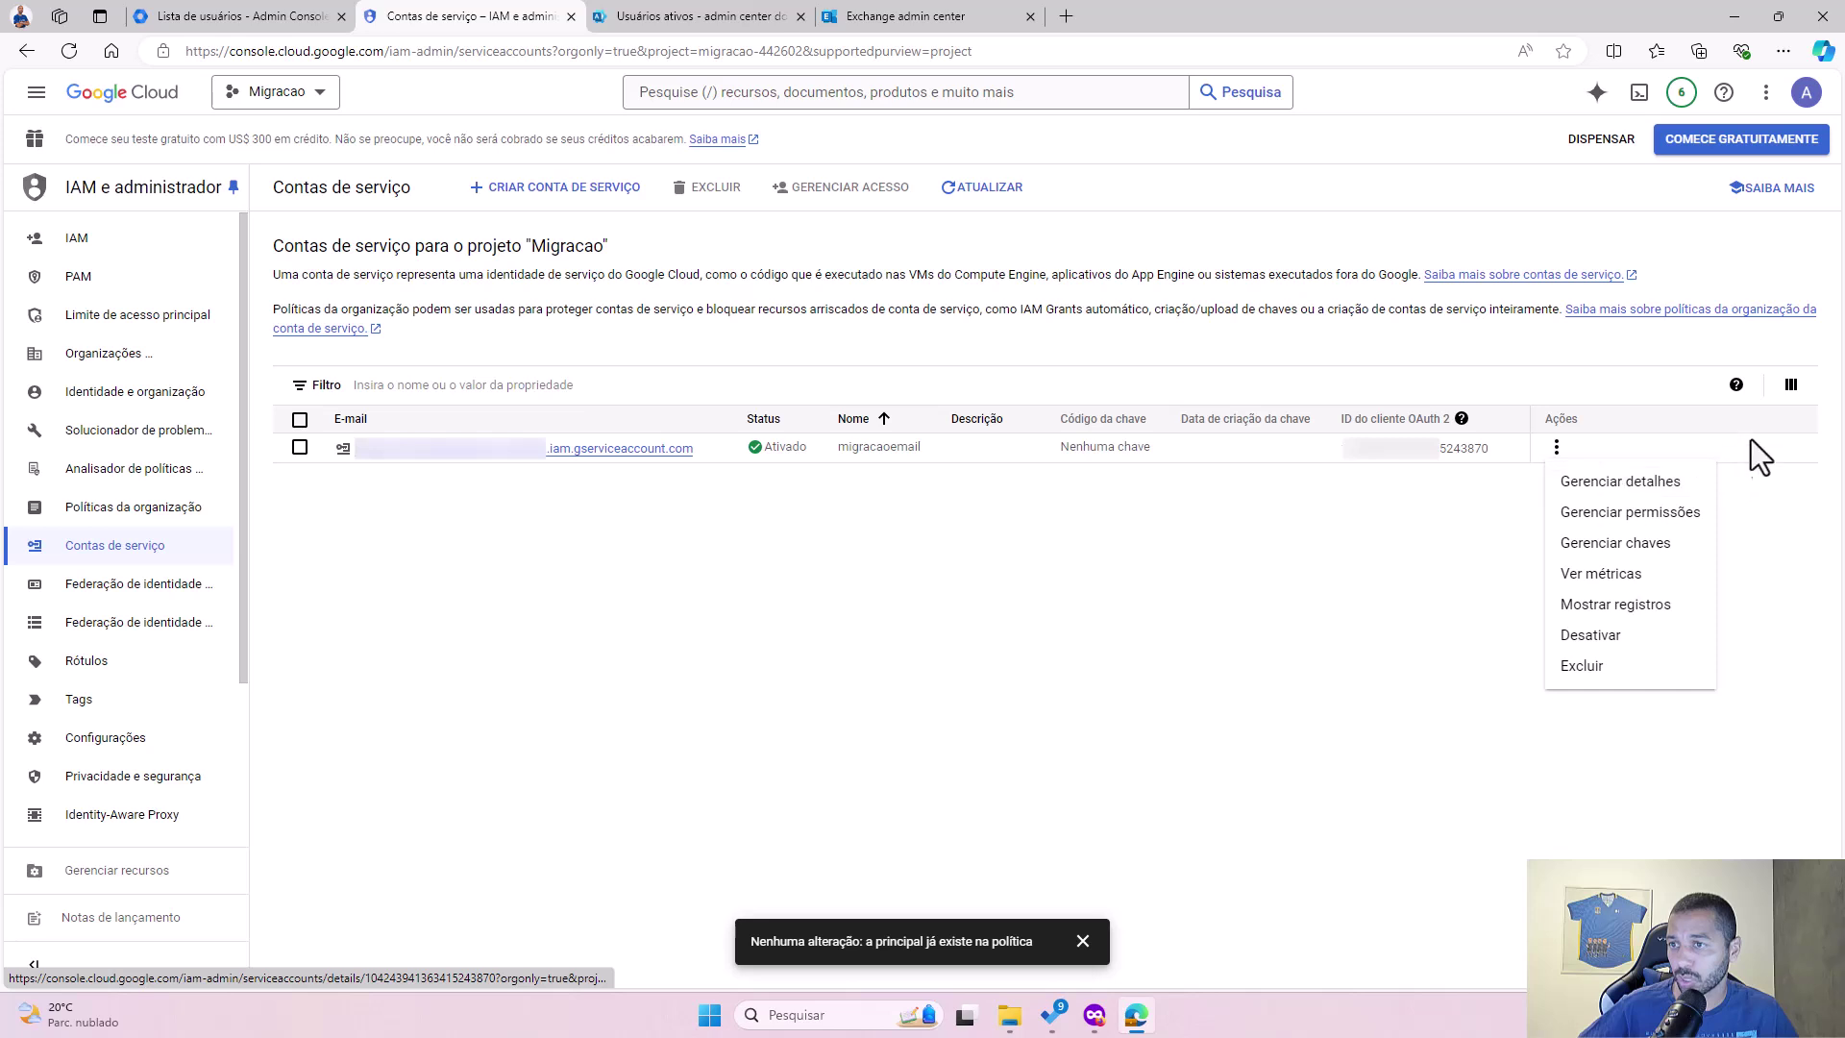
click(1506, 574)
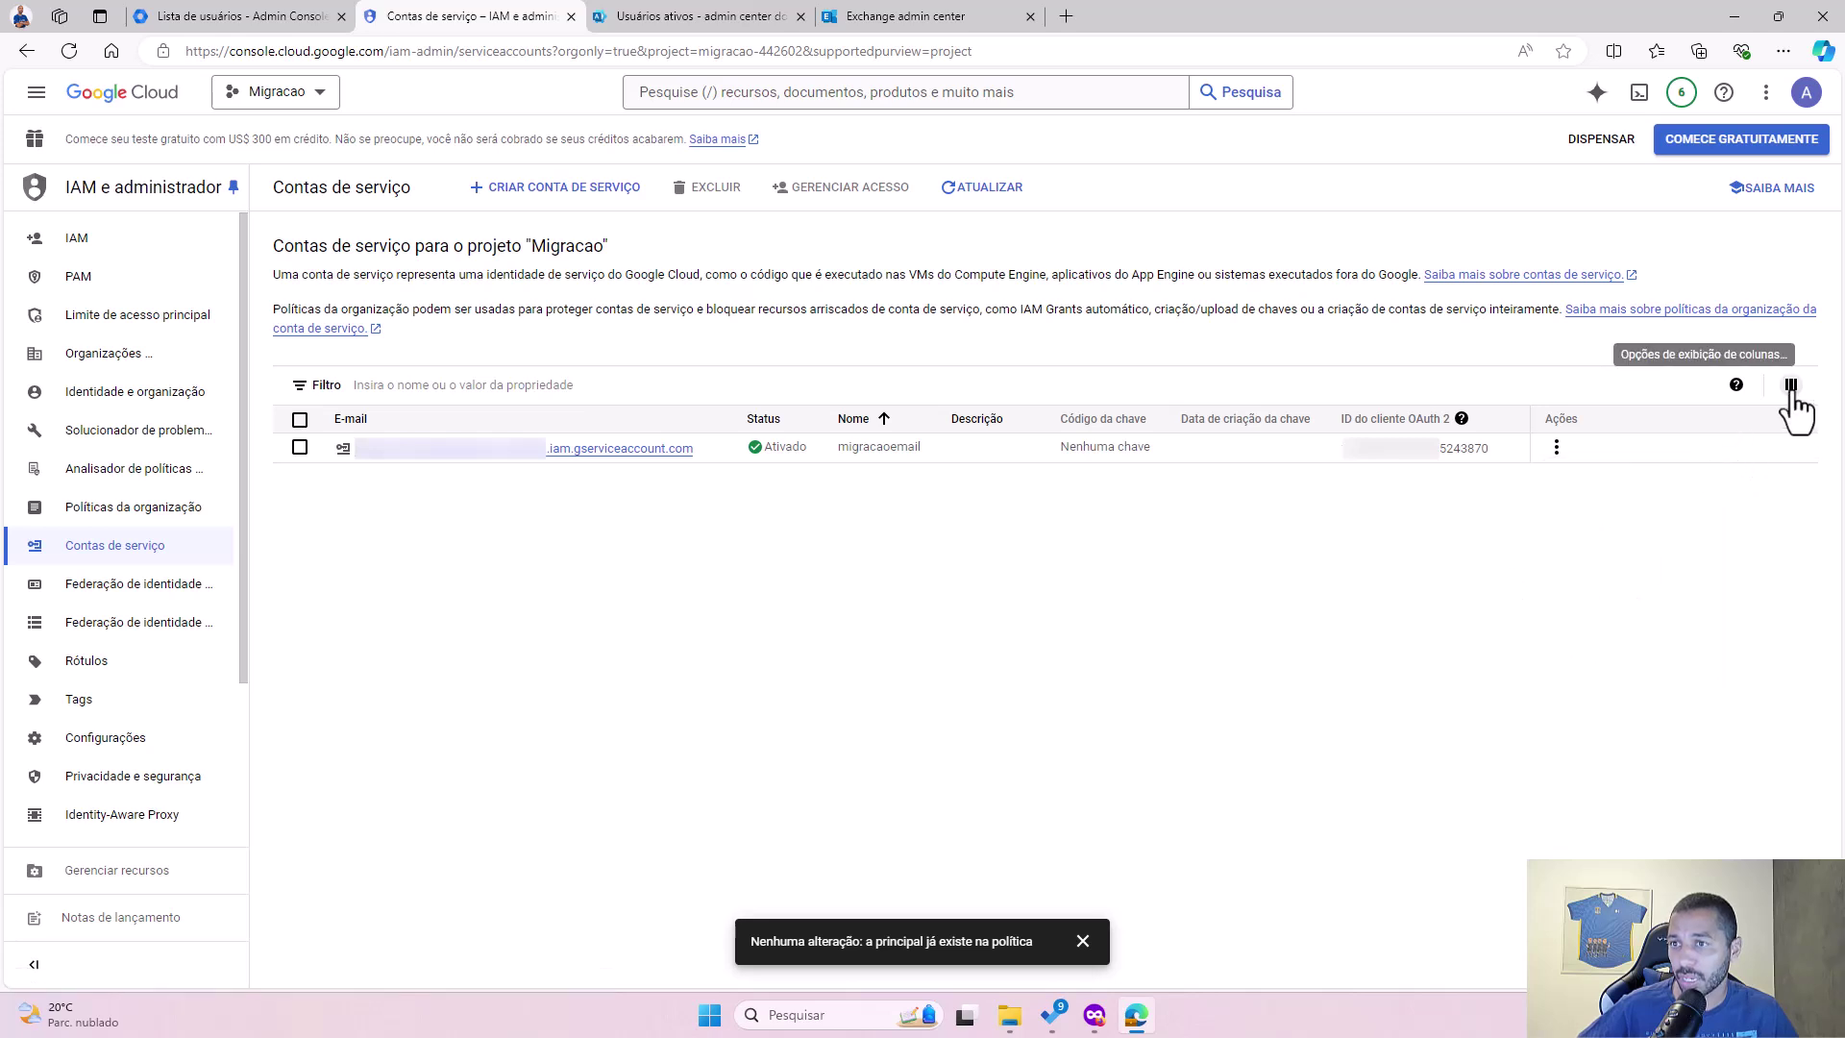
click(1791, 387)
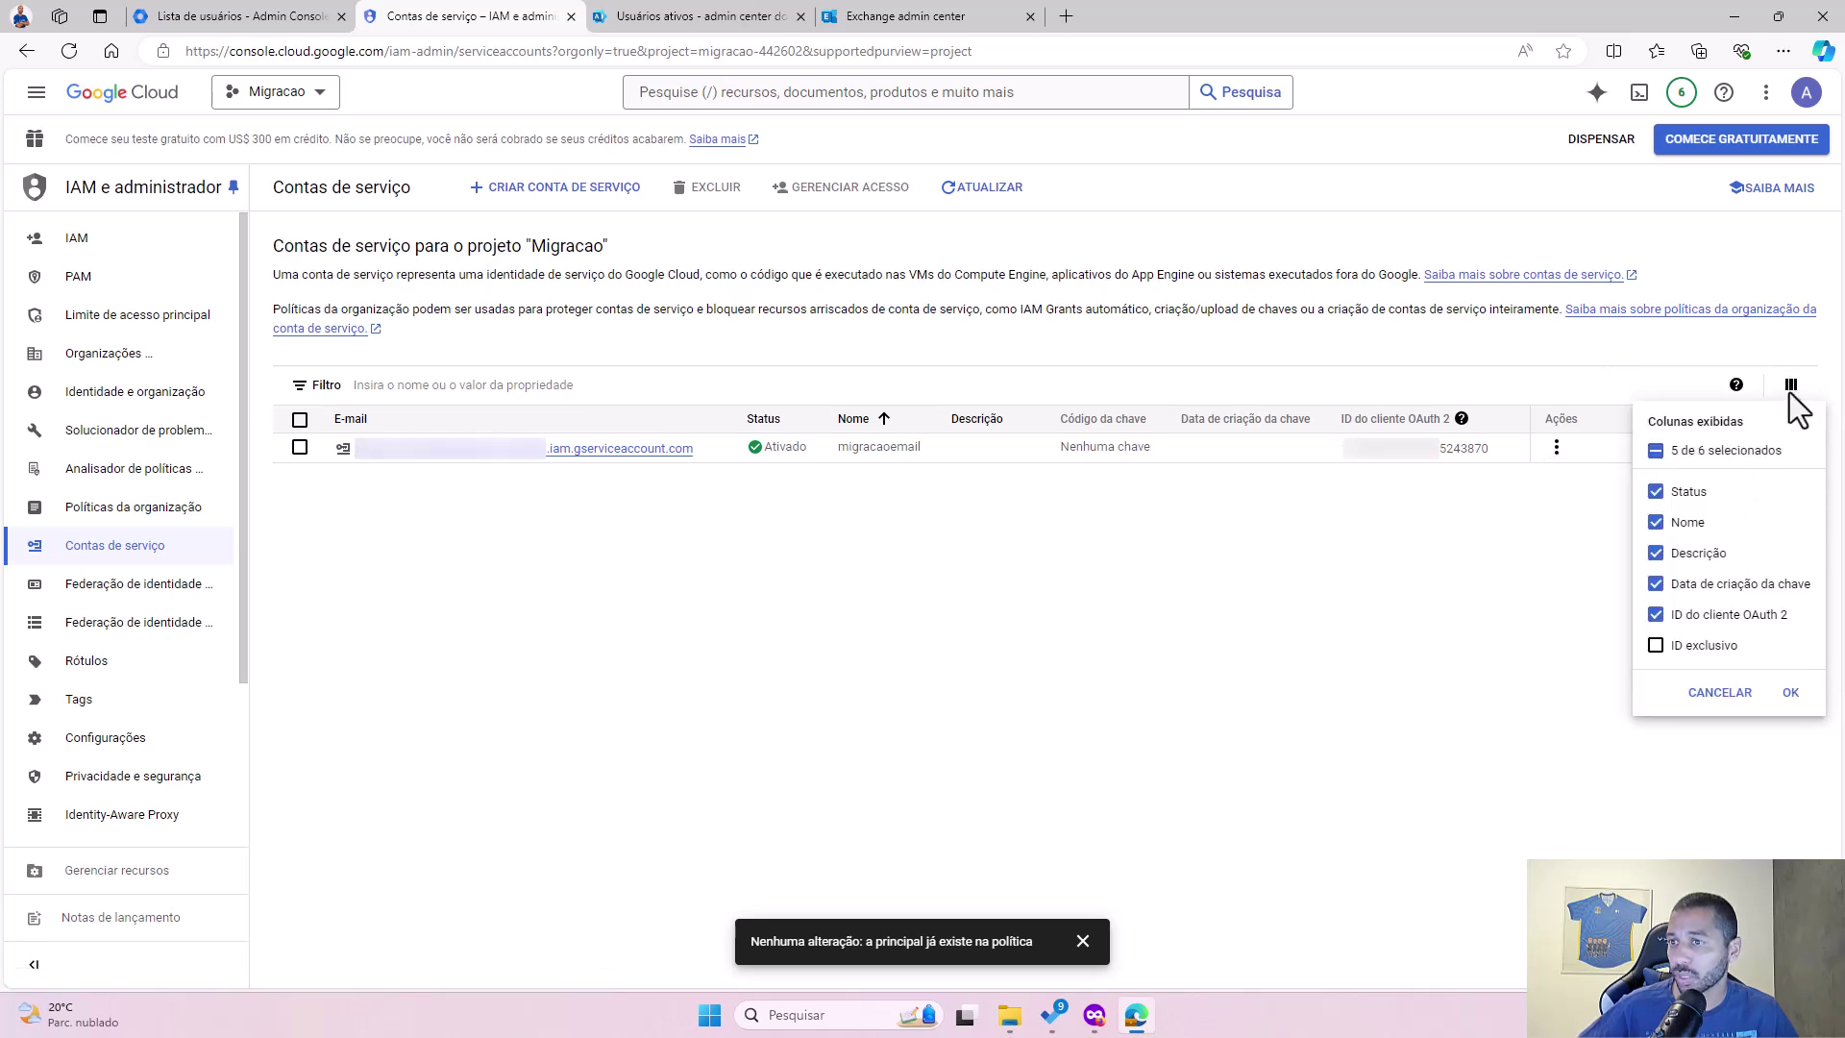
click(1655, 644)
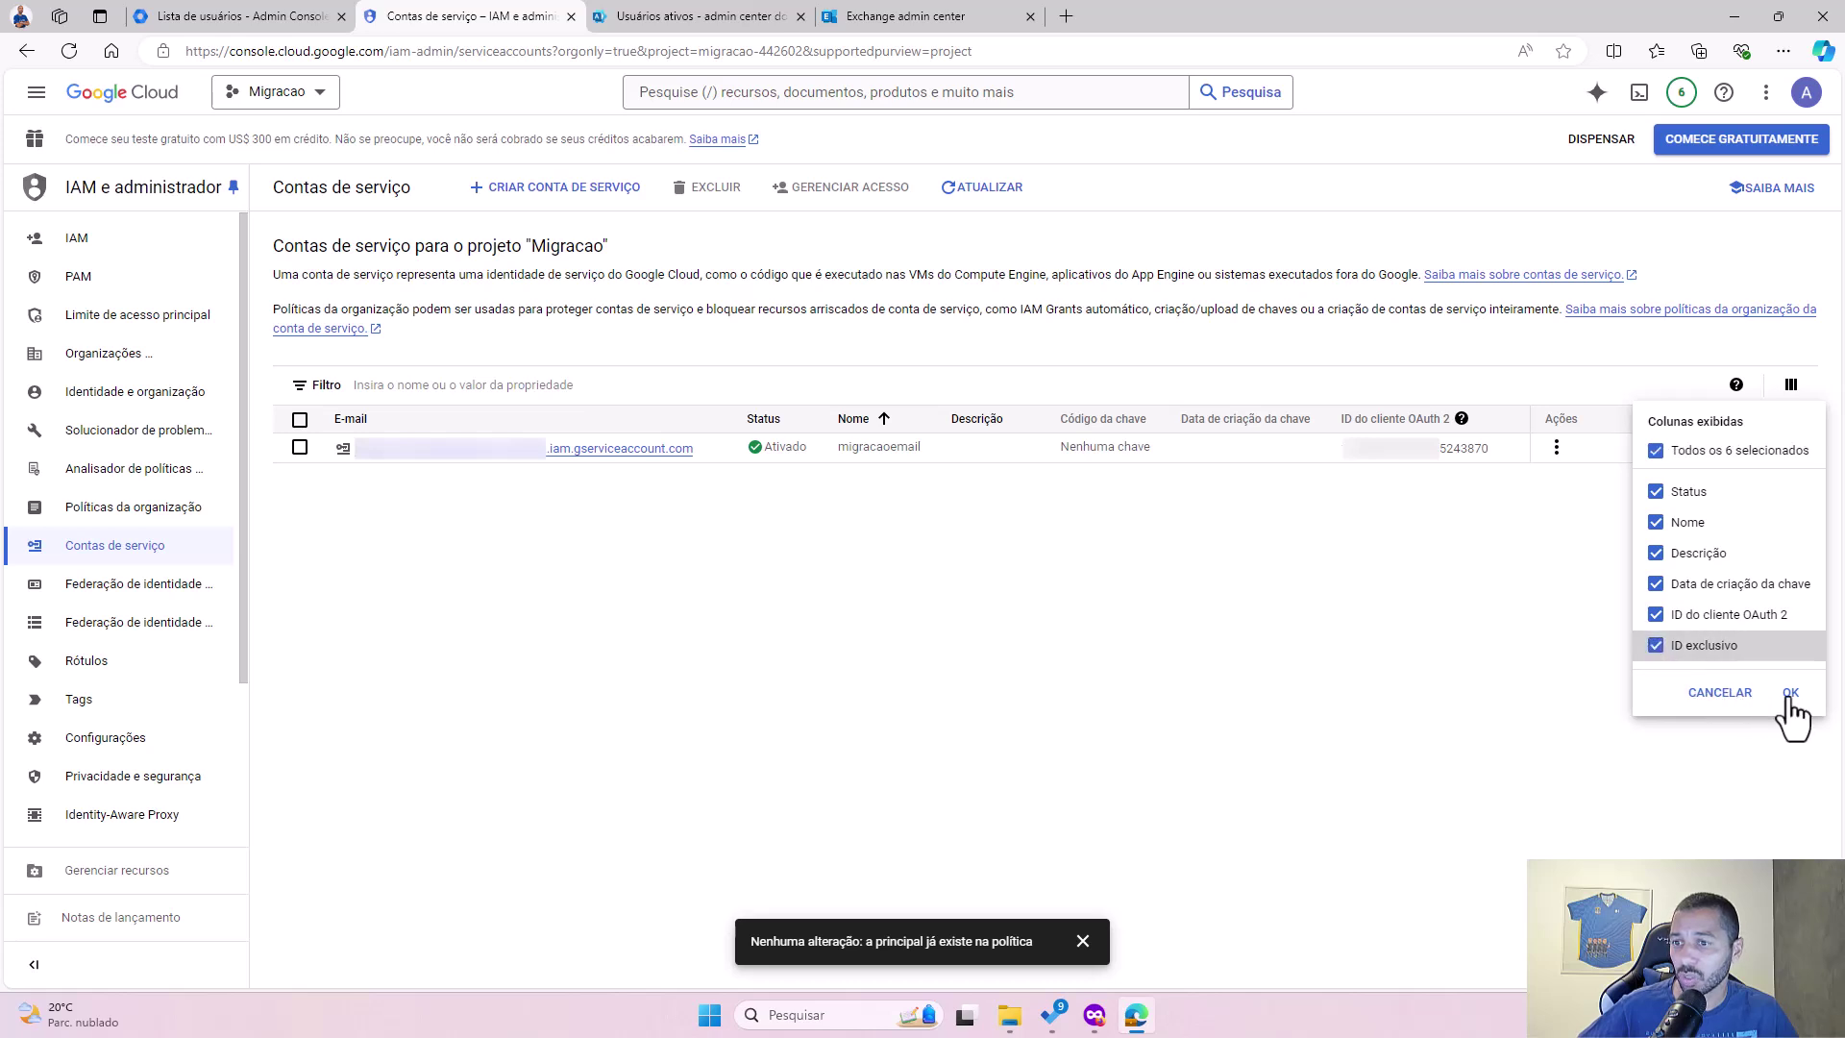
click(1791, 698)
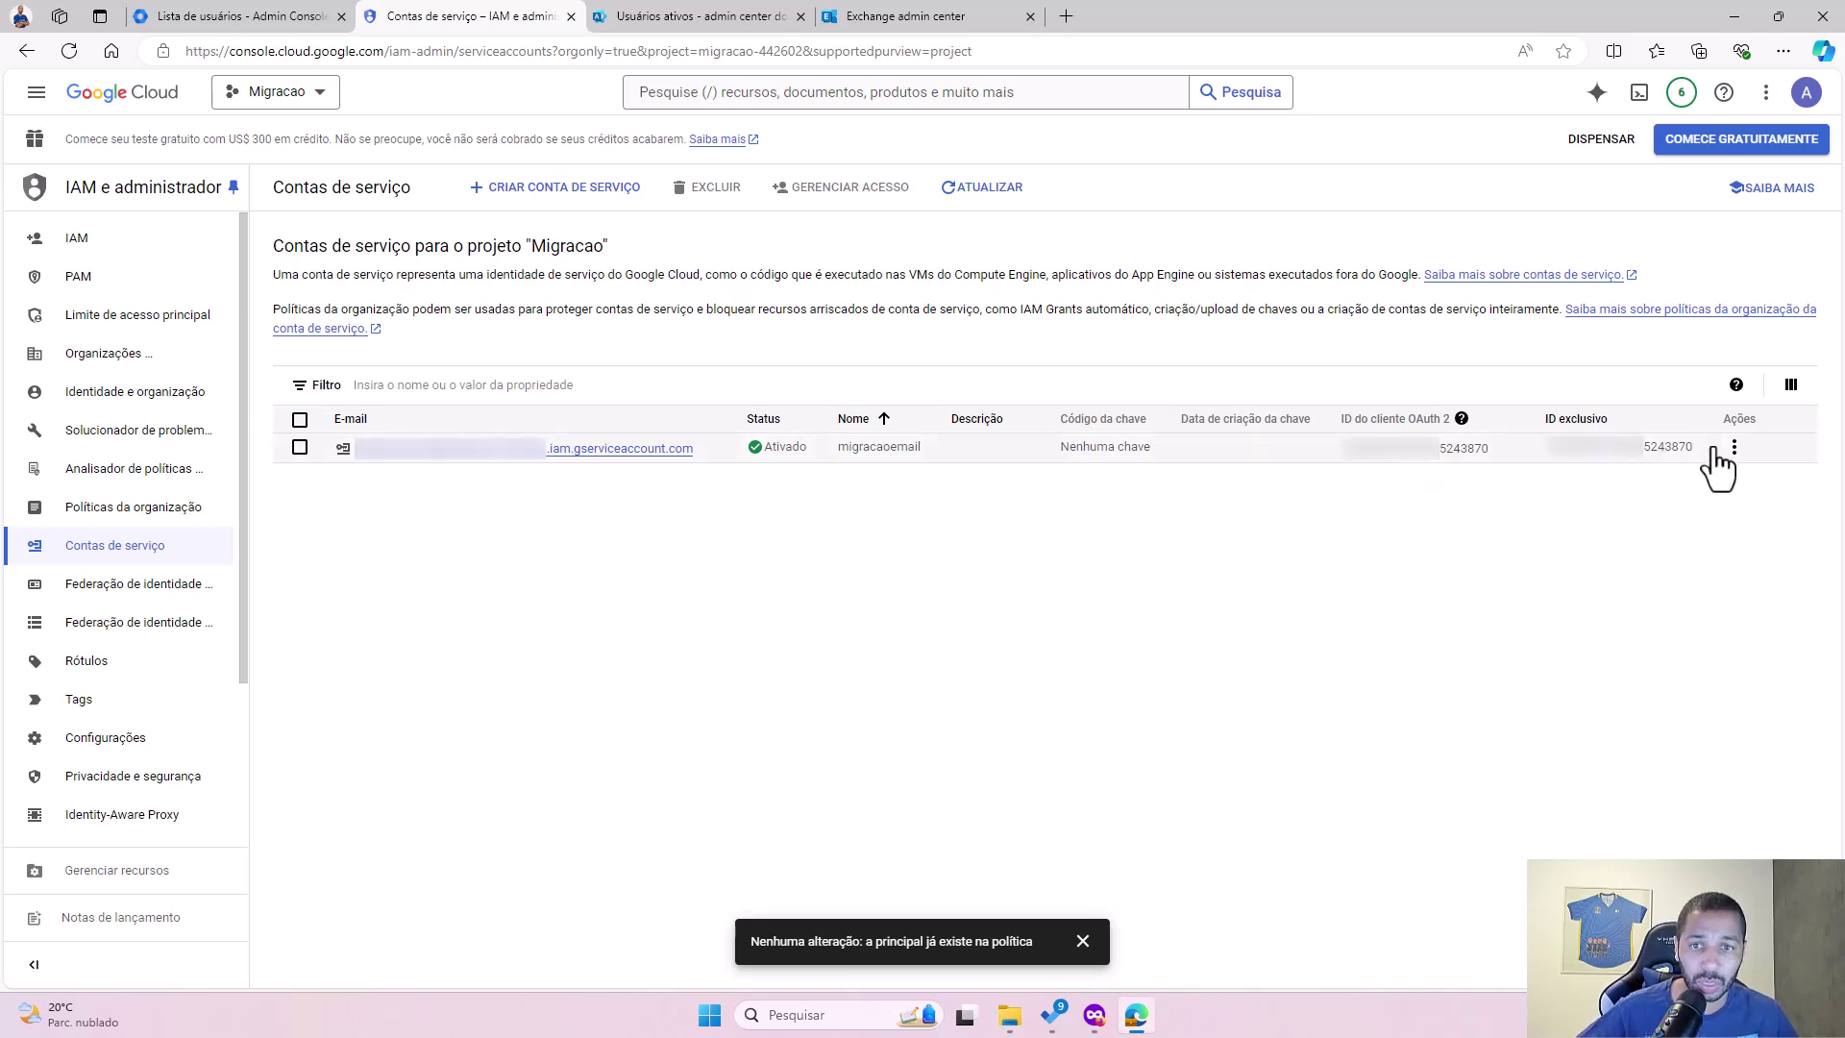
Step: Copy migracaoemail's ID exclusivo value and place the Notepad window beside the accounts list
double_click(1581, 459)
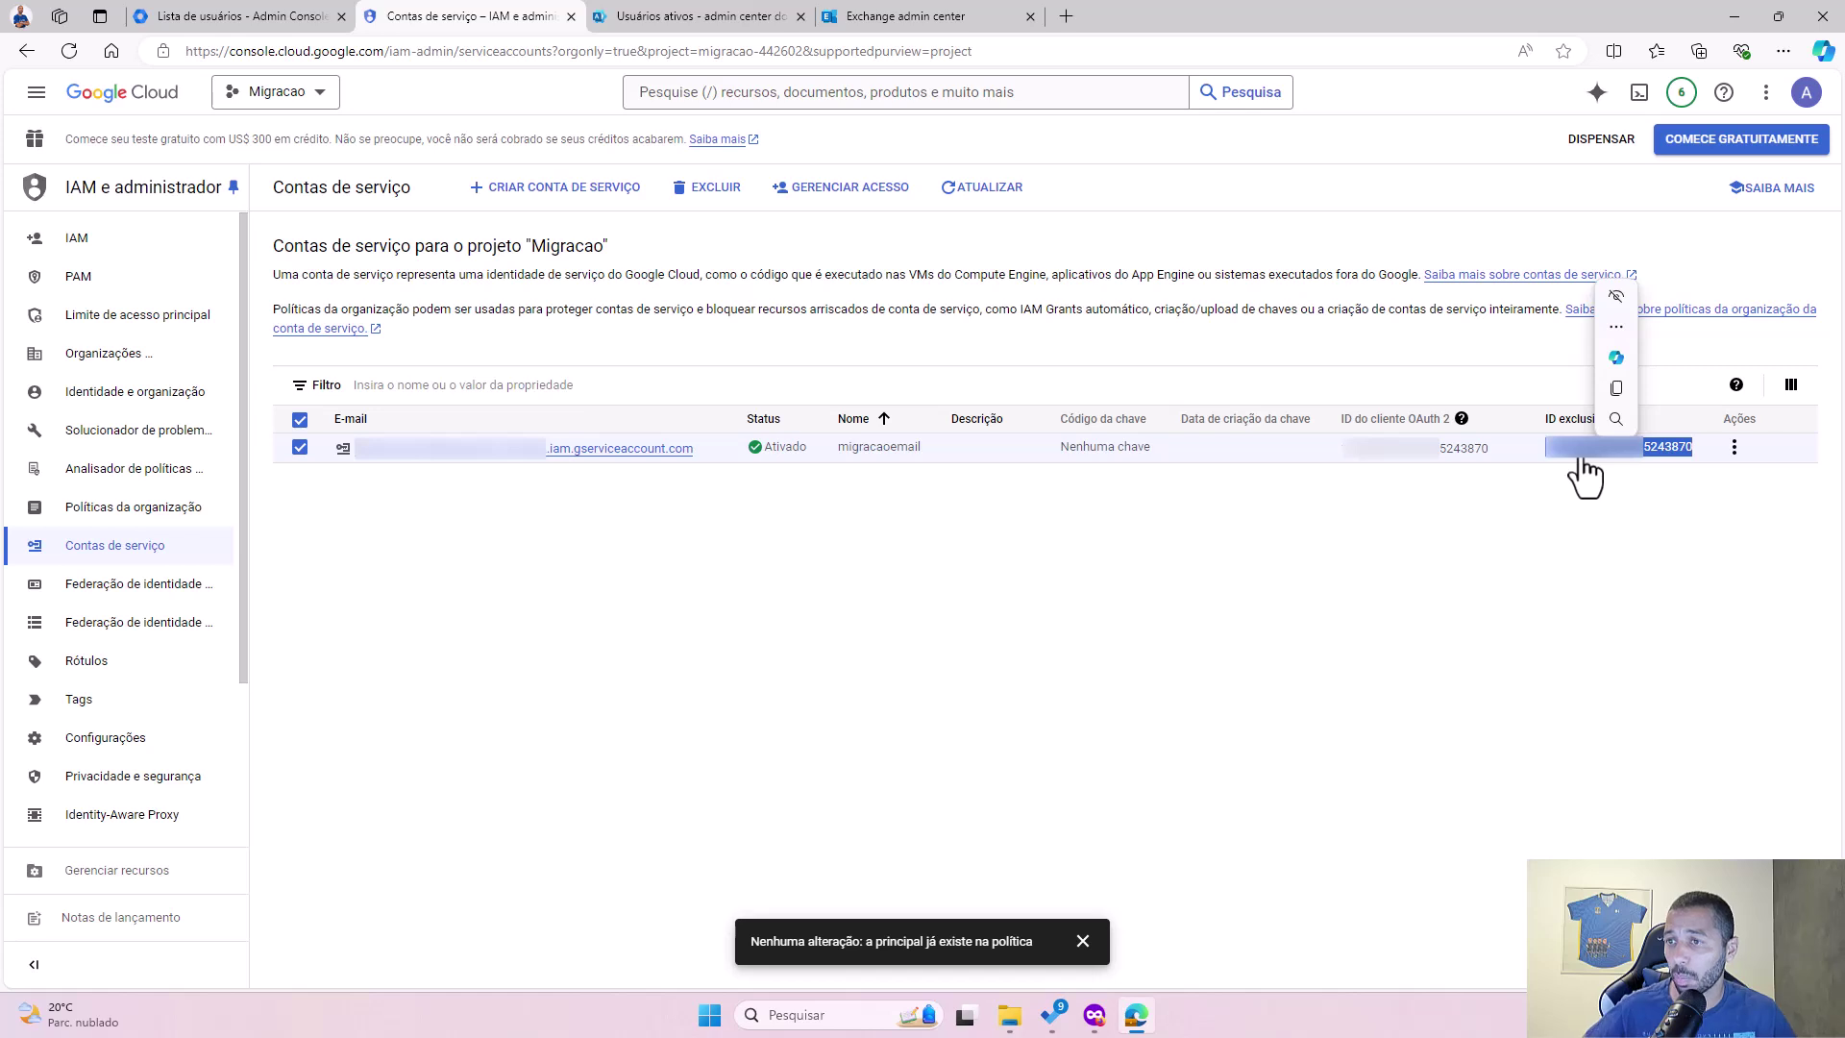
right_click(1594, 456)
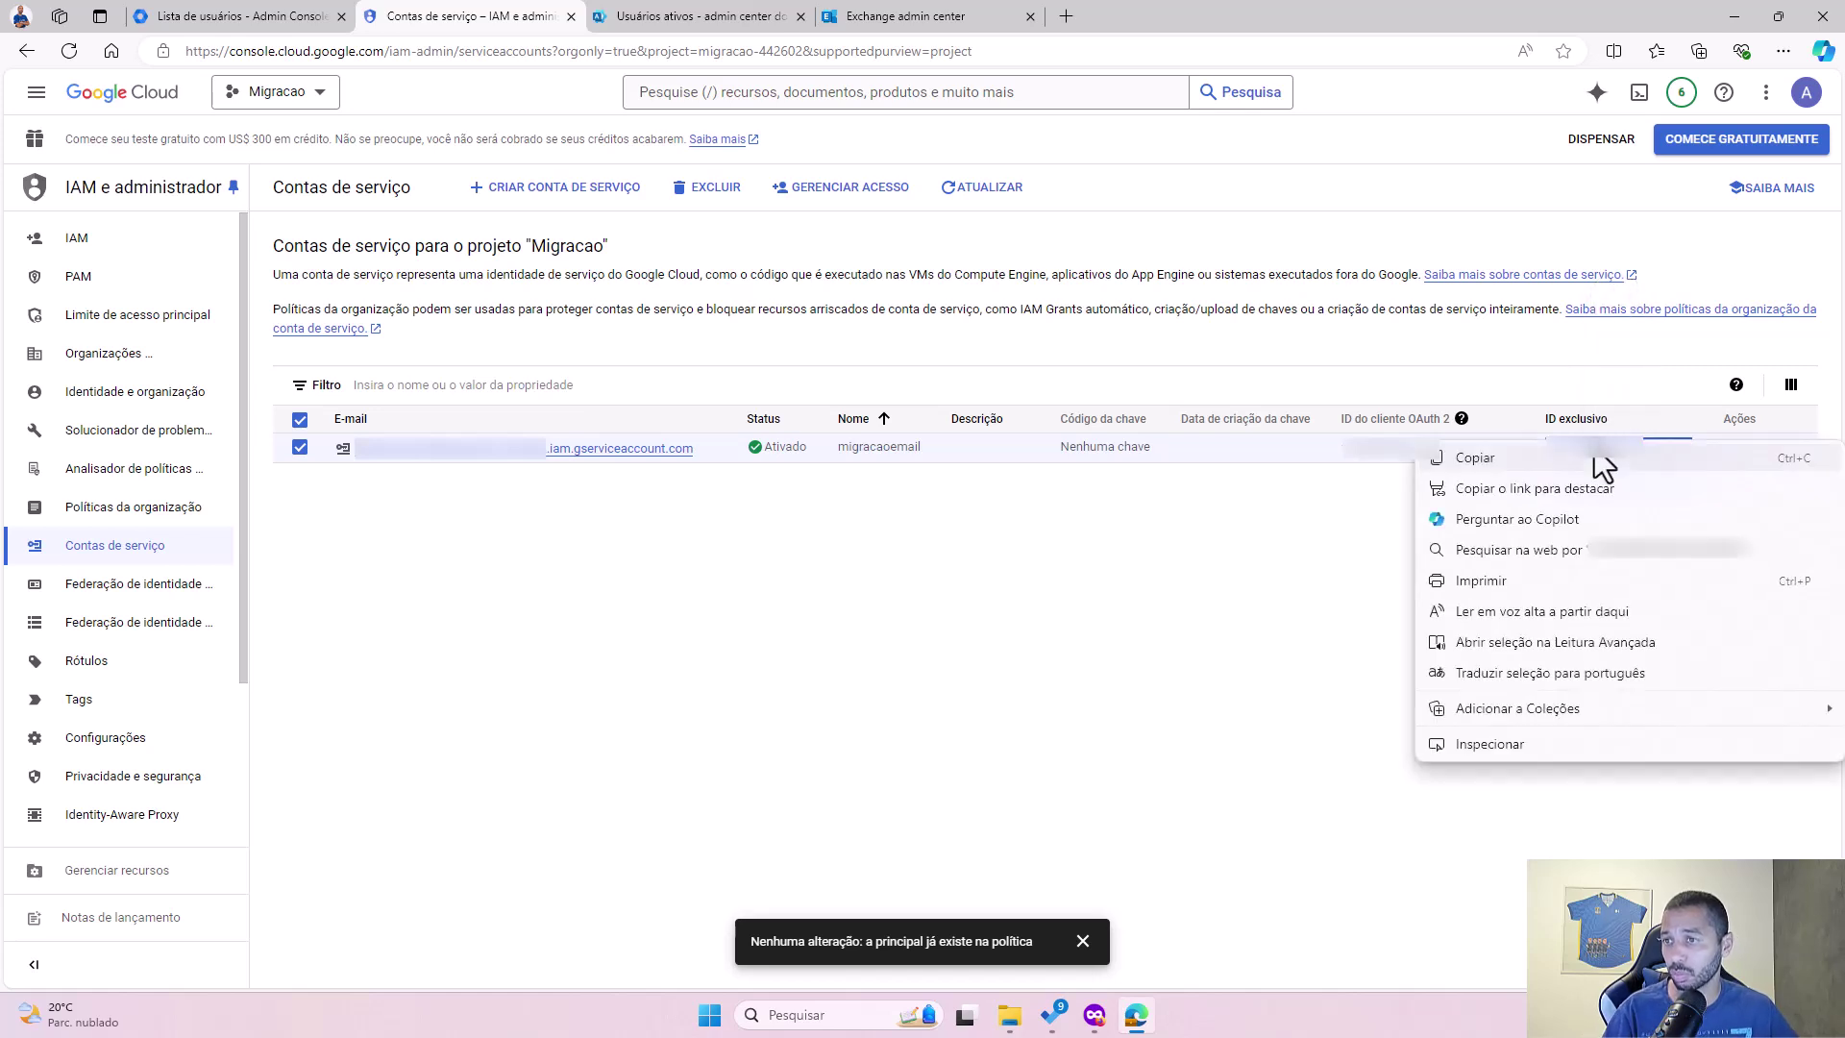
click(1534, 465)
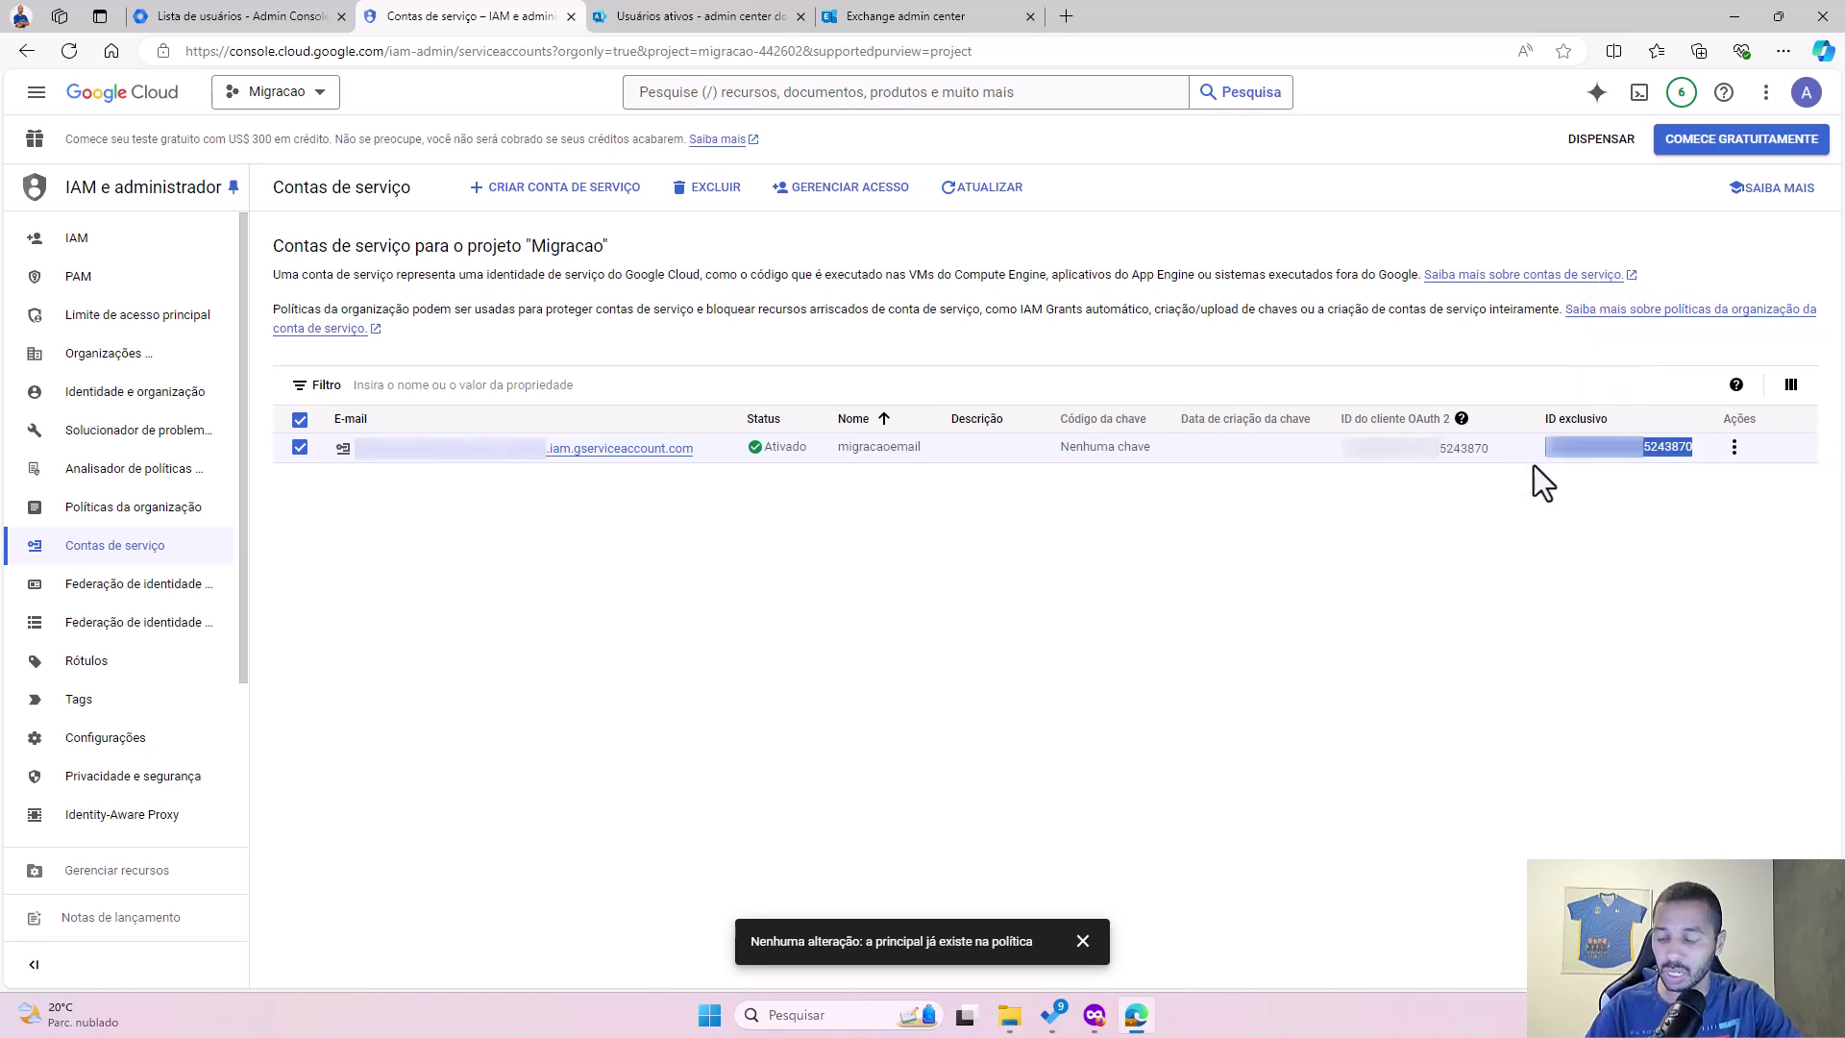
key(alt+Tab)
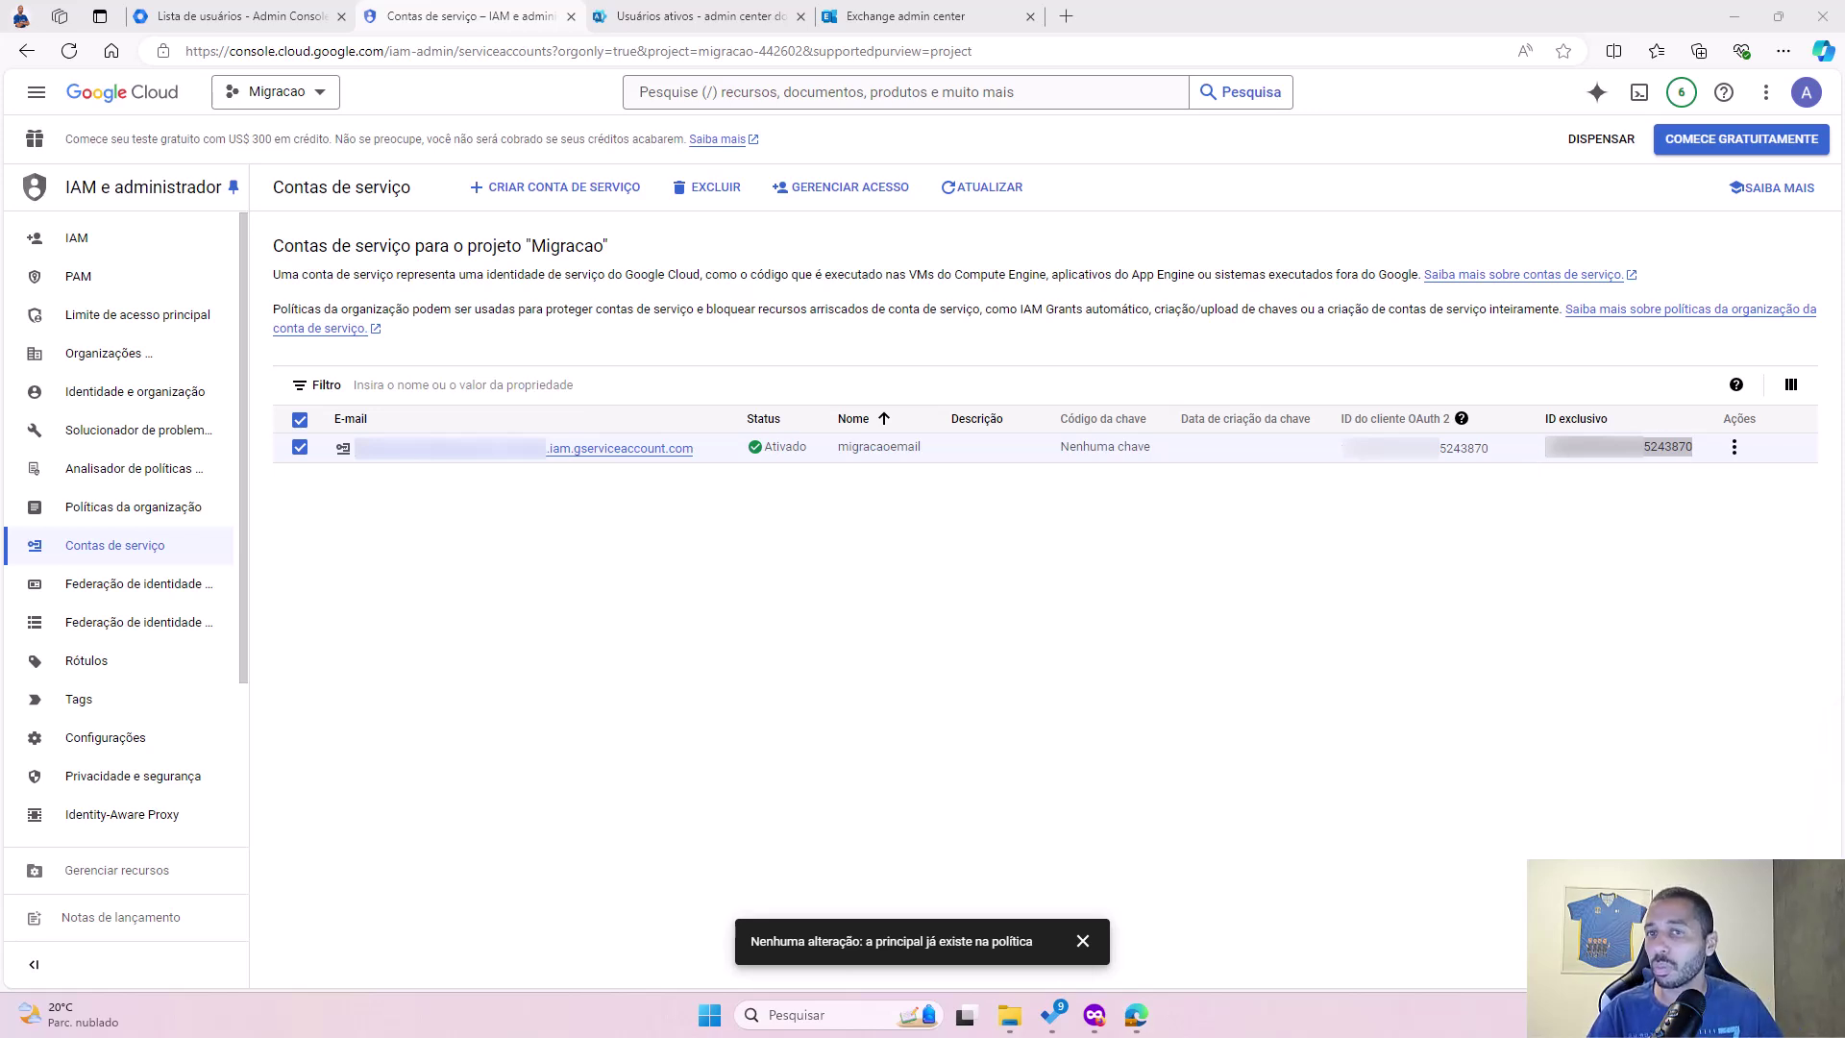
drag(1408, 376, 911, 519)
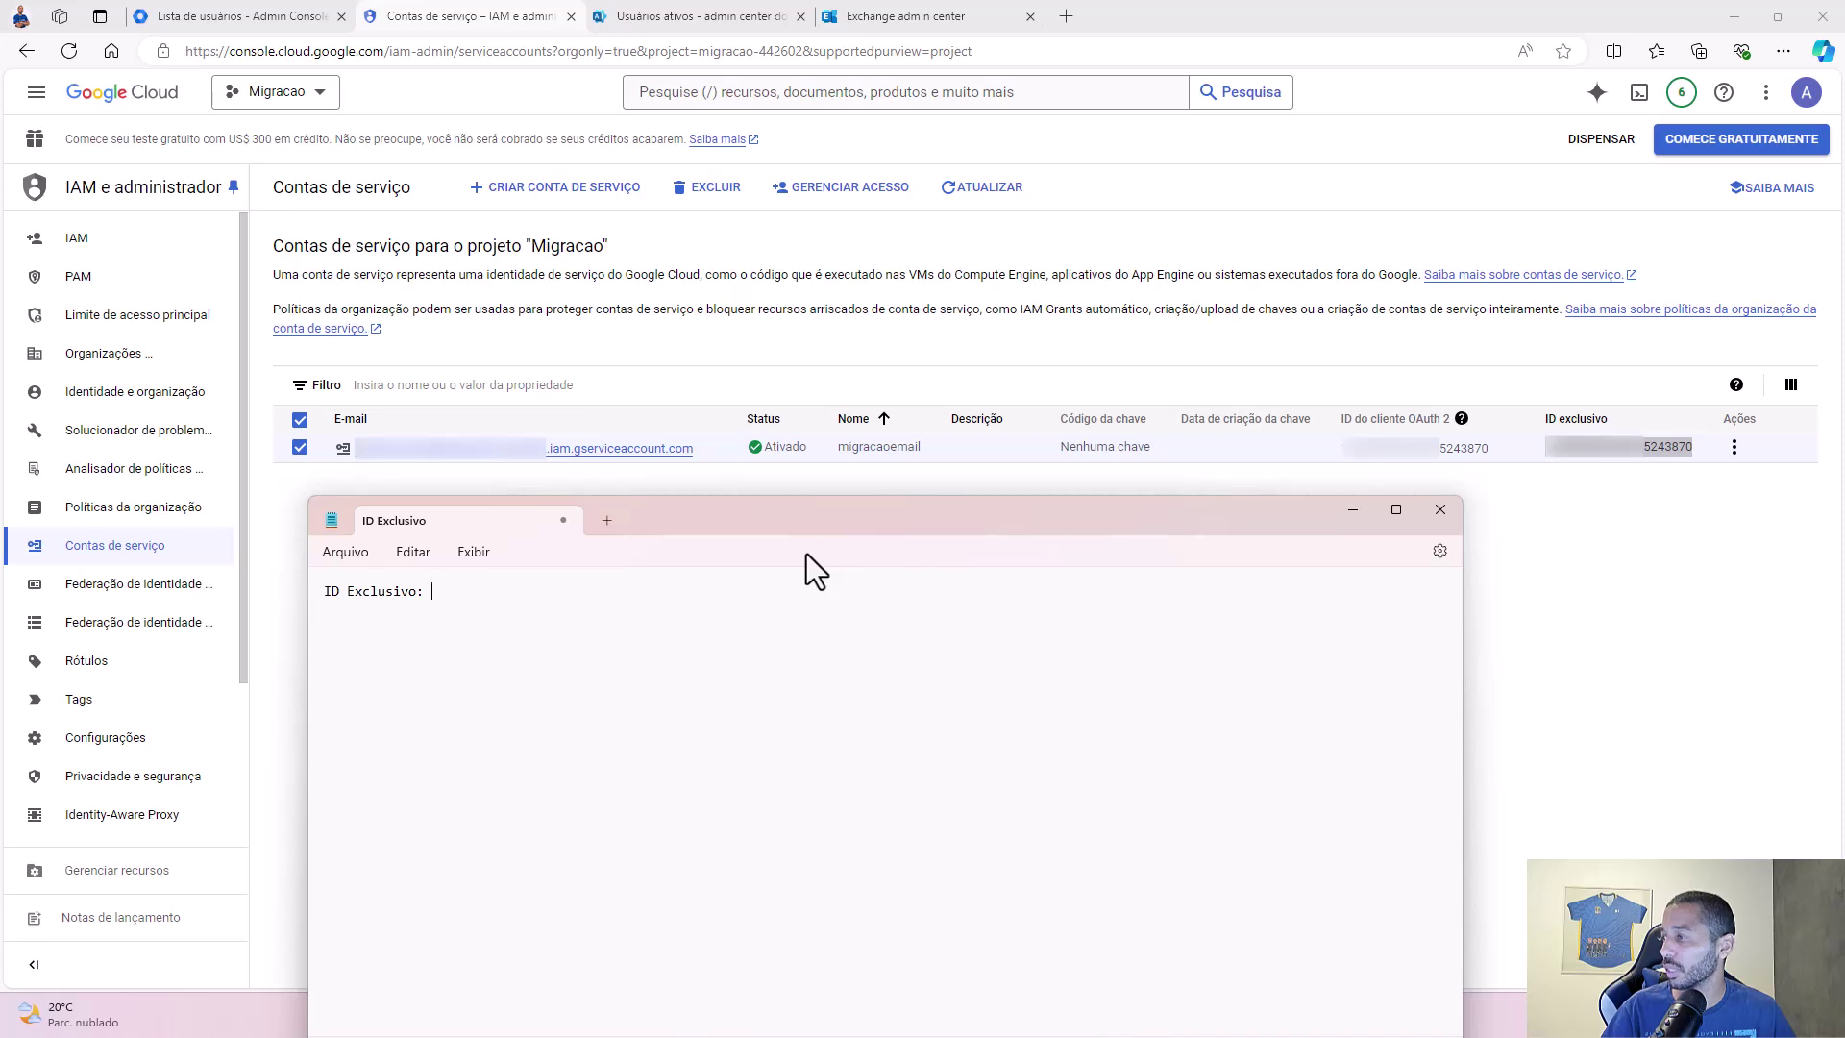
Step: Paste the unique ID after the 'ID Exclusivo:' label in Notepad and bring the browser forward
key(ctrl+v)
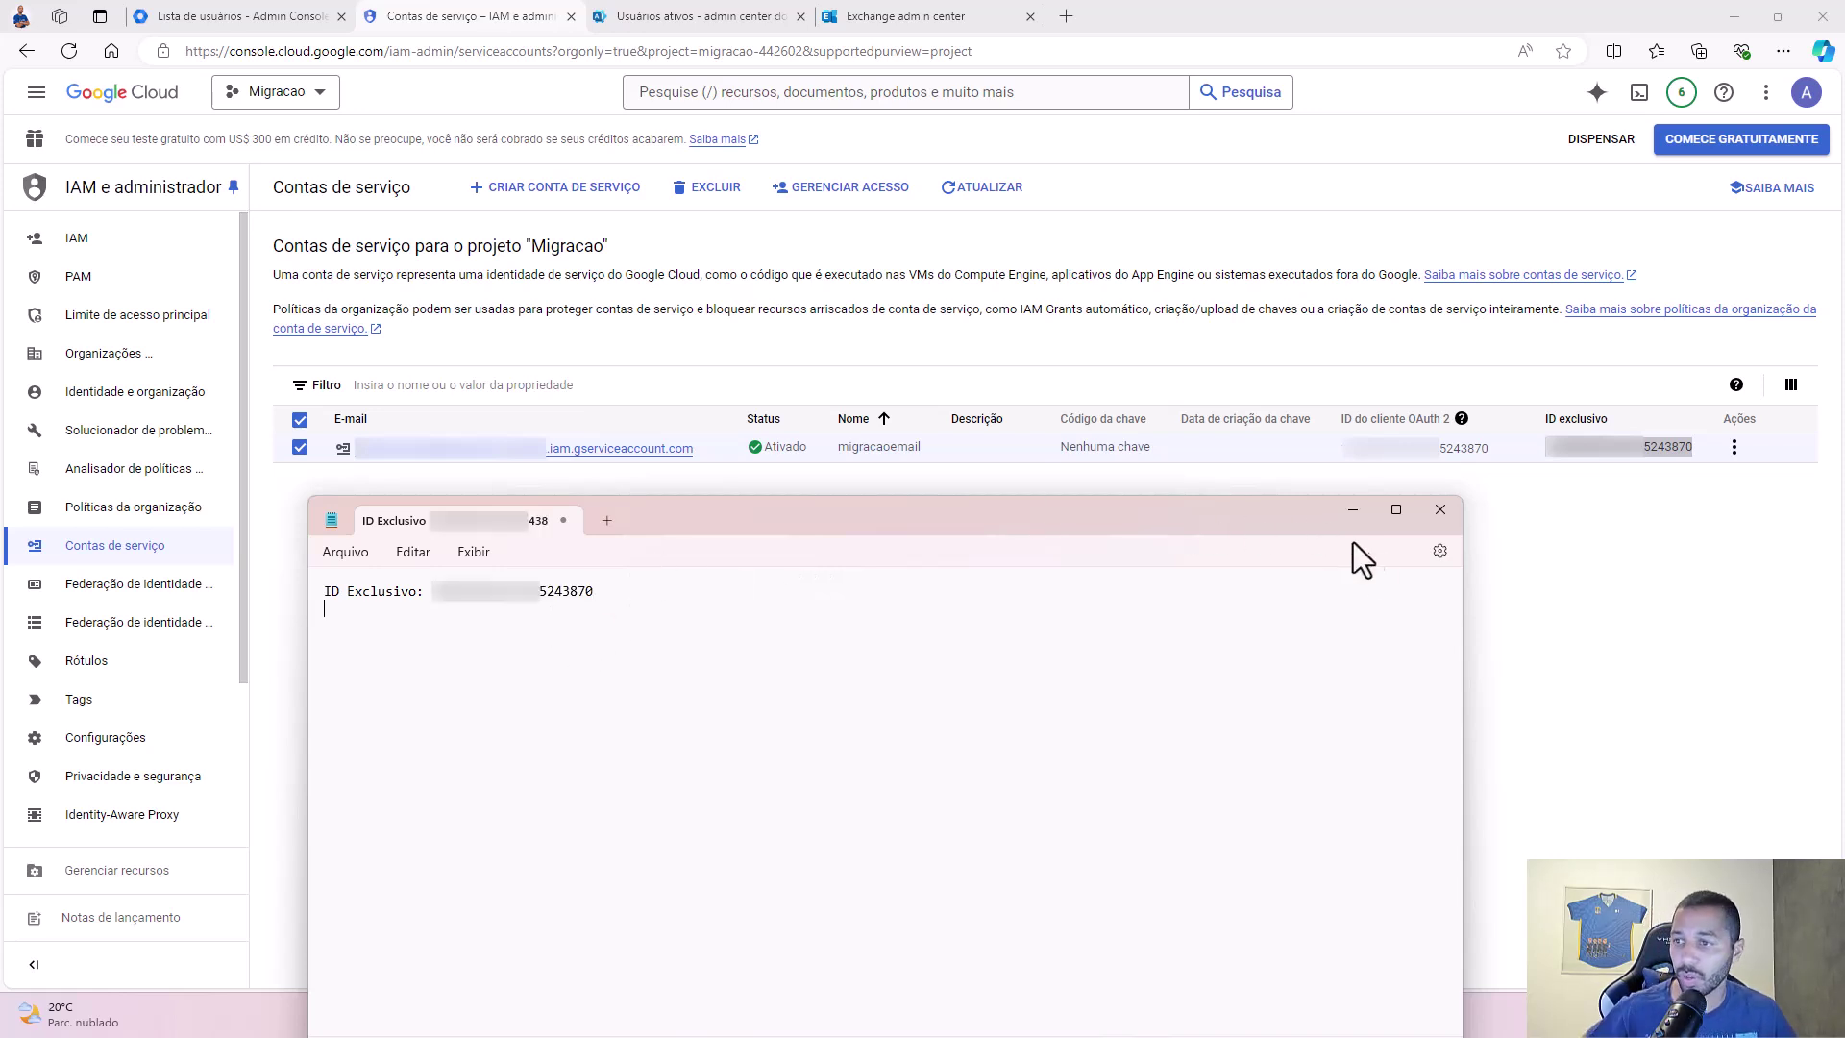
click(1607, 587)
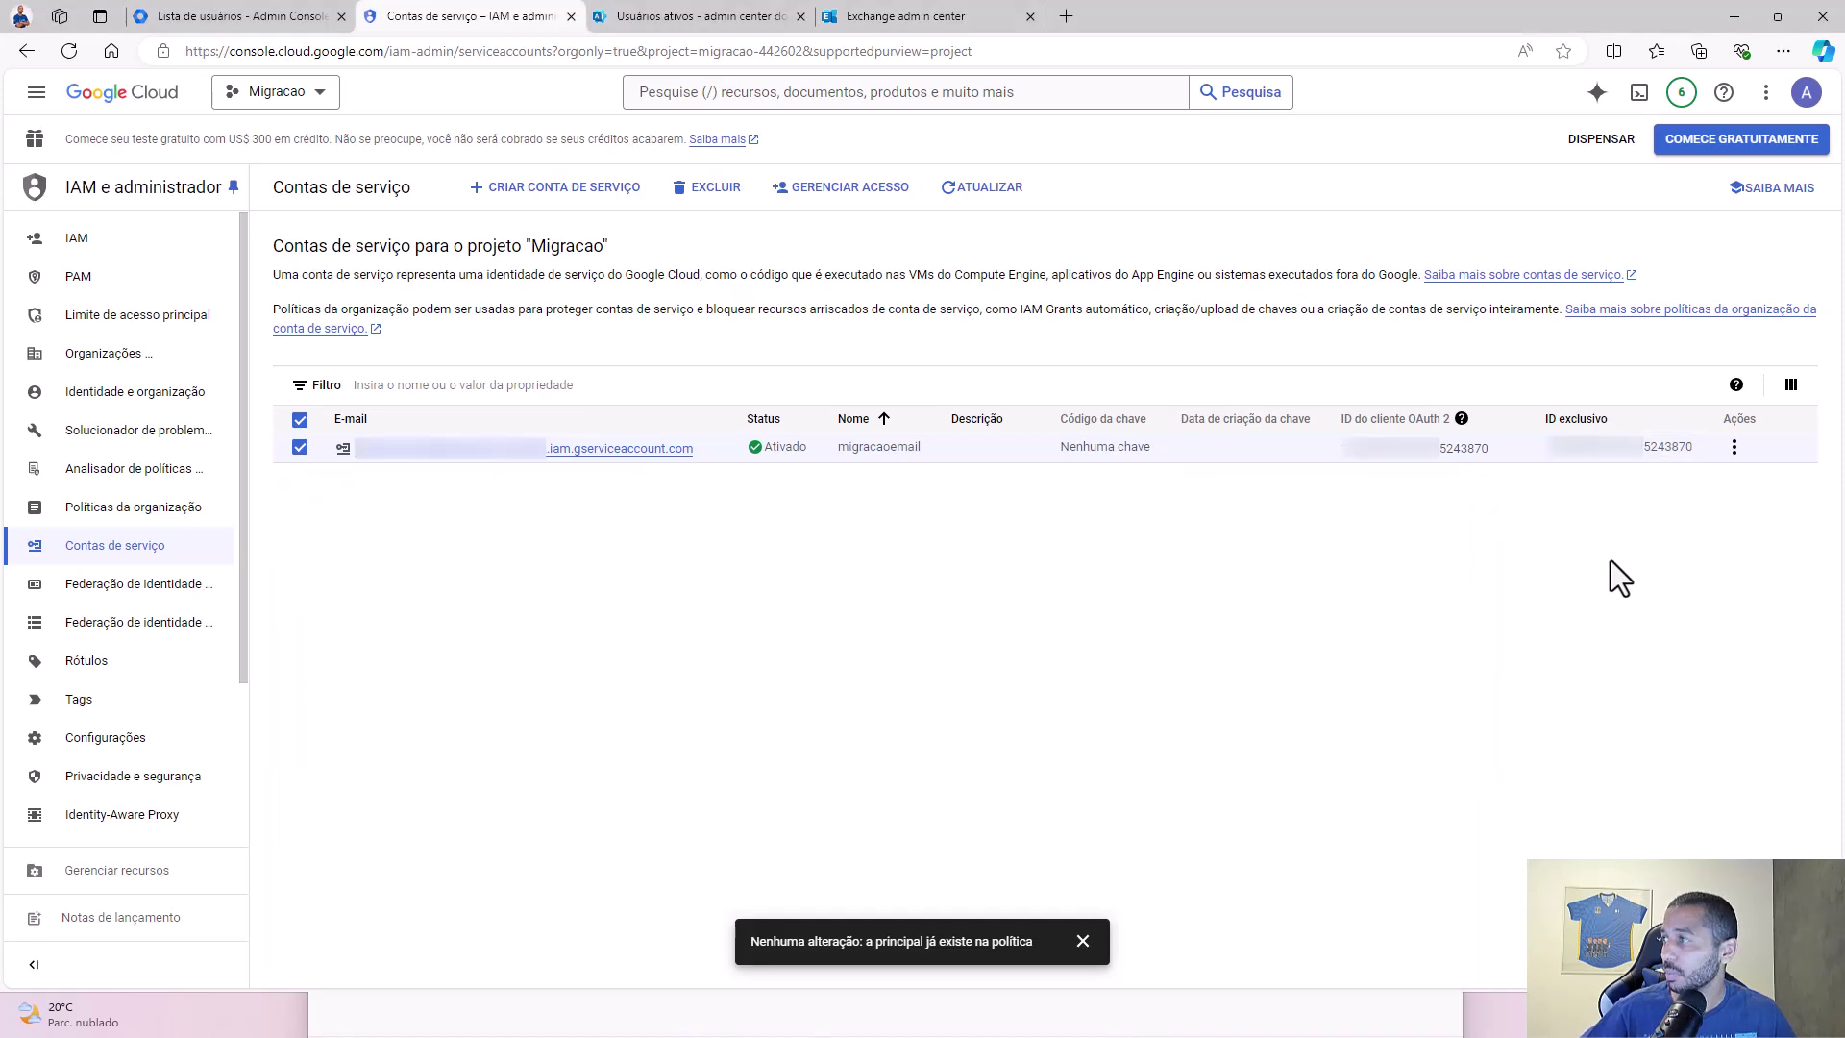
Step: Request a new JSON private key for migracaoemail via Gerenciar chaves > Adicionar chave > Criar nova chave
click(1735, 452)
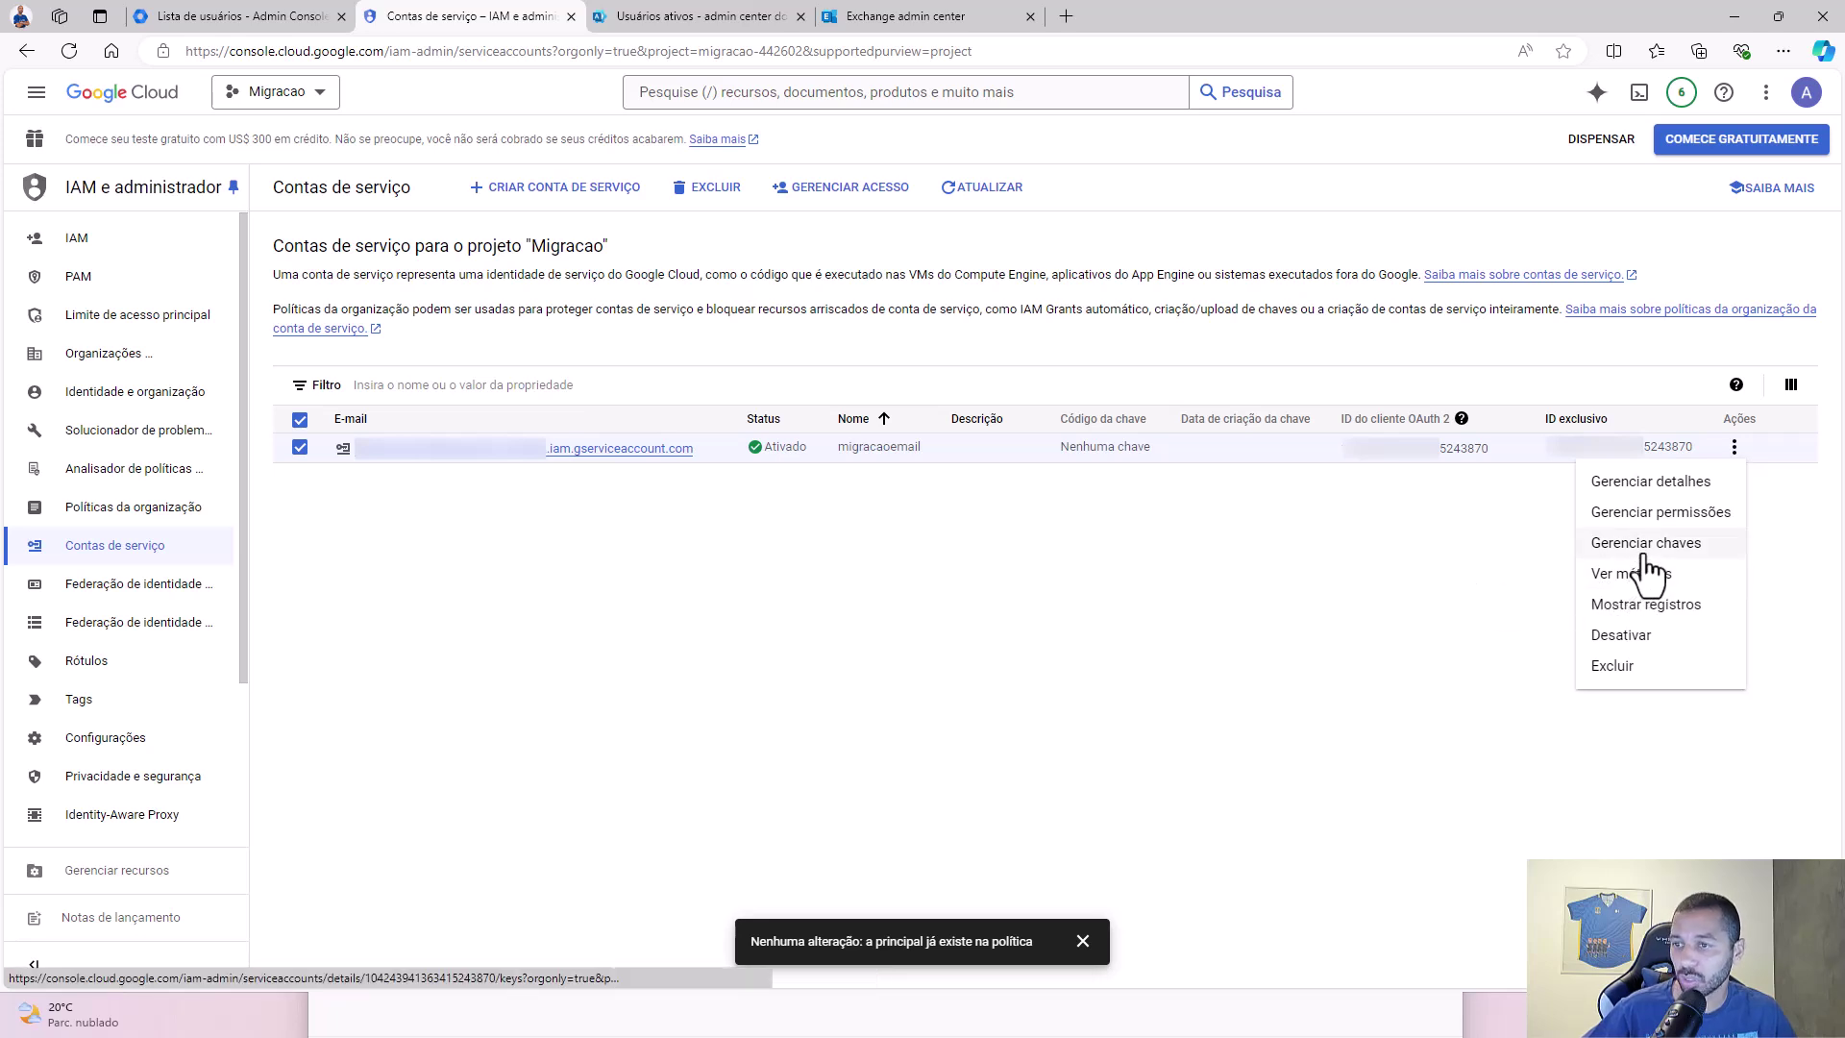
click(1646, 553)
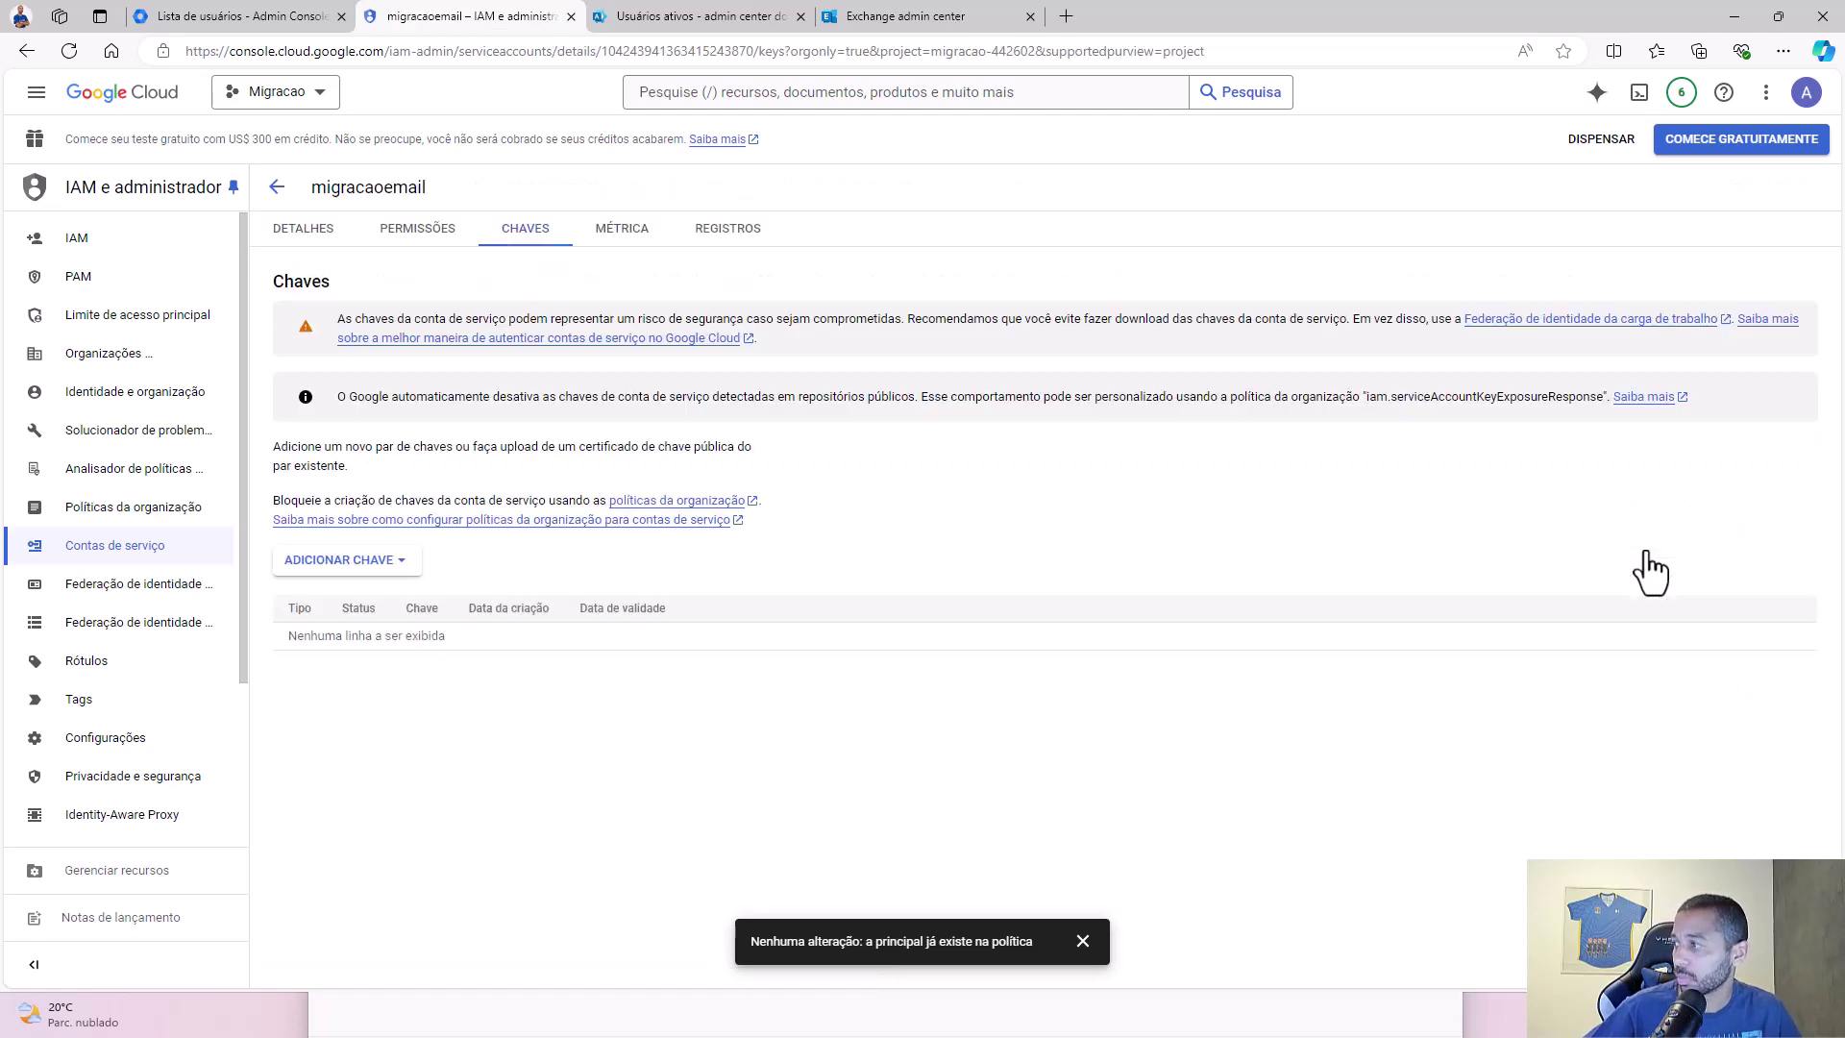
click(396, 564)
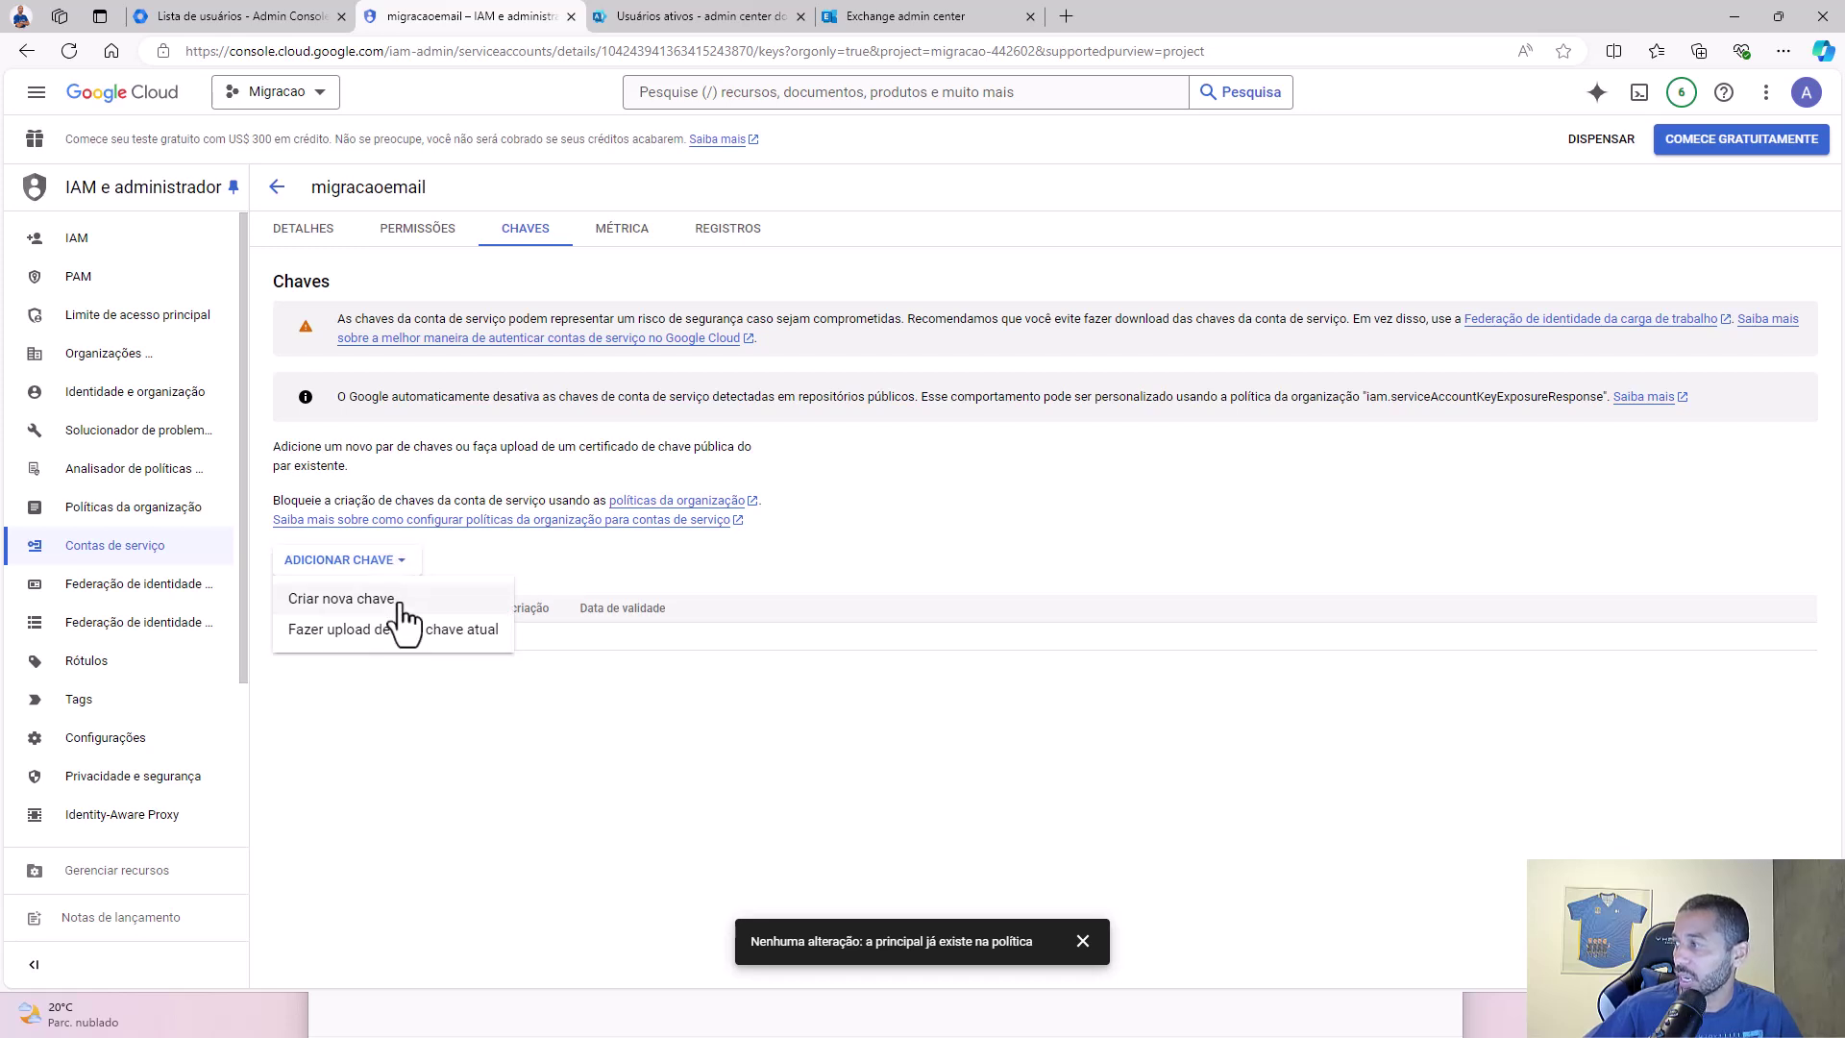
click(400, 602)
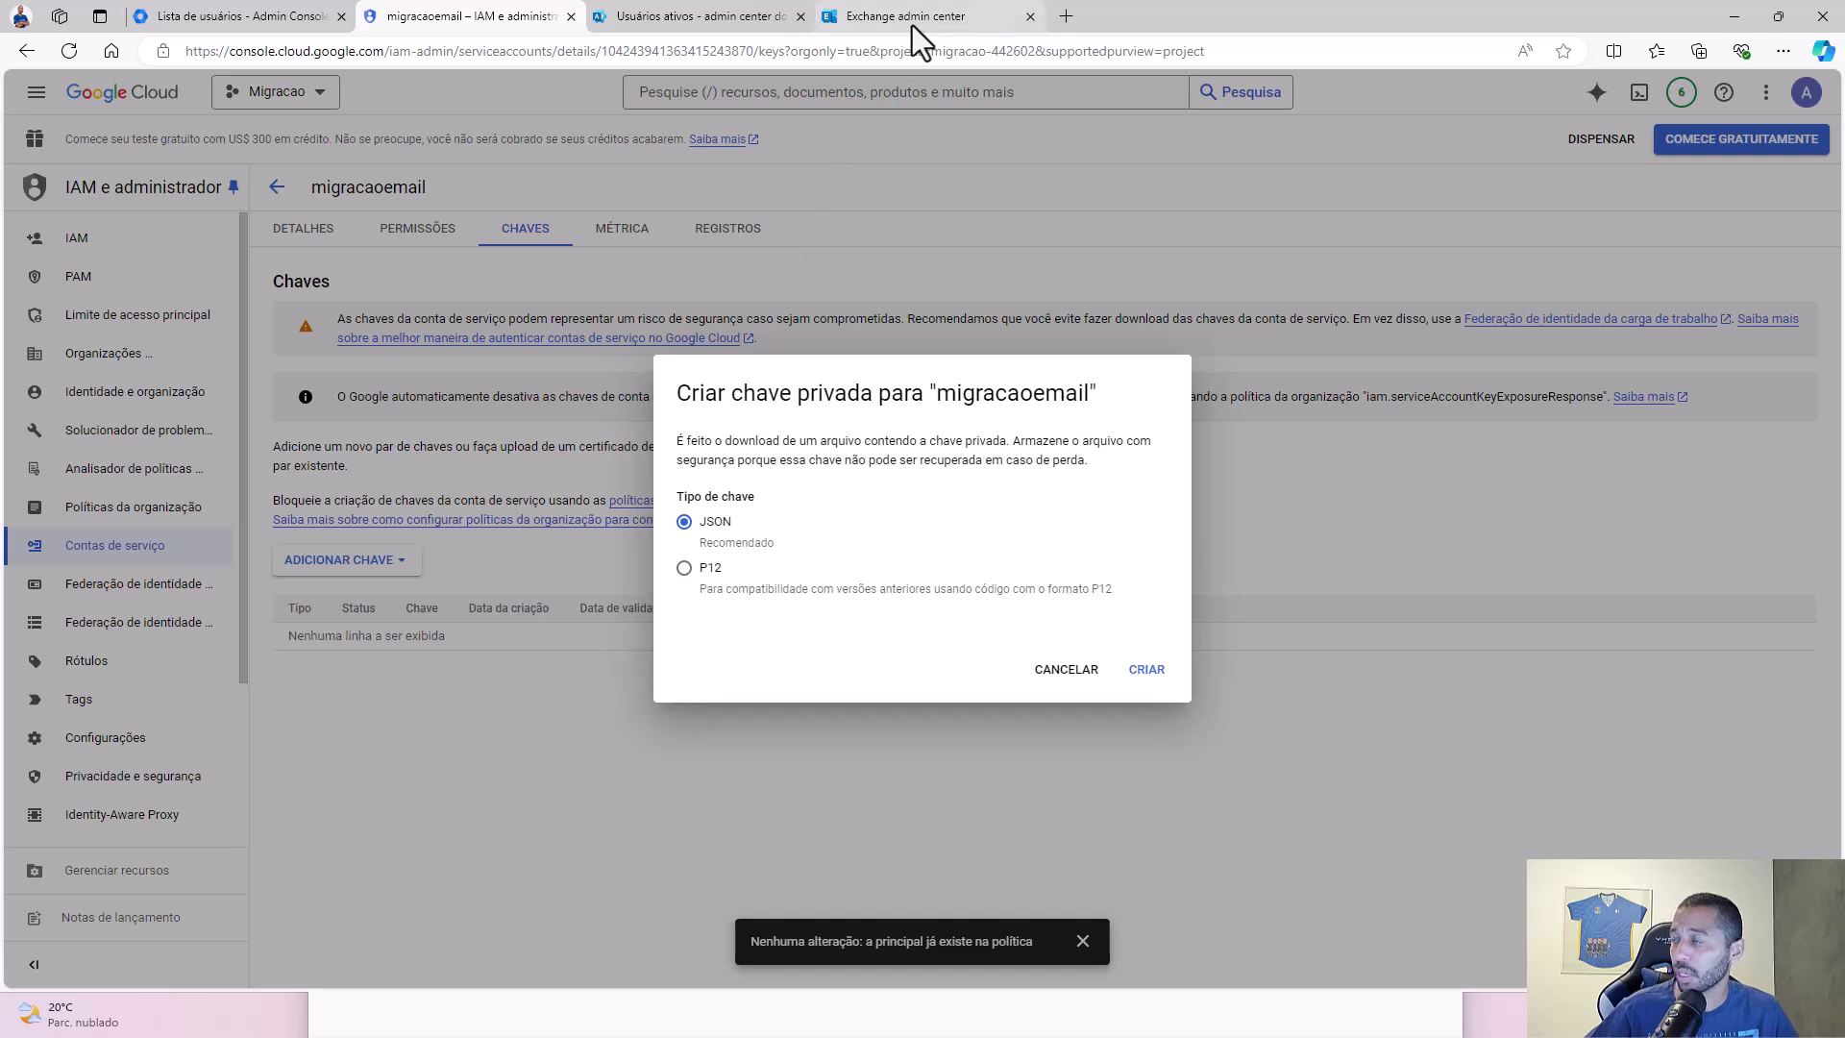
mouse_move(913, 25)
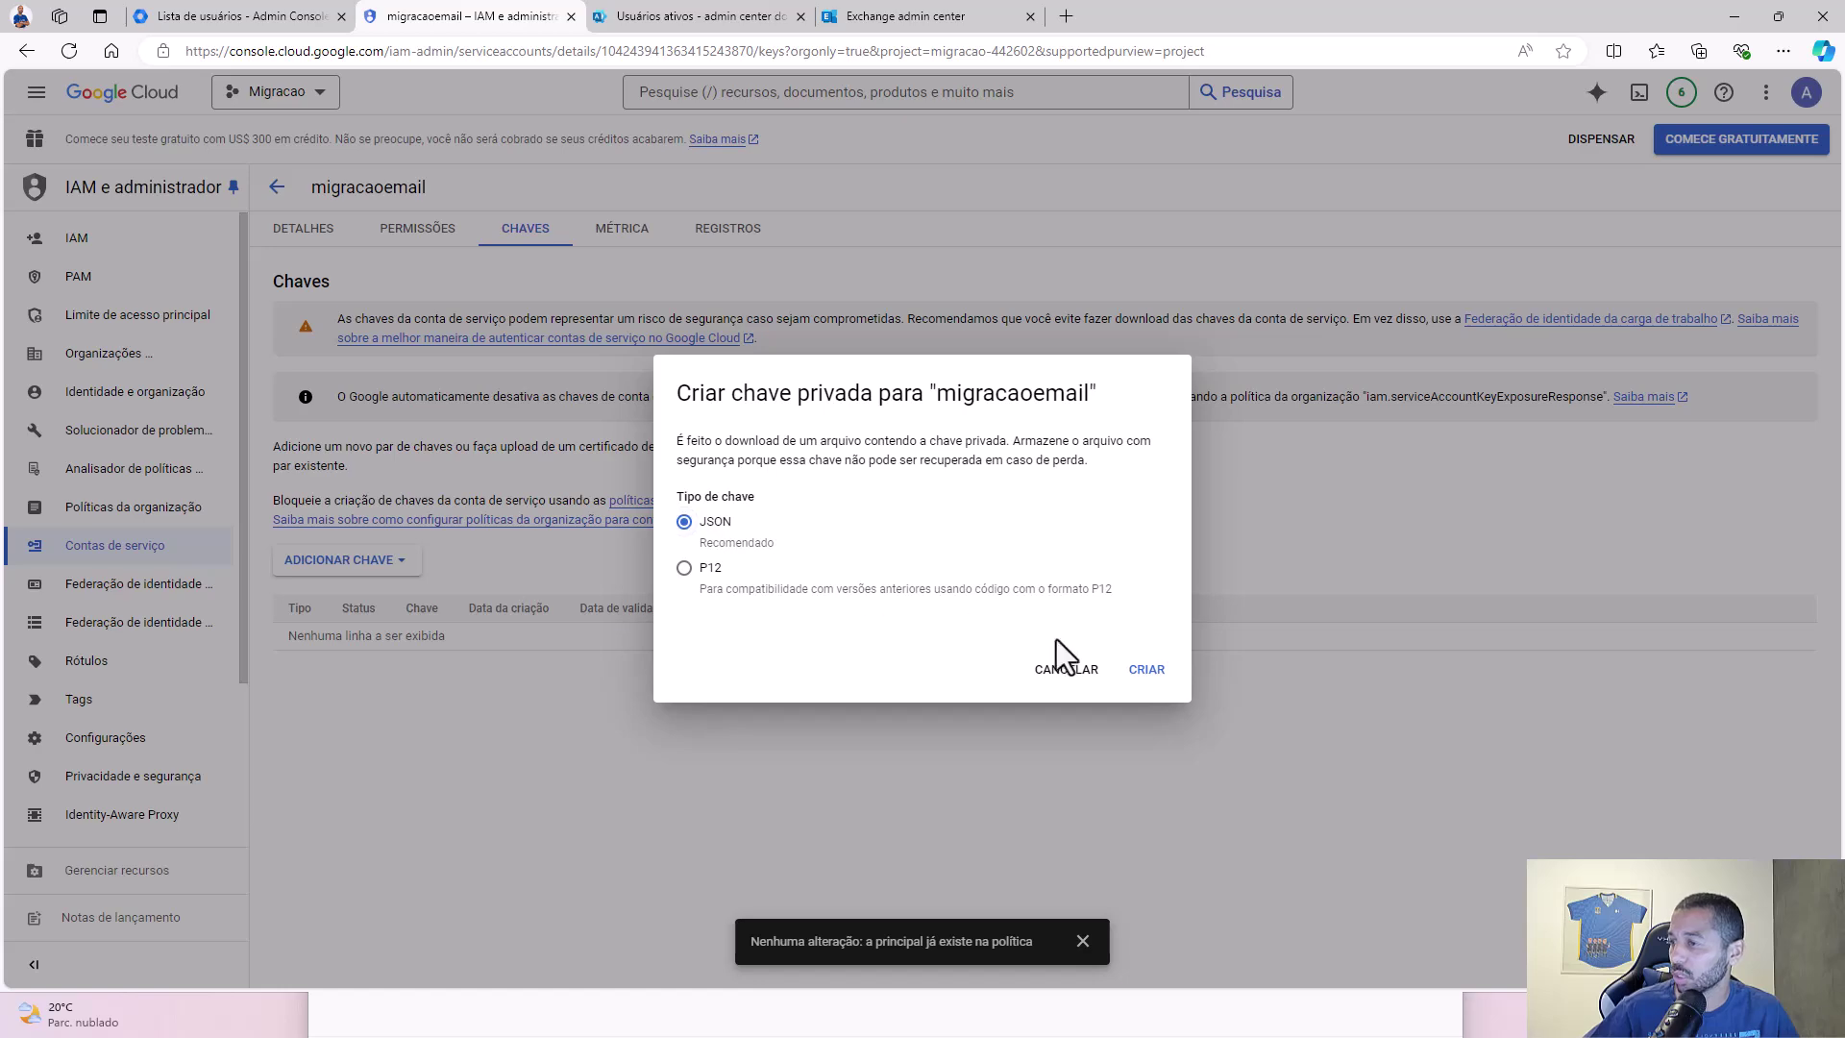
click(1150, 671)
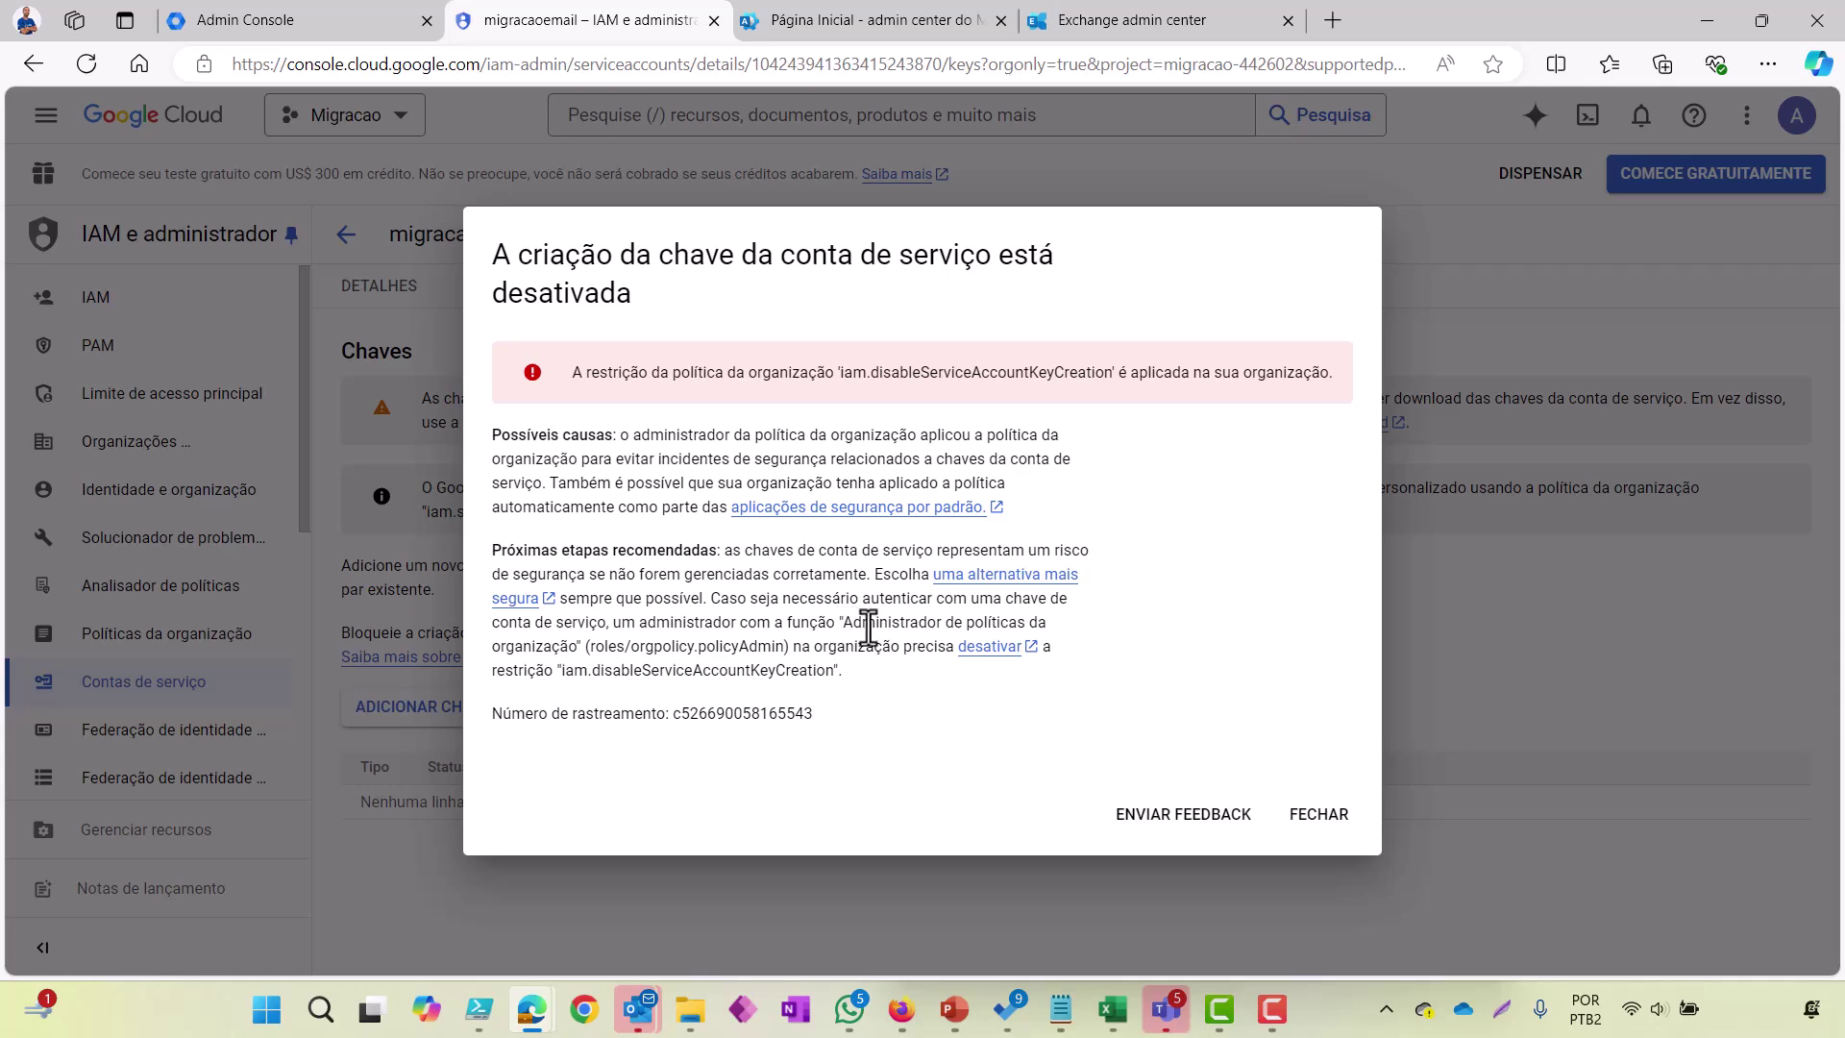
Step: Dismiss the 'criação da chave desativada' error and cancel the Criar chave privada dialog
click(1321, 819)
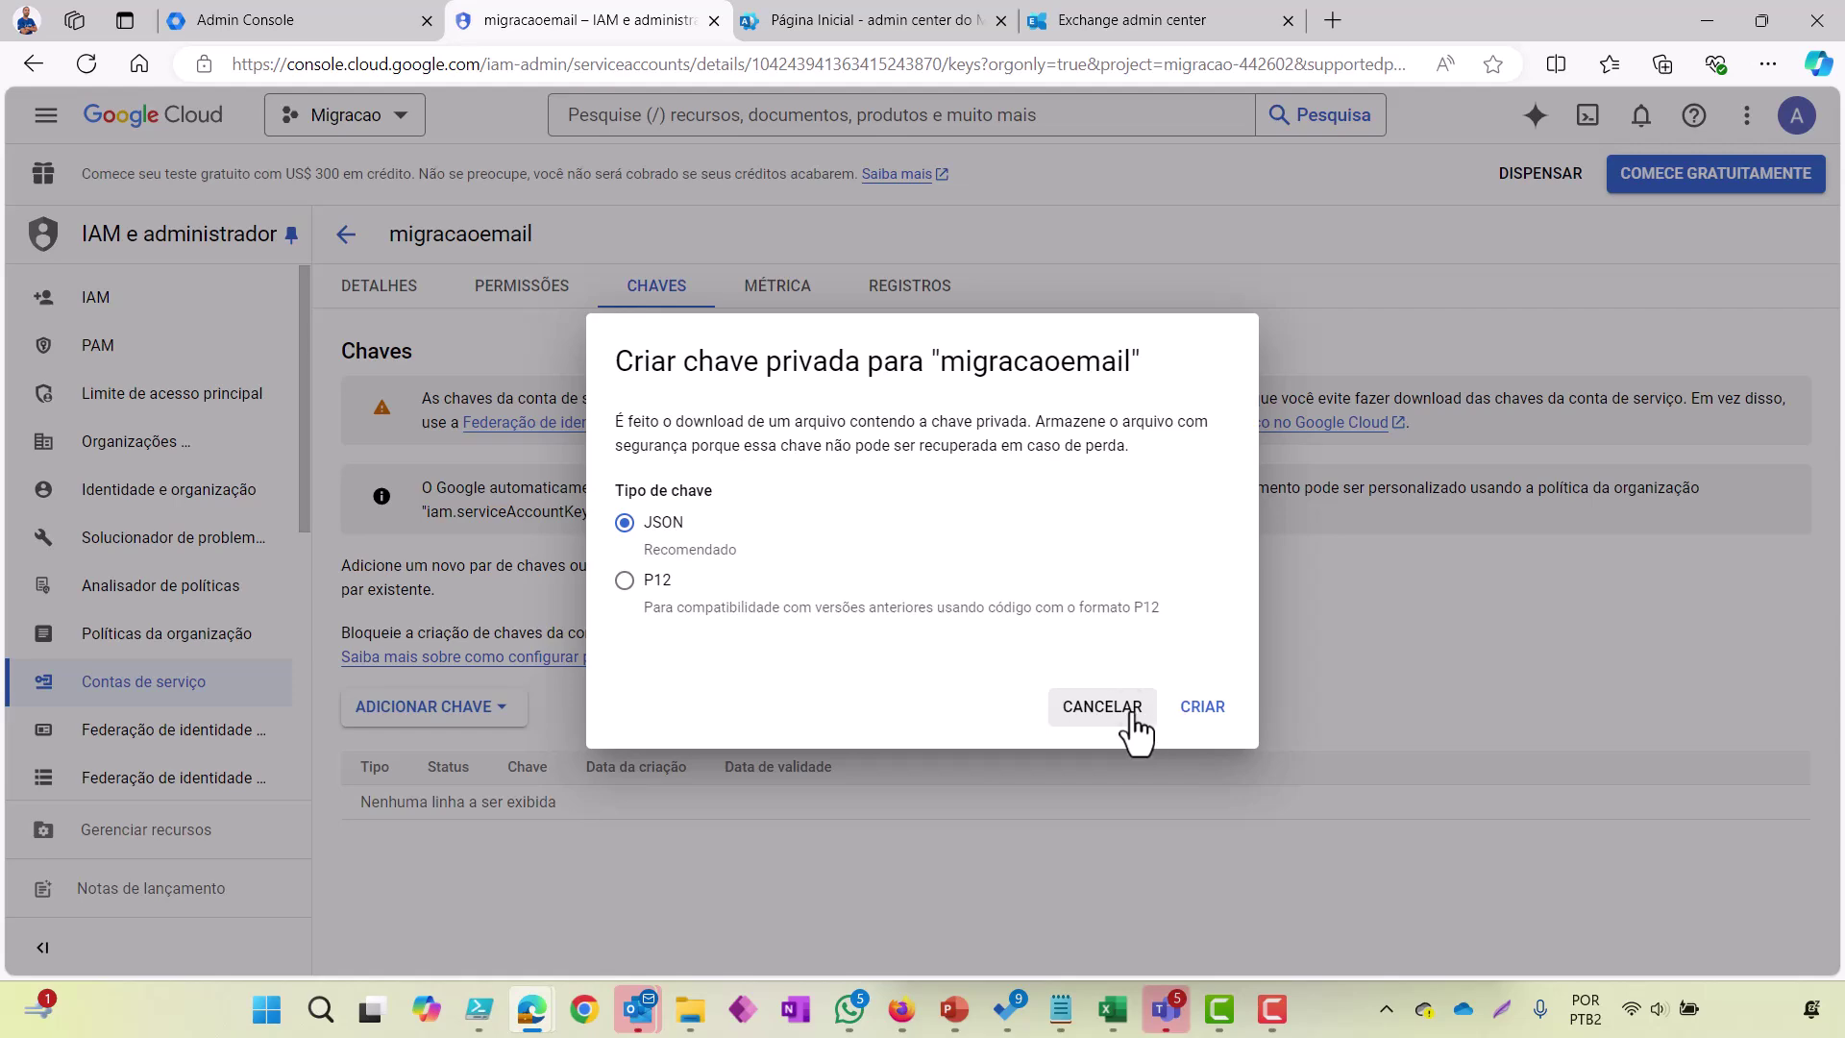
click(1126, 715)
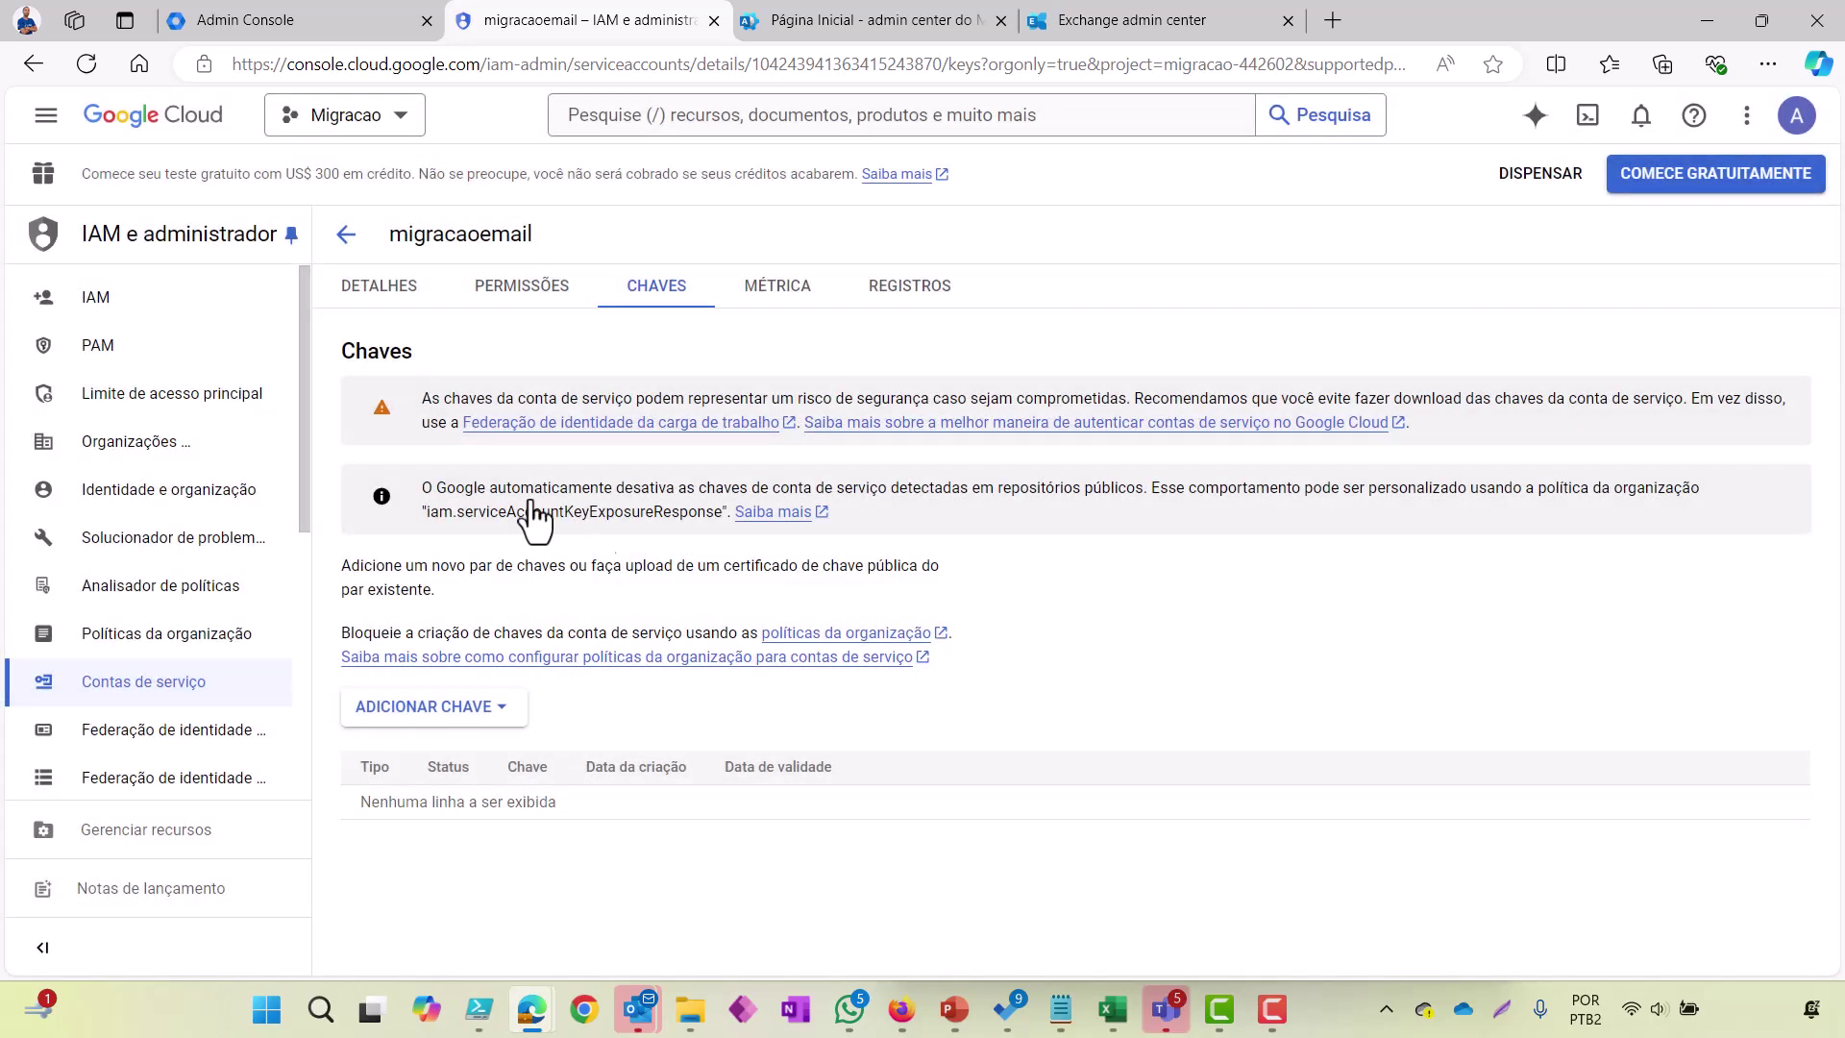
Step: Switch from Migracao to the amjardinsverticais.com.br organization and show its Políticas da organização
click(401, 134)
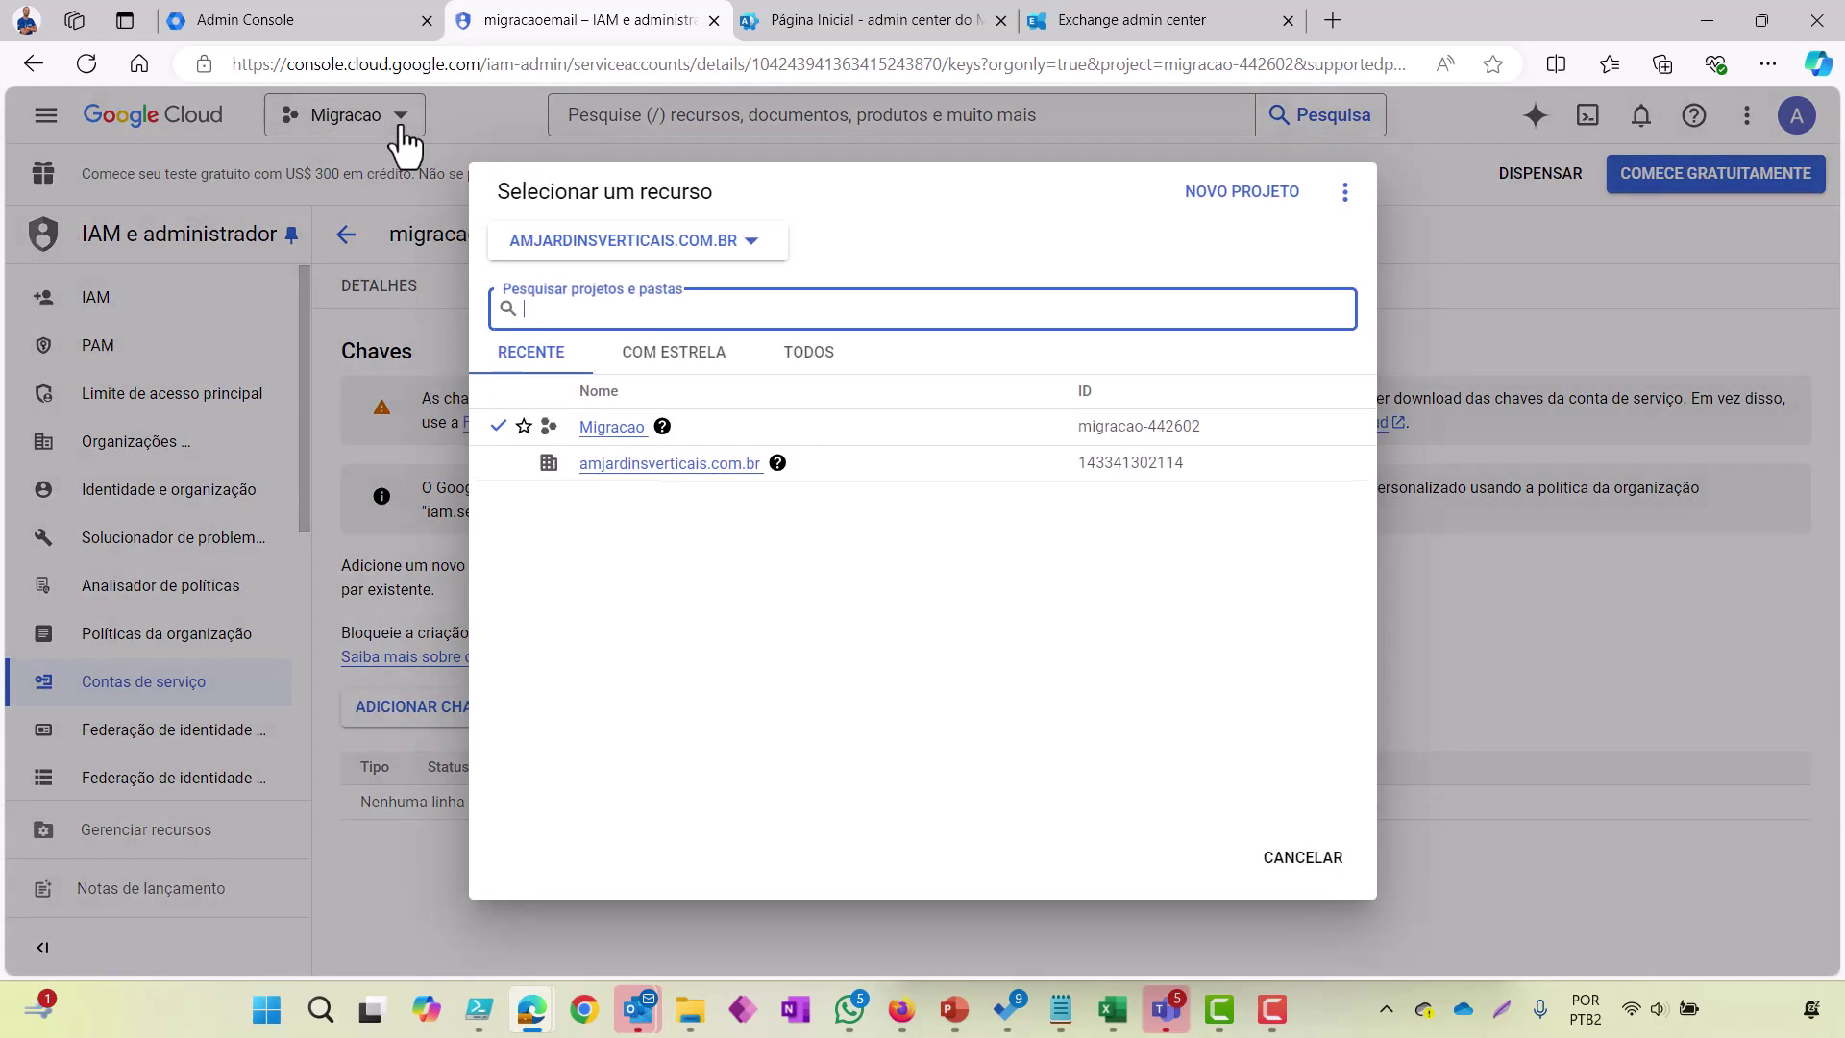
click(633, 473)
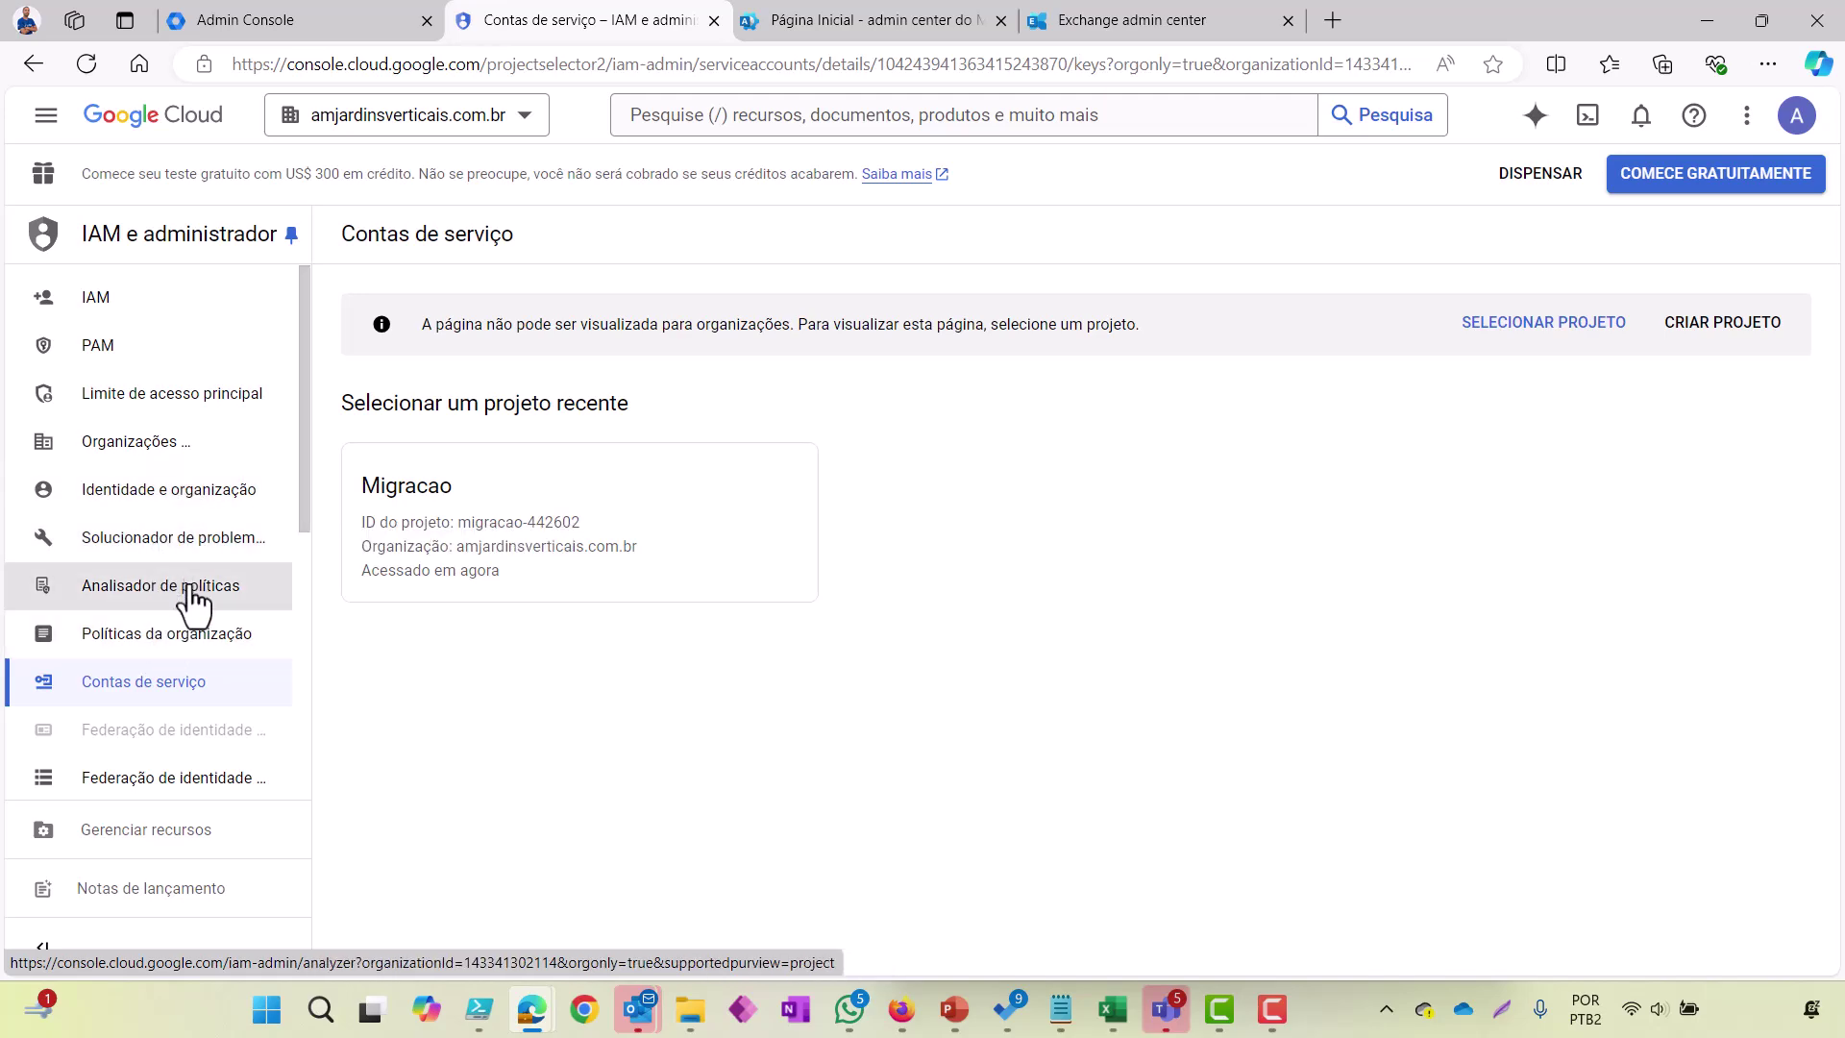
click(176, 660)
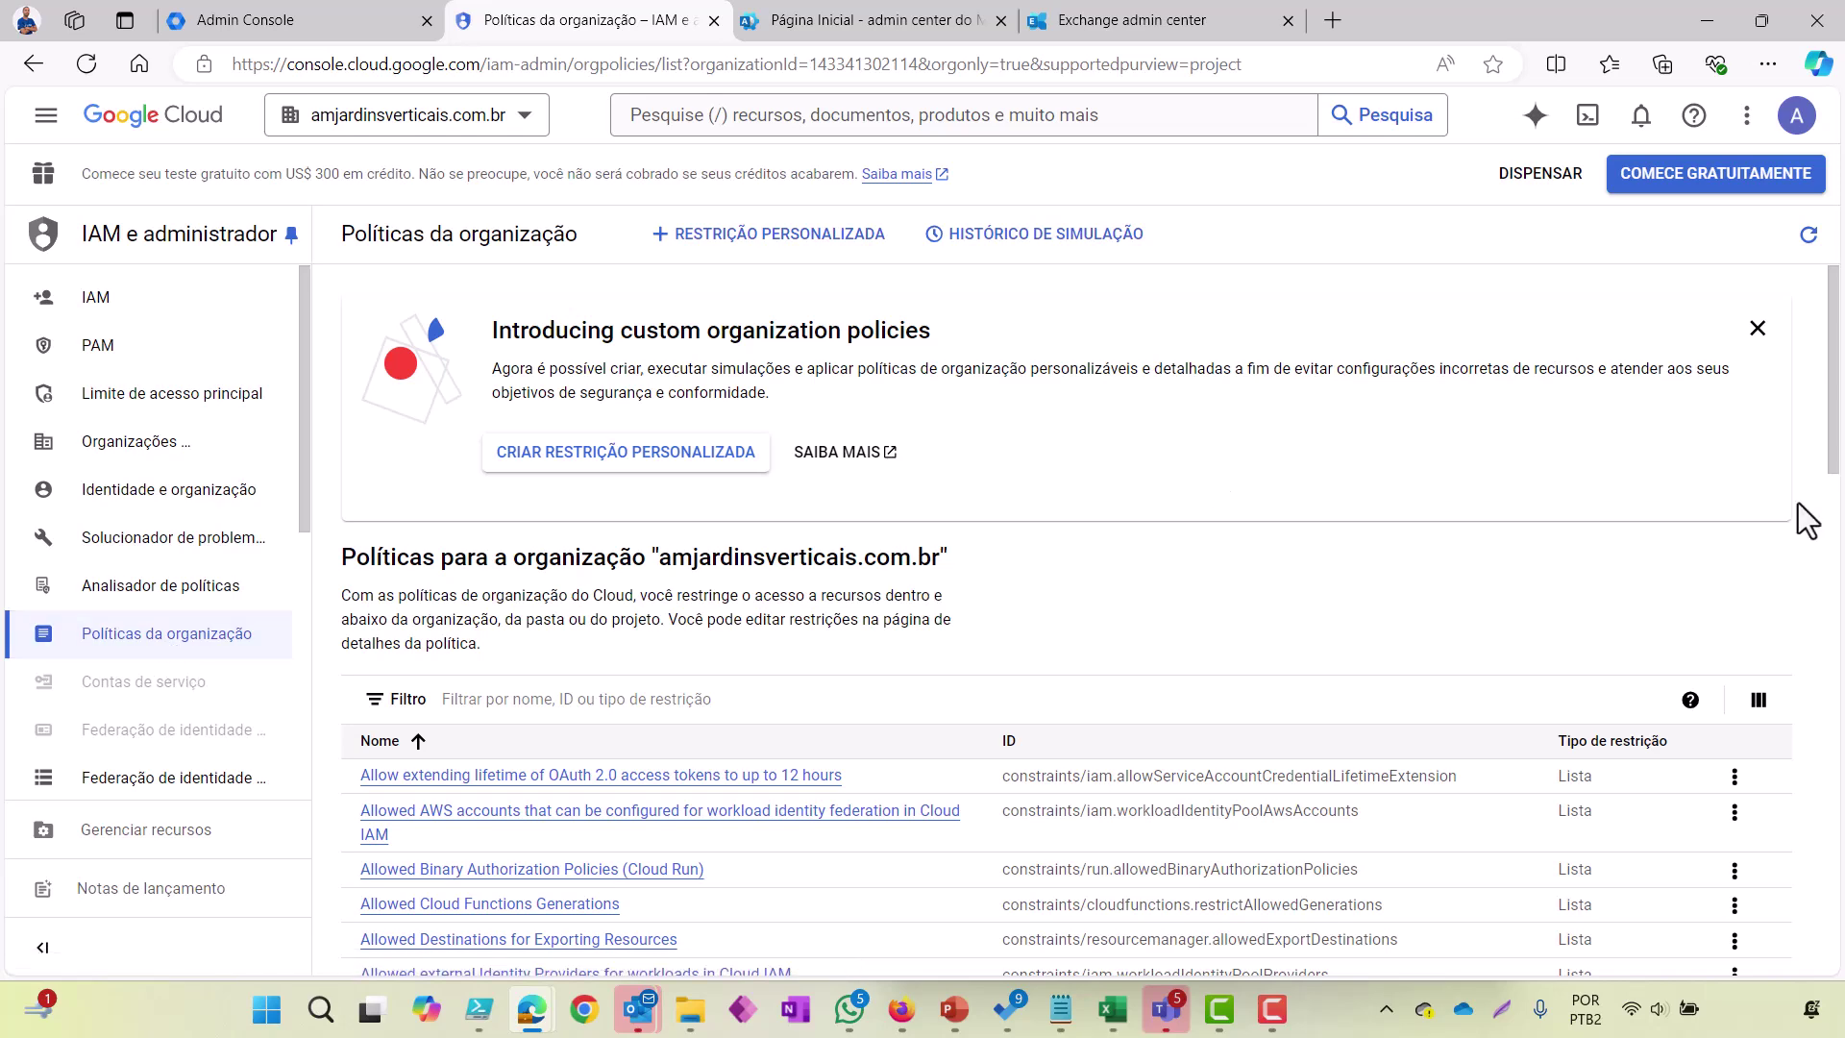
Step: Set 200 rows per page and find the Disable service account key creation policy's actions
drag(1834, 470, 1842, 990)
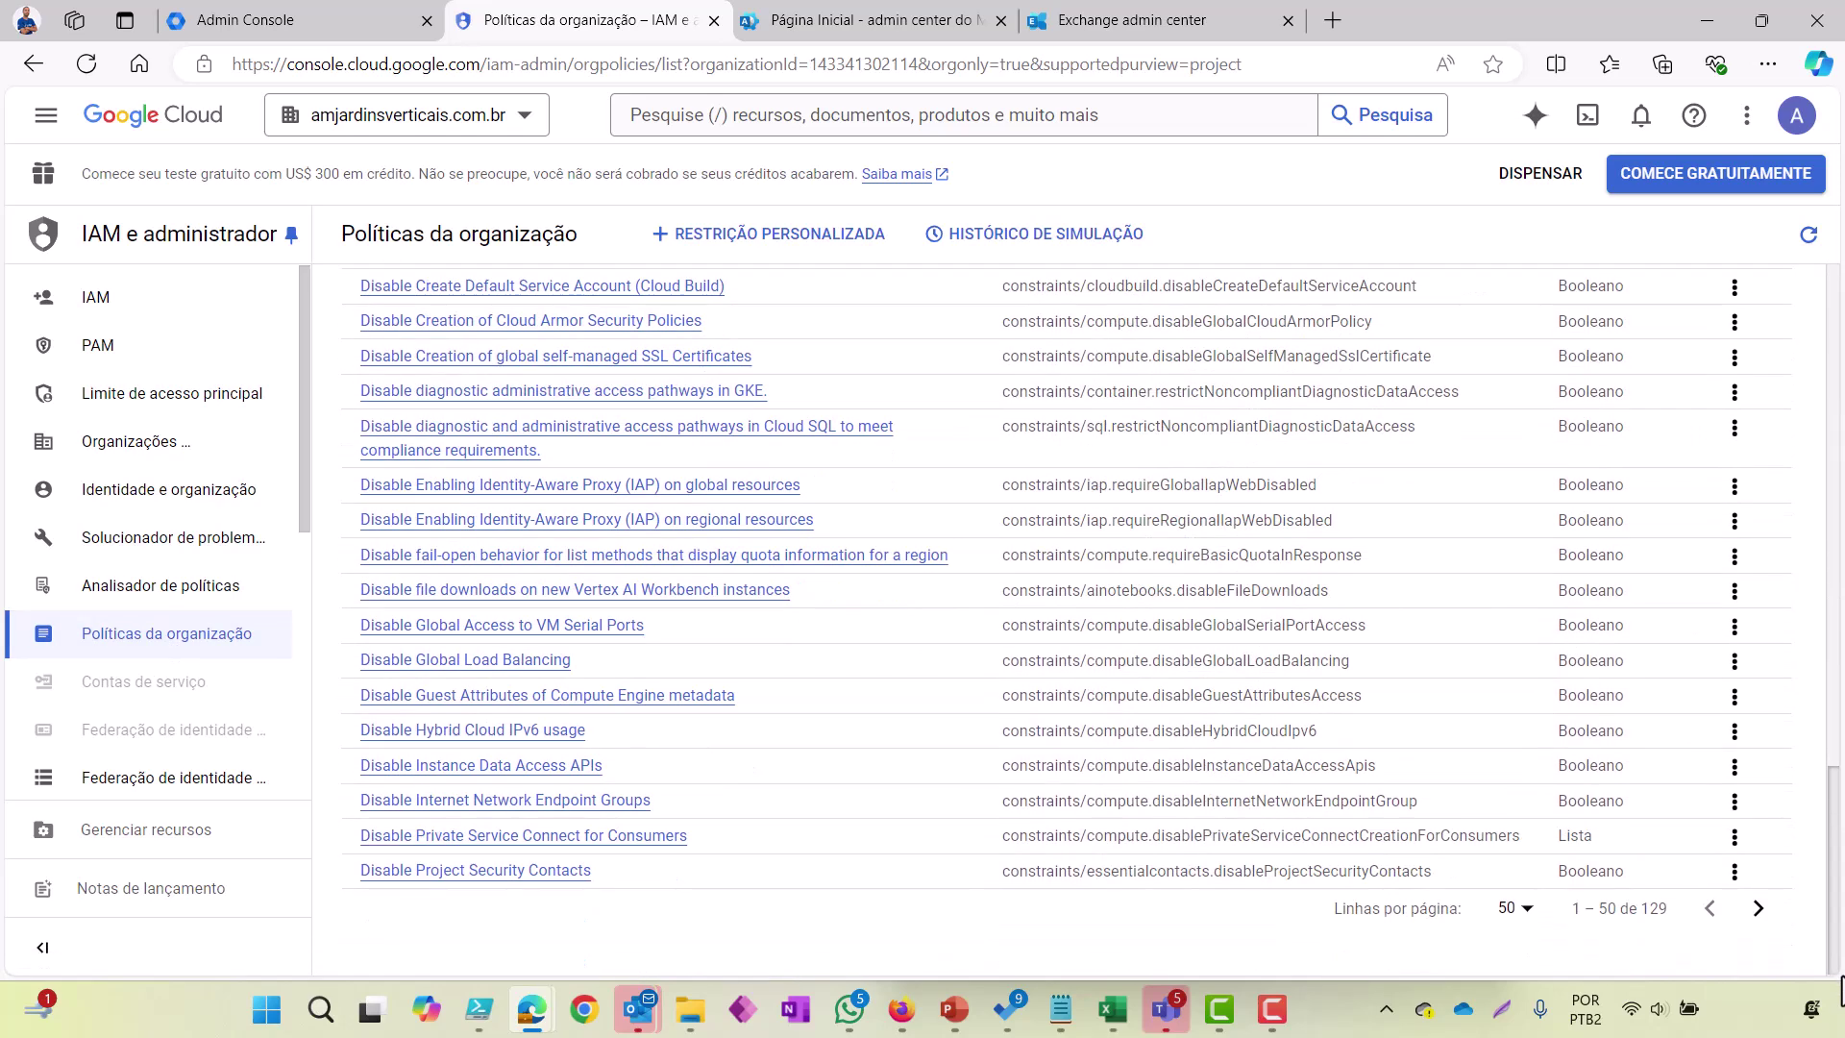
click(1515, 911)
click(1501, 896)
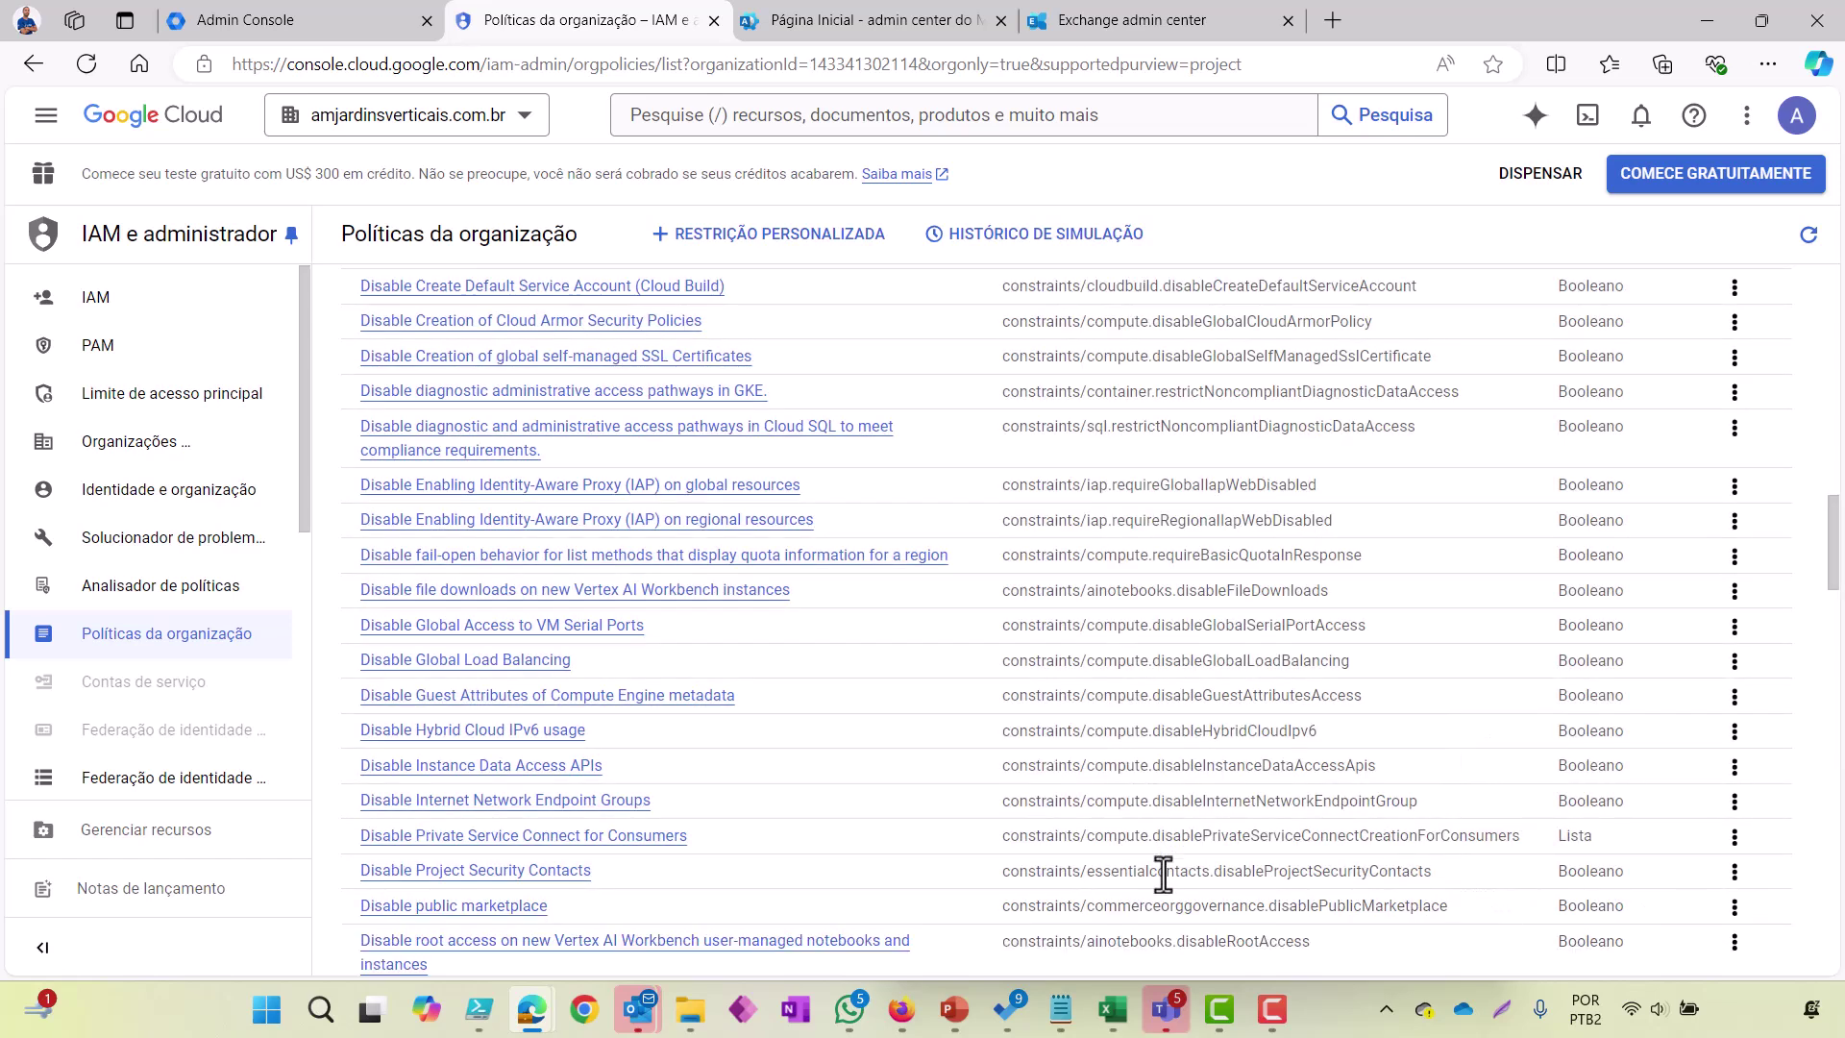
scroll(1163, 873, down, 6)
scroll(1163, 873, up, 1)
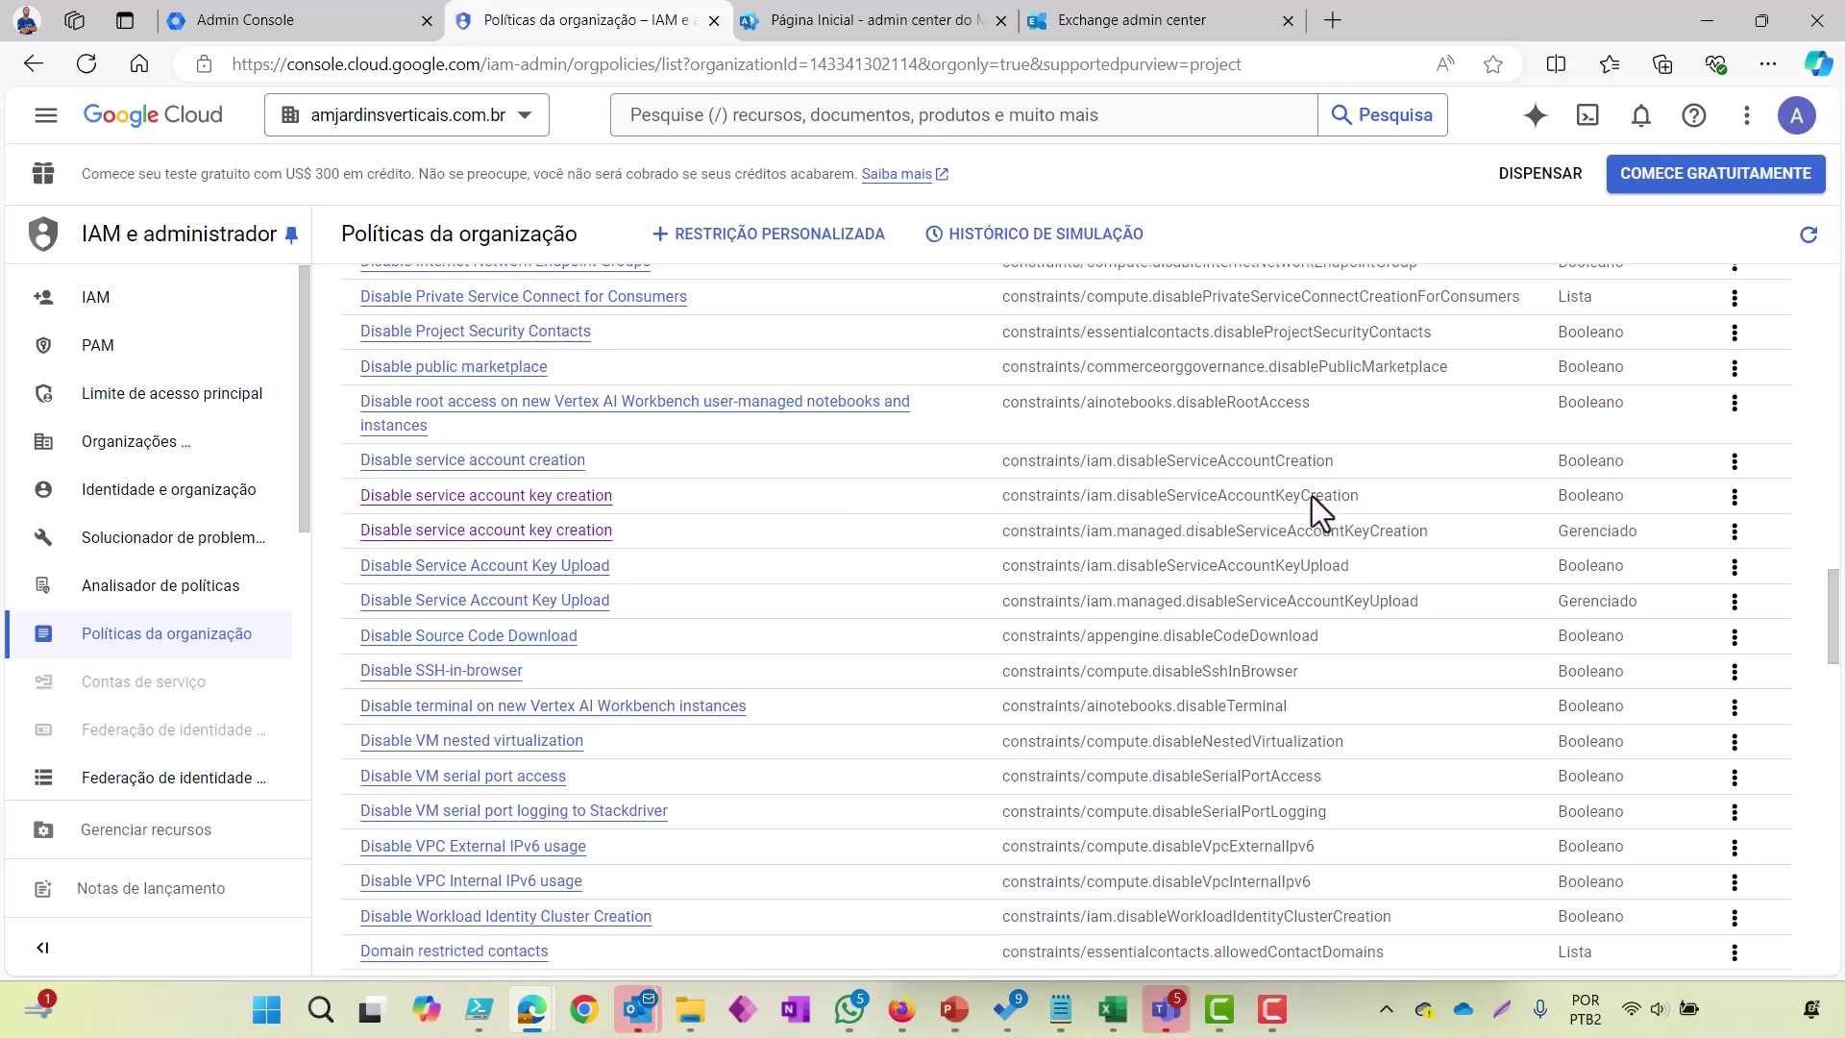
click(1735, 497)
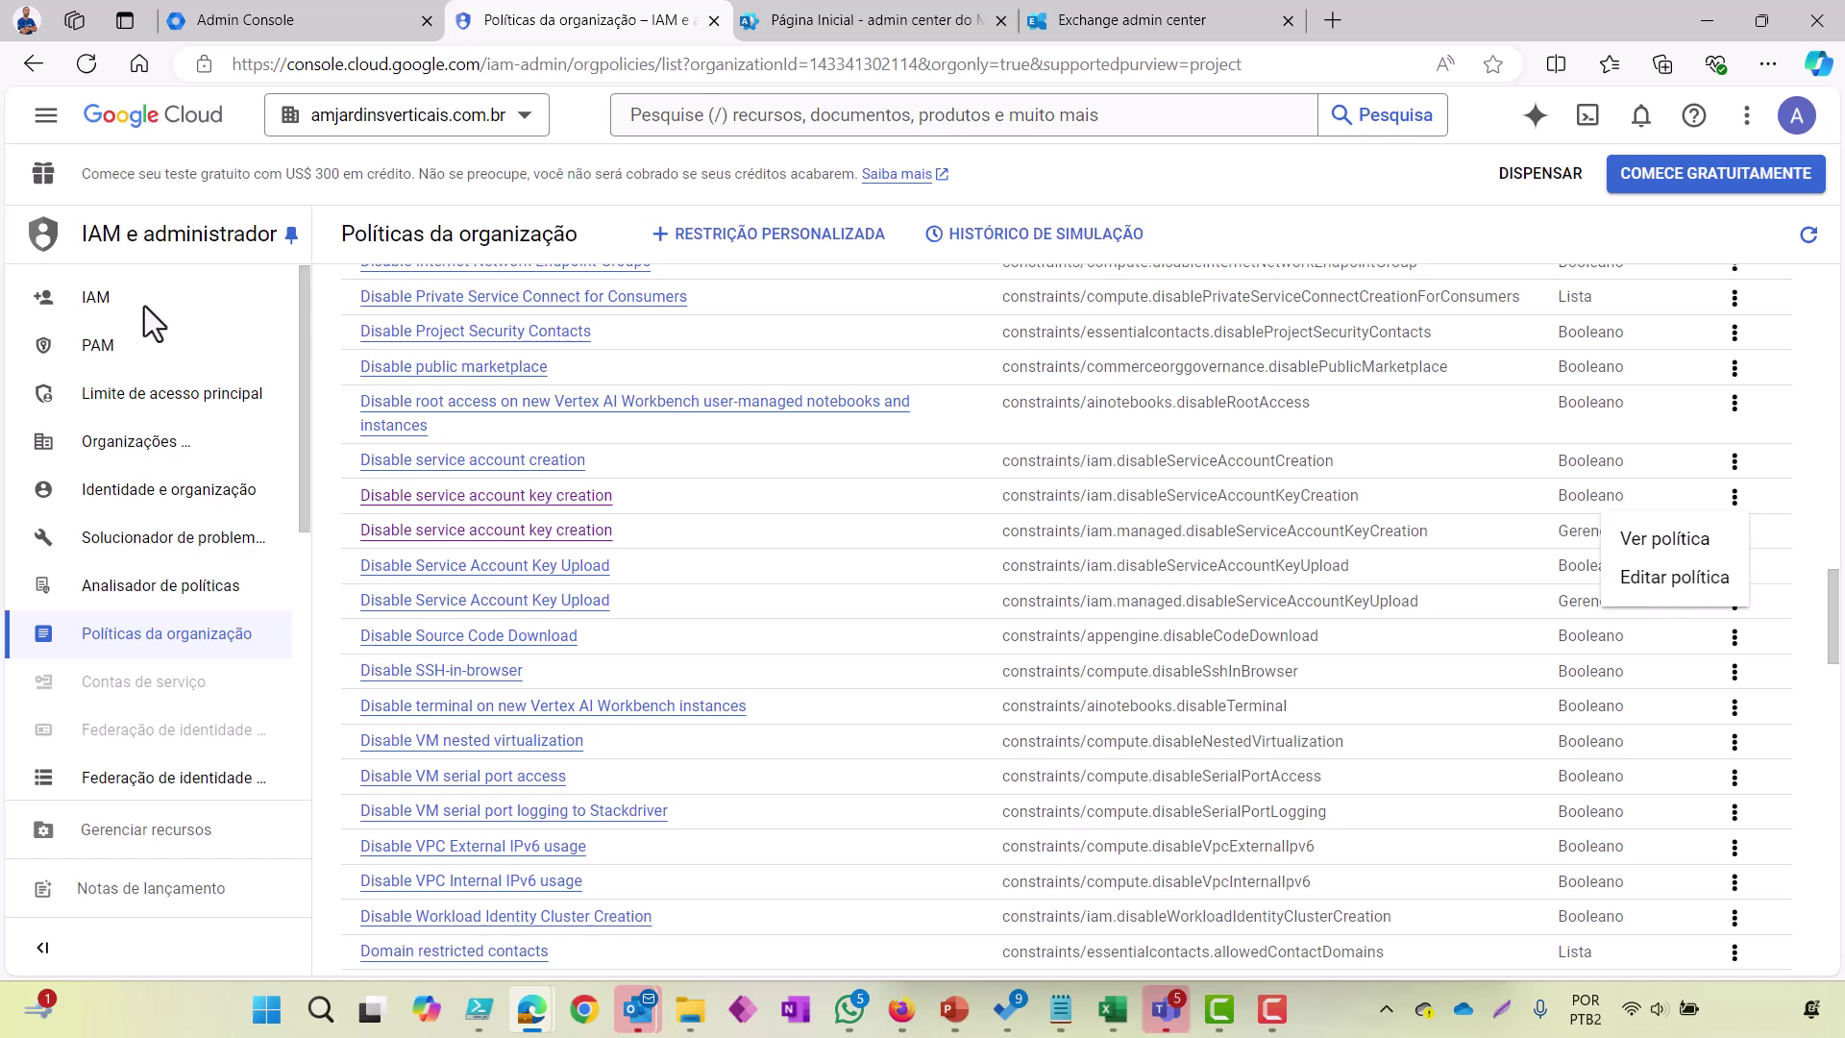
click(101, 308)
Step: Open the organization's IAM page and check the Administrador da política da organização role
click(101, 309)
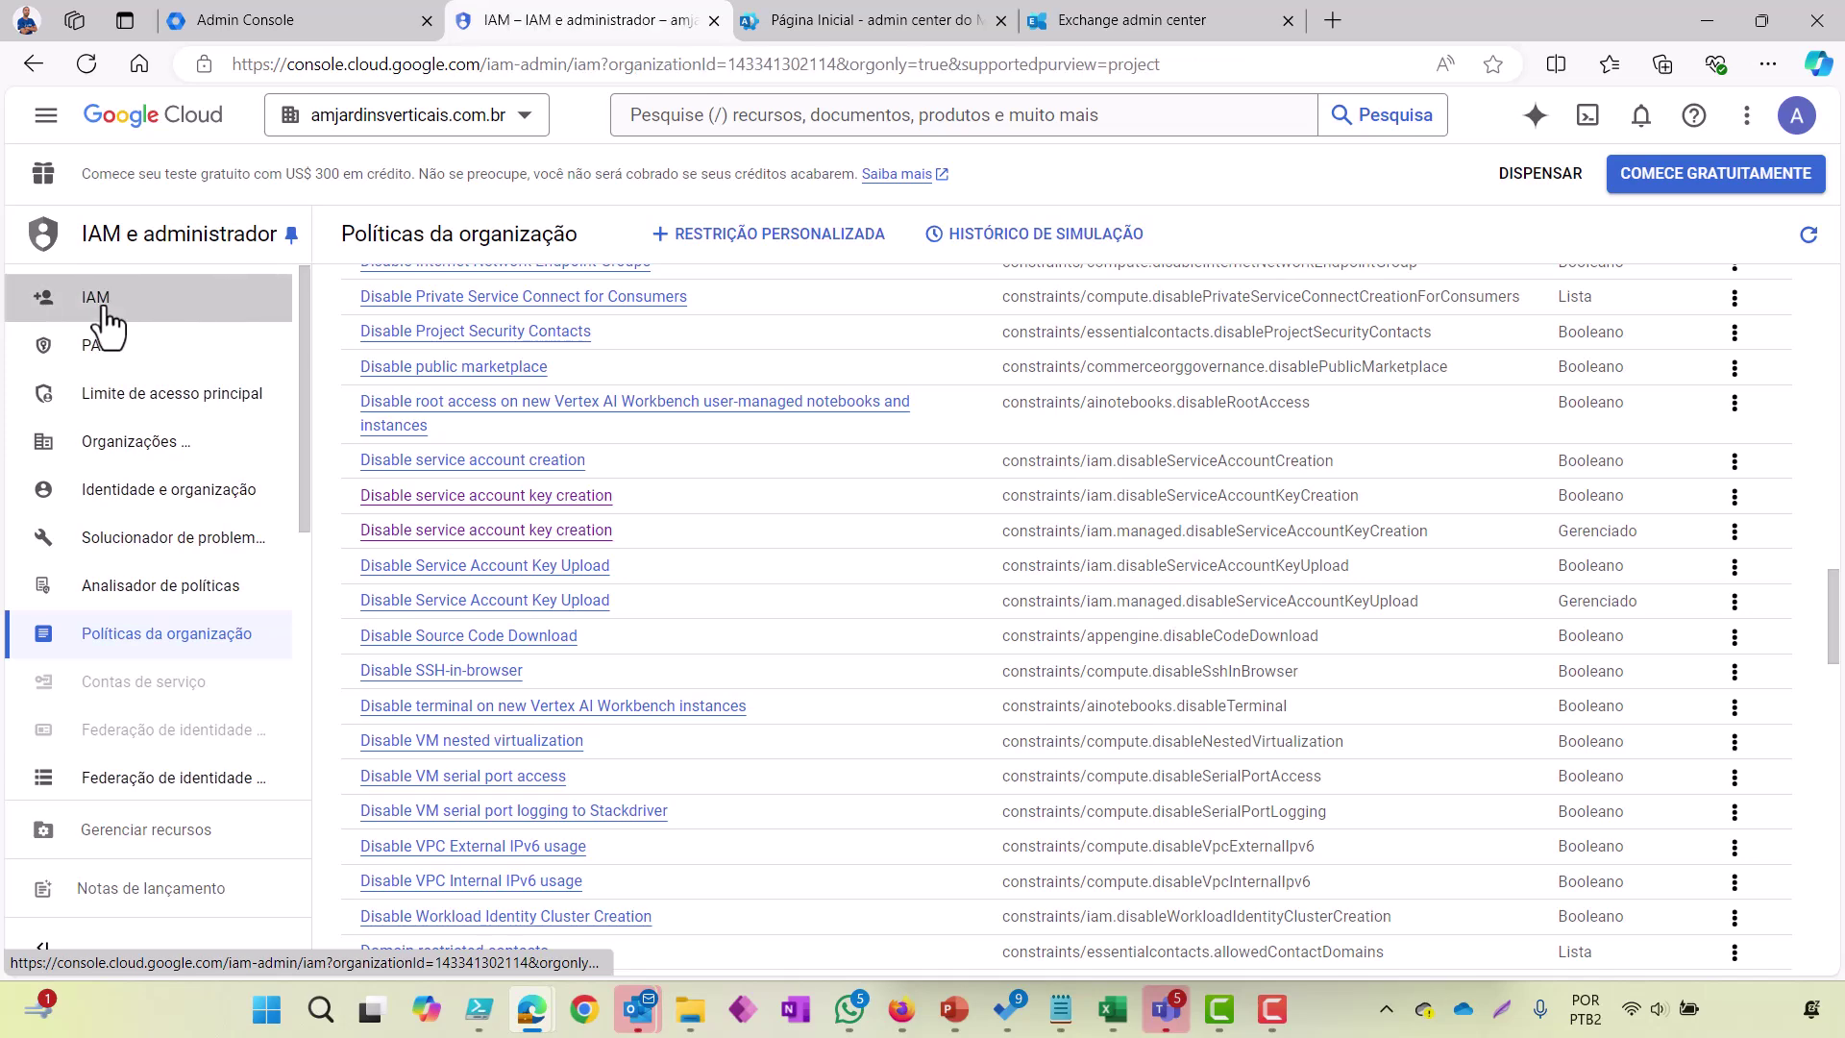
scroll(892, 776, down, 3)
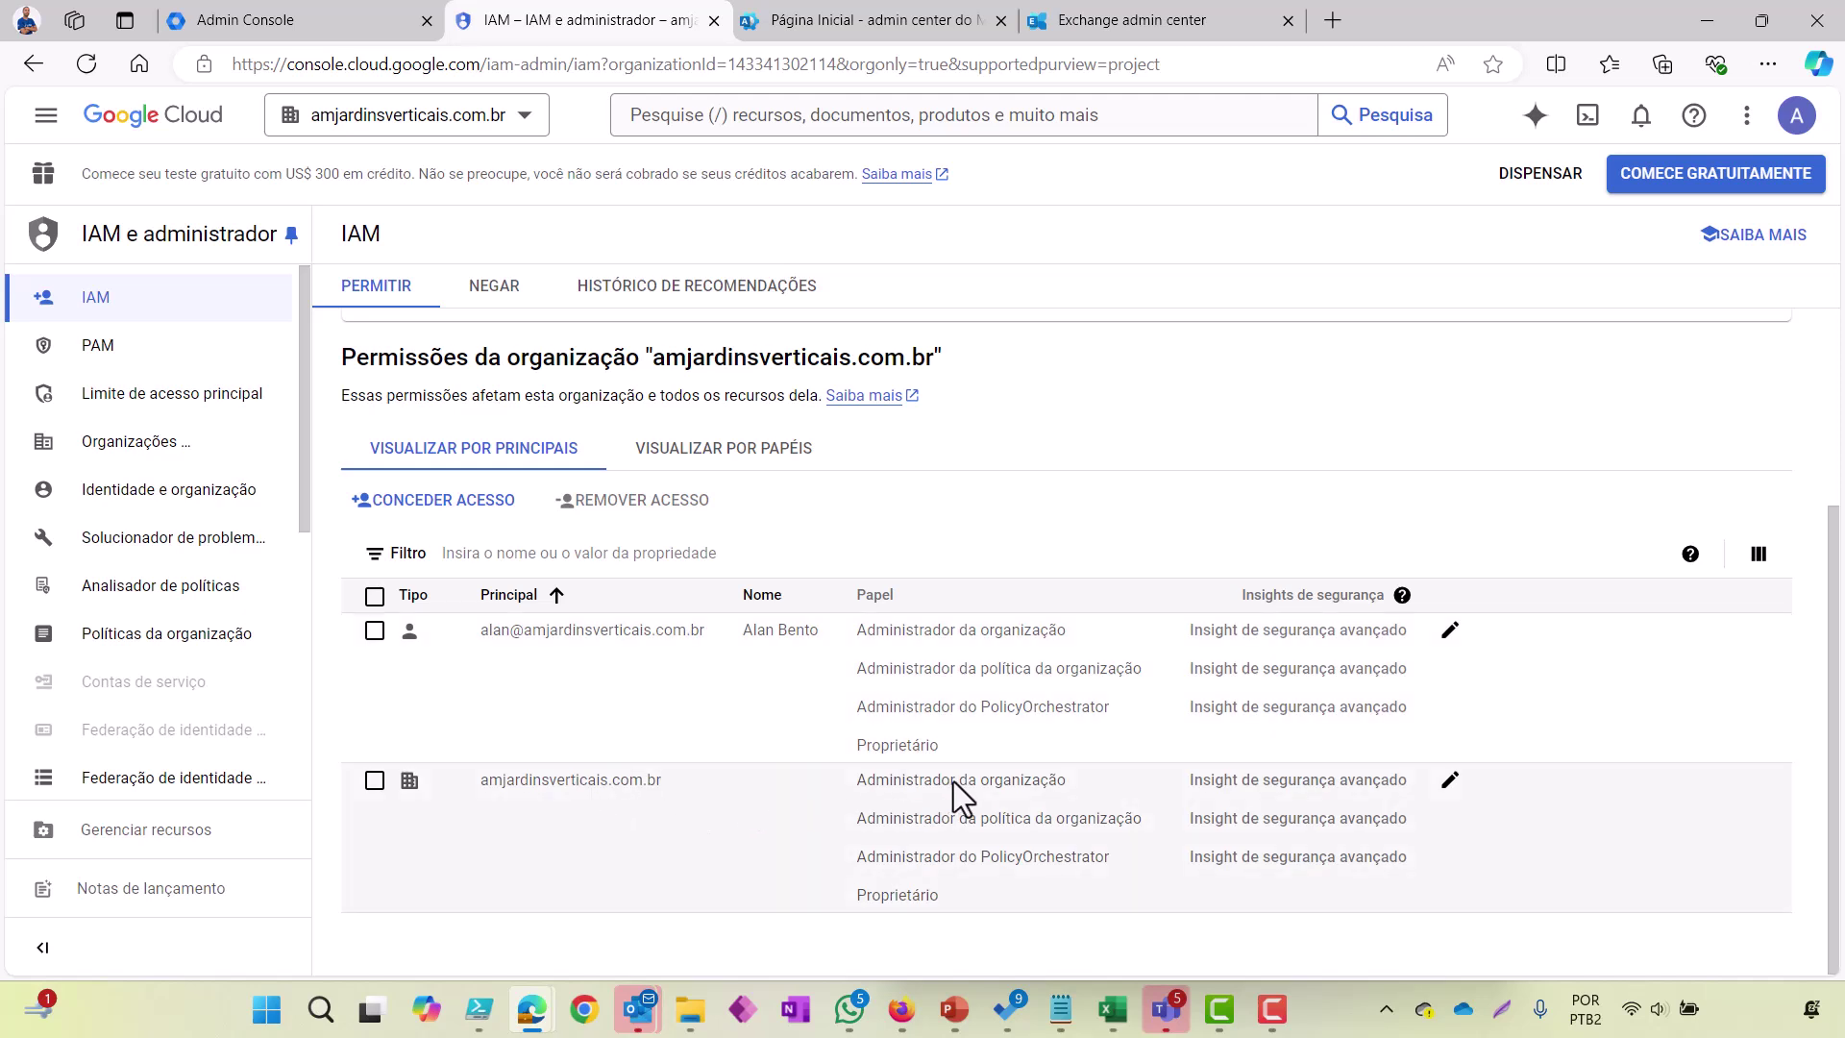
drag(1143, 823, 886, 823)
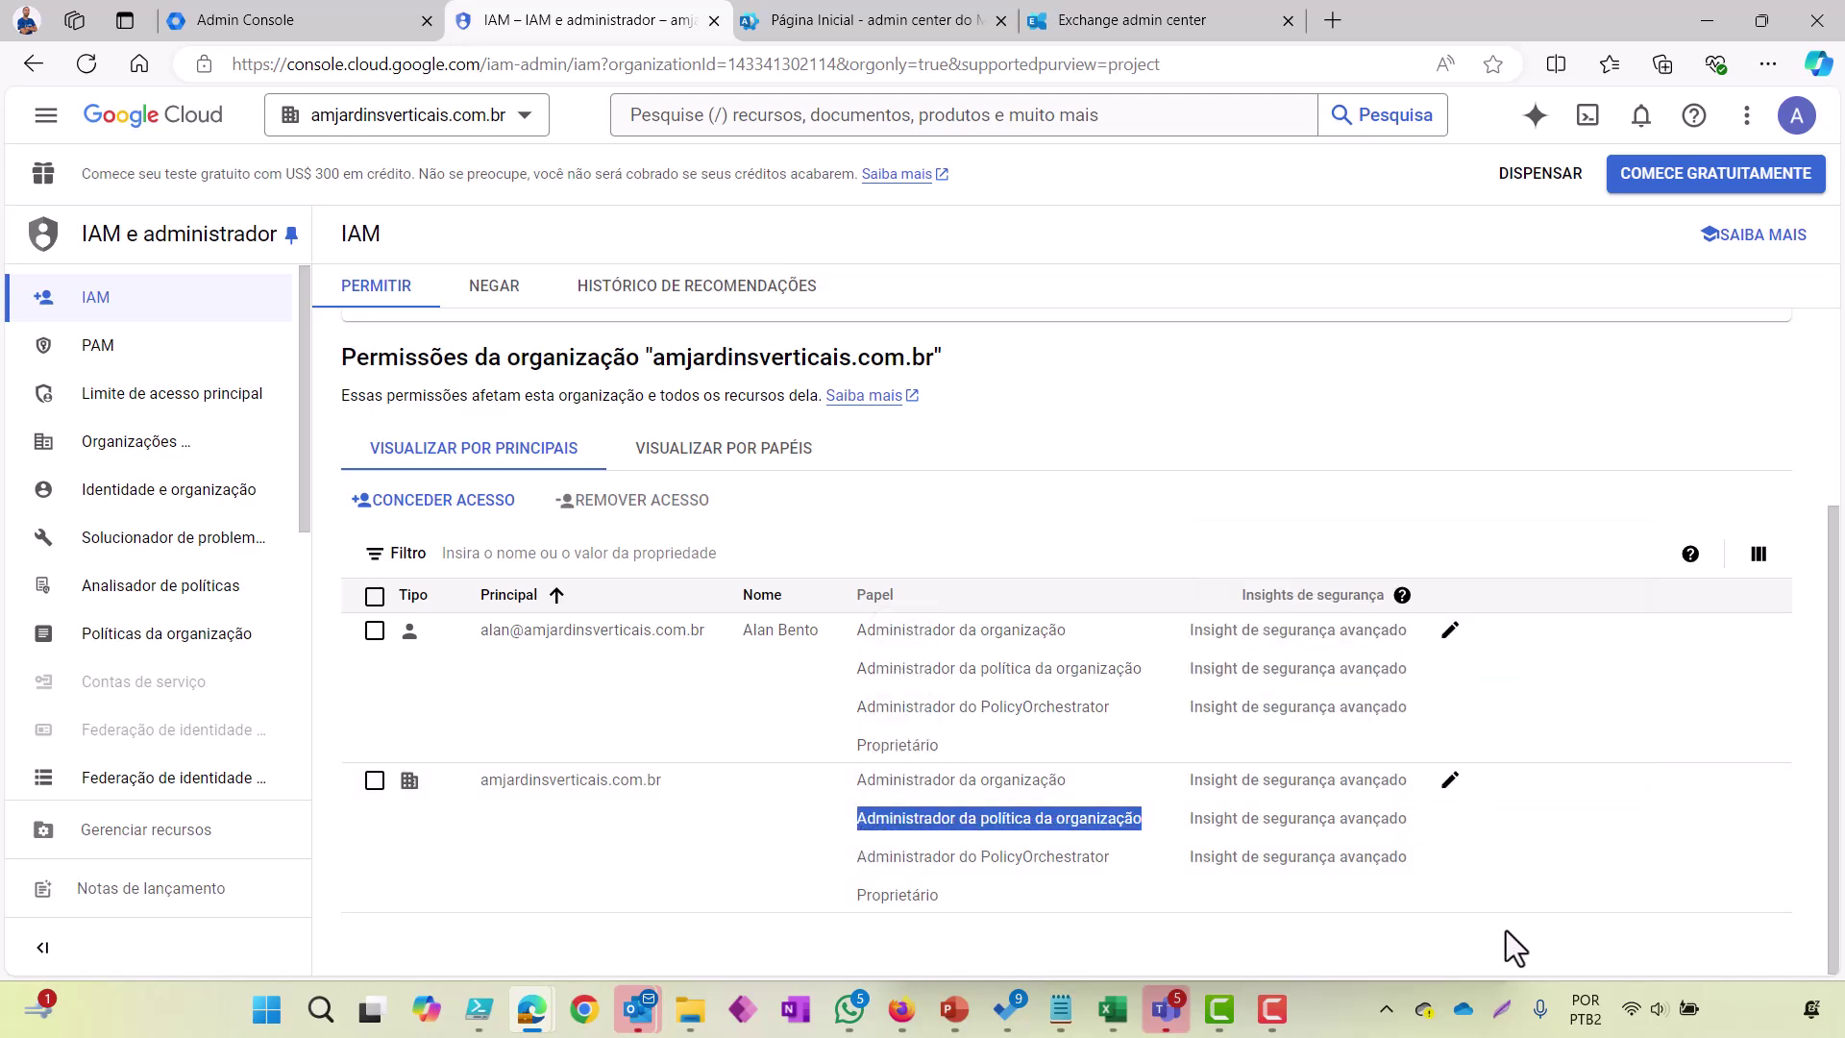
click(1486, 943)
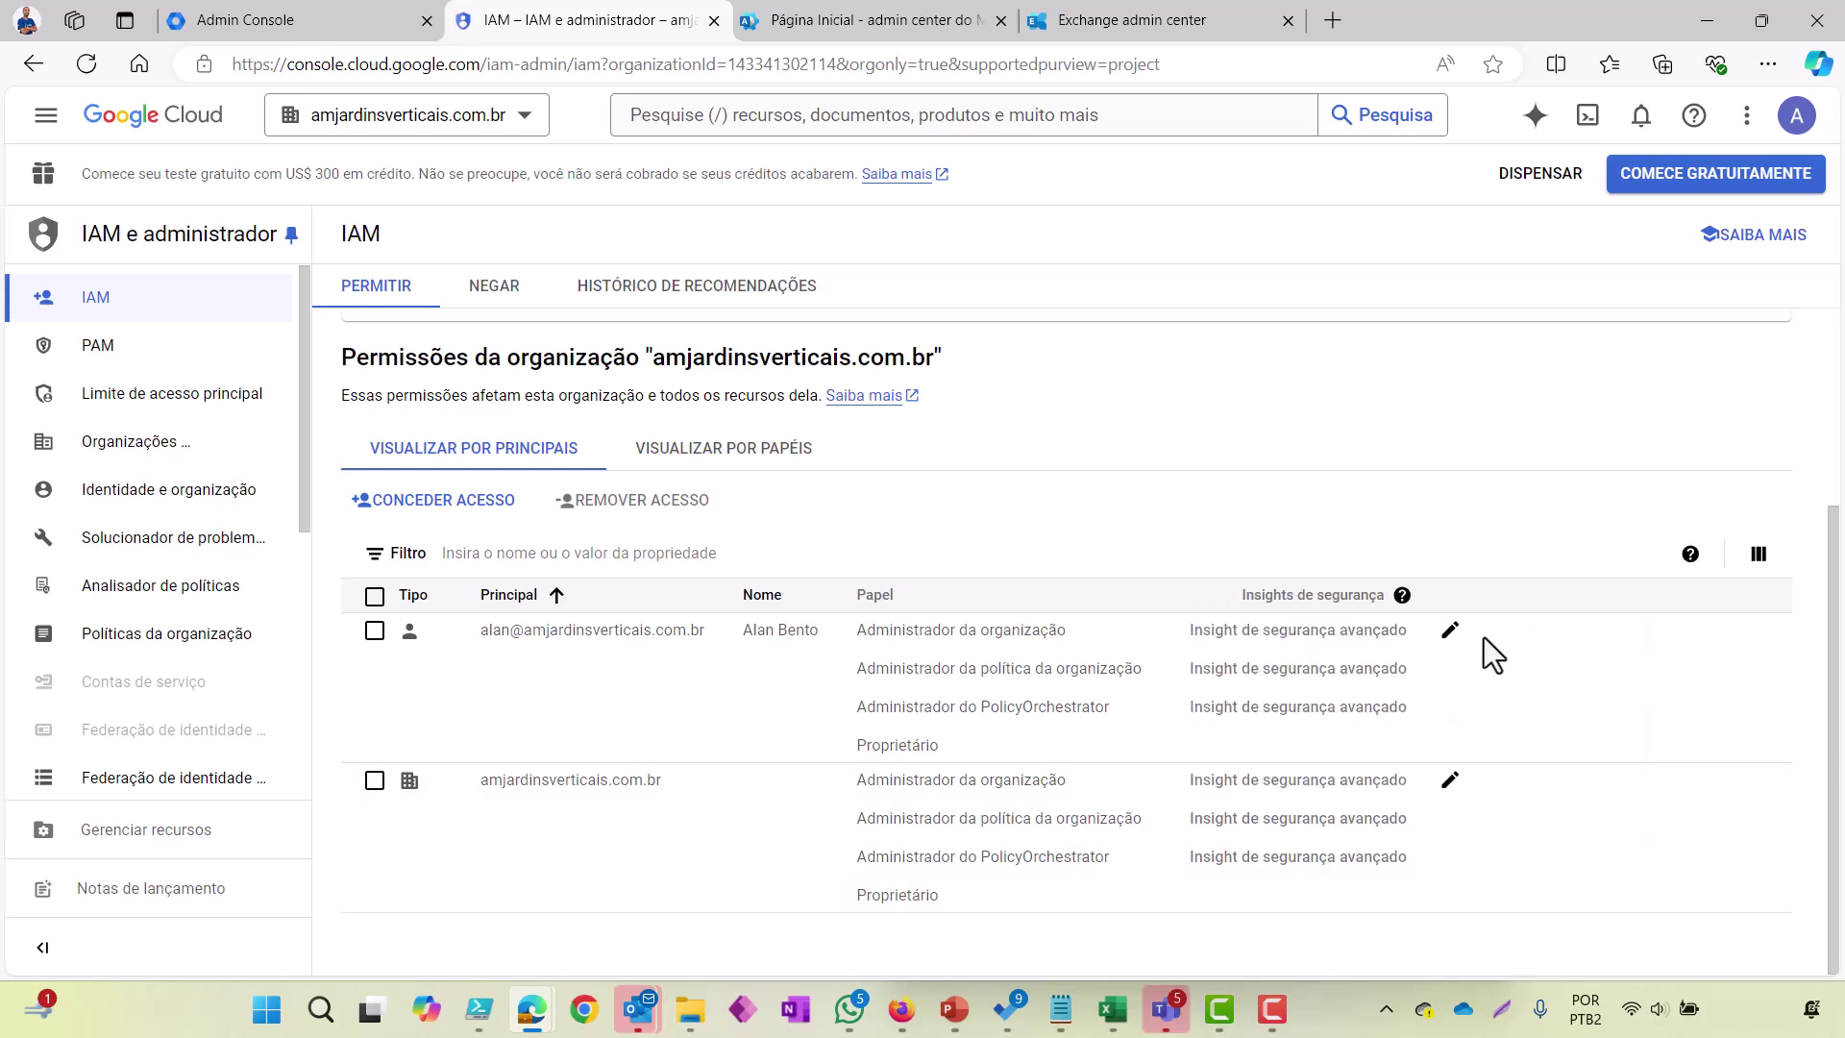
Step: Edit the first principal's access, adding a role filtered by 'administrador': Context Manager admin access
click(1450, 632)
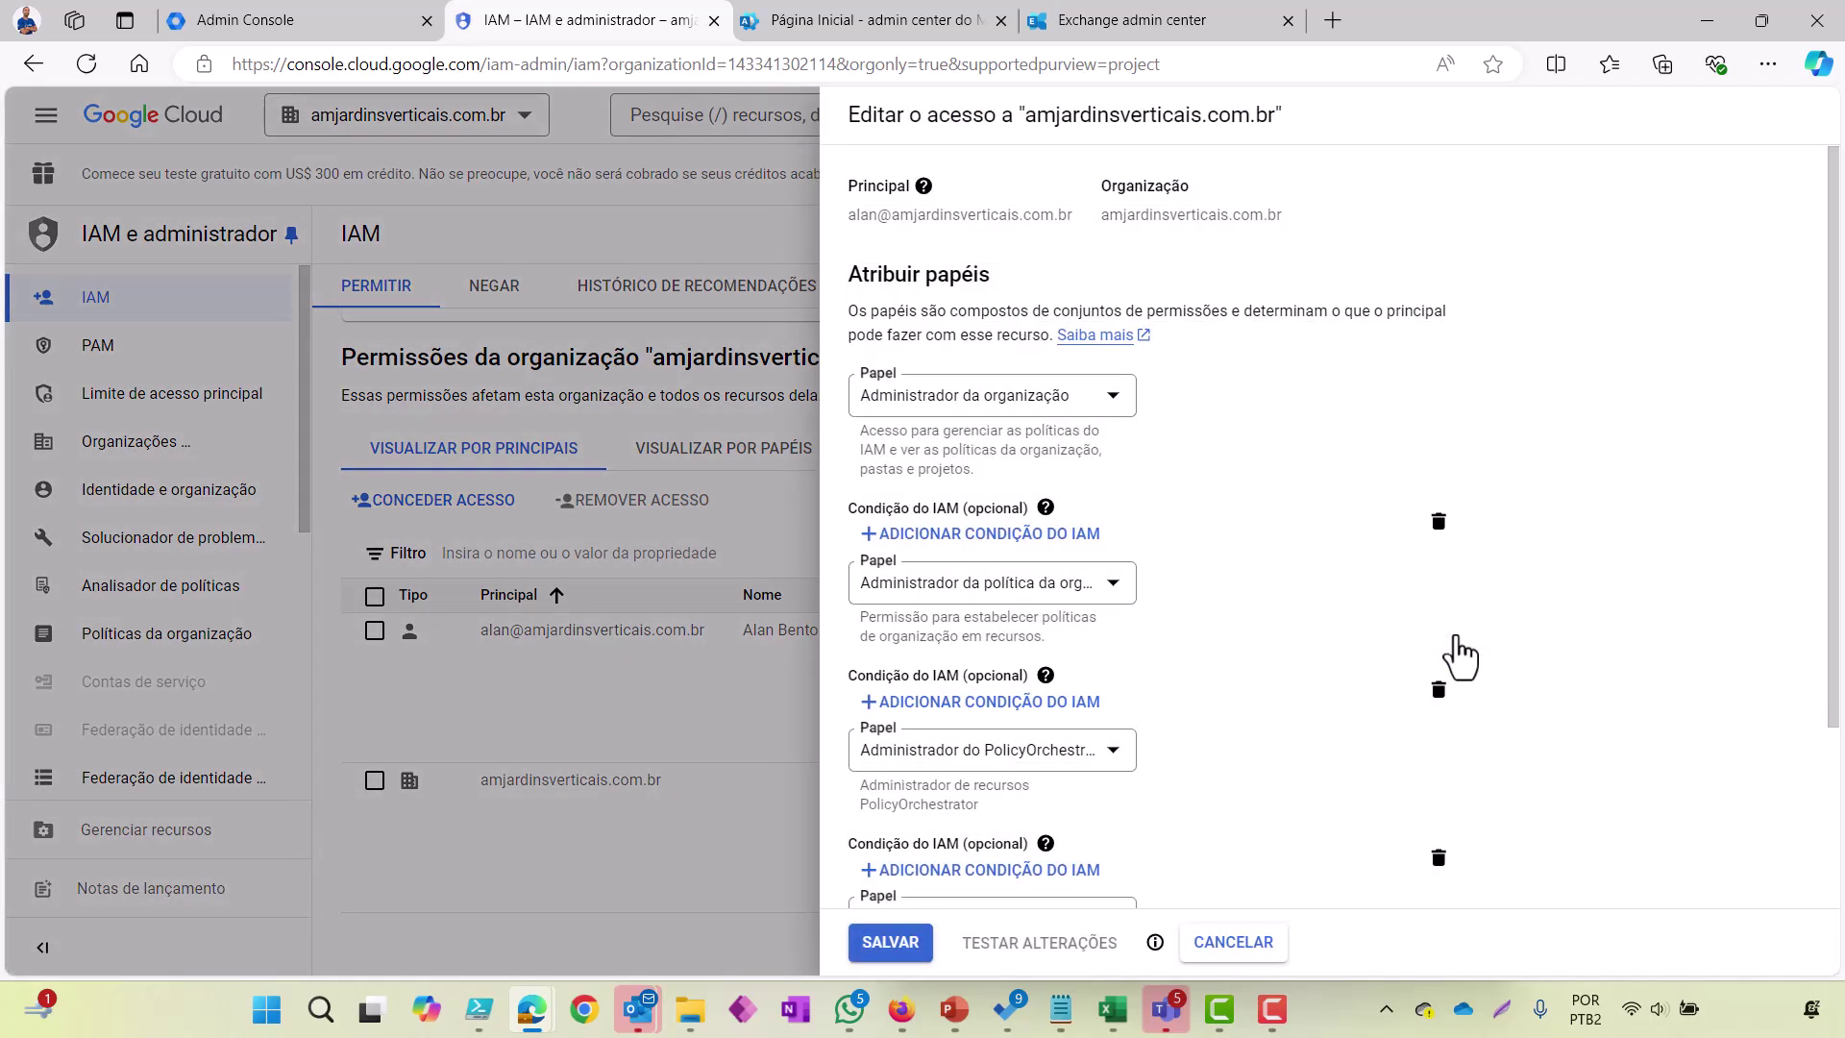
scroll(1139, 569, down, 2)
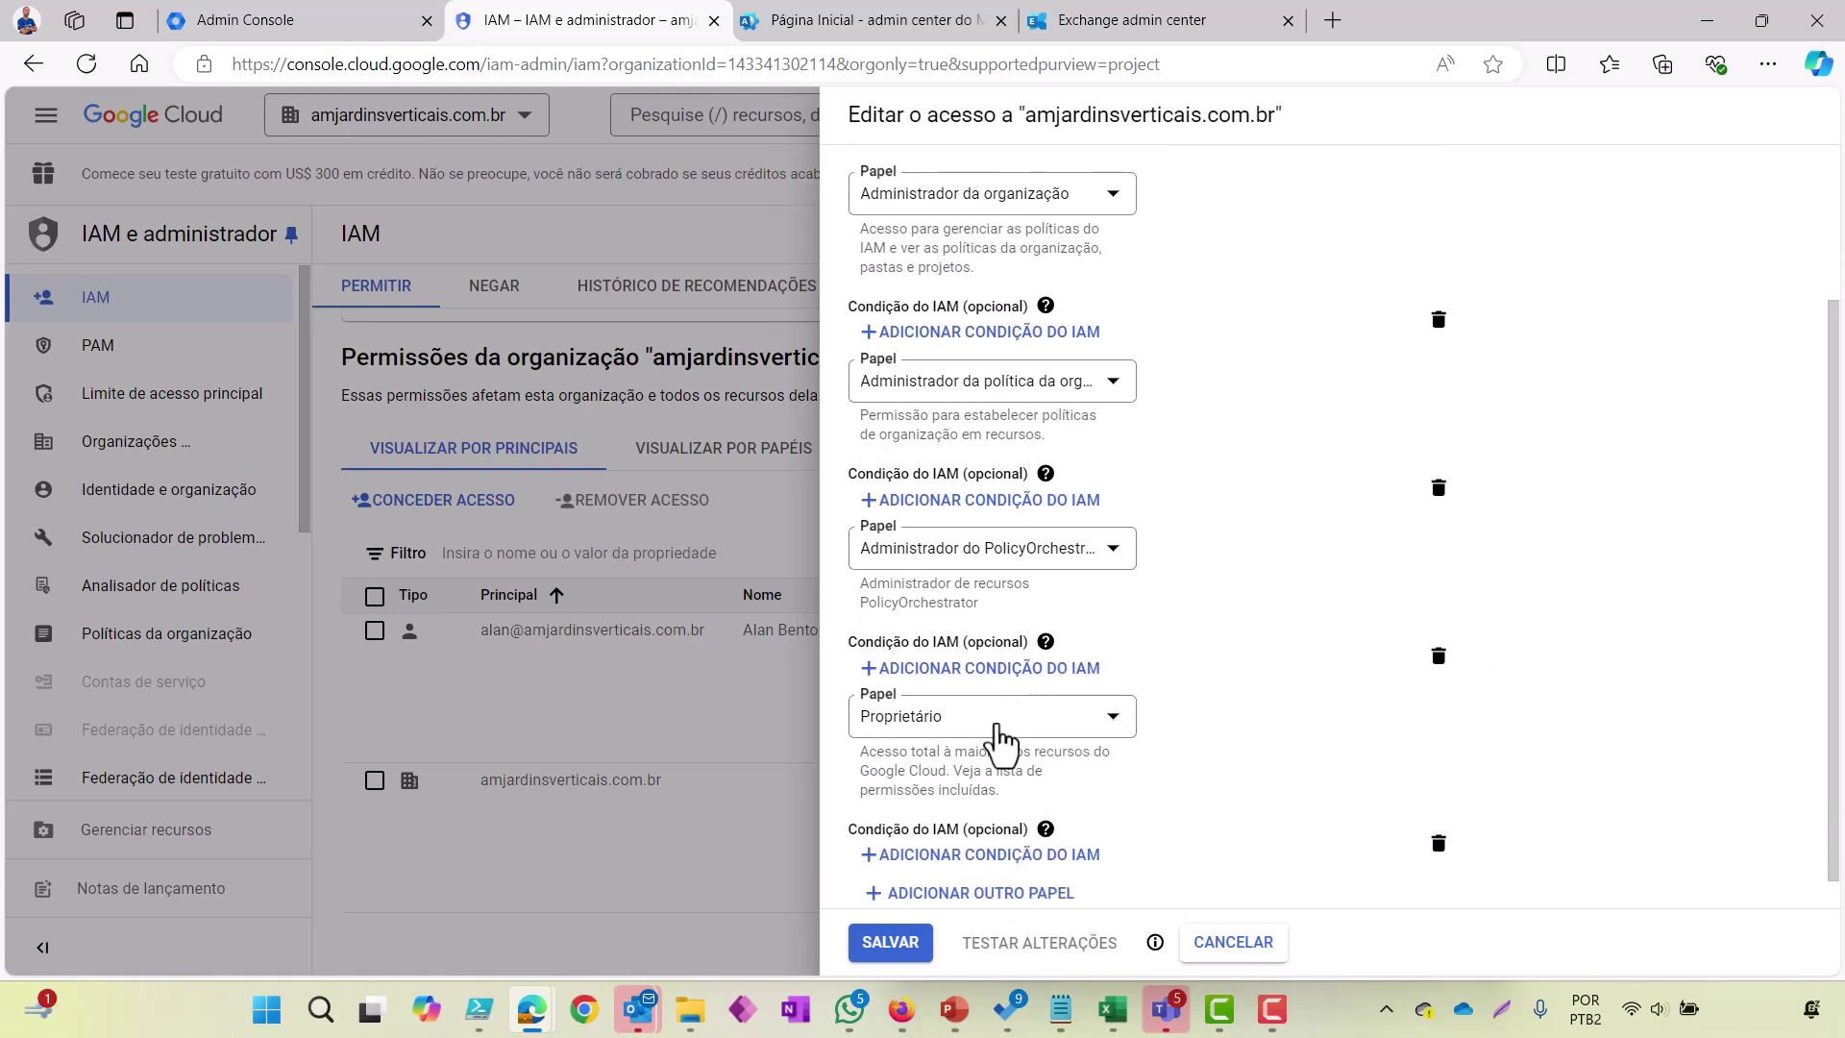
scroll(1002, 743, down, 1)
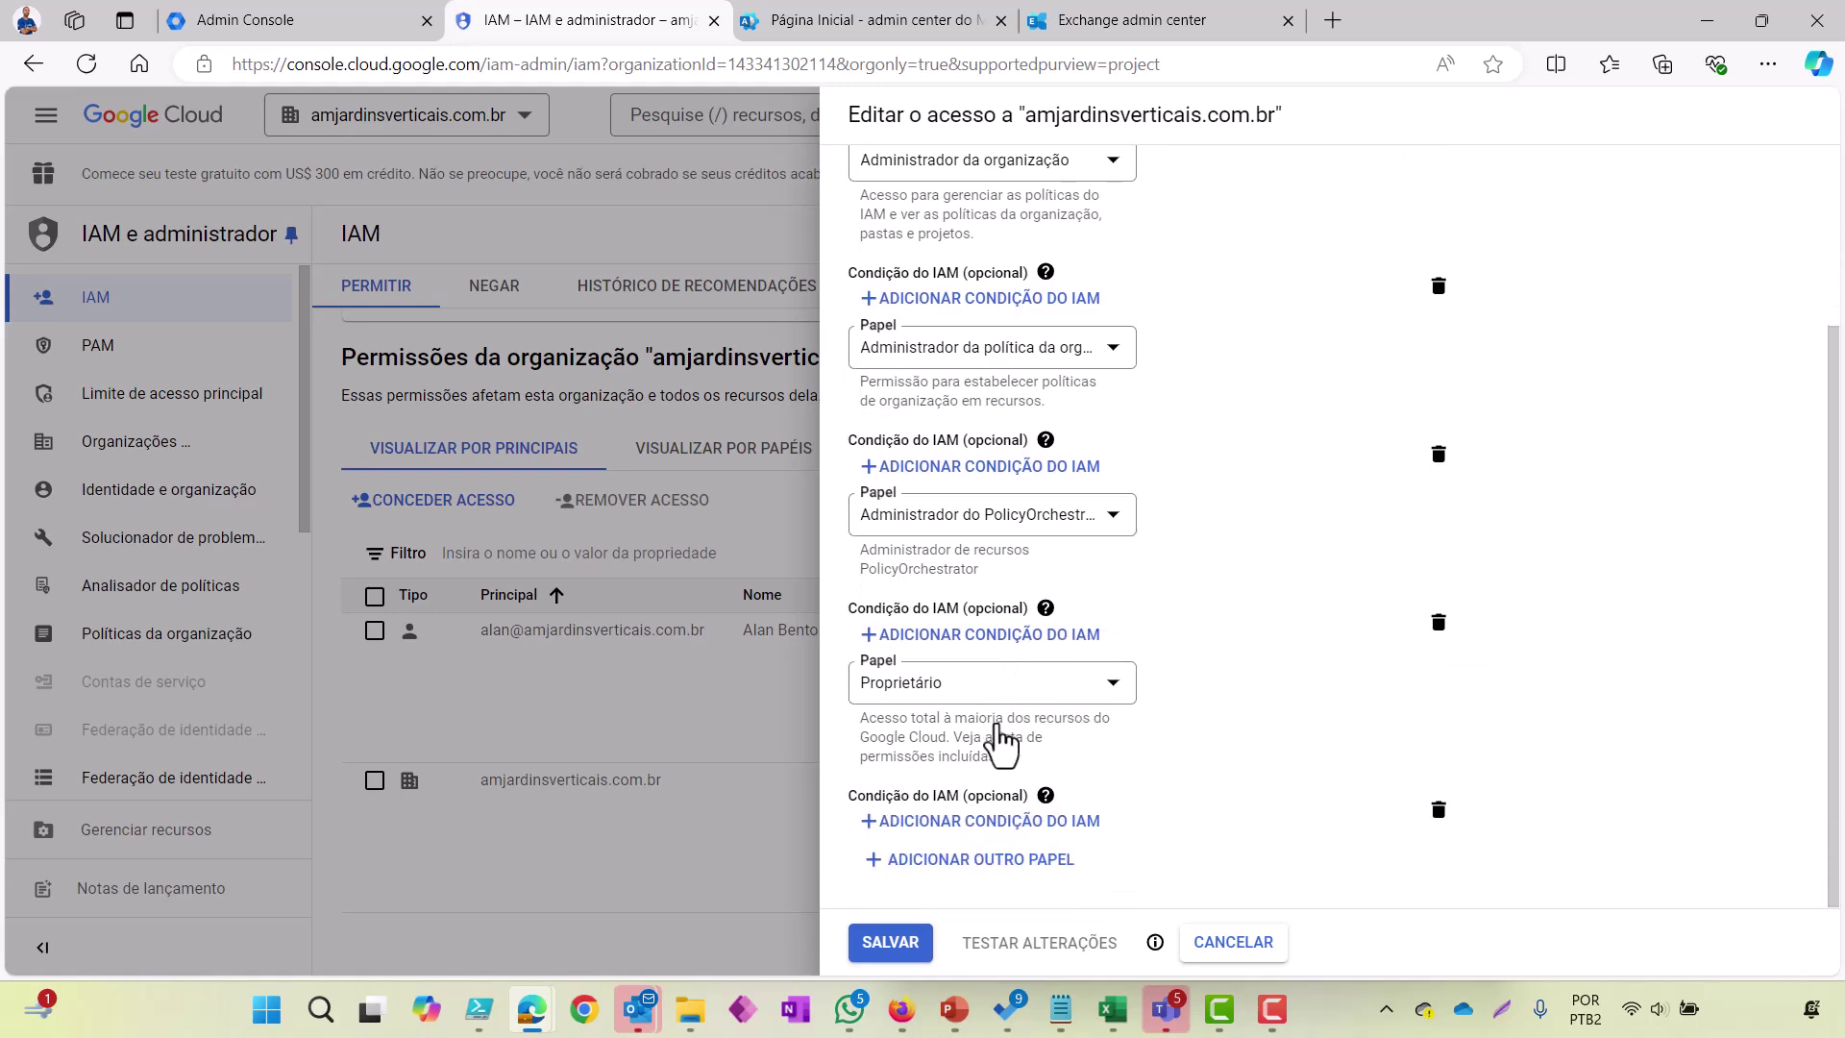
click(957, 863)
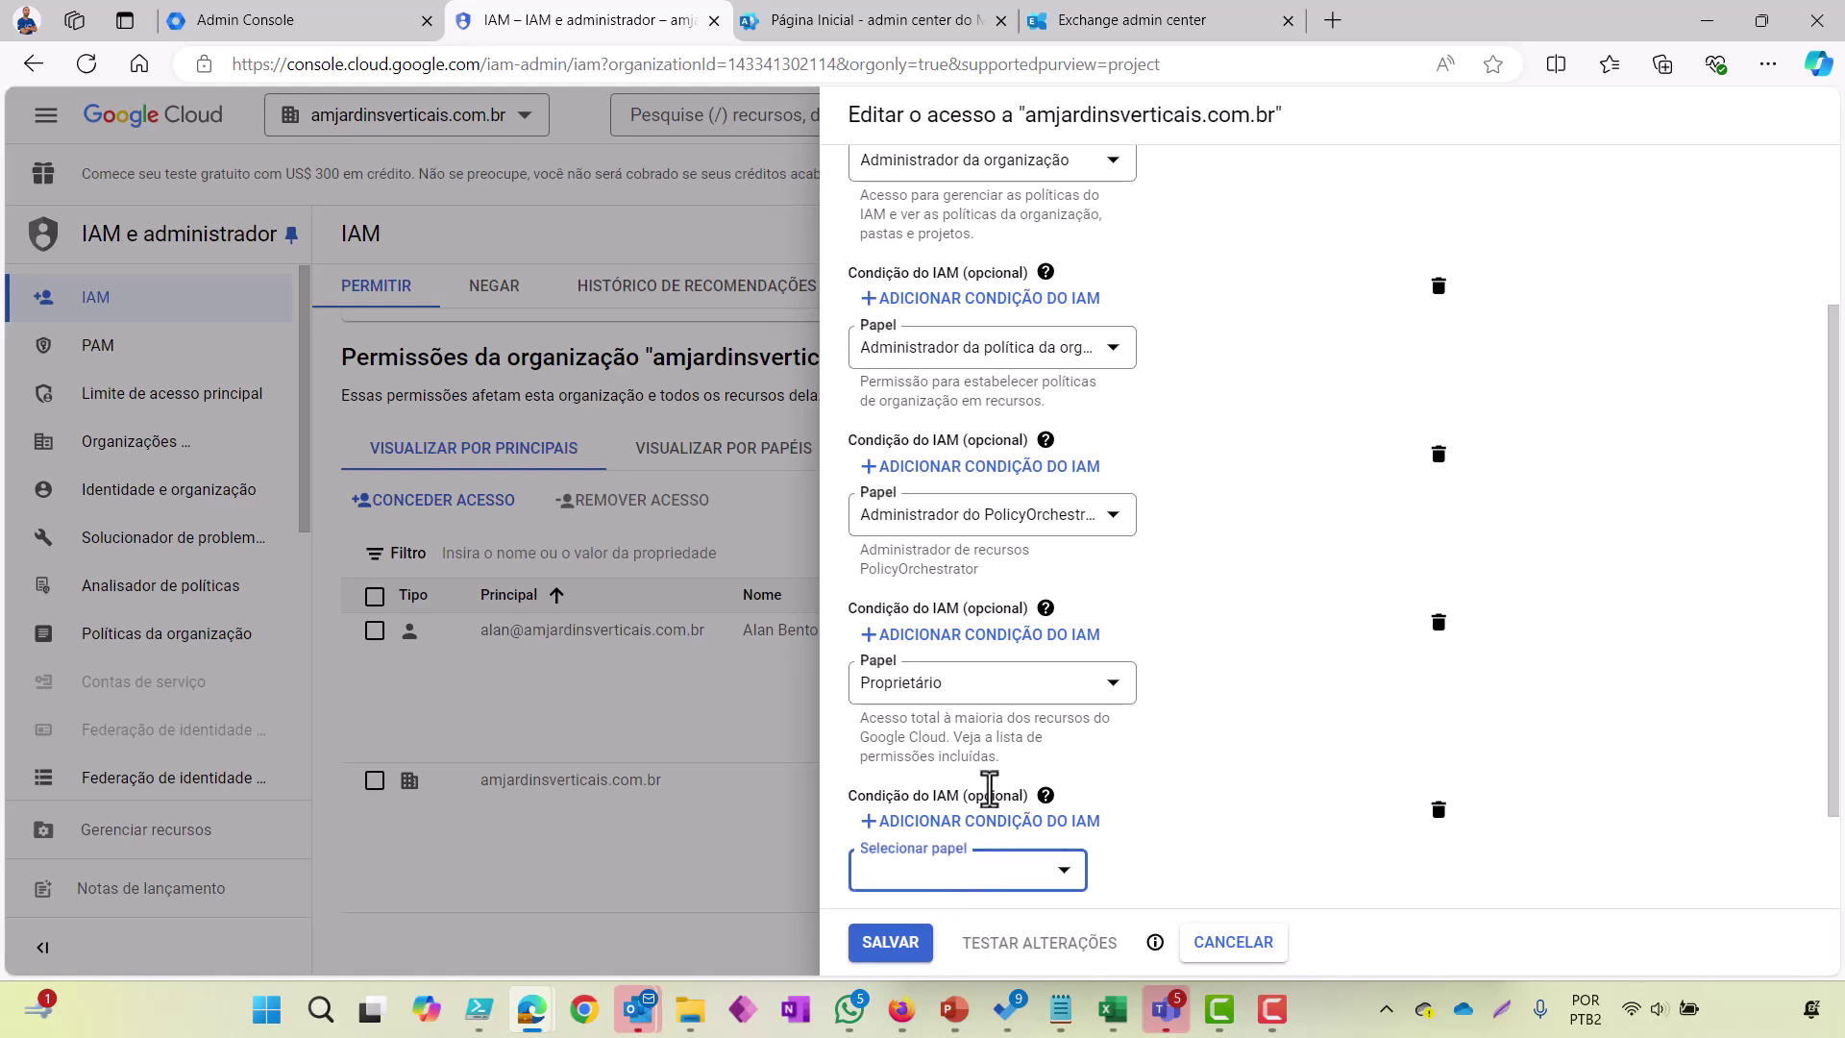
scroll(988, 784, down, 3)
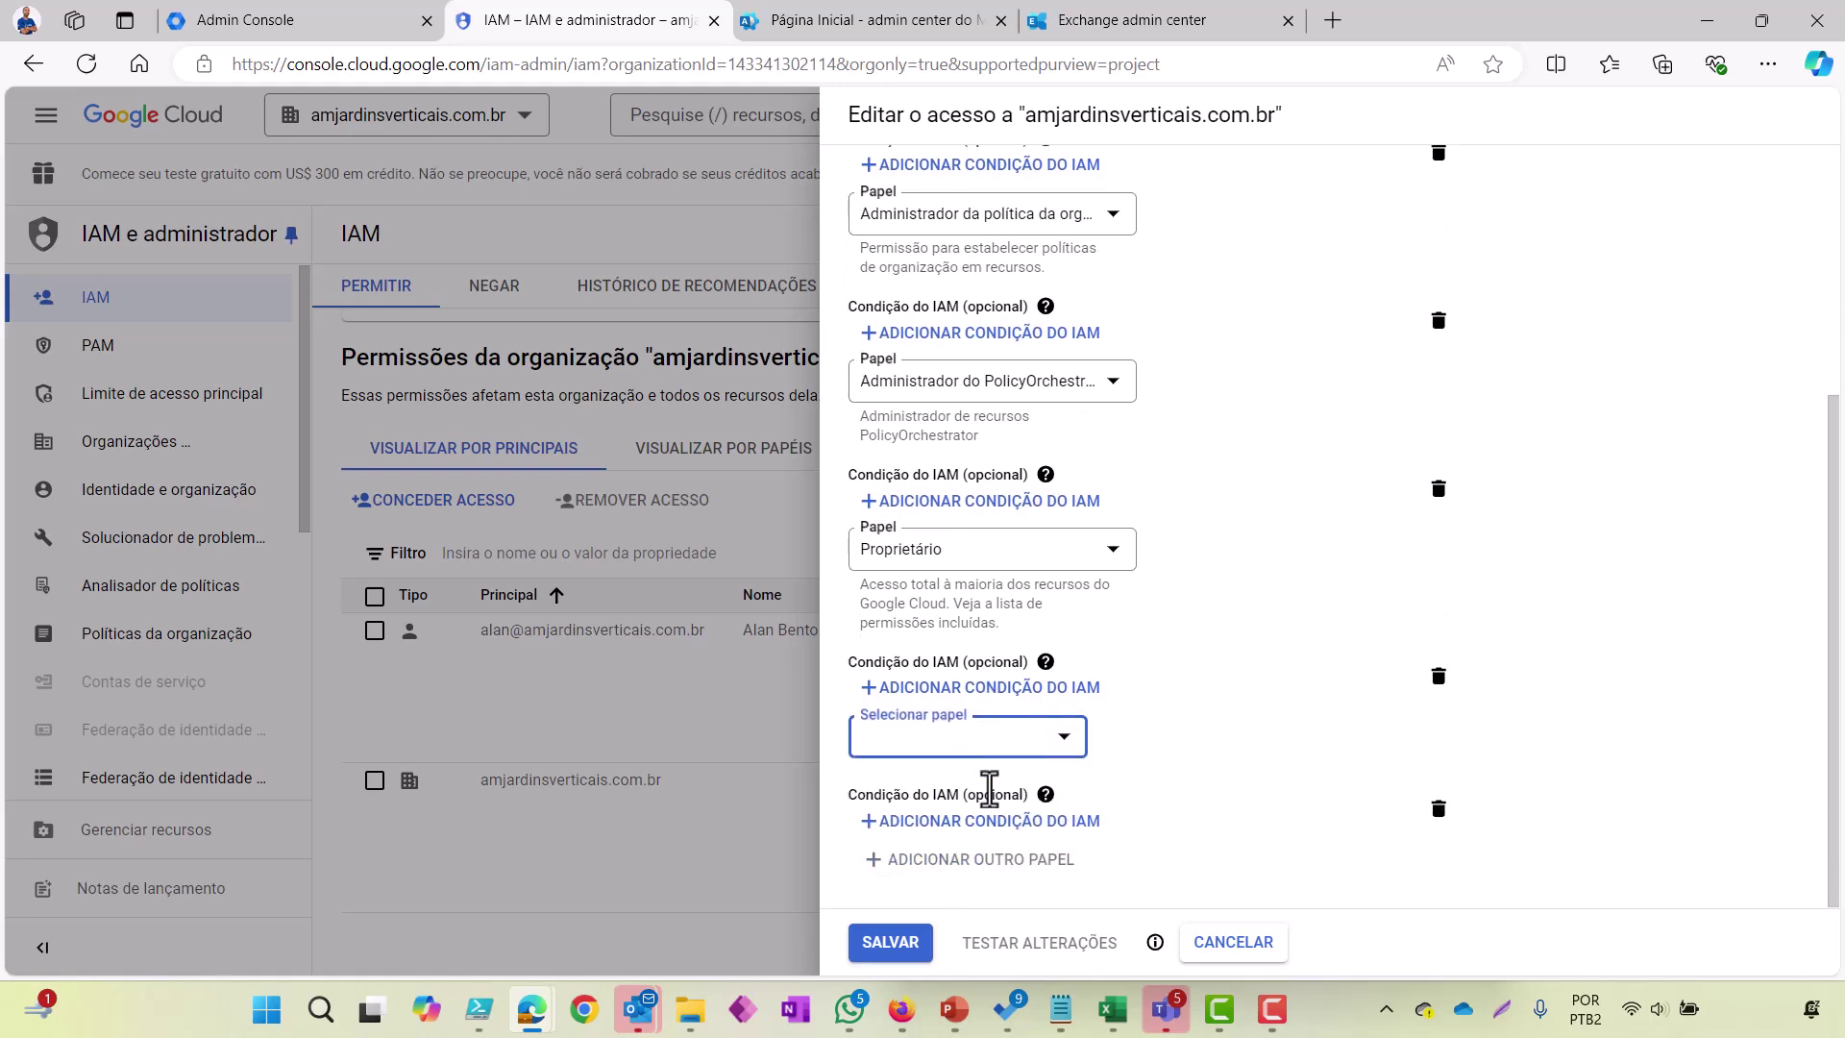
click(1064, 748)
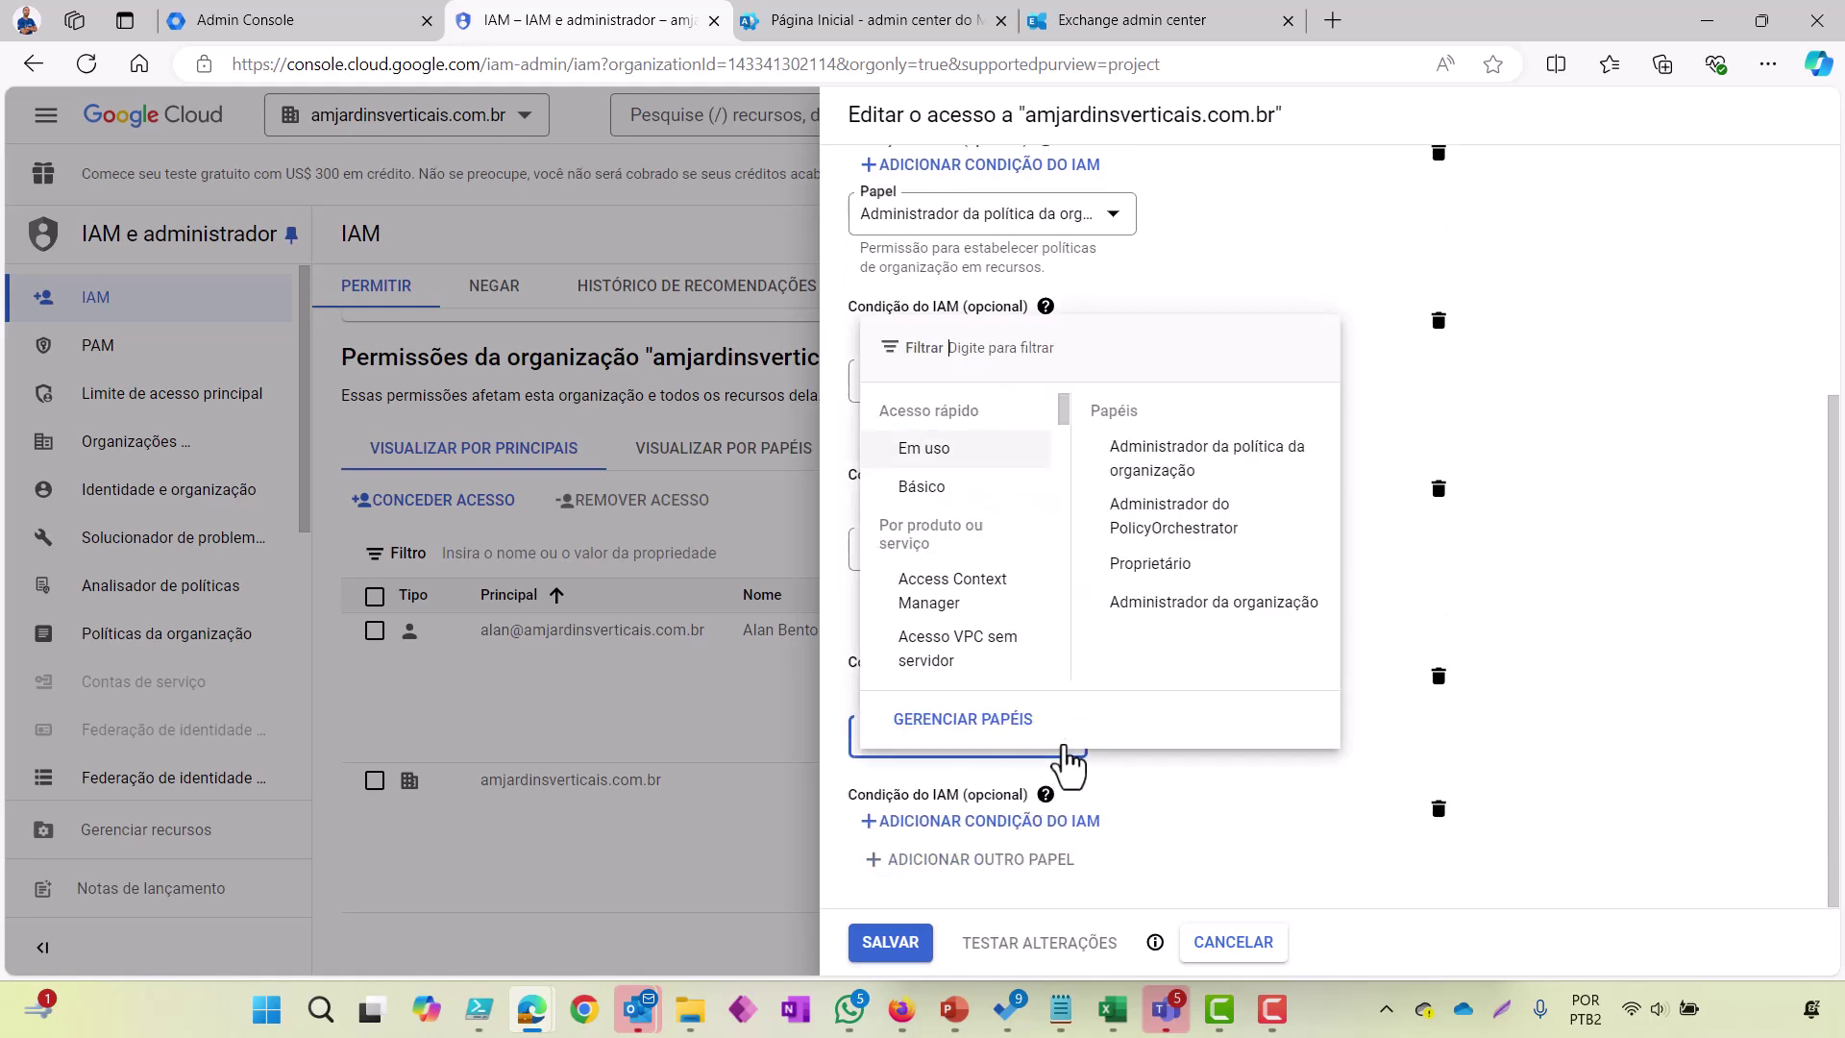
click(1160, 359)
text(admin)
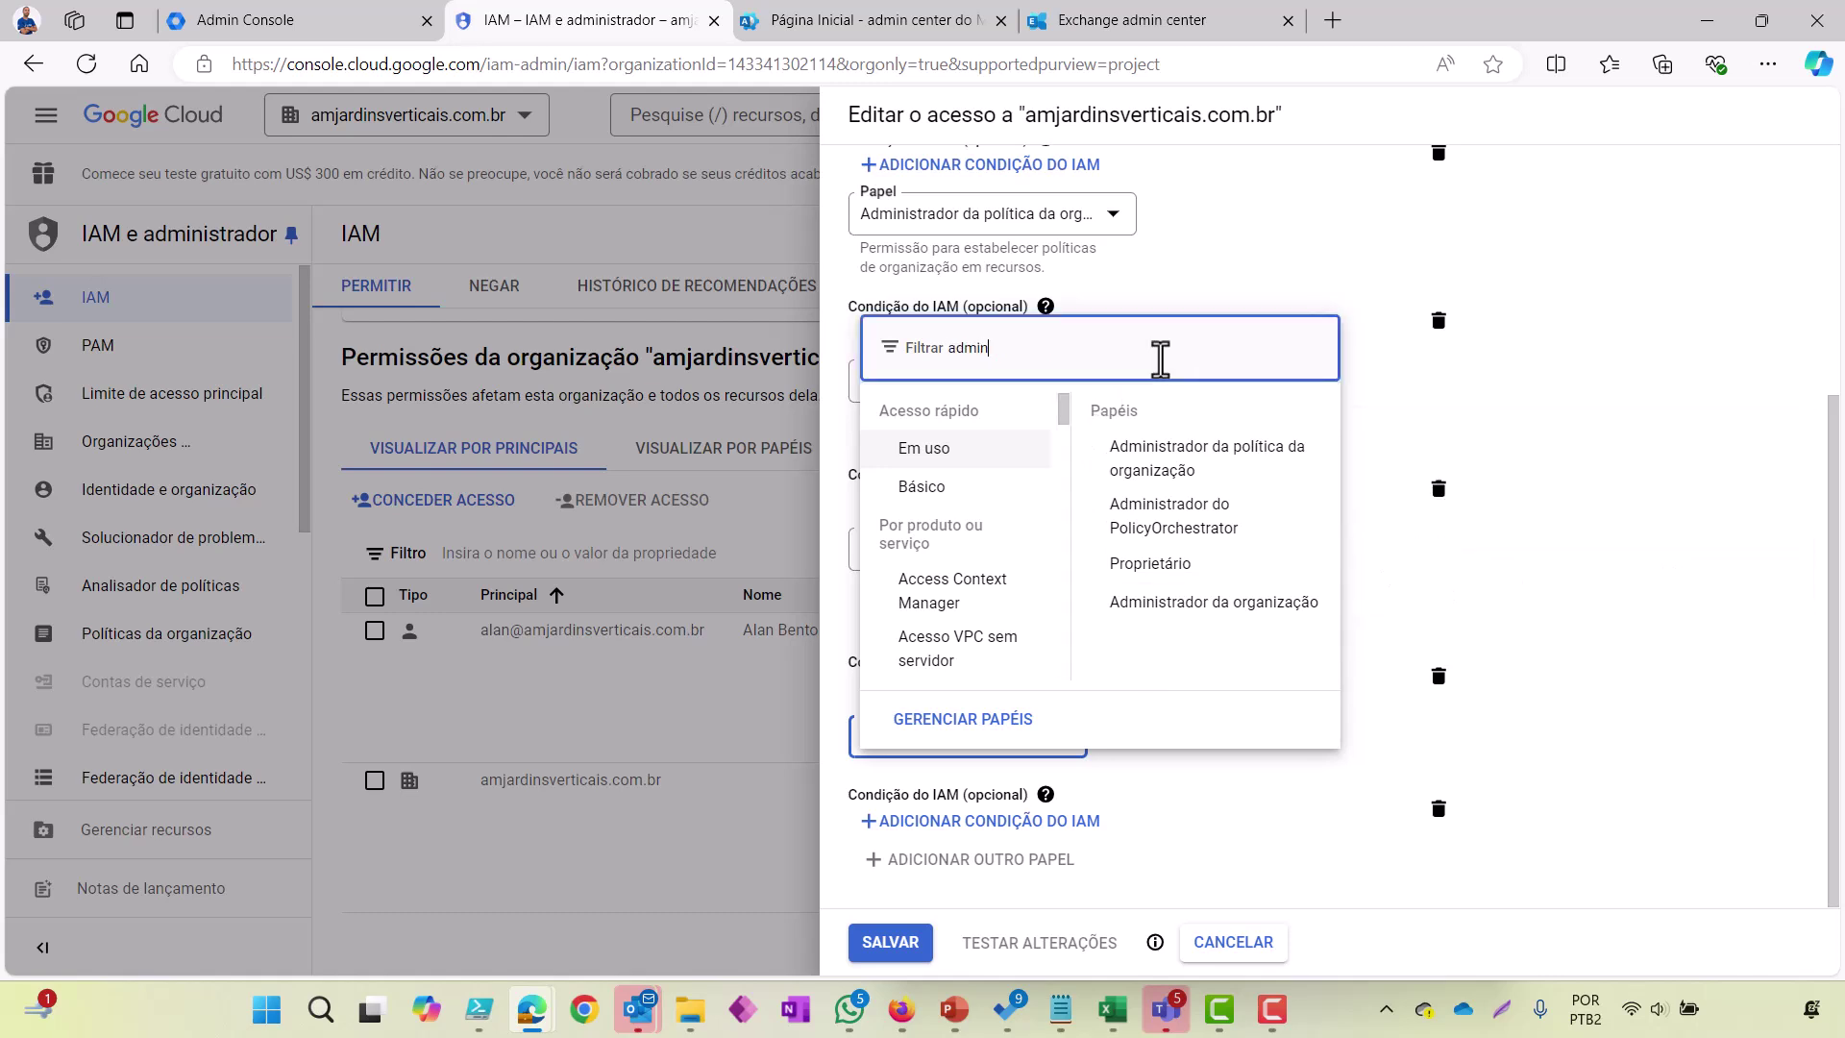
text(istrador)
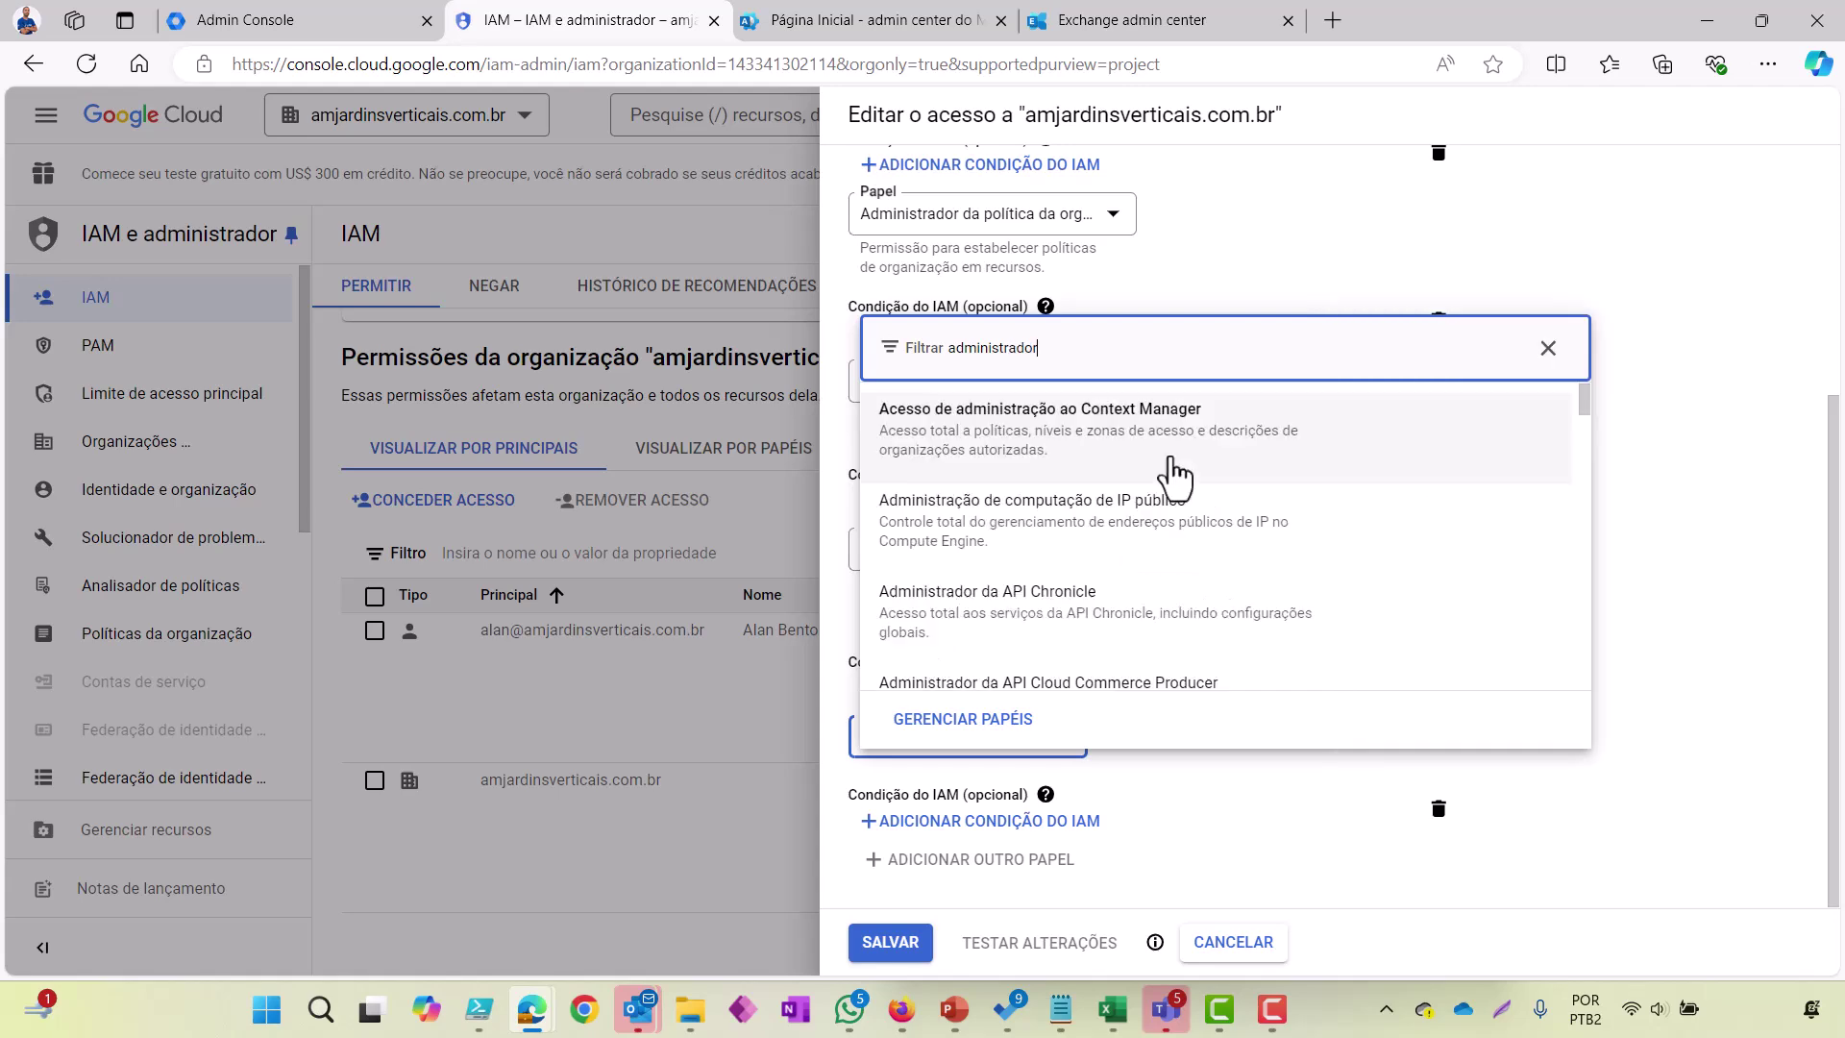
click(1078, 425)
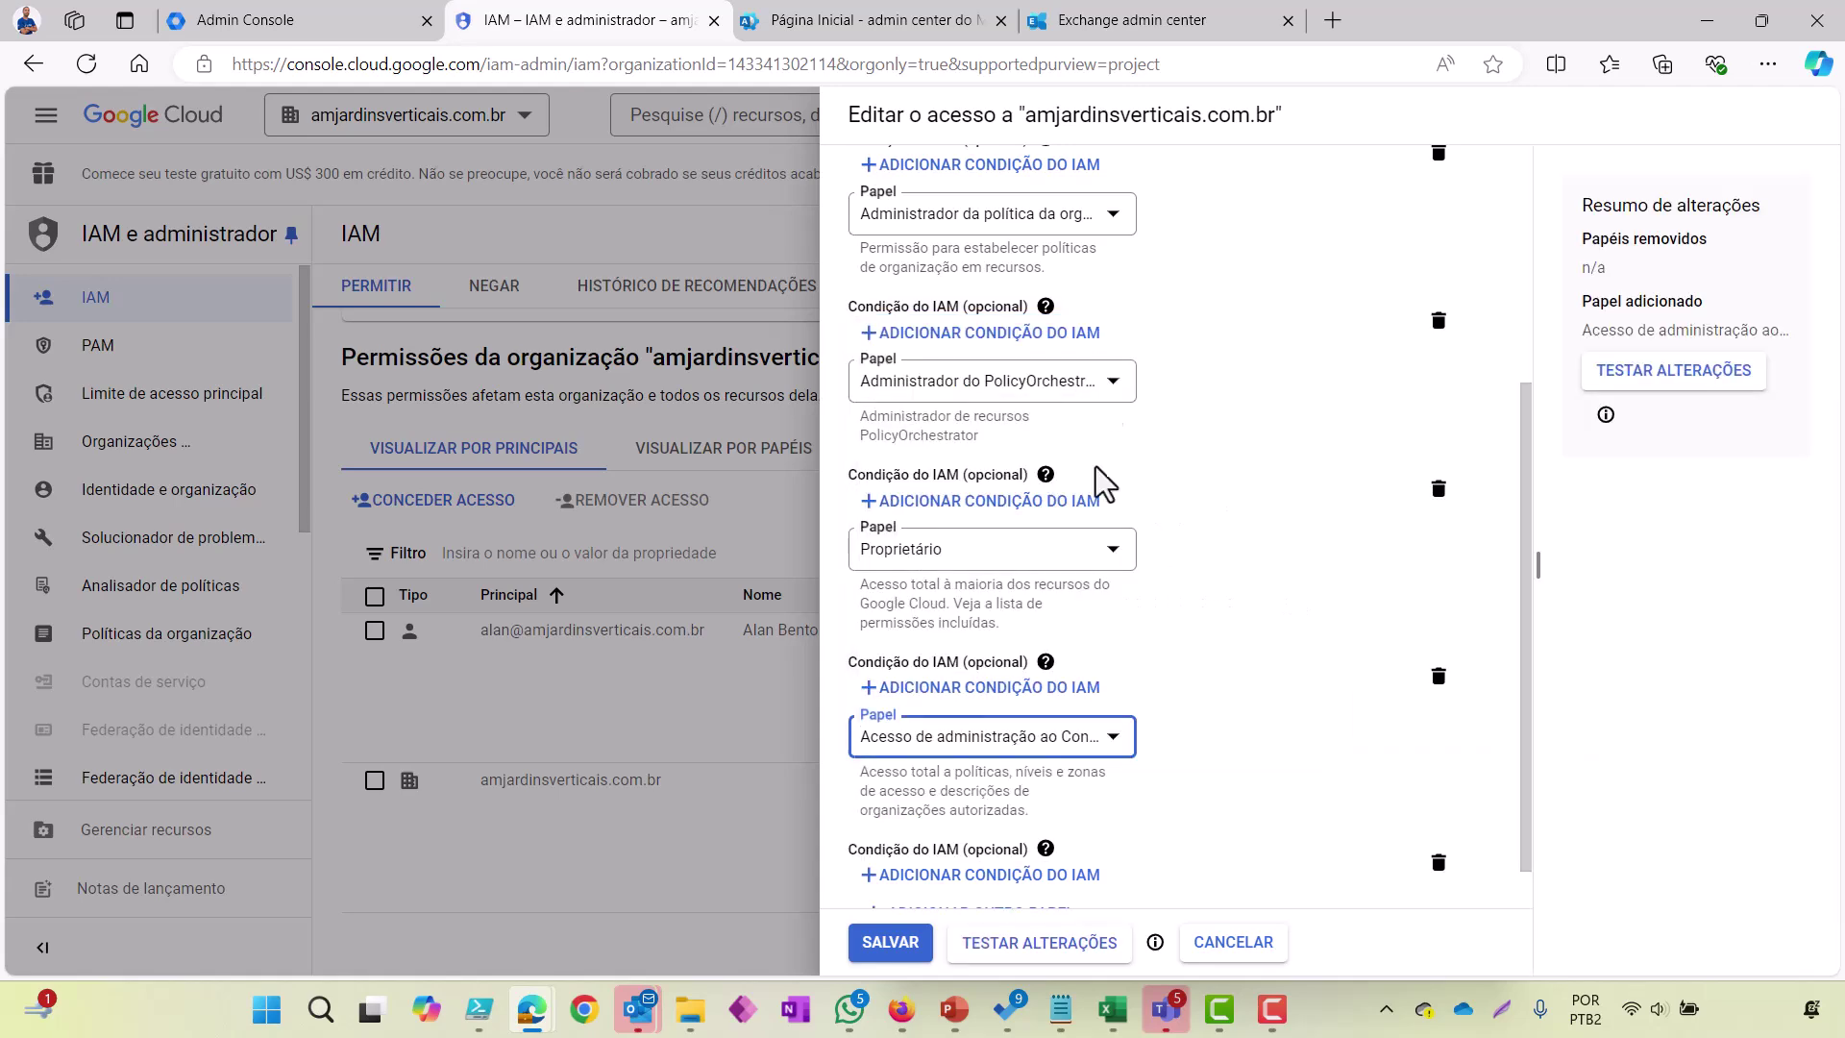
Step: Swap to Administrador da política da organização, then cancel and return to organization policies
scroll(1227, 804, down, 1)
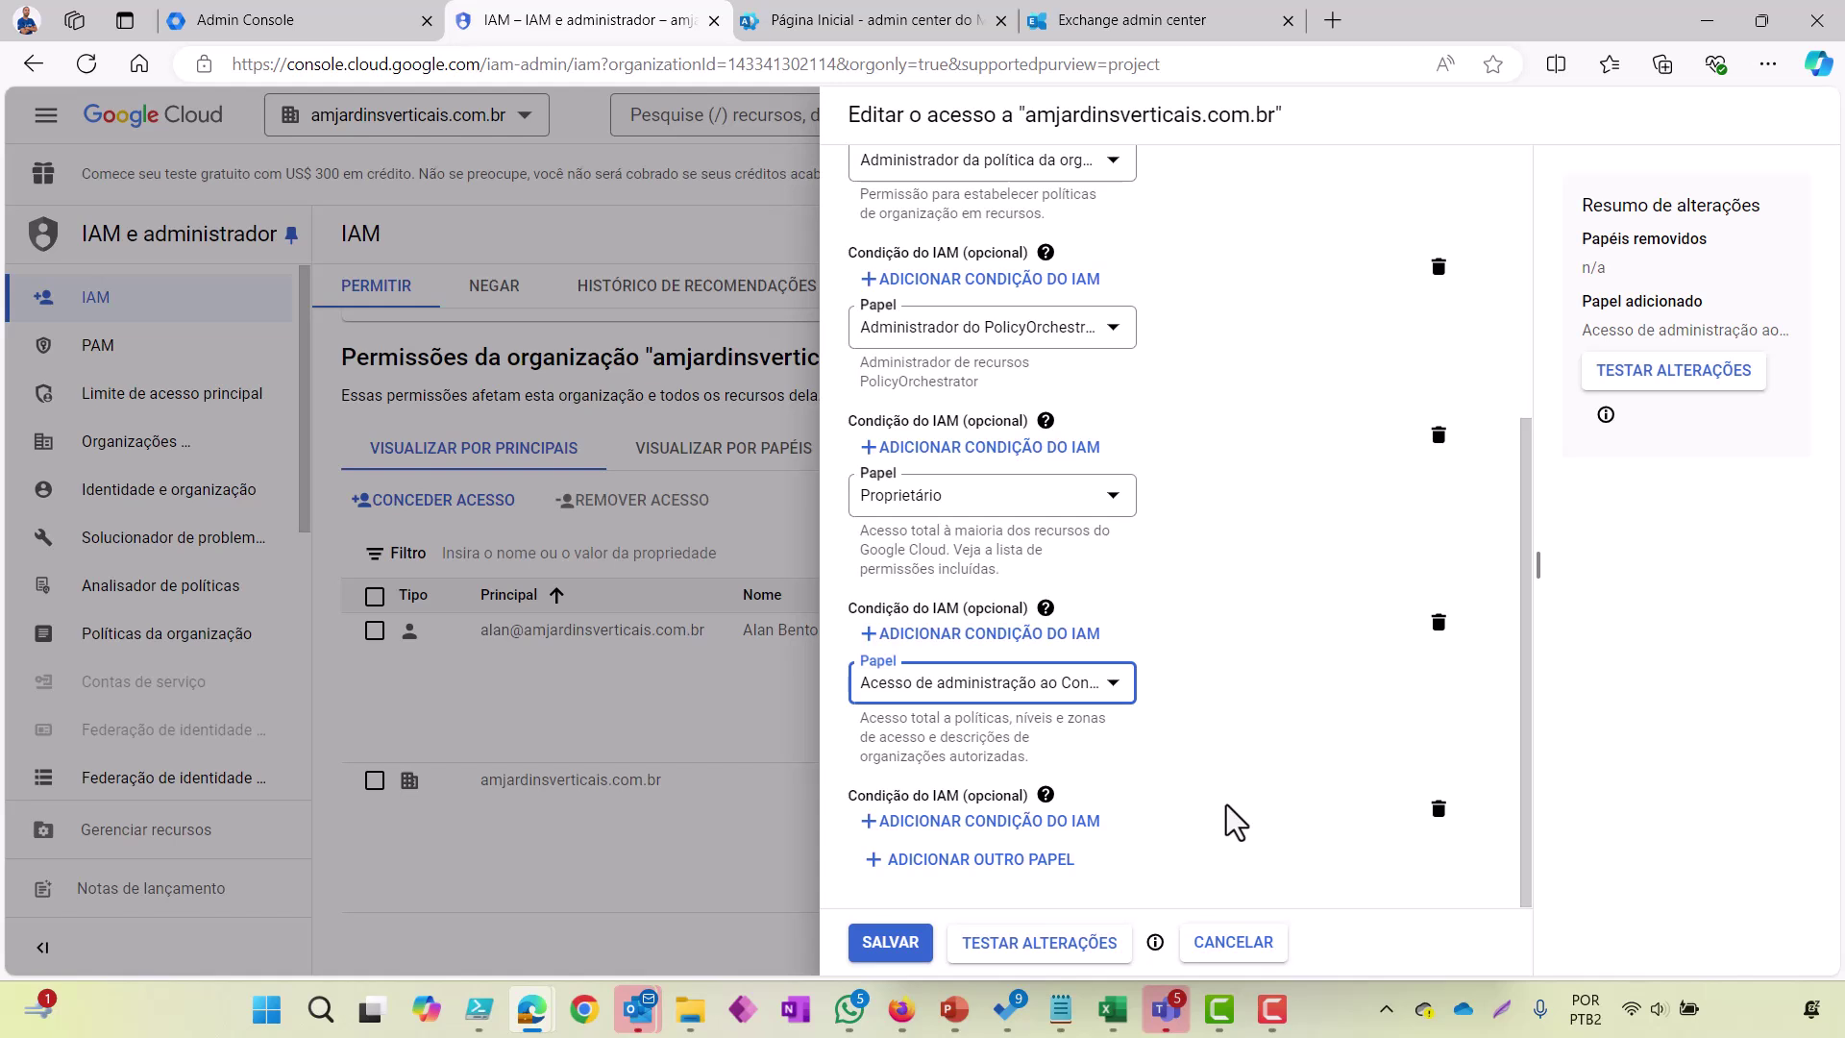
click(1076, 687)
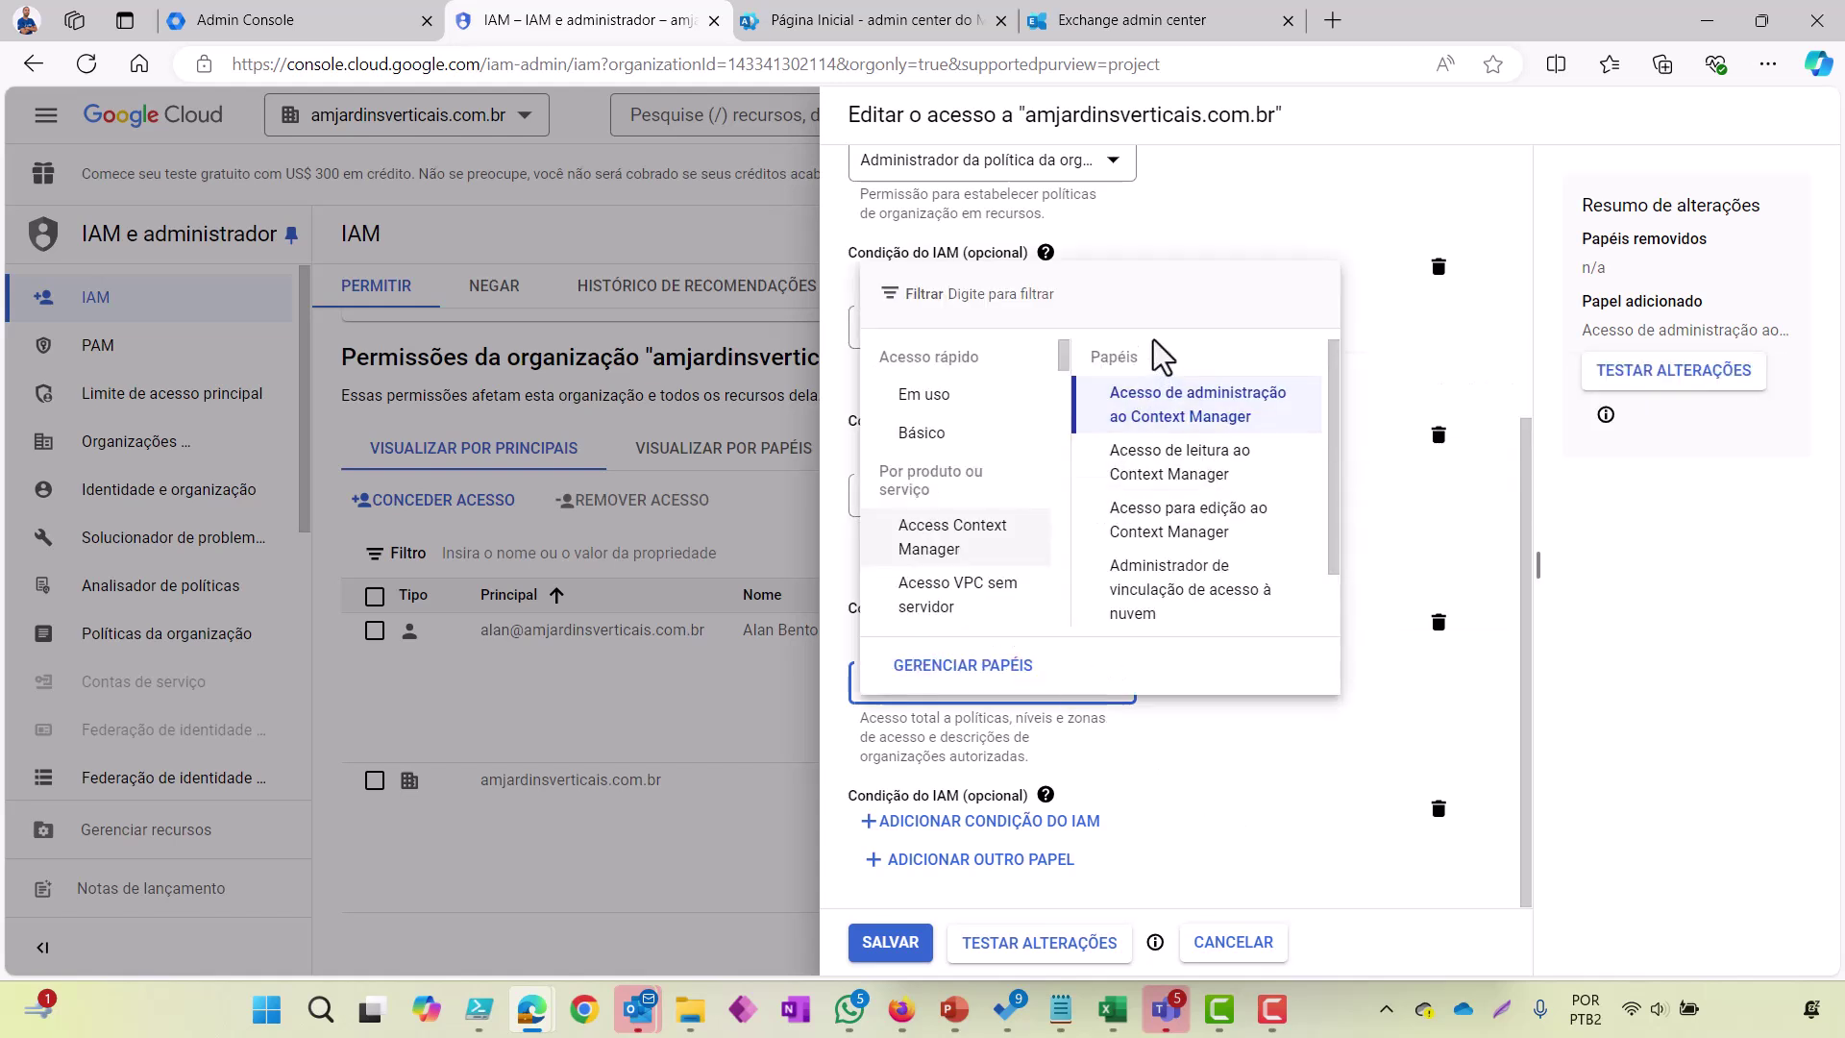
click(950, 396)
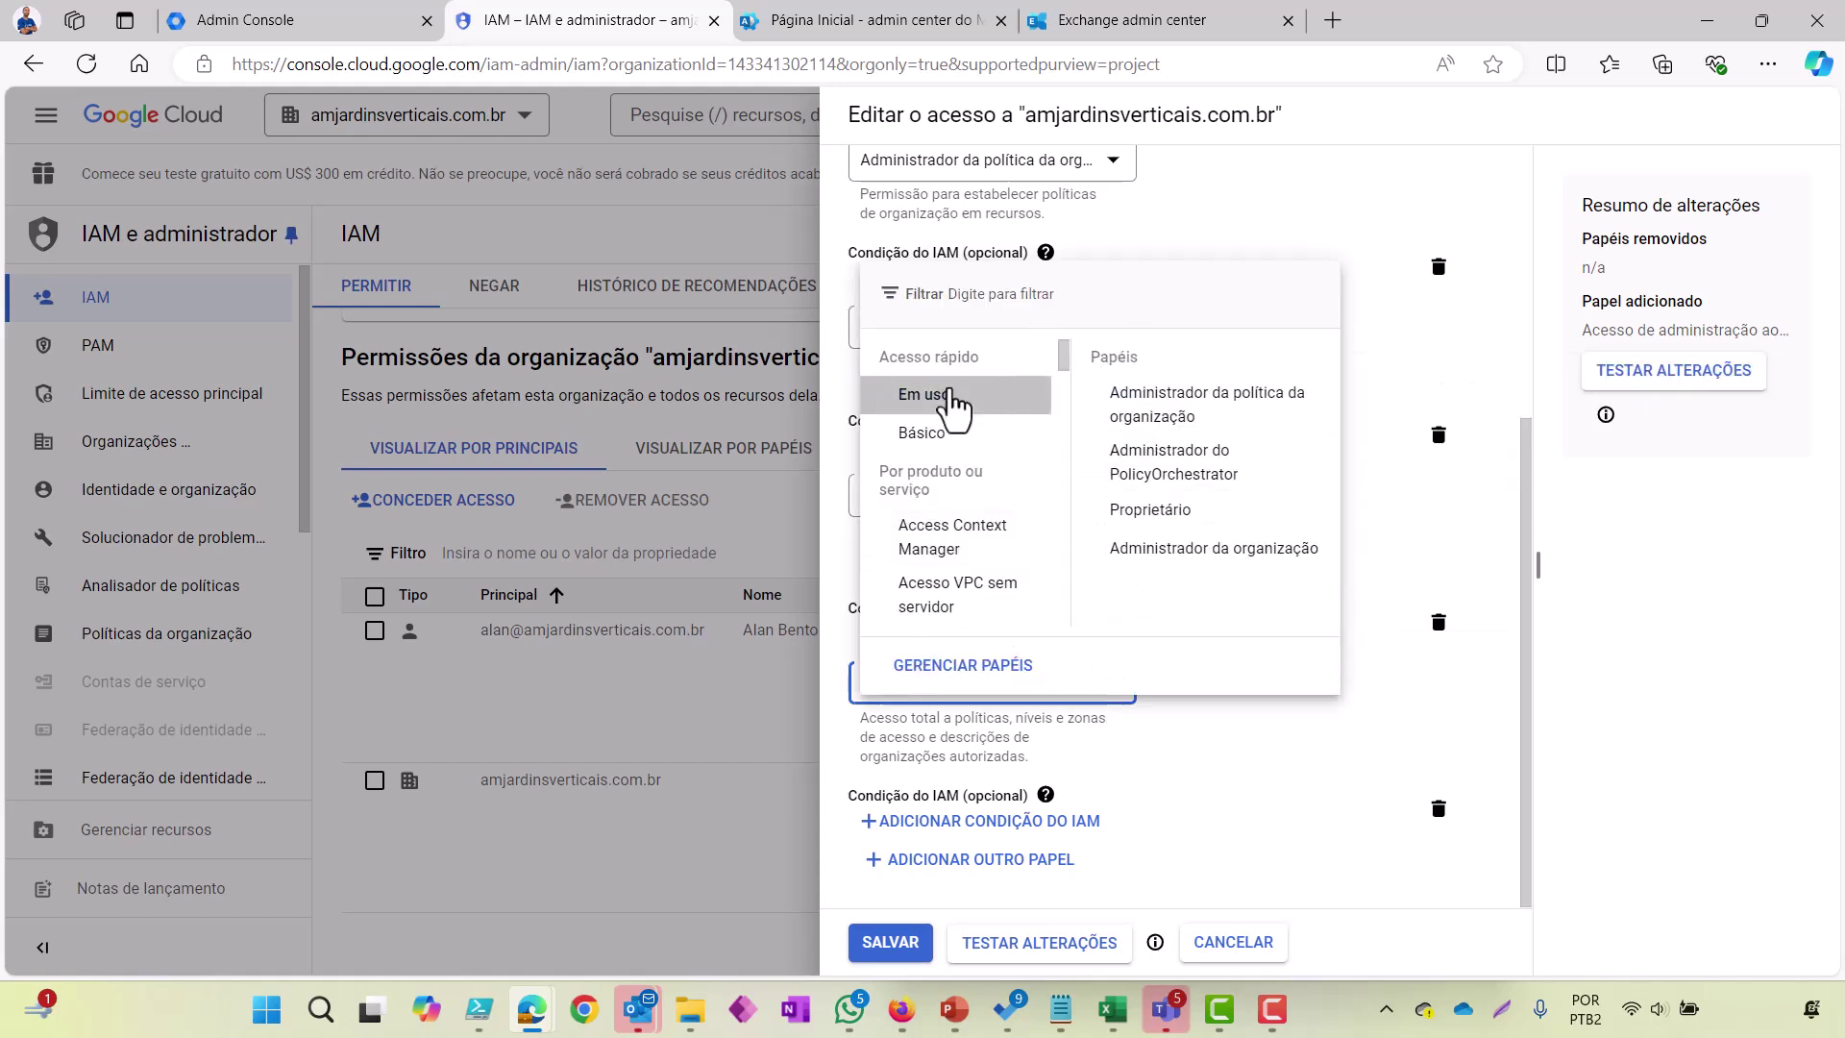
click(1228, 423)
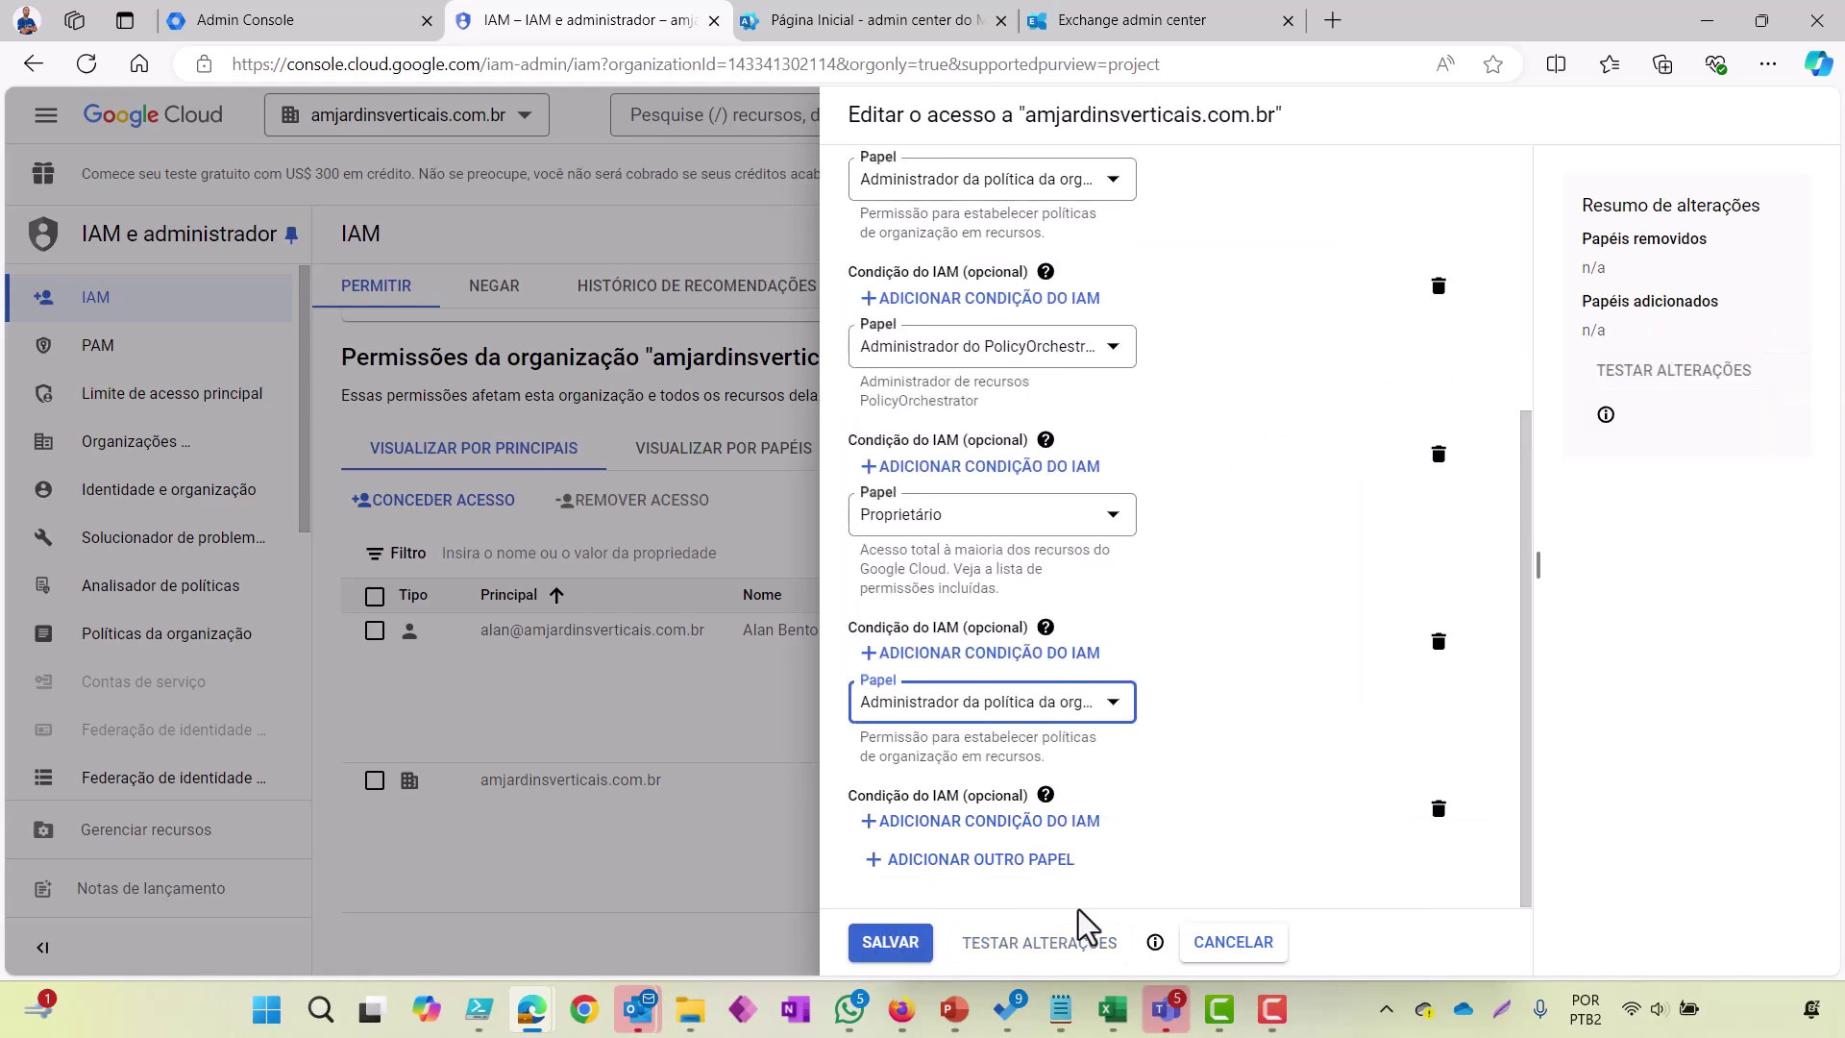
click(1230, 946)
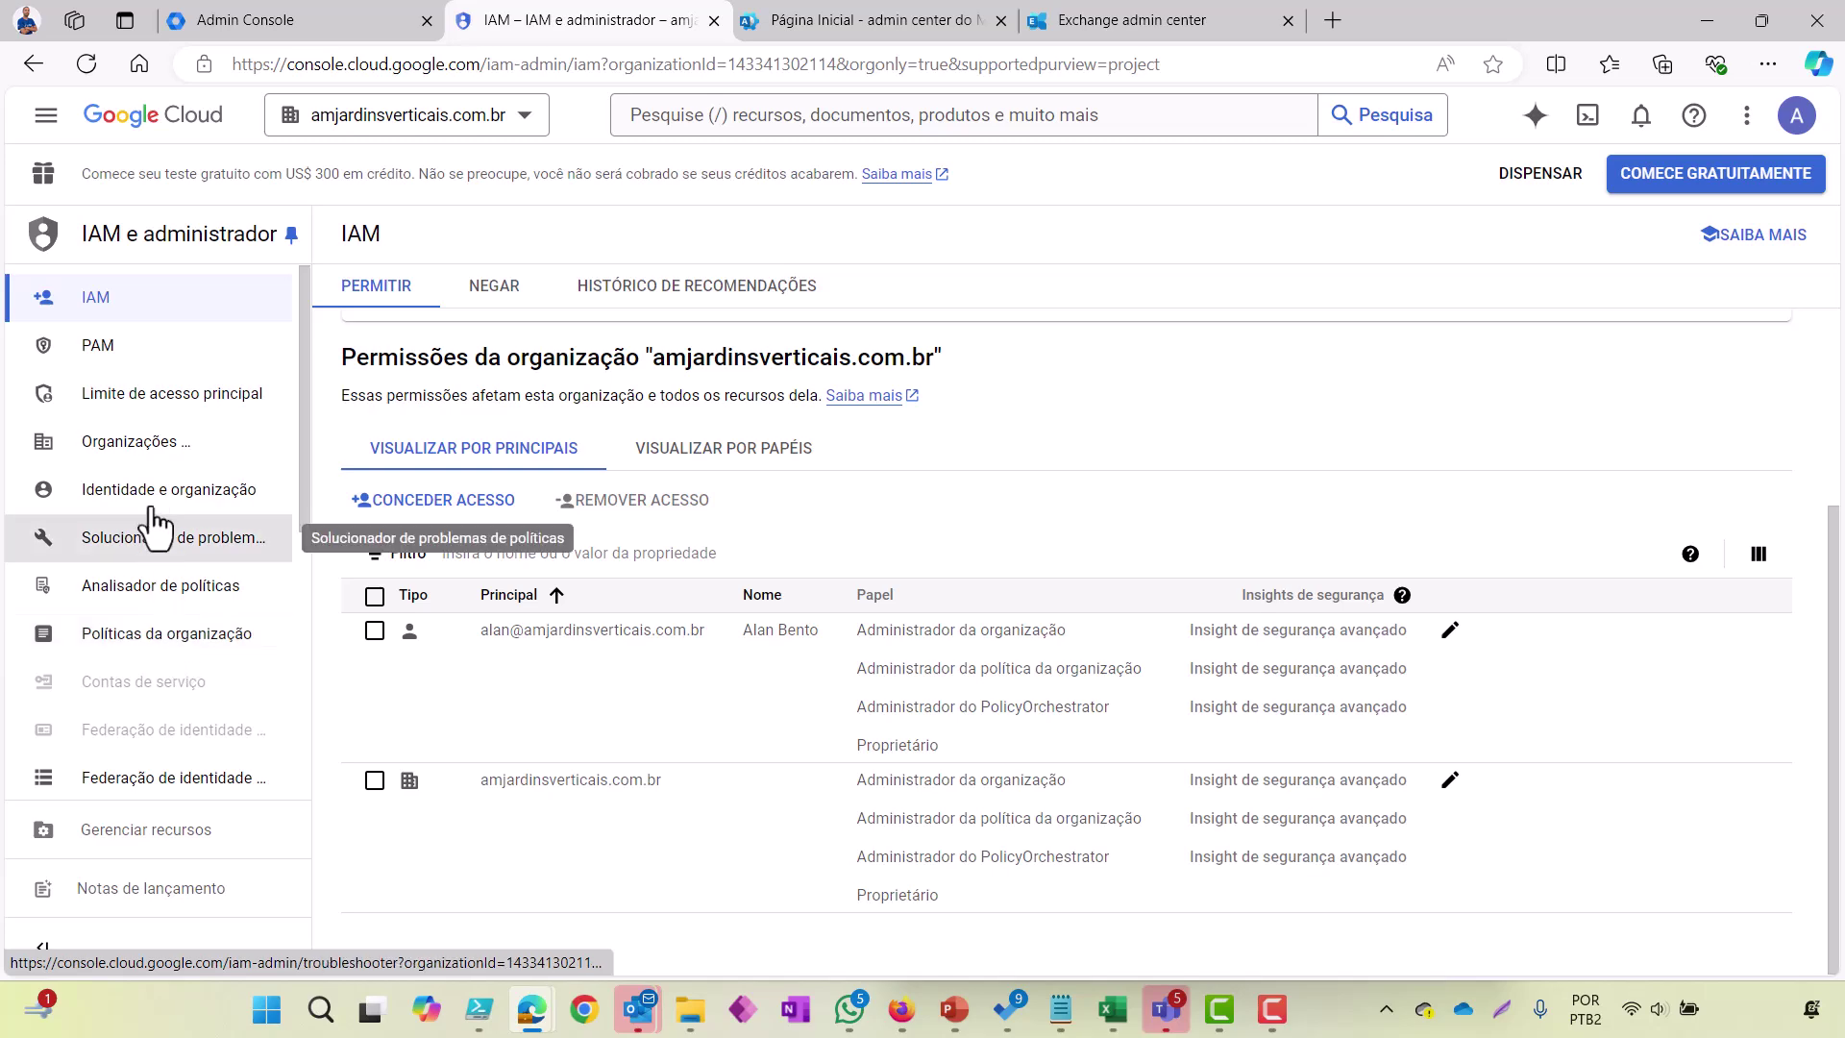
click(144, 641)
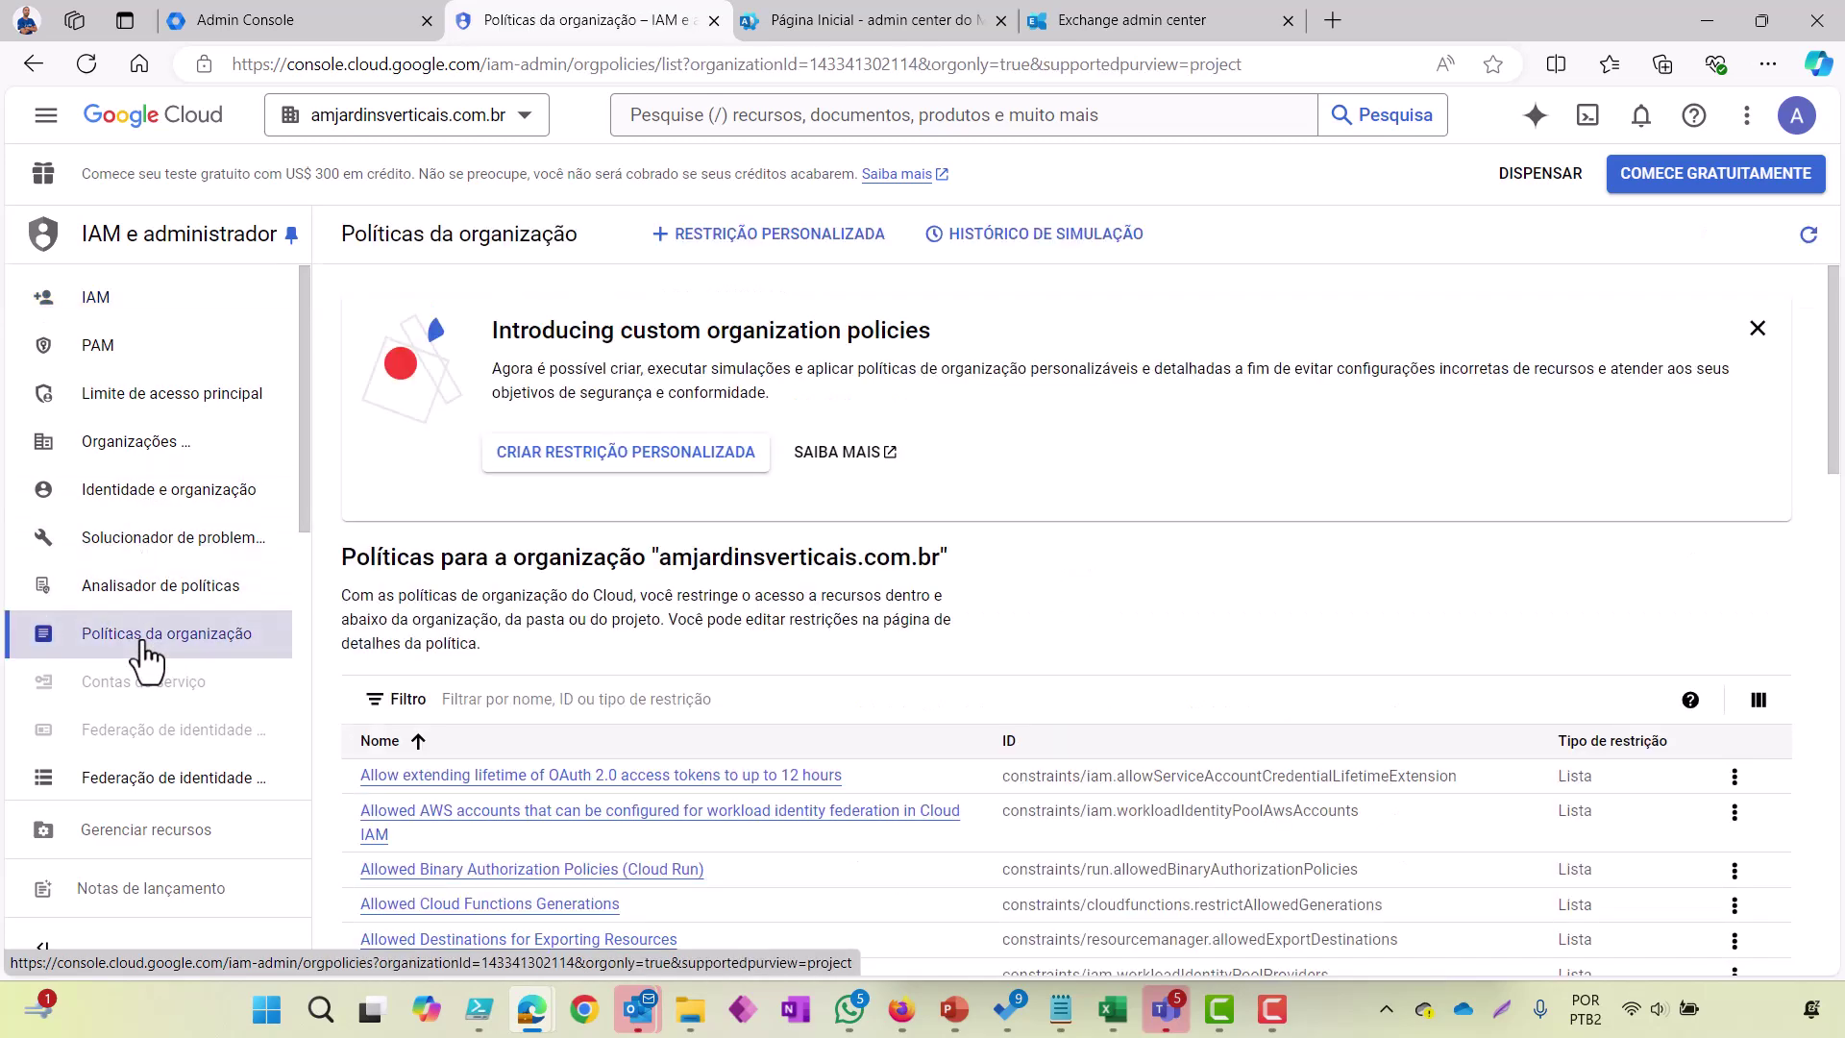
Step: List organization policies 200 per page and open the Disable service account key creation actions menu
scroll(1800, 660, down, 13)
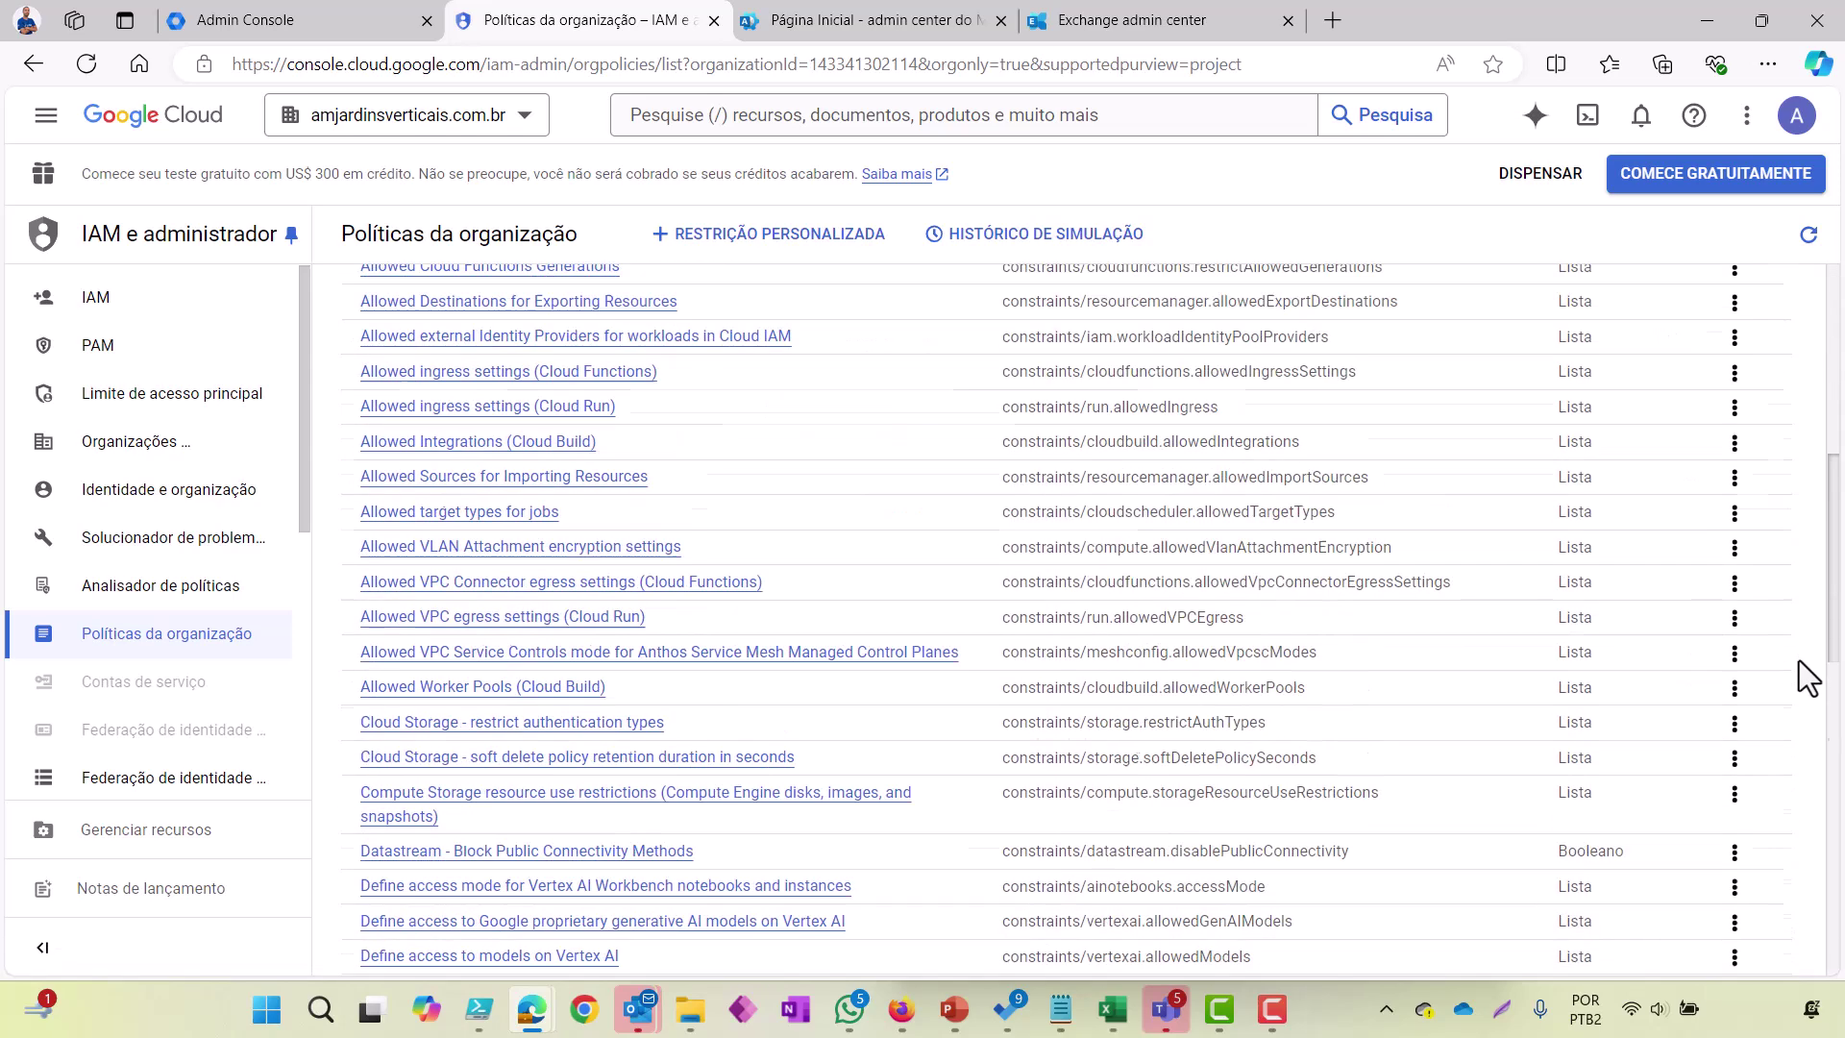
drag(1831, 752, 1829, 948)
click(1528, 911)
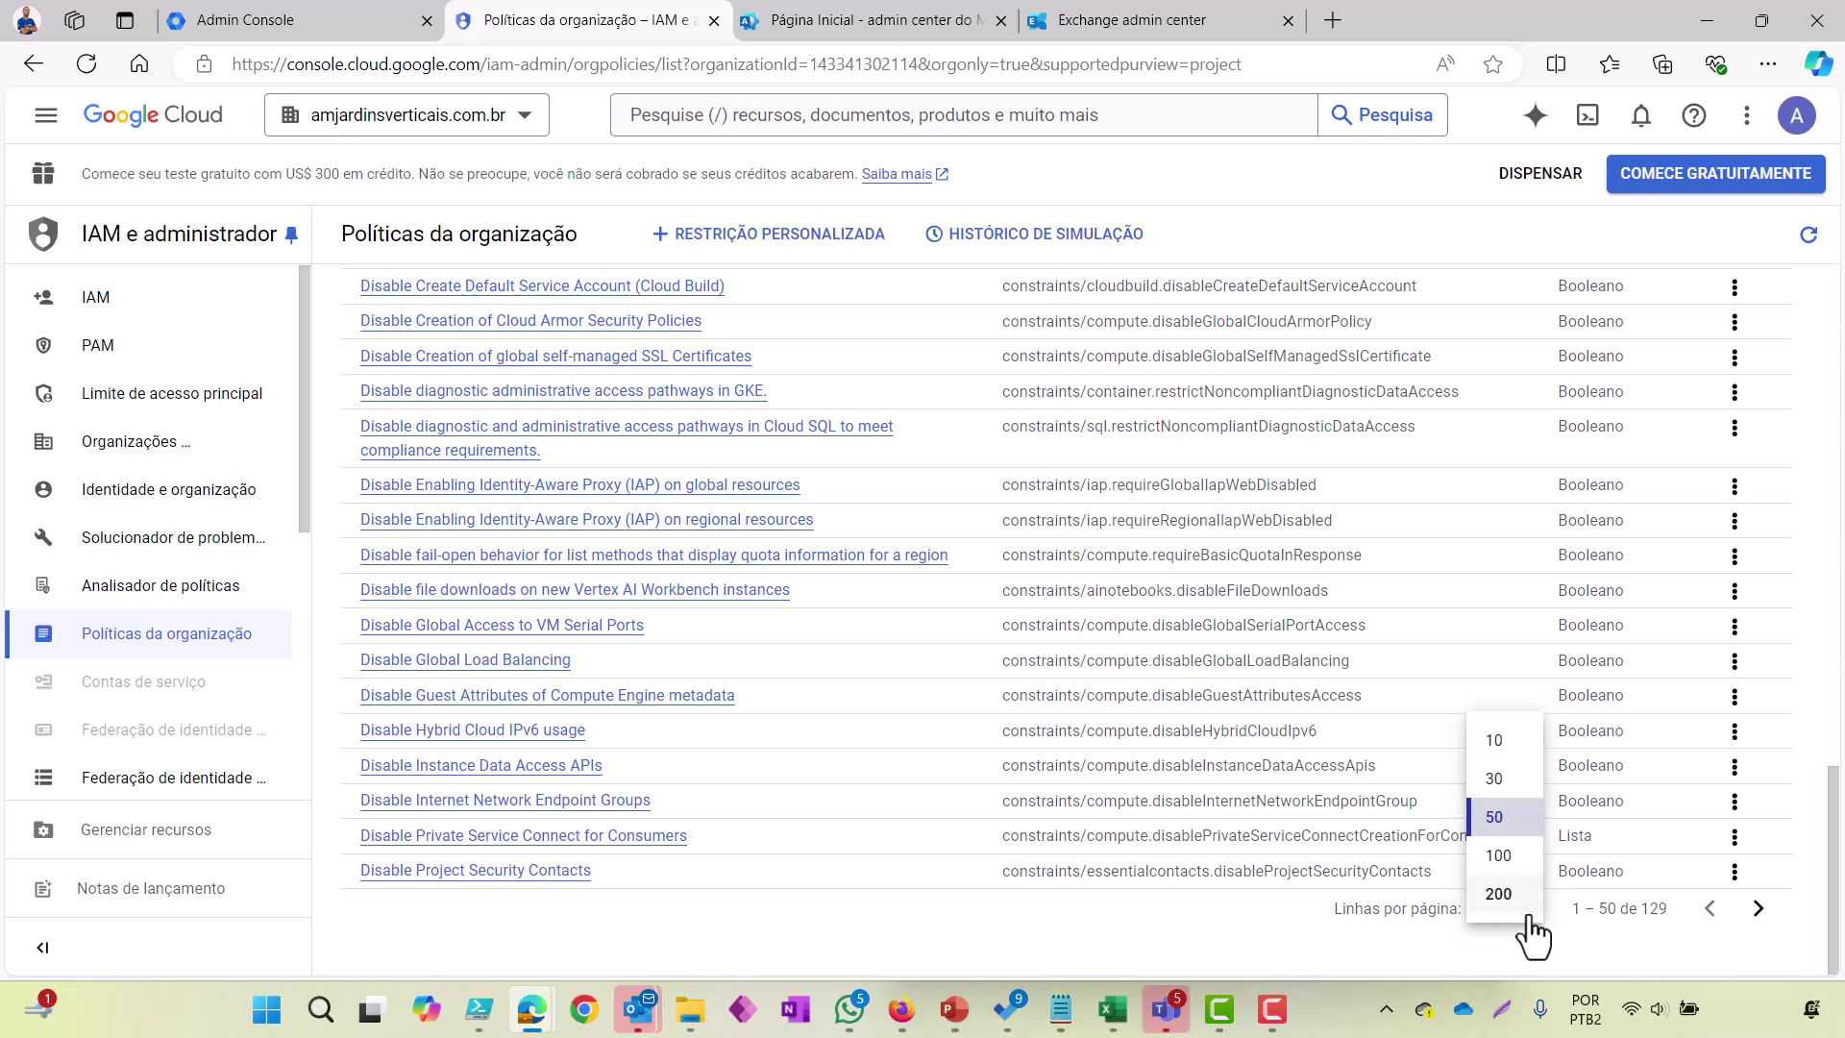
click(1496, 899)
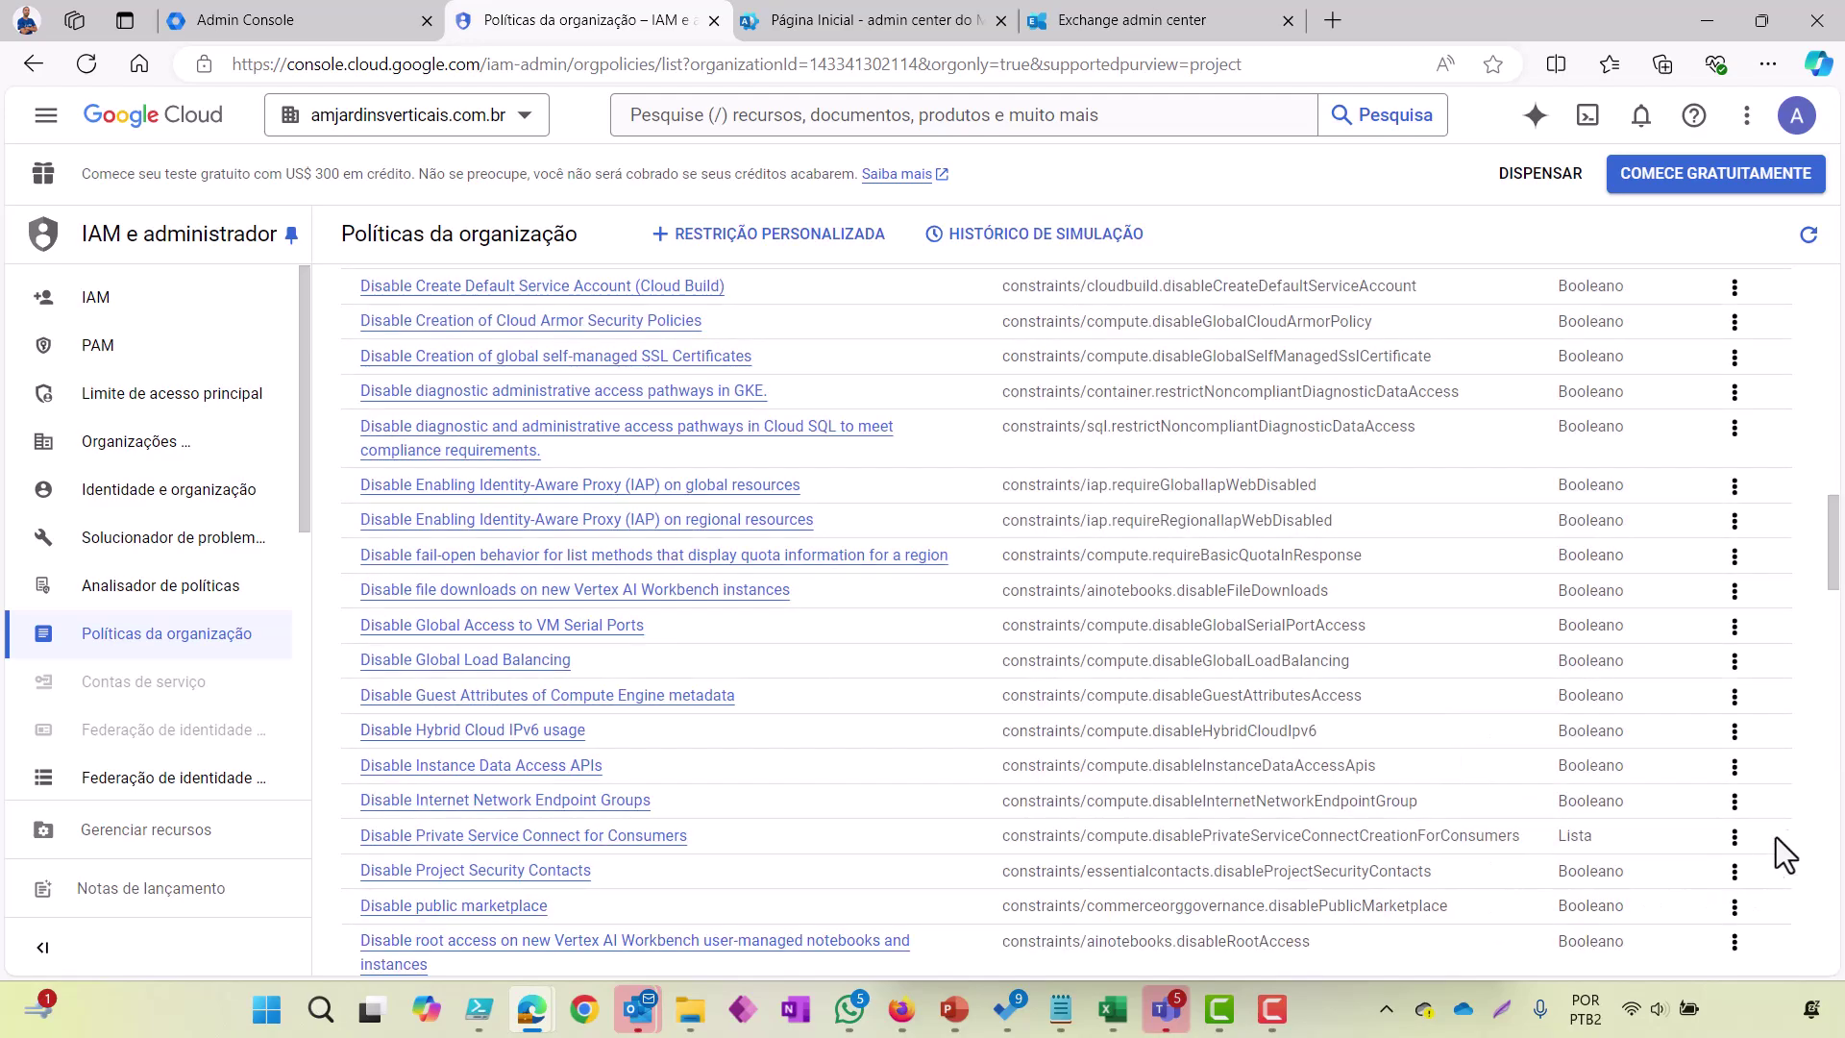
drag(1829, 567, 1842, 649)
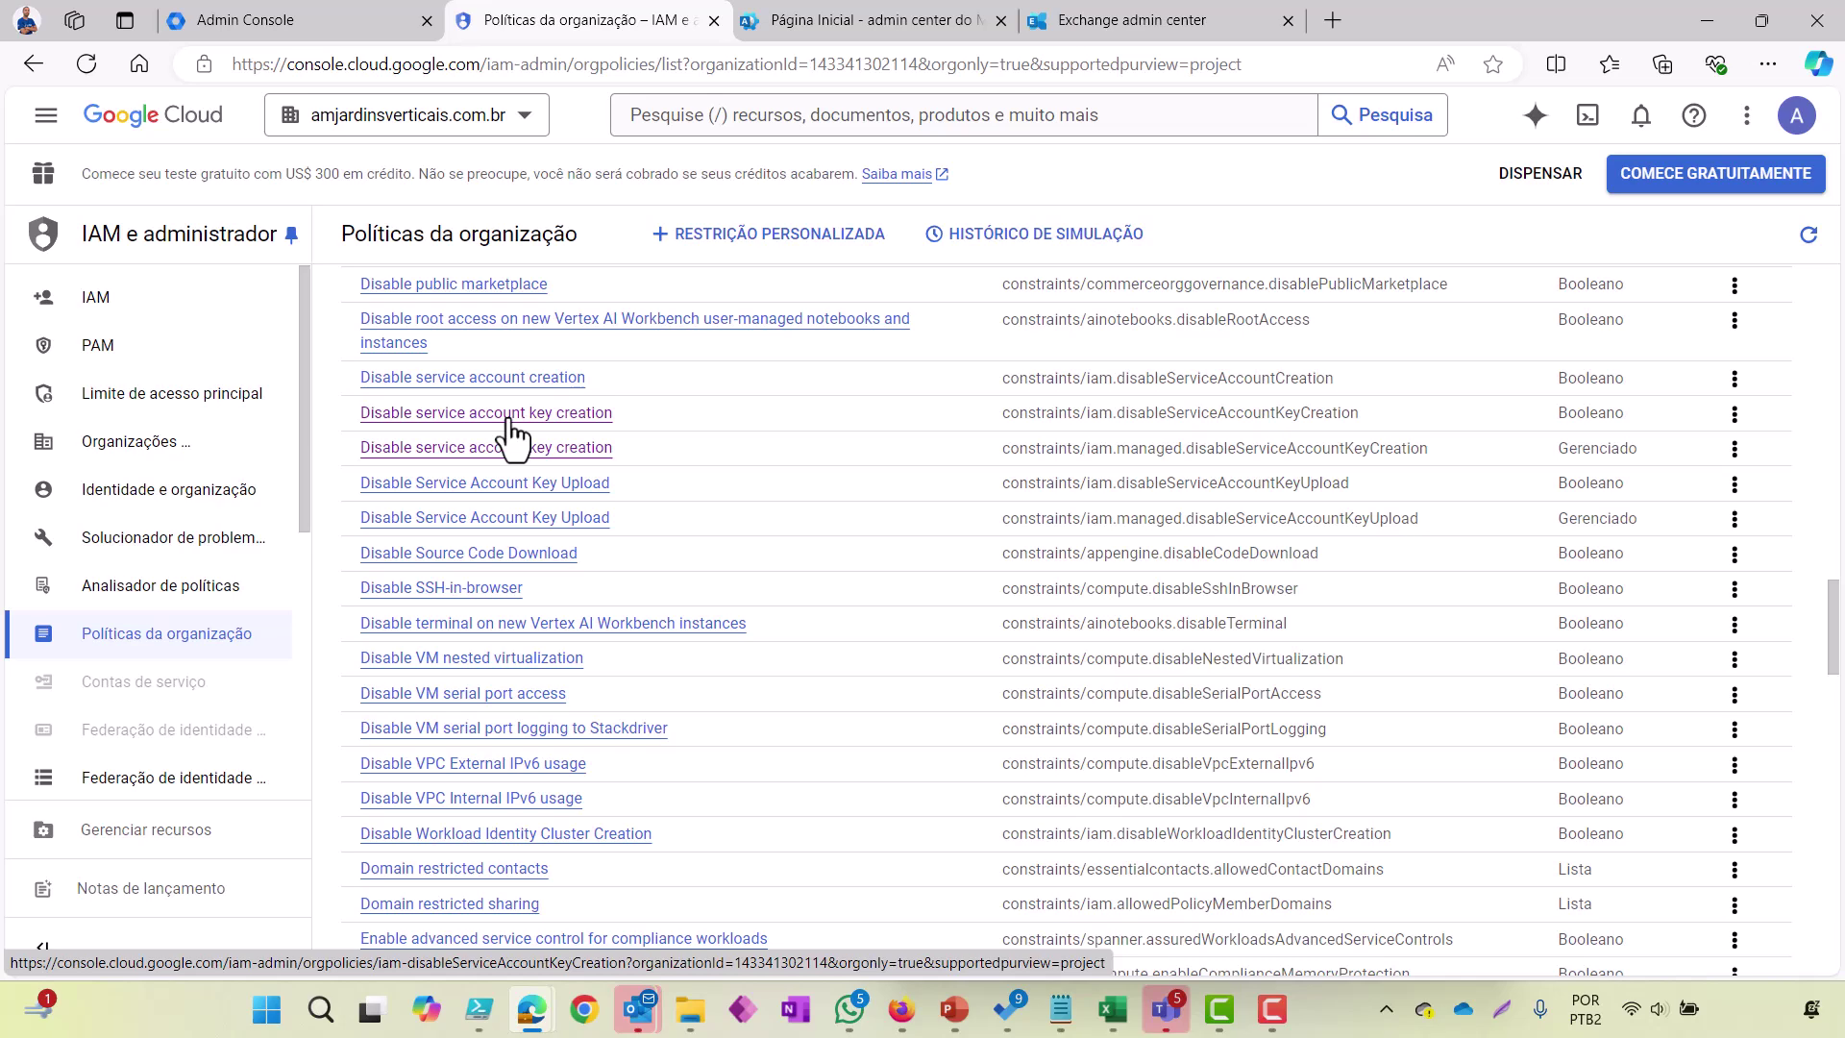
click(1734, 418)
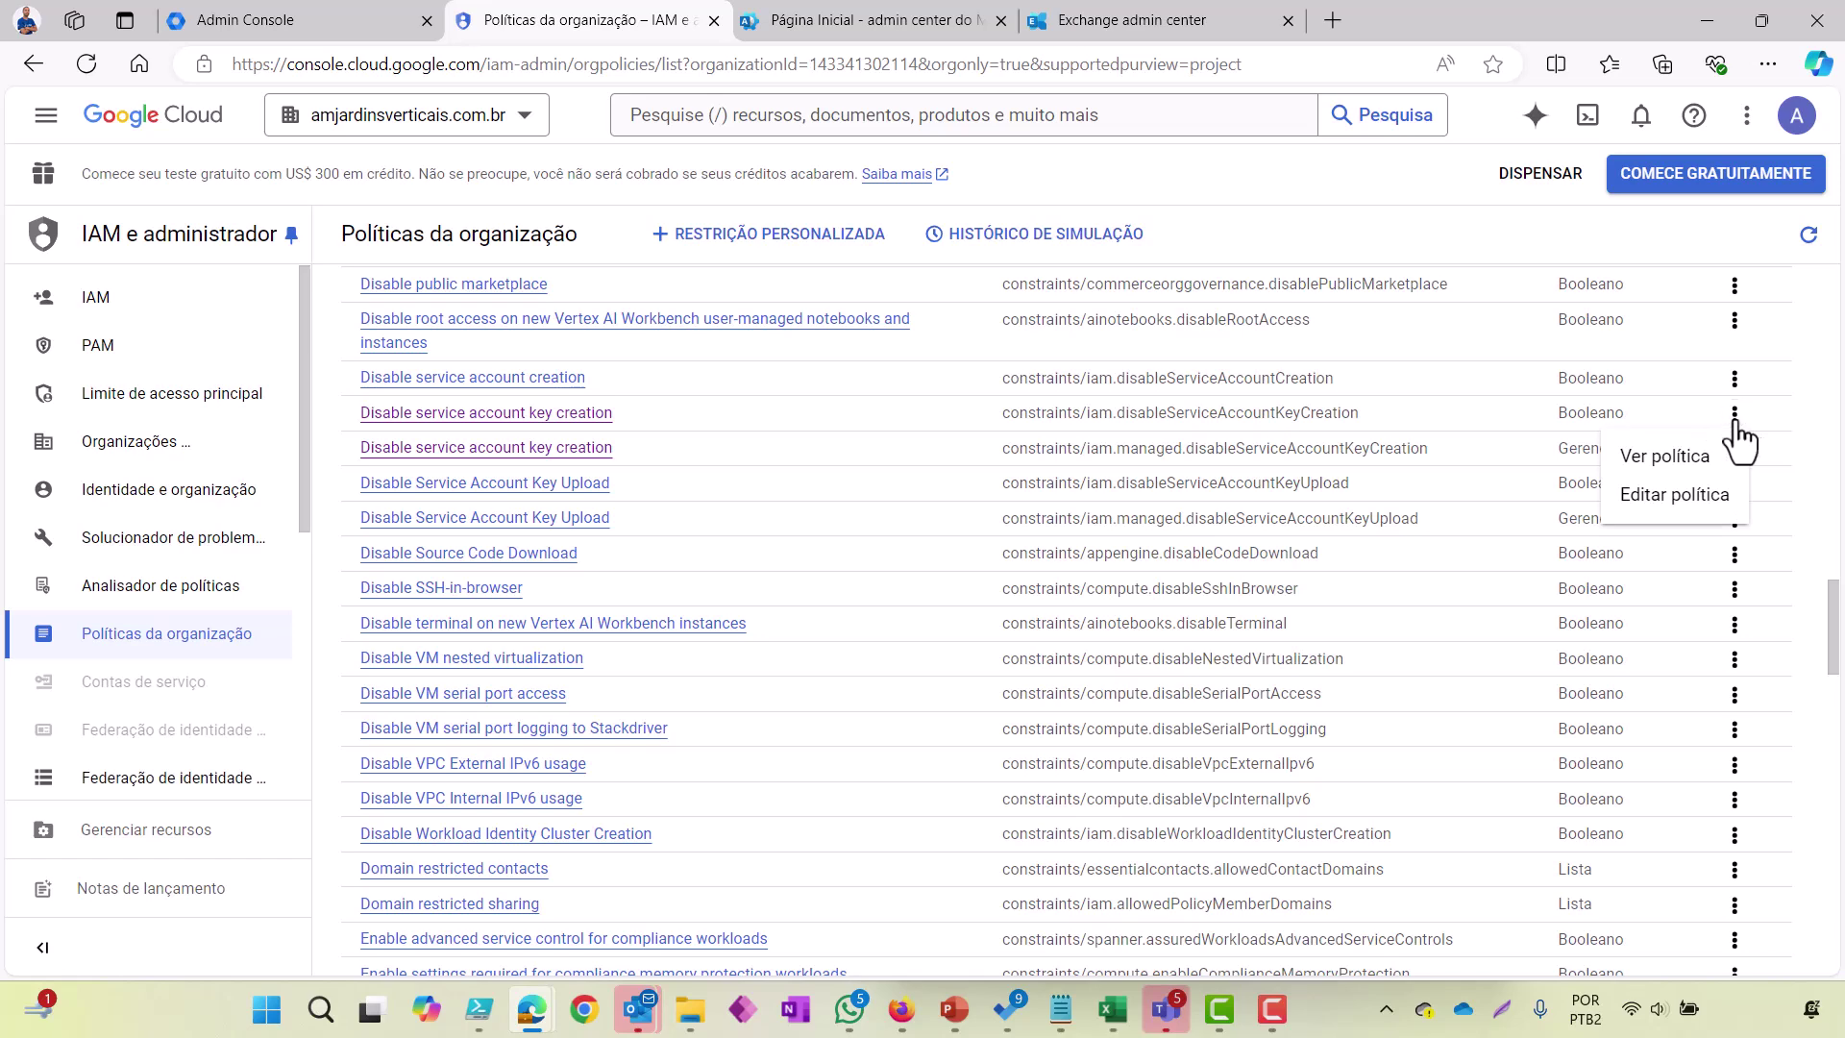
Step: Start editing the key-creation policy and add a new rule to it
click(1661, 509)
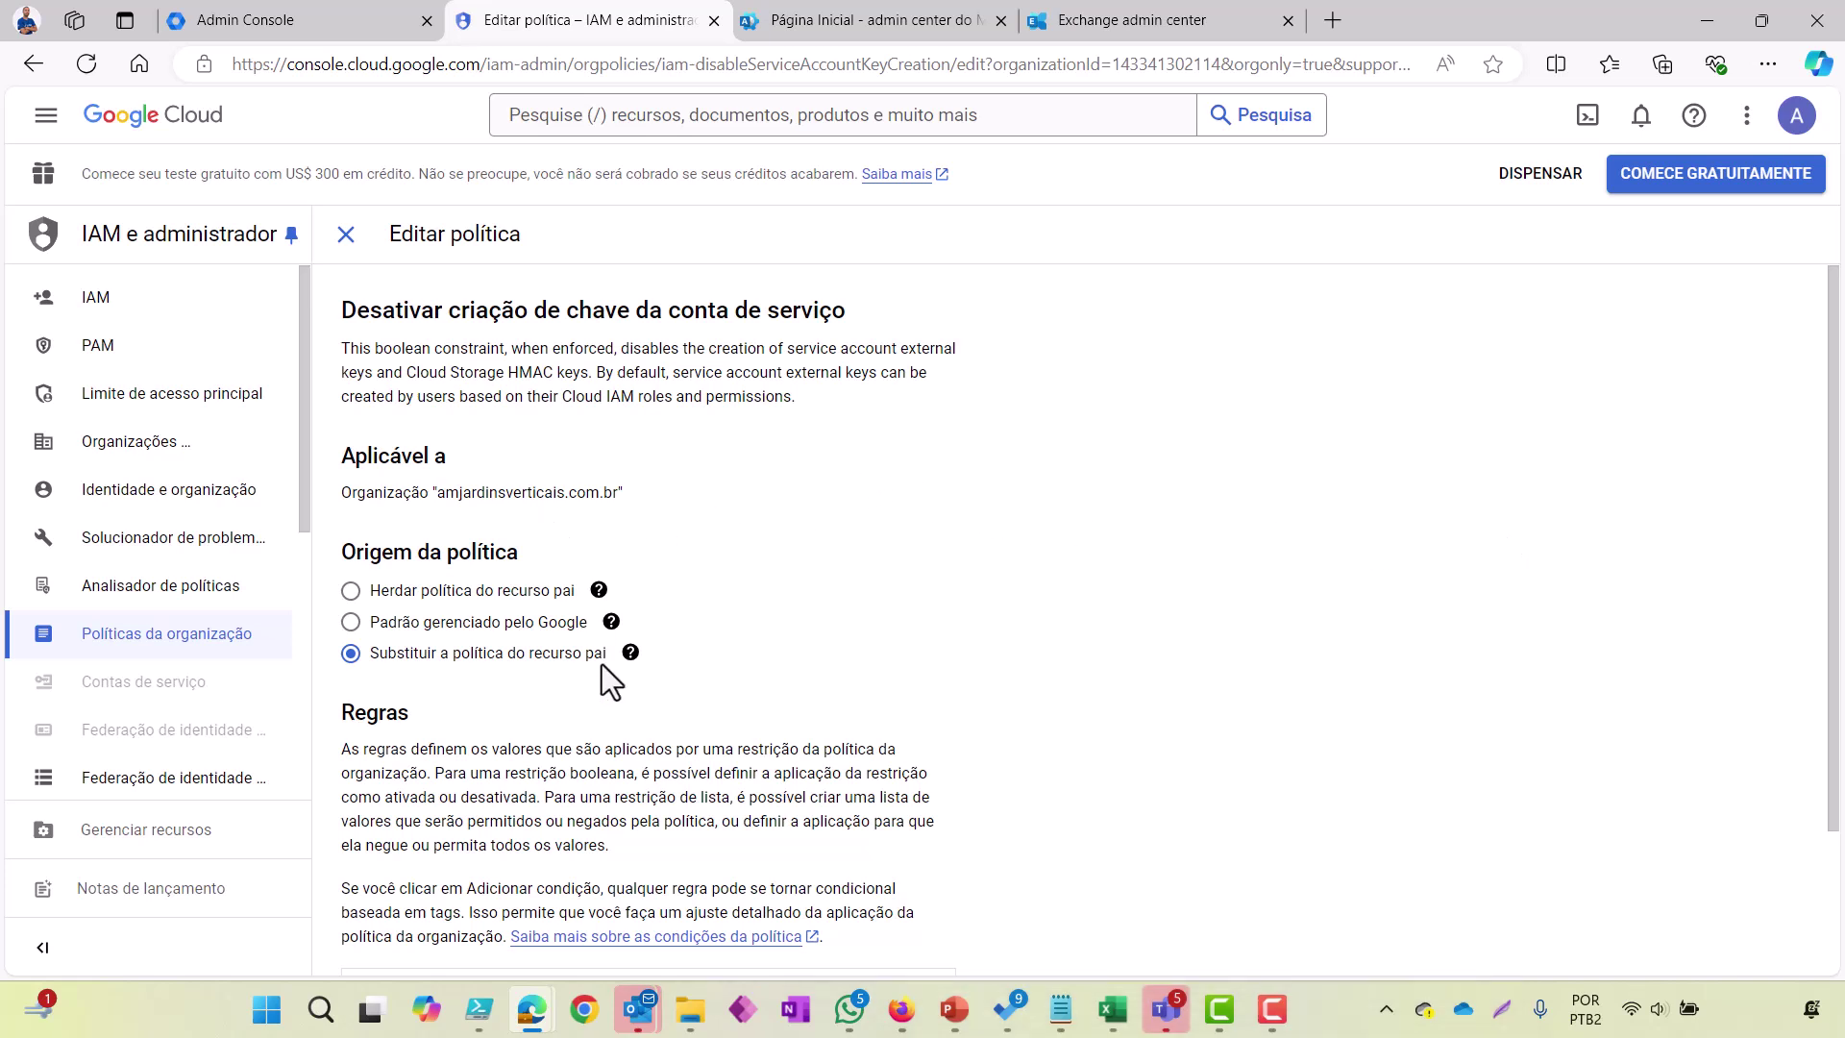
scroll(602, 665, down, 2)
scroll(602, 665, up, 2)
double_click(601, 665)
scroll(603, 664, down, 2)
click(546, 513)
click(389, 870)
scroll(602, 788, down, 4)
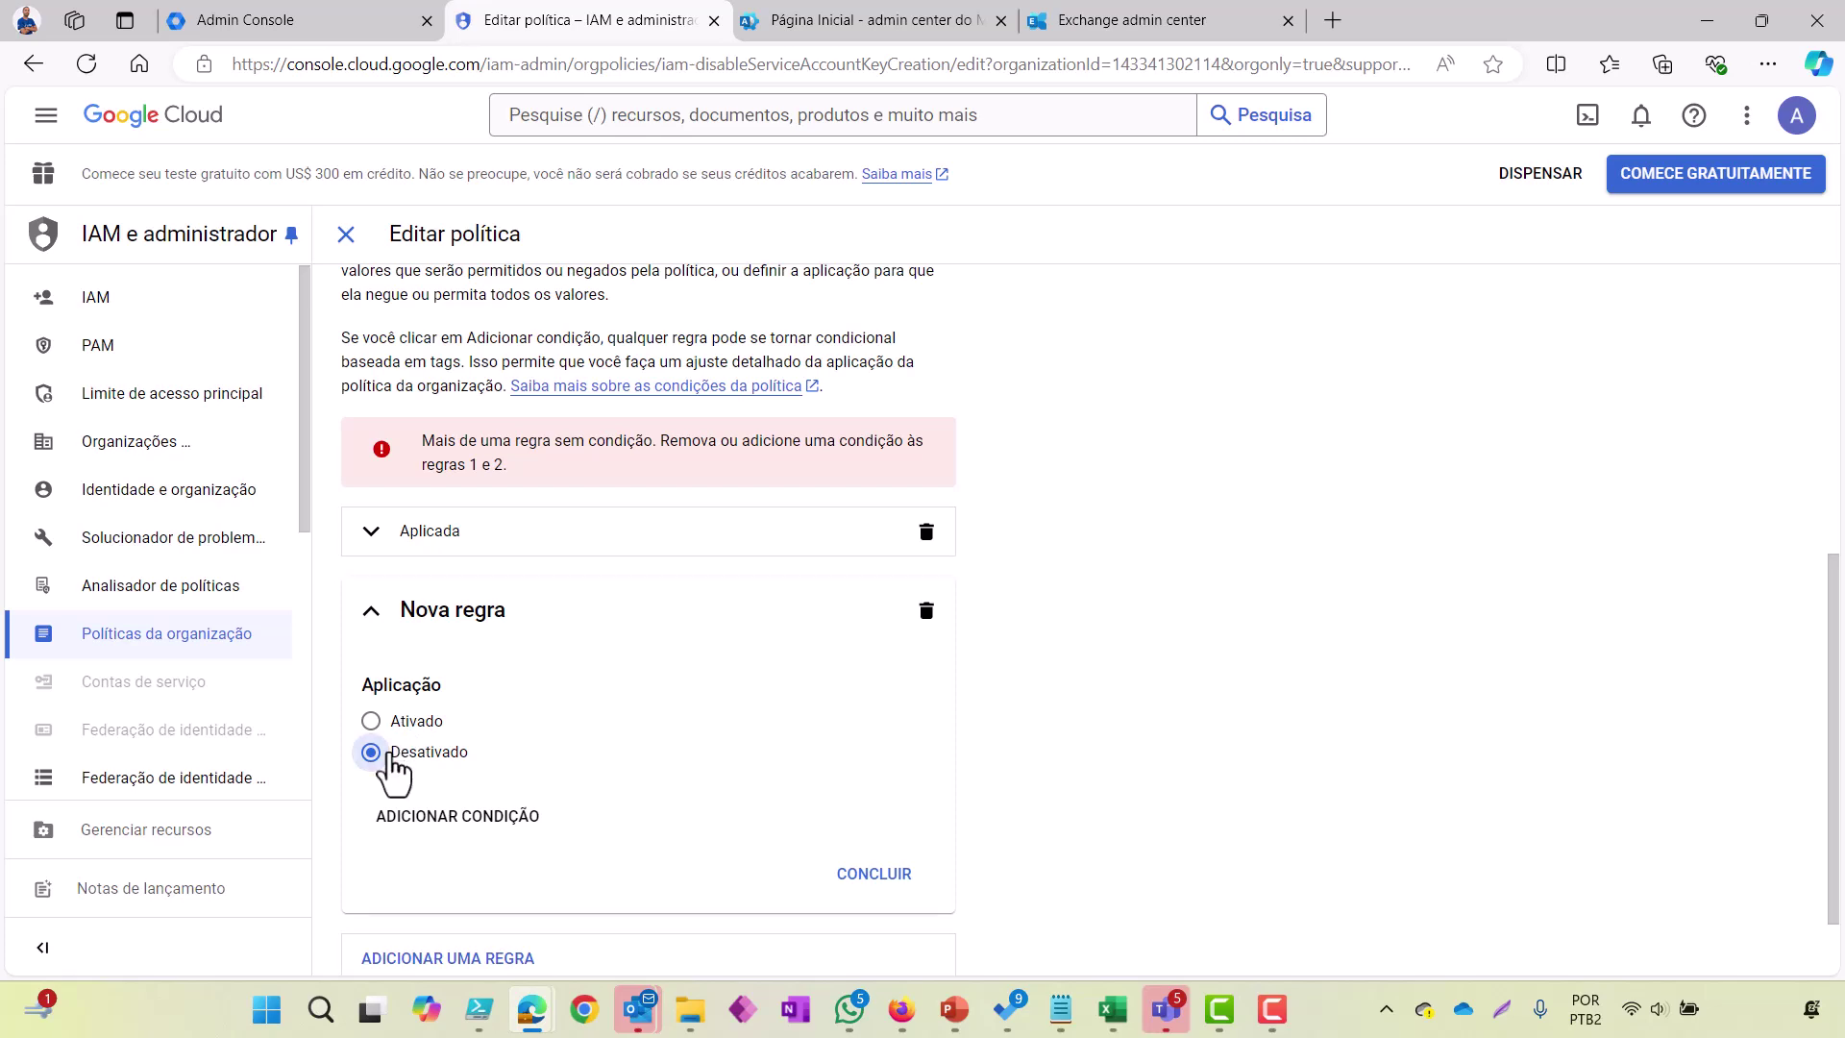
scroll(588, 723, up, 7)
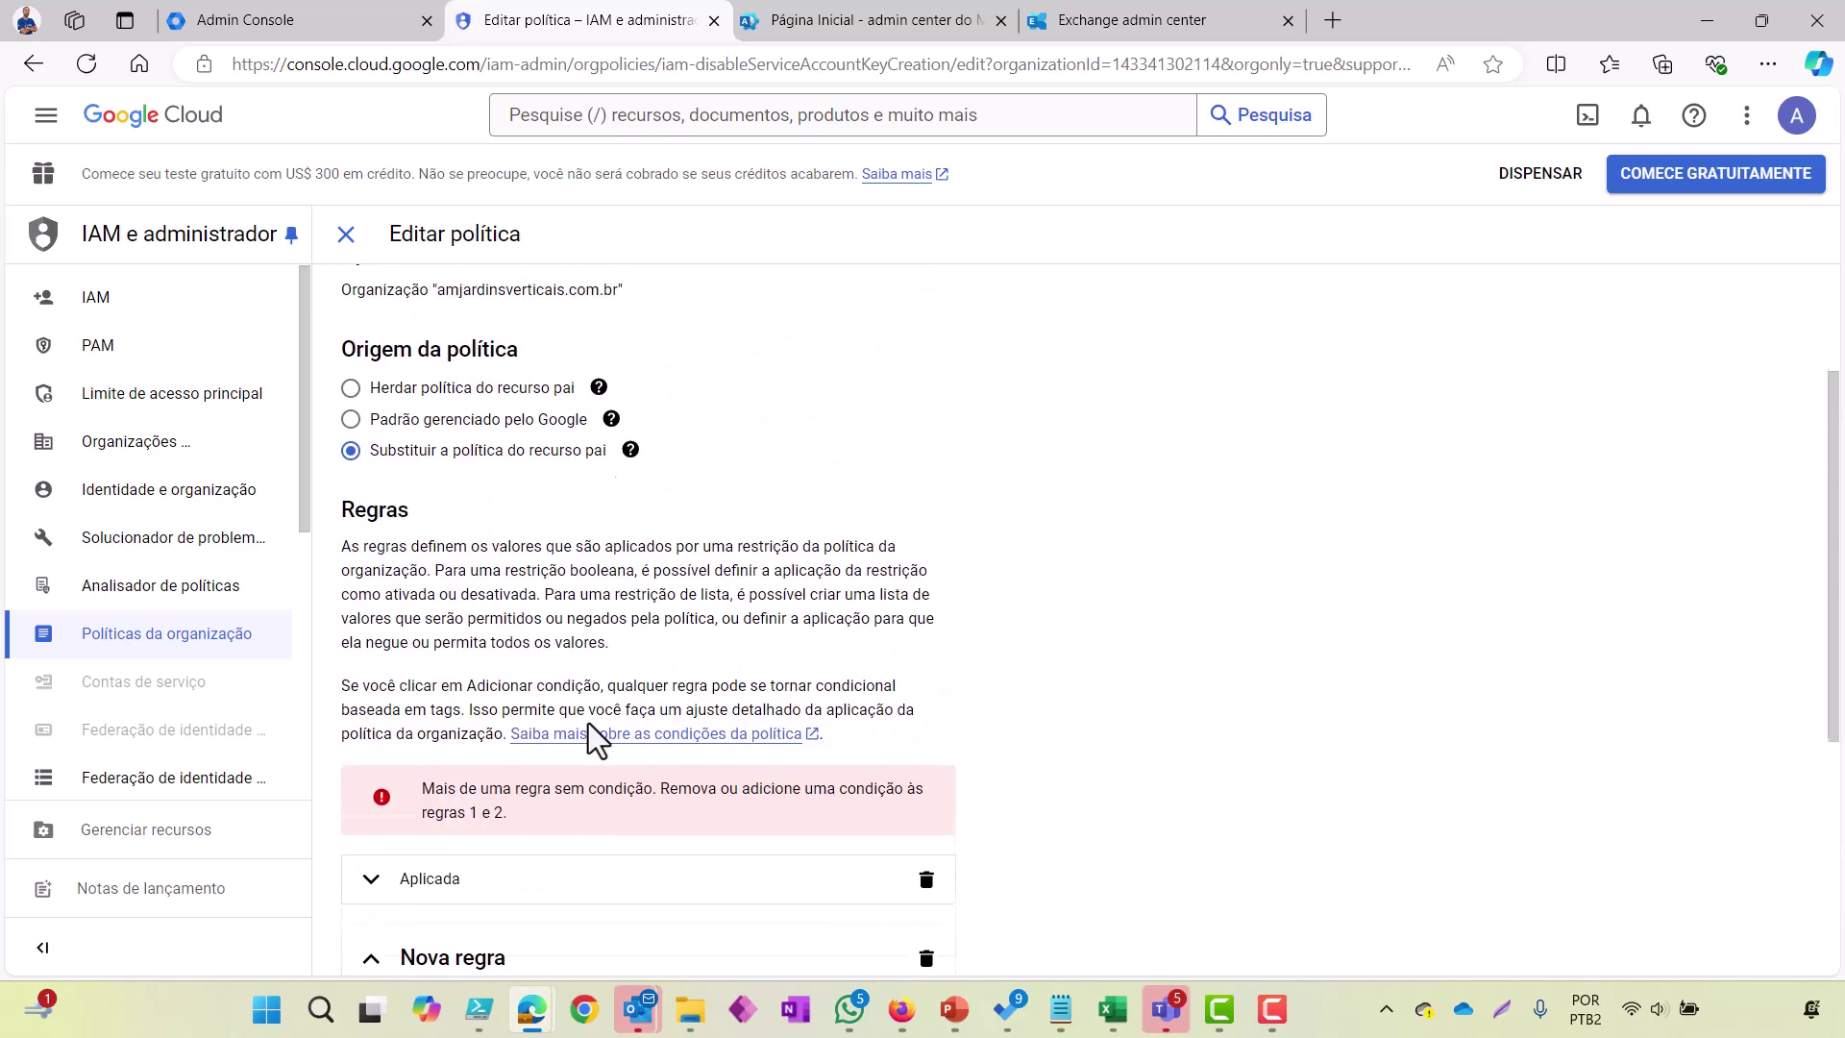
scroll(588, 723, down, 7)
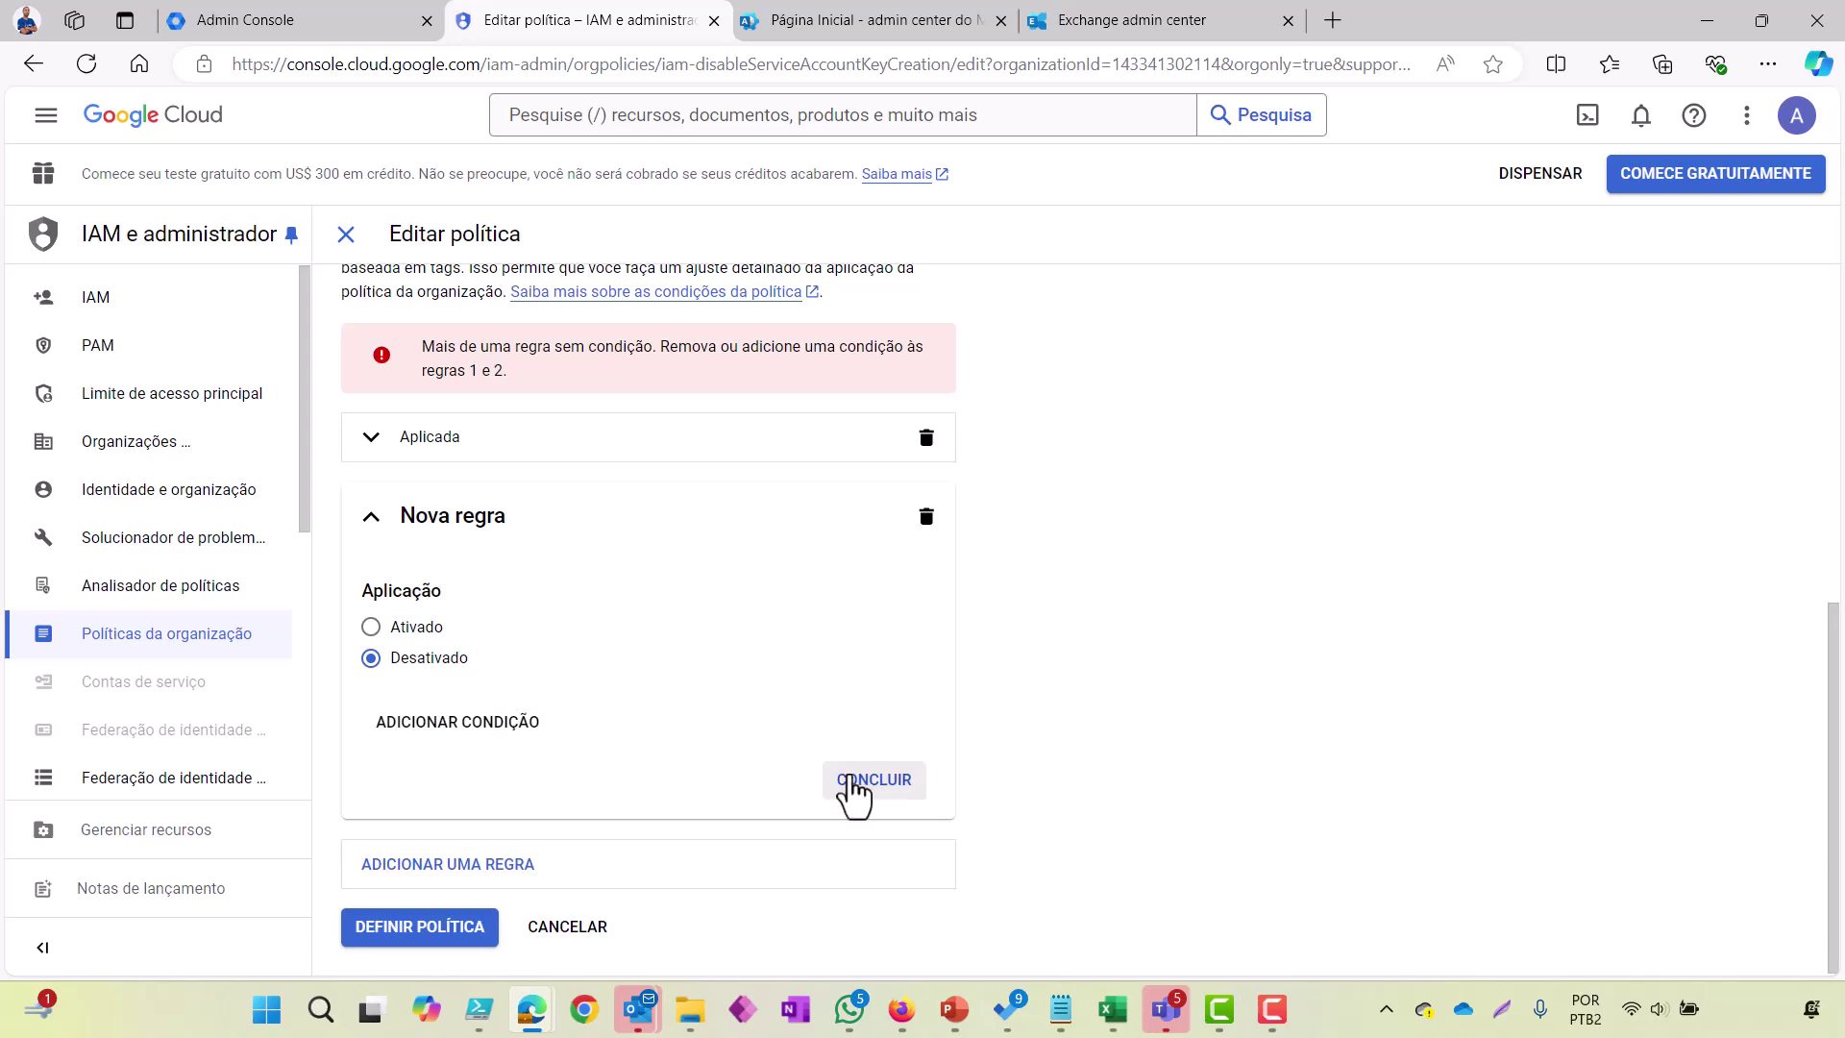
click(864, 779)
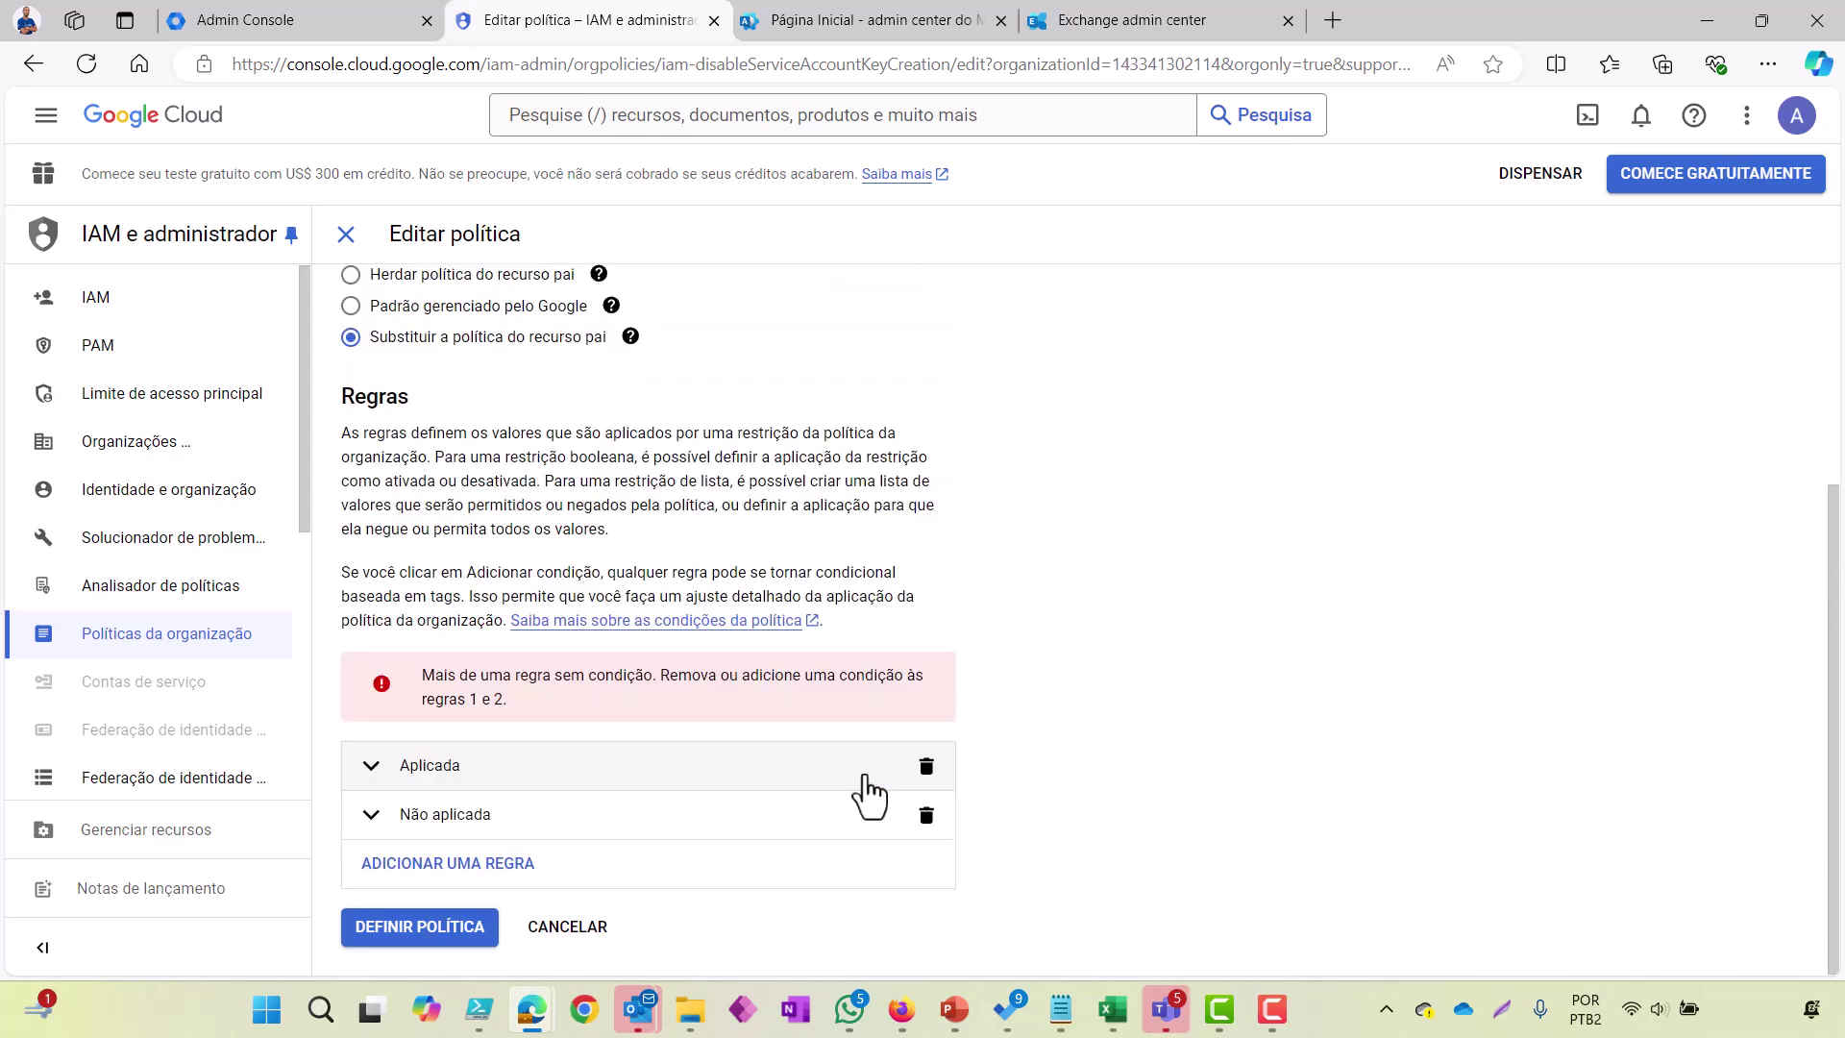
Step: Delete the extra Não aplicada rule and set the remaining rule's Aplicação to Desativado
click(459, 817)
scroll(646, 852, down, 2)
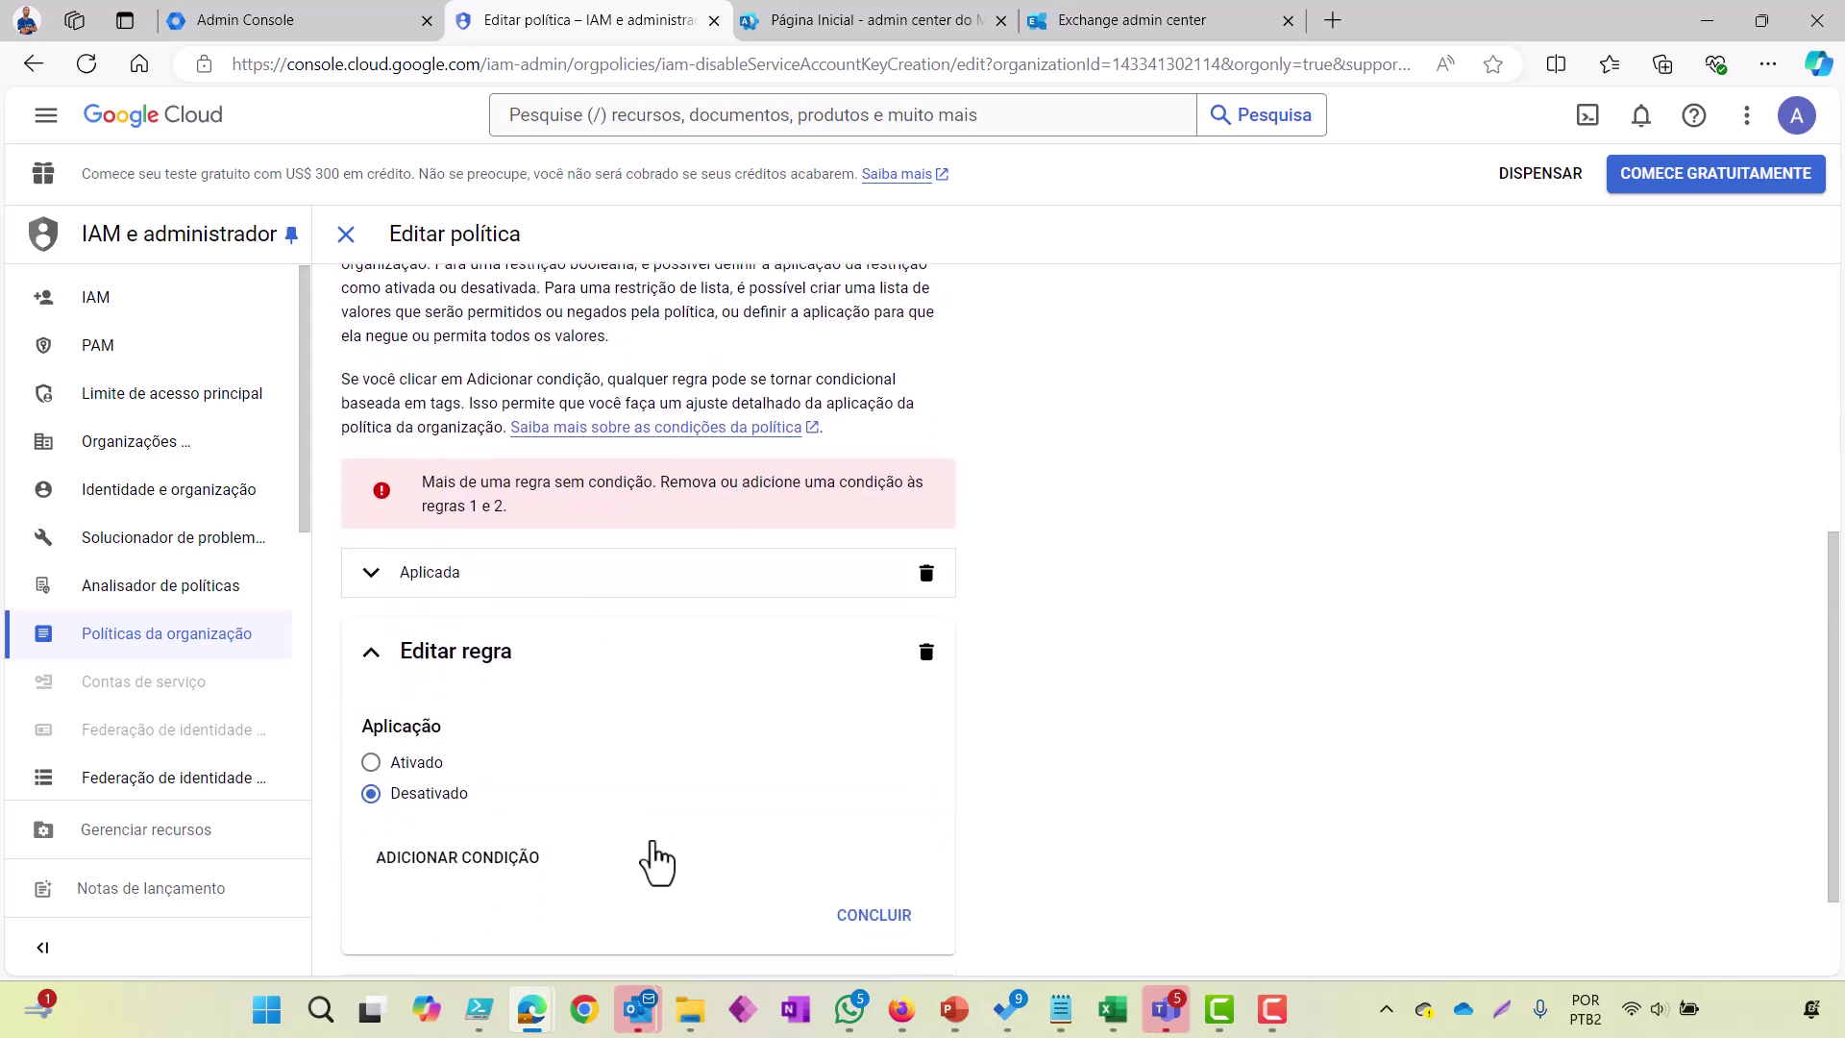
click(926, 653)
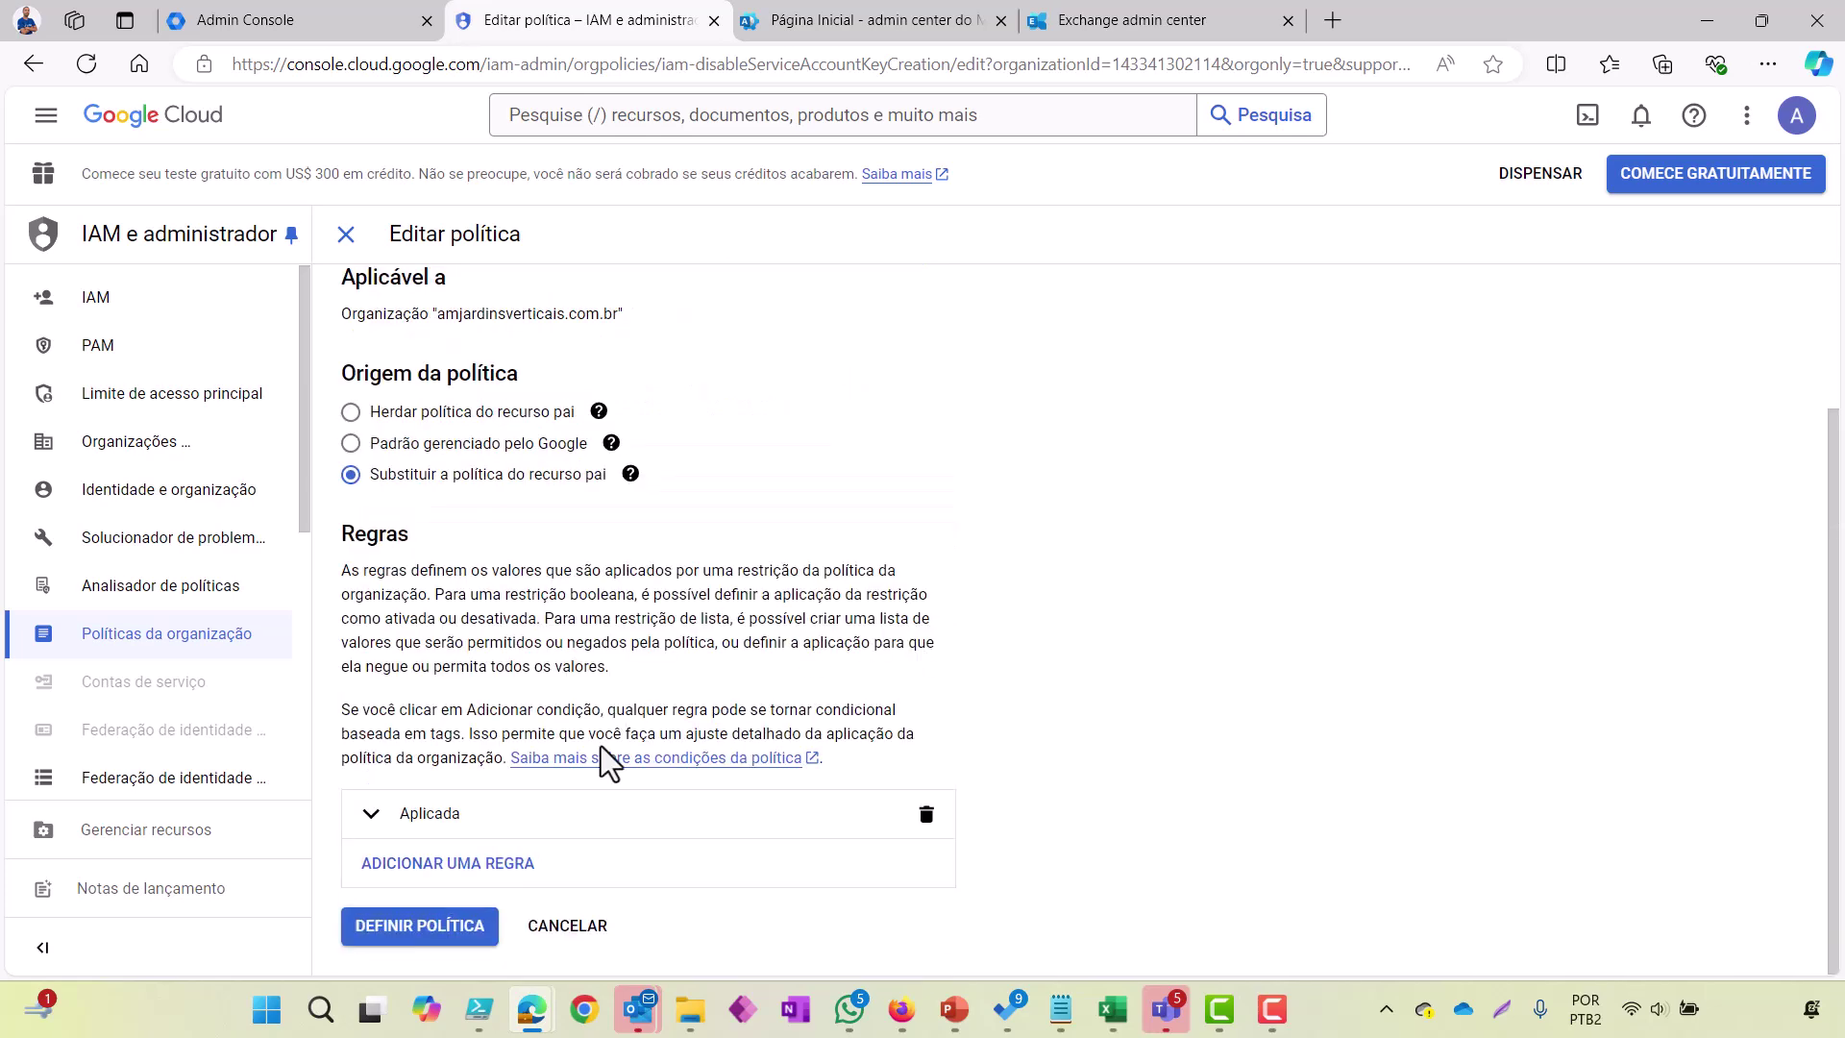
click(375, 819)
scroll(568, 837, down, 2)
click(373, 818)
scroll(713, 855, down, 2)
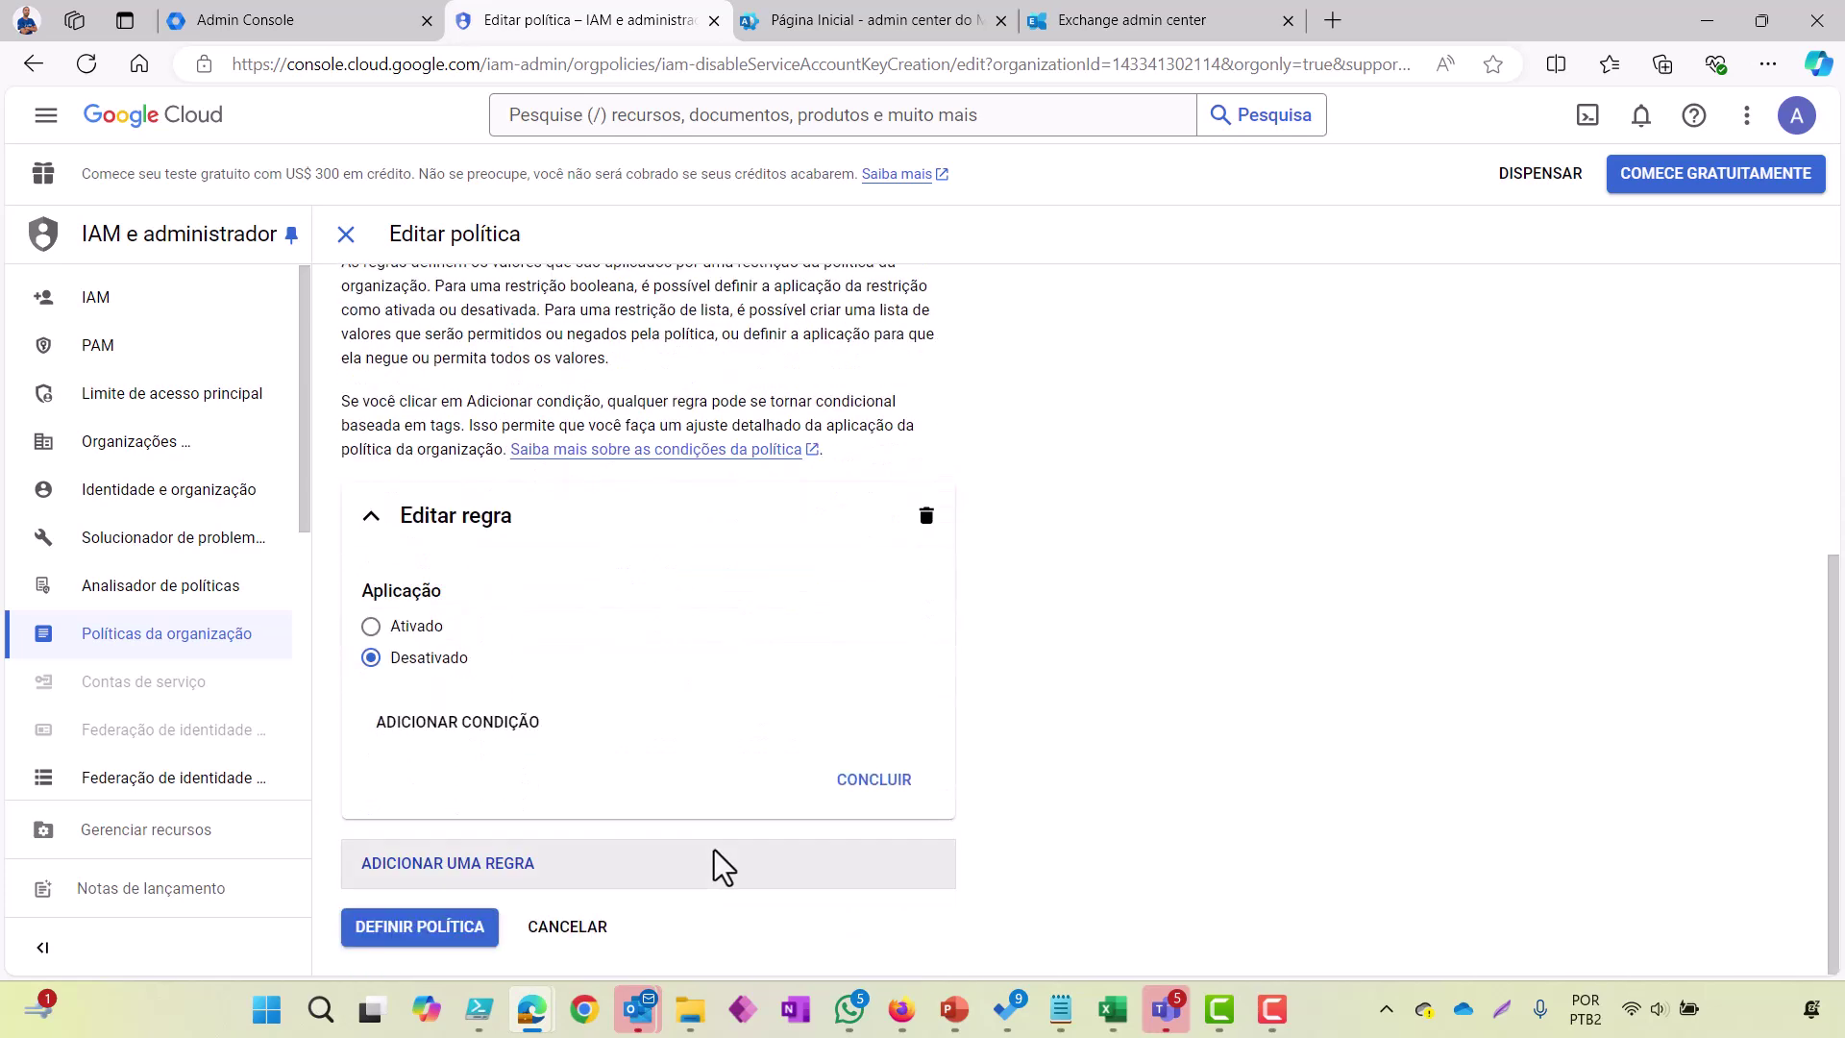
click(901, 782)
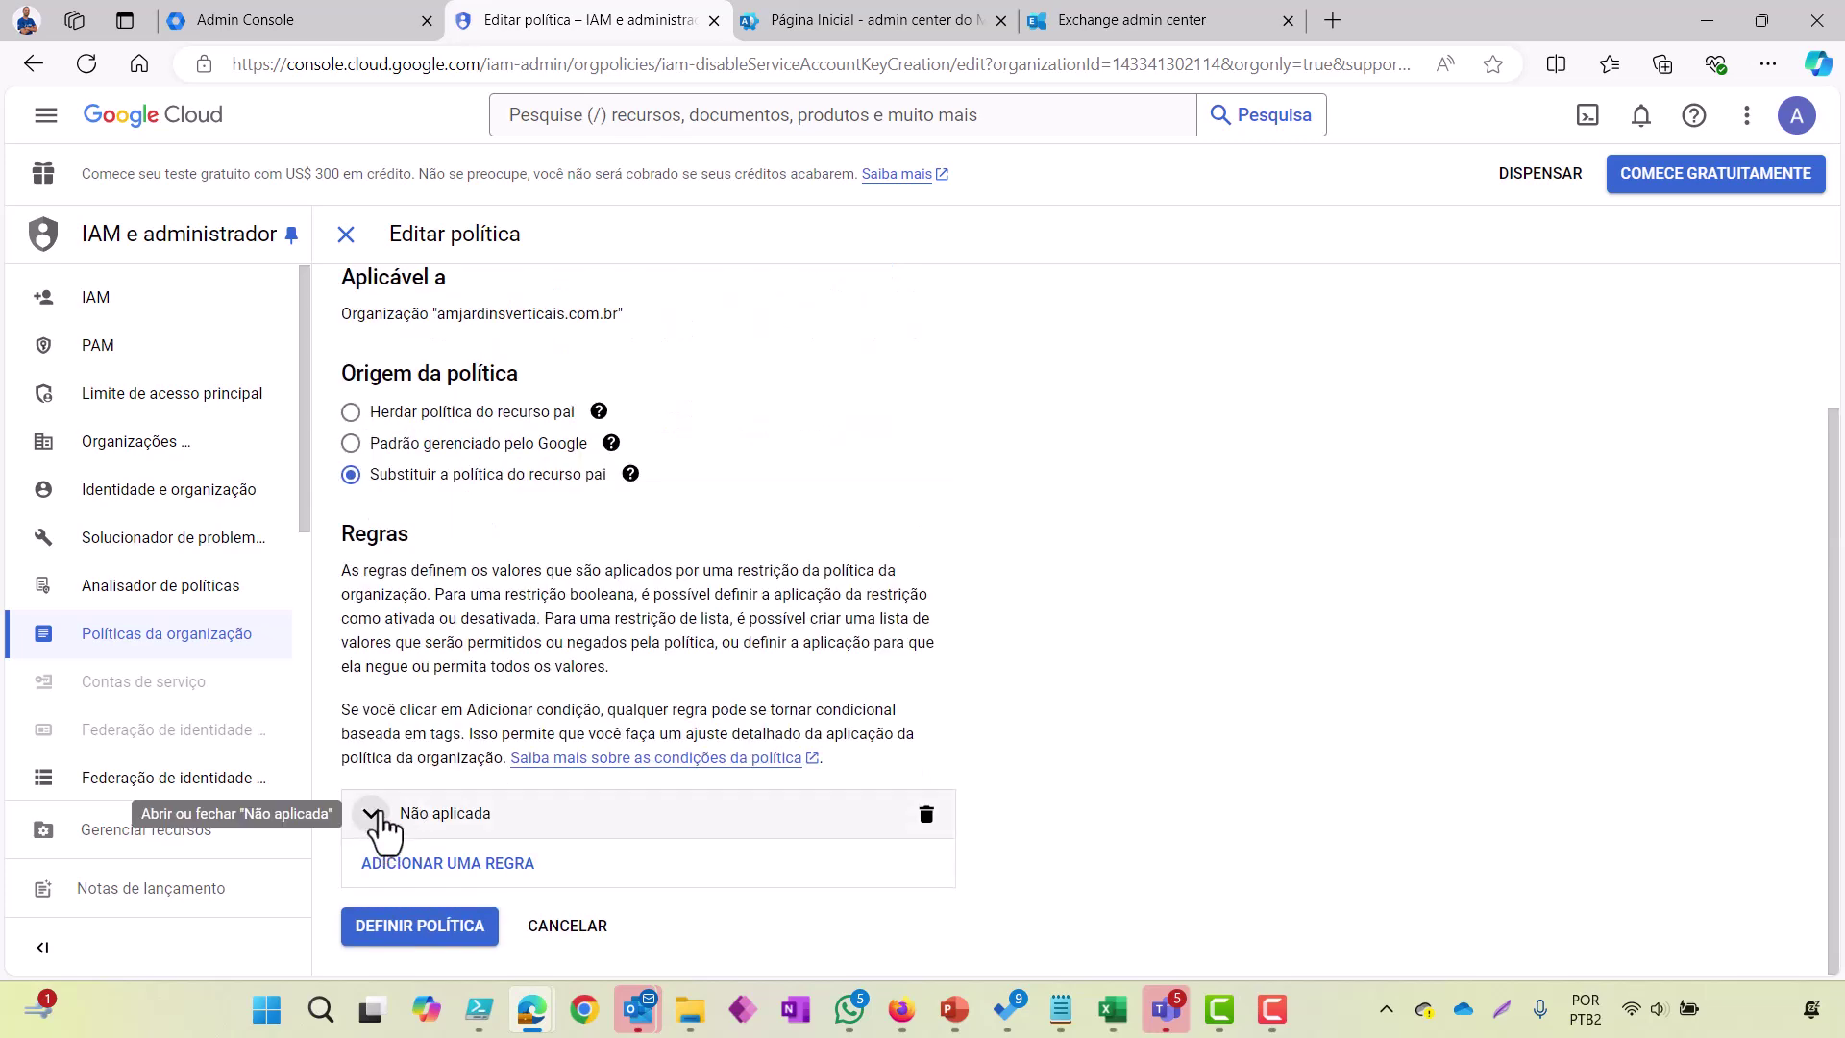
Step: Review the Não aplicada rule and save the policy with DEFINIR POLÍTICA
scroll(488, 738, up, 2)
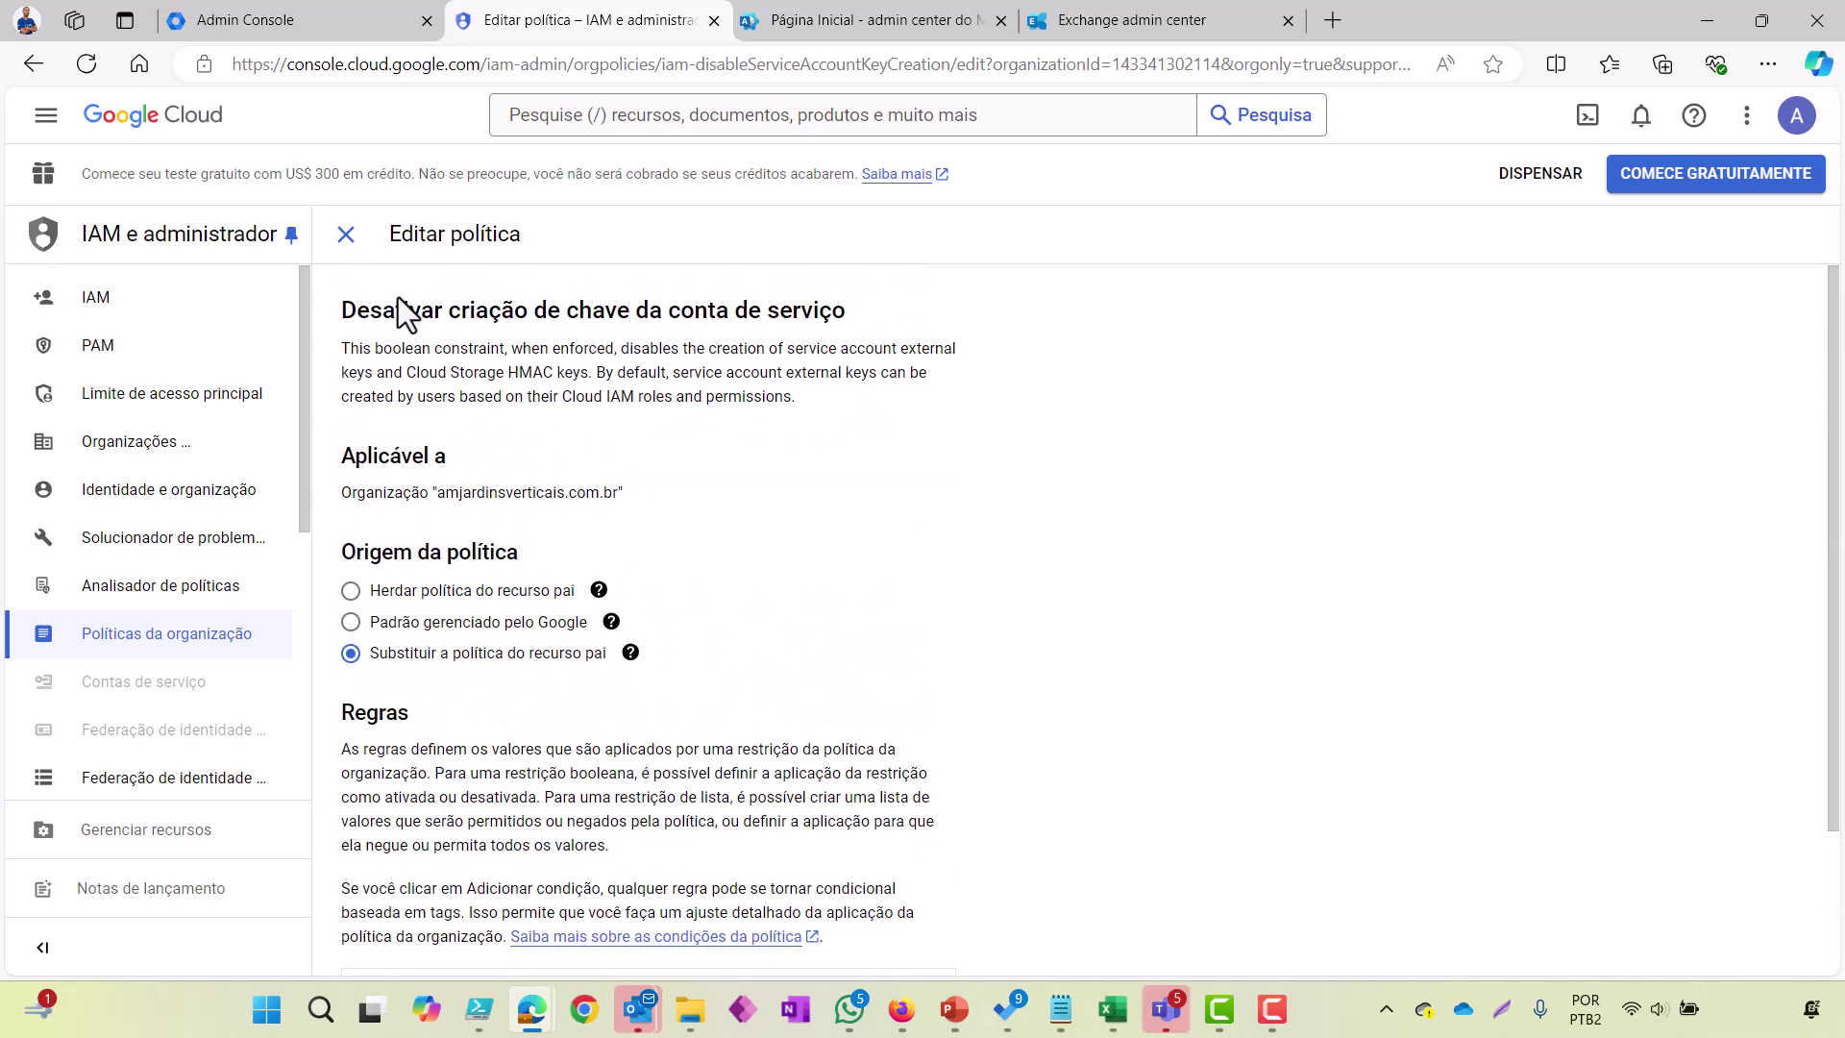
scroll(521, 527, down, 2)
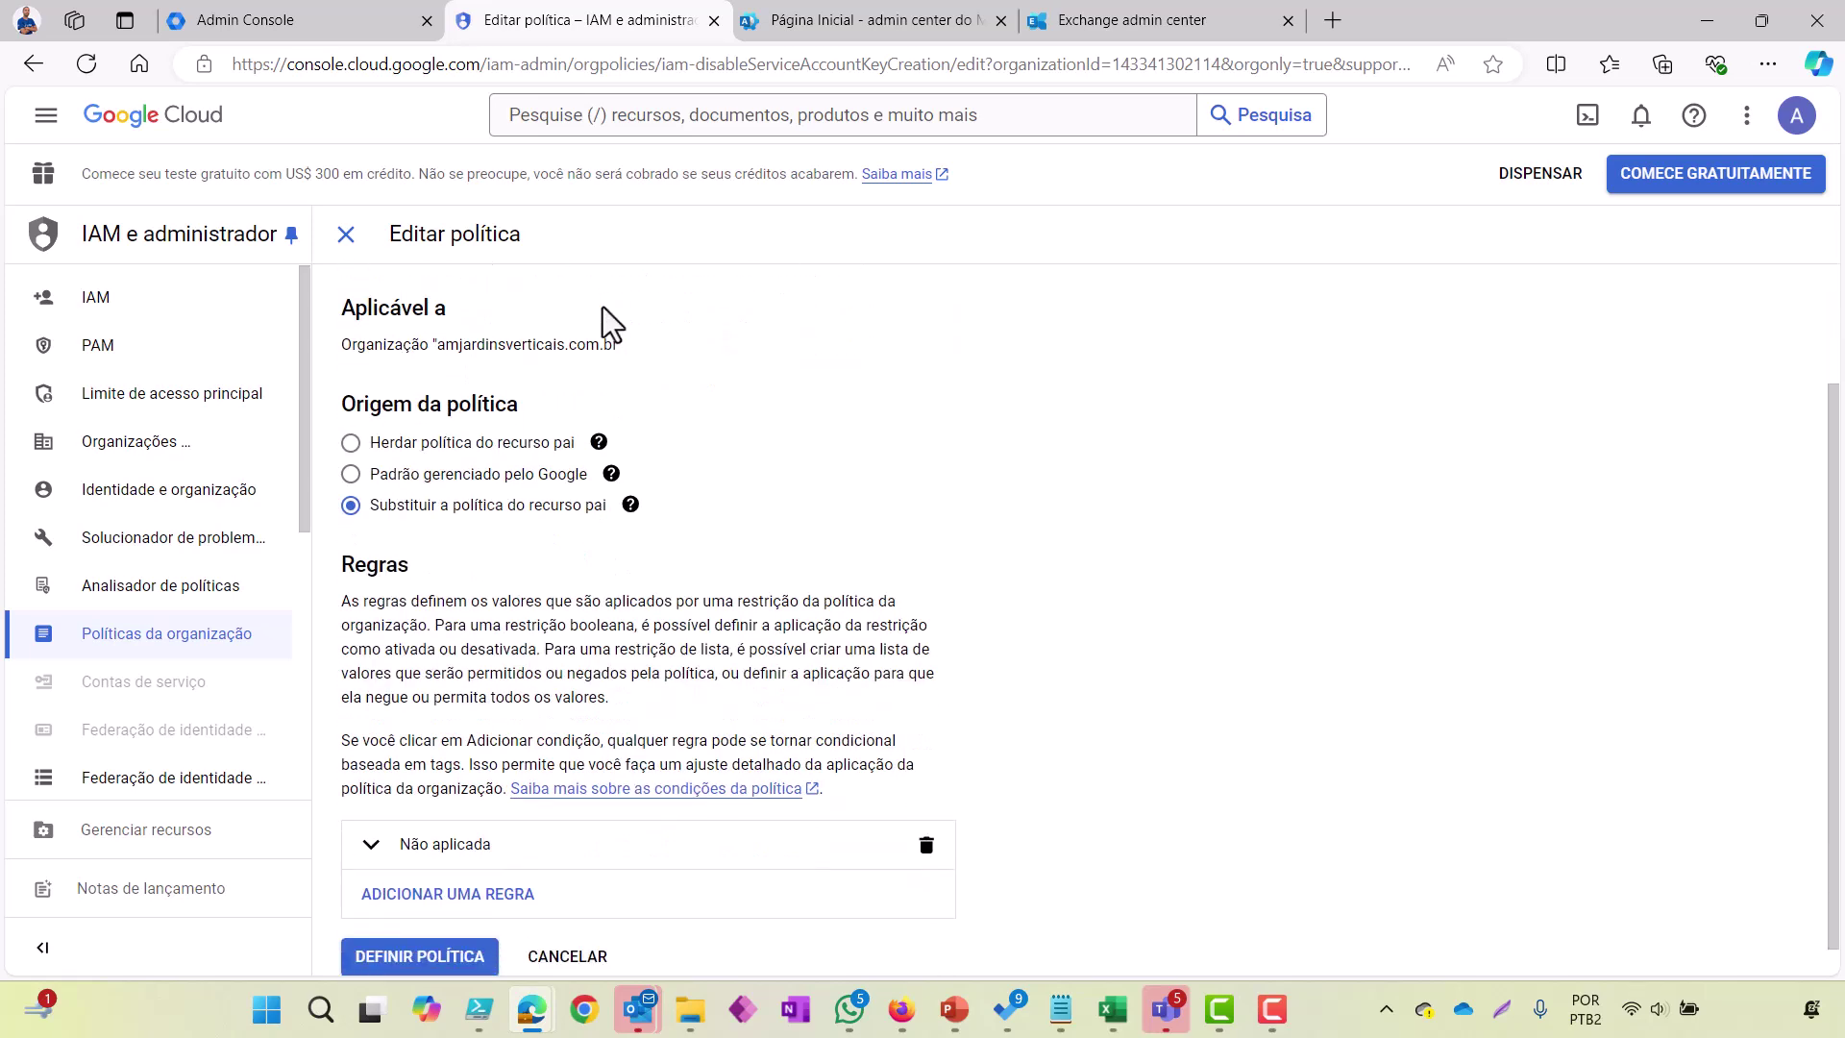
click(371, 816)
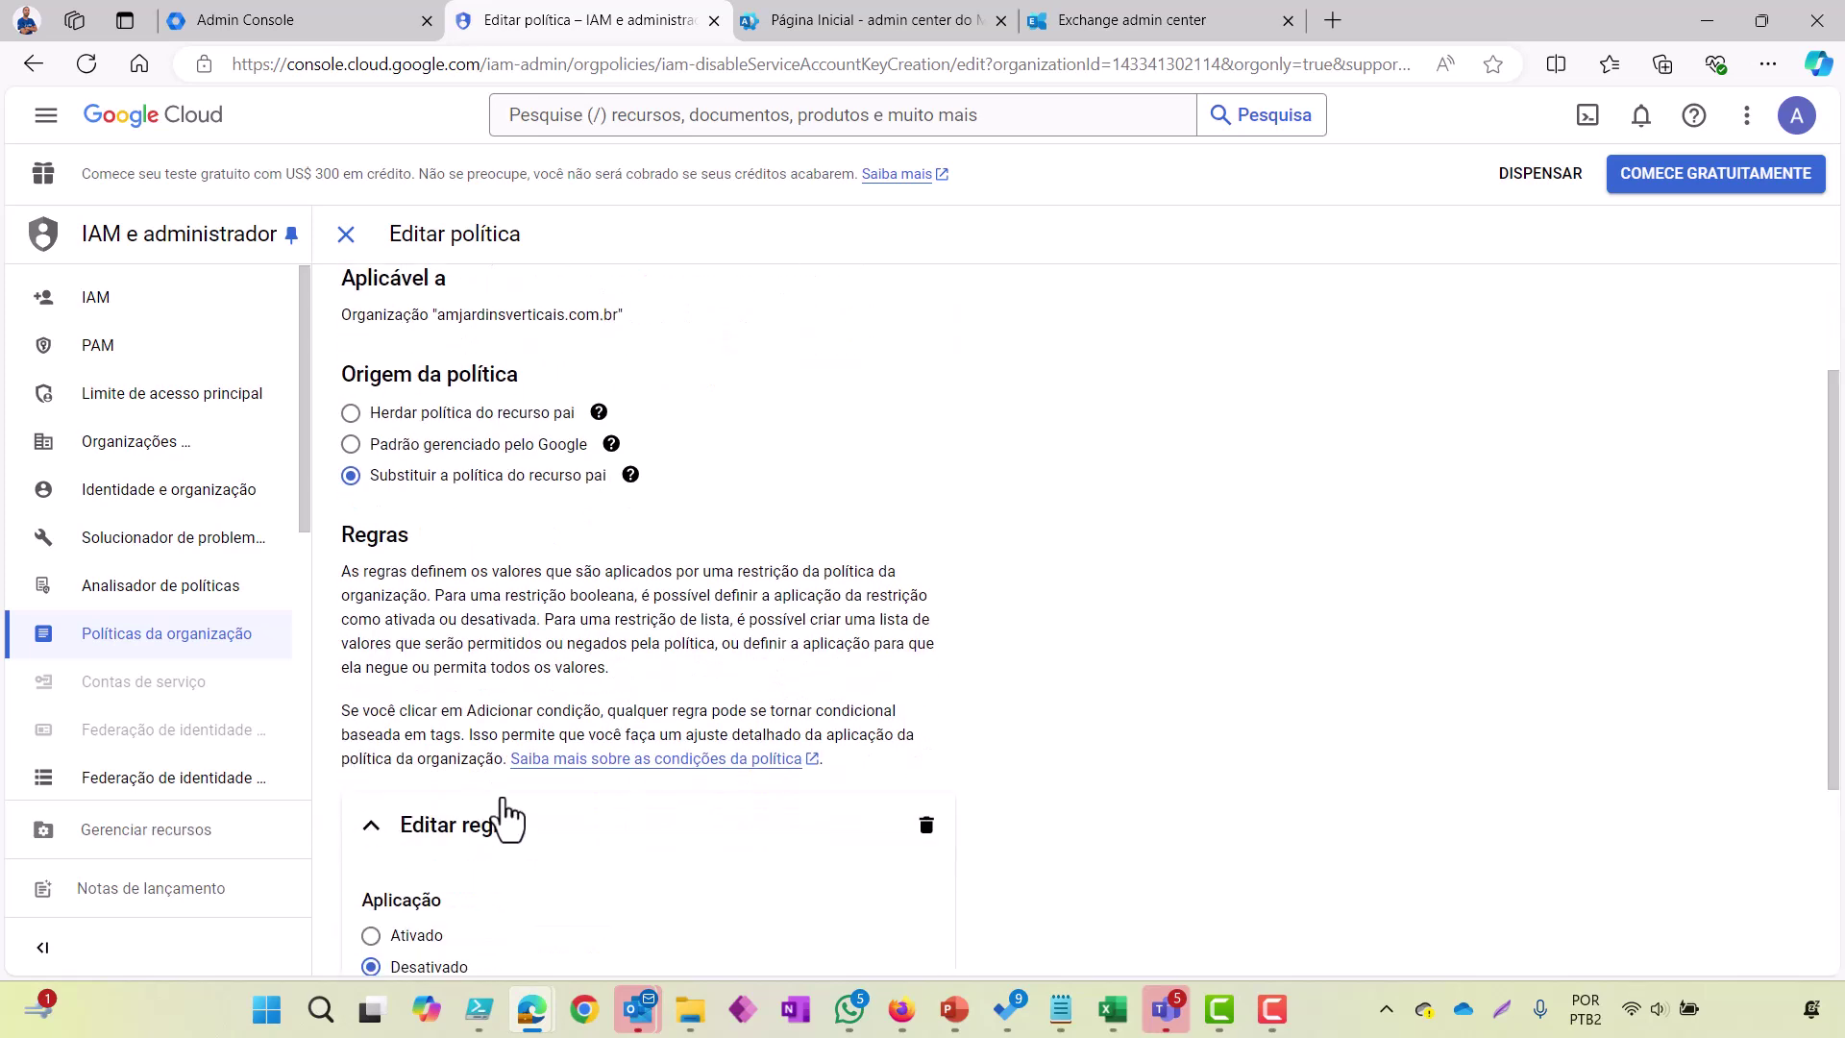
scroll(506, 817, down, 2)
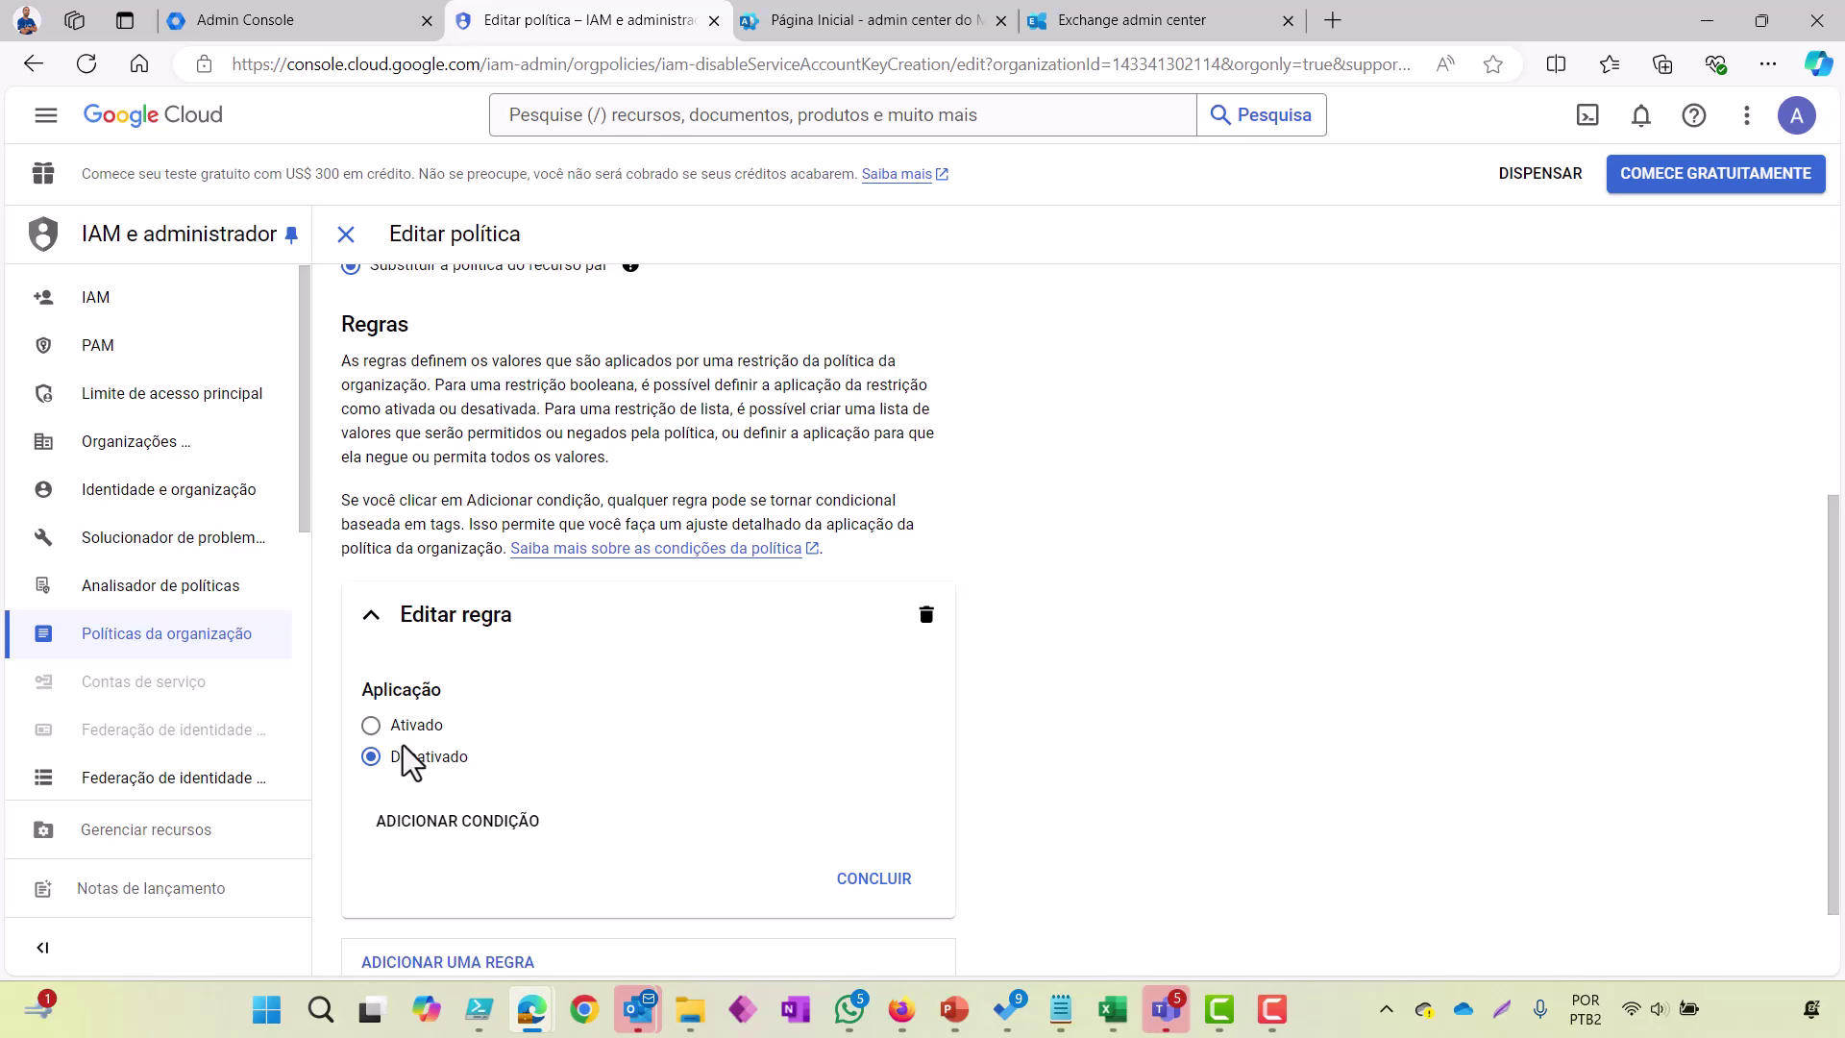
scroll(401, 746, up, 4)
scroll(402, 746, down, 5)
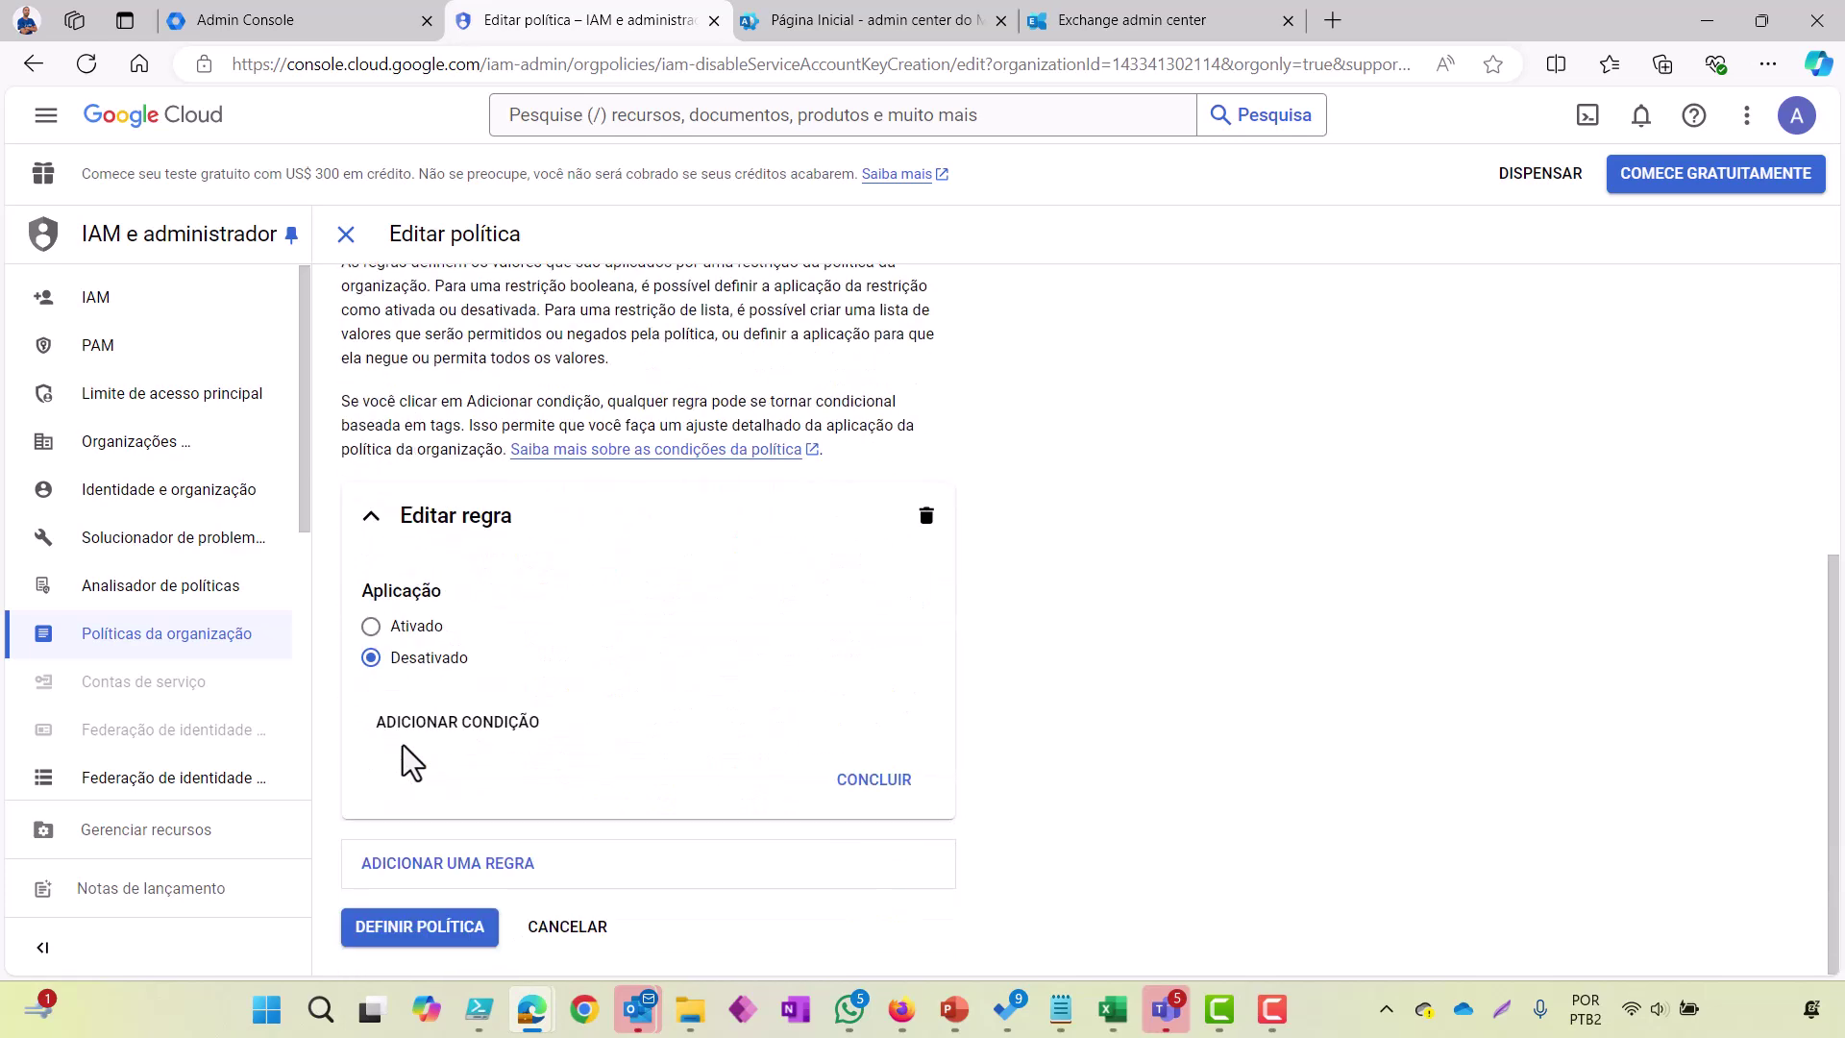
click(877, 781)
click(428, 932)
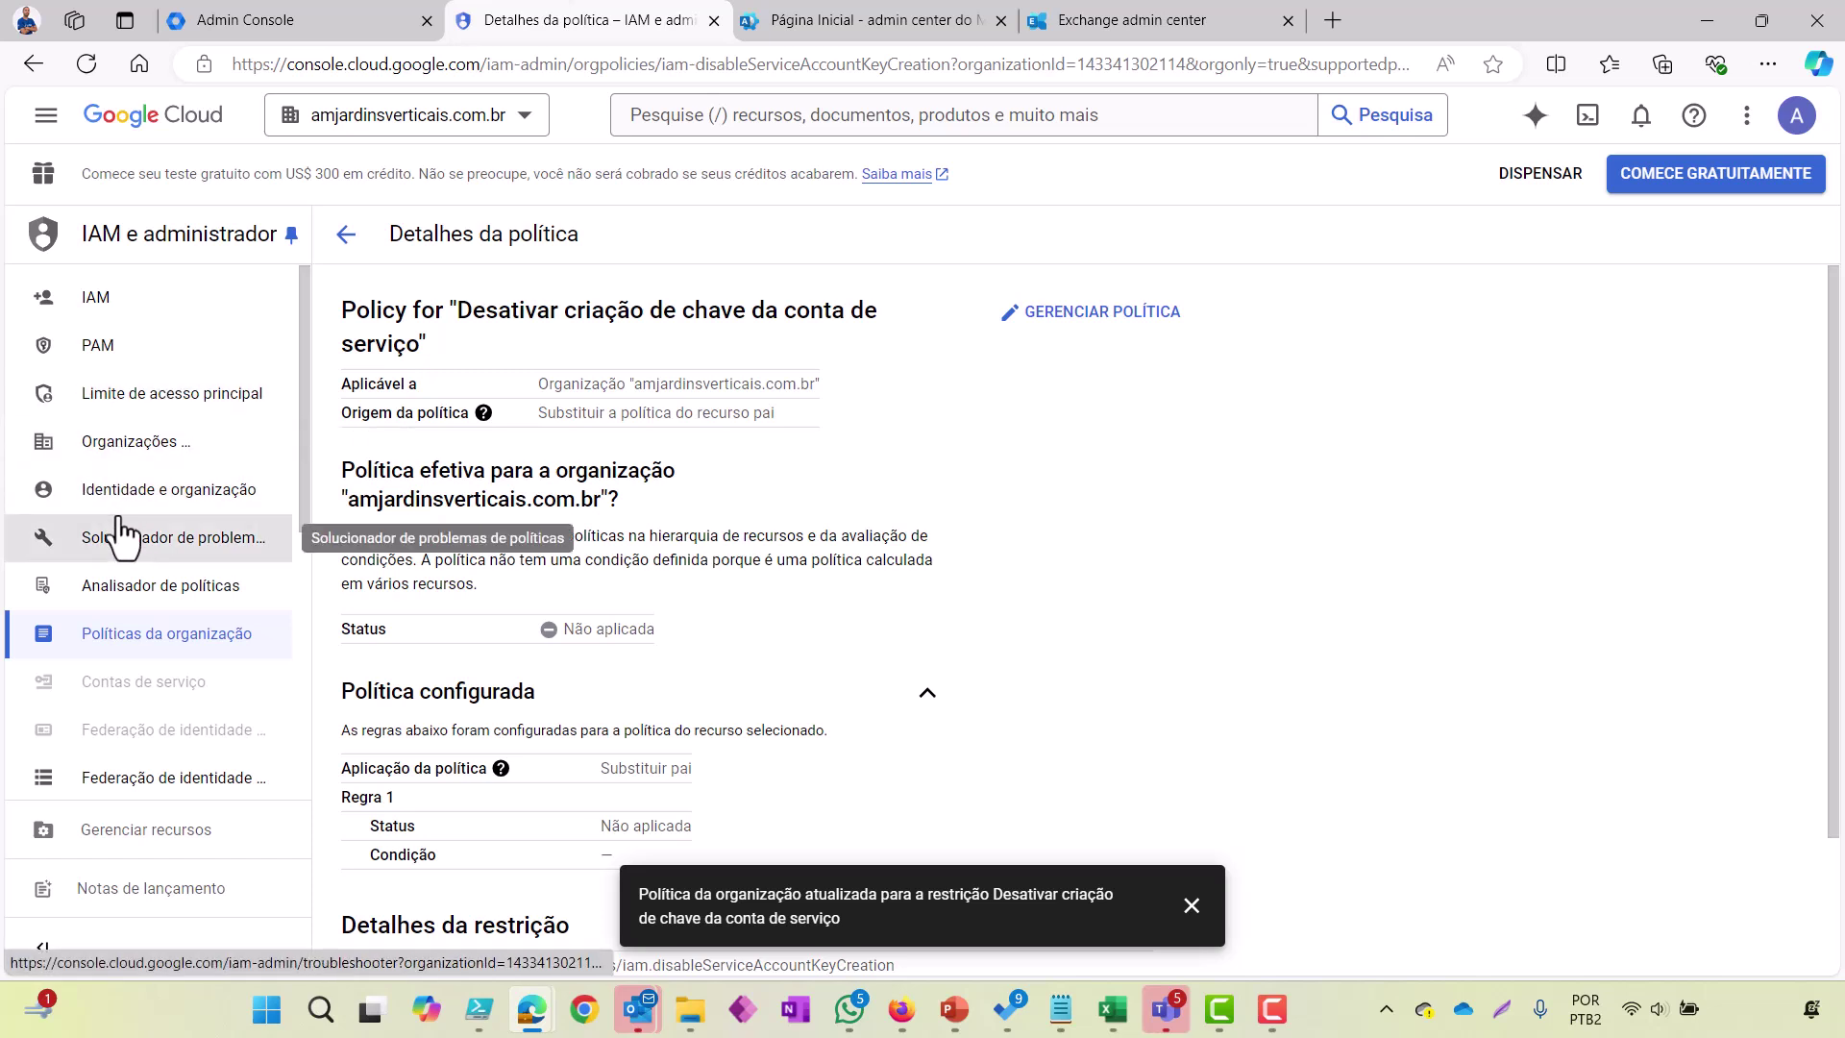
Step: Switch to project Migracao, go to Service accounts and open migracaoemail's Actions menu
click(457, 142)
click(600, 465)
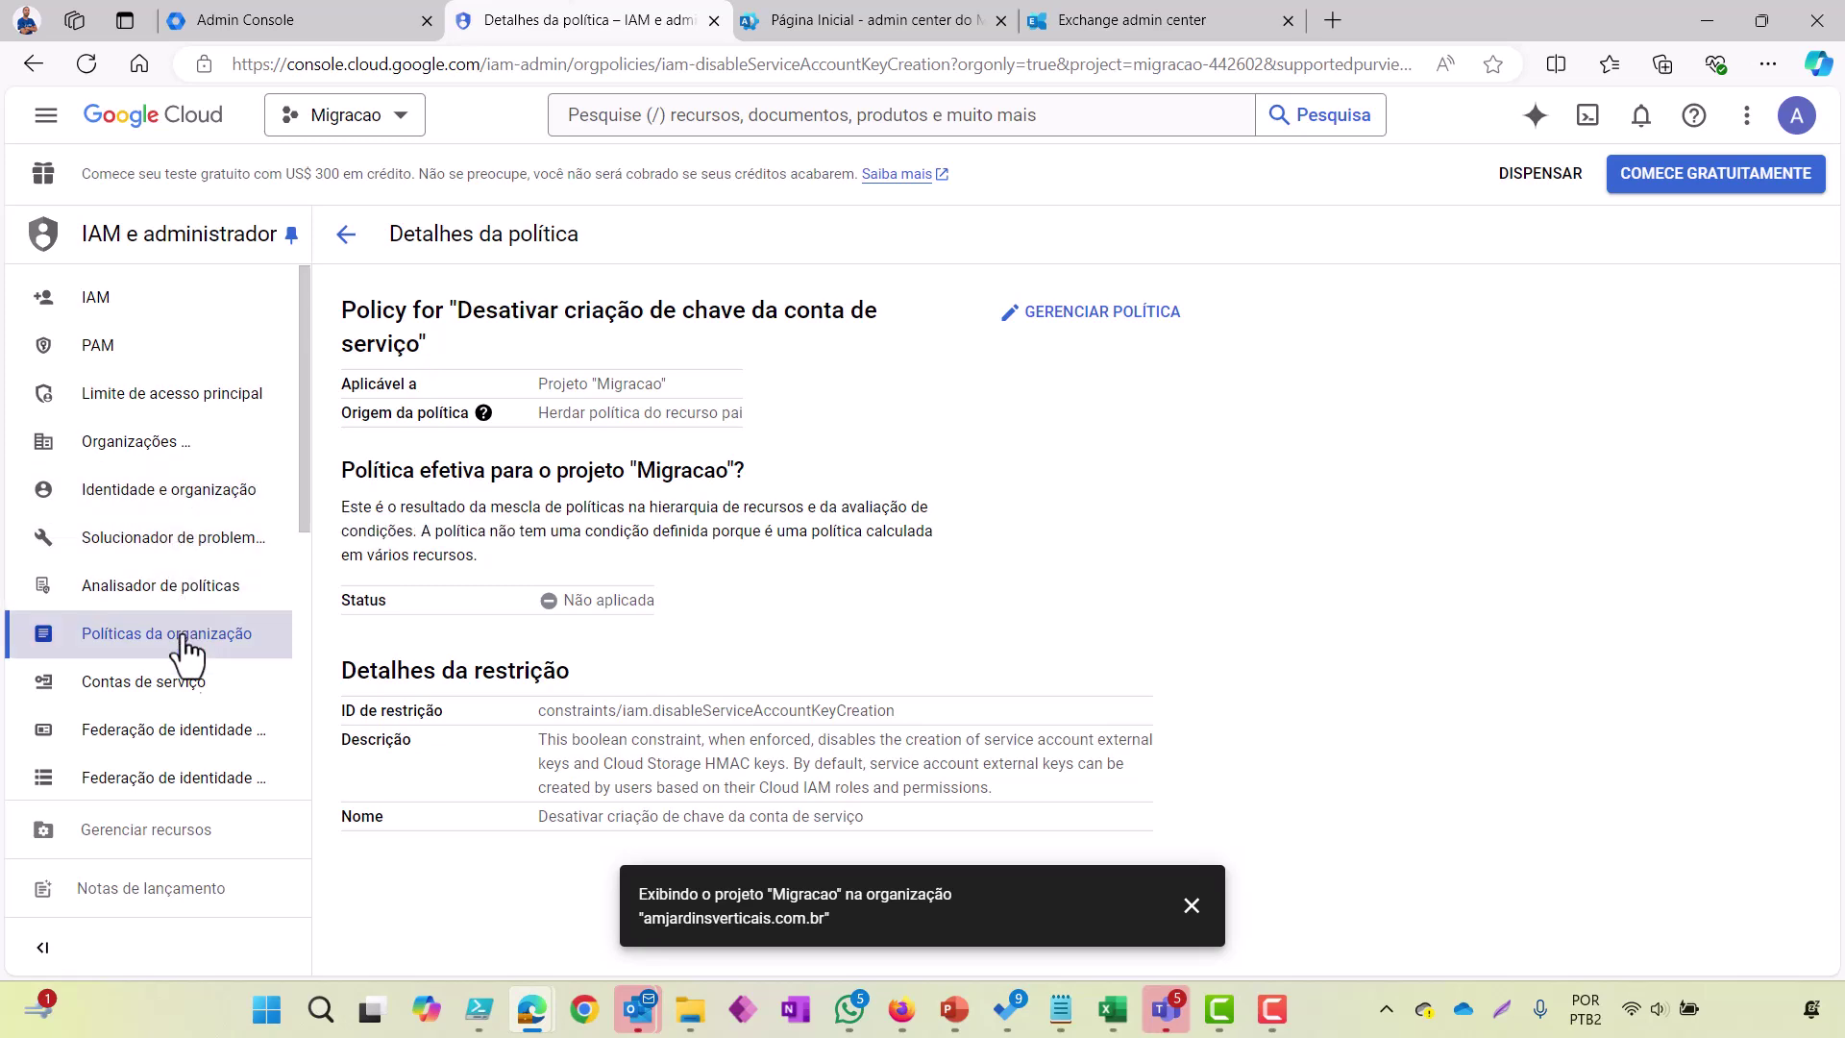
click(185, 699)
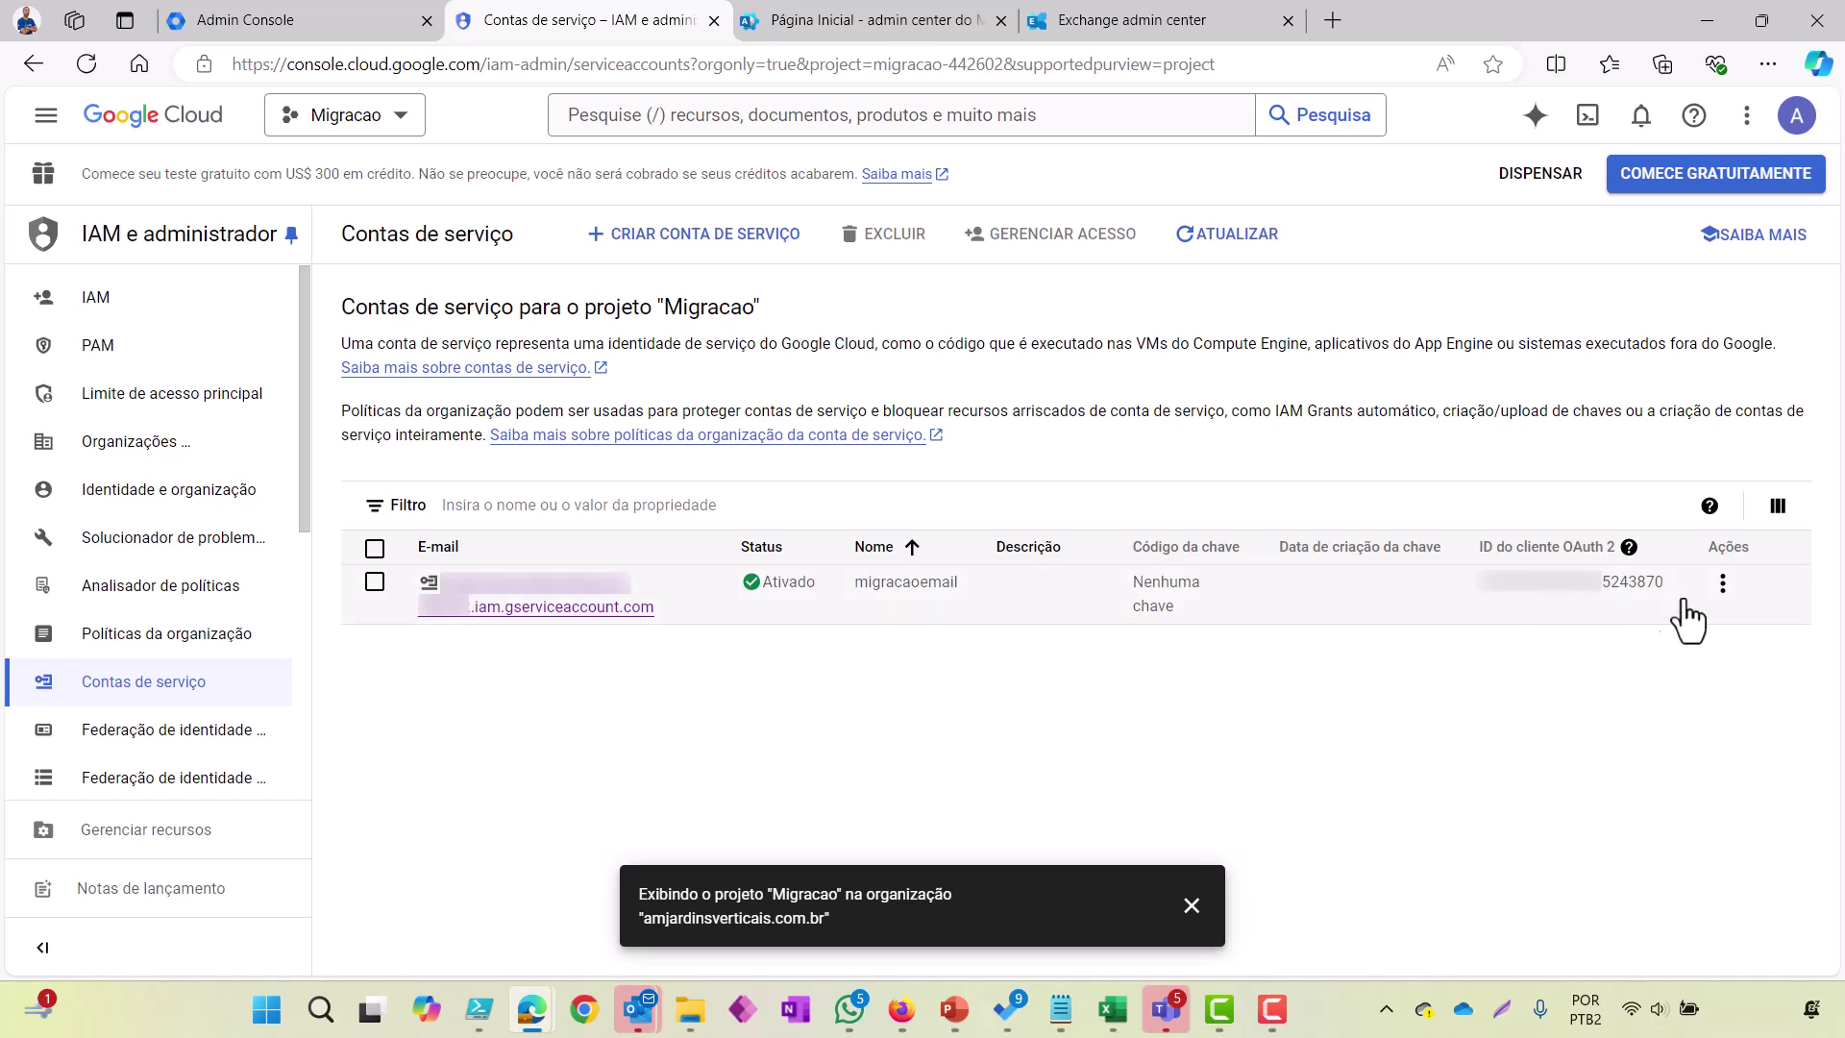
click(1723, 583)
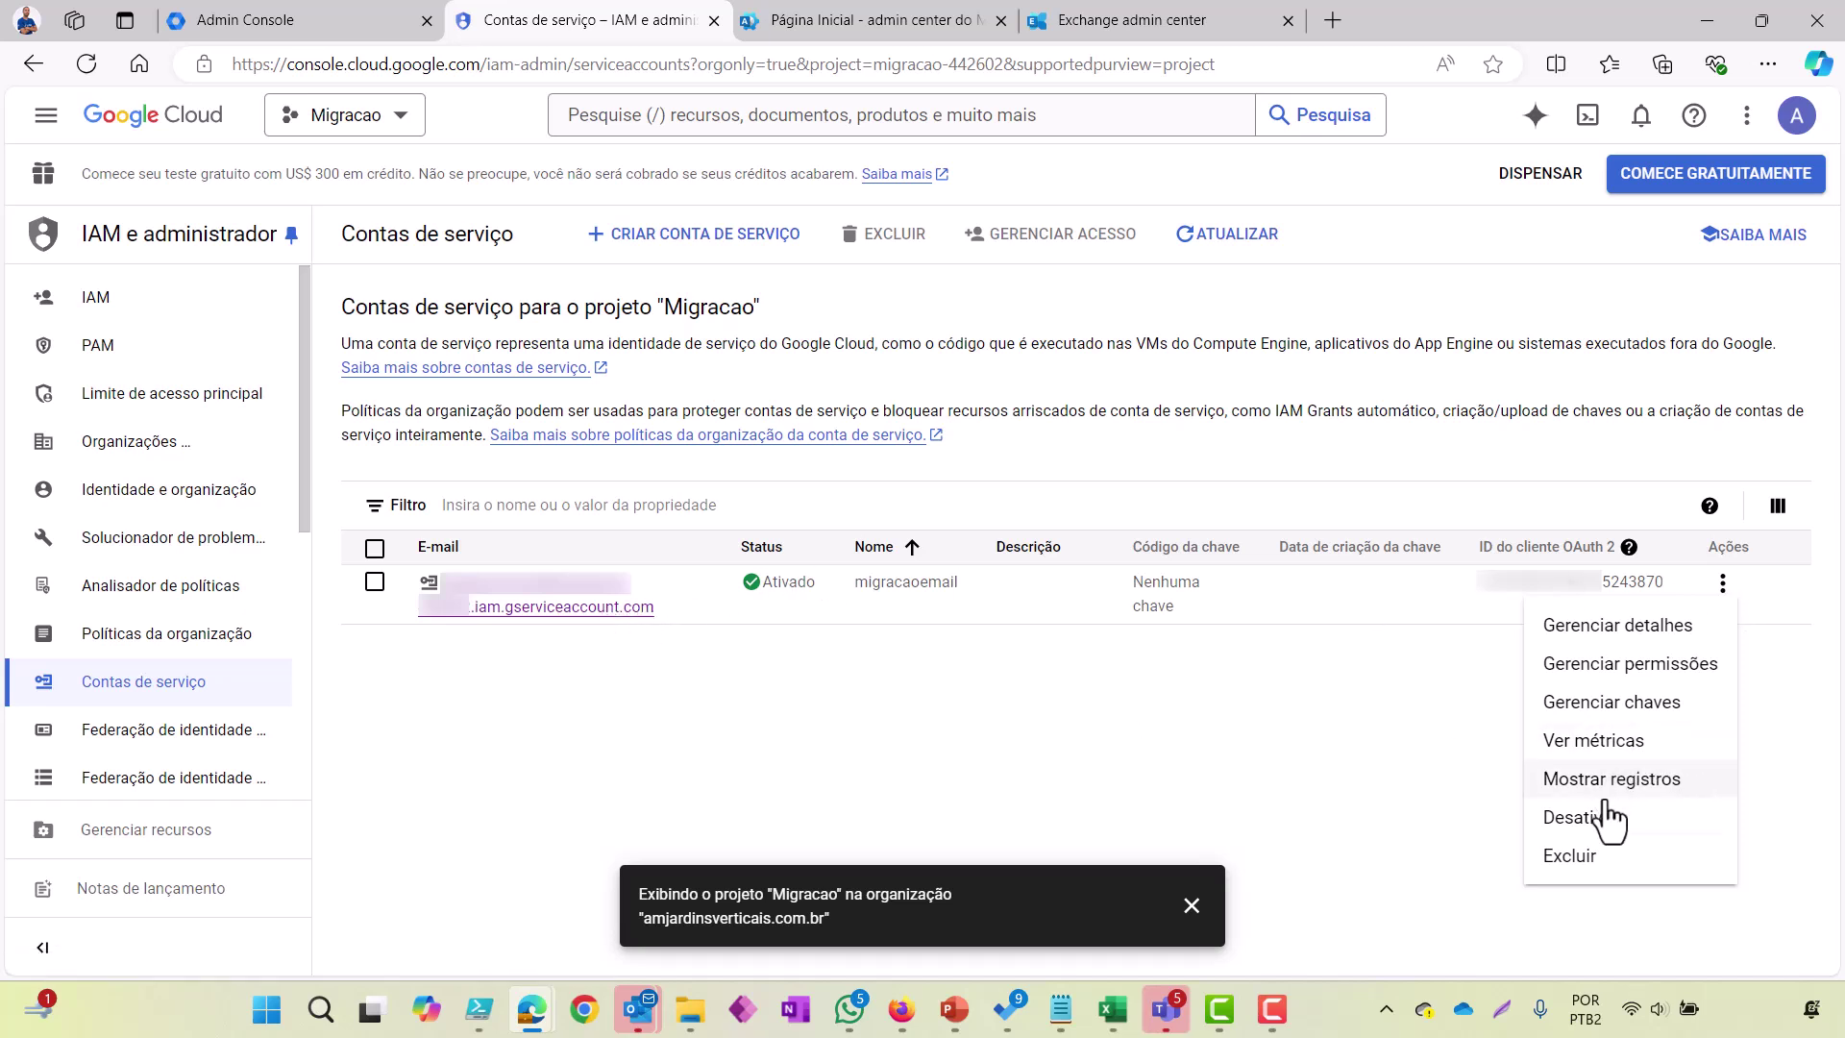
Step: Attempt a JSON key for migracaoemail, see iam.disableServiceAccountKeyCreation block it, then cancel
click(1634, 712)
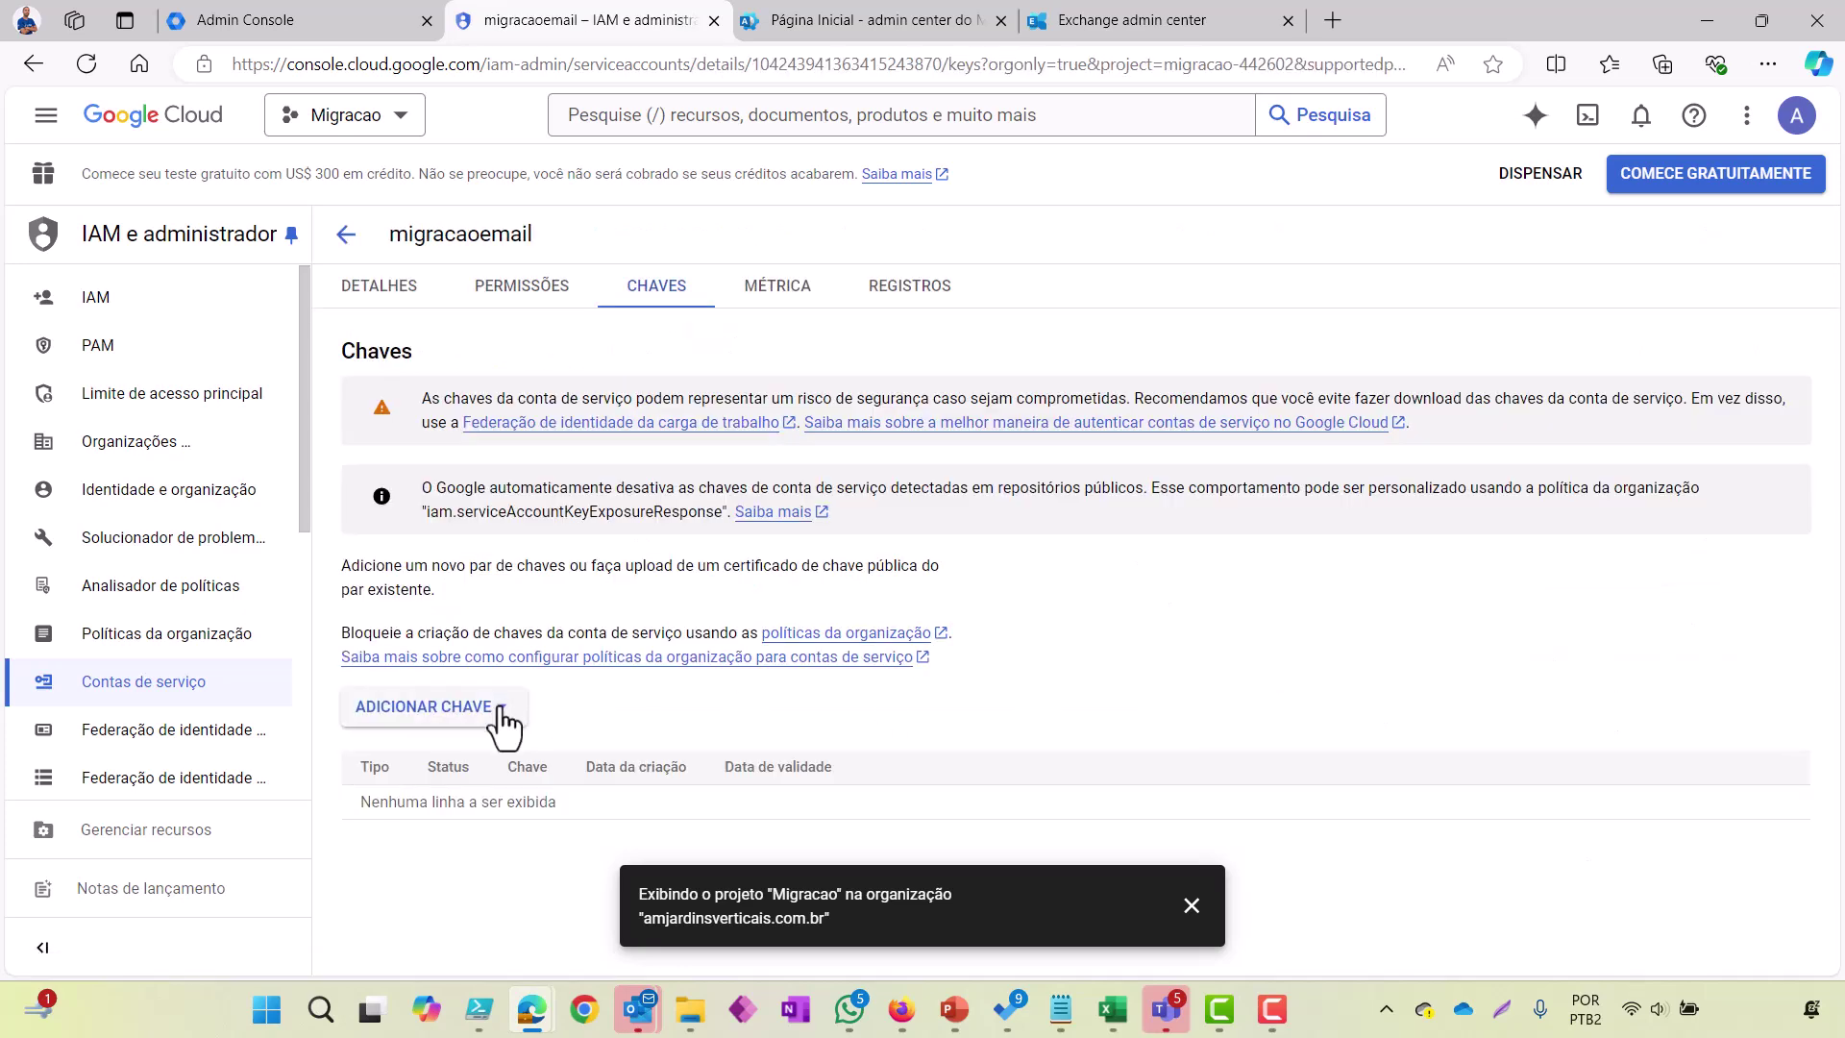
click(502, 723)
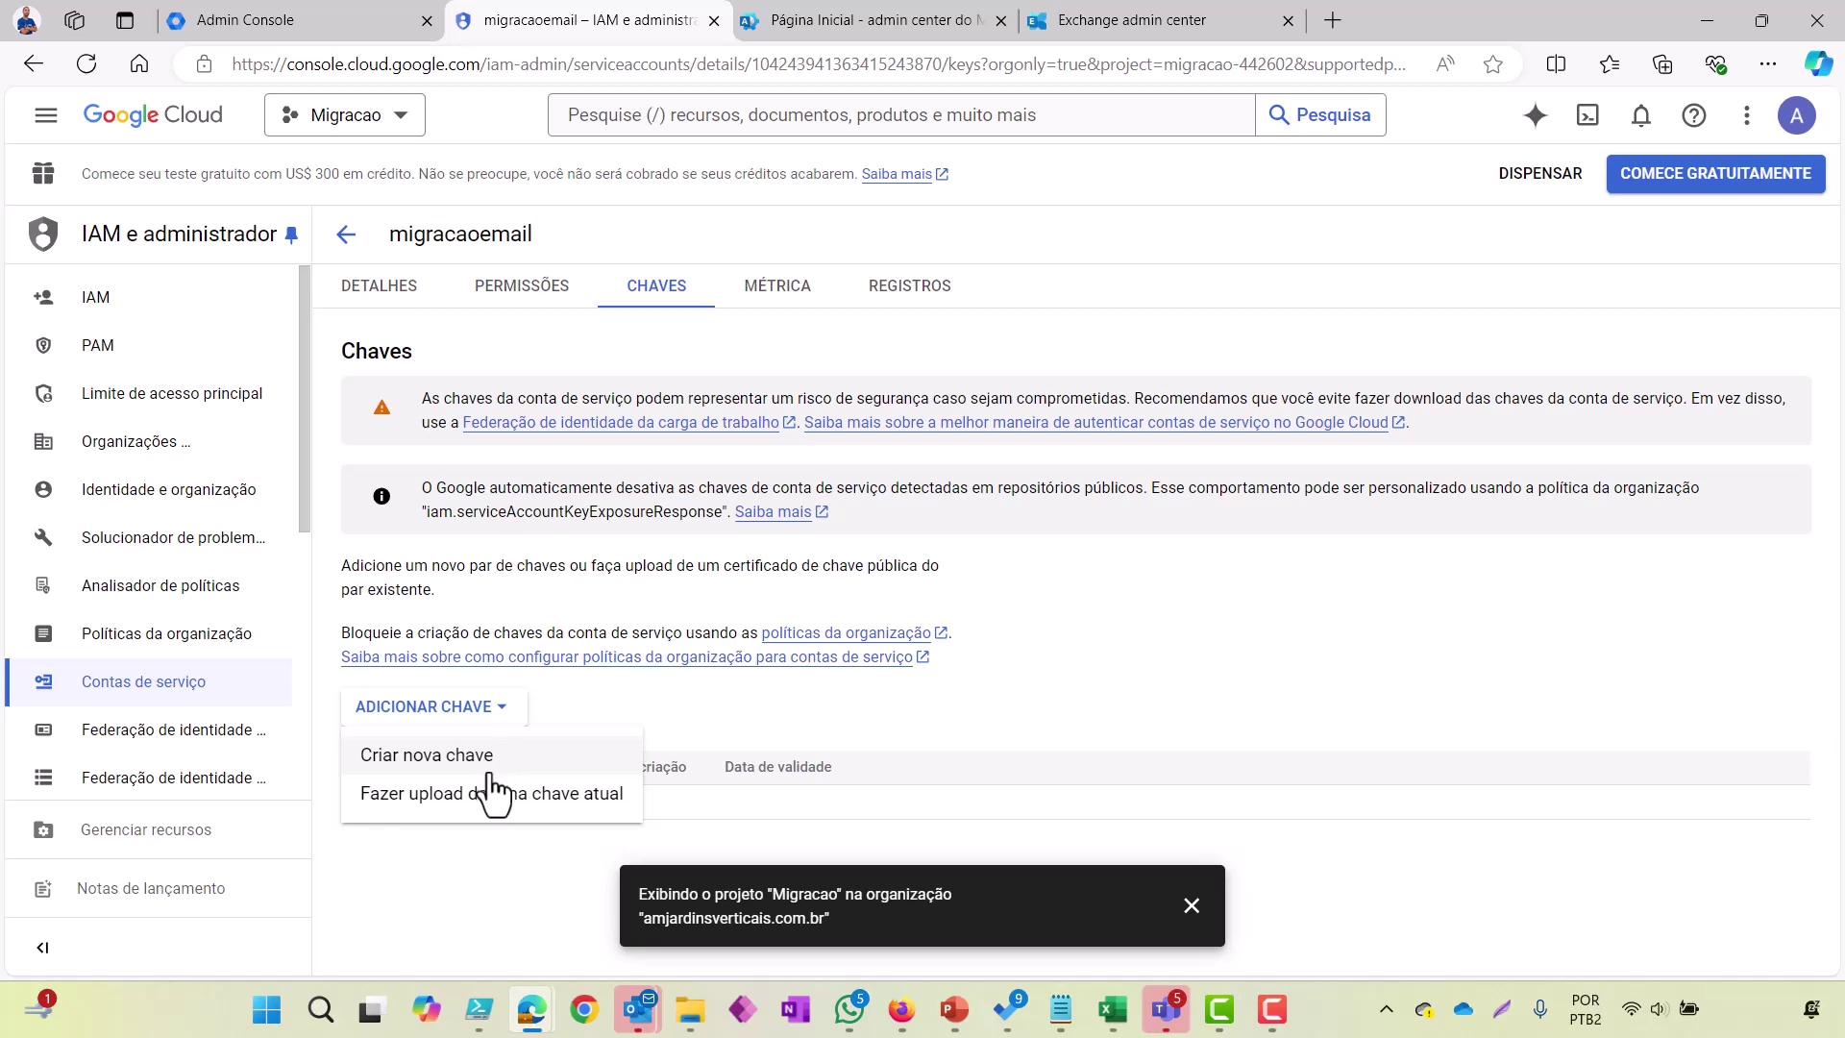
click(490, 759)
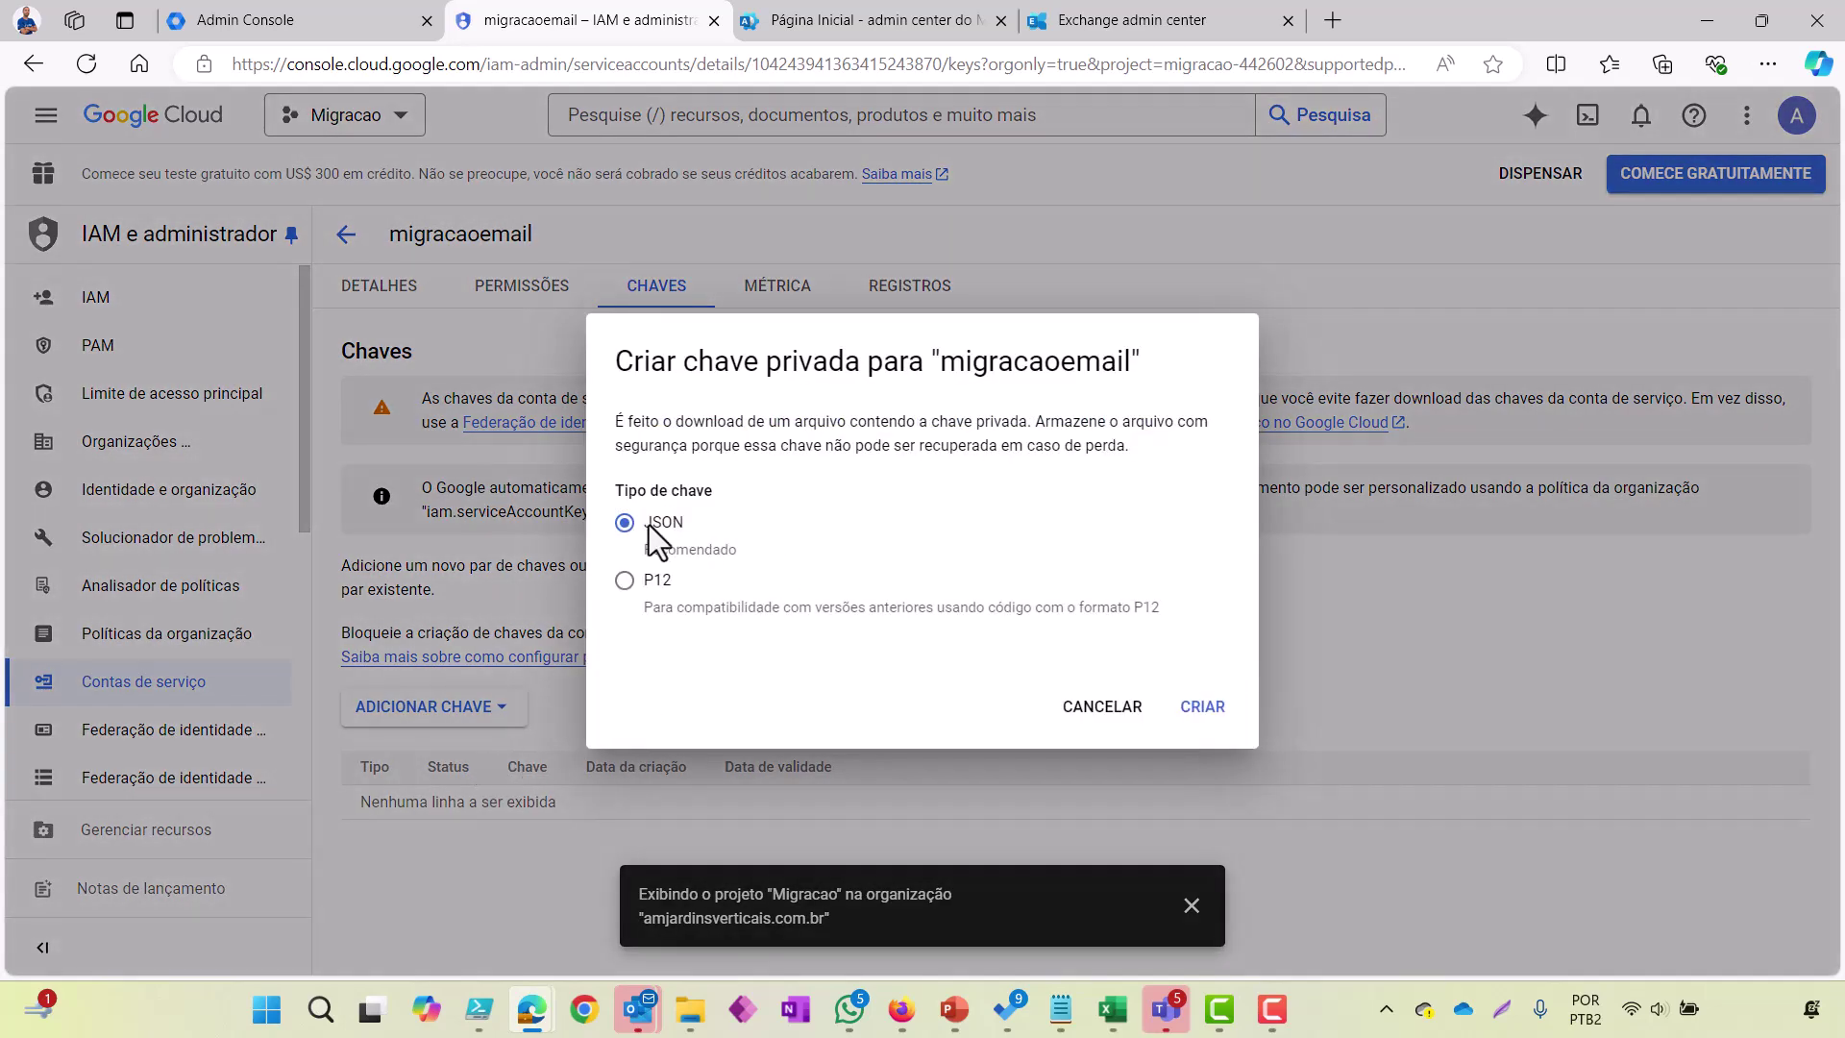
click(1213, 714)
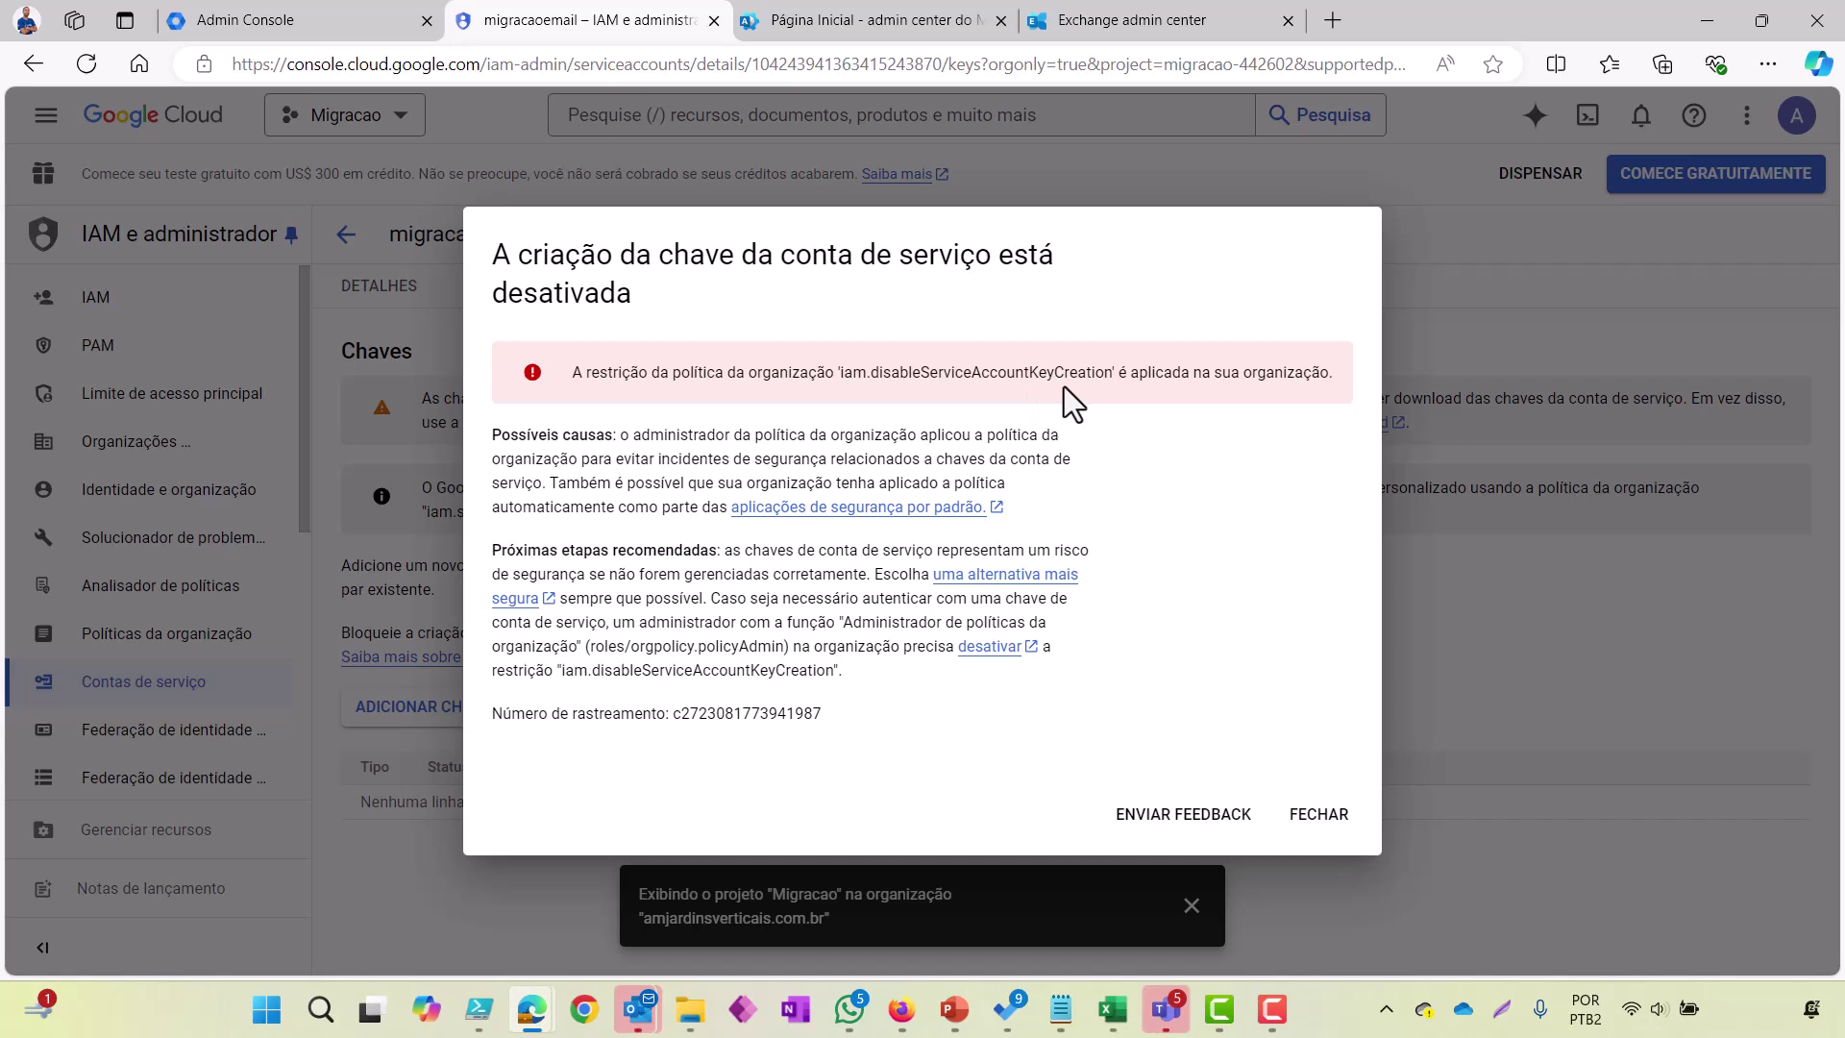
drag(1113, 377, 886, 382)
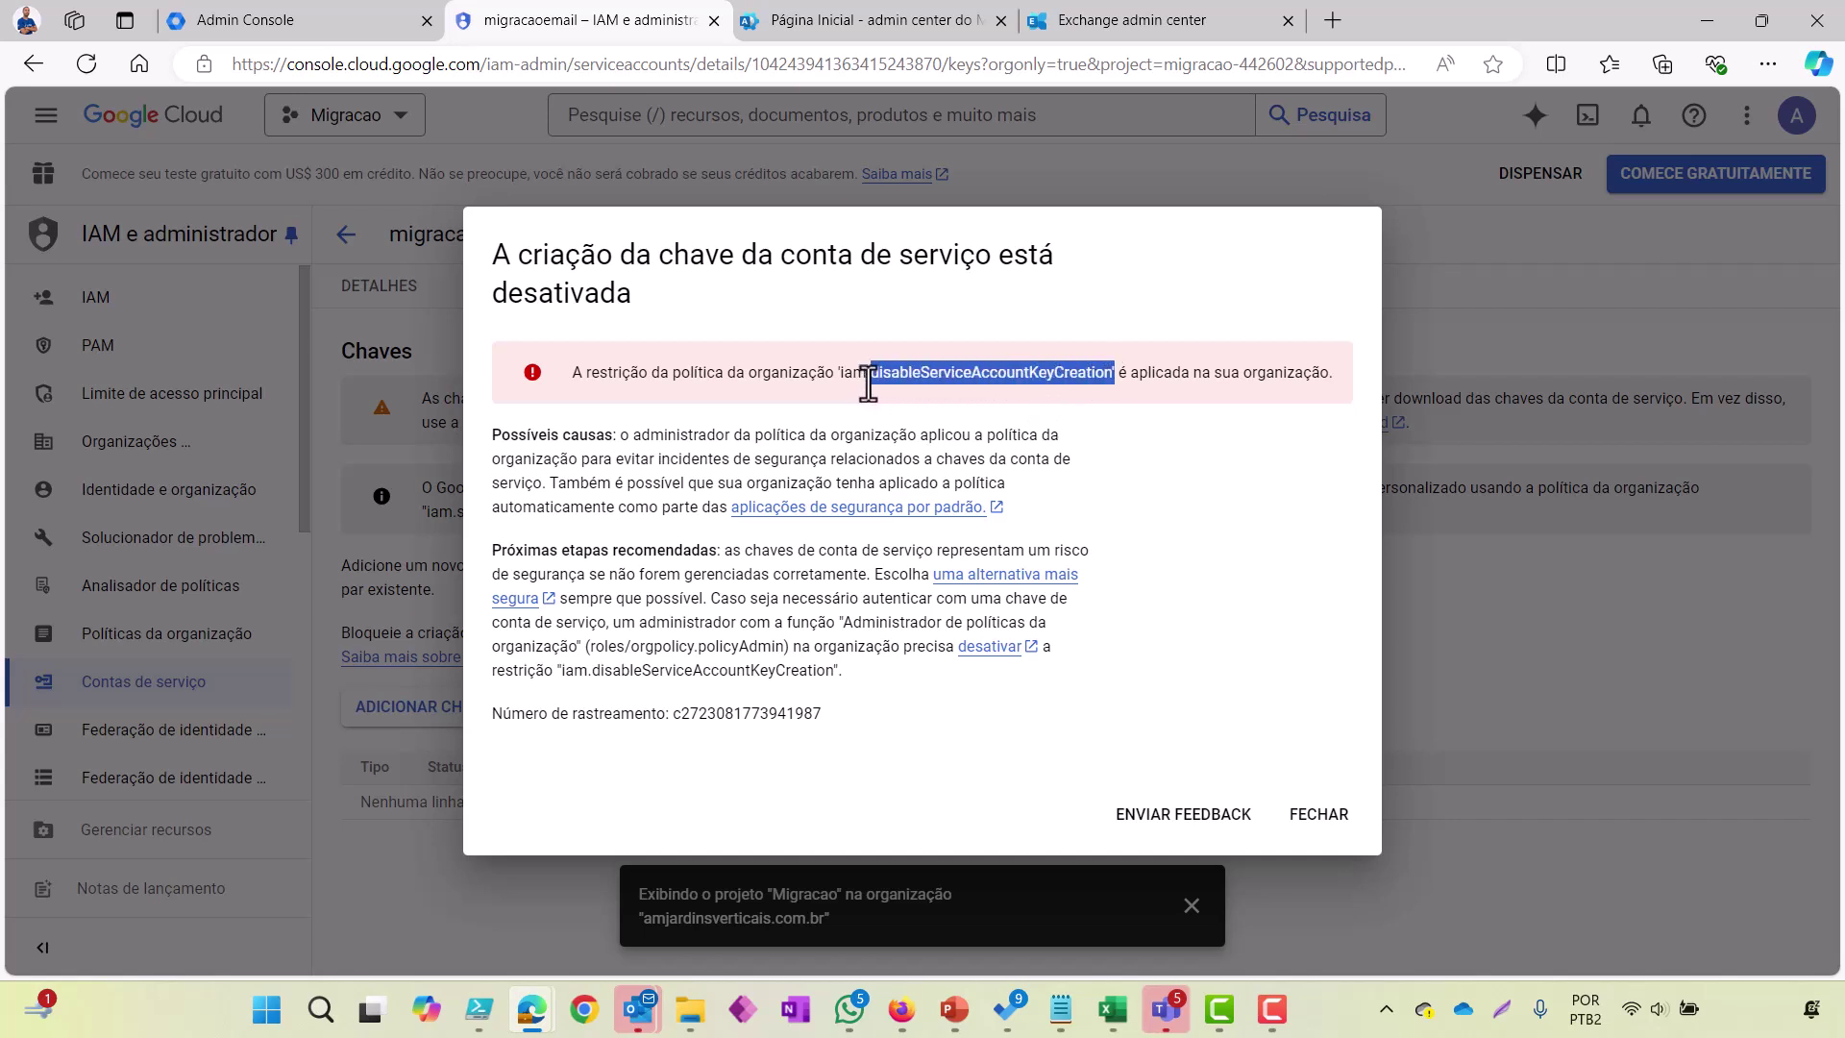
click(1315, 817)
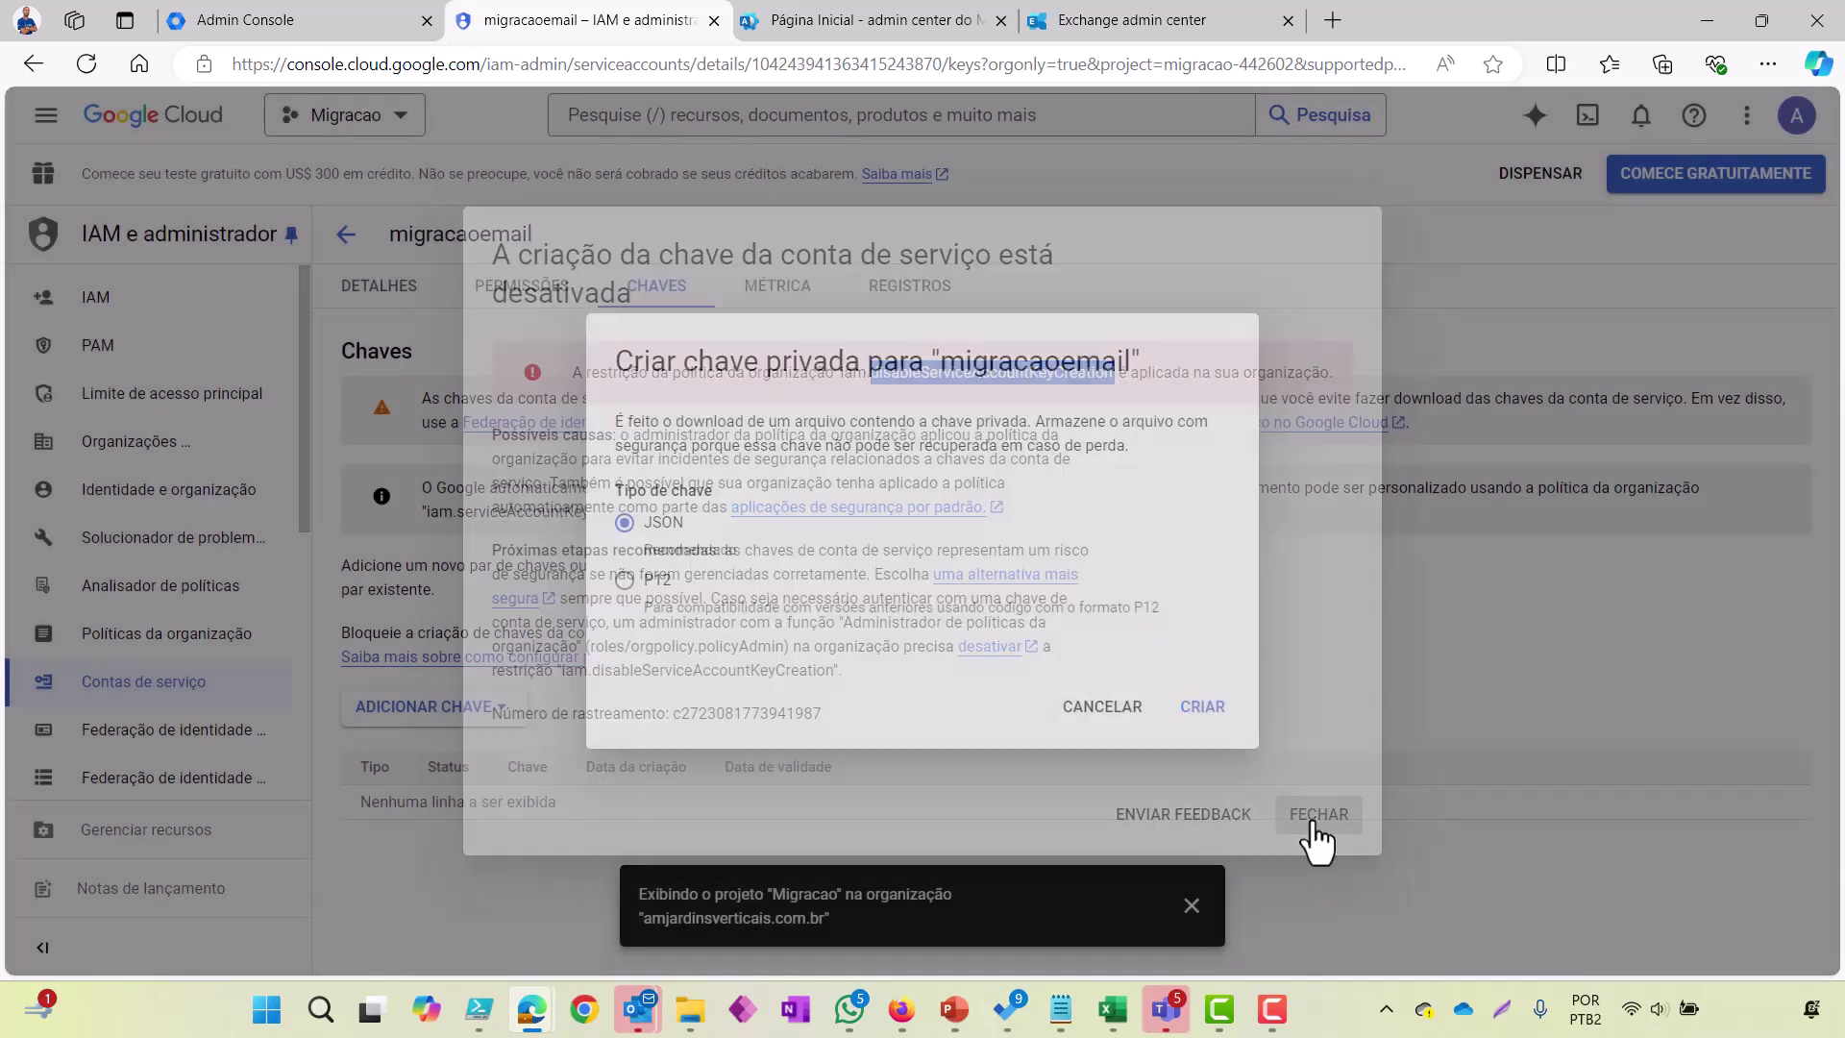
click(1096, 716)
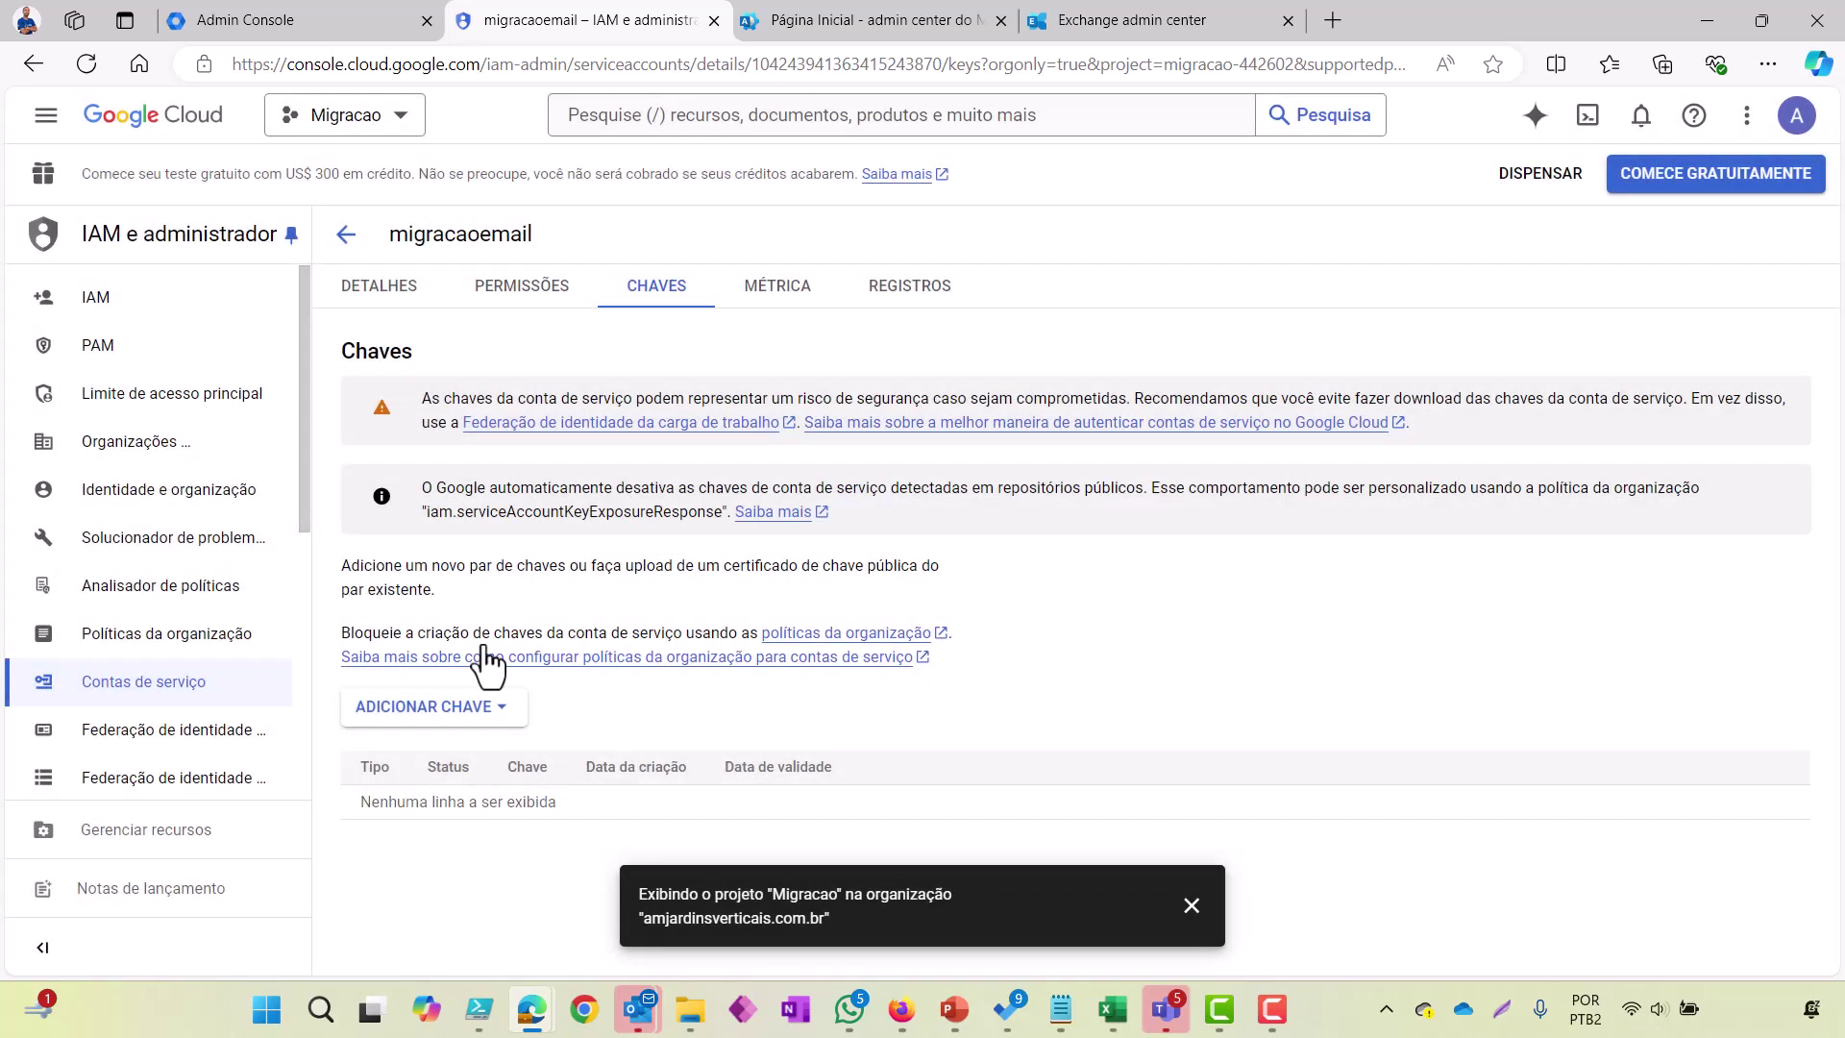
Step: Find the disableServiceAccountKeyCreation policy in the 200-per-page list and open its details
click(165, 635)
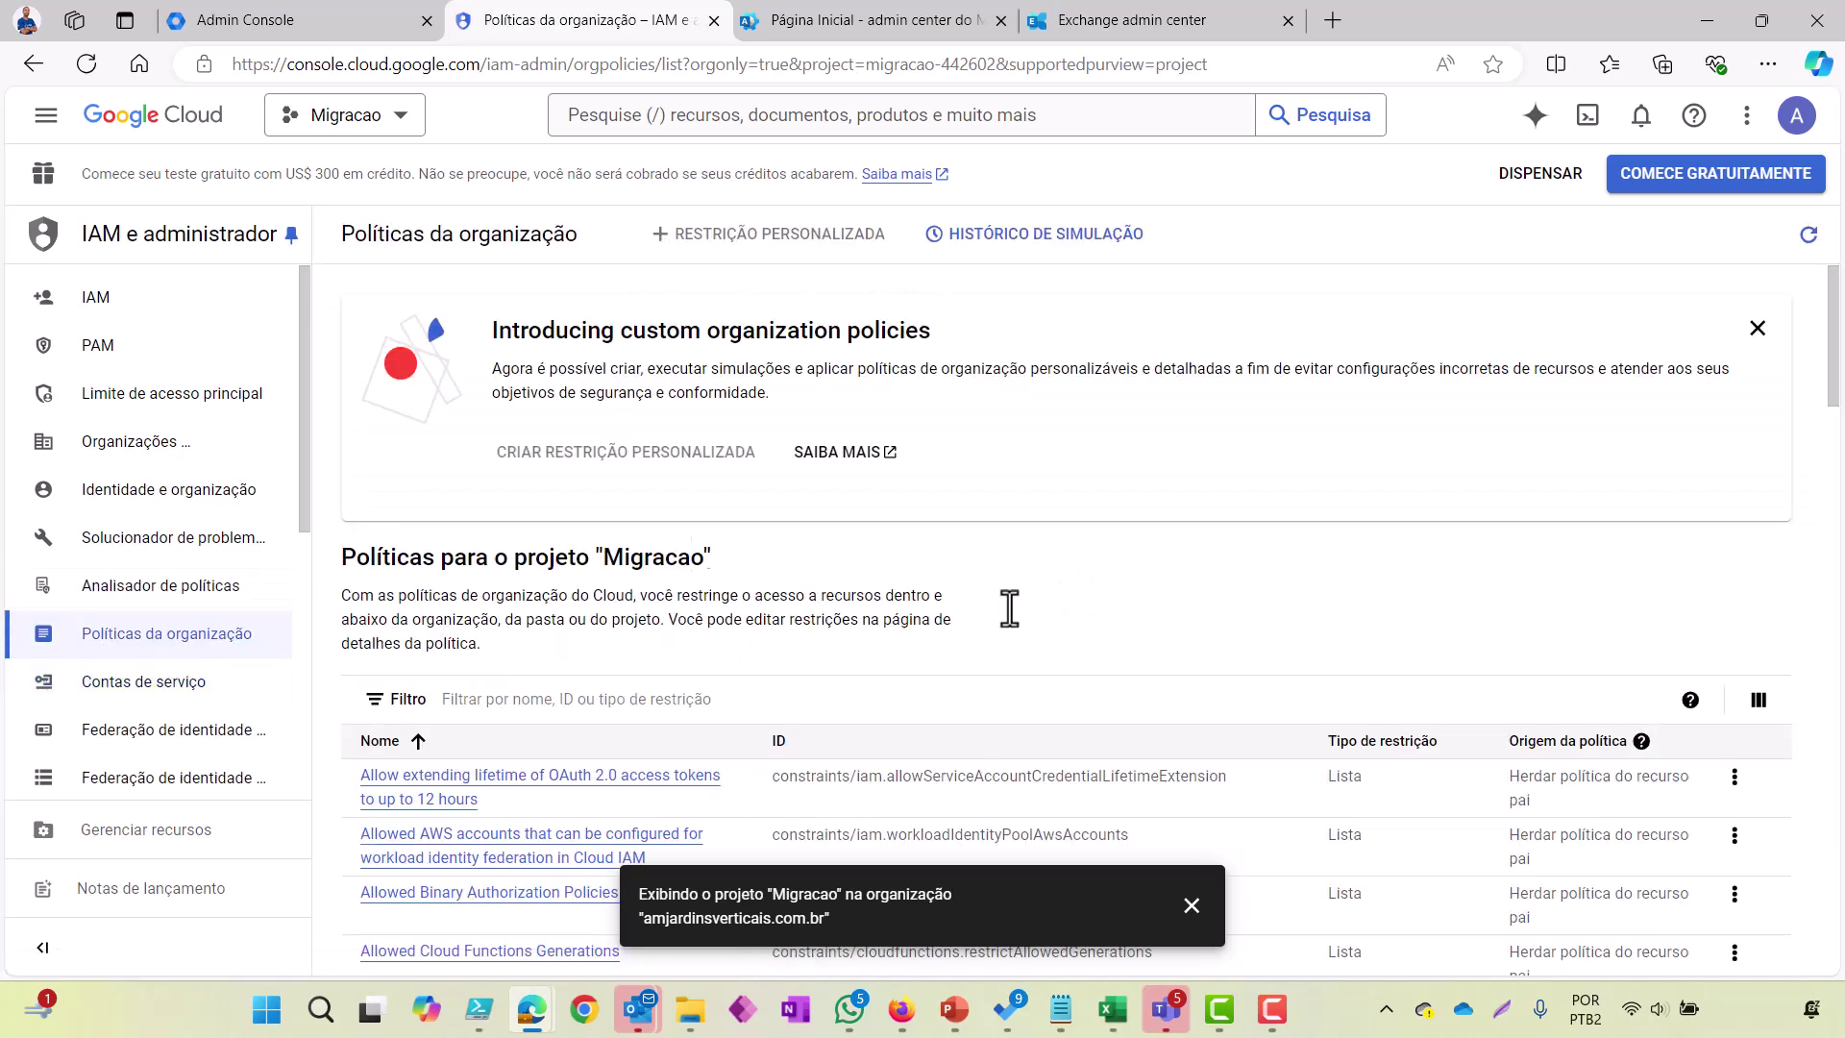
scroll(1432, 631, down, 5)
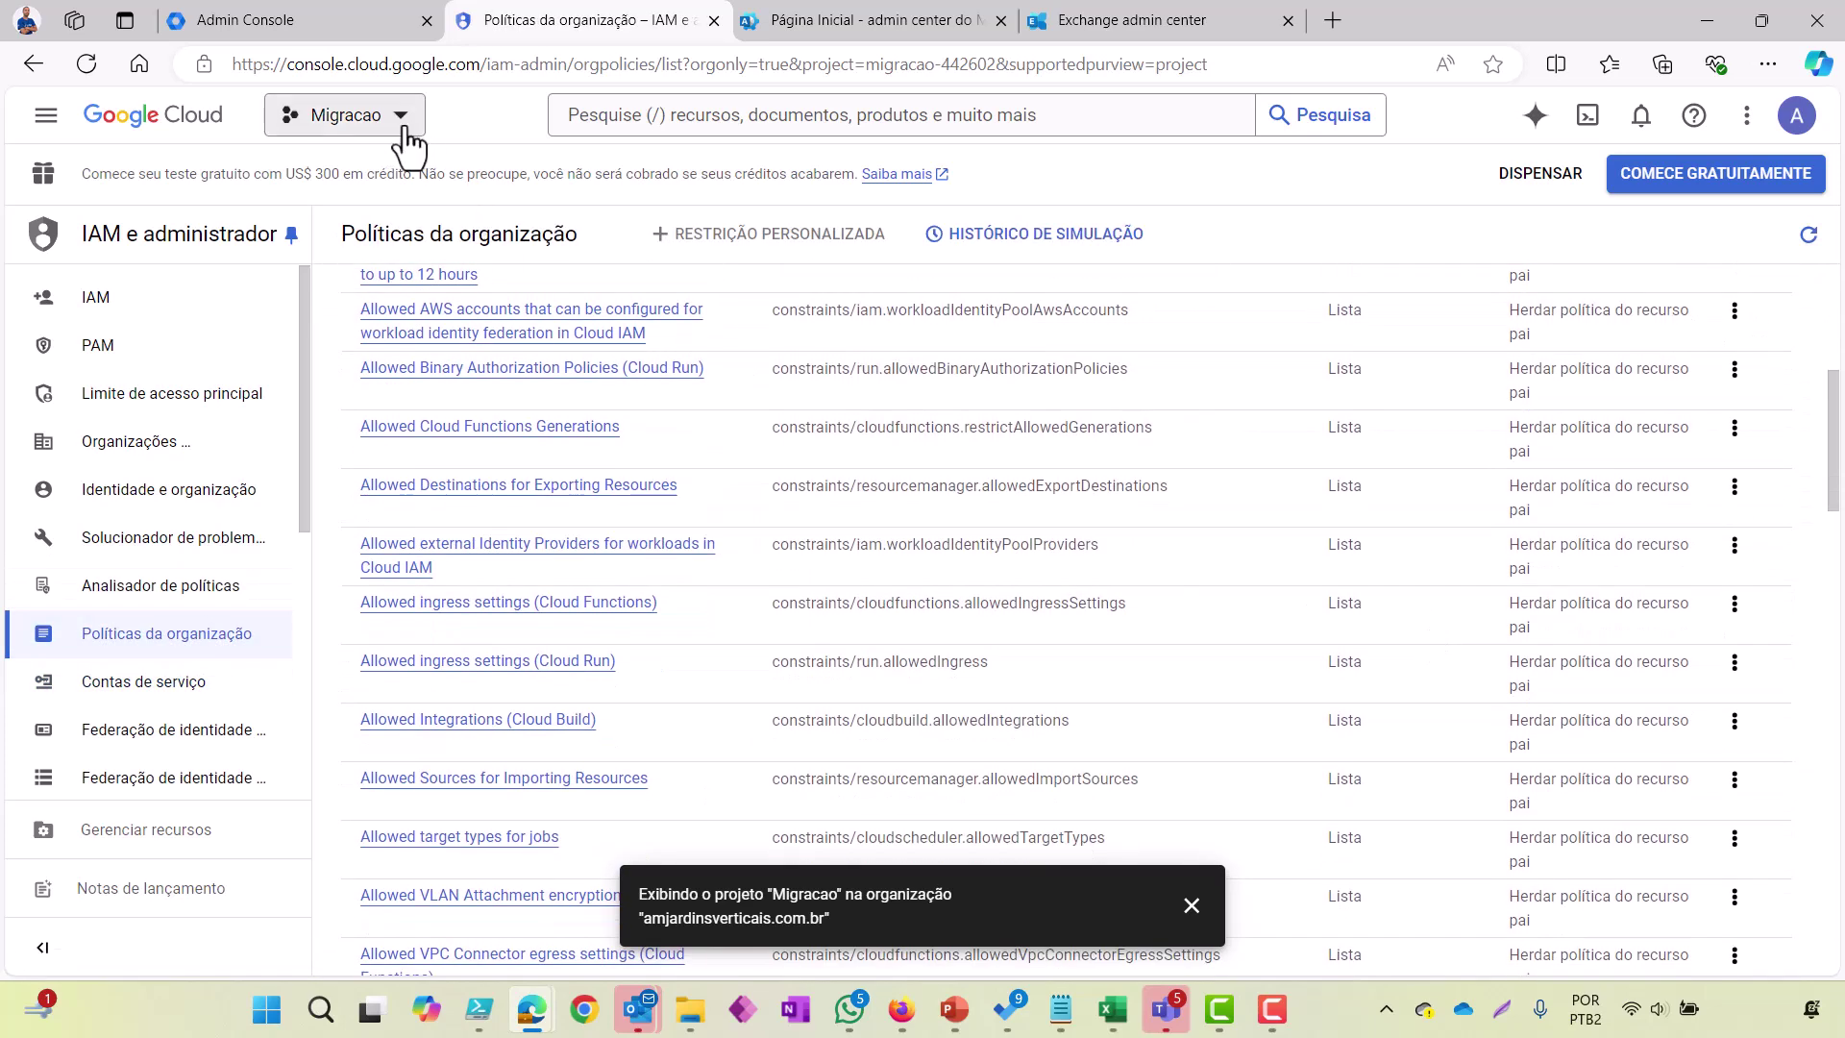
scroll(1134, 519, down, 4)
scroll(1132, 515, down, 15)
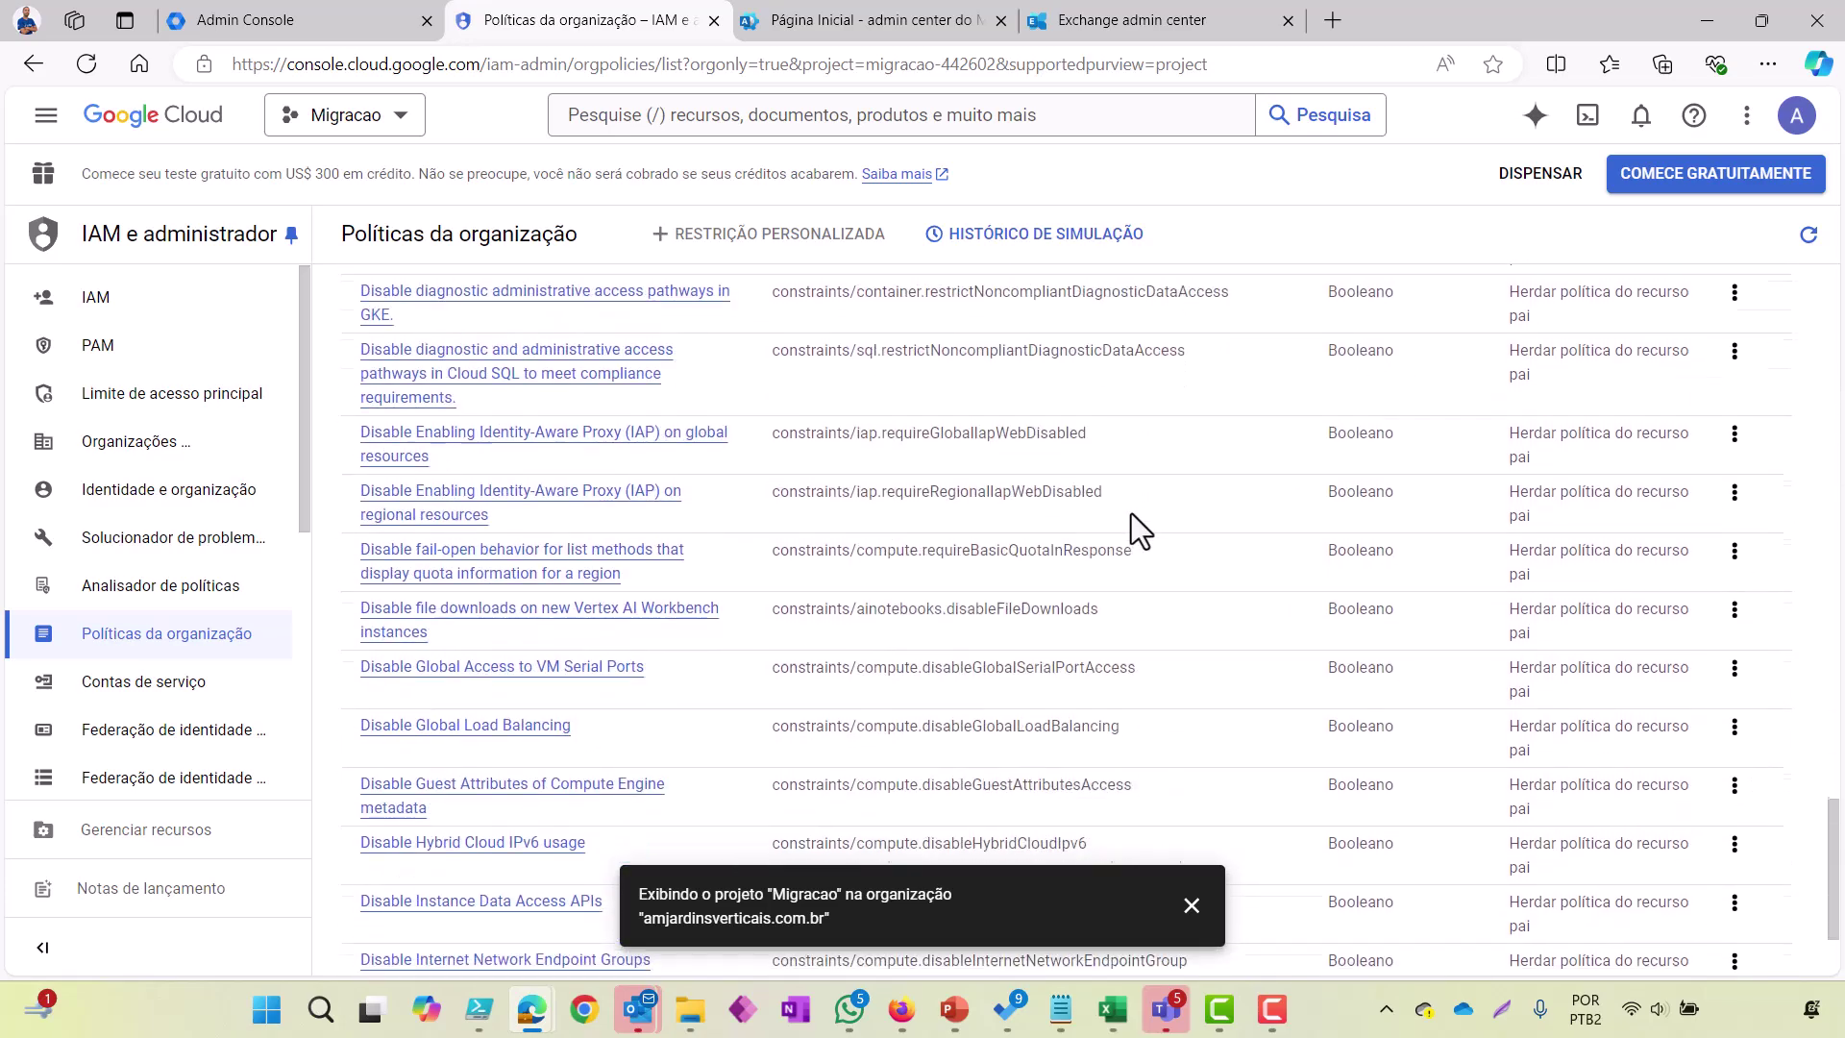
click(1528, 925)
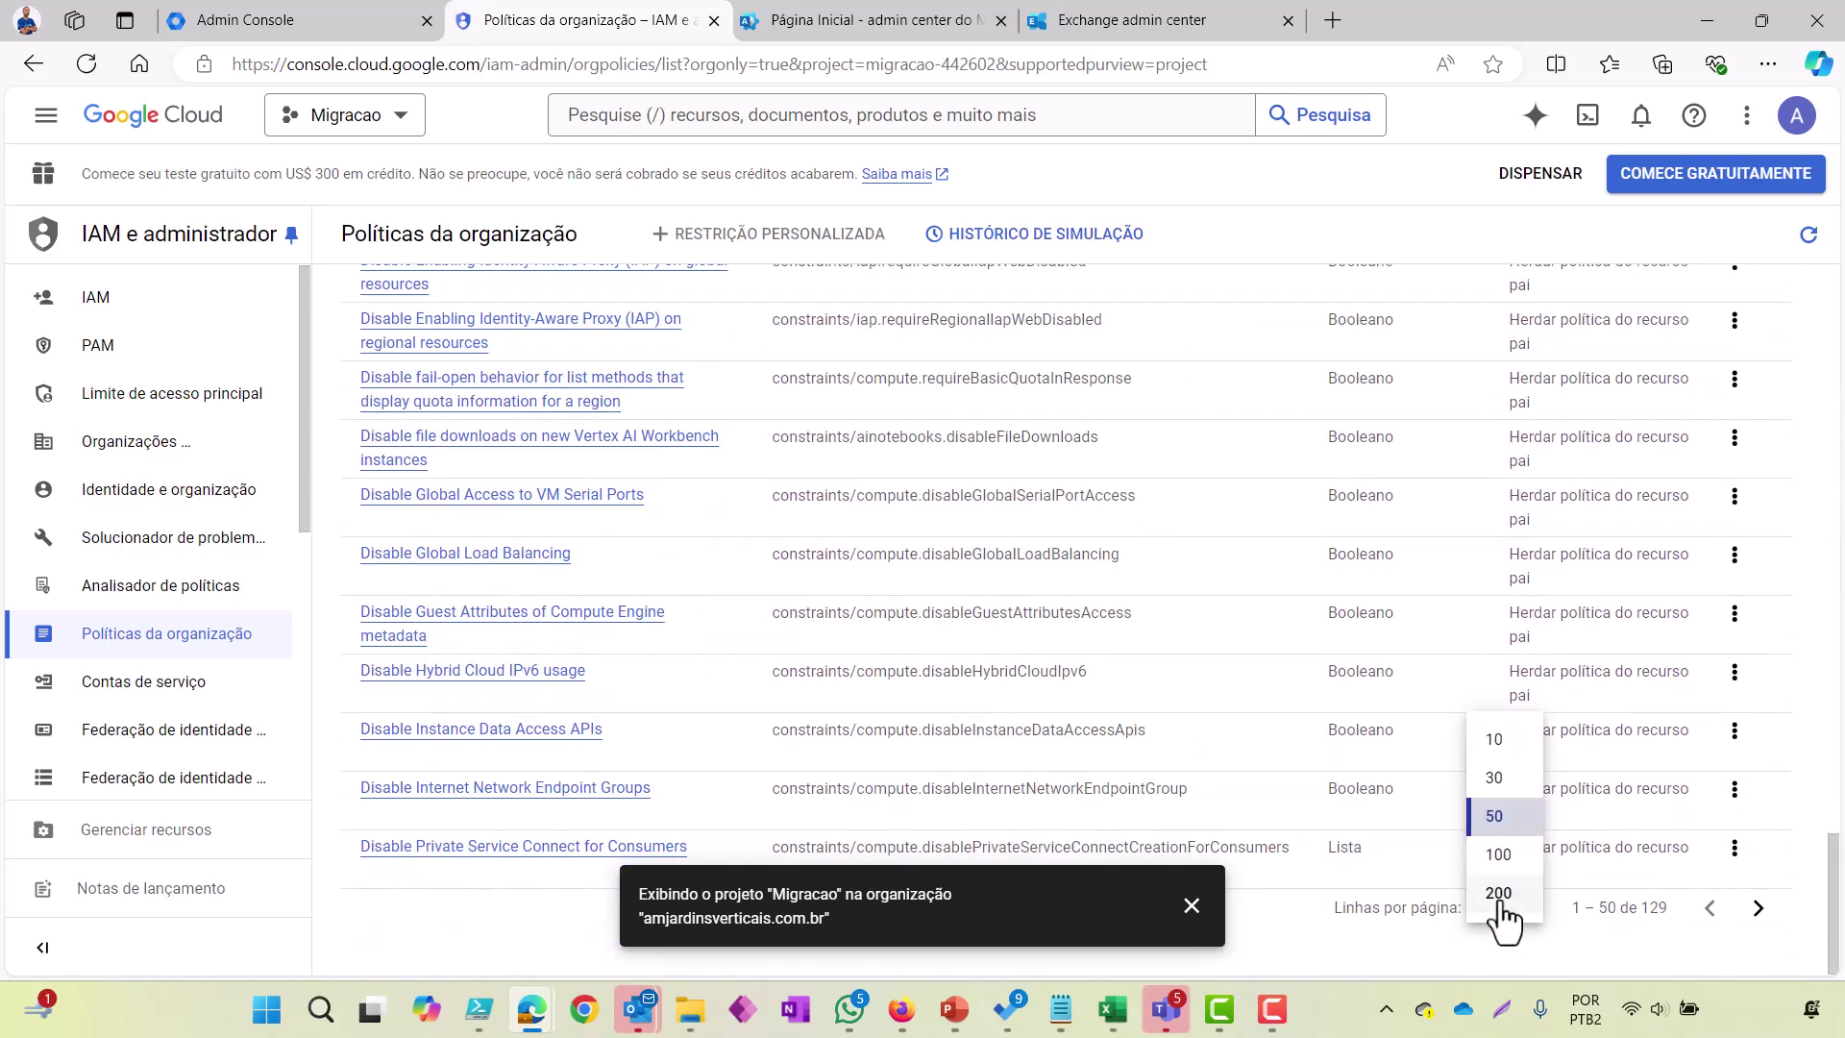
click(1505, 928)
key(ctrl+f)
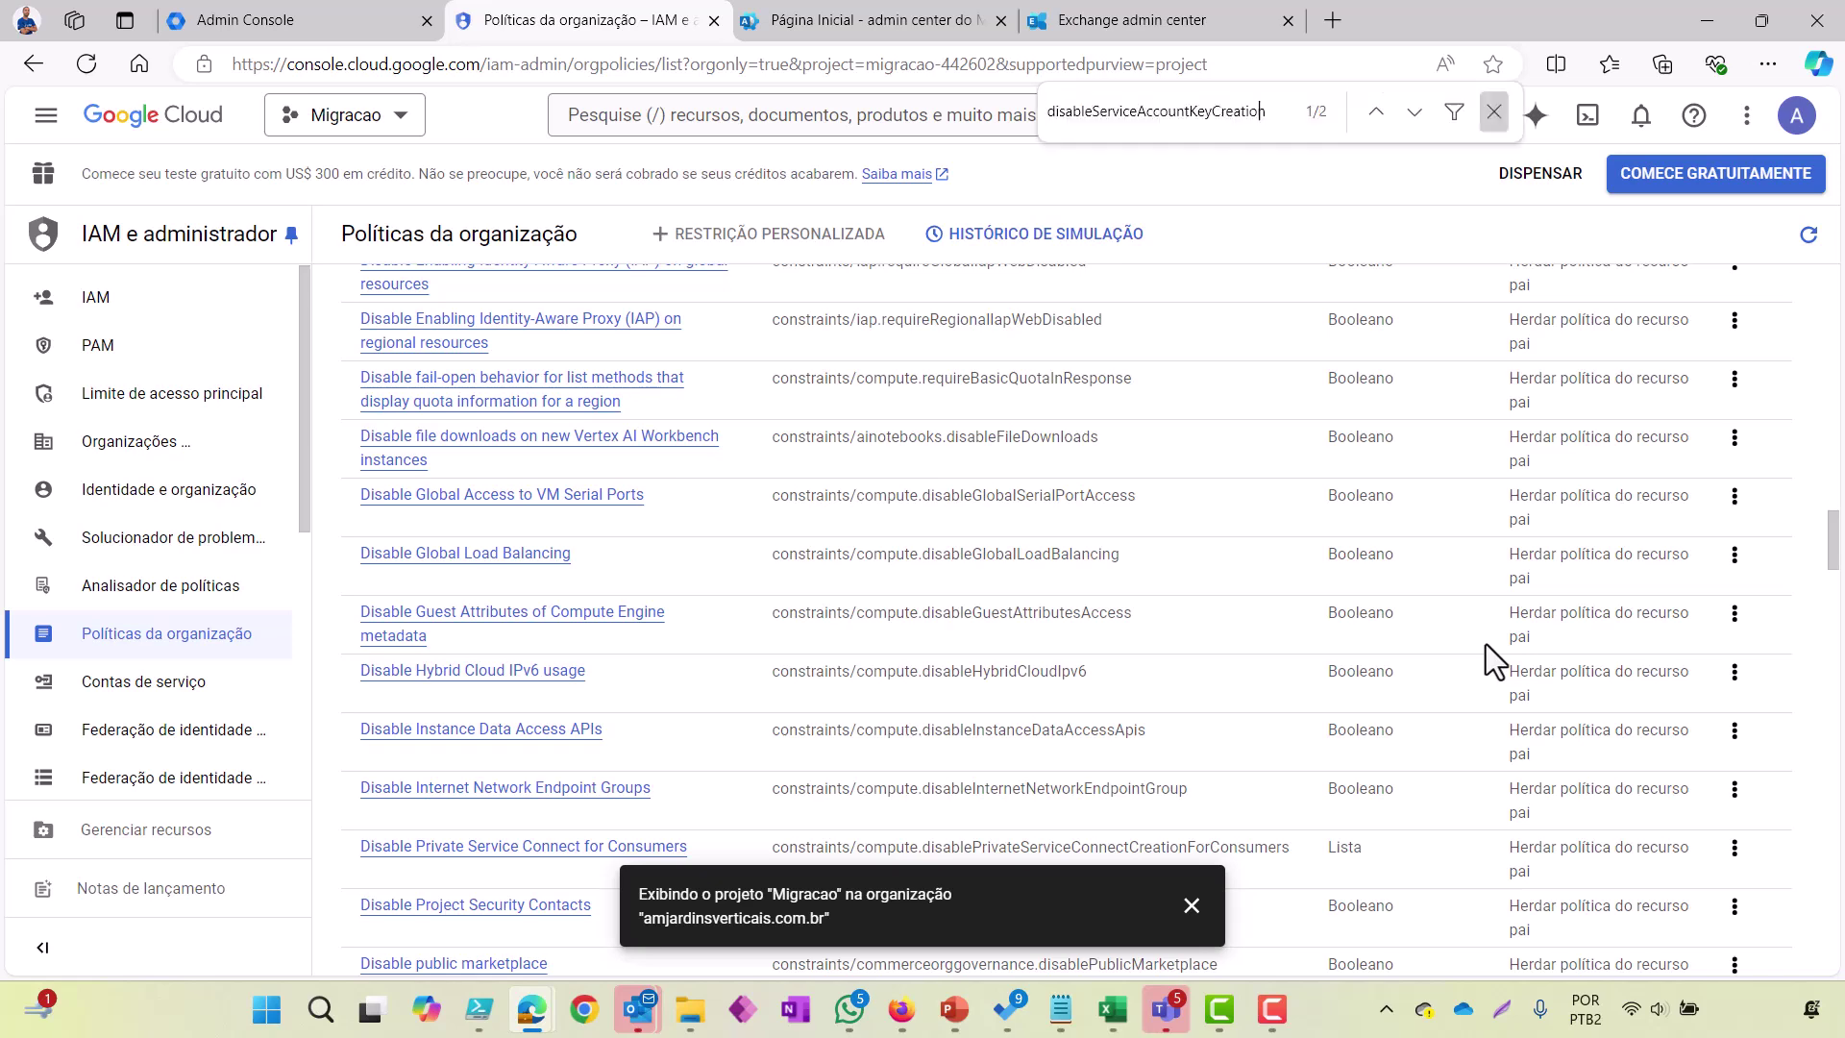
text(disableServiceAccountKeyCreation)
key(BackSpace)
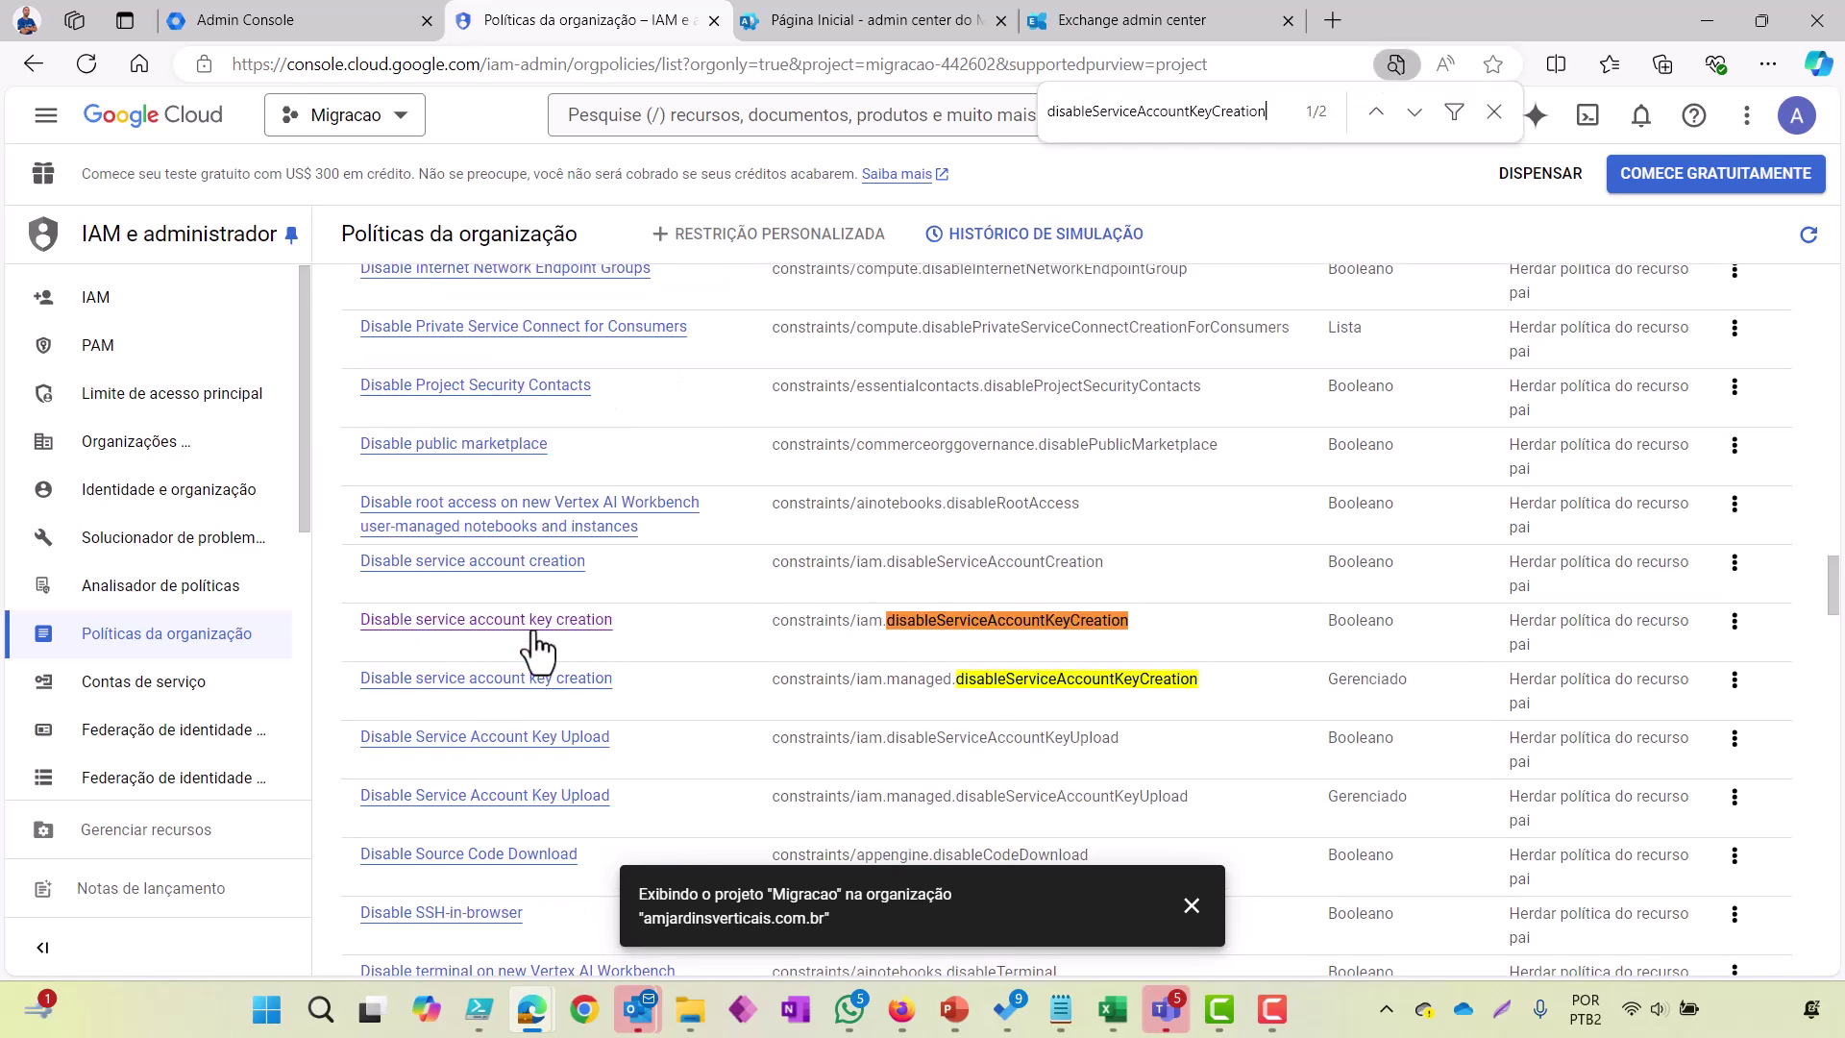
click(1734, 636)
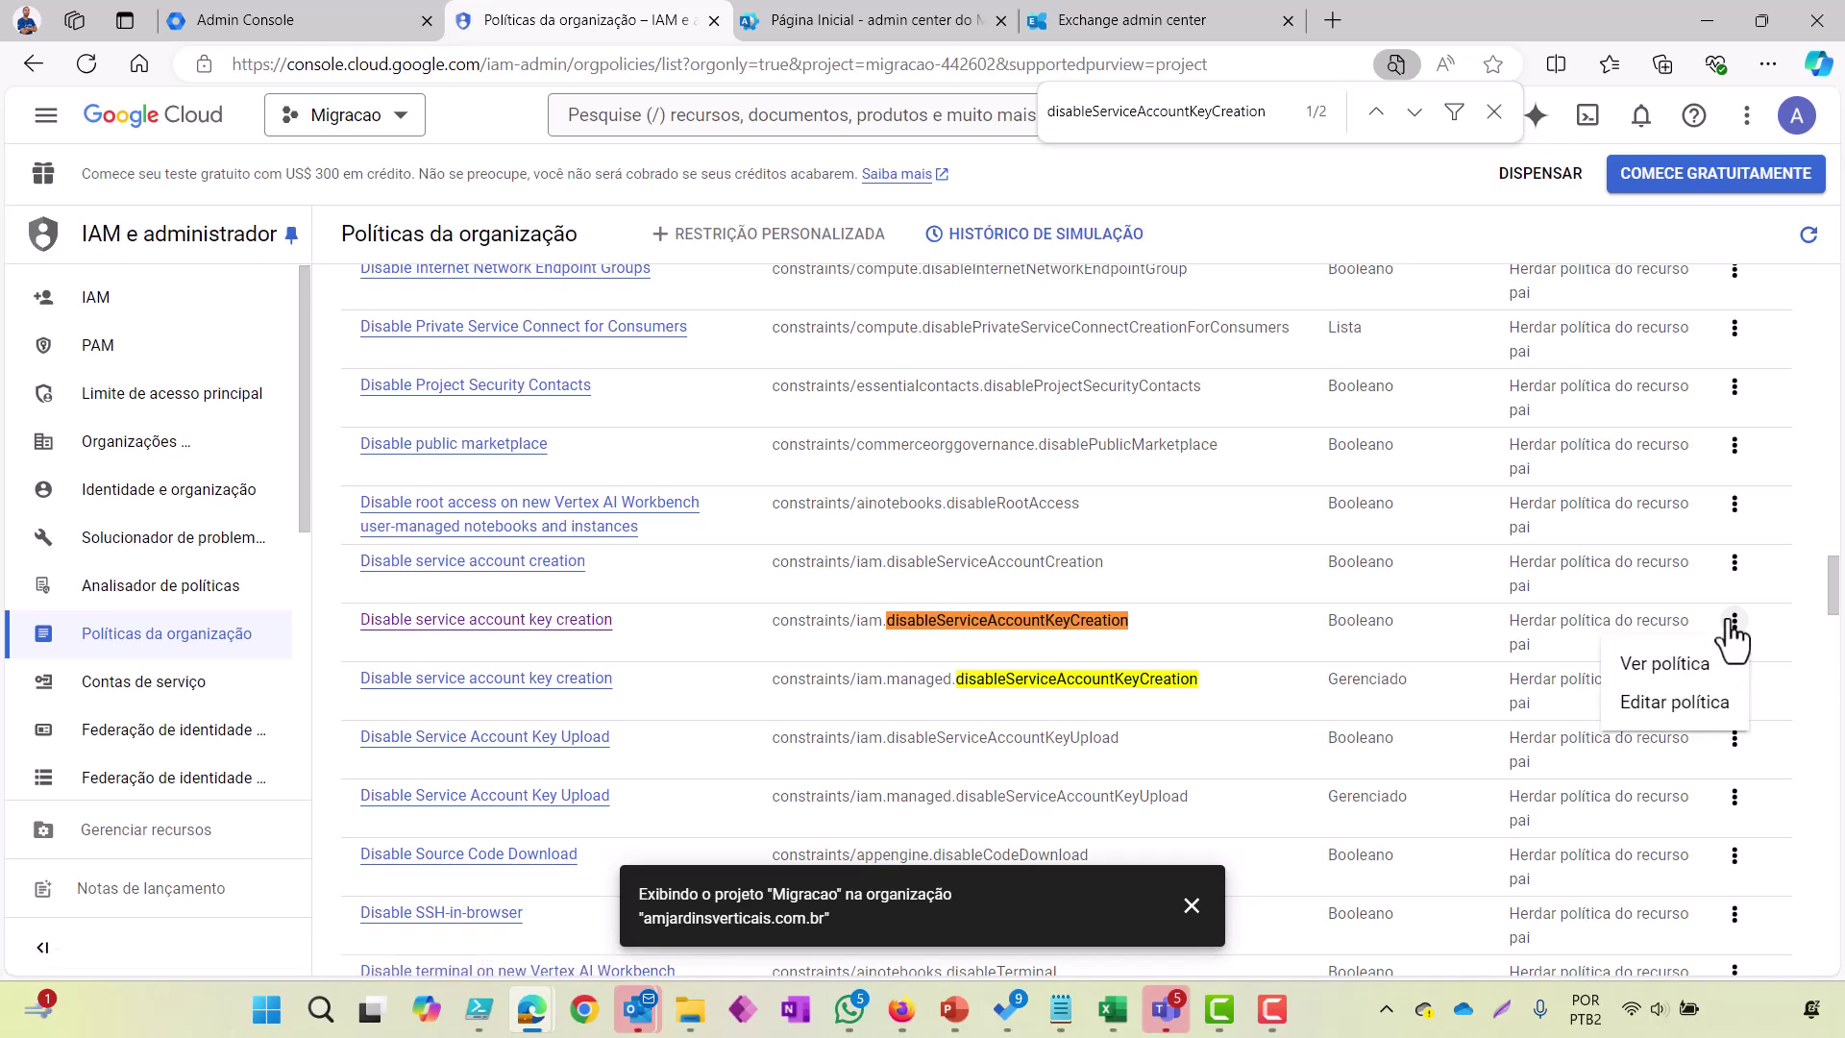
click(1670, 663)
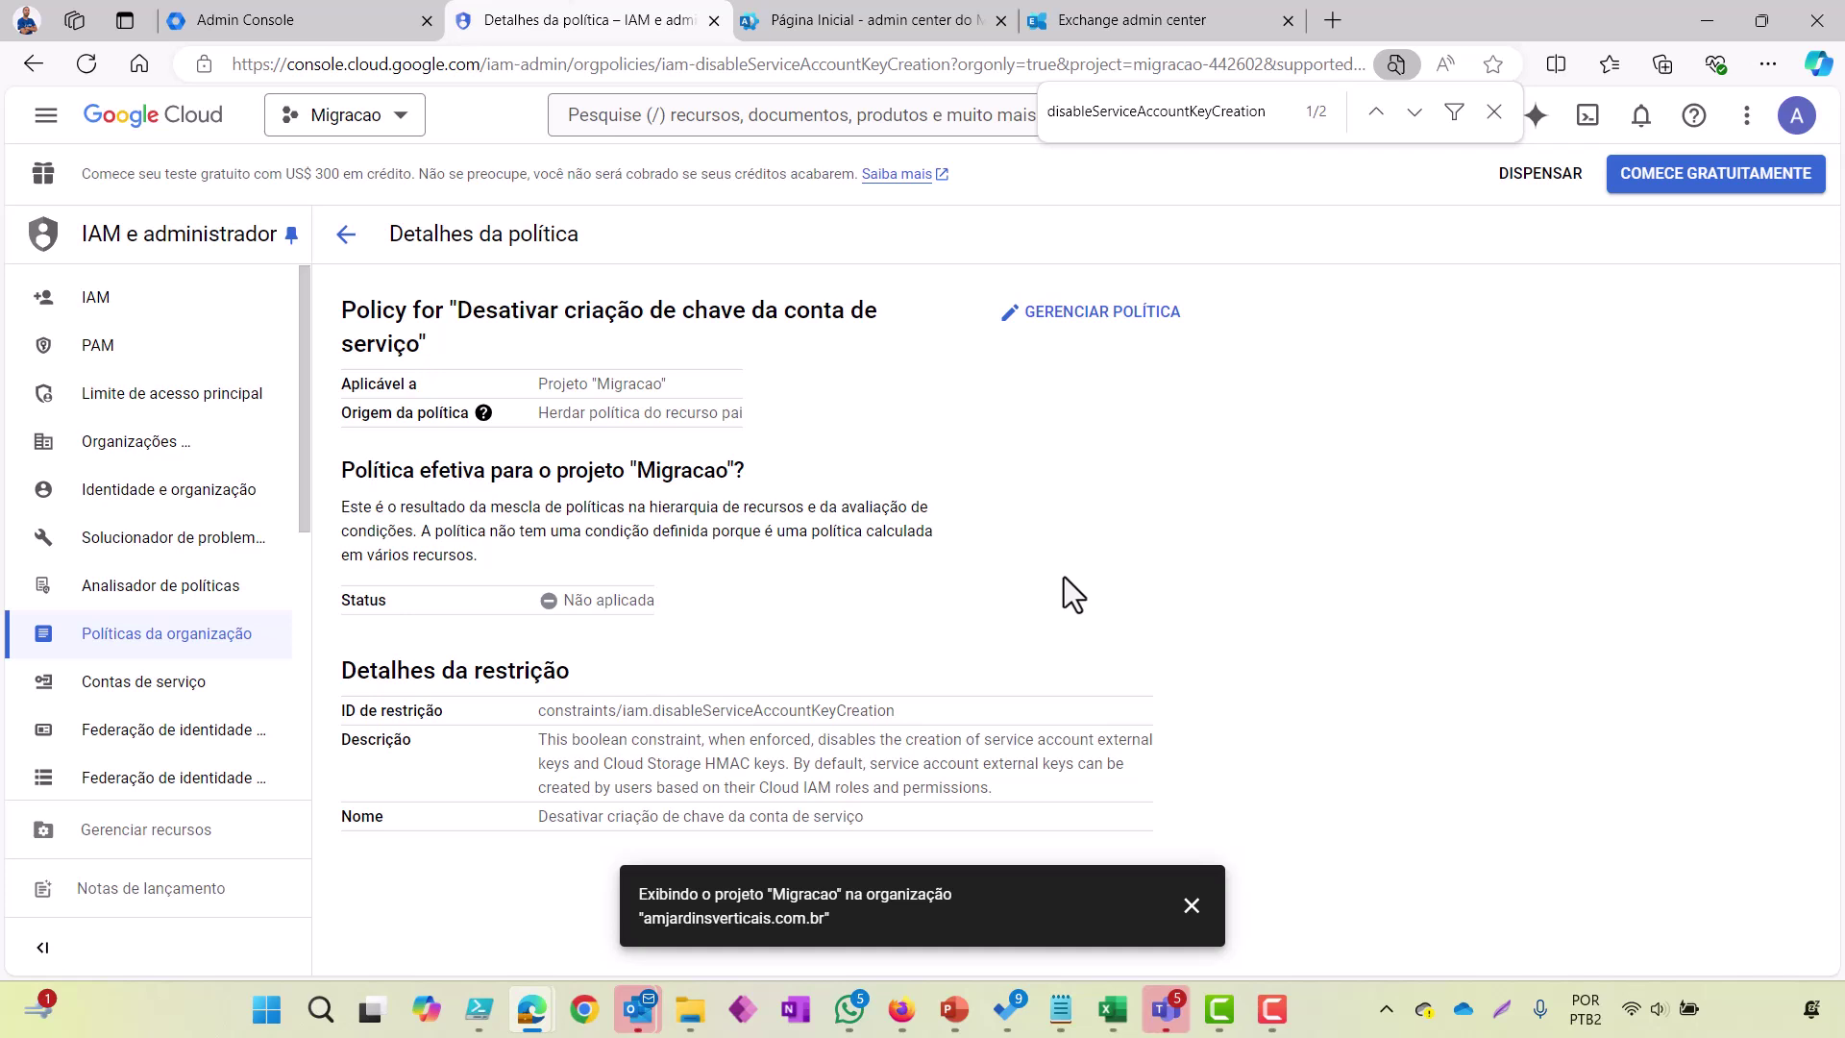
Step: Override the parent's policy with a rule set to Off and save it with Set policy
click(1133, 313)
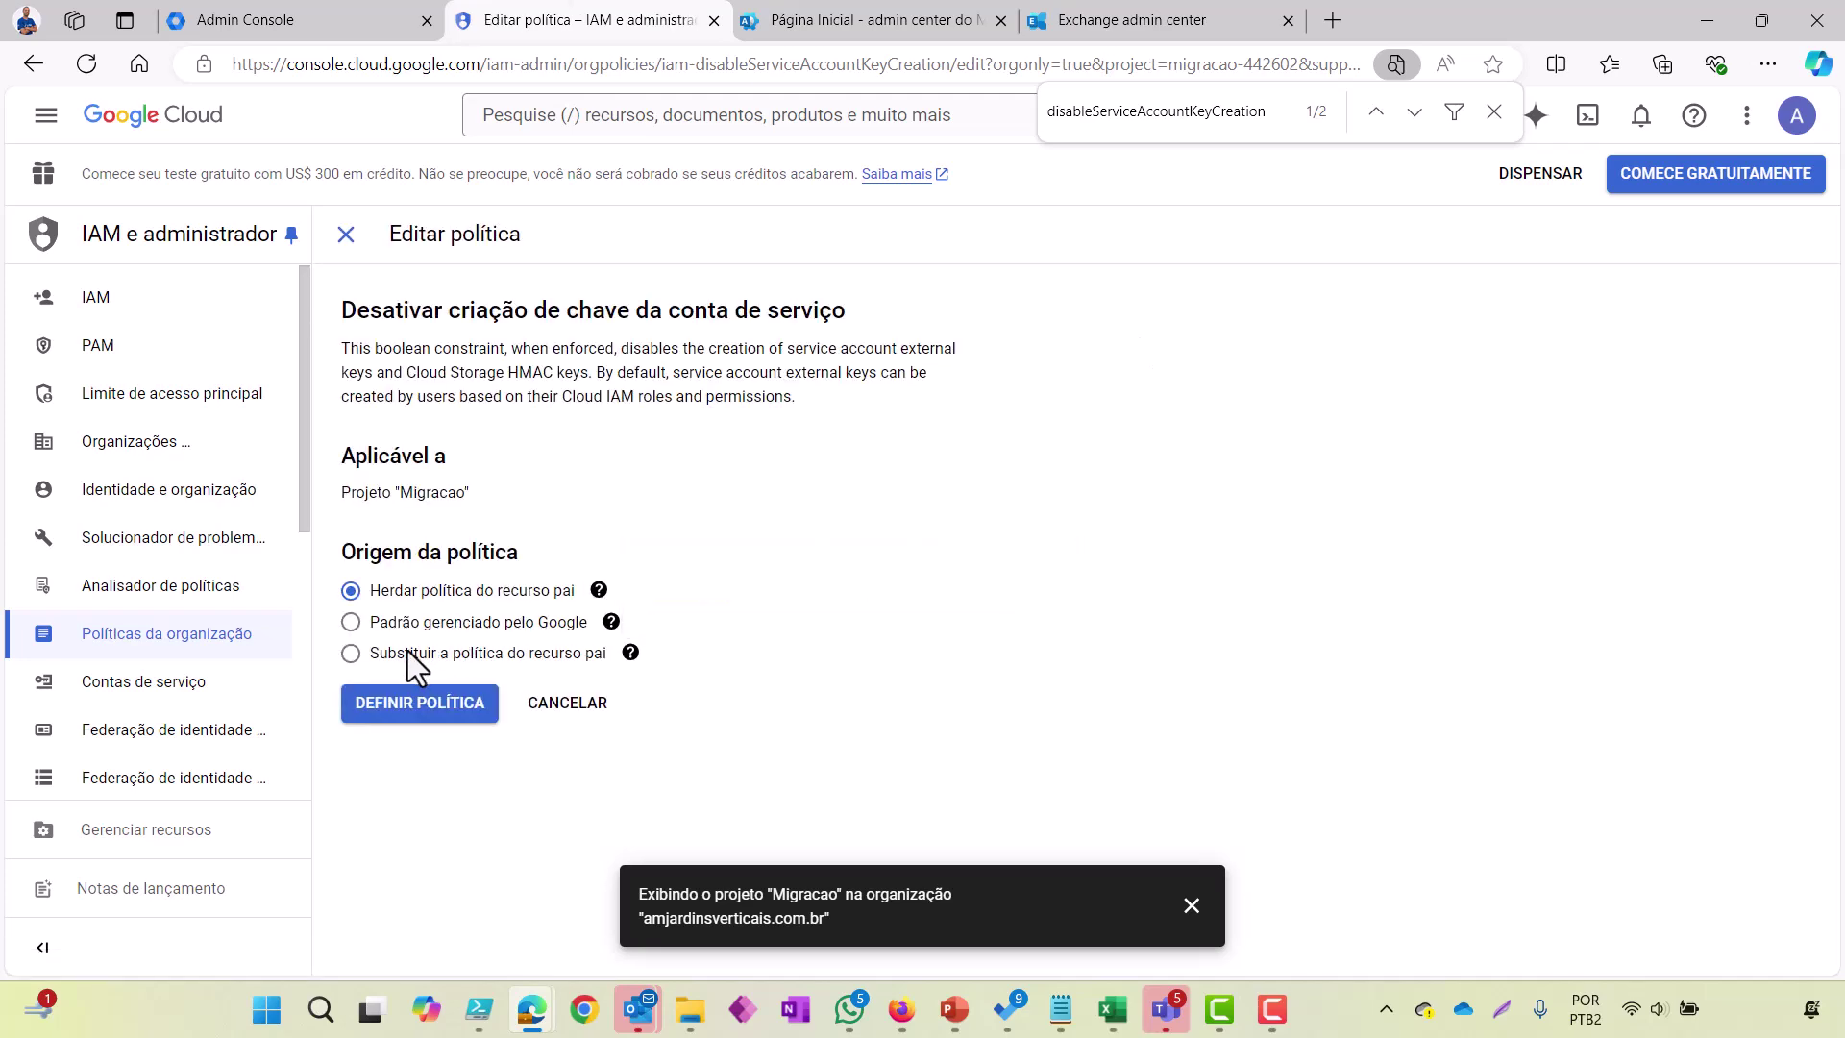
click(390, 653)
mouse_move(644, 659)
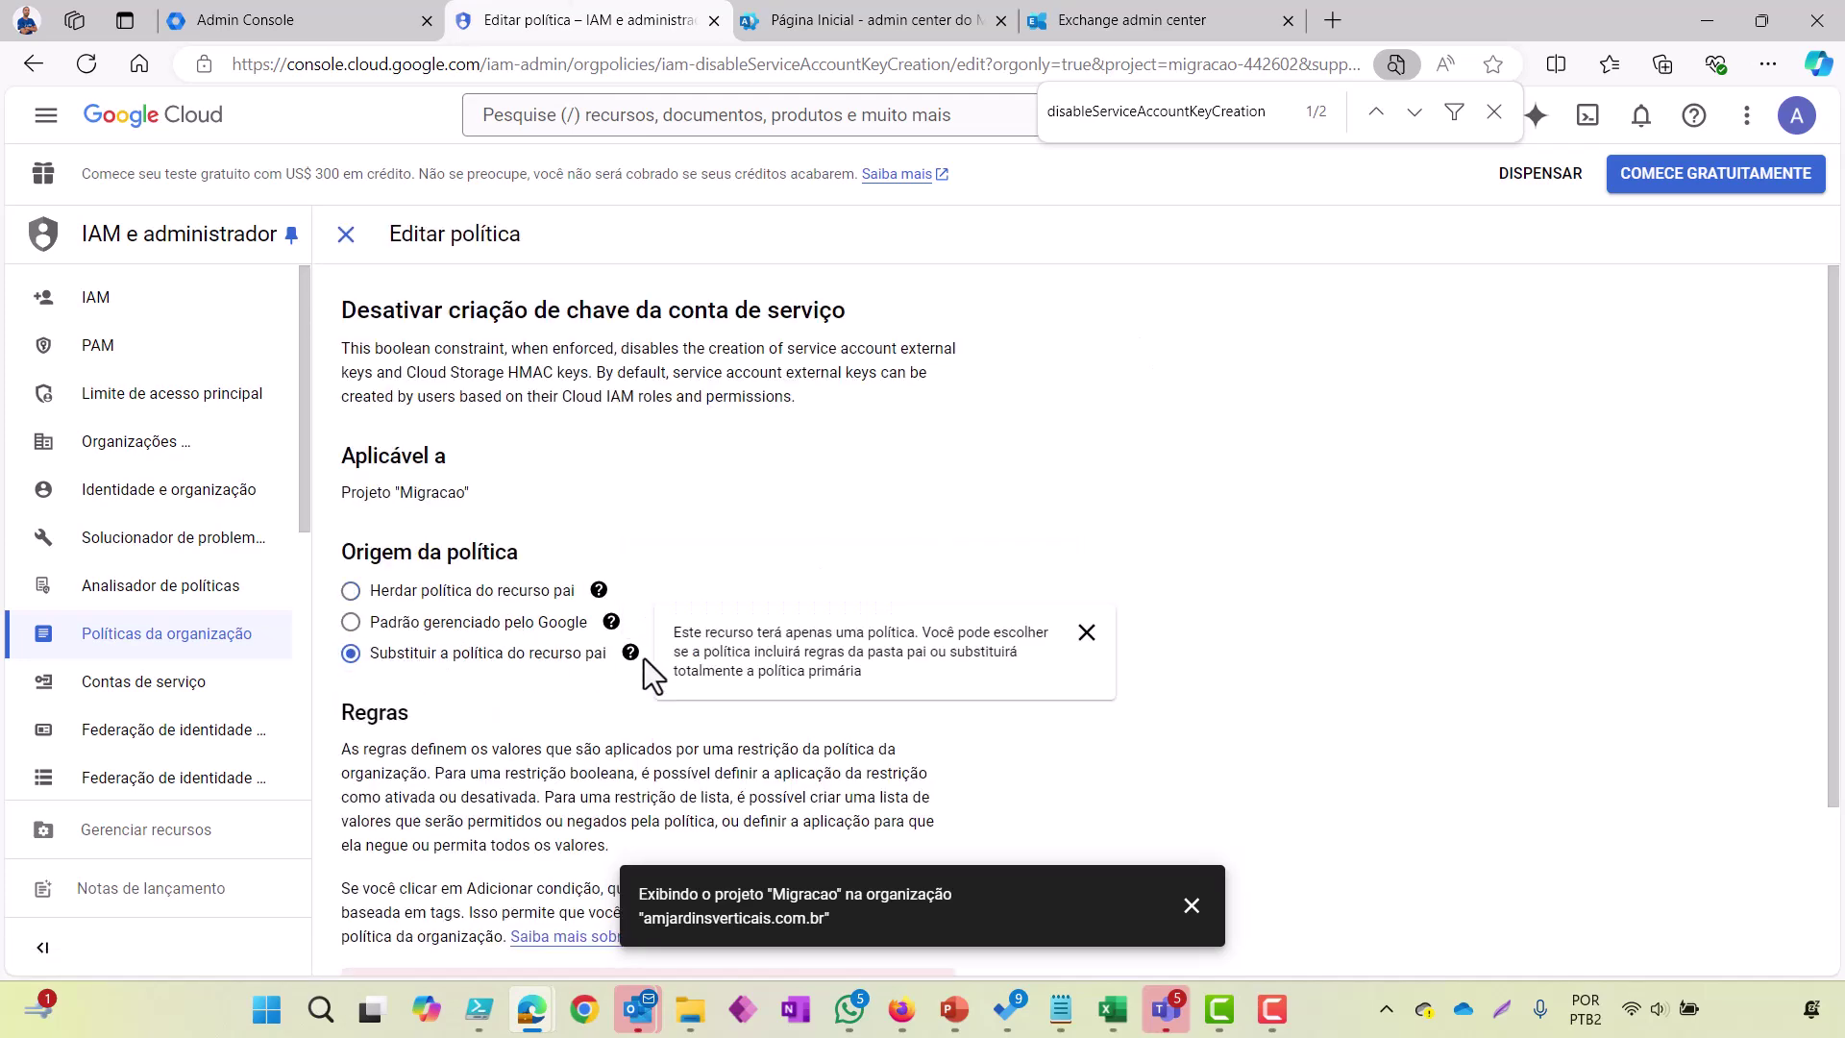
scroll(1658, 683, down, 3)
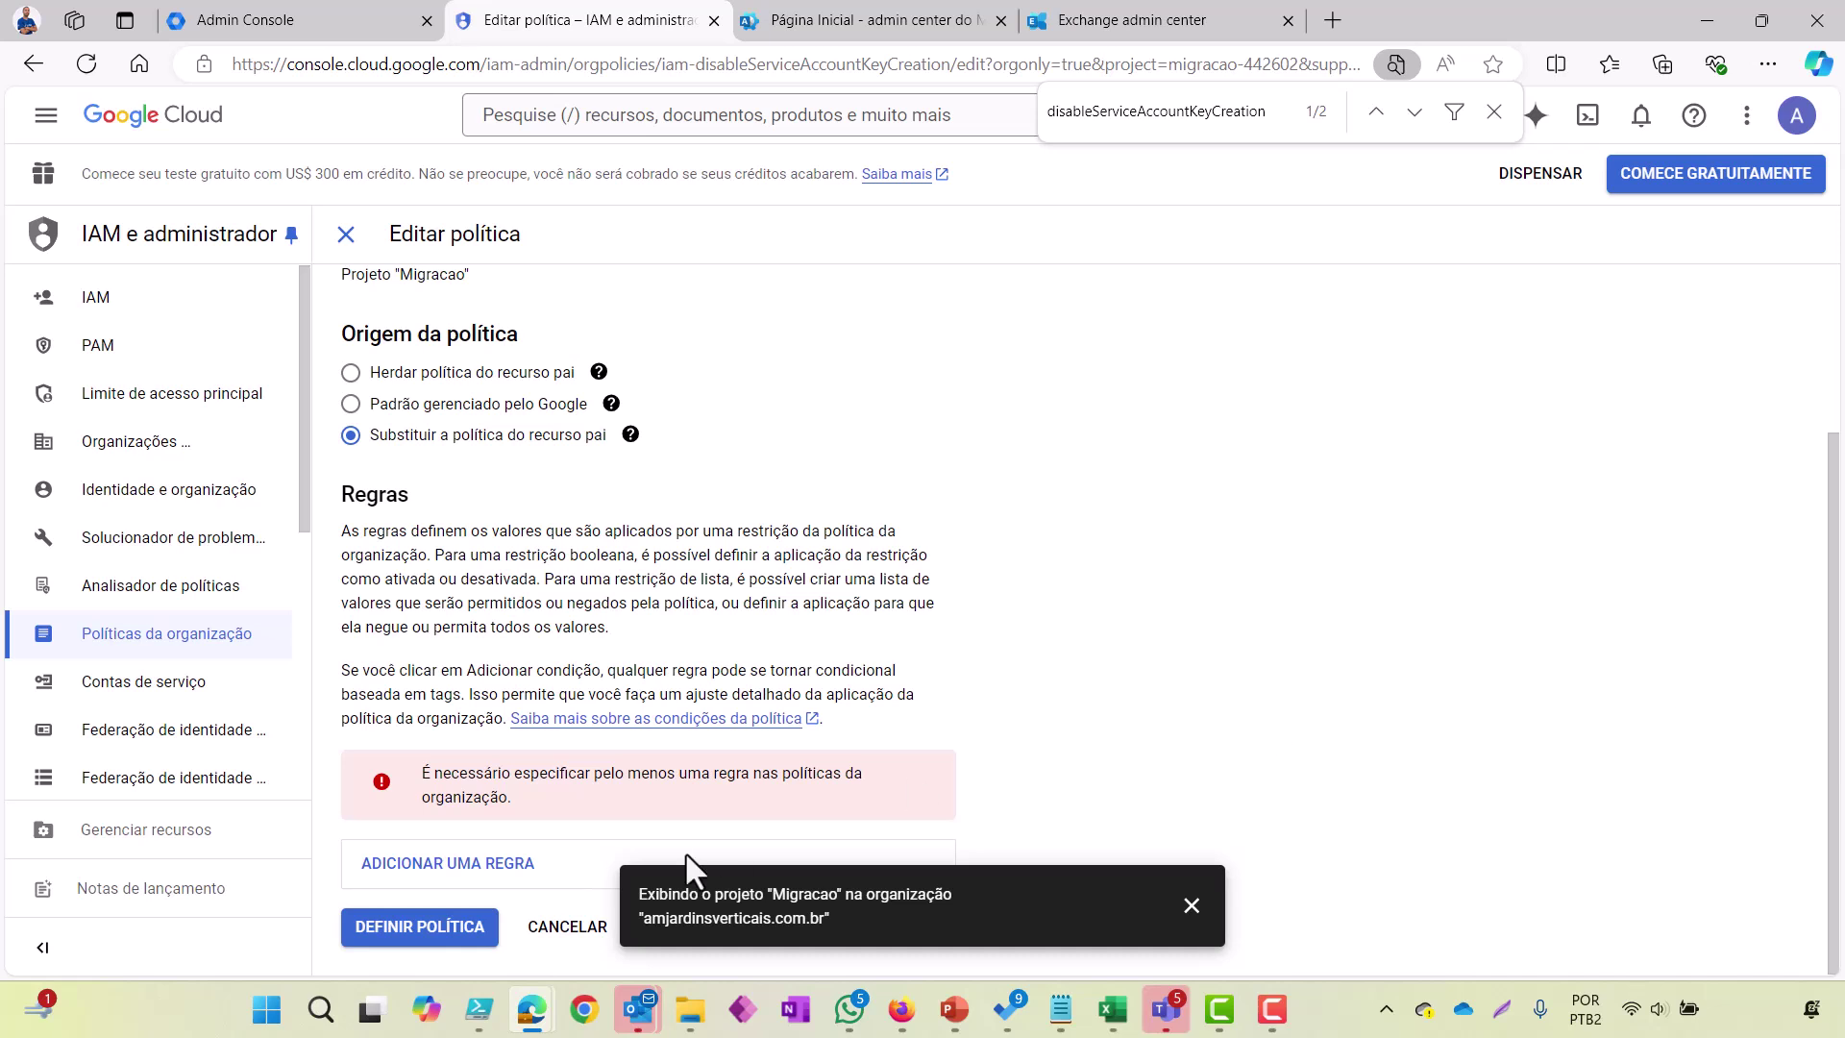
click(1189, 906)
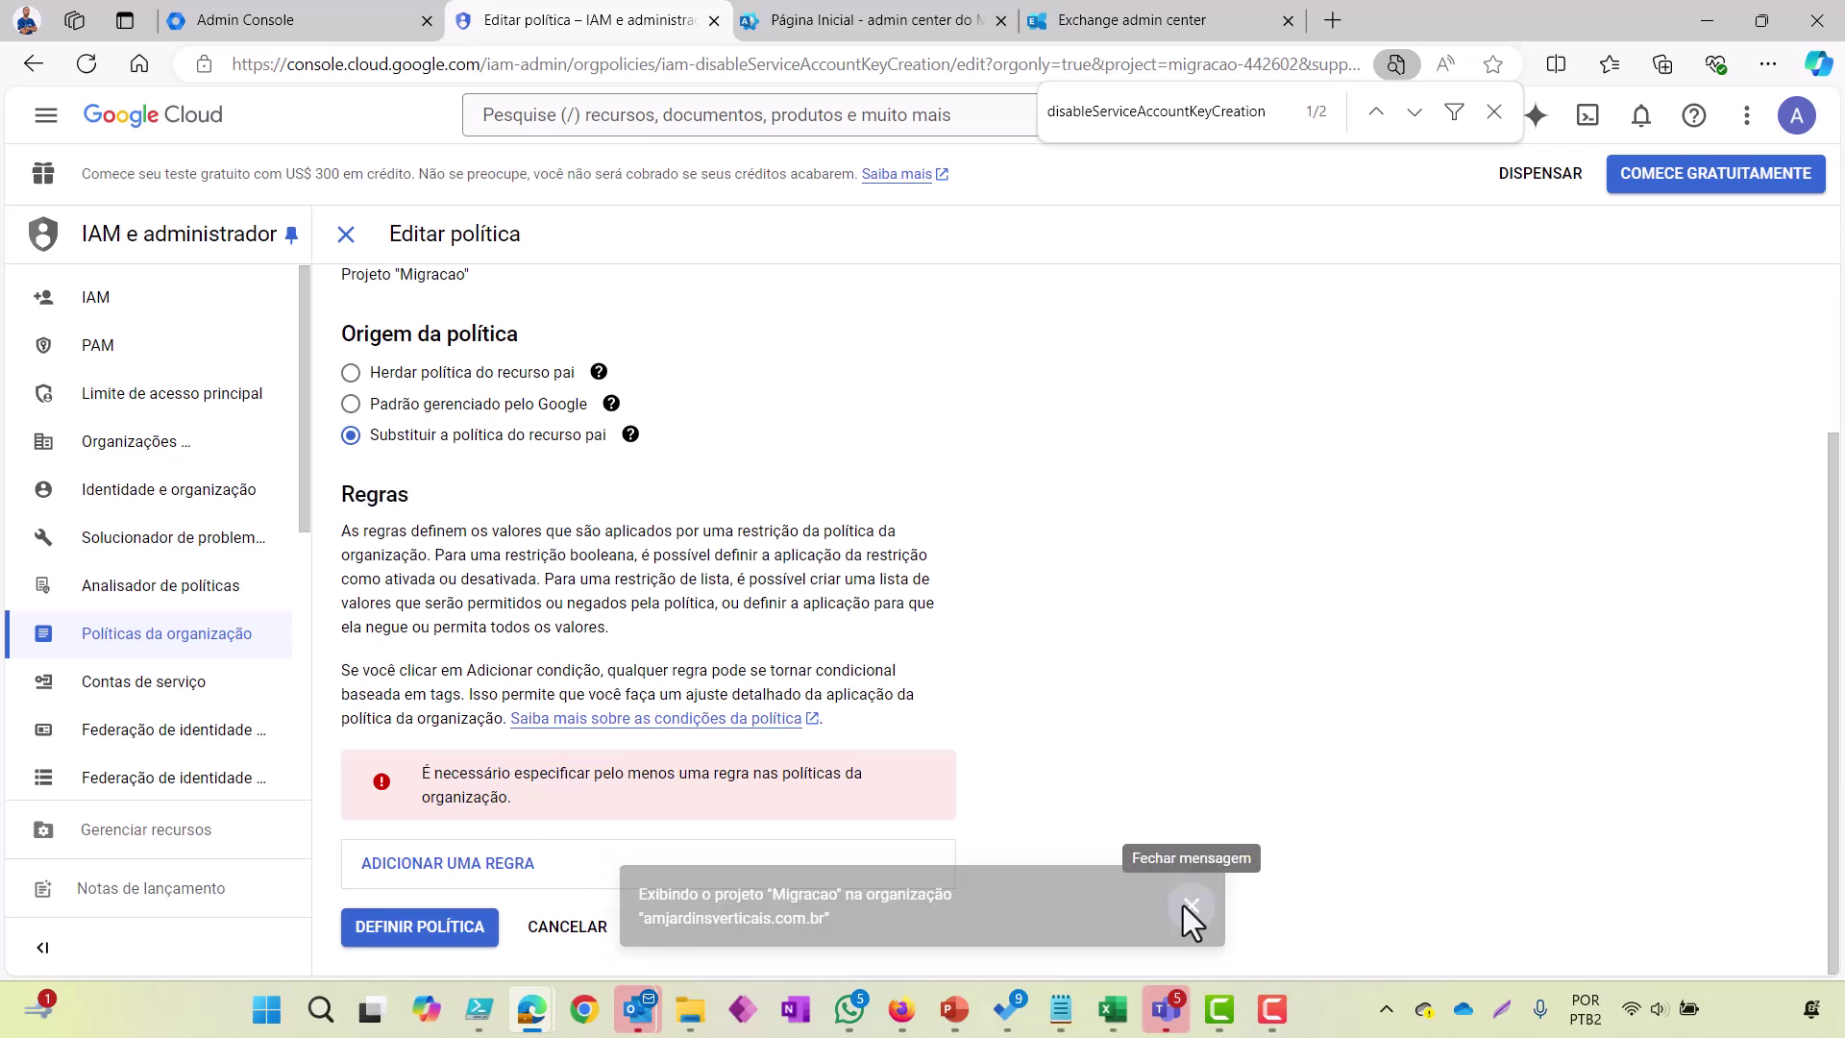
click(654, 865)
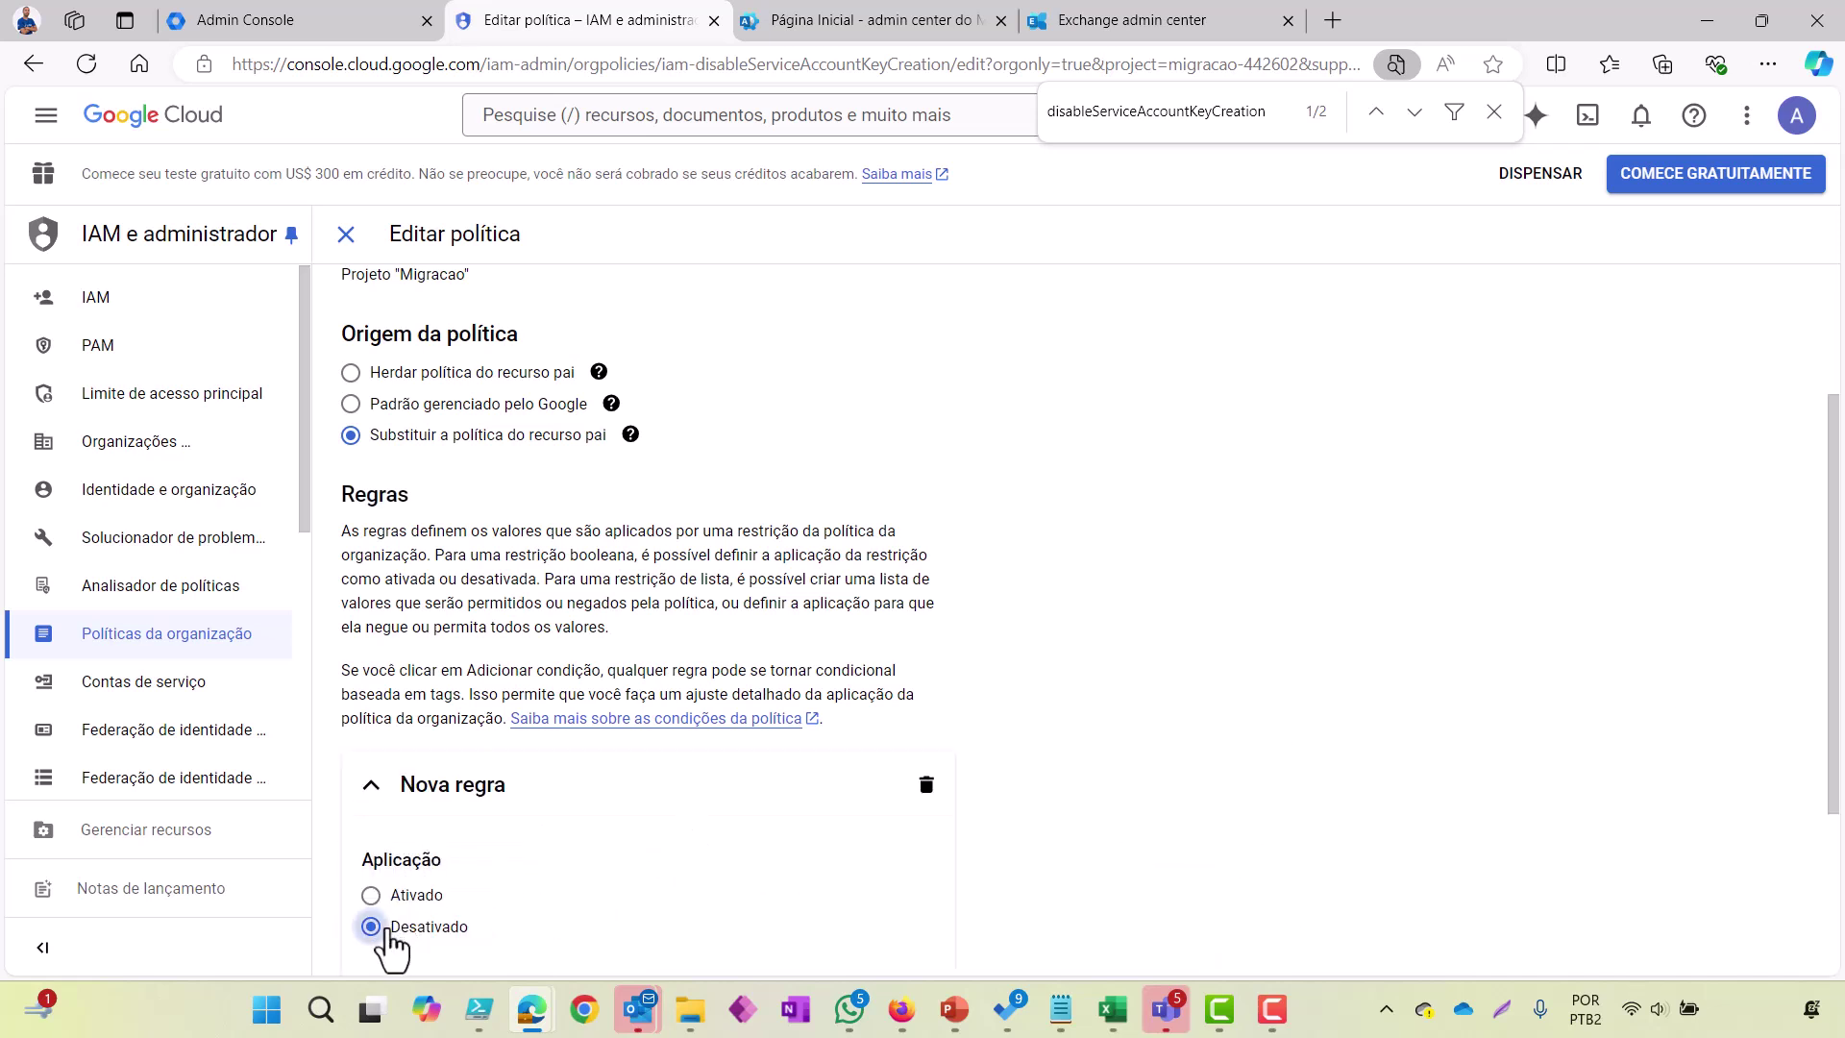
scroll(1120, 783, down, 3)
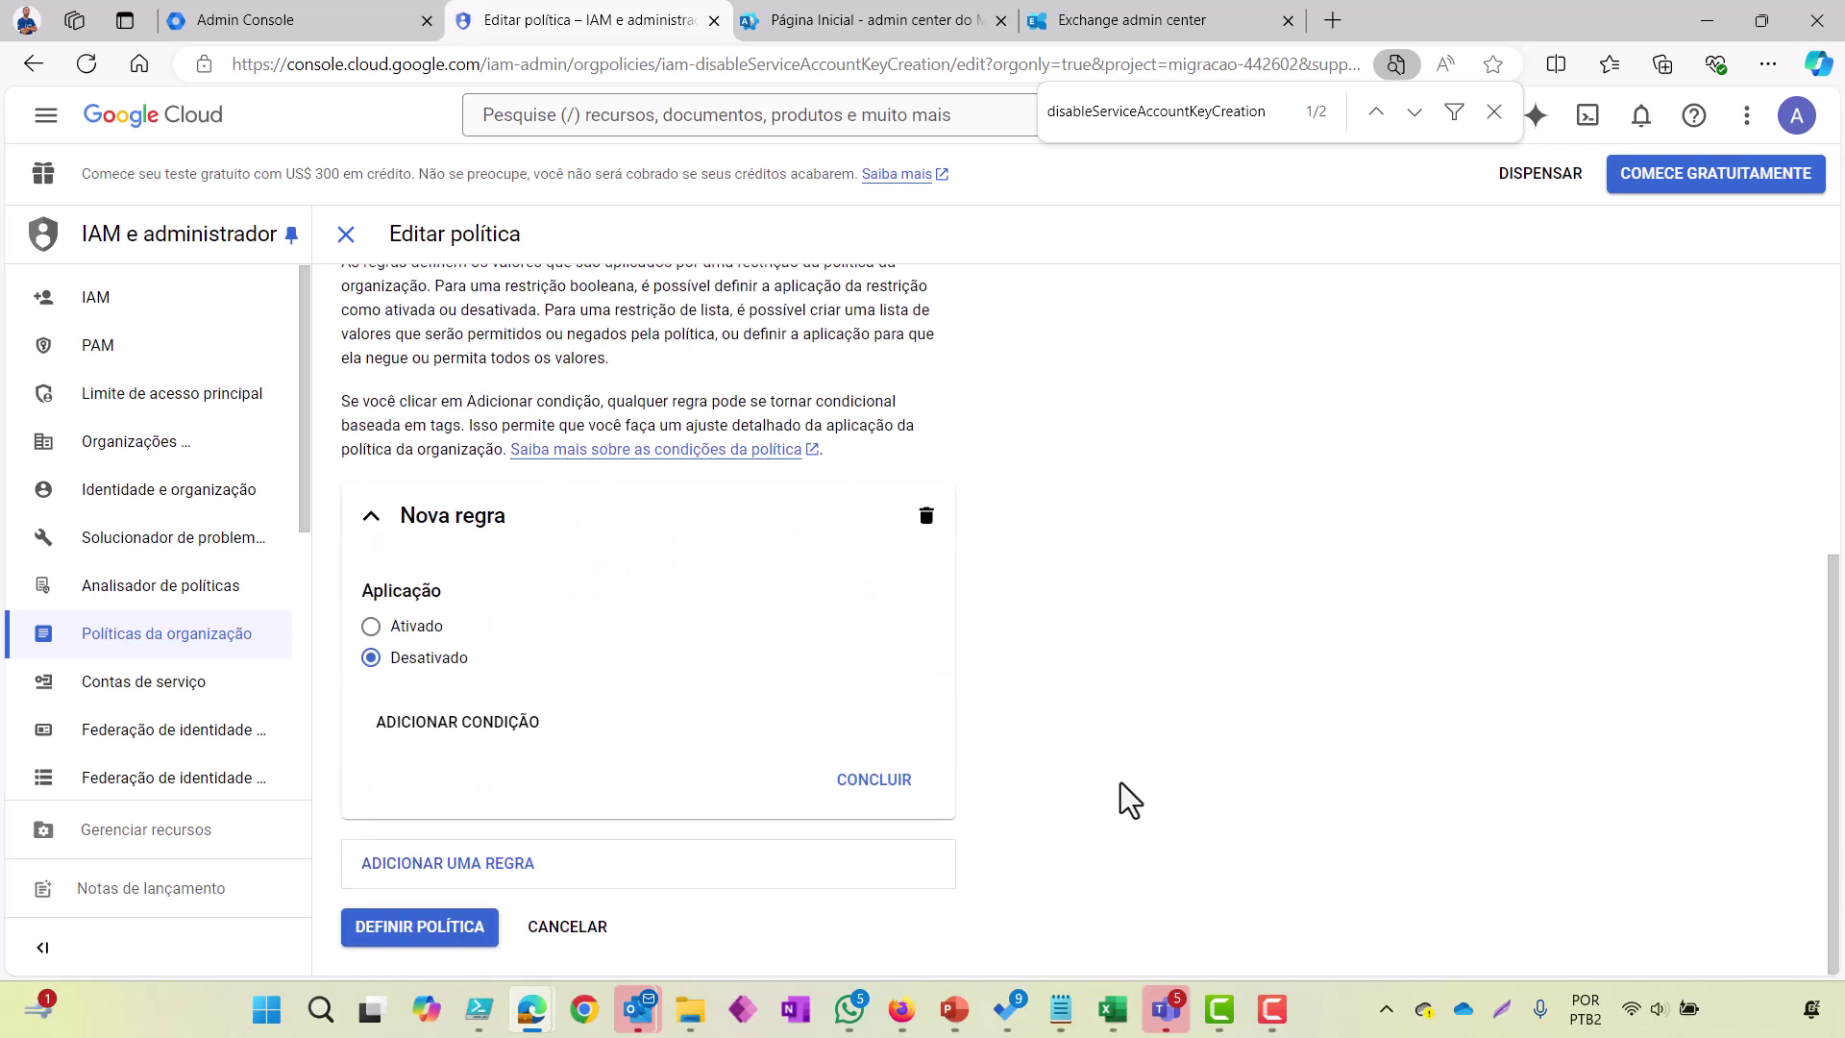
click(892, 776)
click(475, 934)
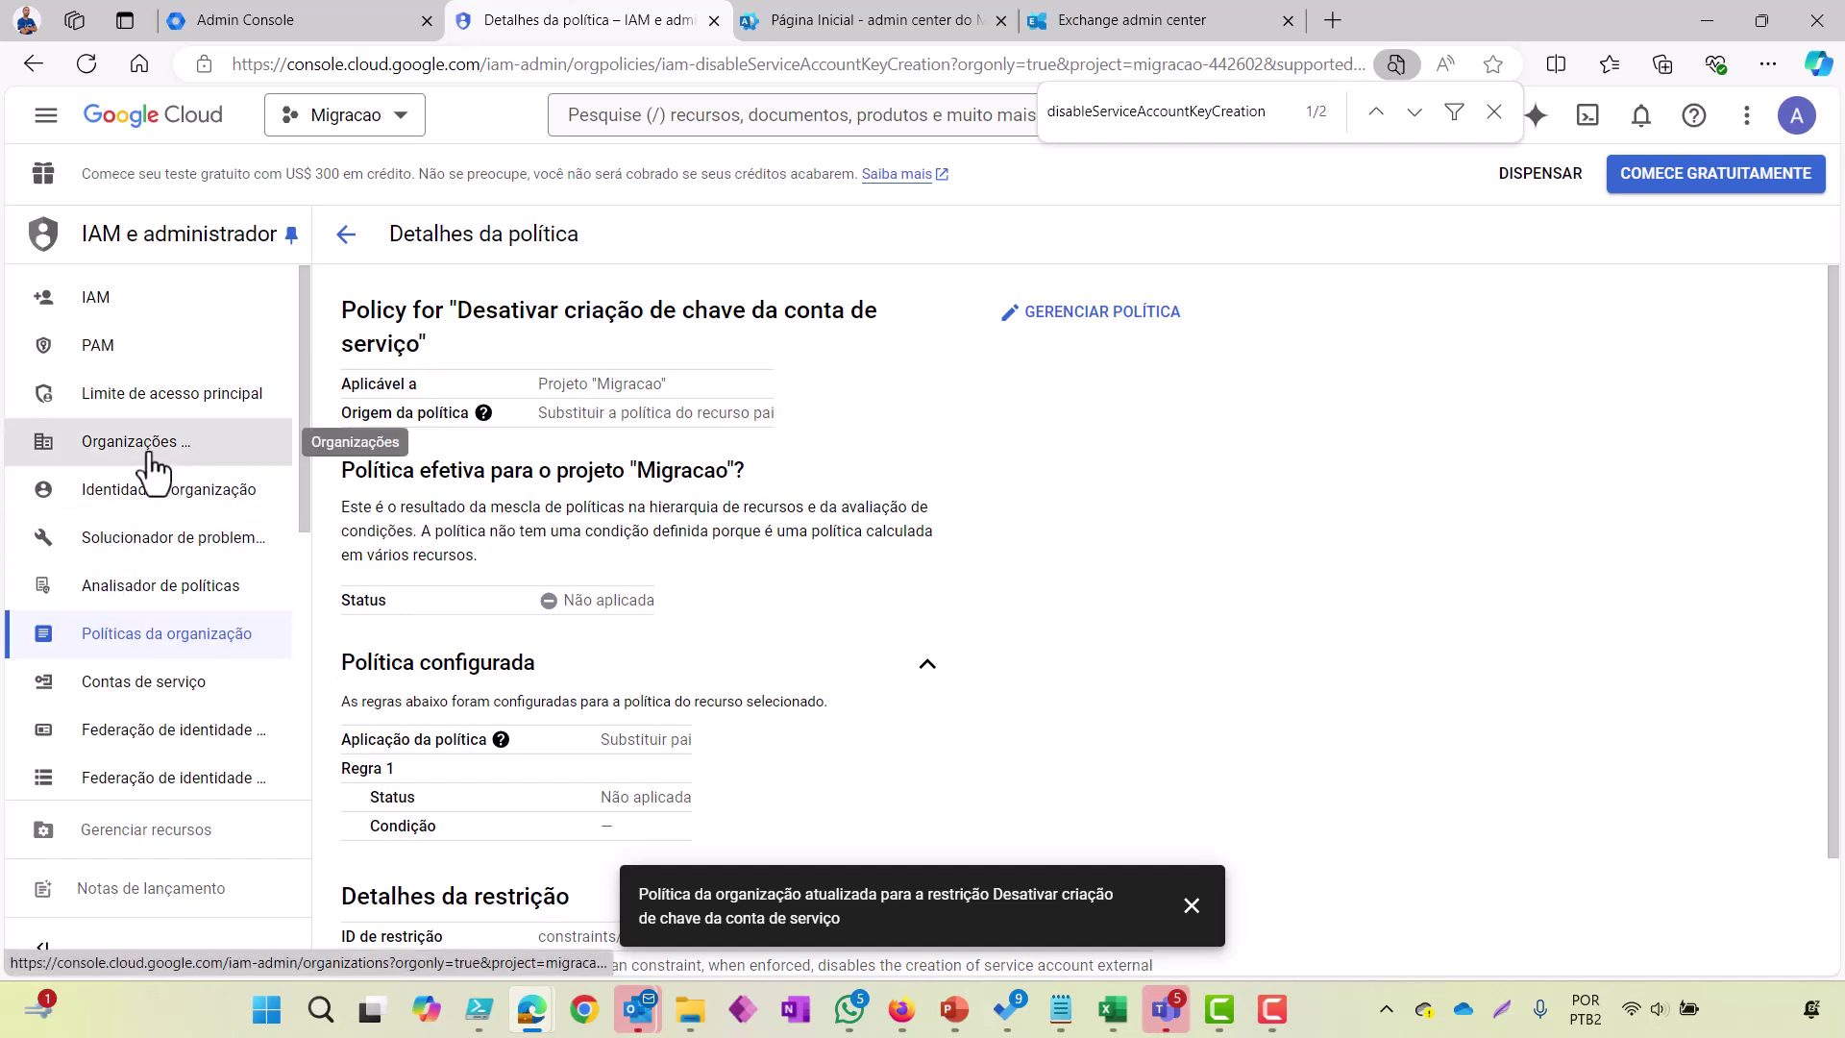
Step: Create and download a new JSON private key for migracaoemail via Manage keys > Add key
click(149, 685)
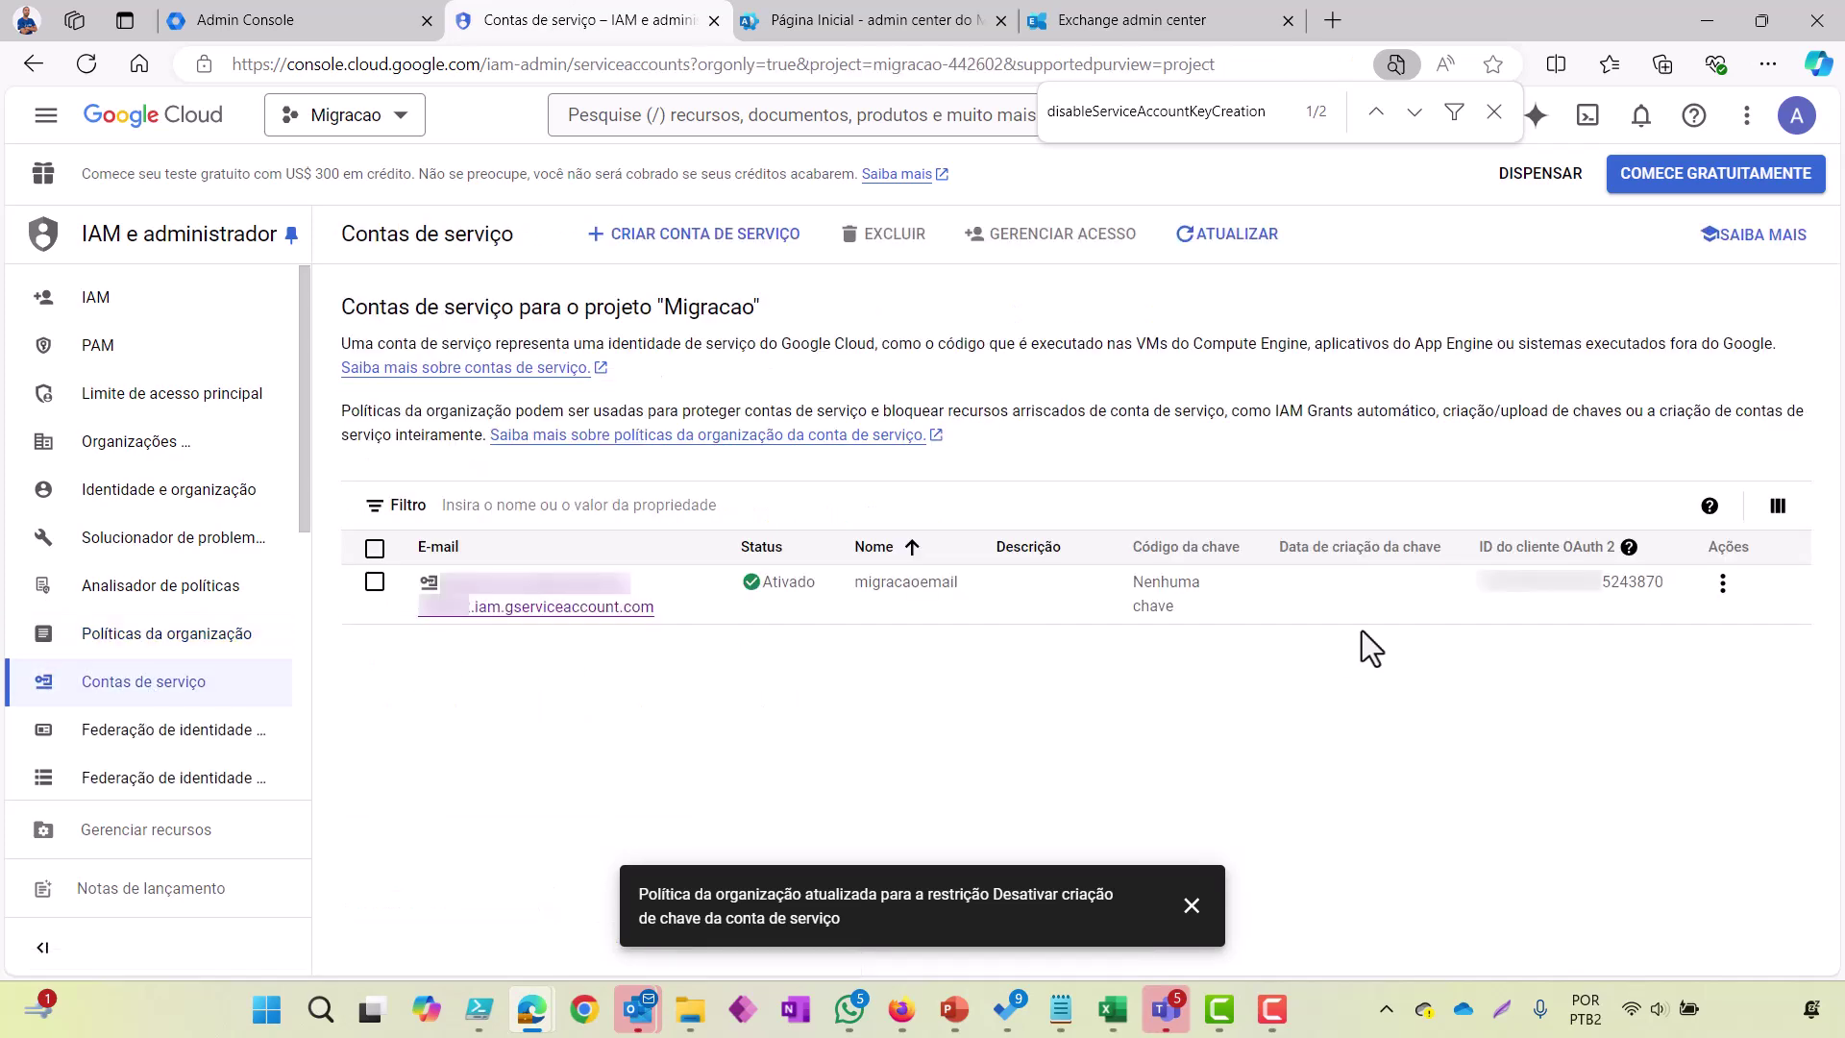
click(1722, 583)
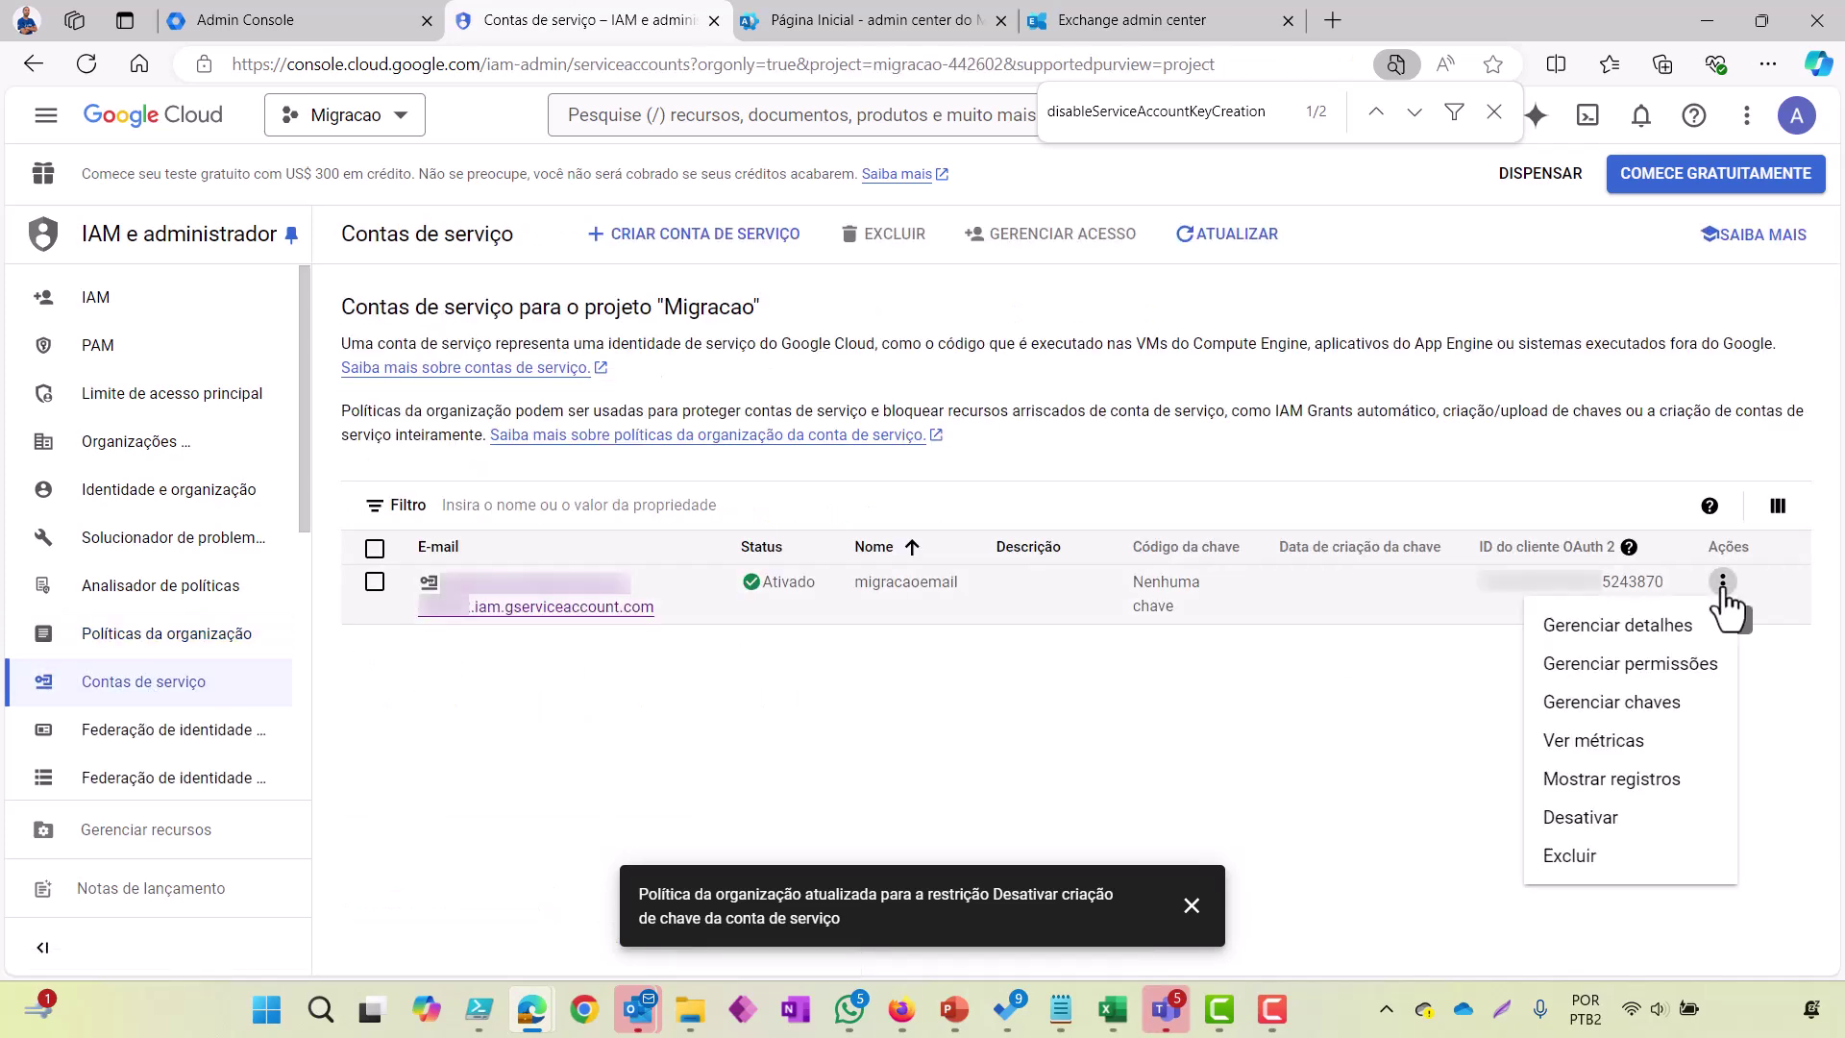
click(1625, 703)
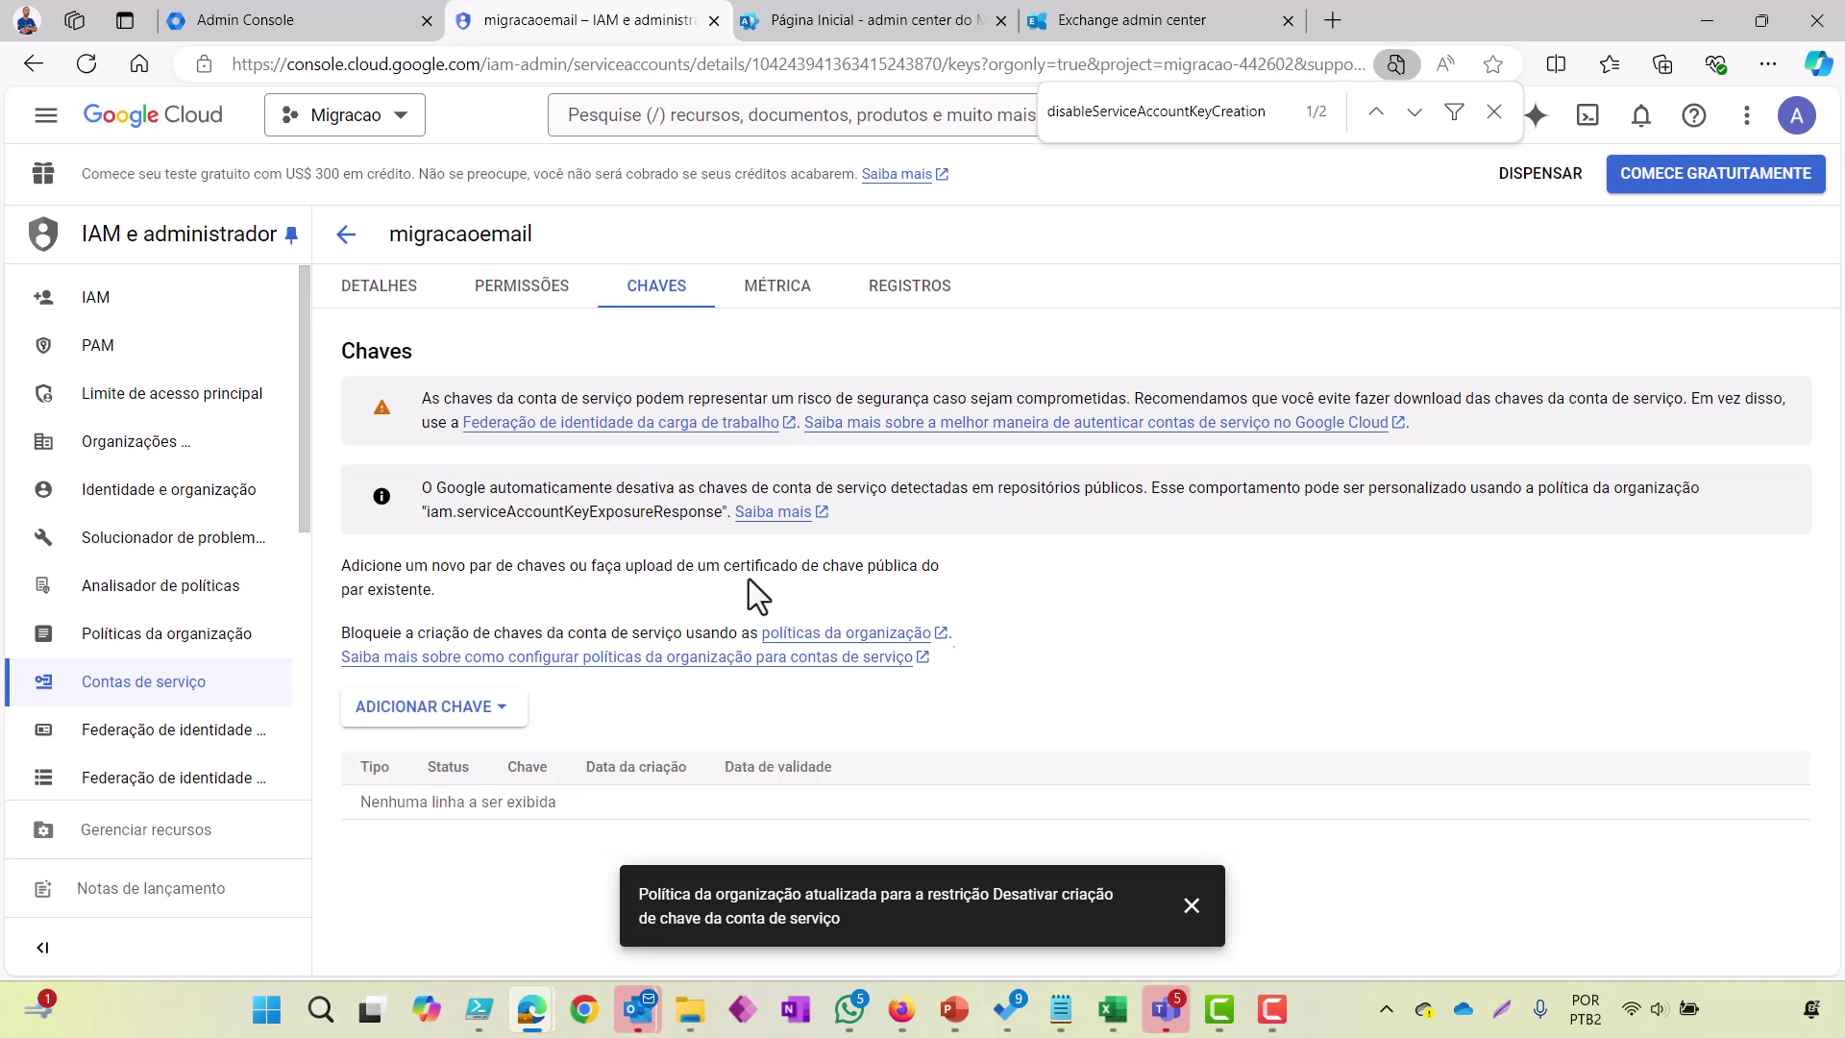
click(494, 718)
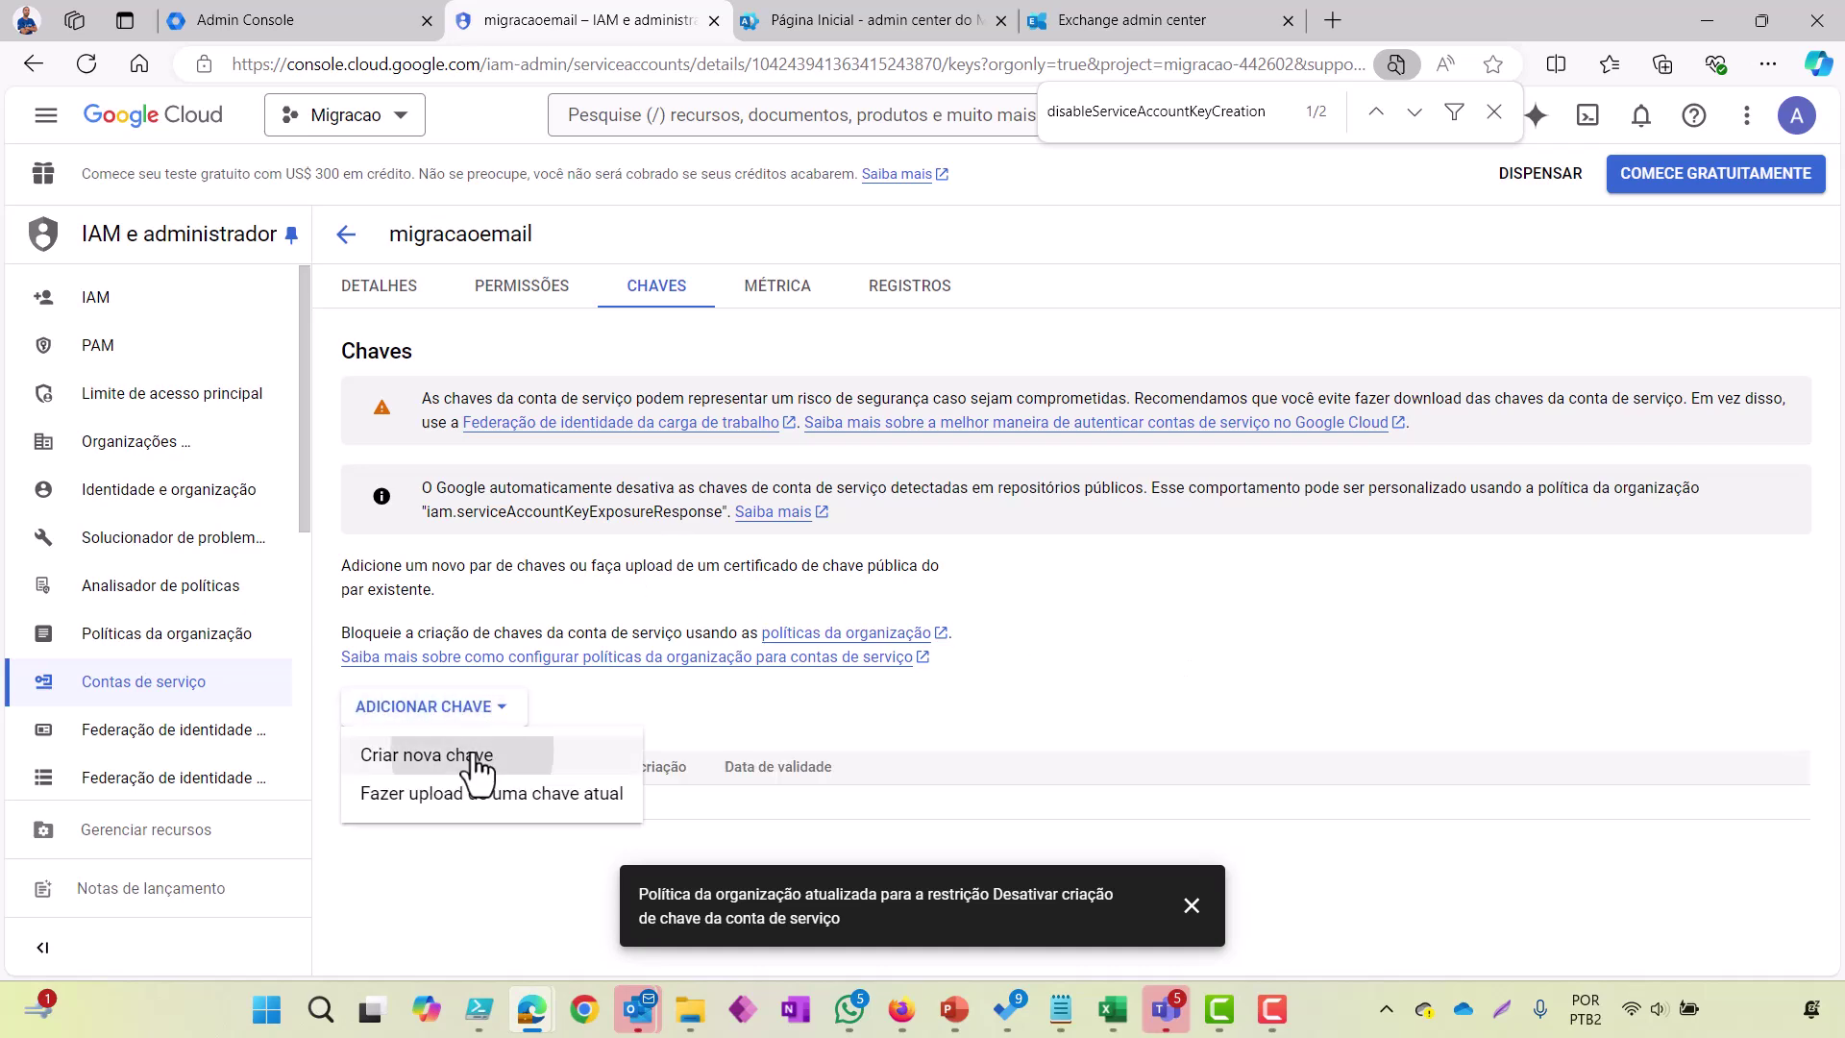
click(475, 757)
click(1201, 712)
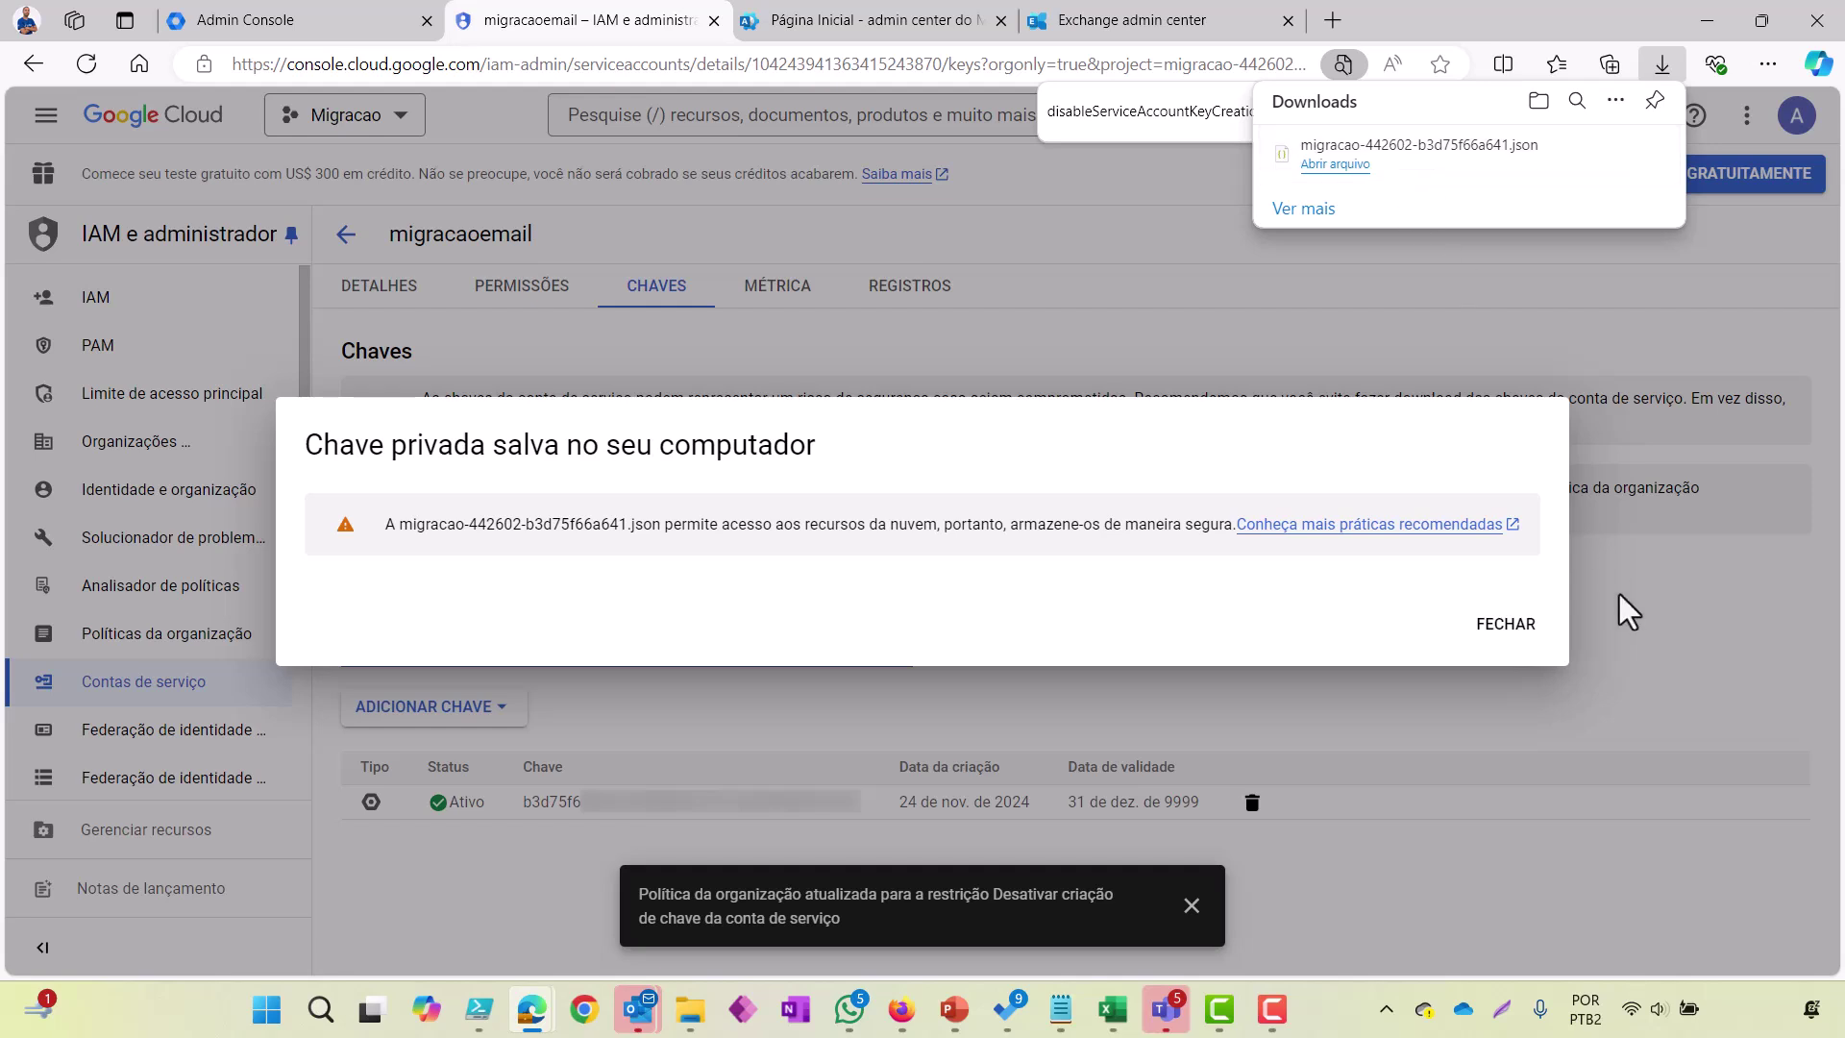
Step: Copy the new key's ID and paste it into a new Notepad note after 'Chave:'
click(1522, 623)
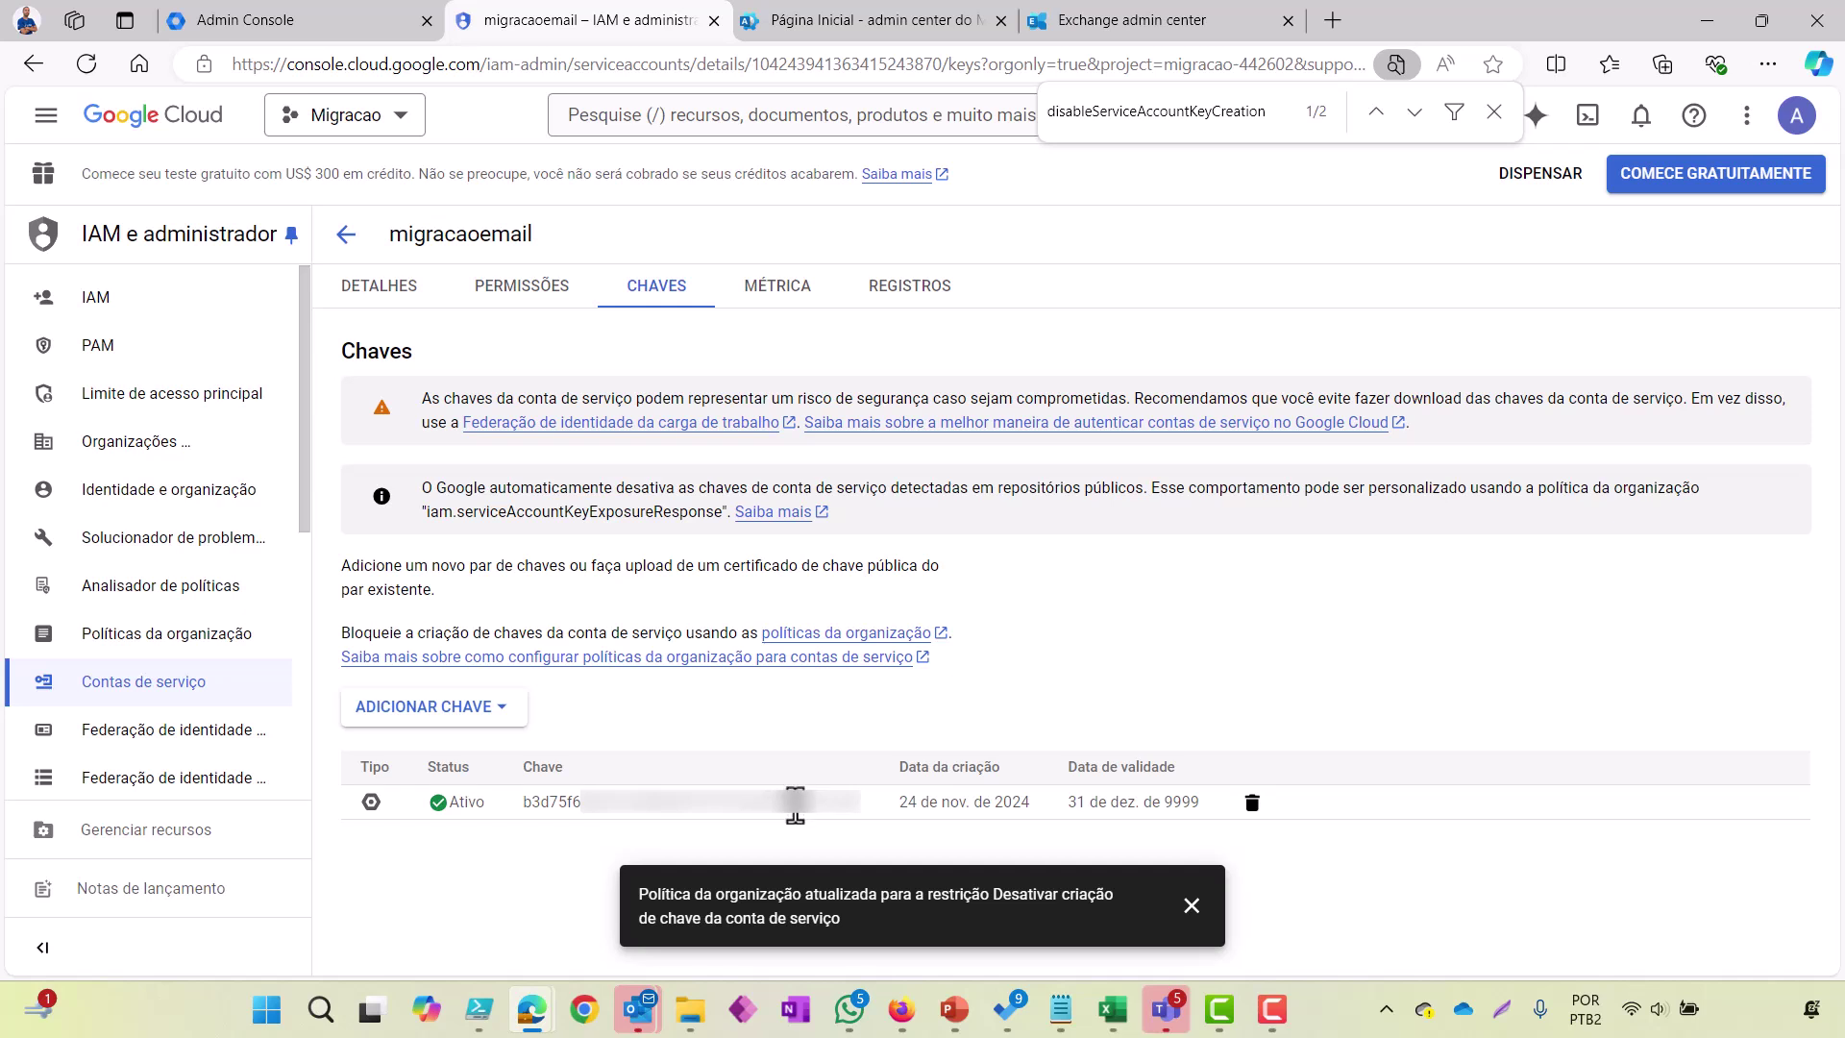
double_click(795, 805)
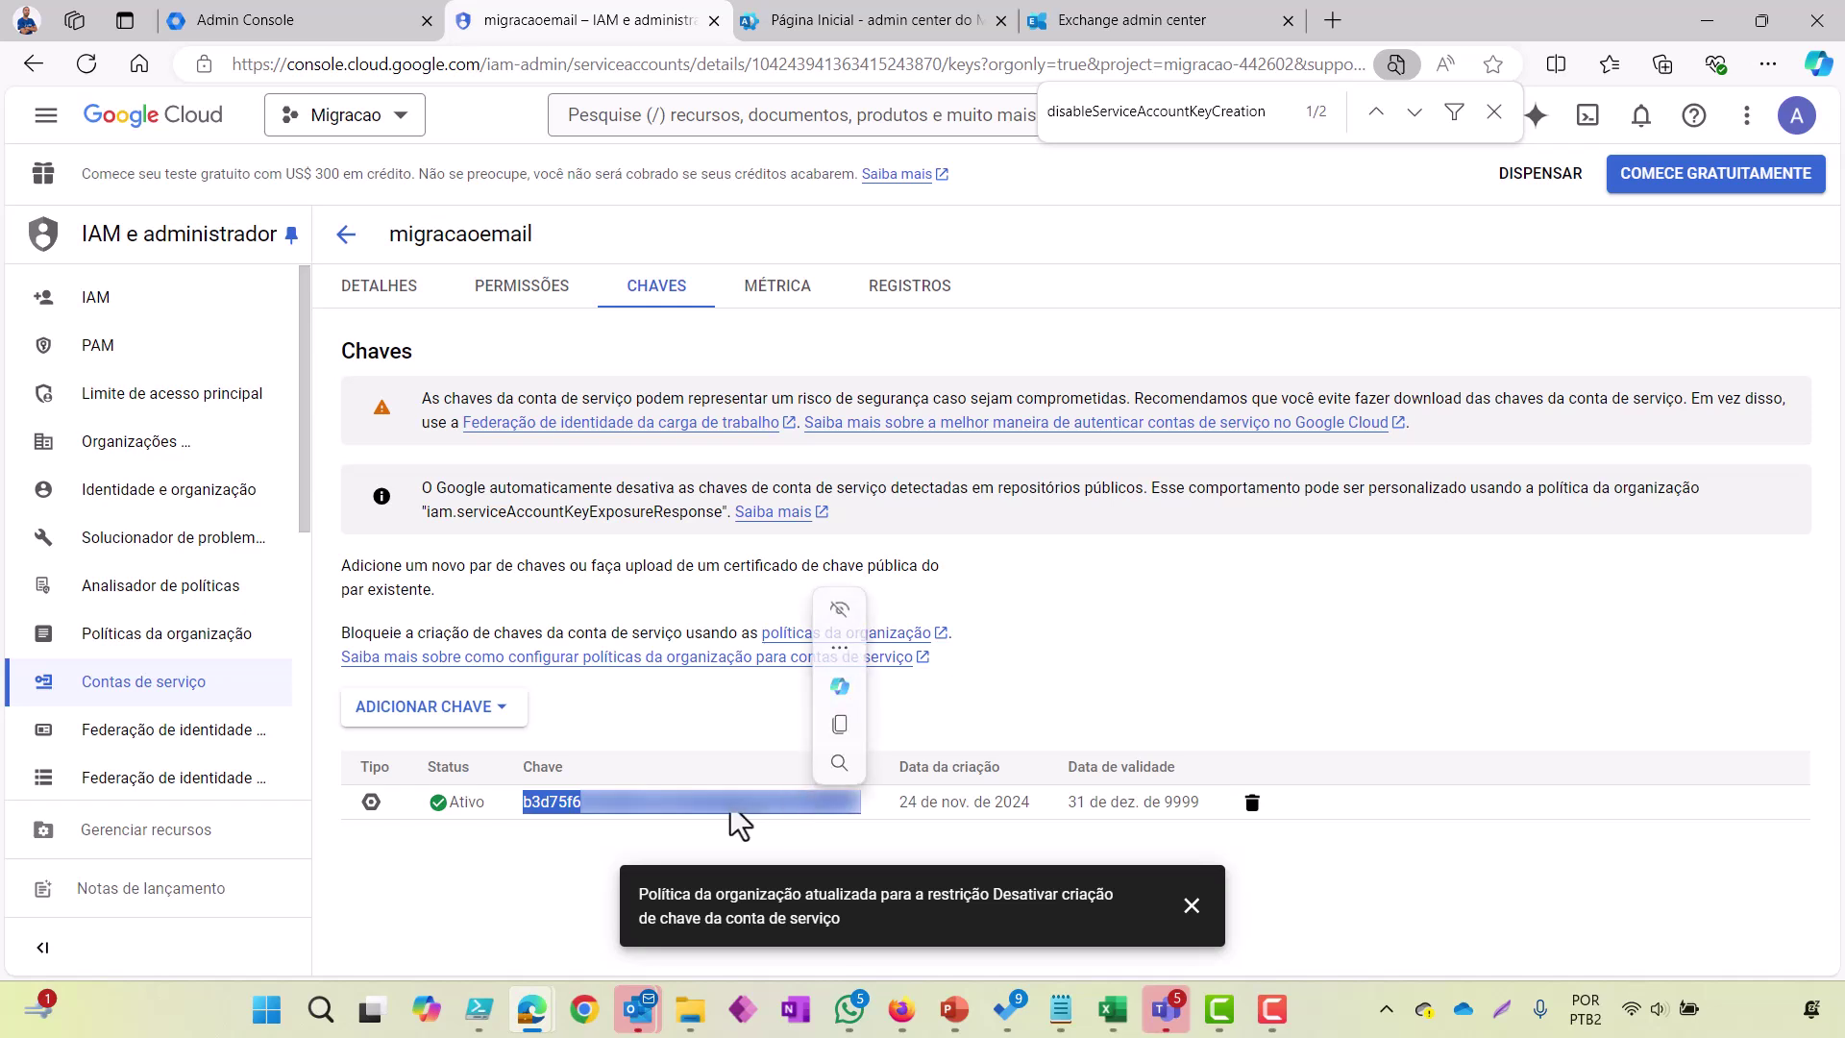
key(ctrl+c)
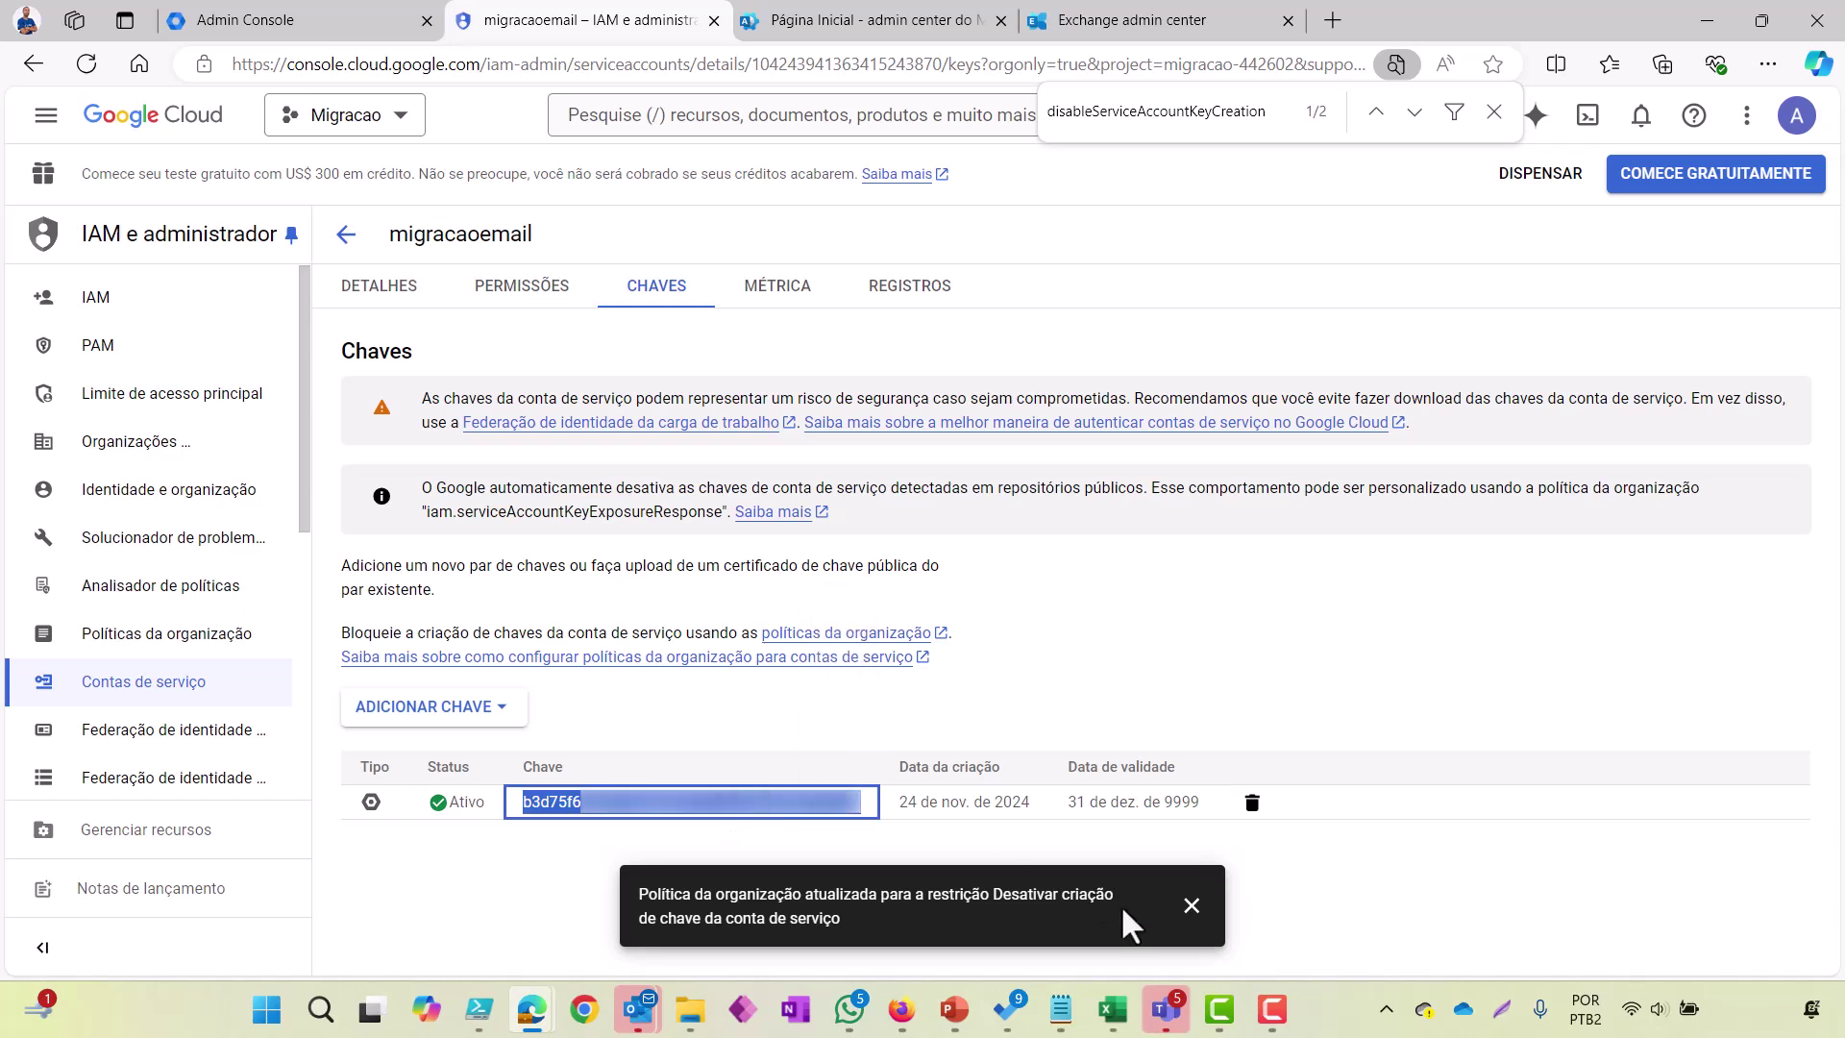
key(super+r)
key(Return)
key(Return)
key(Return)
text(Chave:)
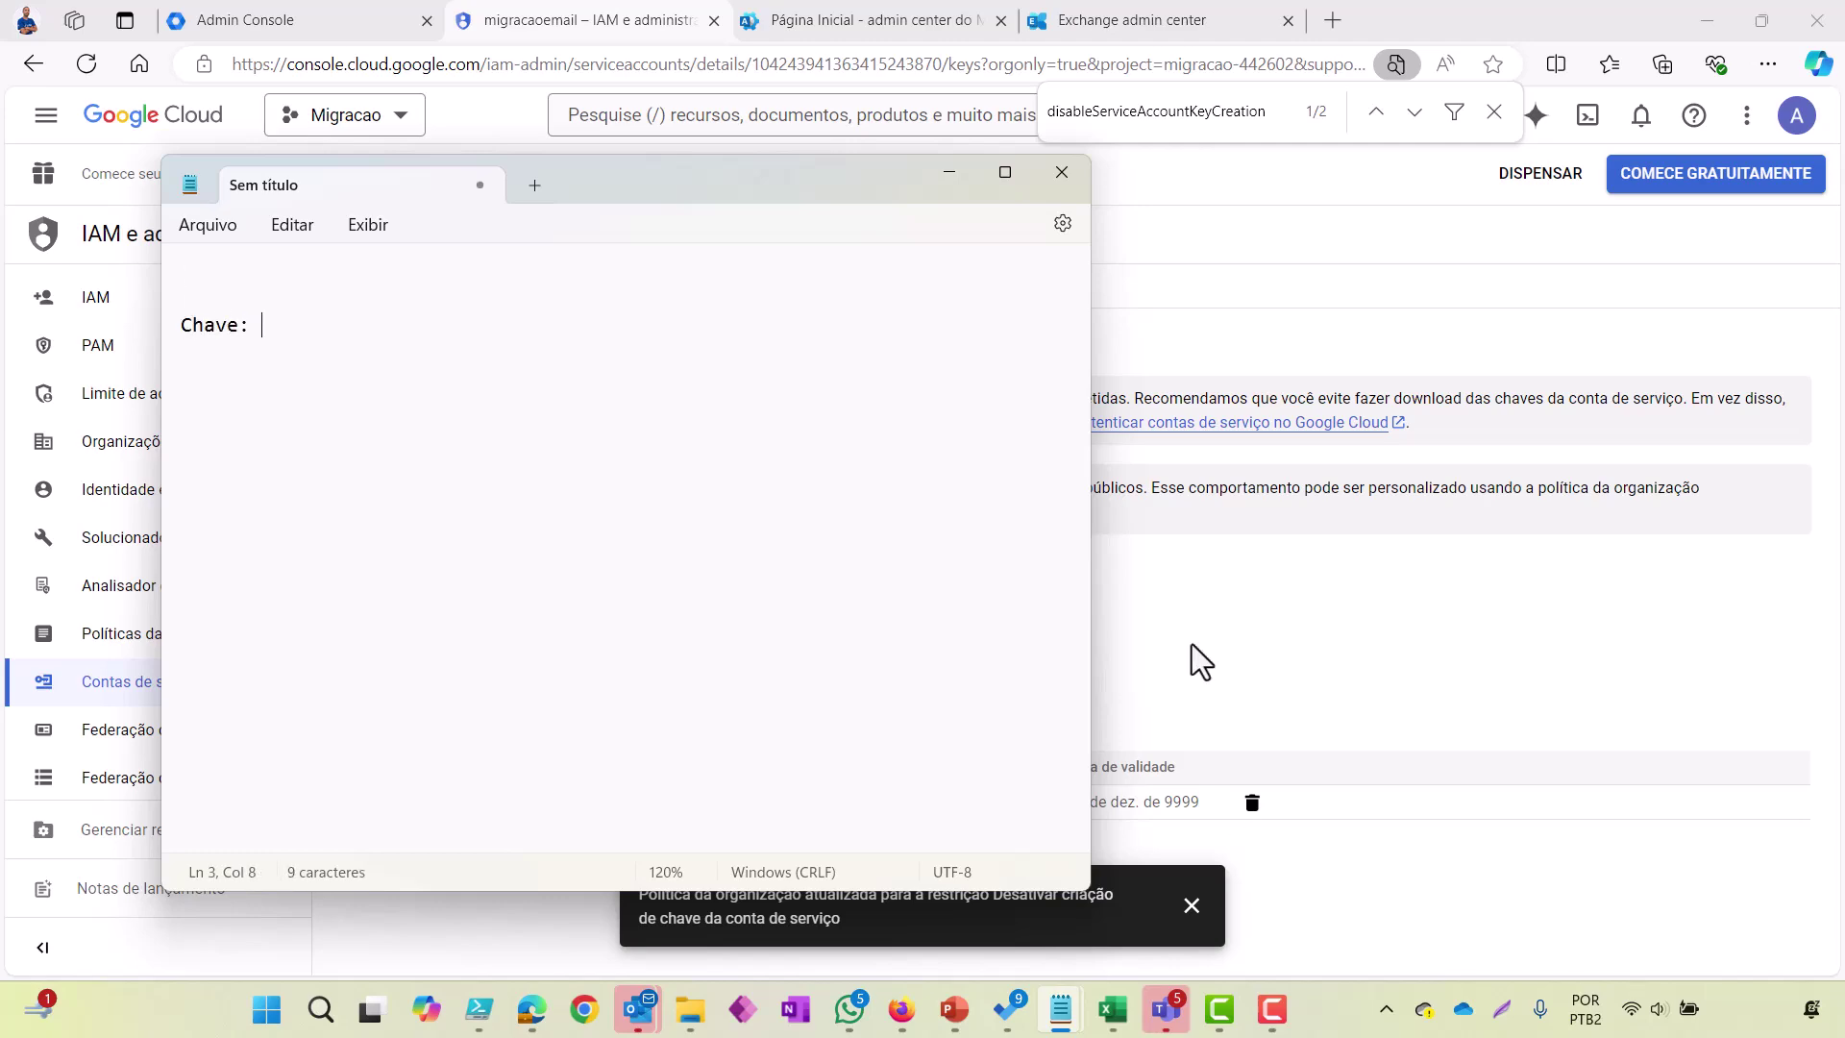
key(ctrl+v)
key(alt+Tab)
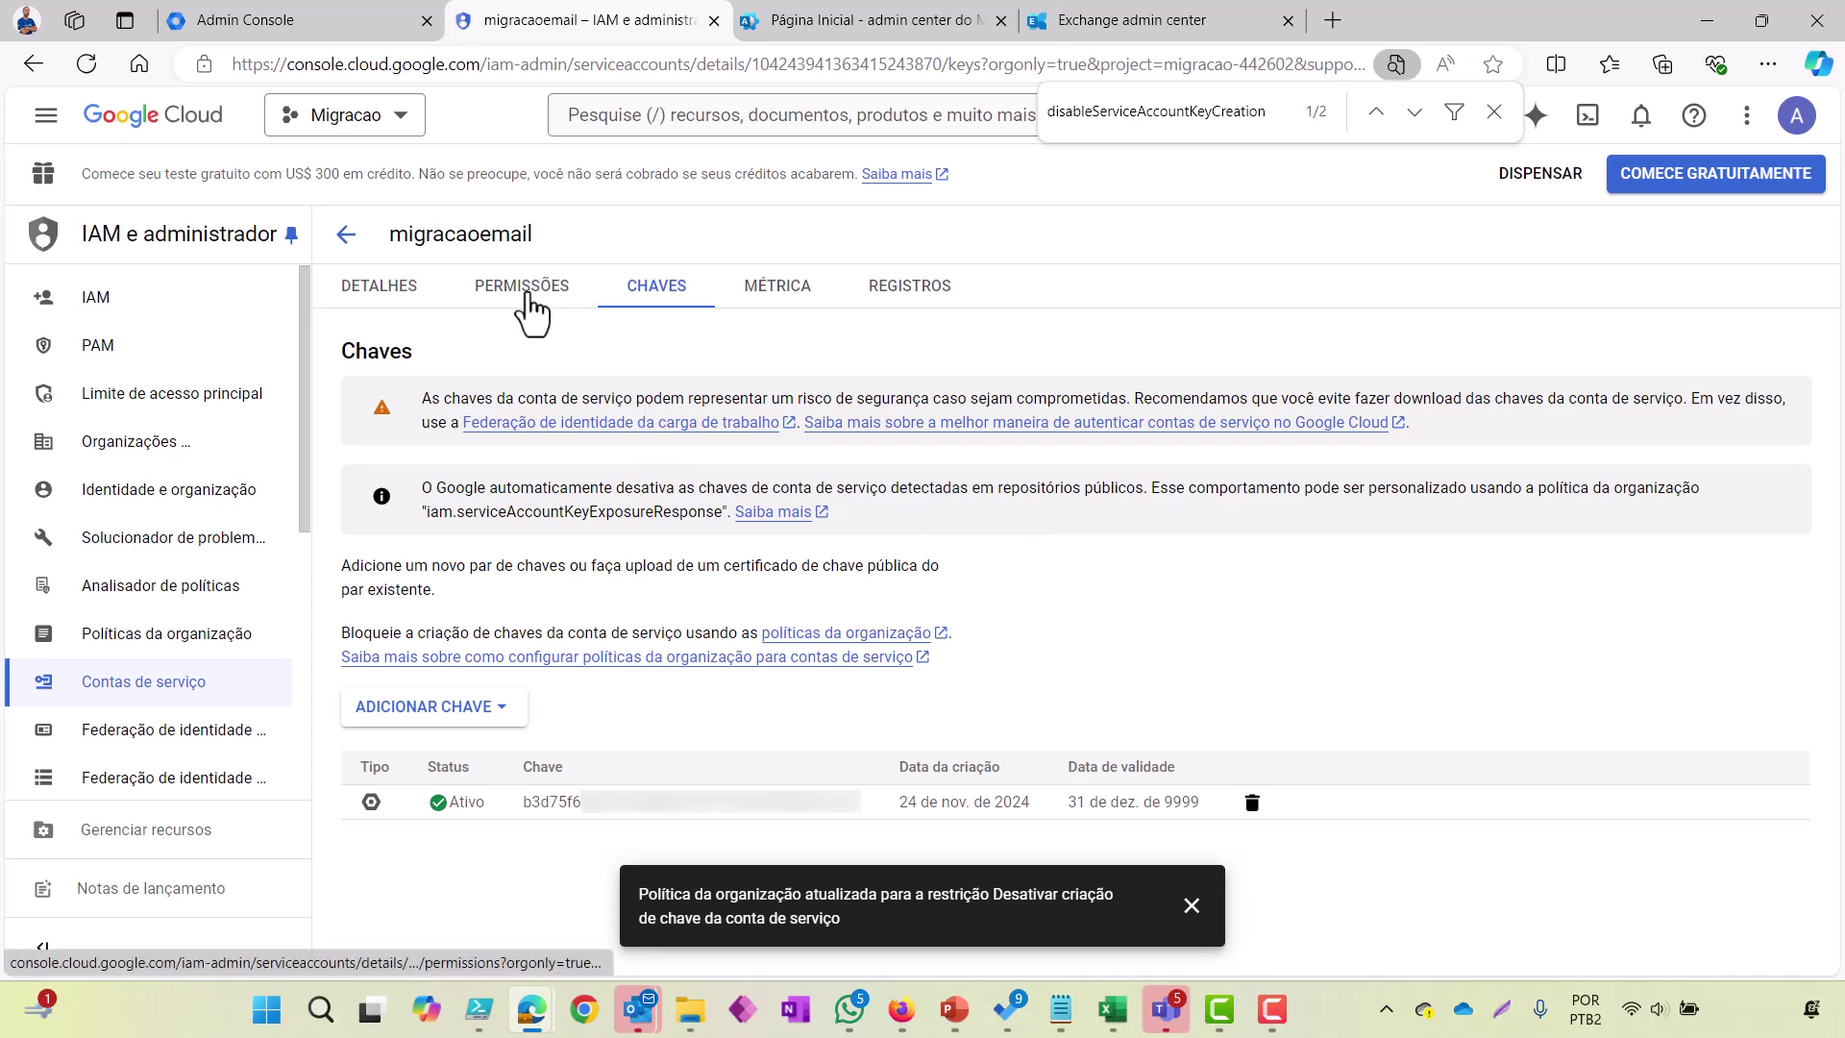
Step: Add the ID exclusivo column to the service accounts list
click(346, 233)
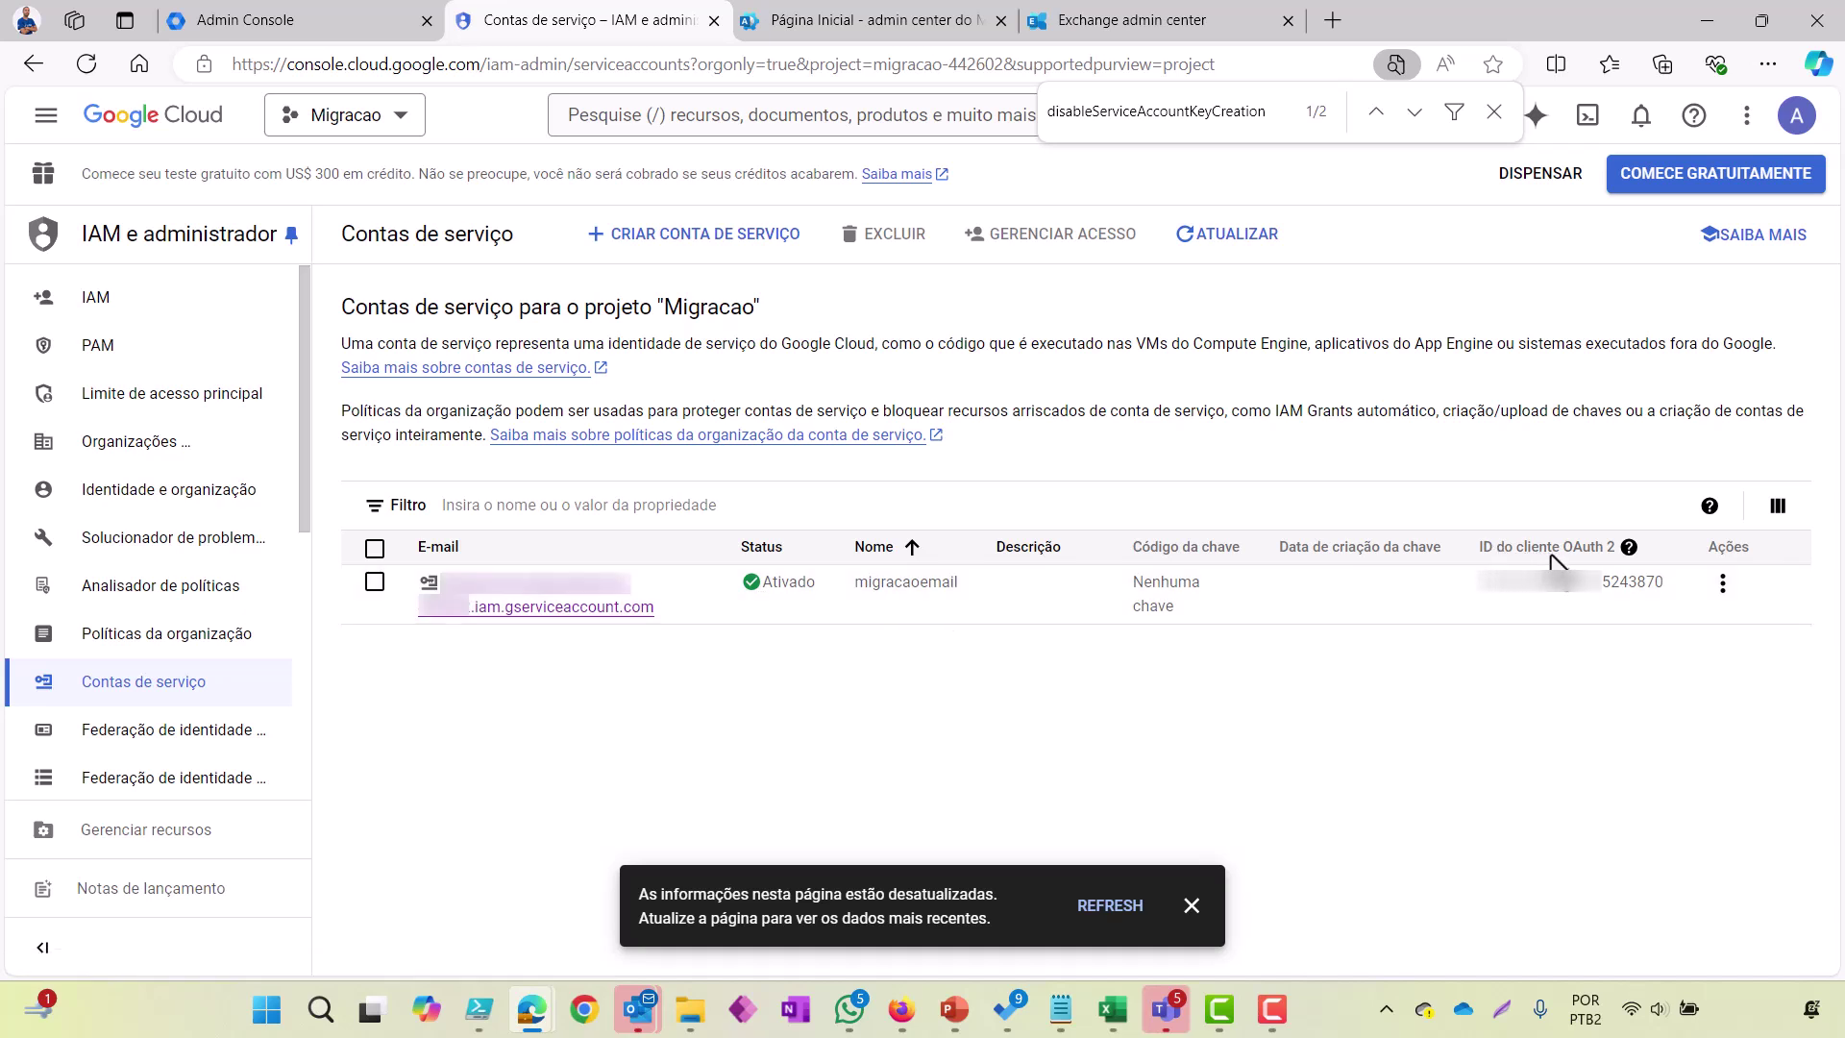
click(1778, 506)
click(1608, 831)
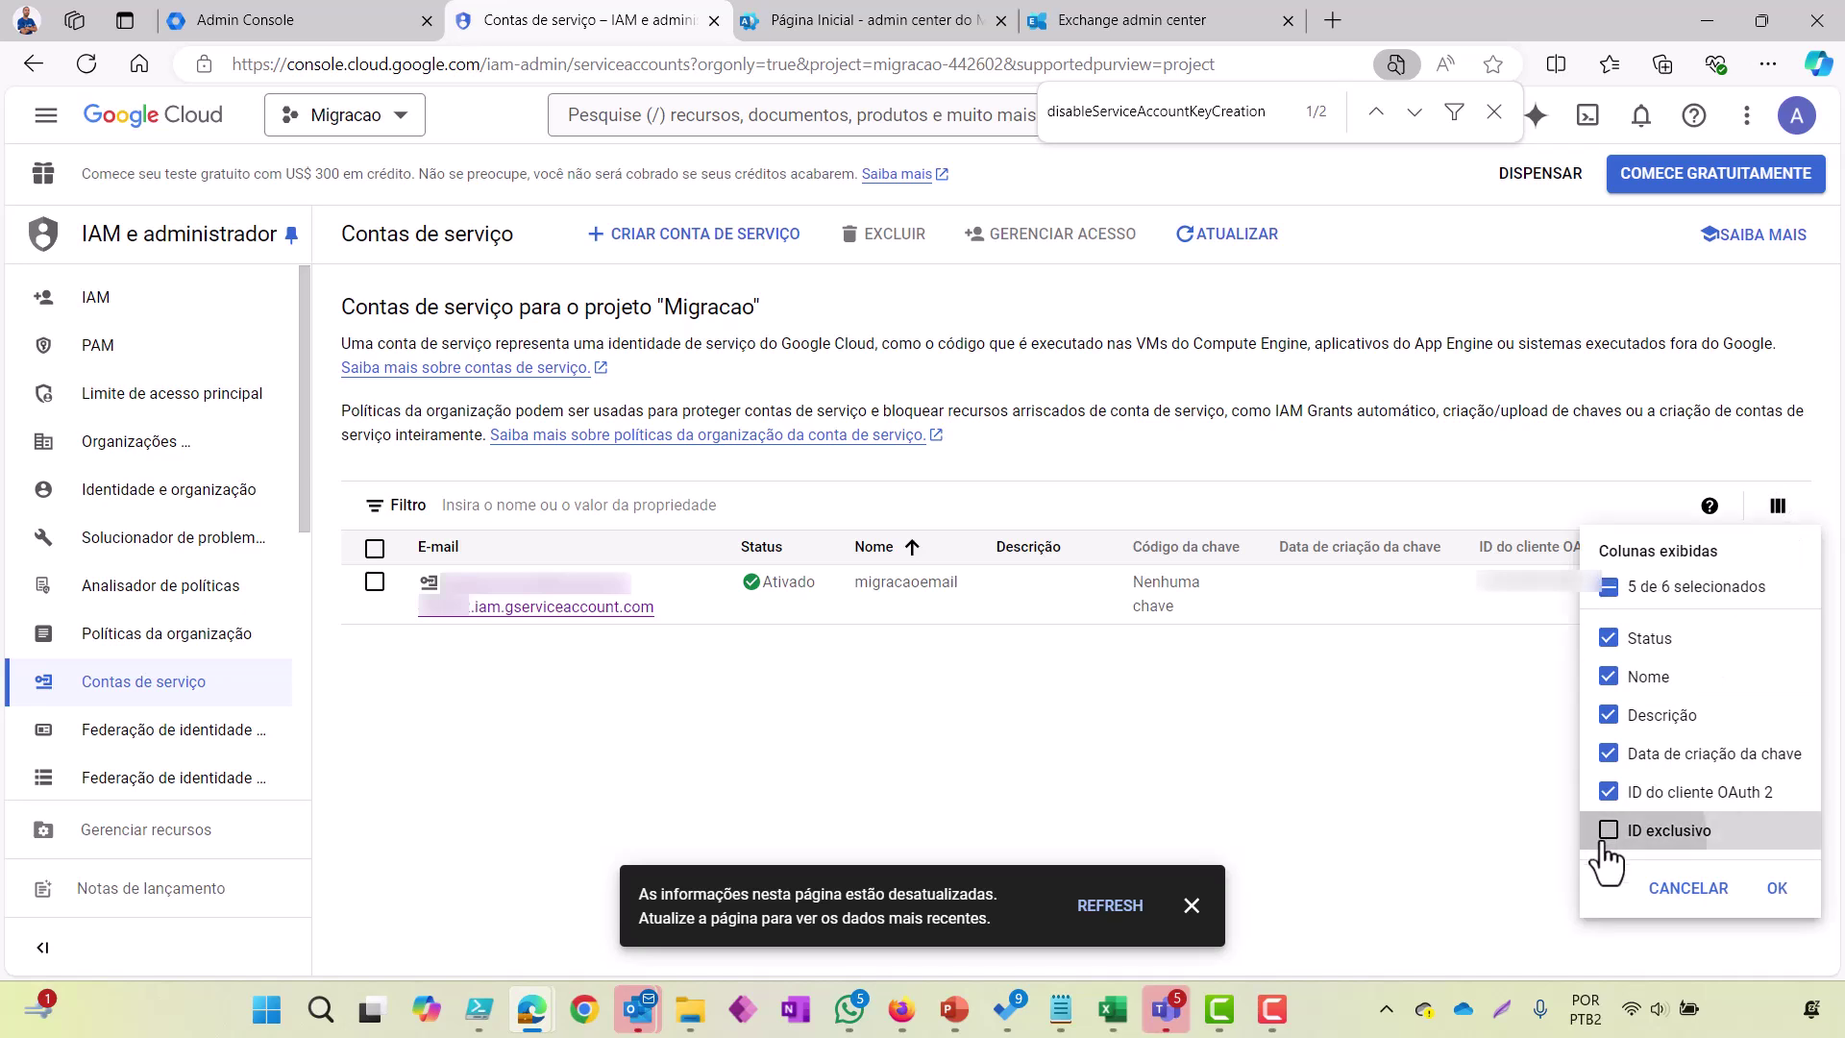
click(1777, 887)
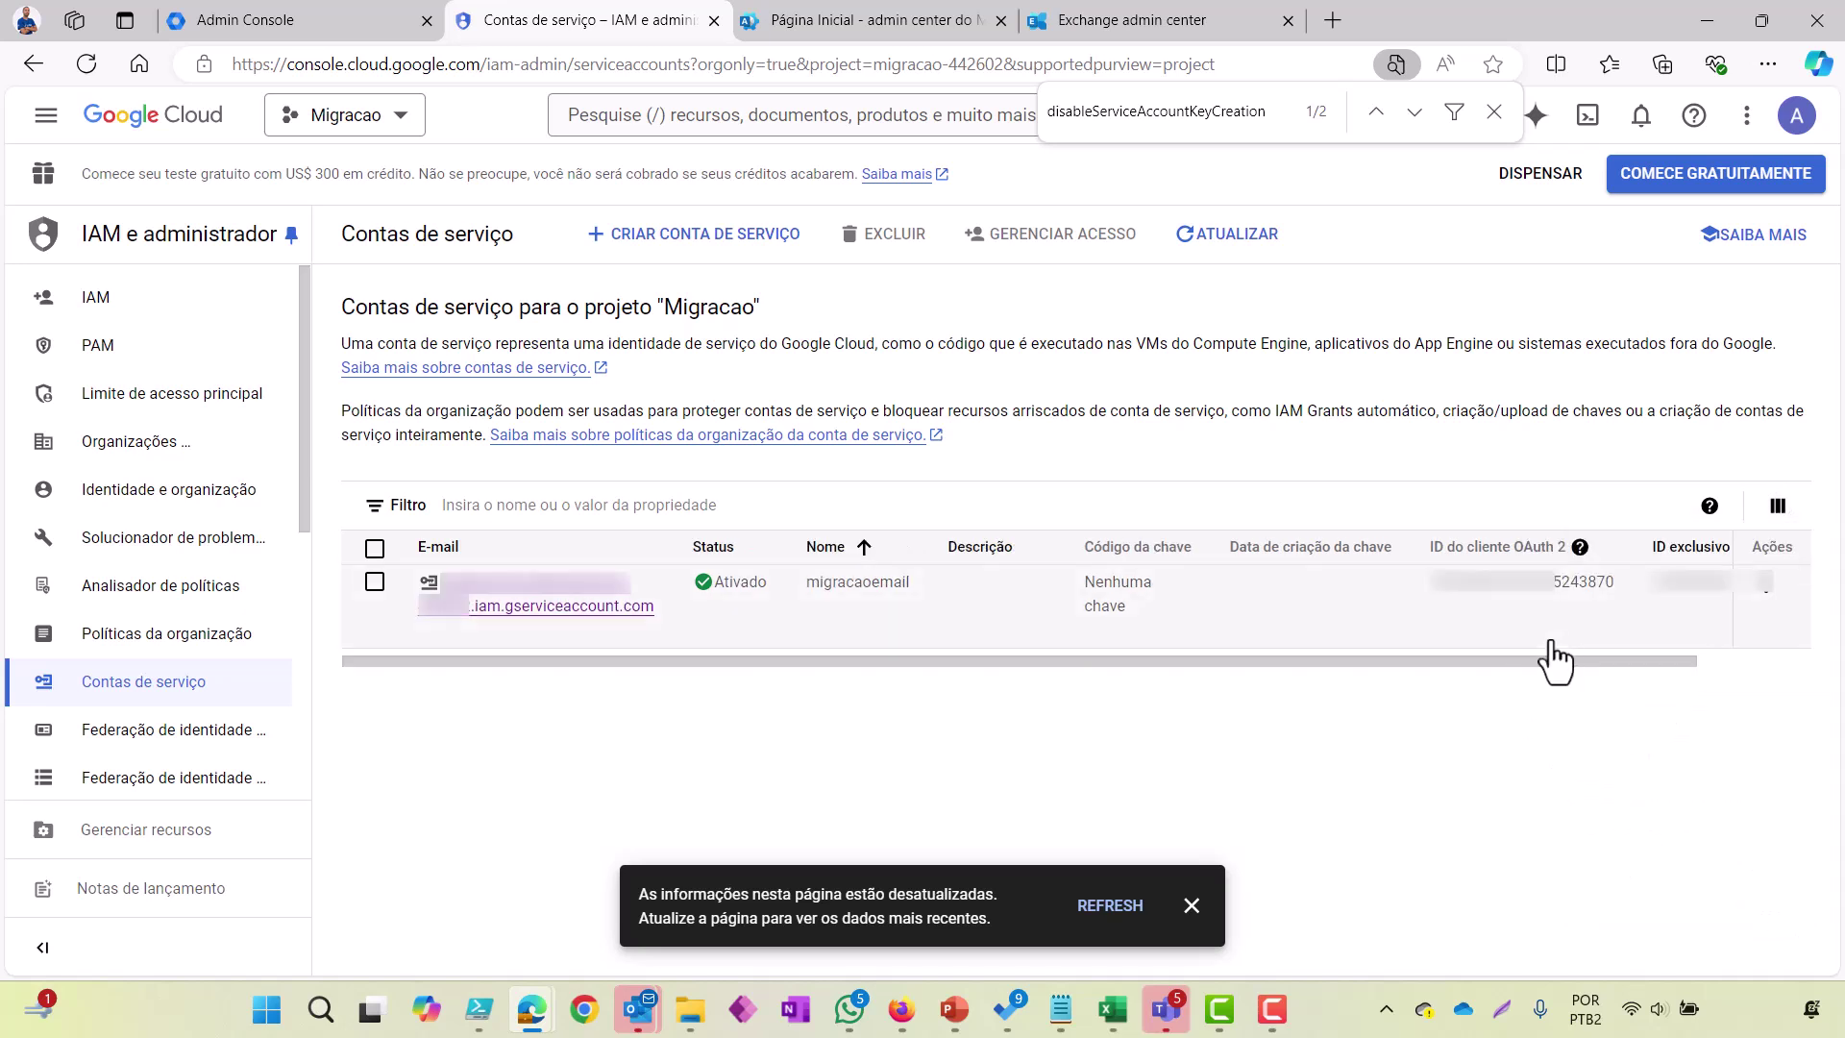
Step: Copy the OAuth 2 client ID and paste it after 'ID:' above the key in Notepad
drag(1560, 659, 1674, 662)
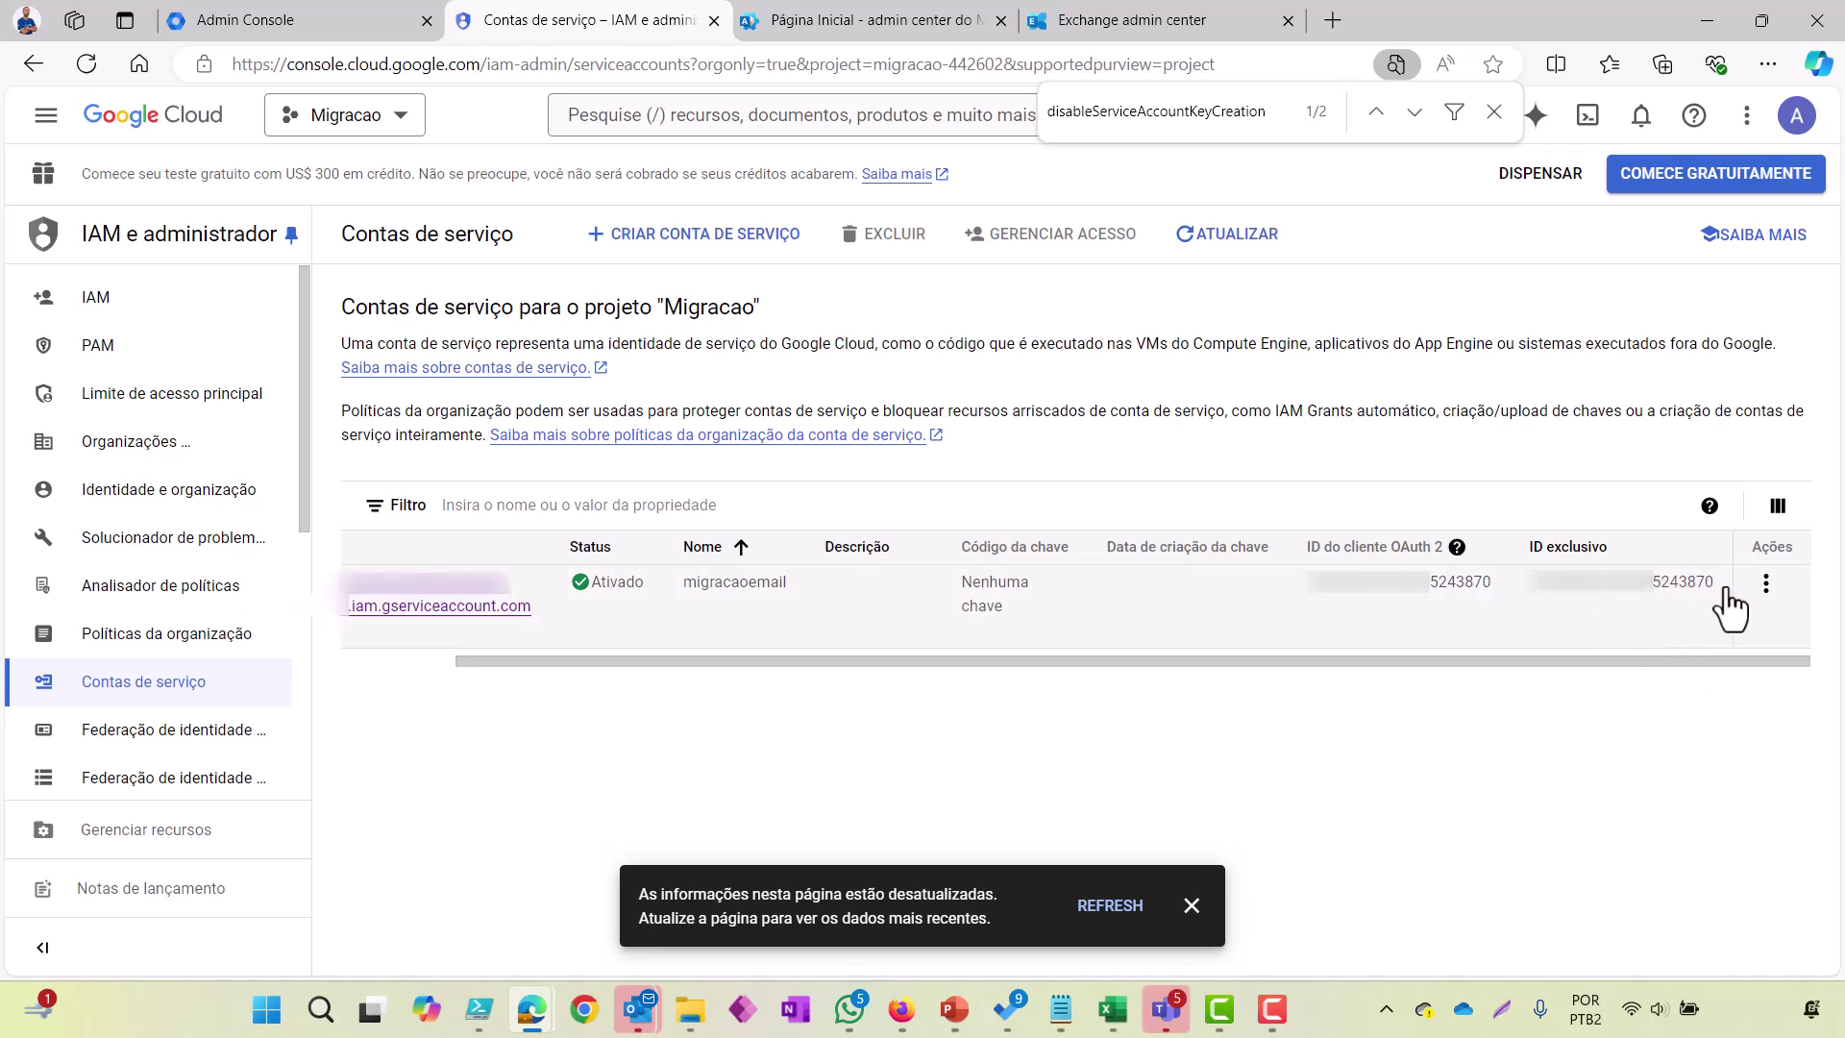
click(1320, 611)
key(alt+Tab)
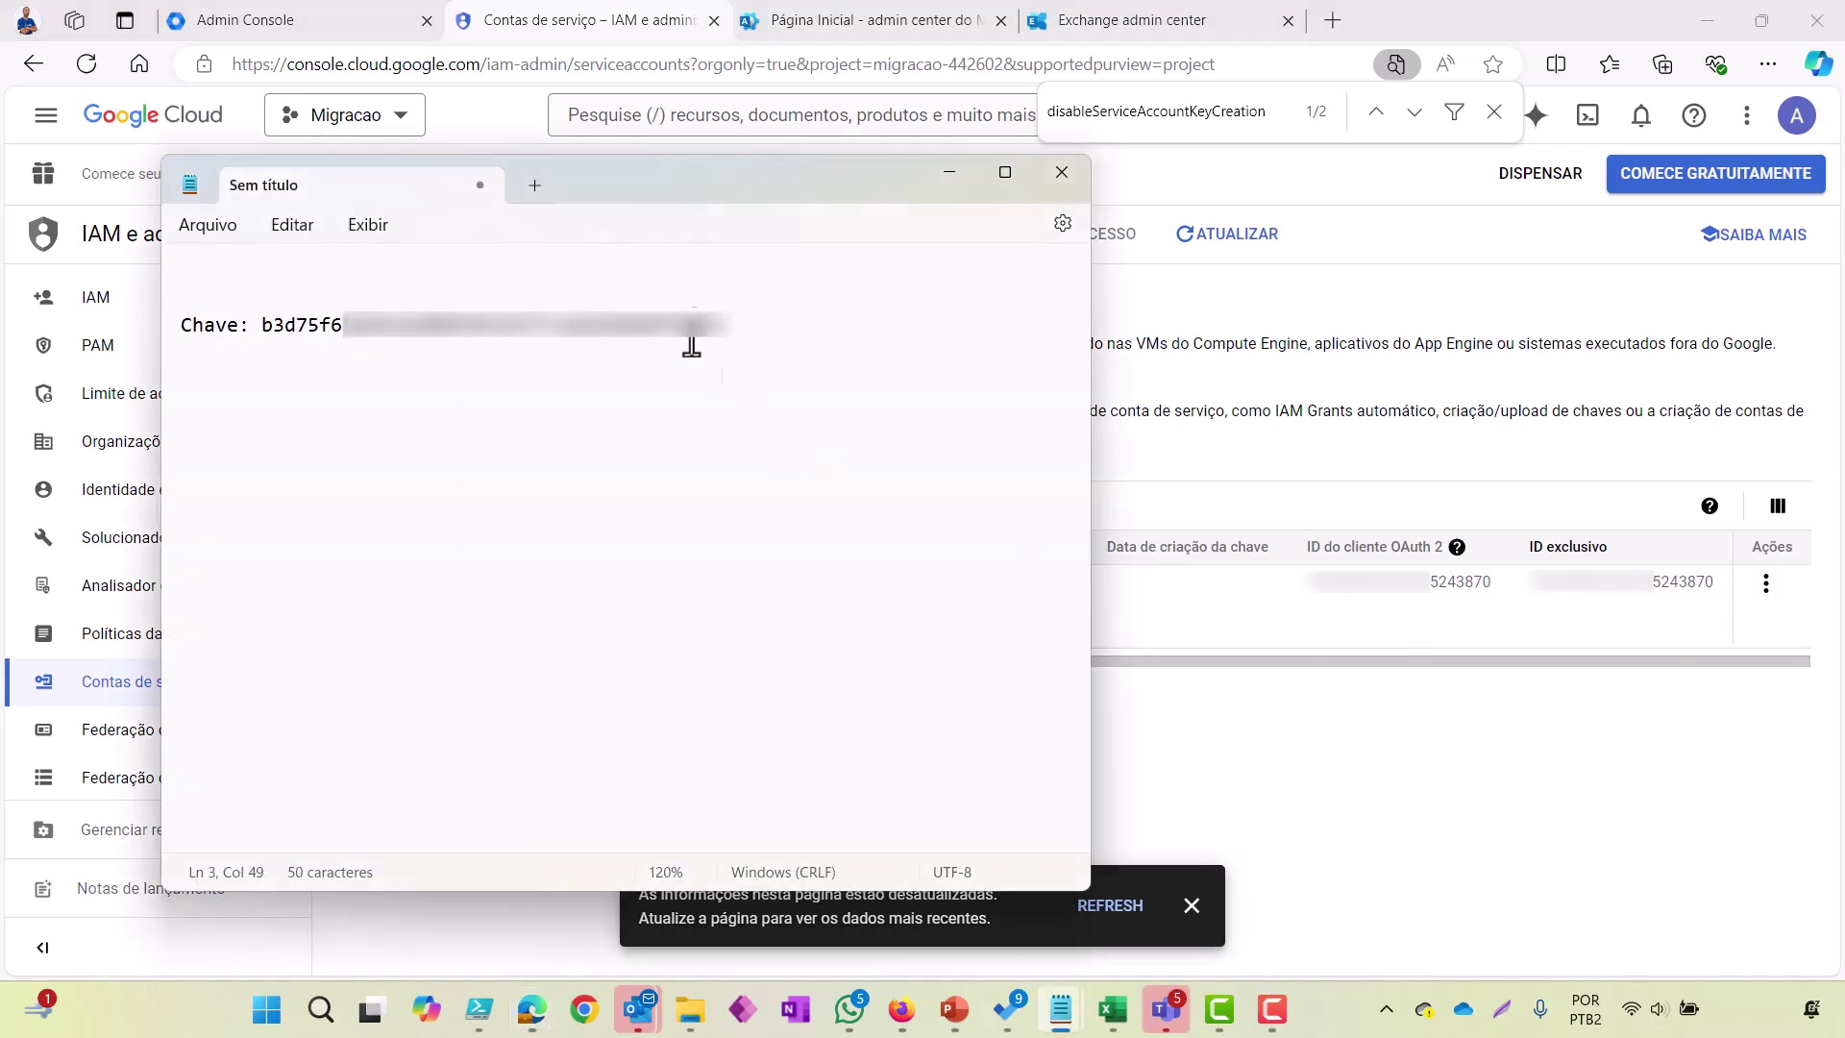
click(605, 304)
text(ID:)
key(ctrl+v)
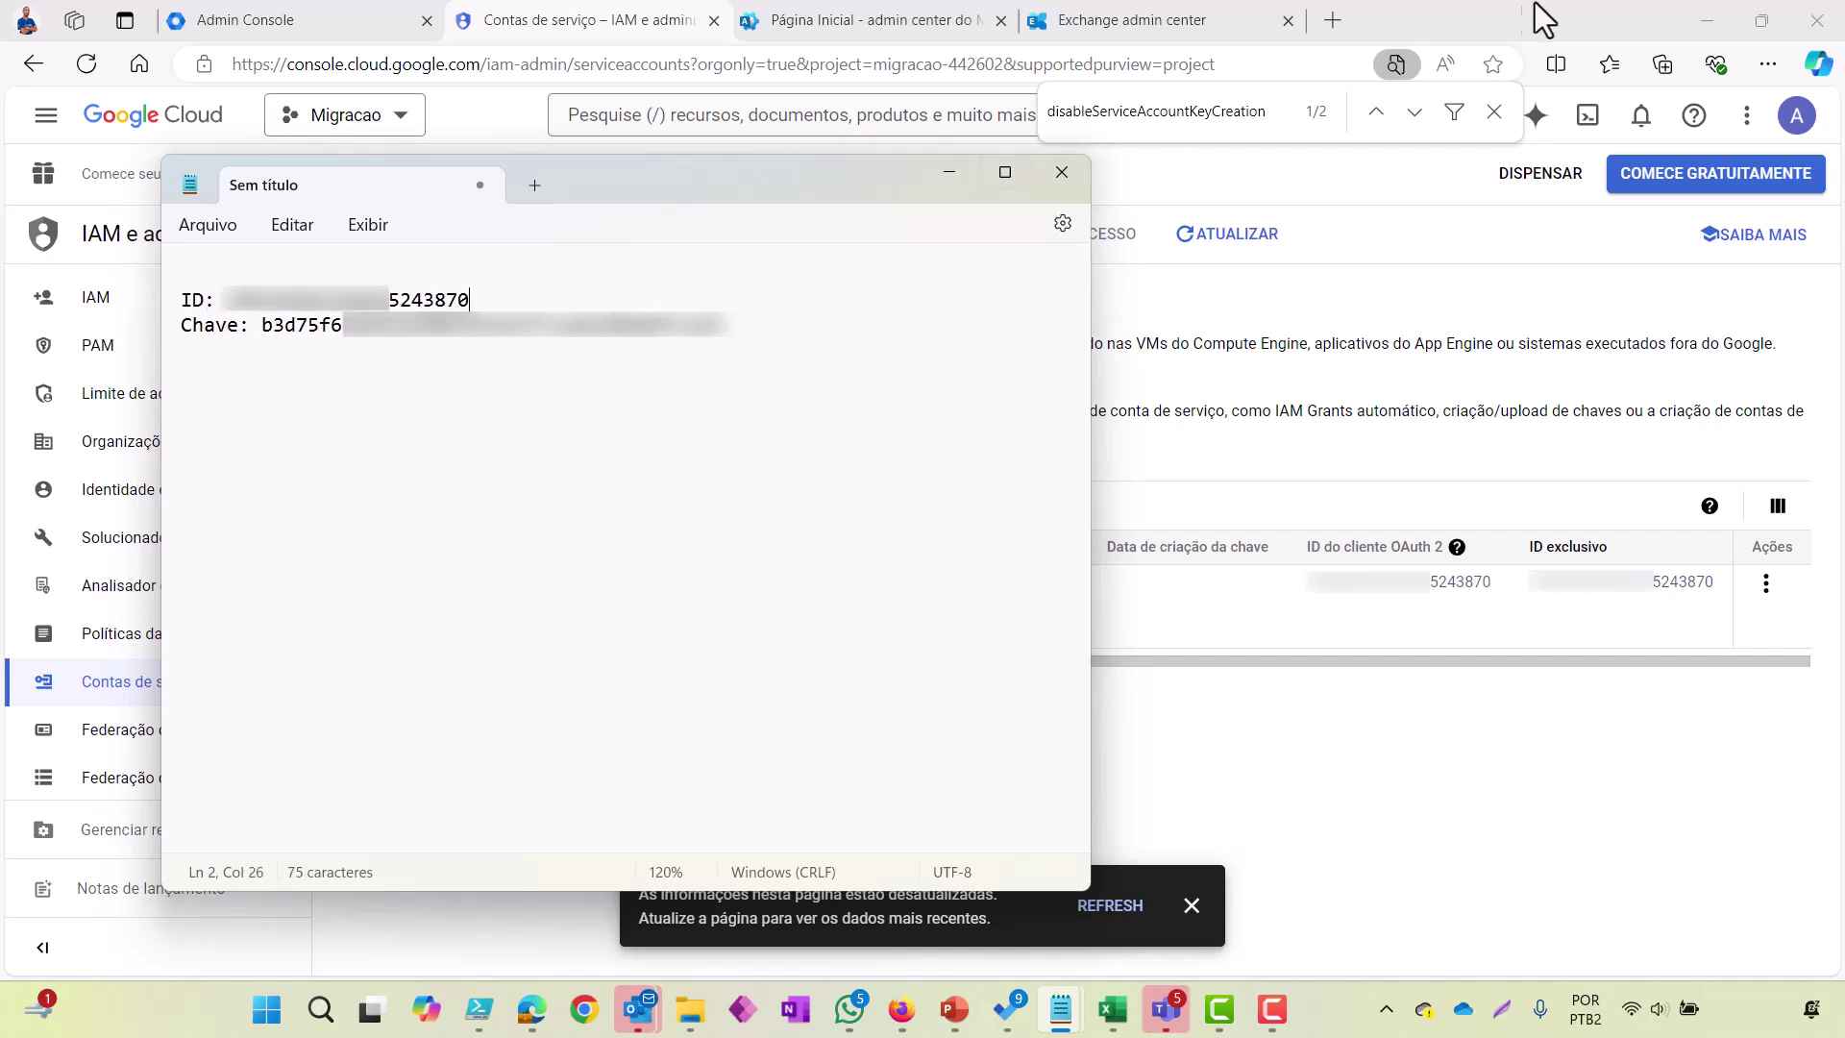
click(1457, 12)
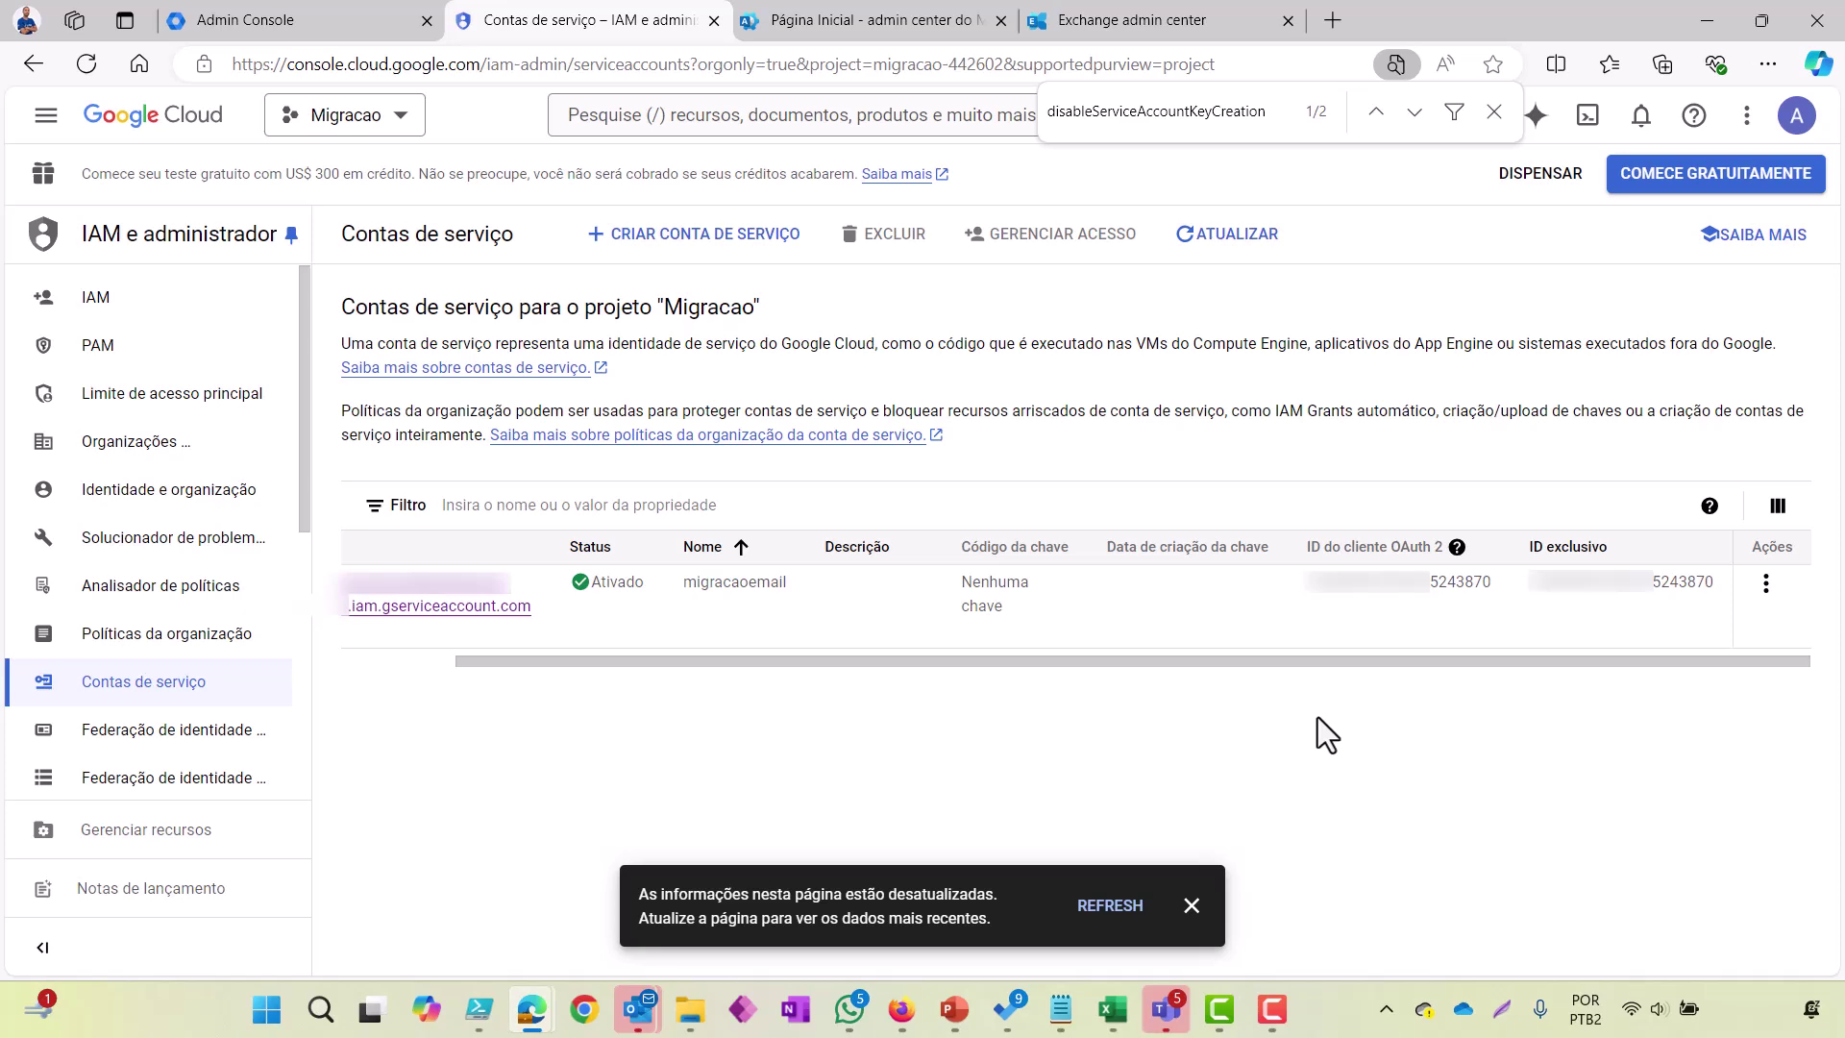
Step: Go to Segurança > Controle de dados e acesso > Controles de API and open Gerenciar a delegação em todo o domínio
click(282, 30)
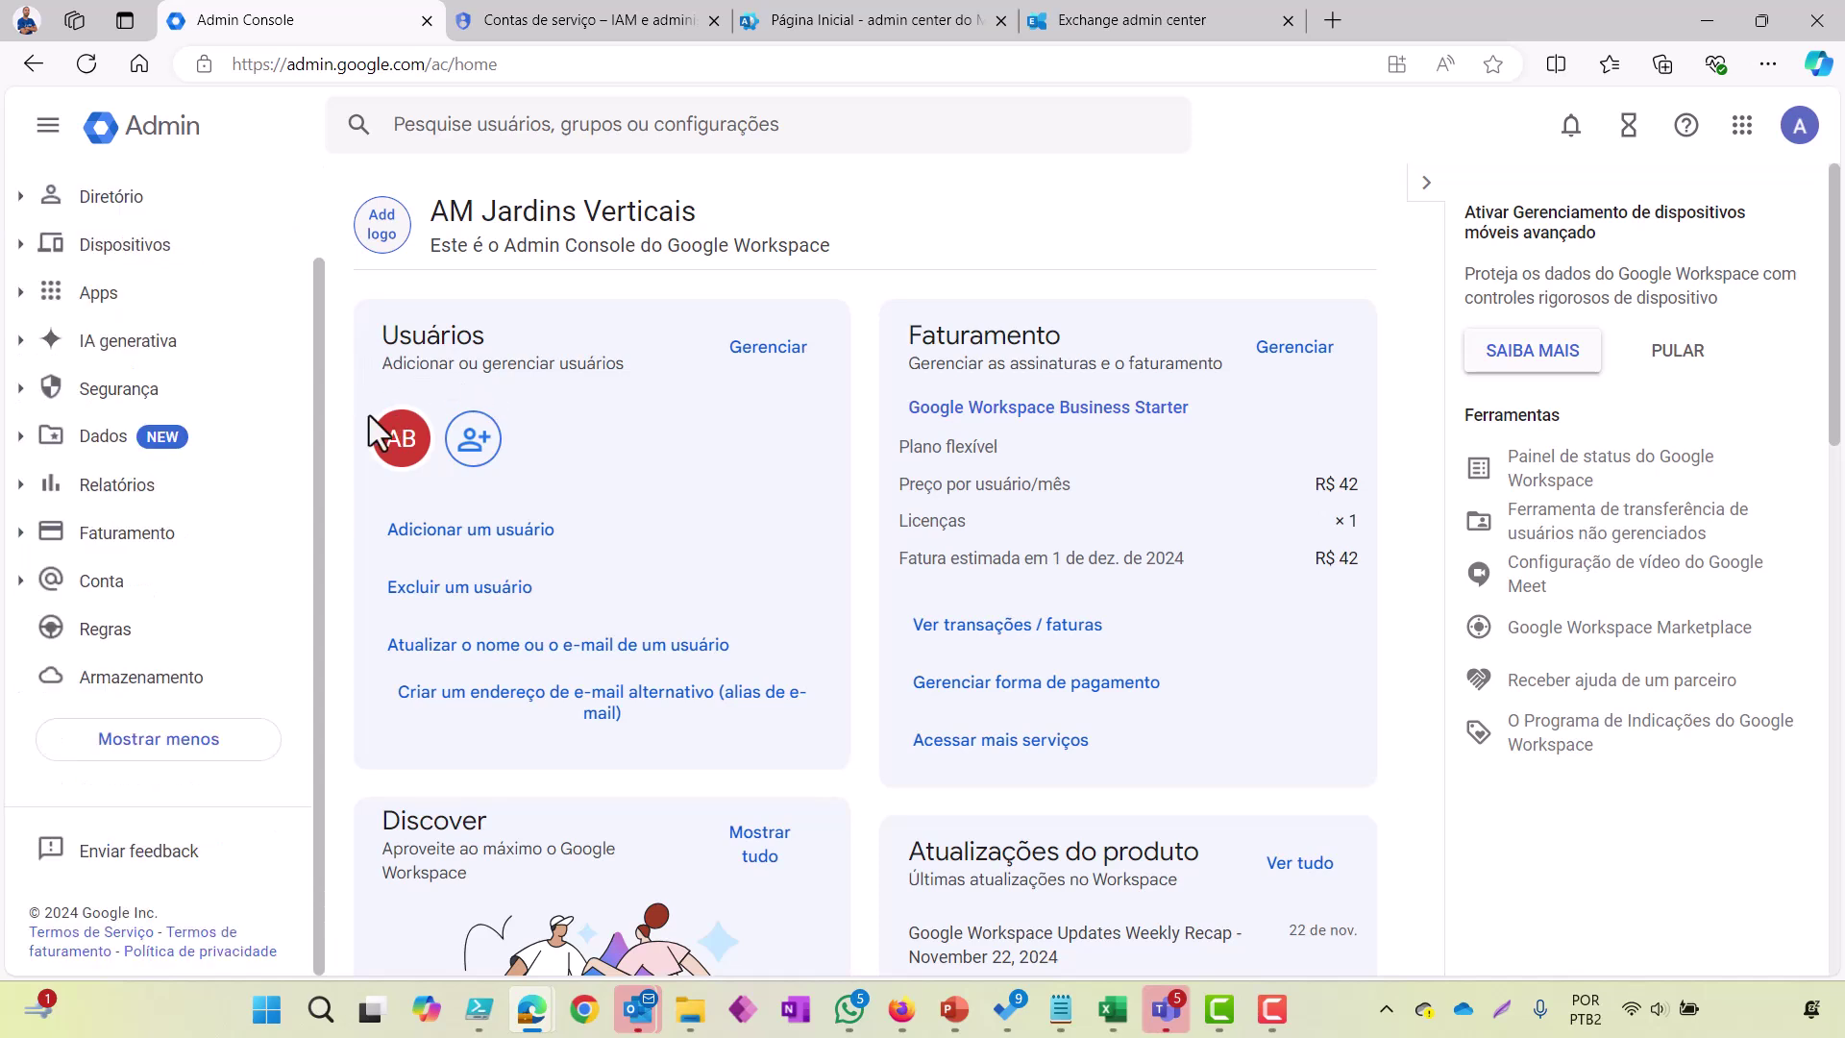
click(103, 402)
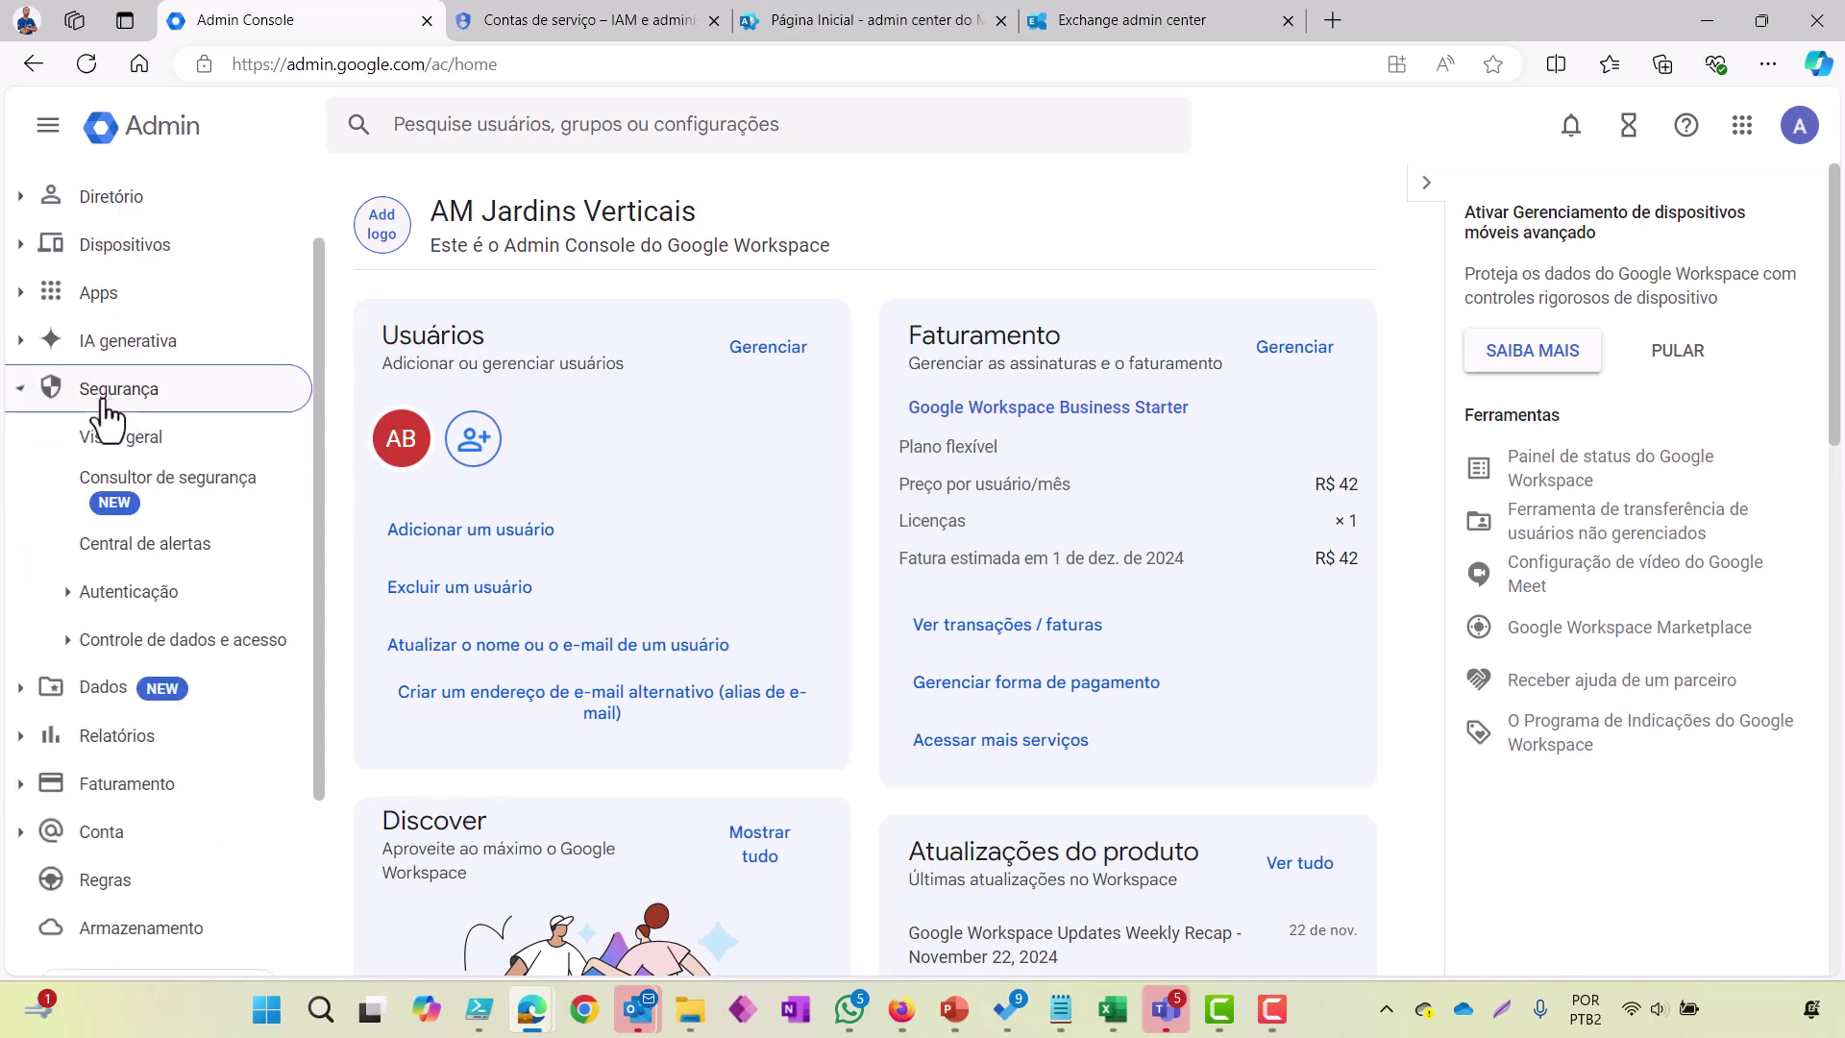
click(150, 654)
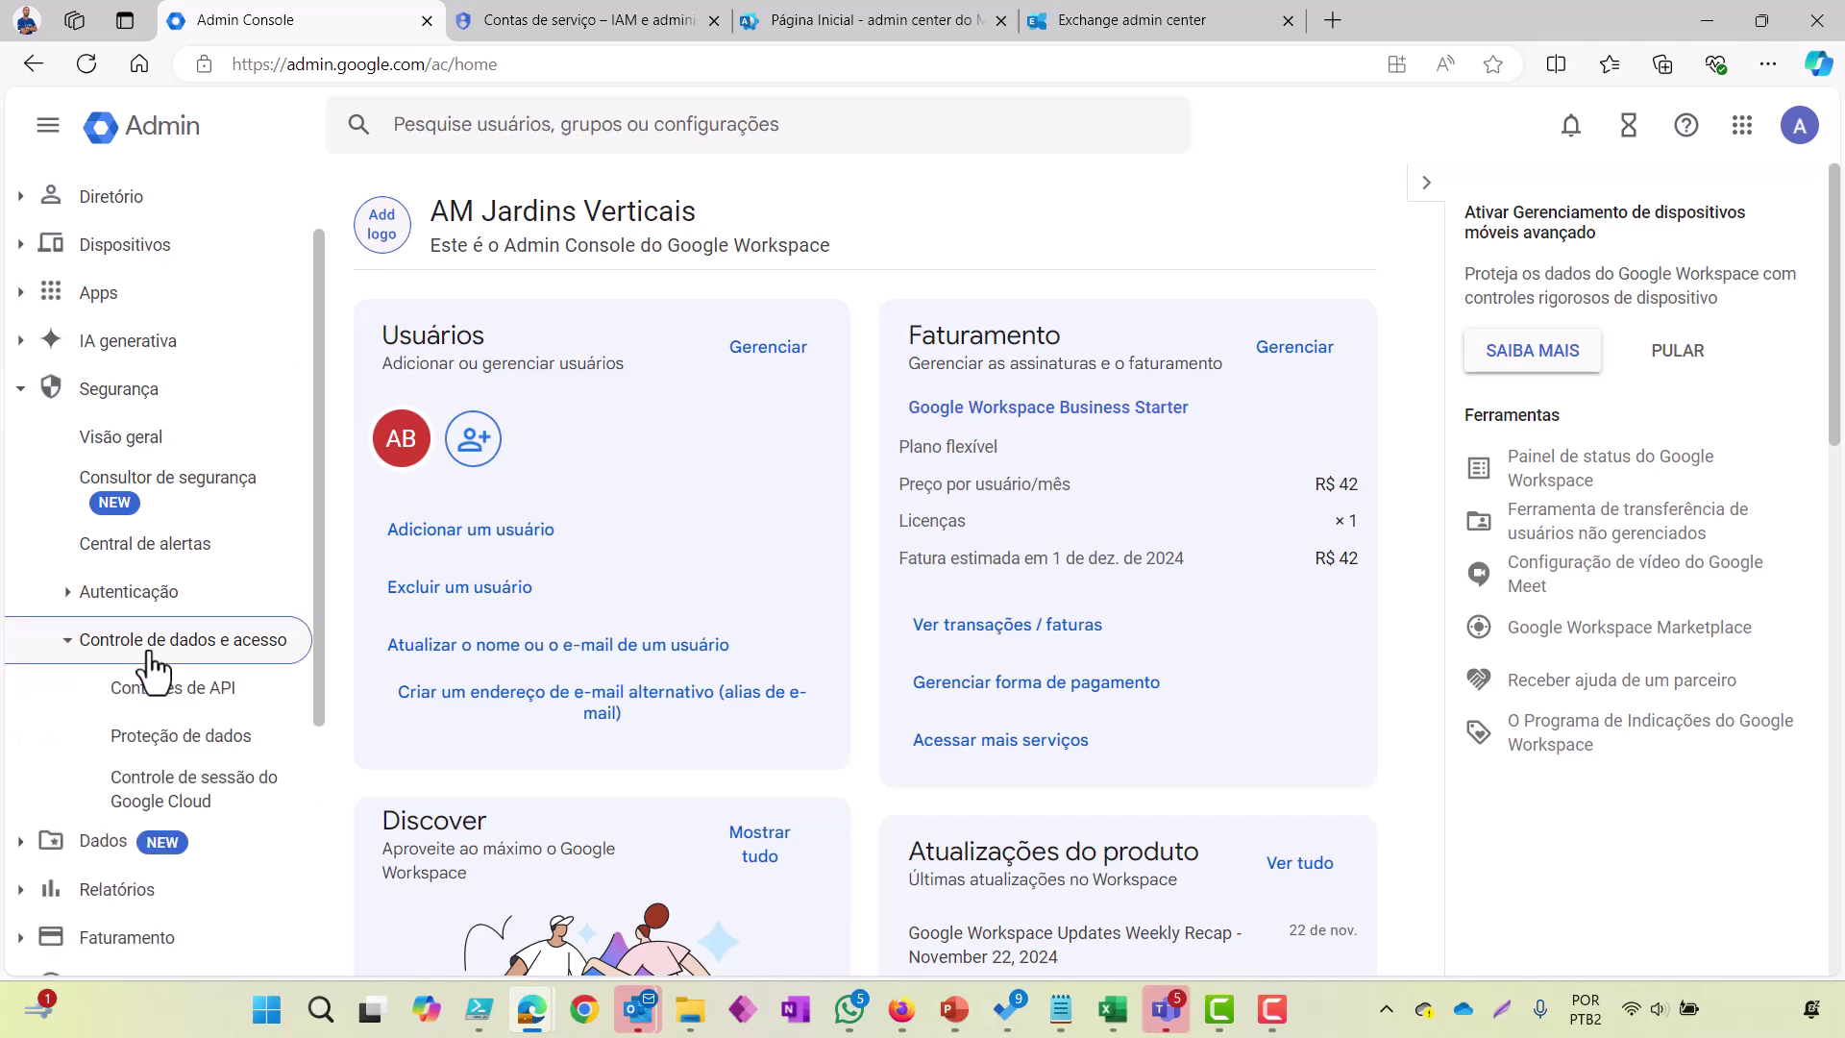
click(159, 705)
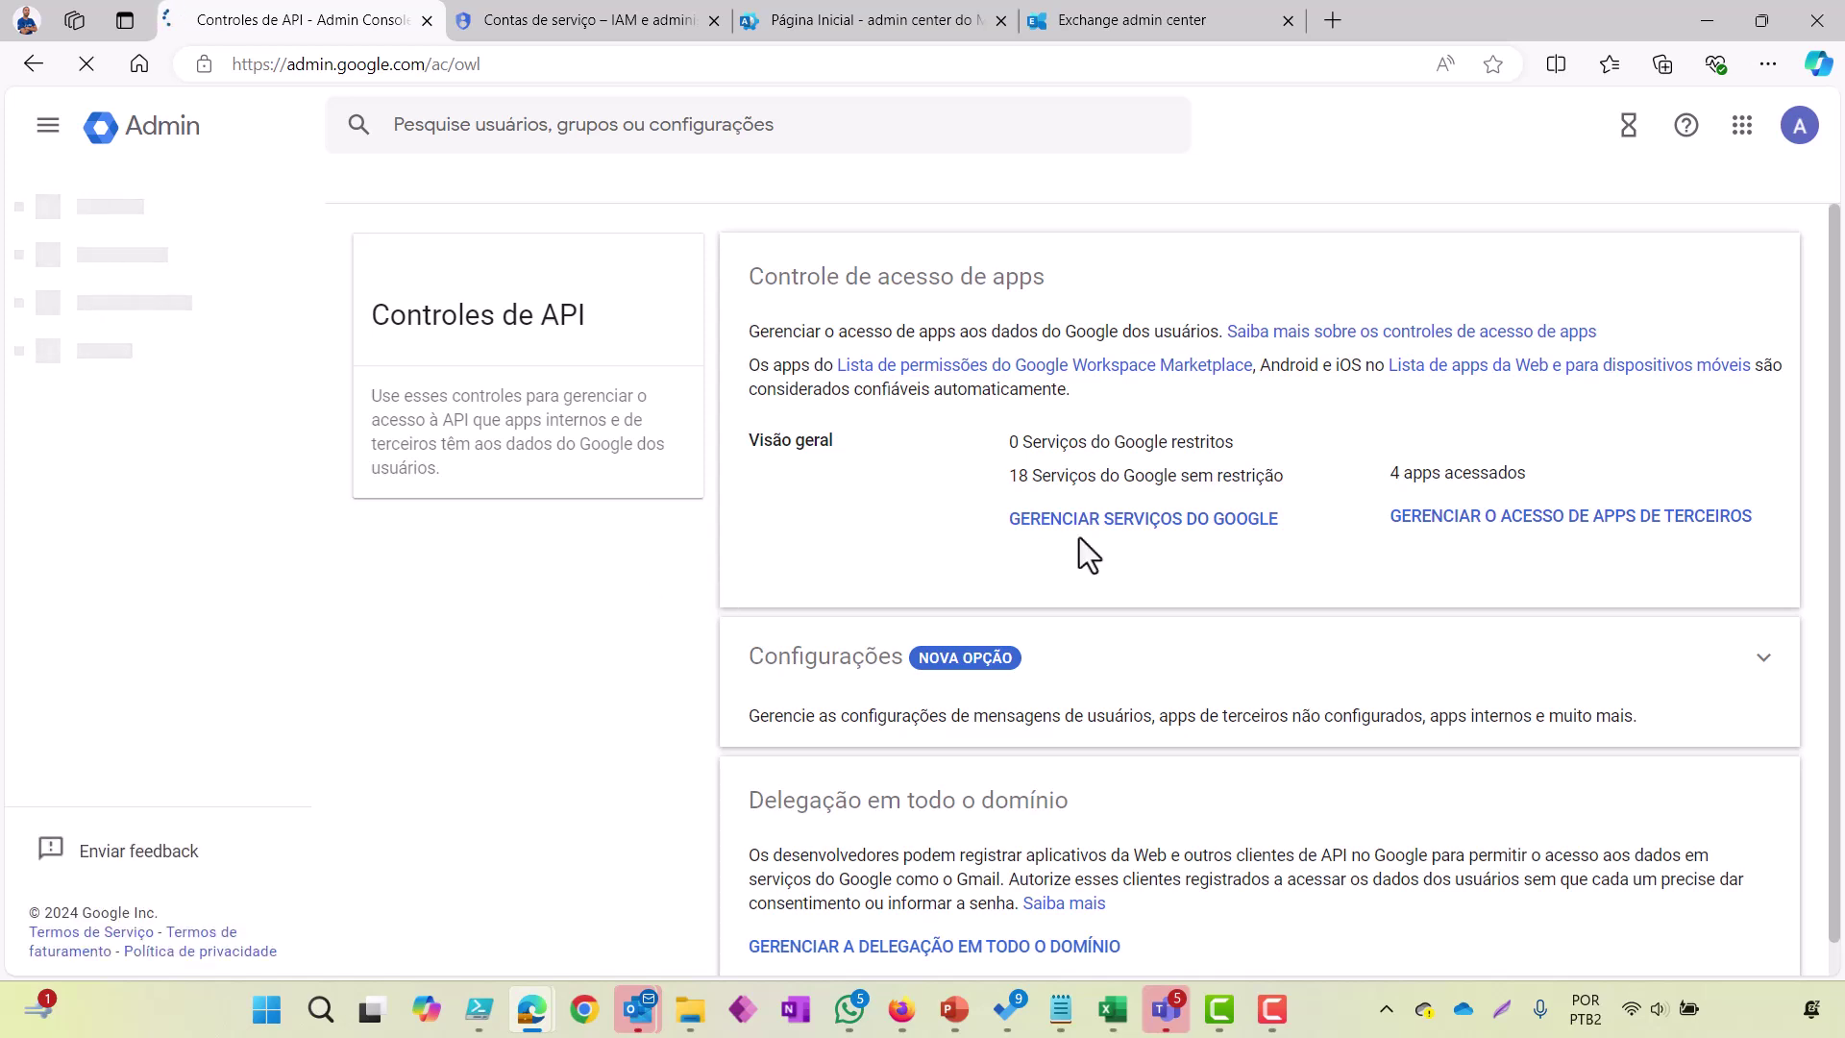
scroll(1081, 538, down, 1)
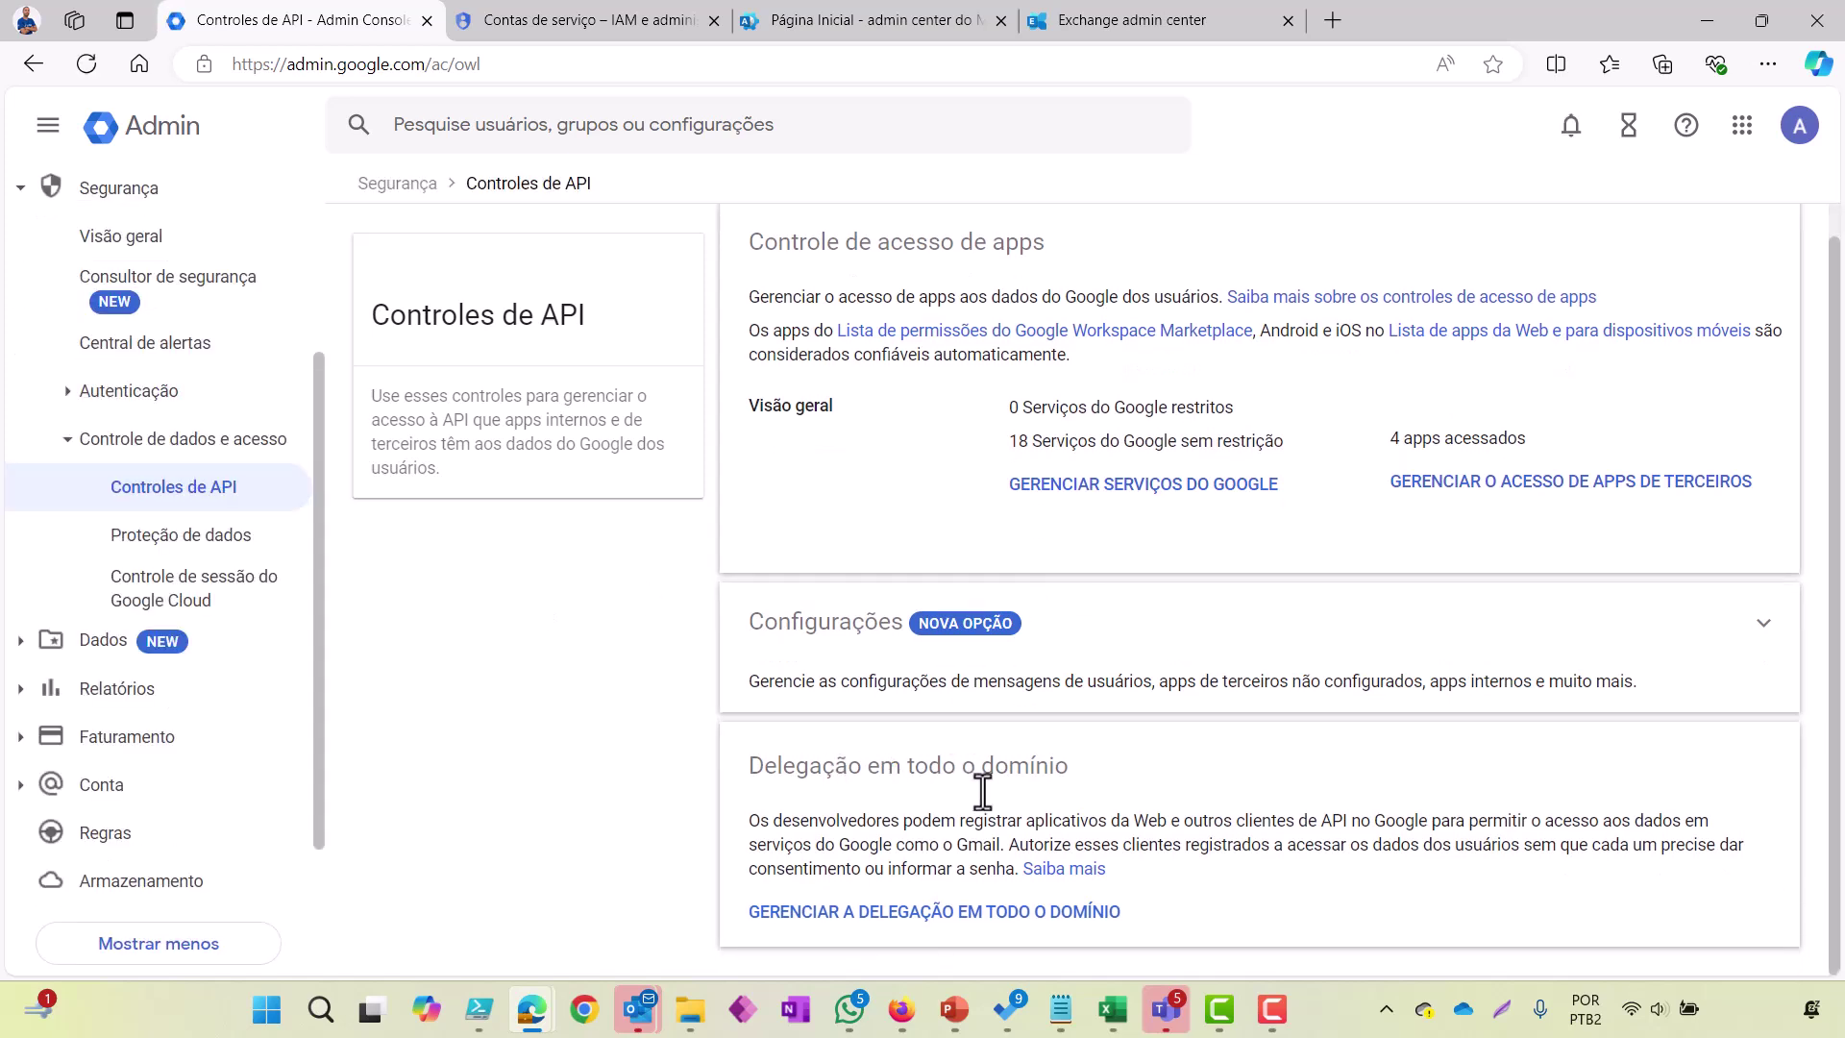
click(911, 918)
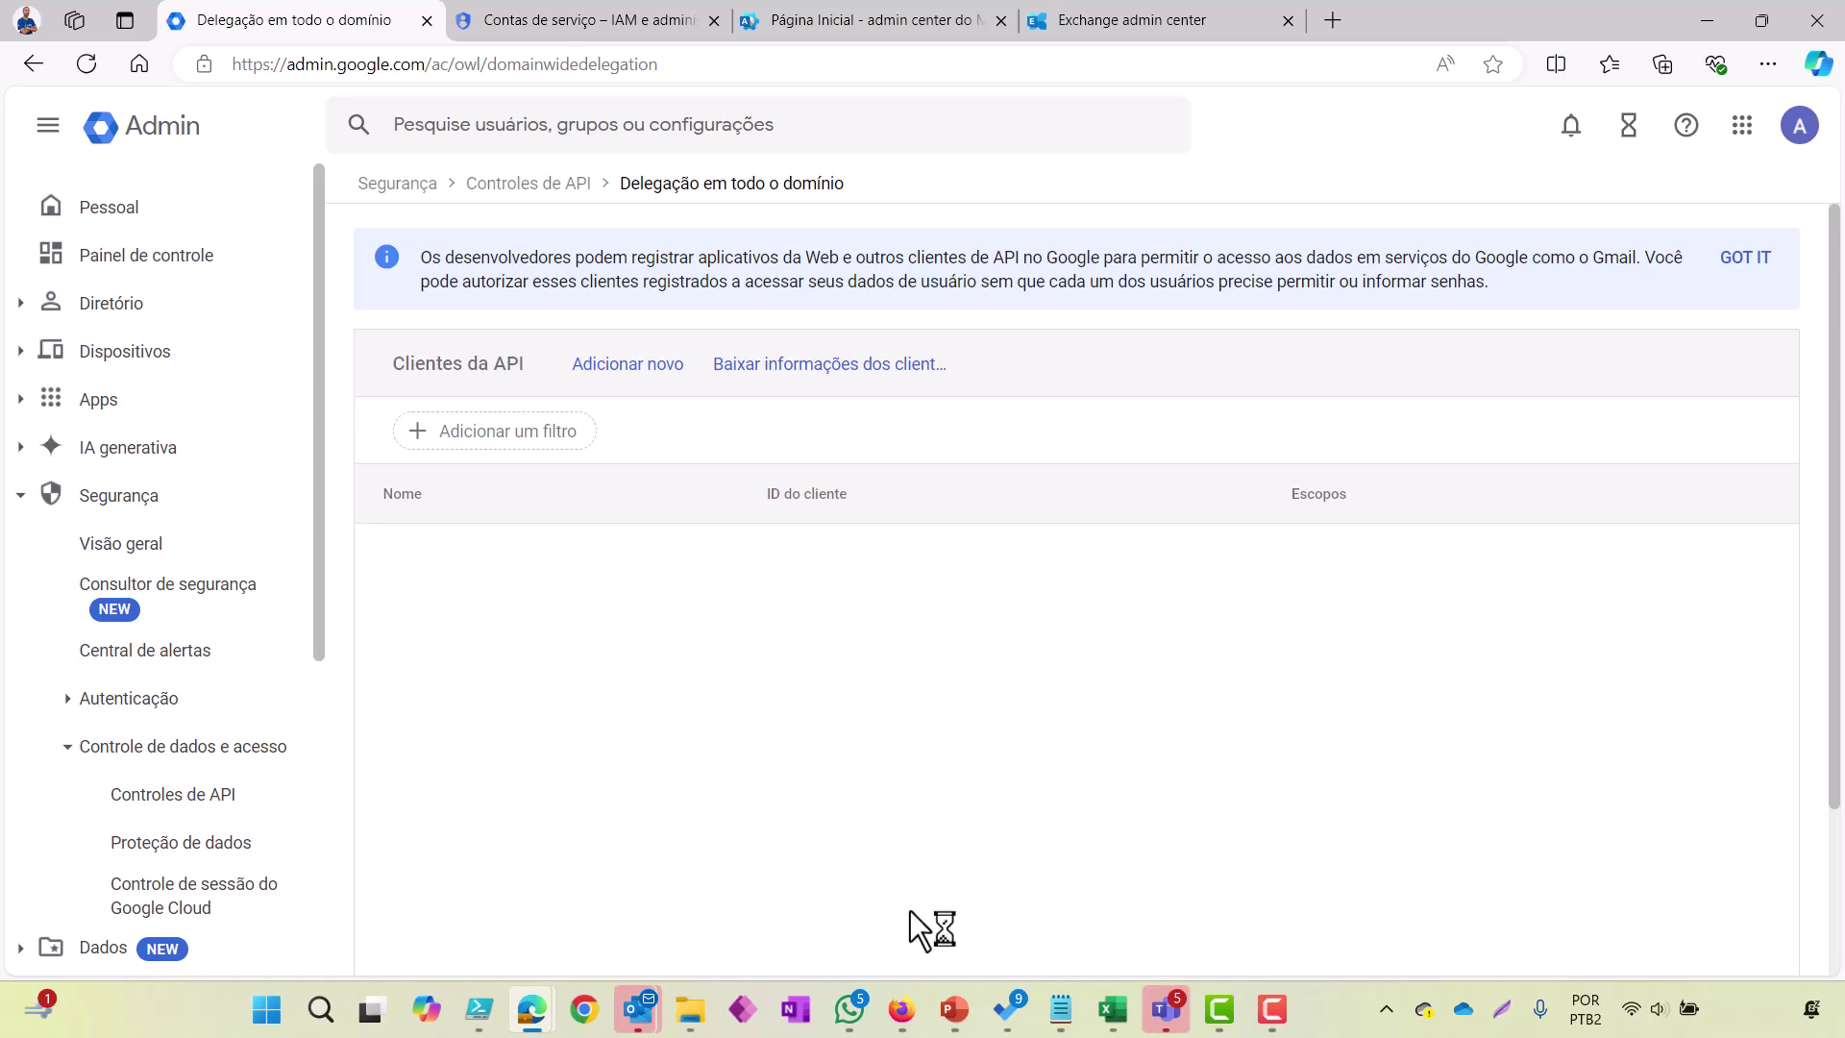
Step: Under Adicionar novo, paste the service account's client ID into ID do cliente and focus the scopes field
click(639, 380)
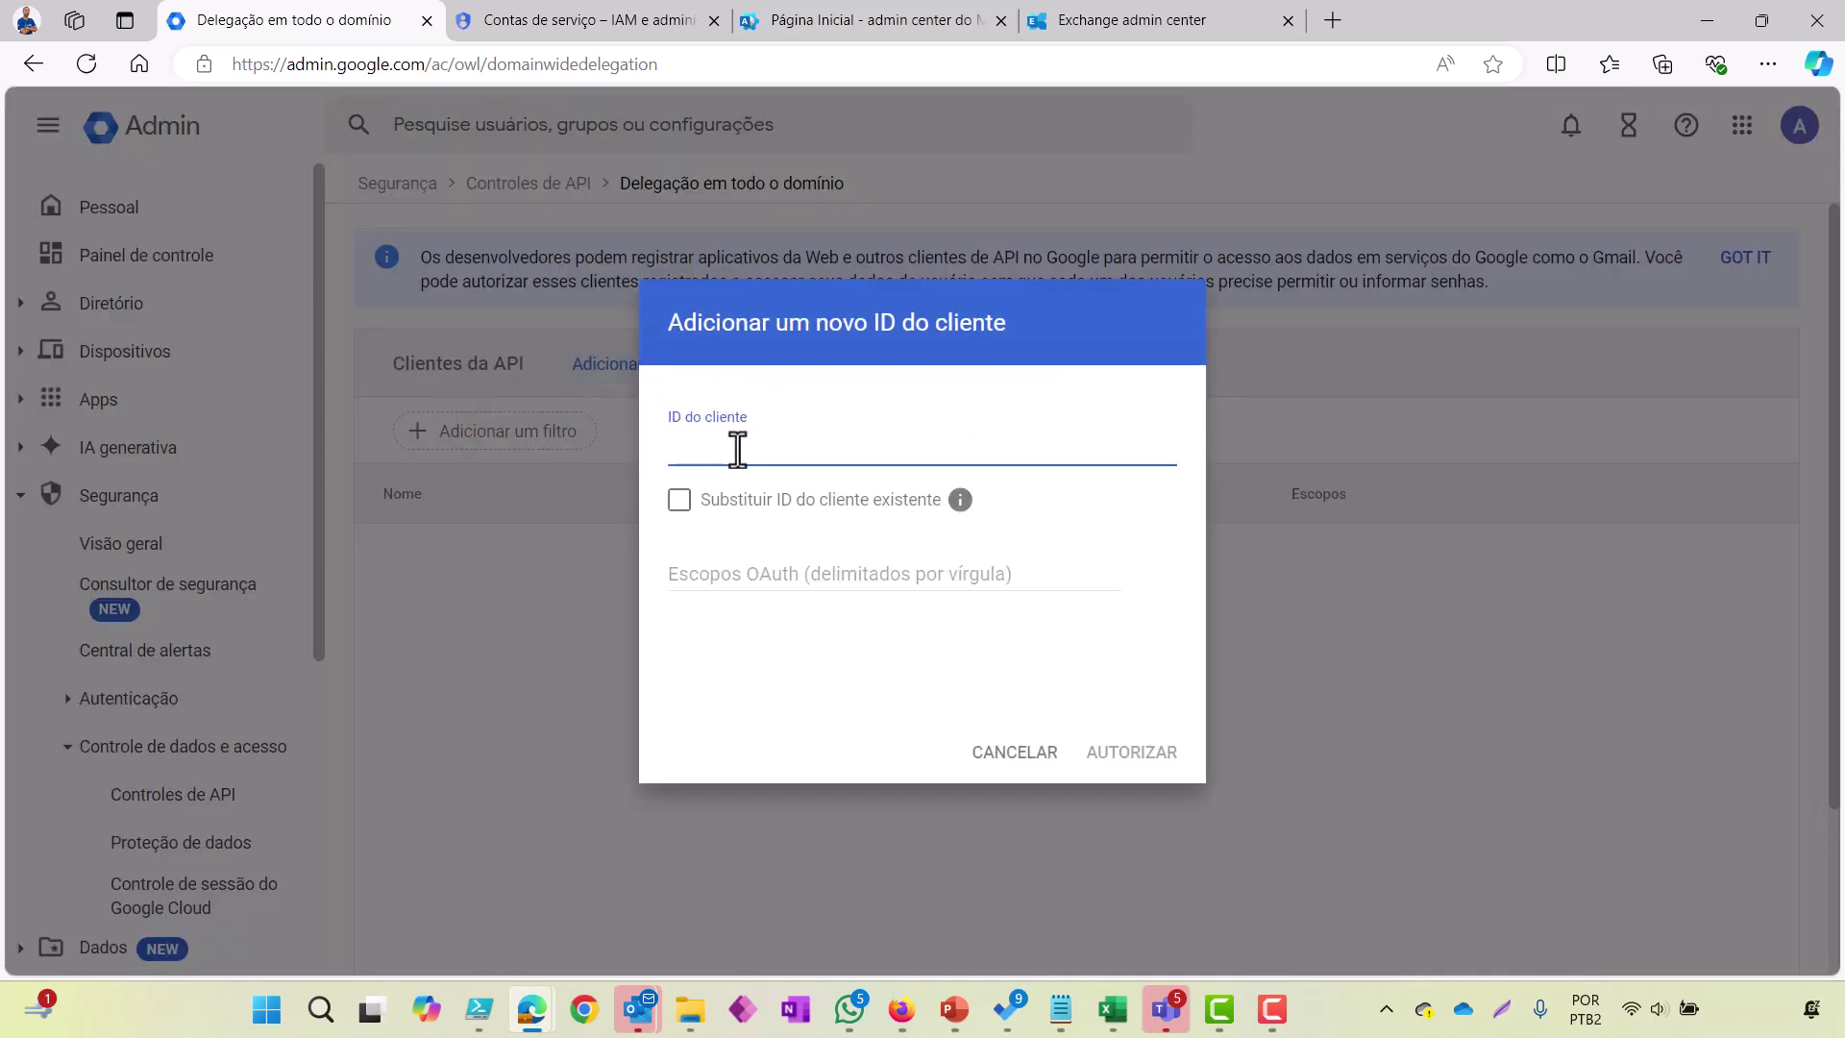
click(1060, 1010)
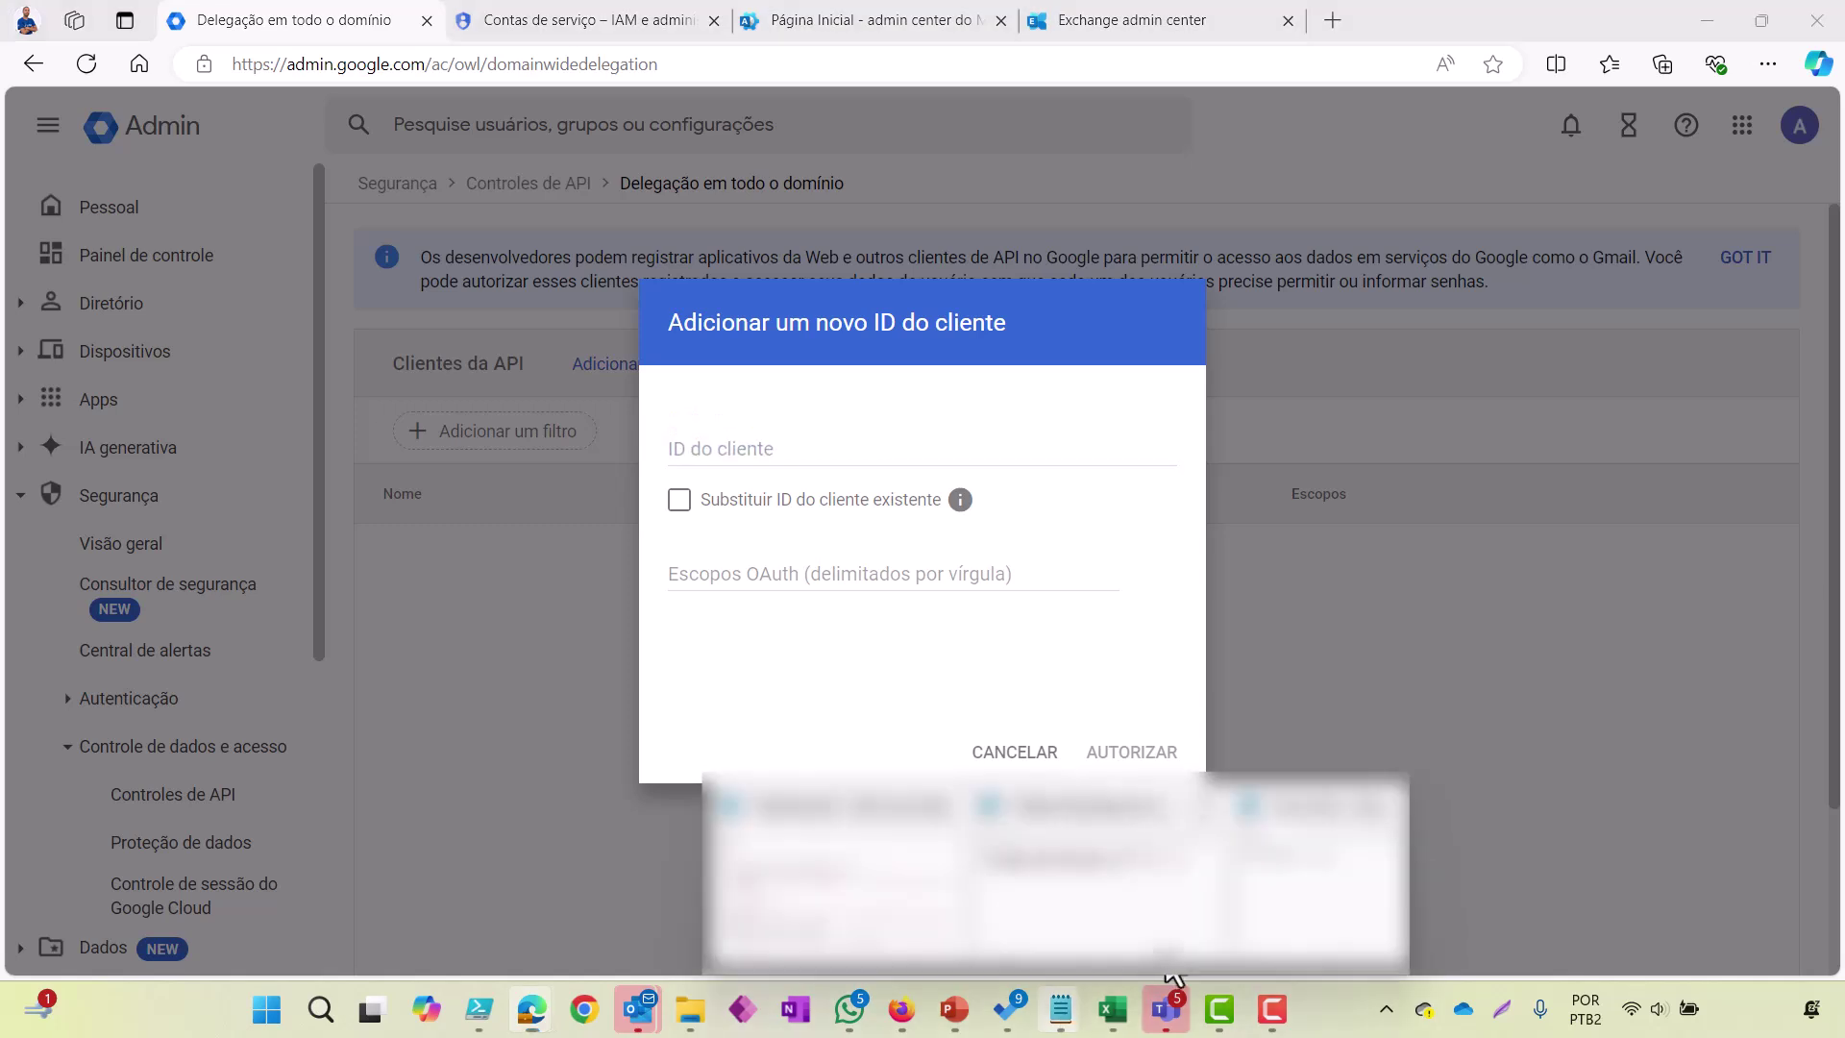
click(1312, 884)
drag(494, 298, 229, 306)
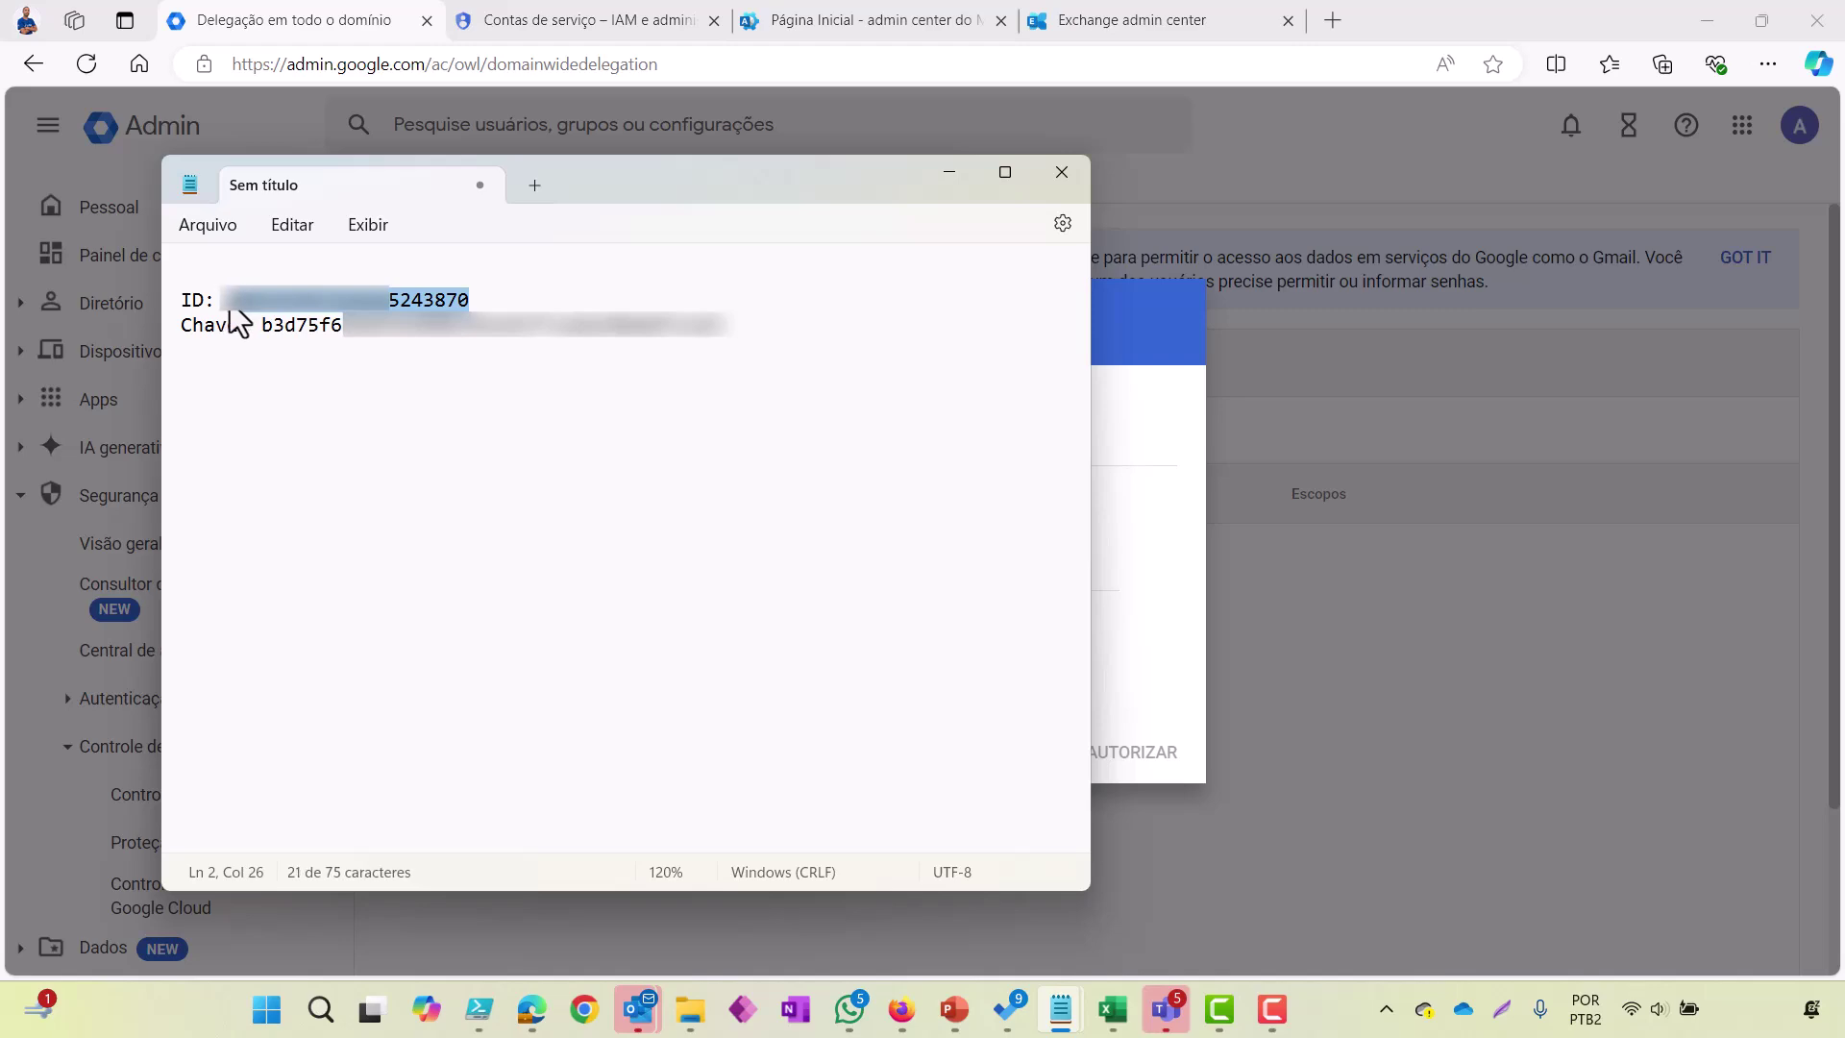
click(581, 25)
mouse_move(1392, 607)
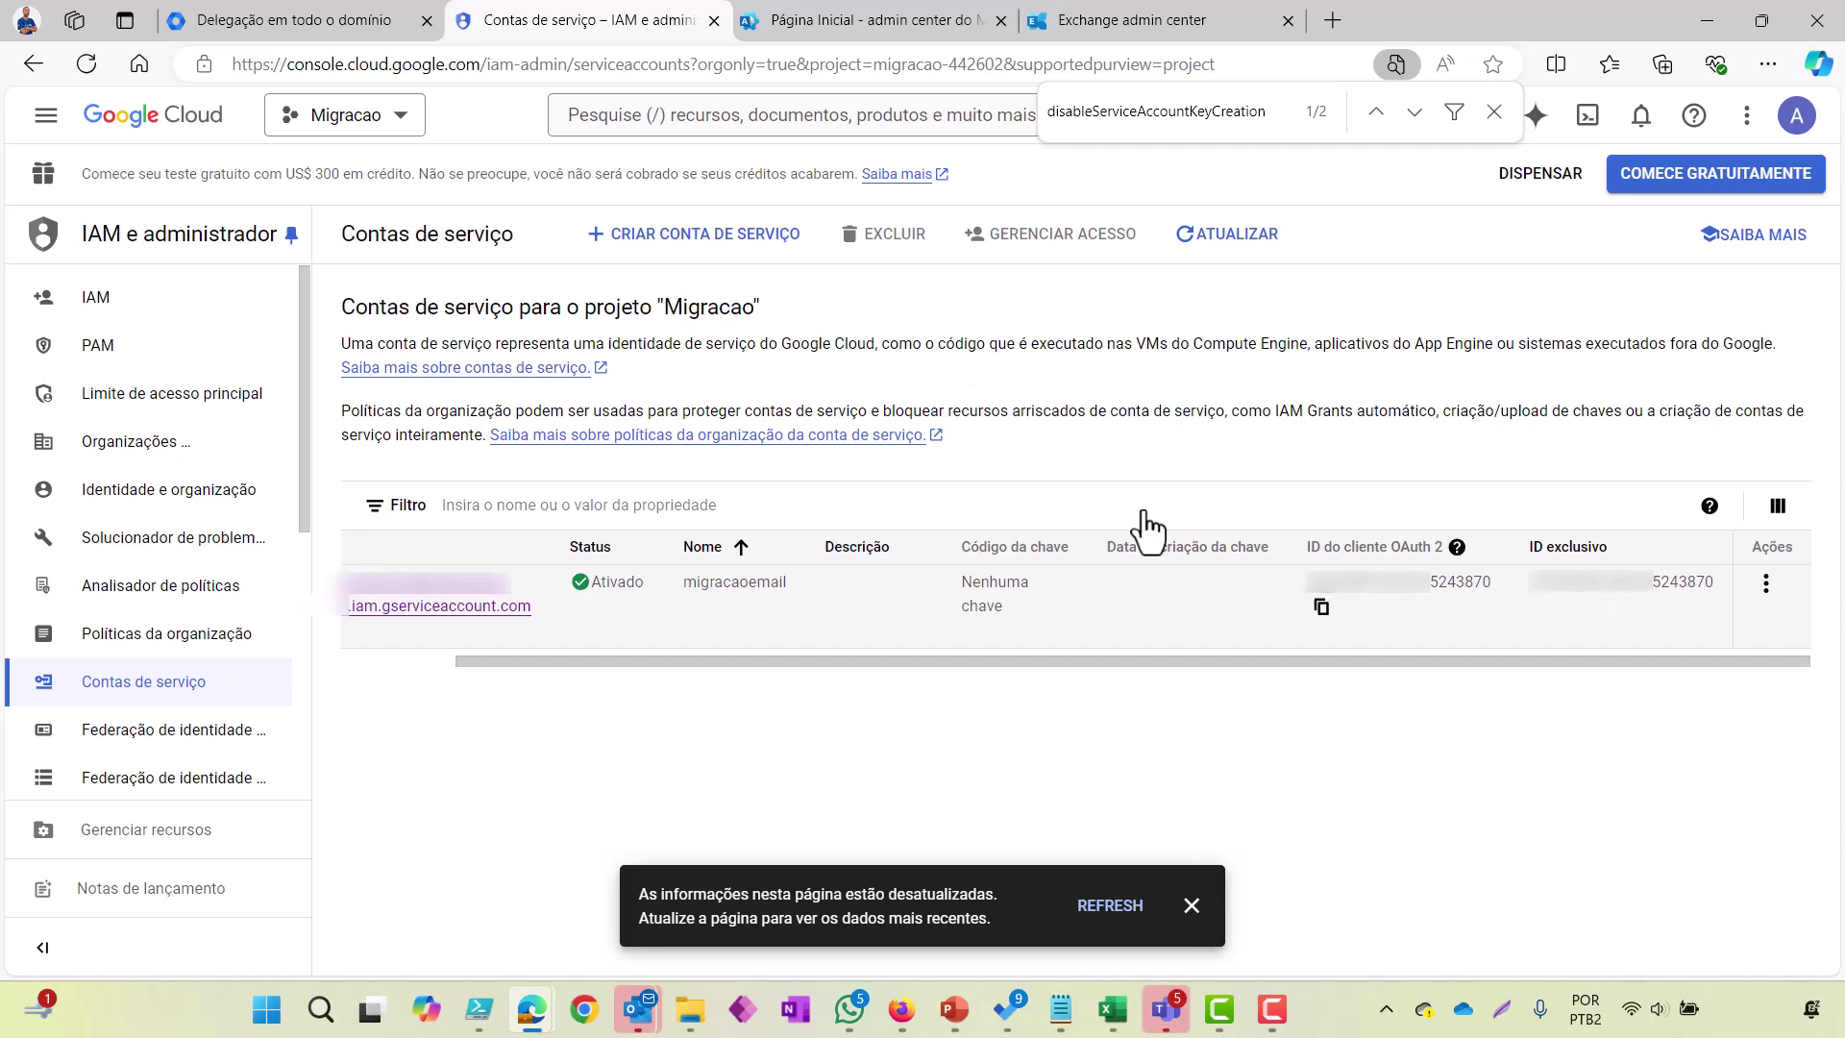
click(273, 28)
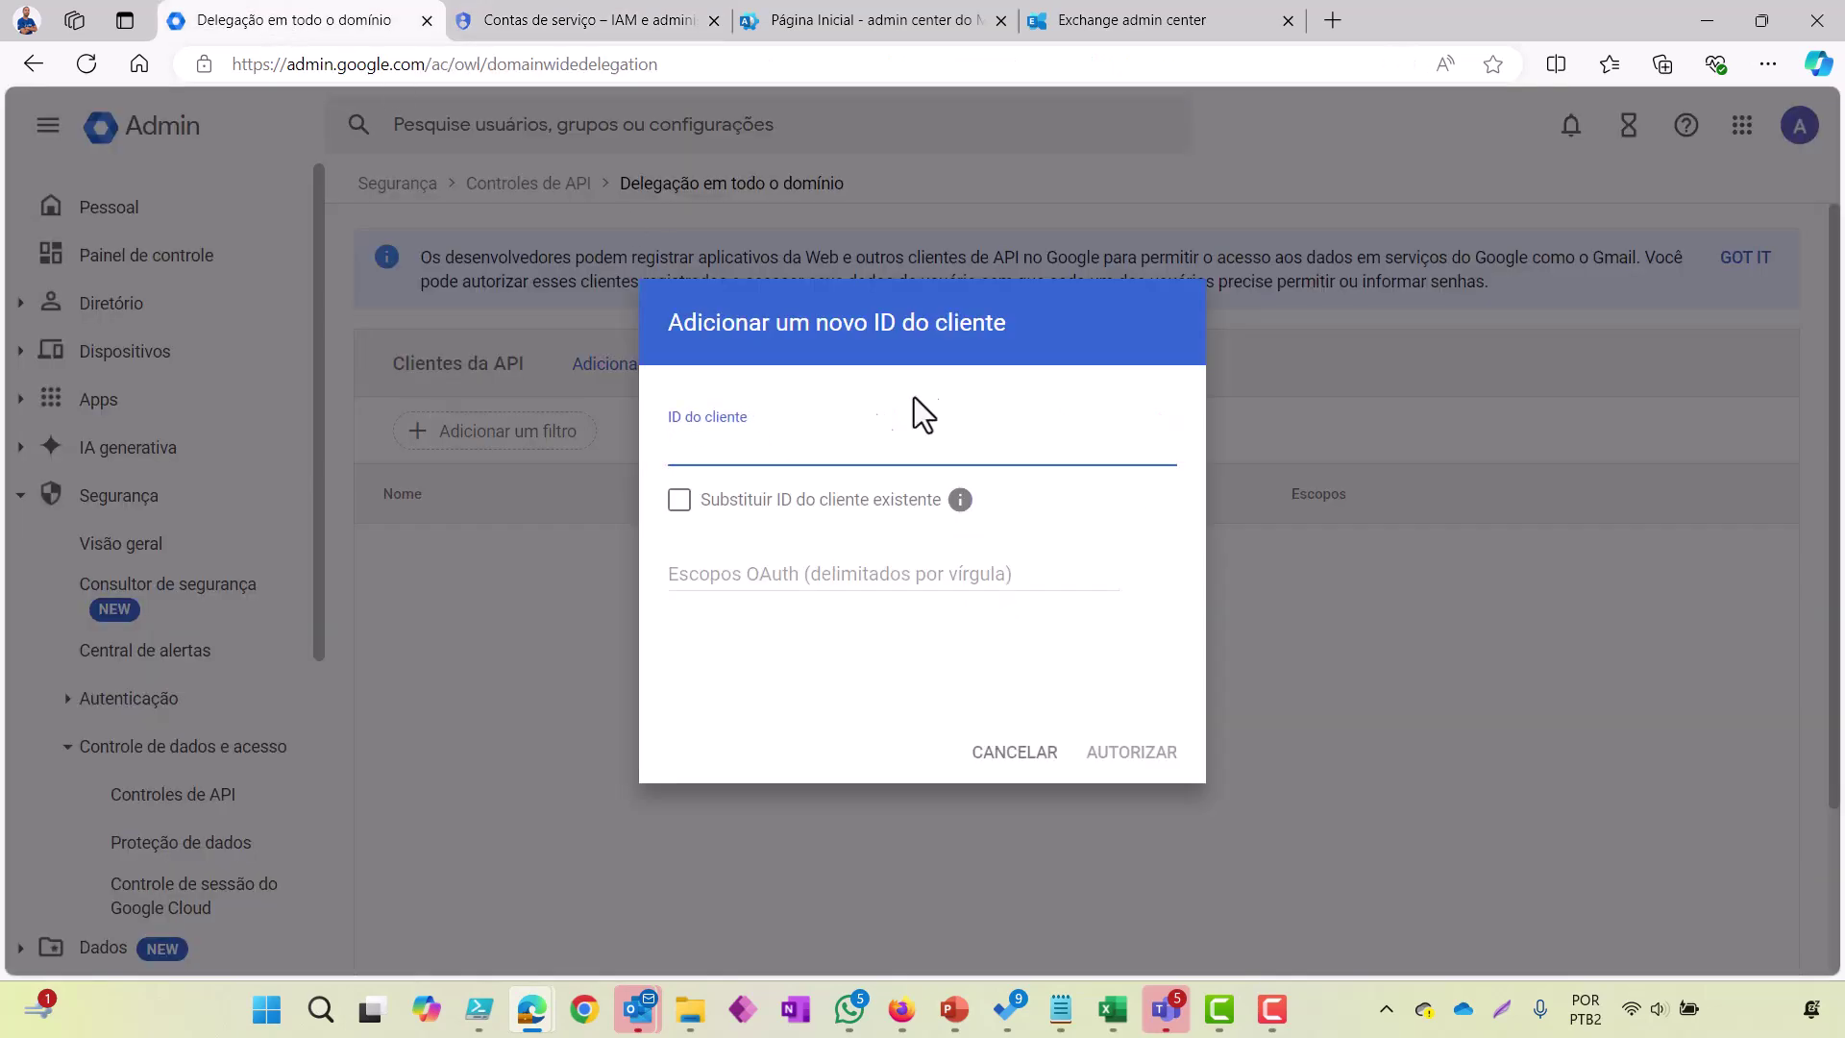
key(ctrl+v)
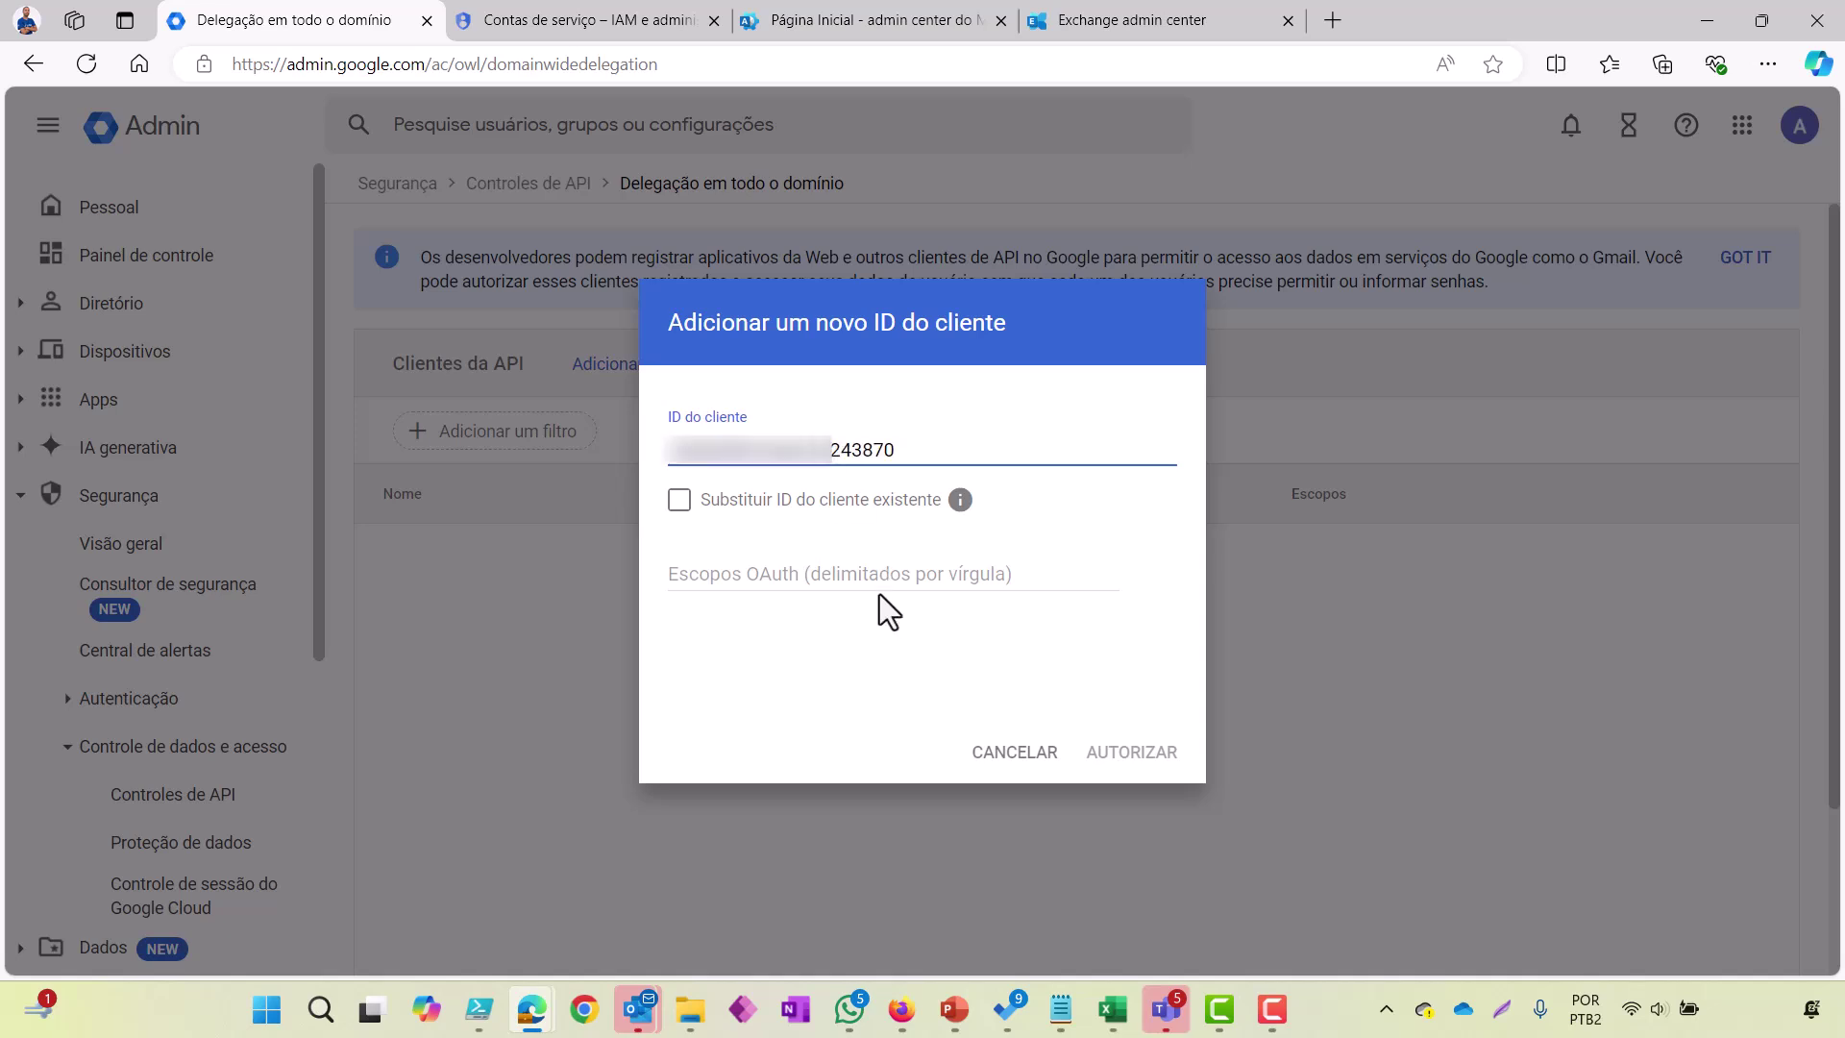
click(918, 568)
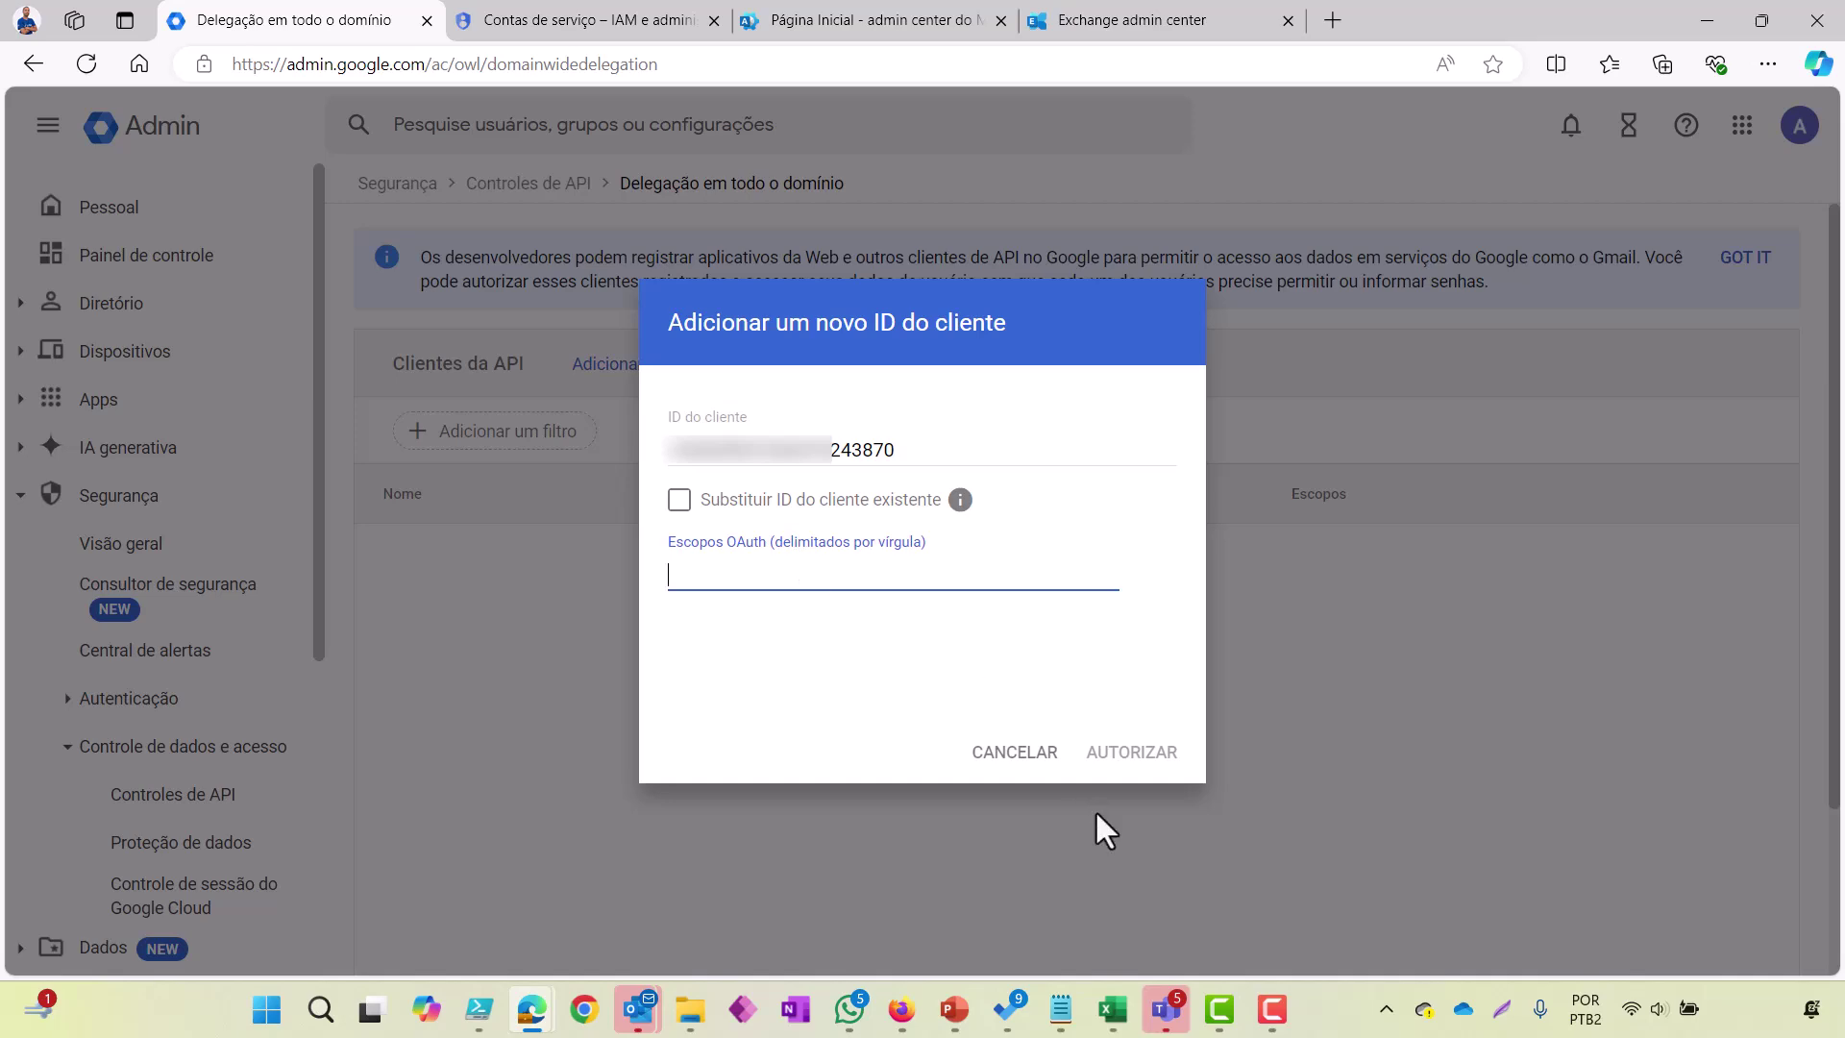
Step: Widen the Notepad scopes note and select the full OAuth scope list, mail.google.com through contacts.other.readonly
click(1066, 1004)
click(1098, 907)
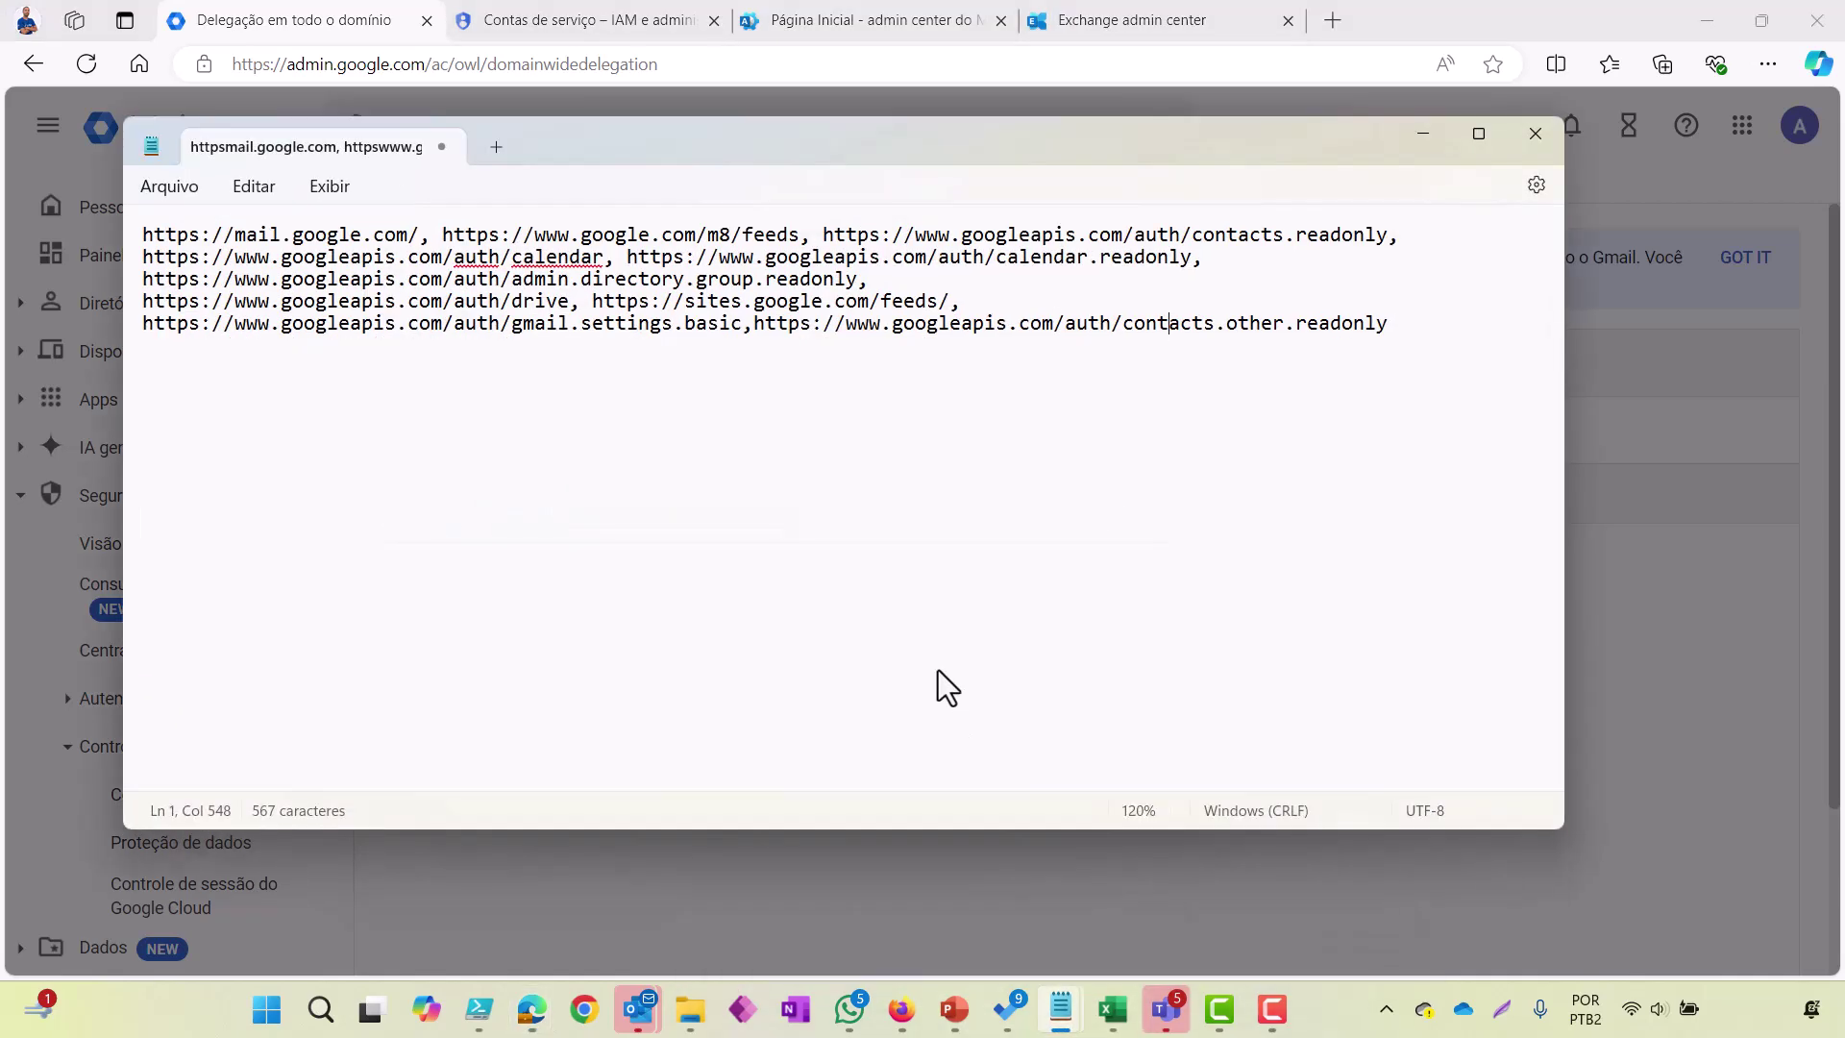
drag(1445, 337, 642, 362)
drag(1568, 404, 1842, 543)
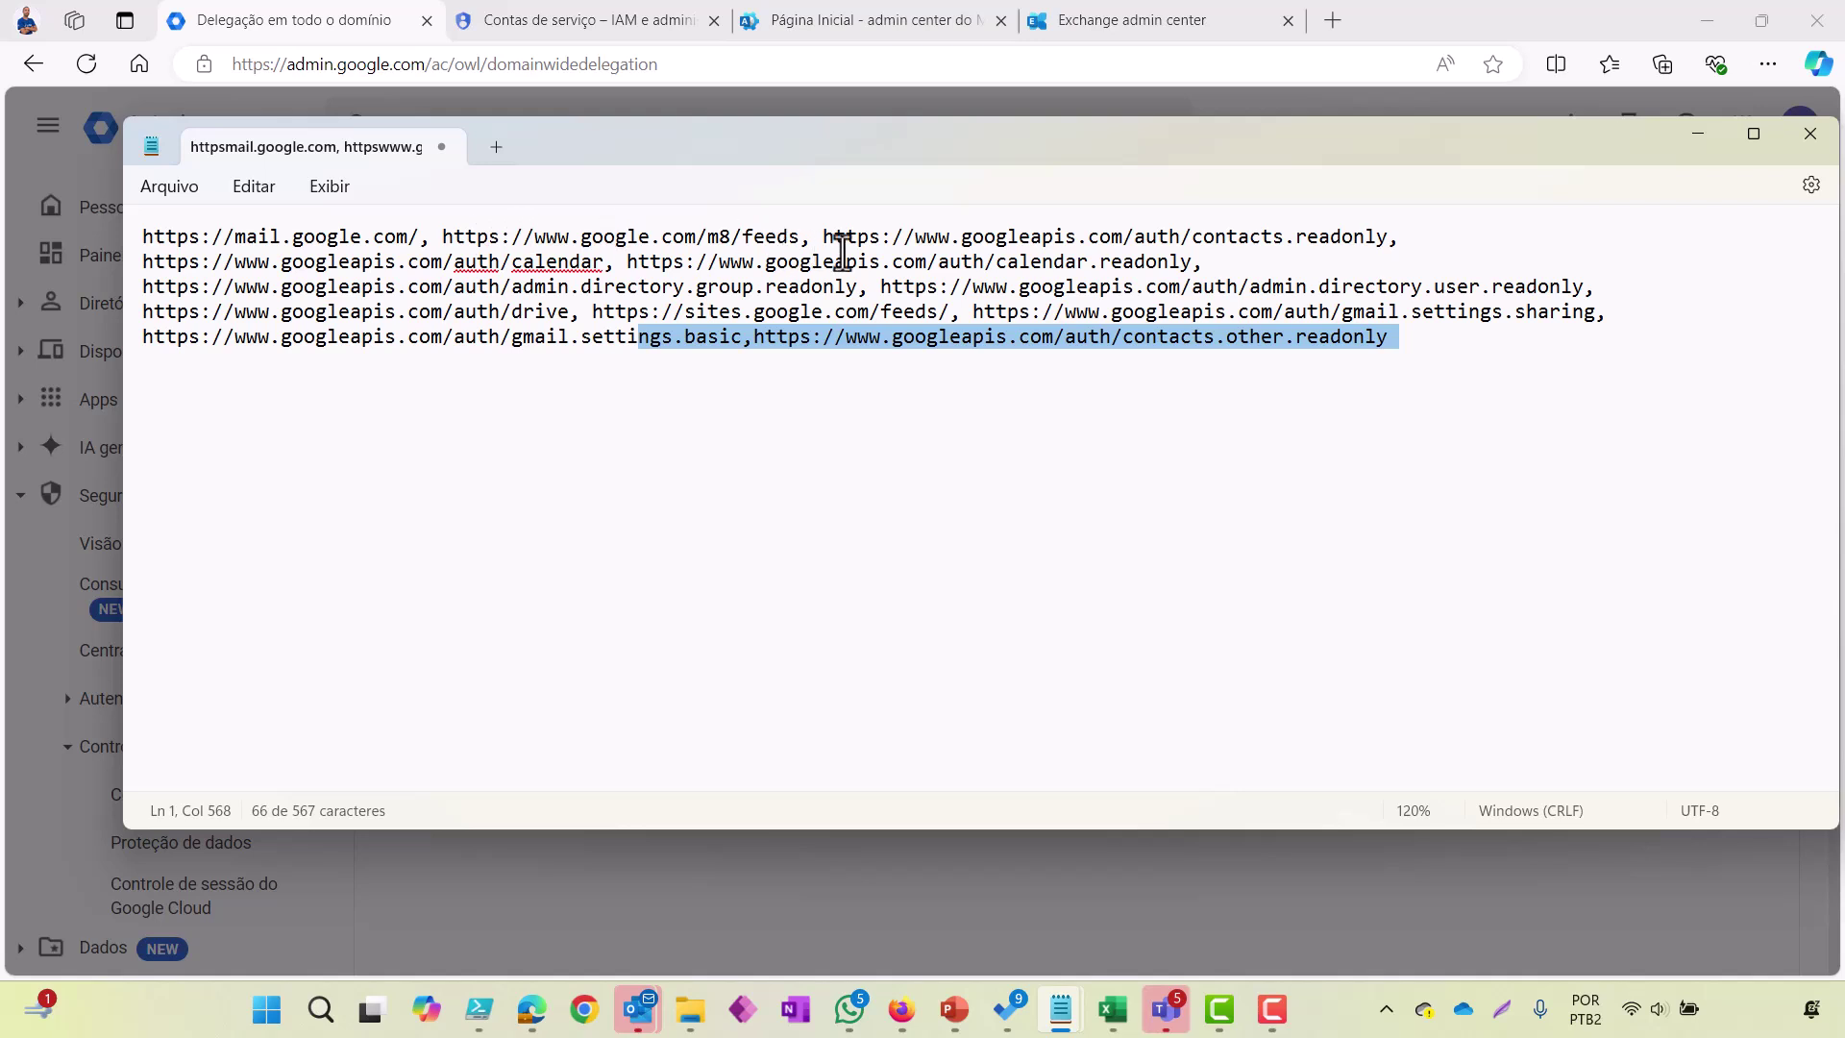
click(1422, 369)
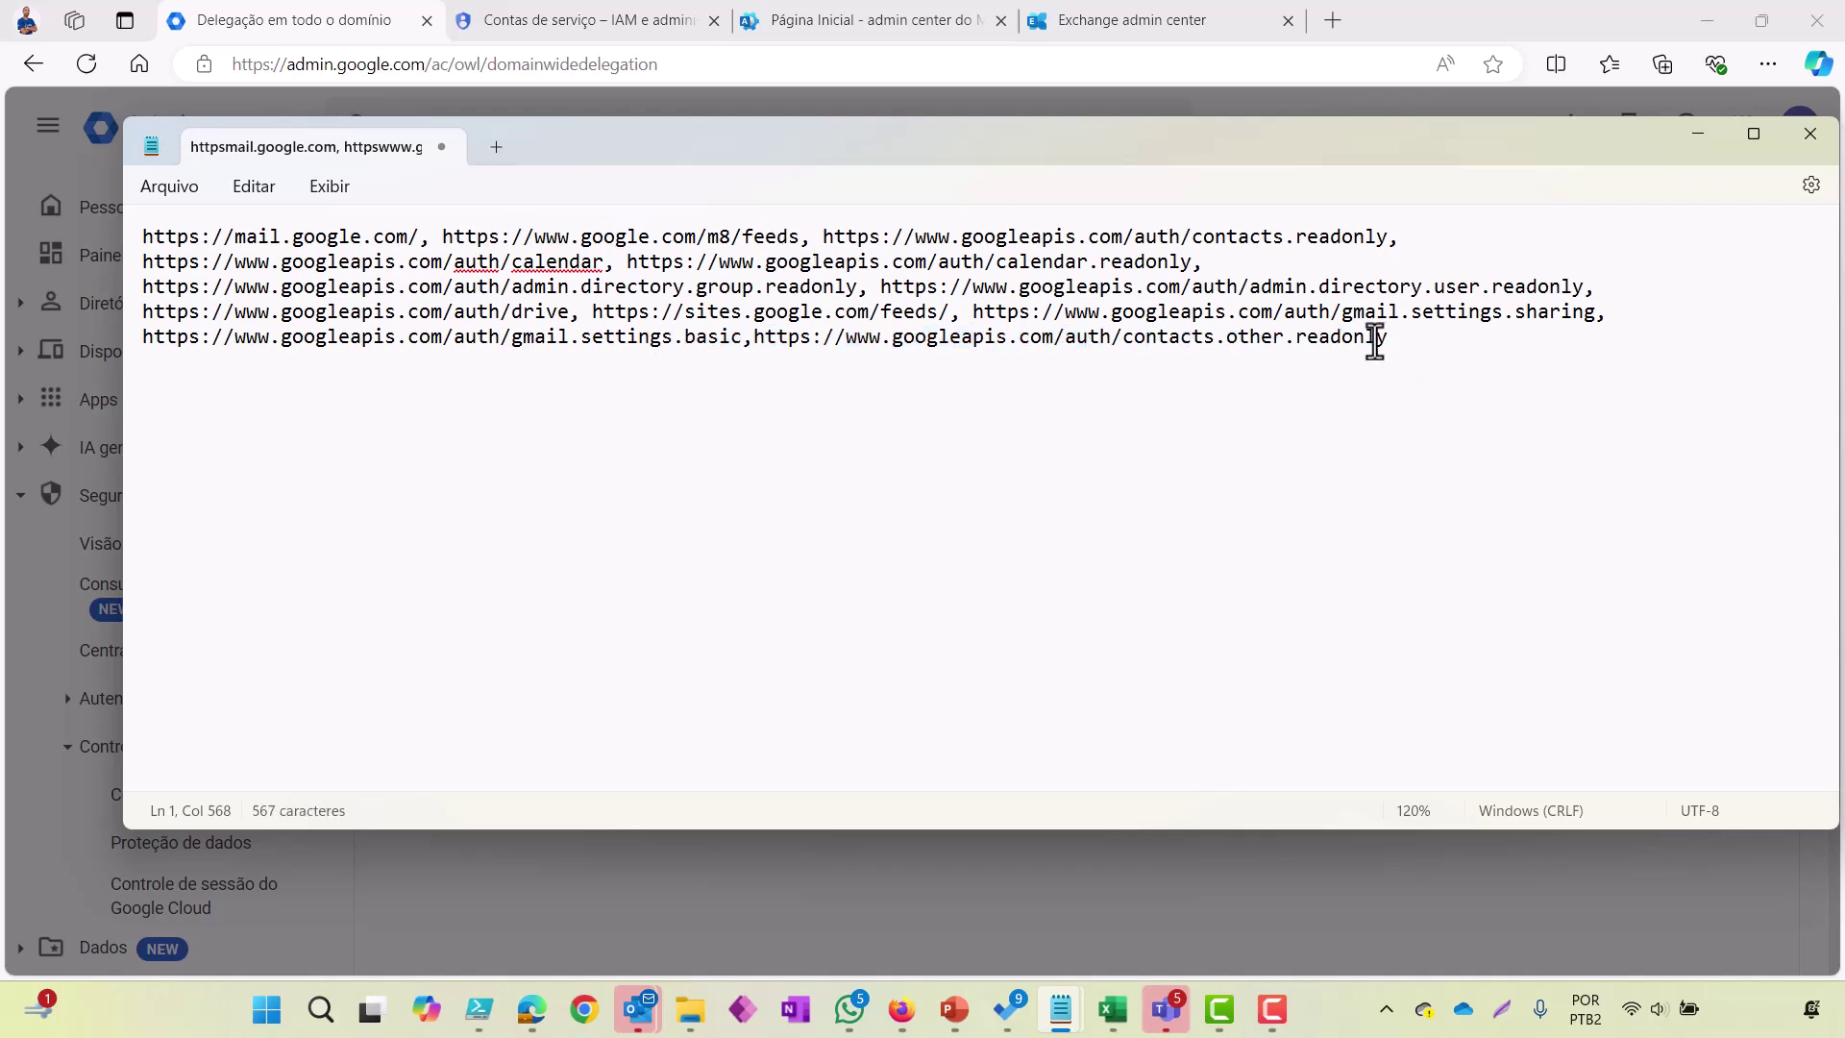
drag(1384, 341, 198, 246)
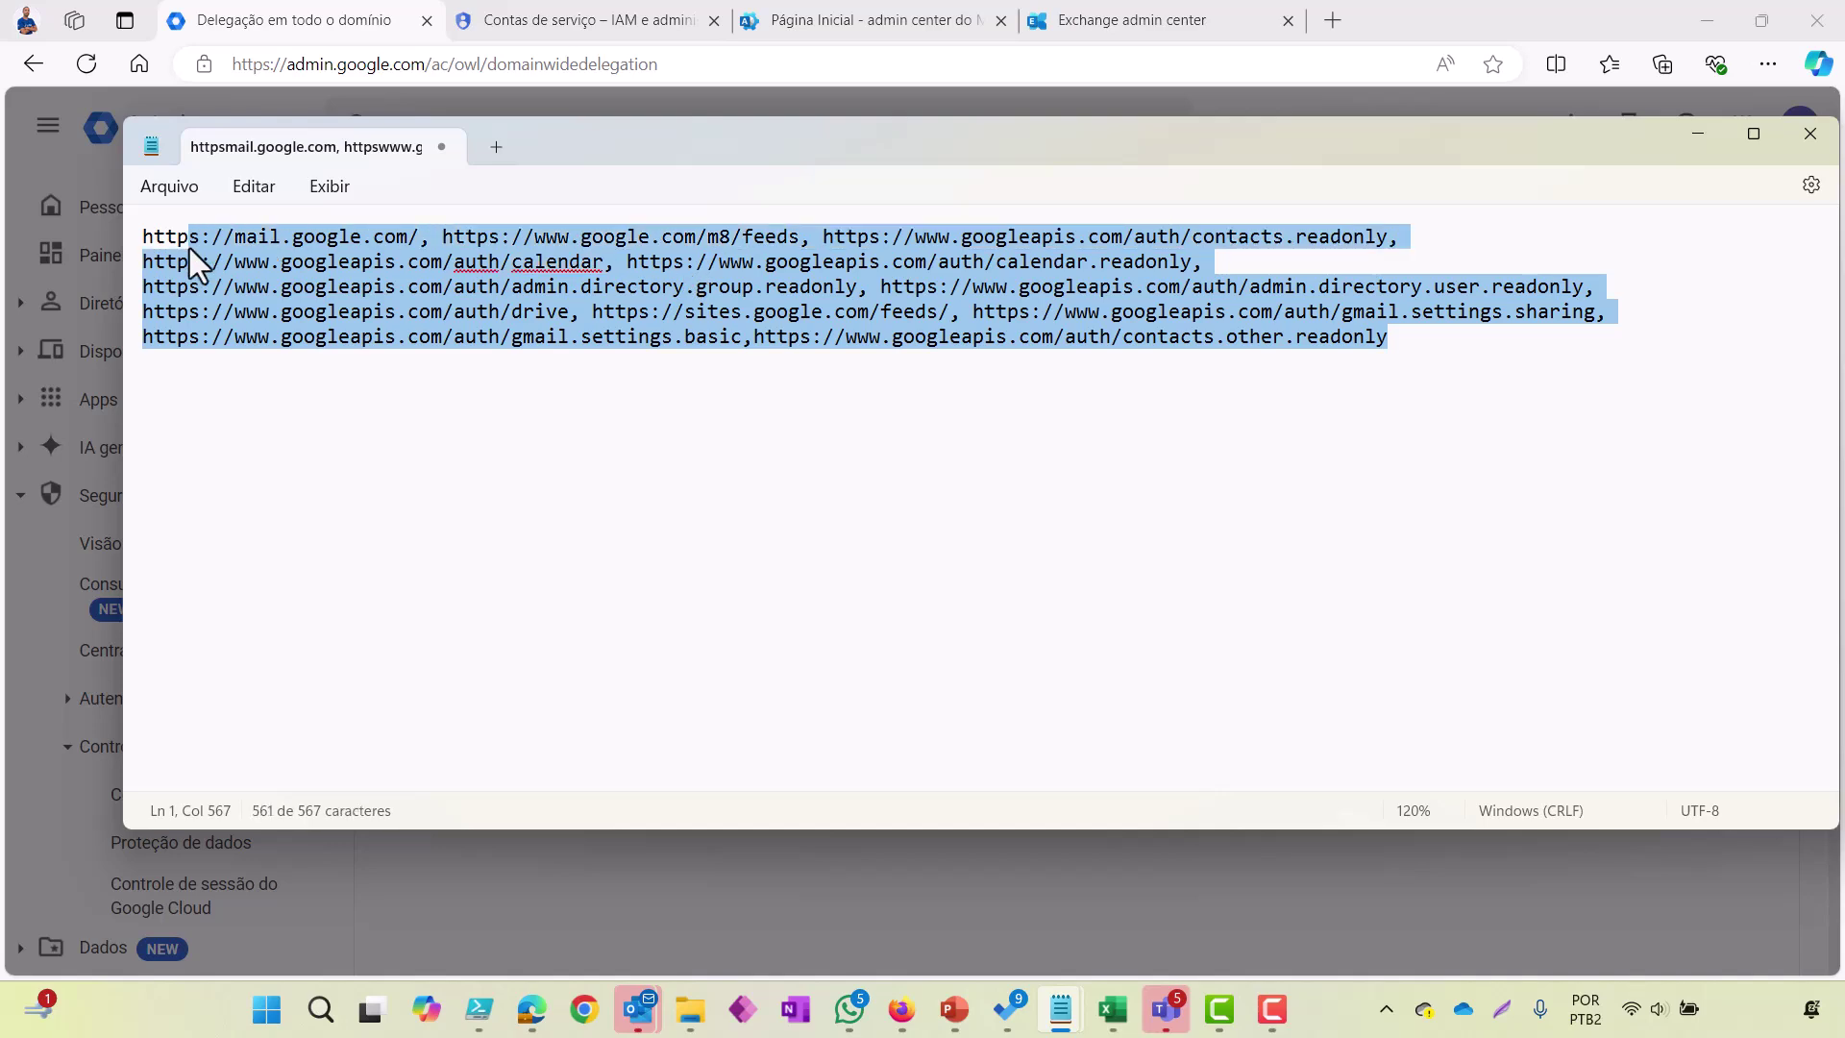
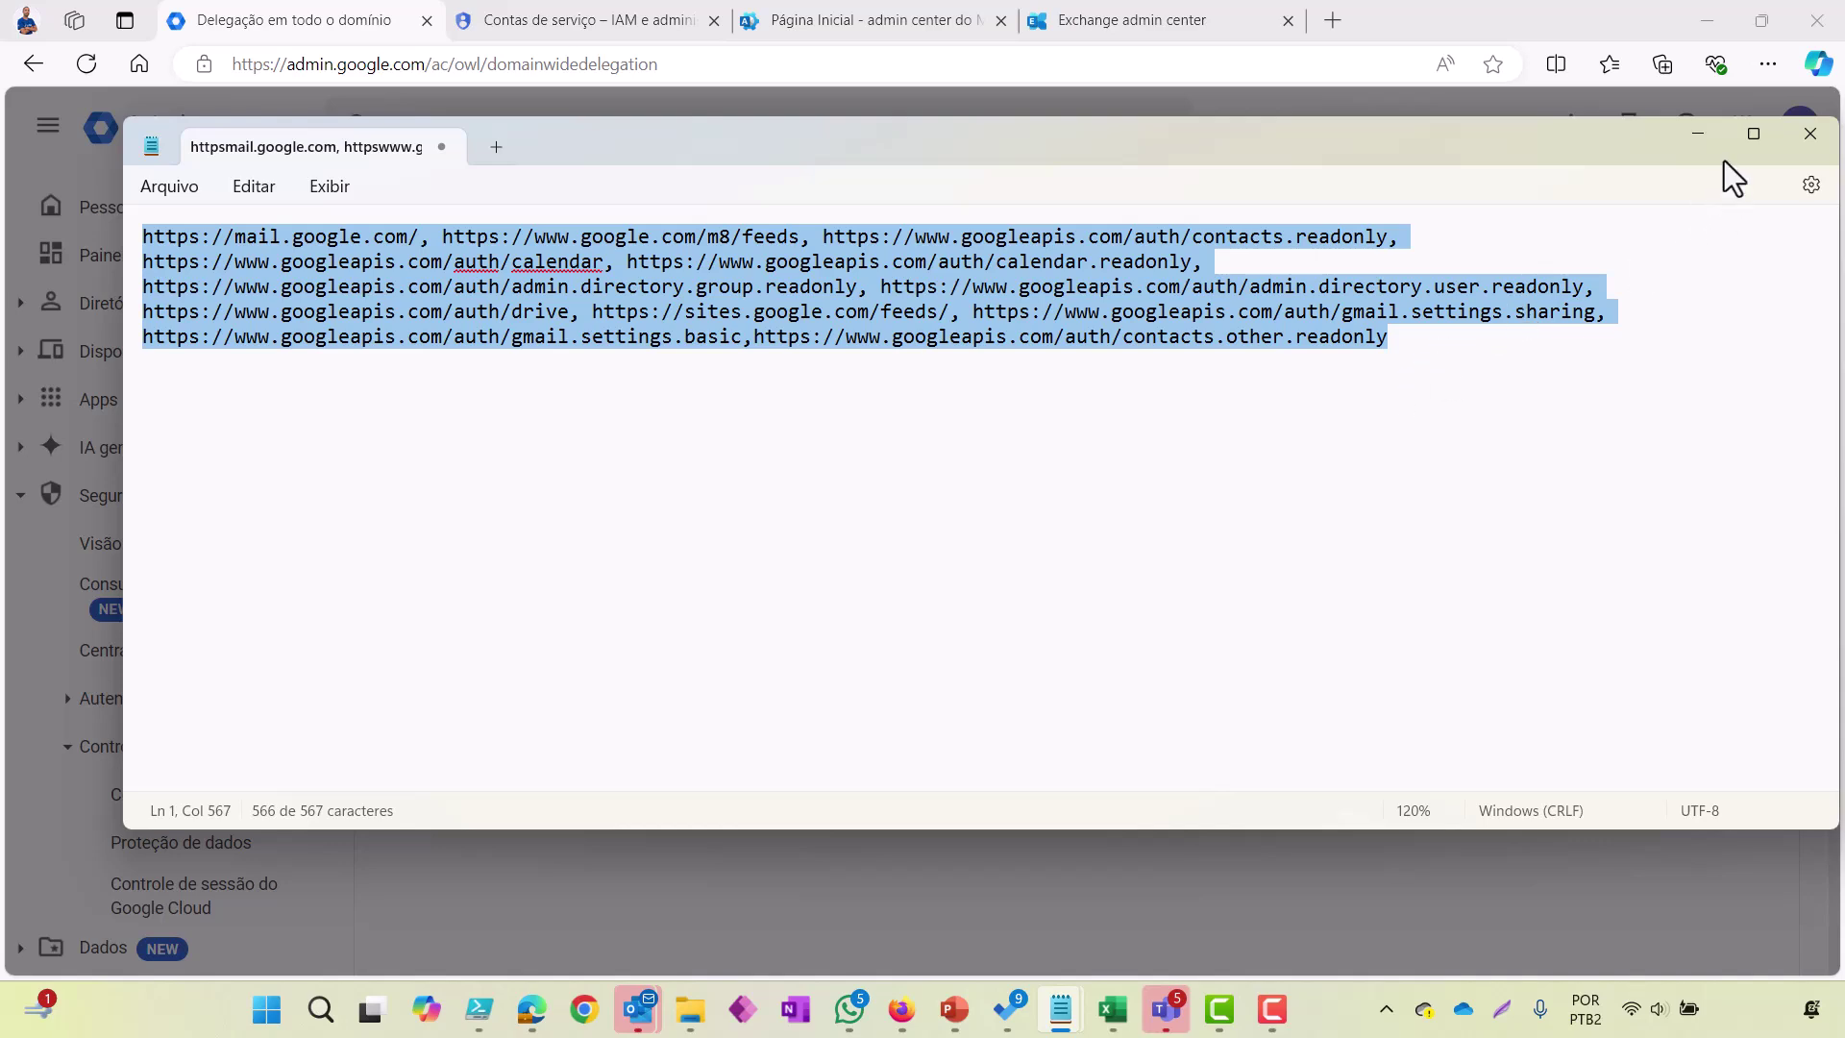
Step: Paste the Gmail, Calendar, Contacts and Drive OAuth scopes into the new client ID and authorize it
click(1697, 135)
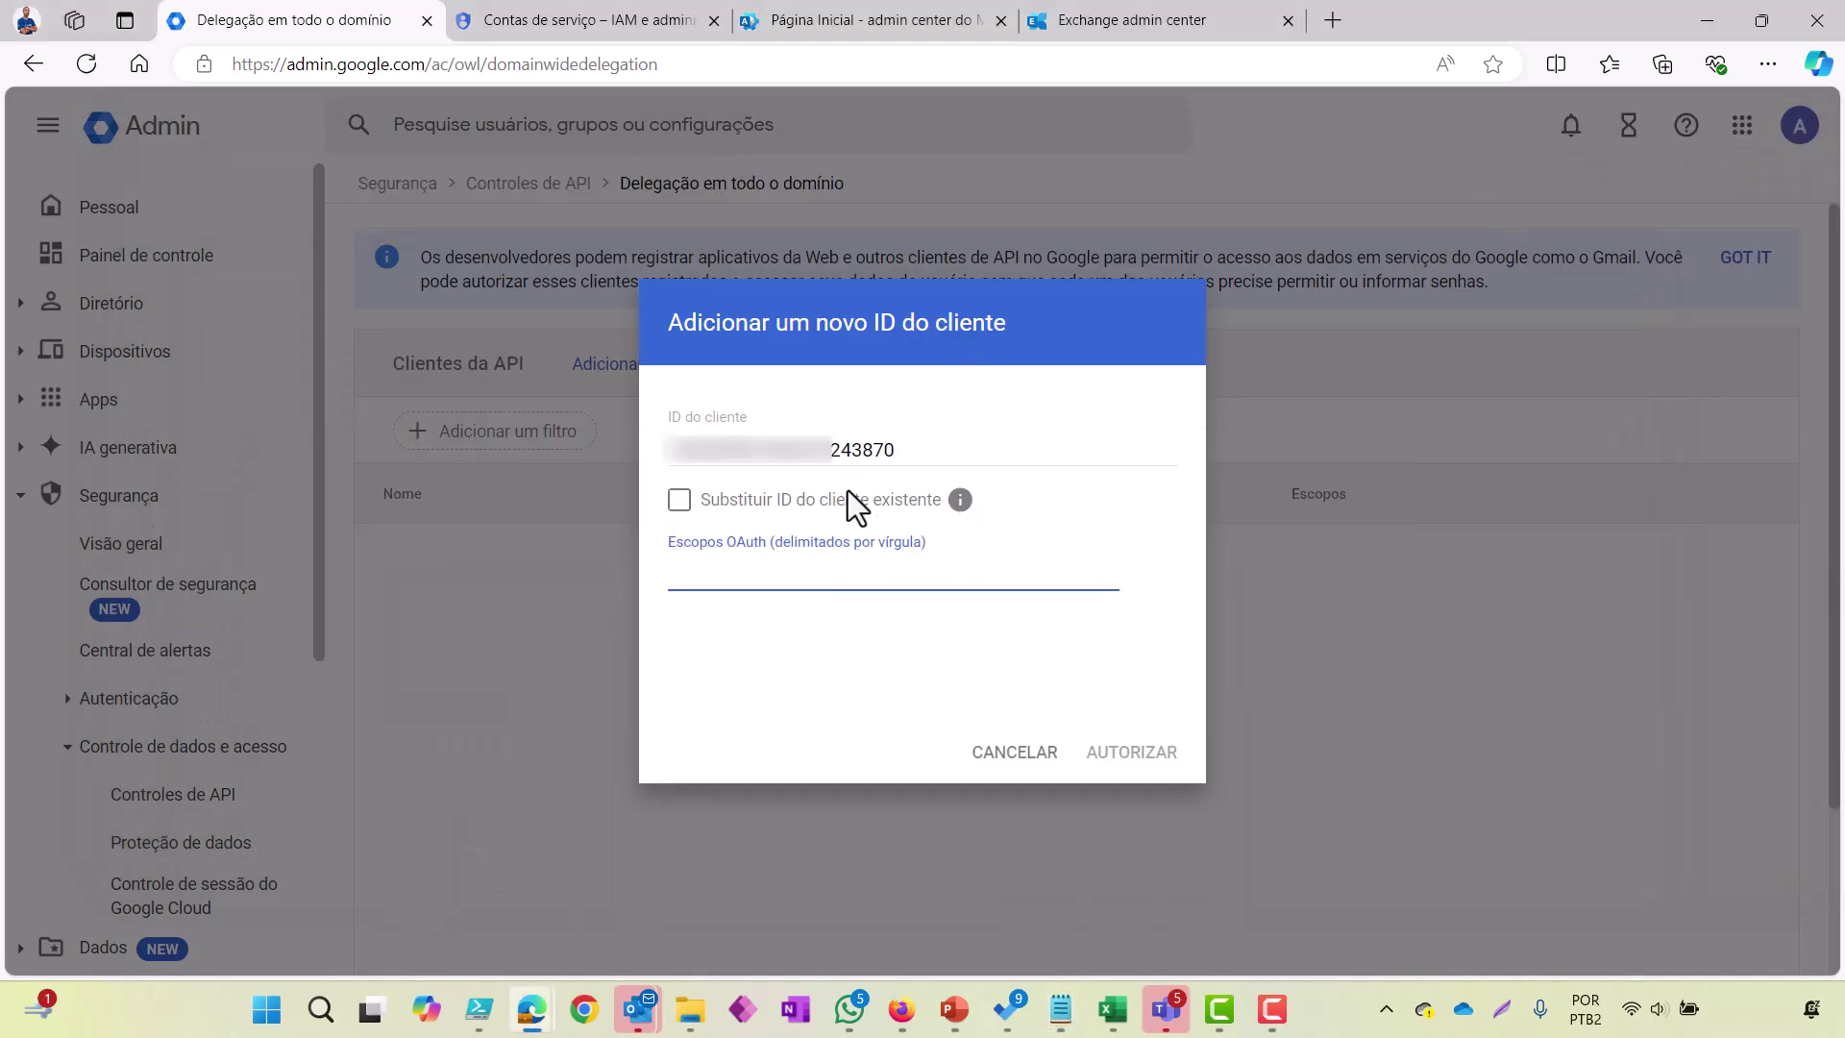
text(https://www.googleapis.com/auth/contacts.other.readonly)
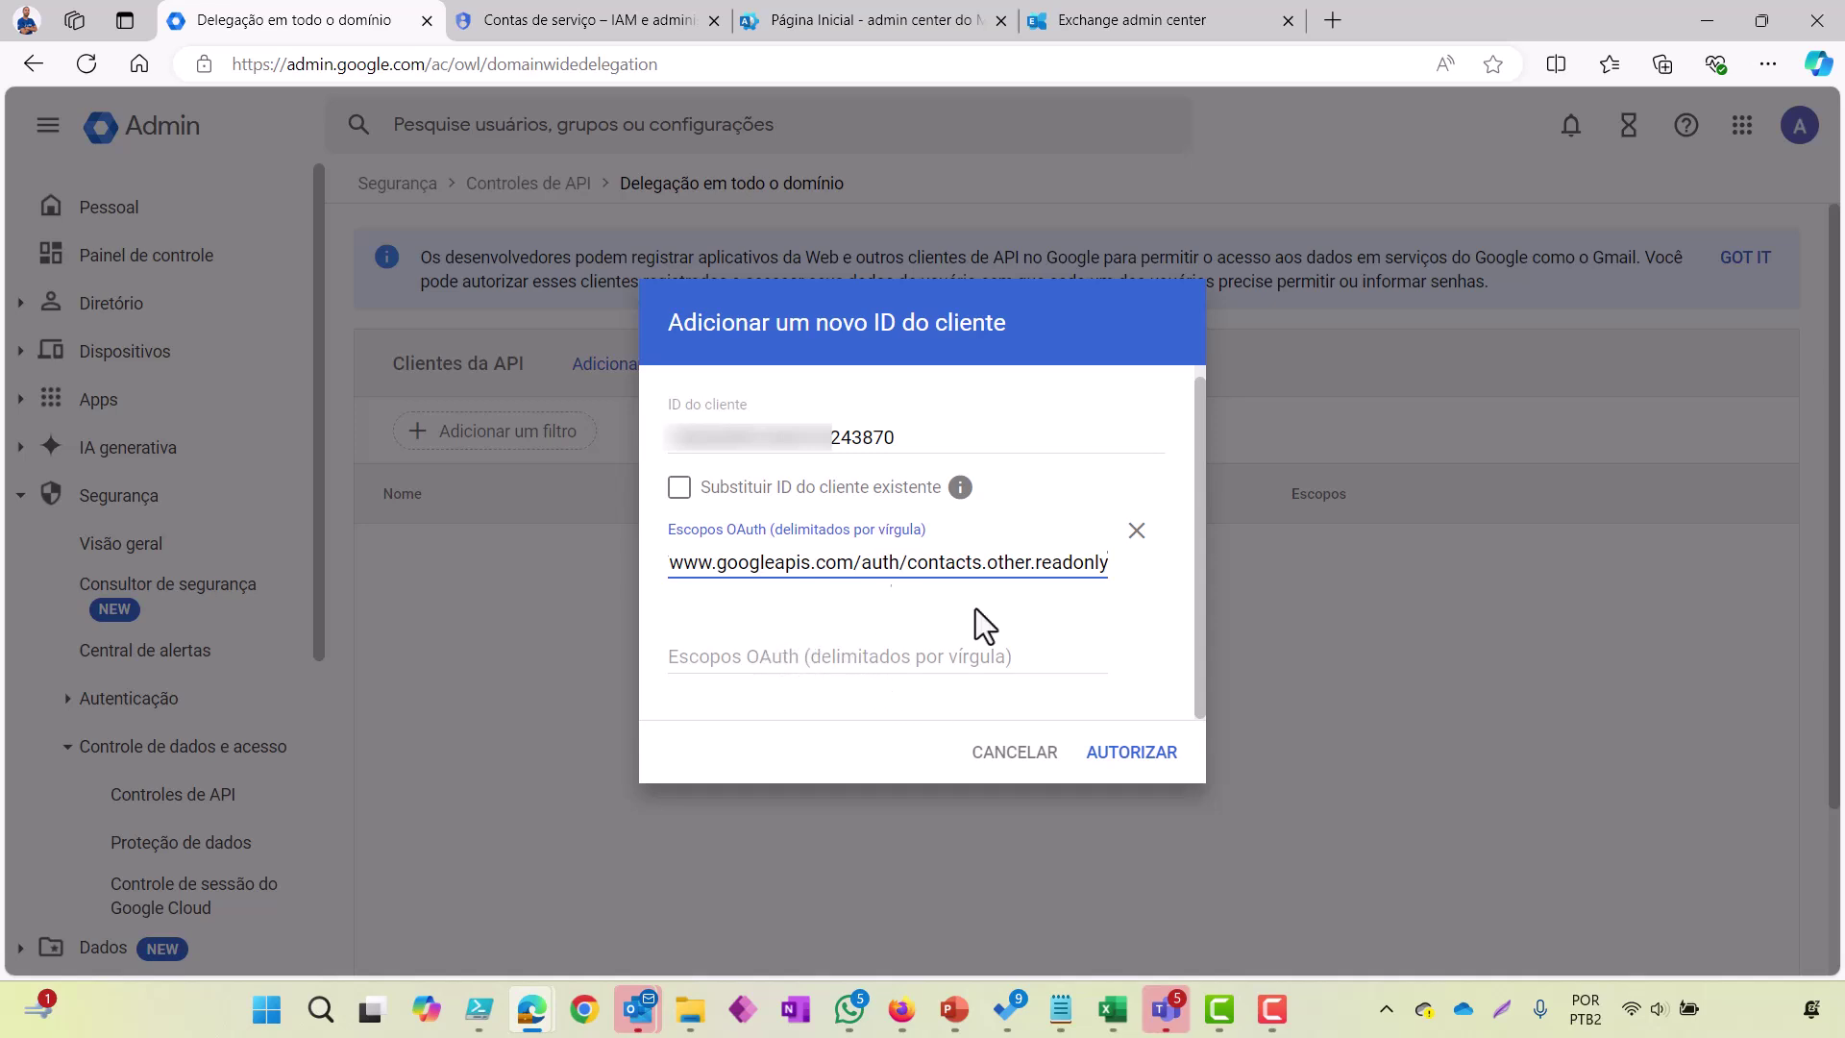
click(1138, 755)
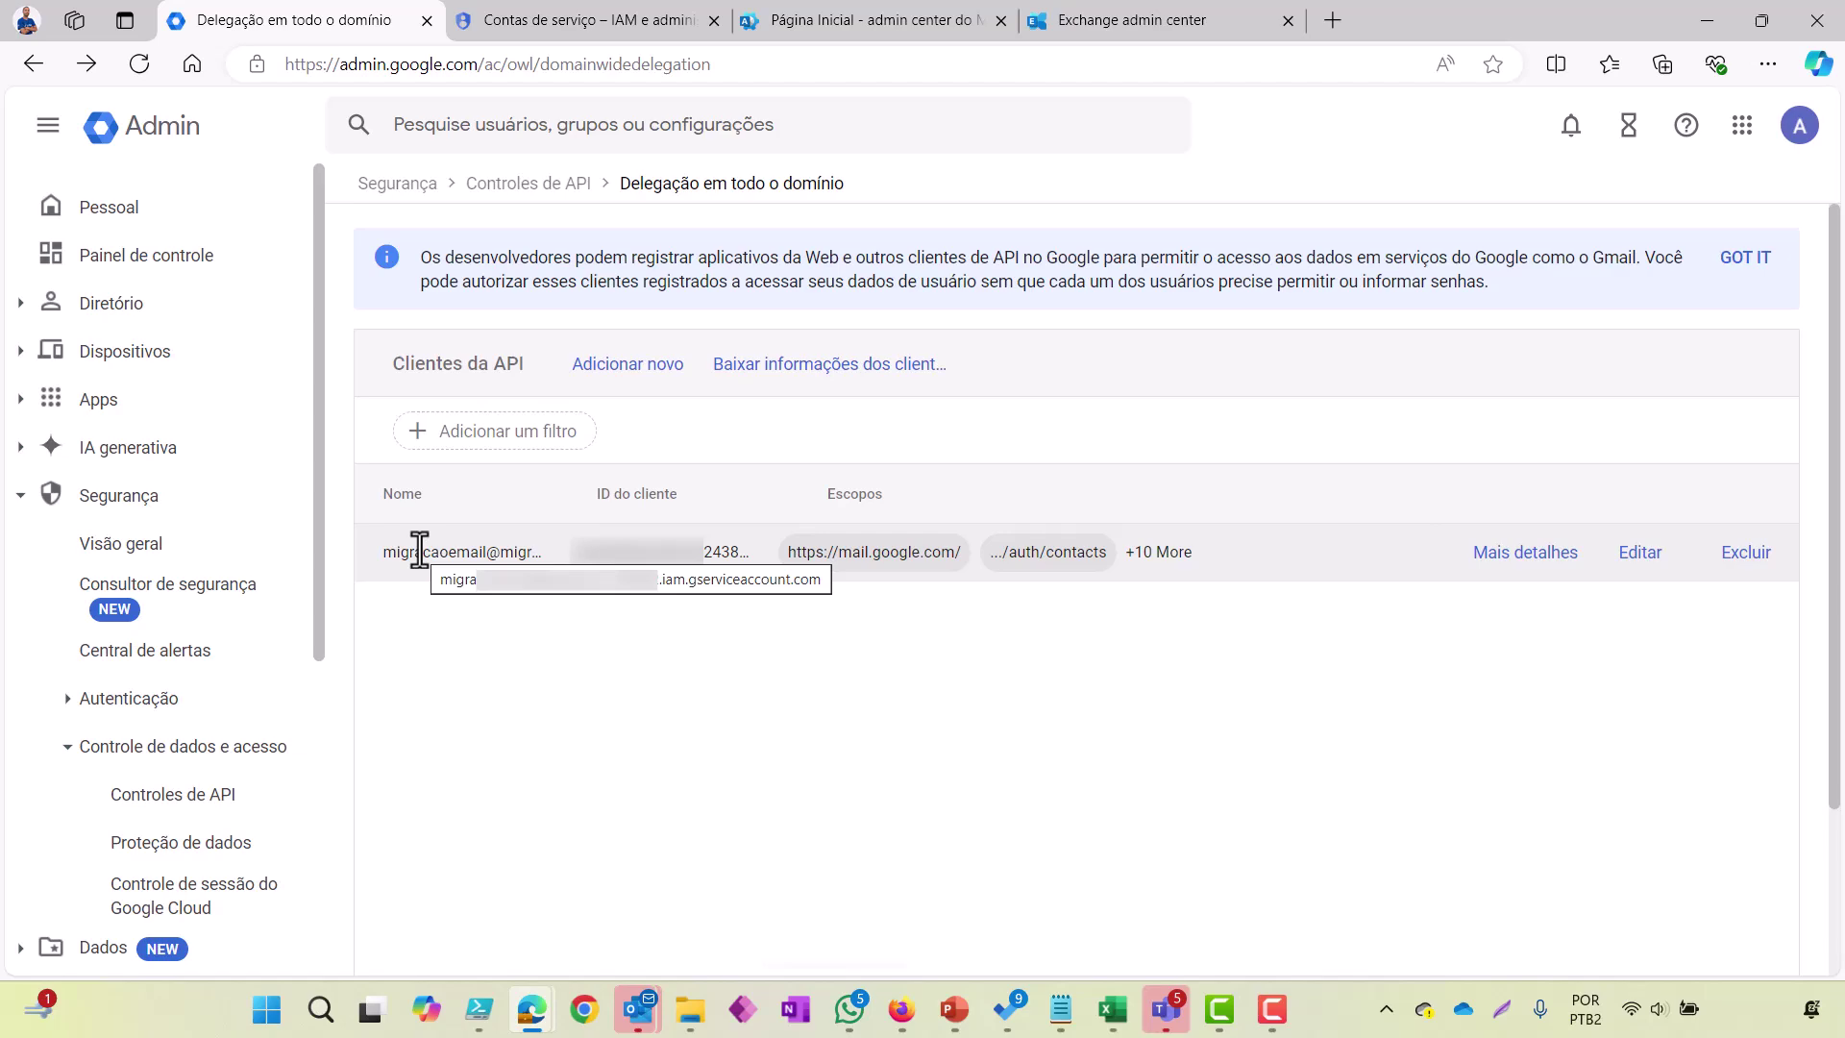
Step: Review the service account in Google Cloud Console, then return to the delegation list to add another client
click(577, 28)
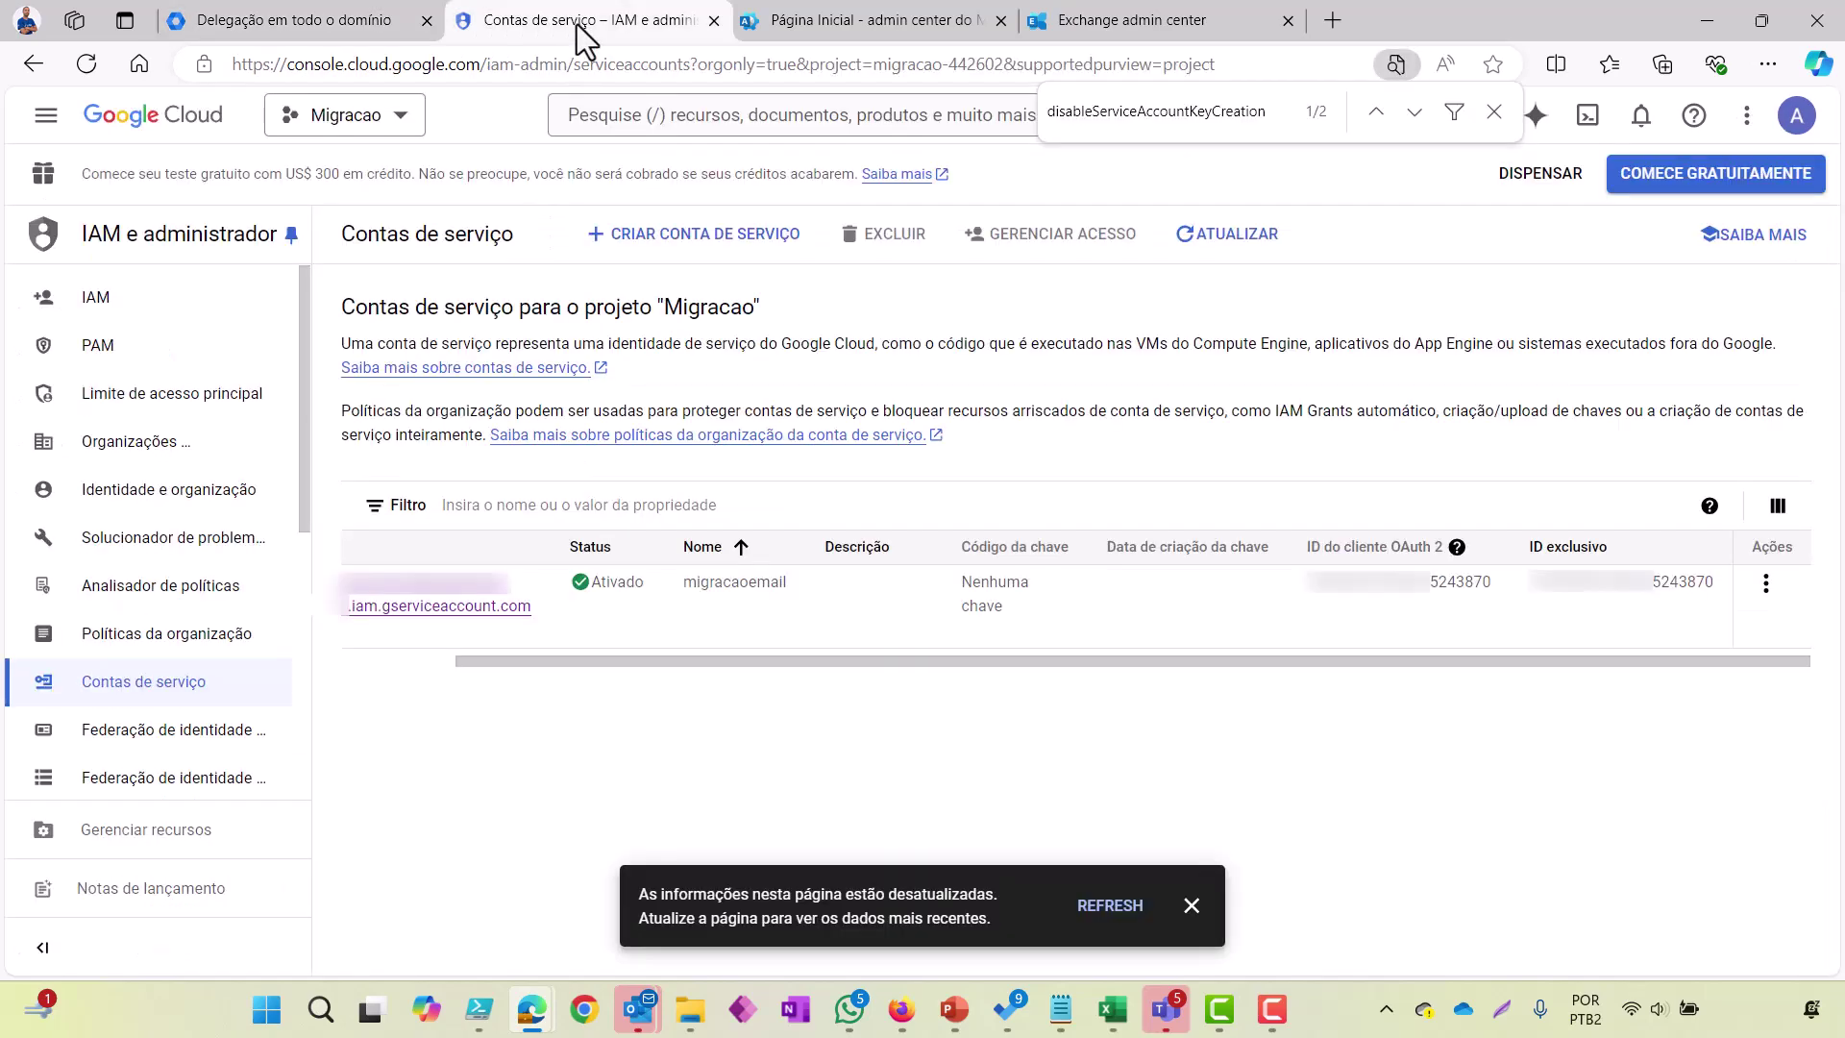
drag(483, 660, 394, 659)
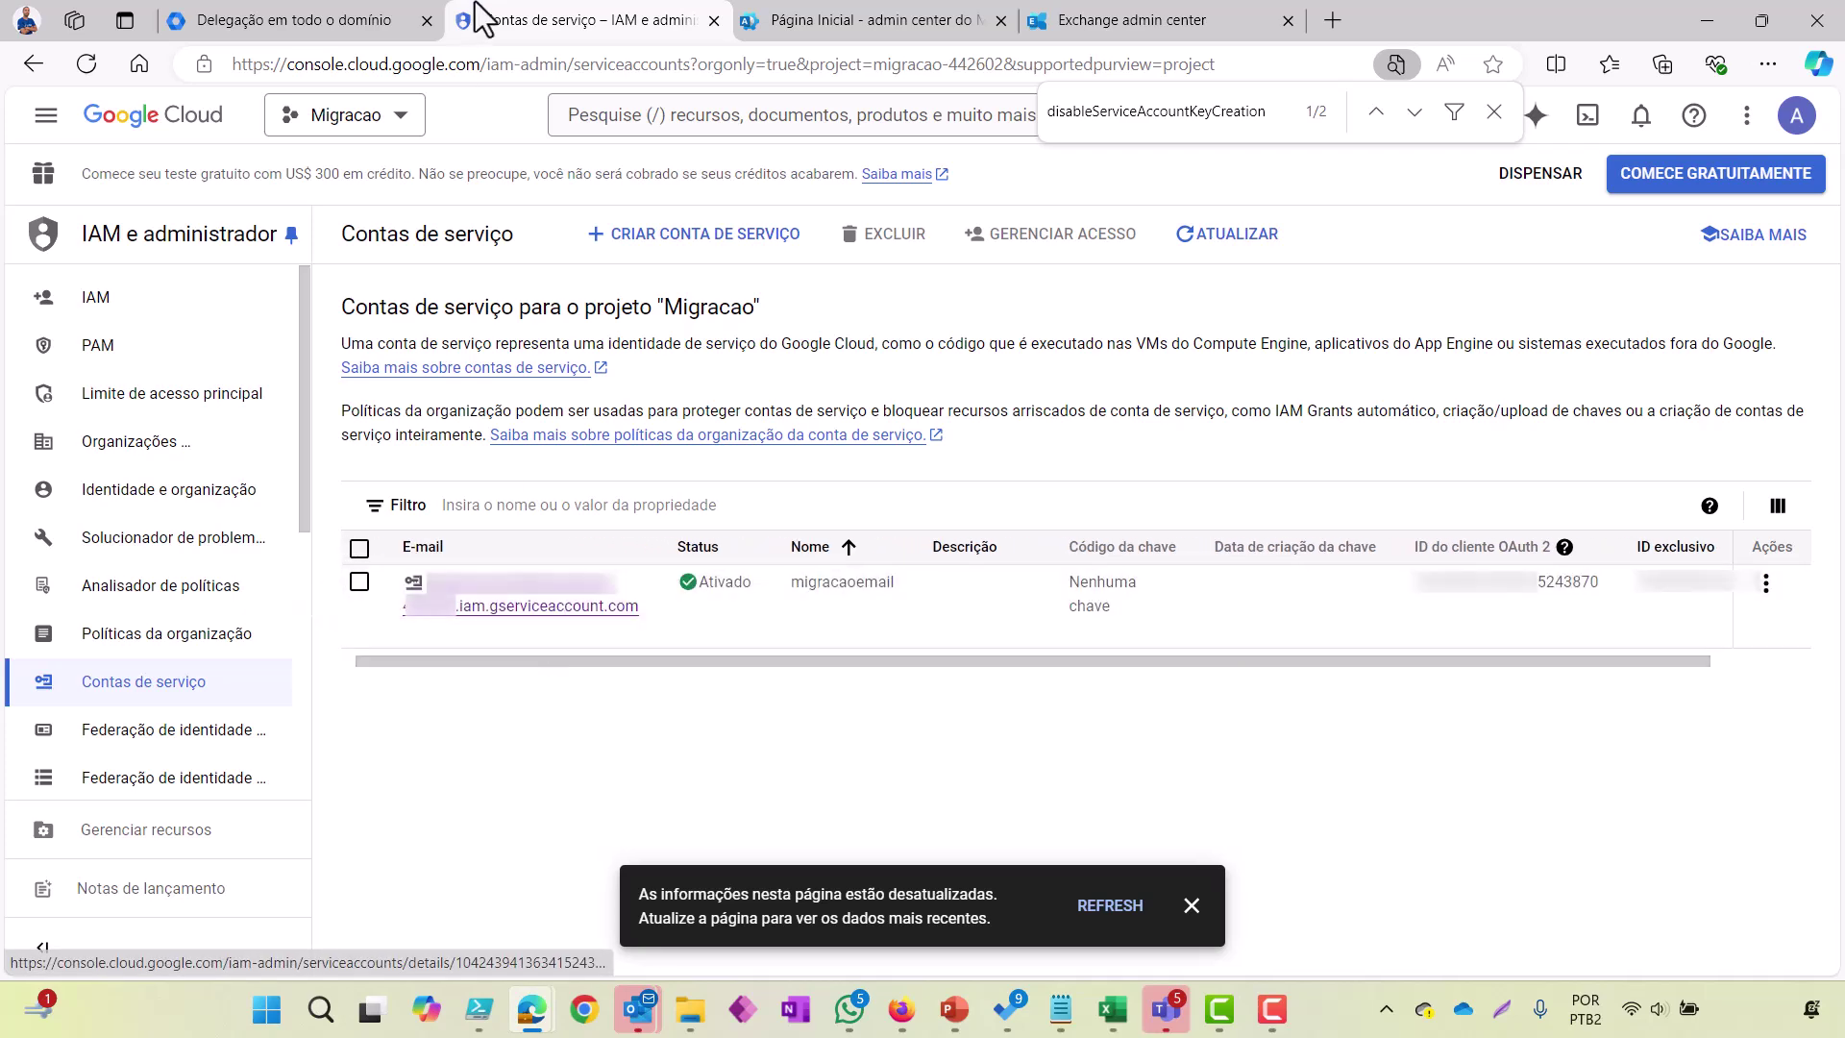
click(352, 28)
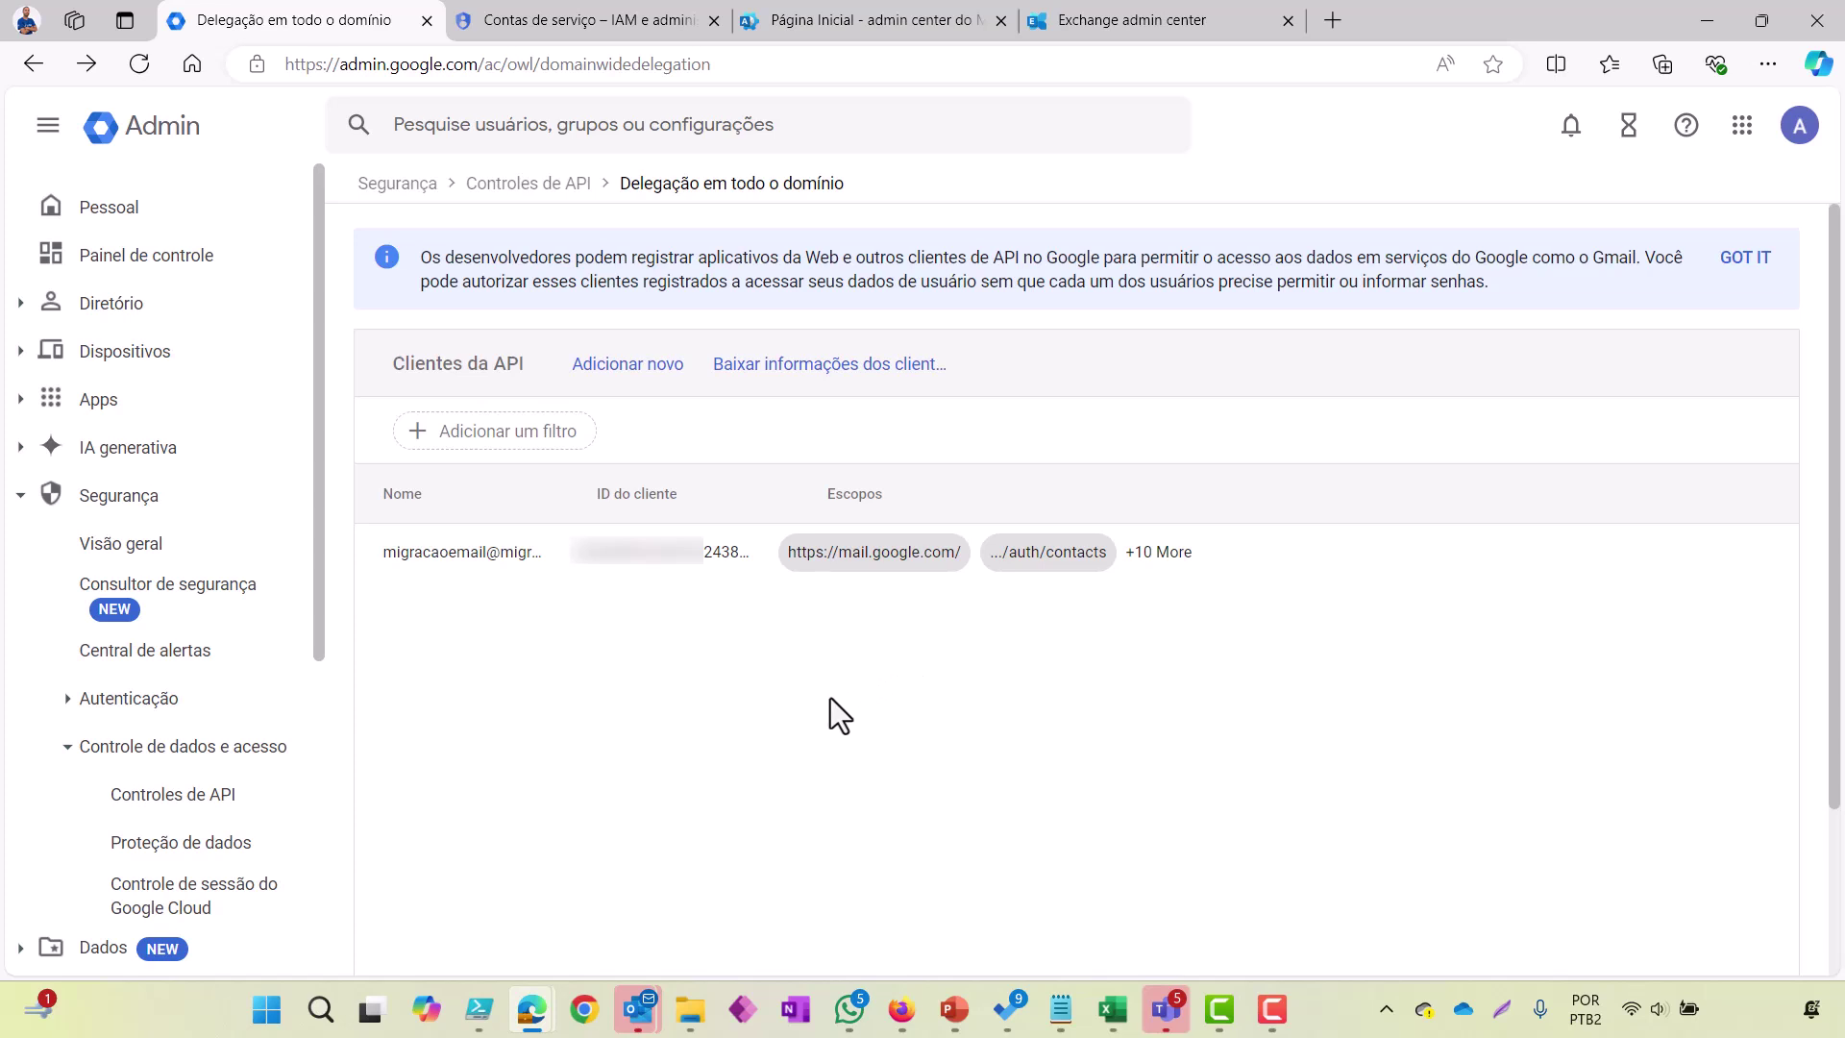
click(659, 362)
Step: Start a new migration batch in Exchange admin center named 'Google'
click(1125, 27)
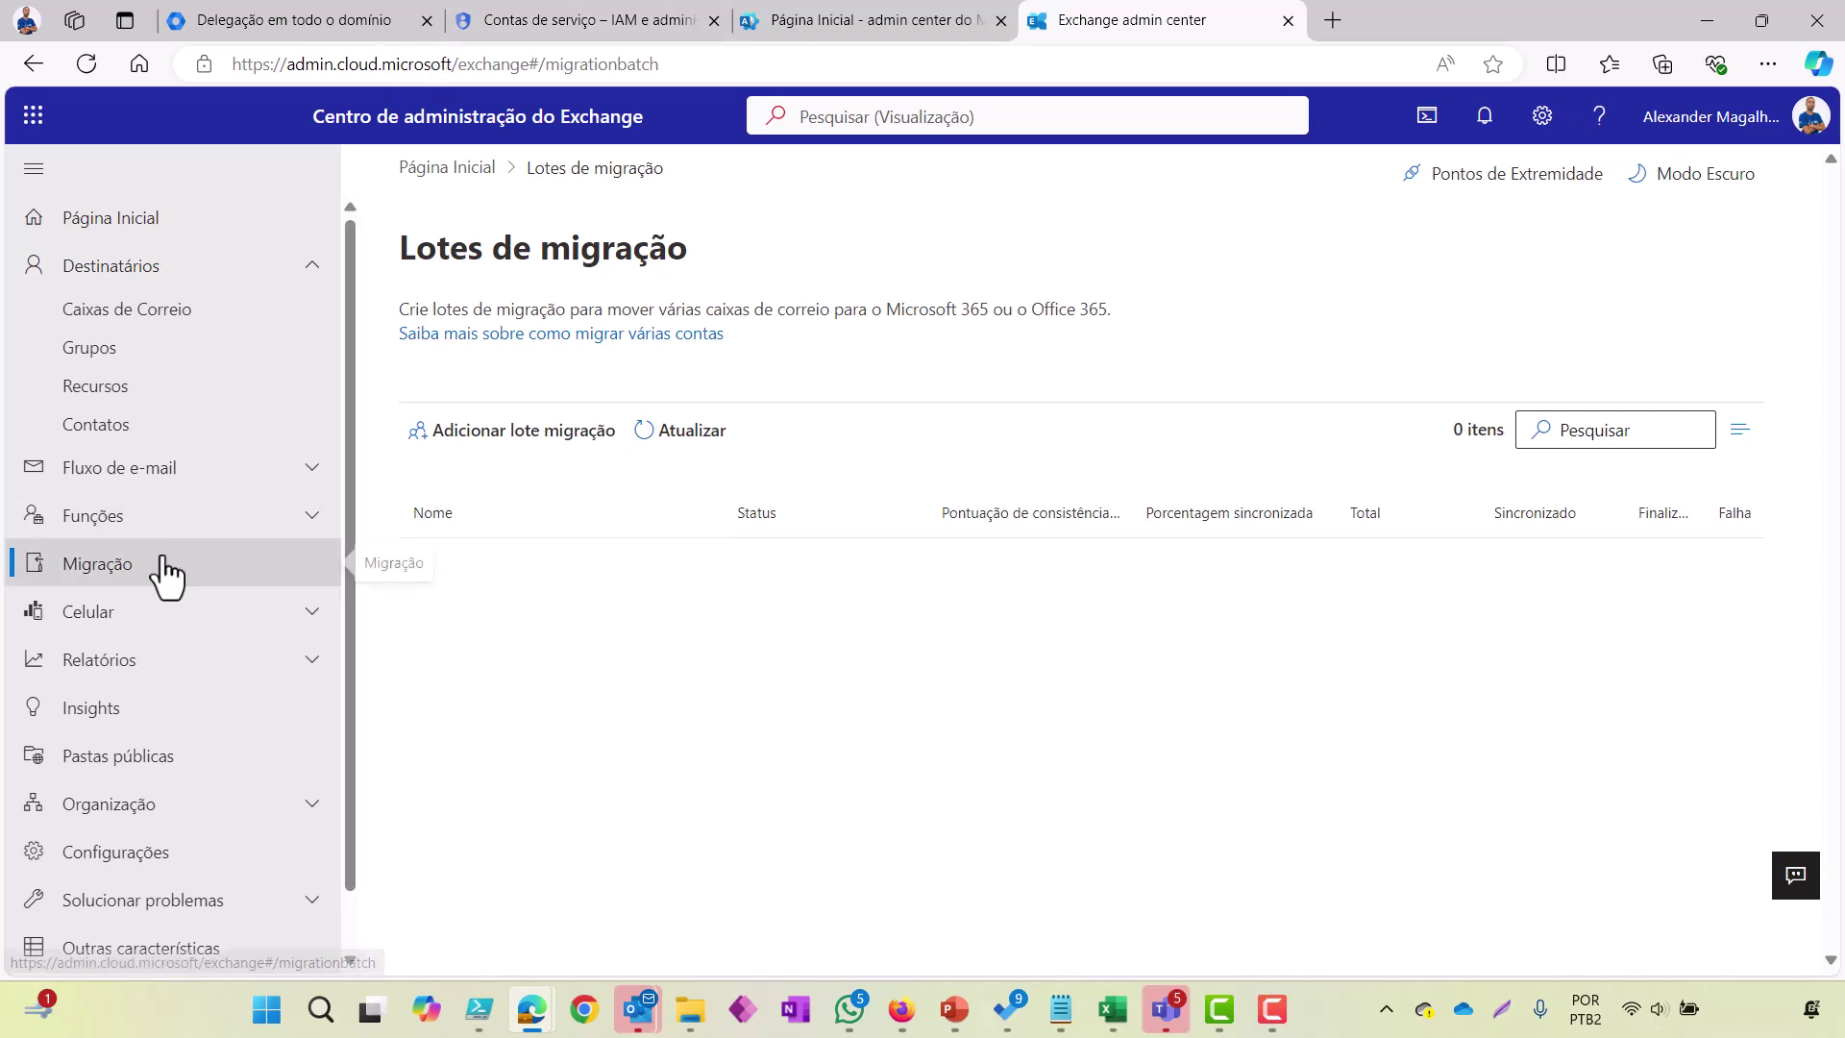
click(538, 437)
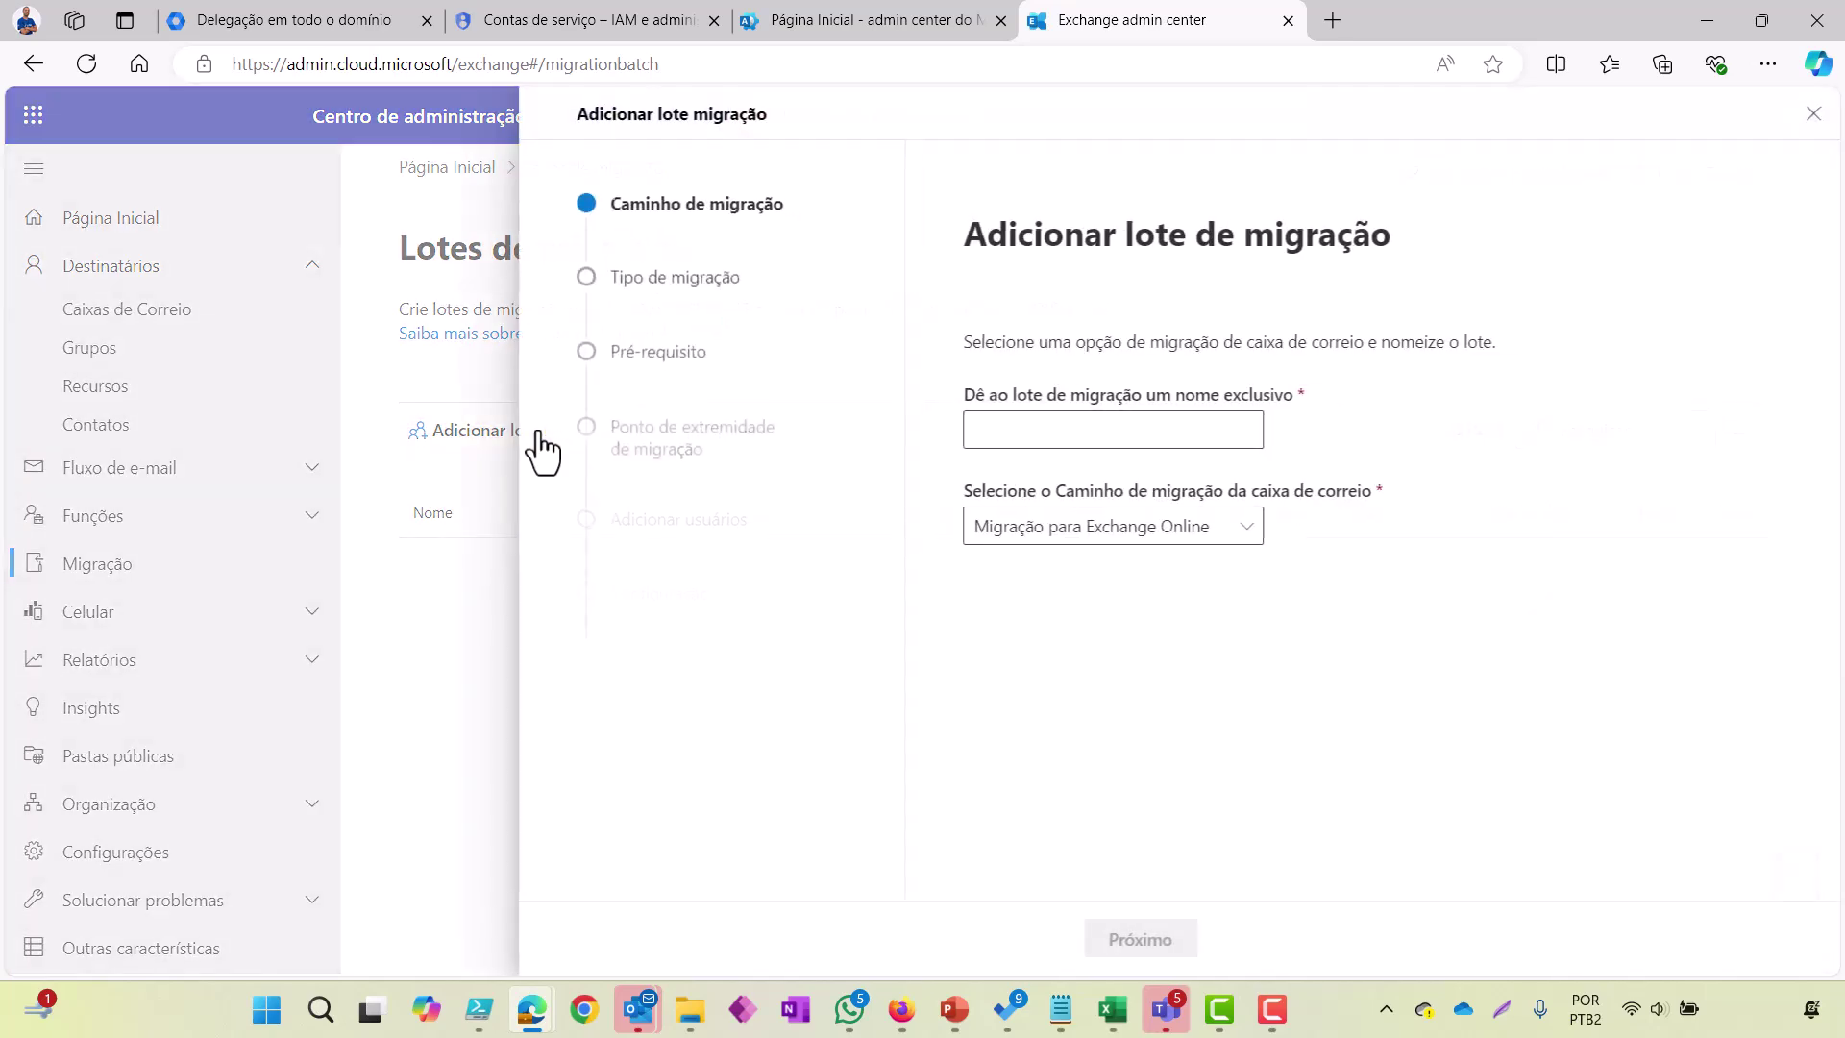
click(1115, 435)
text(Google)
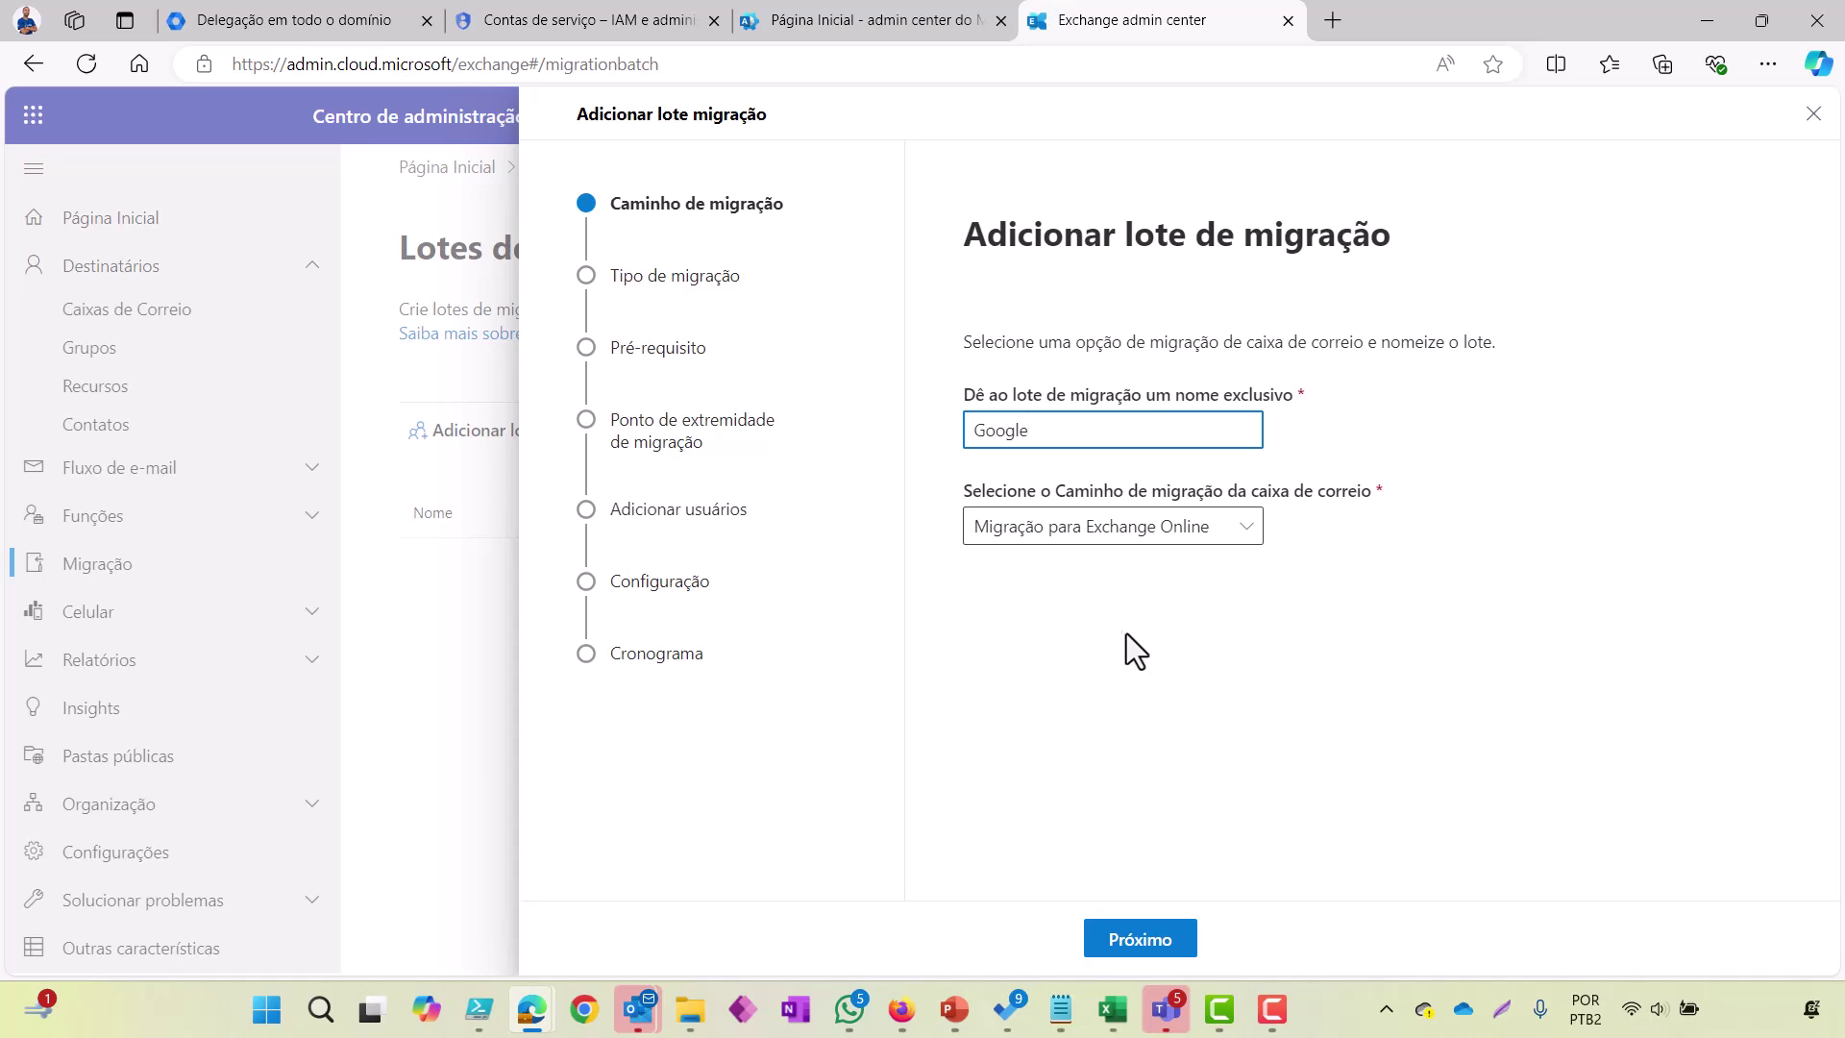
click(1140, 939)
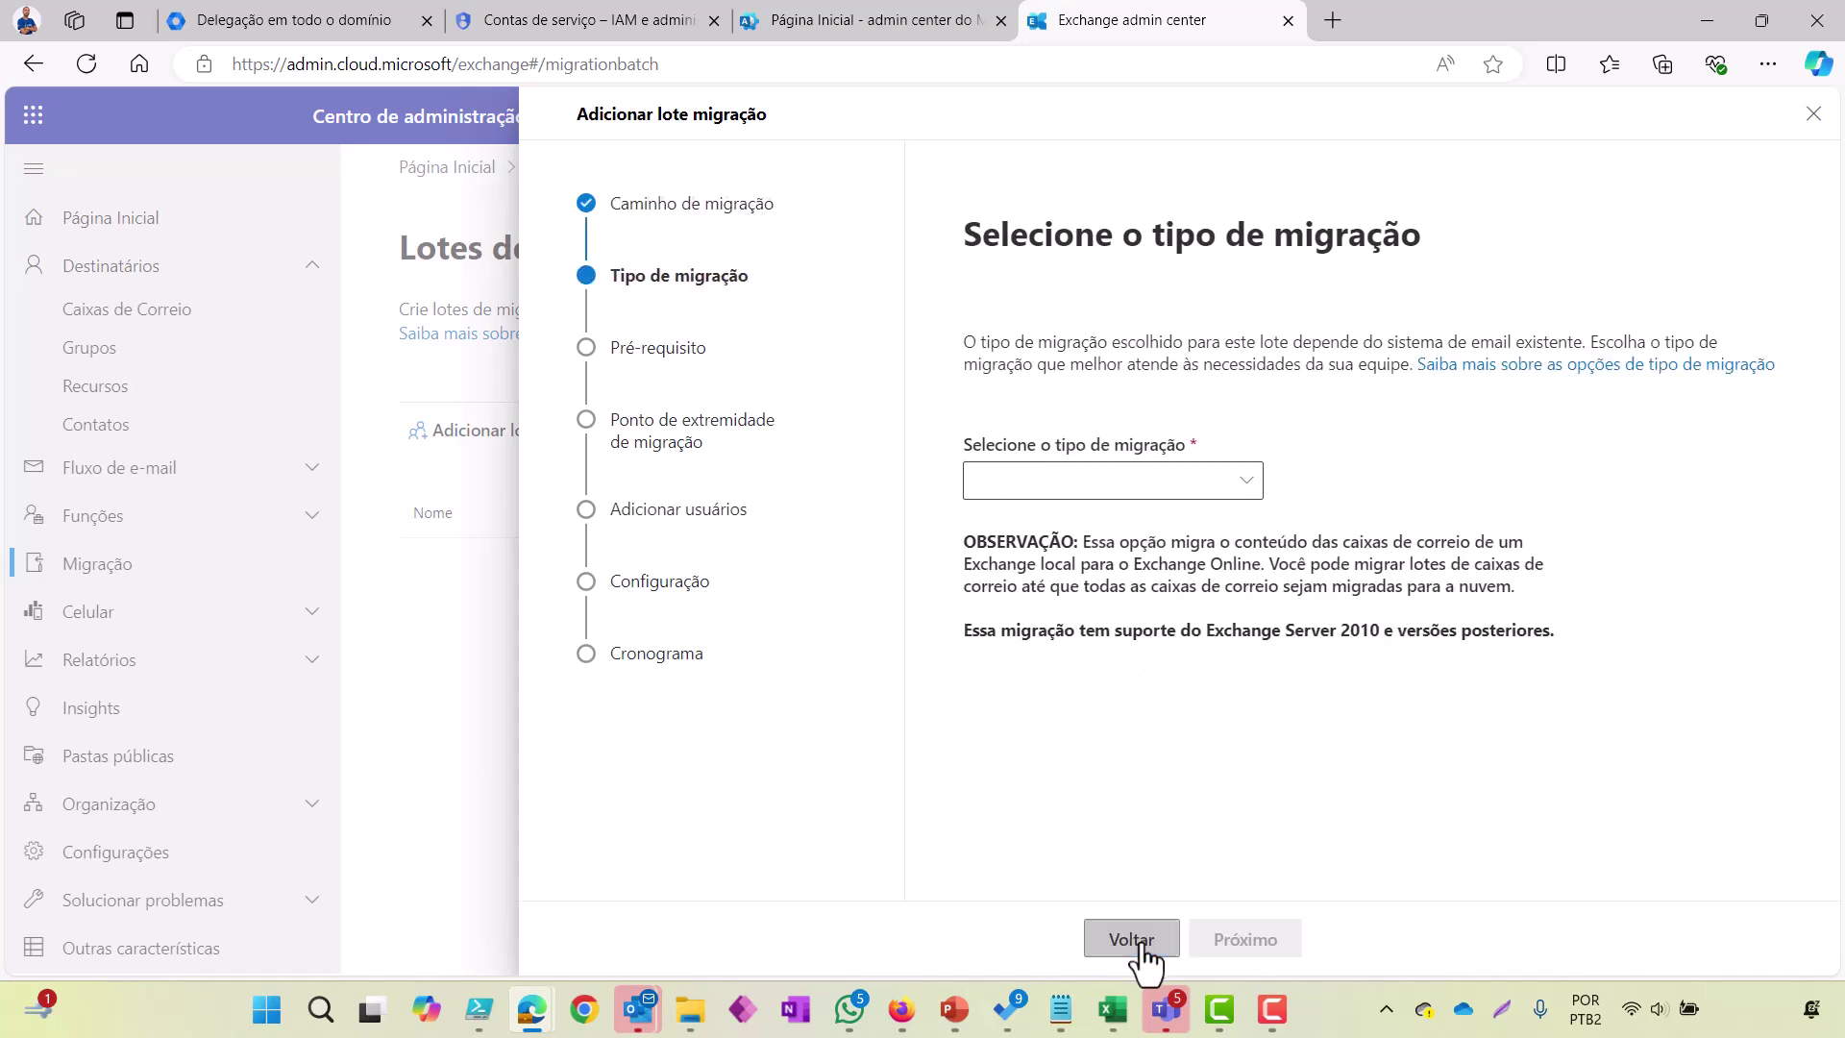
Step: Choose Google Workspace migration, expand the manual setup prerequisites, and advance to the endpoint step
click(1140, 490)
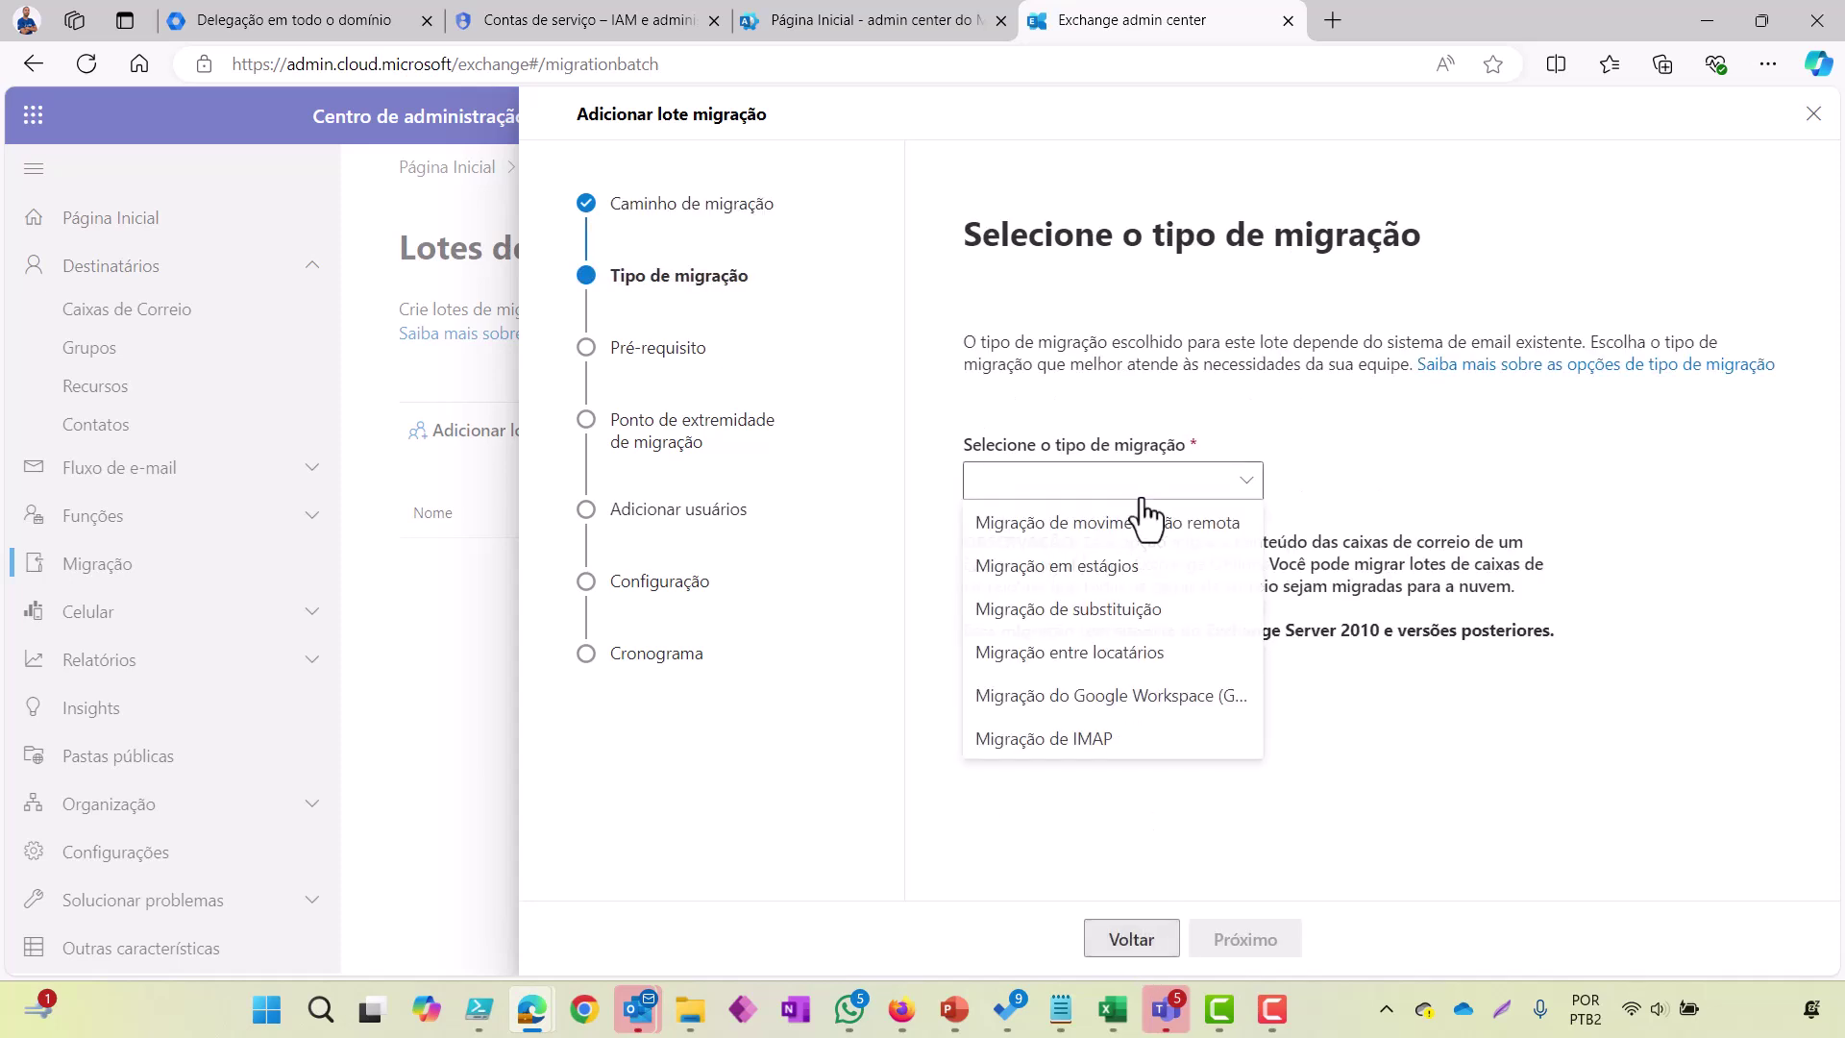
click(1121, 696)
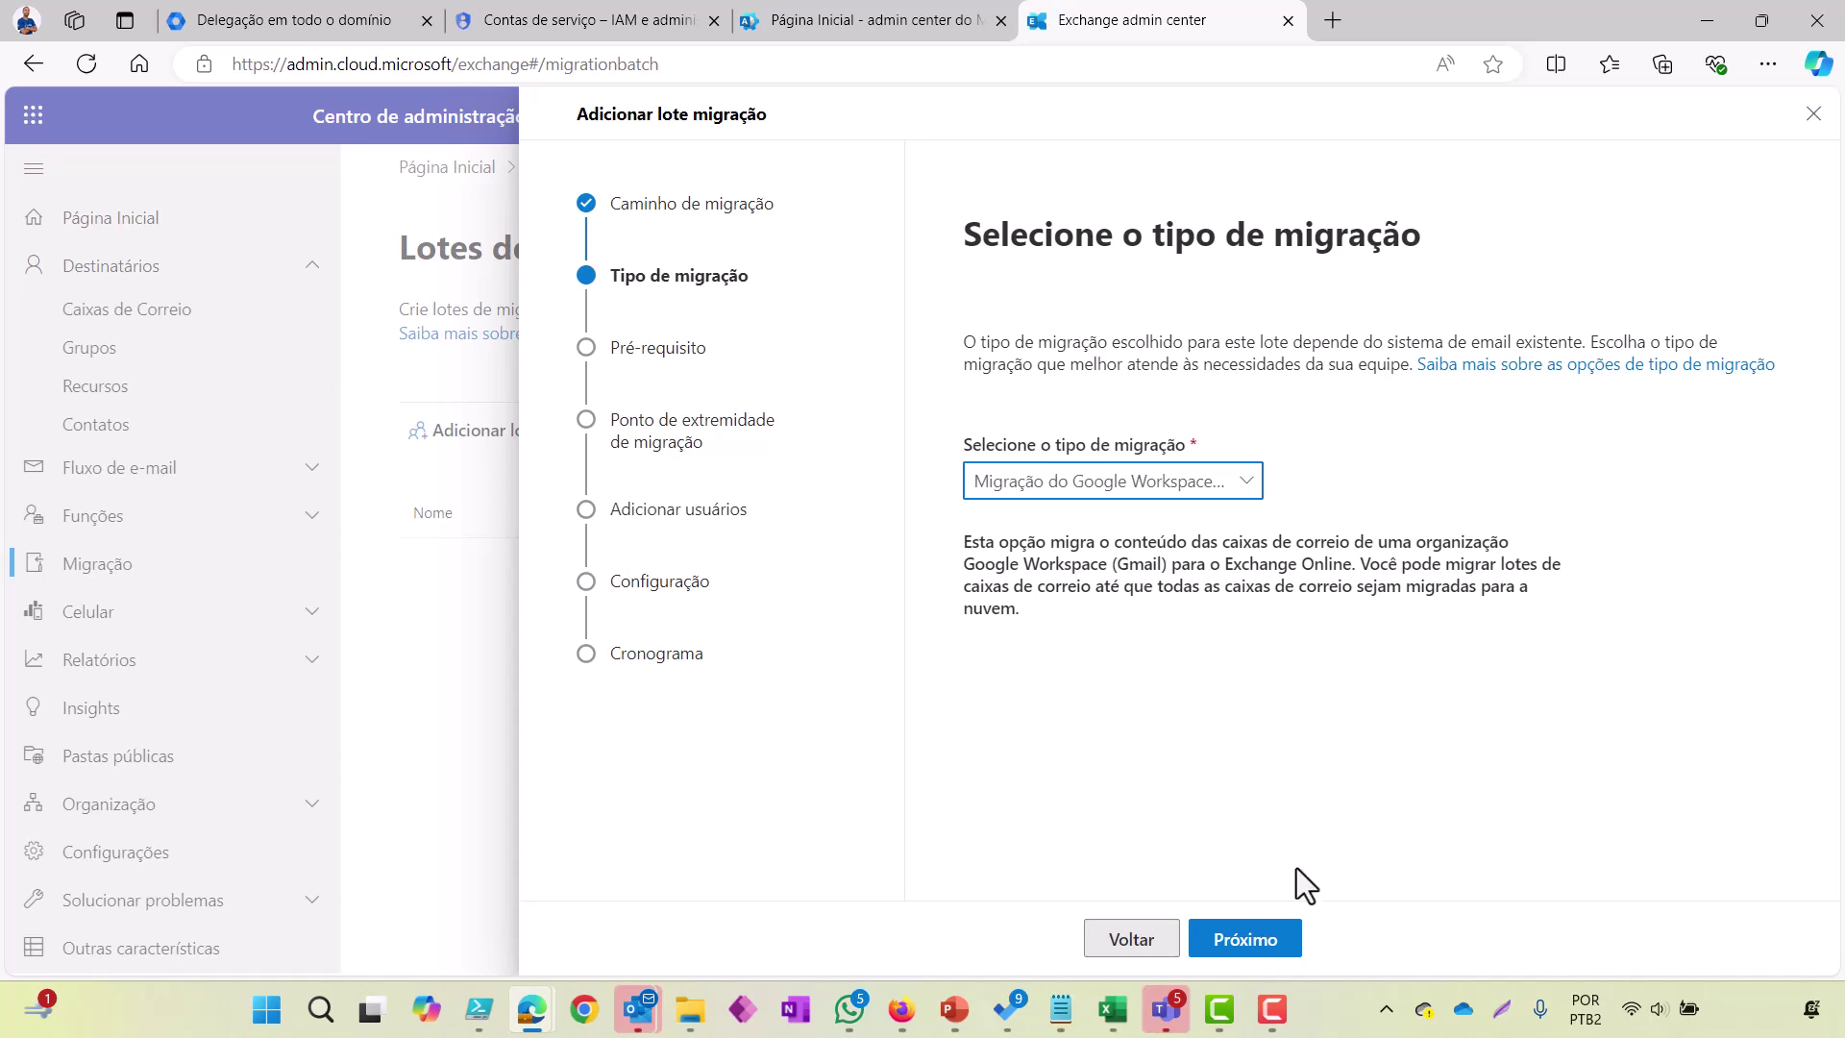
click(1253, 946)
scroll(1235, 713, down, 1)
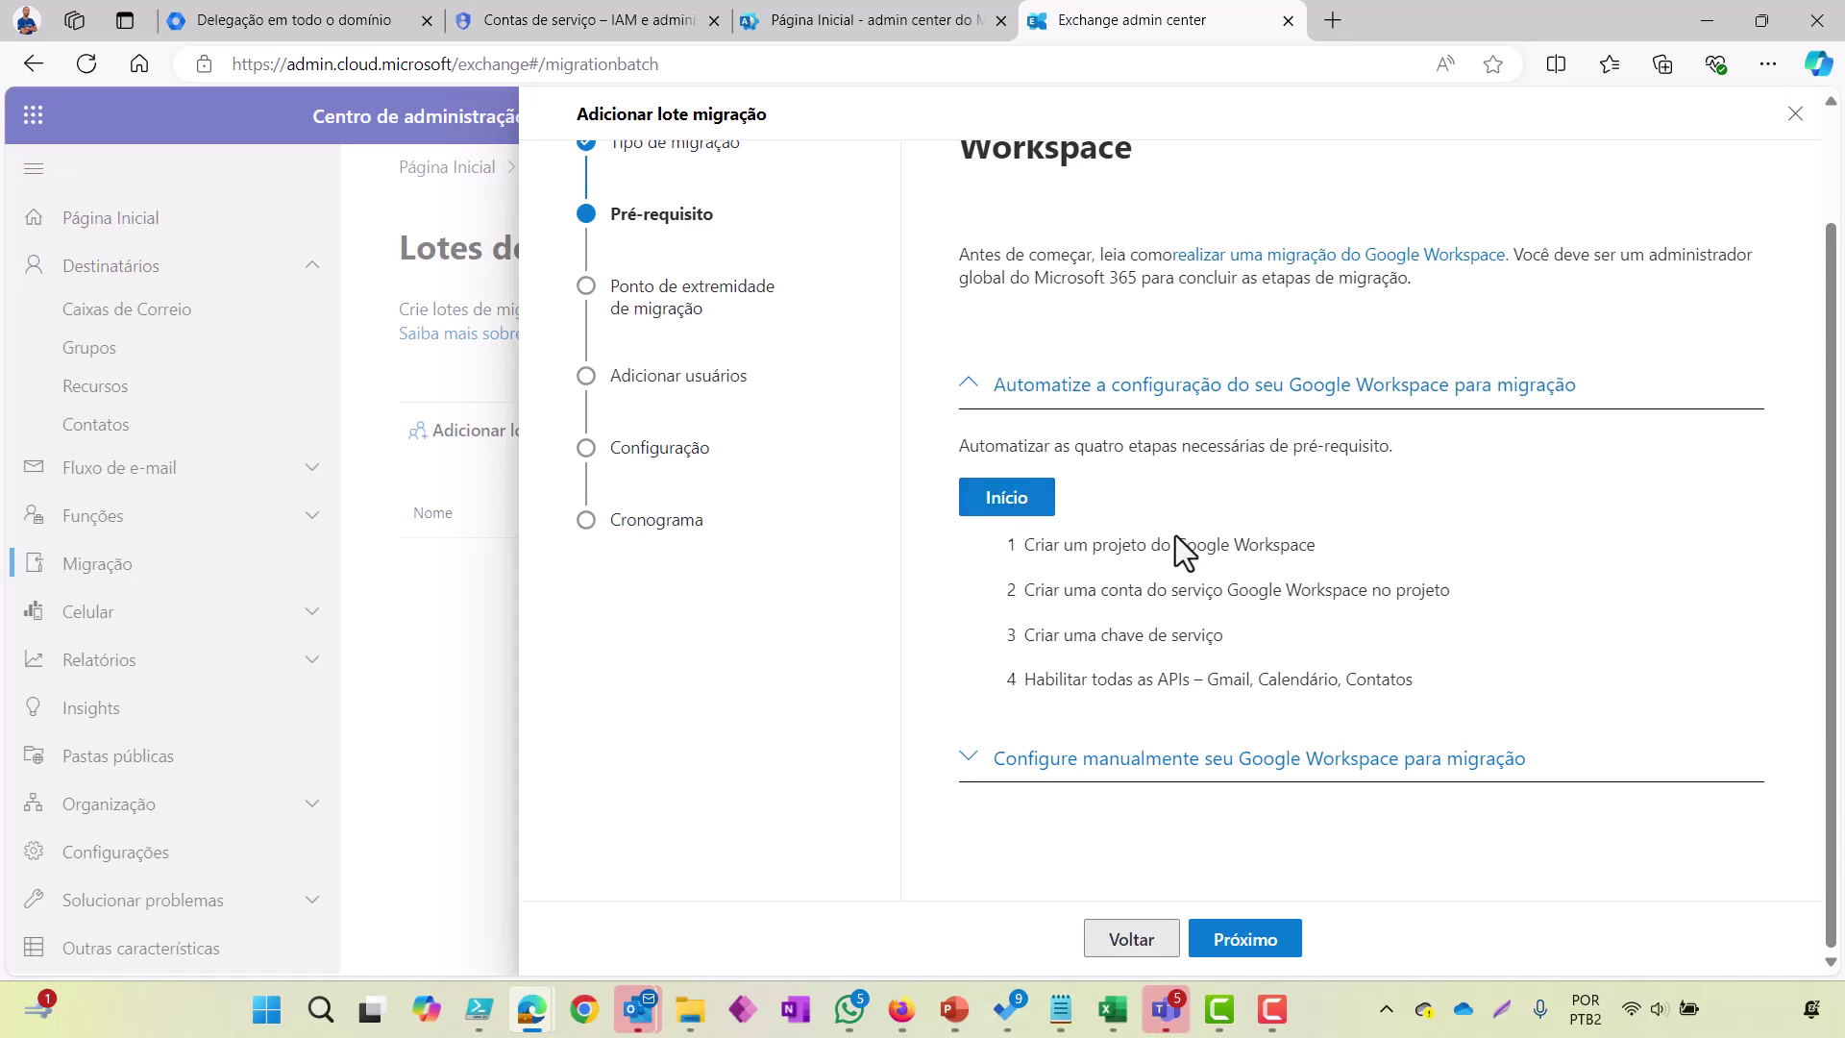
click(977, 761)
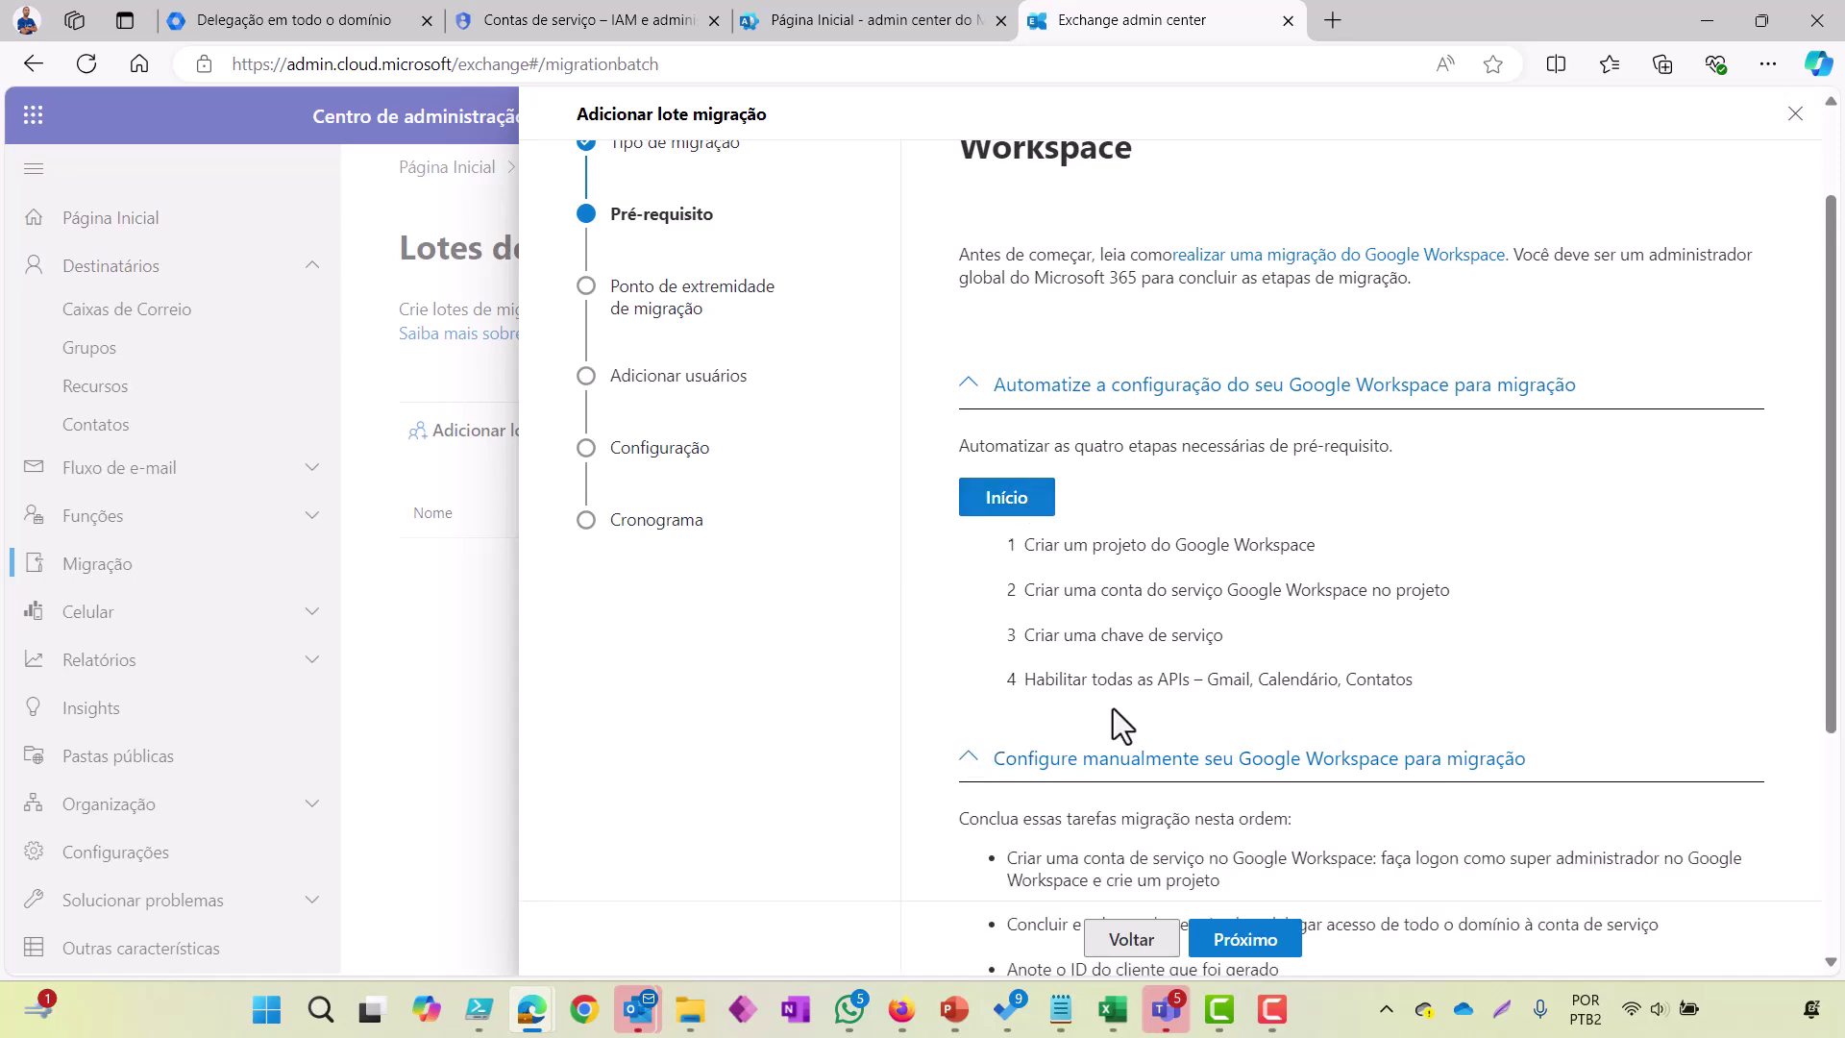
scroll(1113, 708, down, 3)
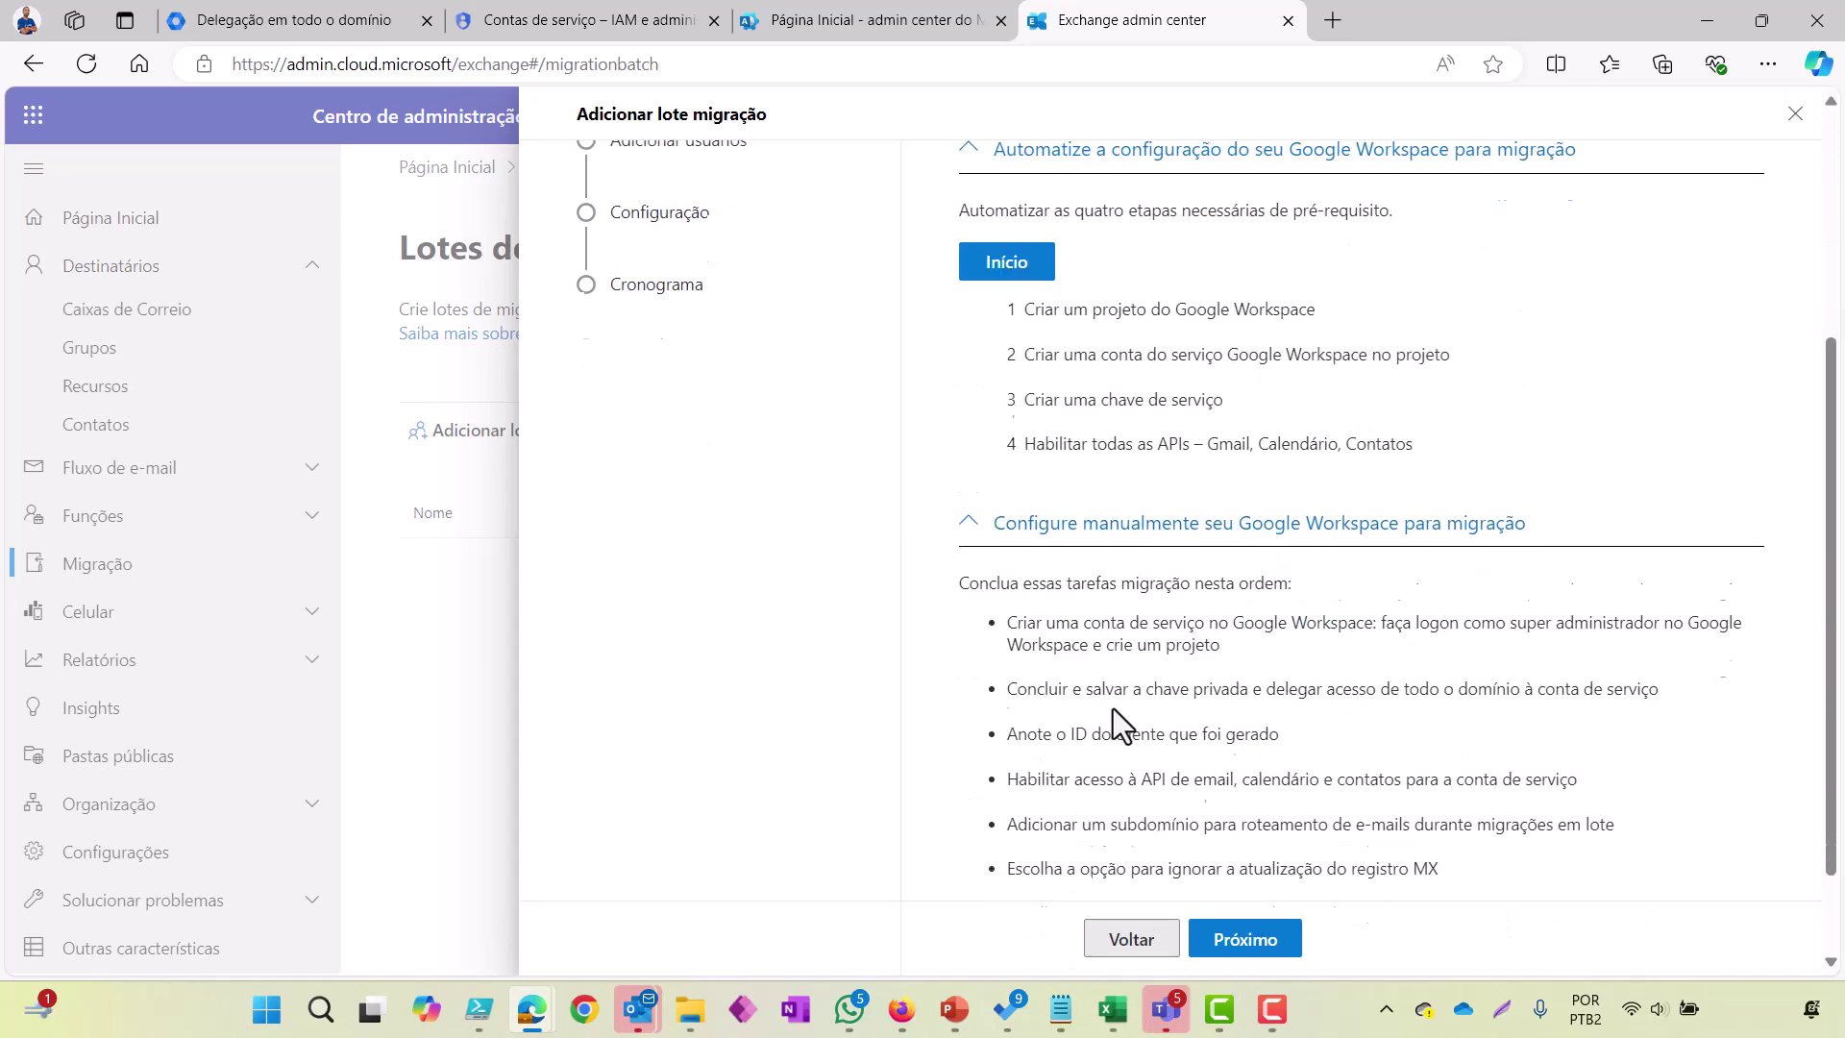
click(1240, 938)
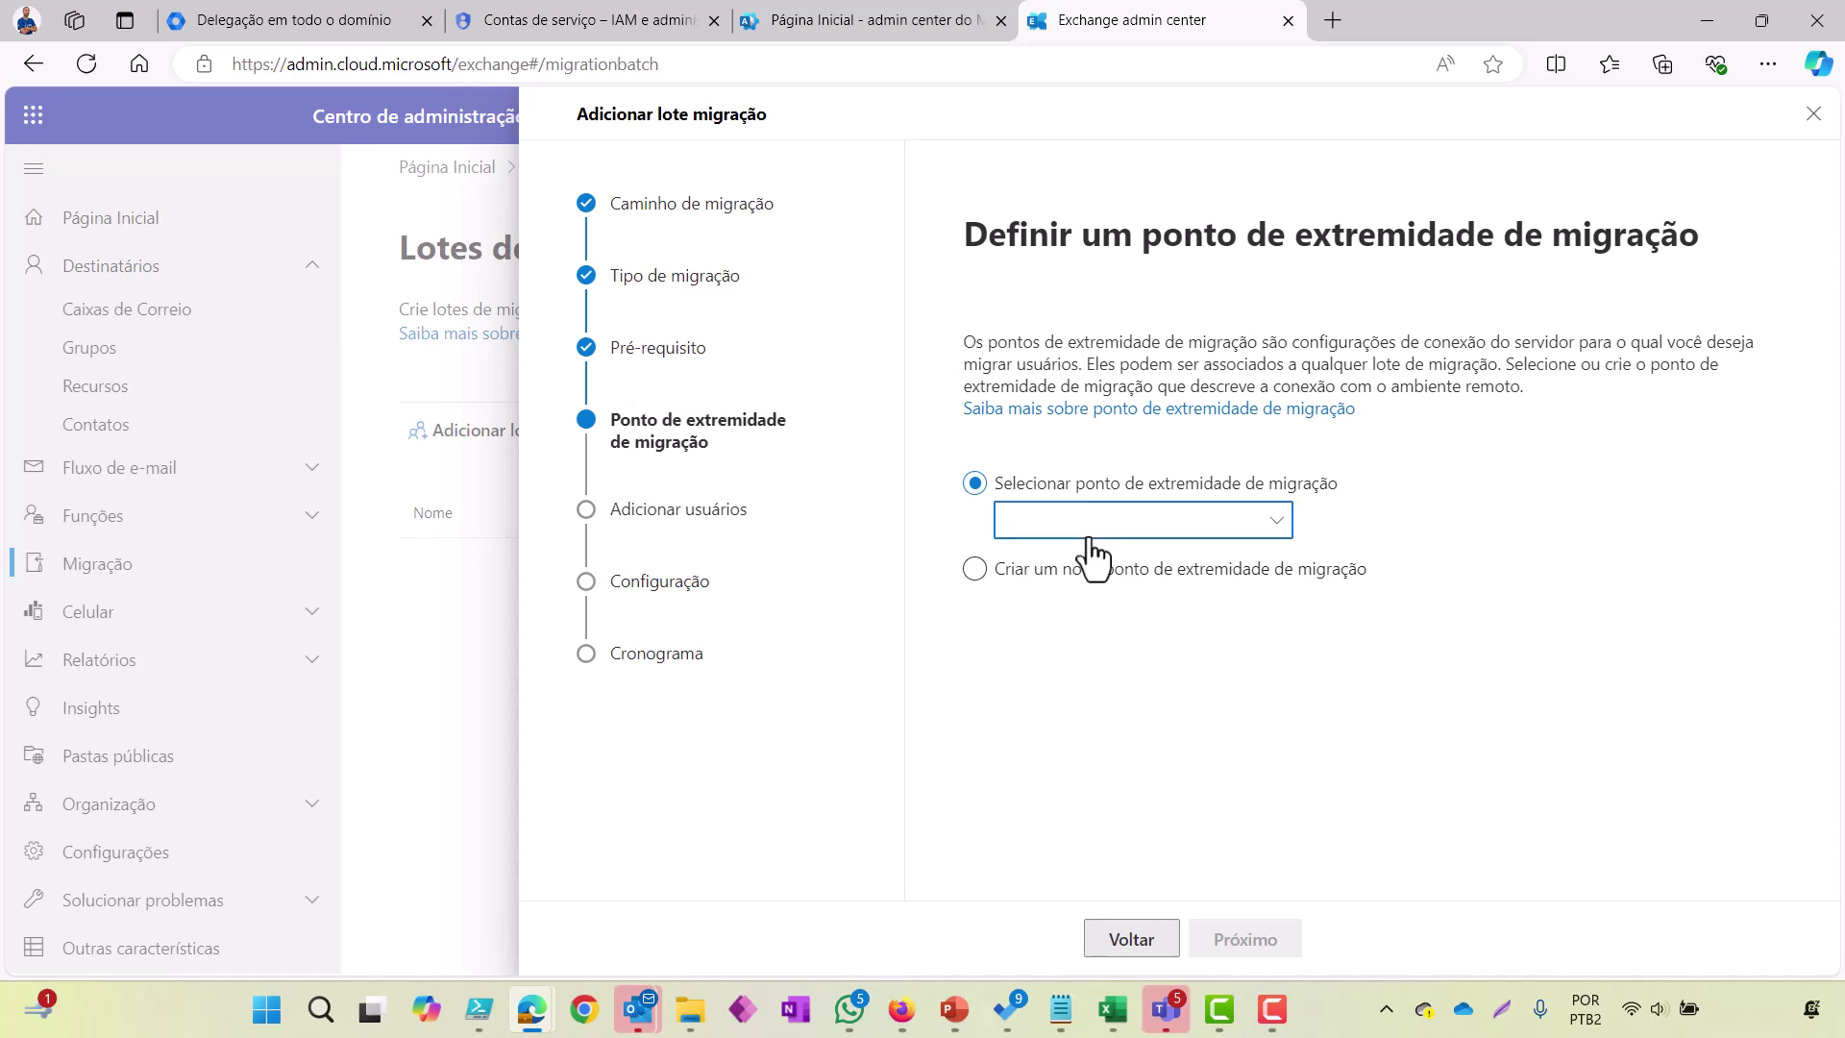
Step: Create a new endpoint 'Google Workspace' allowing 50 simultaneous migrations and 30 incremental syncs
click(975, 569)
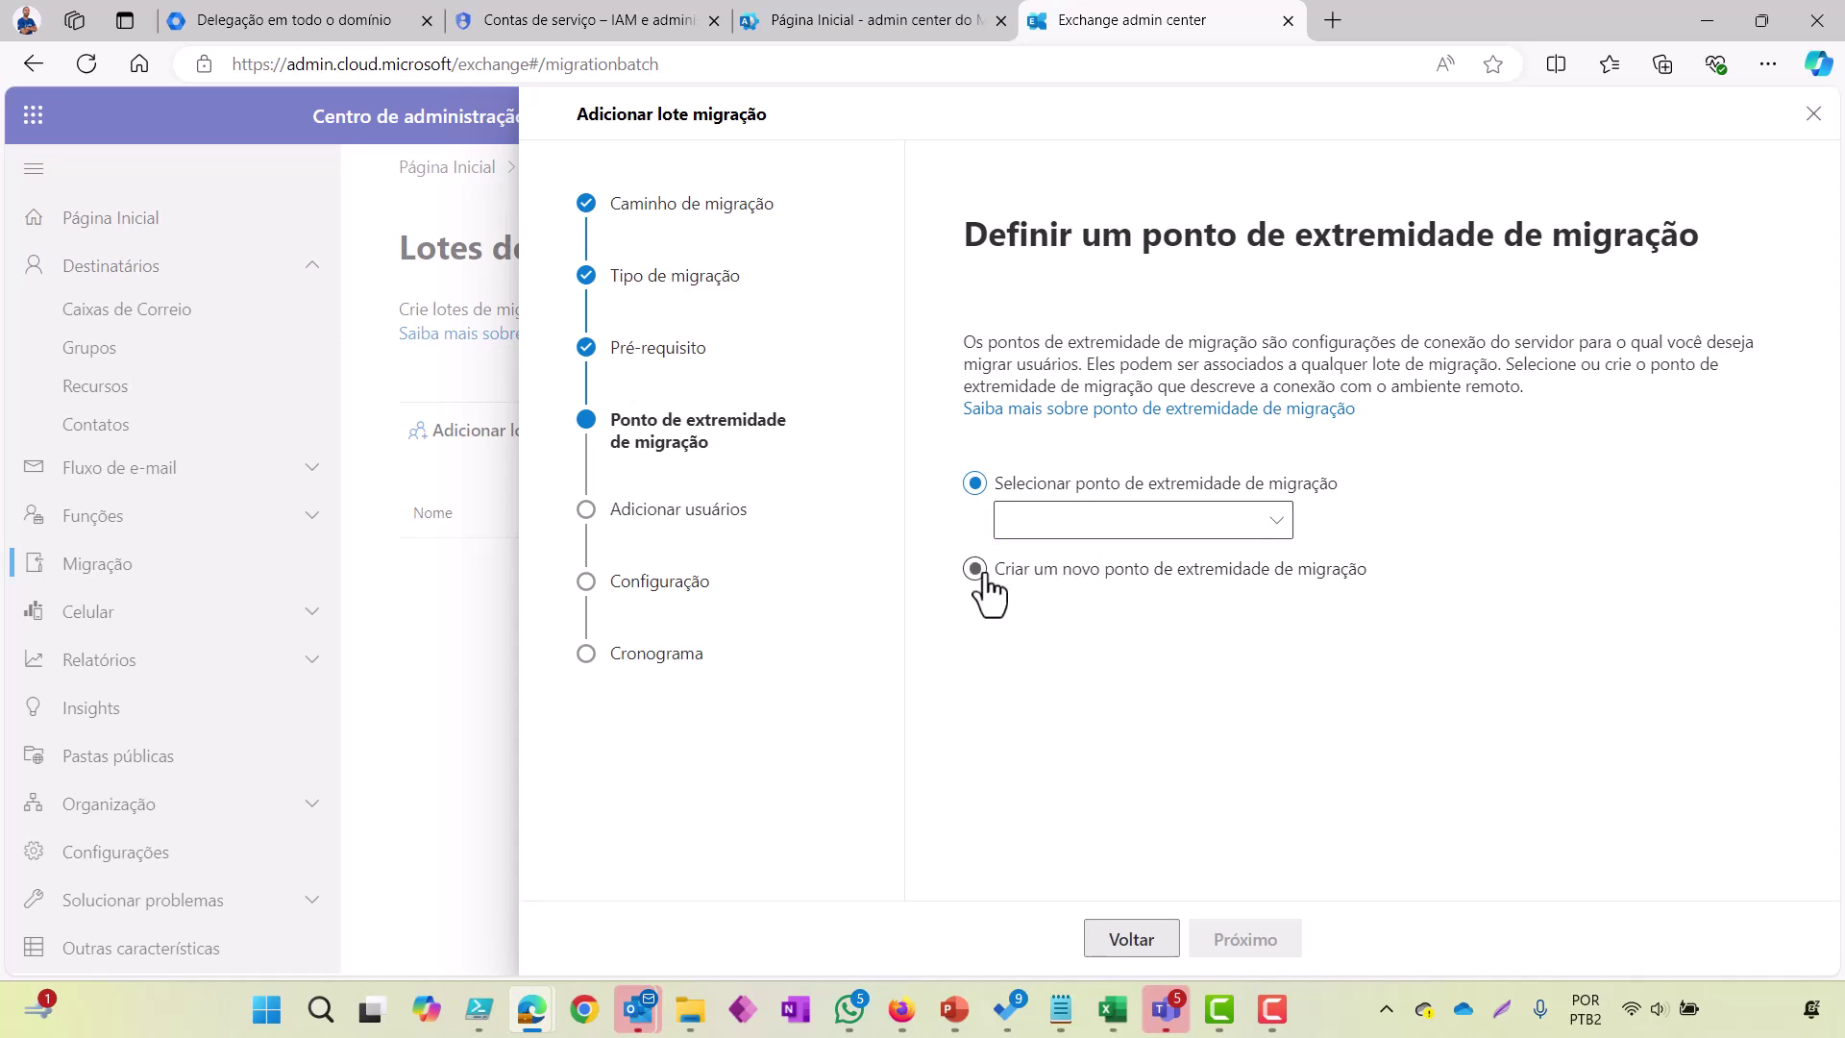
click(1231, 942)
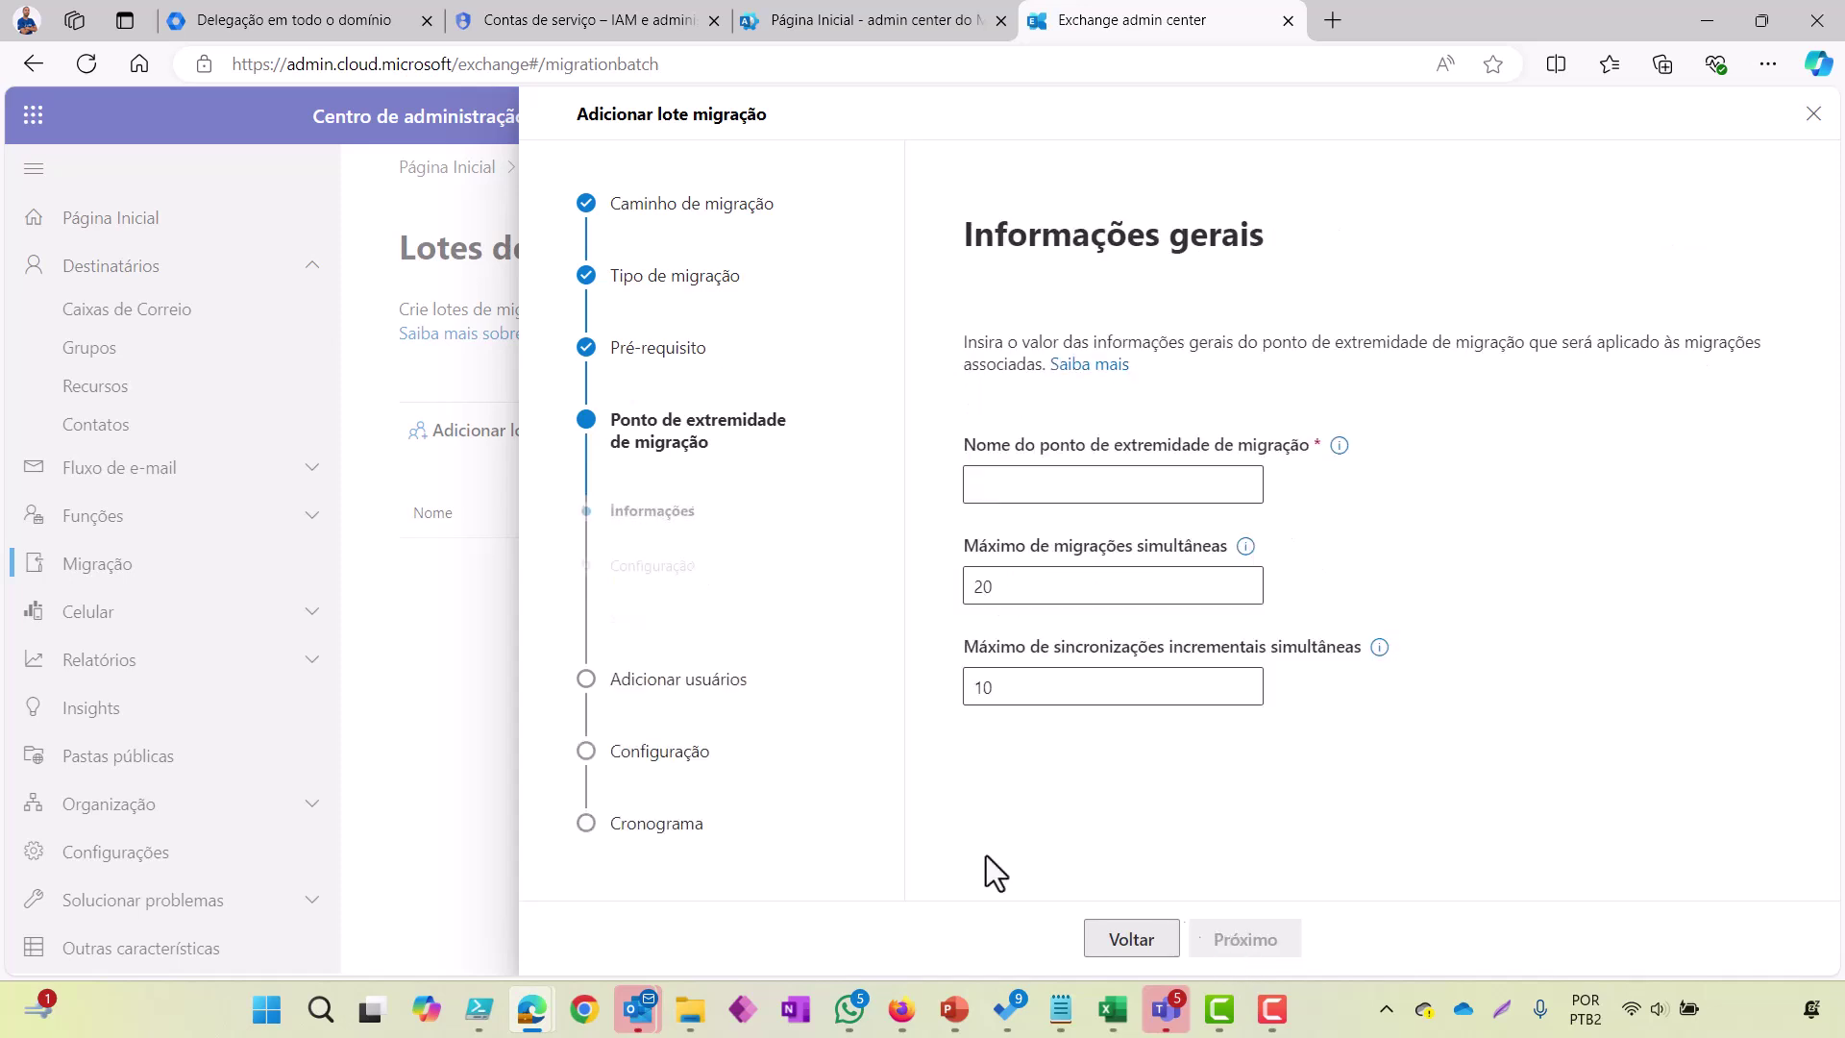
click(1030, 491)
text(Go)
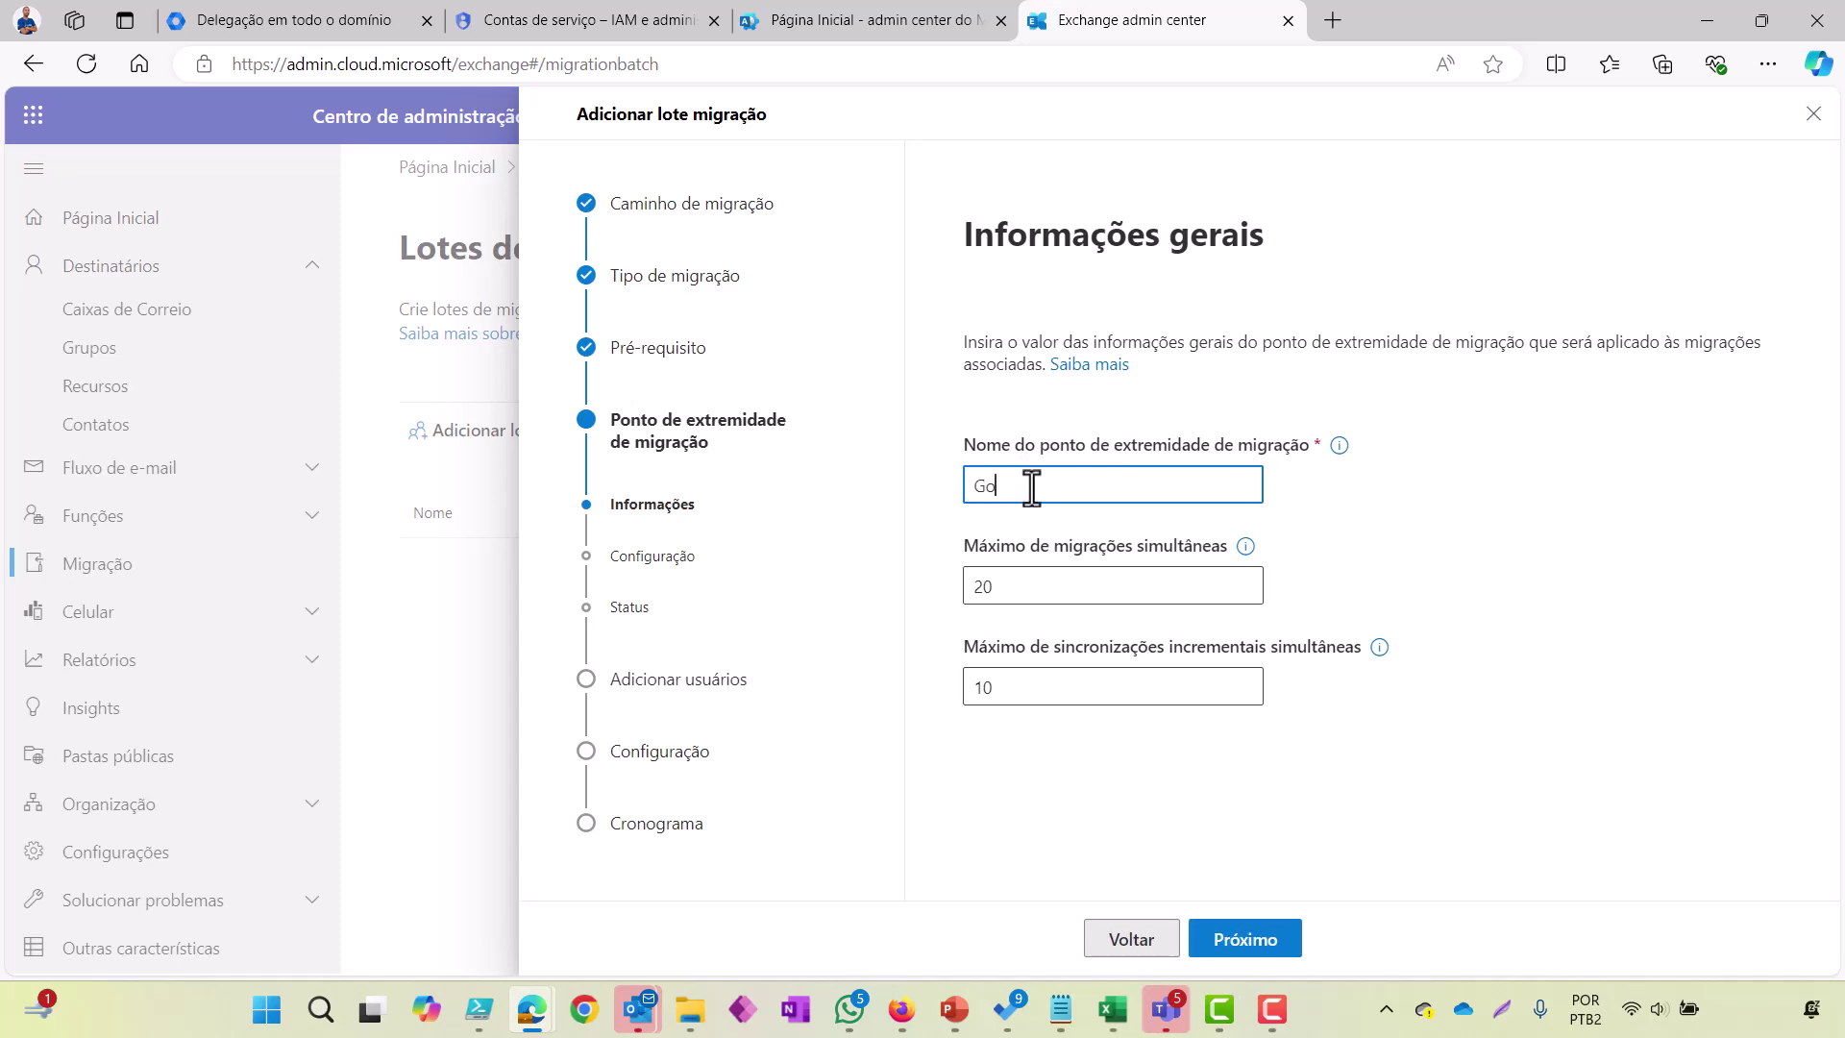
text(ogle Workspace)
double_click(1009, 589)
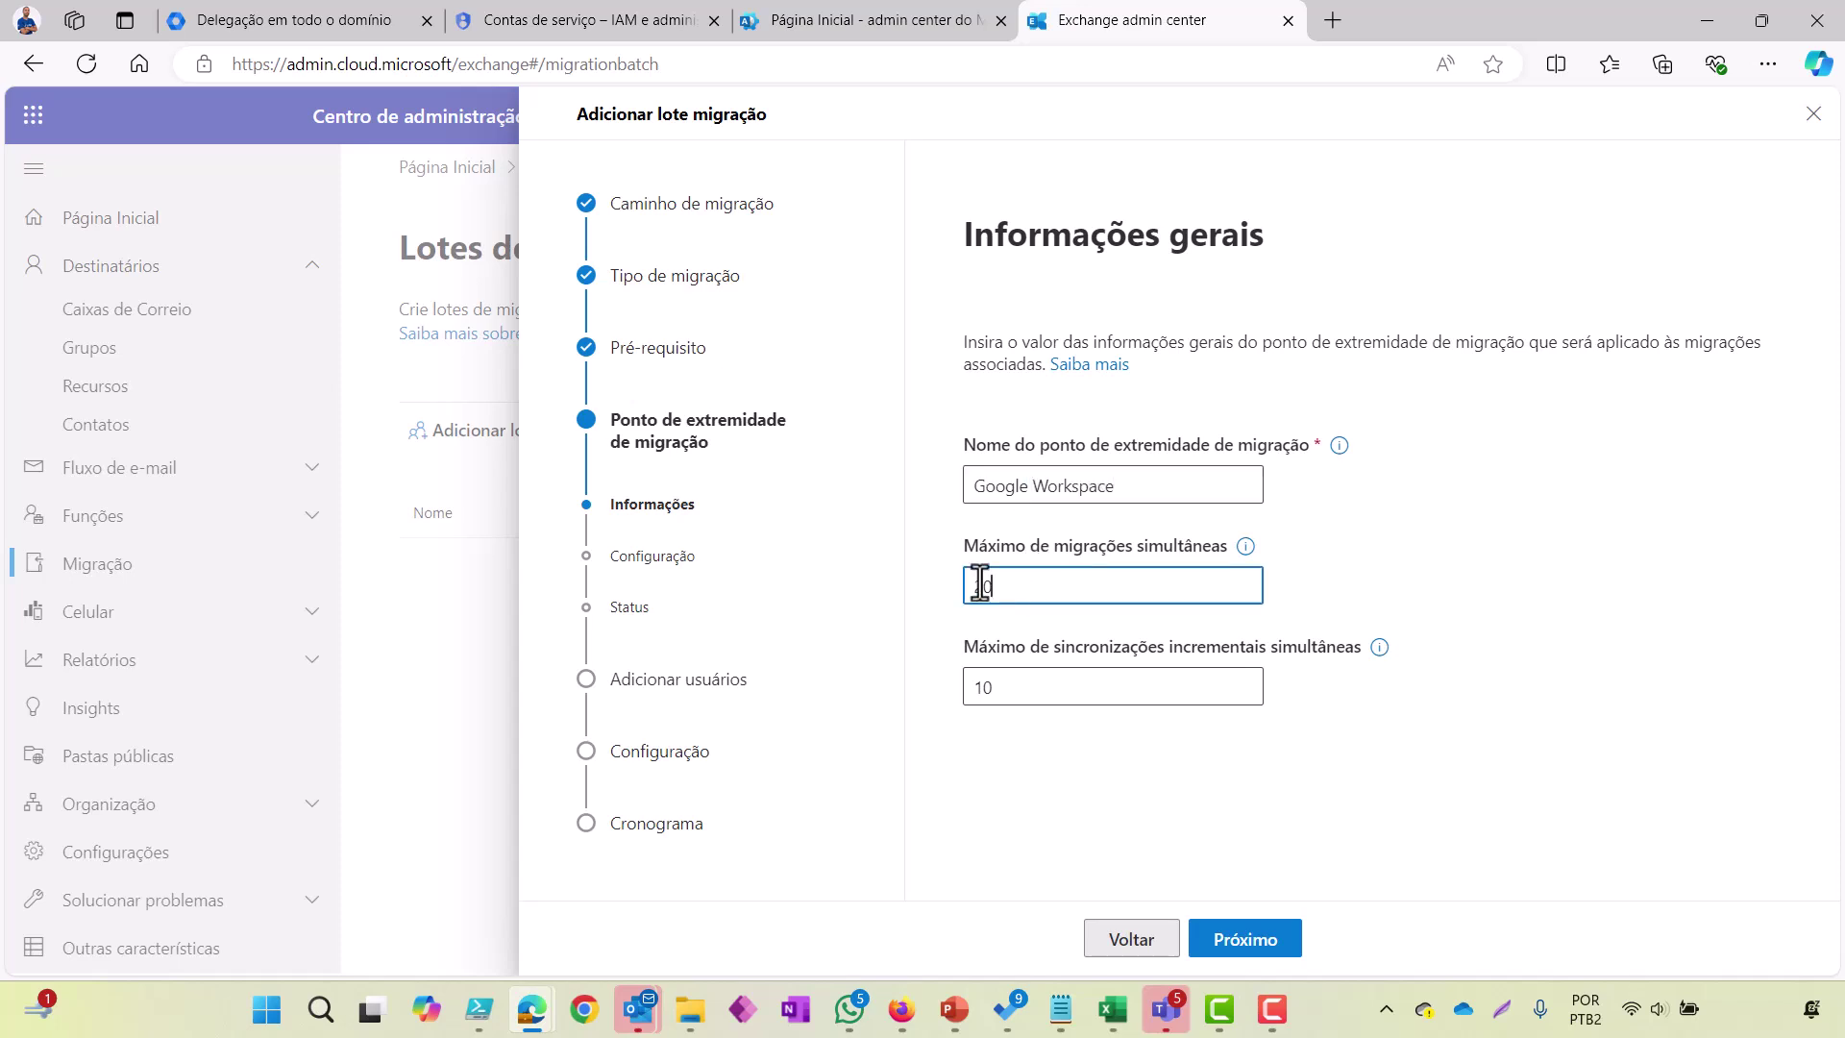
text(50)
key(Tab)
key(Tab)
text(30)
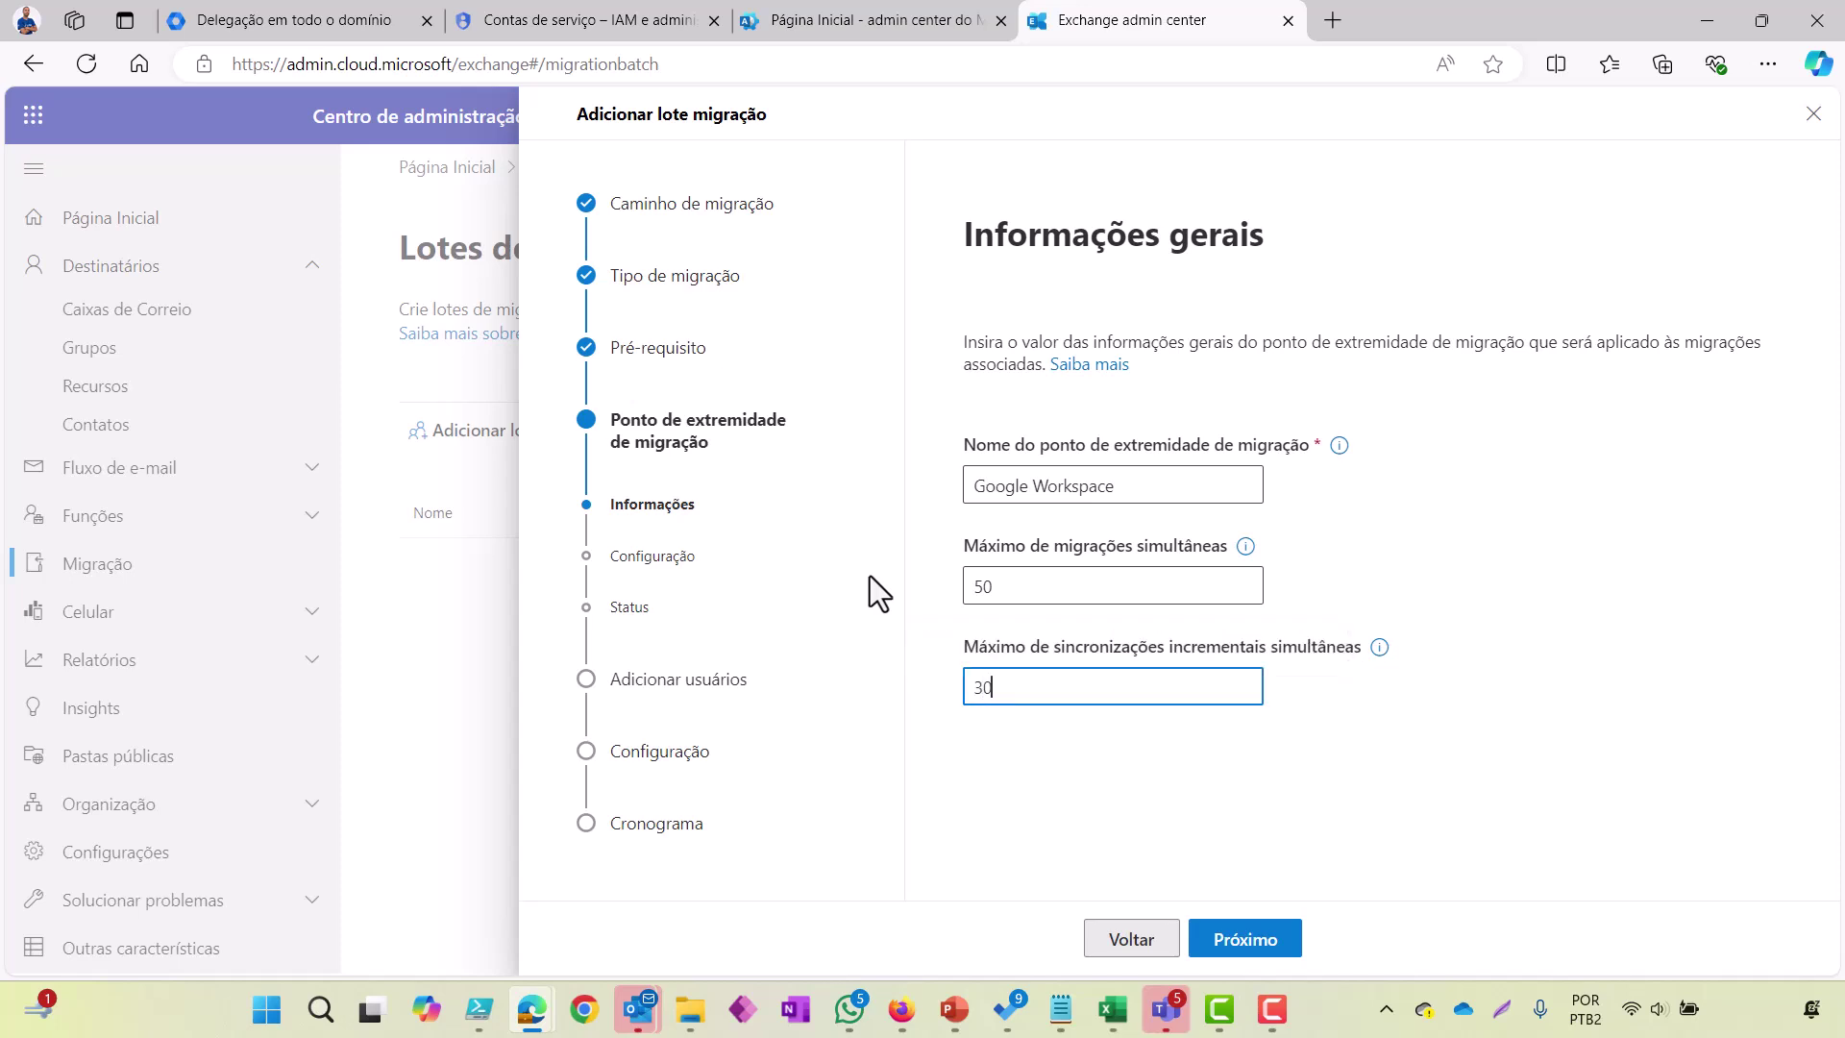
click(1084, 783)
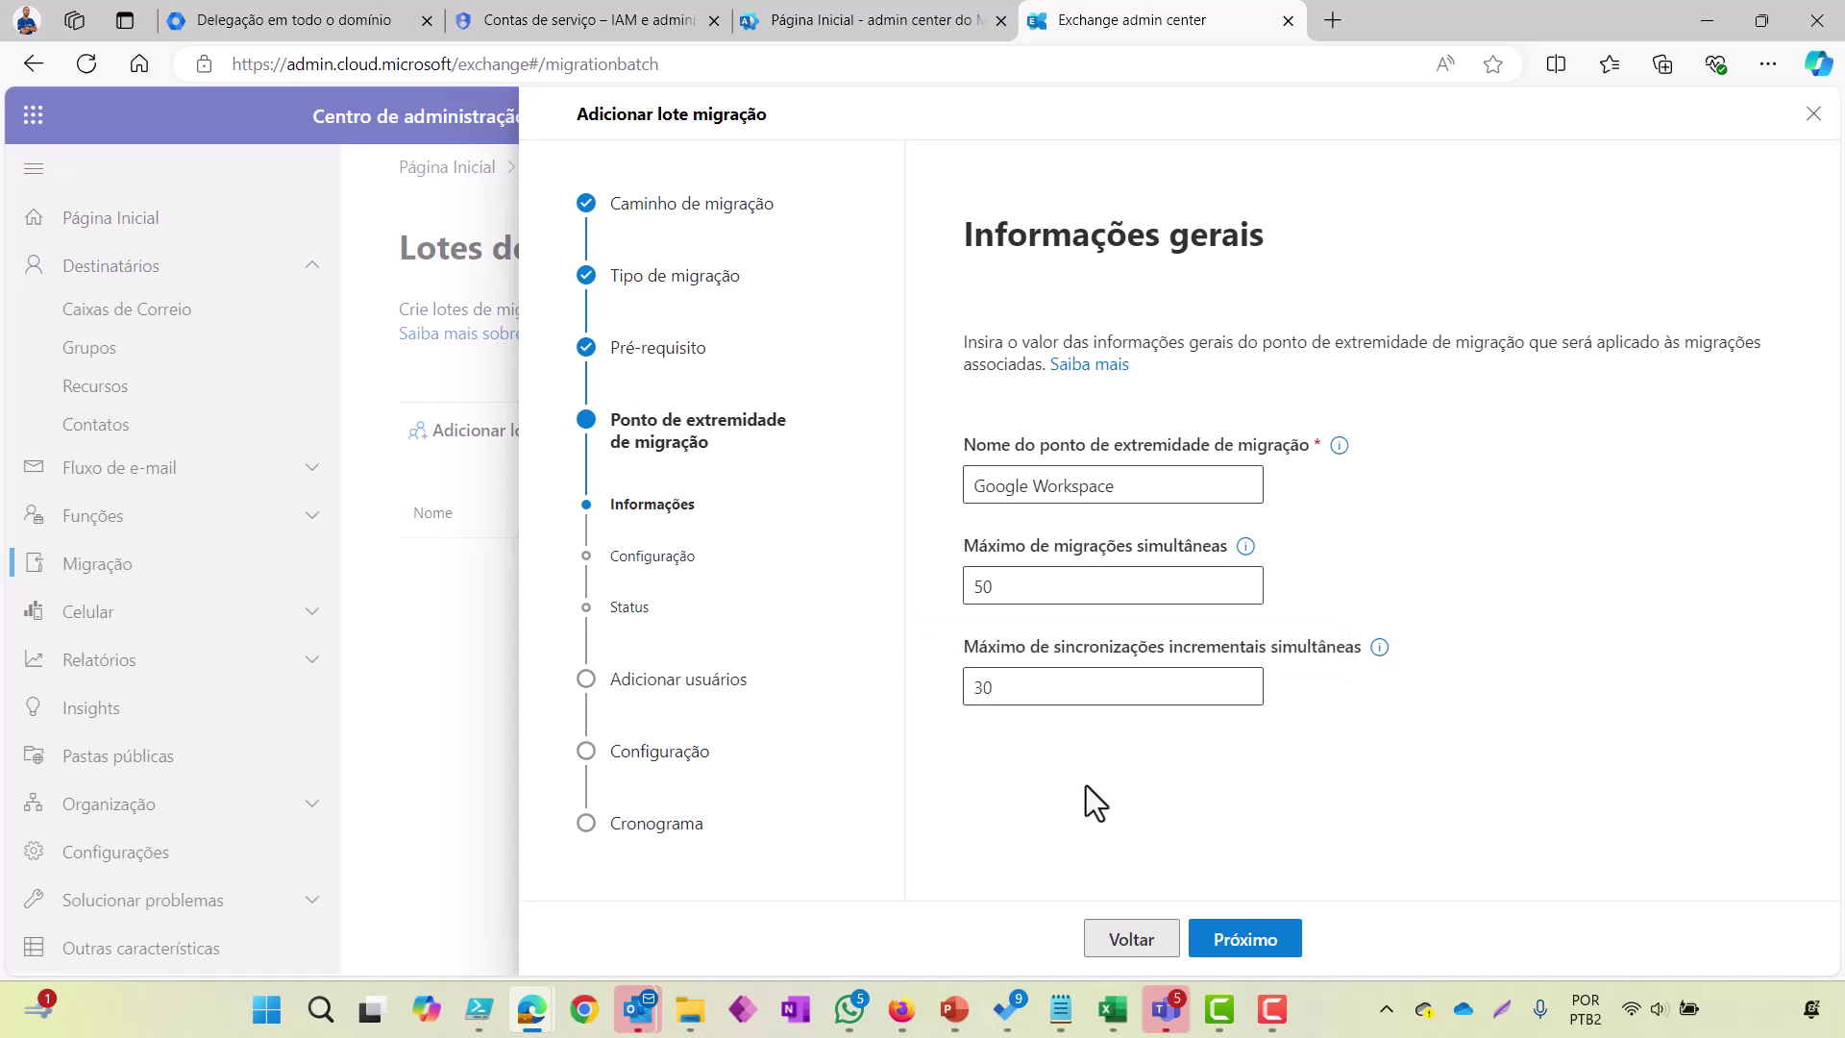
click(1258, 945)
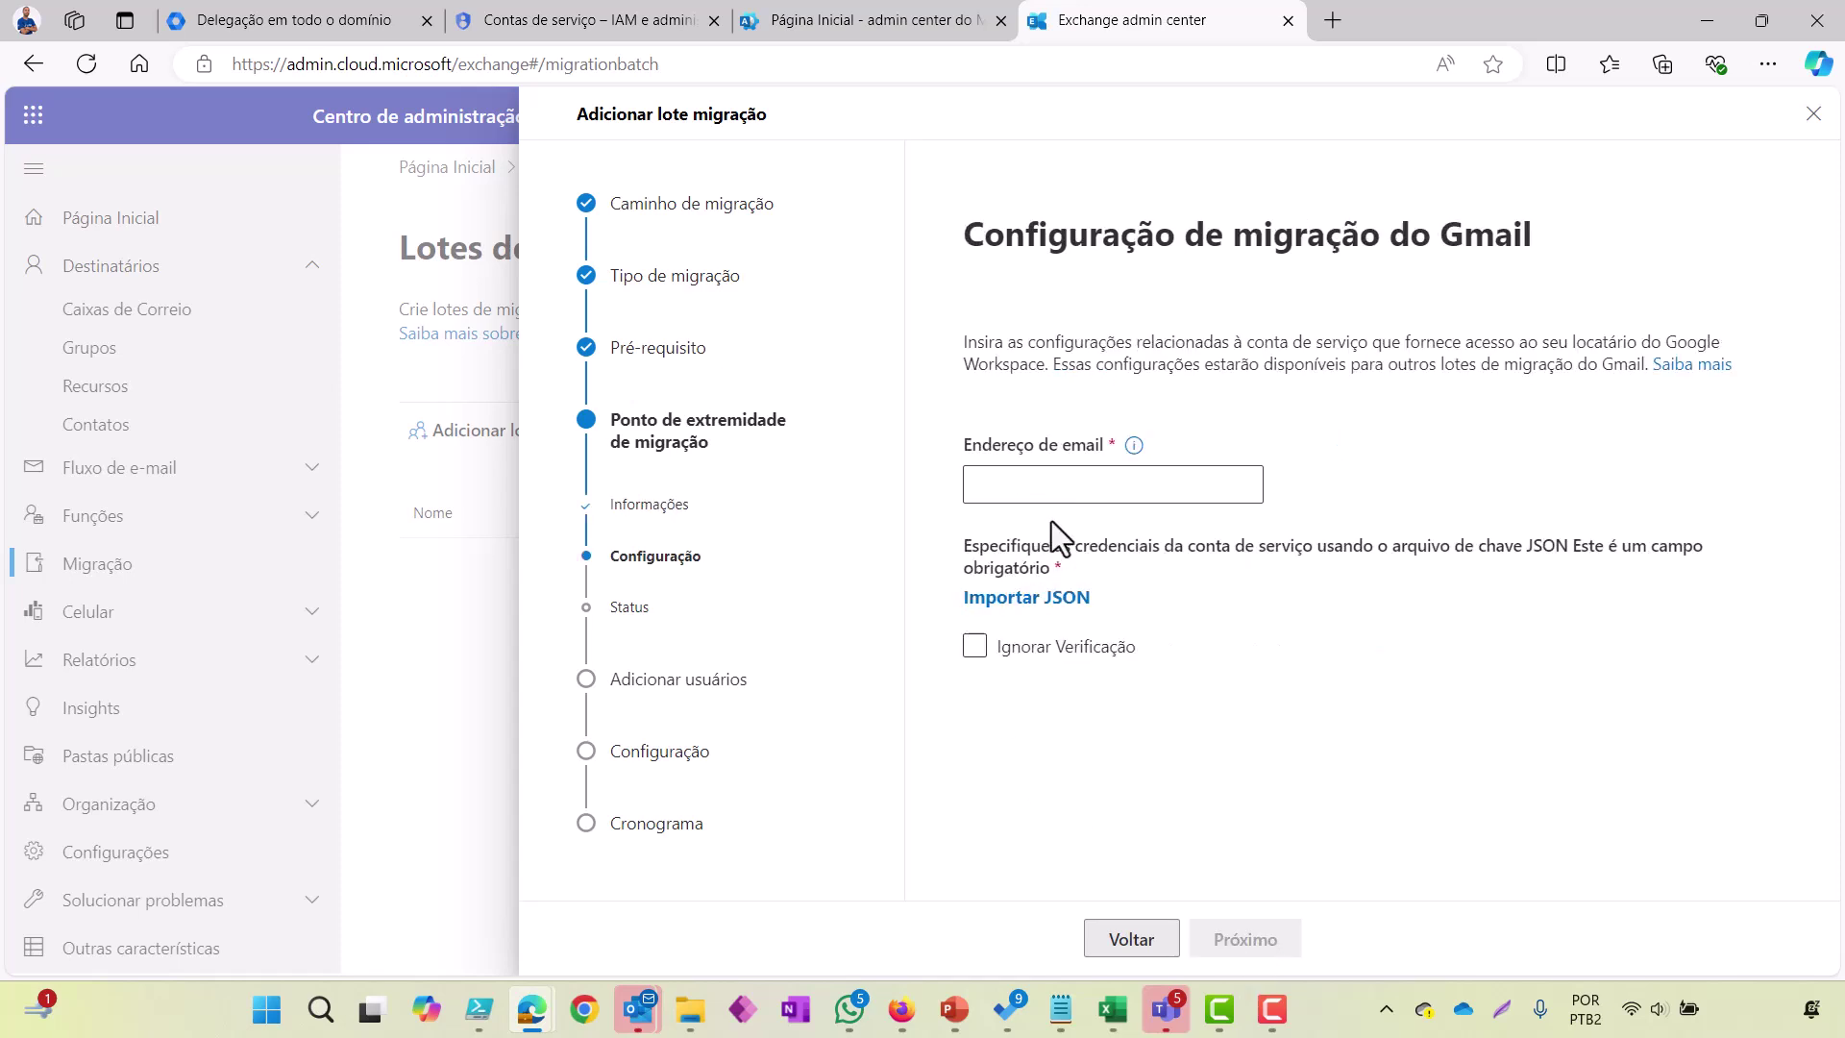
Step: Copy the Google admin account's e-mail from Google Admin into the Gmail configuration e-mail field
click(1095, 485)
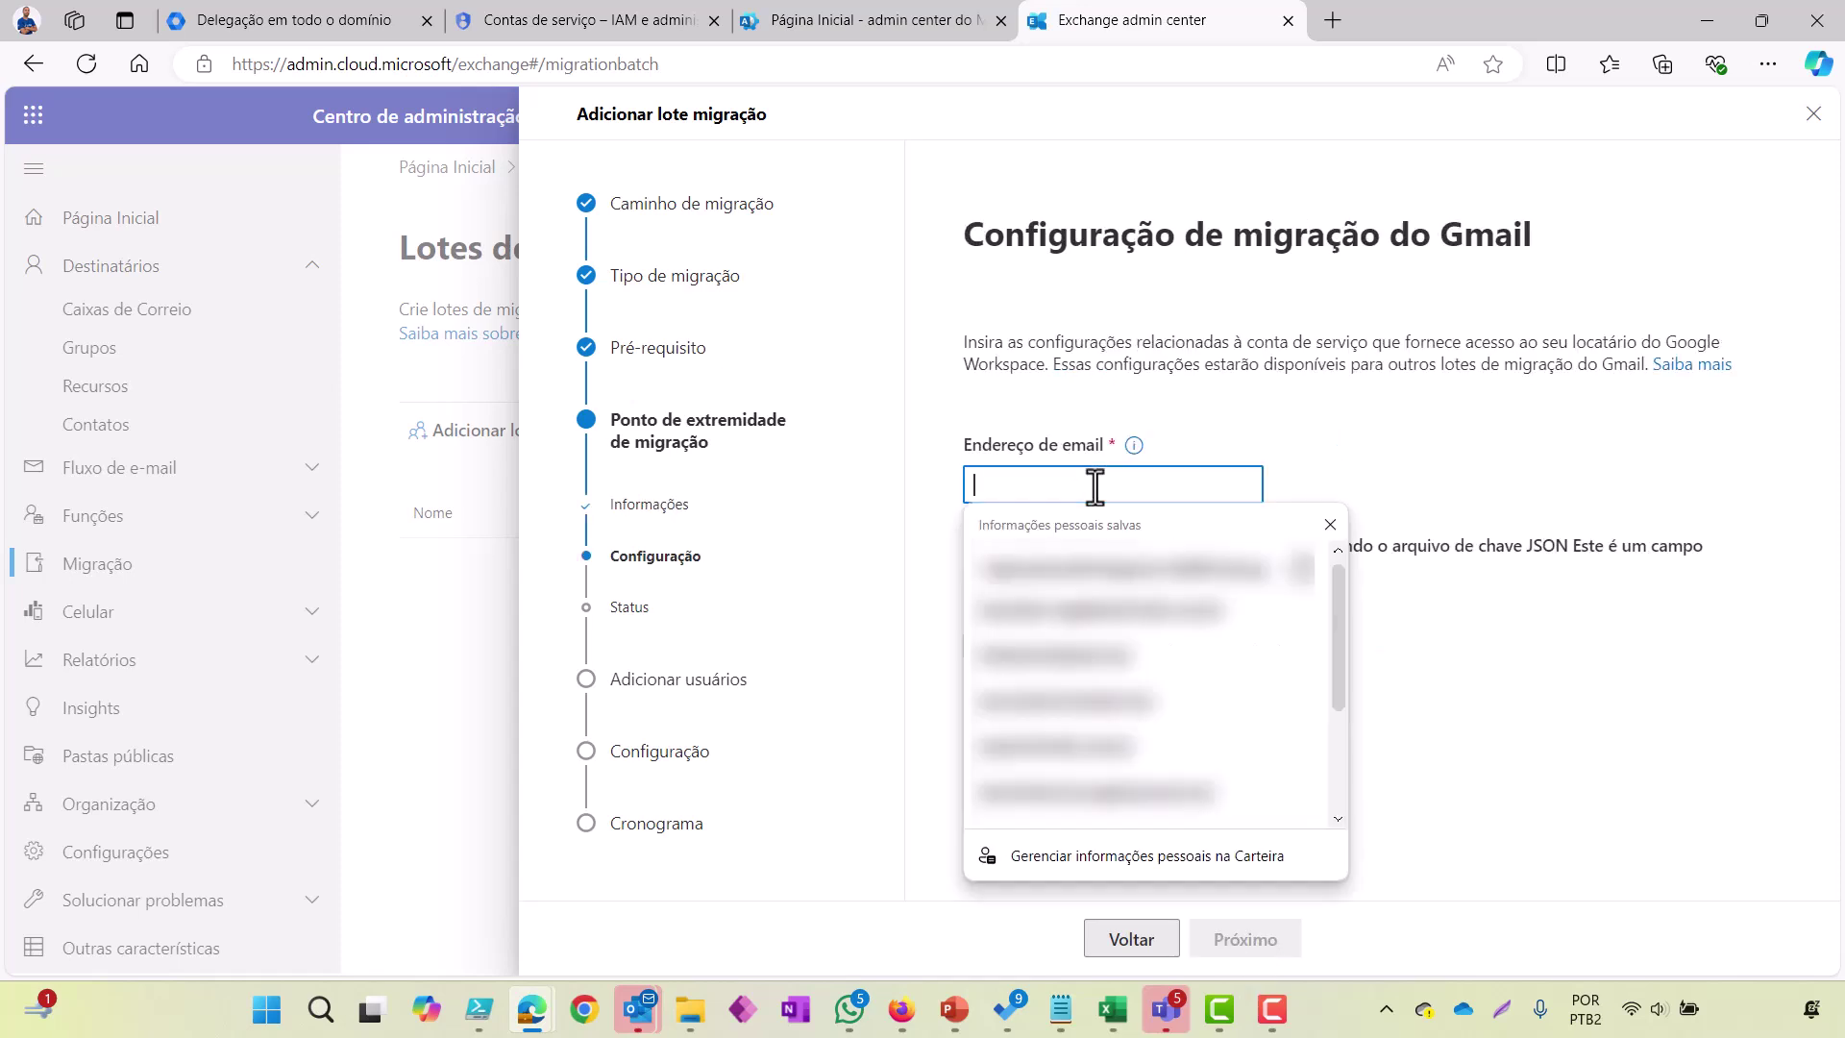
click(1361, 436)
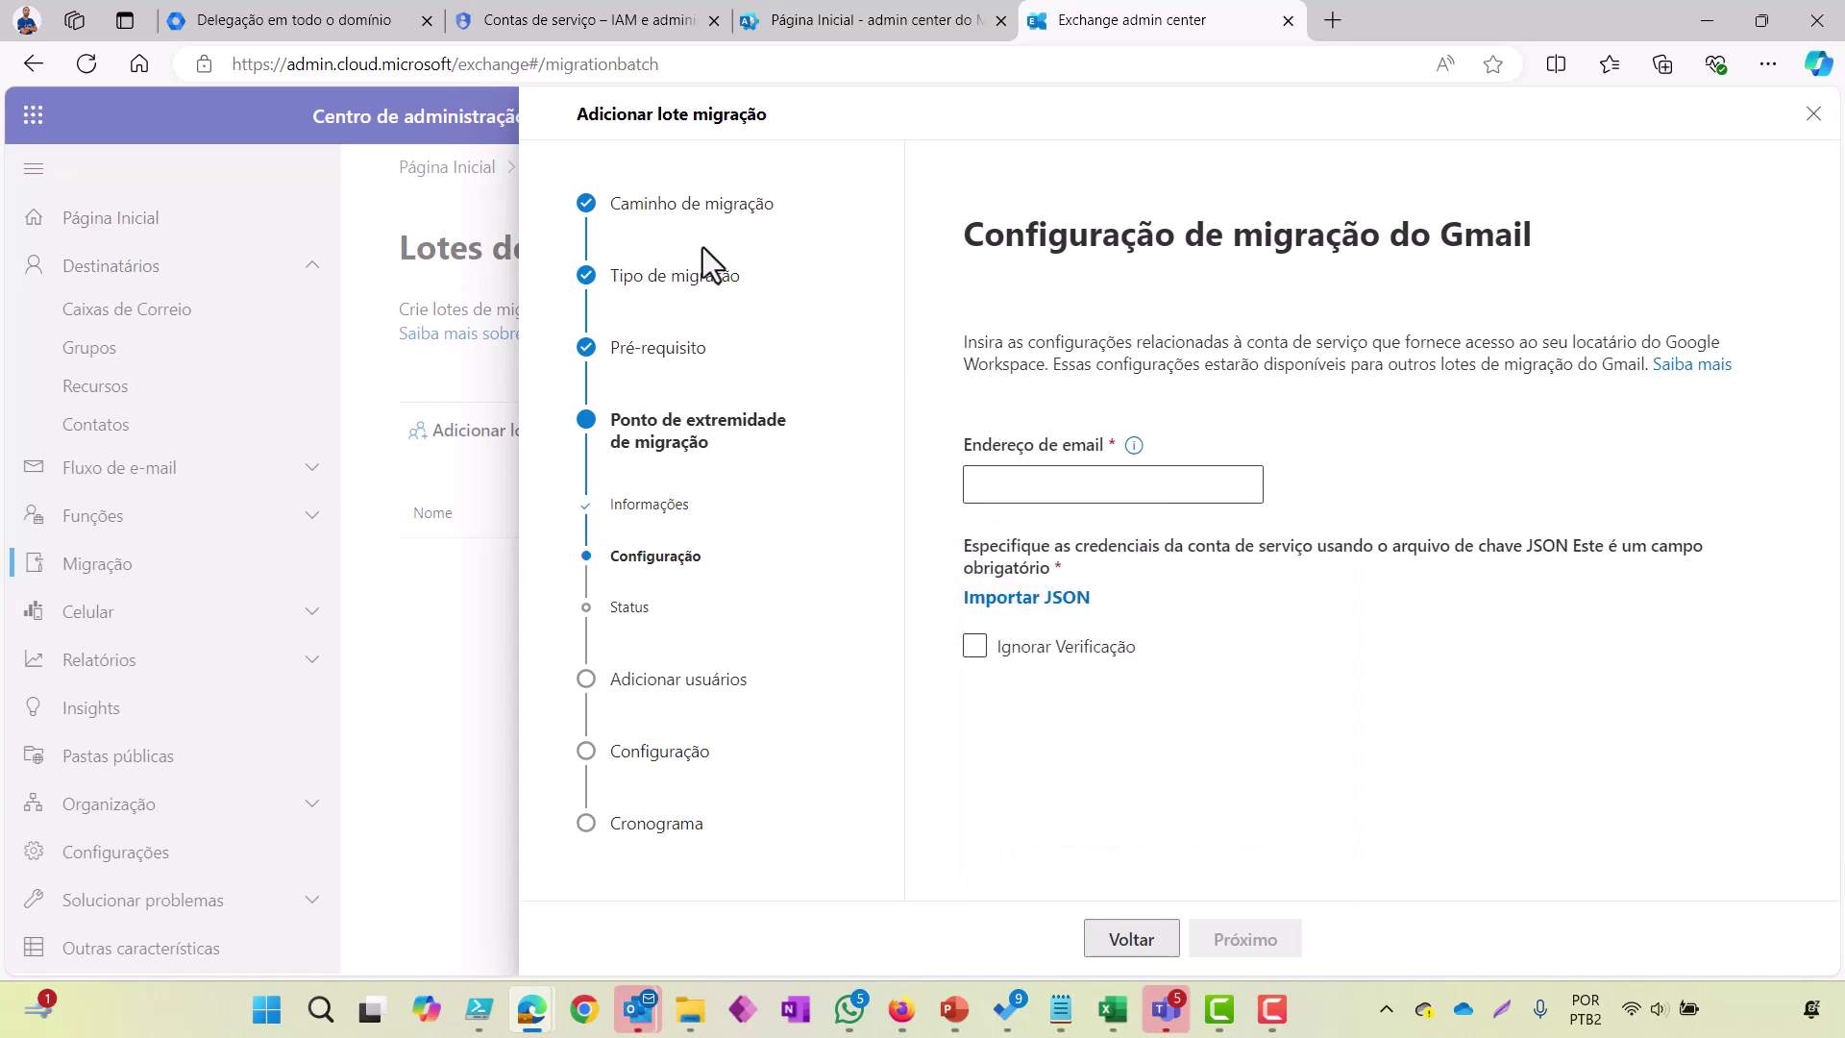
click(331, 24)
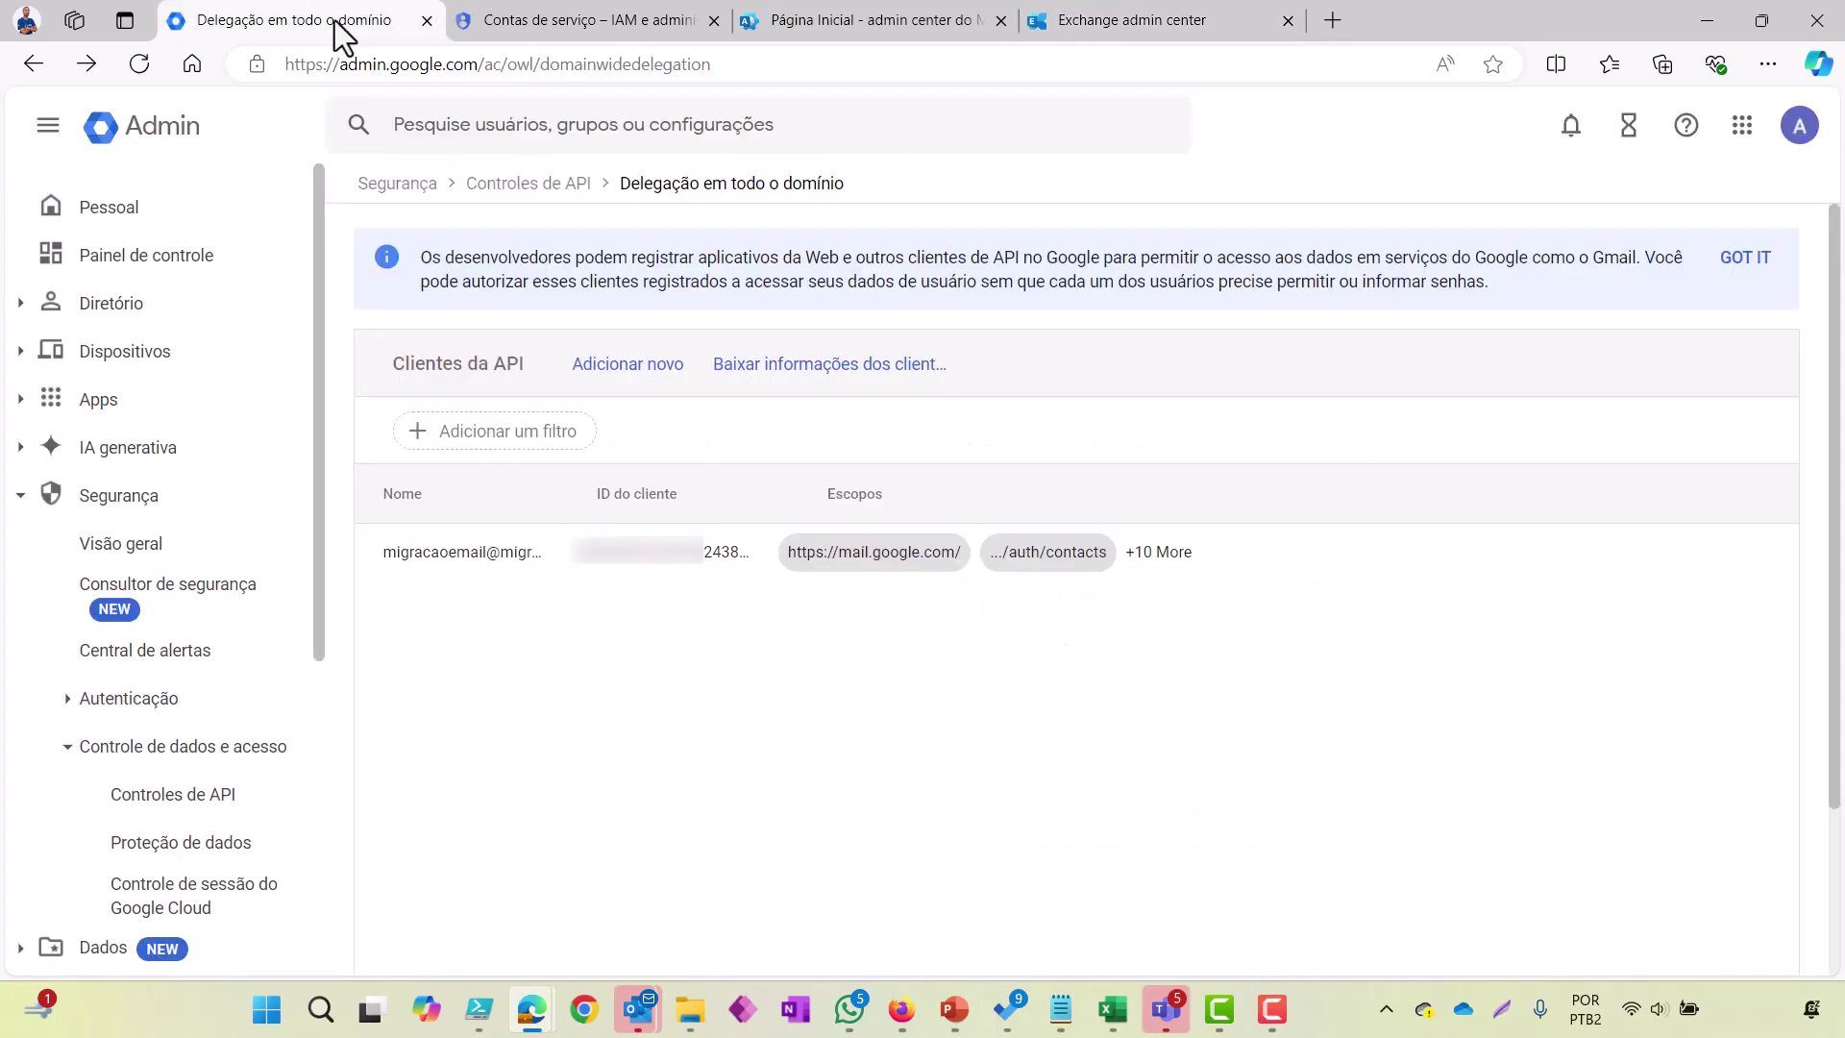
click(1784, 130)
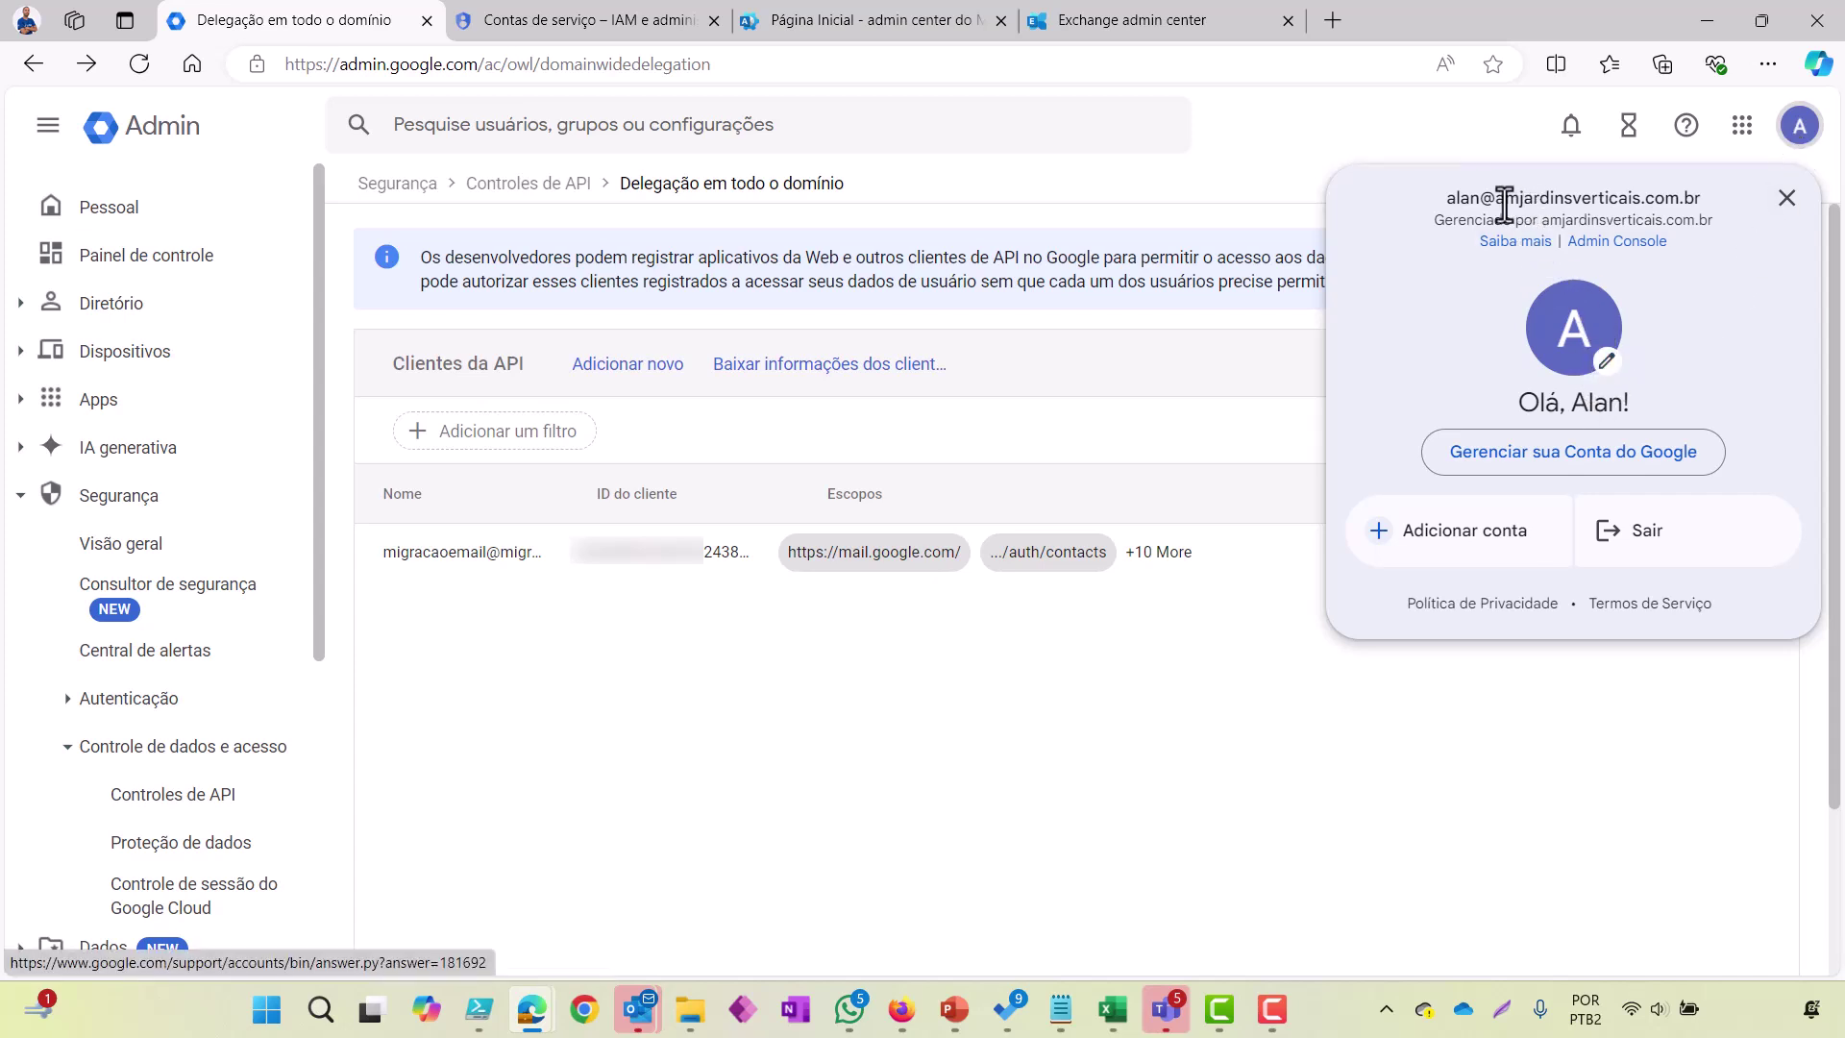
drag(1447, 198, 1705, 210)
key(ctrl+c)
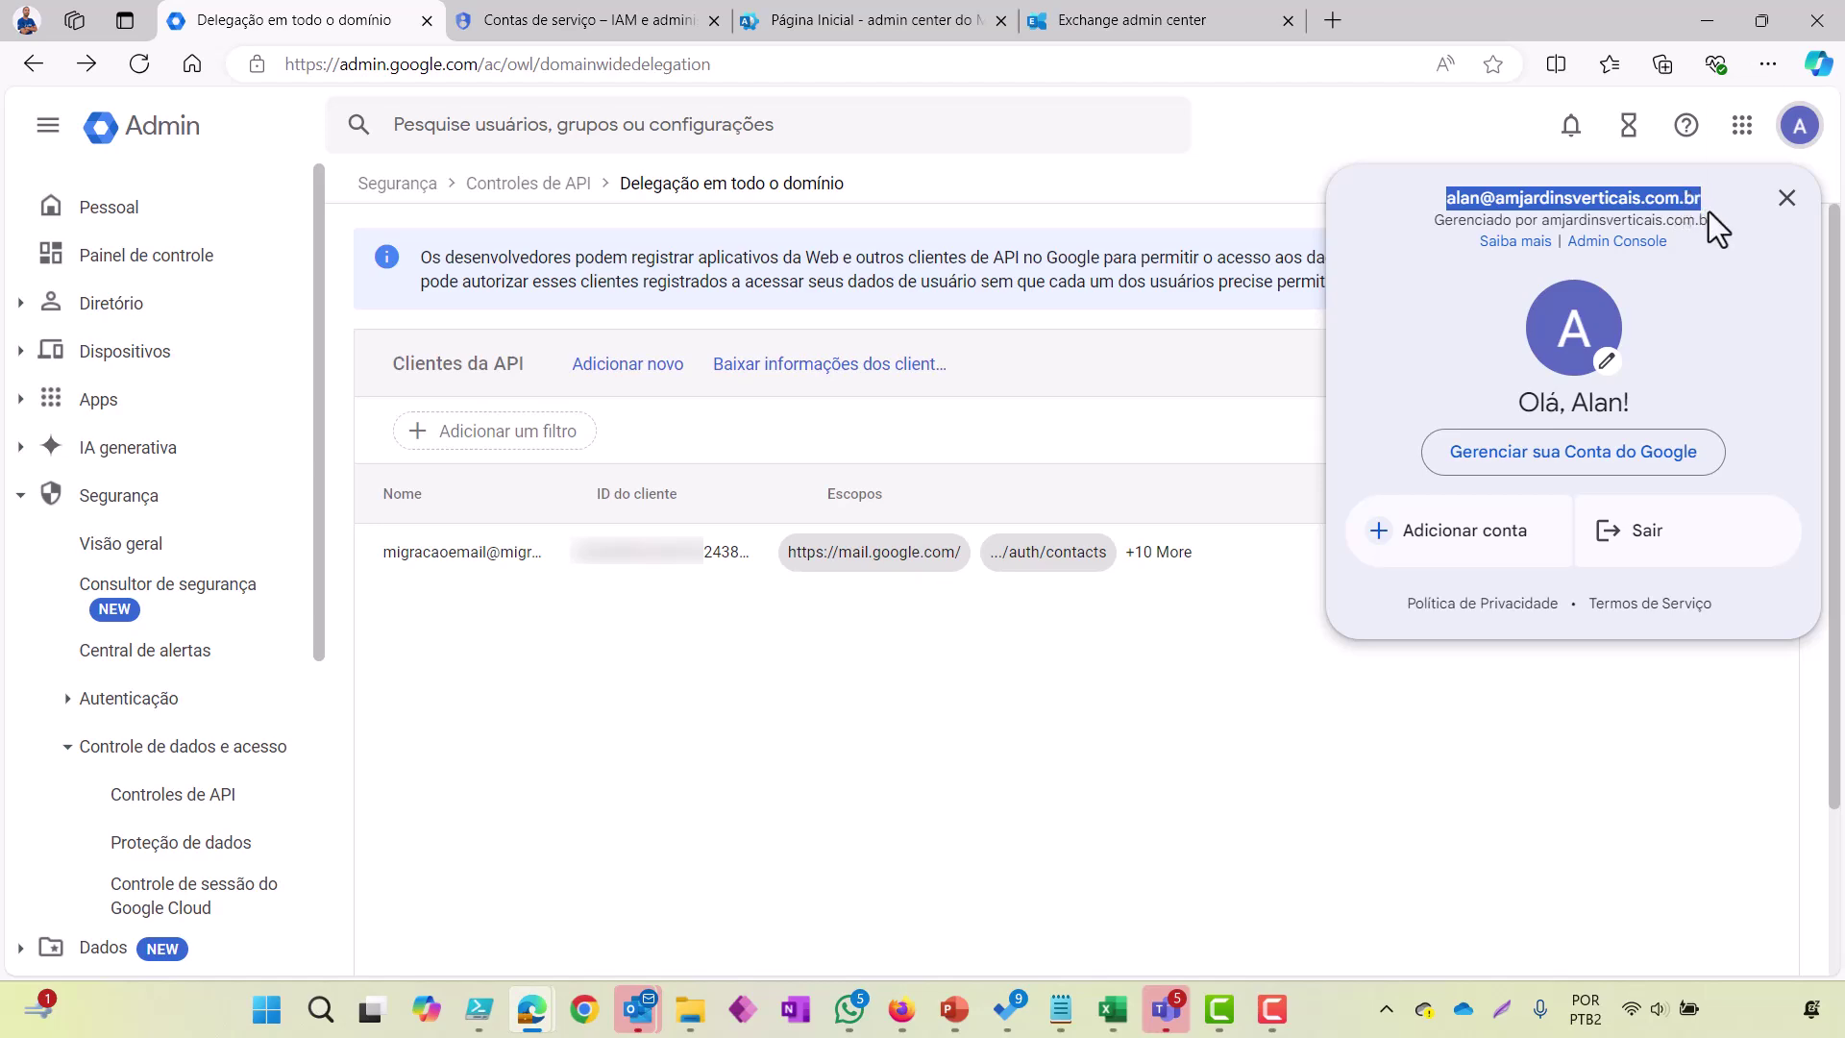
click(1105, 29)
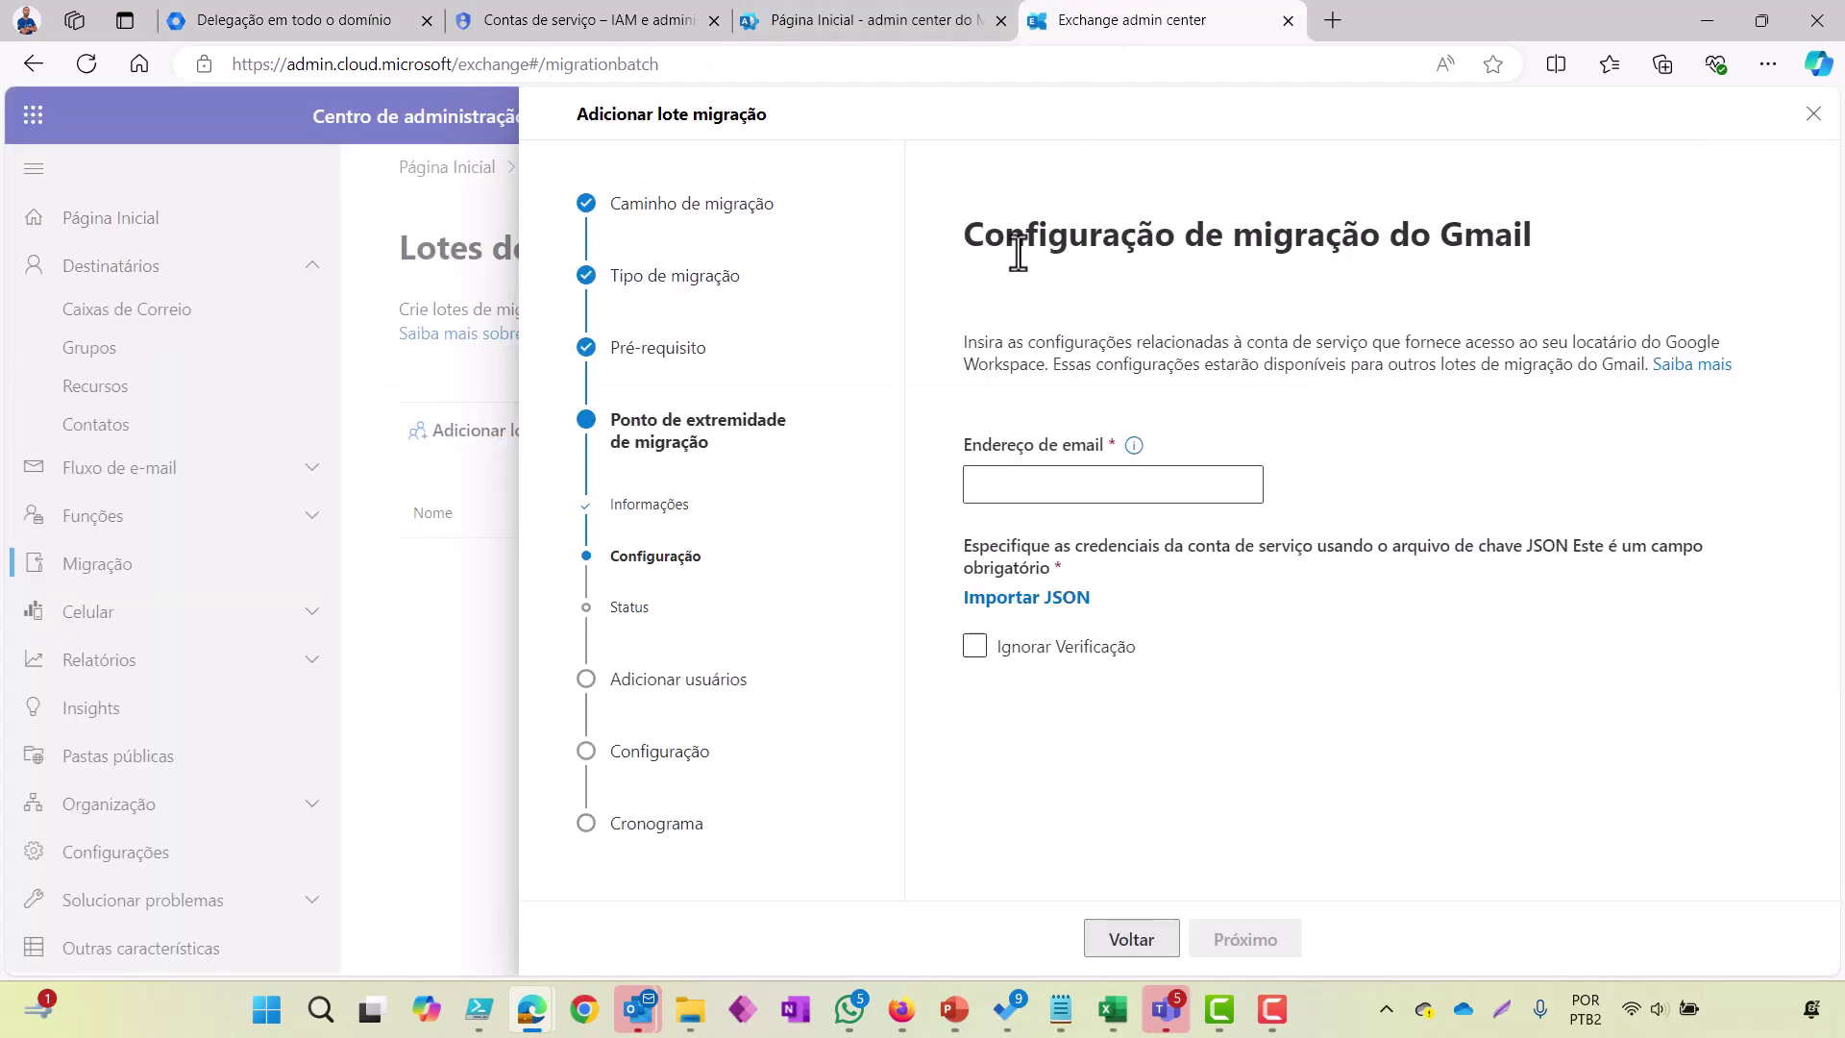
click(1034, 480)
key(ctrl+v)
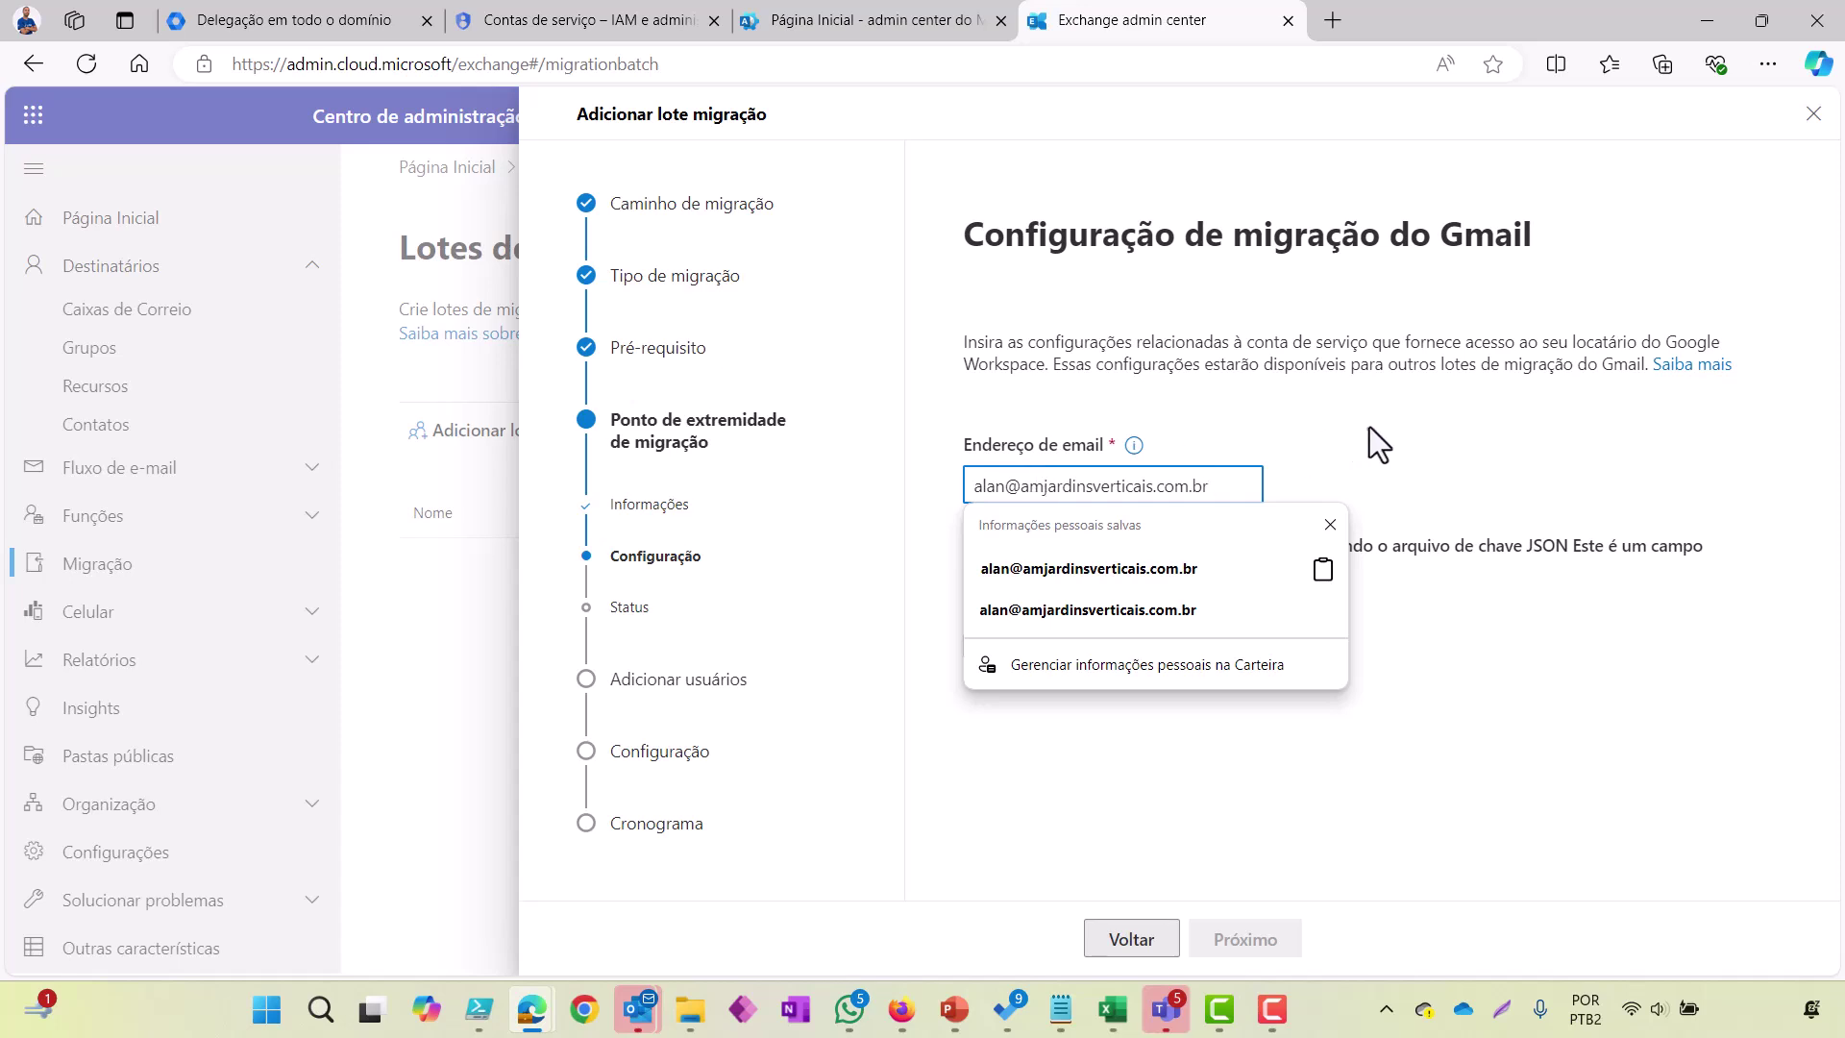
click(1376, 427)
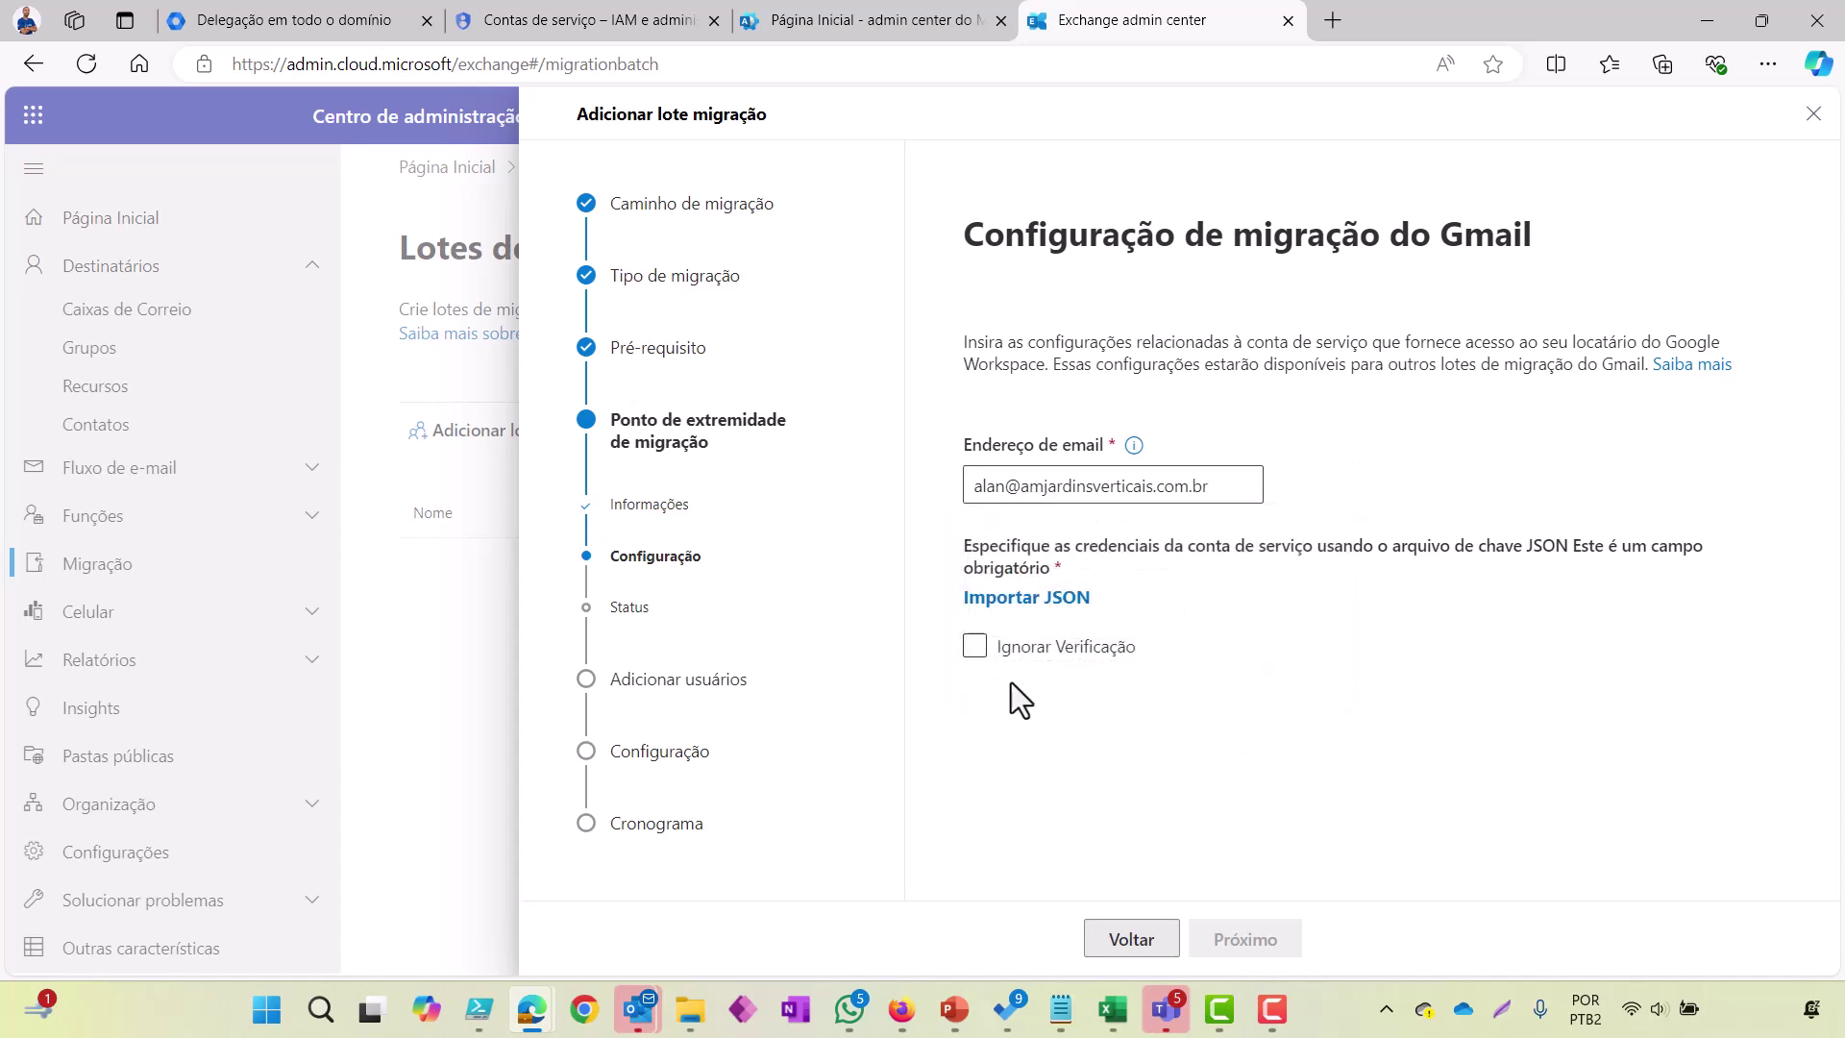
Step: Import the migracao-442602-b3d75f66a641.json key file and proceed to adding user mailboxes
click(1028, 597)
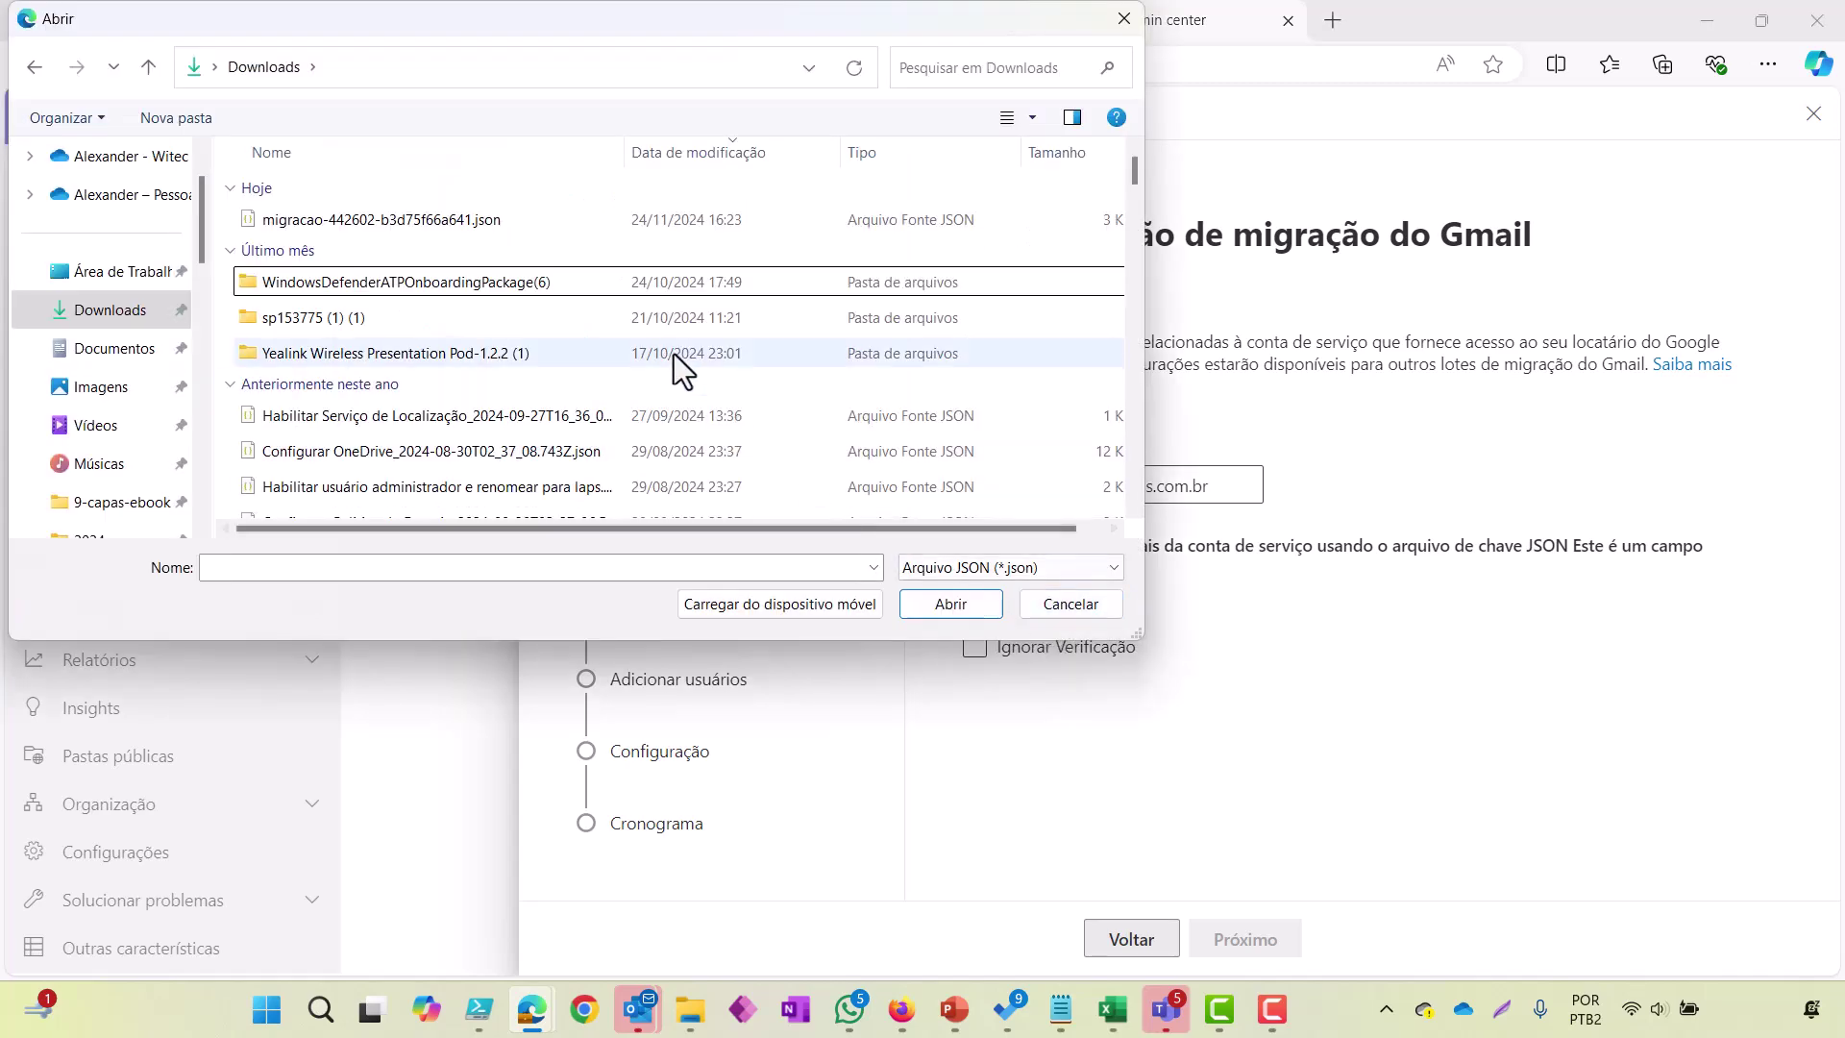
click(400, 231)
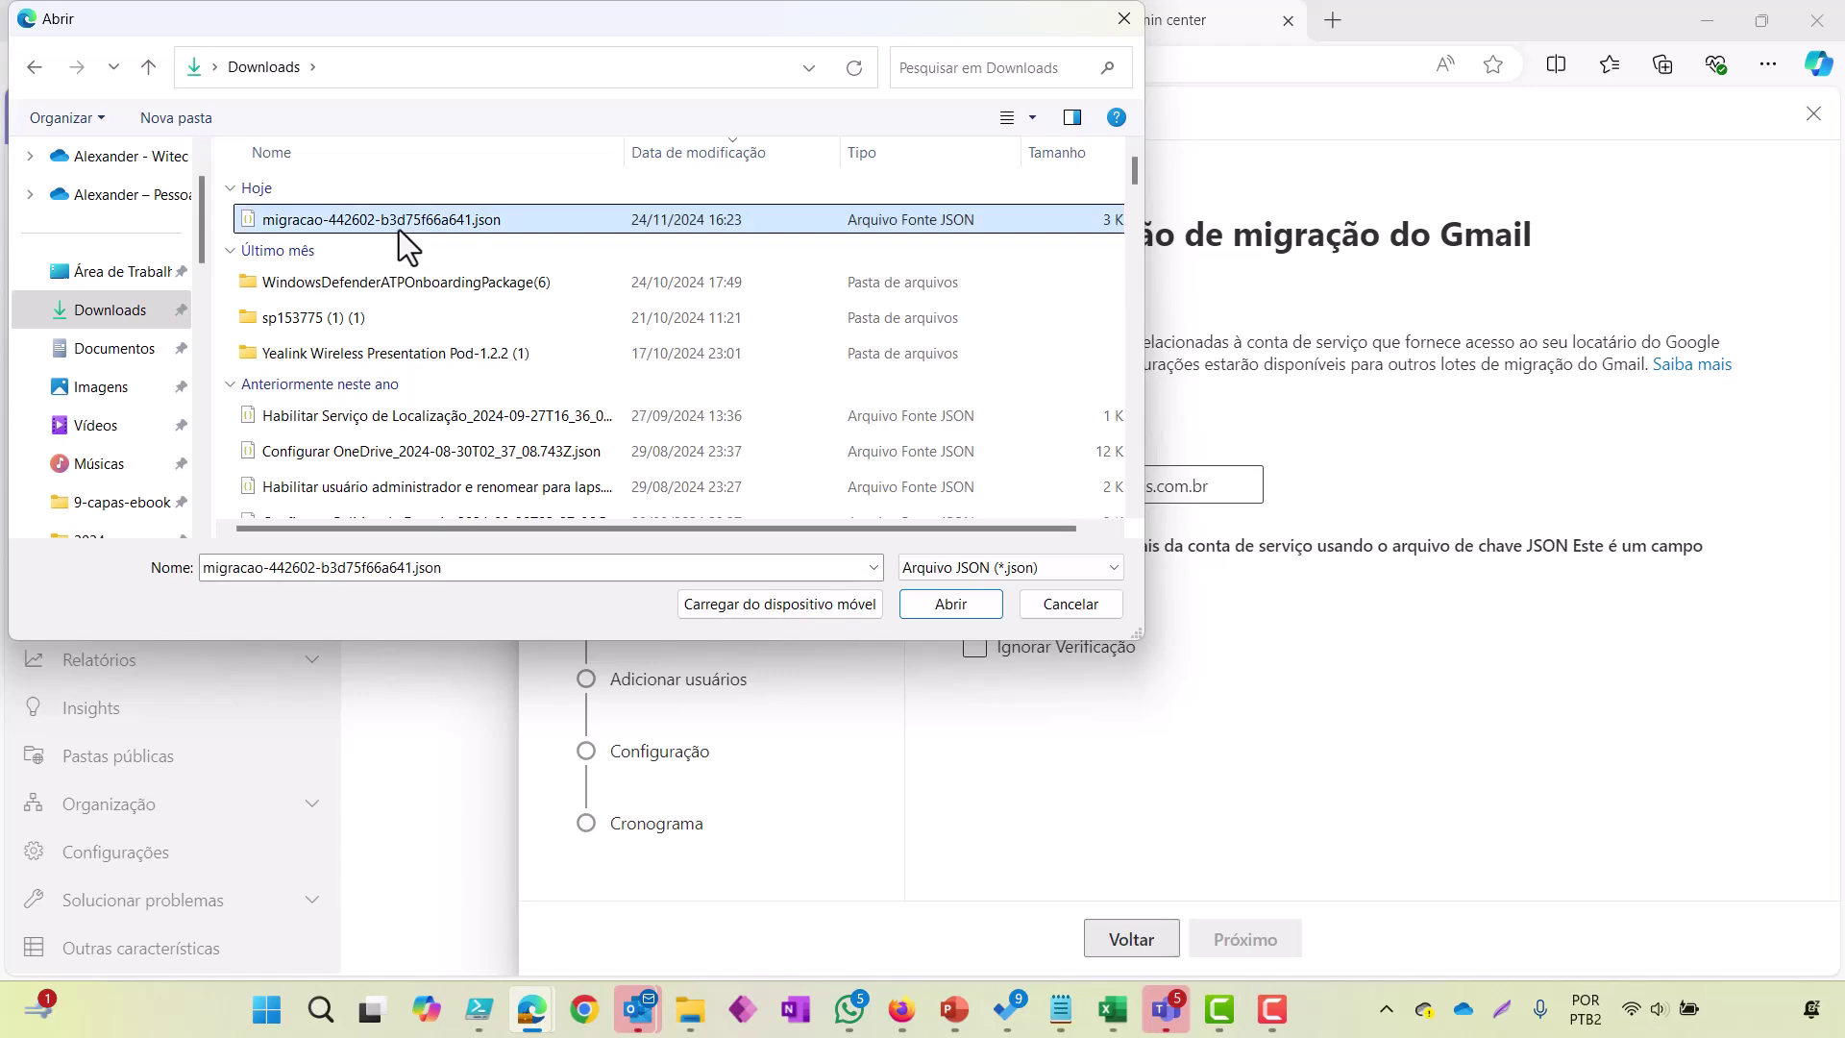
double_click(492, 225)
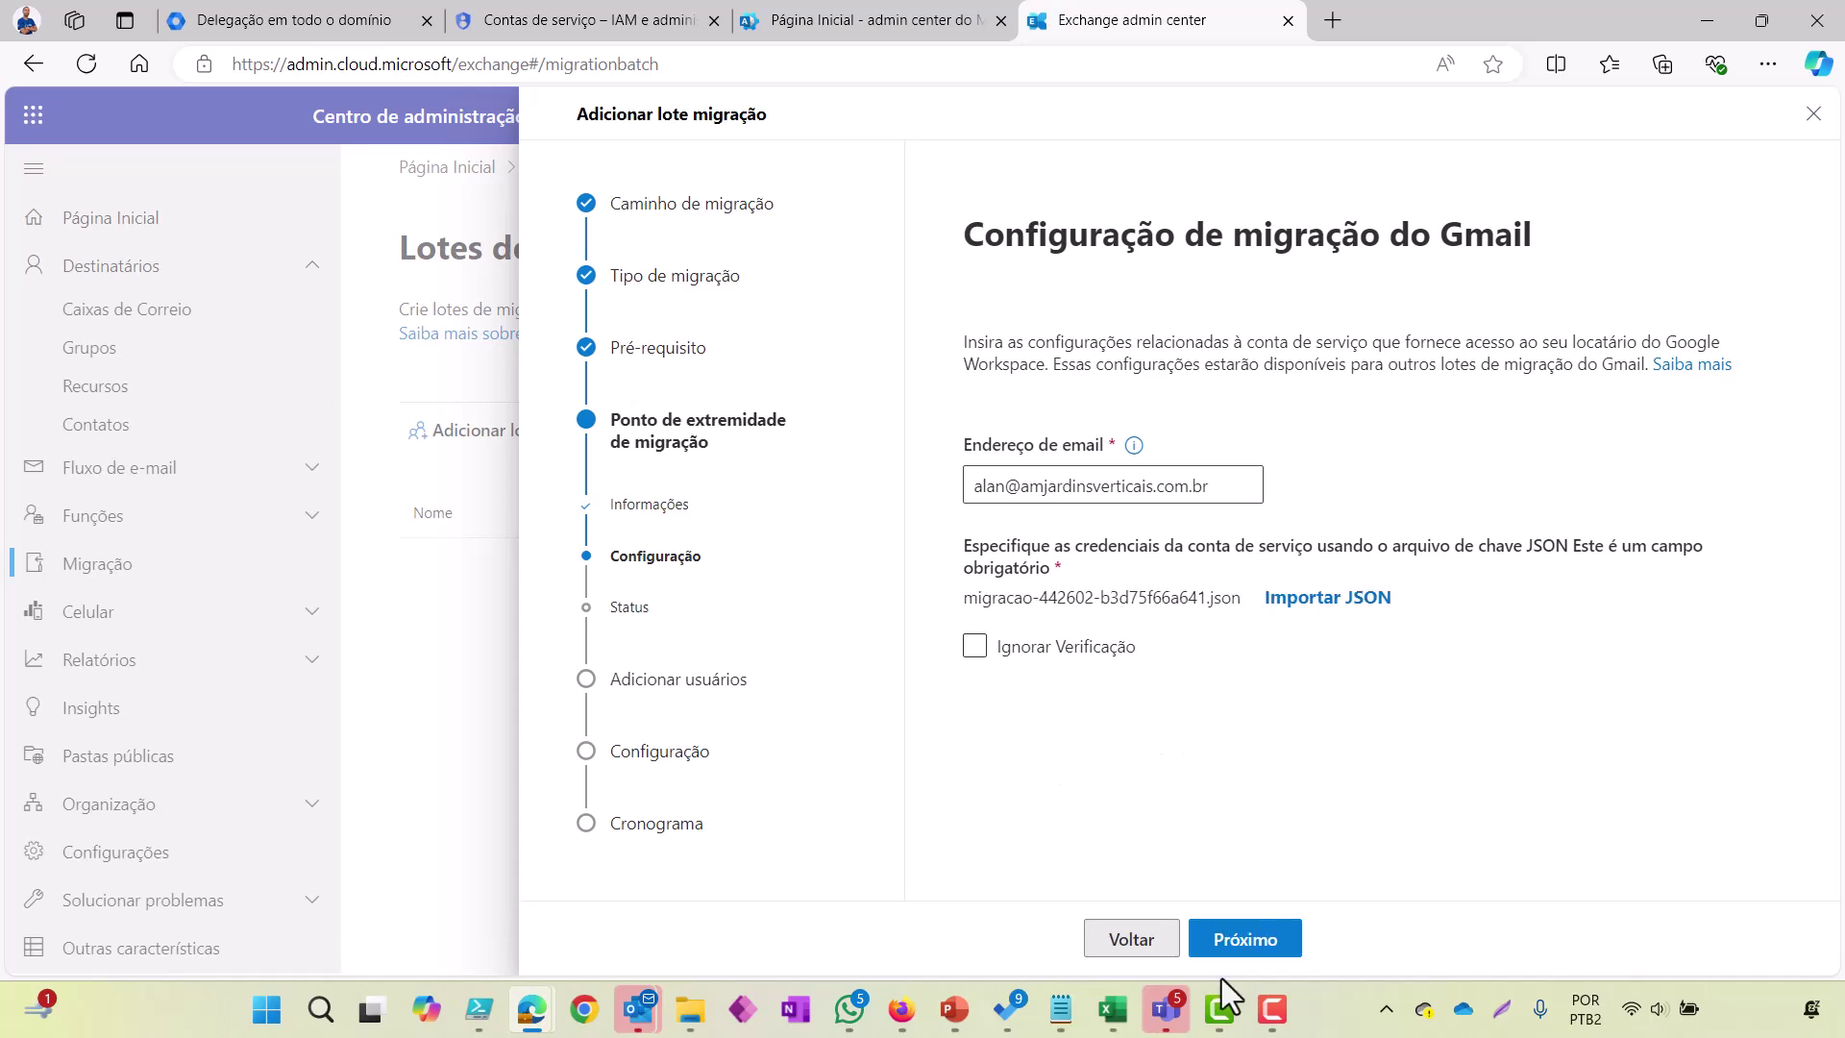
click(1262, 942)
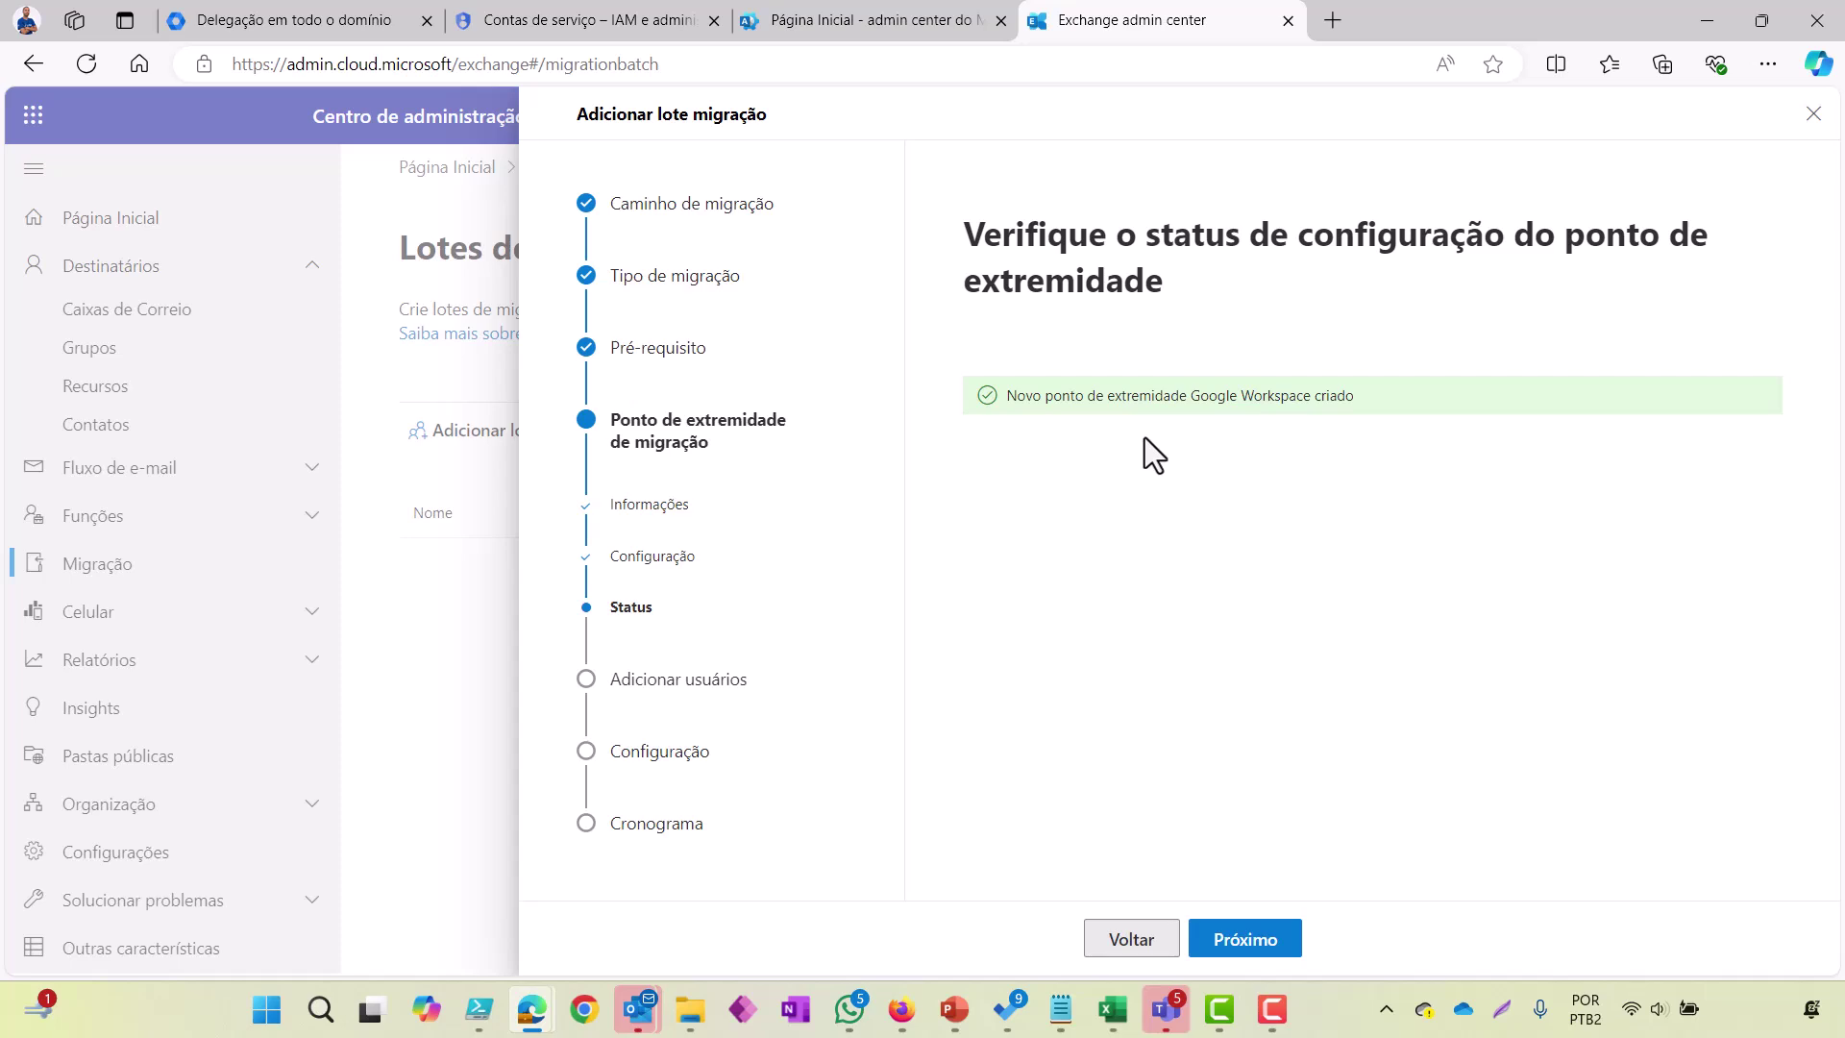
click(1222, 941)
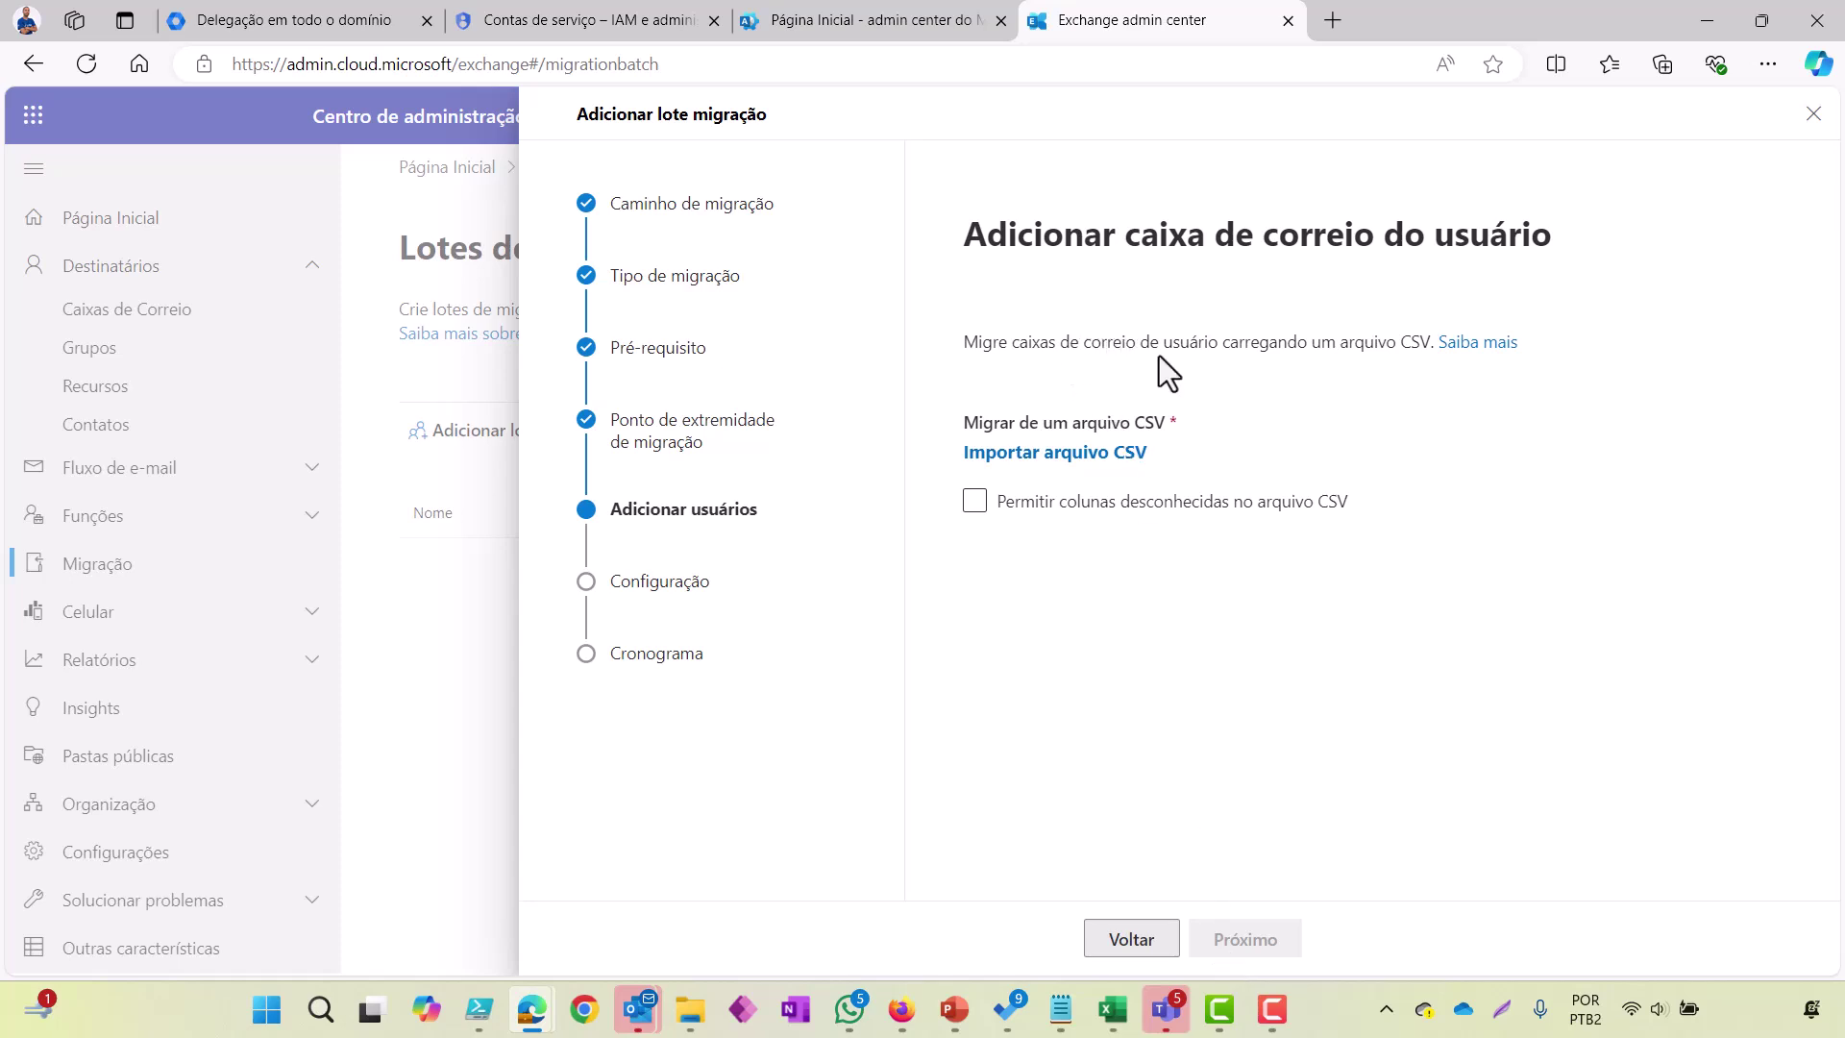
Step: Select the mailbox CSV instruction text on the add-users step
right_click(1488, 360)
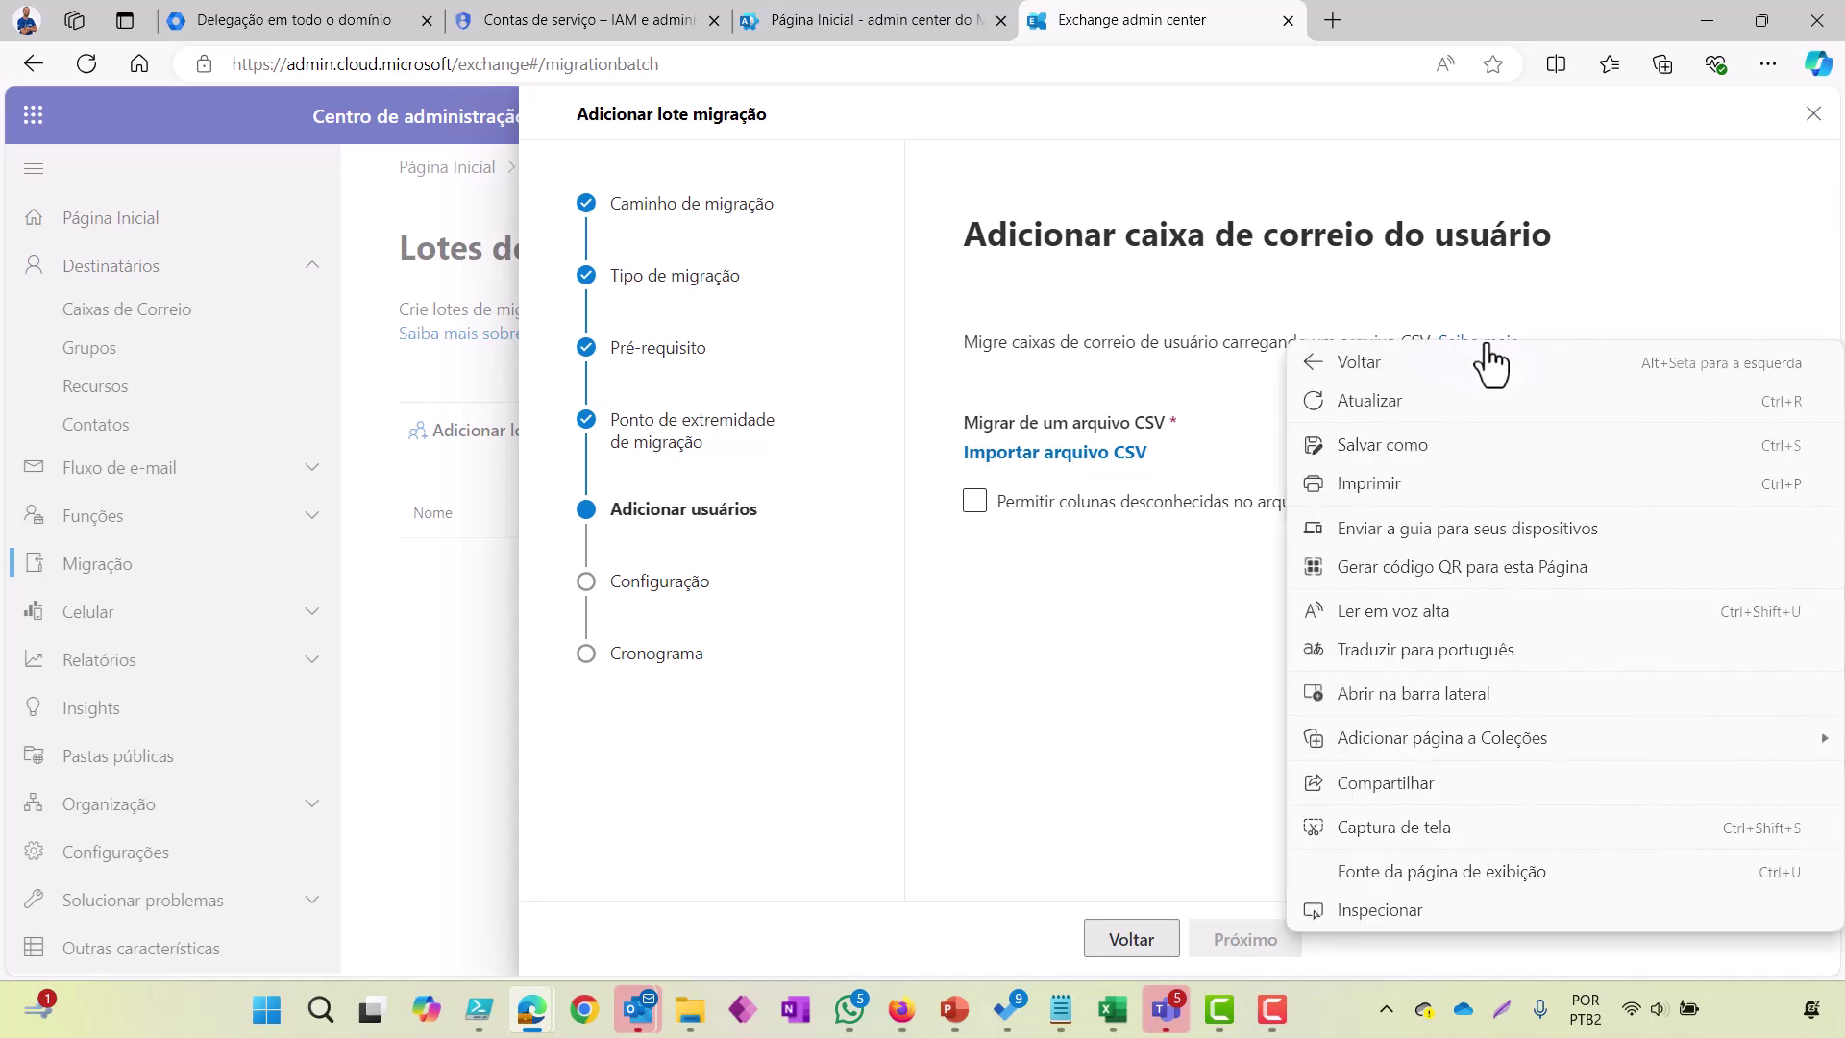
click(1230, 411)
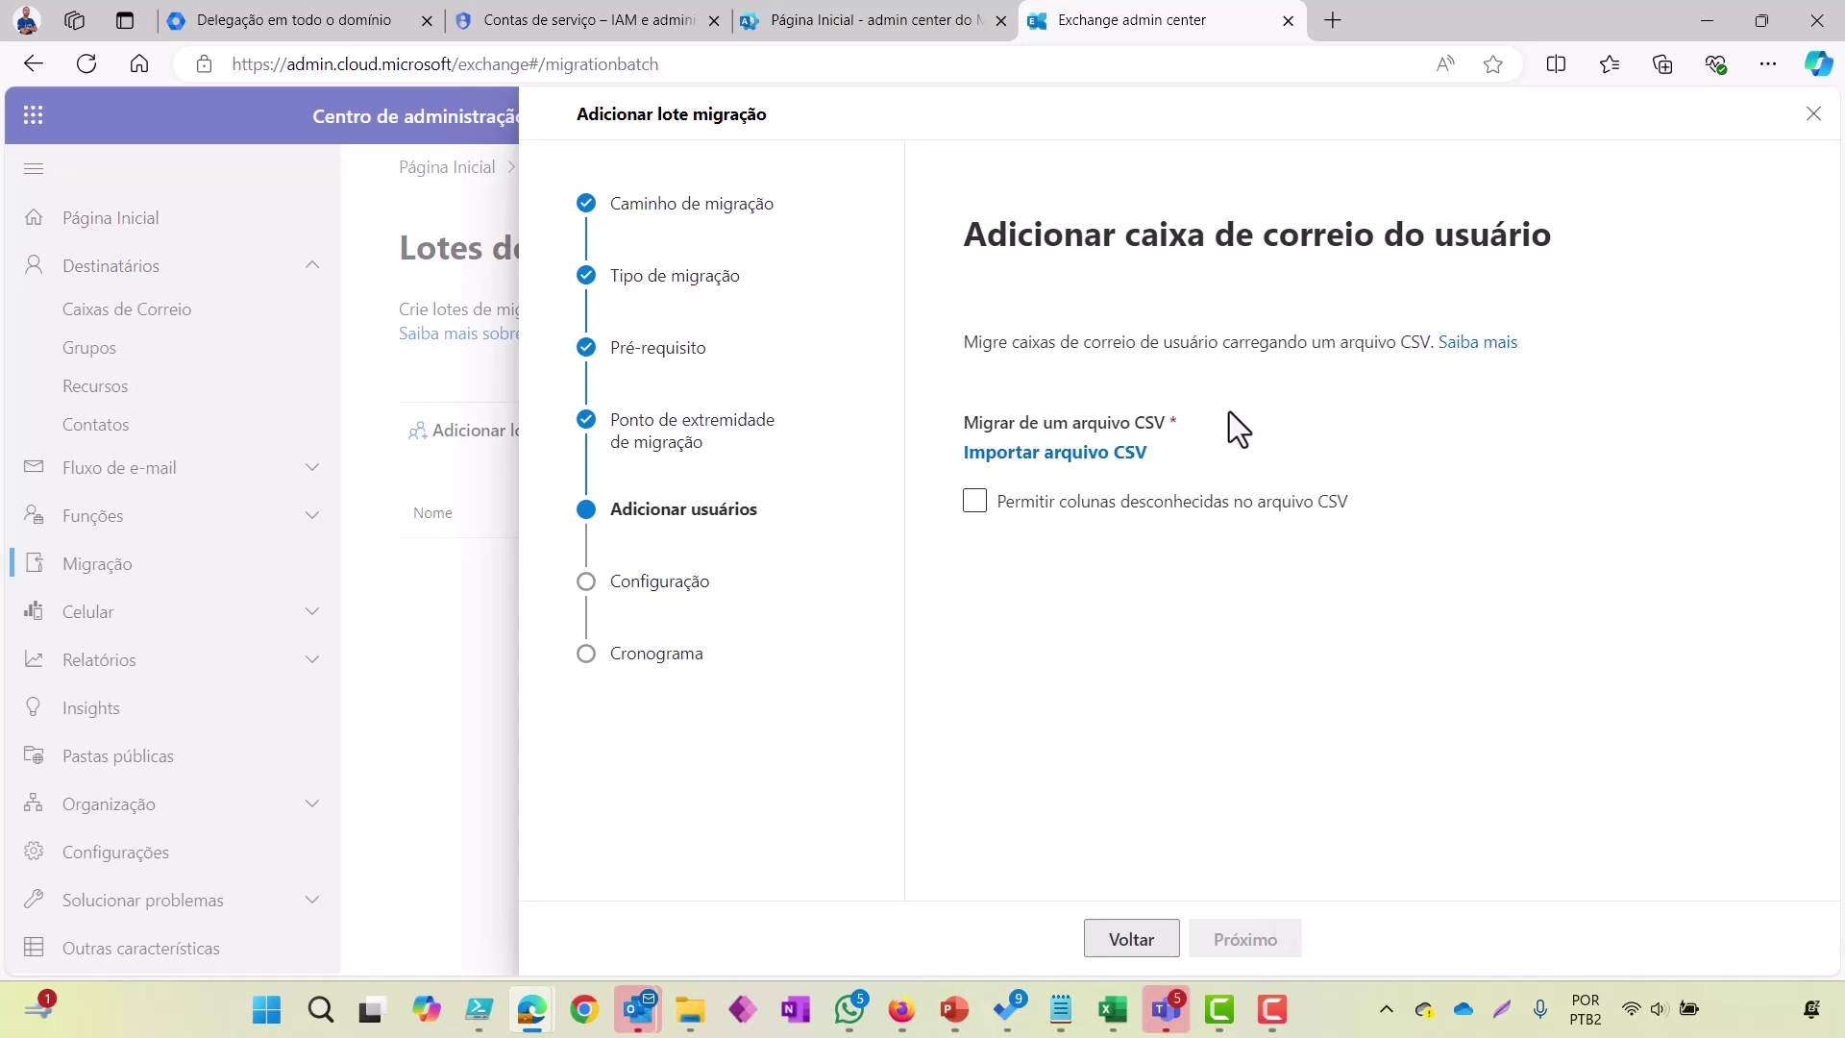
right_click(1477, 351)
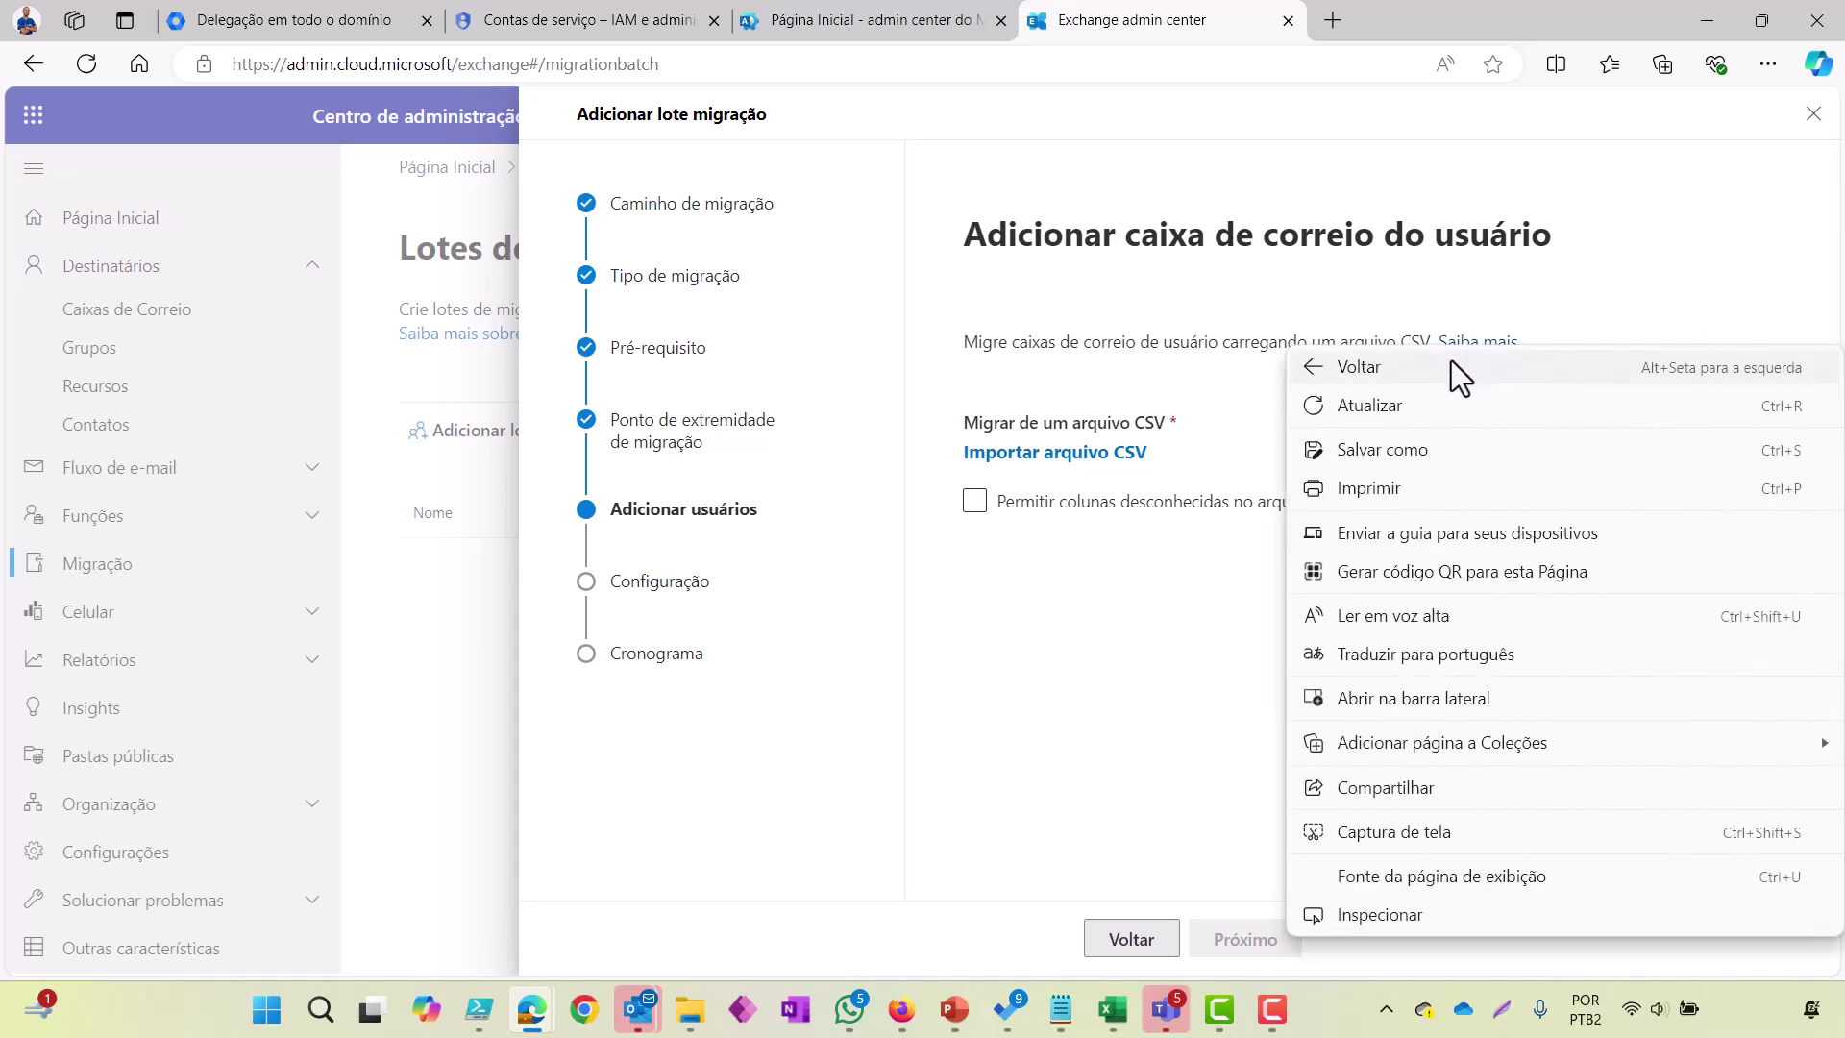
click(1542, 283)
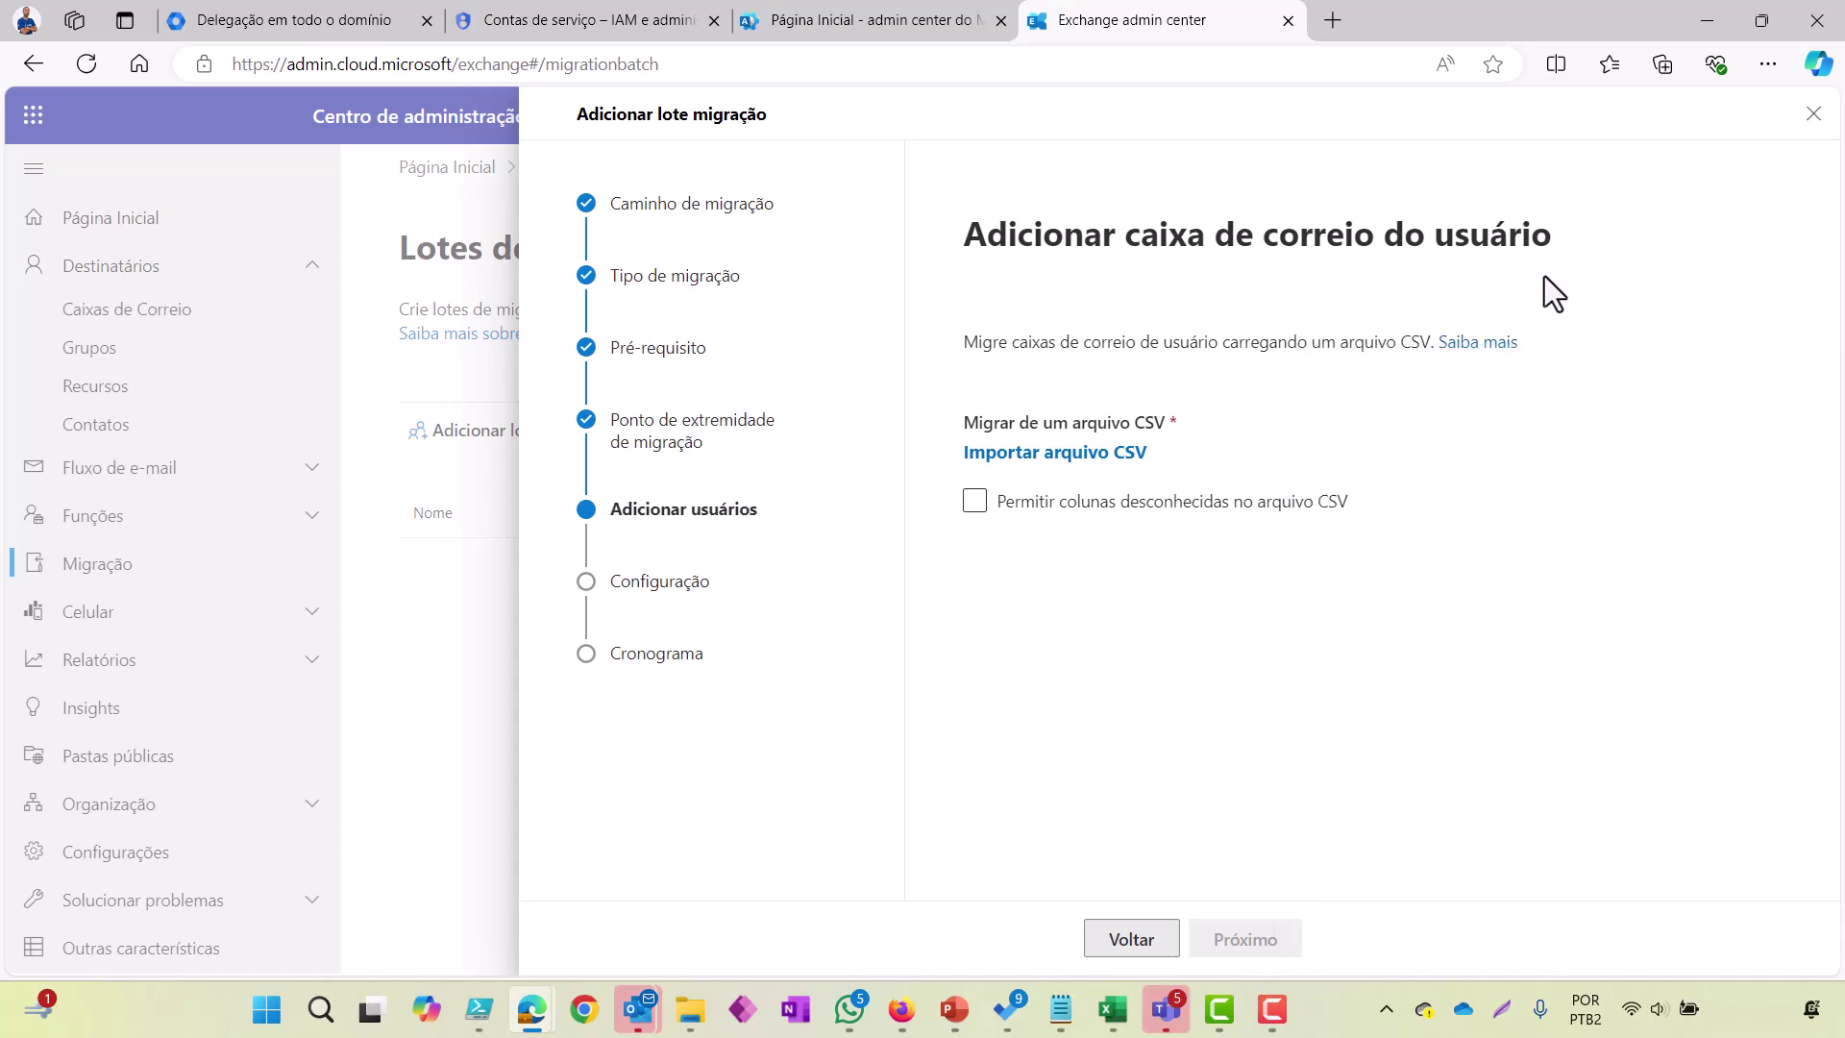
triple_click(1475, 358)
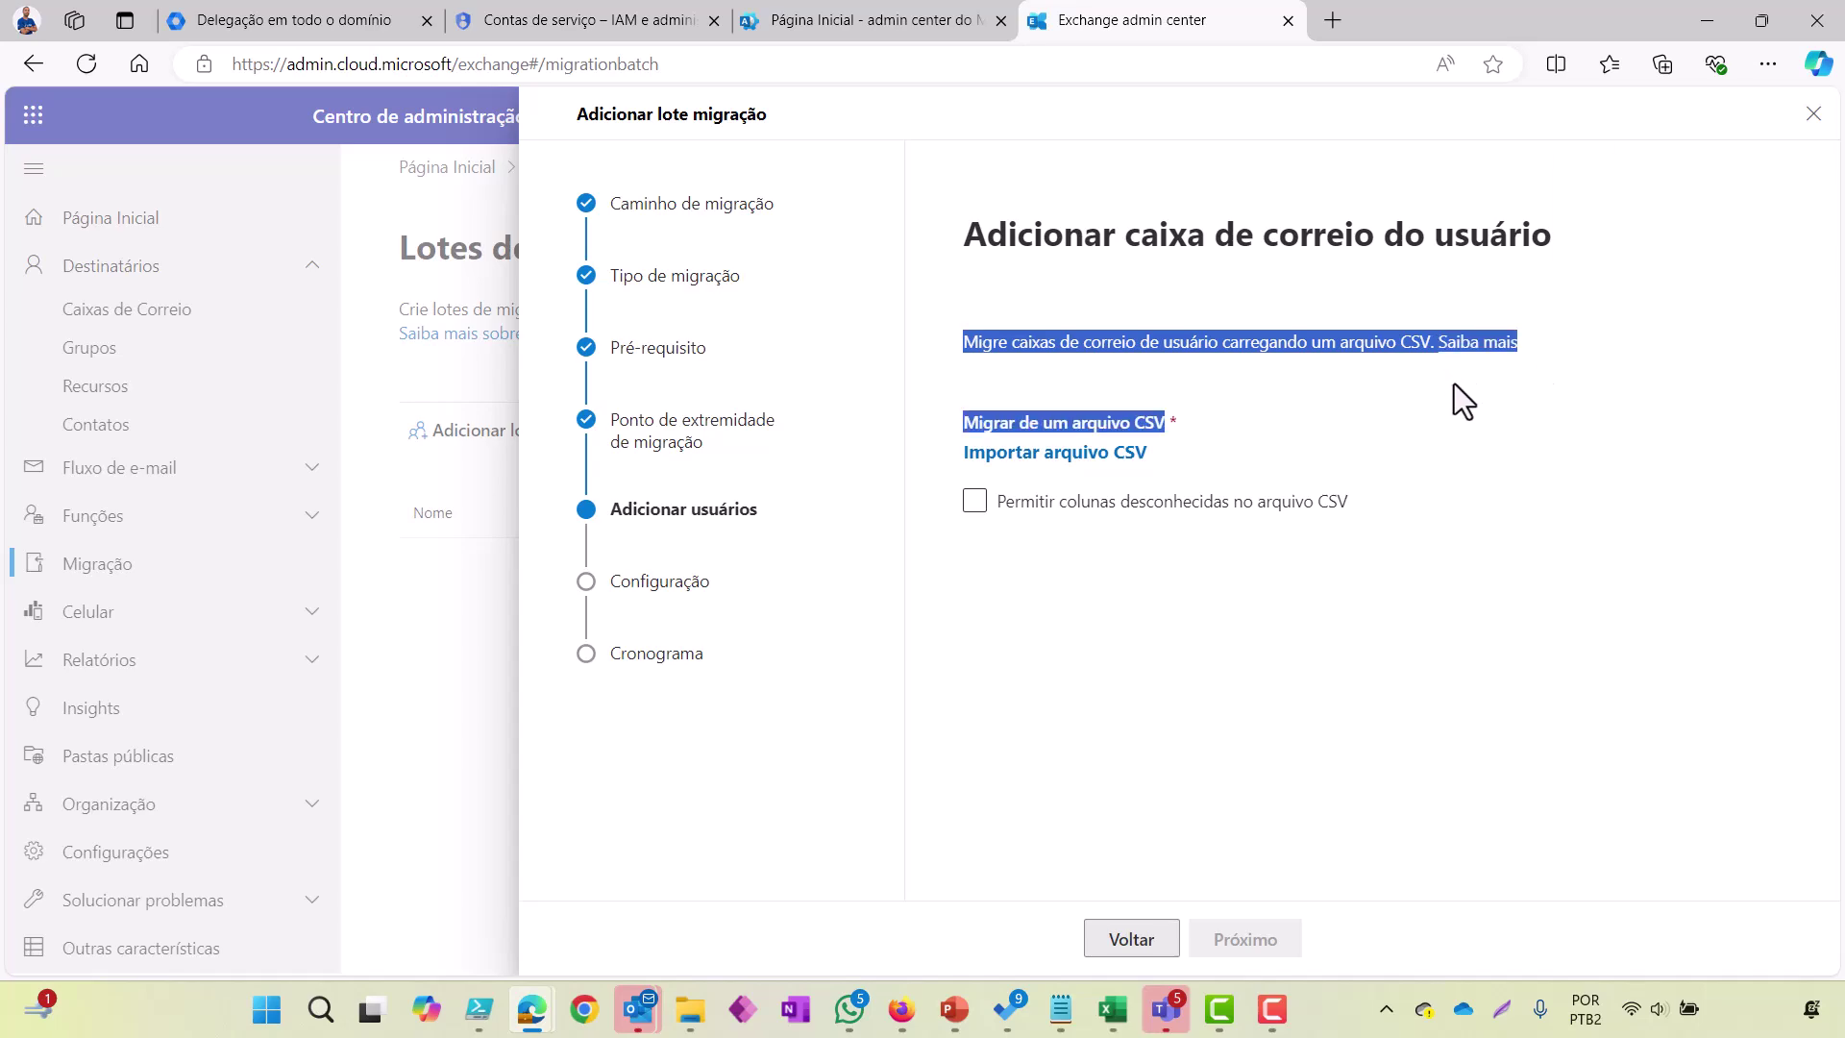
click(1457, 412)
Step: Open the CSV files for mailbox migration article, dismiss the translation prompt, and scroll through it
click(1458, 344)
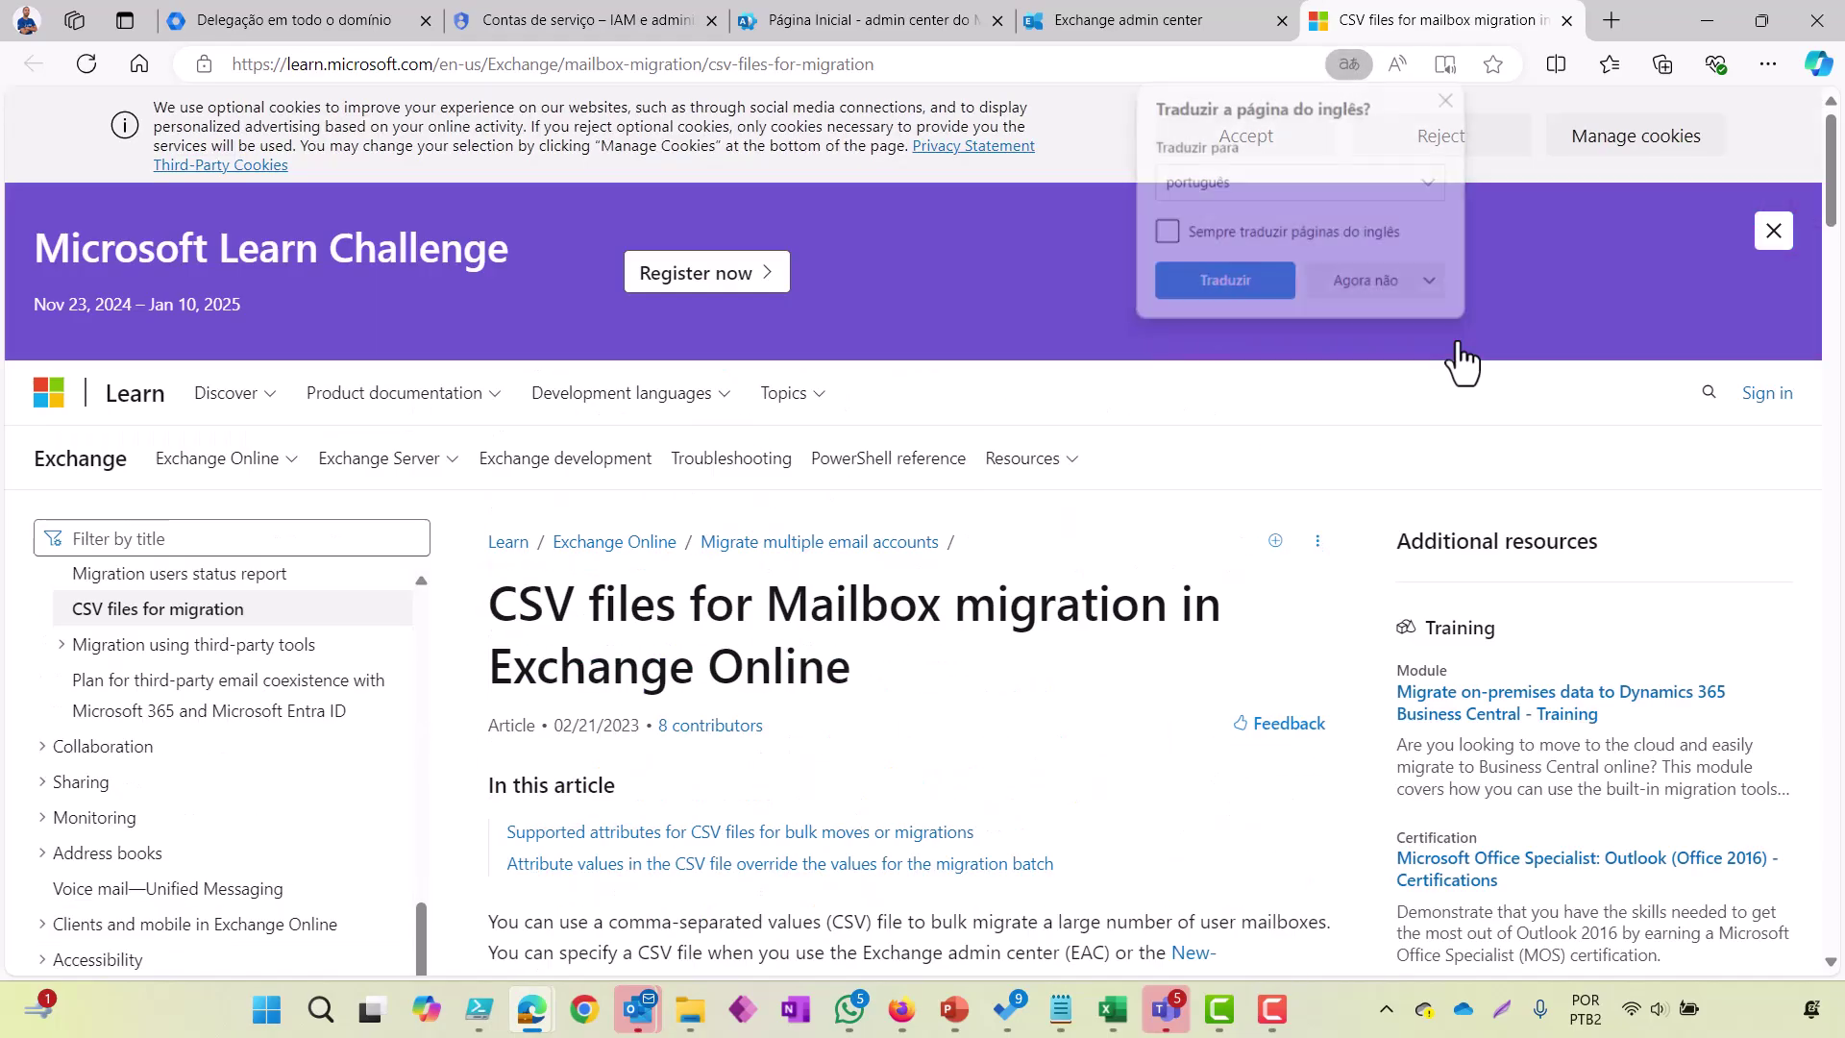
scroll(1049, 497, down, 10)
scroll(1049, 496, down, 12)
scroll(1049, 496, down, 9)
scroll(1049, 496, down, 12)
scroll(1050, 496, down, 1)
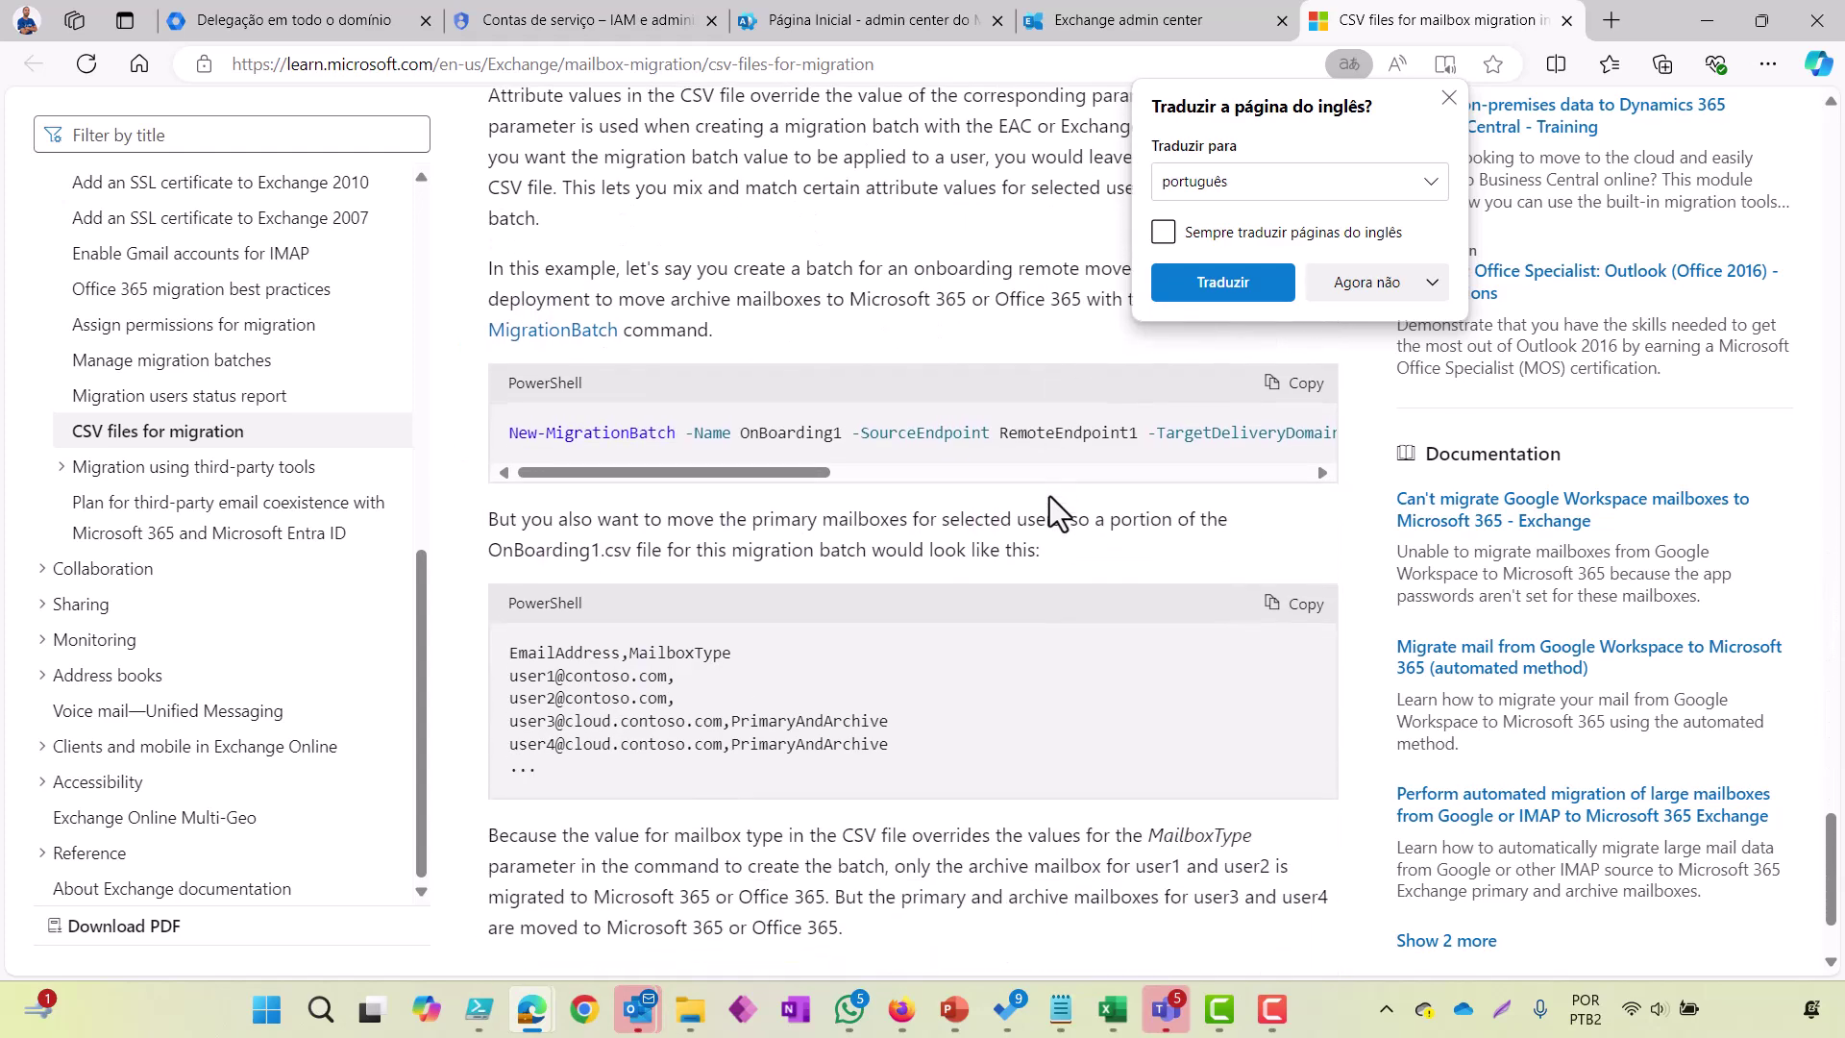
click(1450, 93)
scroll(1063, 540, down, 2)
scroll(1062, 541, up, 9)
scroll(1064, 543, up, 12)
scroll(1064, 543, down, 5)
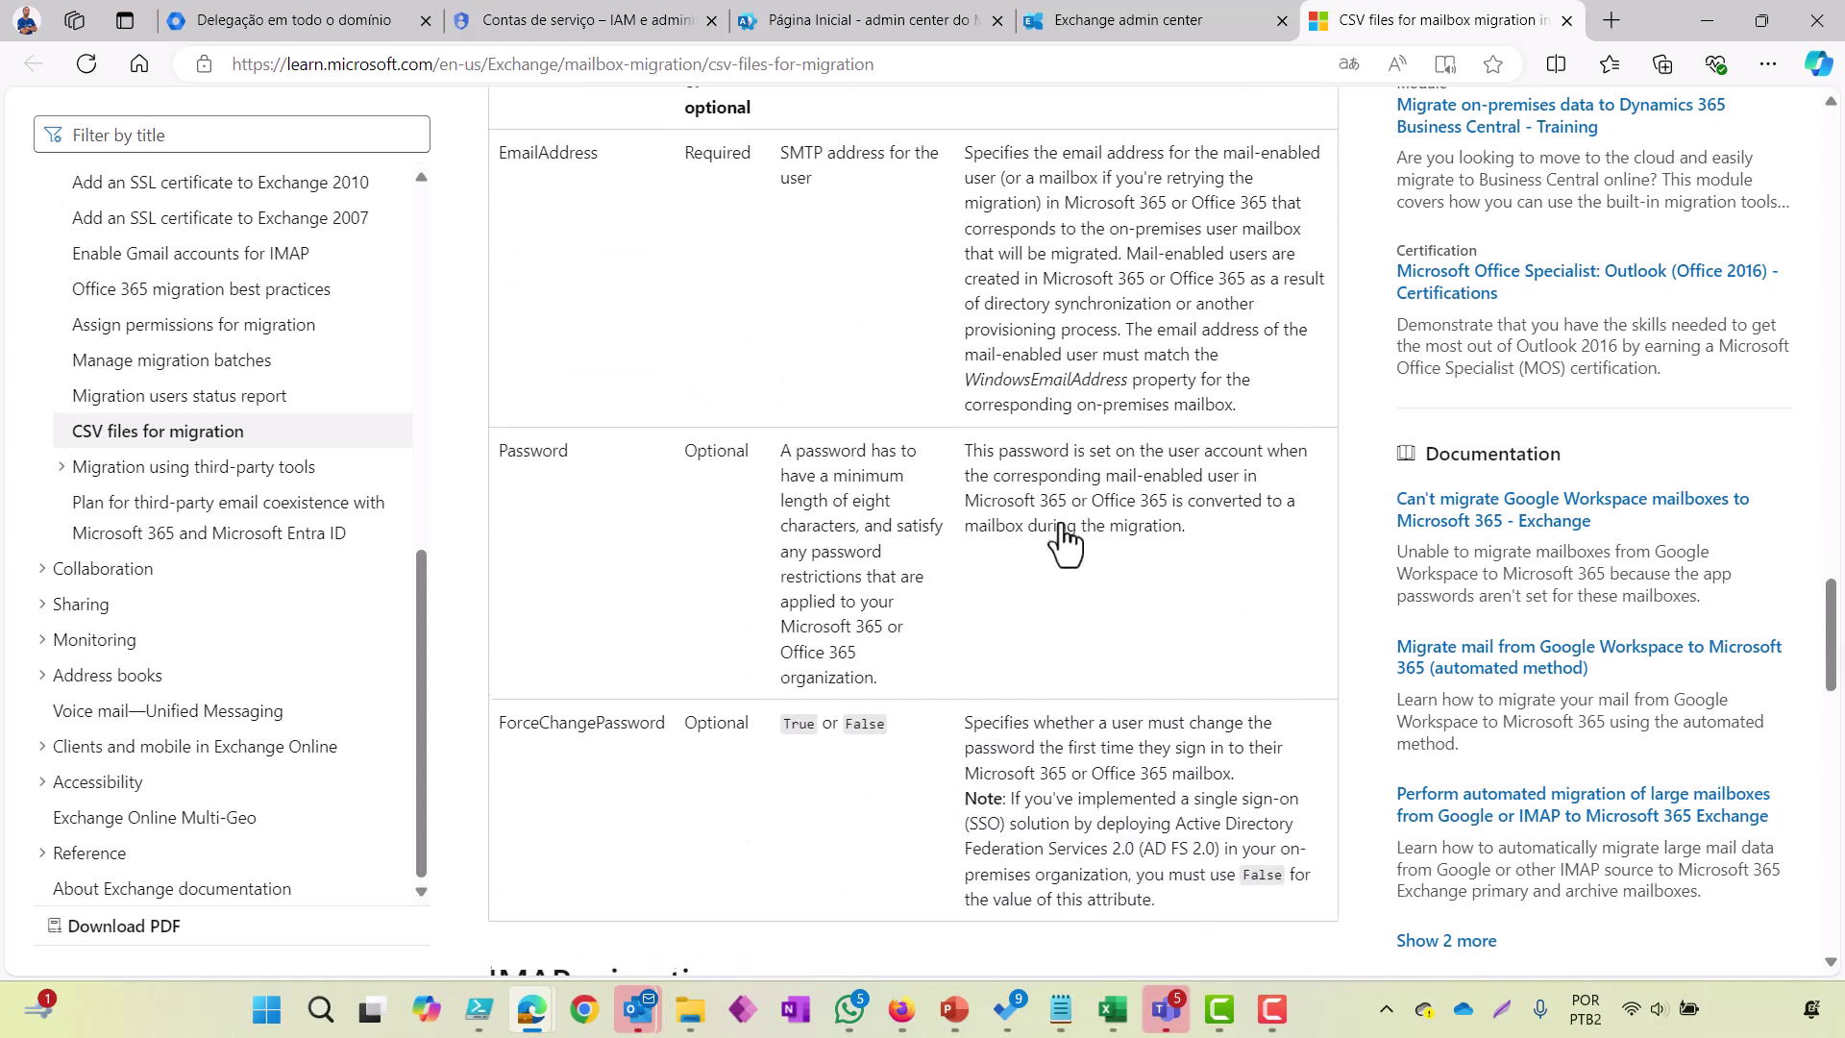
scroll(1063, 543, up, 7)
scroll(1063, 543, down, 13)
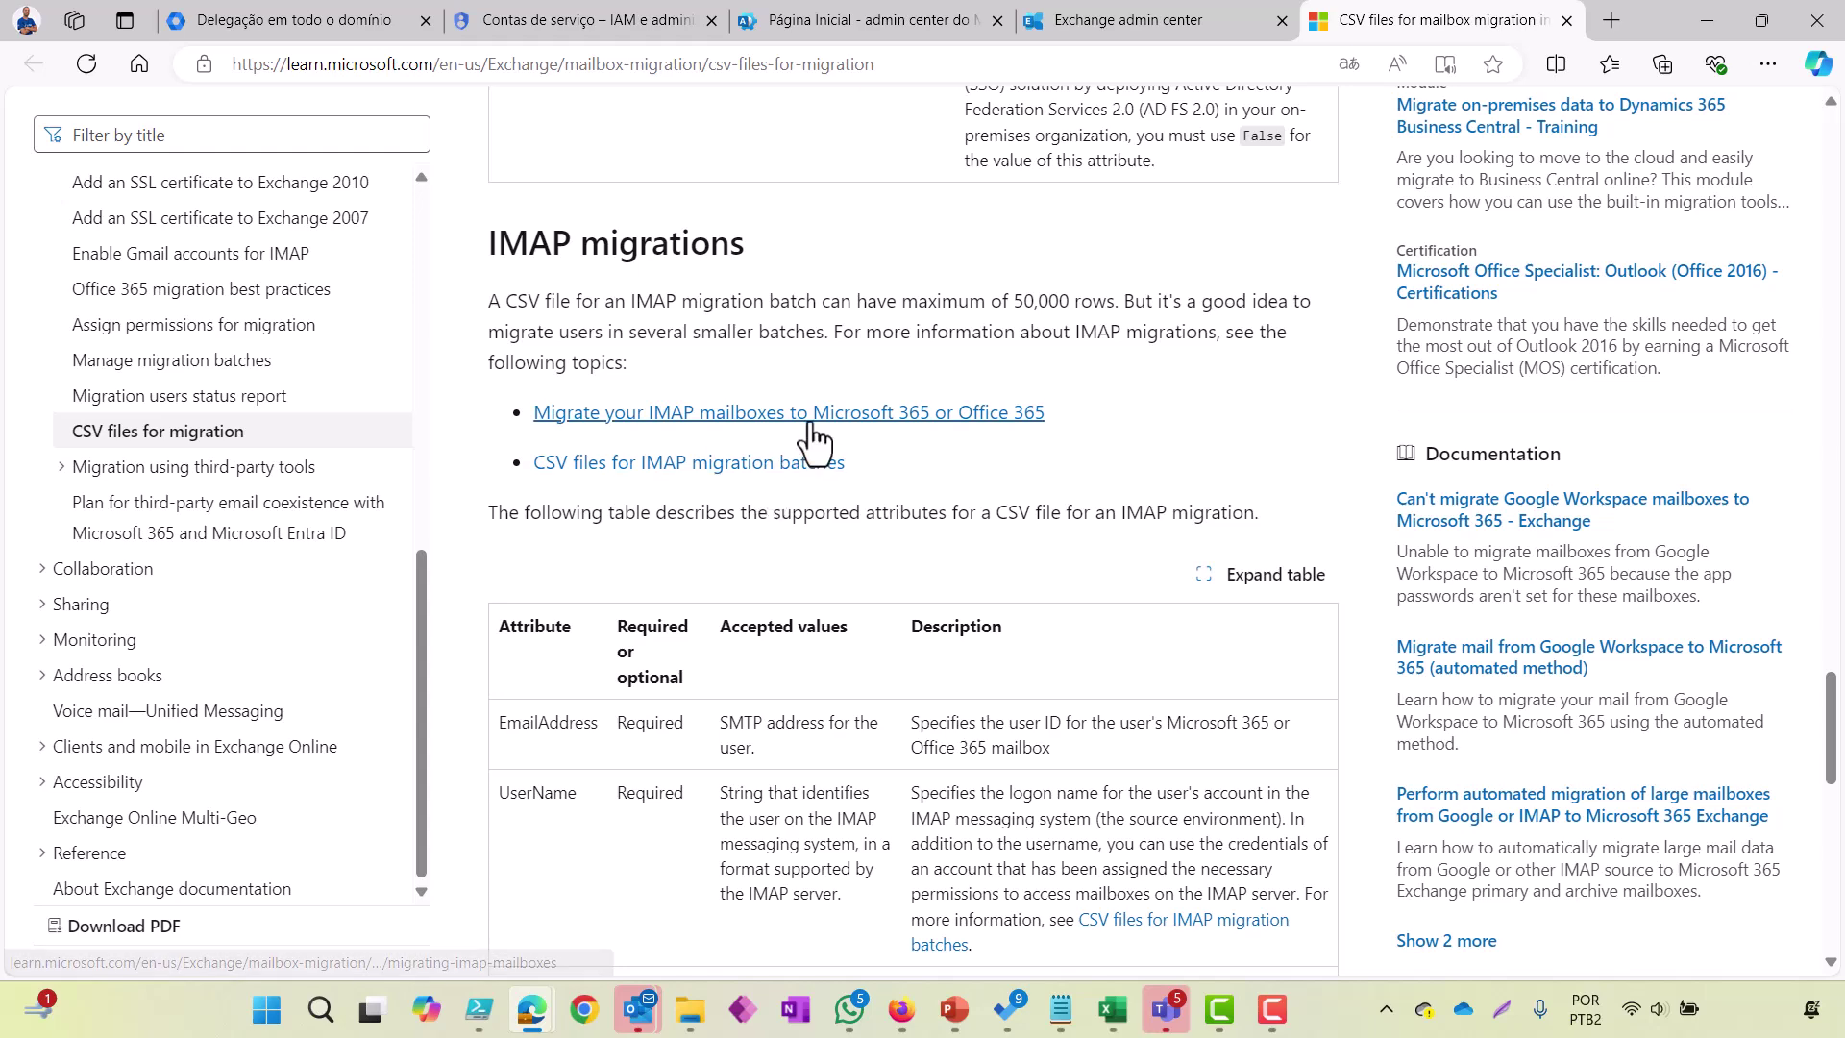
scroll(815, 442, down, 2)
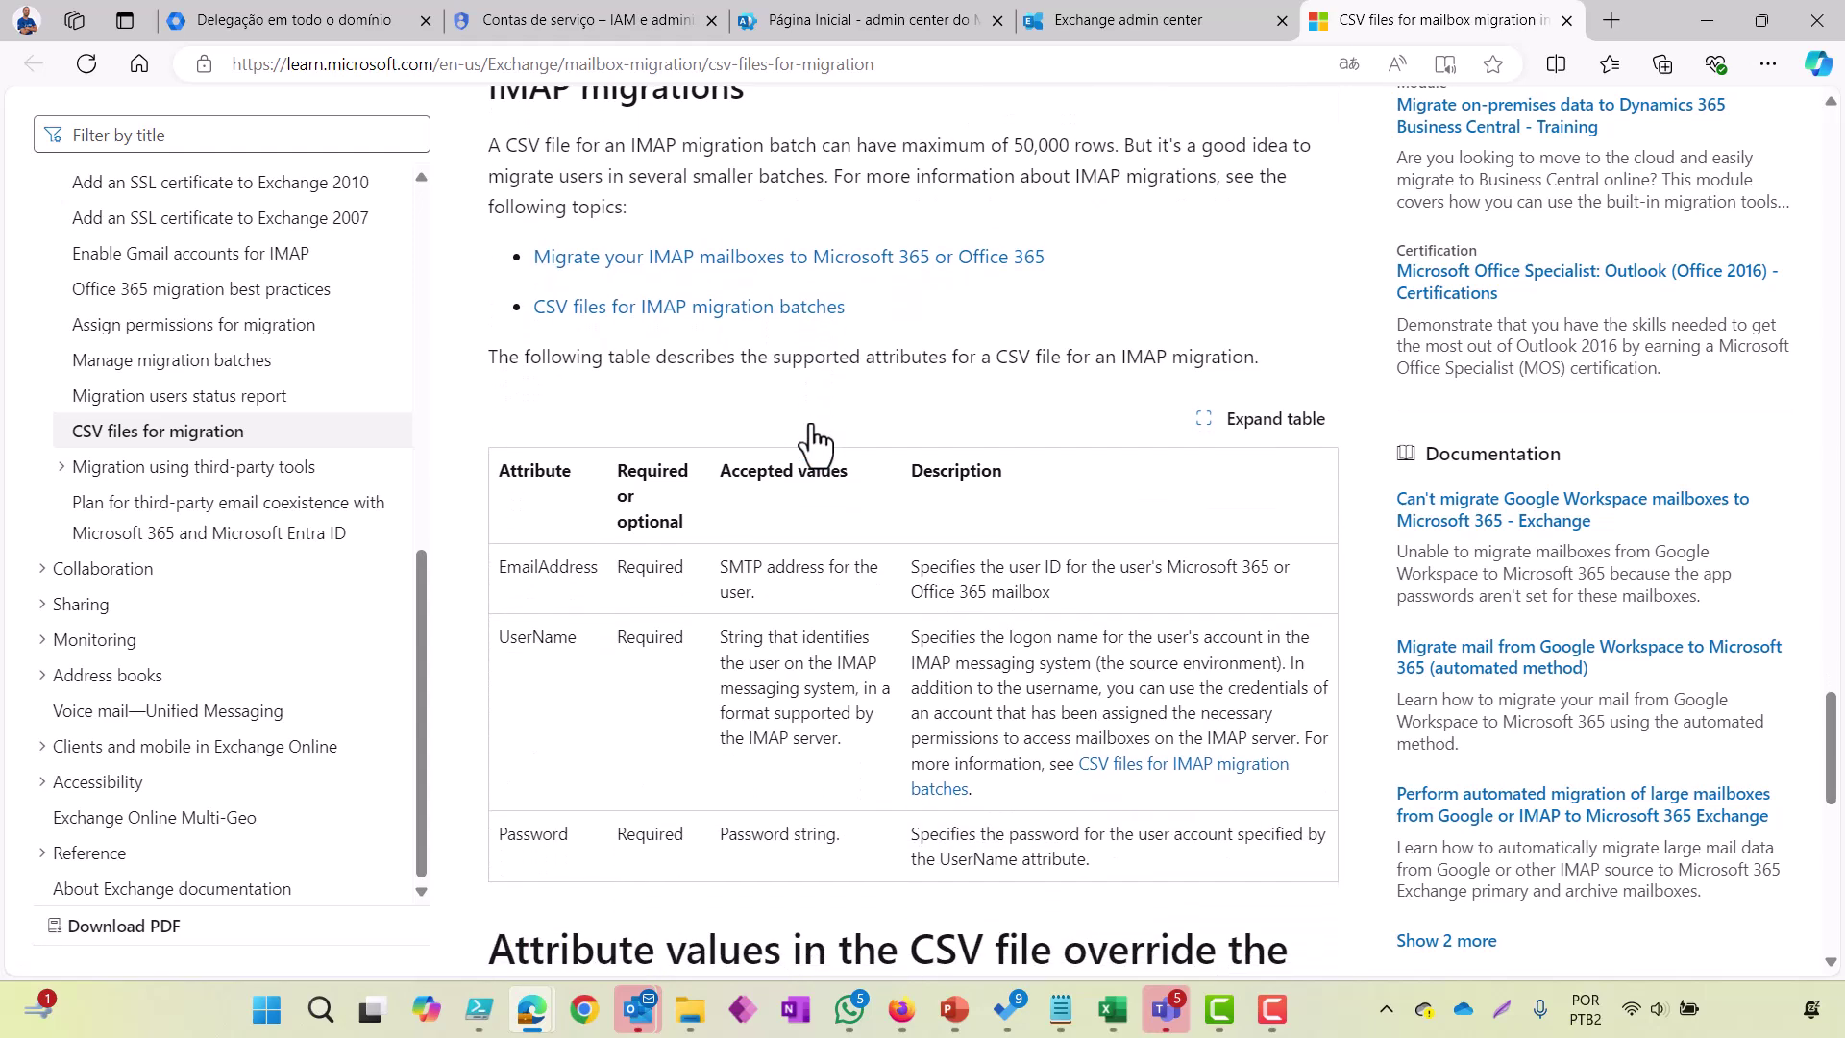
scroll(813, 441, up, 1)
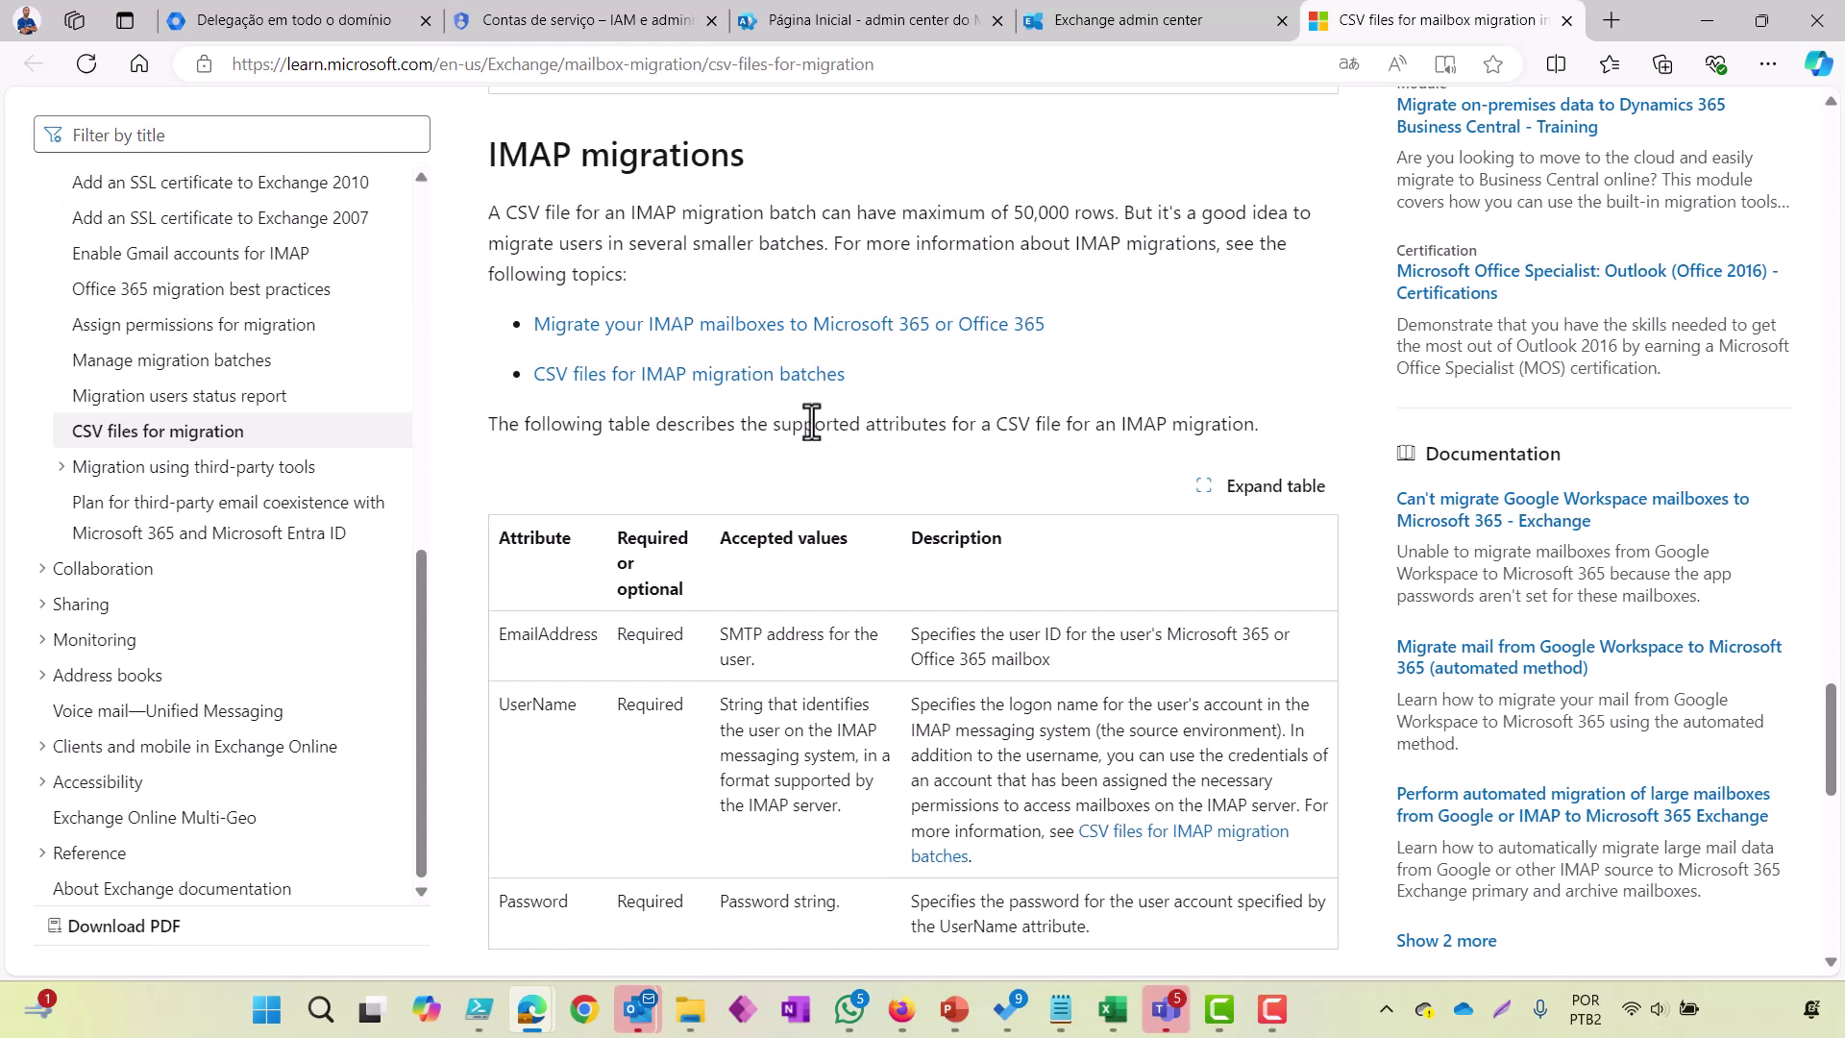
Step: Glance at the IMAP migration article, then return to the CSV article's IMAP attribute table
click(900, 355)
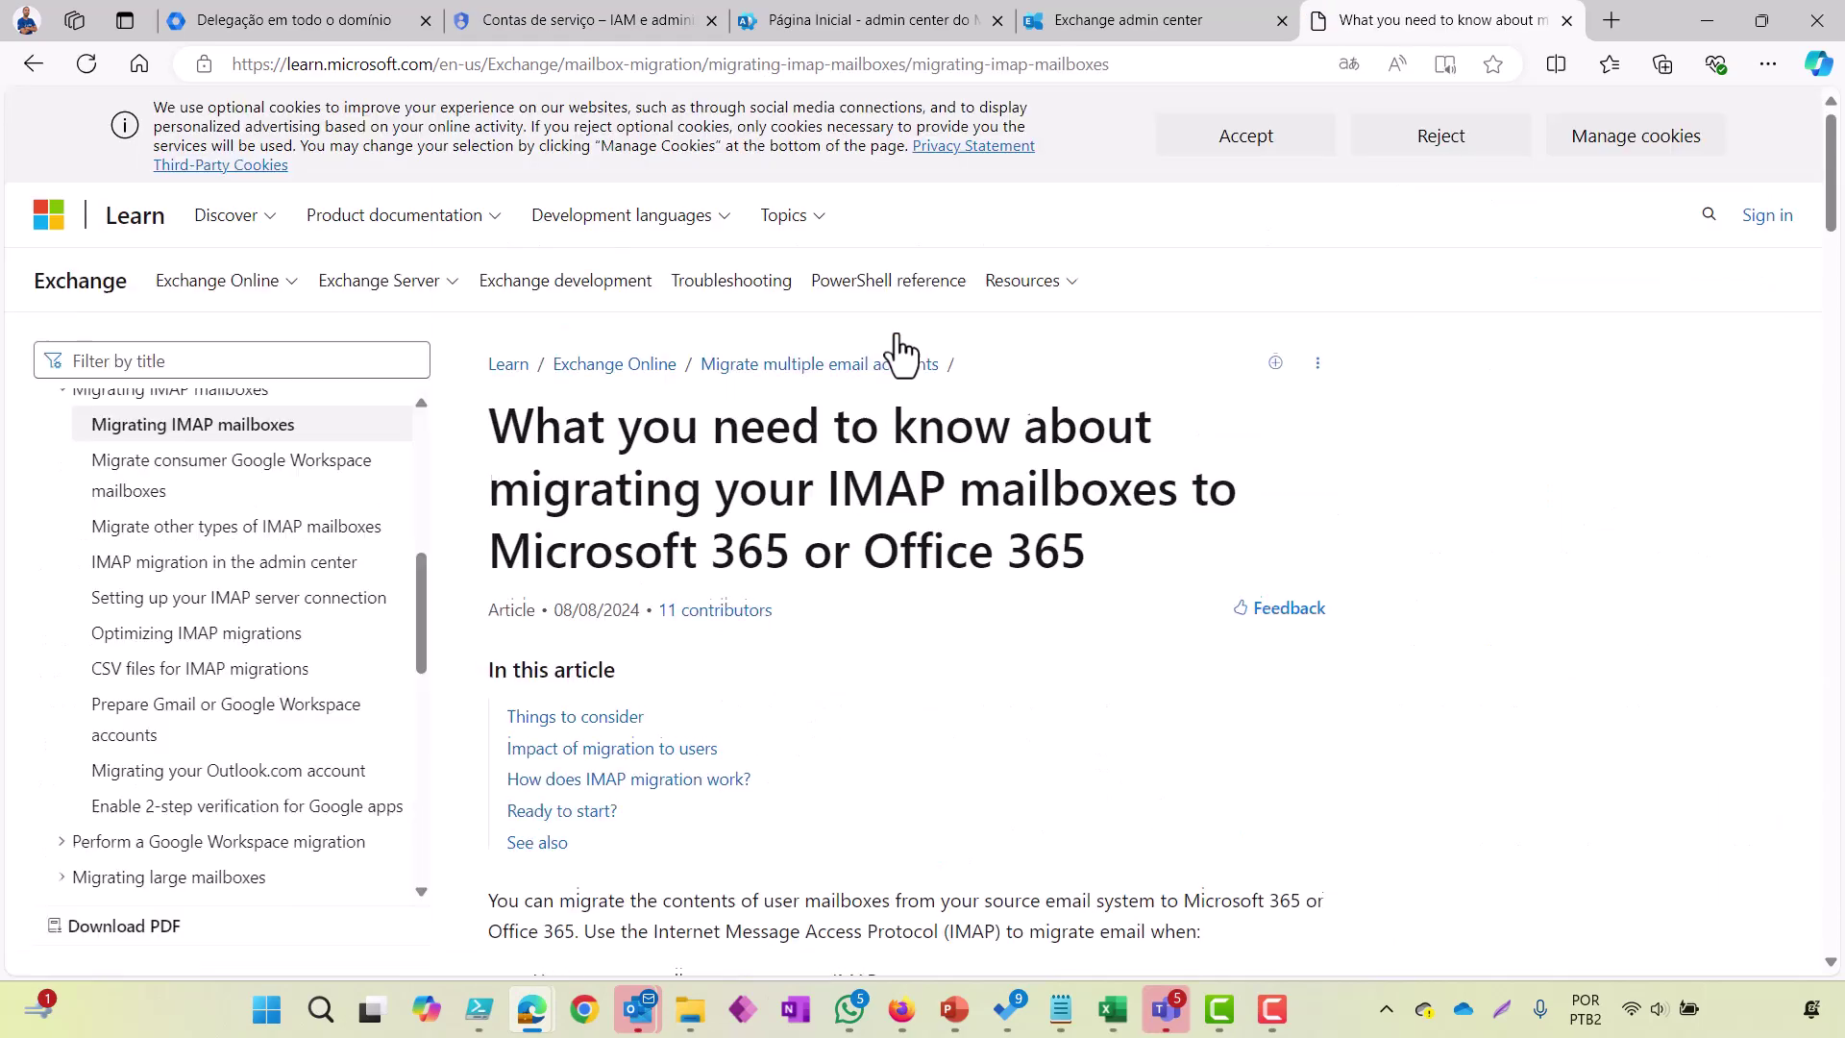
scroll(865, 620, down, 10)
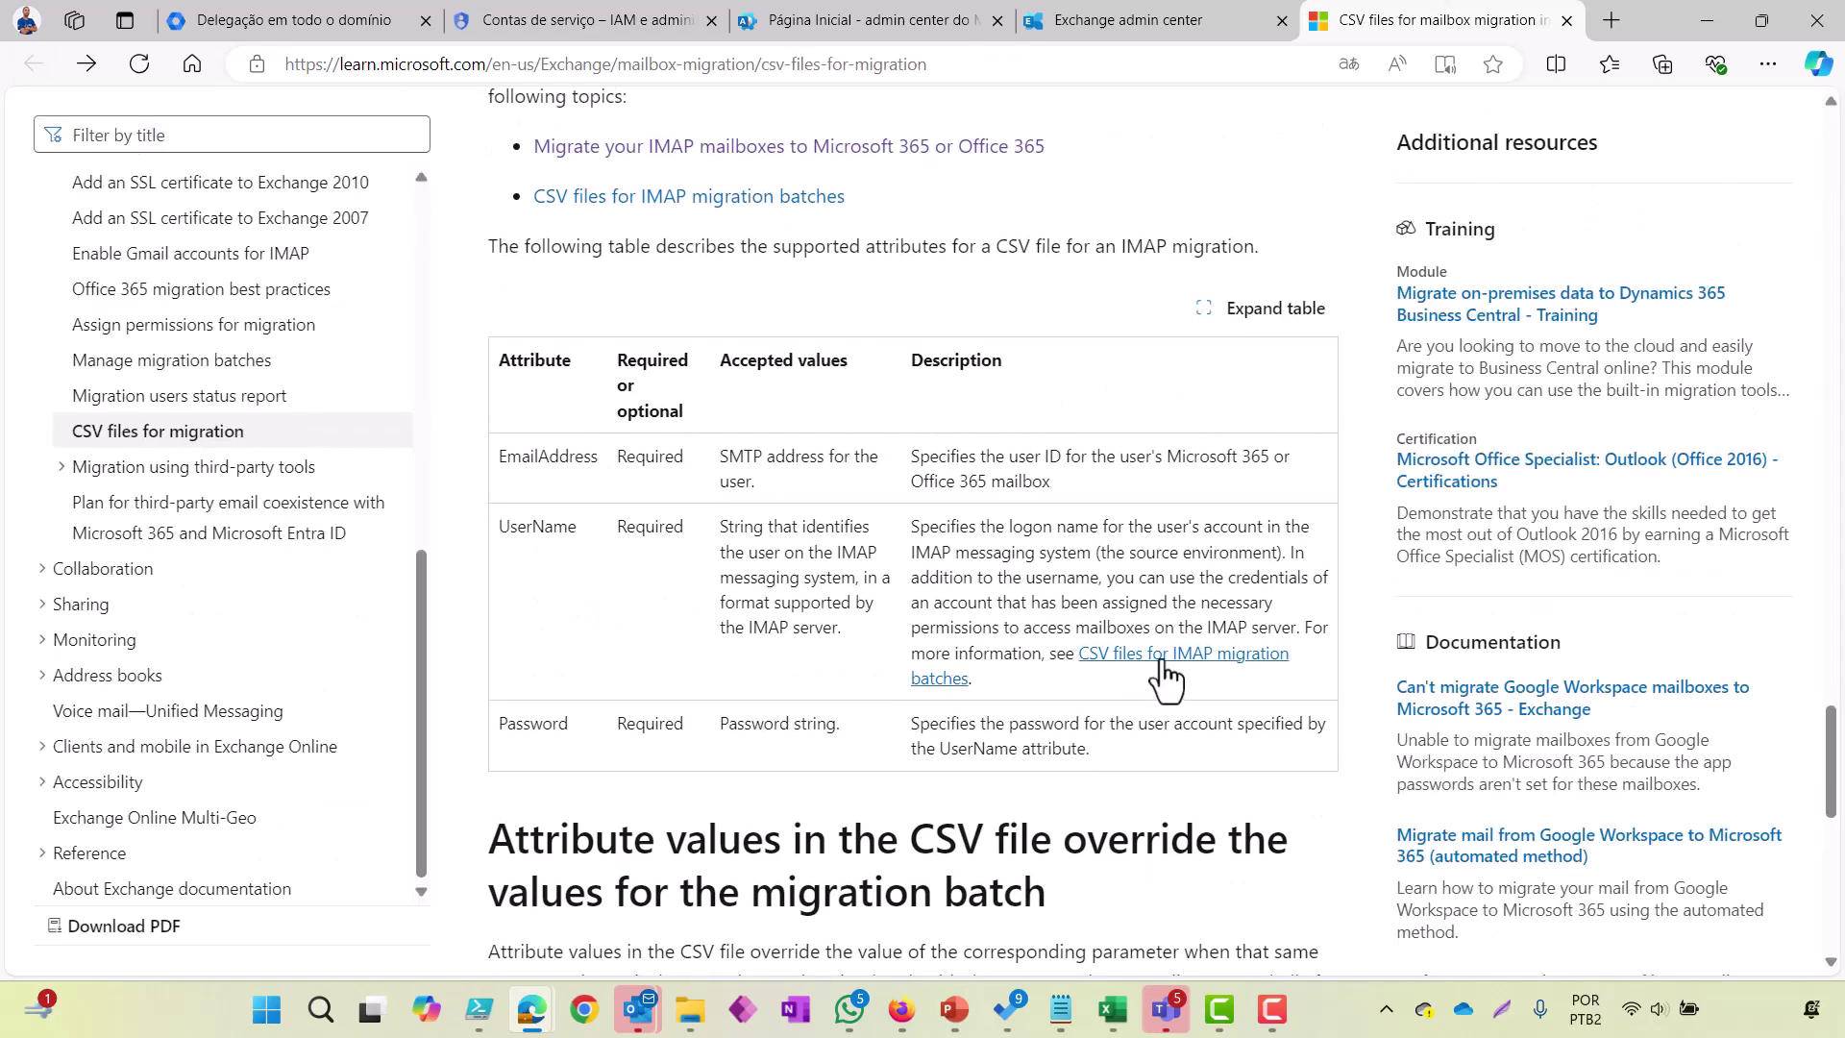
scroll(784, 453, up, 1)
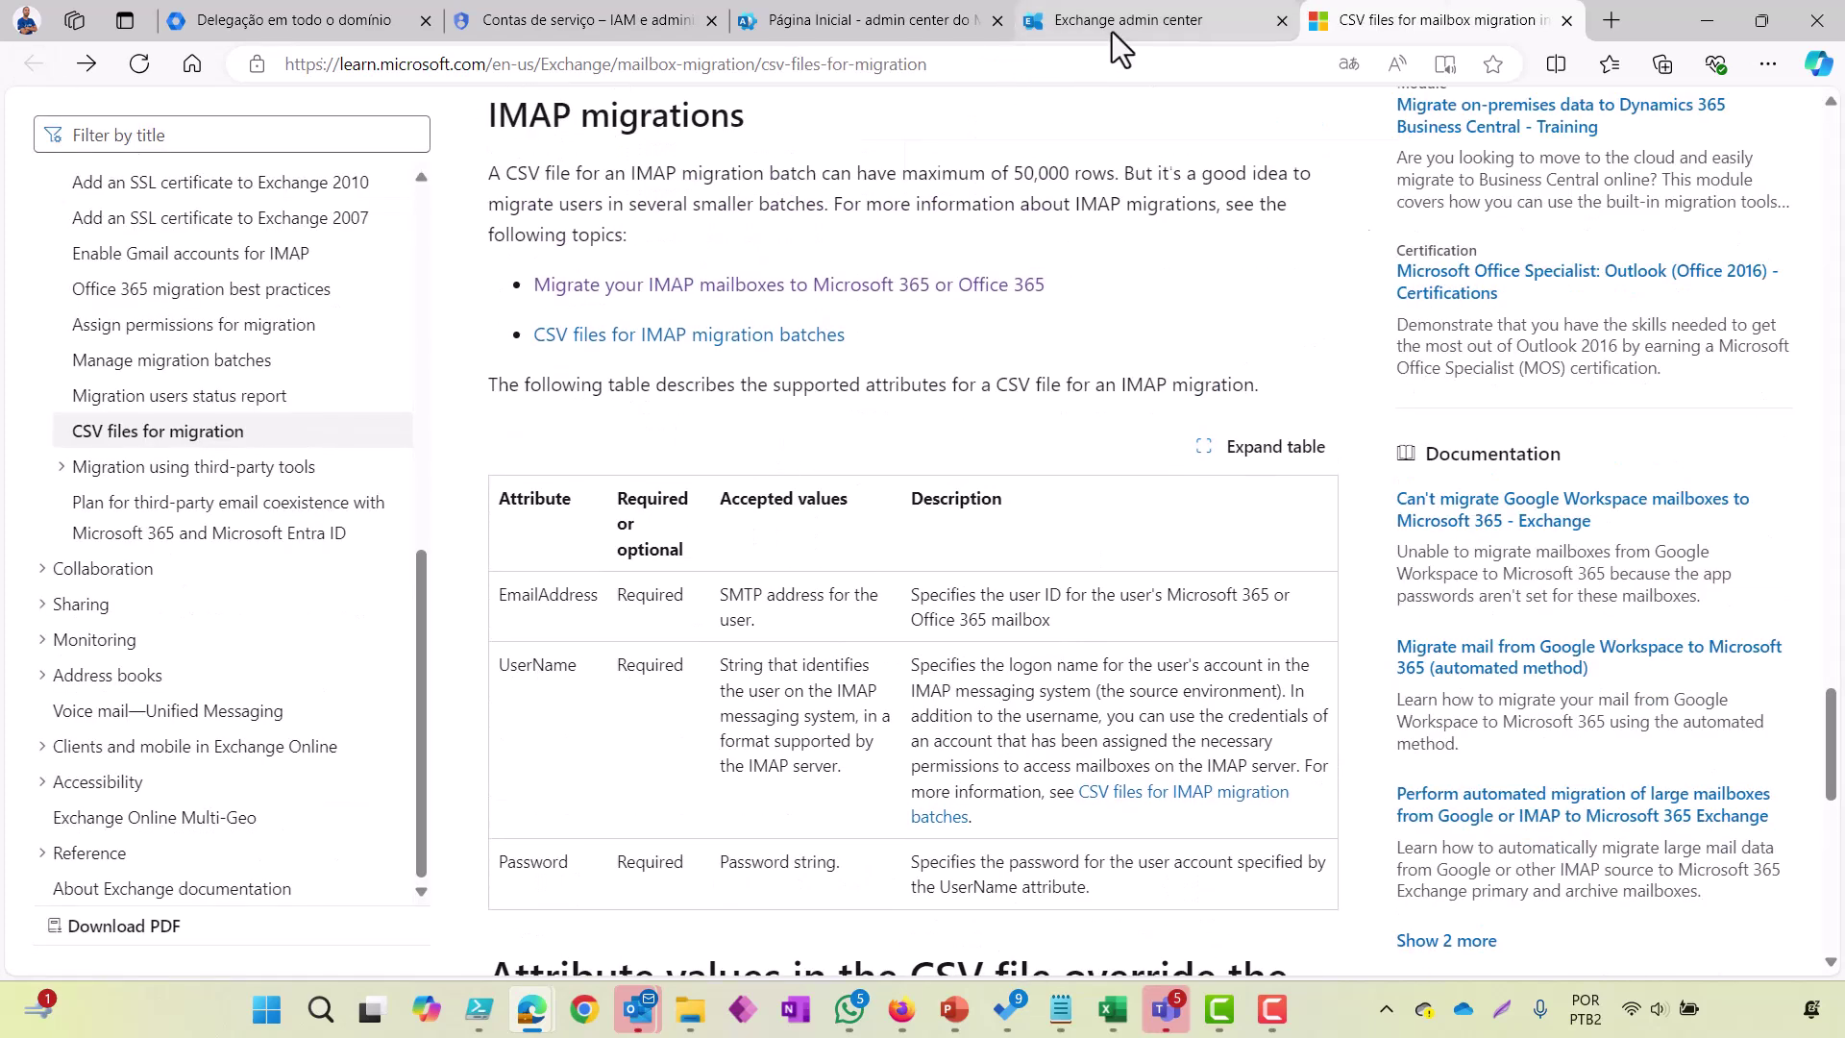
click(1112, 31)
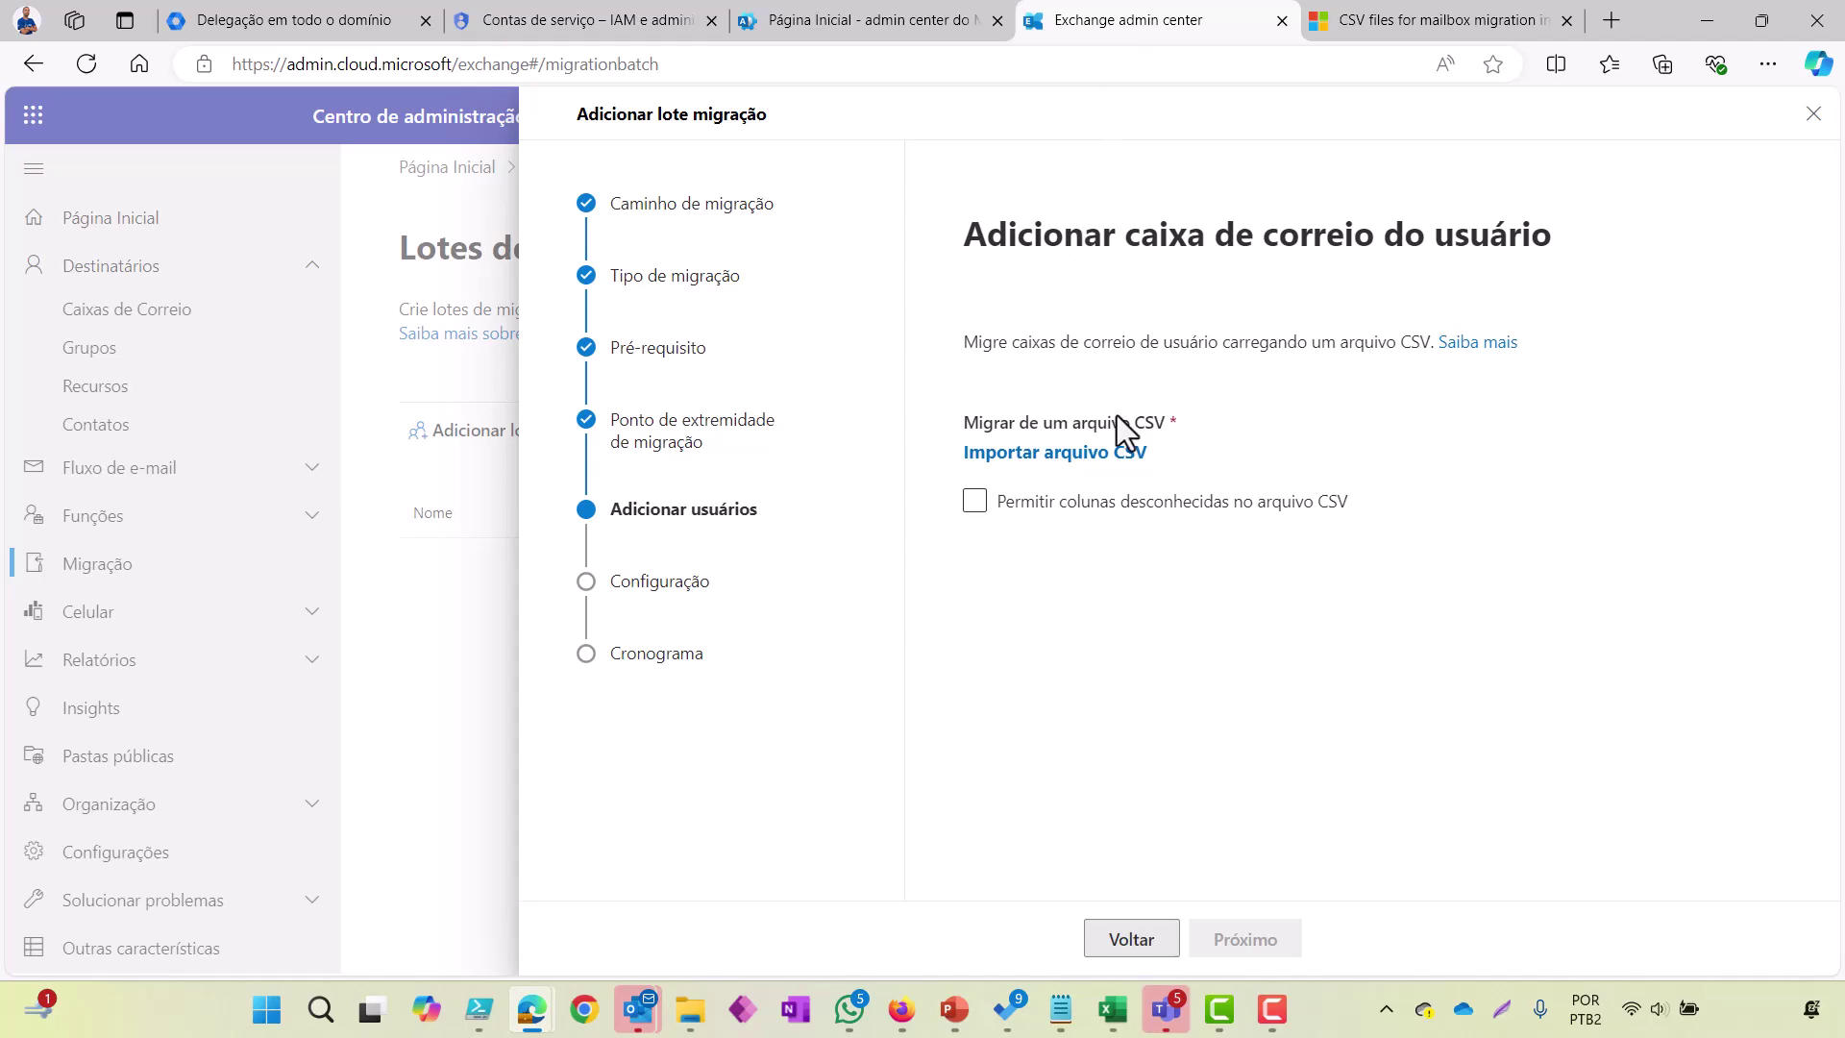
click(1462, 20)
scroll(1076, 494, down, 8)
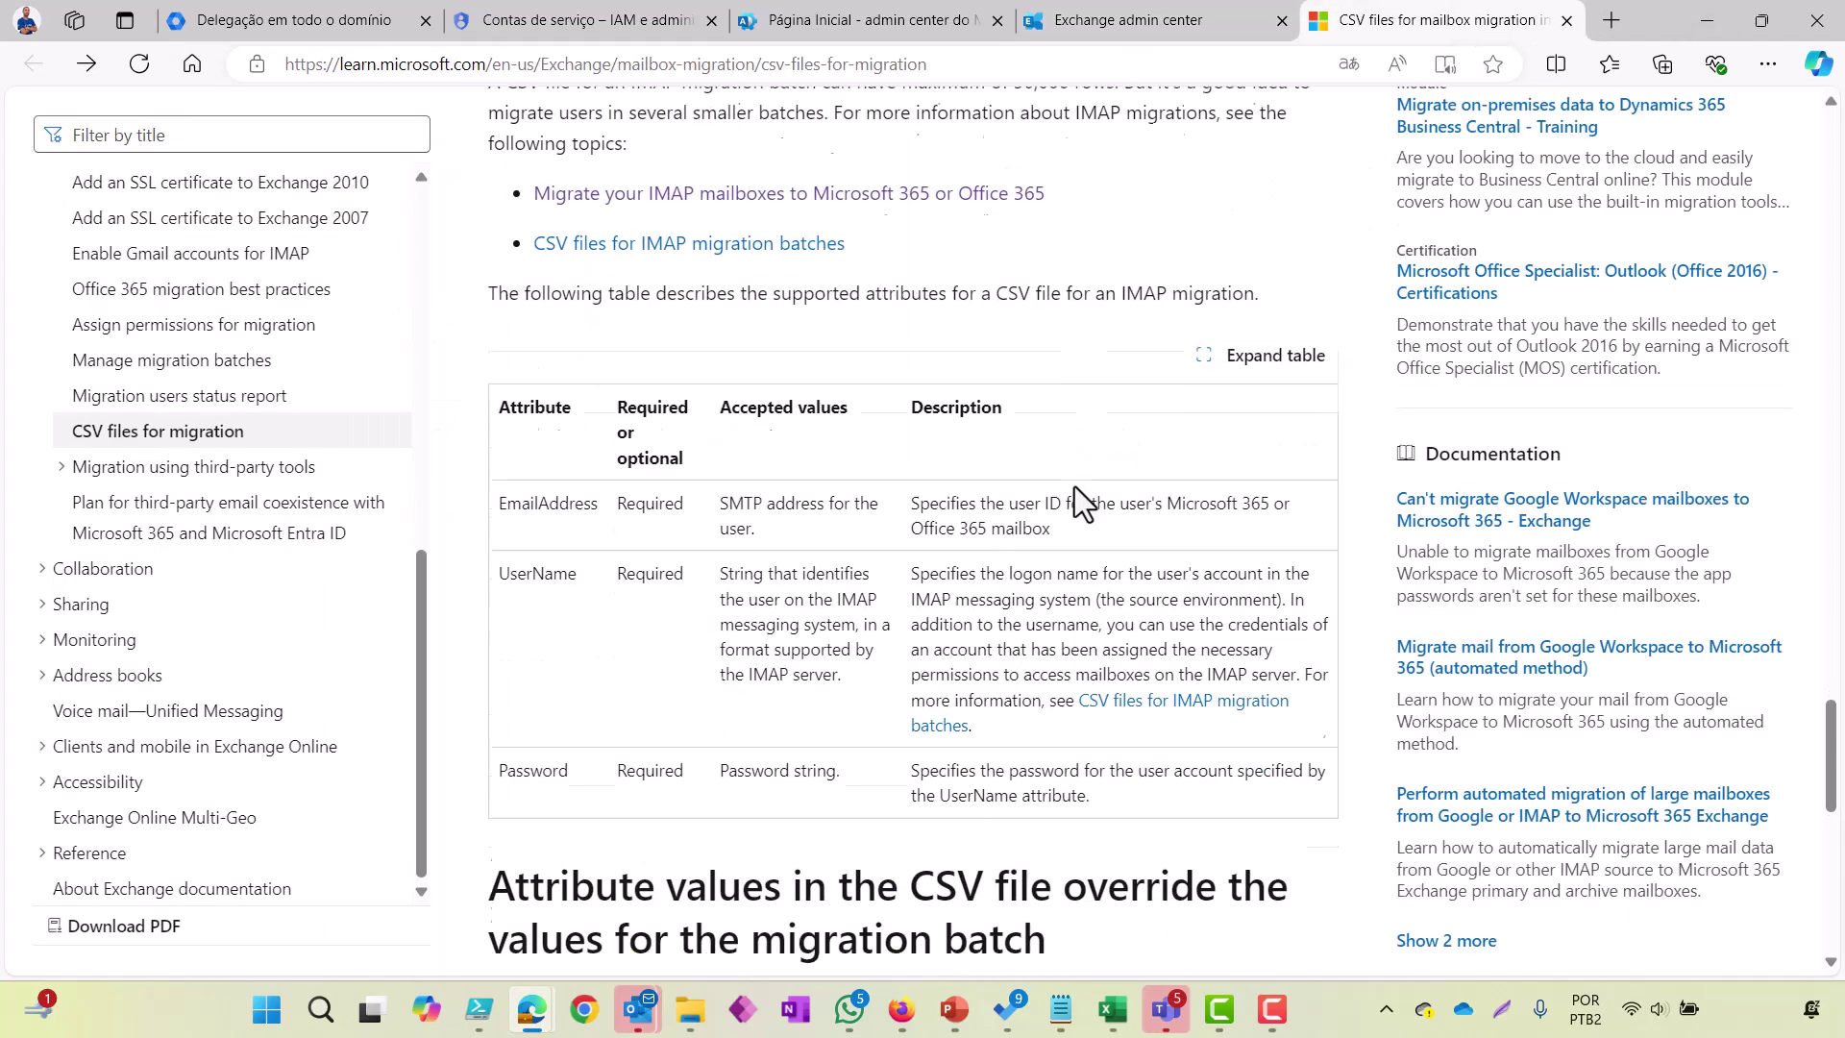
scroll(1074, 487, down, 3)
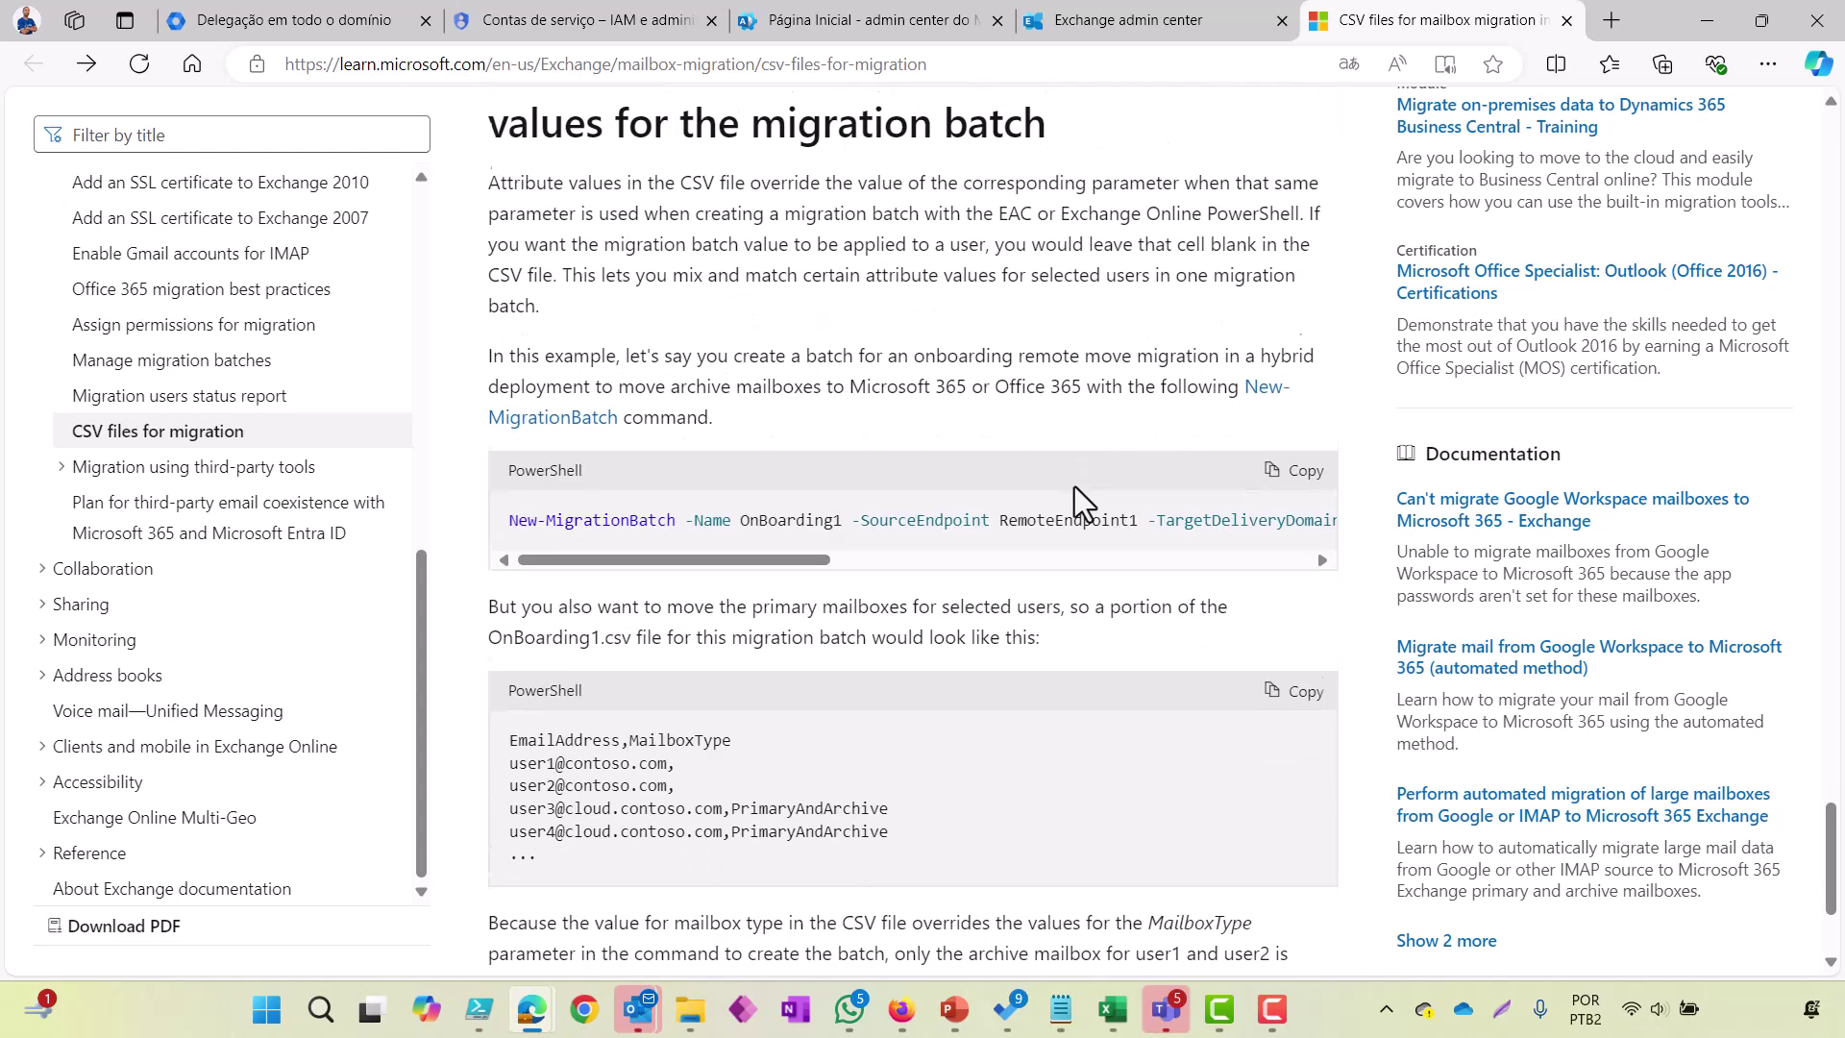
scroll(1075, 486, up, 4)
scroll(1074, 486, up, 5)
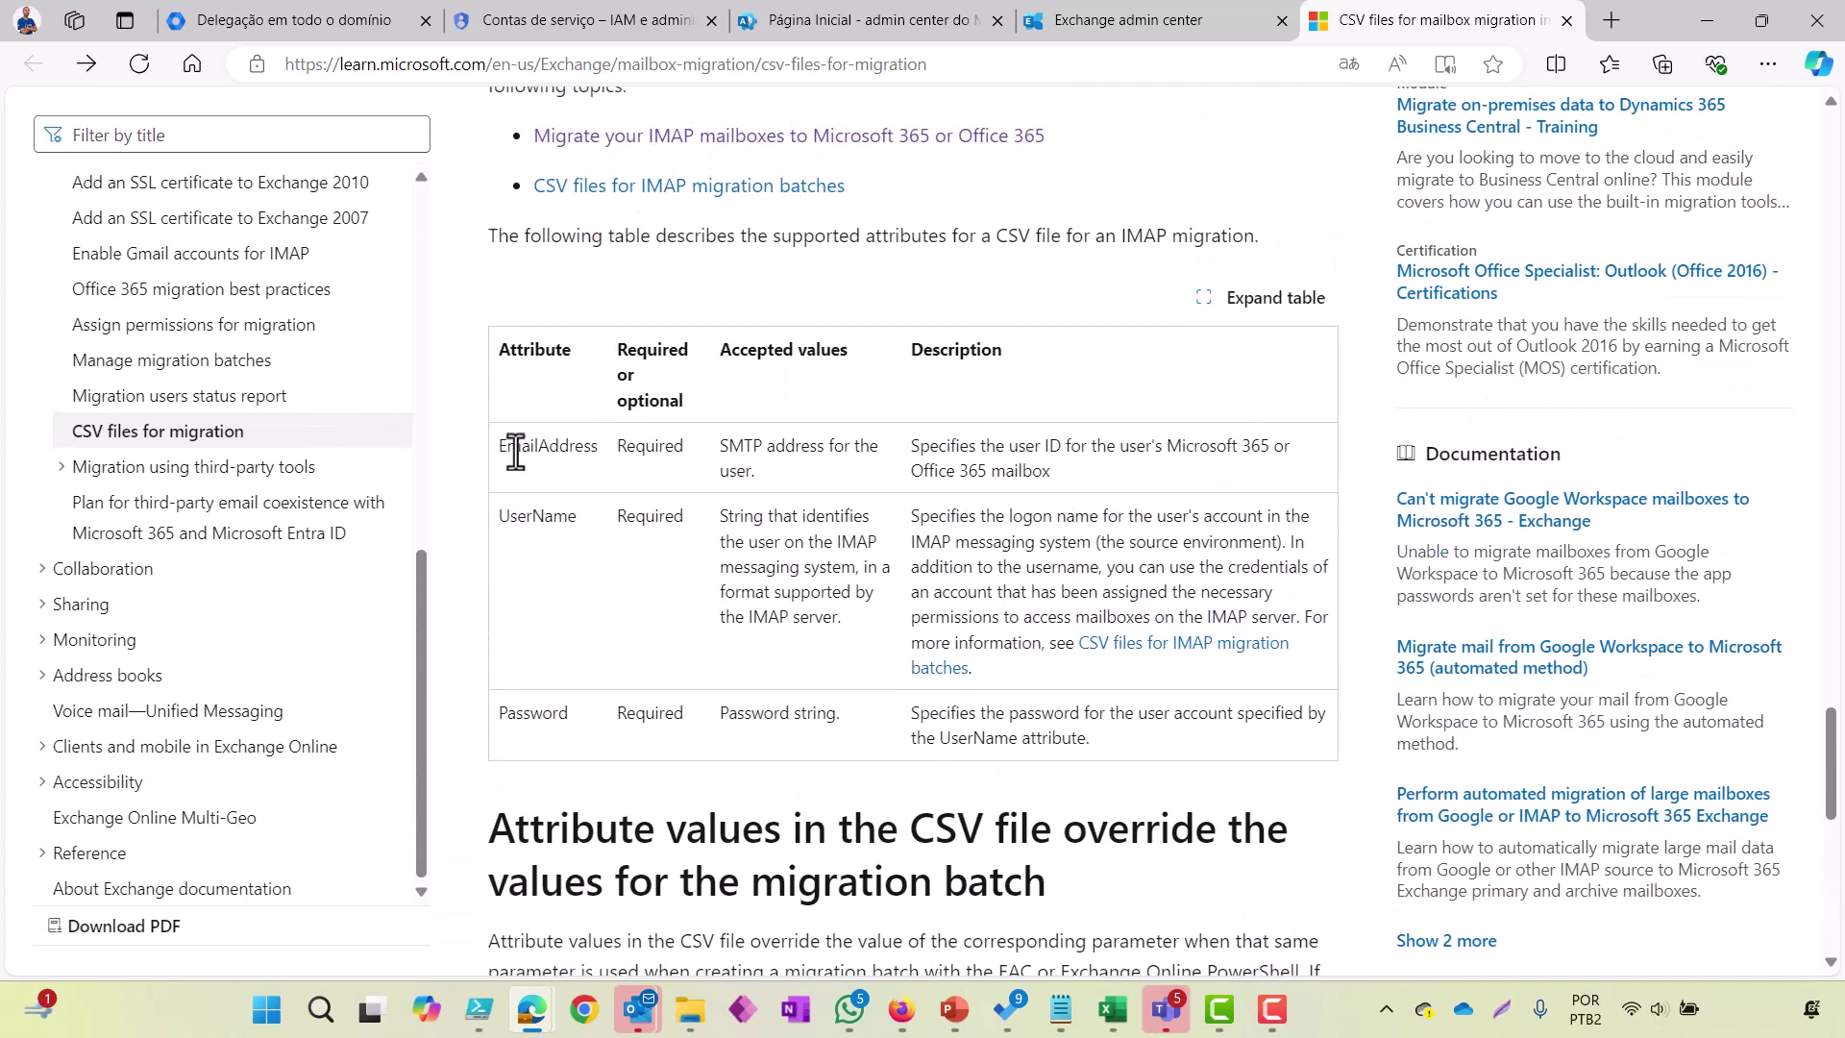
Step: Run 'control', then copy EmailAddress from the docs attribute table into the Notepad note
key(super+r)
text(control)
key(Return)
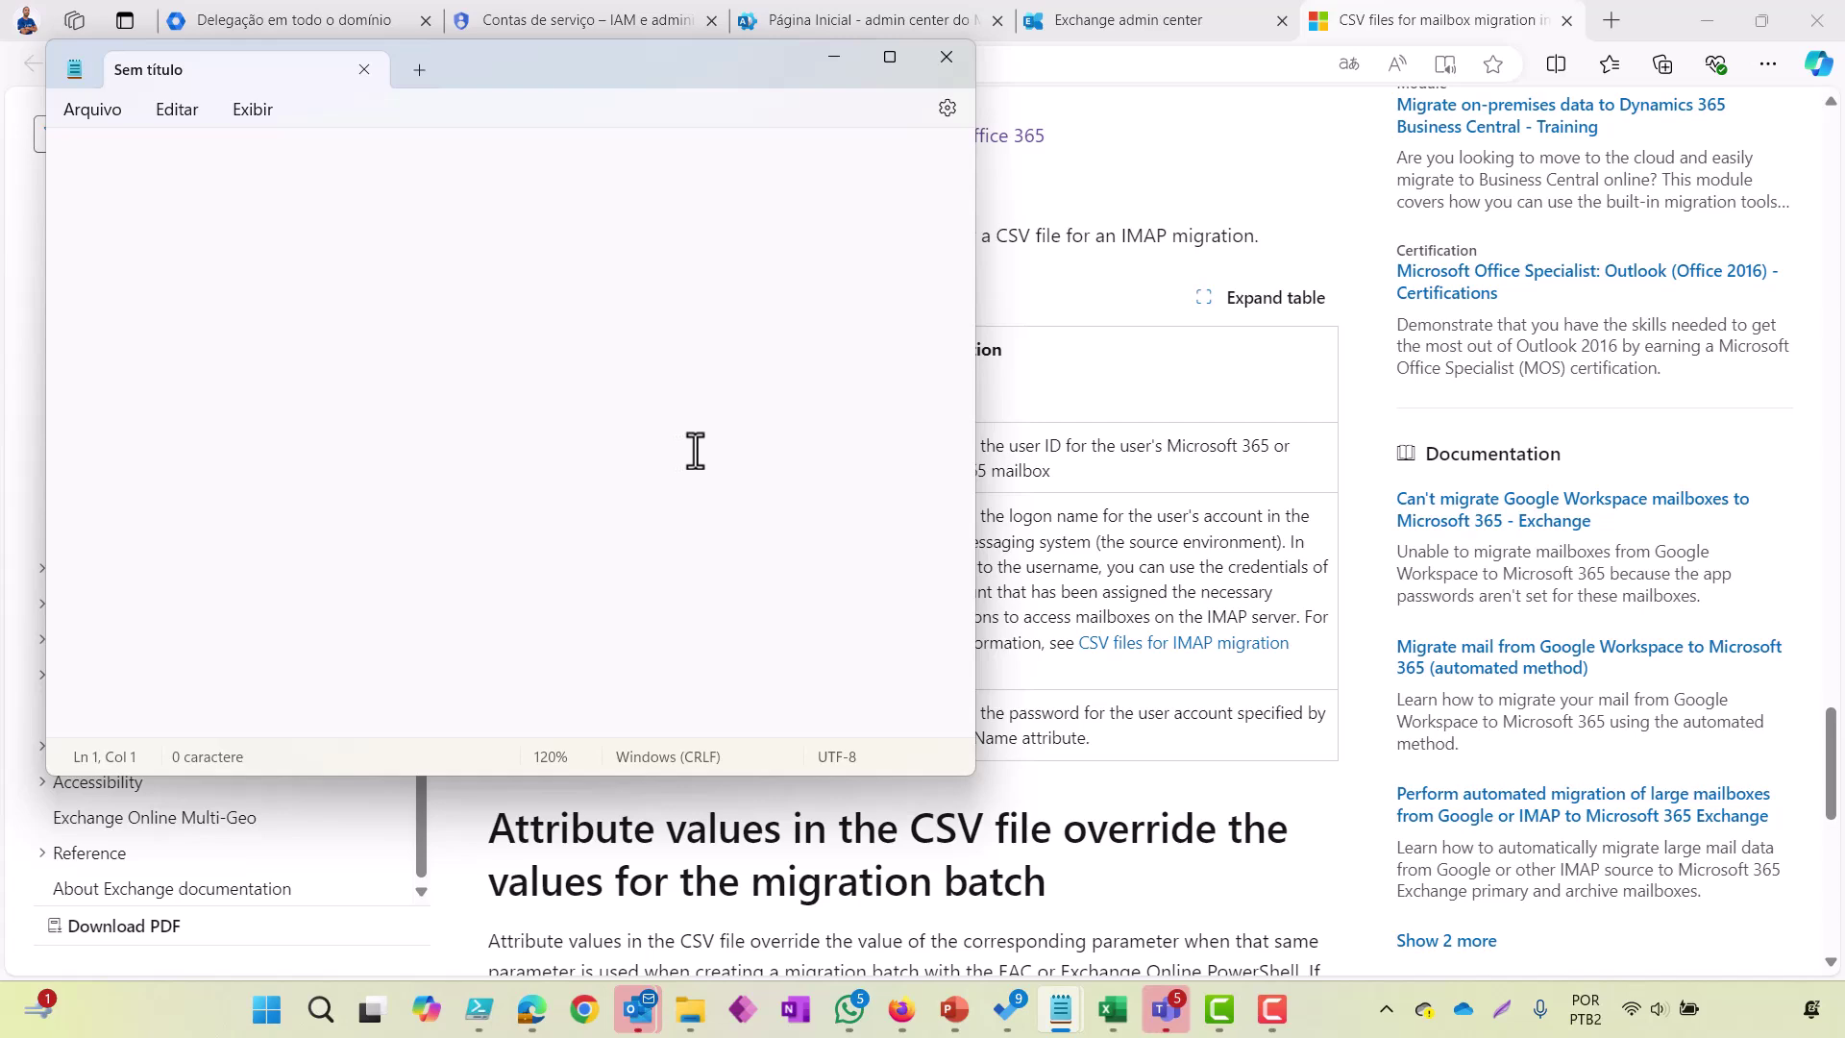
click(1050, 535)
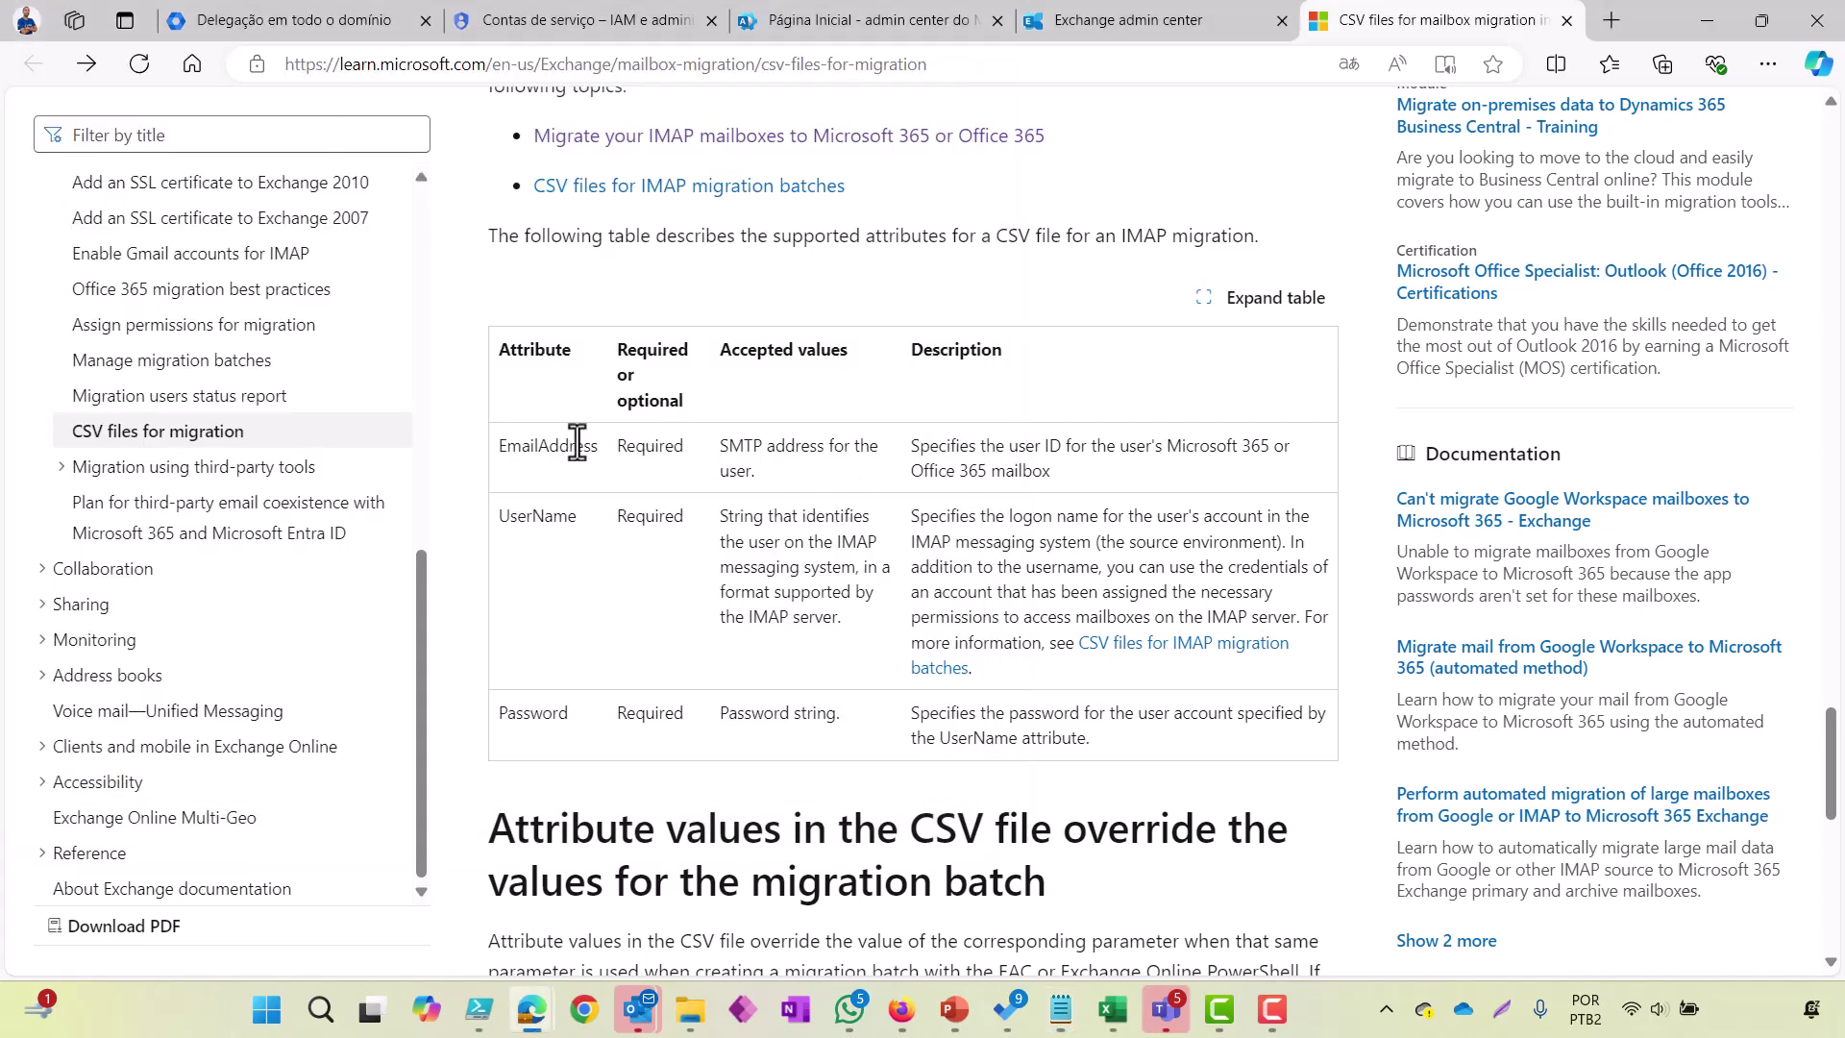
drag(595, 443, 499, 448)
key(ctrl+c)
key(alt+Tab)
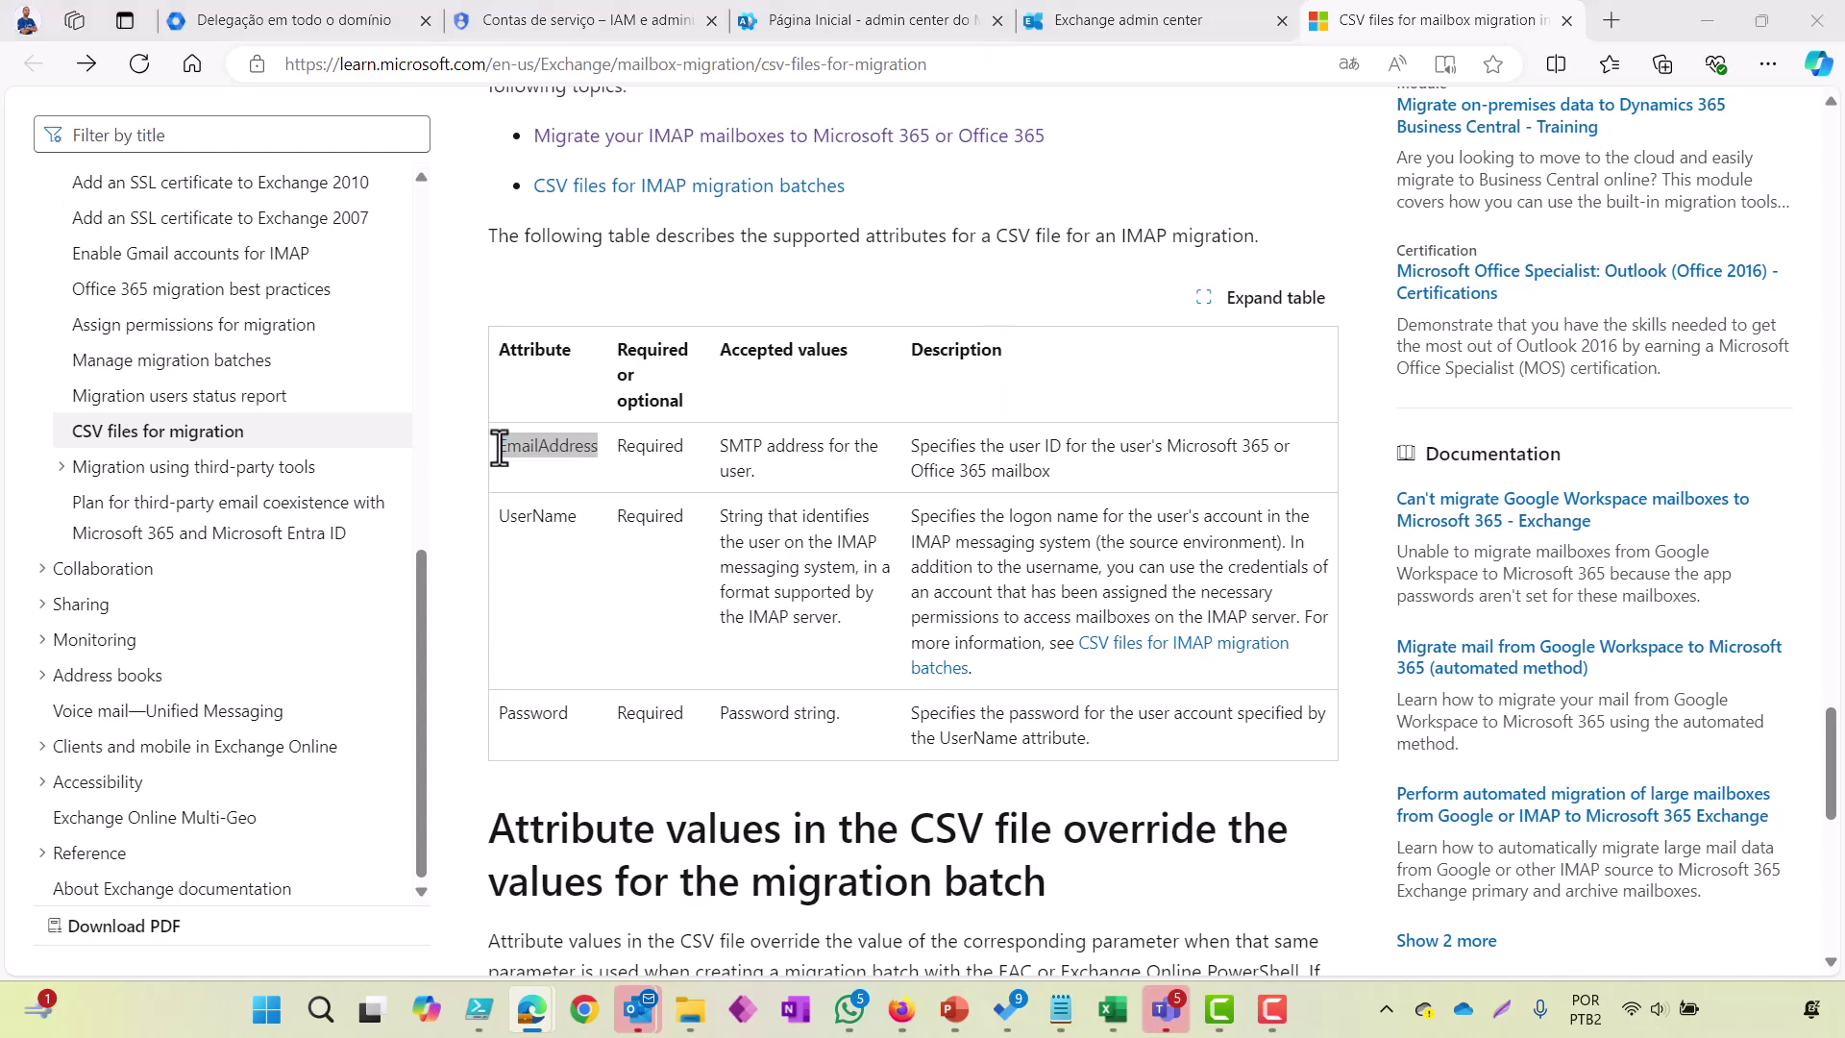
key(ctrl+v)
key(alt+Tab)
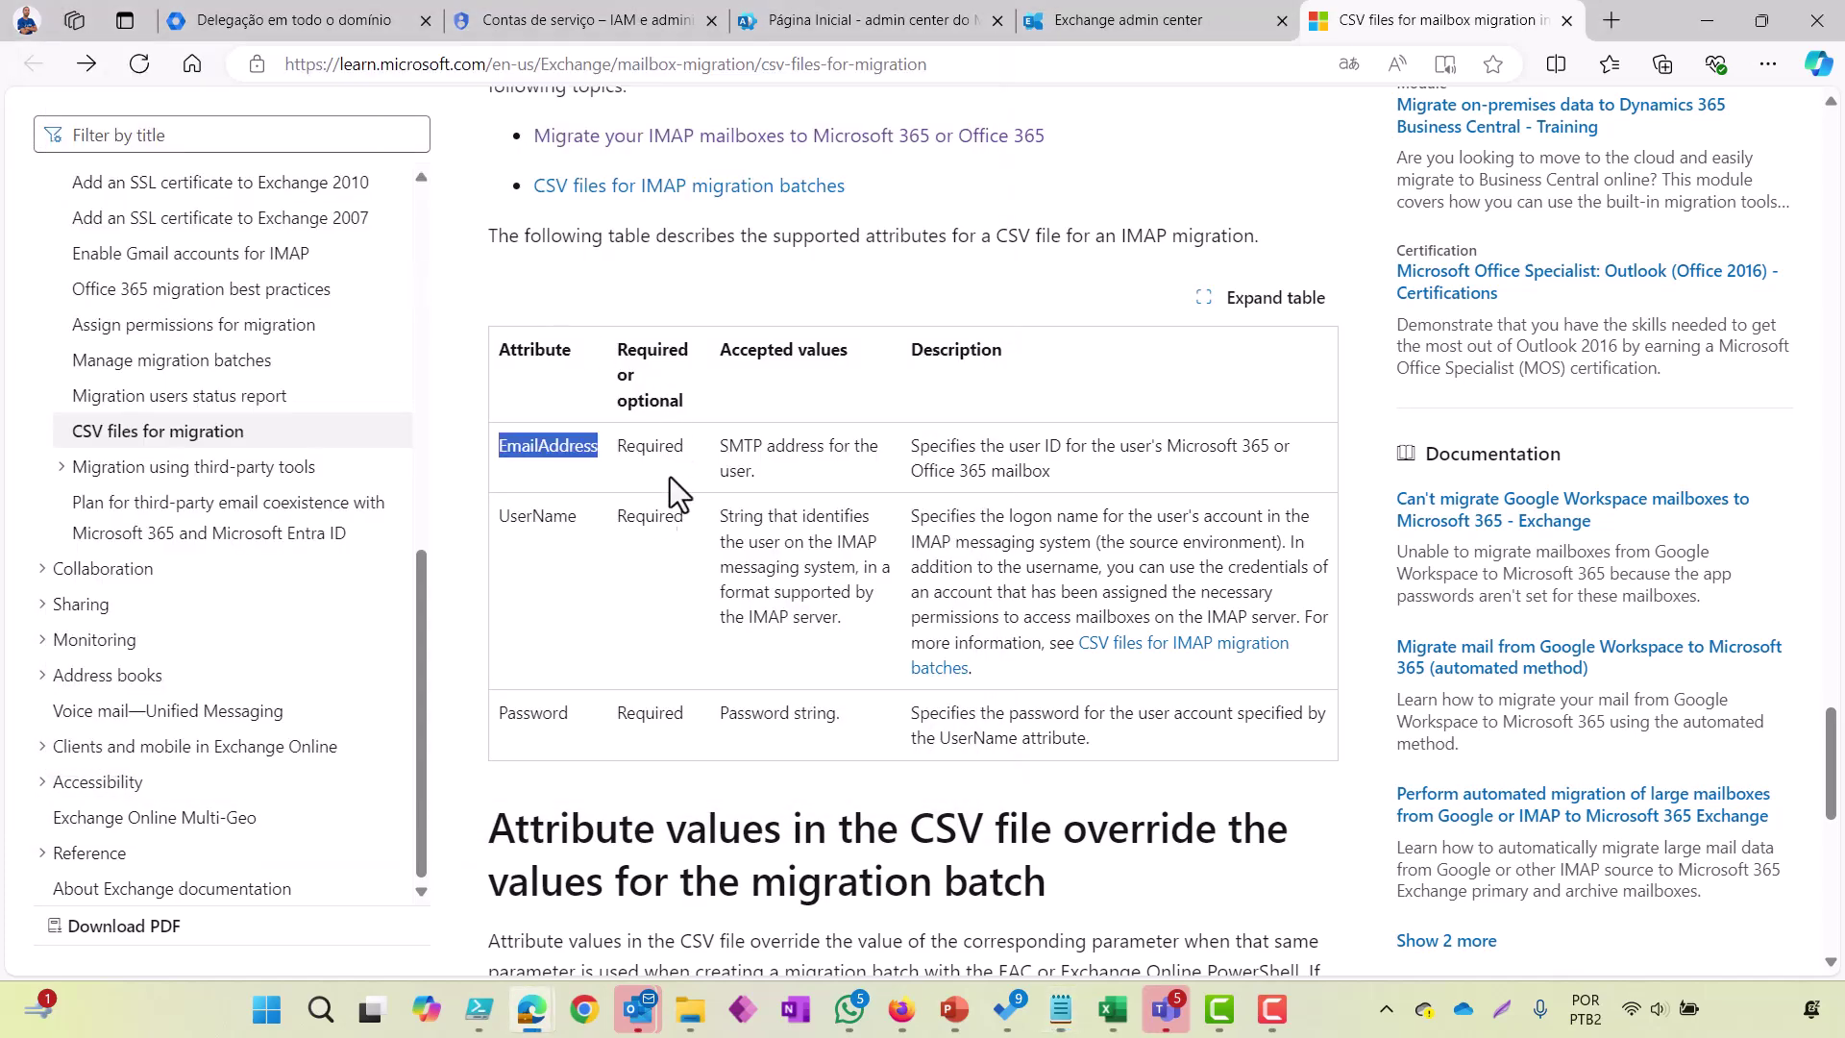
Step: Append UserName and Password to form the header EmailAddress,UserName,Password and start a new line
drag(584, 516, 499, 516)
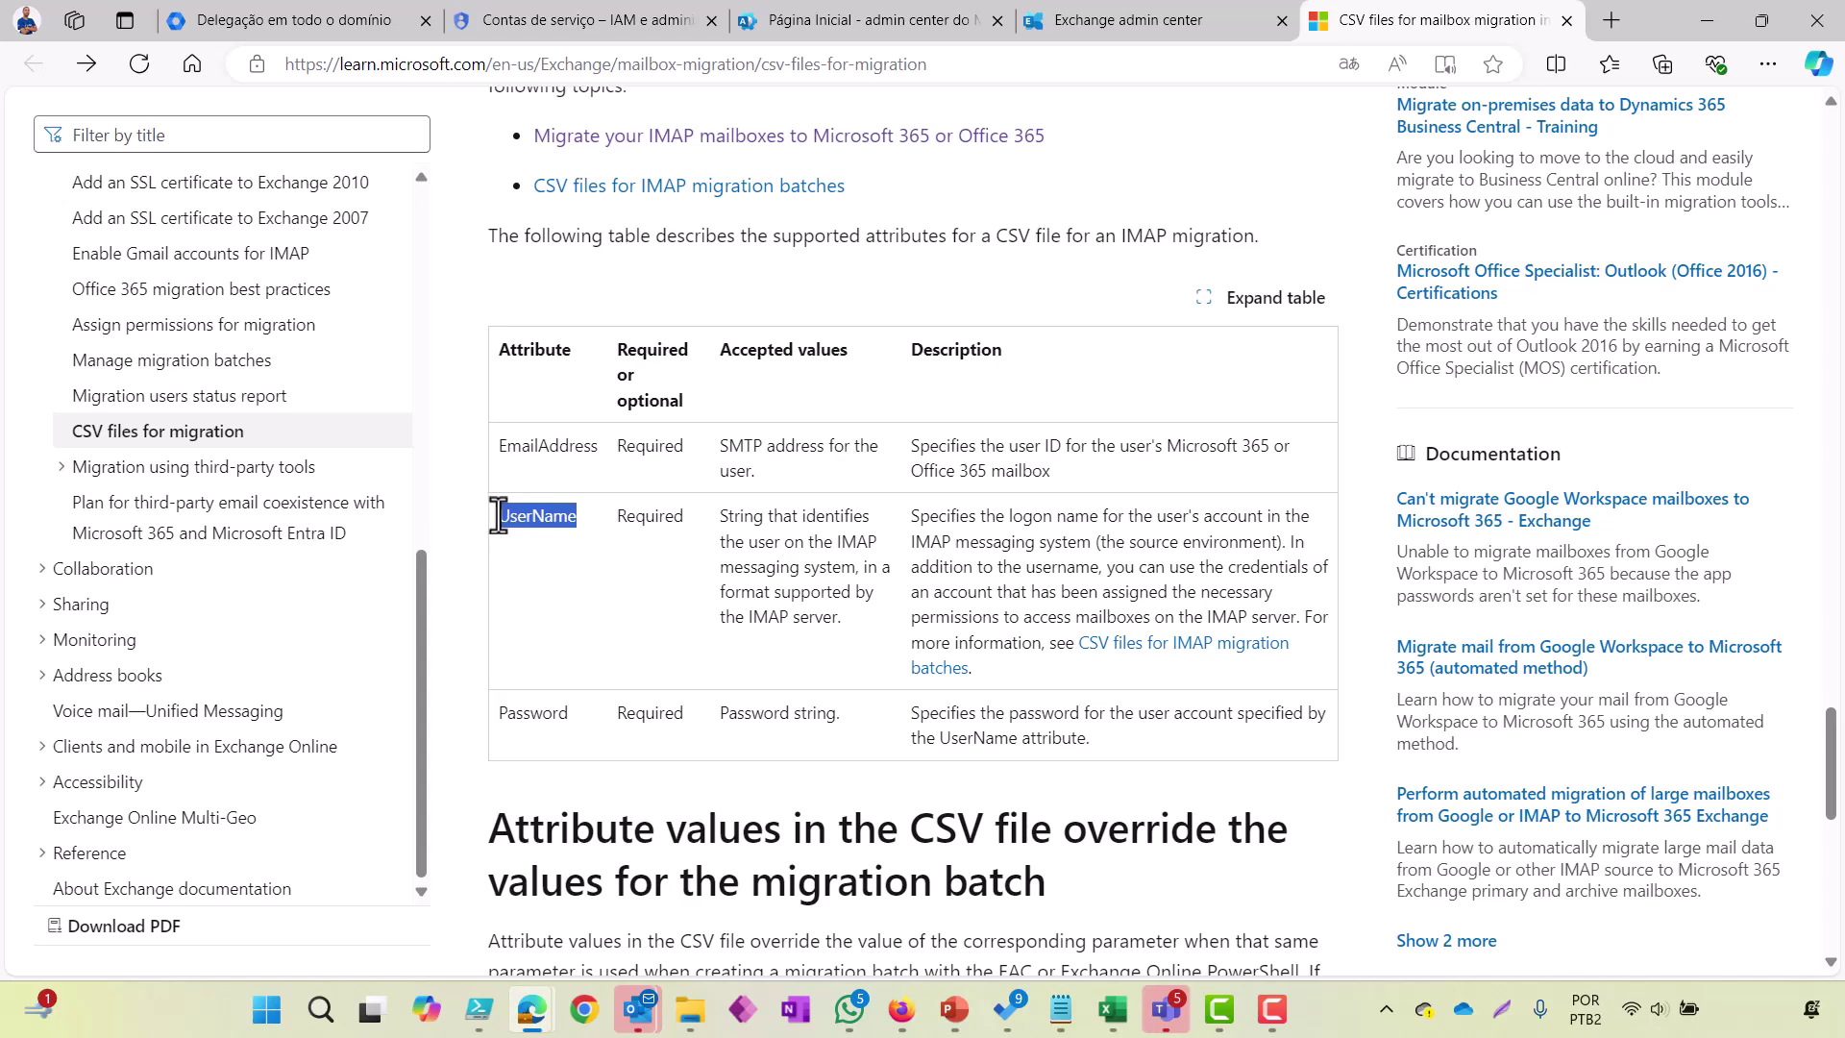
key(ctrl+c)
key(alt+Tab)
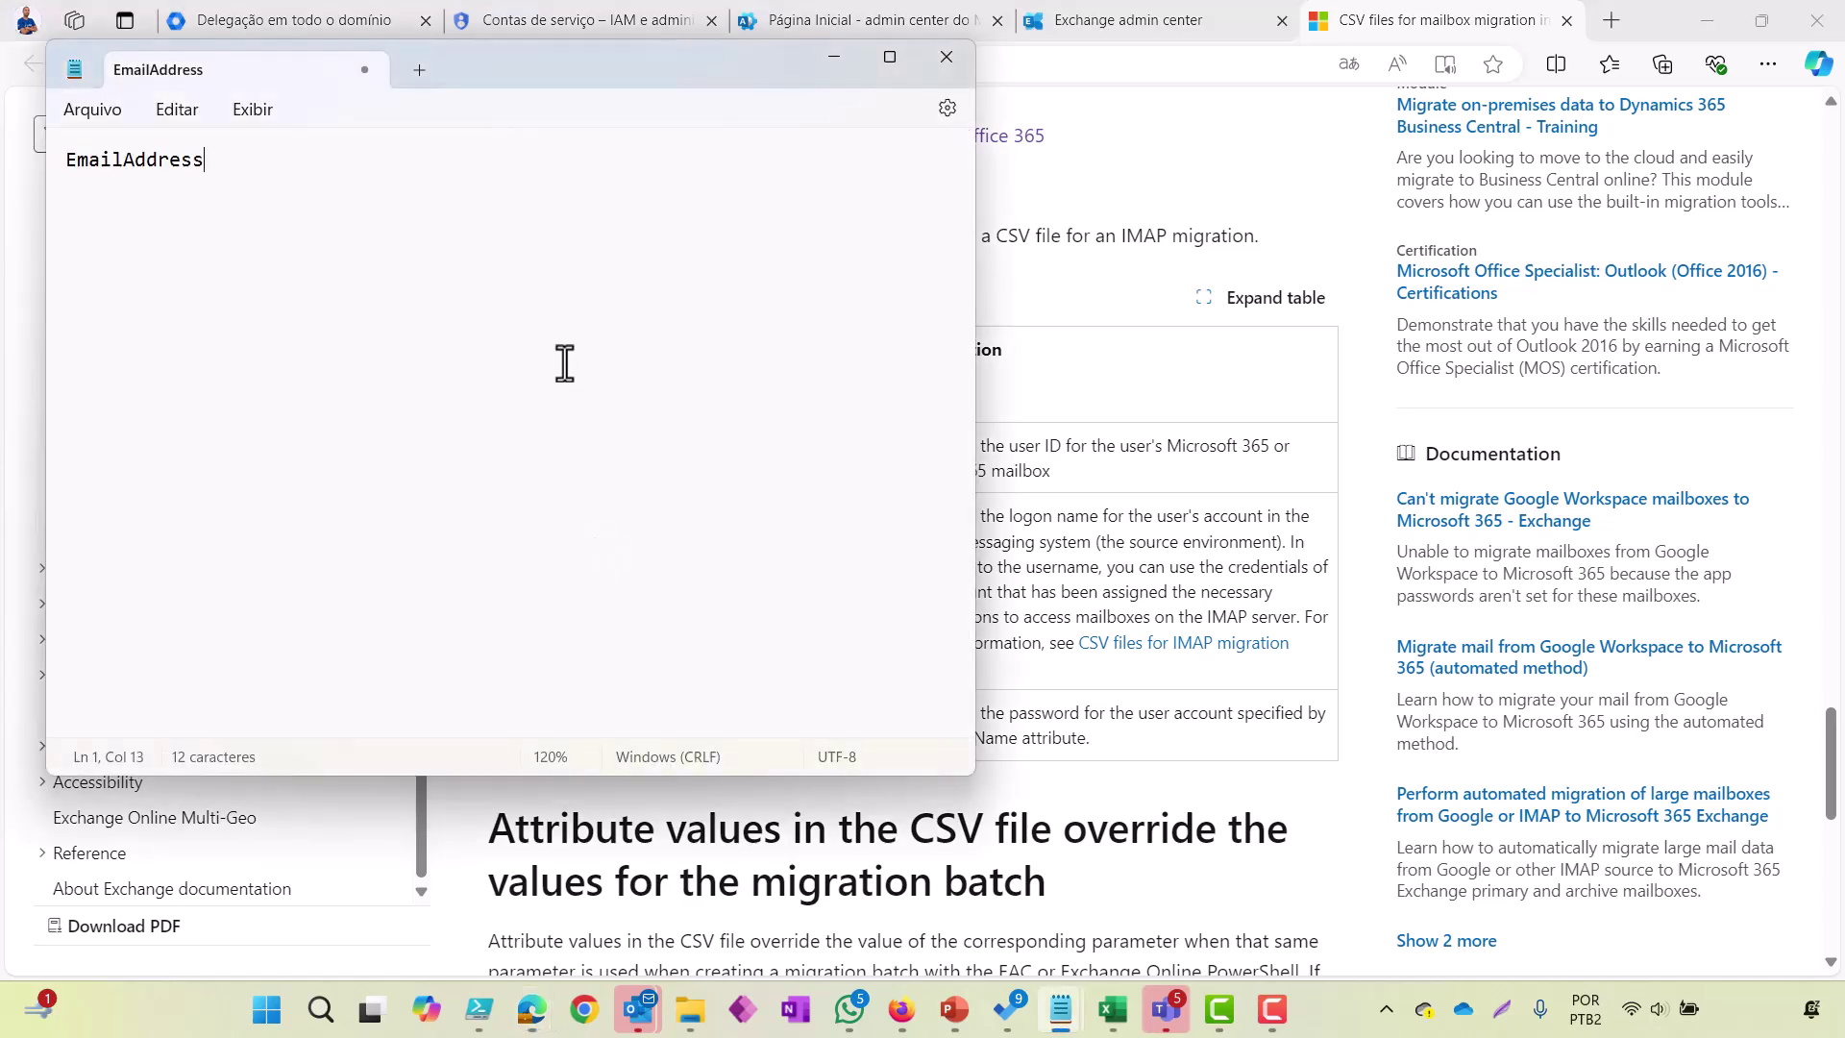
text(,)
key(ctrl+v)
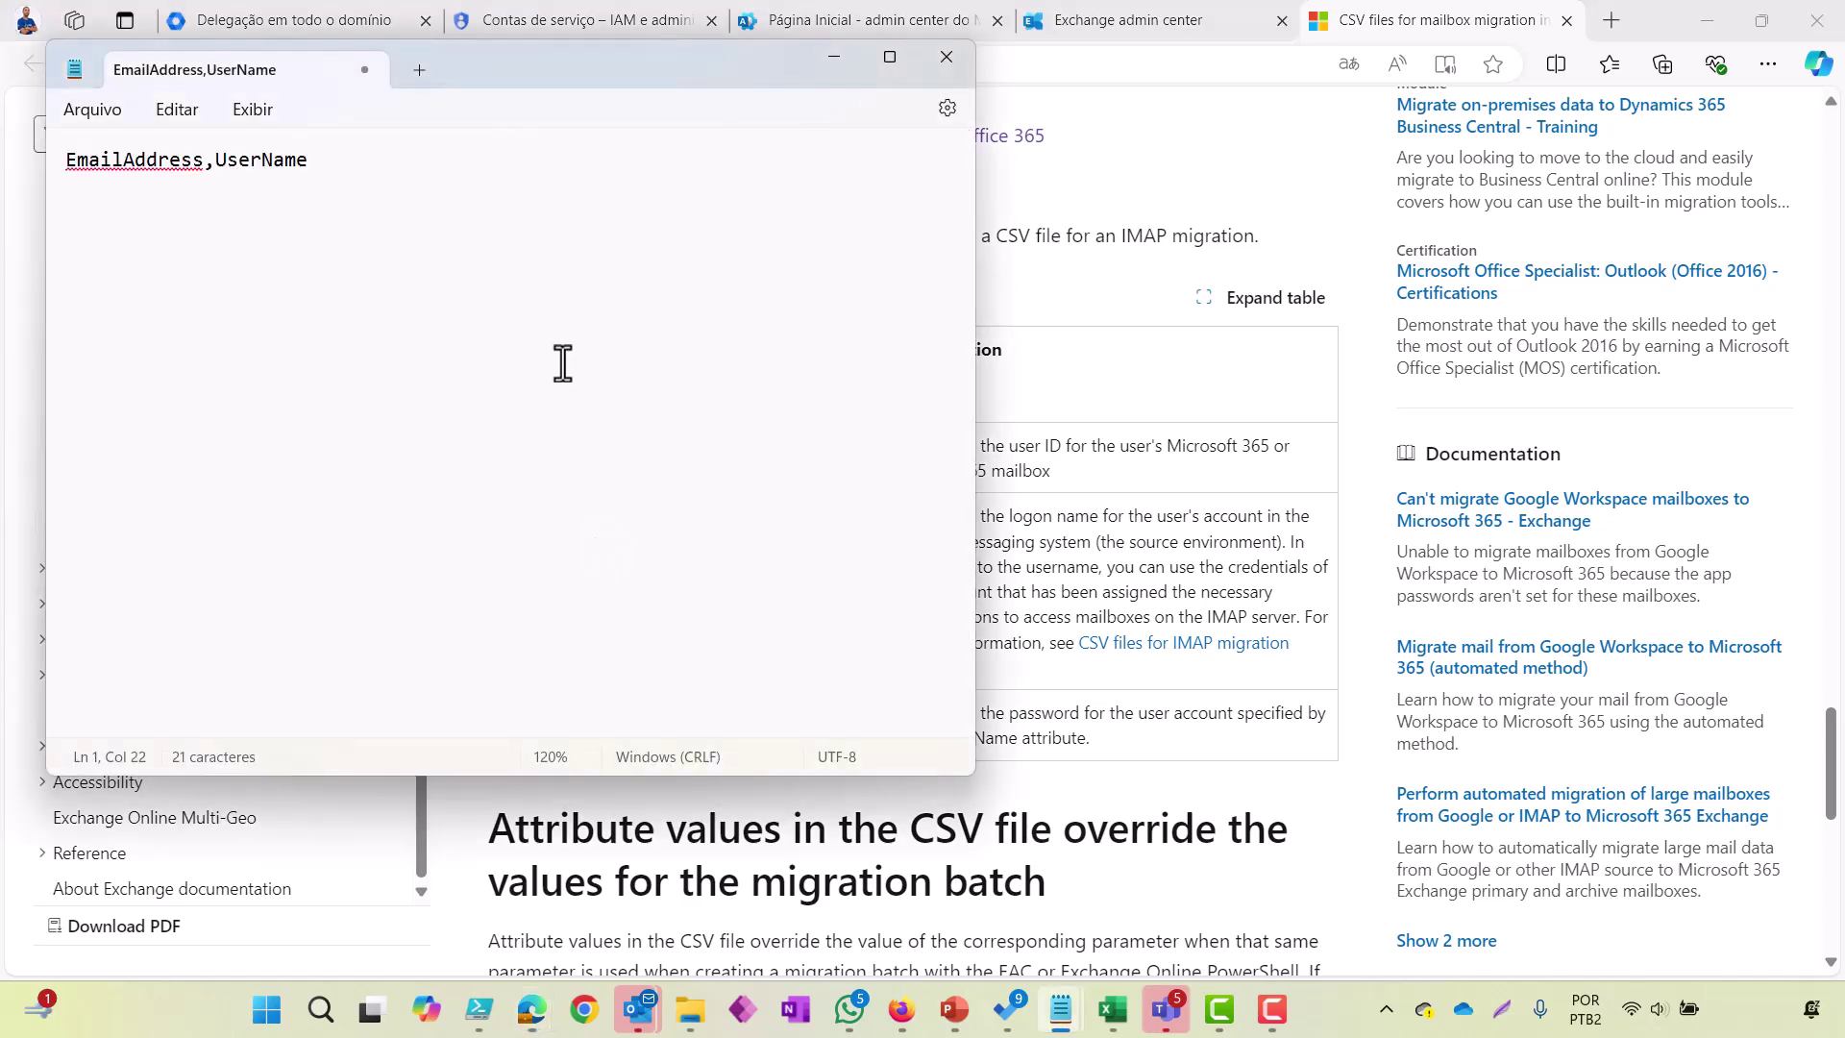
key(alt+Tab)
drag(570, 715, 499, 717)
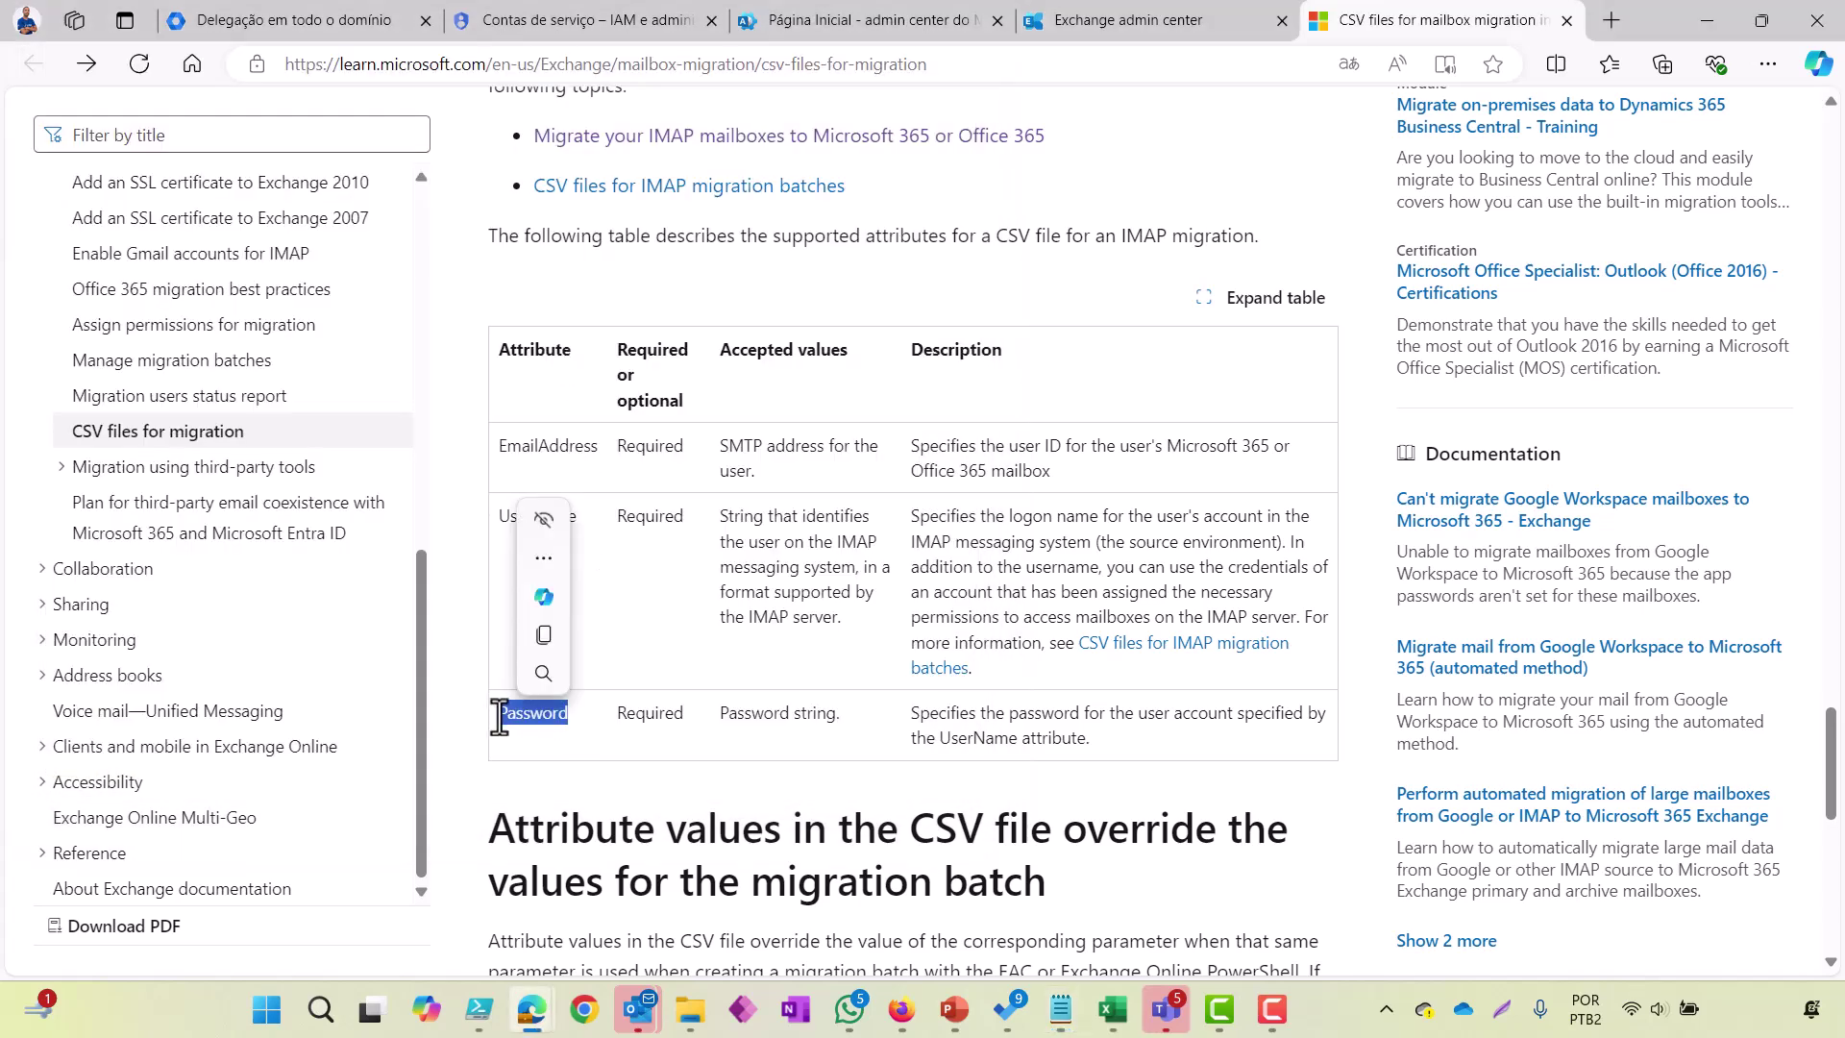
key(ctrl+c)
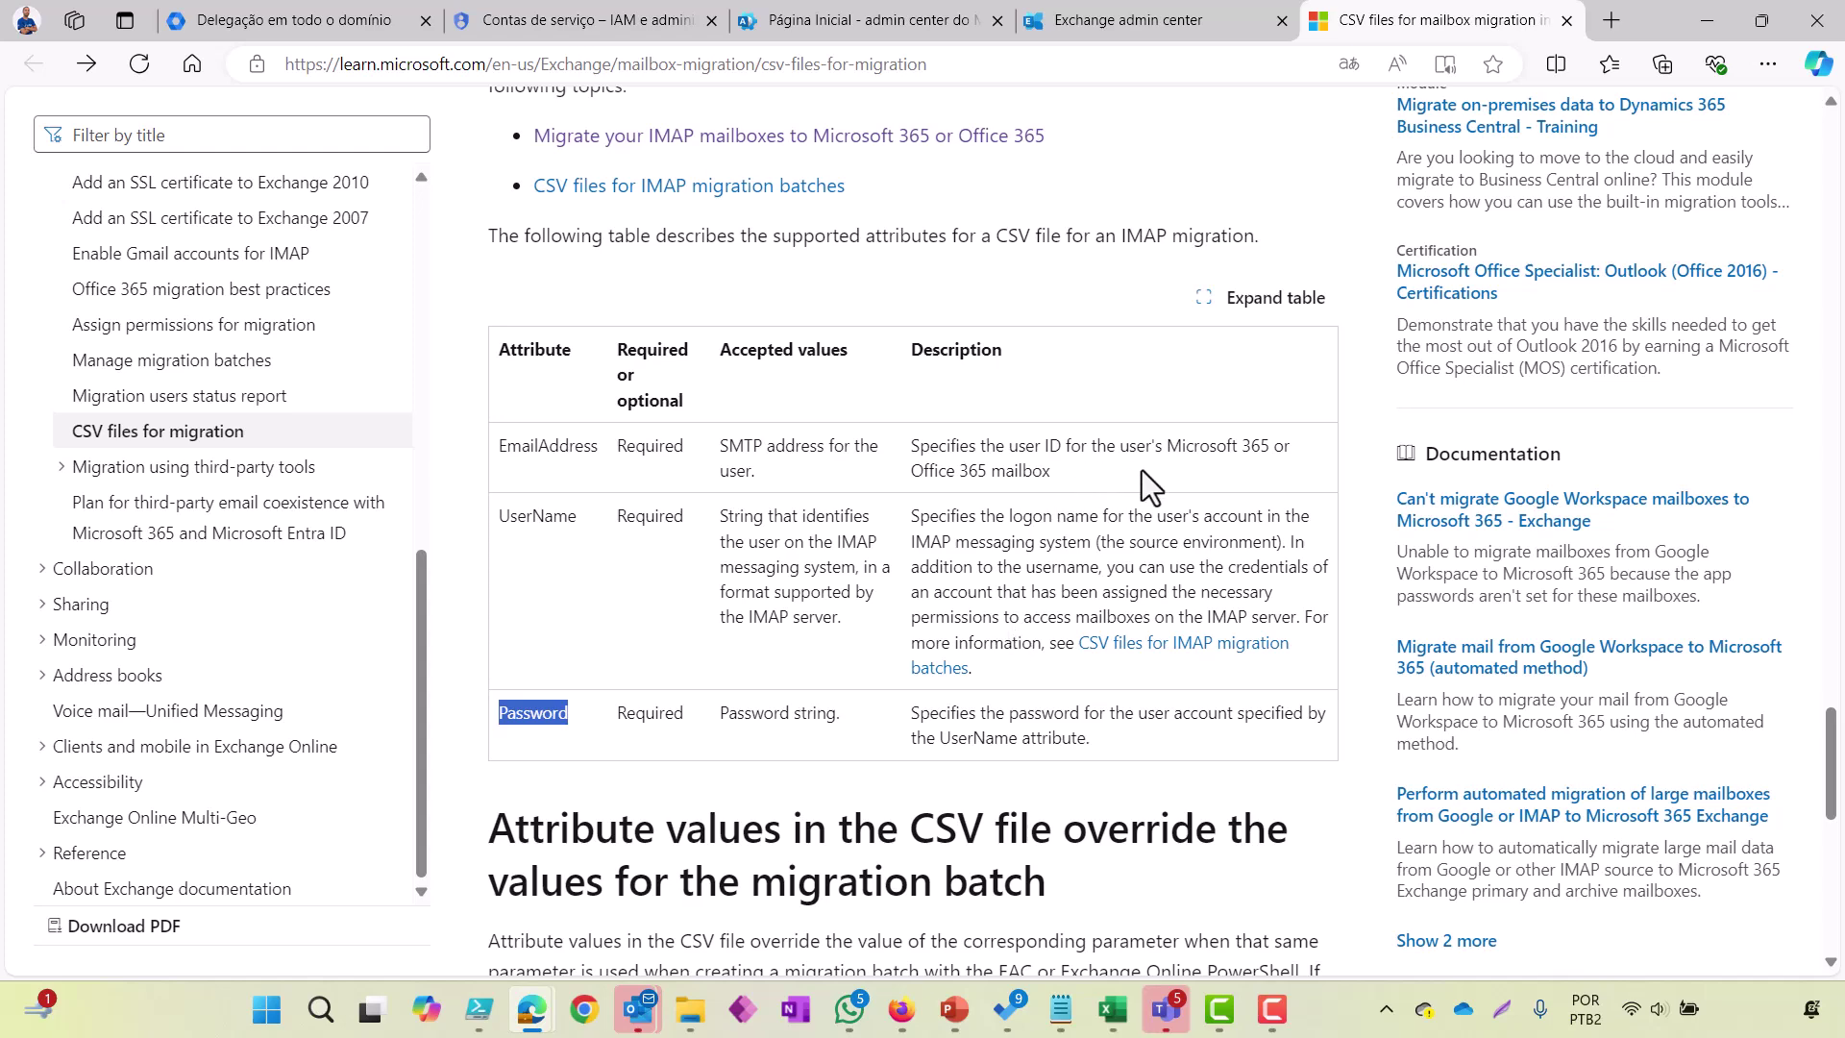
key(alt+Tab)
key(ctrl+v)
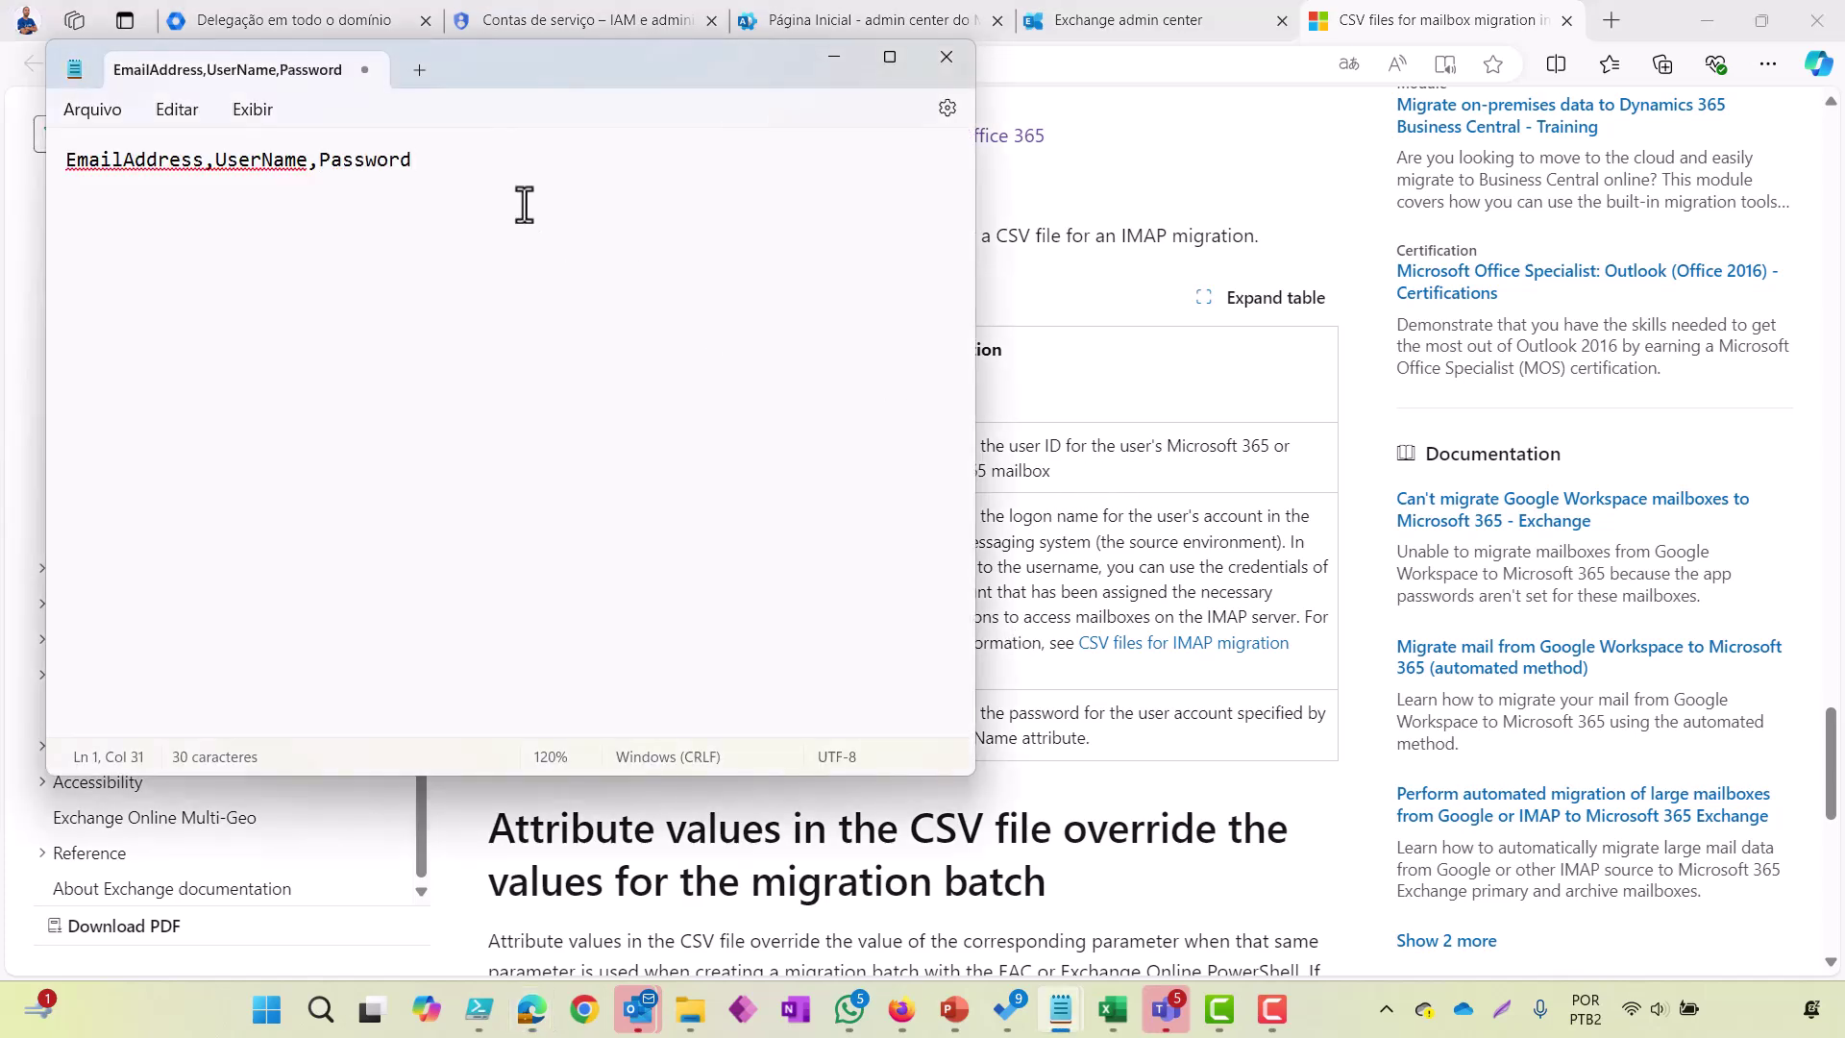
key(Return)
click(1046, 455)
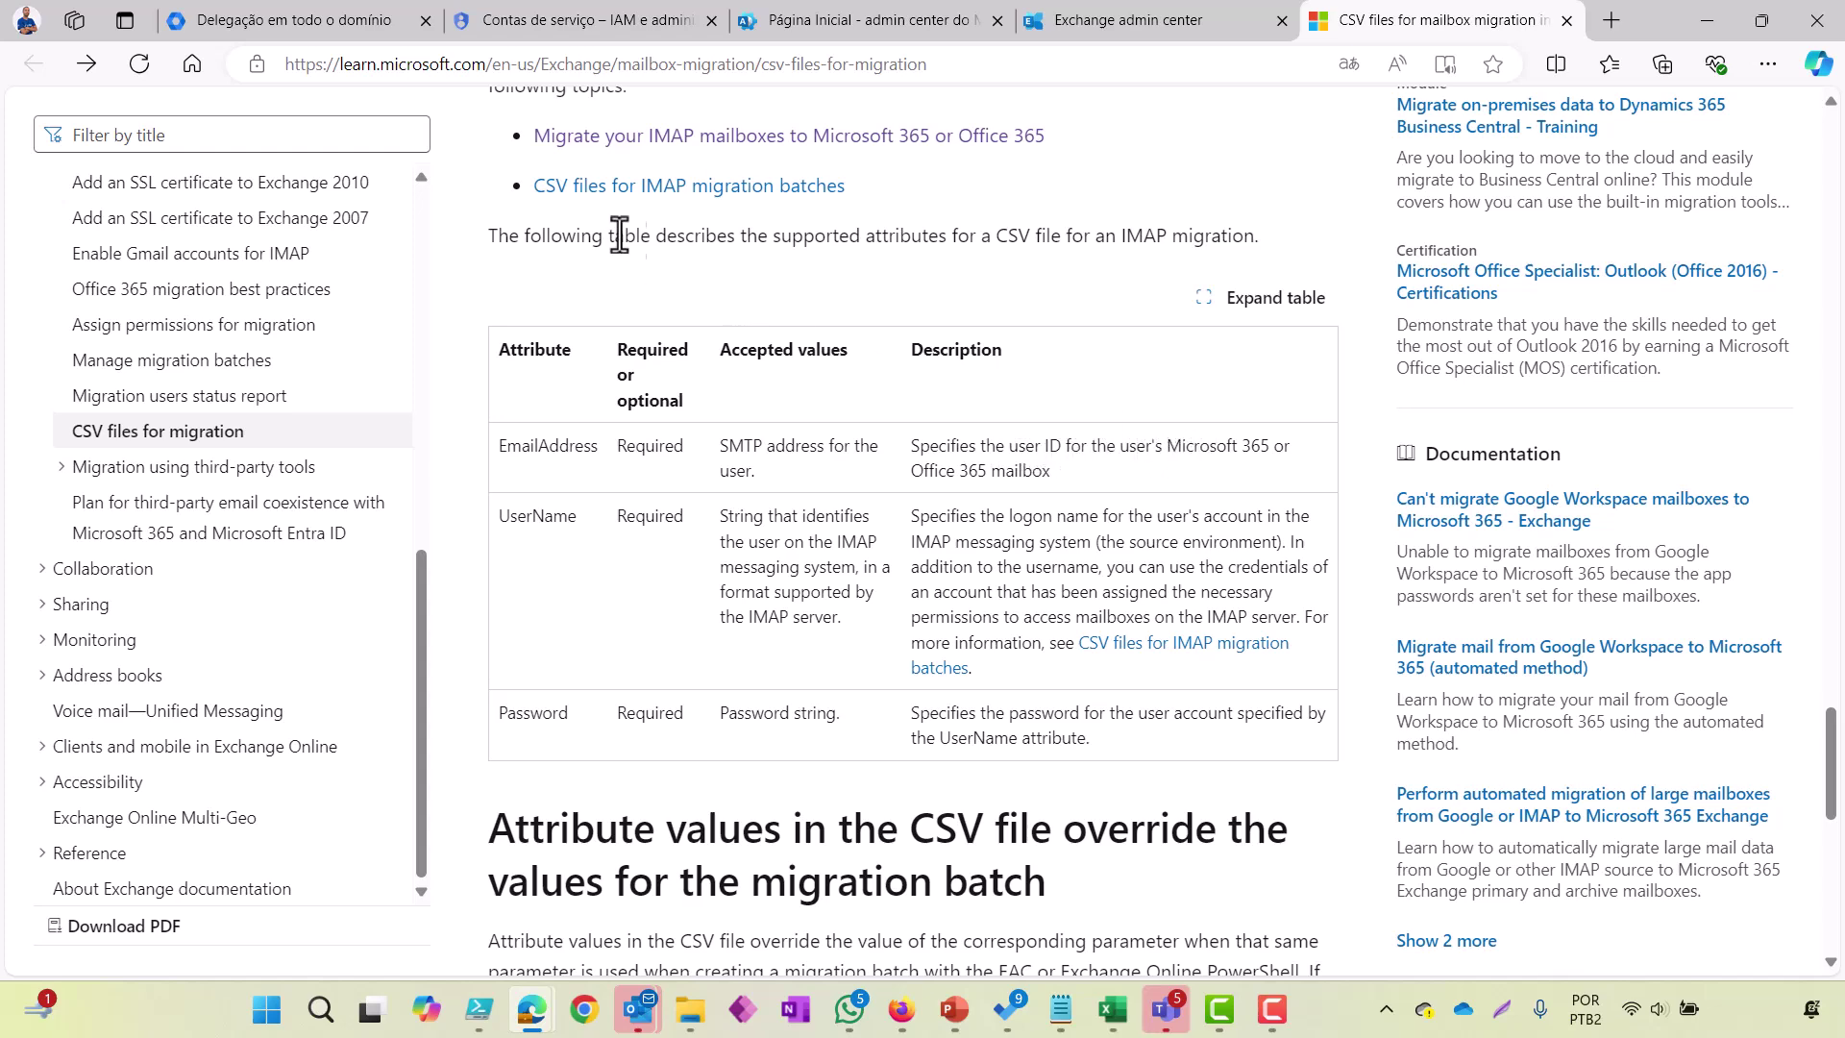
Step: Open the Active users list in Microsoft 365 admin center
click(842, 33)
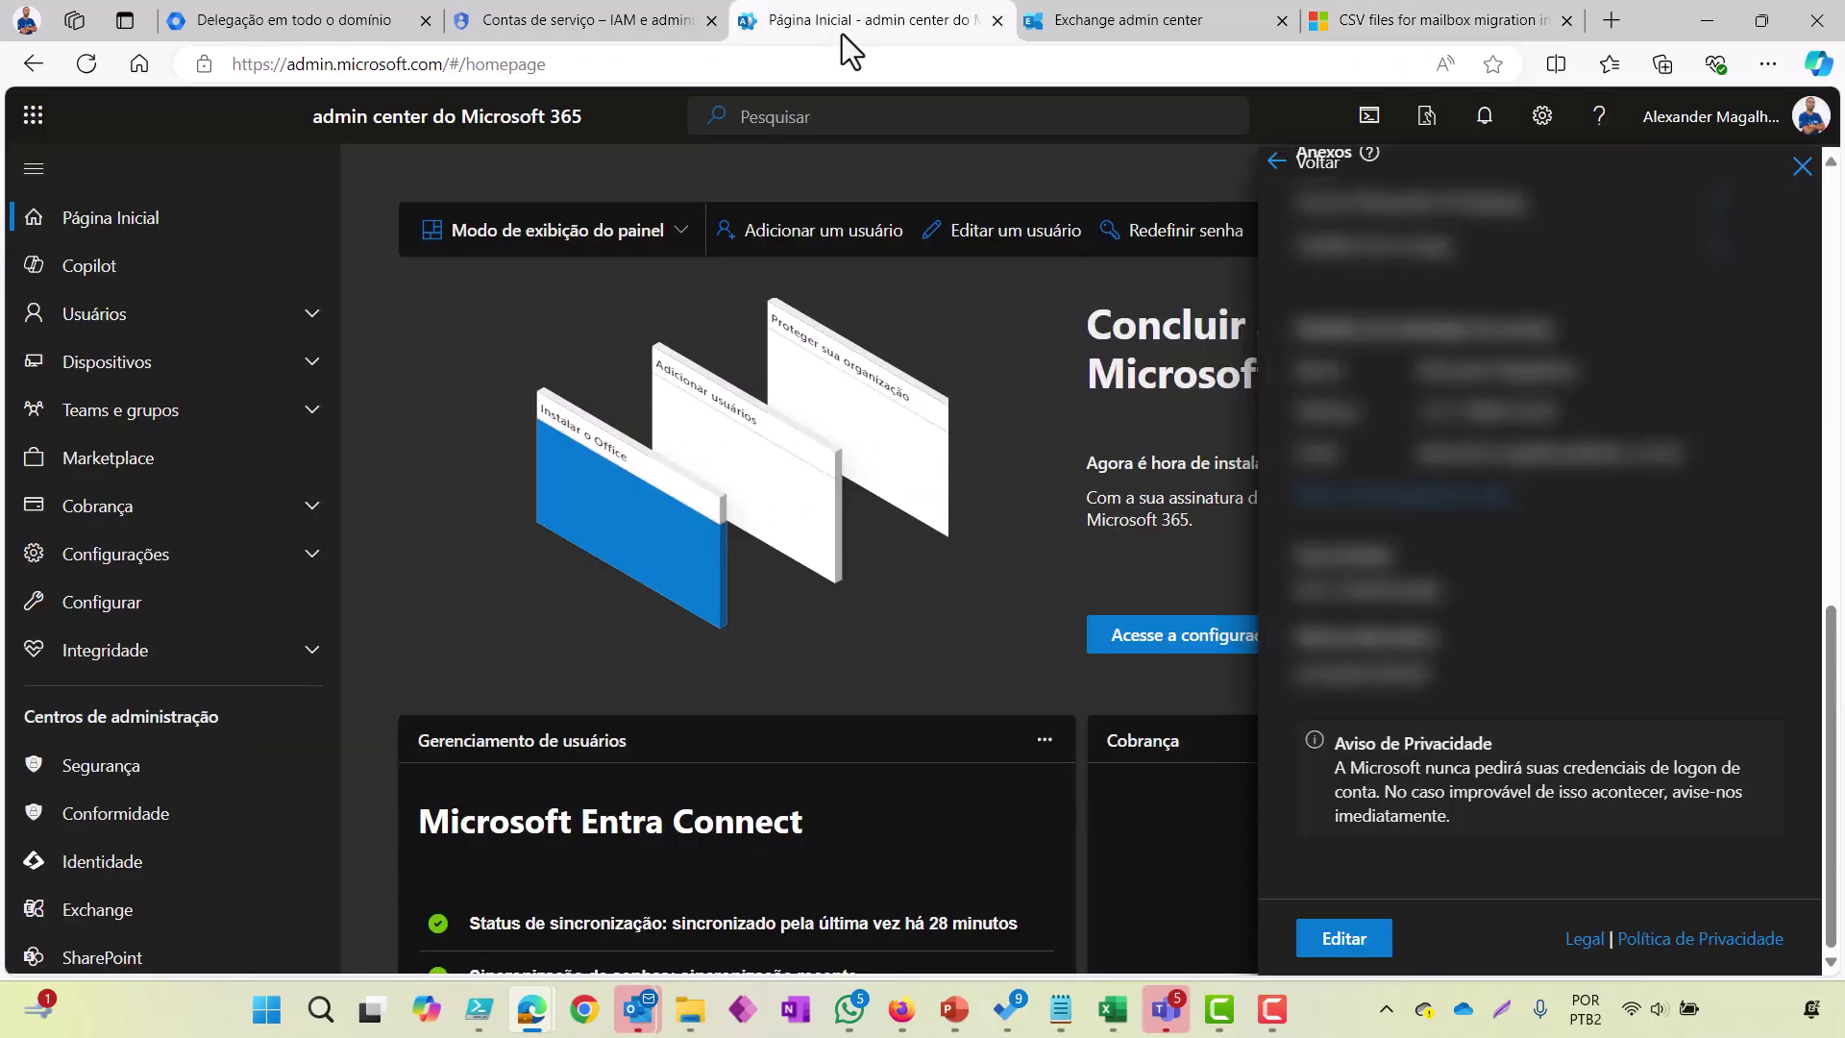
click(165, 325)
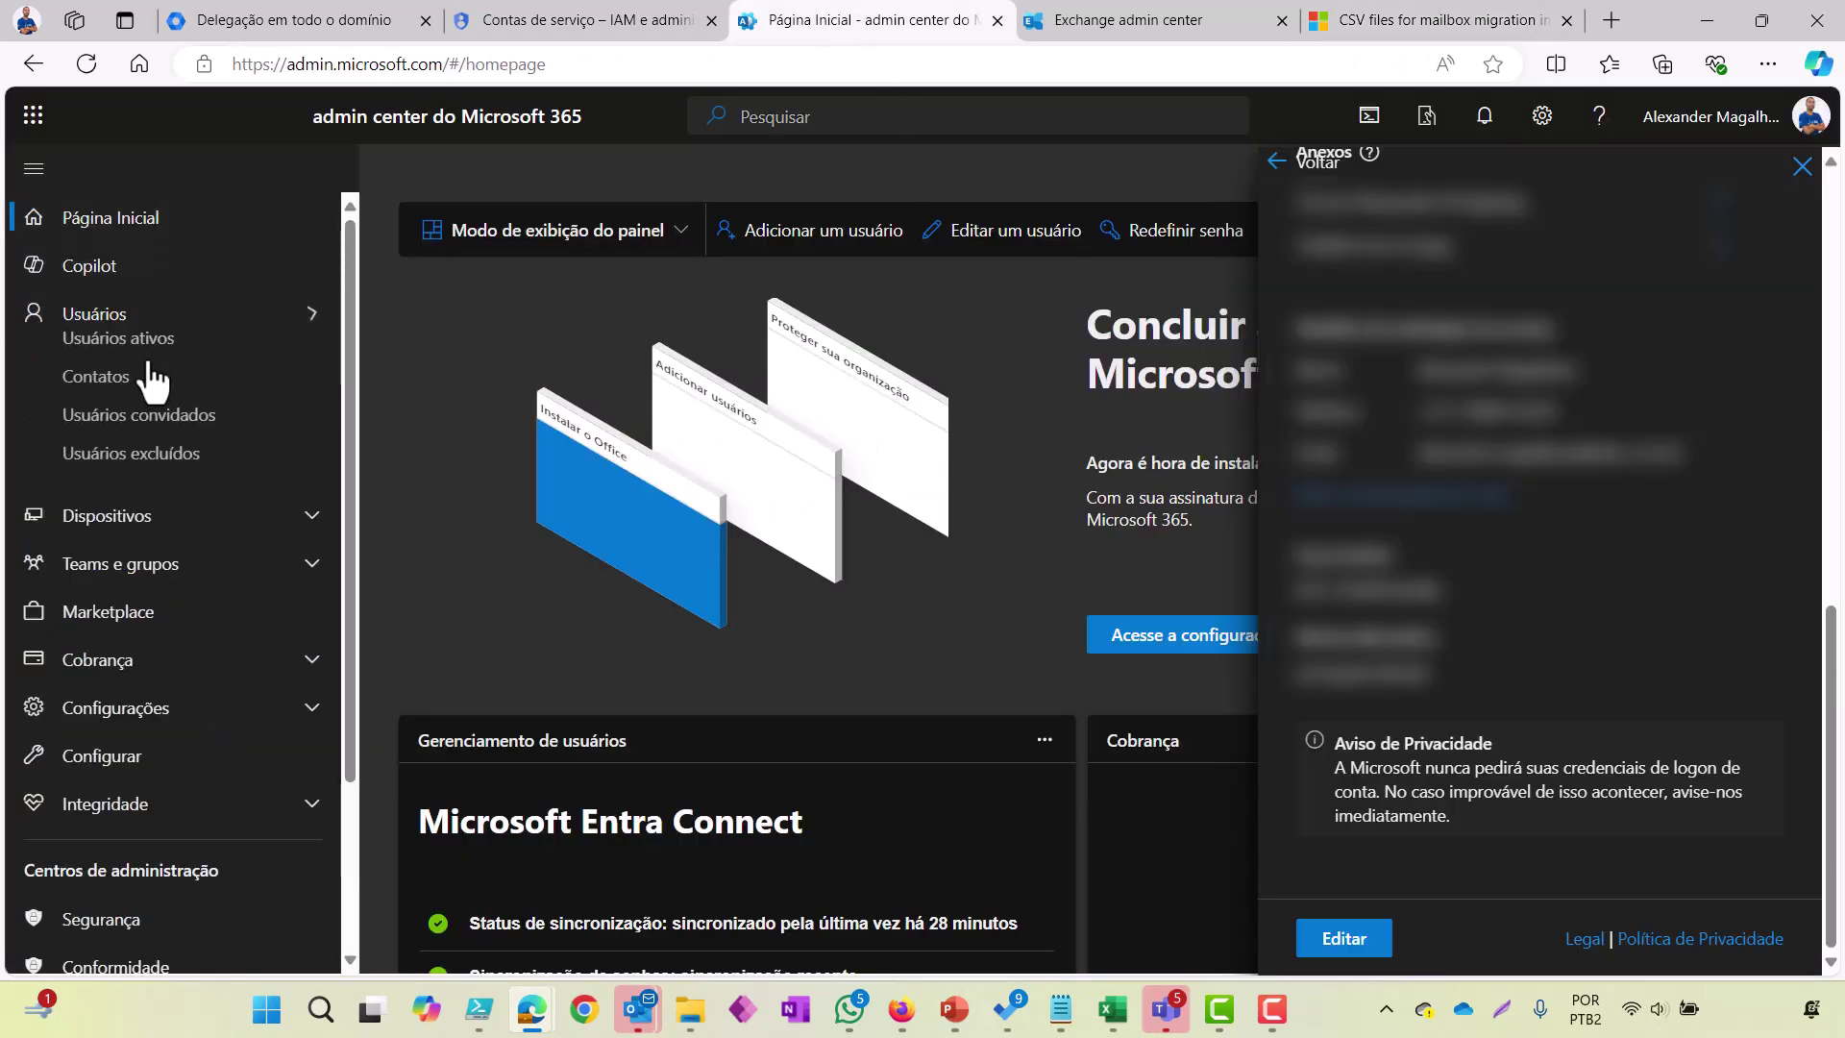
click(164, 358)
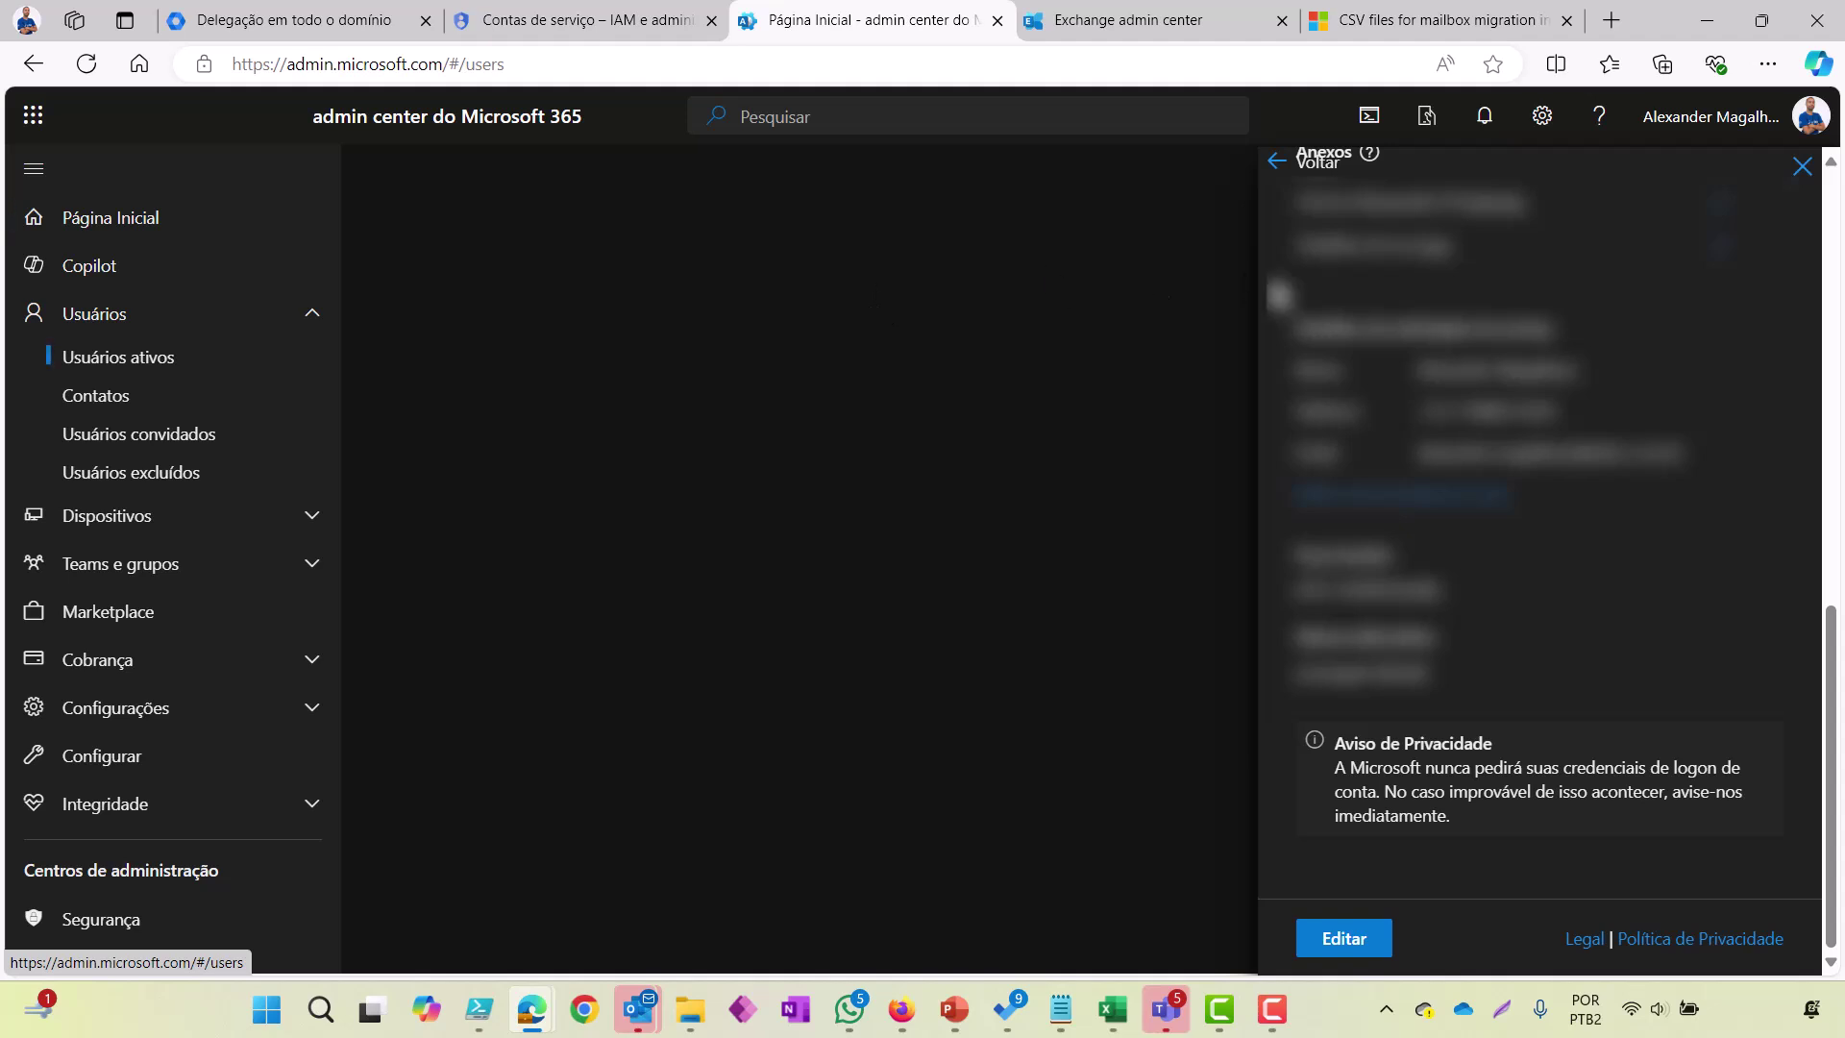
click(1803, 171)
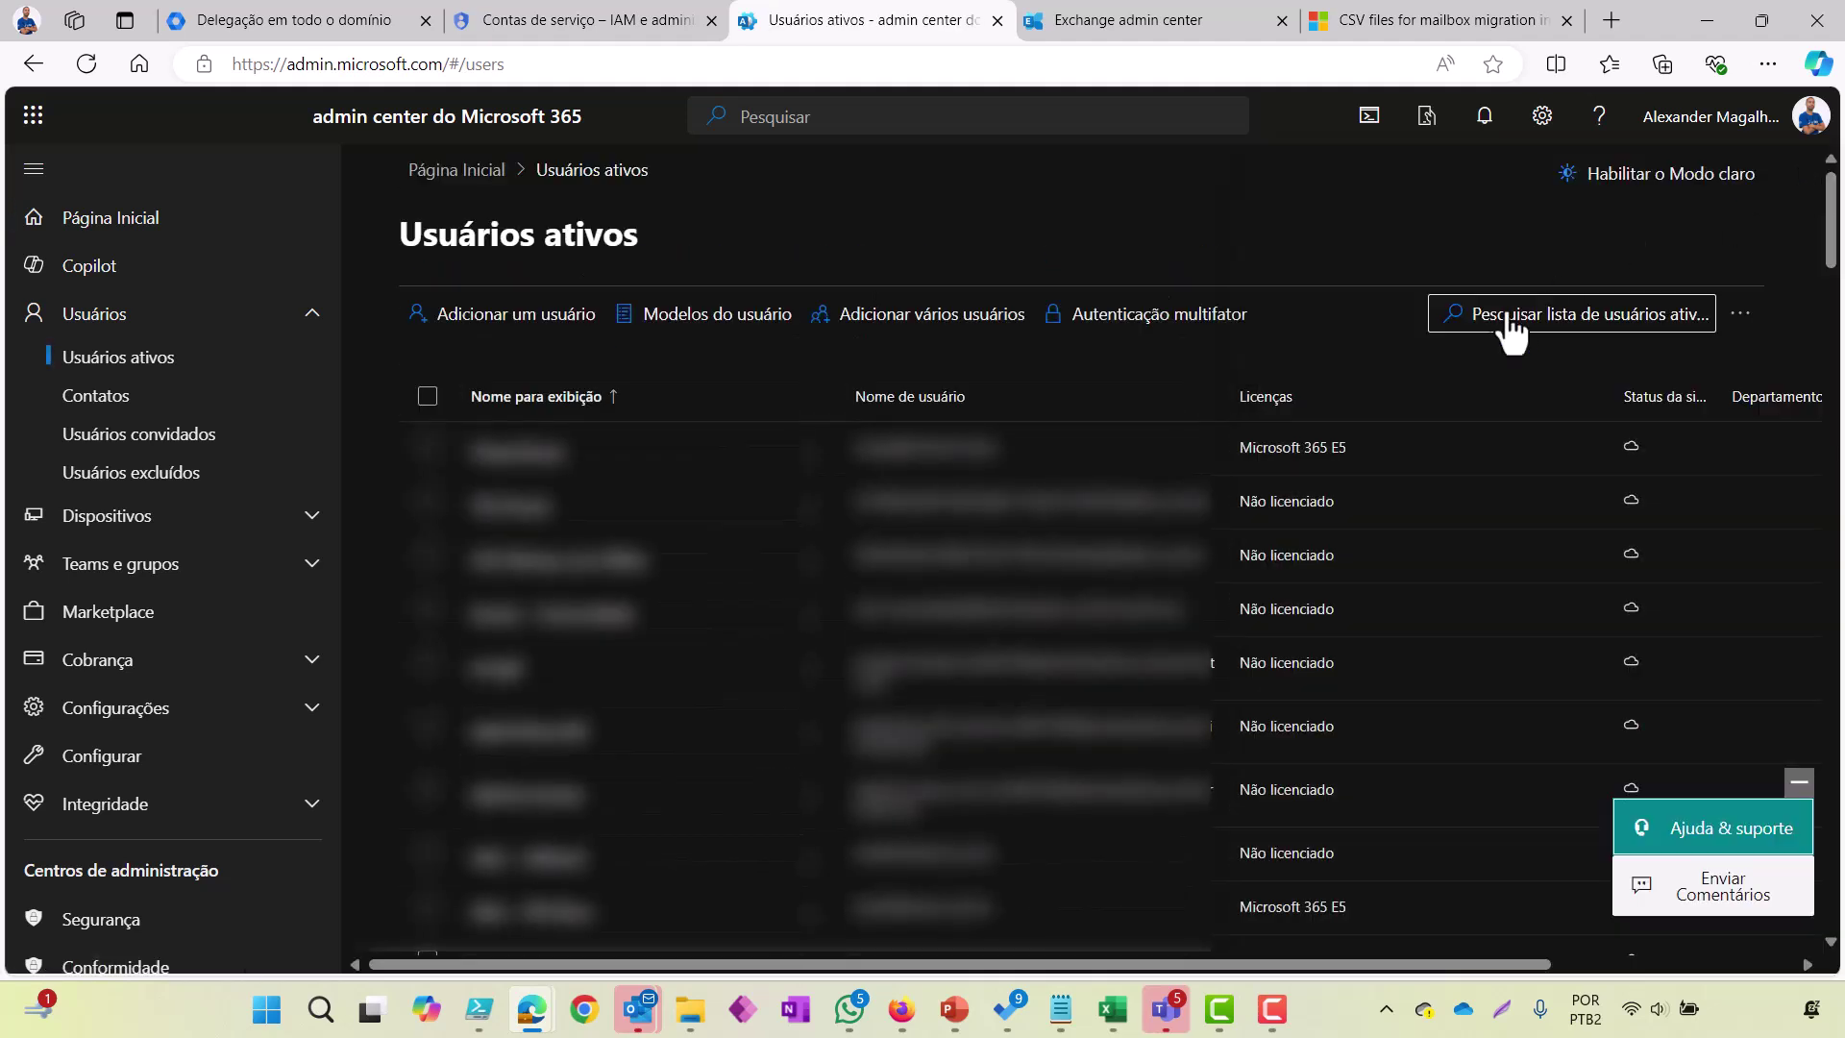
Step: Search for the migration test user, open their details, and copy their username/e-mail address
click(1510, 318)
text(alan)
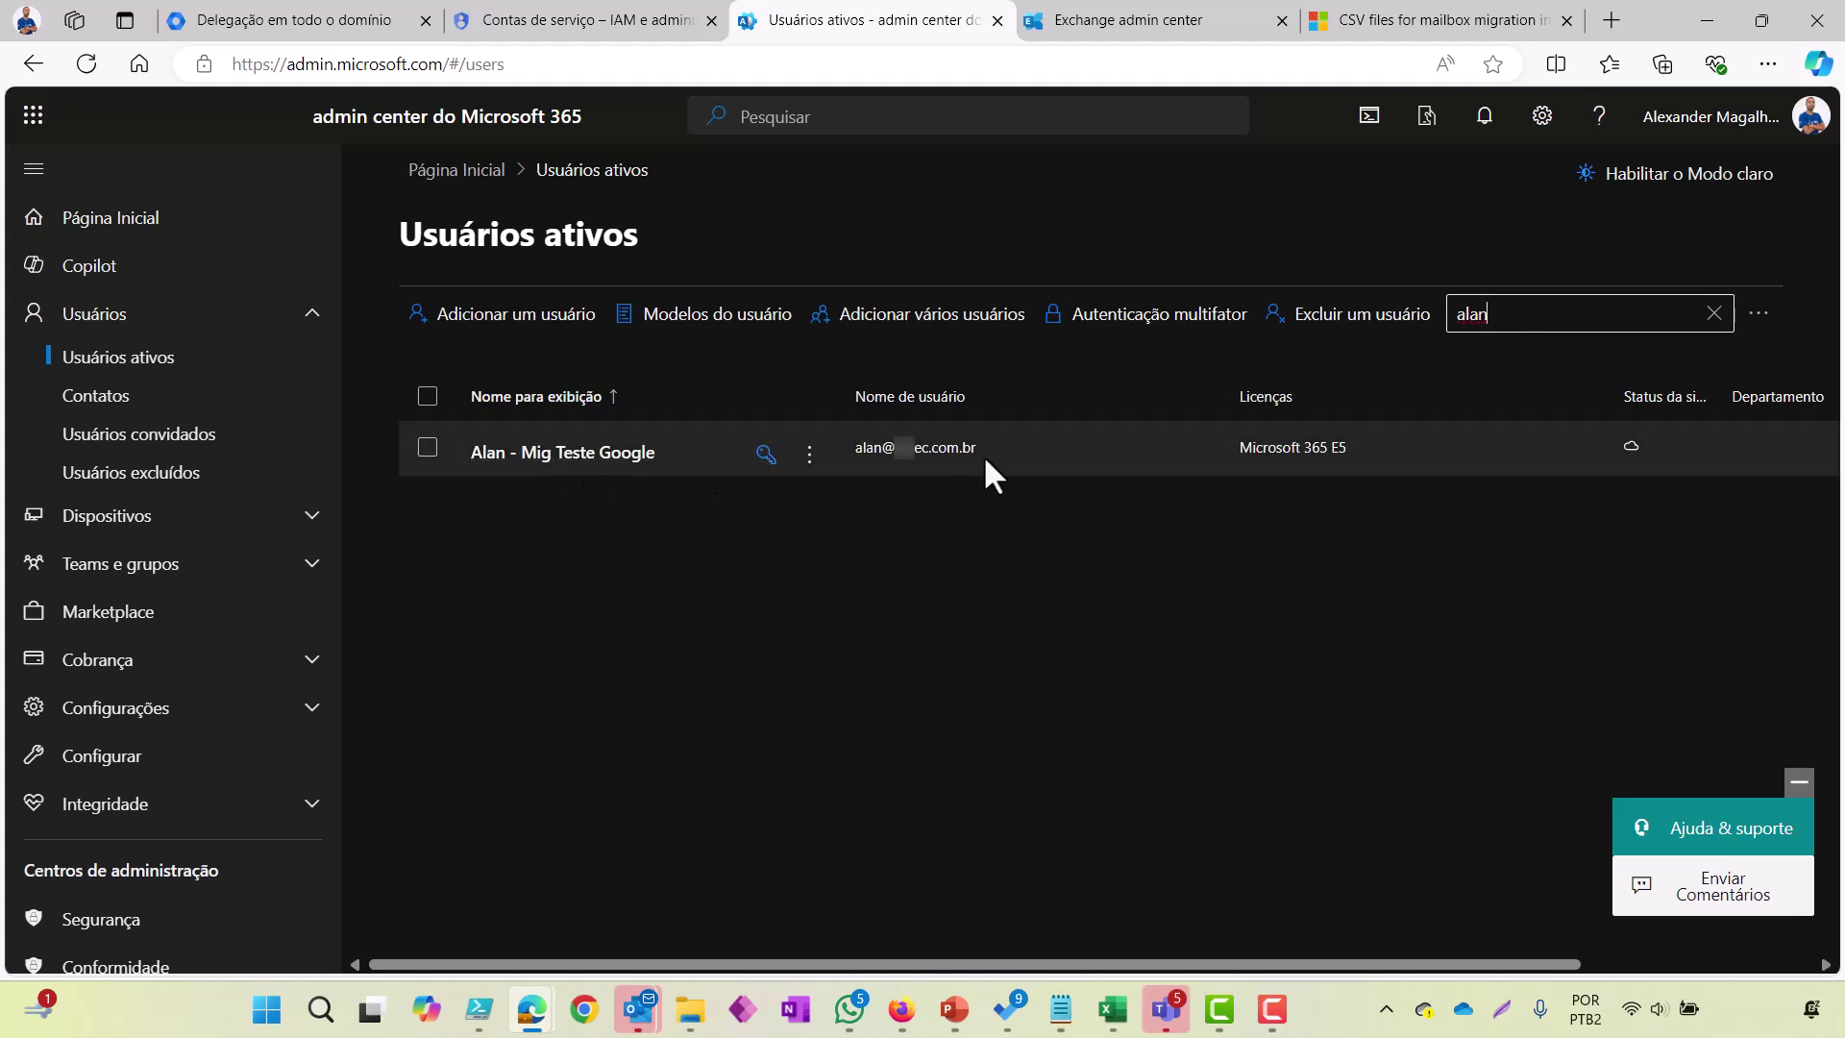
click(879, 453)
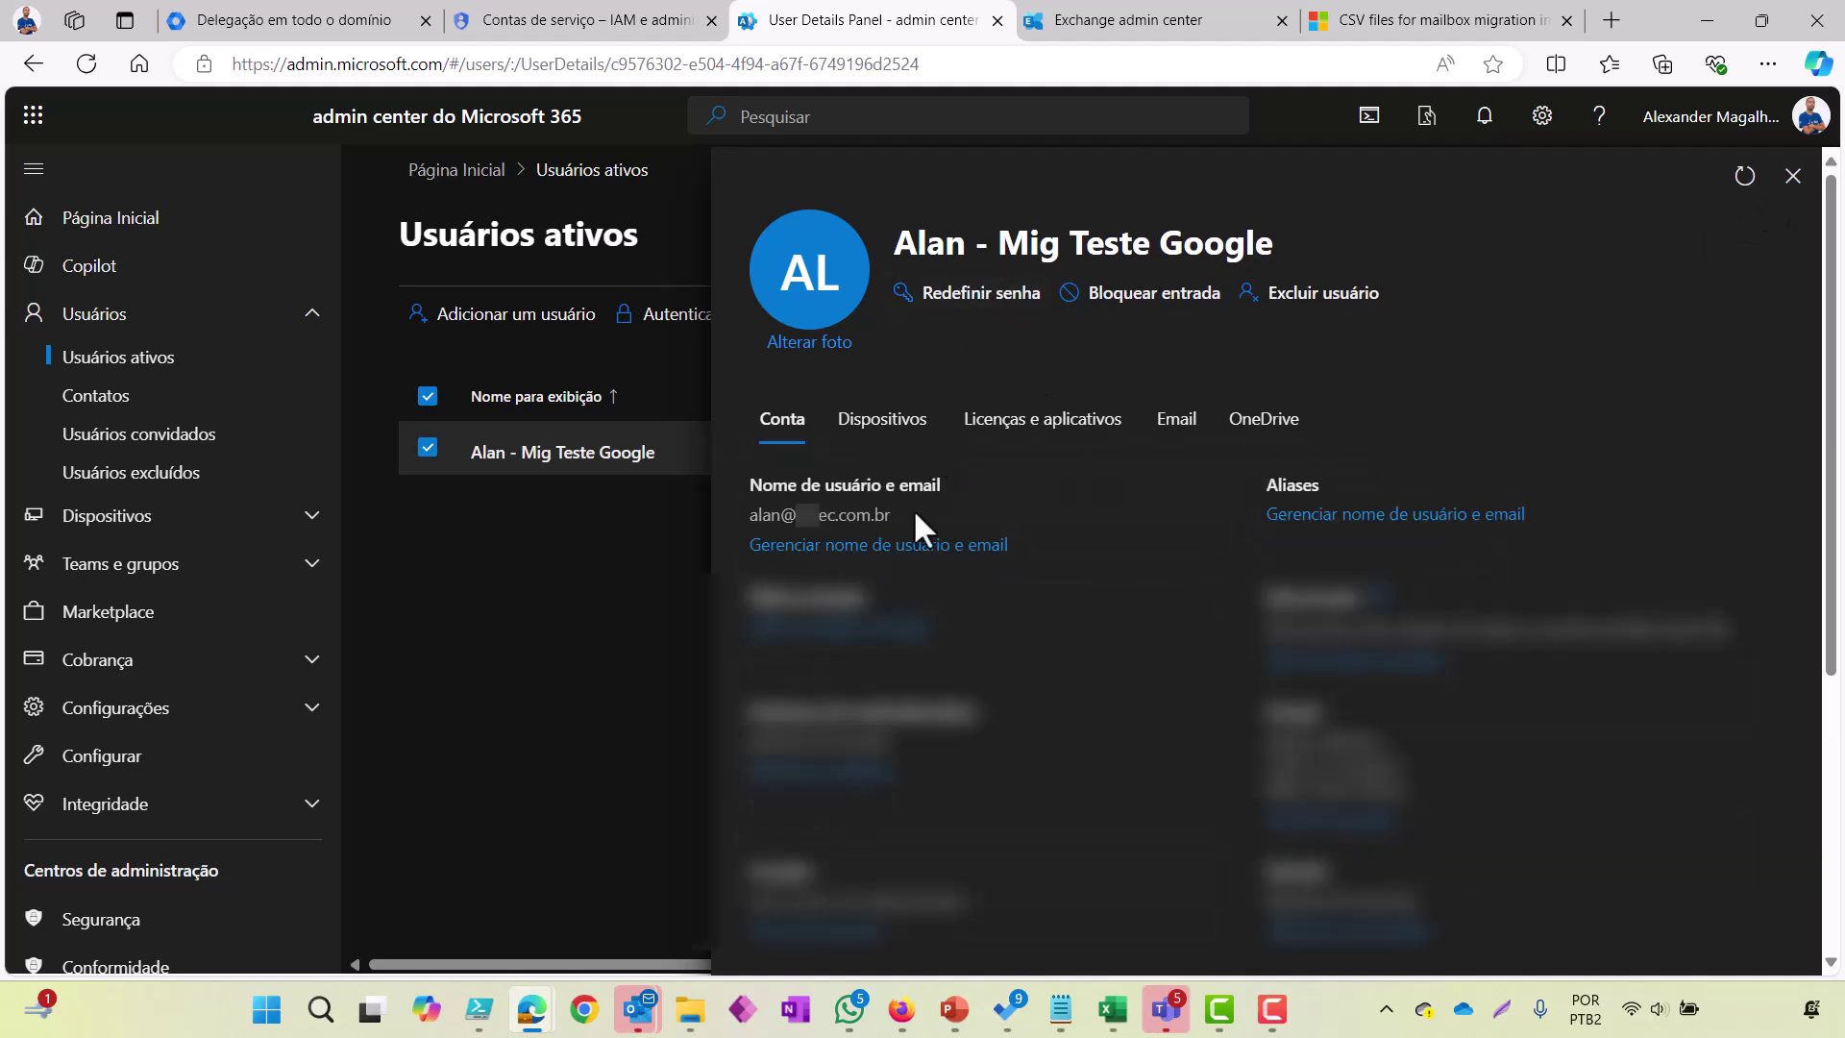
drag(846, 515, 752, 525)
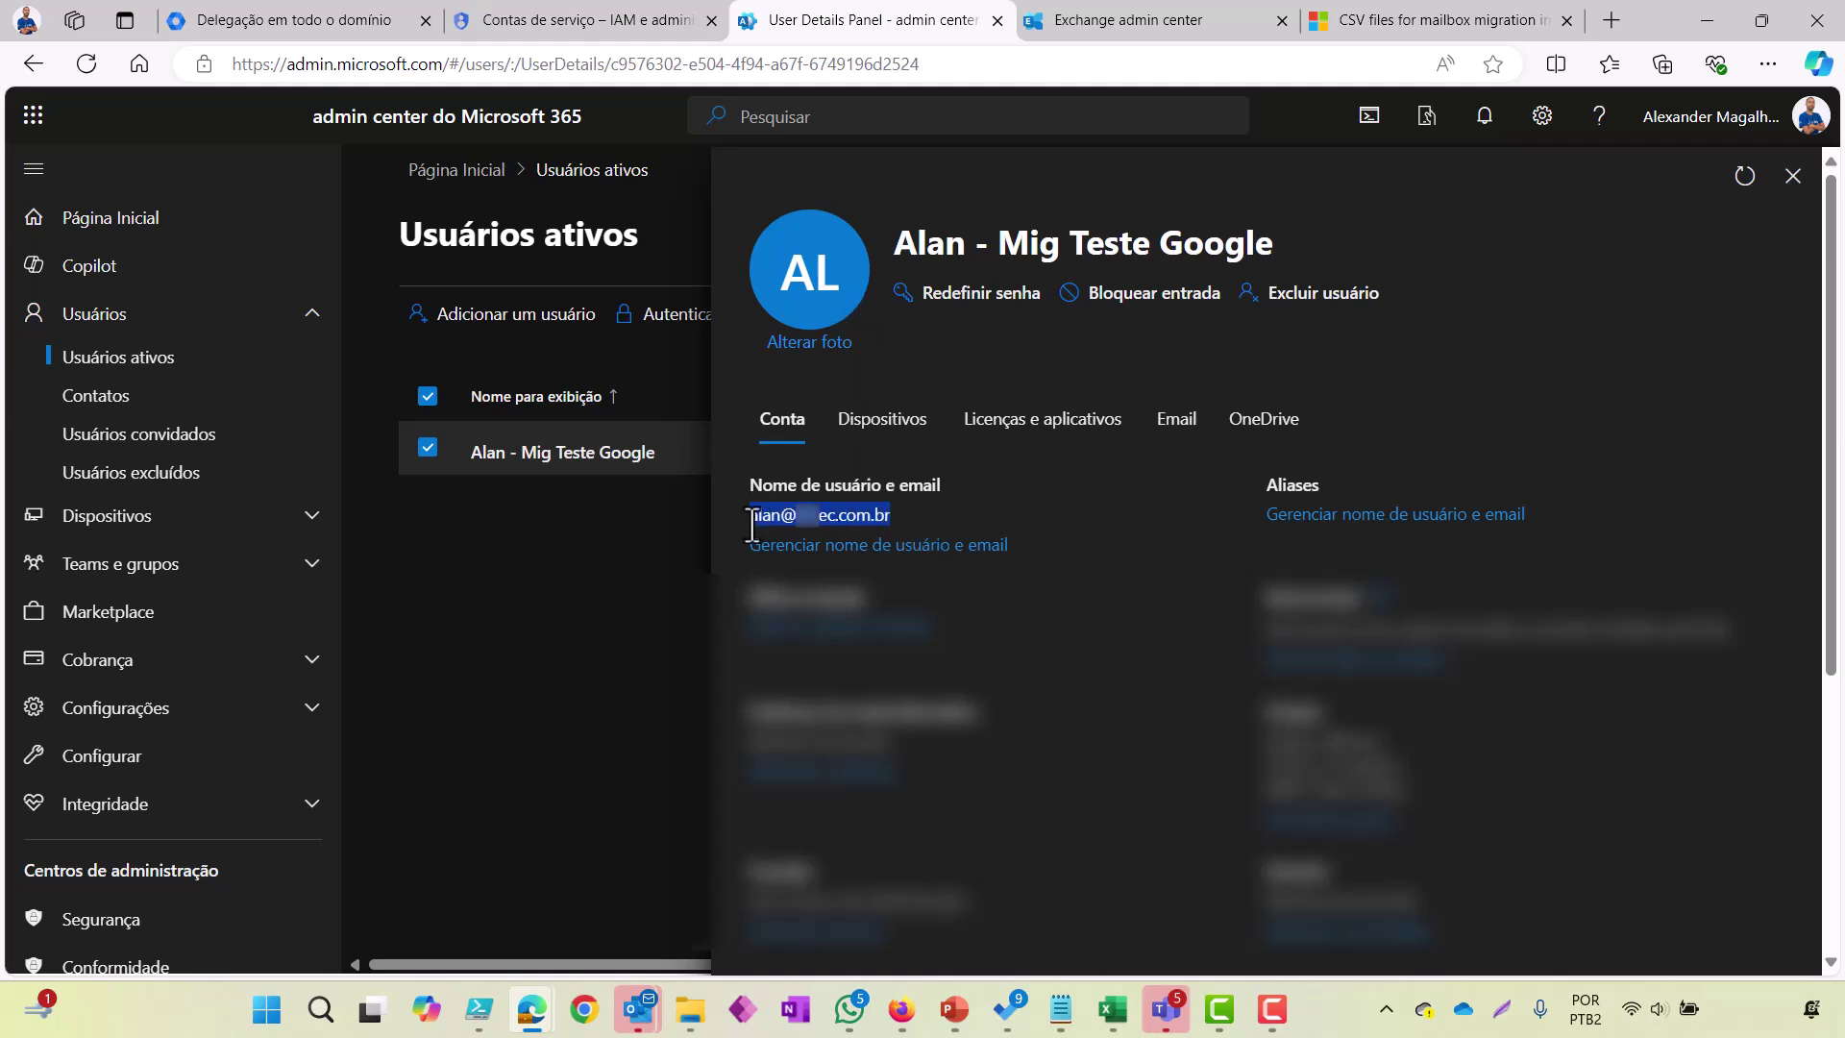
key(ctrl+9)
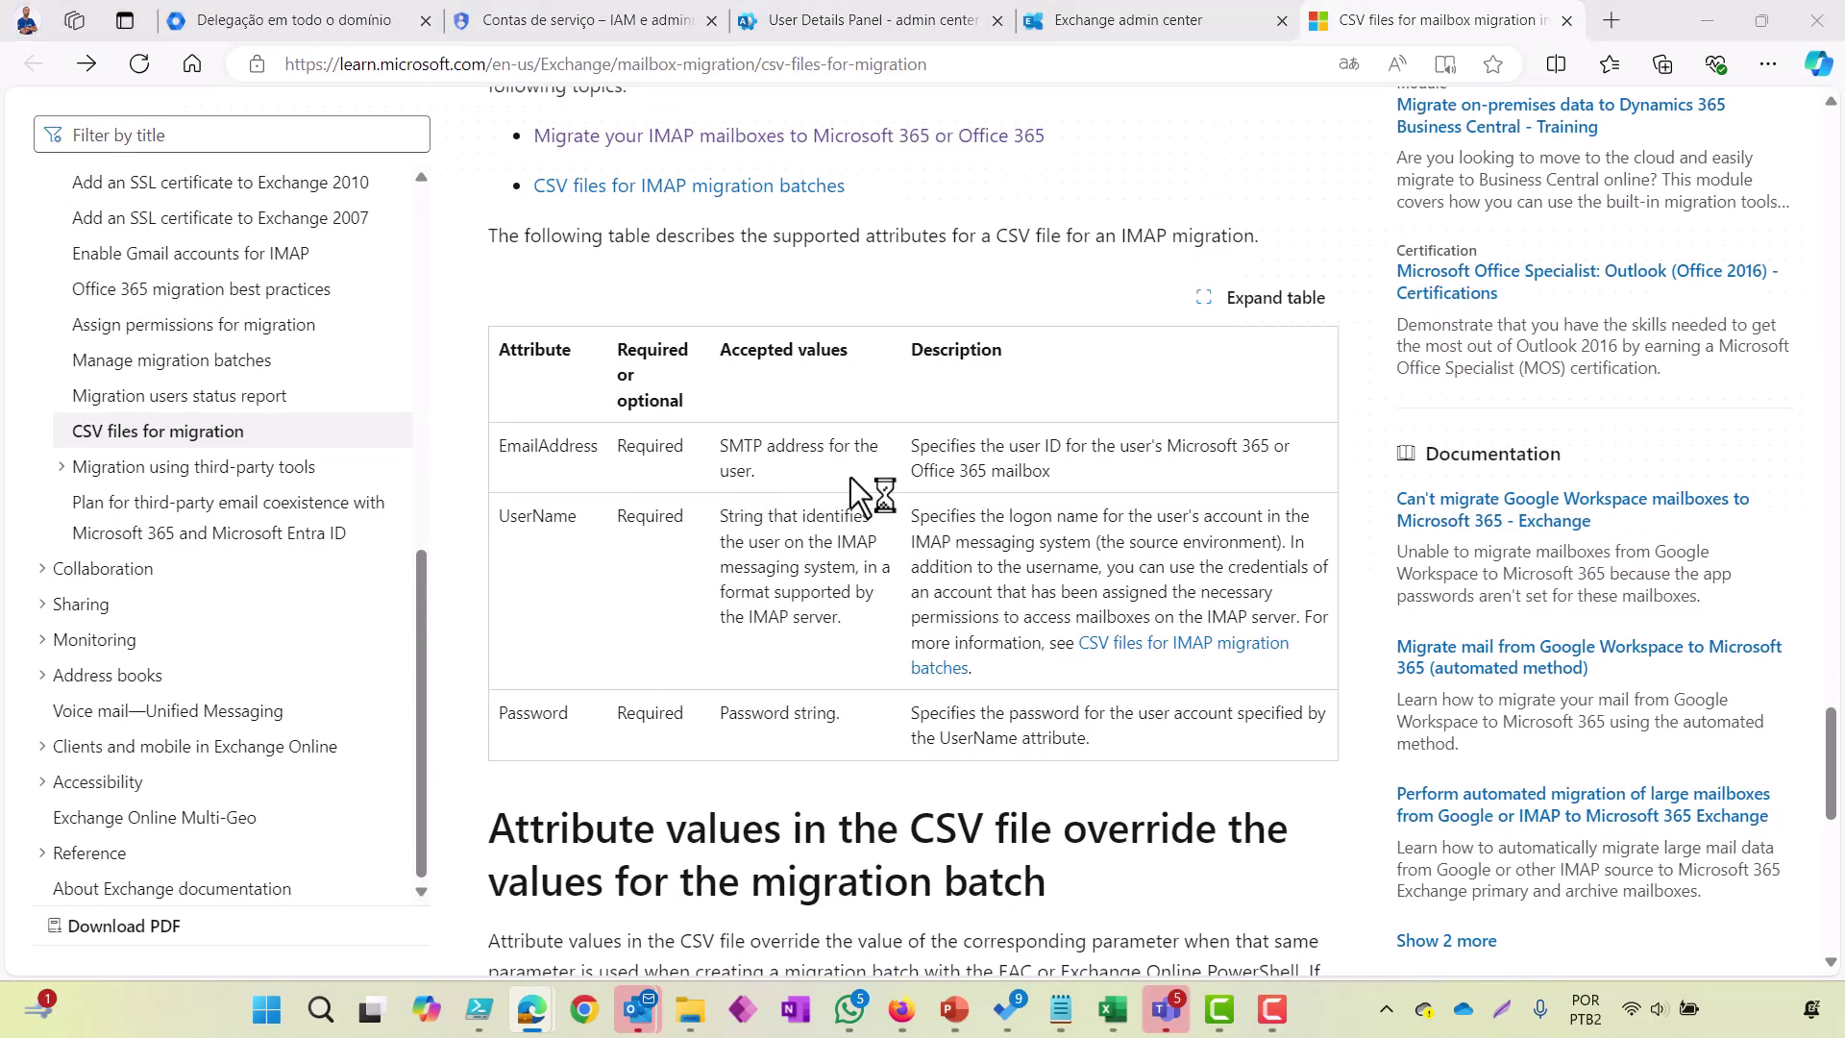
Step: Fill the CSV row with the user's Microsoft 365 address and Google Workspace address, ending with a comma
key(alt+Tab)
key(alt+Tab)
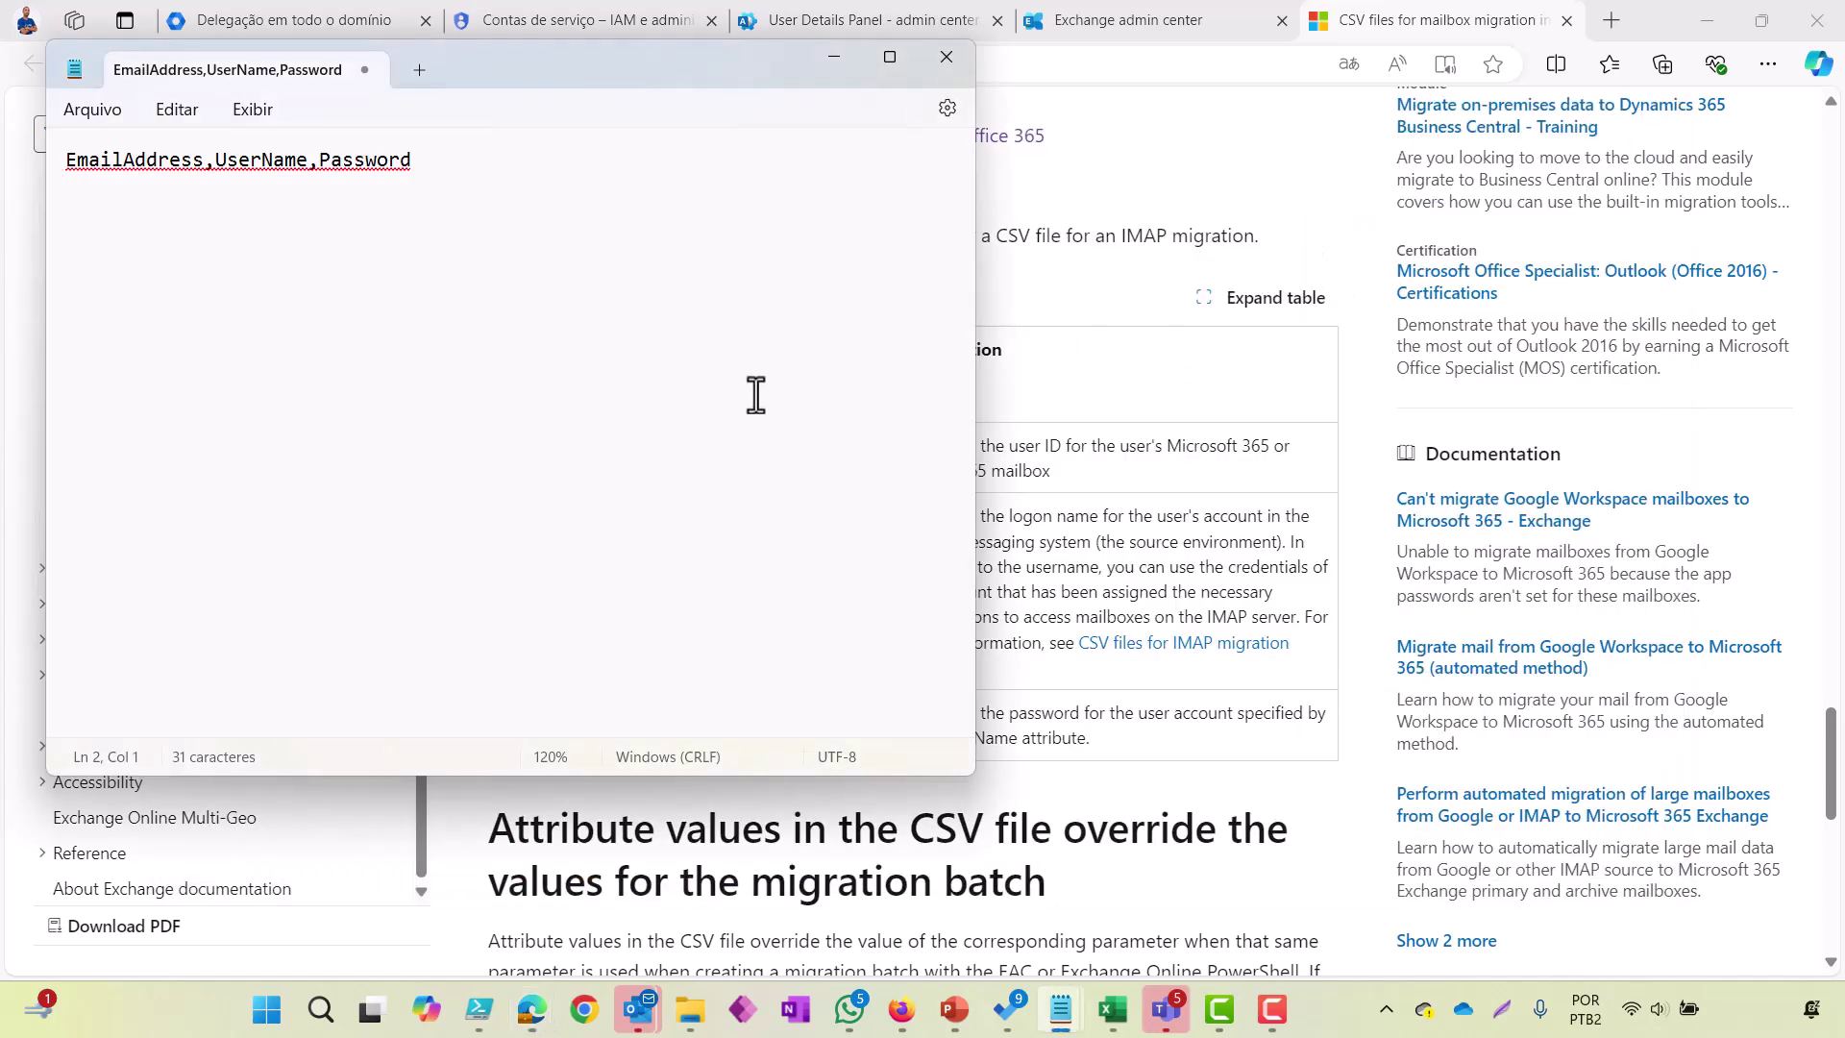
key(ctrl+v)
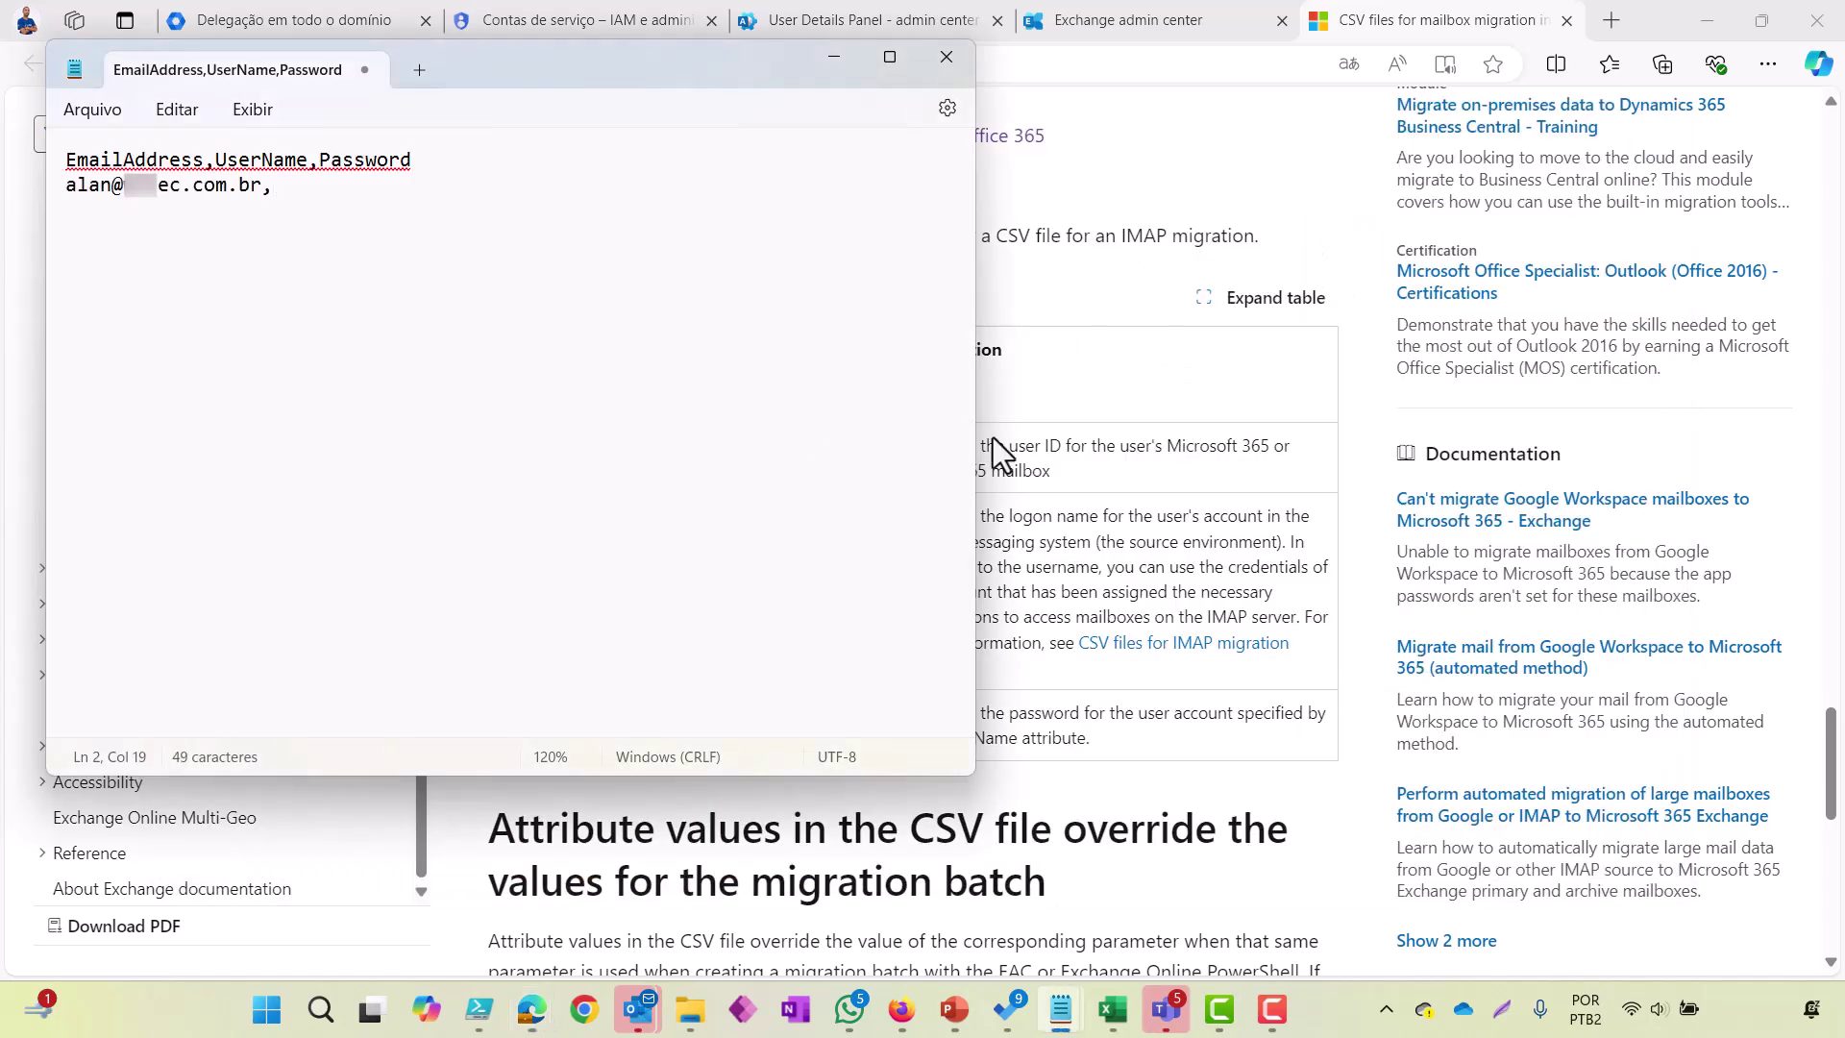
click(1094, 483)
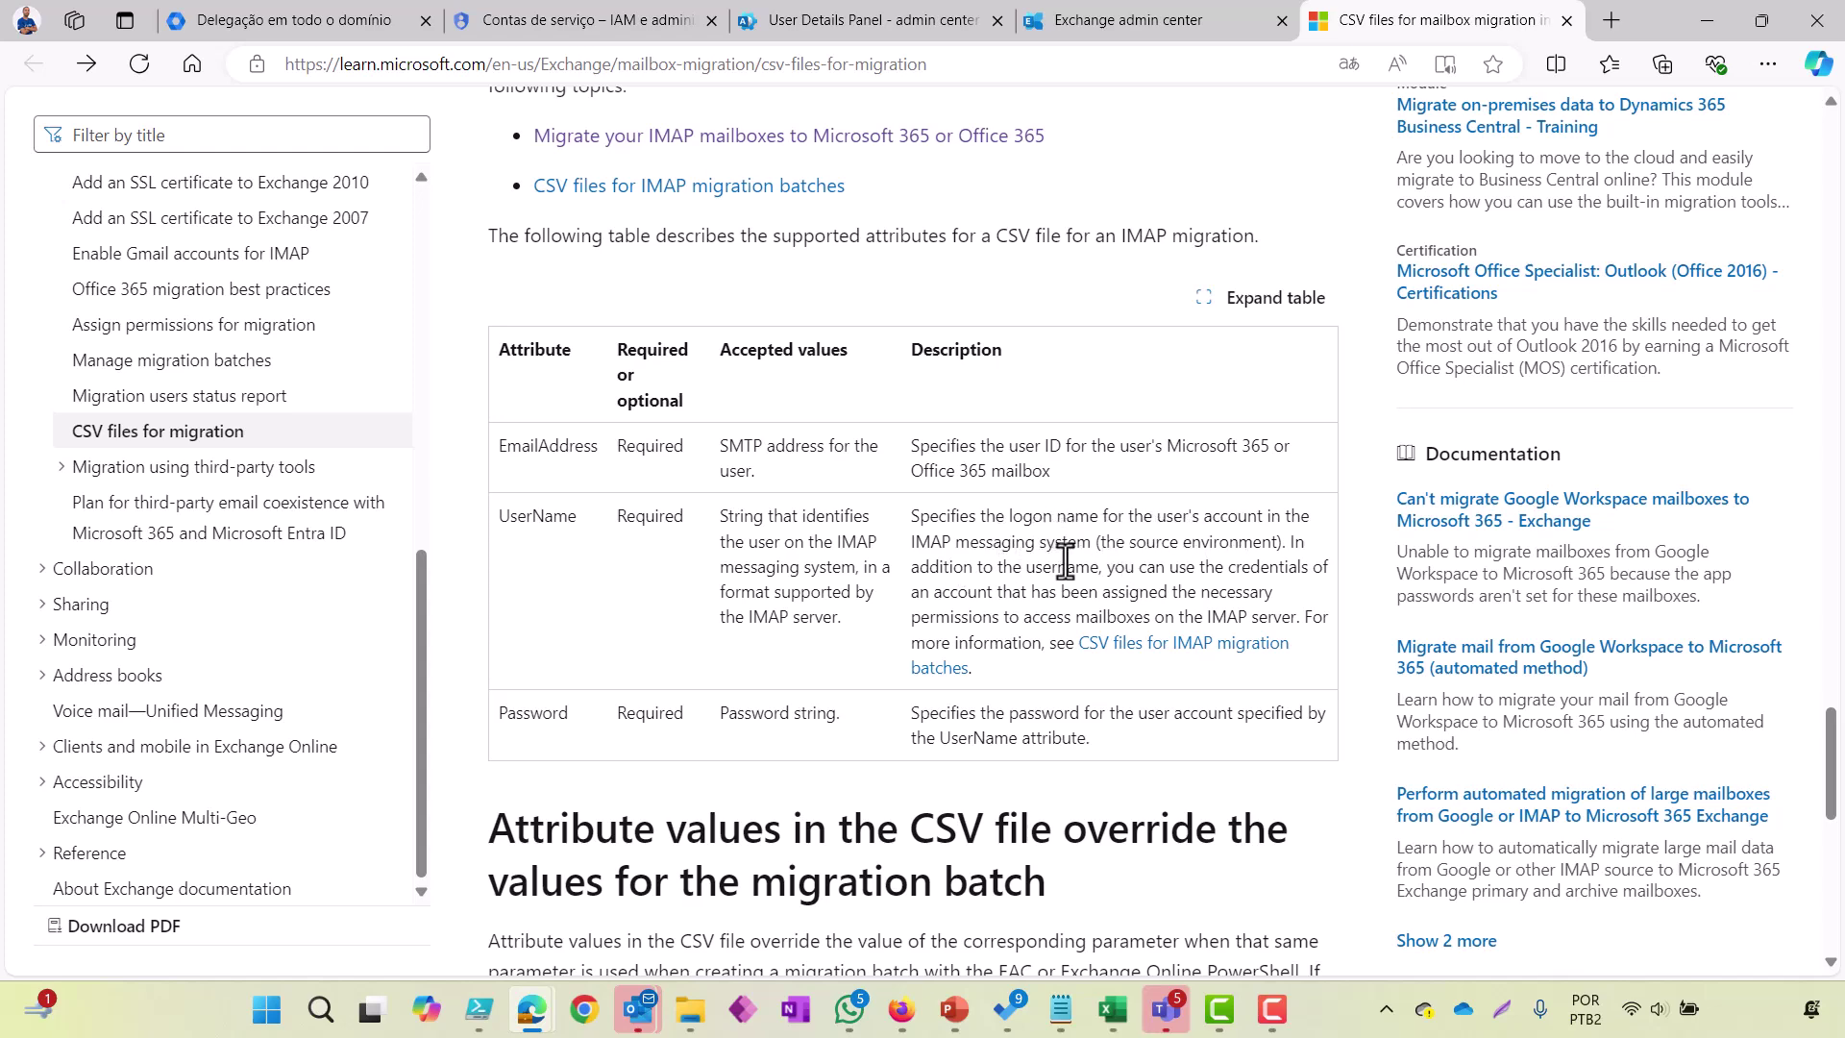
click(390, 29)
click(1795, 127)
triple_click(1634, 198)
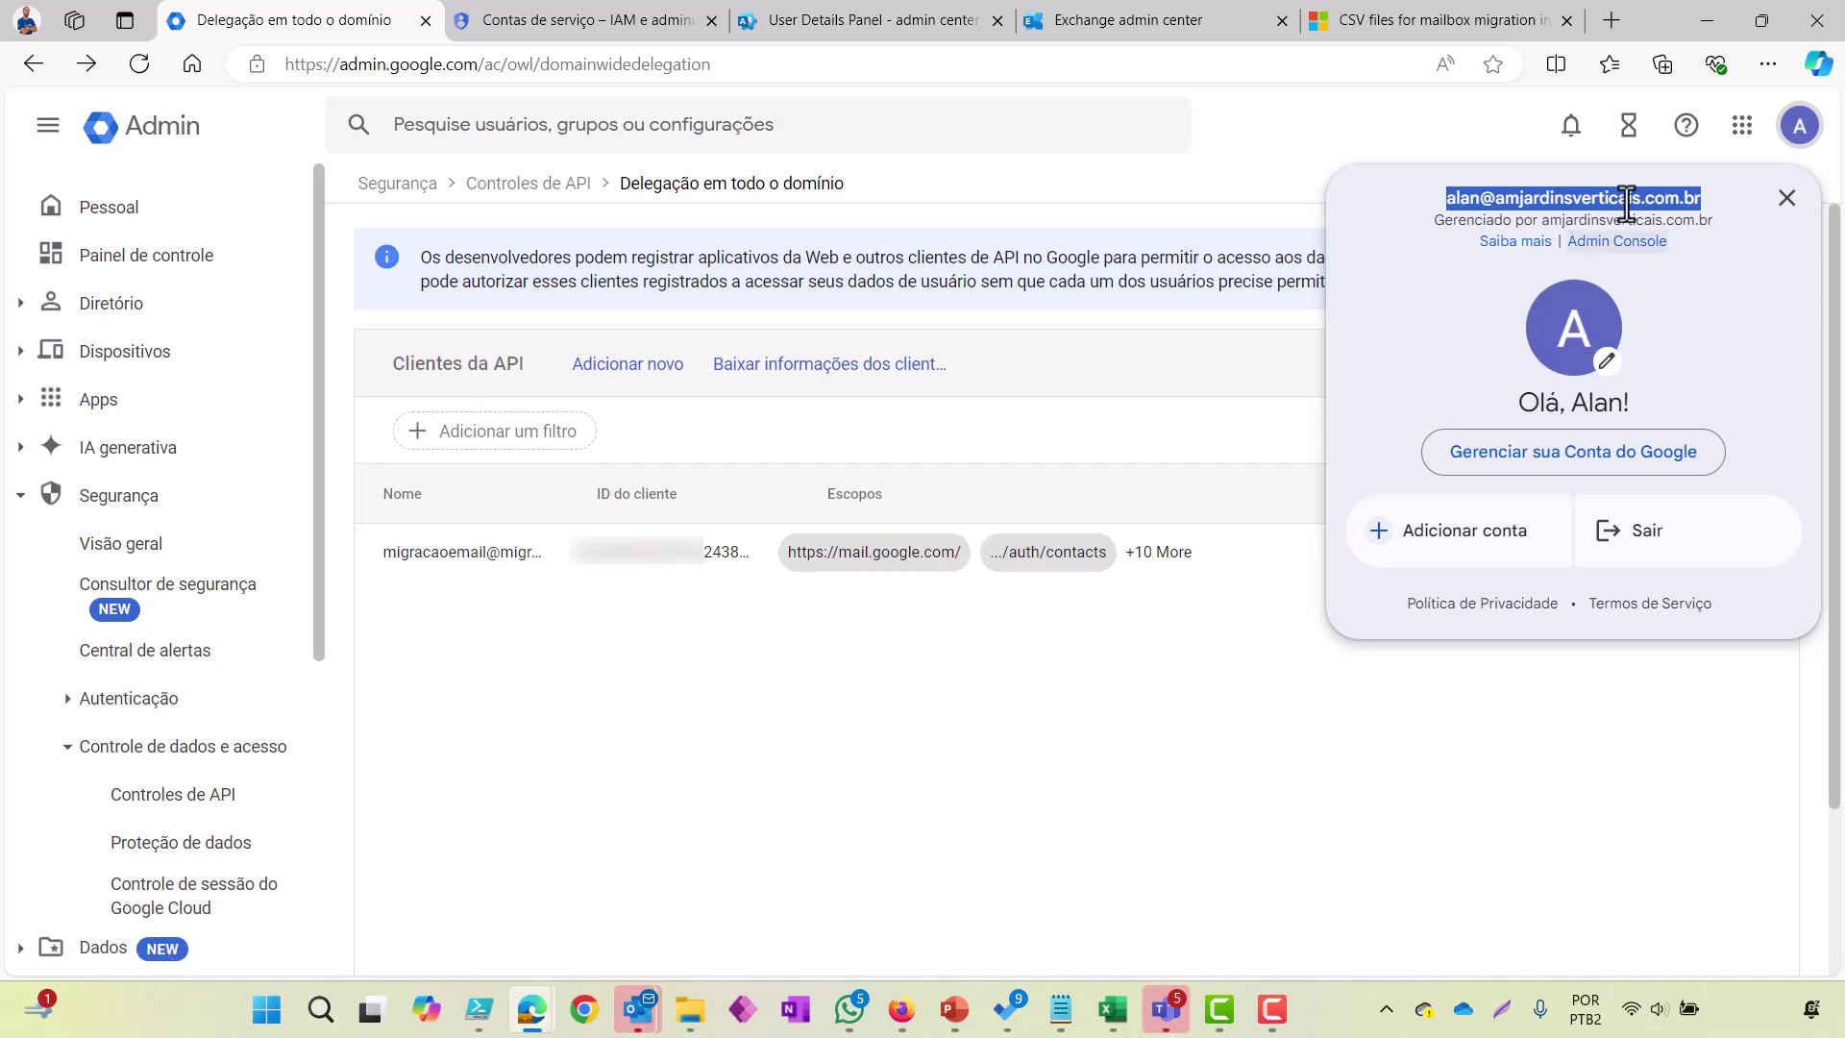
key(alt+Tab)
key(alt+Tab)
key(ctrl+v)
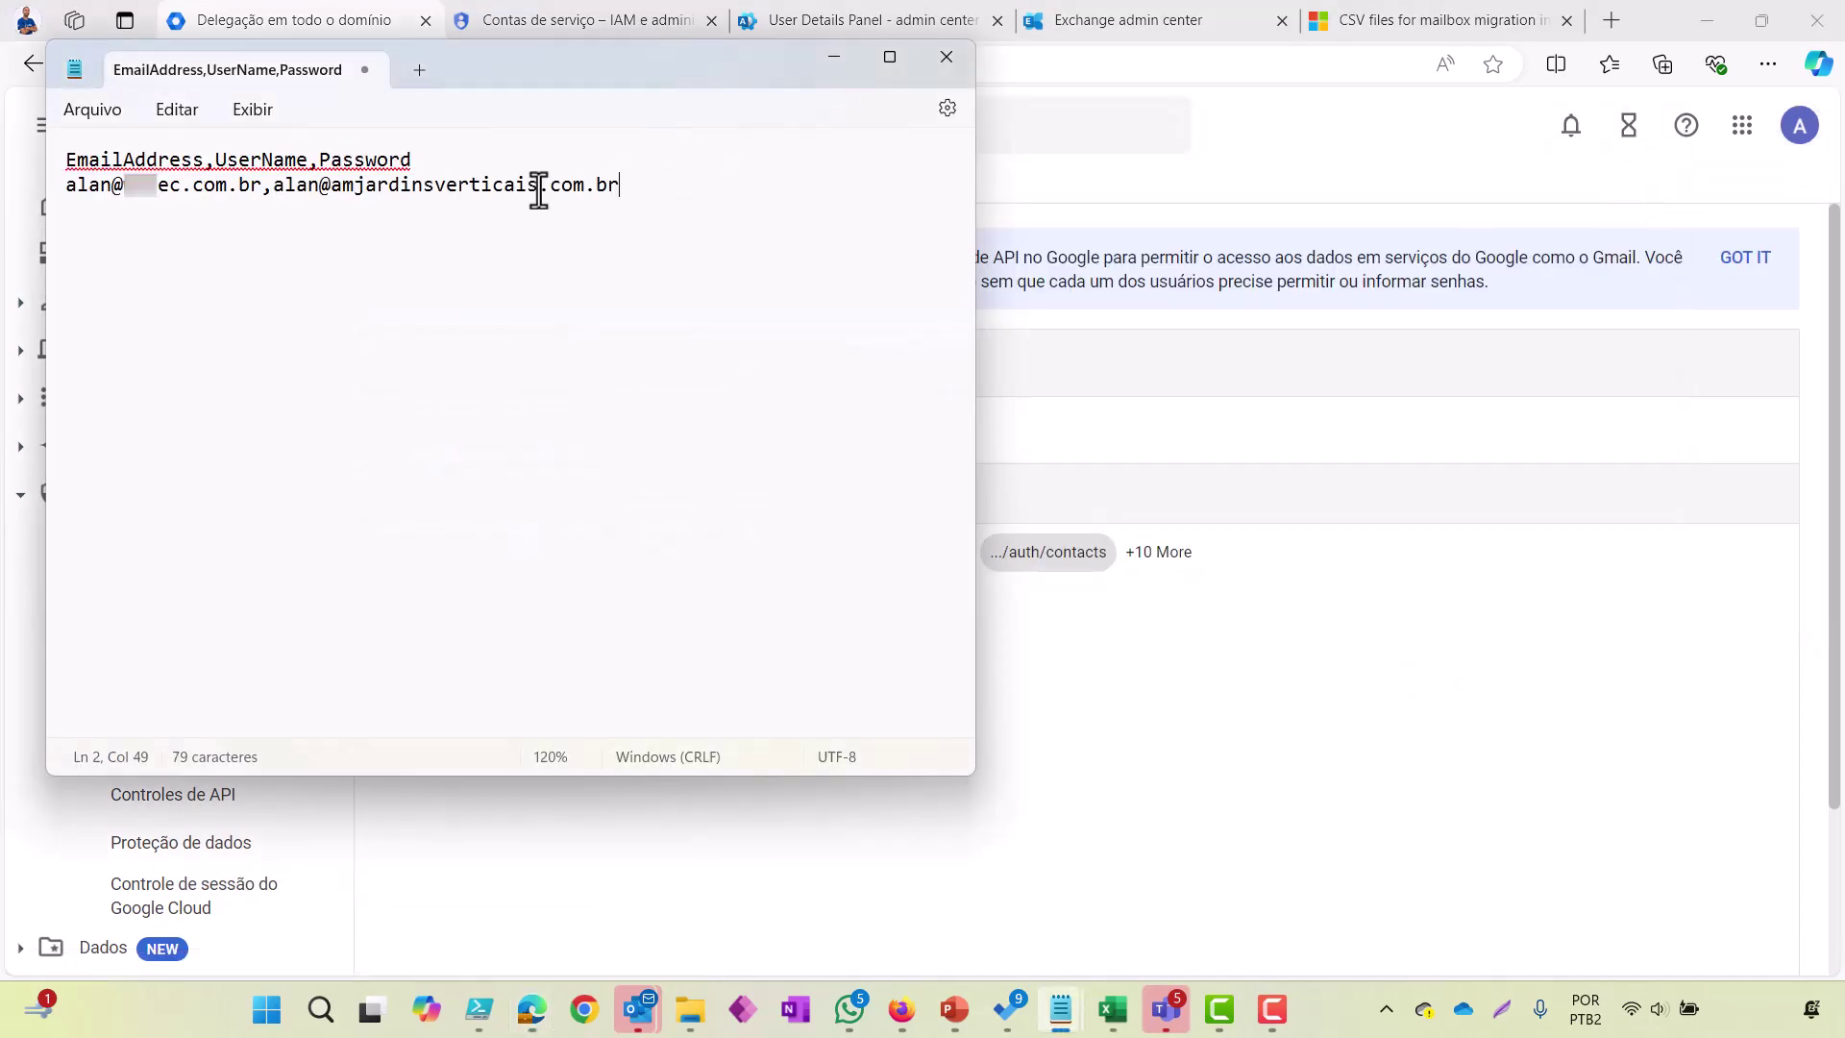
text(,)
Step: Look through Notepad's File and Edit menus and Find and Replace, closing it unchanged
click(106, 119)
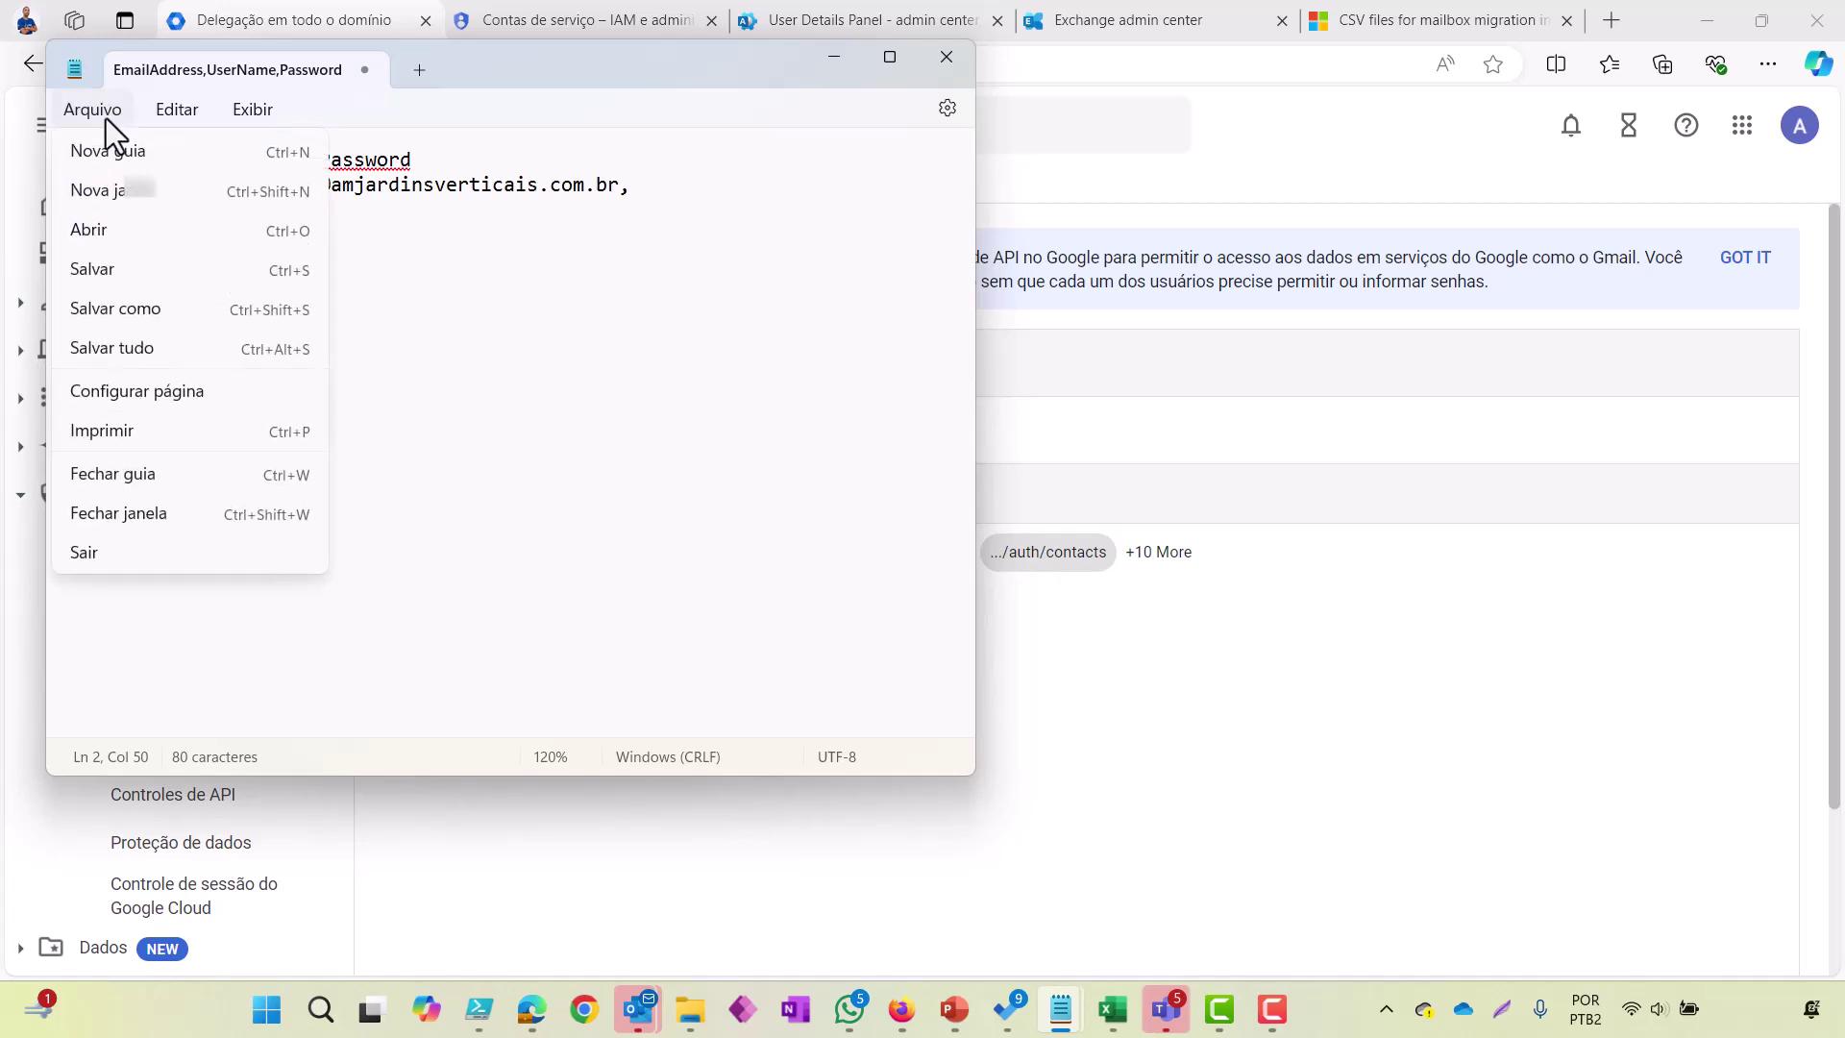
click(176, 108)
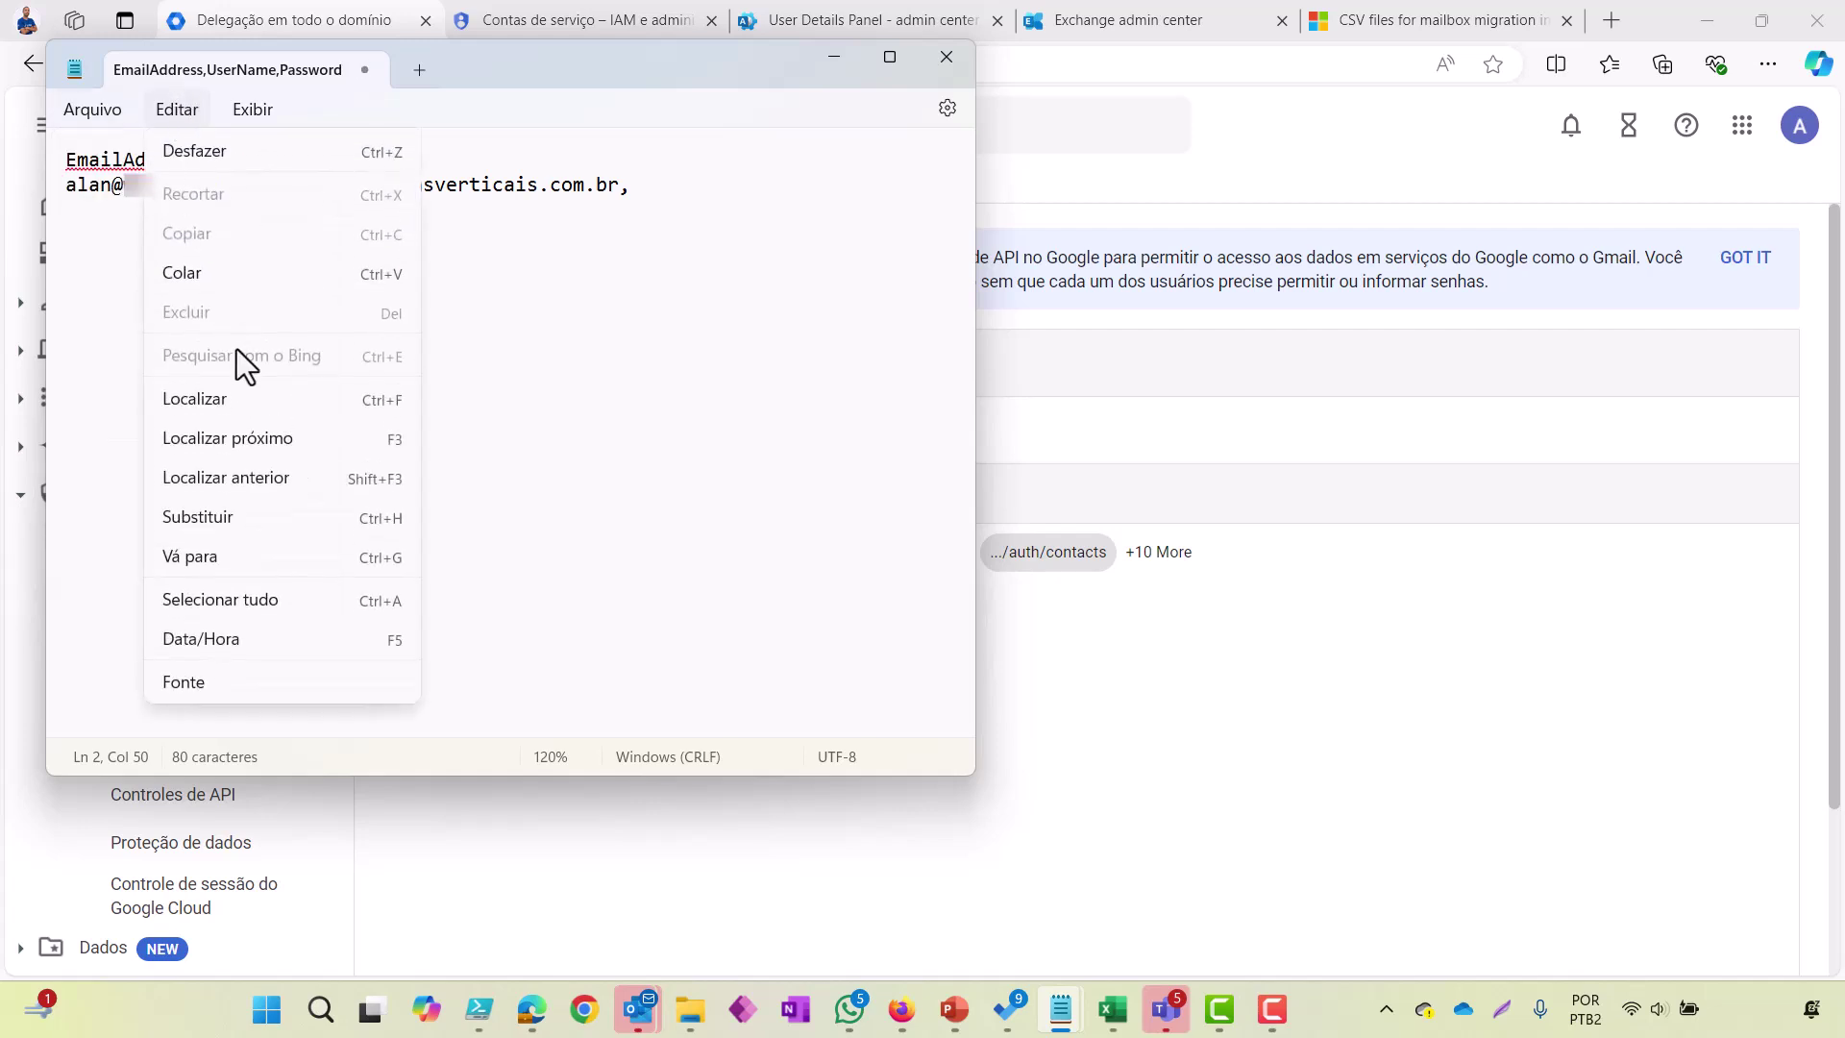
click(264, 517)
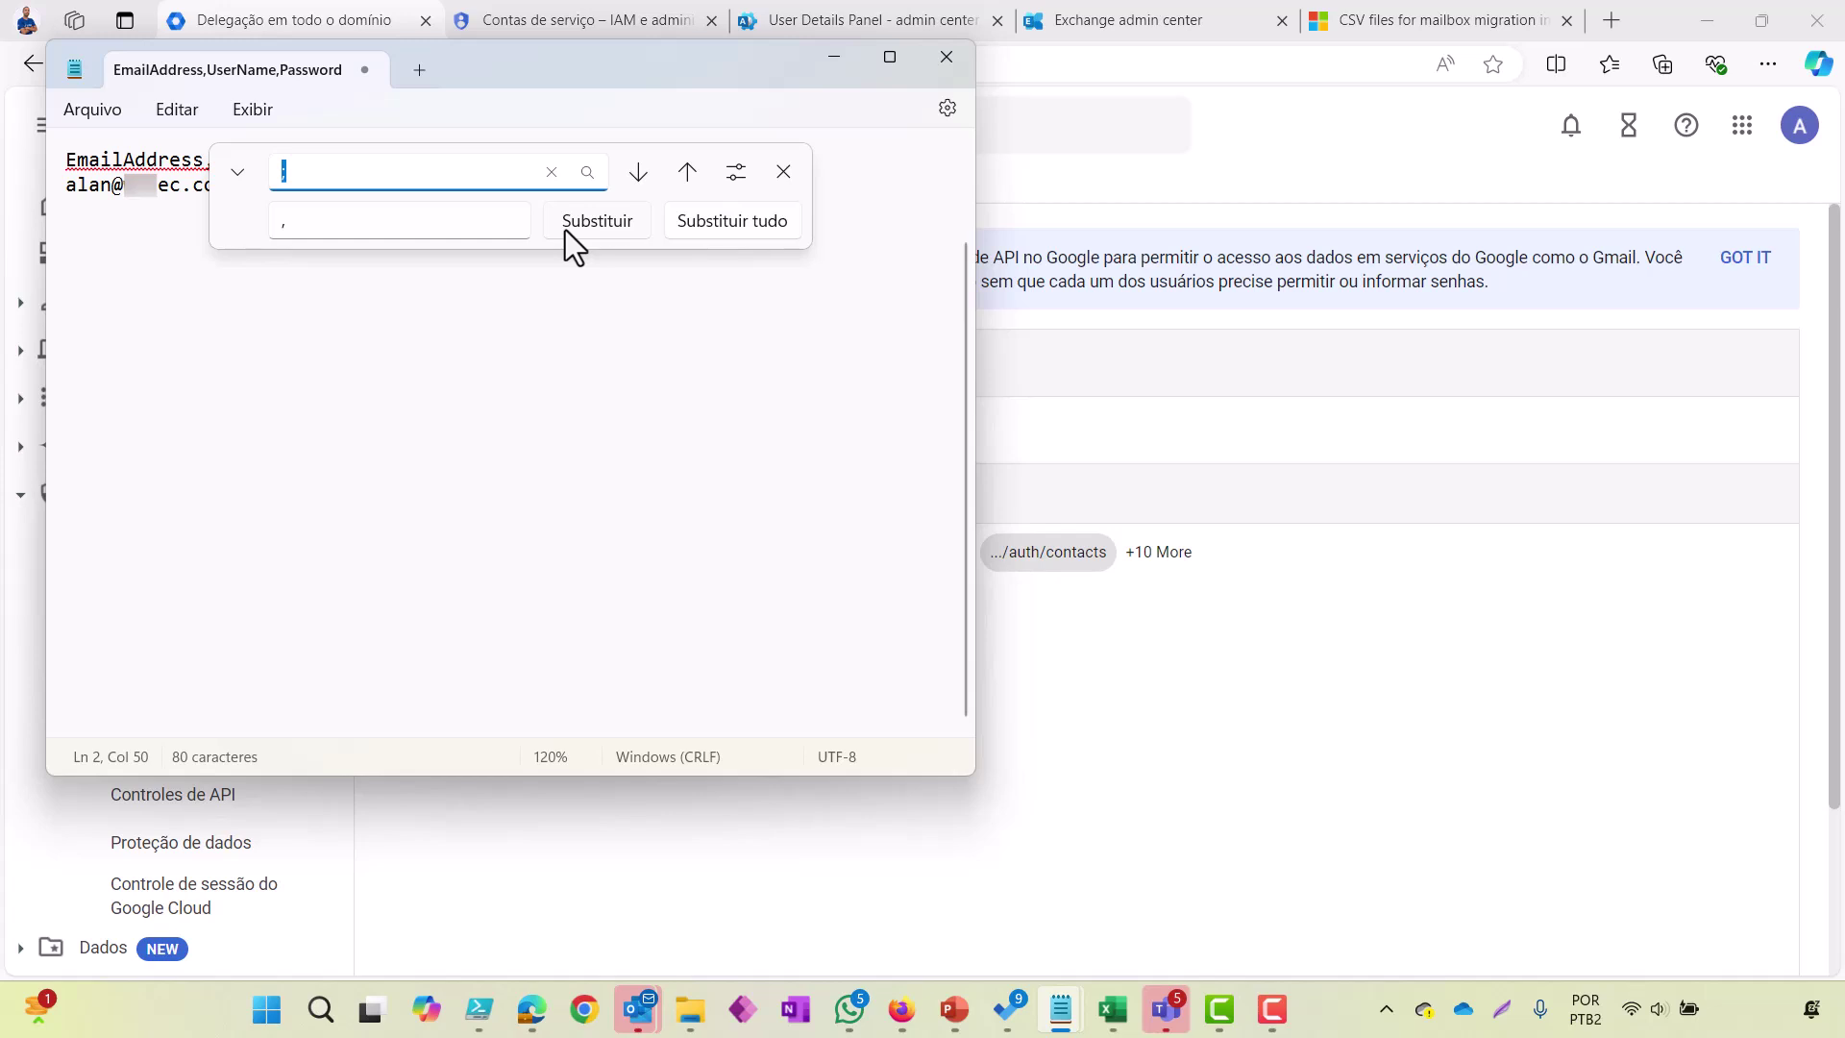
click(395, 222)
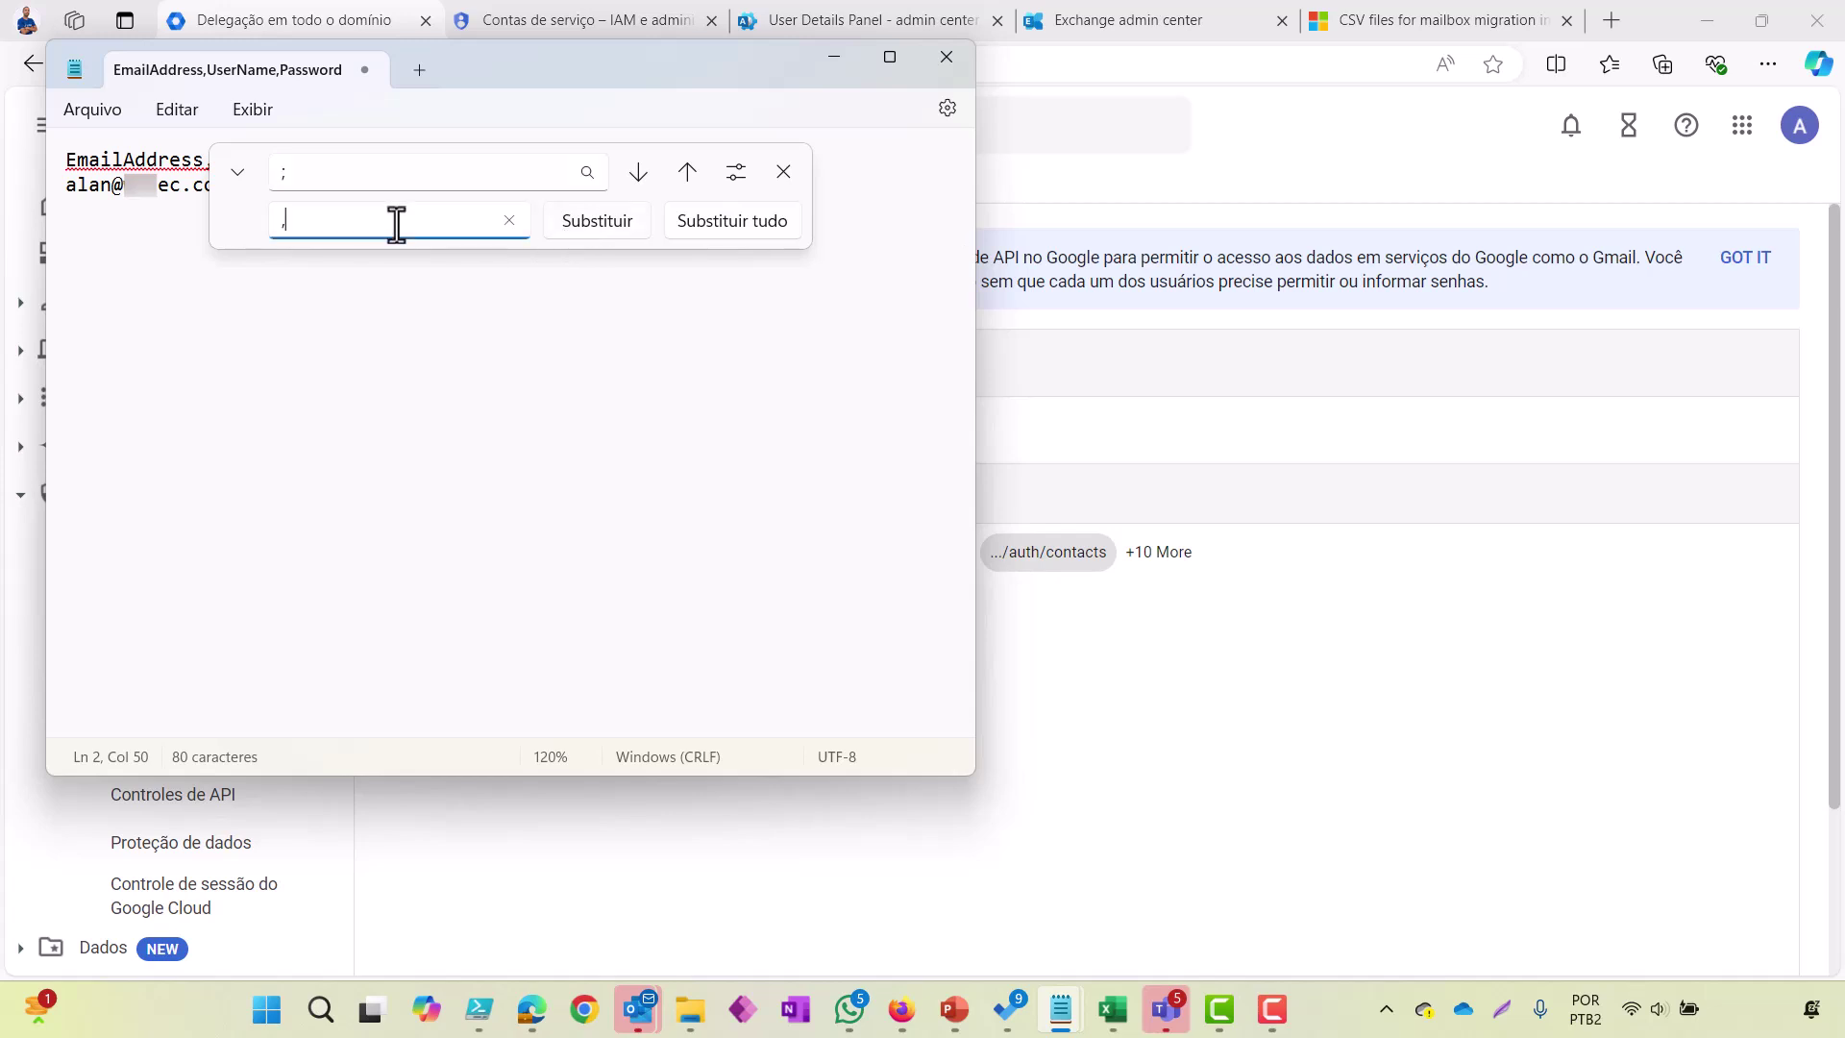
click(783, 173)
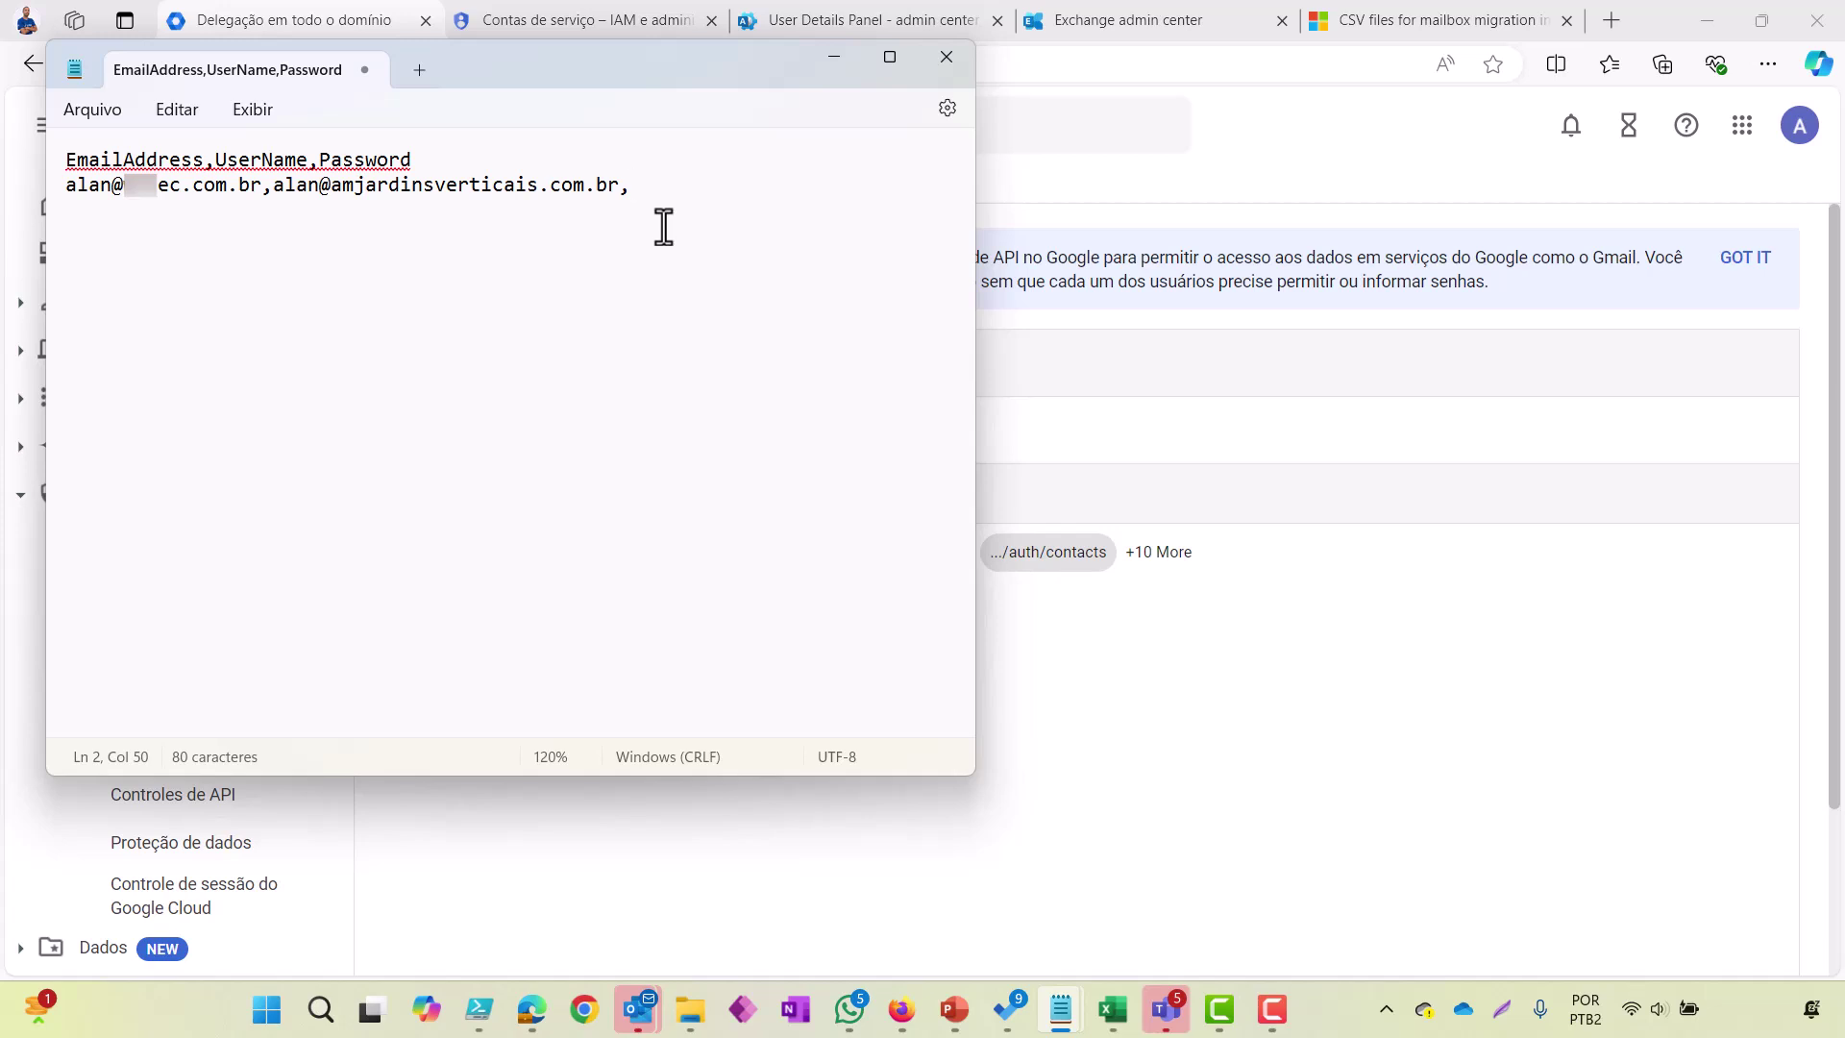
Step: Save the list as migakitreinamentos.csv in Downloads with type Todos os arquivos (*.*), then close Notepad
click(67, 123)
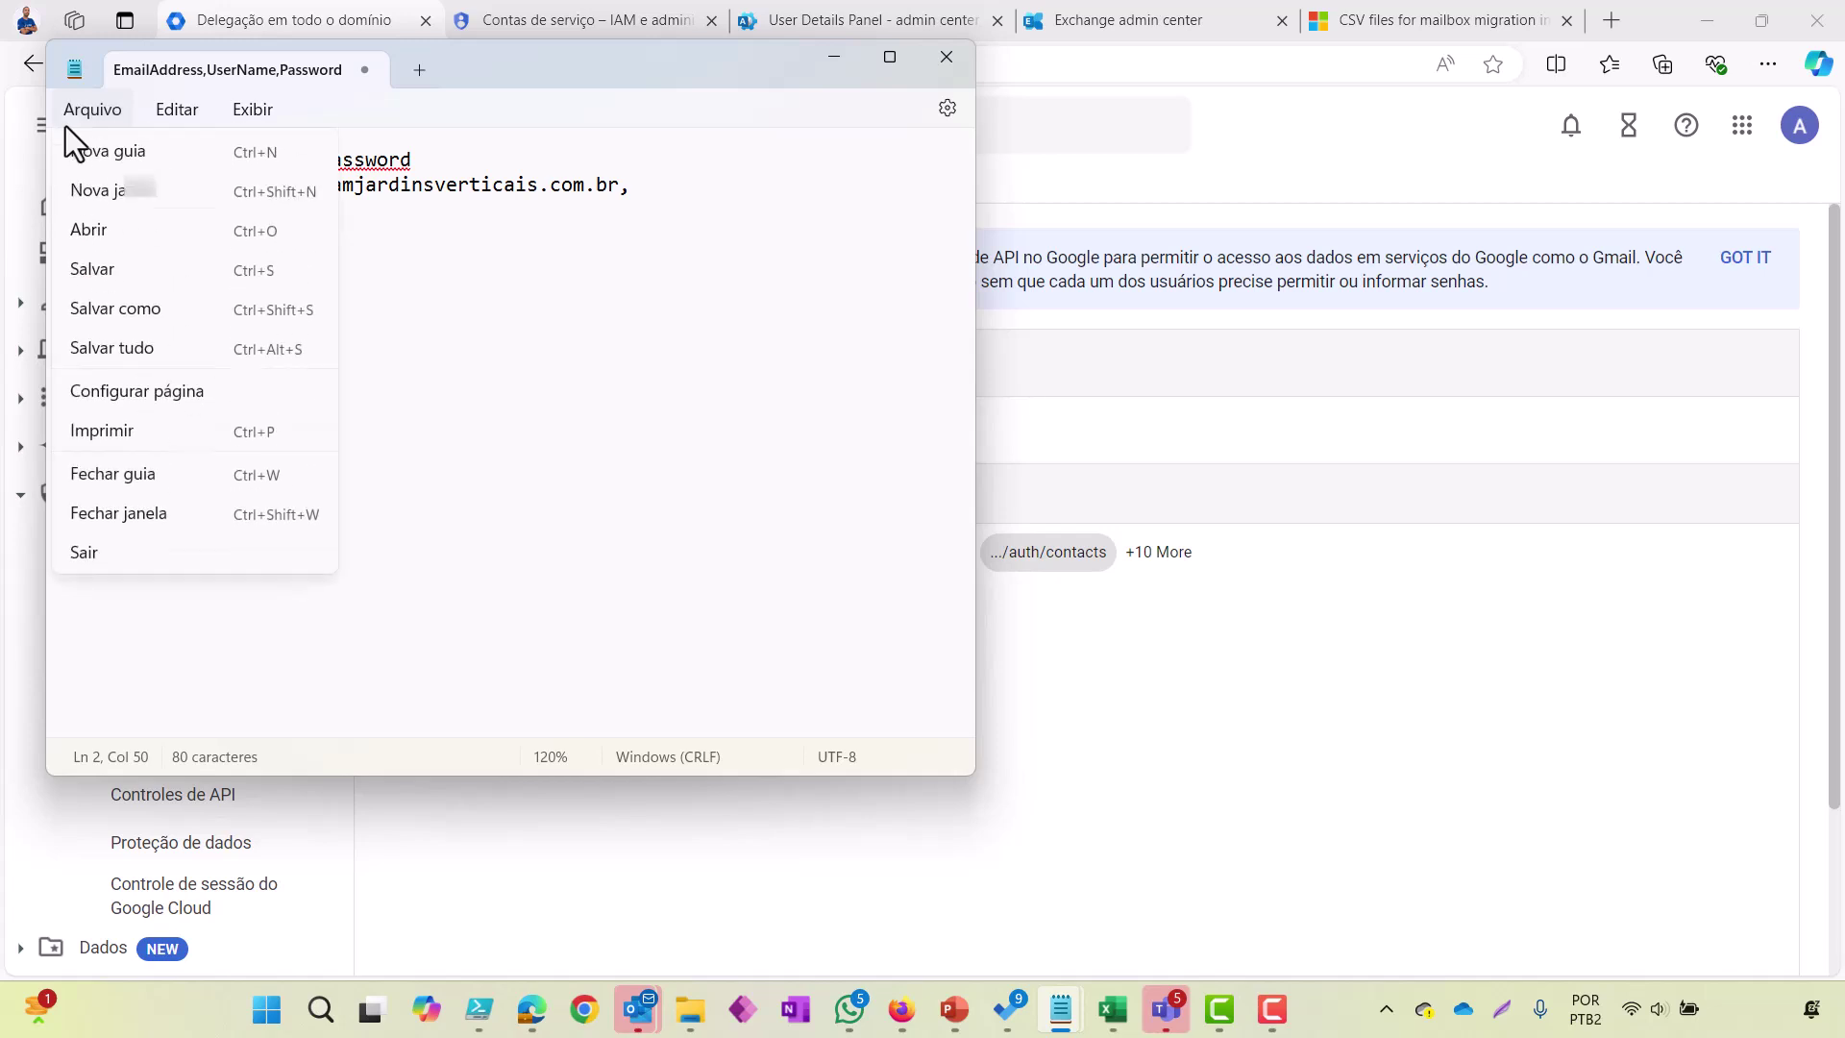
click(159, 319)
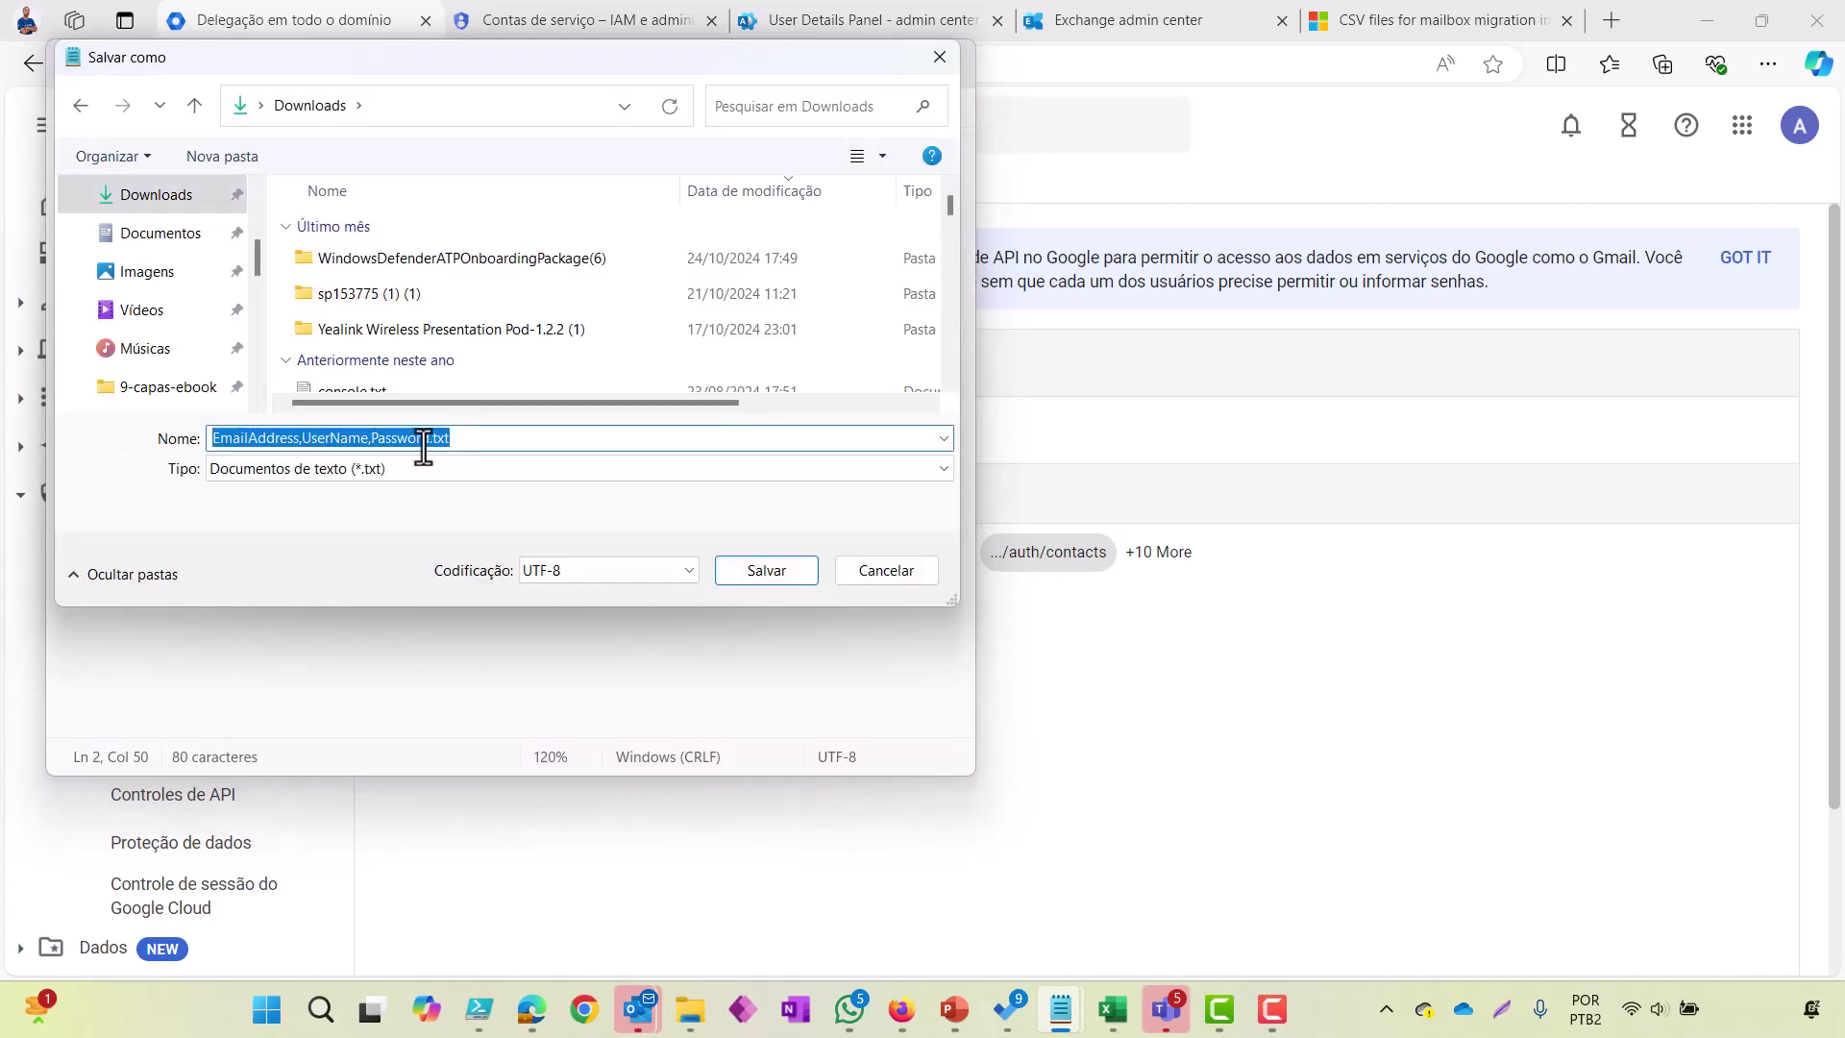
click(458, 467)
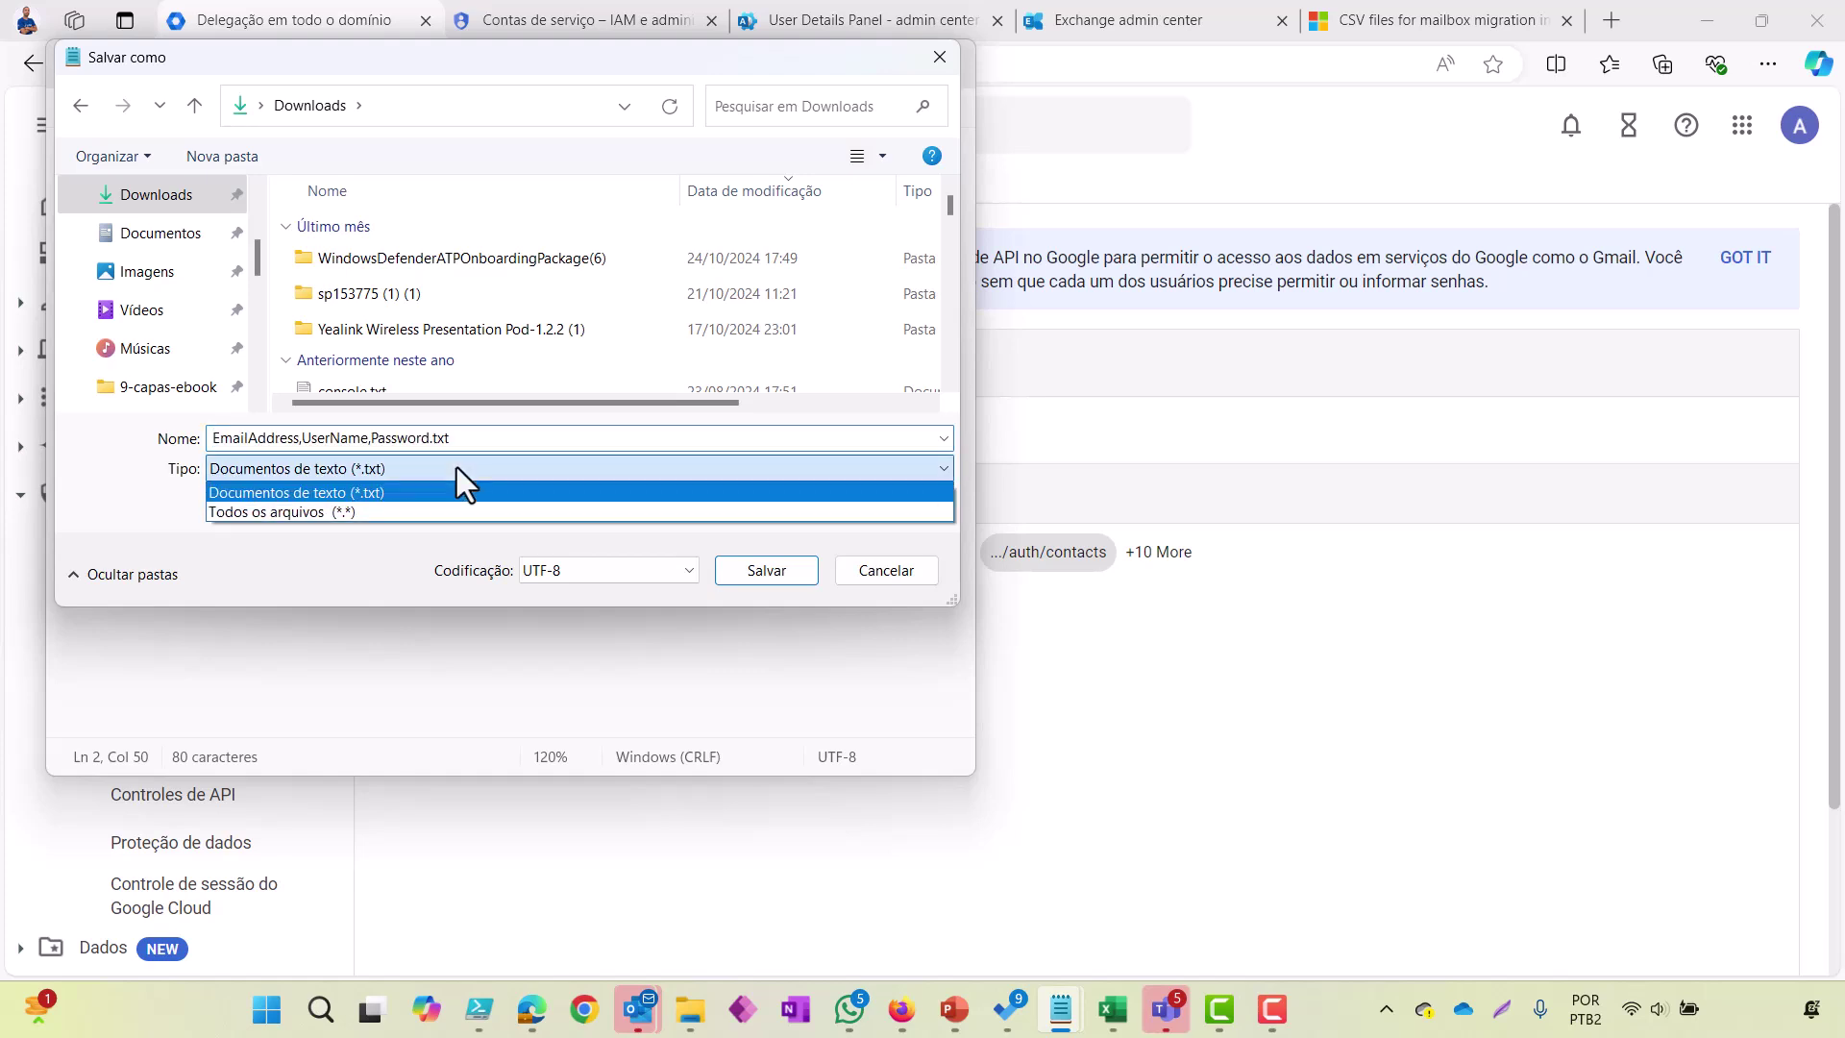
click(396, 507)
click(523, 442)
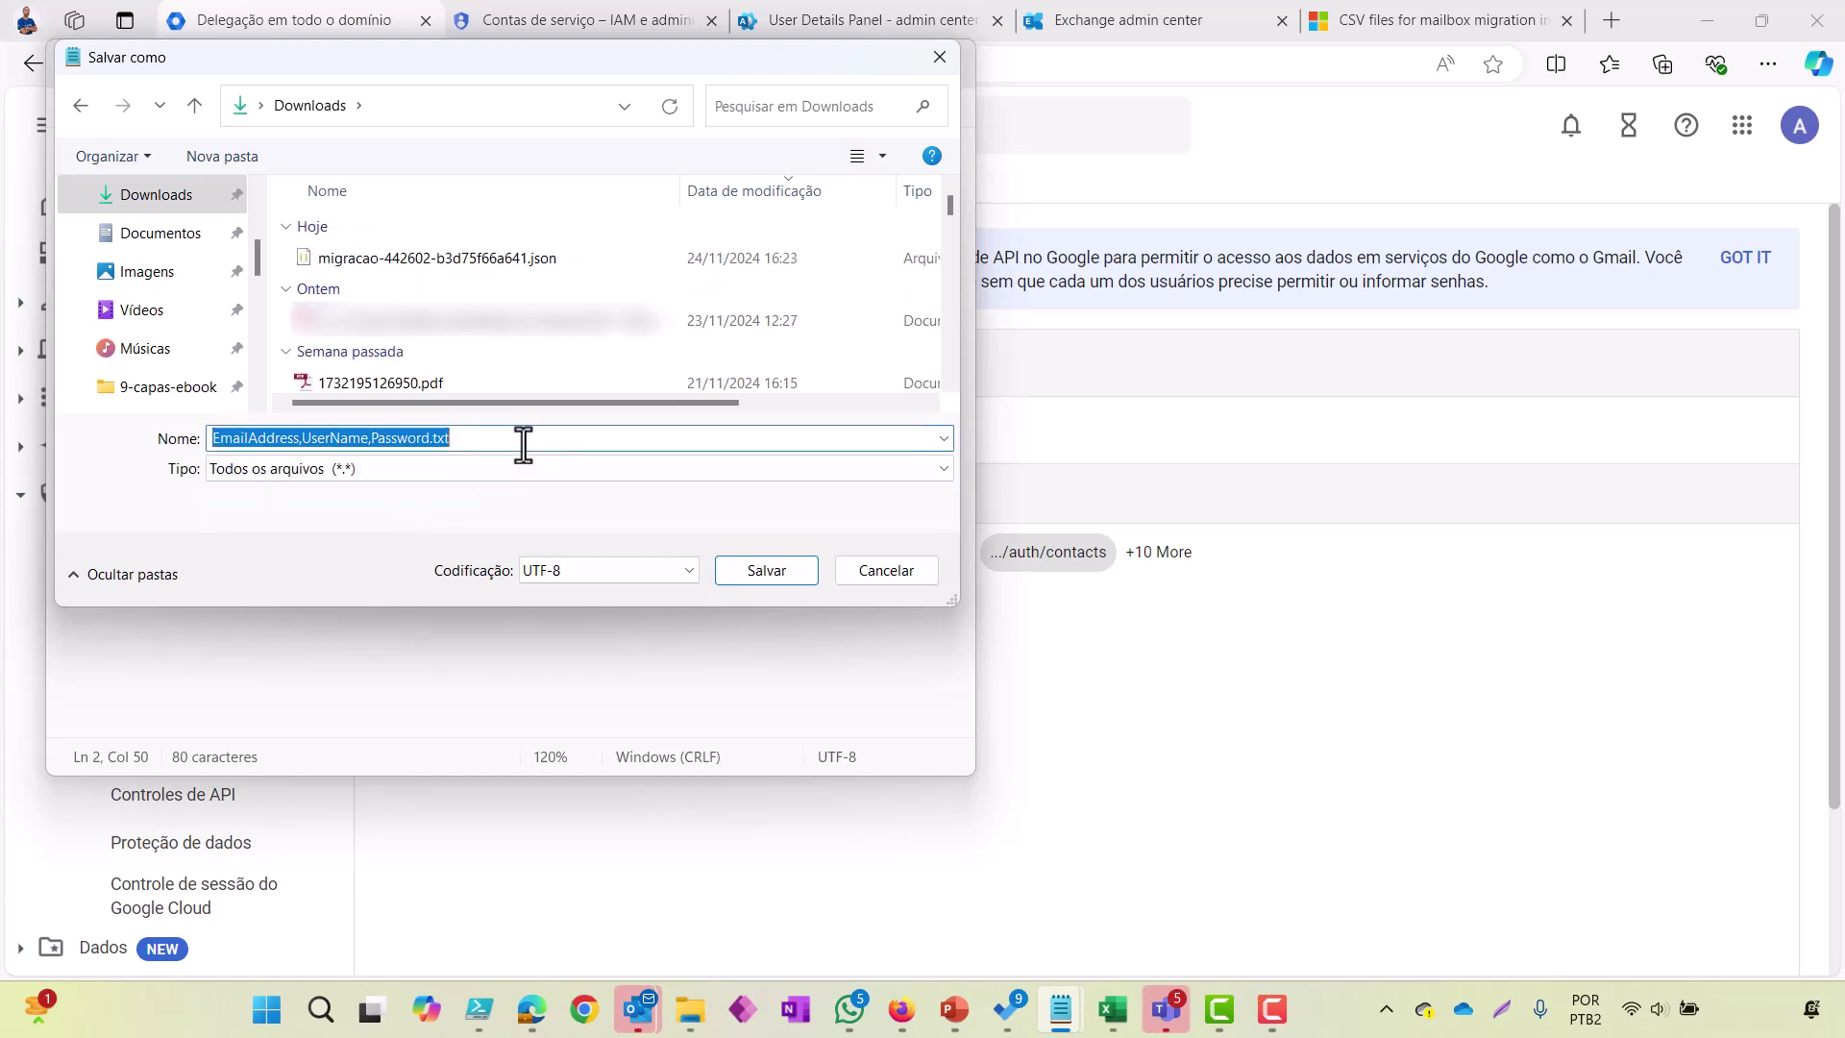
text(m)
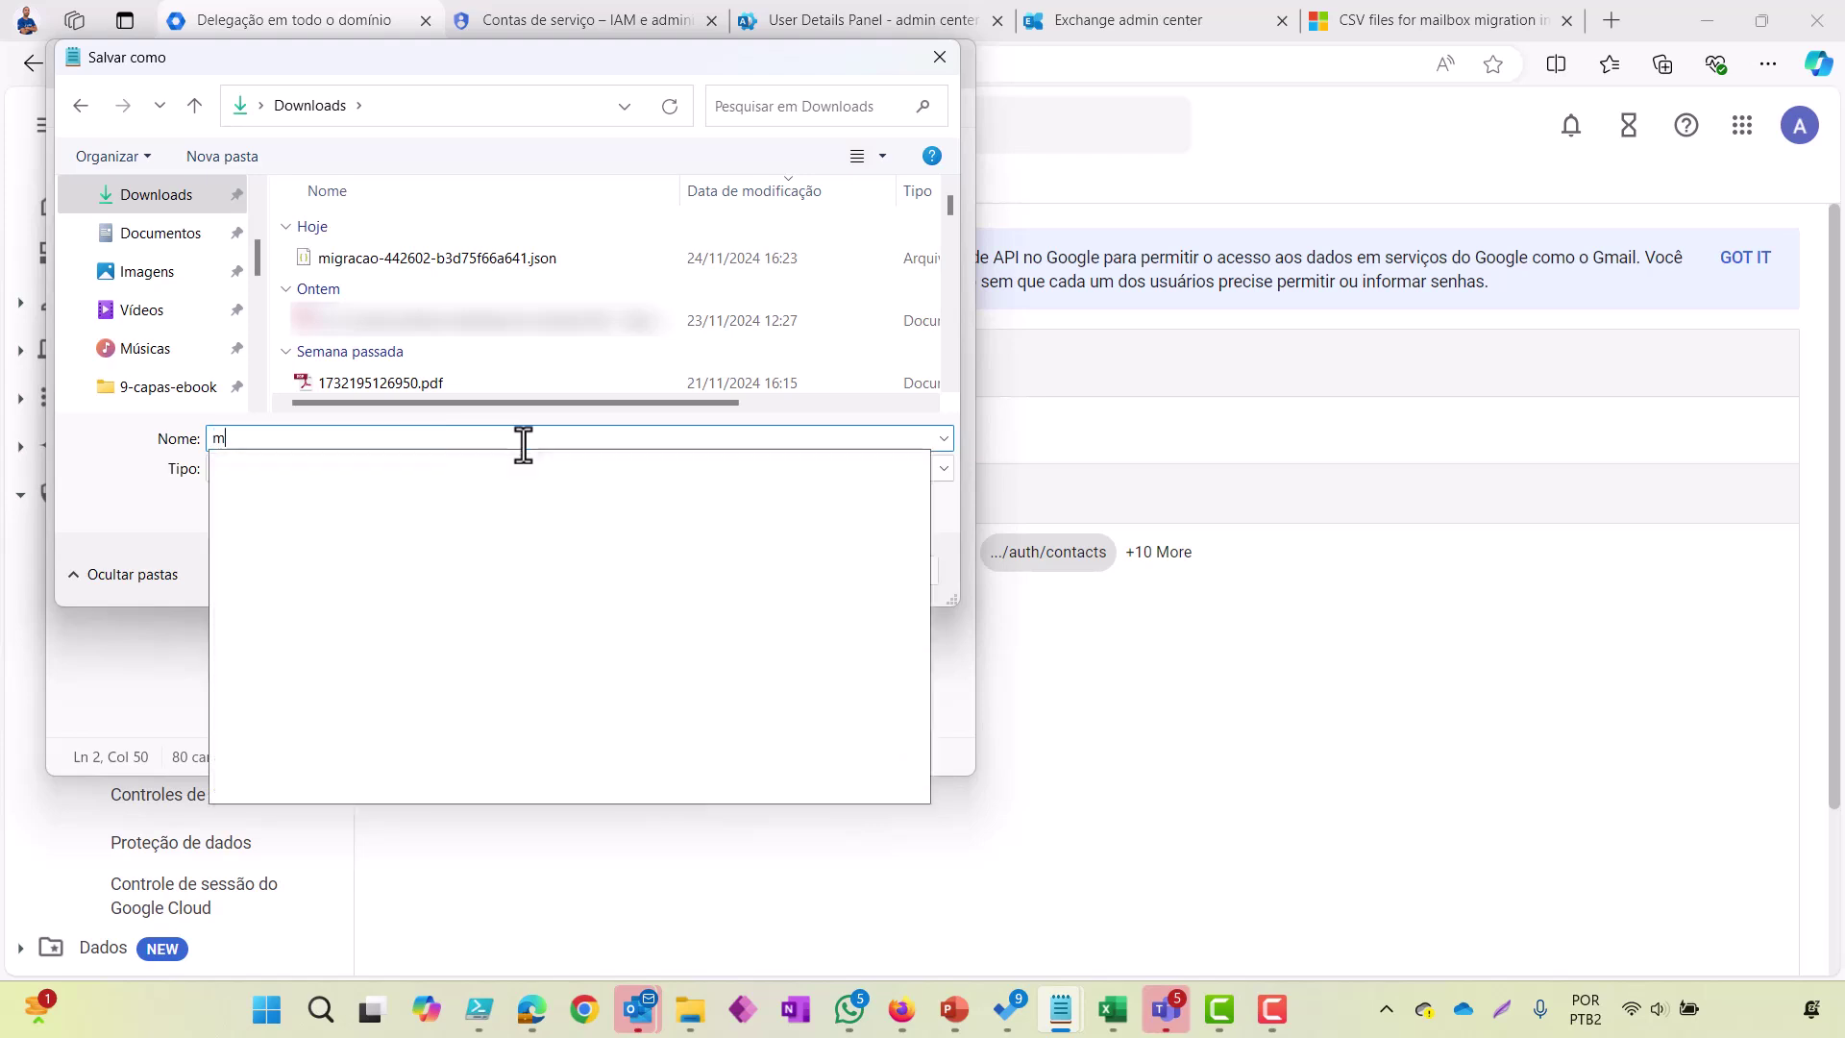
text(igakitreinamentos.csv)
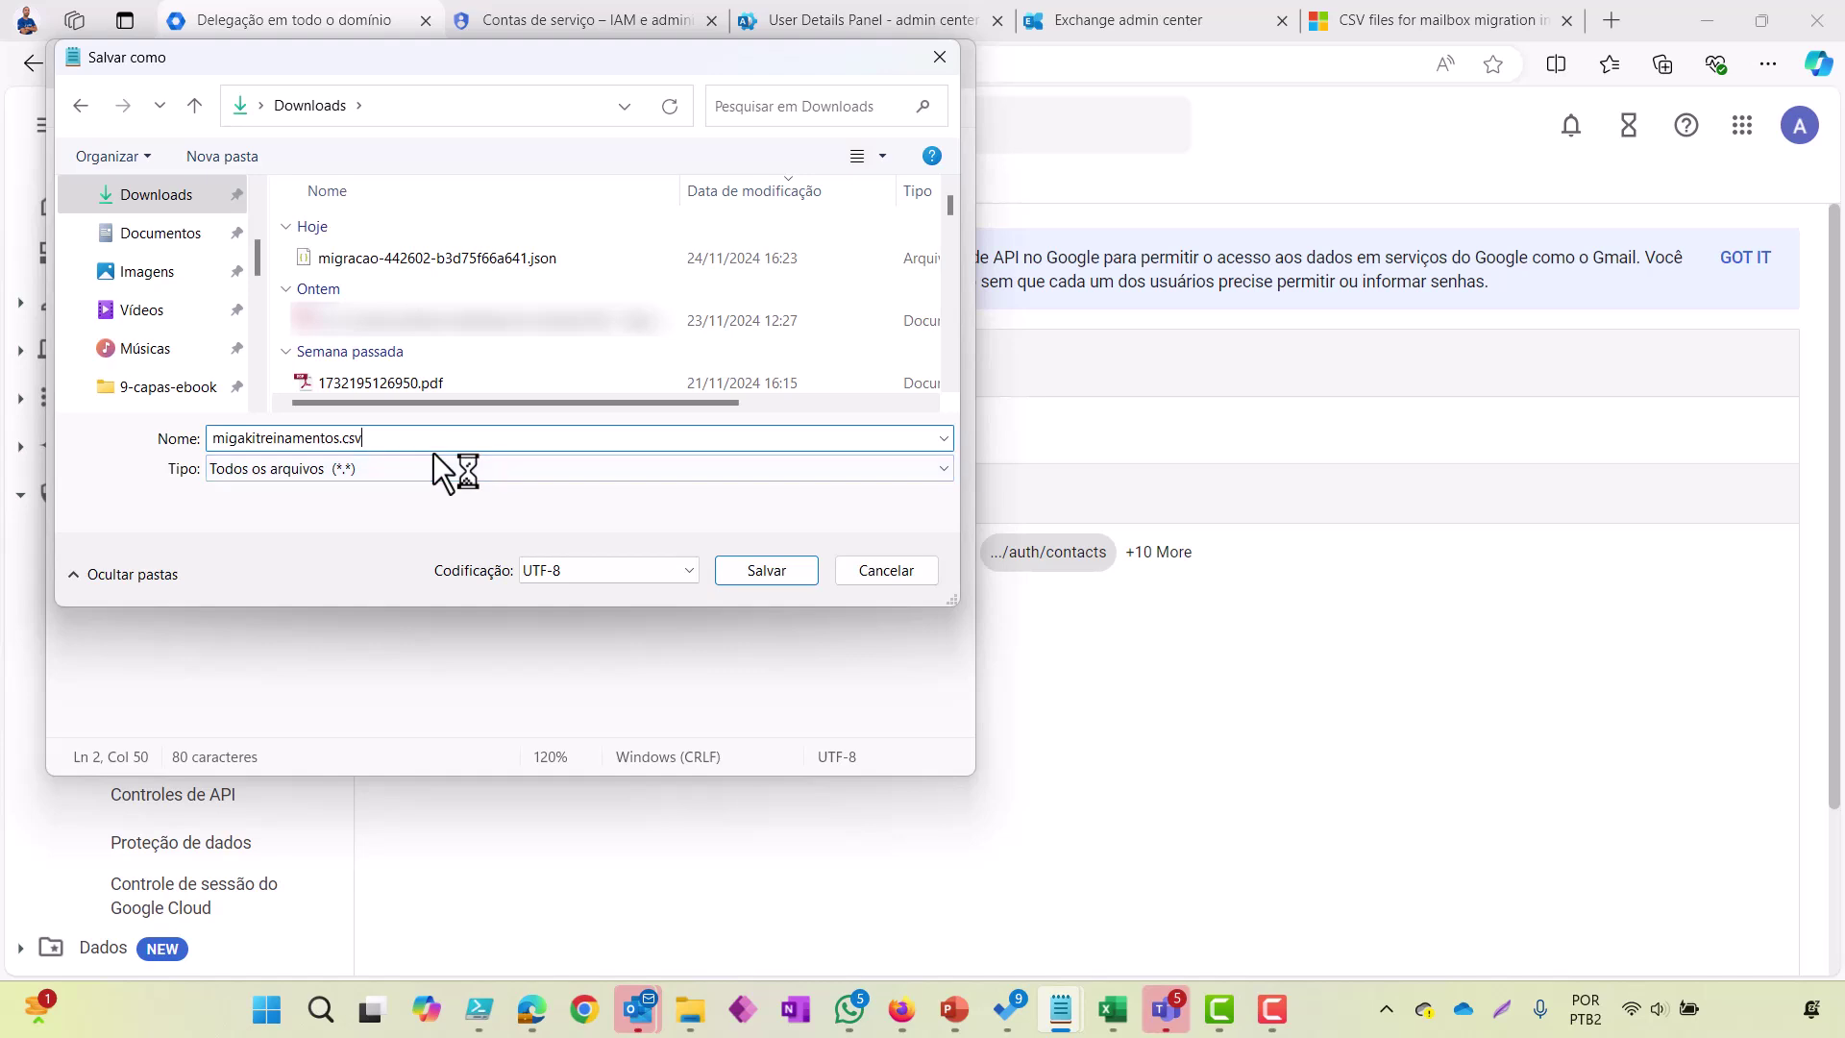
click(742, 569)
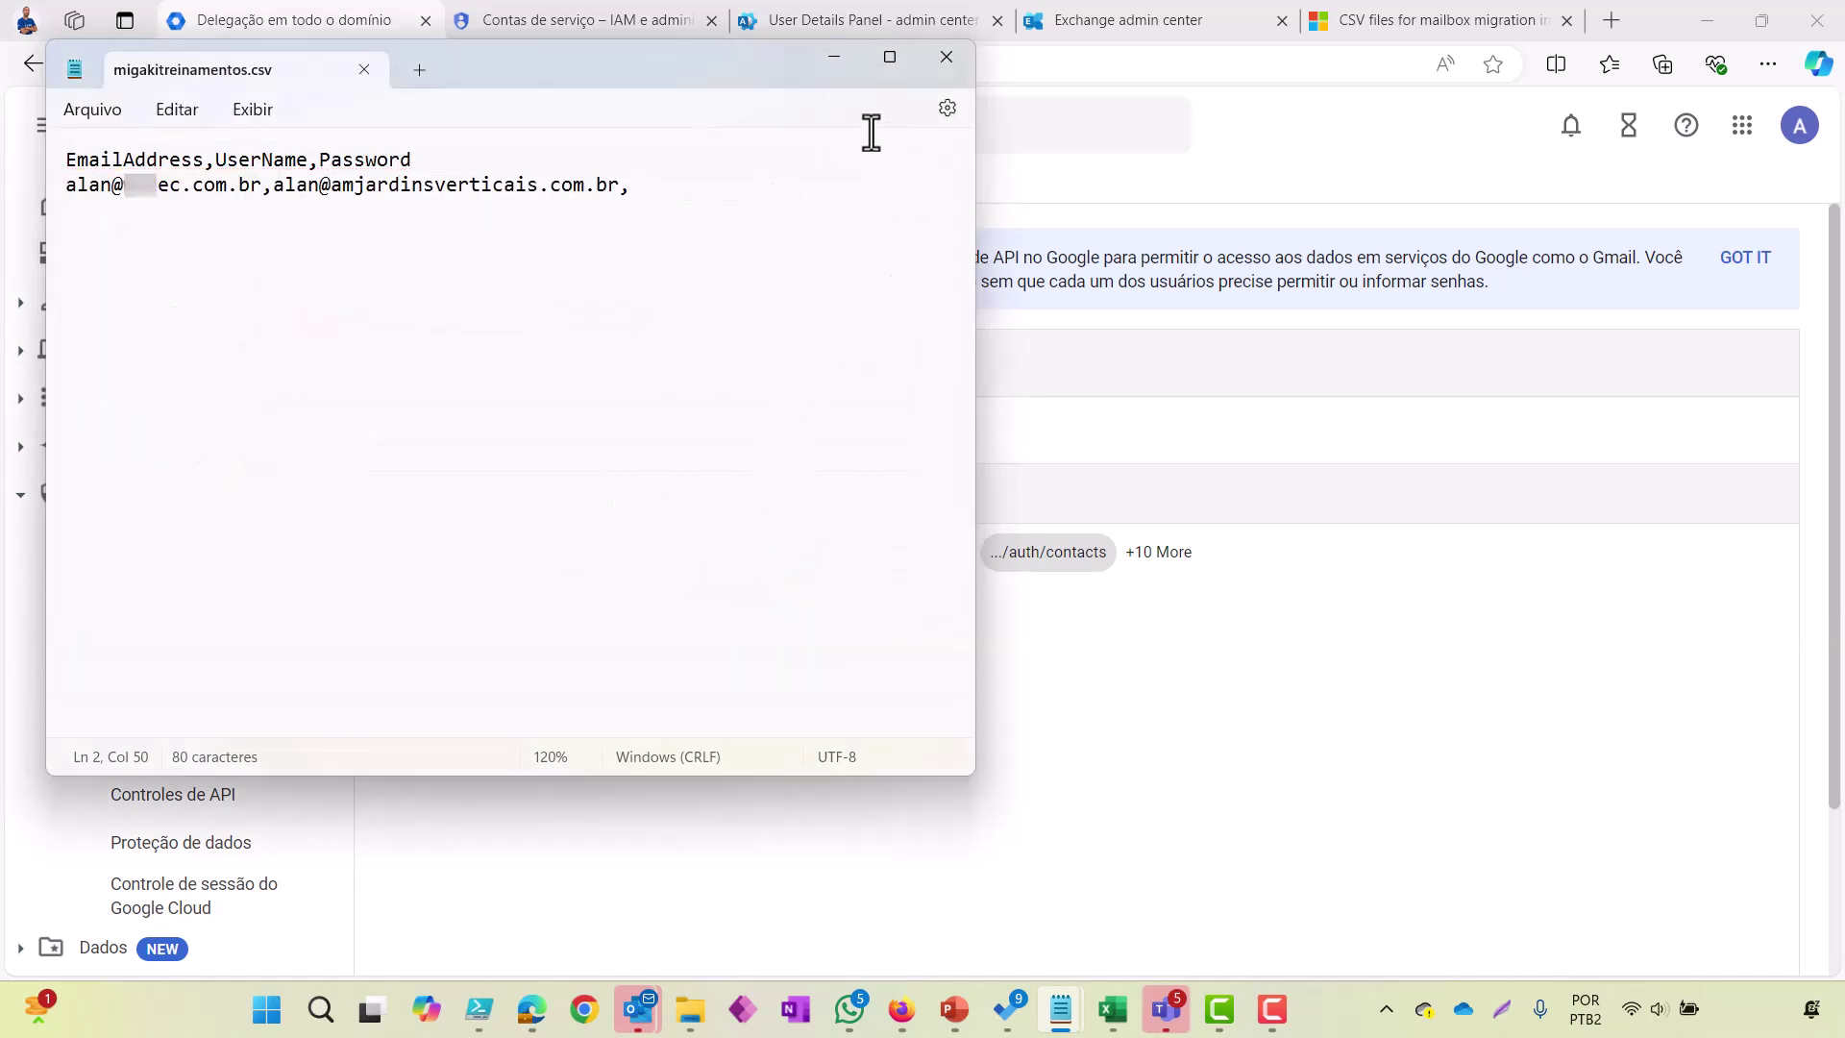
click(949, 58)
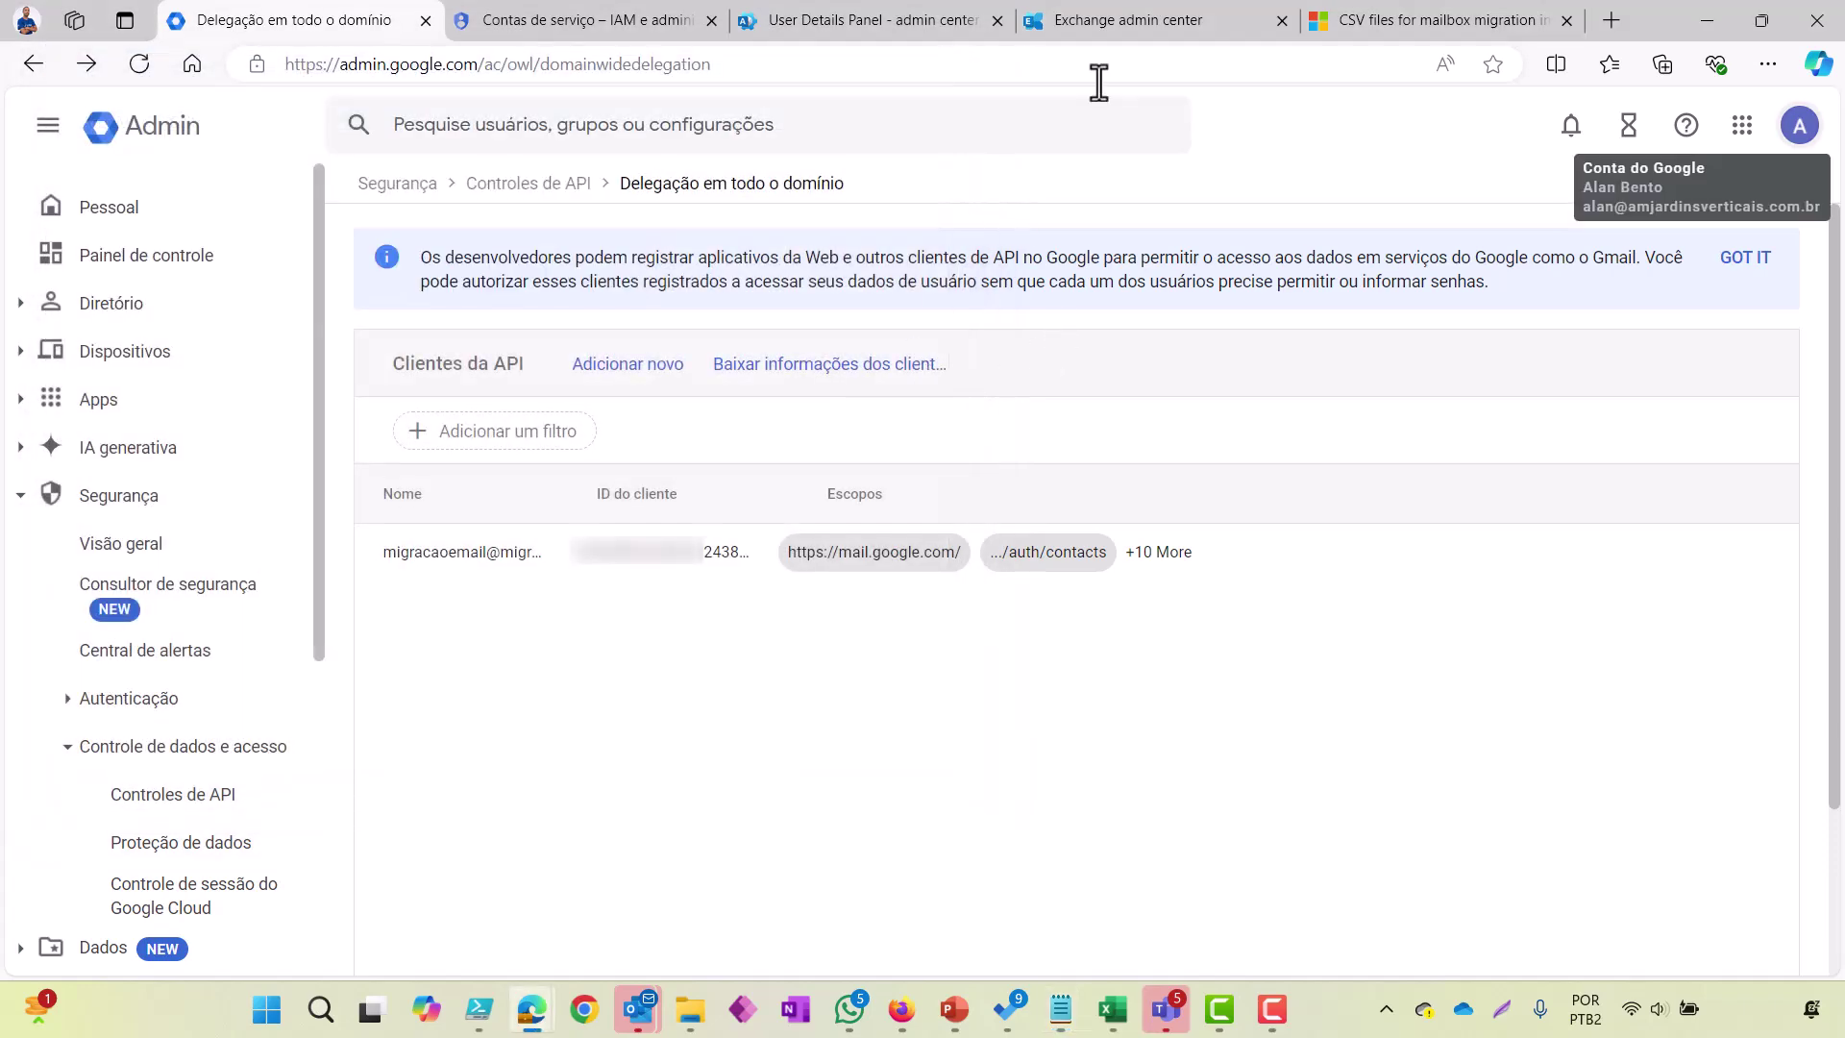
Step: Import migakitreinamentos.csv as the batch's user list and continue to the Move configuration step
click(1149, 30)
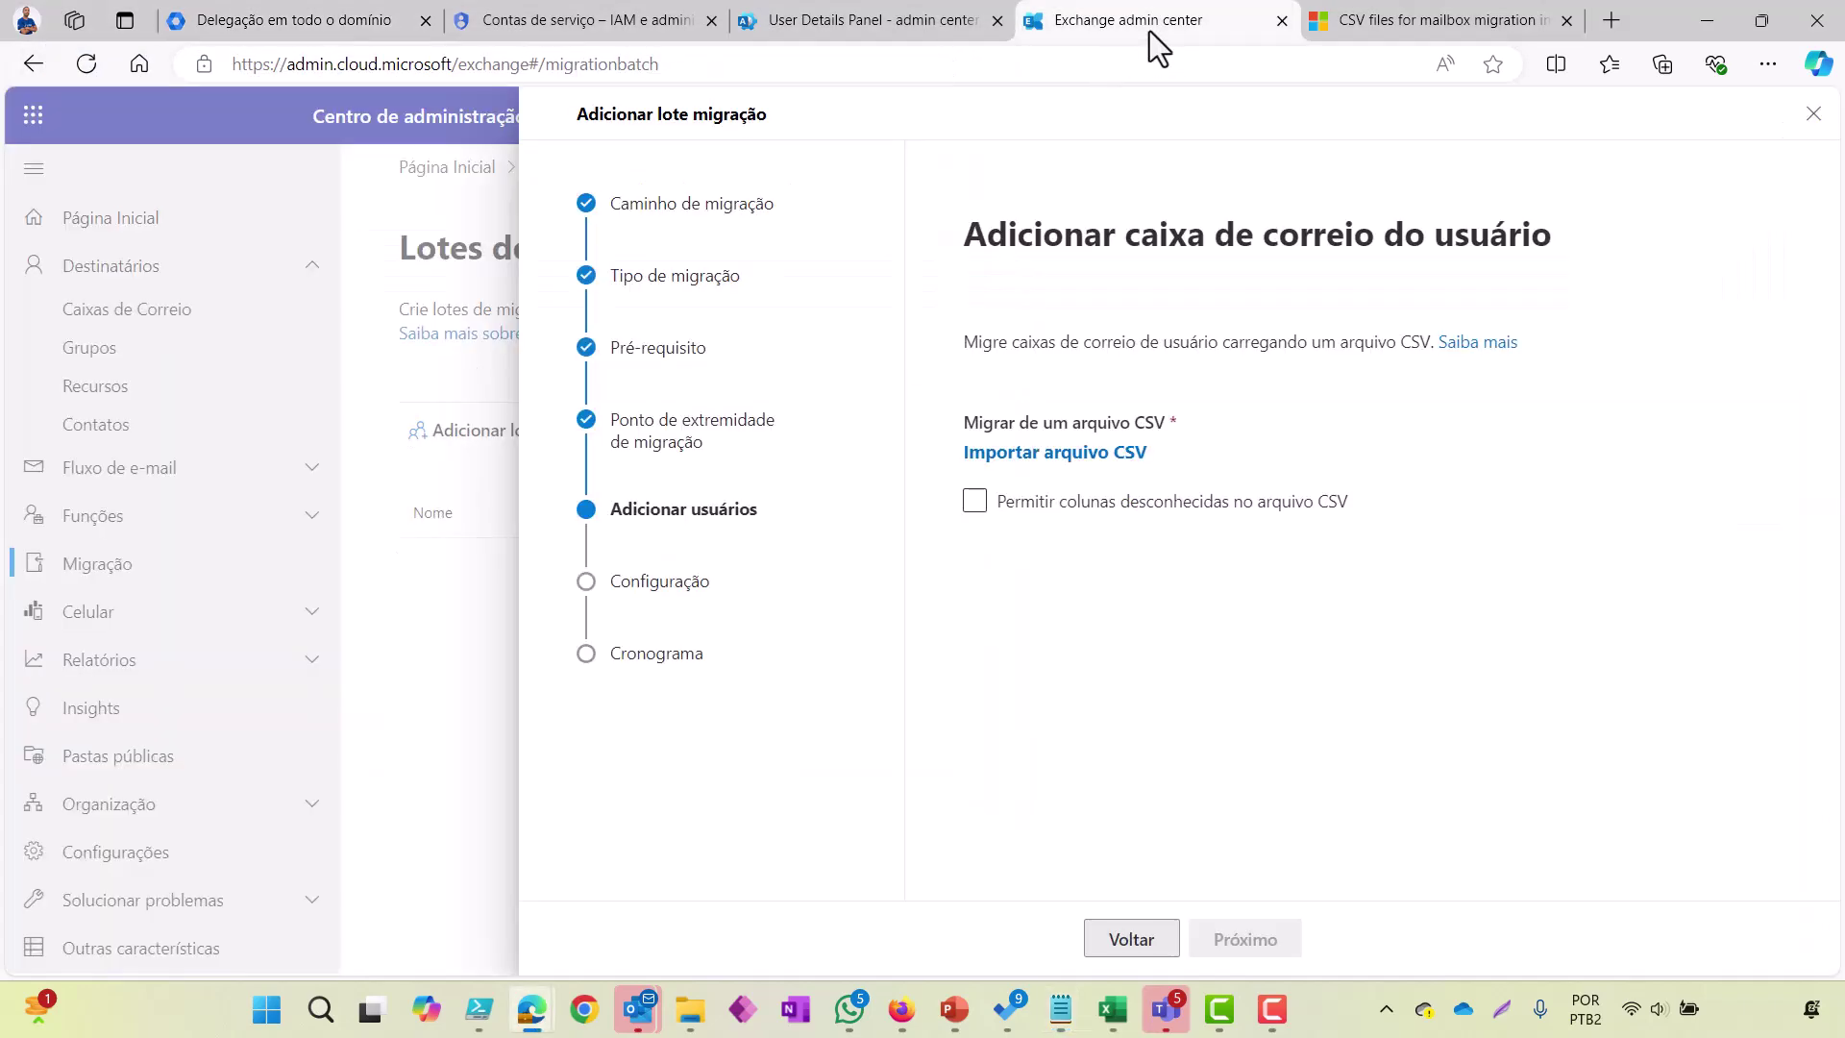
click(1063, 460)
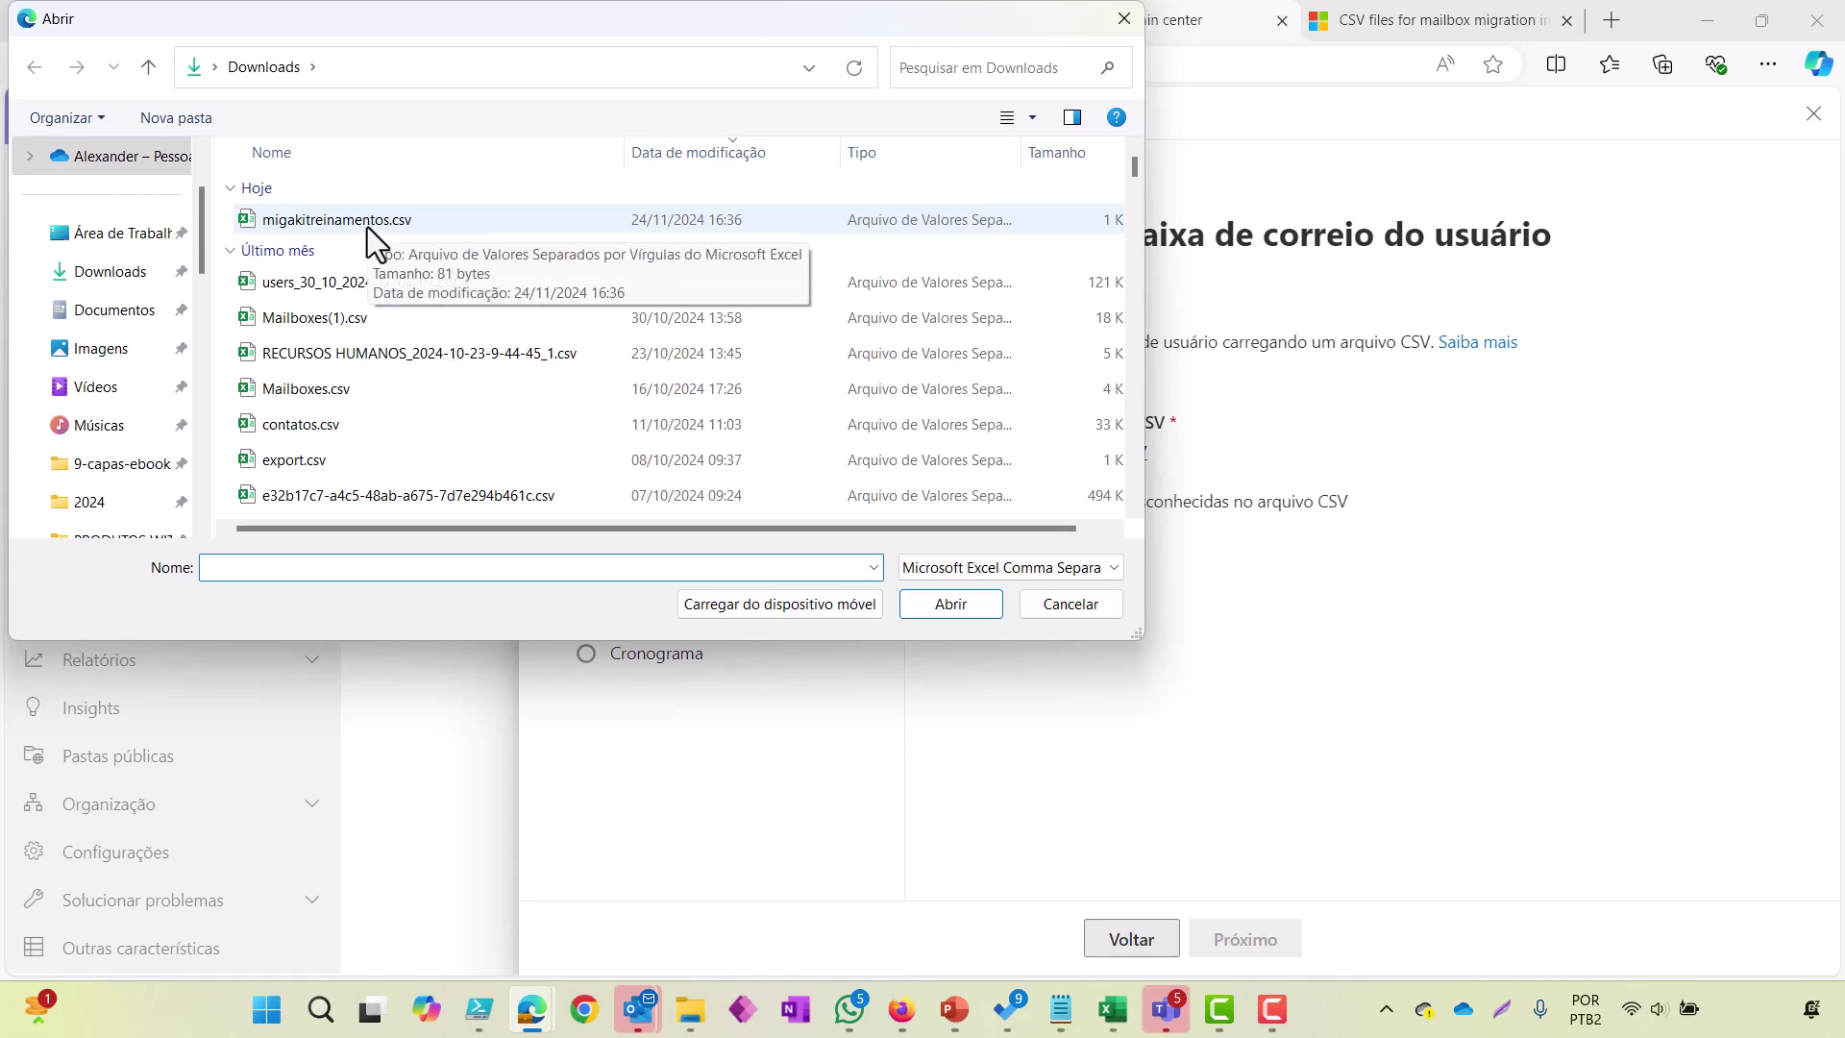
double_click(367, 227)
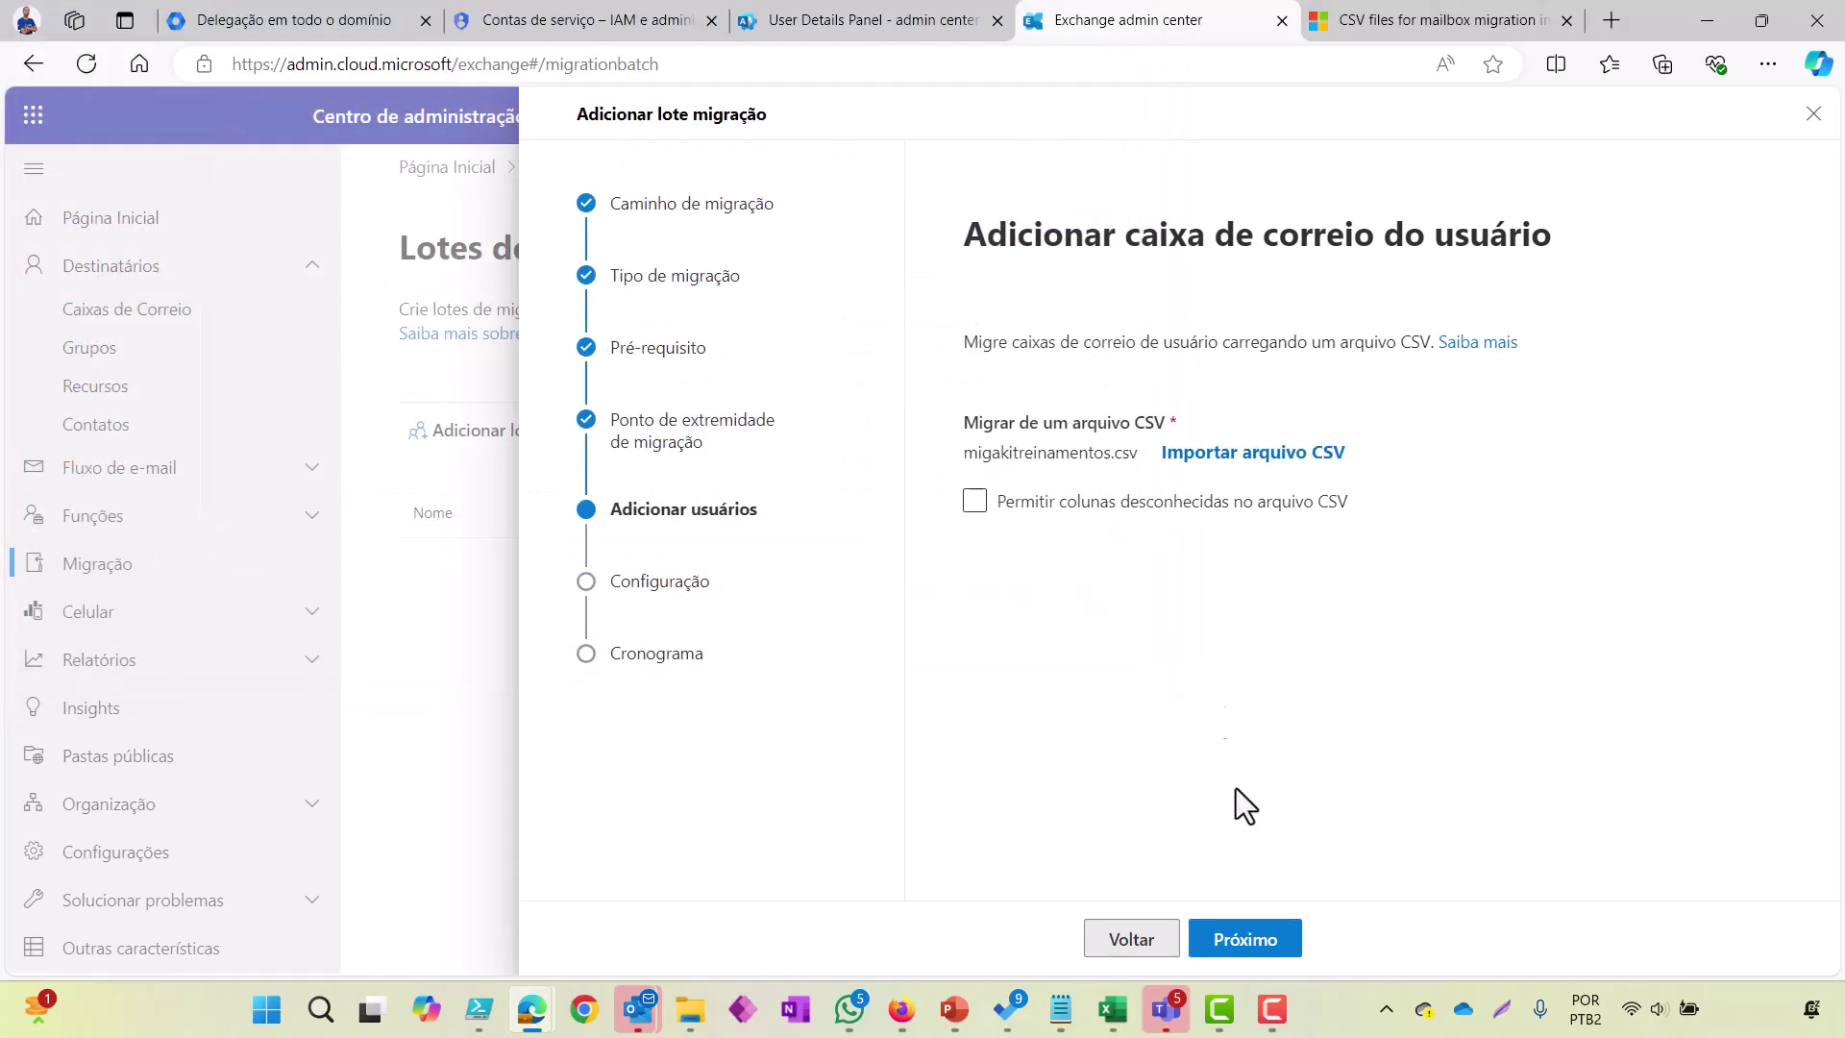
click(1230, 946)
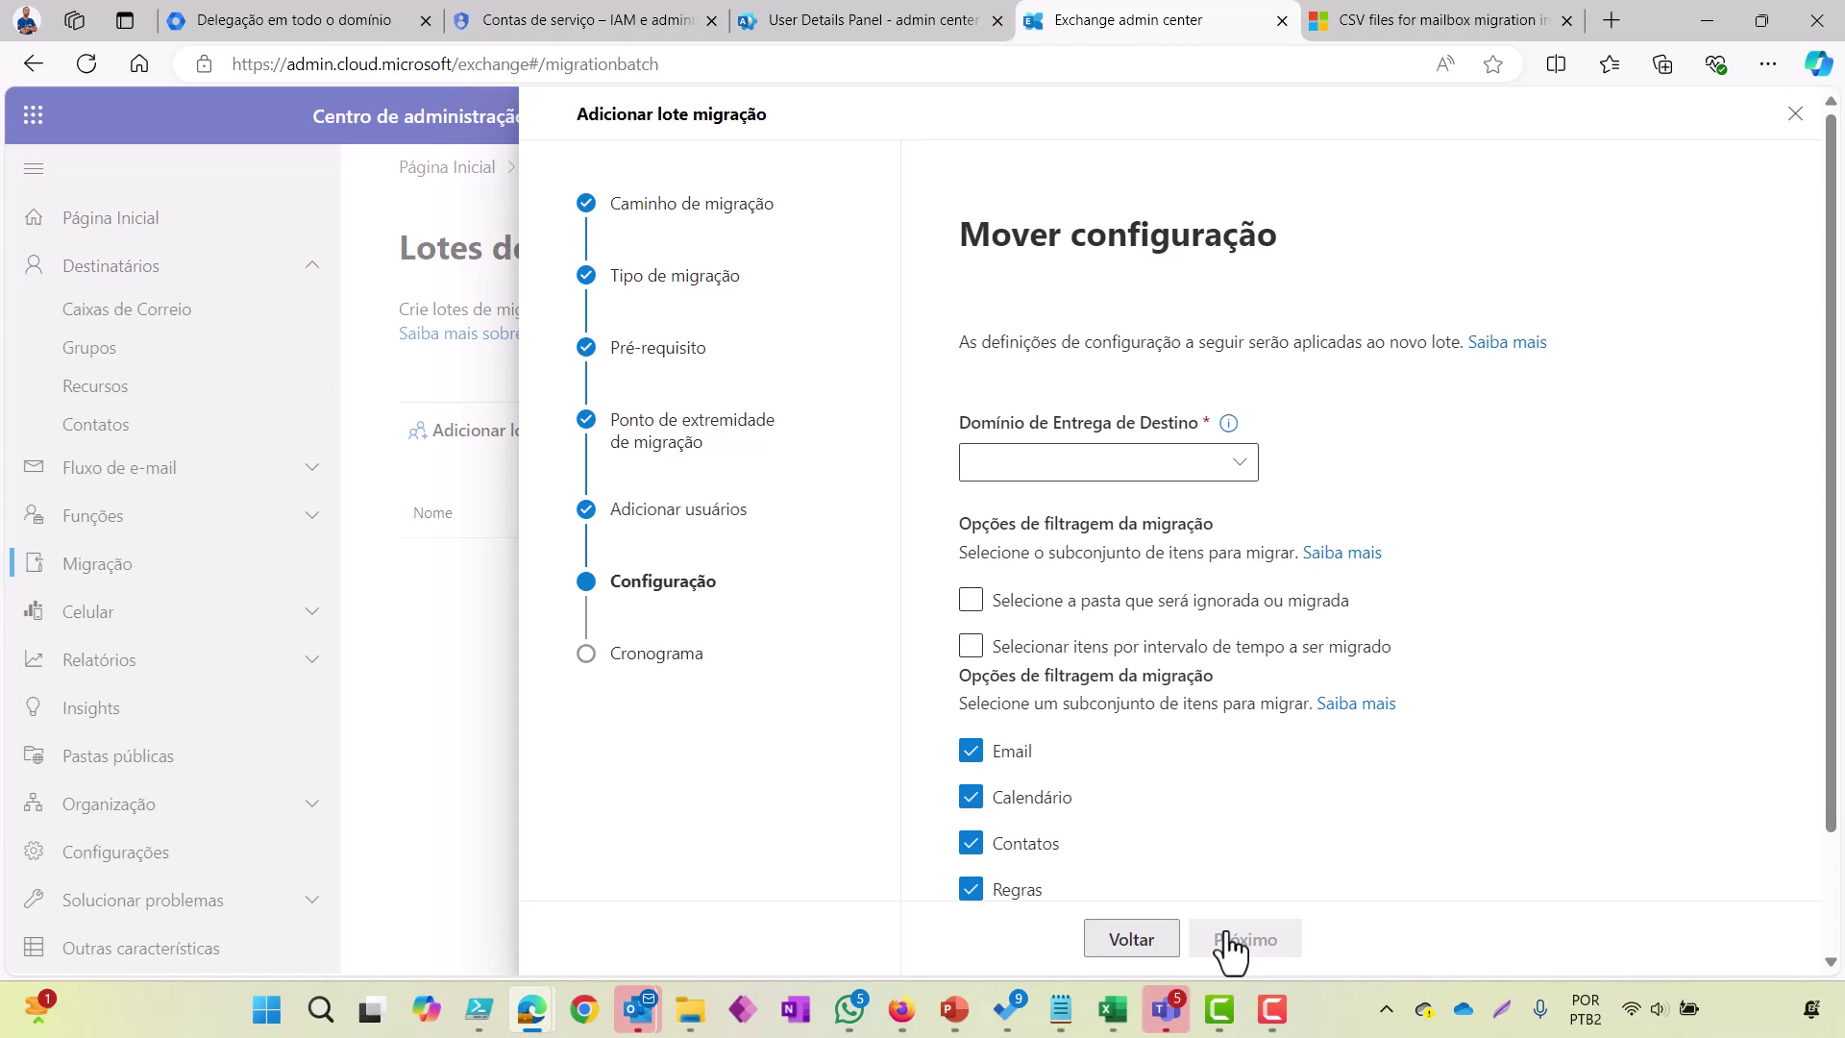
Step: Choose the mail.onmicrosoft.com domain as target delivery domain and review the move options
click(1238, 468)
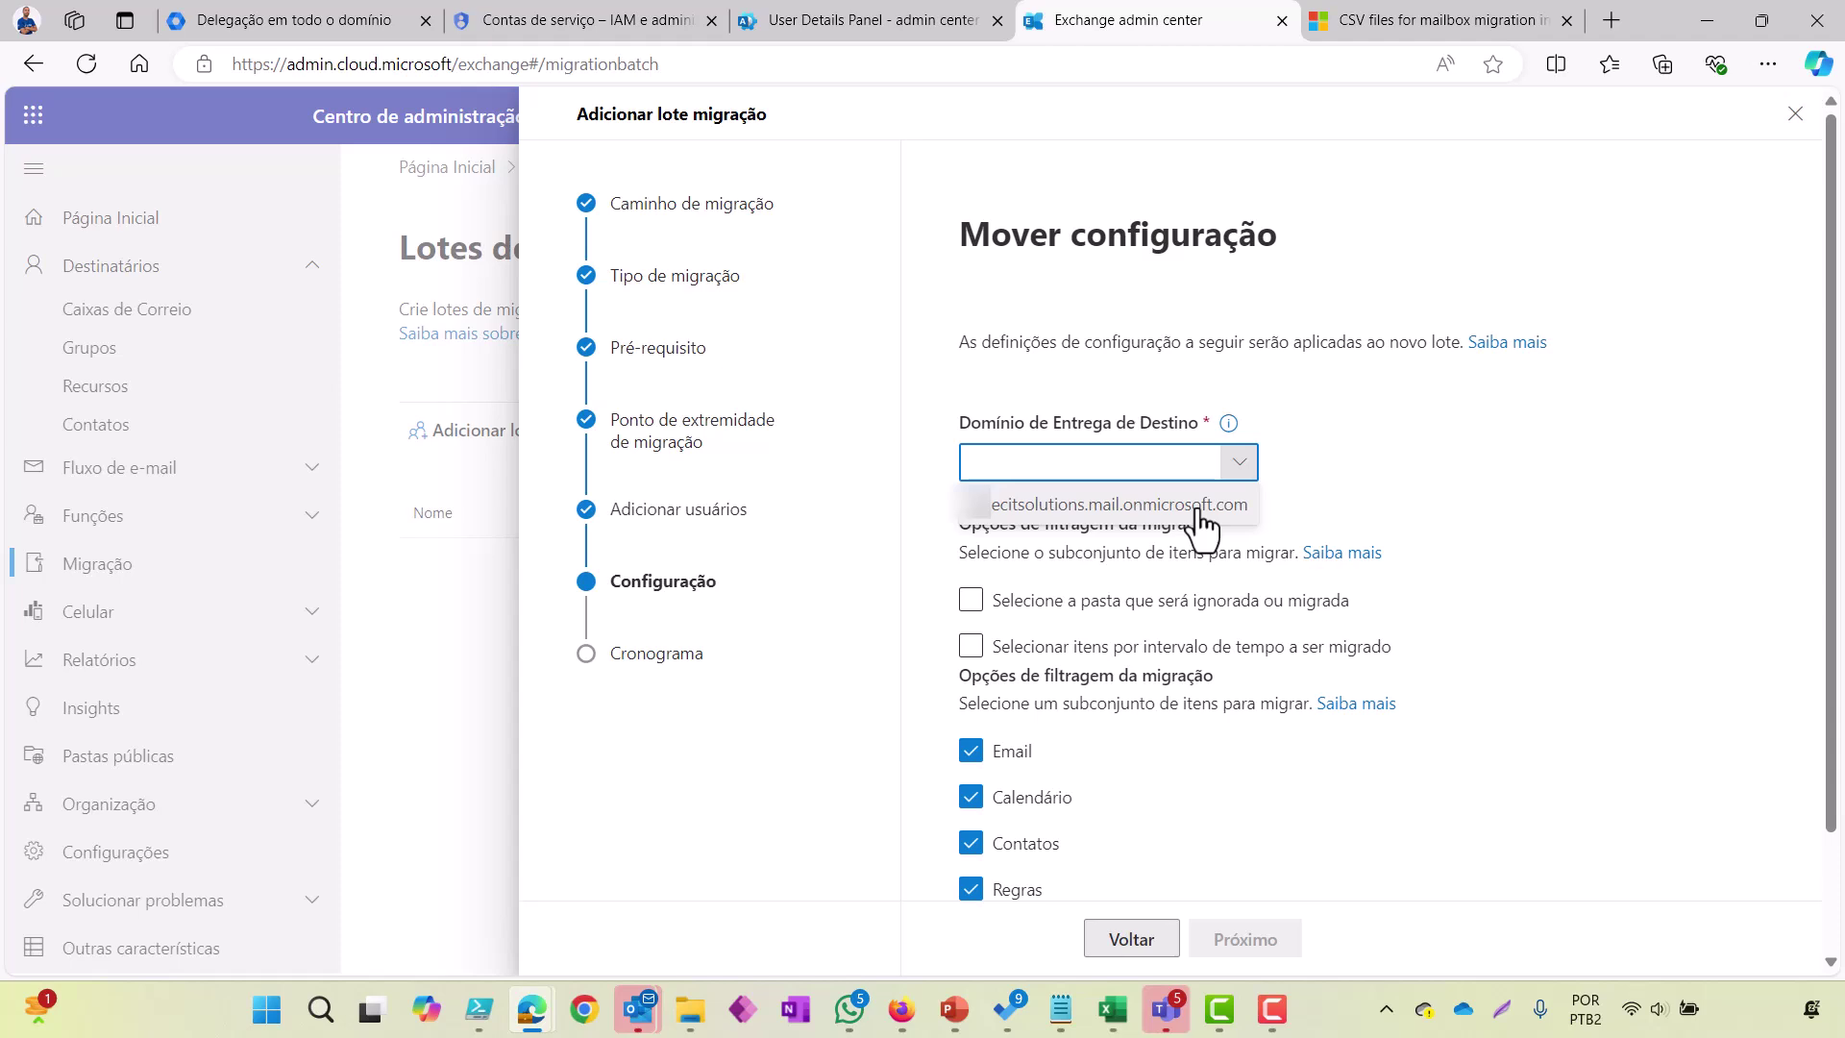
click(1200, 505)
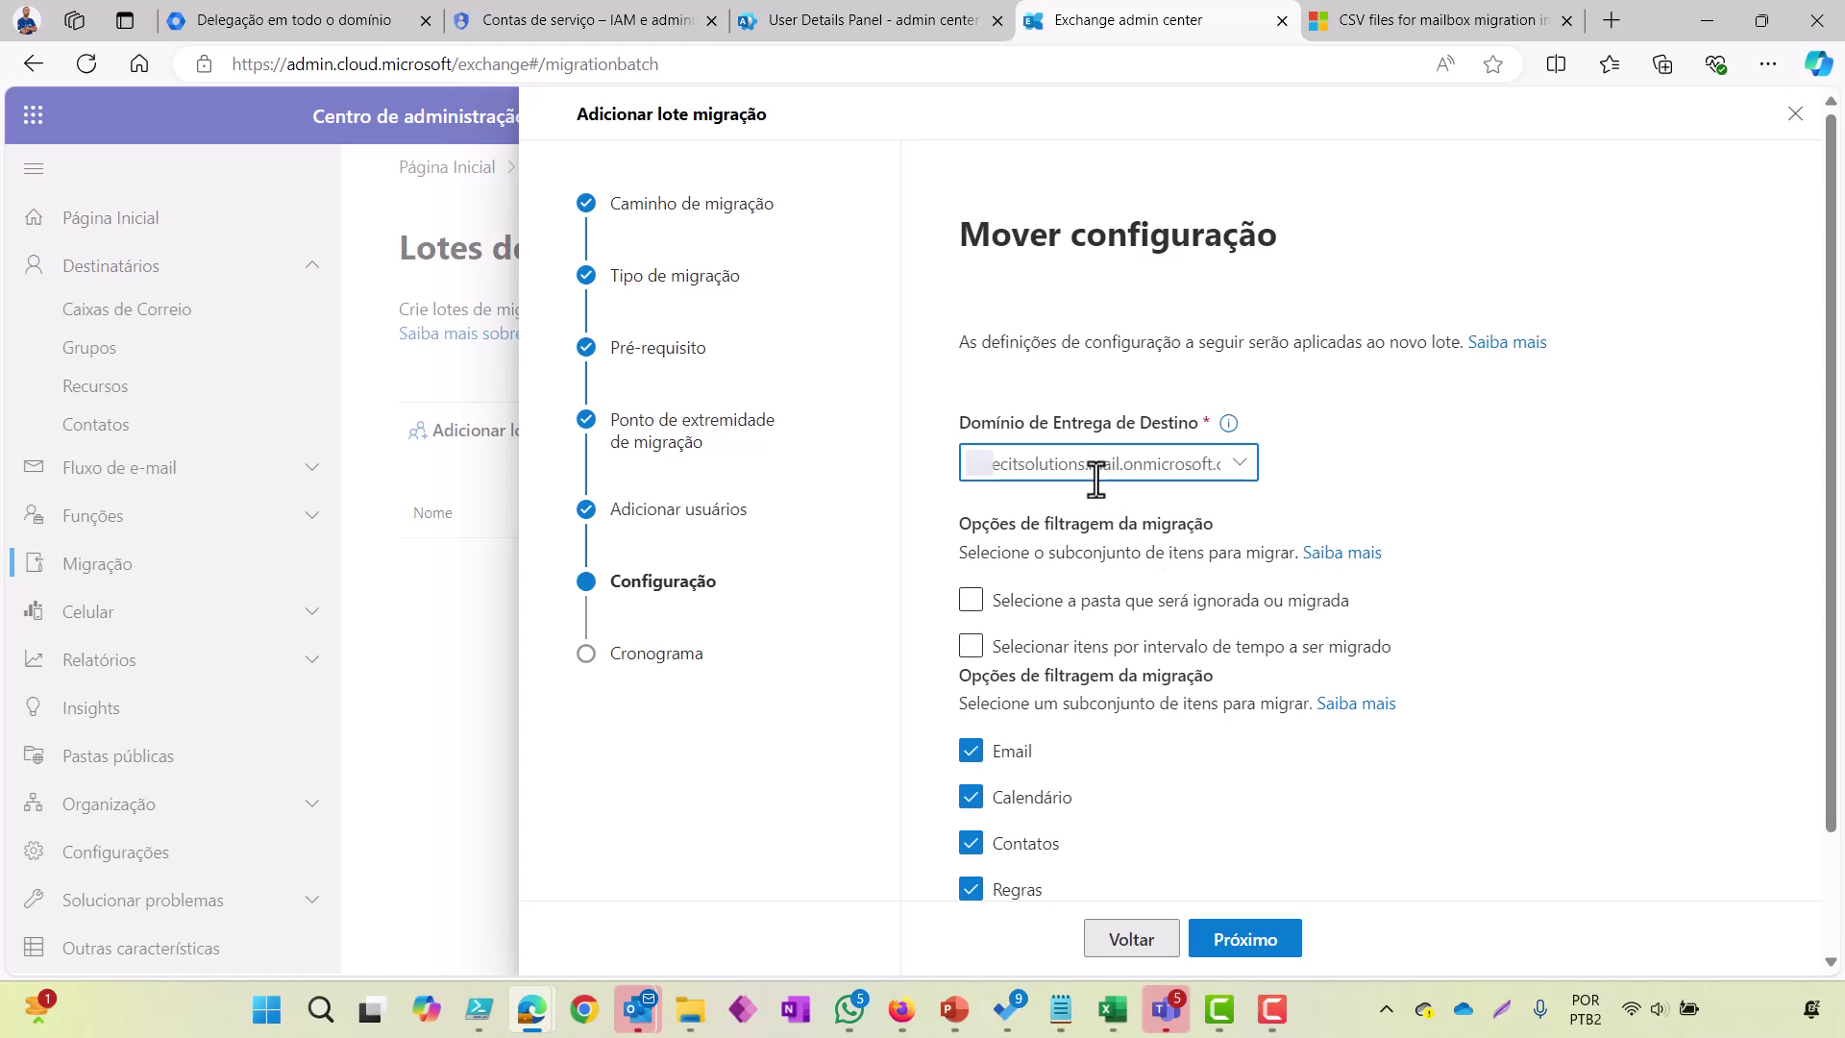
scroll(1123, 548, down, 2)
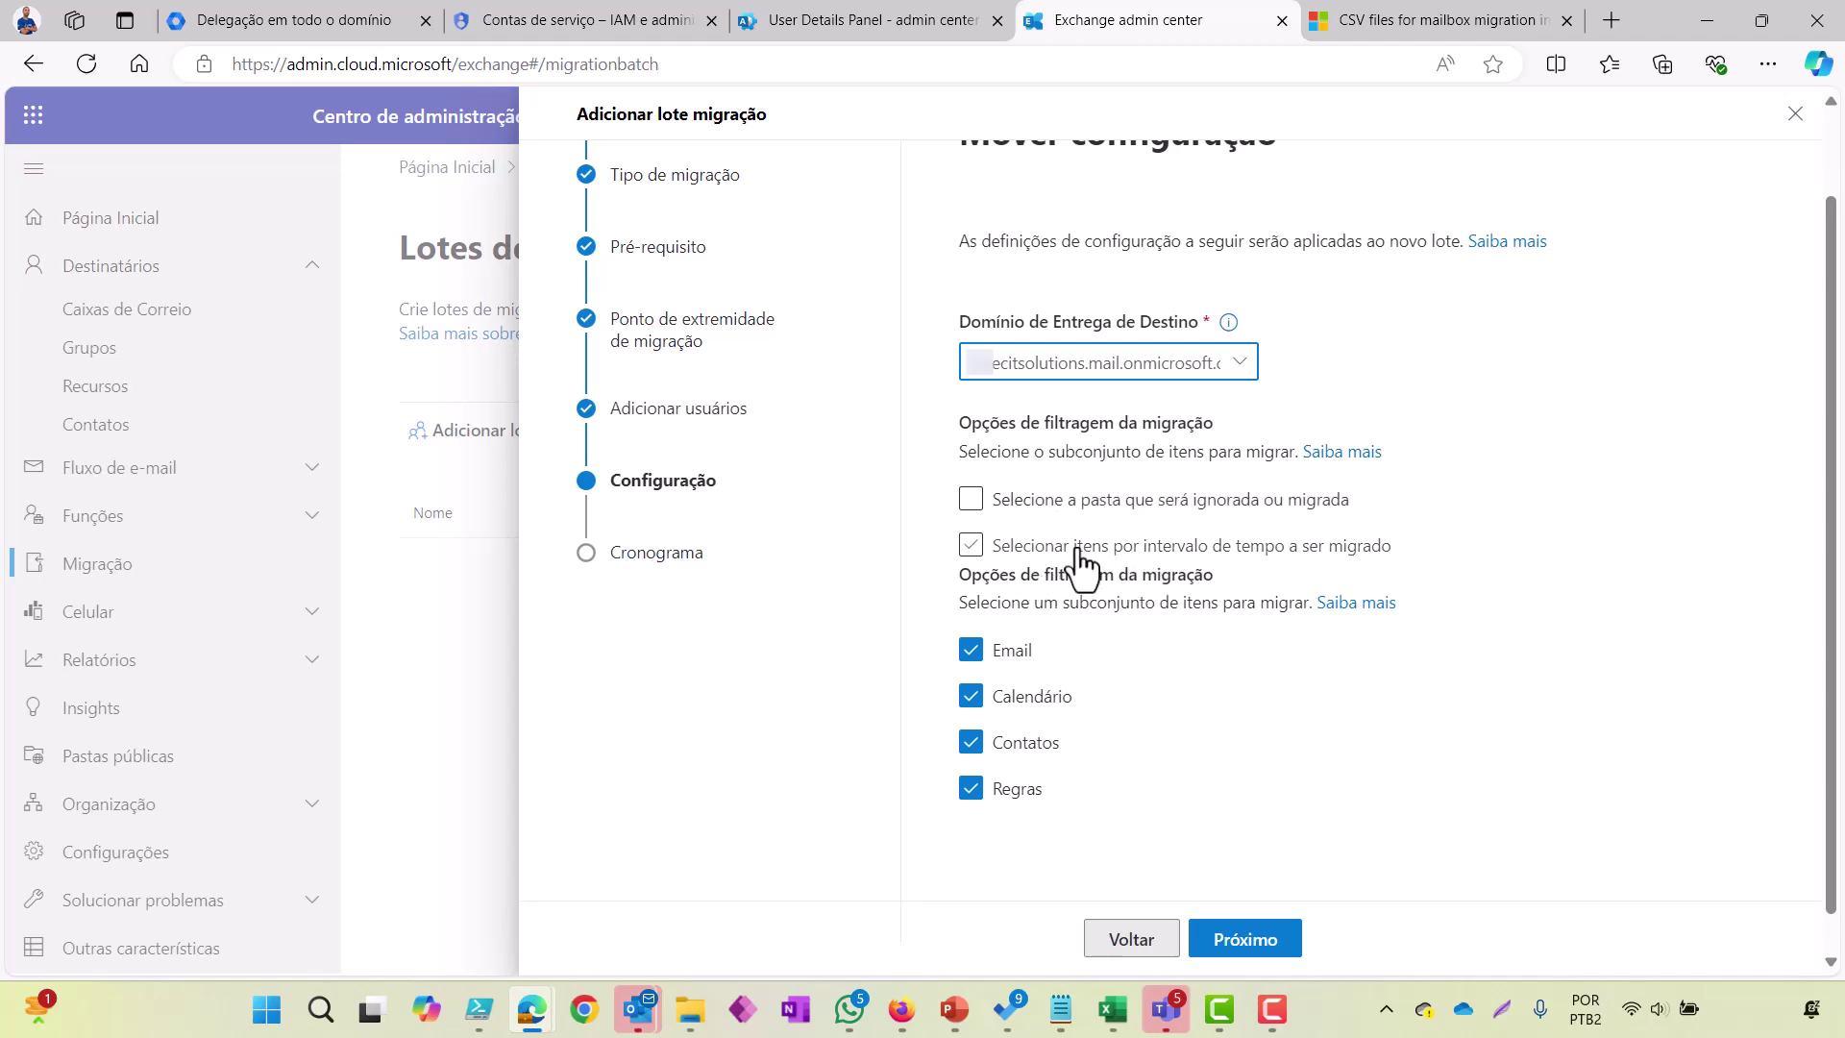
scroll(1081, 577, up, 1)
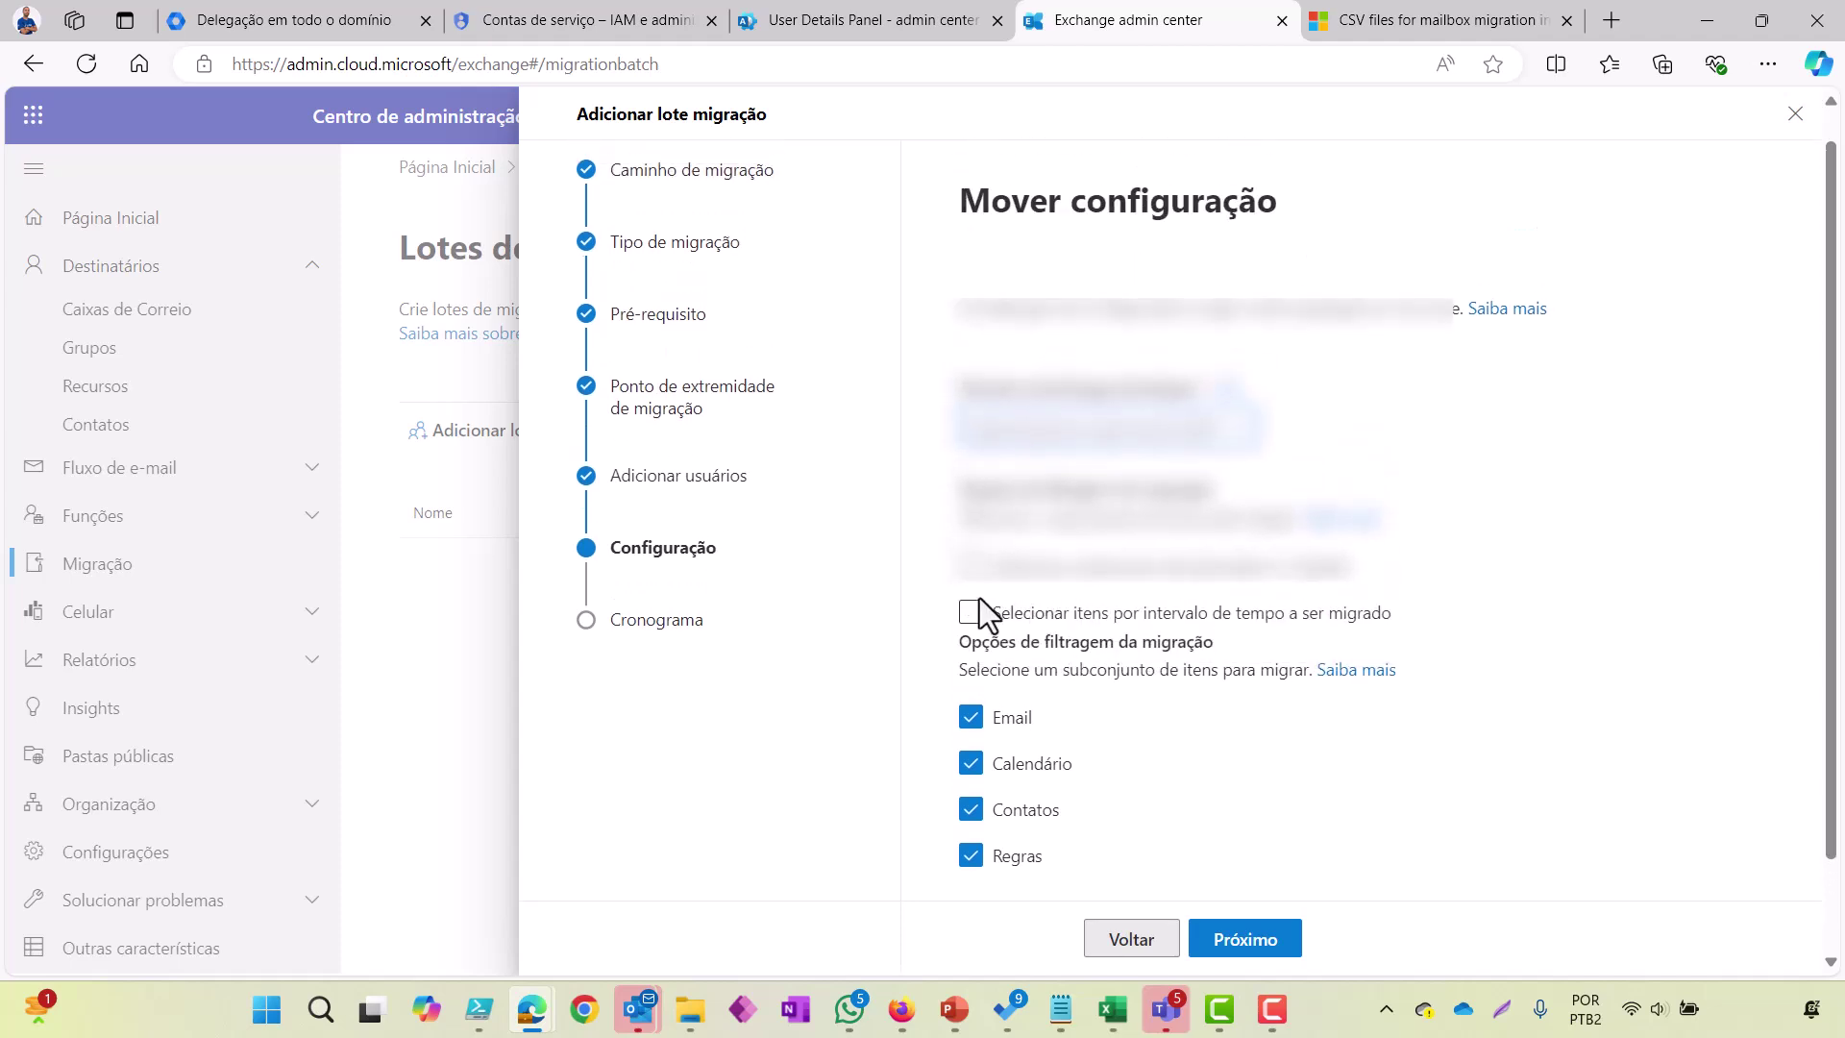
scroll(1011, 675, down, 1)
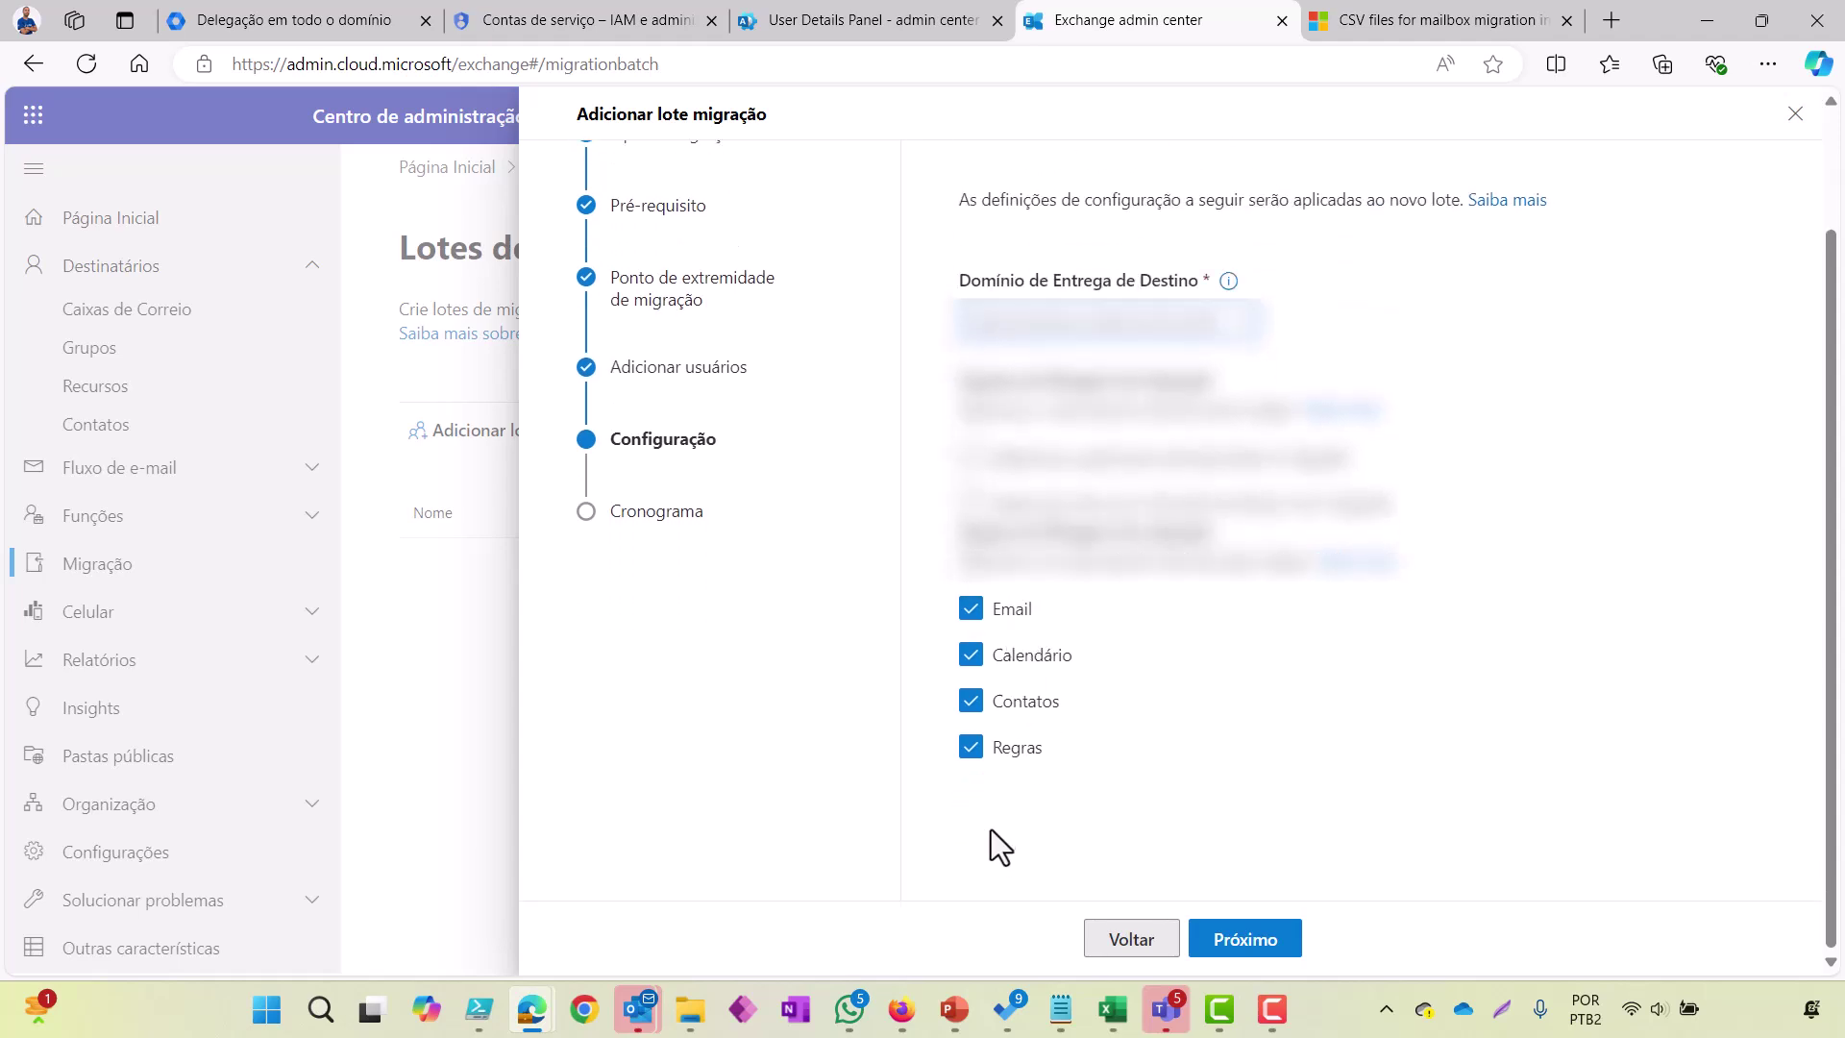
scroll(1049, 722, up, 1)
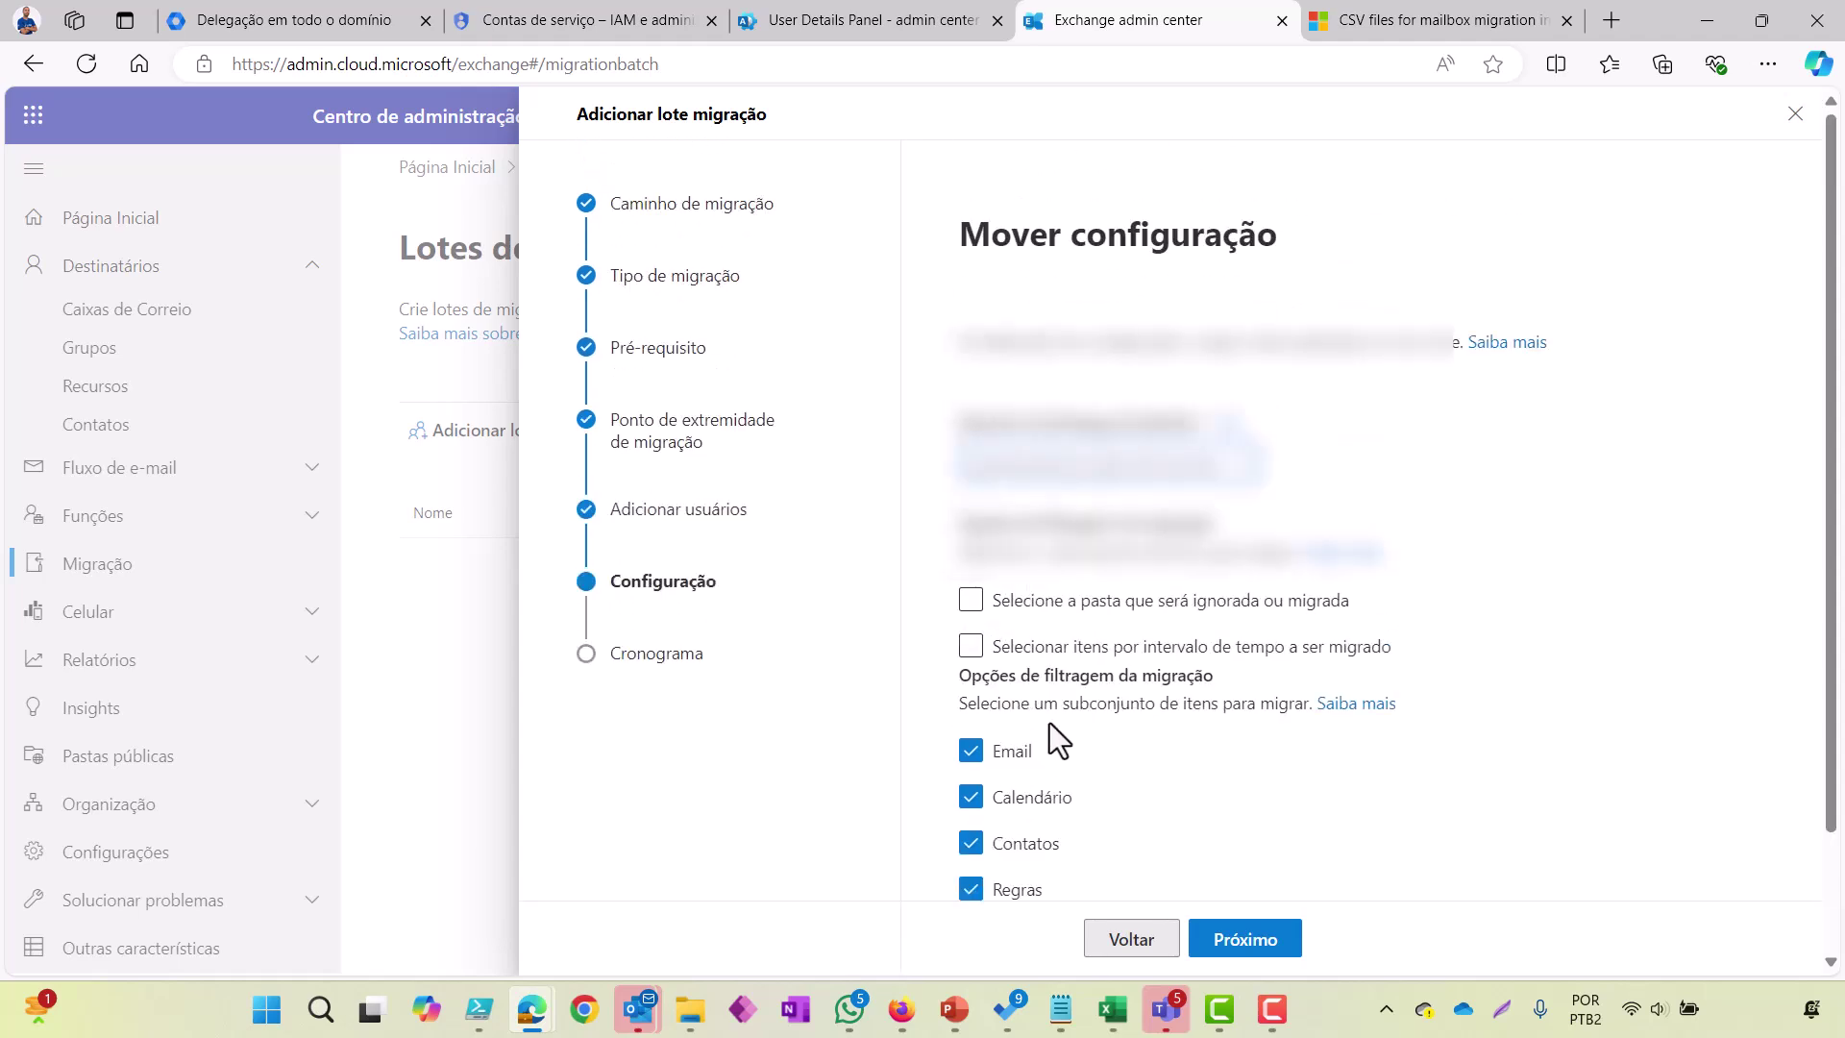
Step: Schedule the batch in the Horário Padrão da Bahia time zone and save; creation fails on the Password column
click(1250, 939)
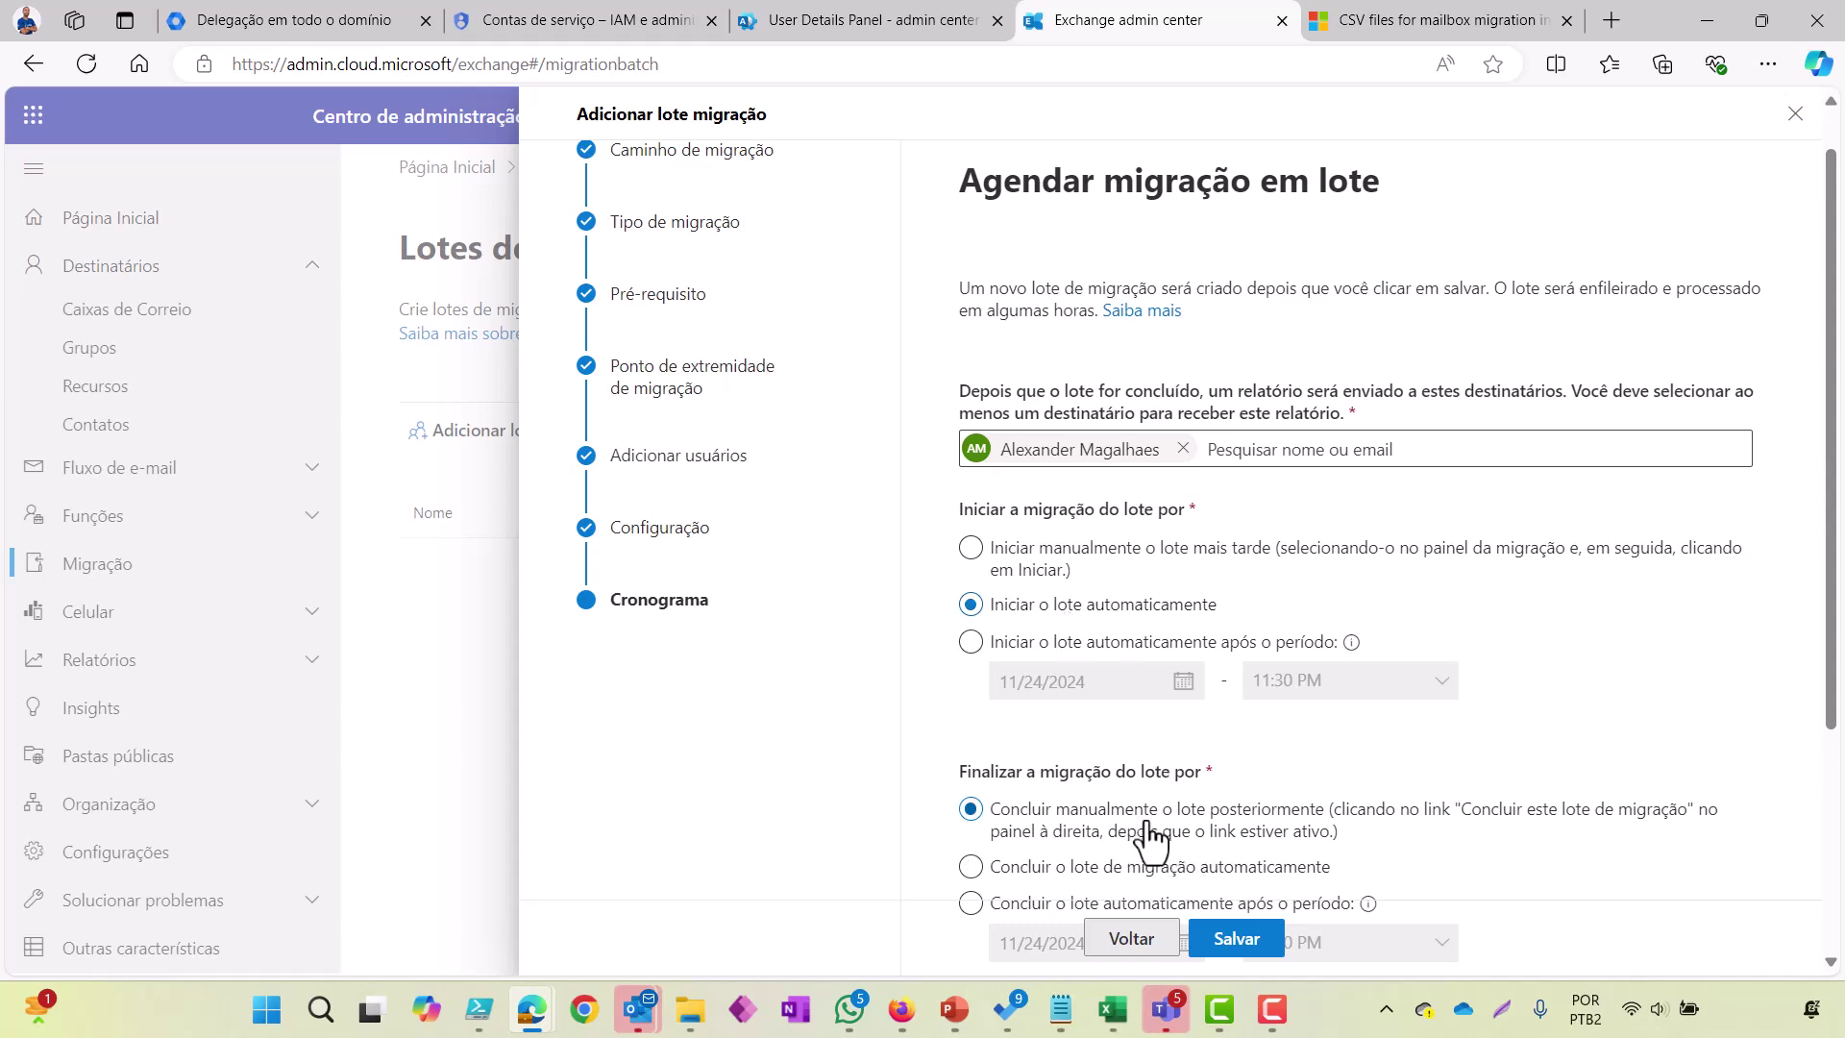
scroll(1148, 841, down, 2)
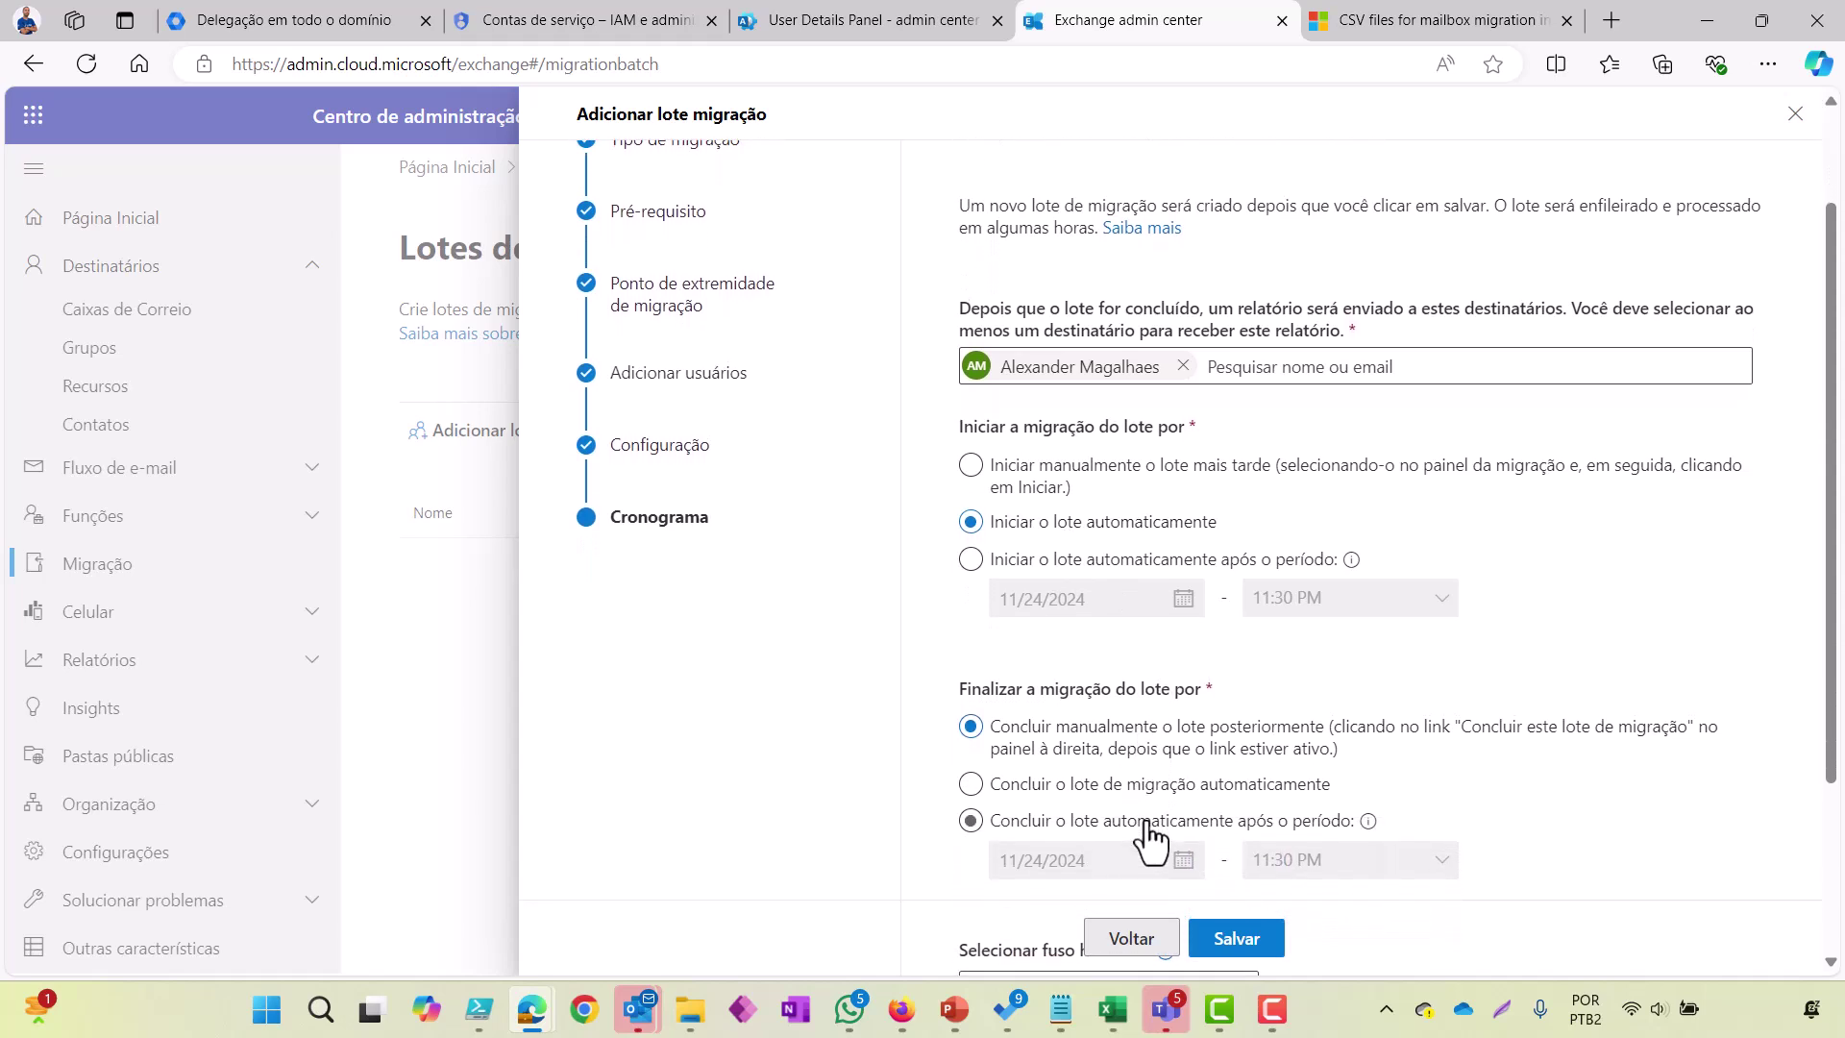
scroll(1148, 841, down, 2)
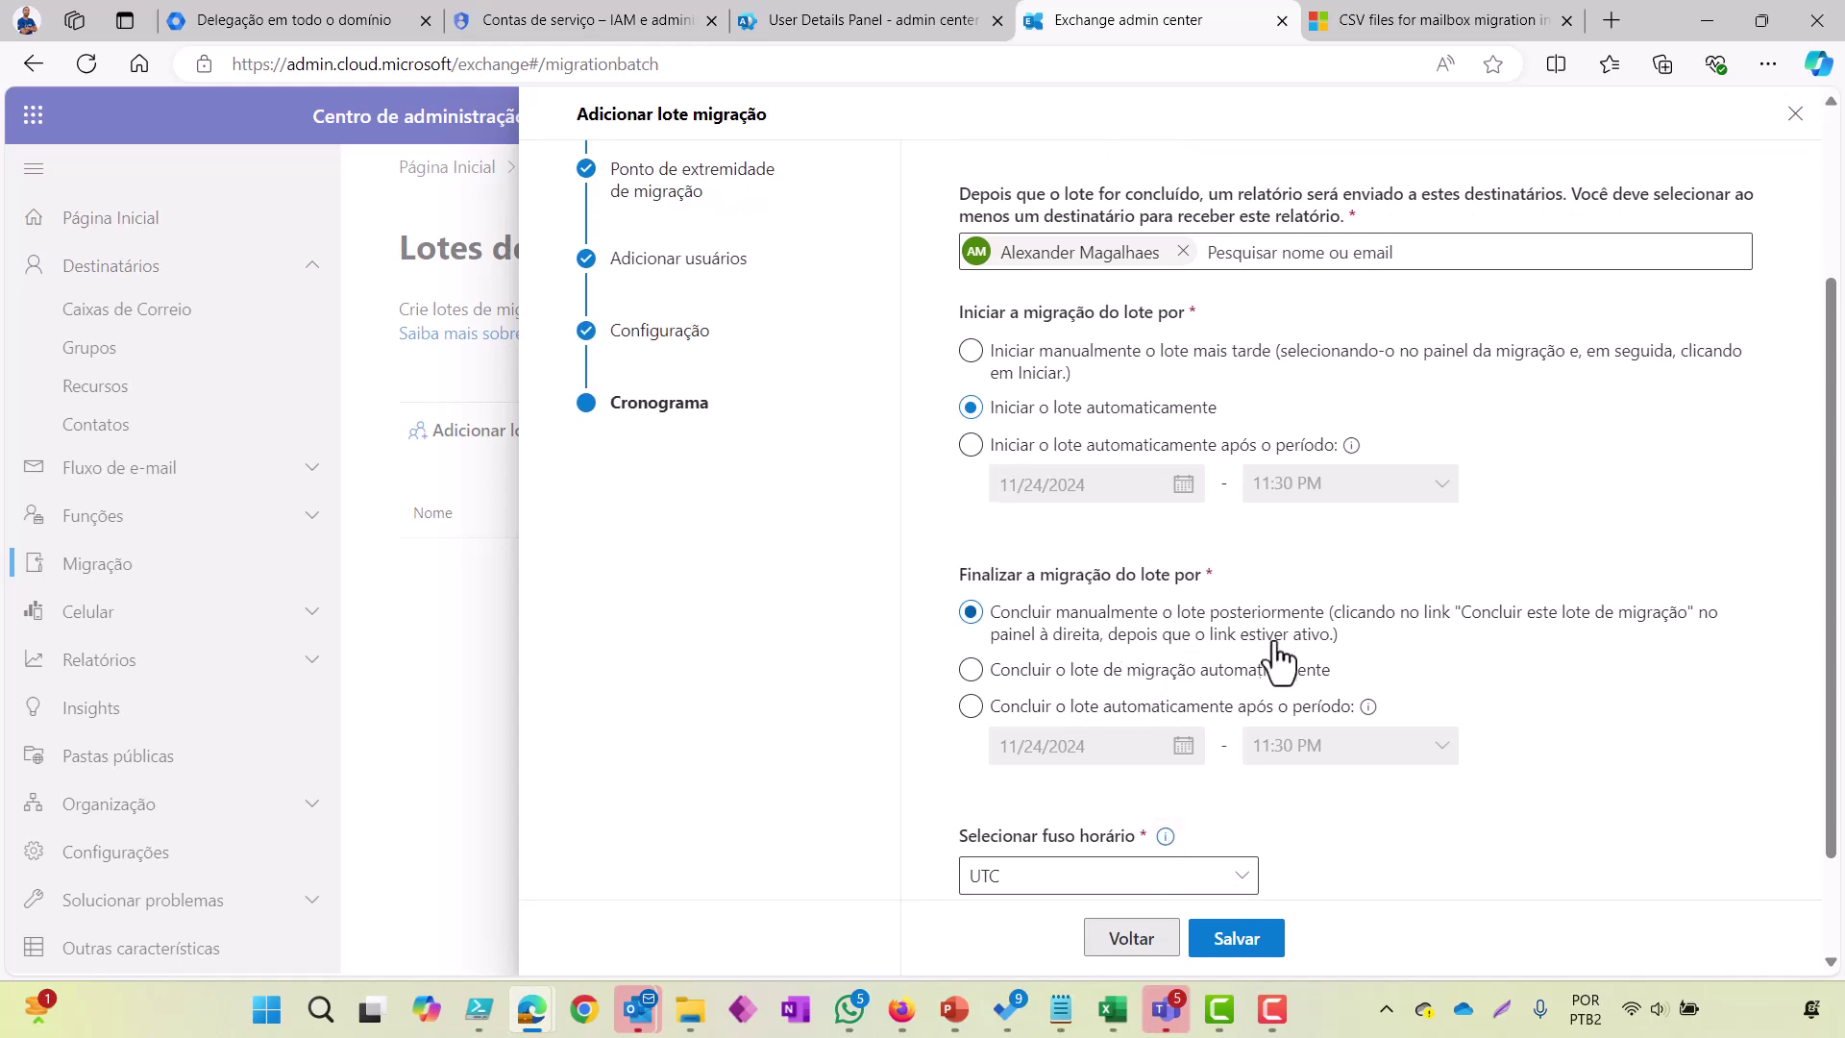
scroll(1132, 590, down, 2)
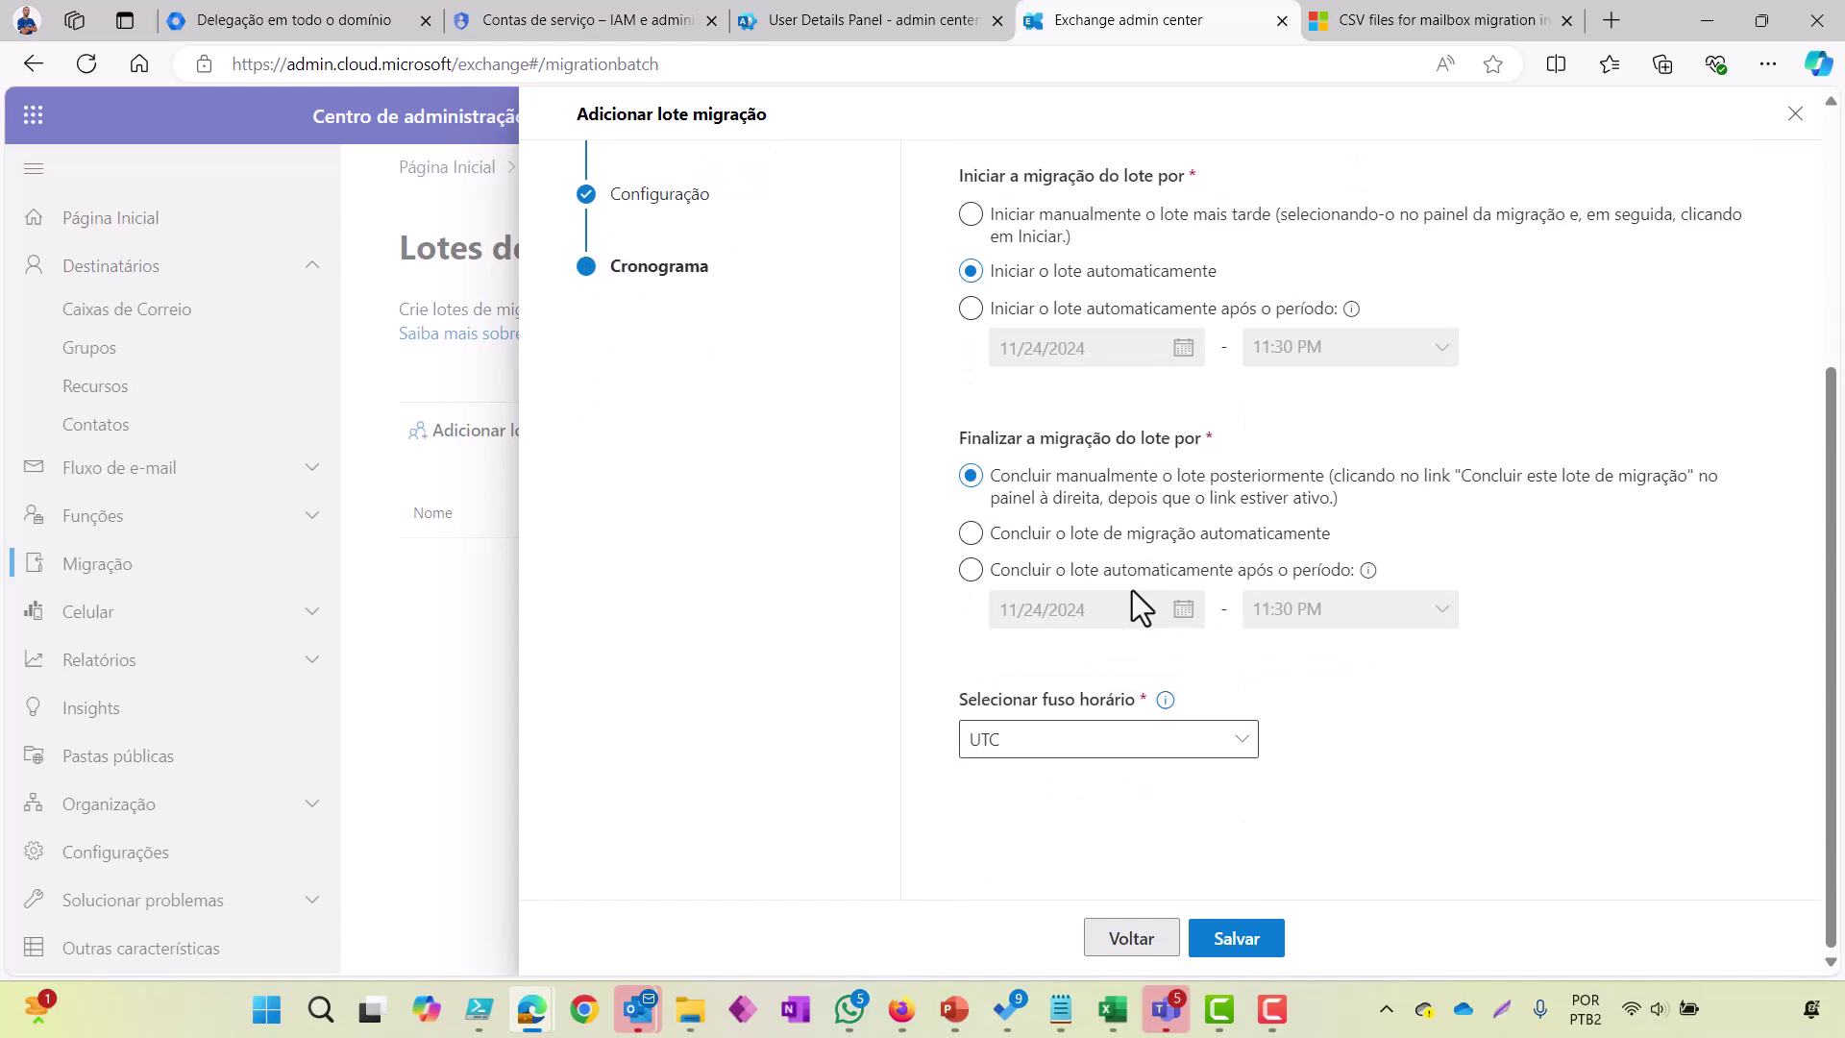
click(1214, 753)
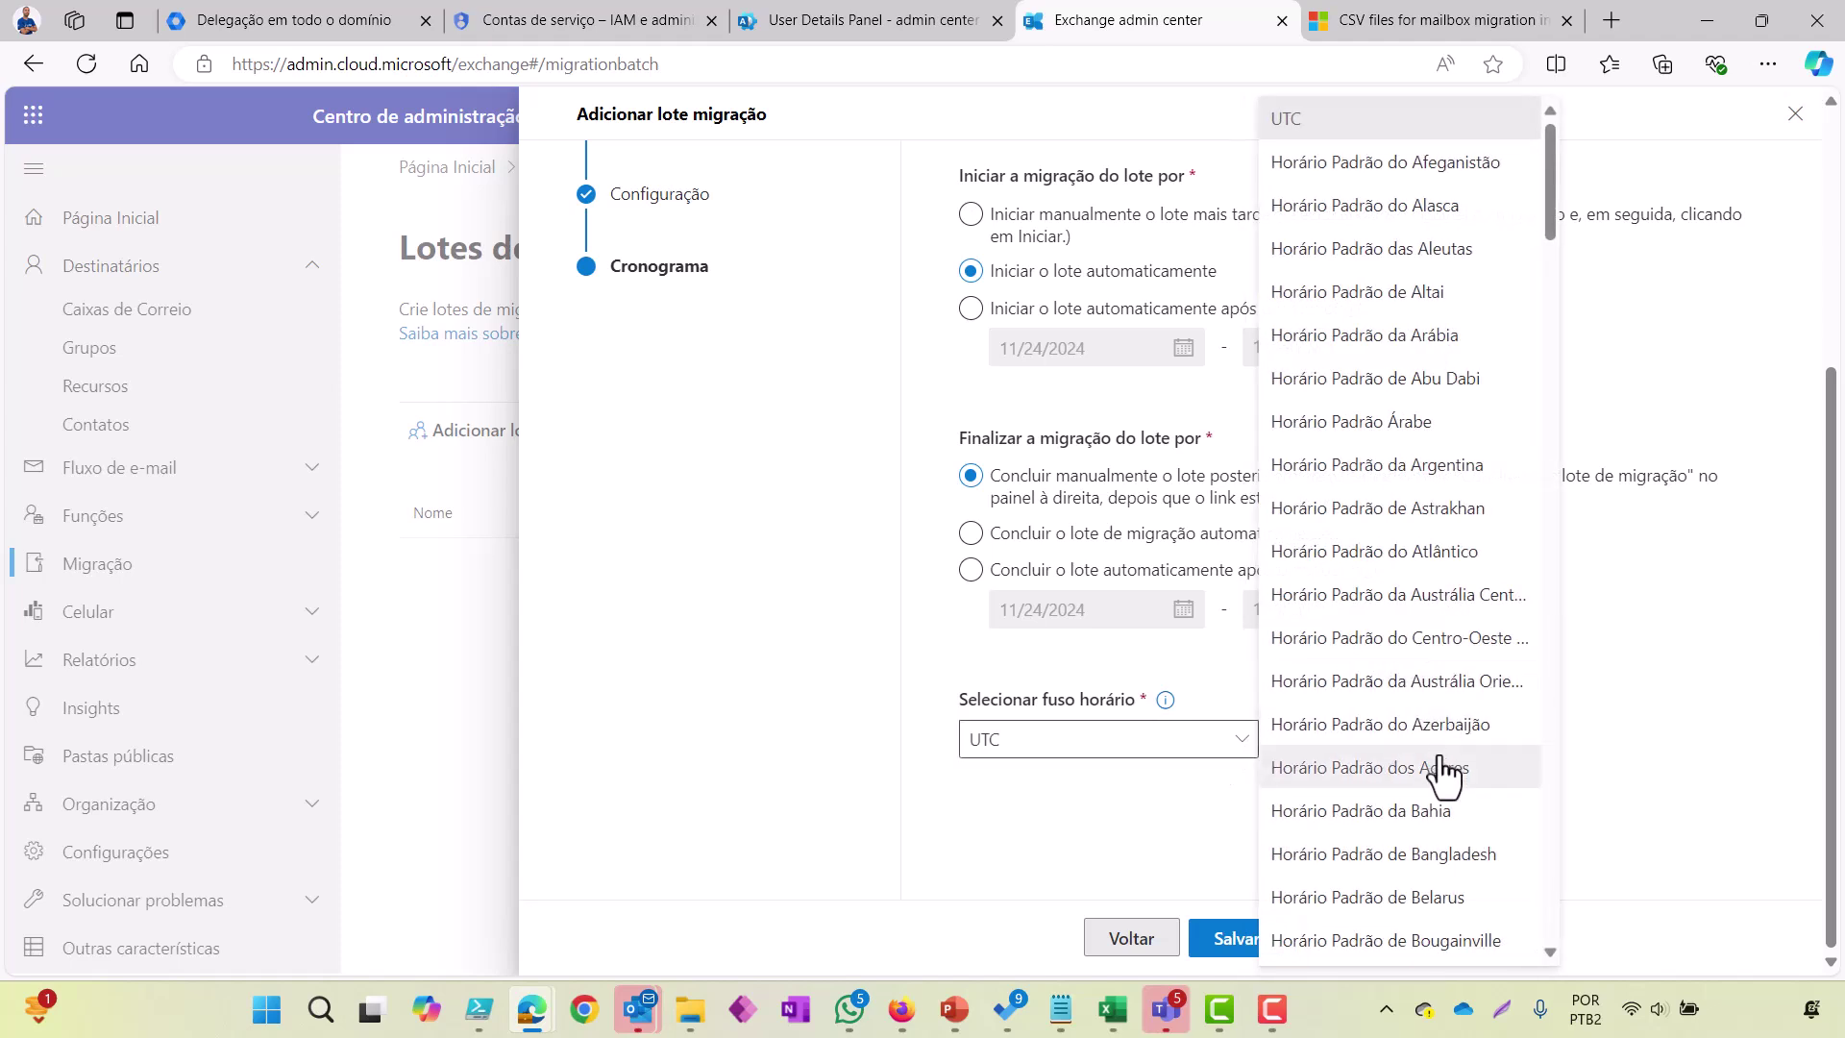
scroll(1422, 820, down, 2)
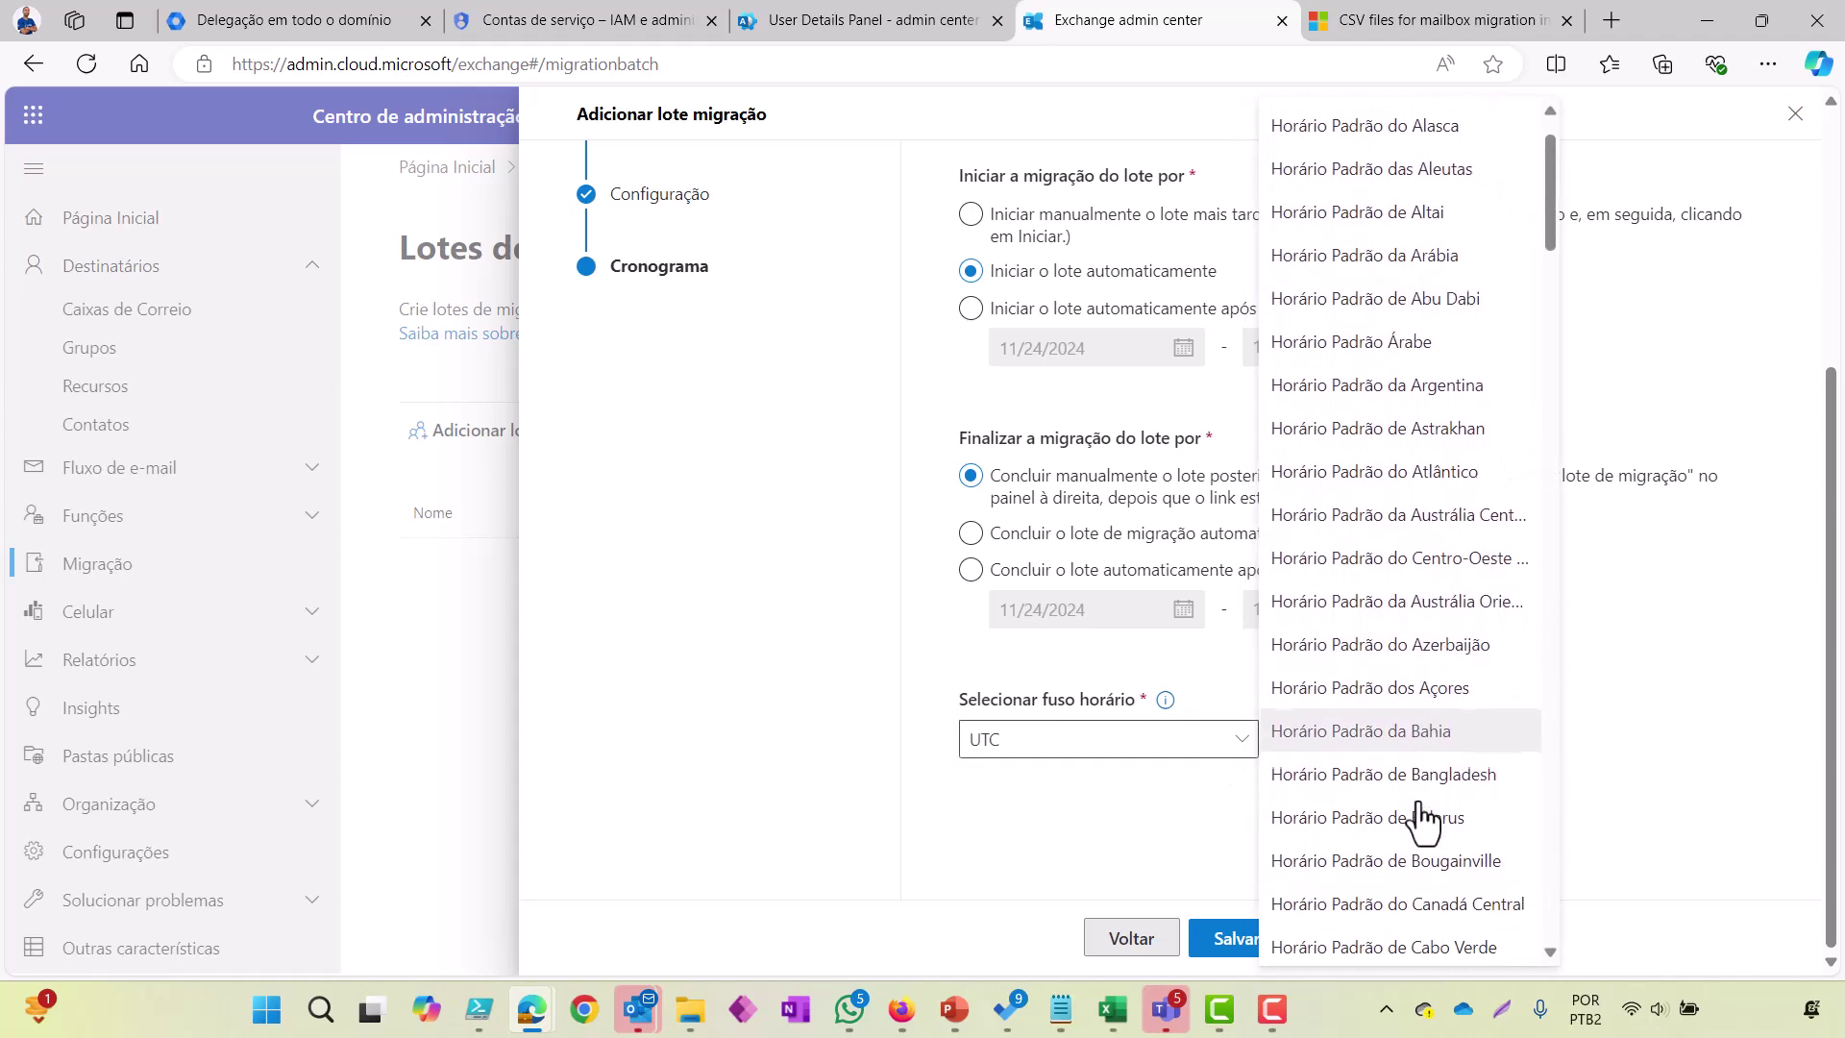
scroll(1422, 822, down, 5)
scroll(1422, 822, up, 3)
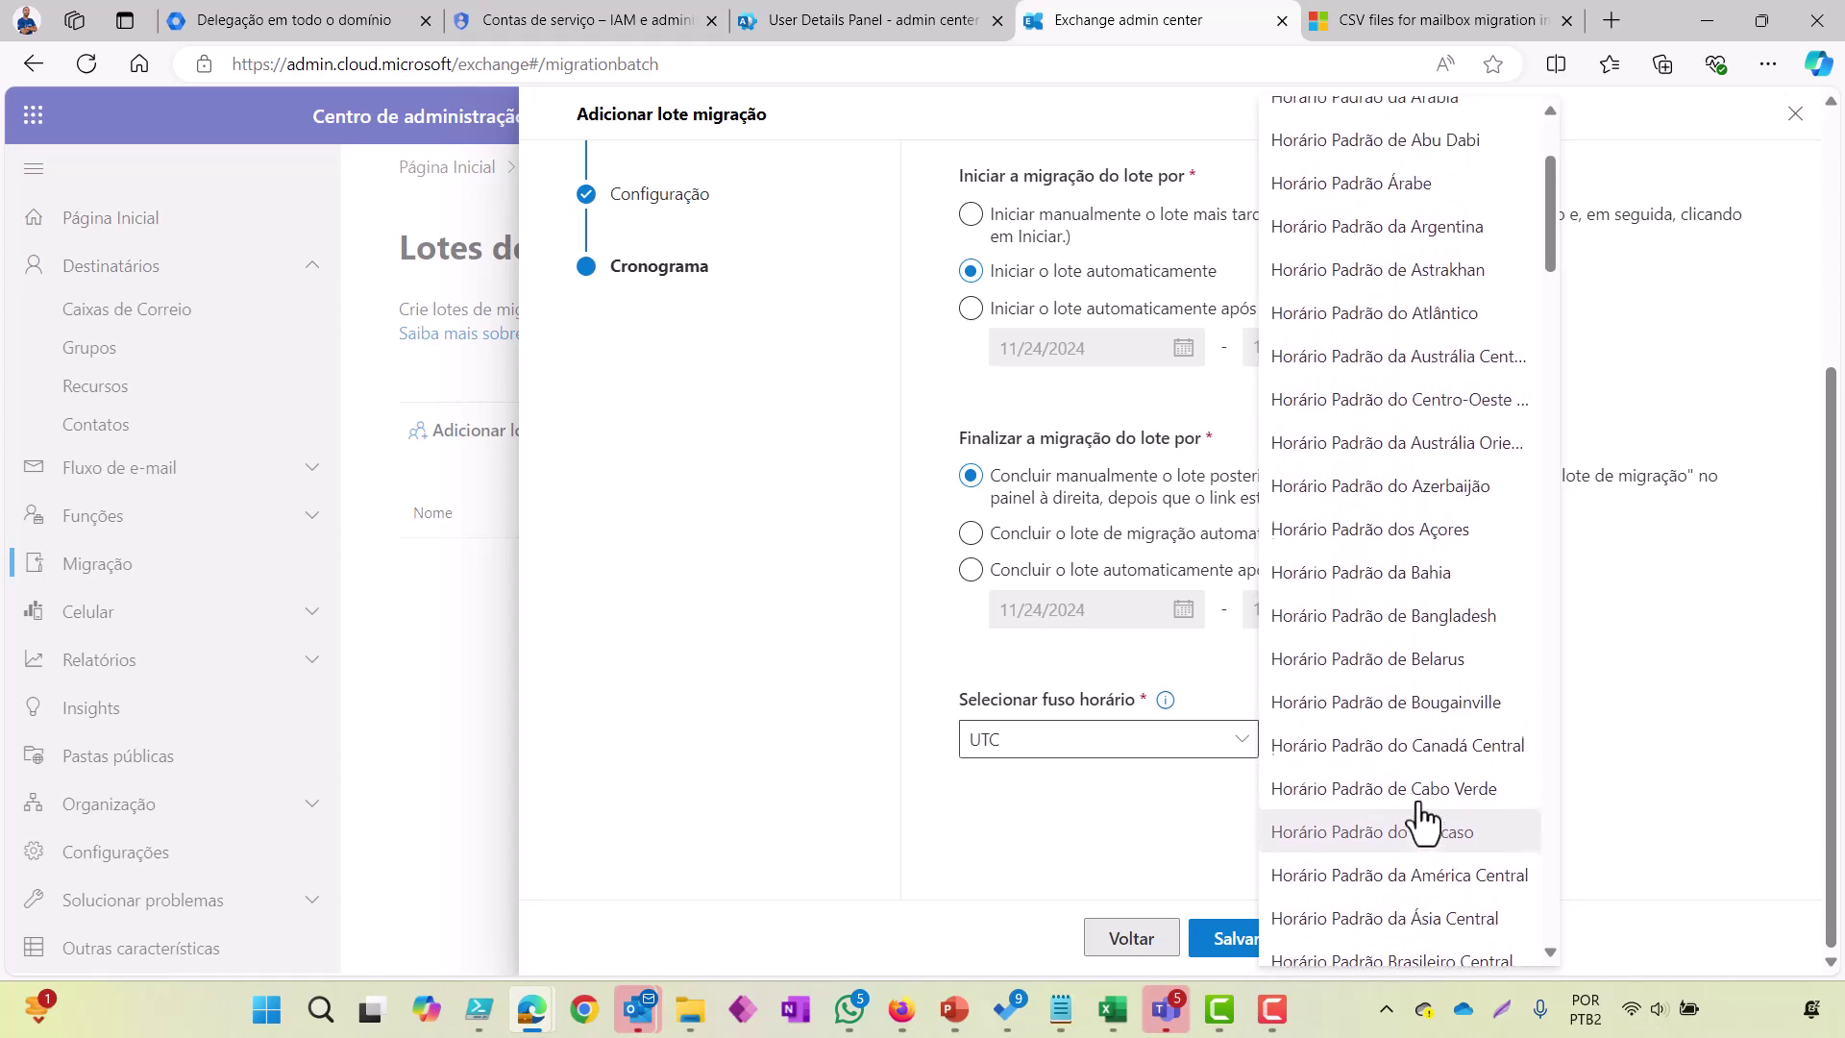
scroll(1427, 712, down, 5)
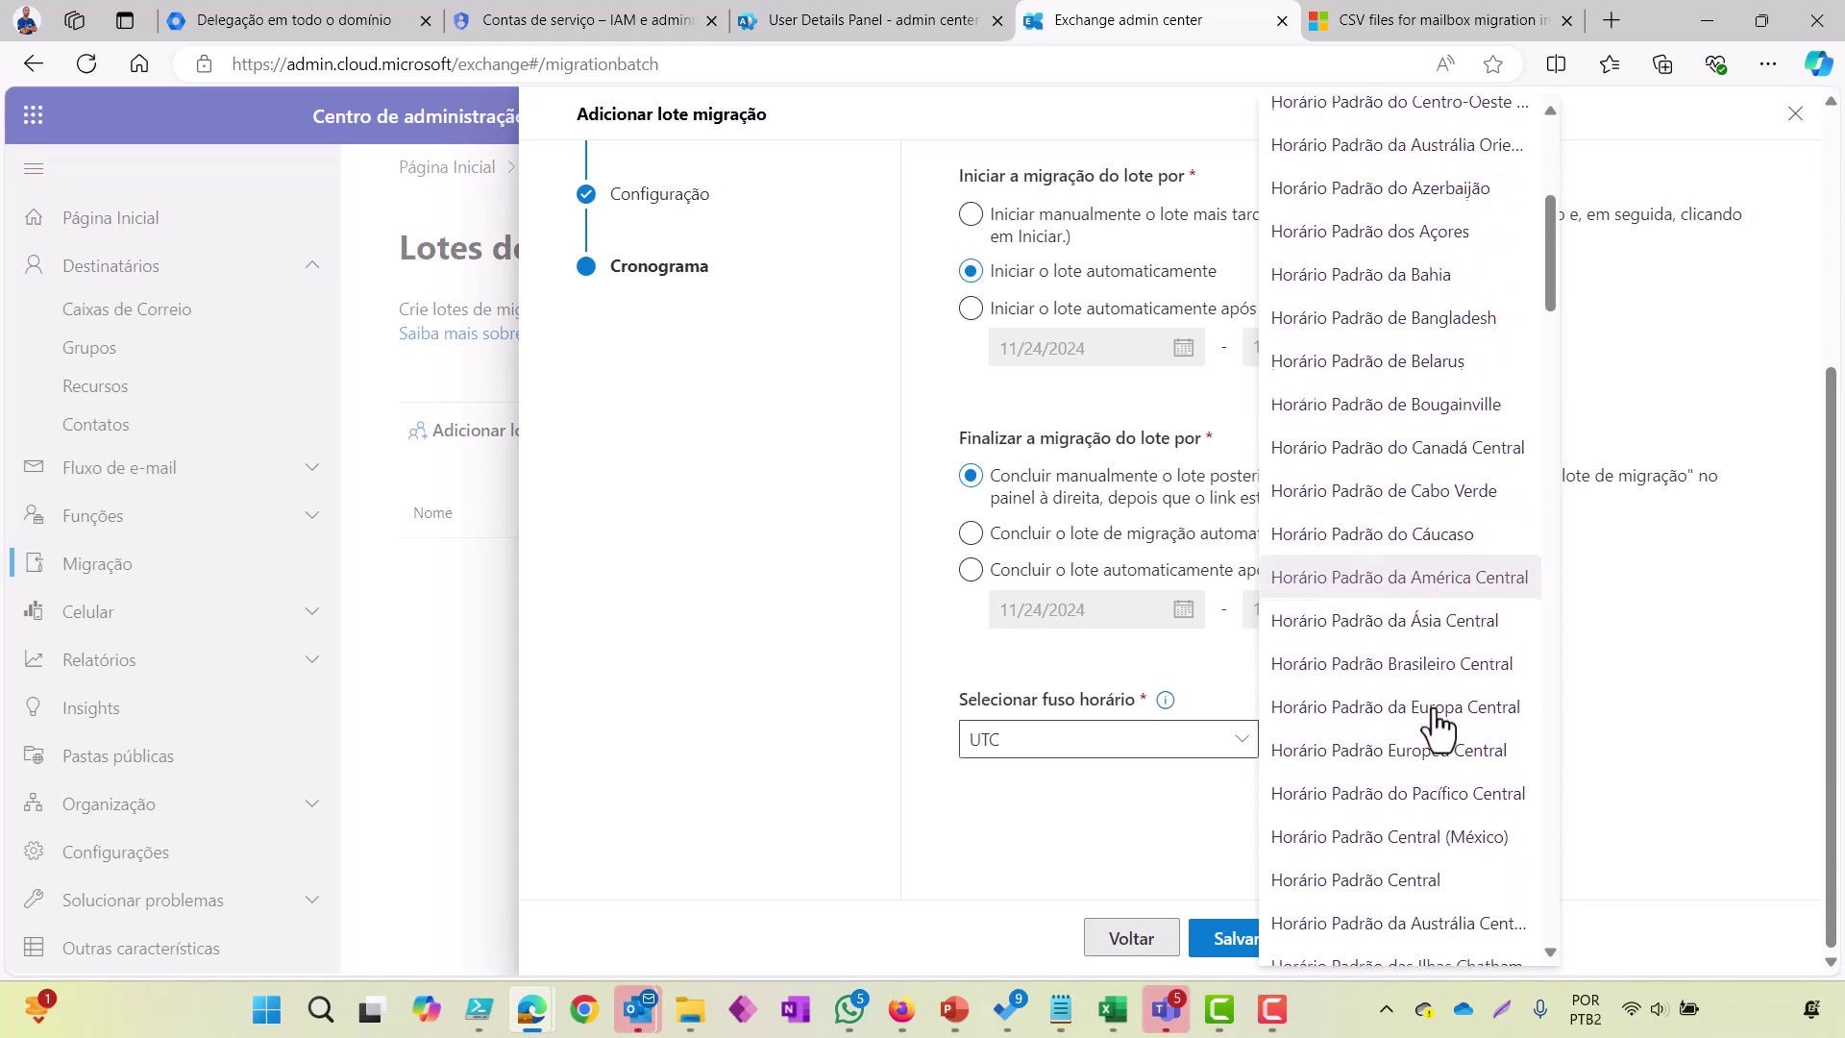
scroll(1439, 730, down, 6)
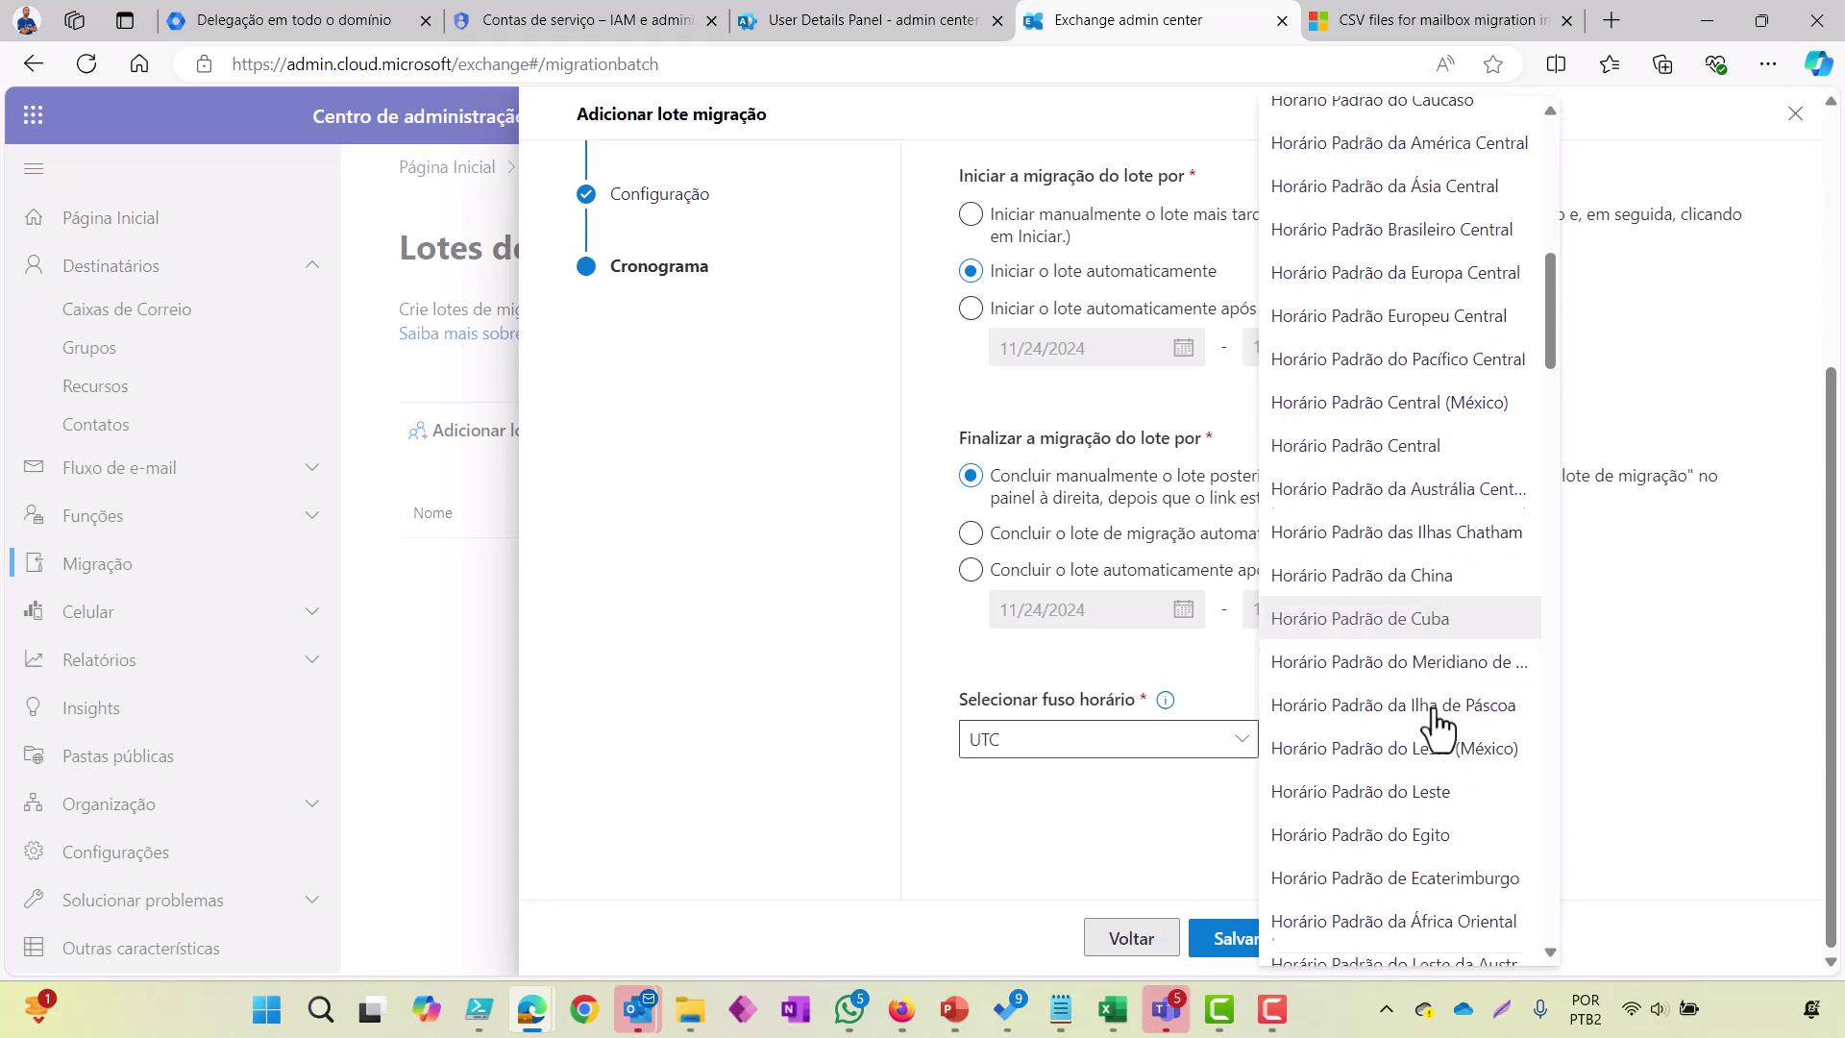
scroll(1439, 731, down, 8)
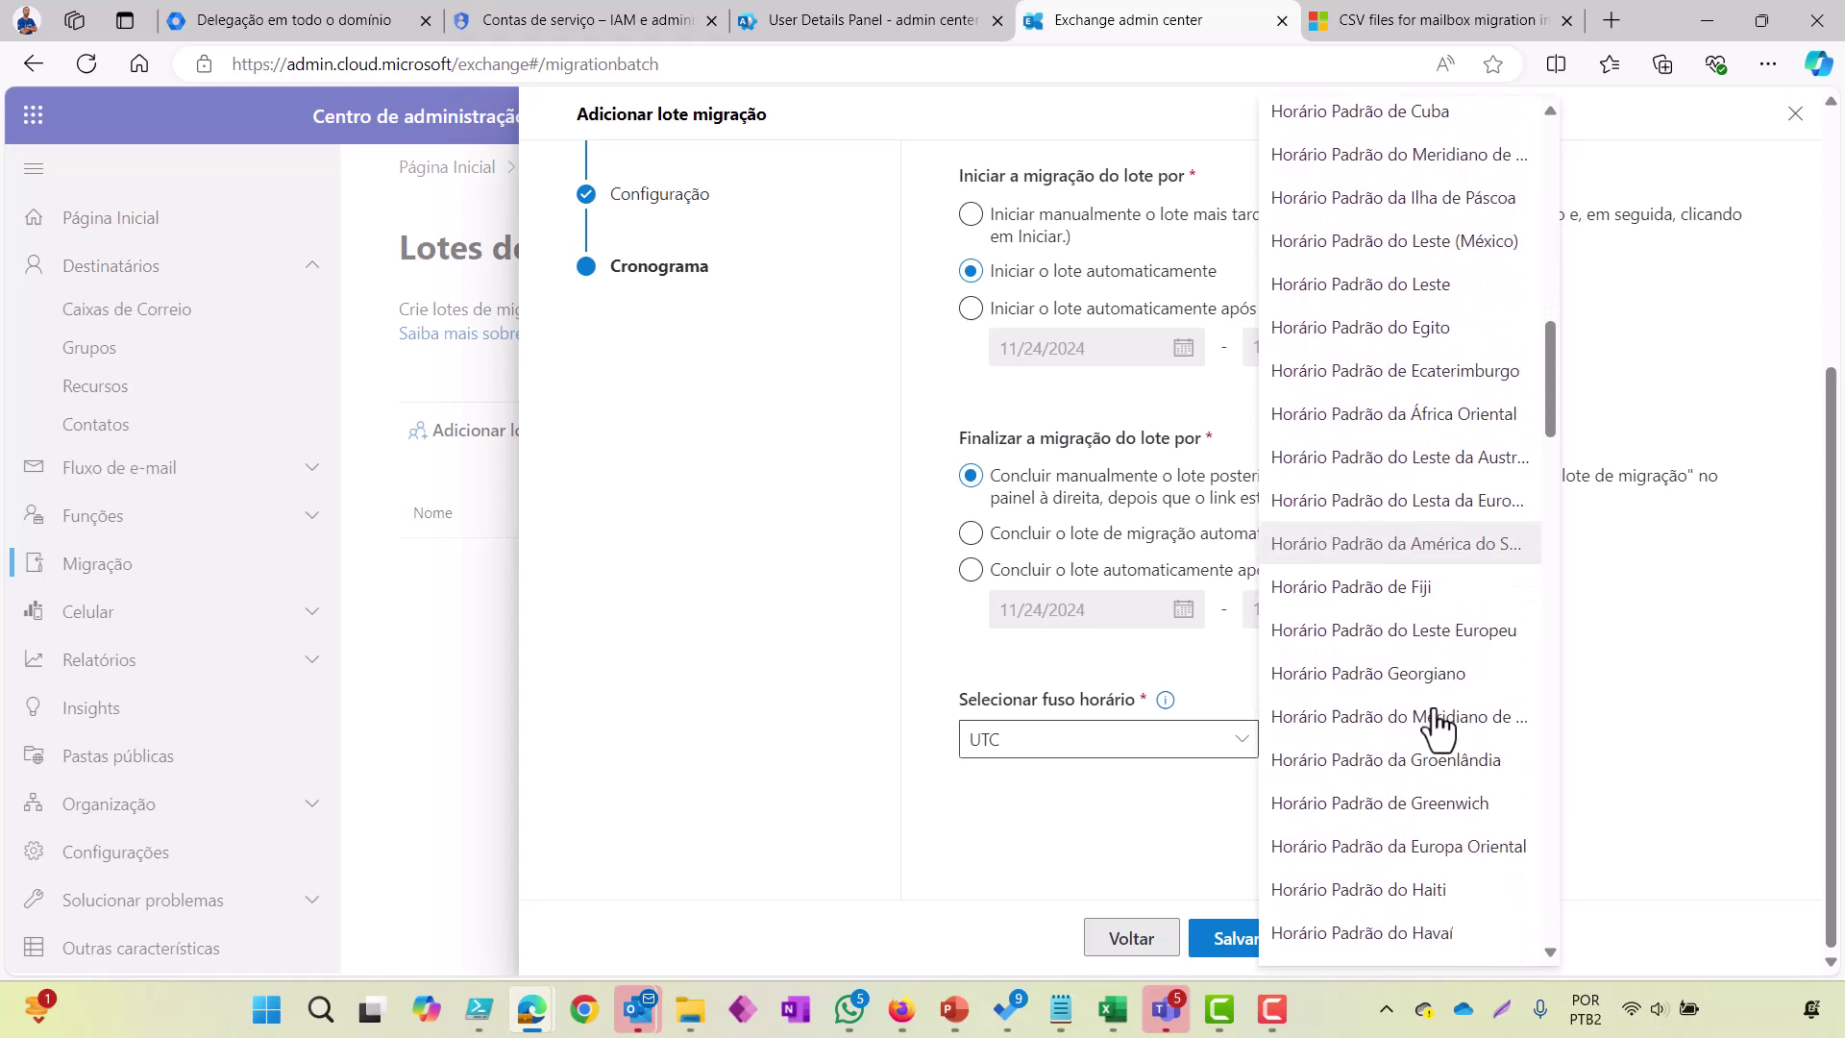
scroll(1439, 731, up, 12)
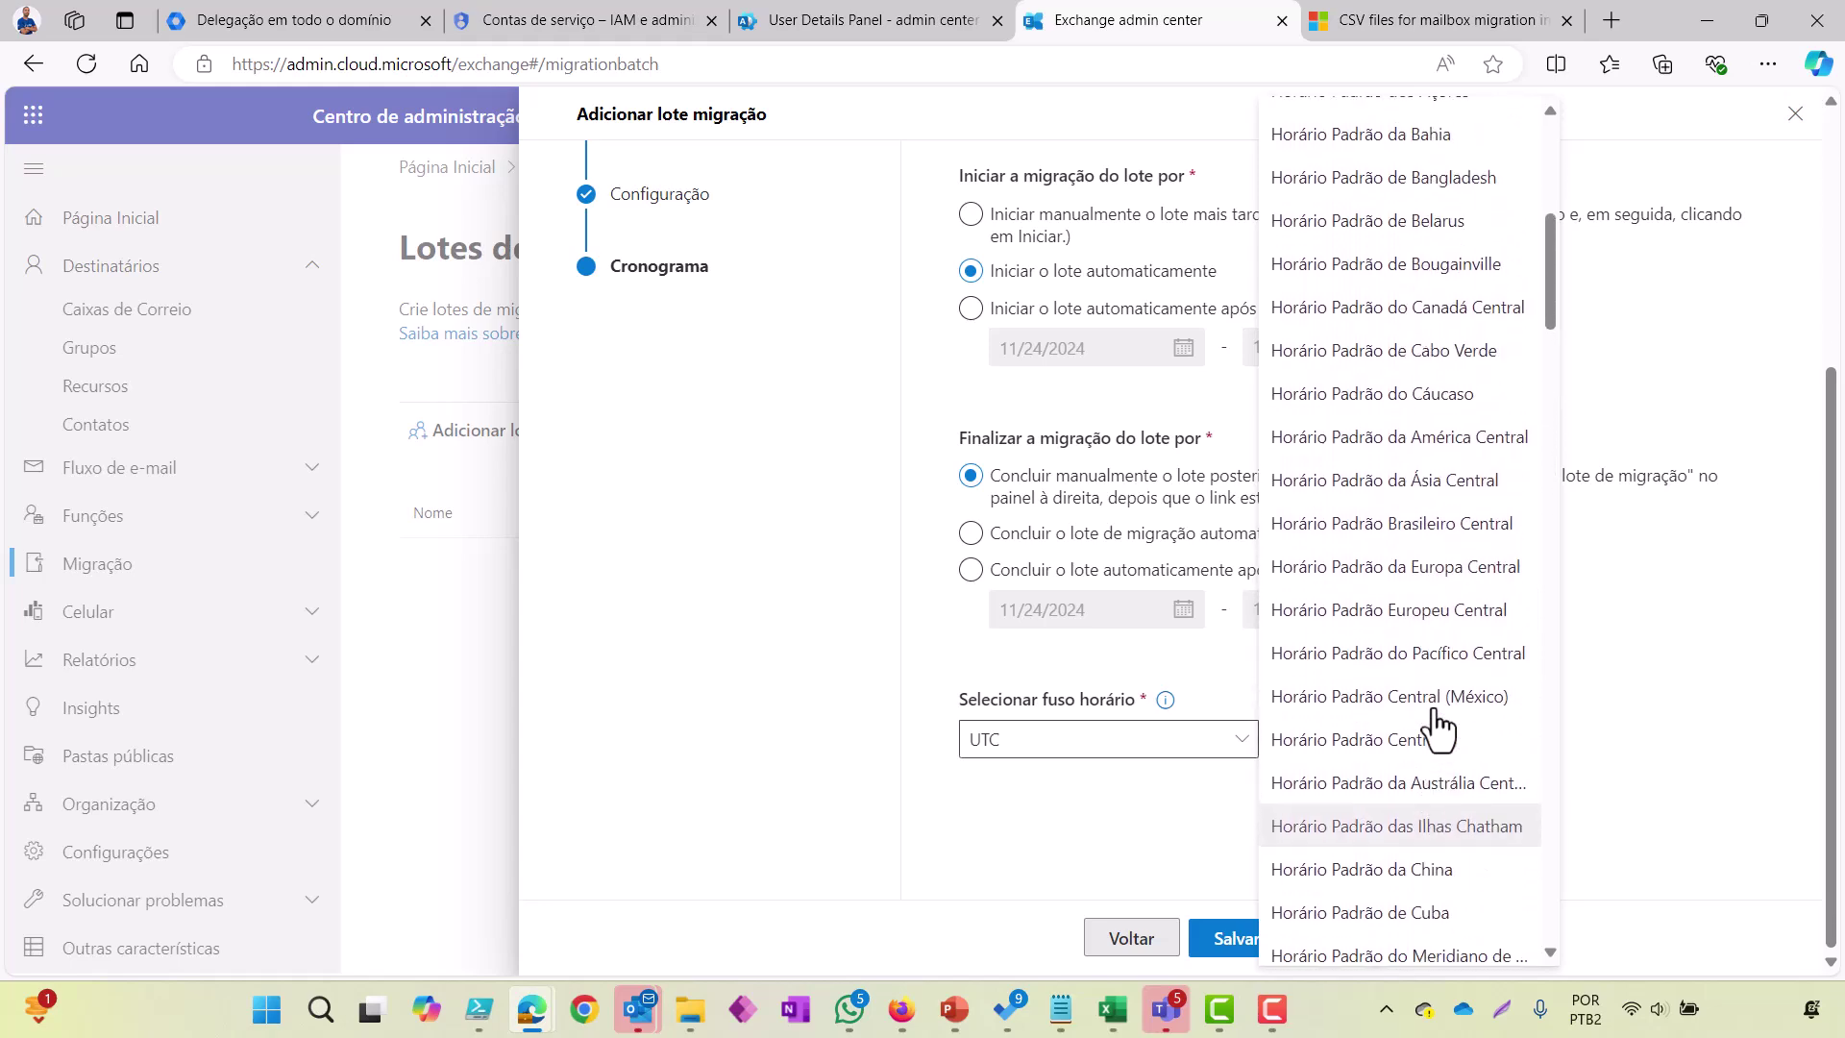
scroll(1439, 730, up, 4)
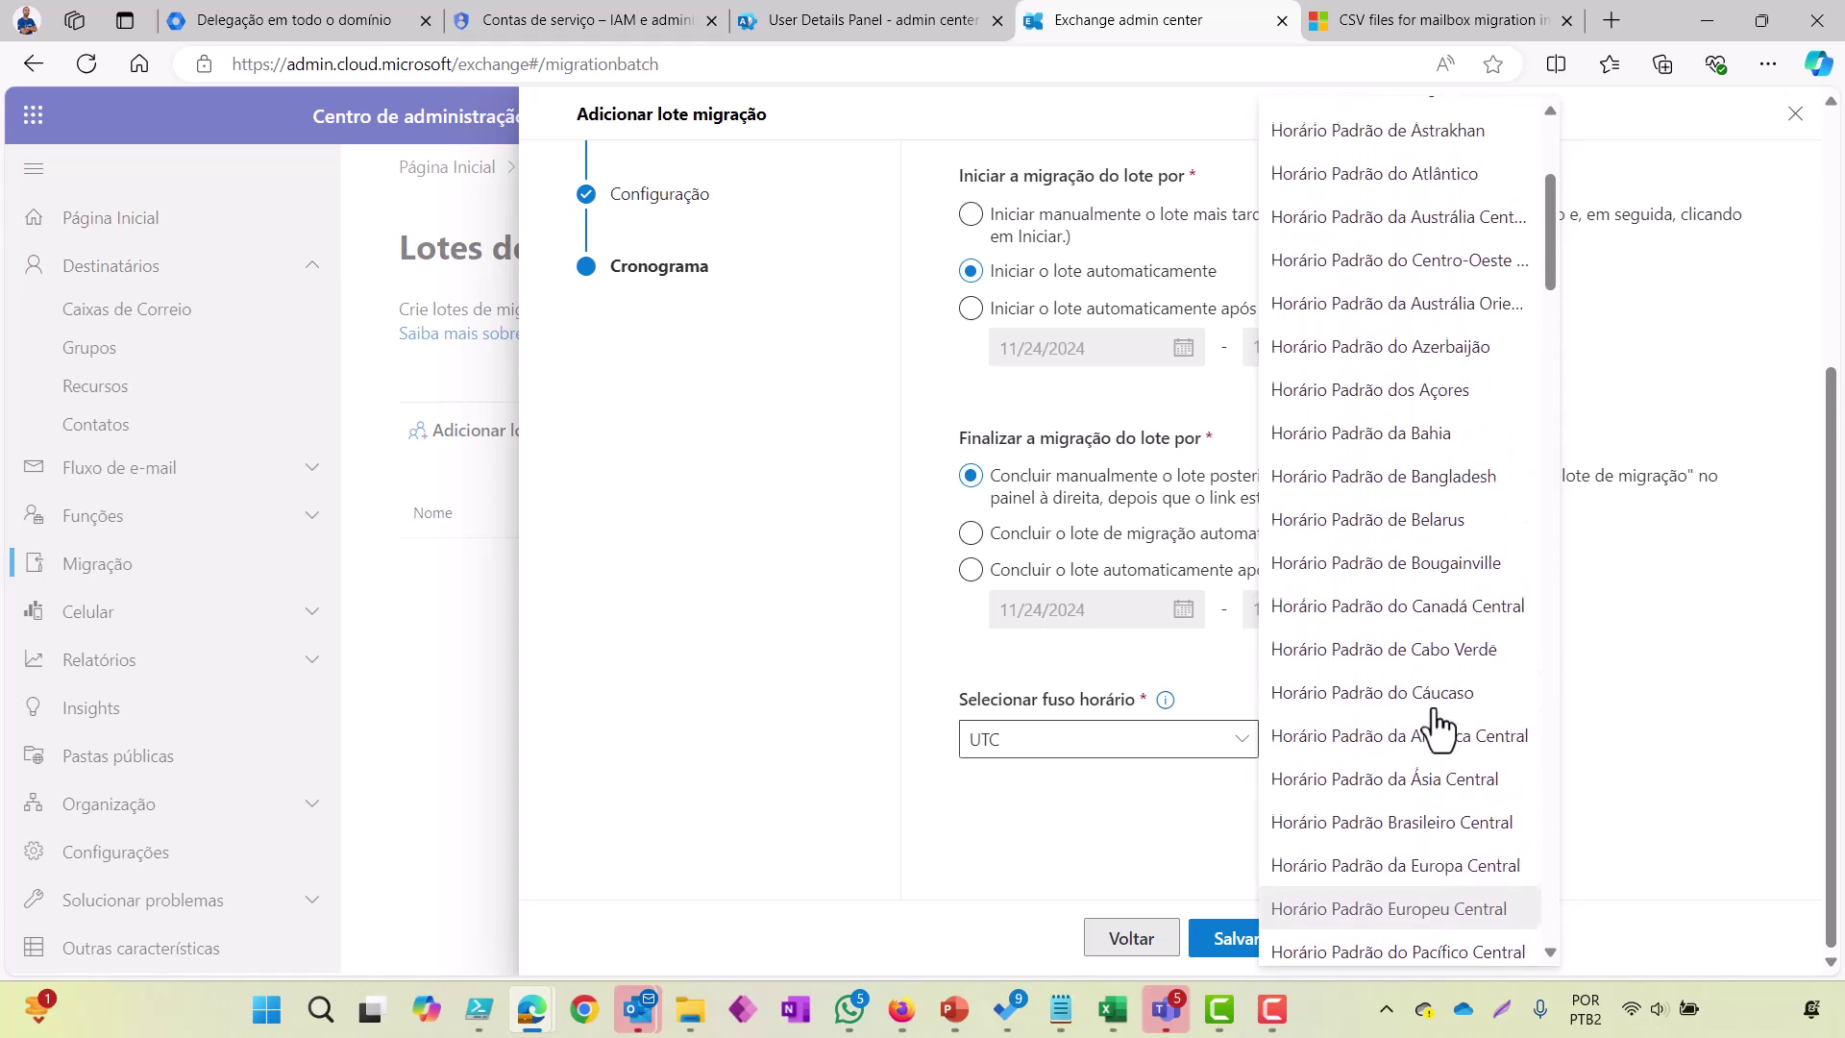
click(1406, 438)
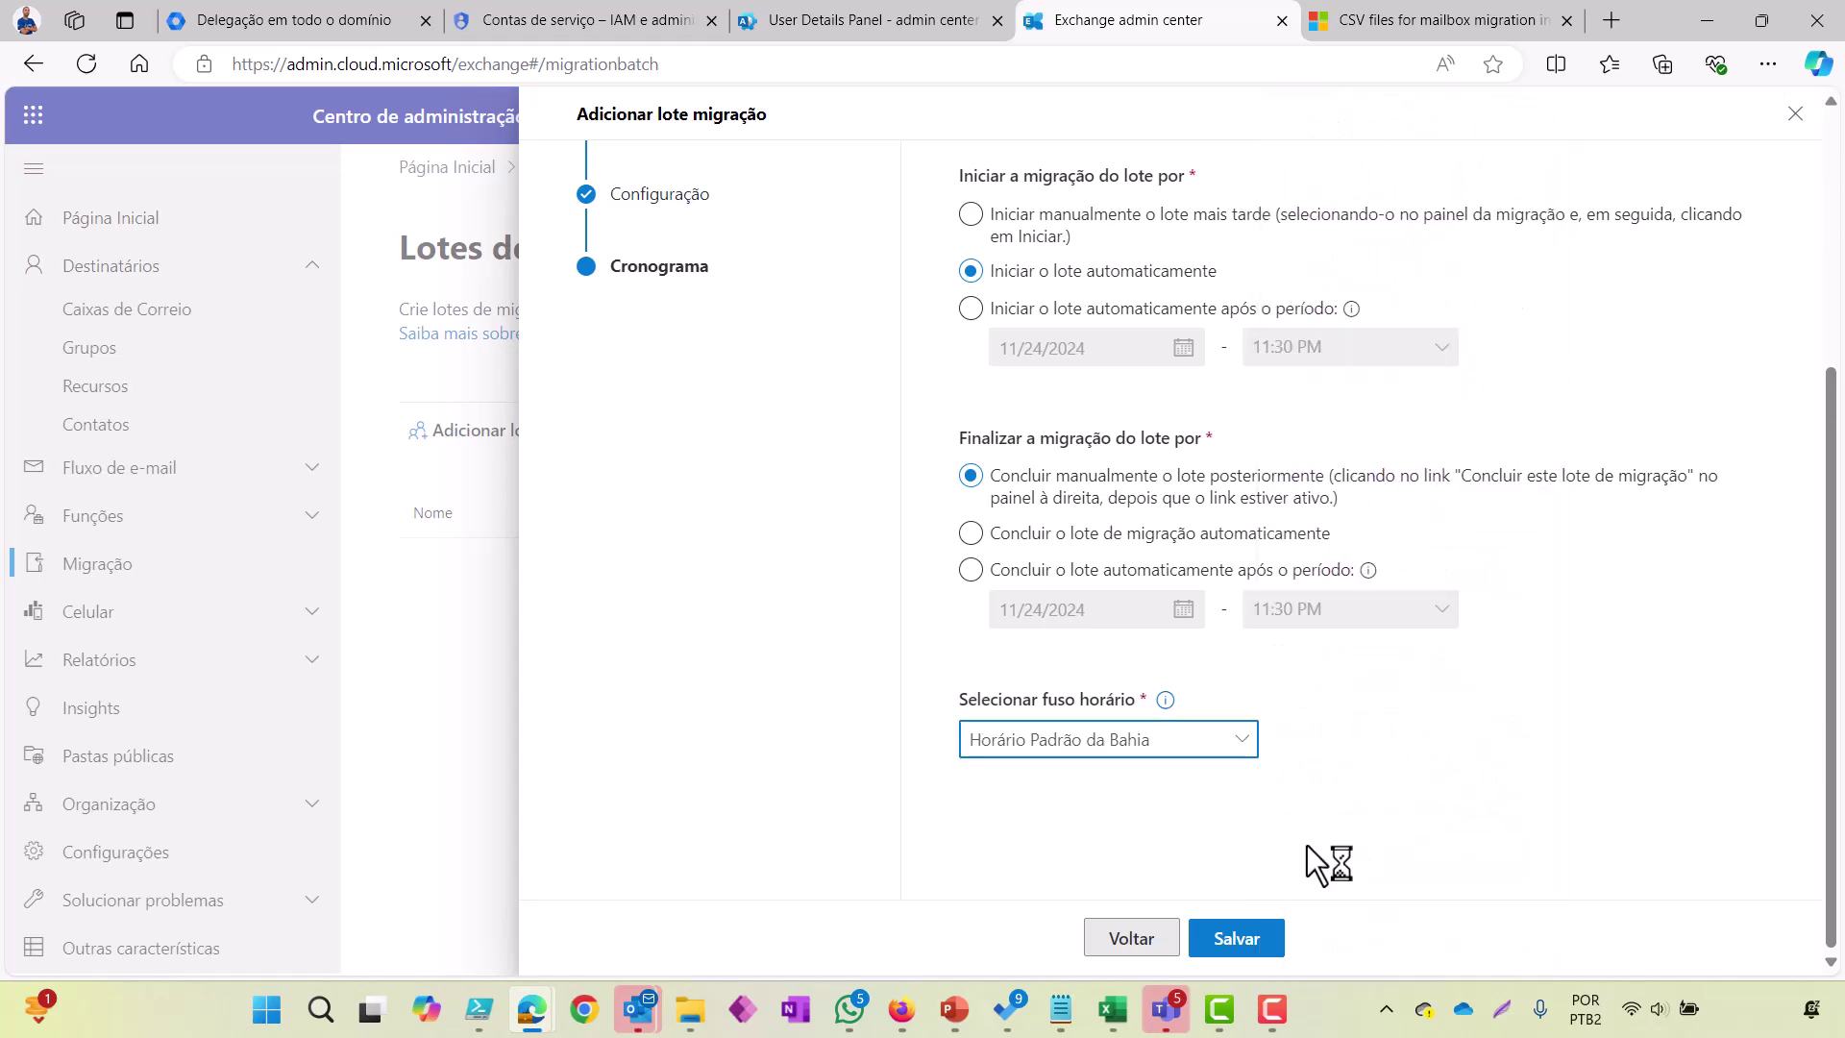
click(1240, 952)
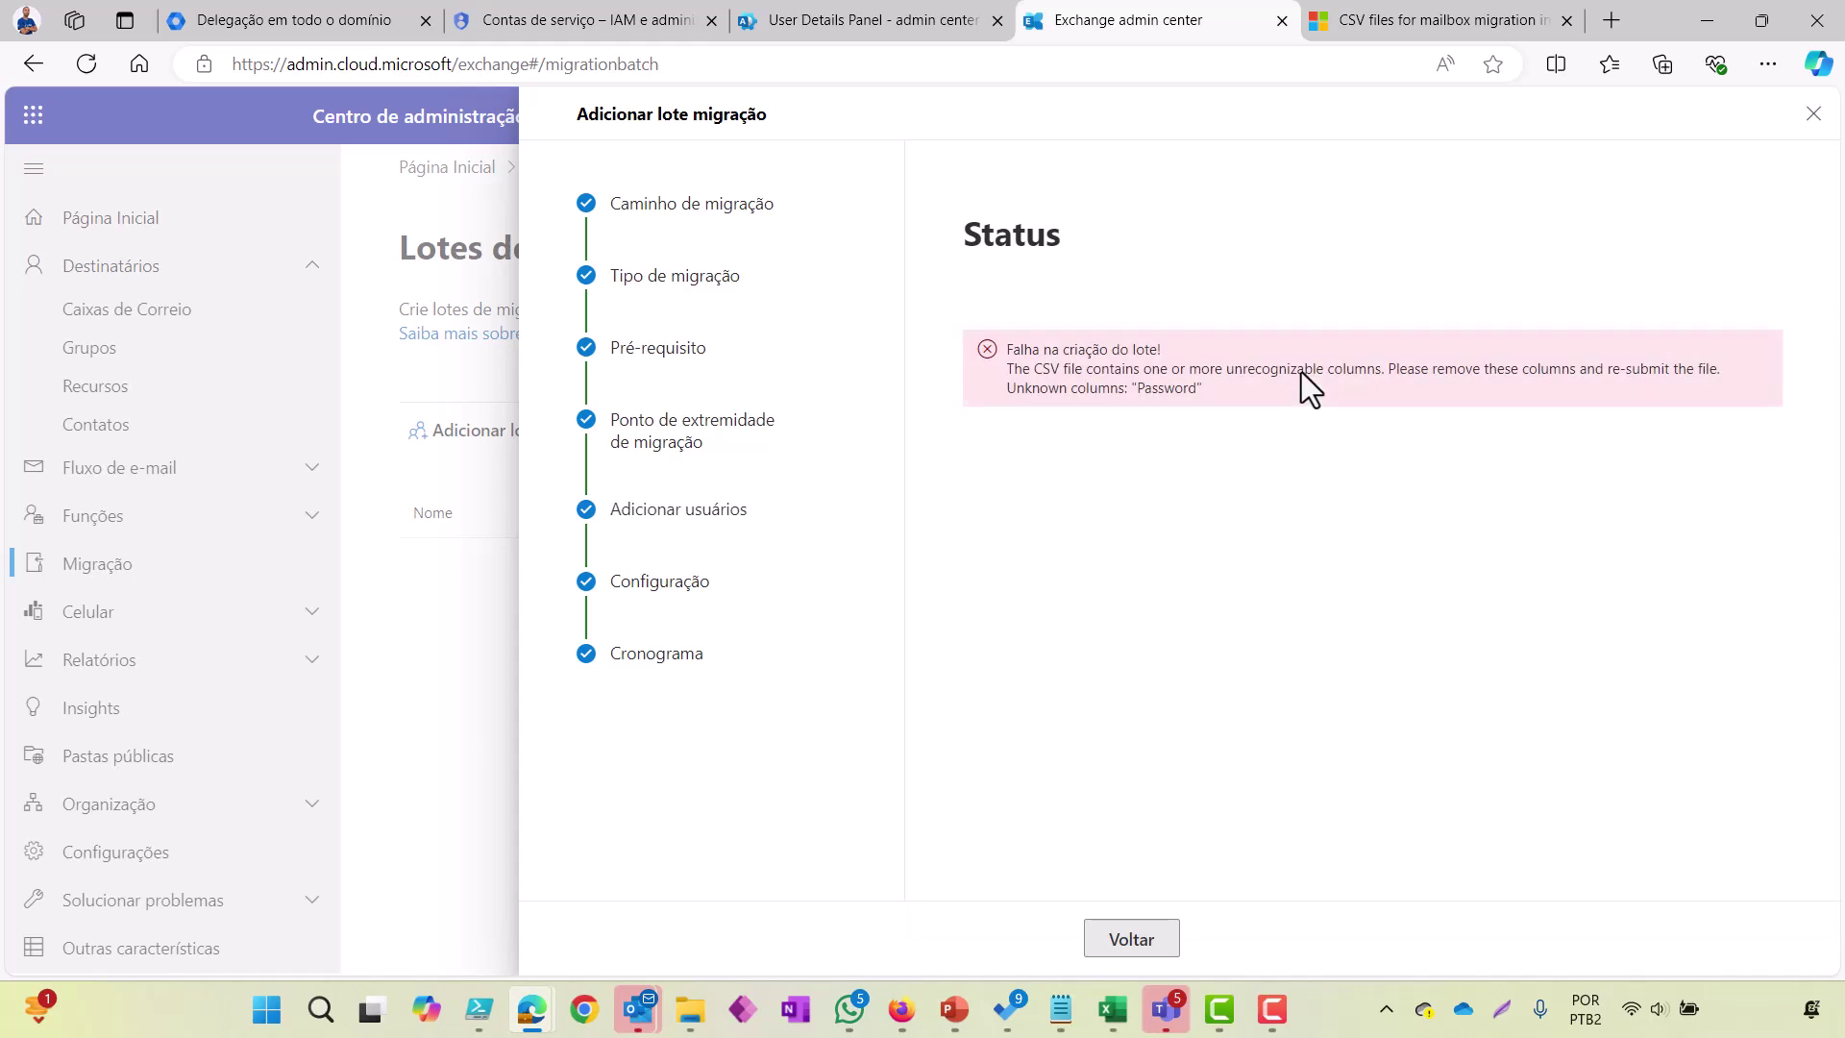
Step: Go back three wizard steps to Adicionar usuários and bring up Downloads showing migakitreinamentos.csv
click(1119, 944)
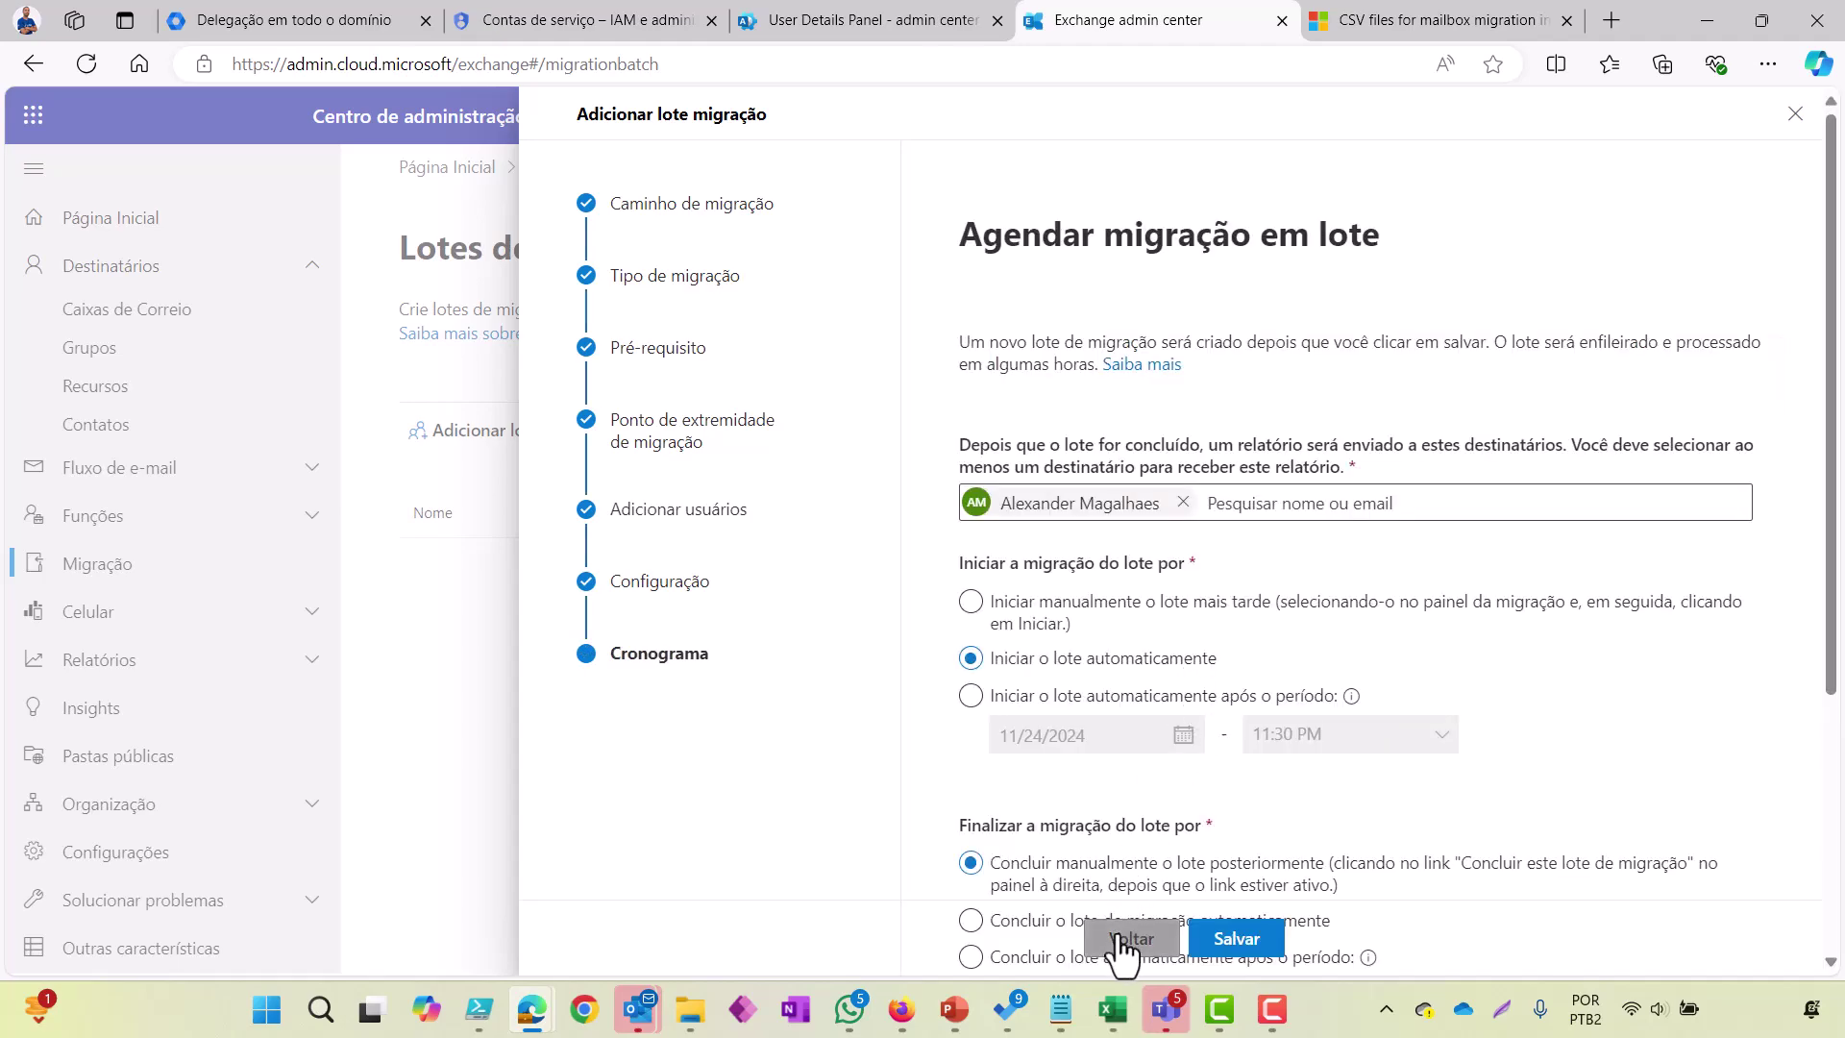
click(1121, 947)
click(1127, 947)
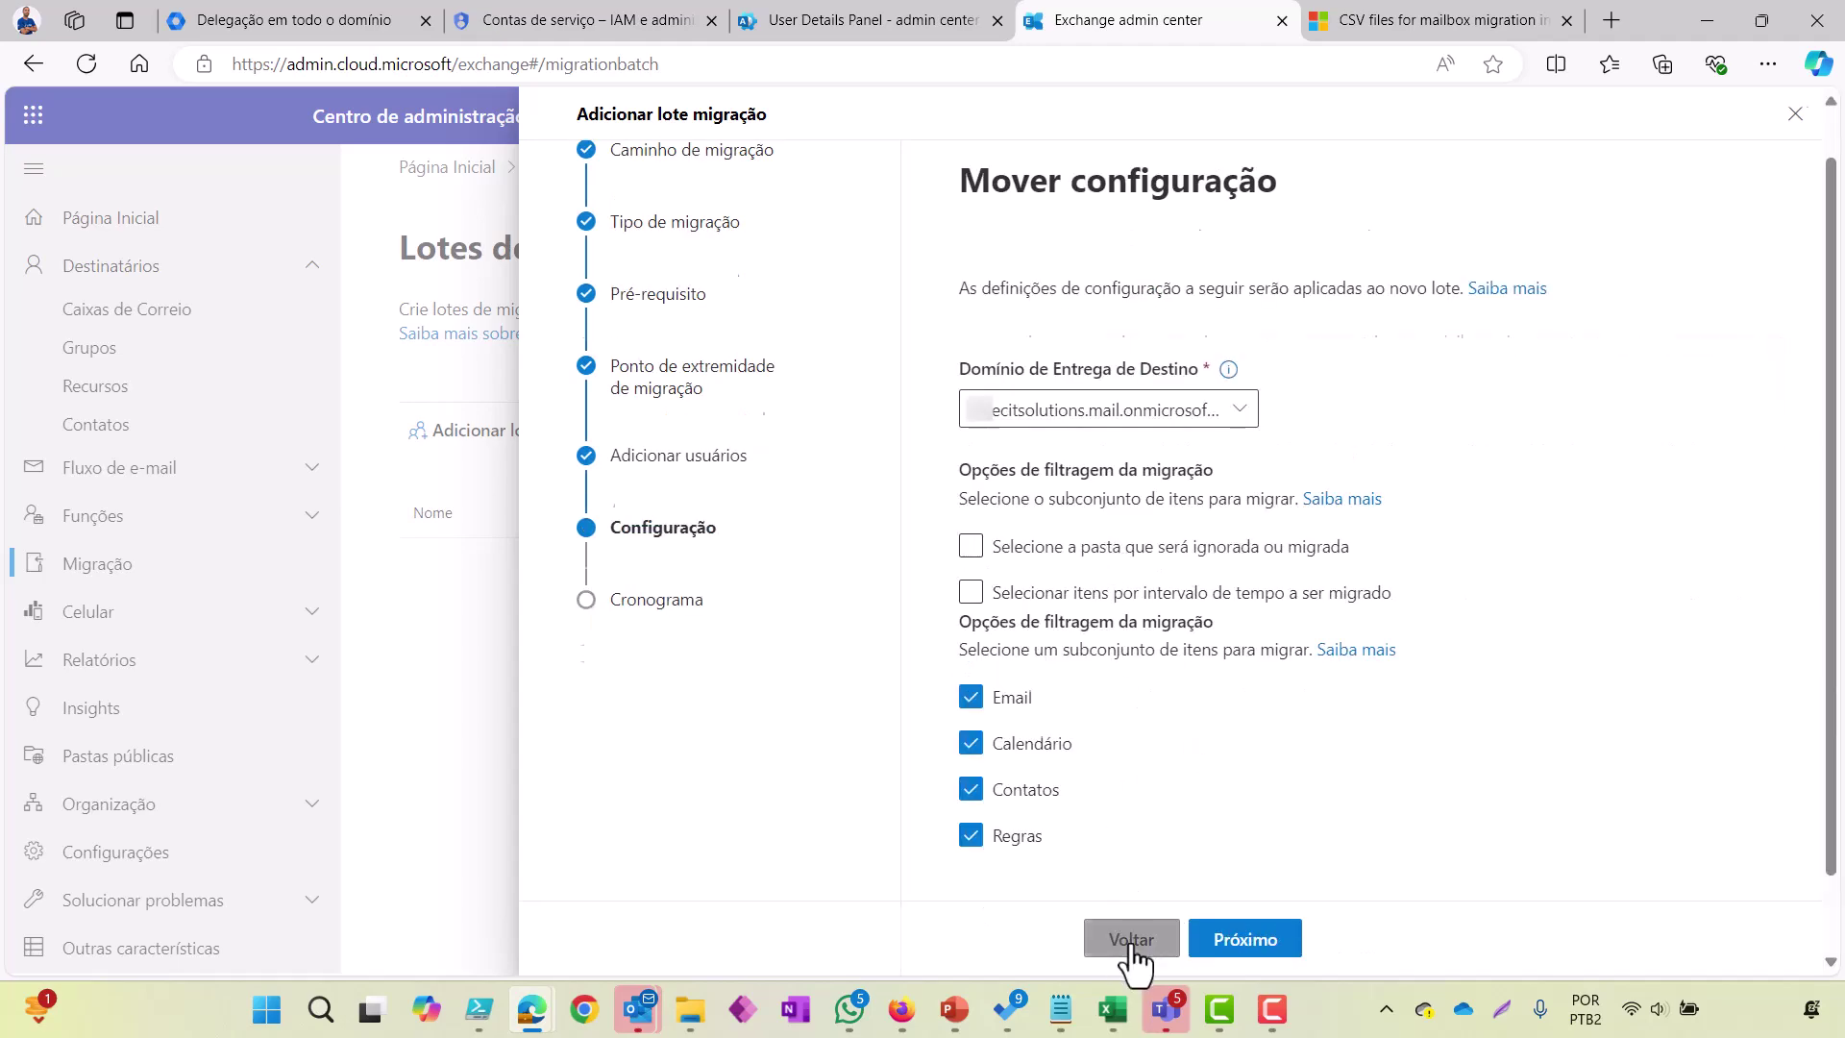
key(alt+Tab)
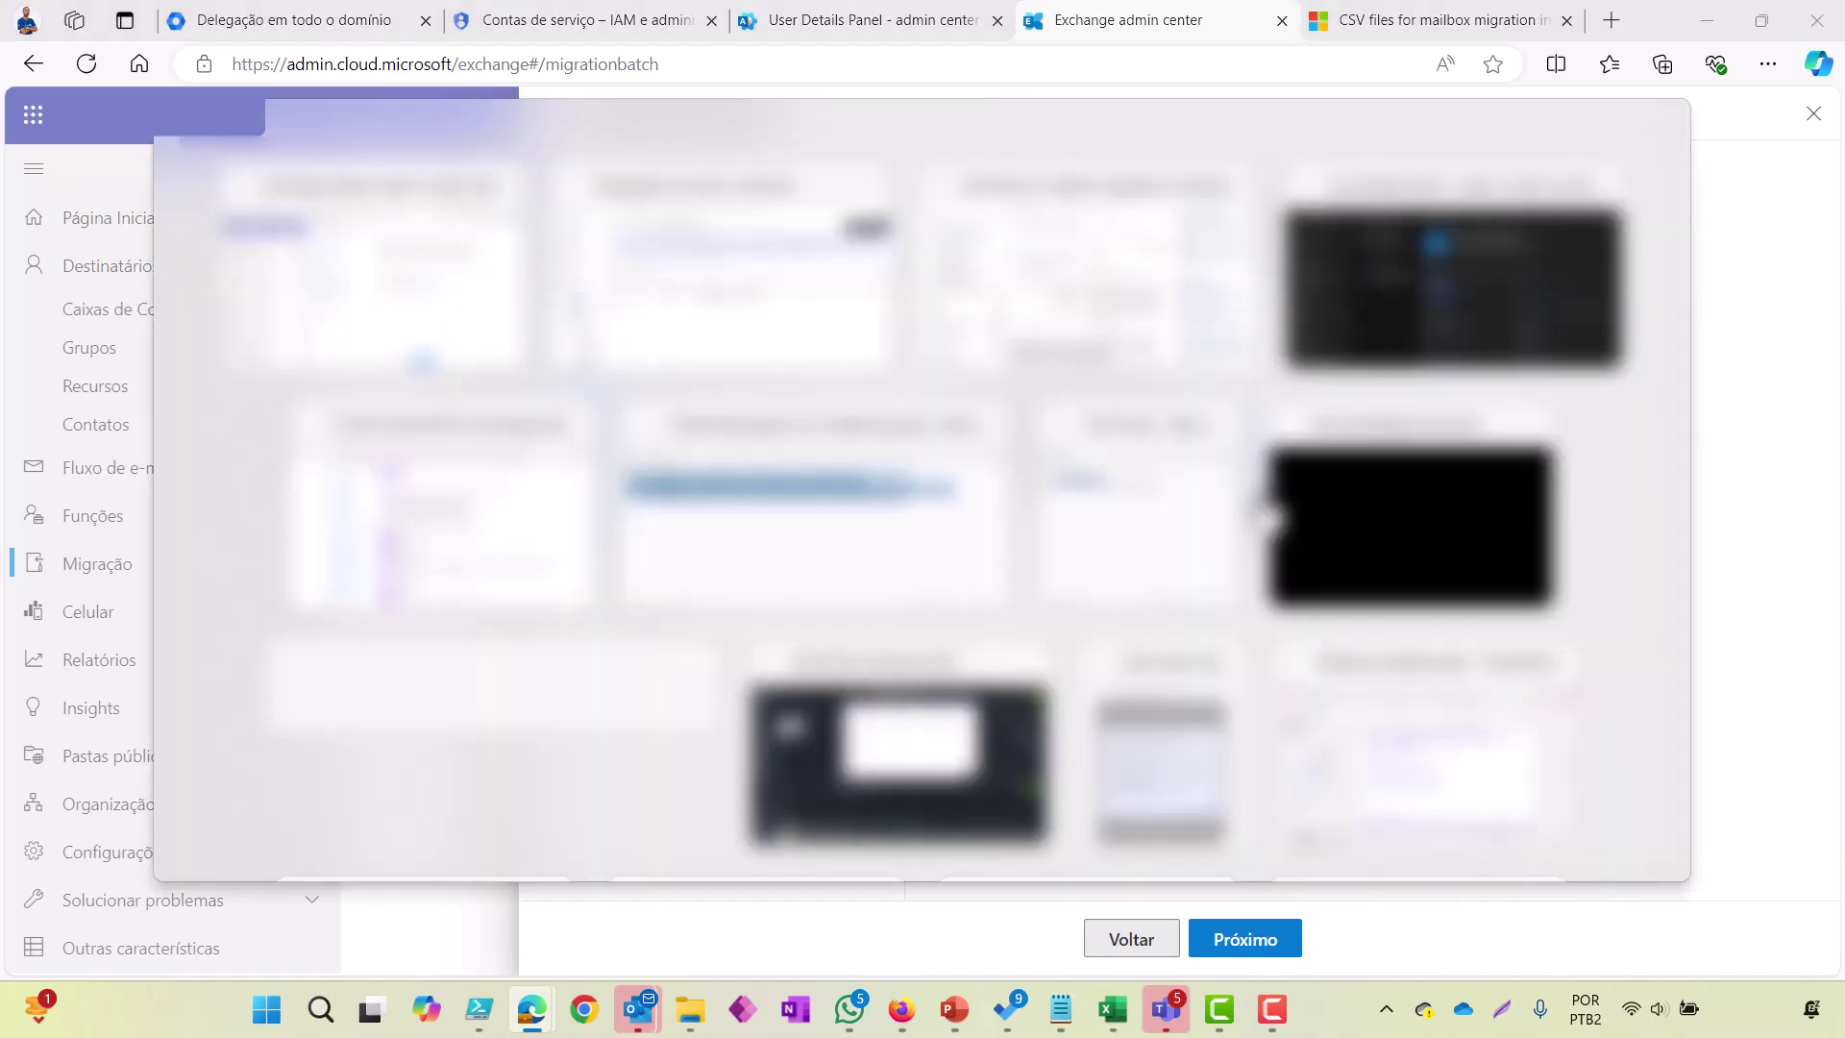
key(alt+shift+Tab)
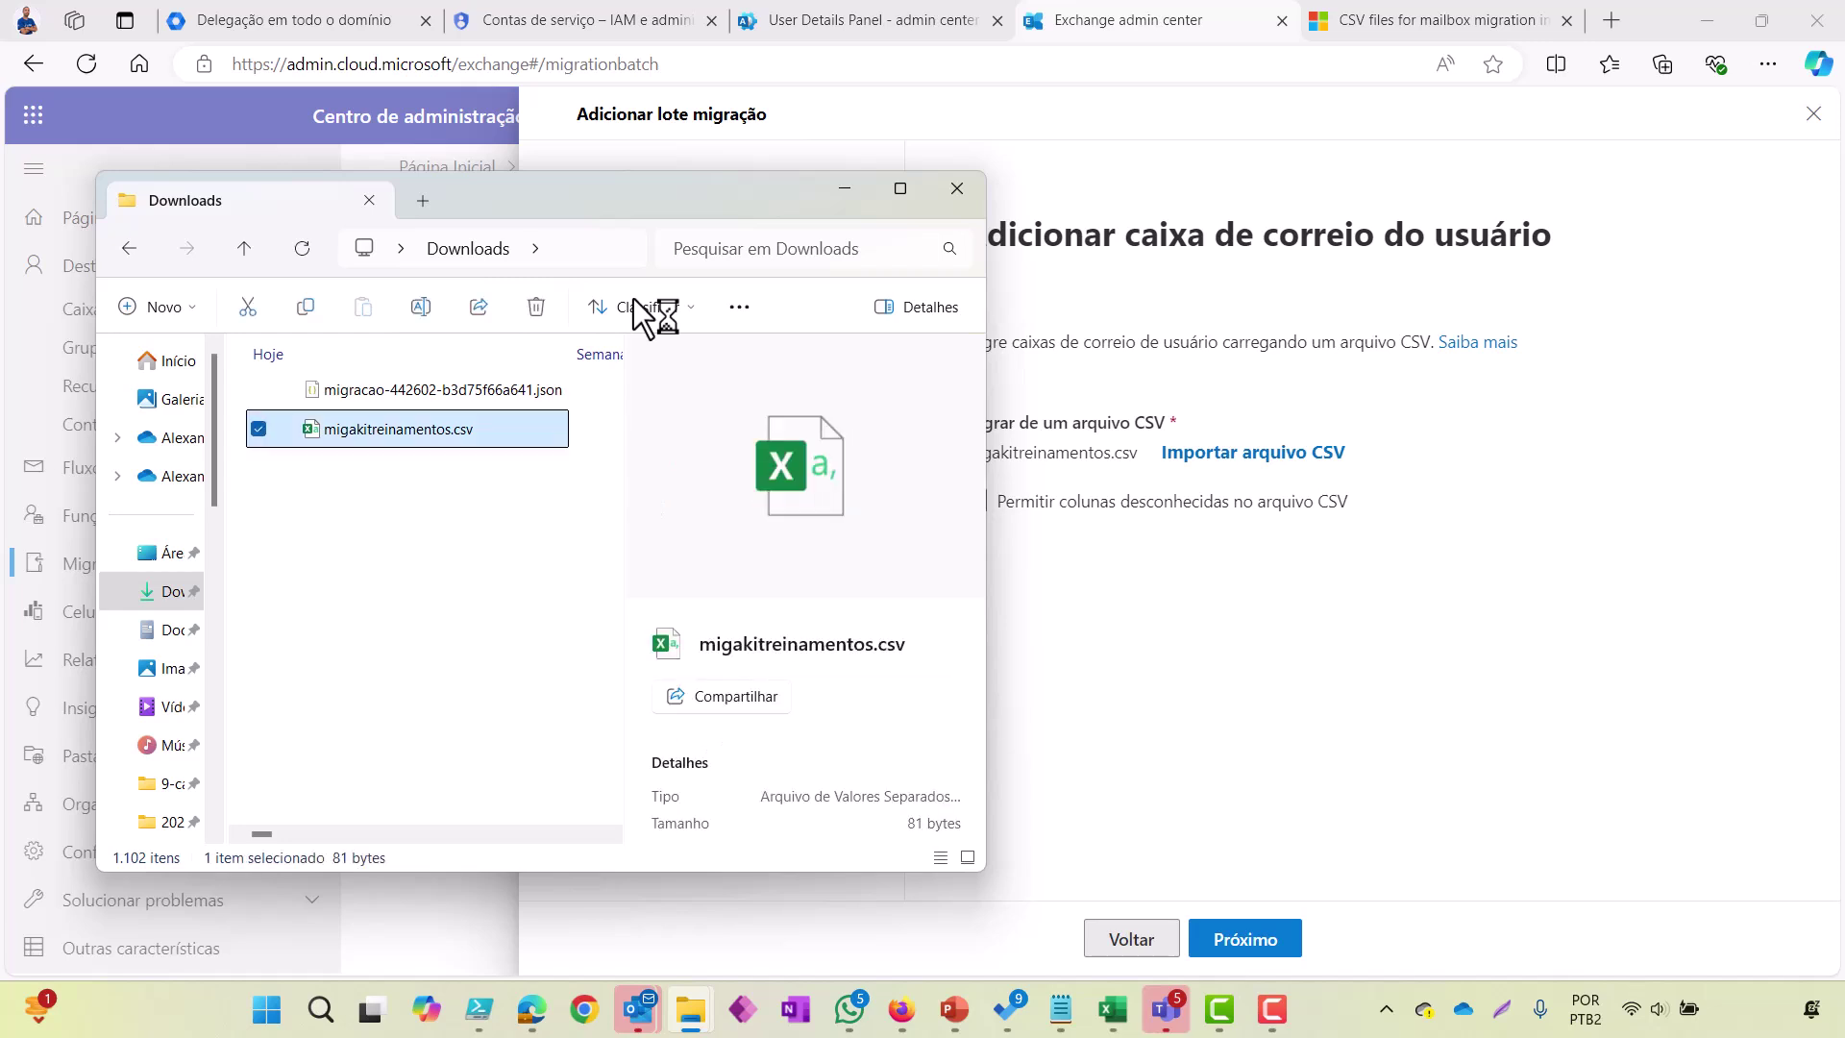
Step: Open migakitreinamentos.csv in Notepad and delete the Password column and the trailing comma
key(shift+F10)
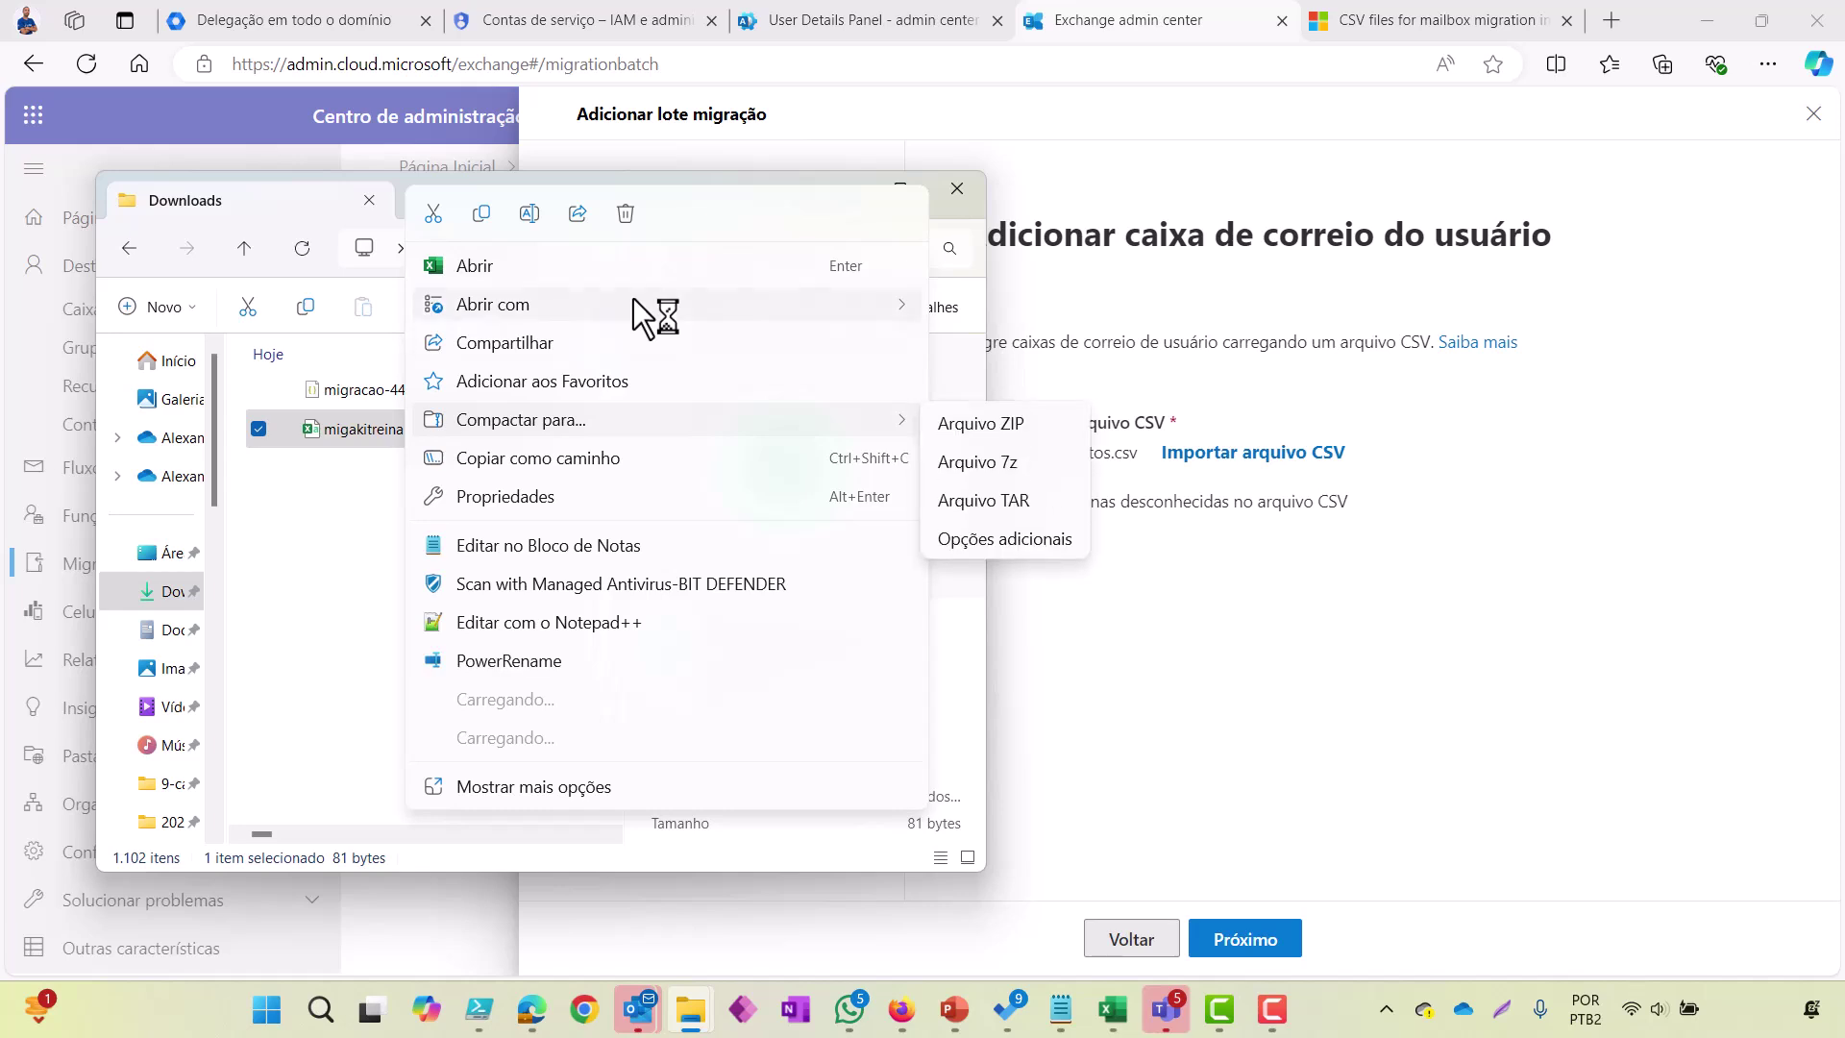
mouse_move(633, 298)
key(Return)
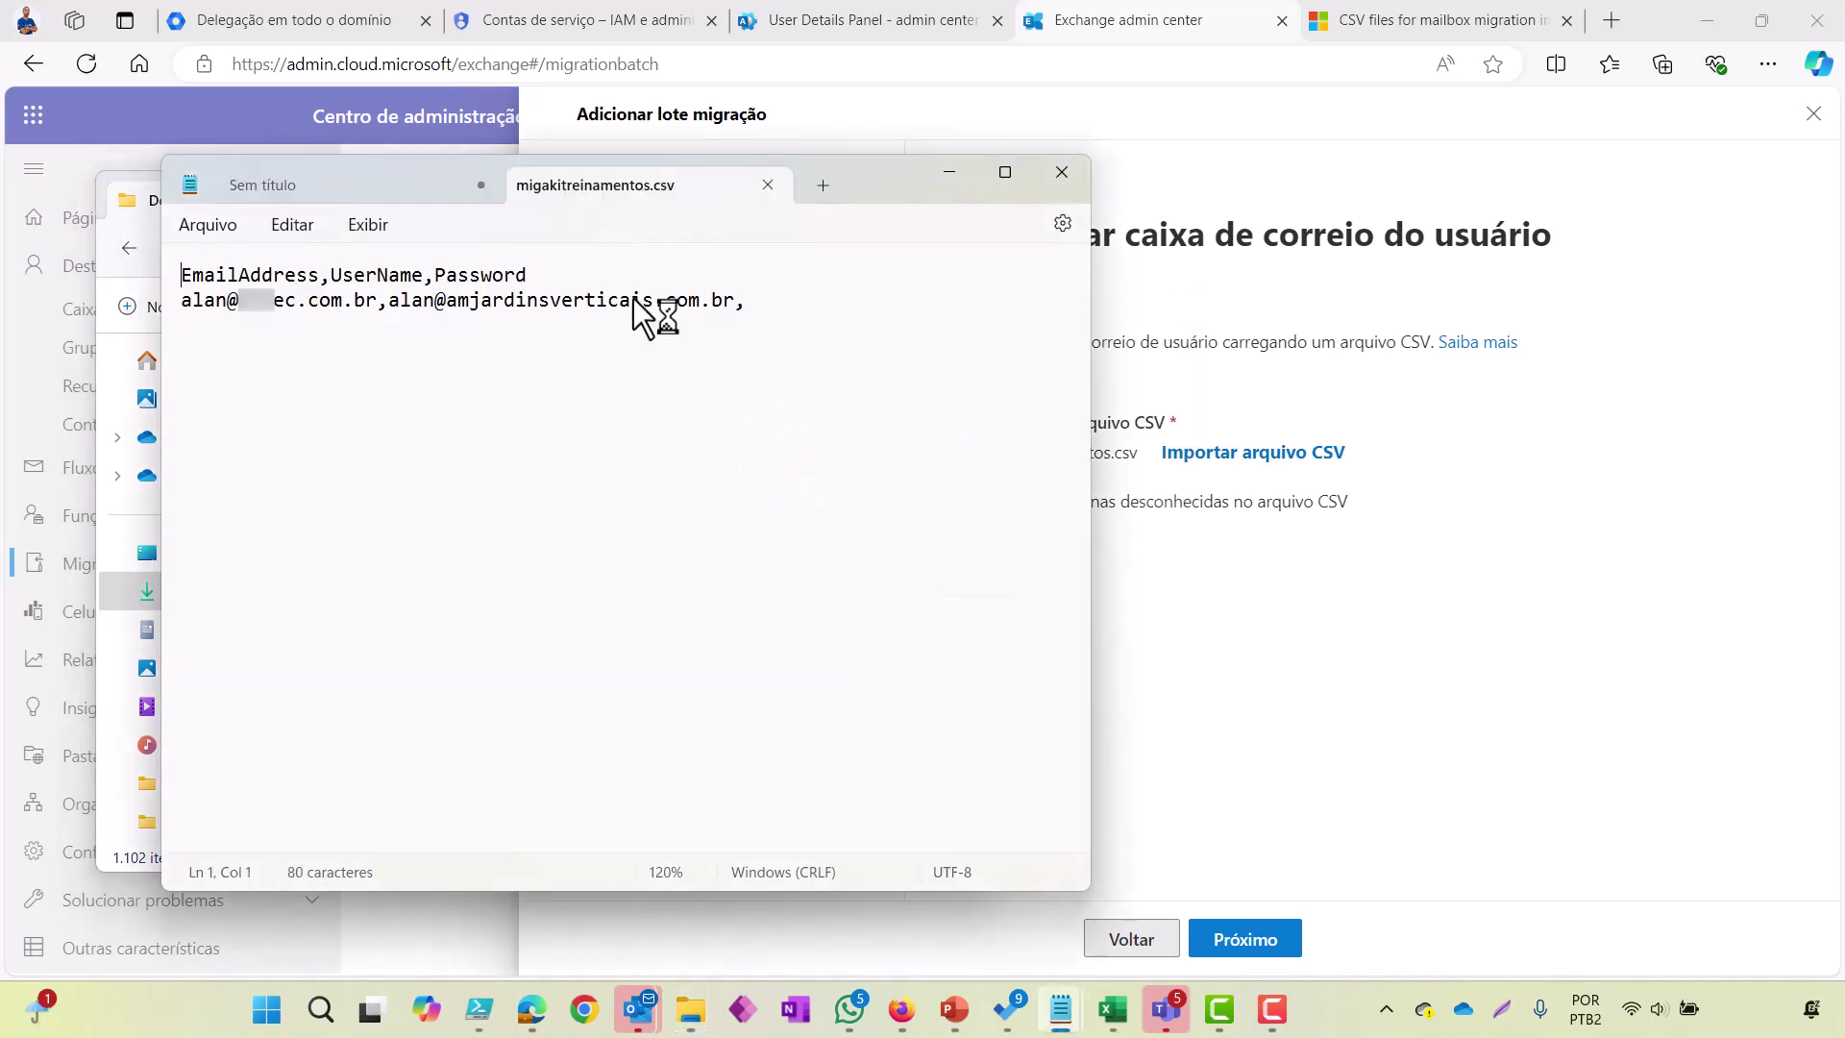
key(ctrl+End)
key(BackSpace)
key(Up)
key(BackSpace)
key(BackSpace)
key(BackSpace)
key(BackSpace)
key(BackSpace)
key(BackSpace)
key(BackSpace)
key(BackSpace)
key(BackSpace)
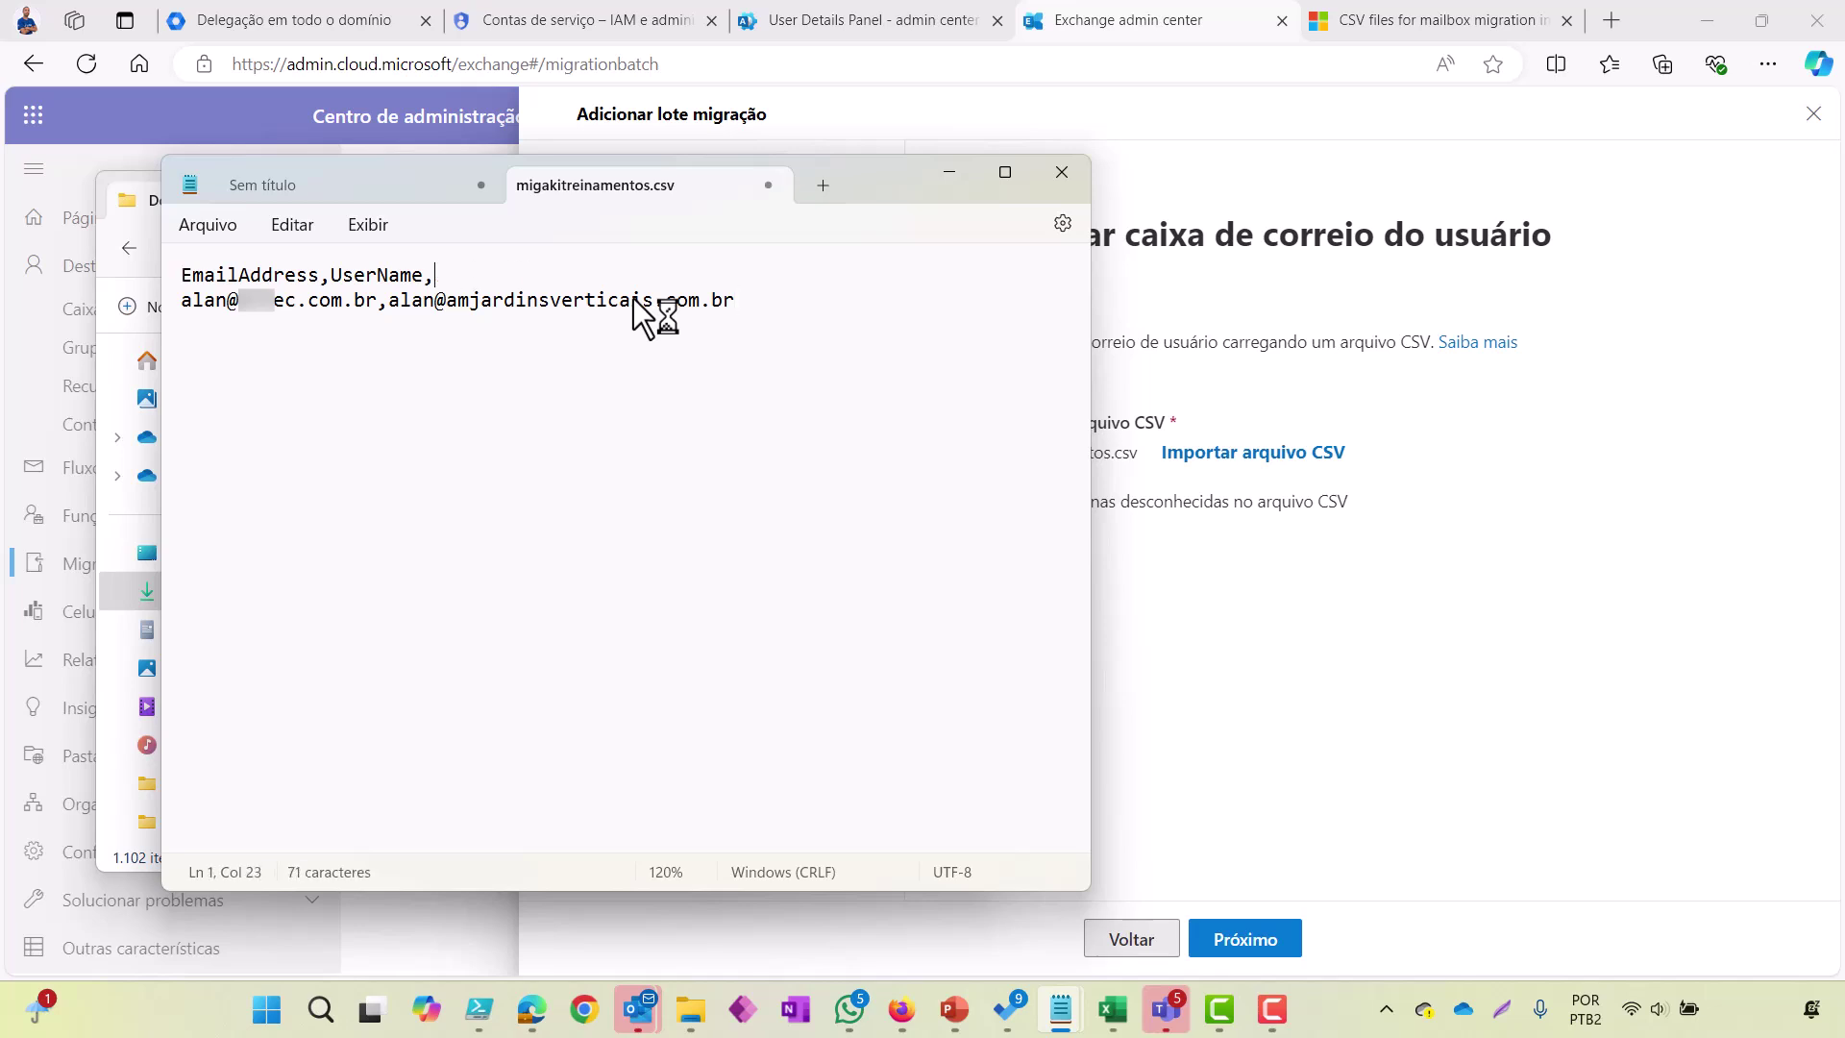
Step: Save the edited CSV, leaving the header EmailAddress,UserName
key(alt)
key(Return)
key(Down)
key(Down)
key(Down)
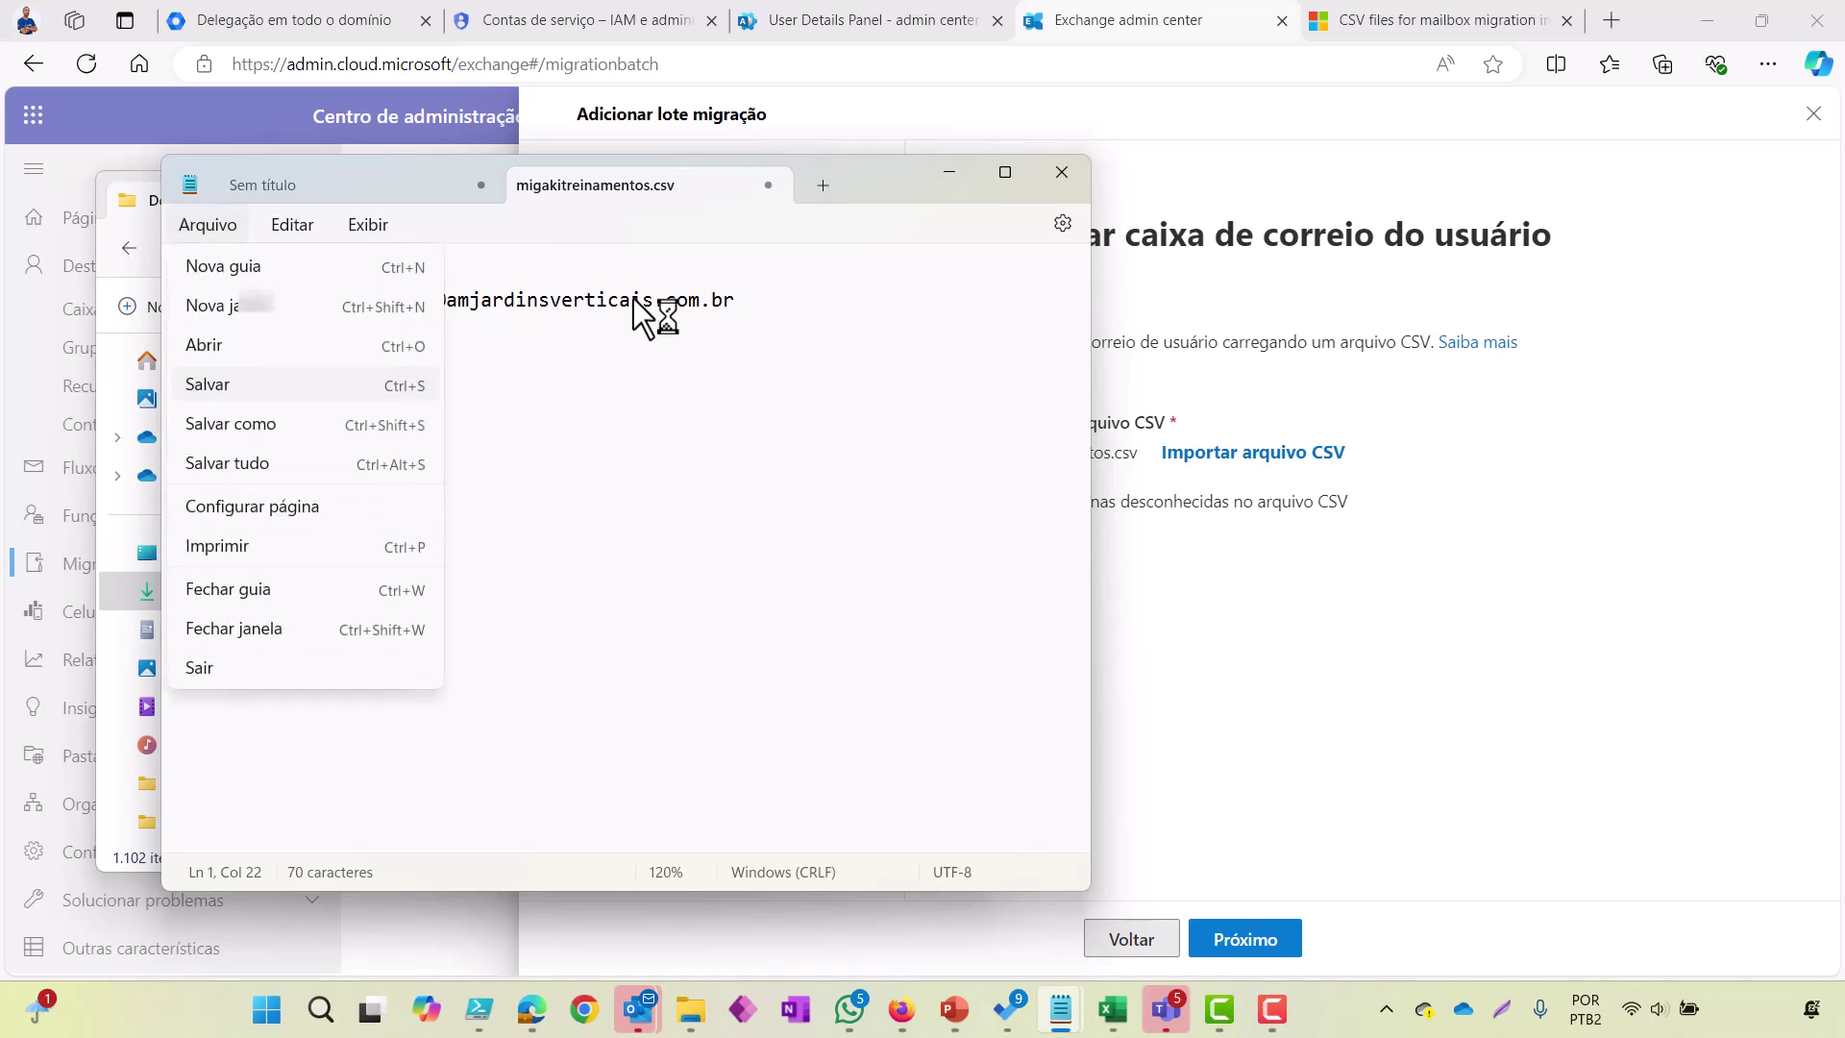
key(Return)
Step: Re-import the corrected migakitreinamentos.csv and advance the wizard through configuration and scheduling
key(alt+Tab)
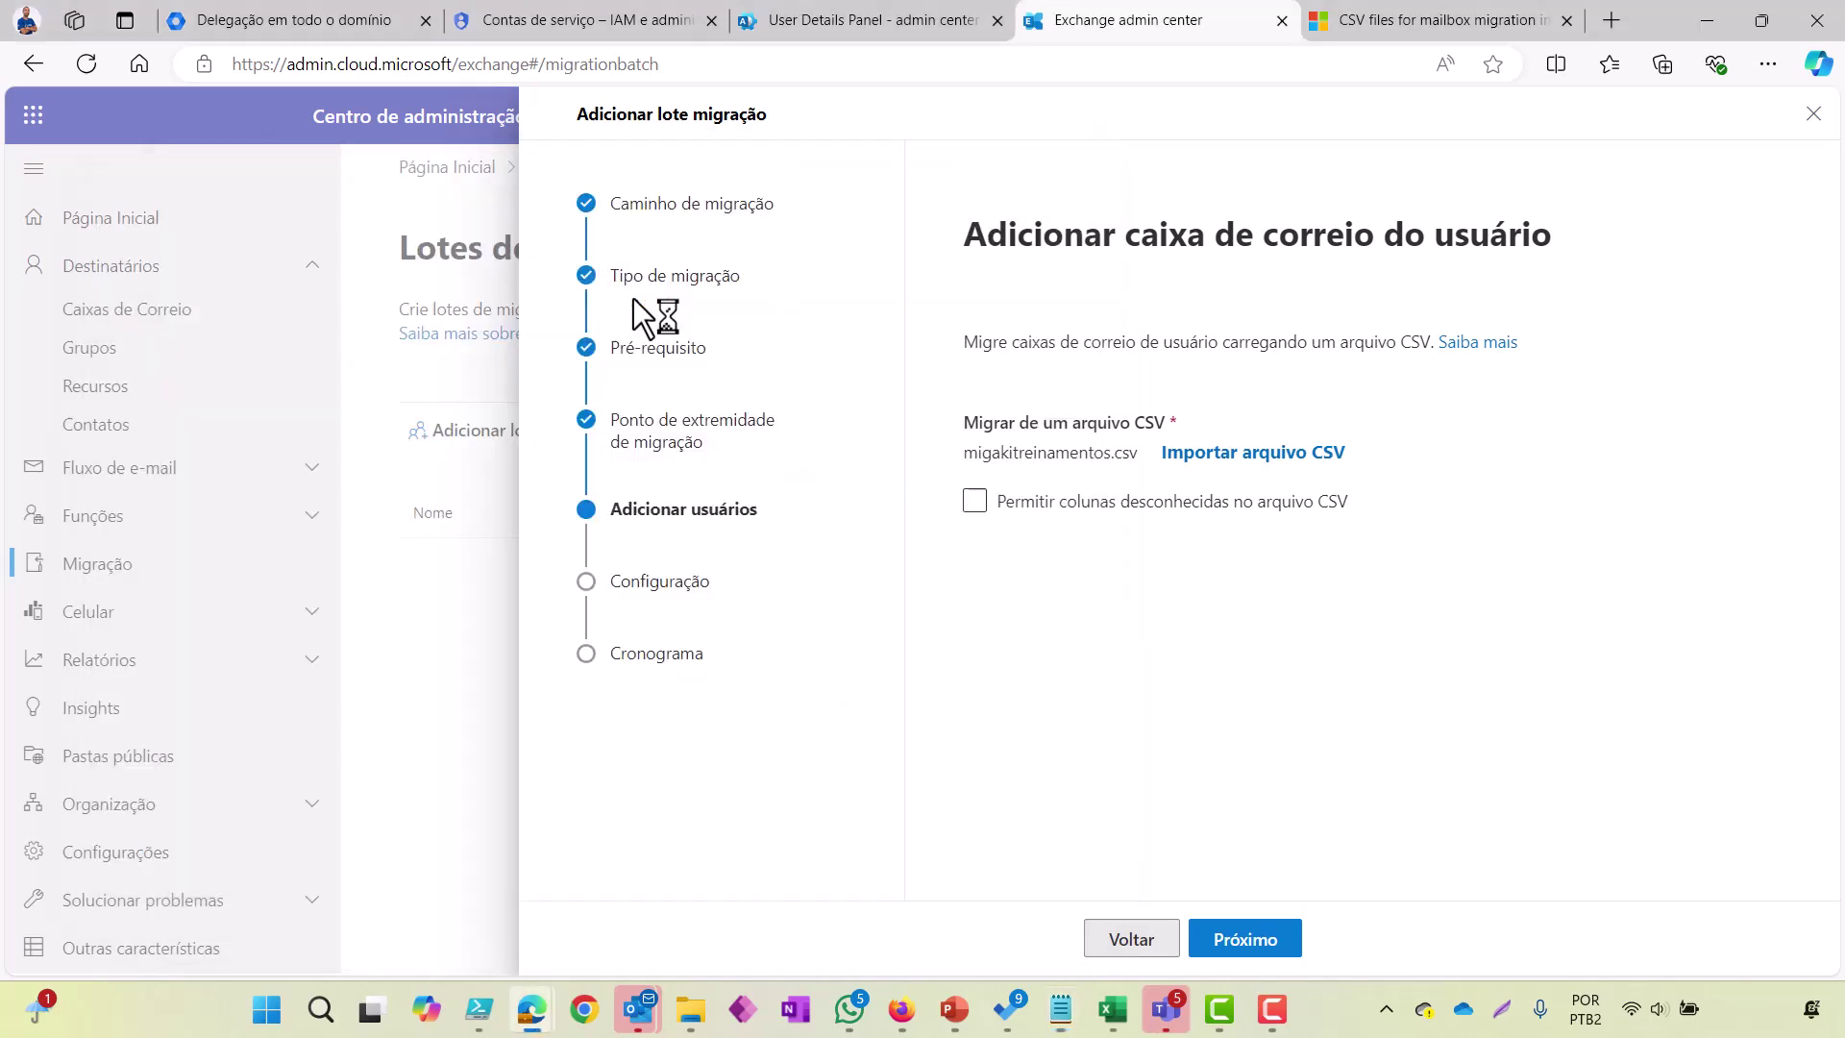
key(shift+F10)
key(Escape)
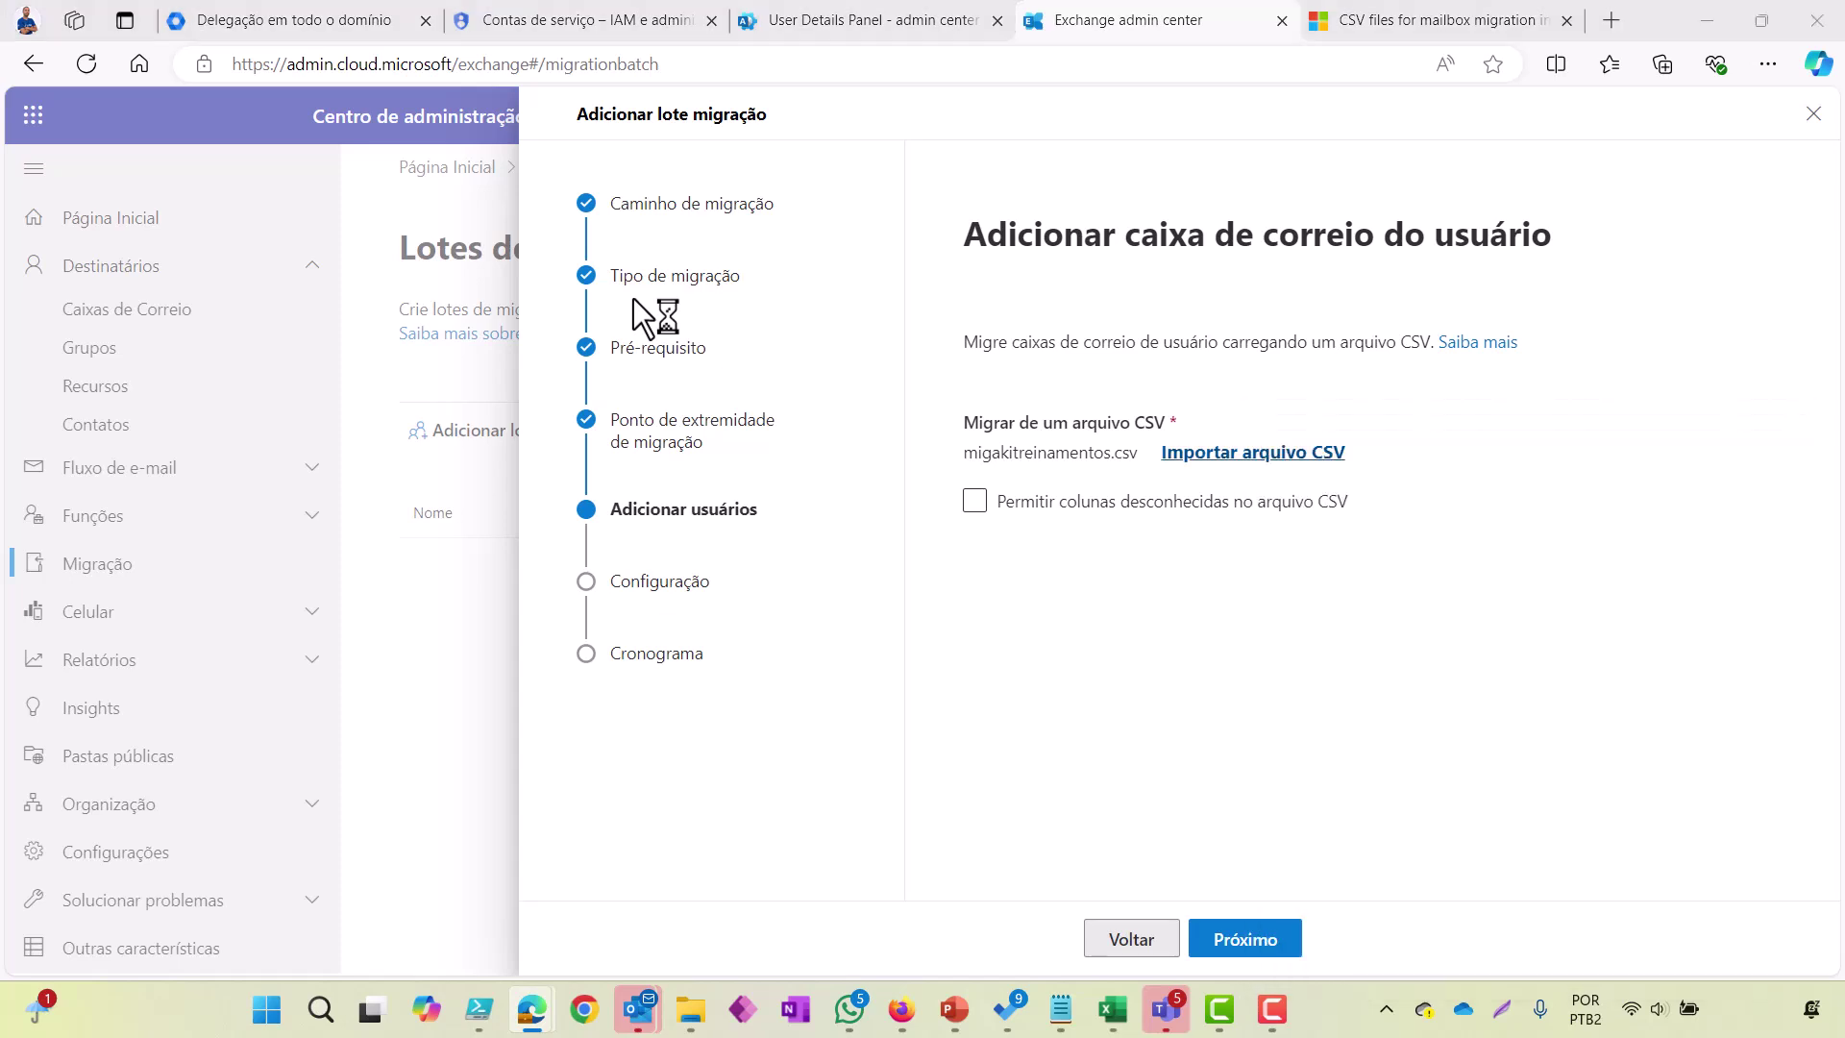
key(Return)
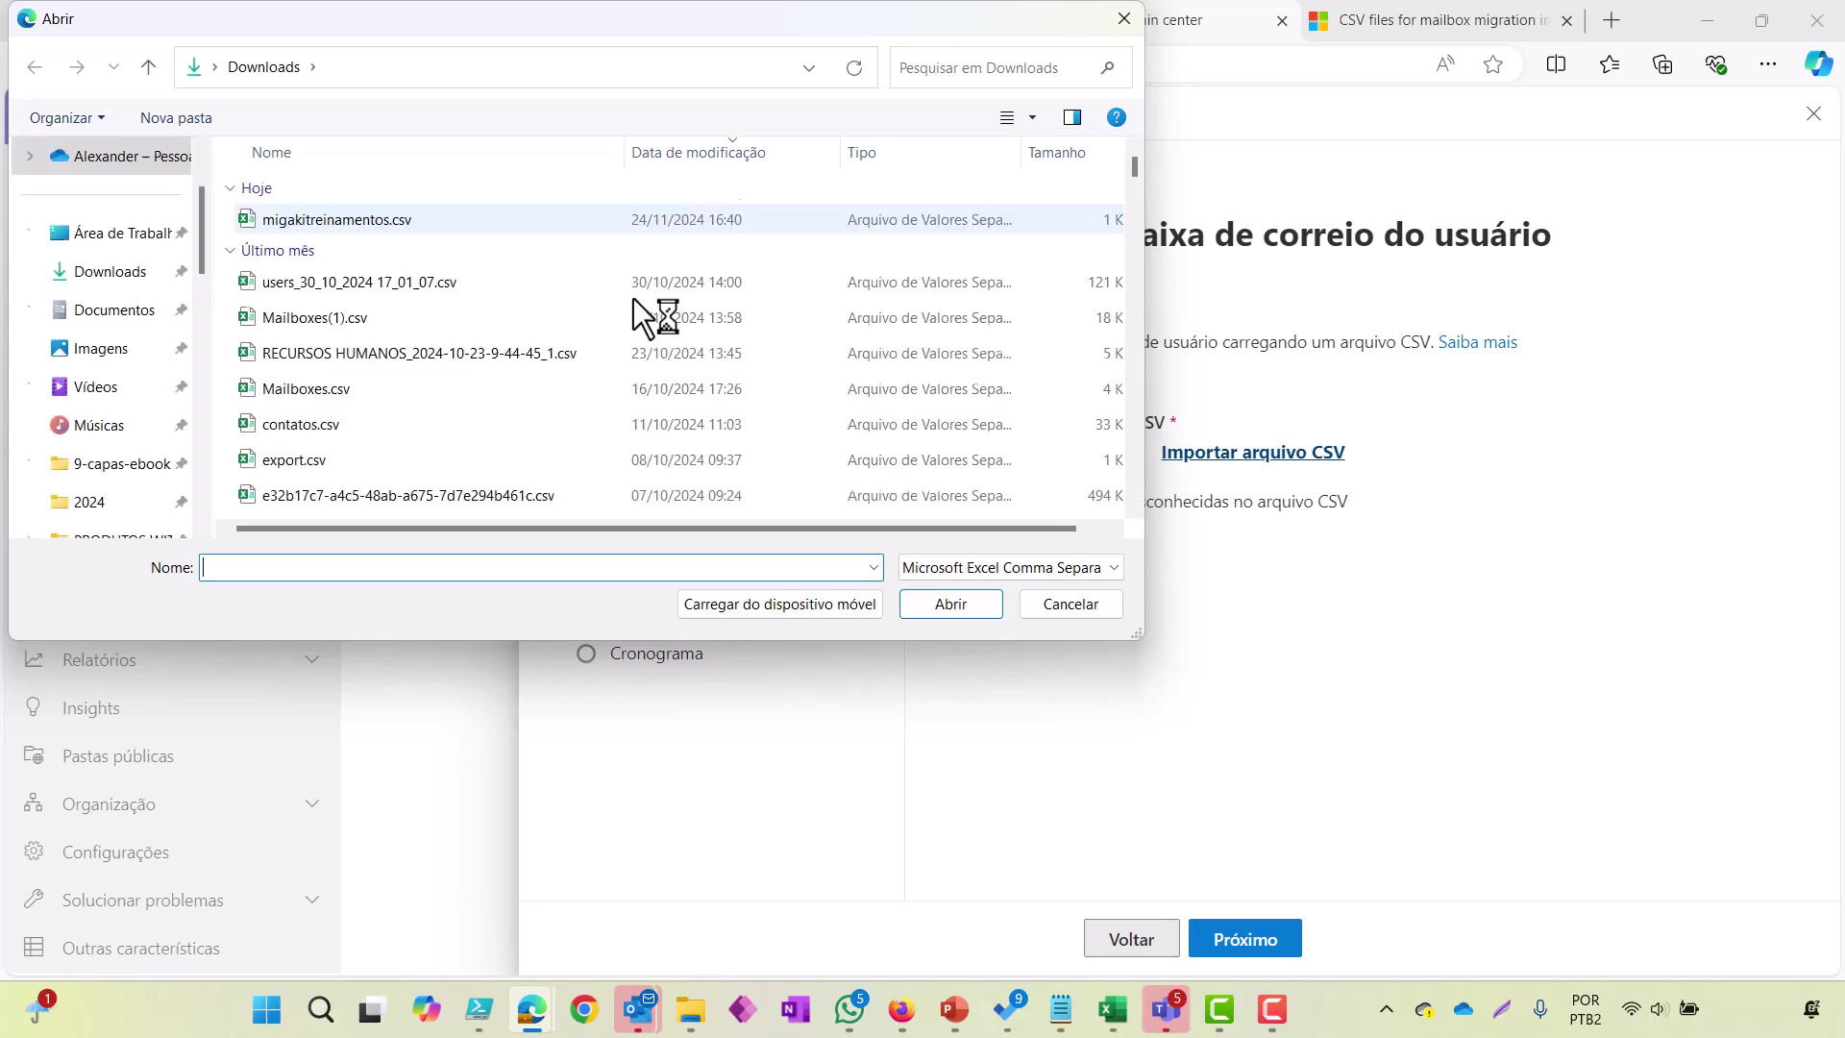
key(Return)
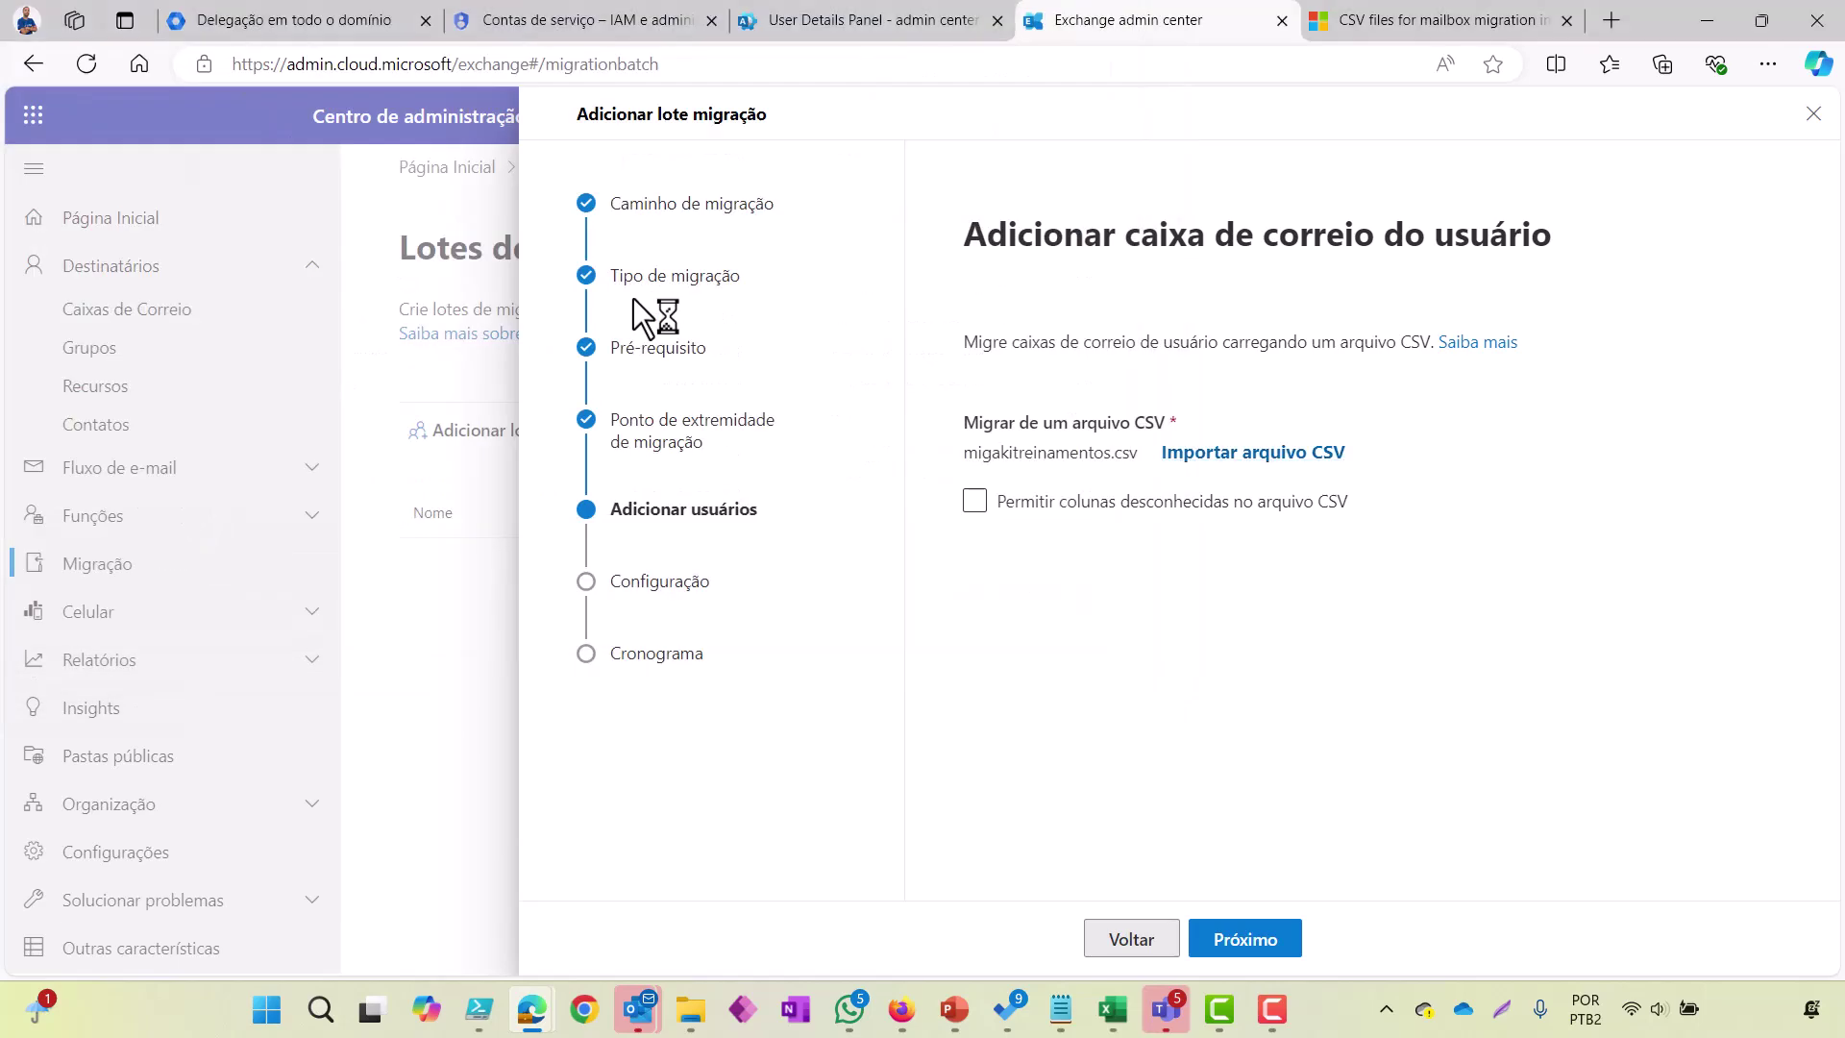
key(Return)
key(Return)
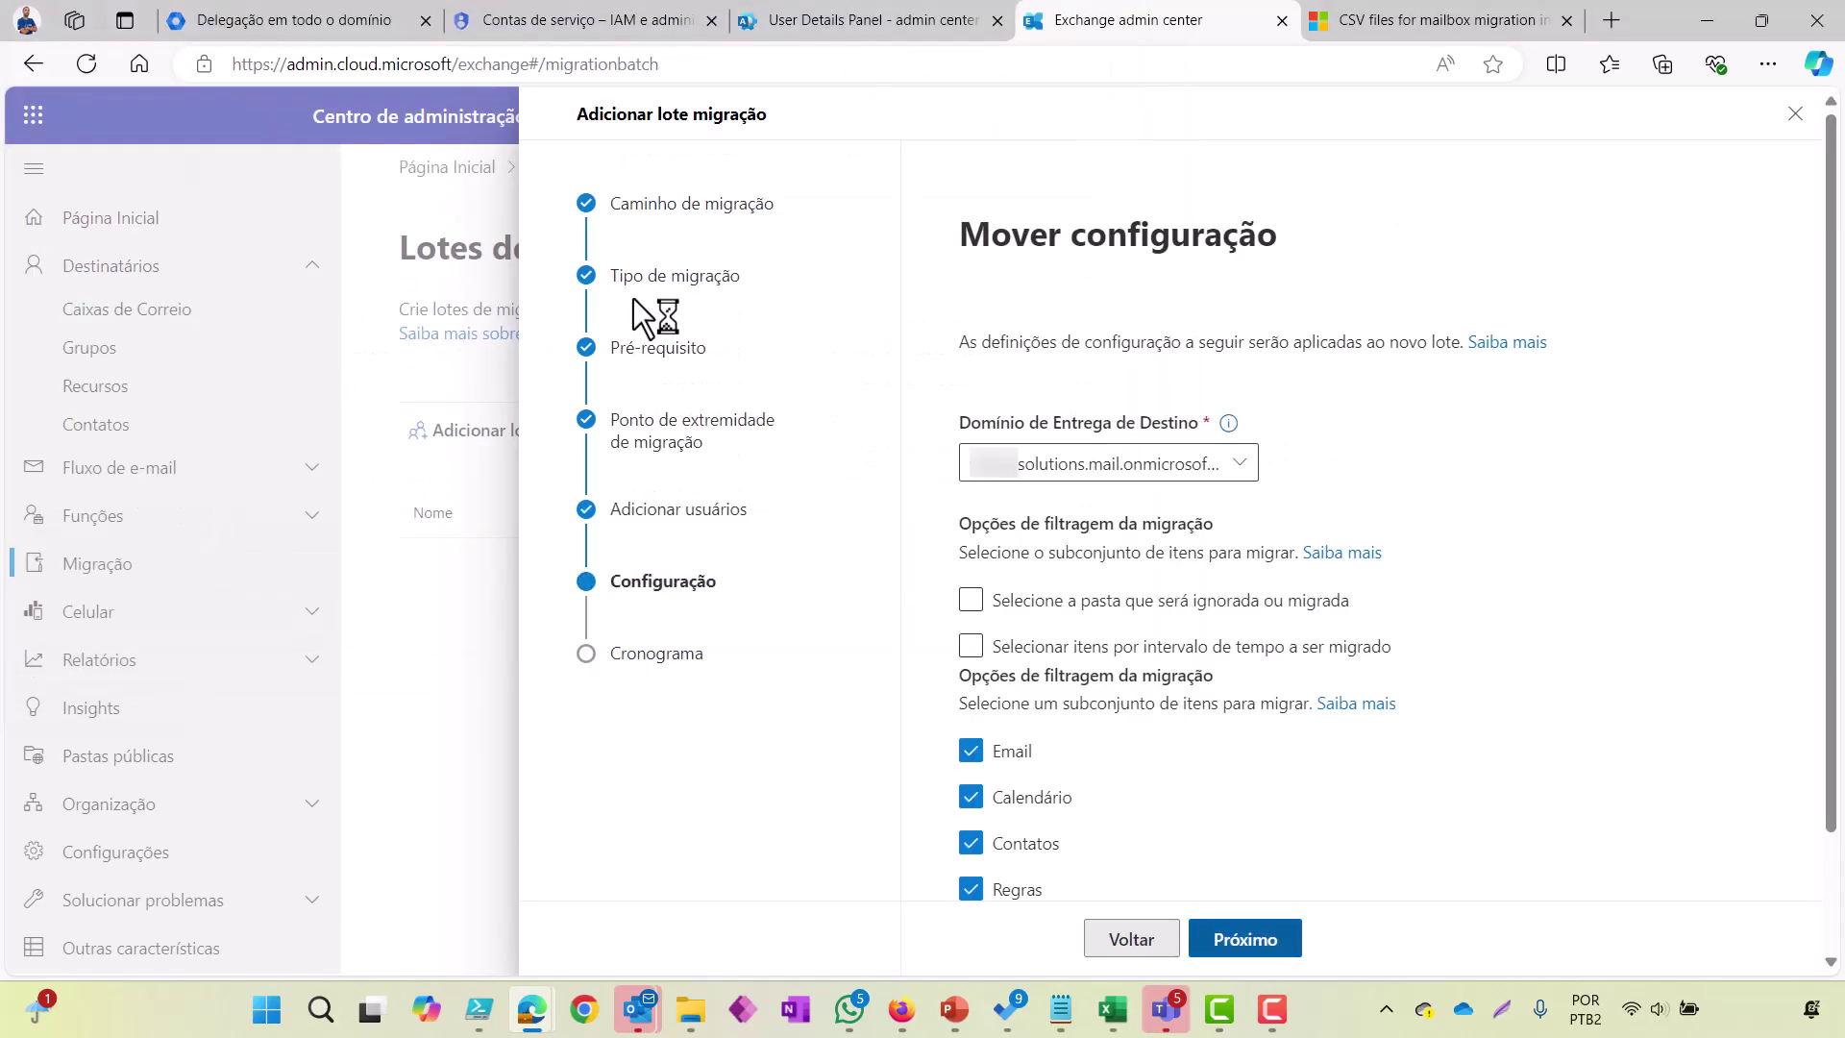
key(Return)
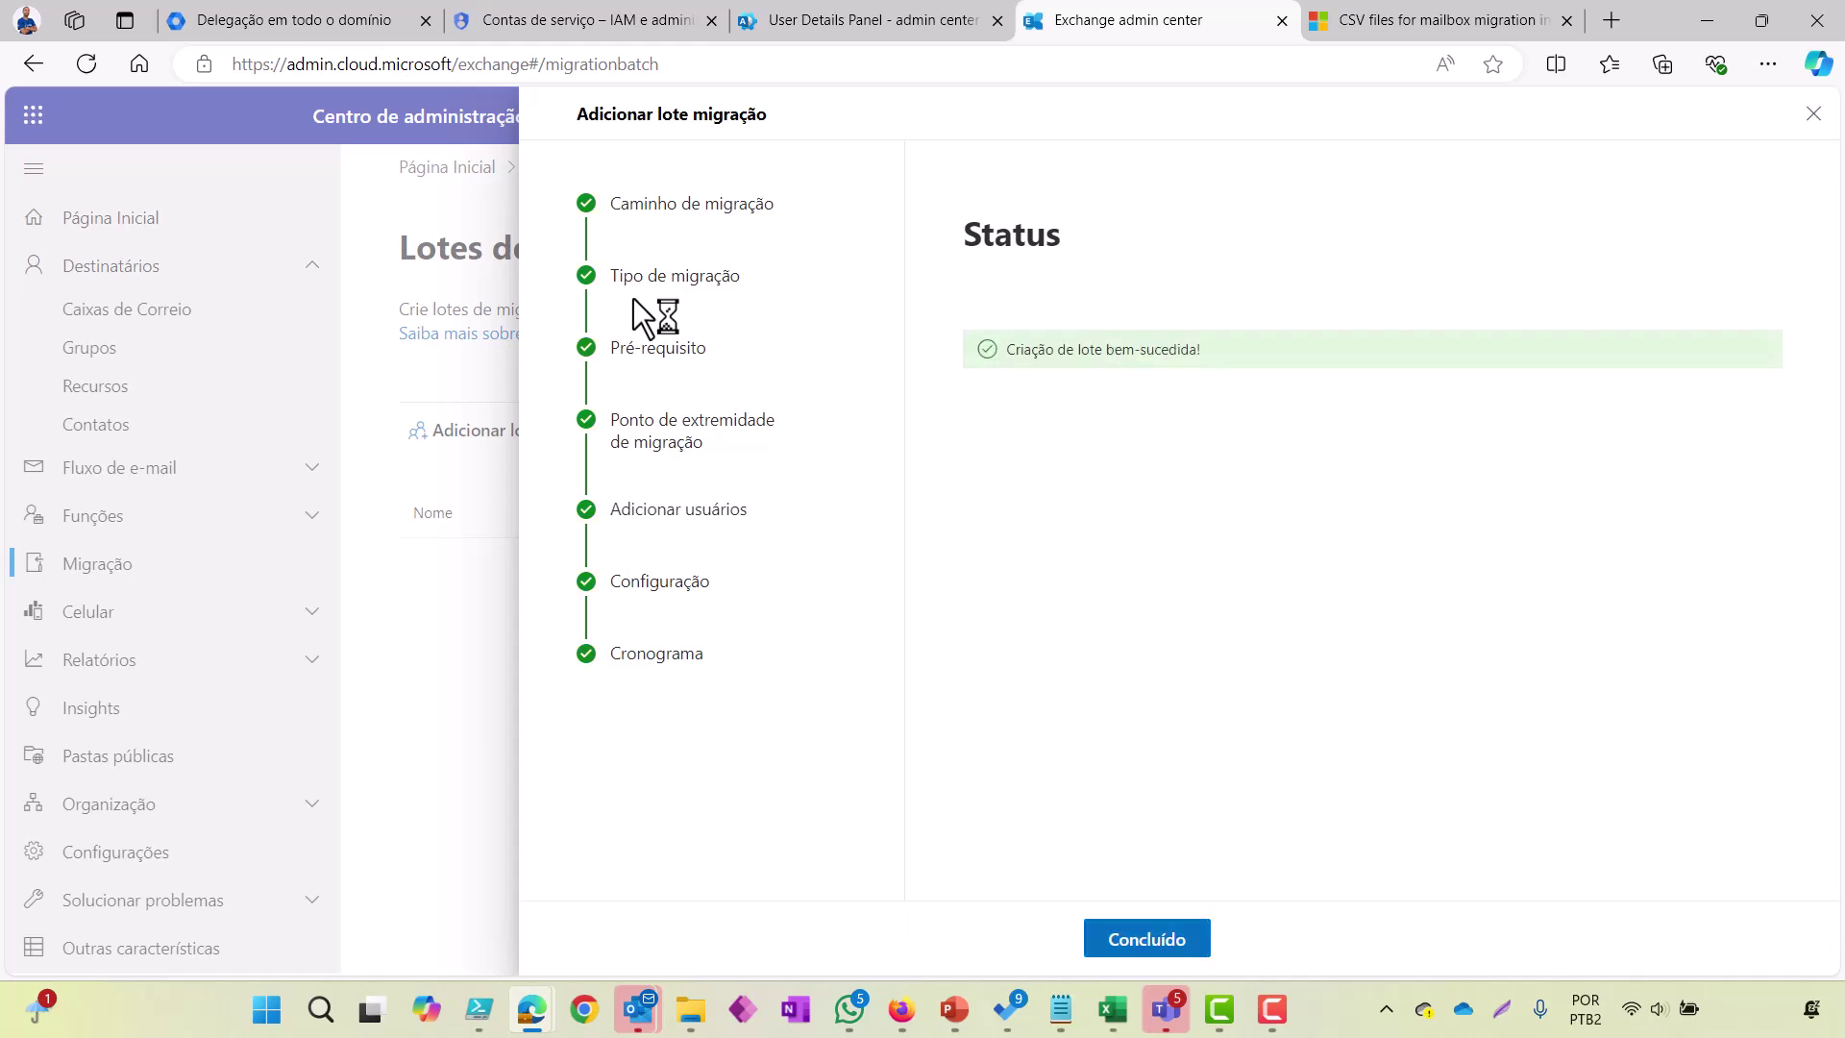
Step: Close the wizard with Concluído and open the Google batch's details, Syncing with 0 of 1 mailboxes synced
key(Return)
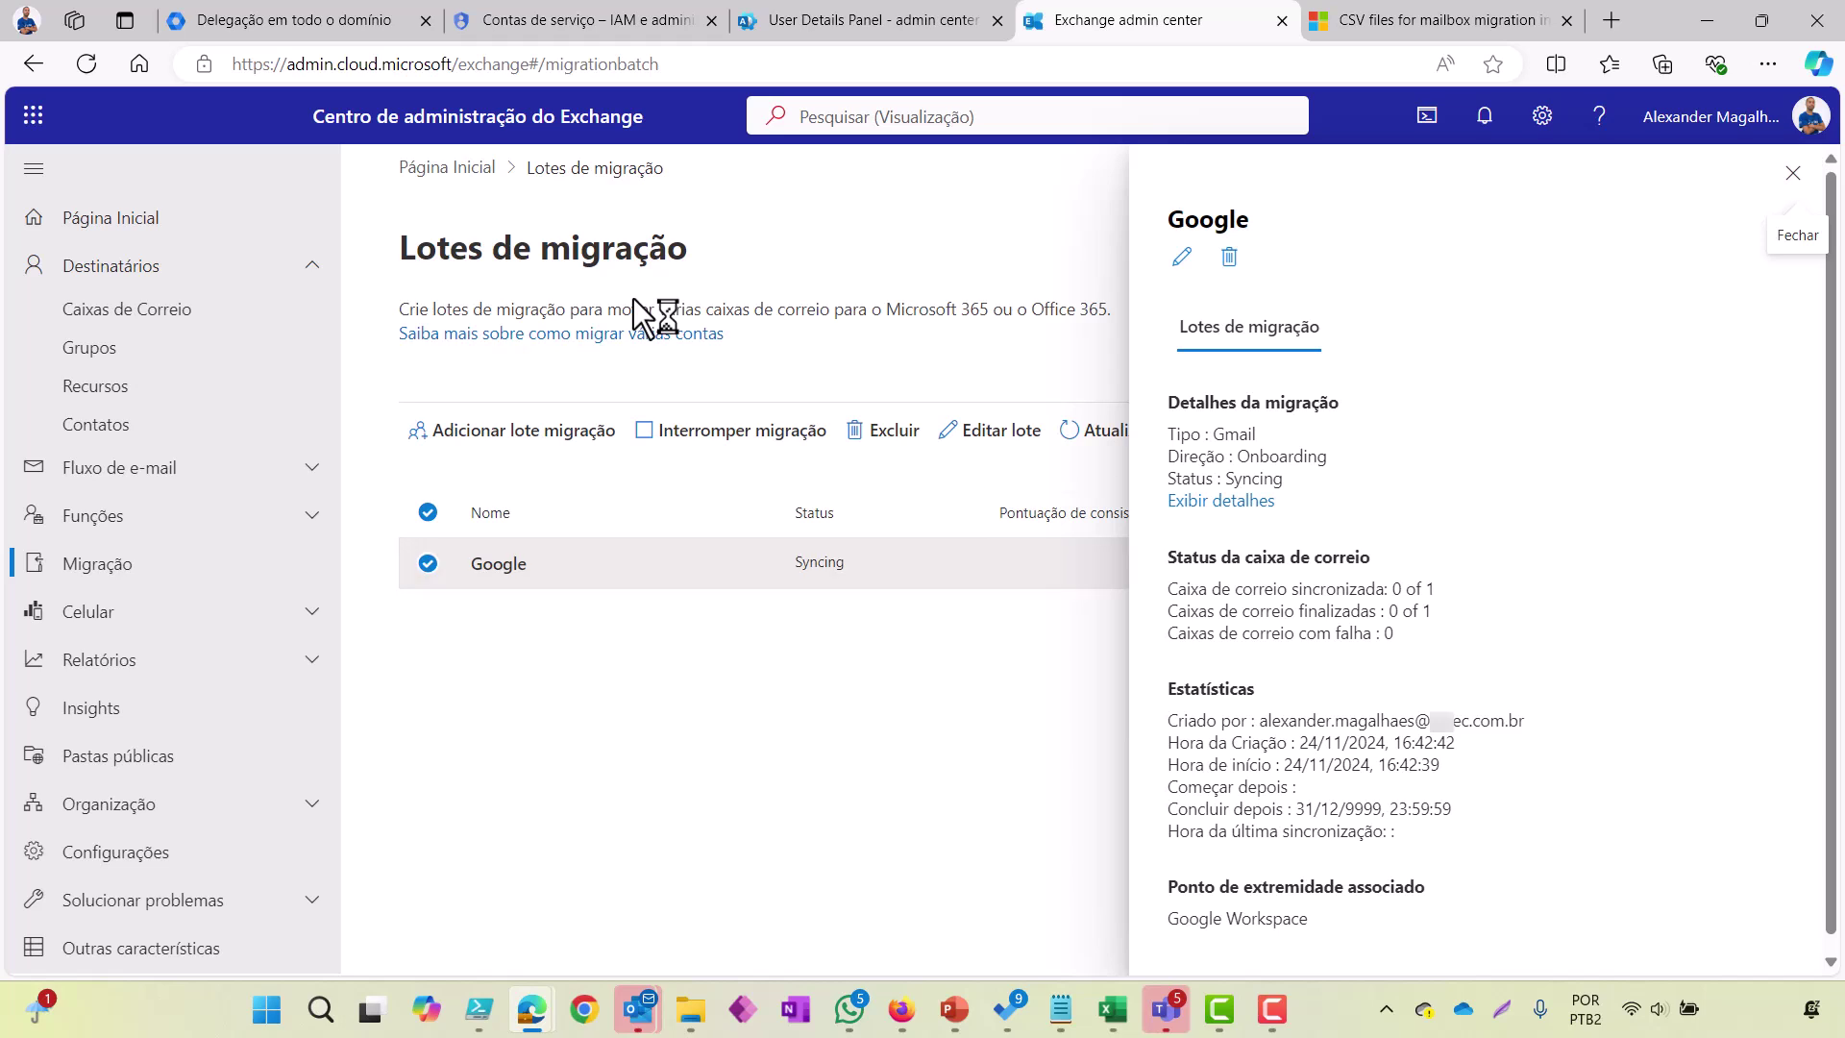
key(Escape)
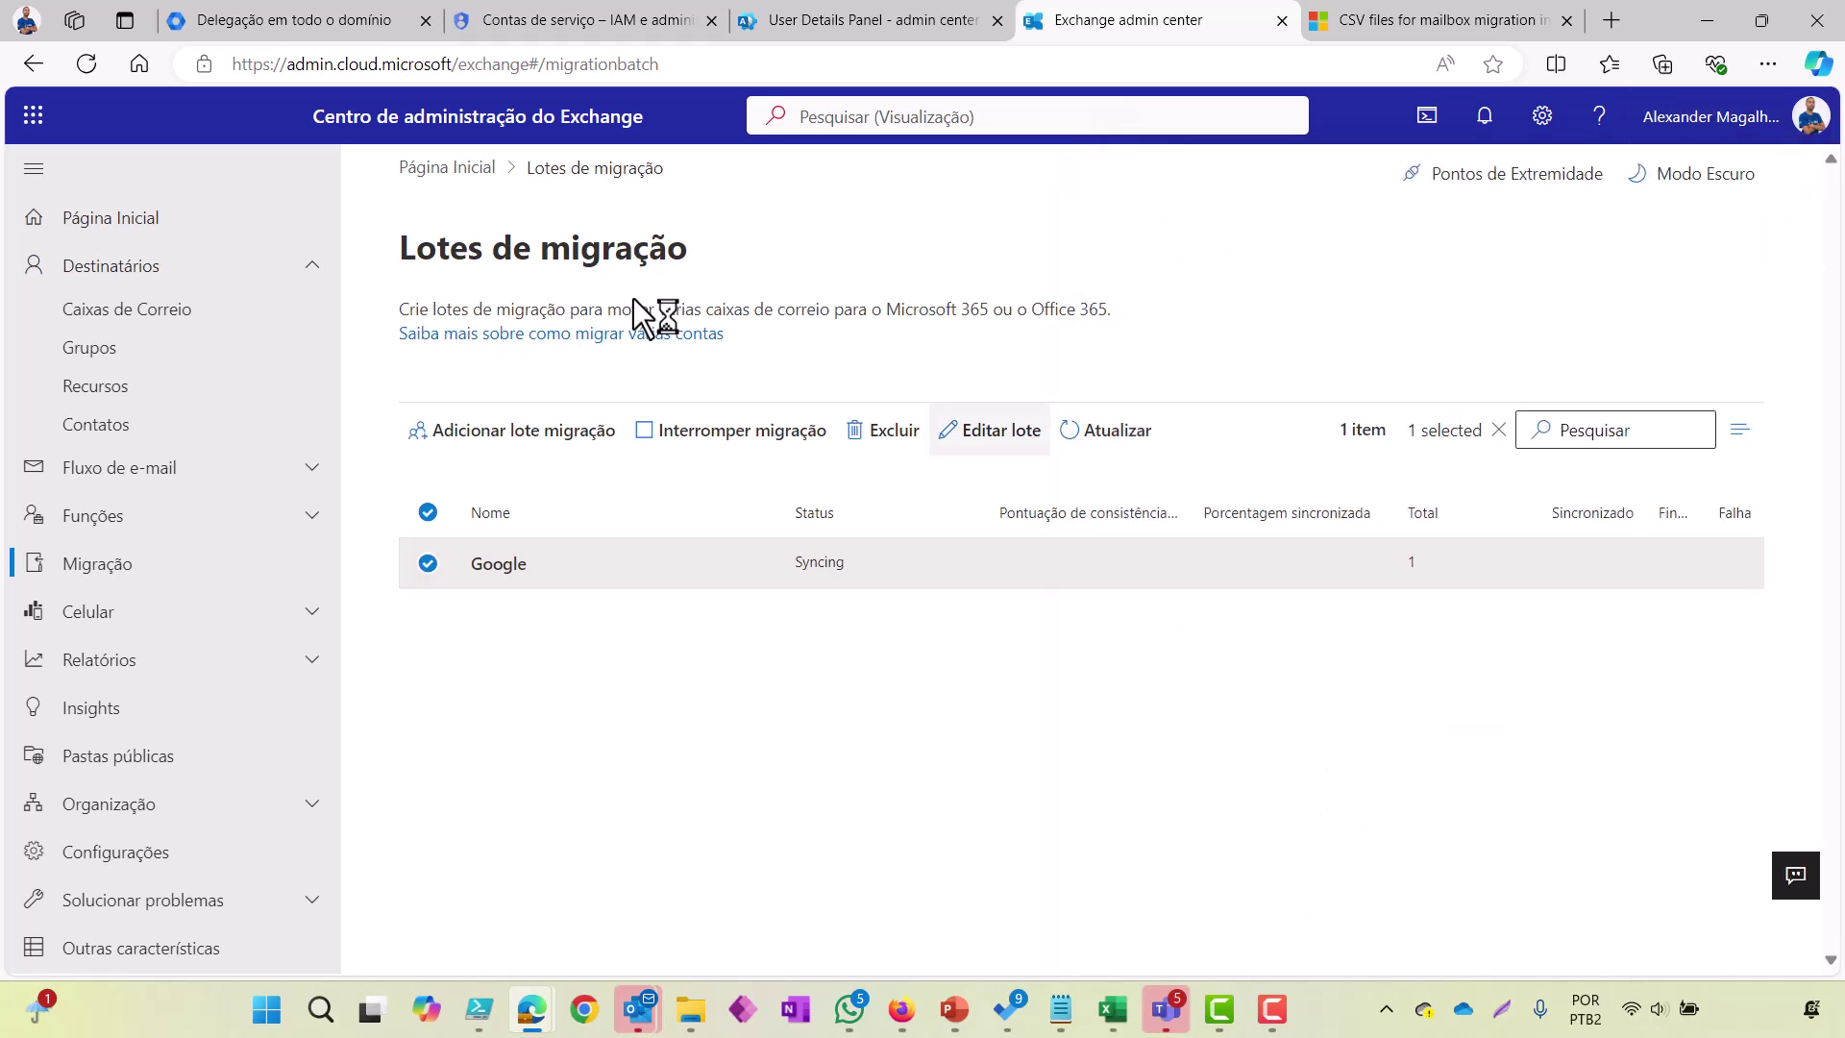
key(Return)
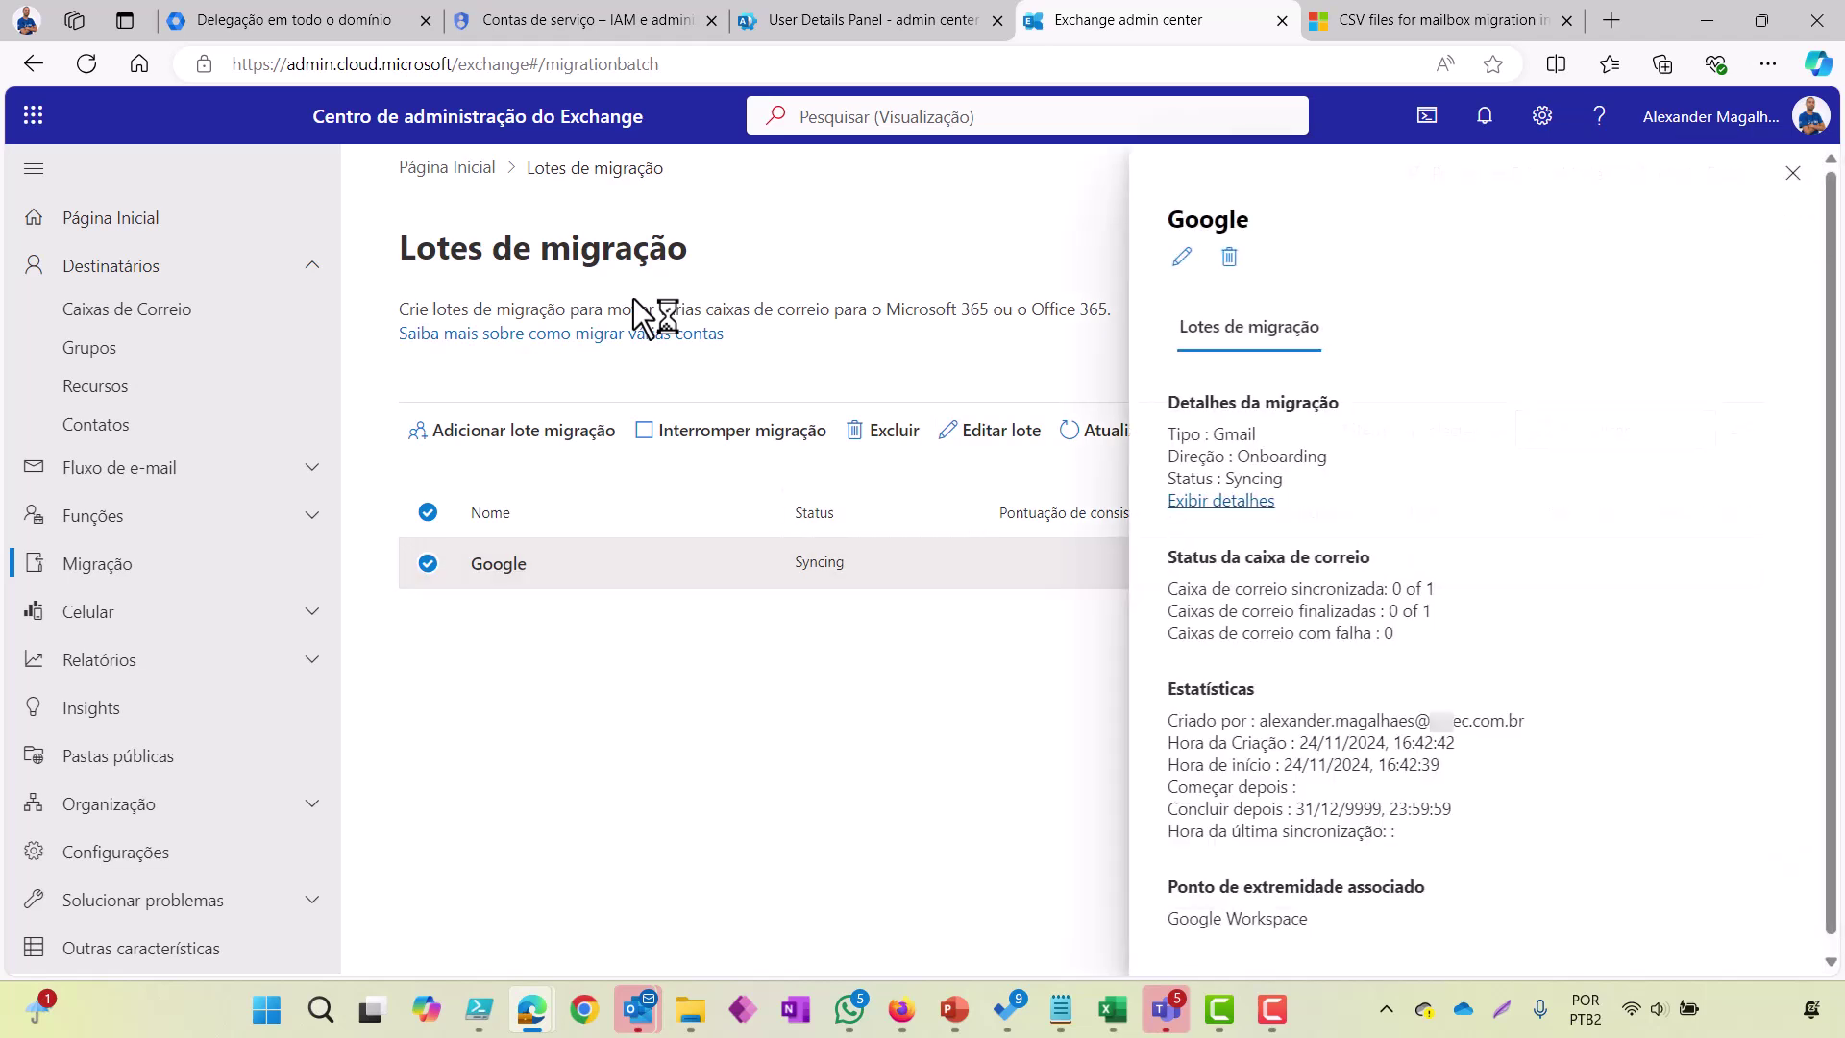
key(Return)
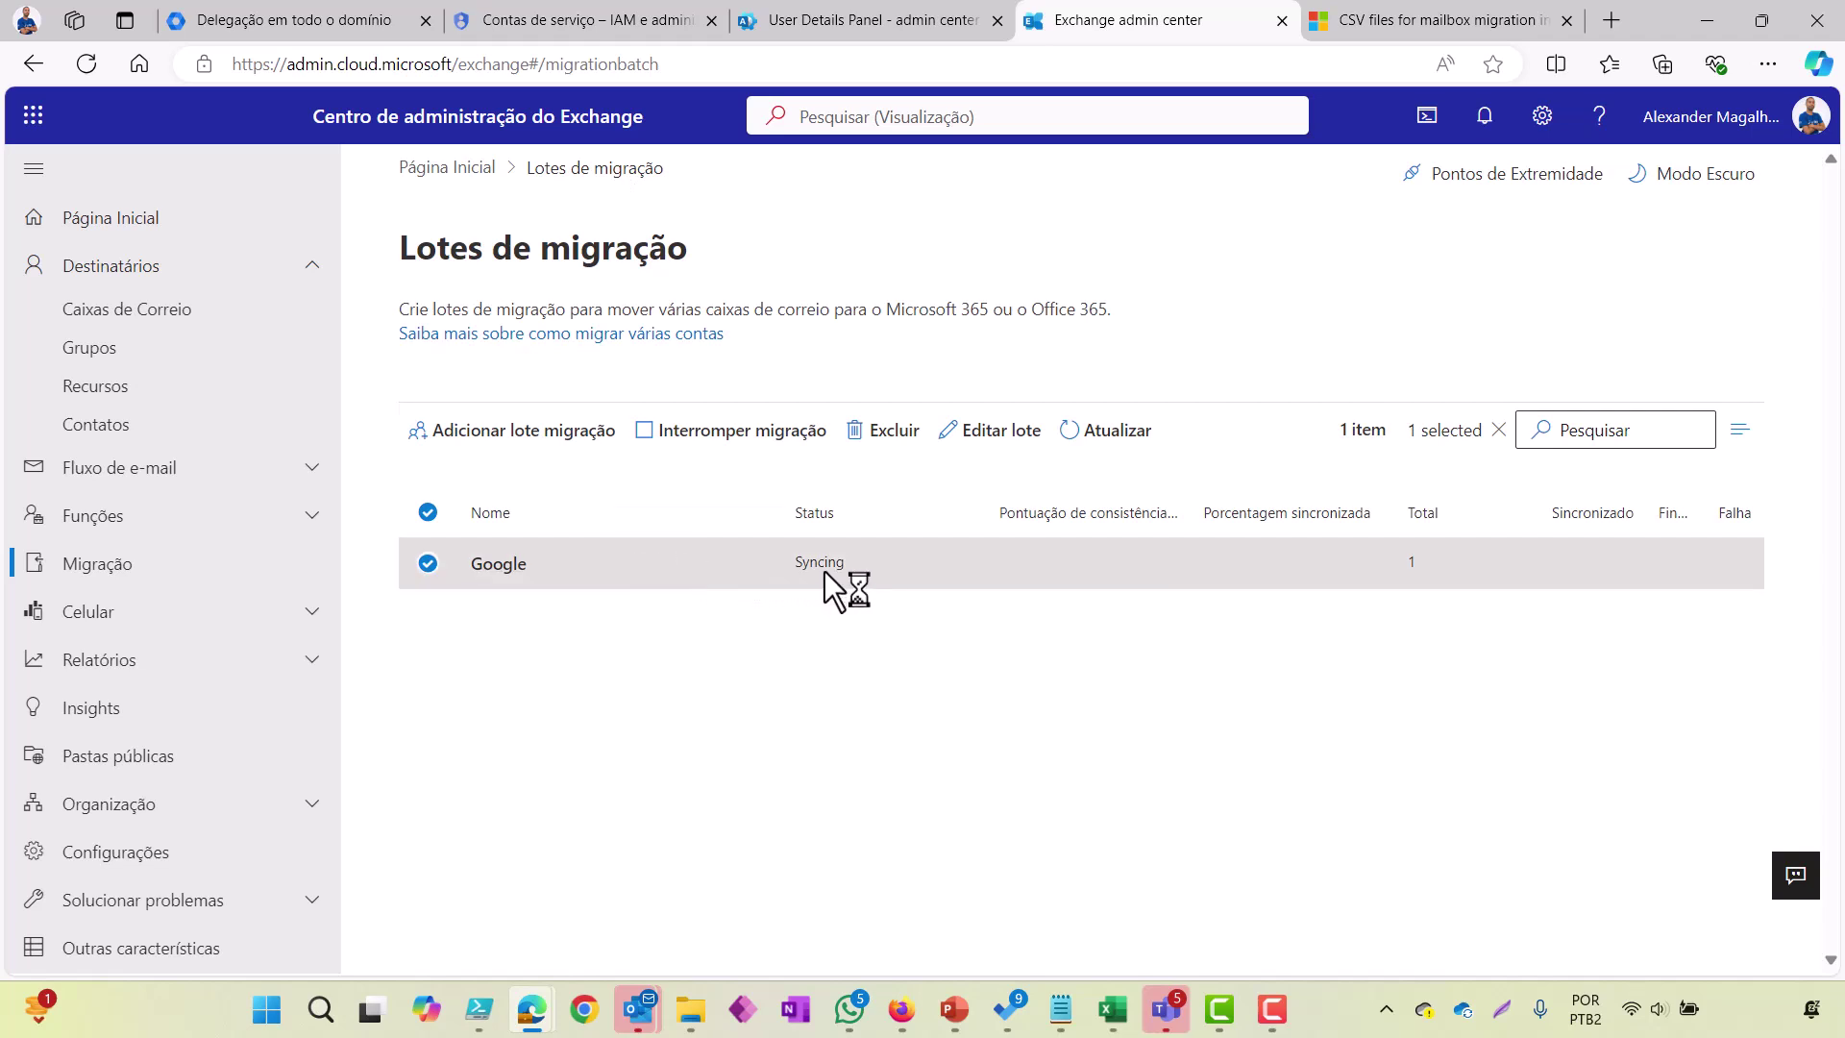
click(515, 574)
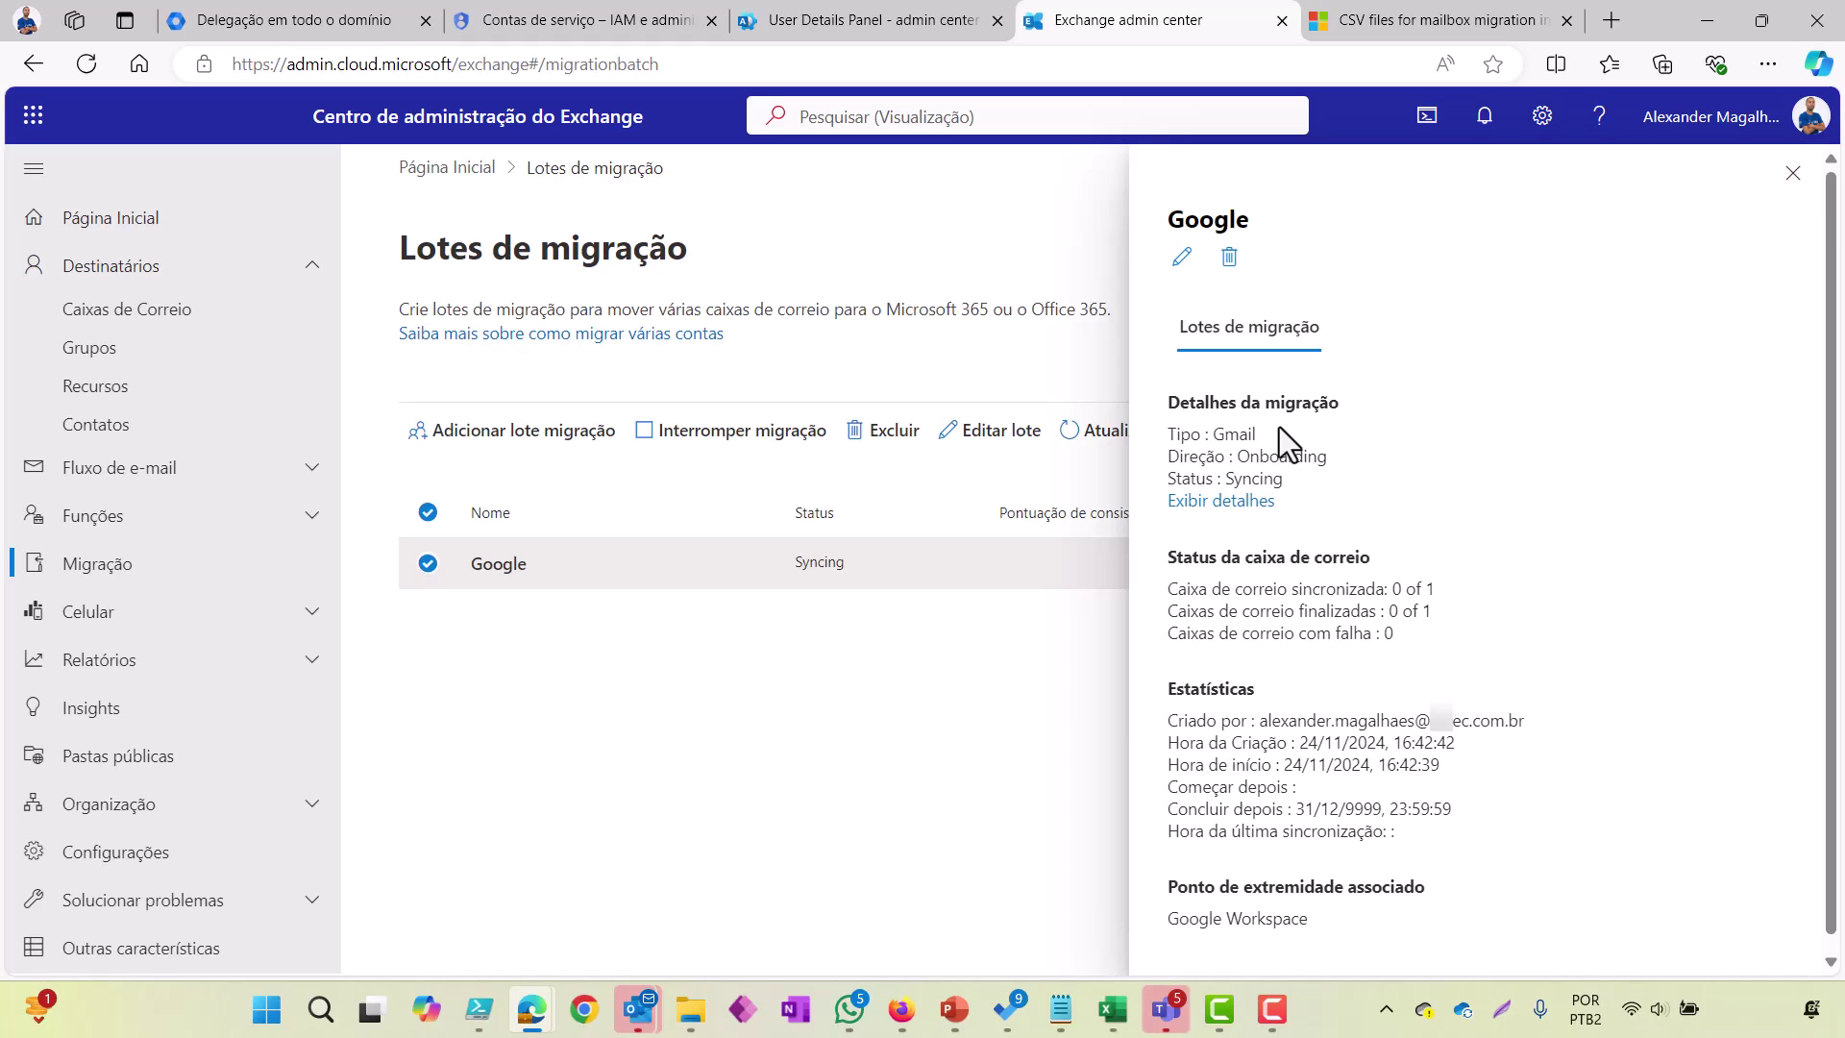
Step: Review the batch's user mailbox (Synced, Perfect consistency, 333.8 MB), then return to Lotes de migração
click(1235, 505)
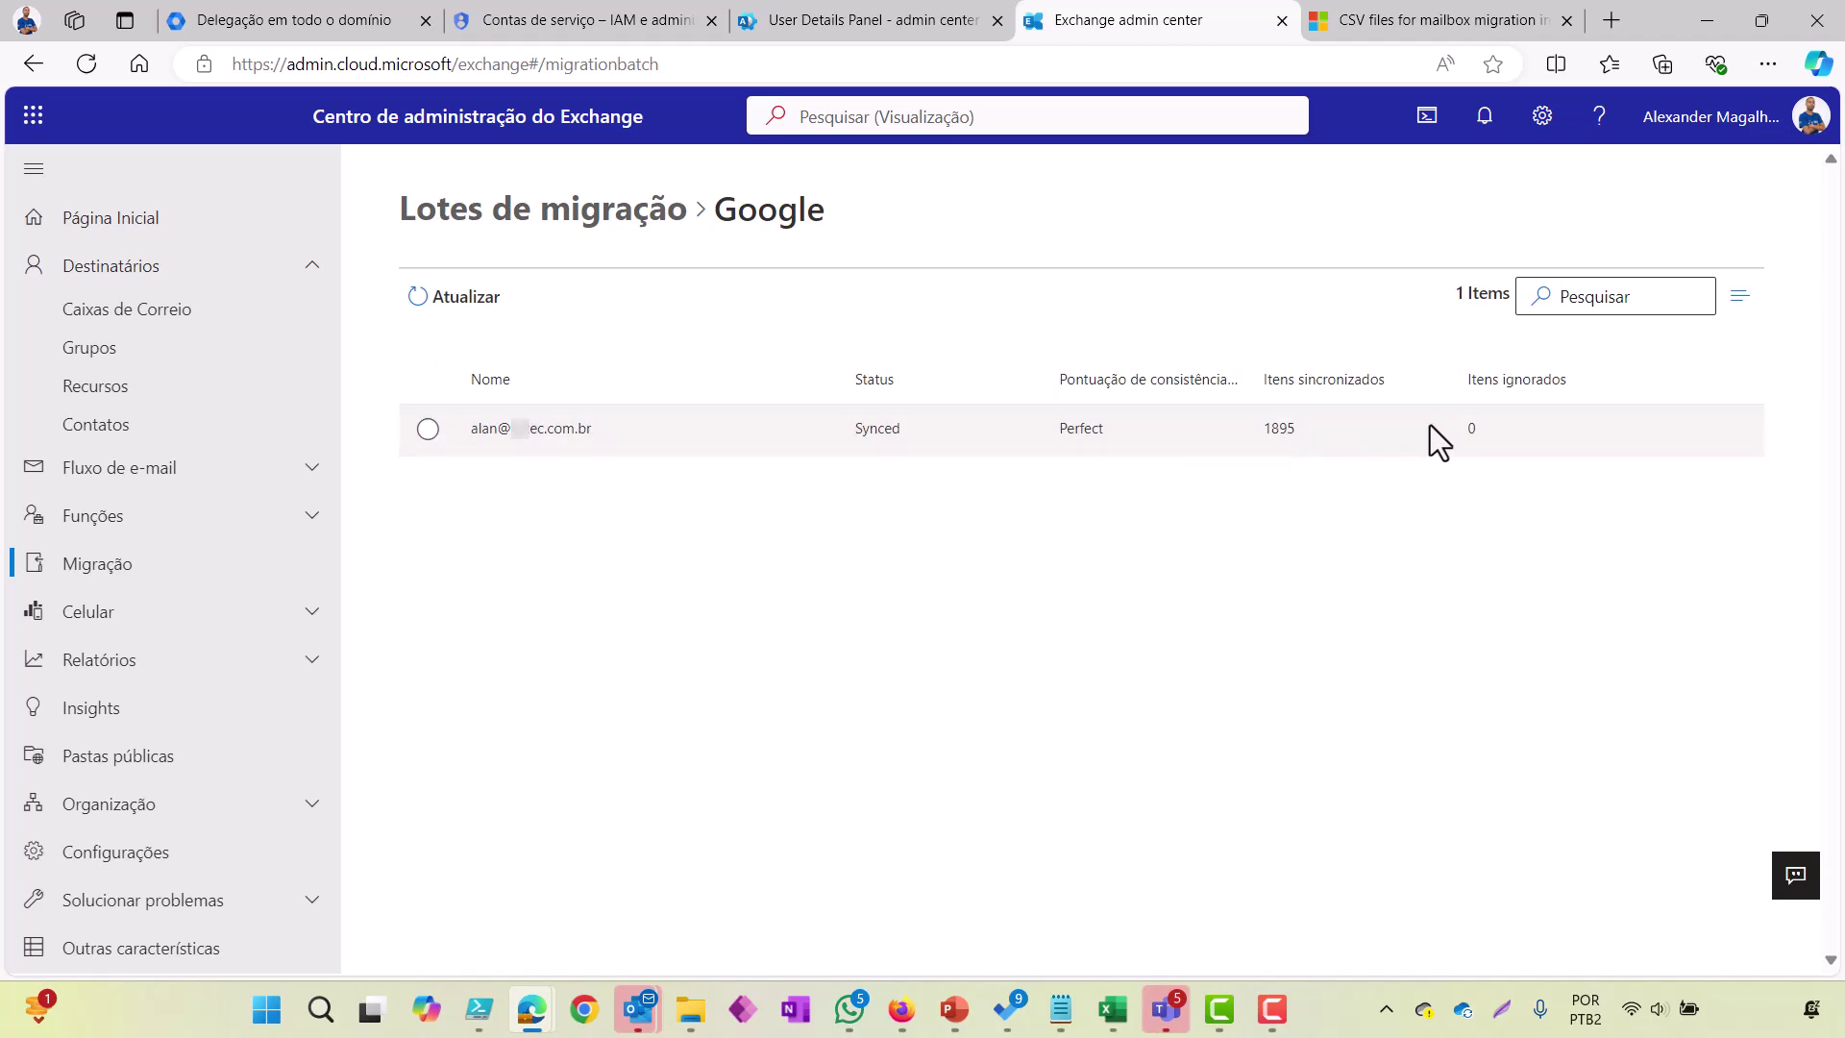
click(527, 434)
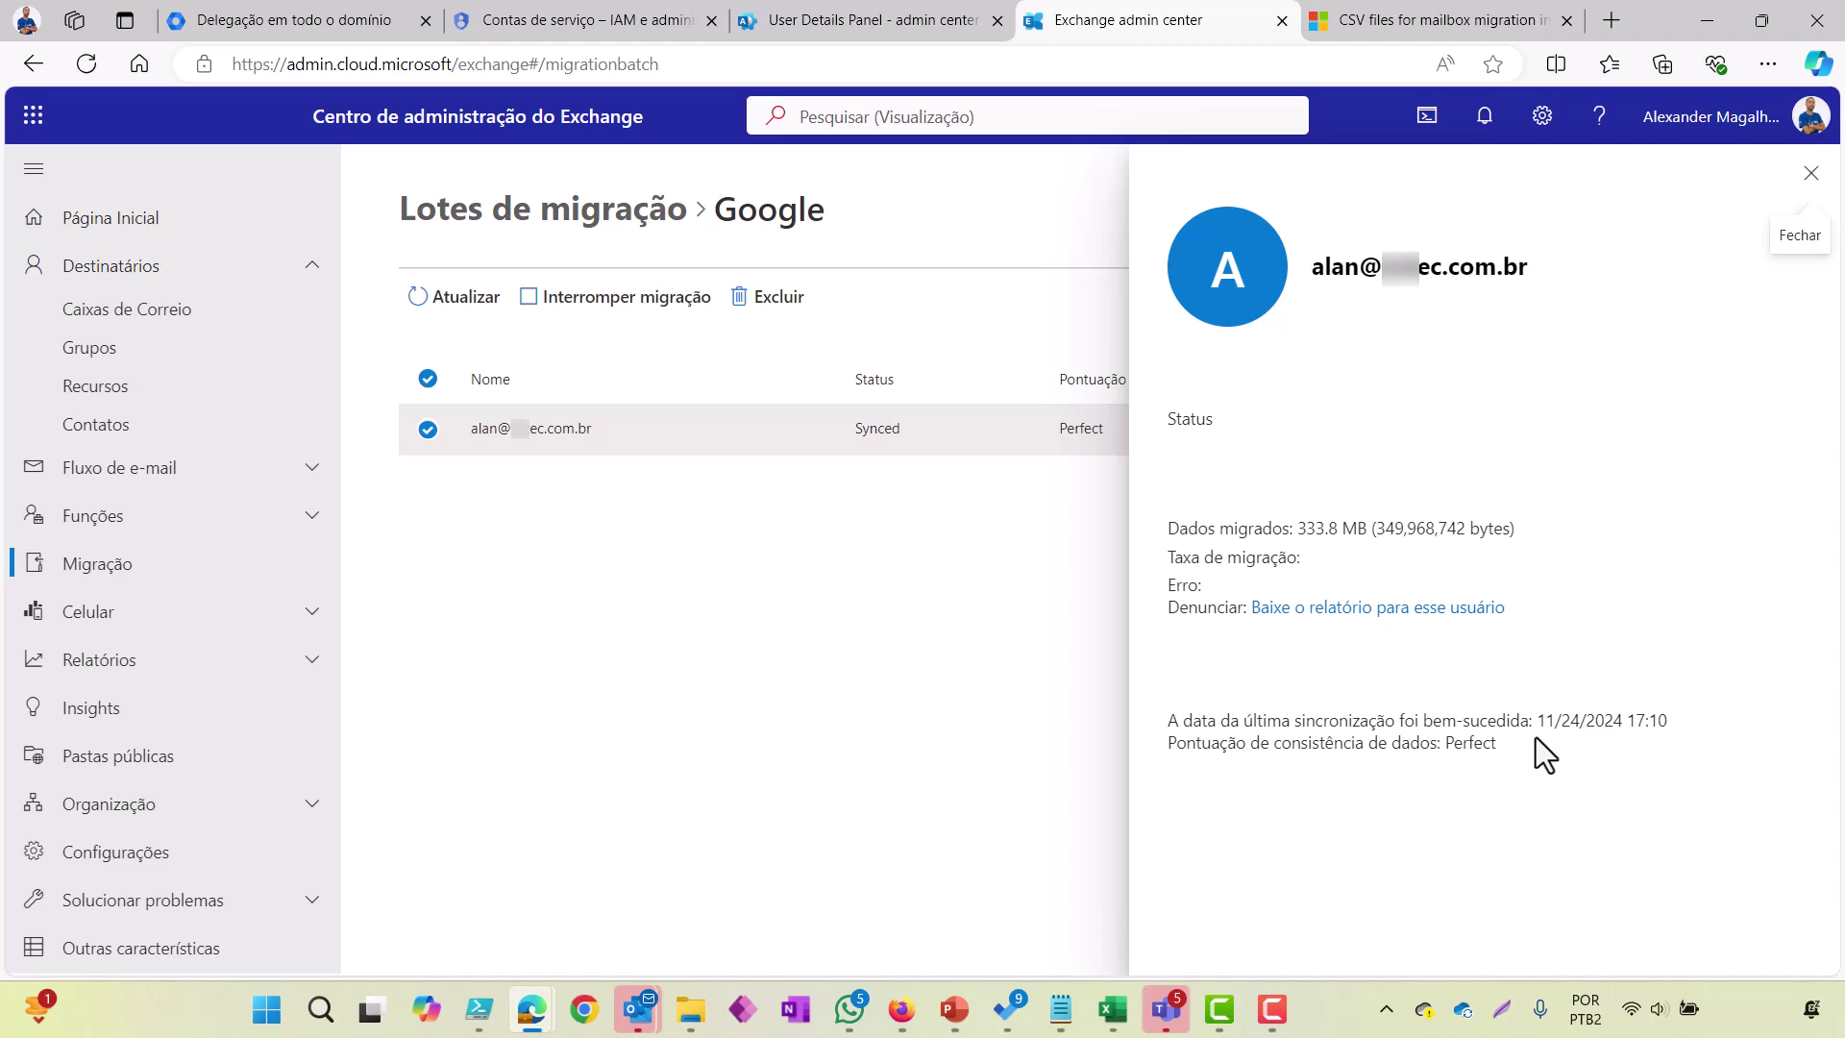
click(1811, 173)
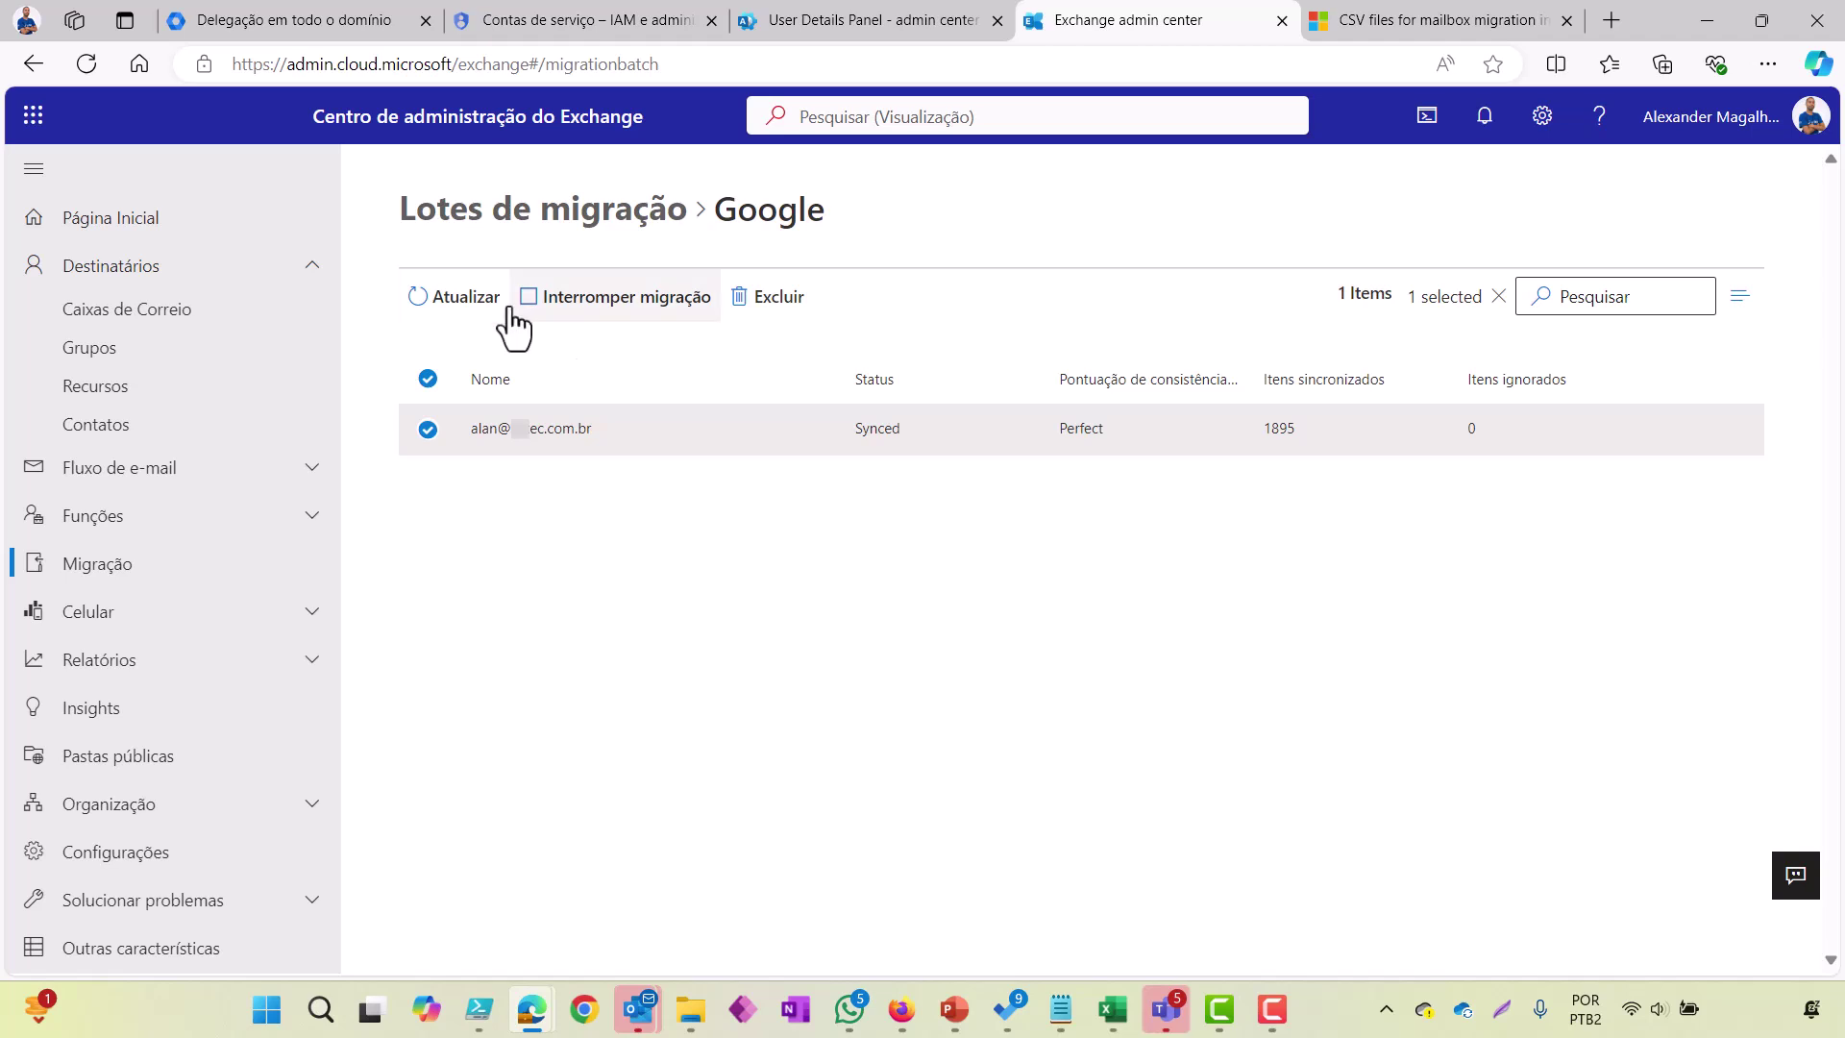
click(615, 216)
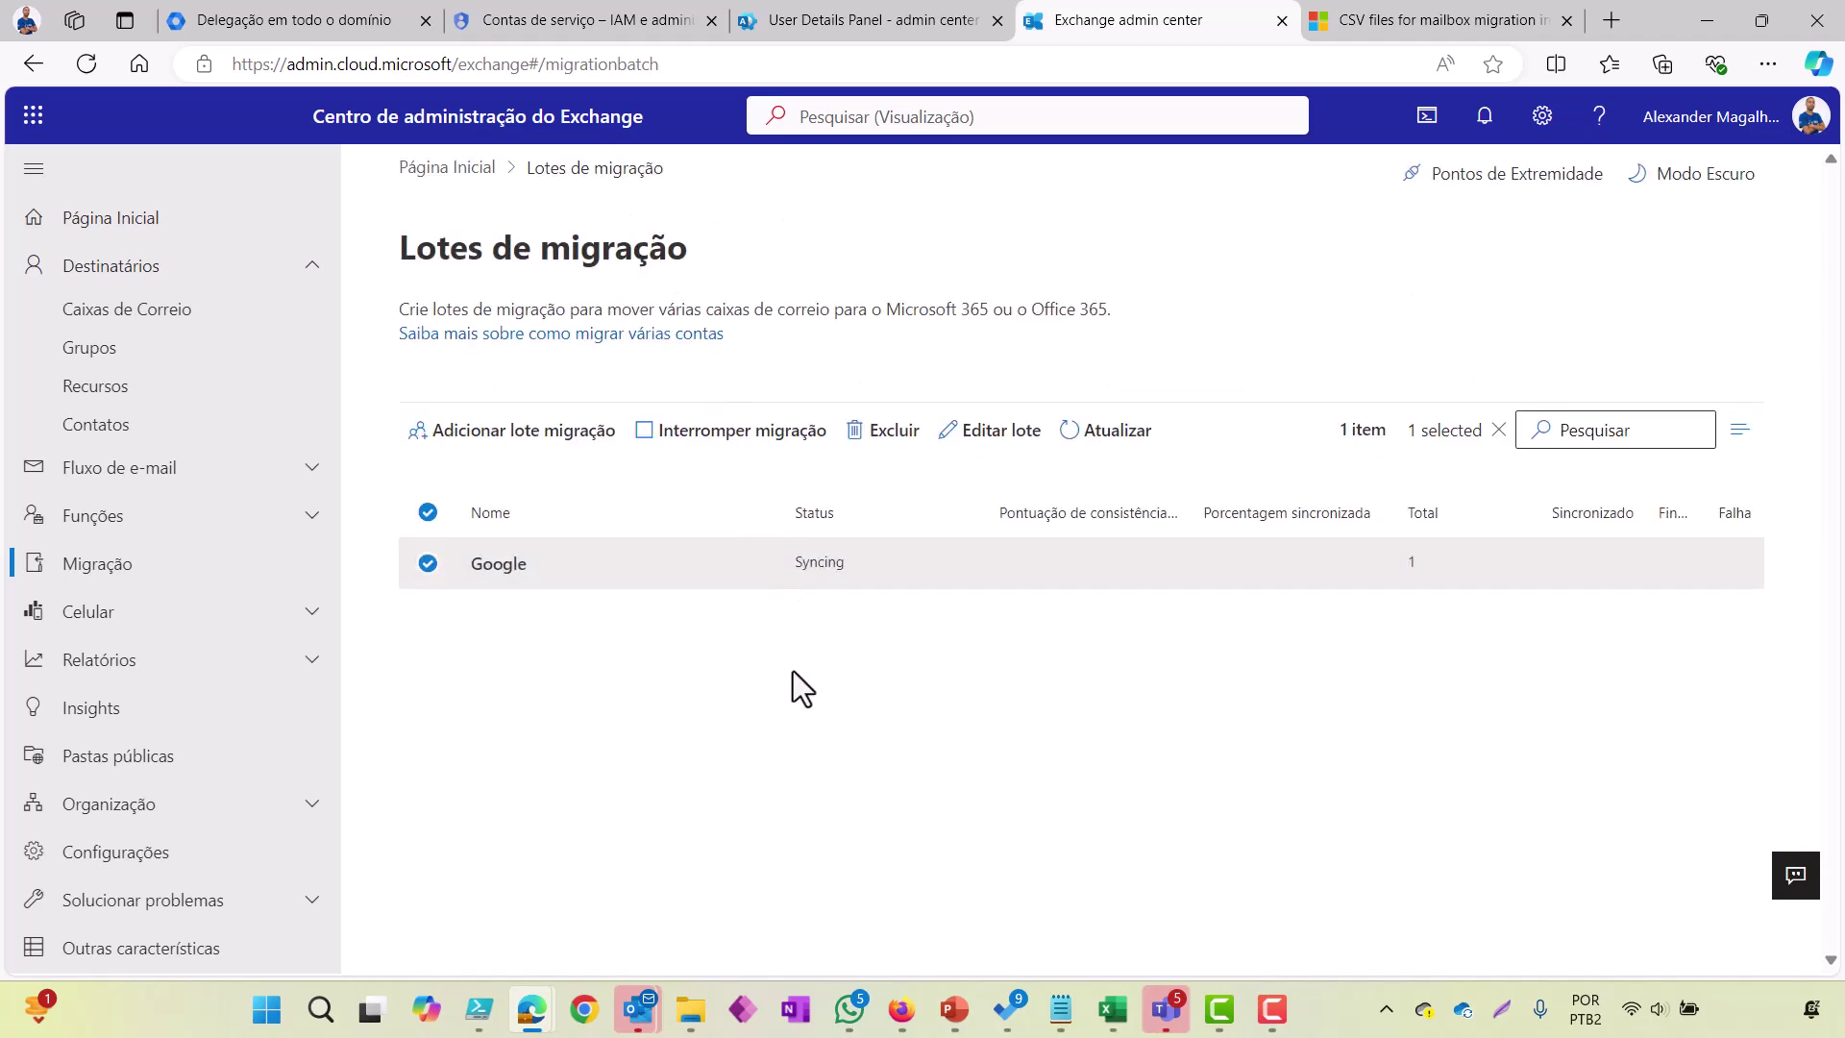
Step: Check the user's mailbox storage (304.2MB of 100GB) in Microsoft 365 admin, then return to Exchange batches
click(832, 23)
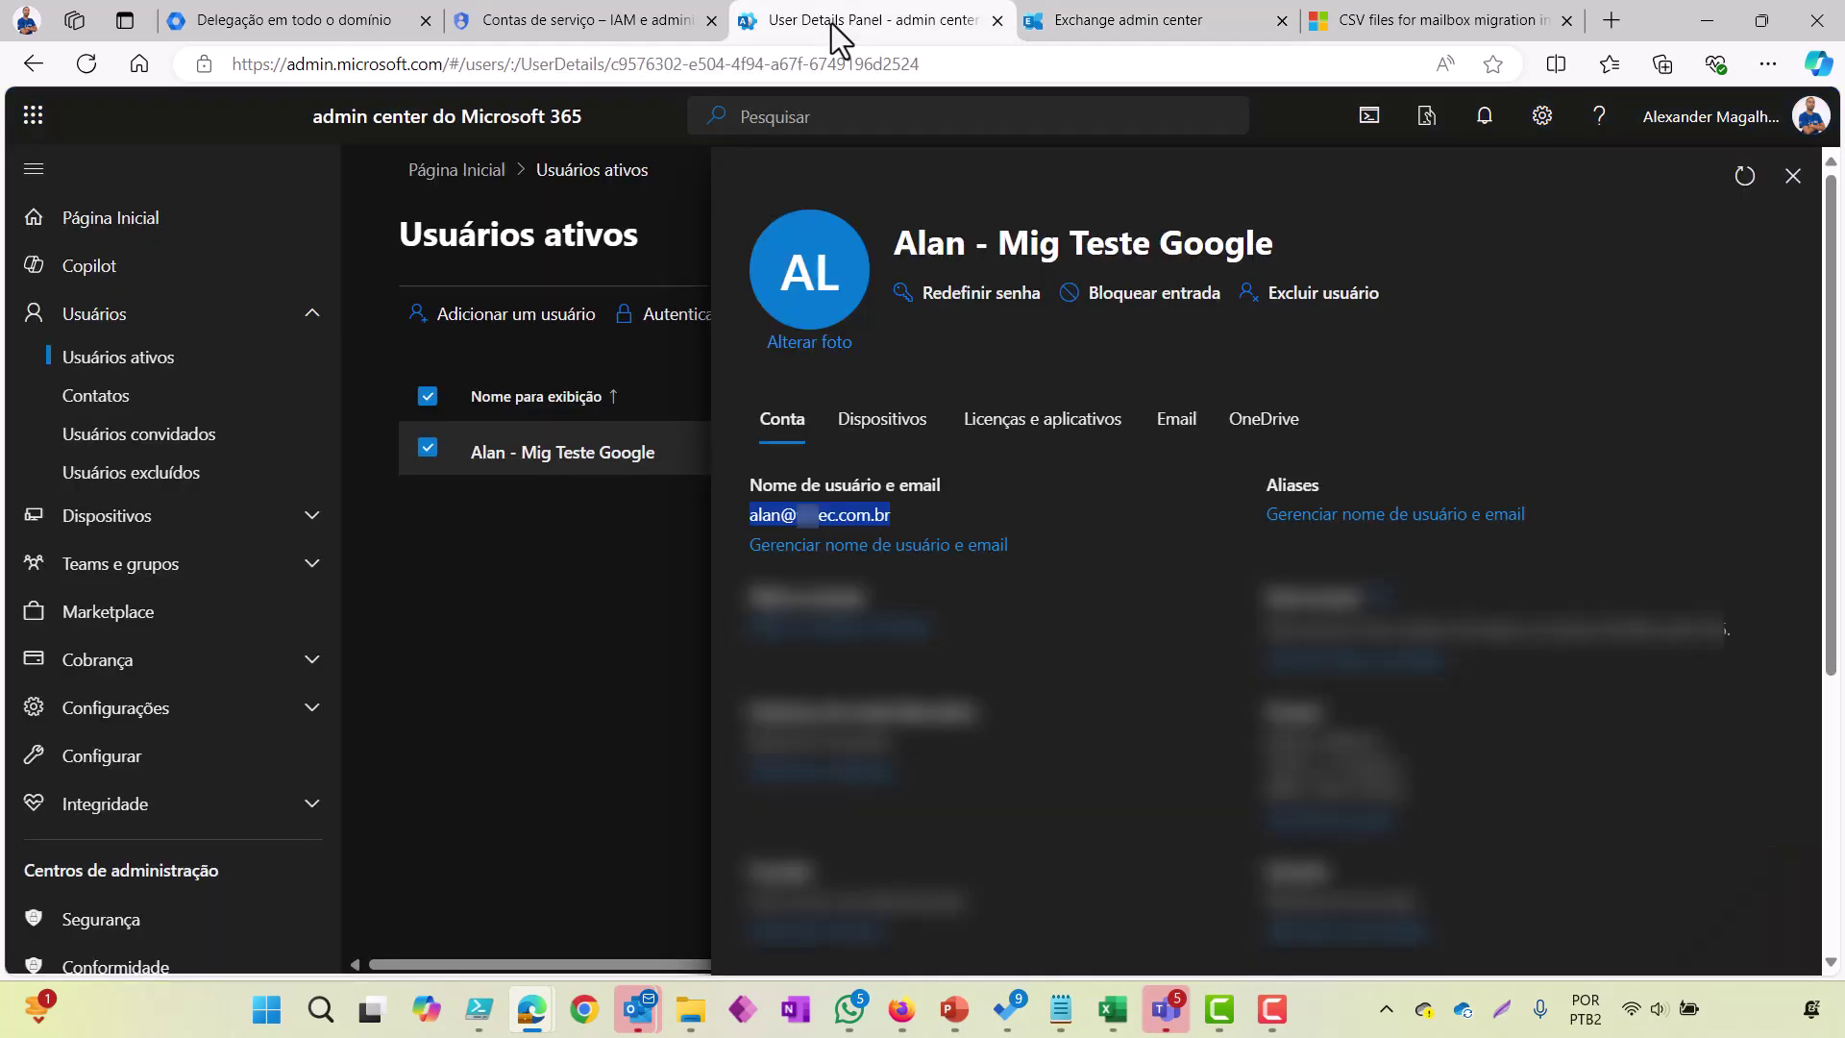
click(1167, 428)
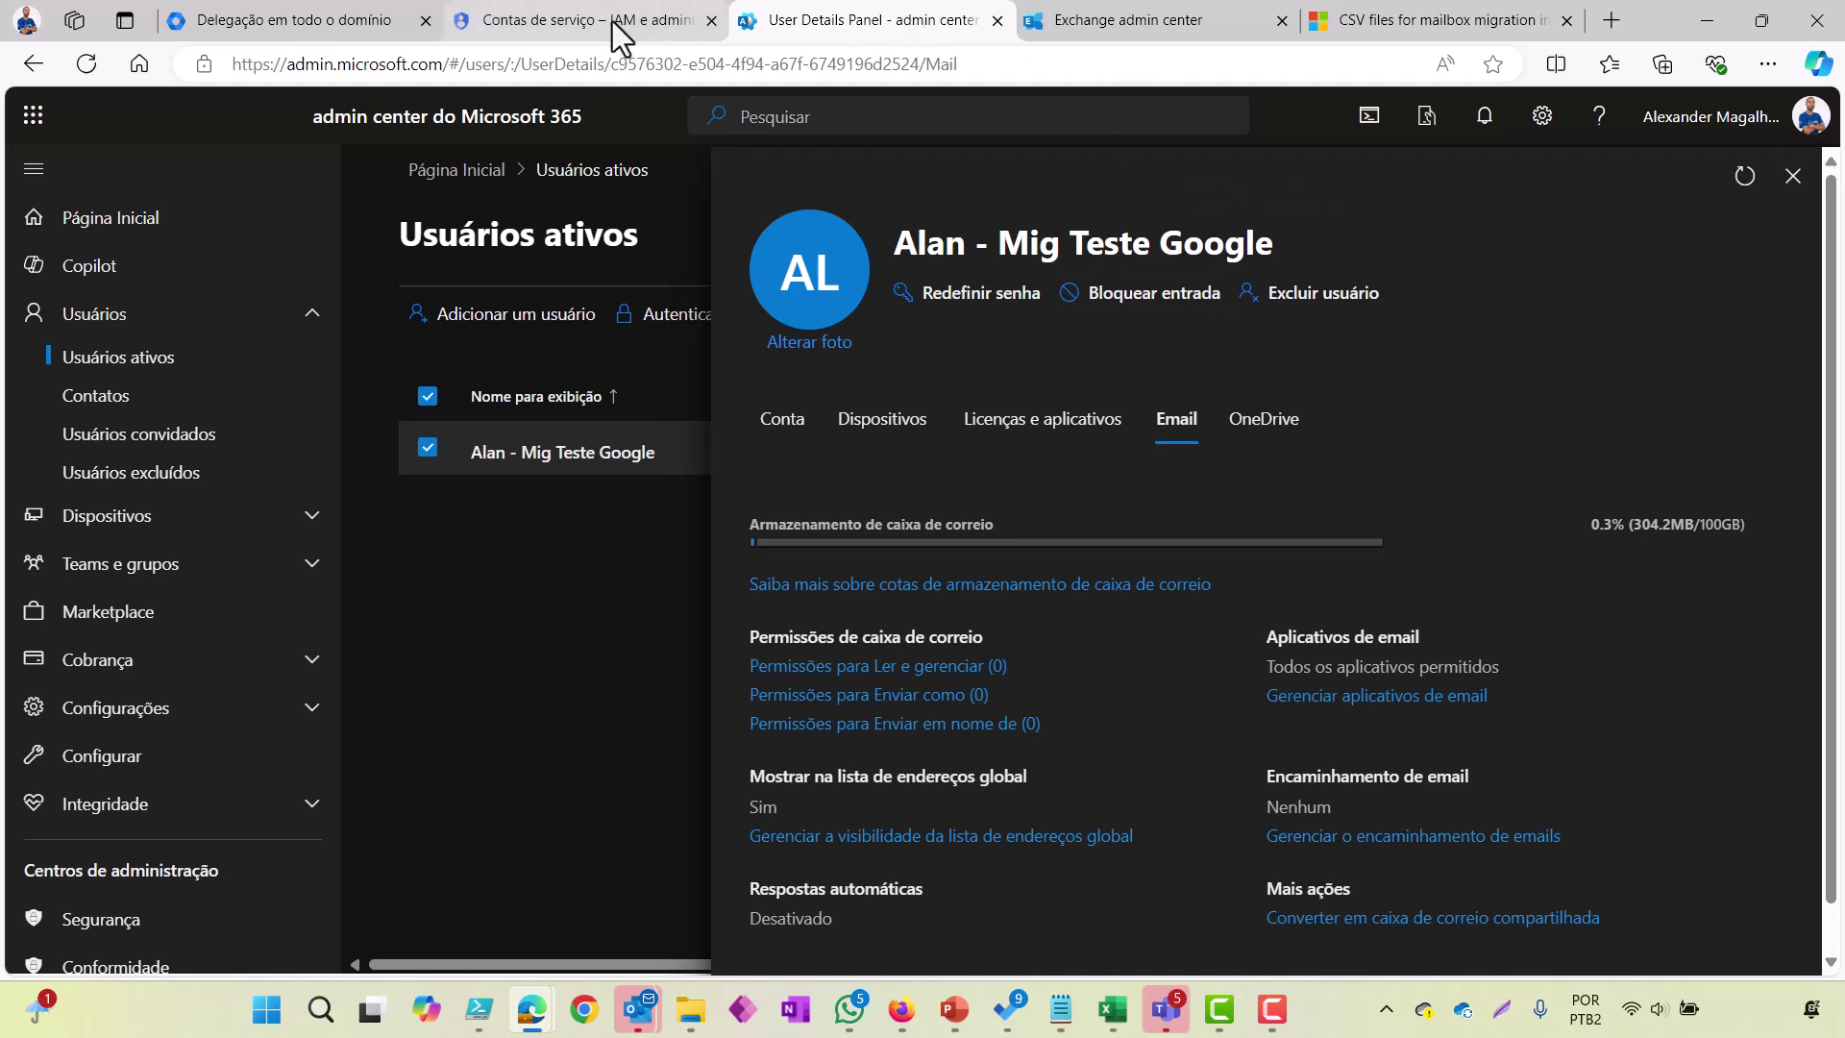
click(1105, 21)
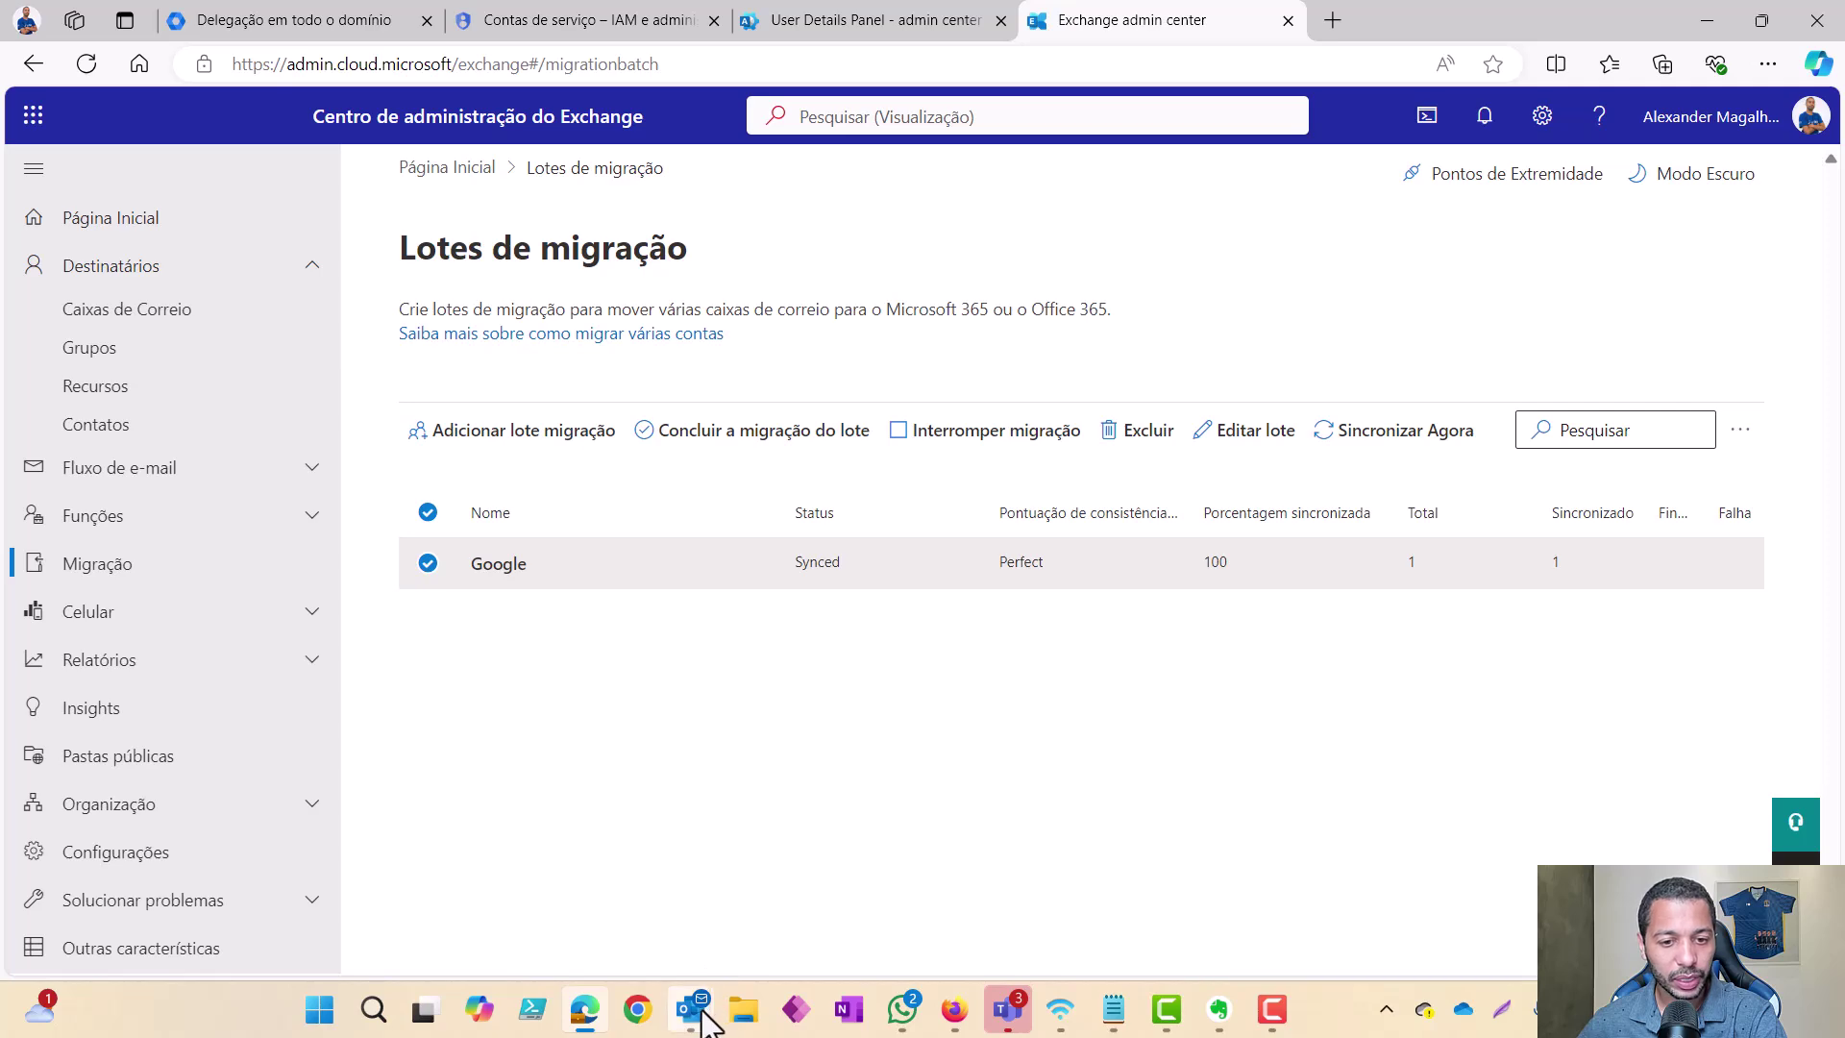
Step: Bring up Outlook's Migration batch 'Google' status report e-mail: Synced, 1 mailbox
mouse_move(691, 1009)
click(778, 913)
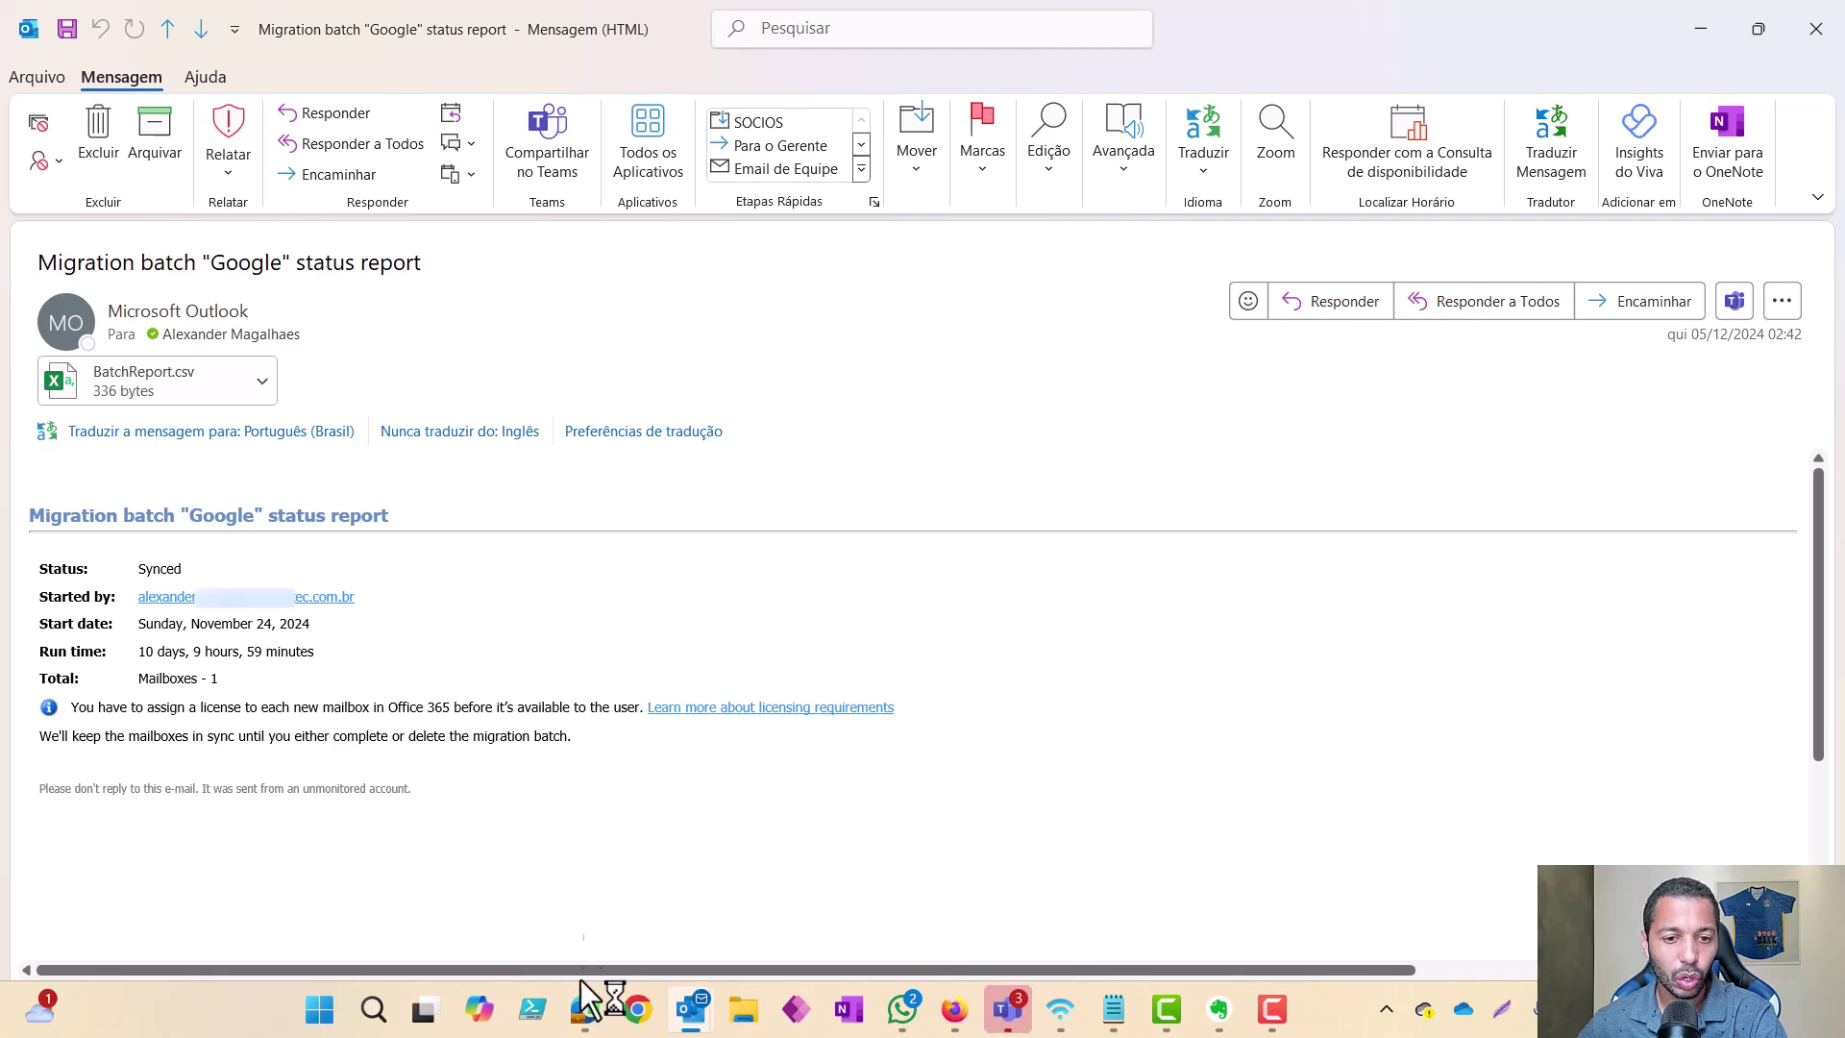
Step: Switch from Outlook back to the Exchange admin center Migration batches list
mouse_move(585, 1009)
click(624, 937)
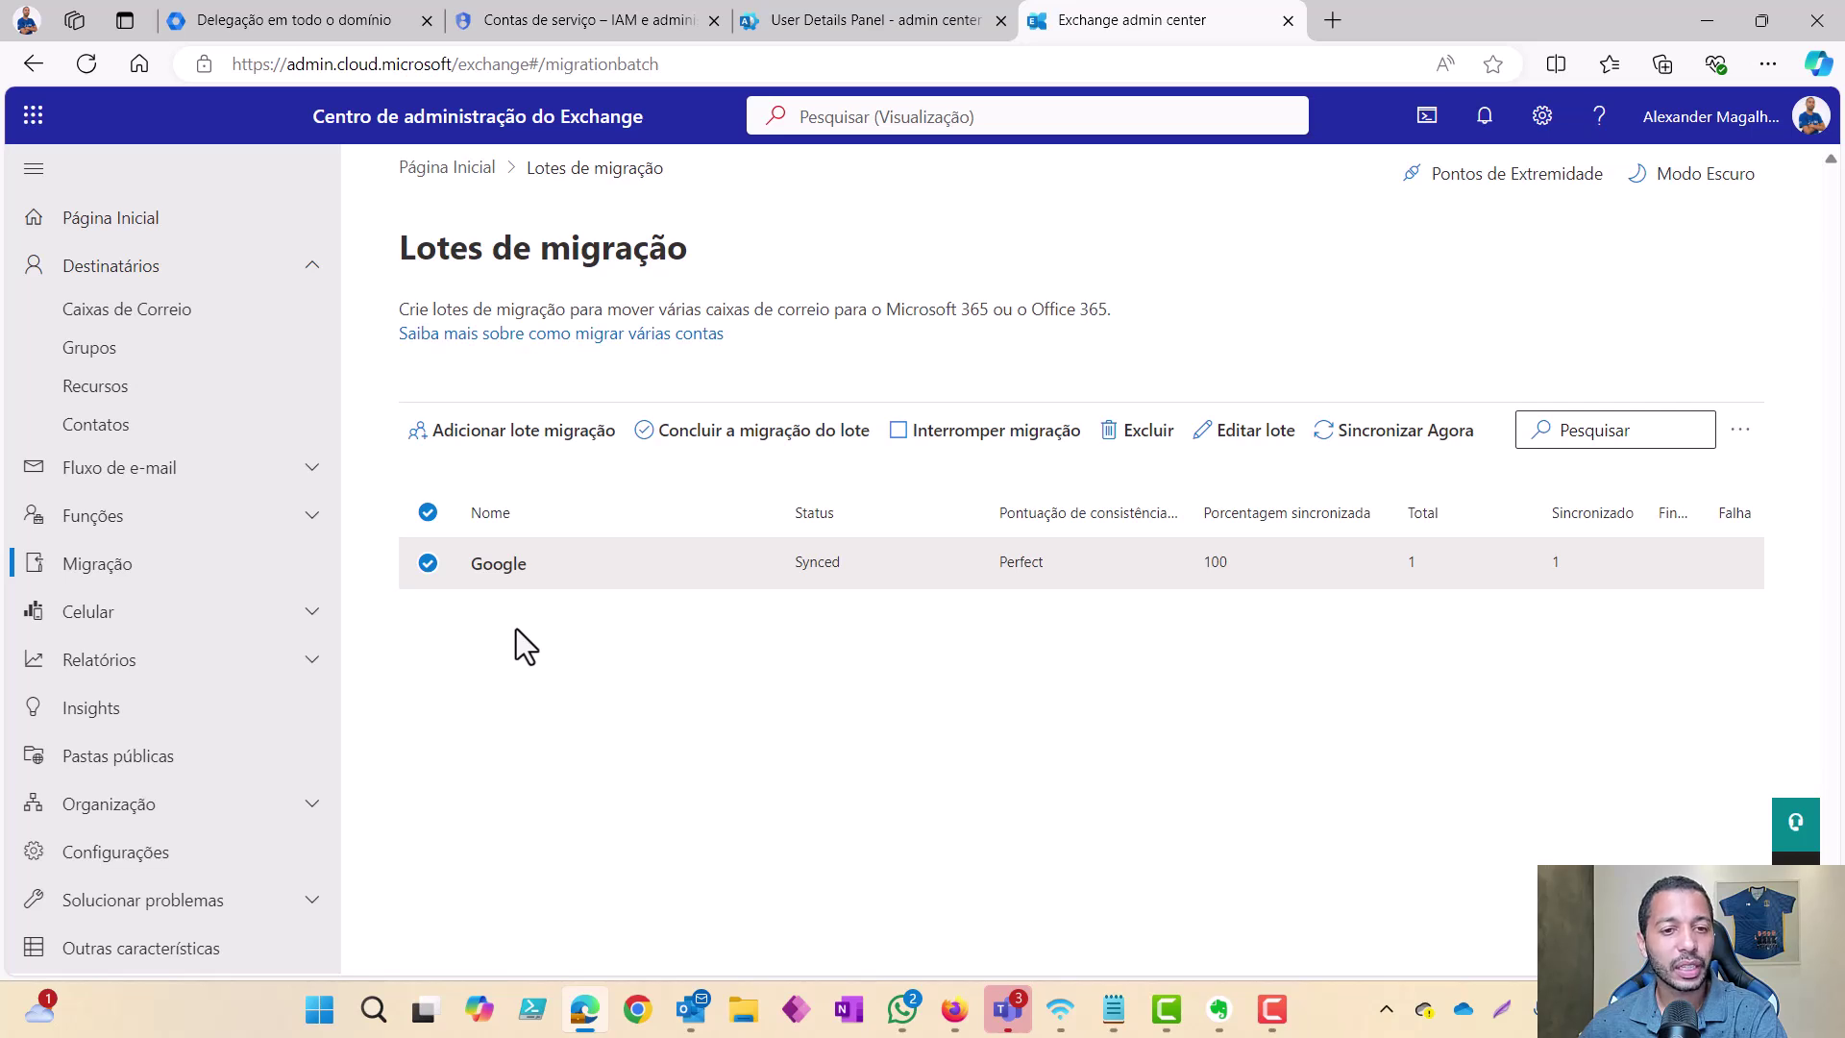
Step: Deselect and reselect the Google batch row, now Synced at 100% with Perfect consistency
click(424, 569)
click(423, 577)
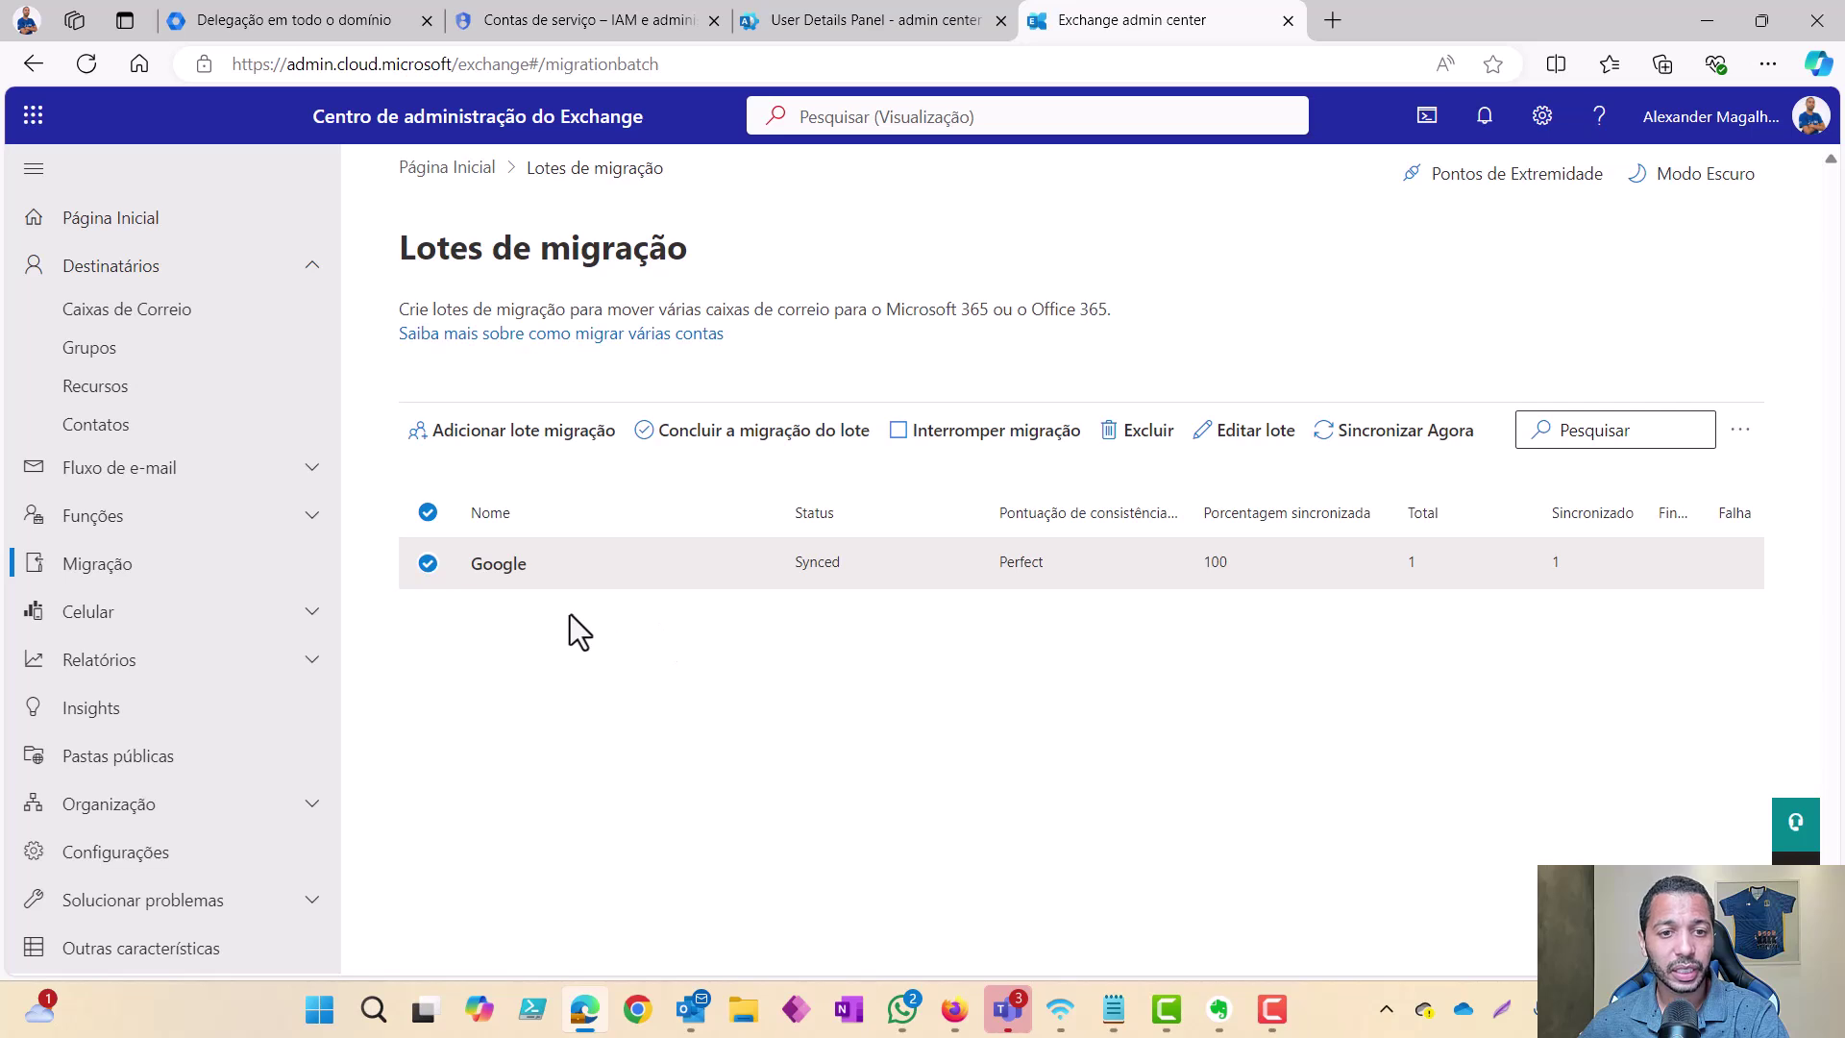
Step: Review the Google batch mailbox details (1918 items synced, 0 skipped), then return to Migration batches
click(498, 564)
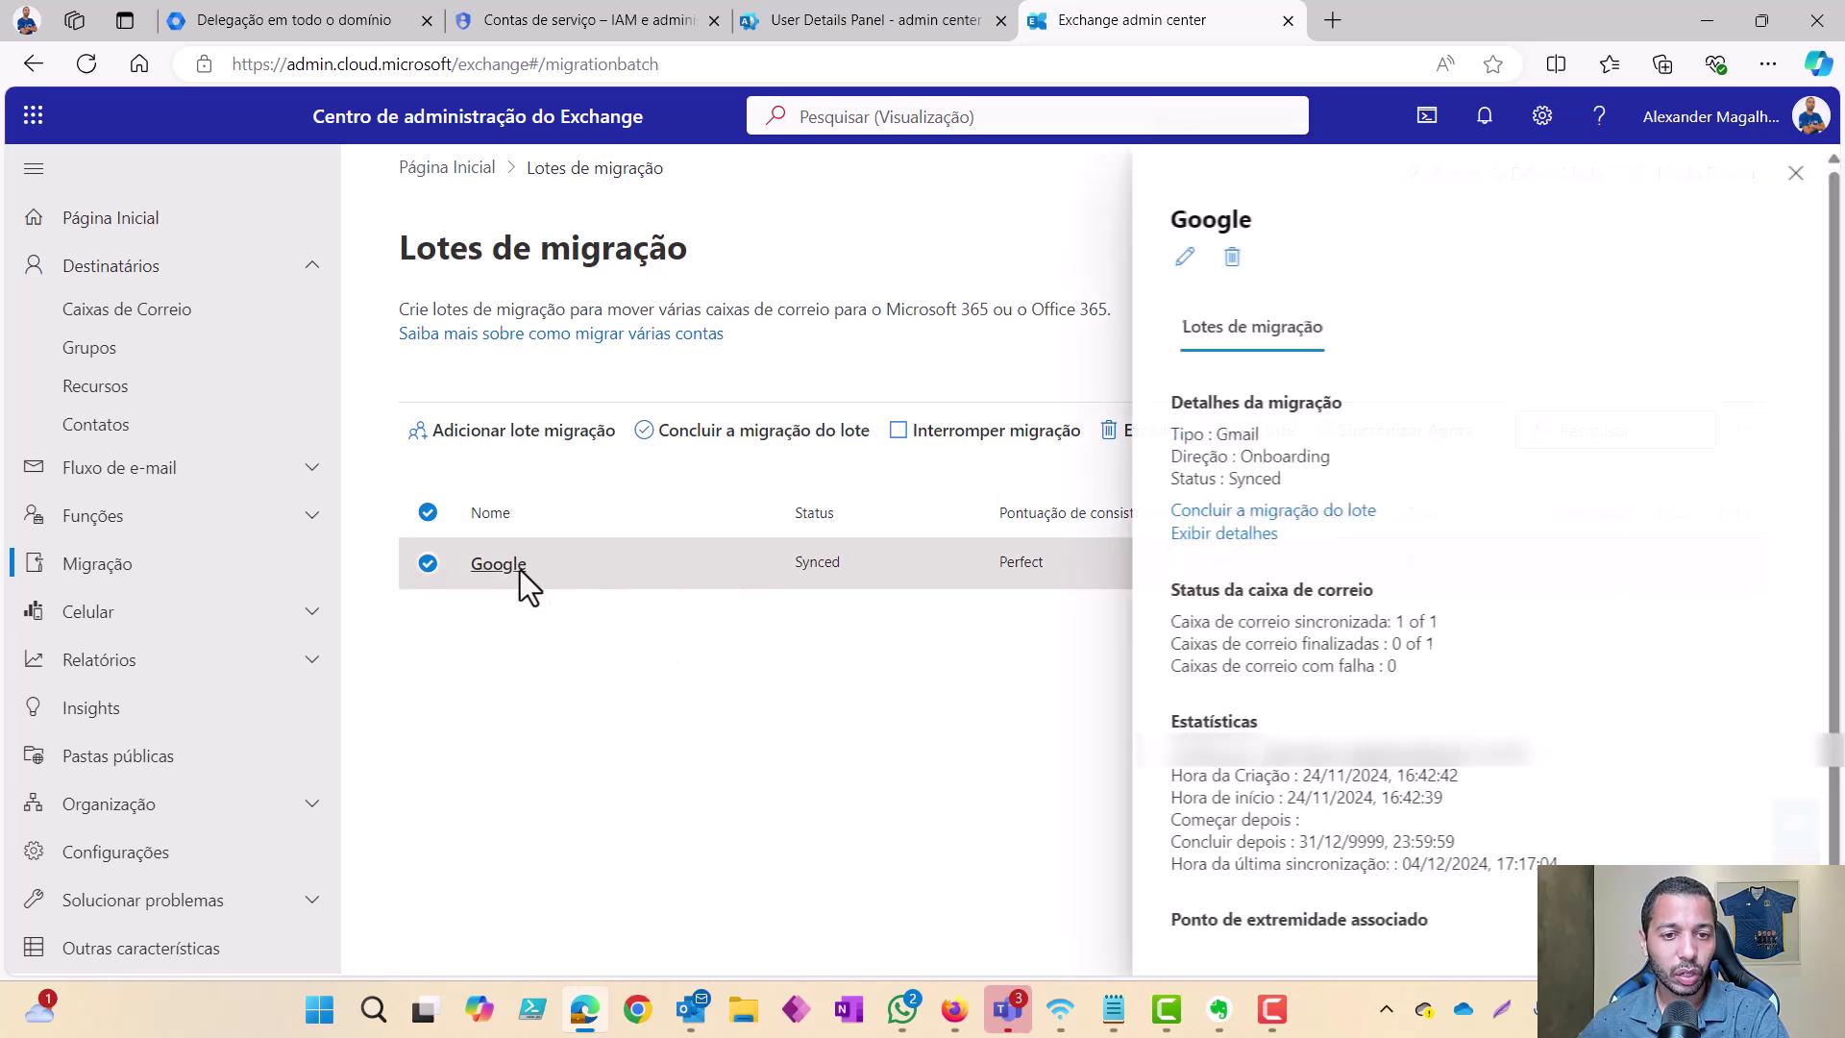
click(1247, 544)
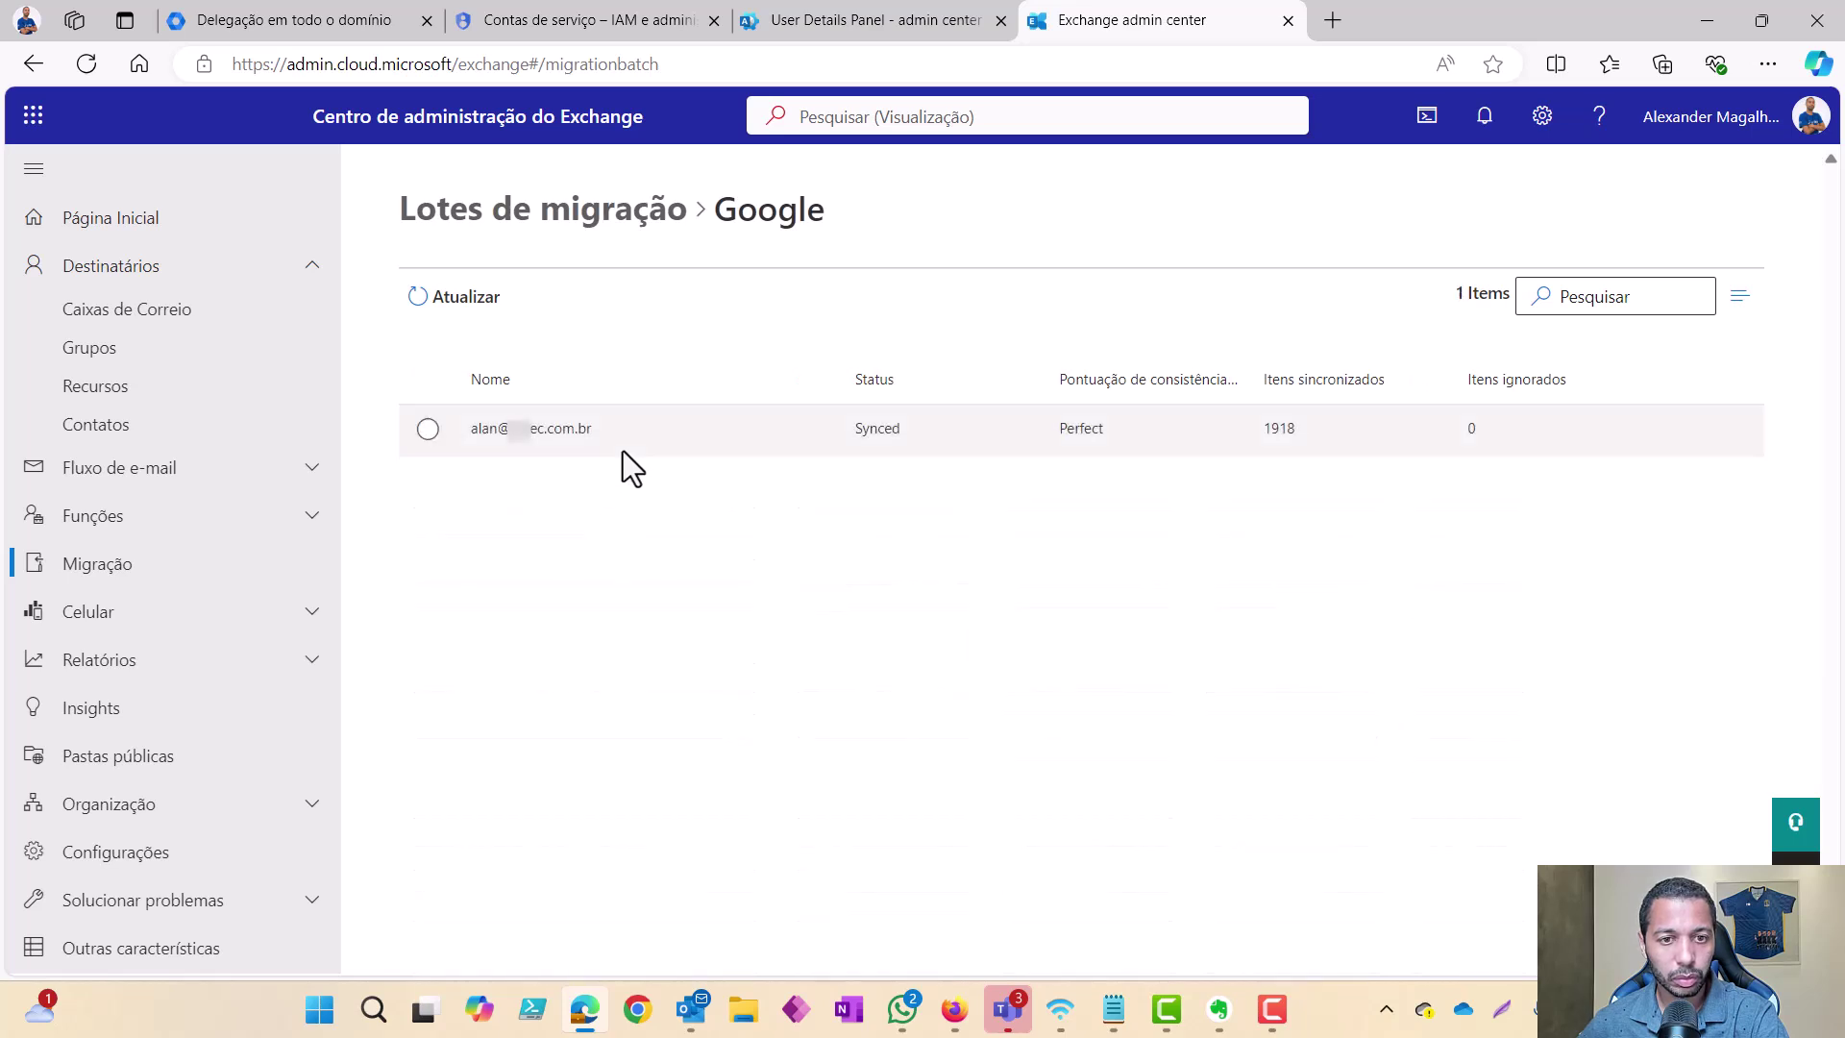
click(428, 429)
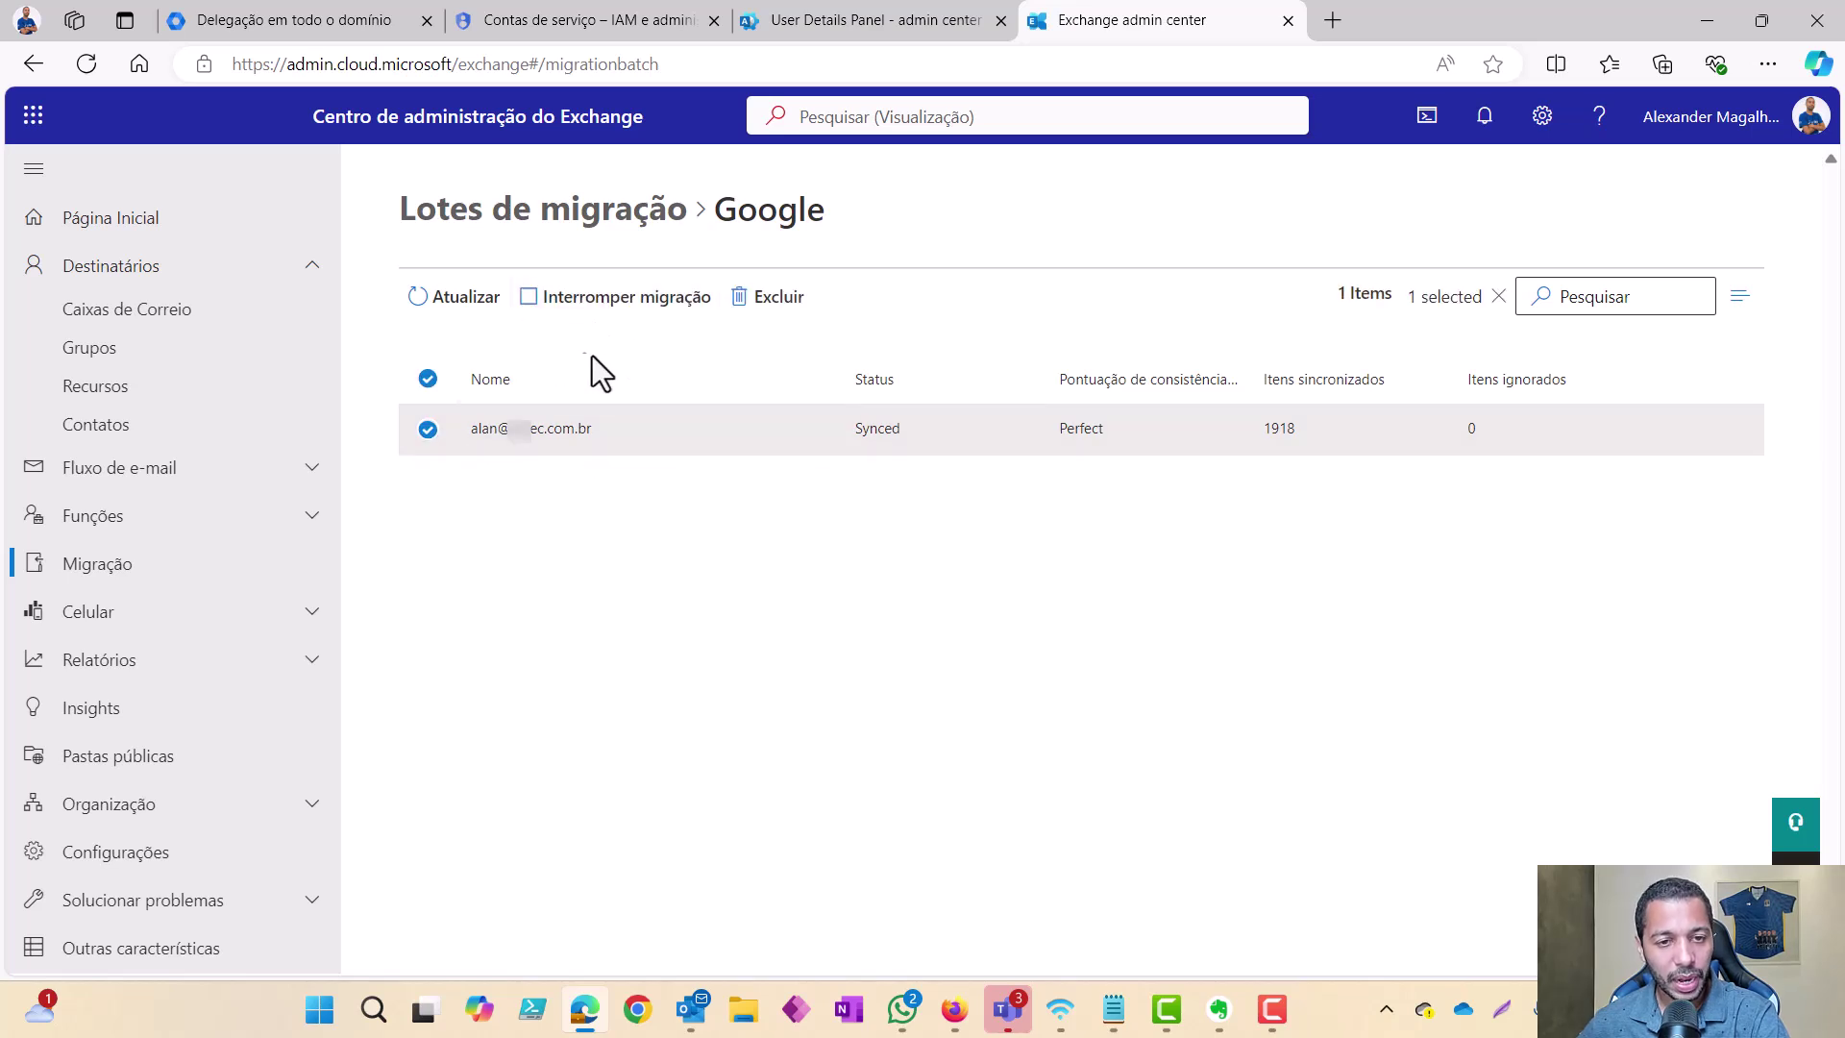
click(632, 219)
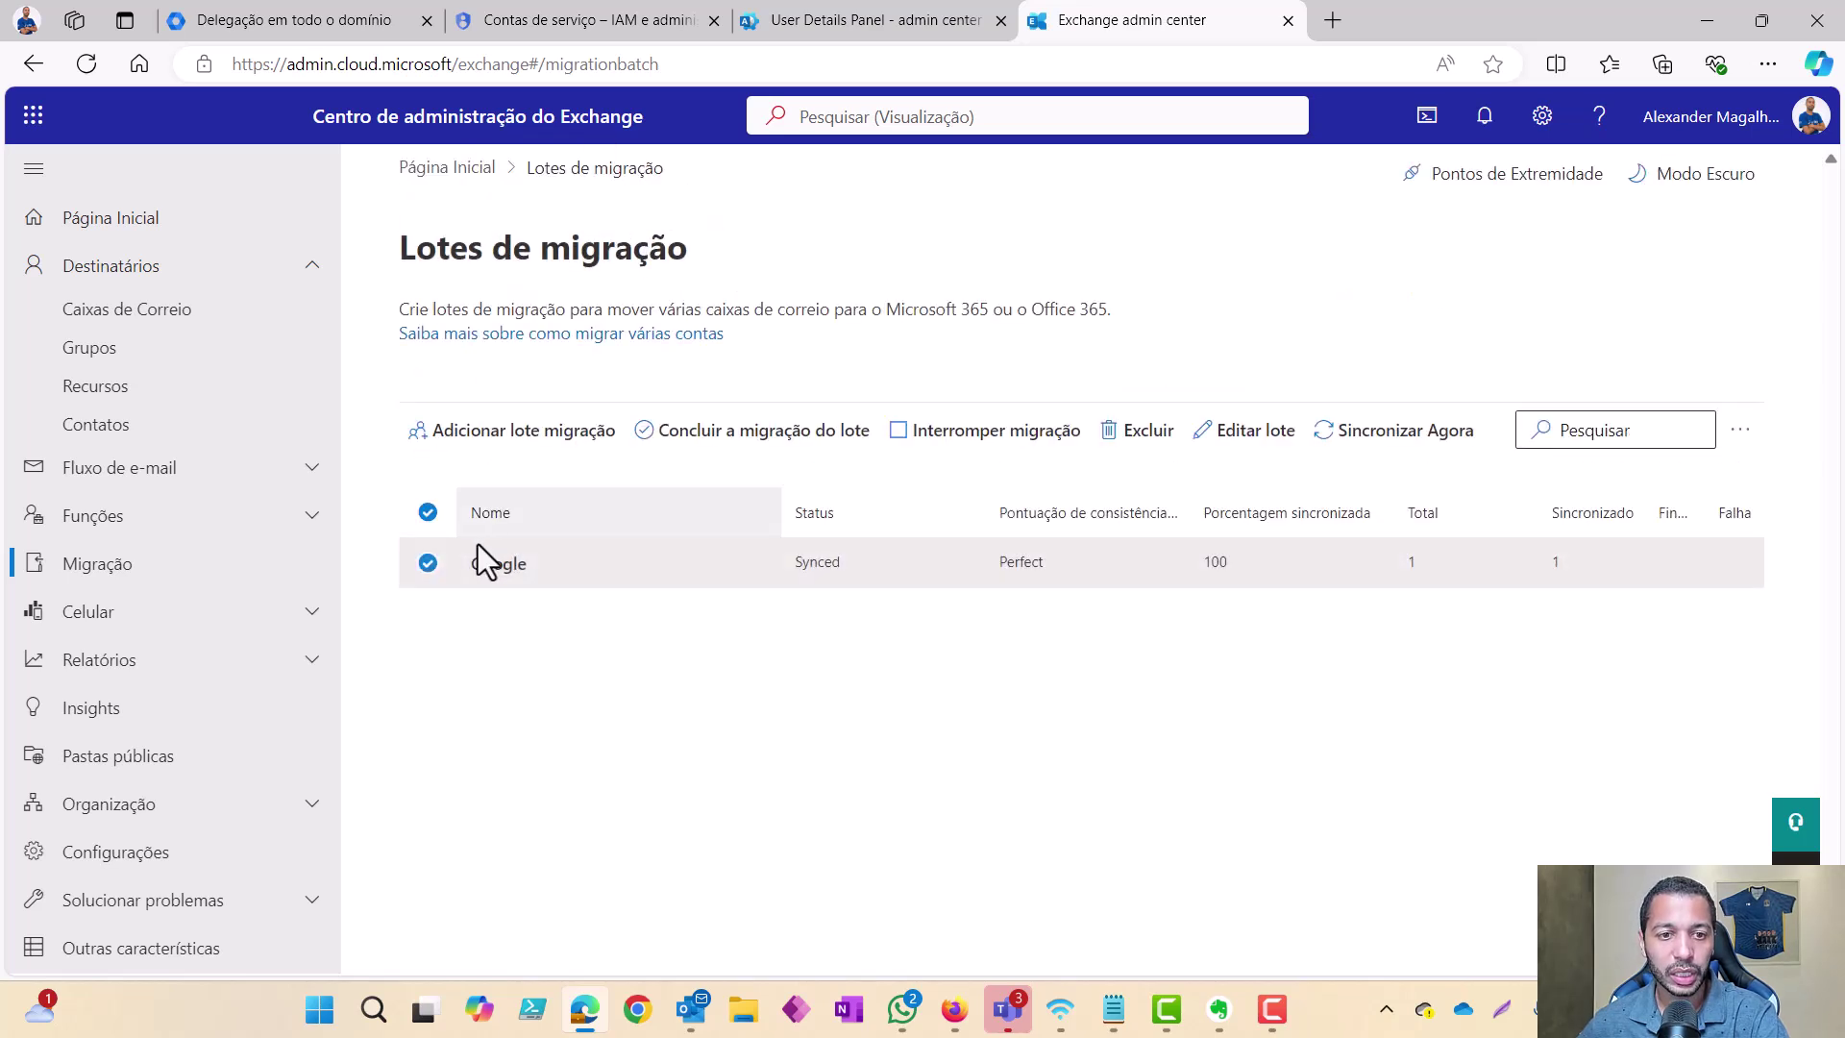